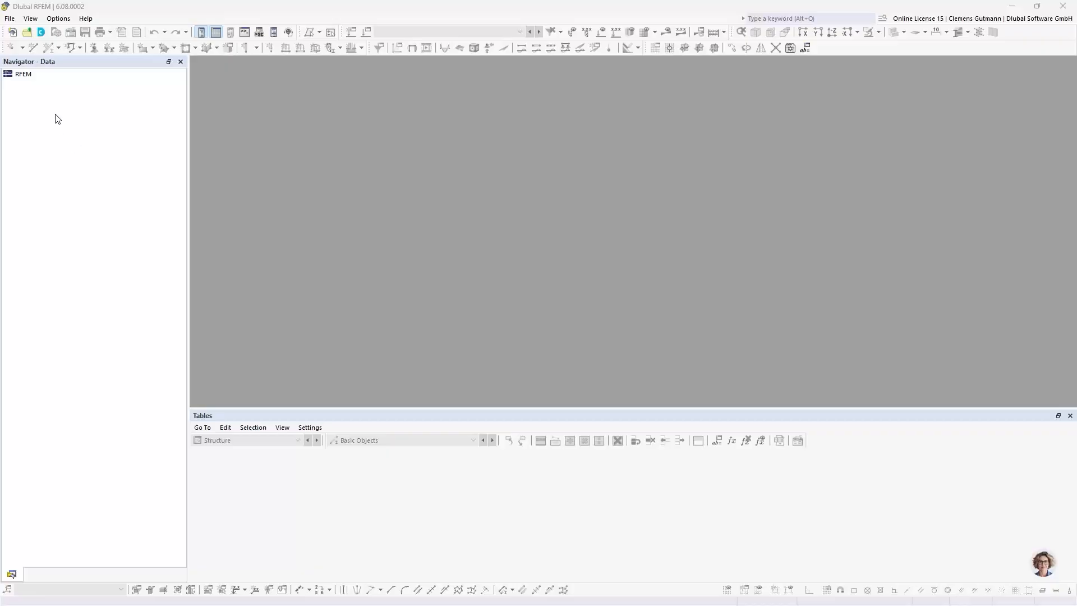
right_click(25, 81)
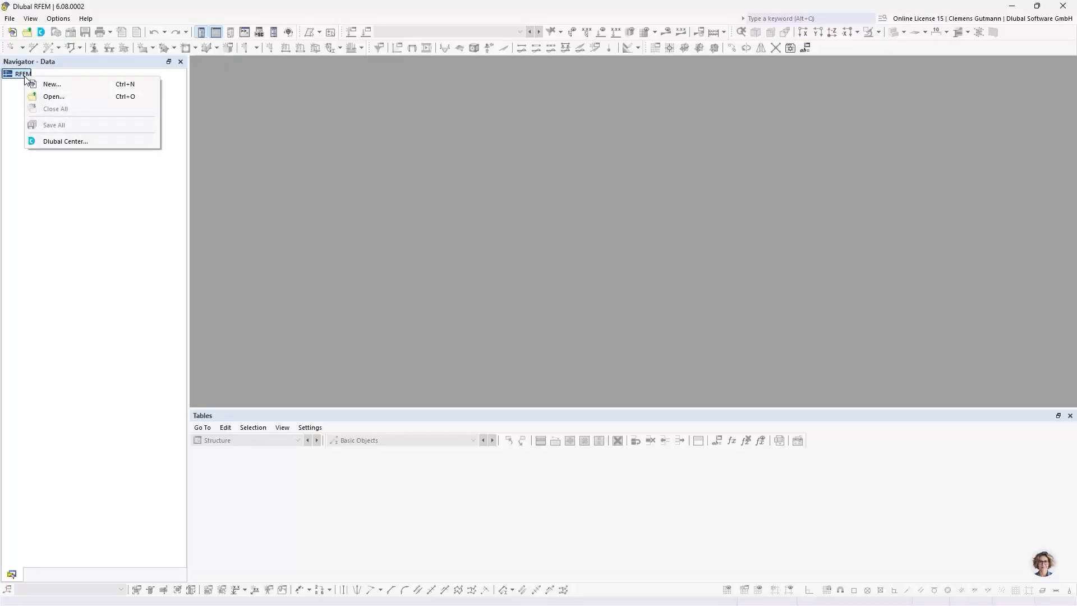
click(17, 86)
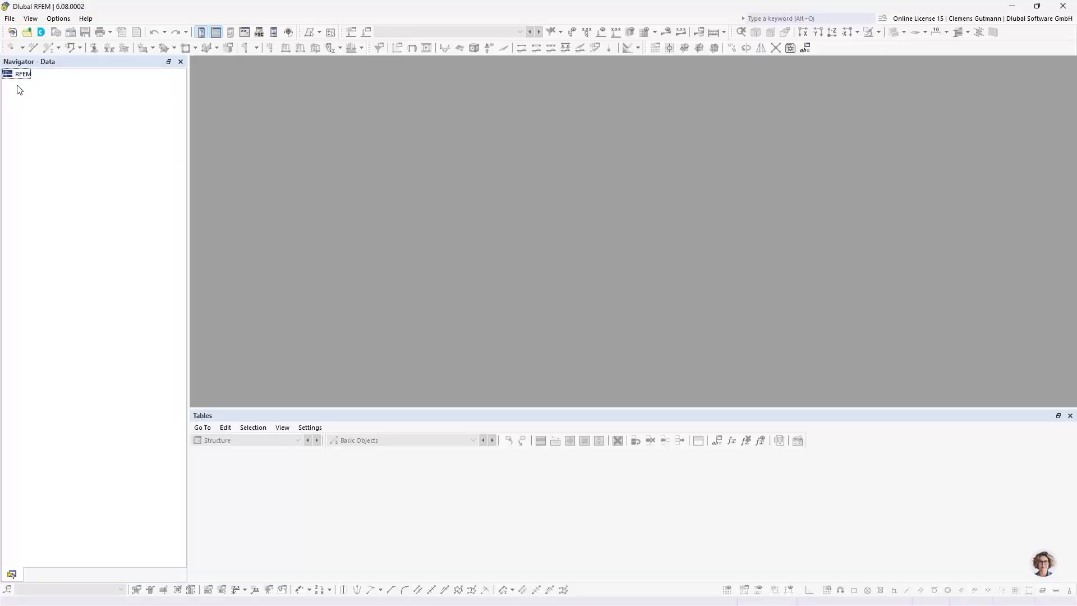
click(10, 19)
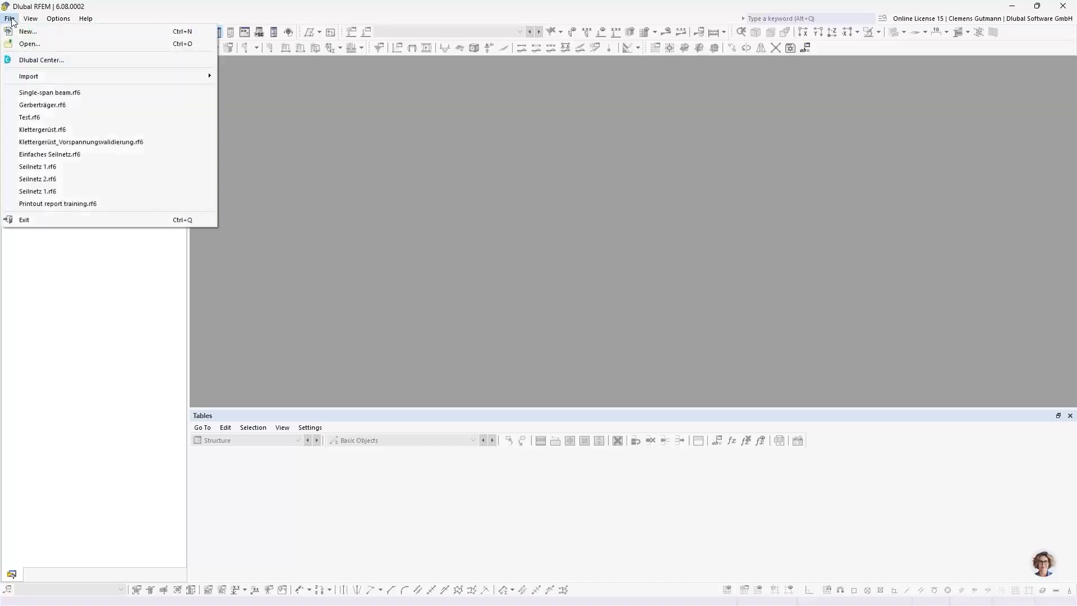
click(12, 21)
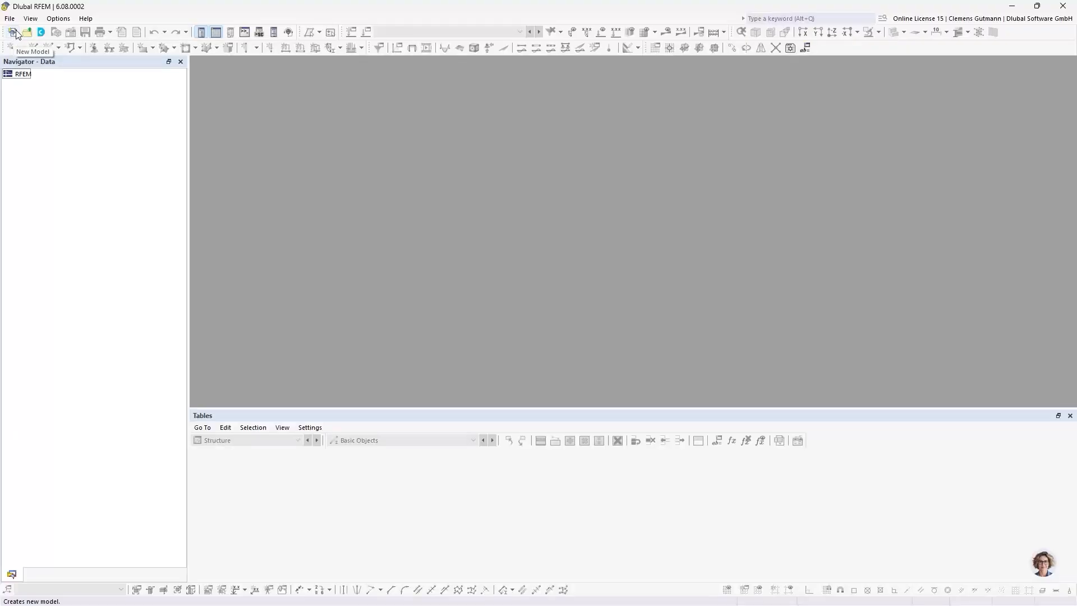
Step: Create a new model named Single-span beam of type 2D | XZ | Plane Stress, leaving all add-ons deactivated
click(15, 33)
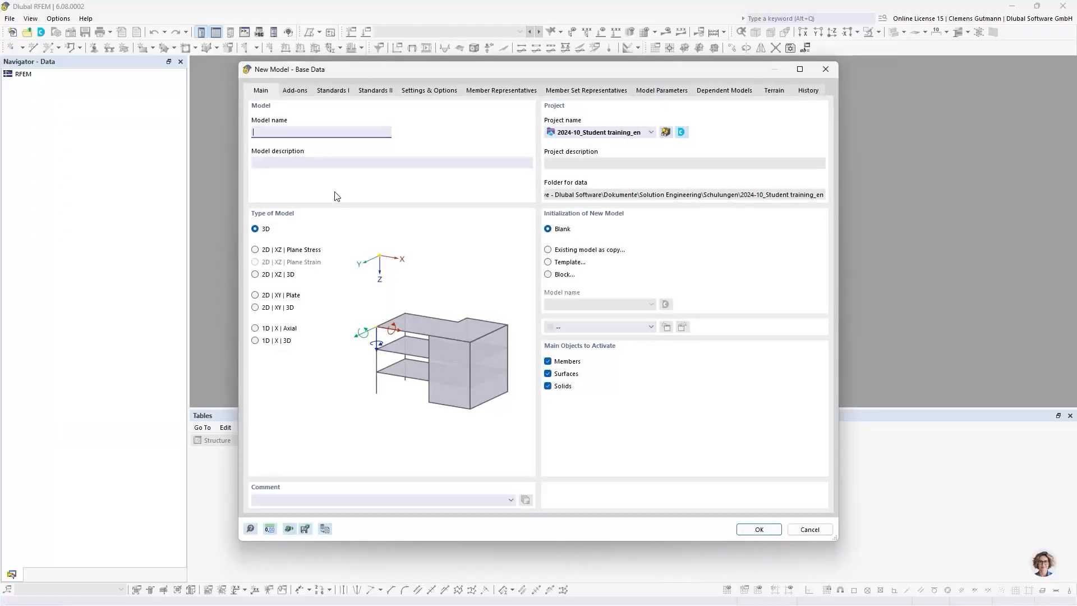
mouse_move(390, 70)
mouse_down()
mouse_move(357, 63)
mouse_move(368, 67)
mouse_up()
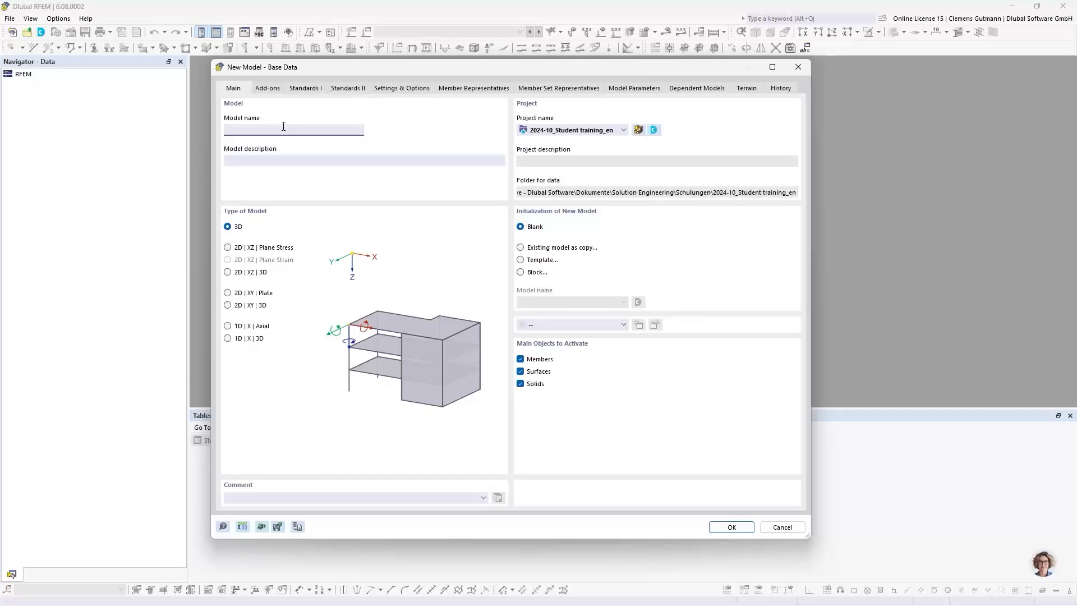
text(Single-span beam)
key(Tab)
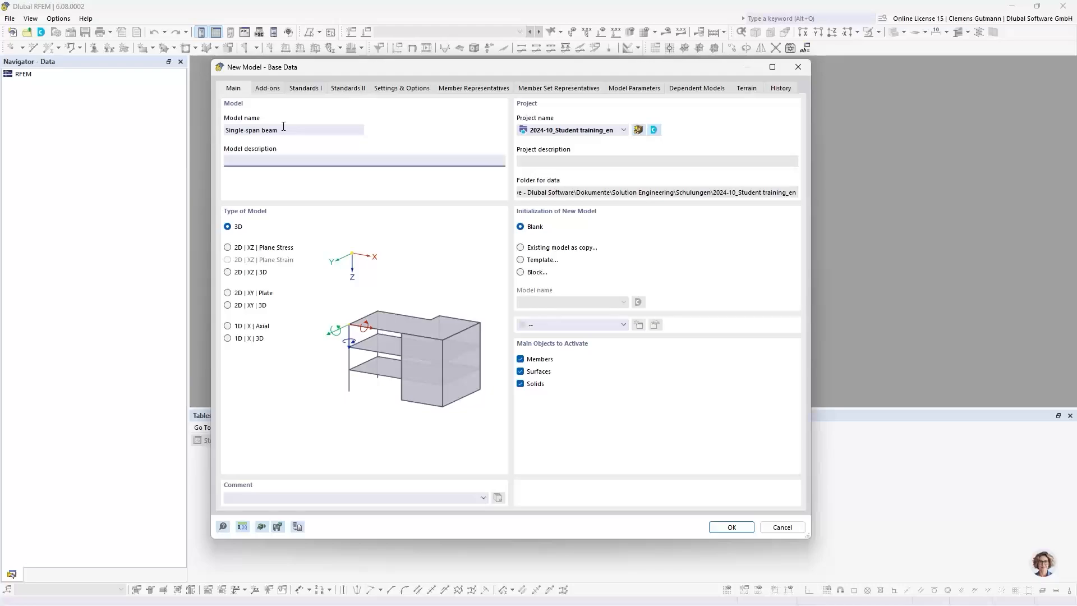
click(229, 251)
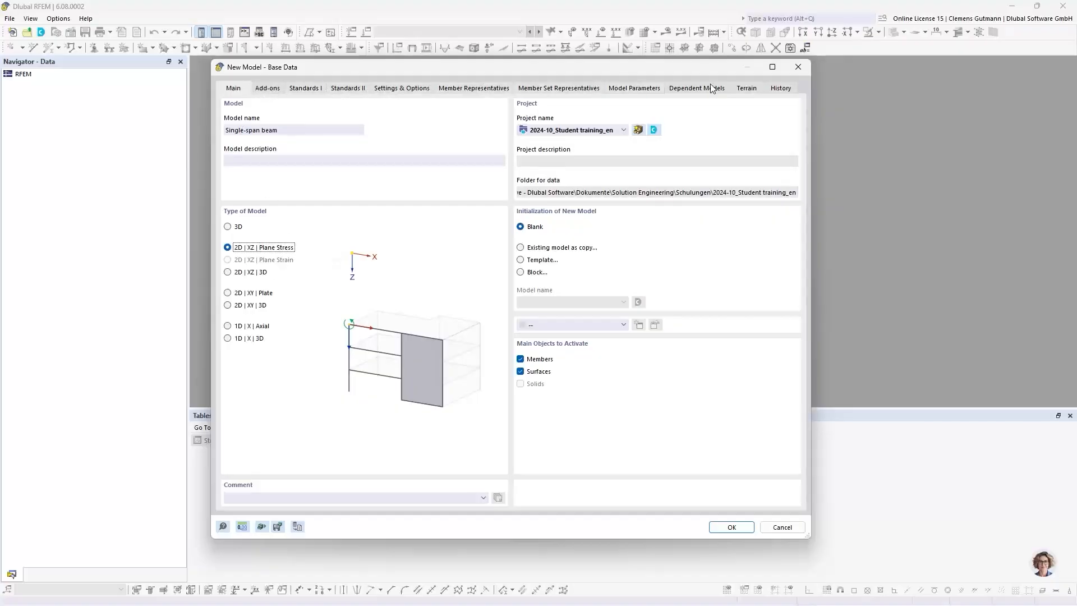
click(267, 90)
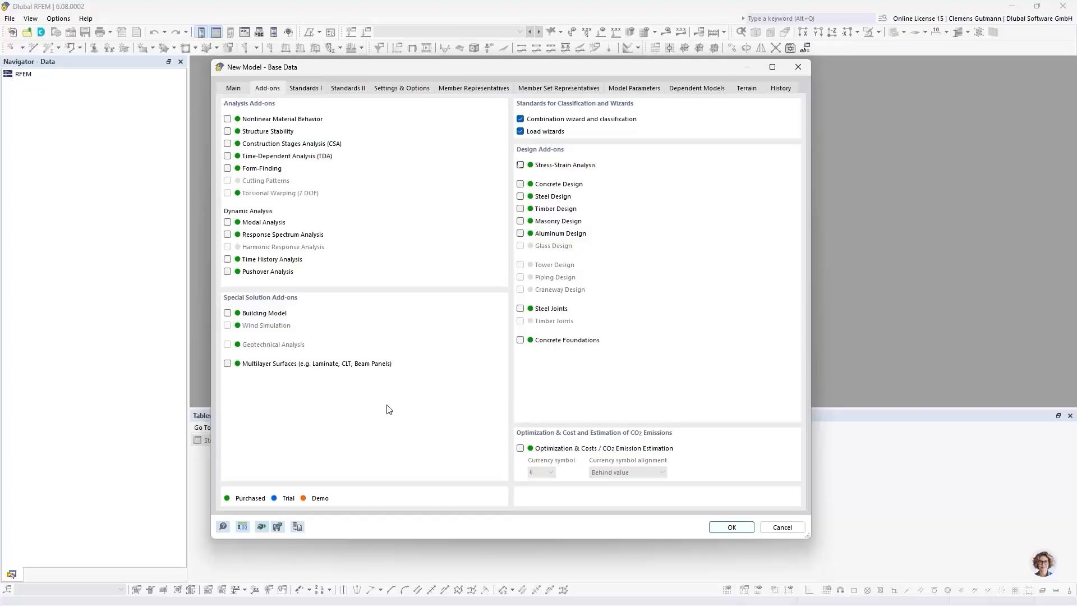
click(731, 528)
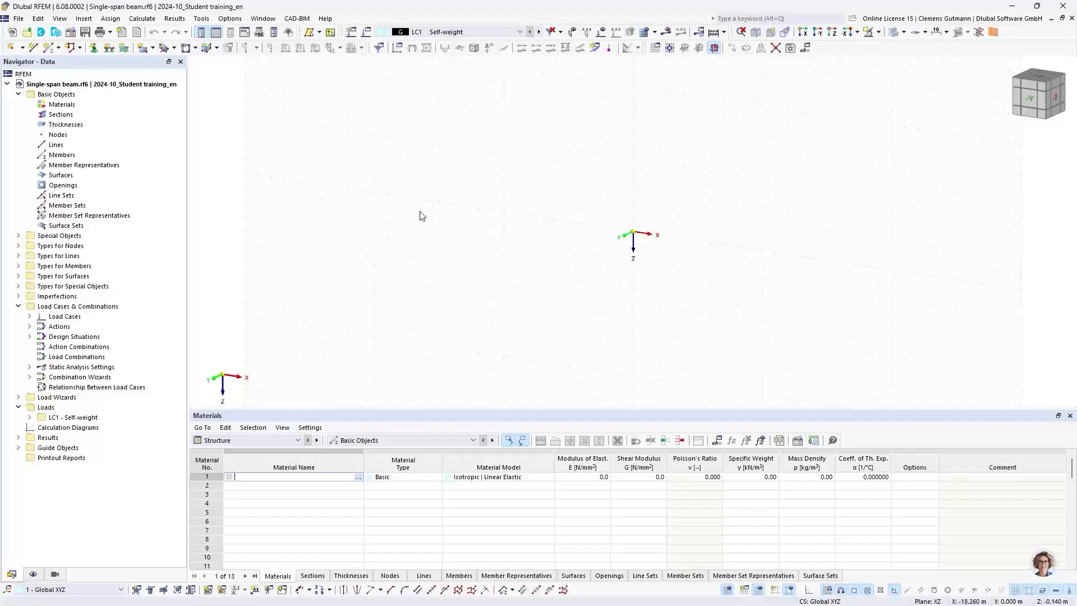
Step: Reduce the height of the Materials table to enlarge the model workspace
middle_drag(716, 248, 589, 264)
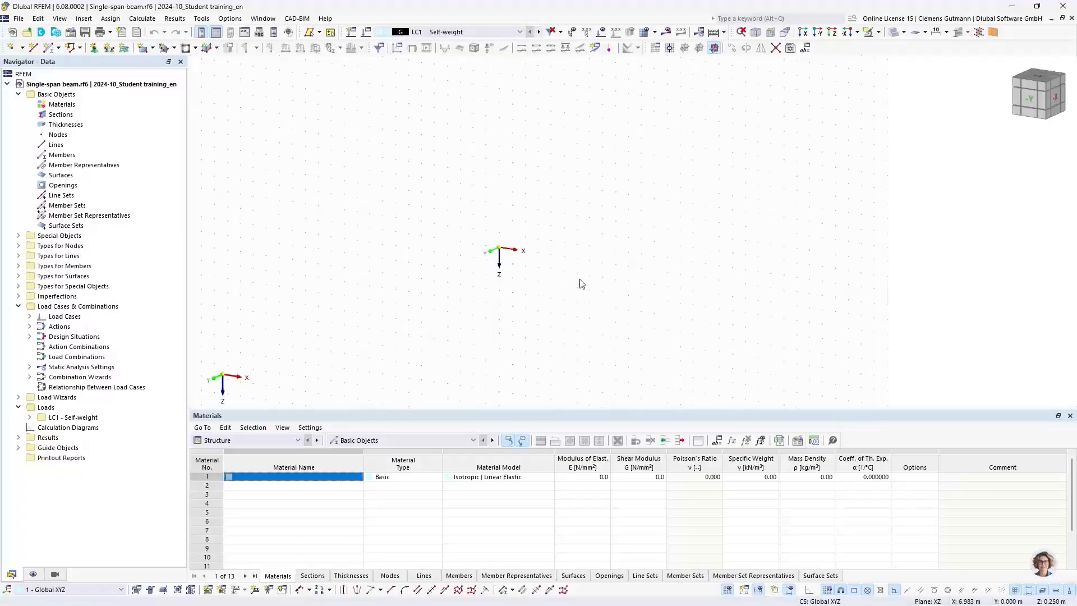
ctrl+middle_drag(531, 357, 584, 286)
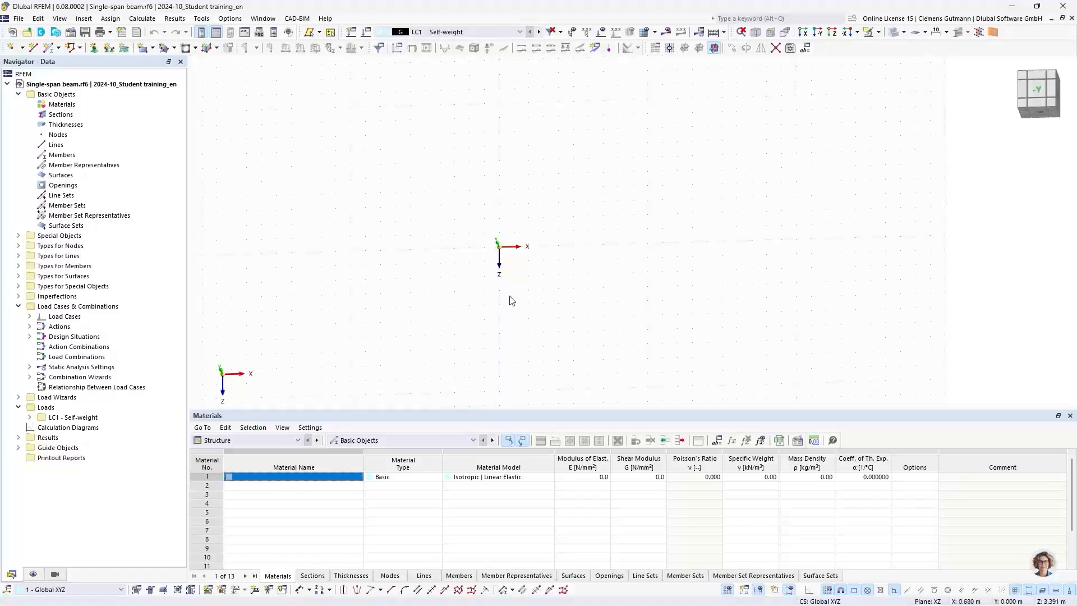
drag(498, 415, 500, 467)
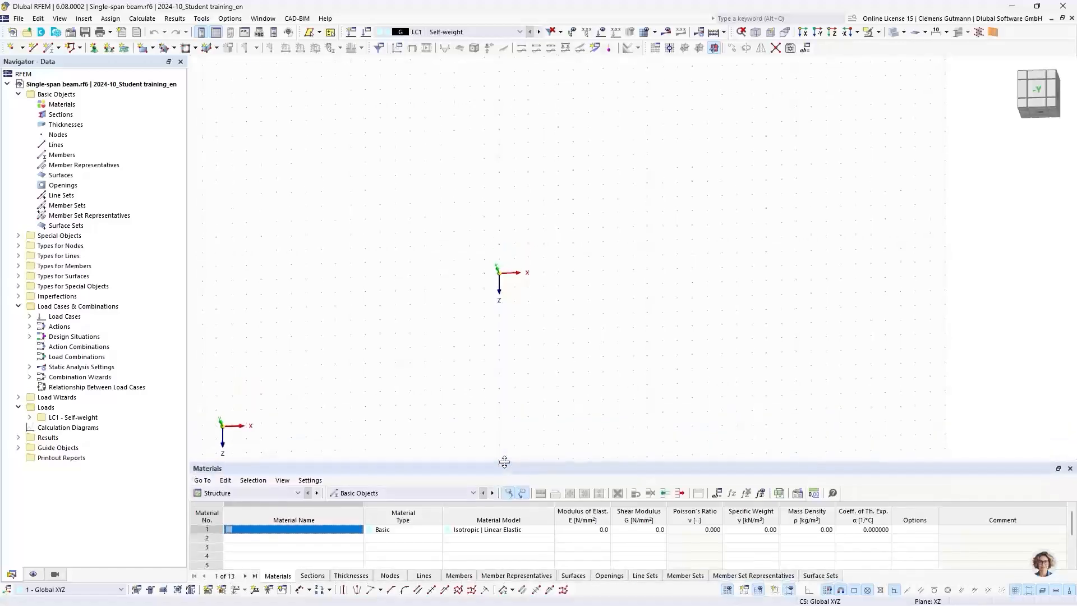
Step: Explore the empty workspace from several orientations, including +Z and an isometric view, and finish facing the XZ plane from -Y
ctrl+middle_drag(386, 426, 402, 297)
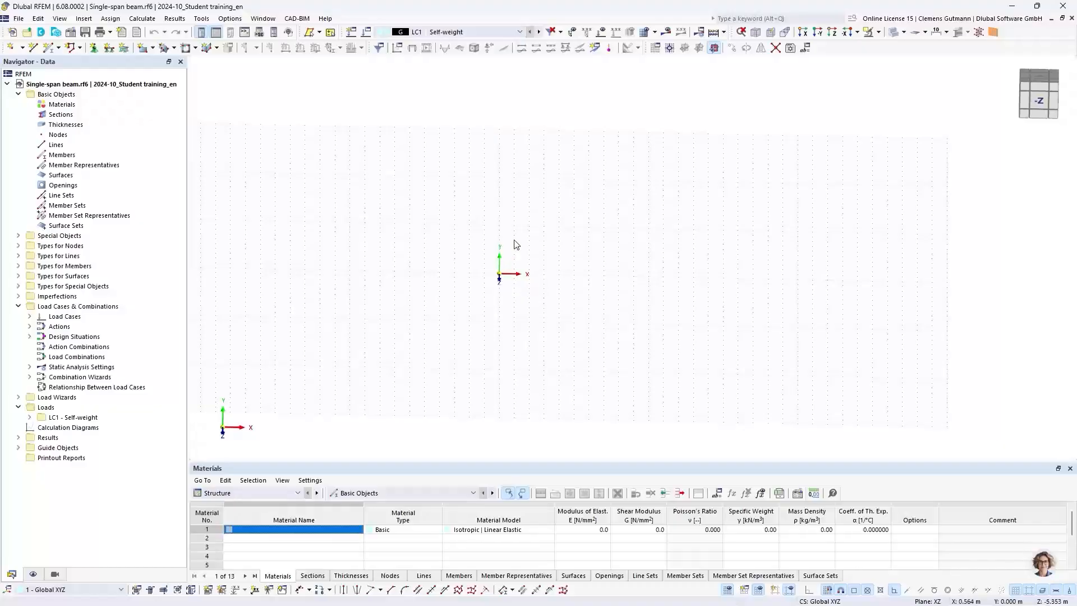
middle_drag(527, 231, 570, 275)
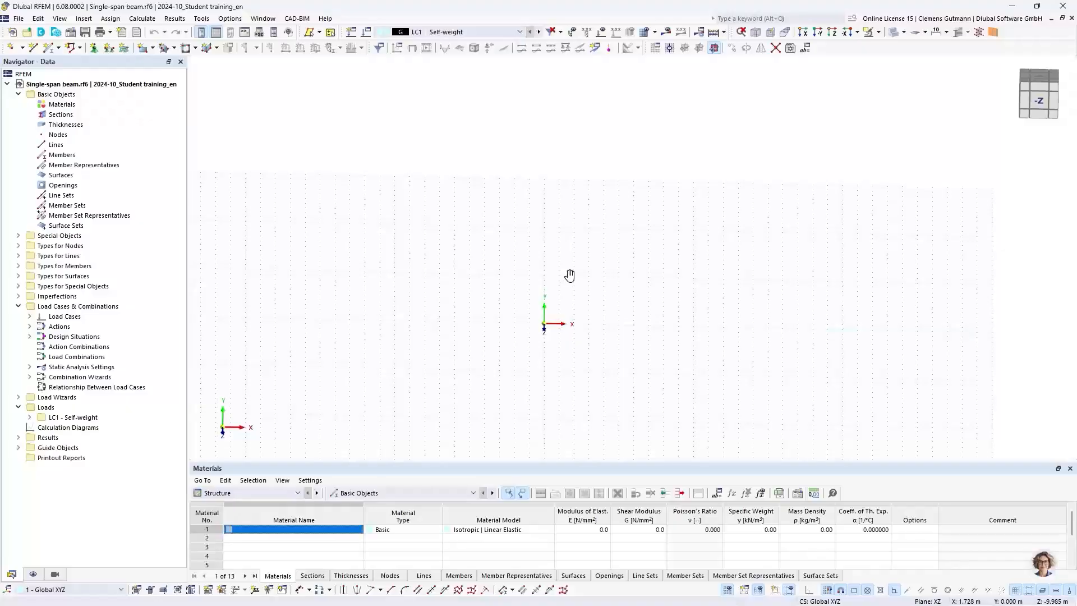
ctrl+middle_drag(552, 267, 552, 301)
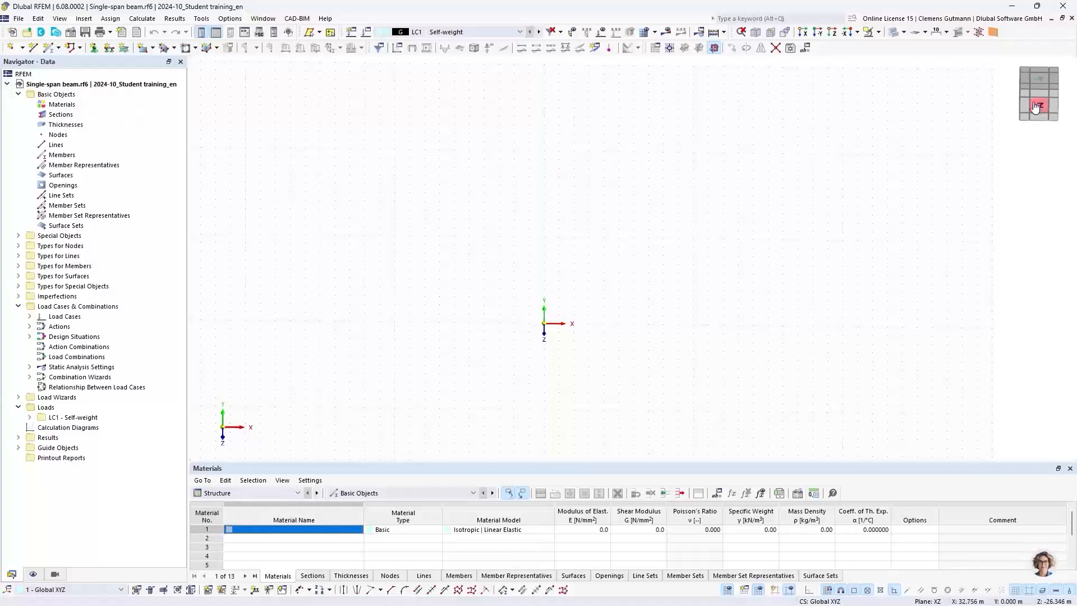
drag(1037, 107, 1065, 97)
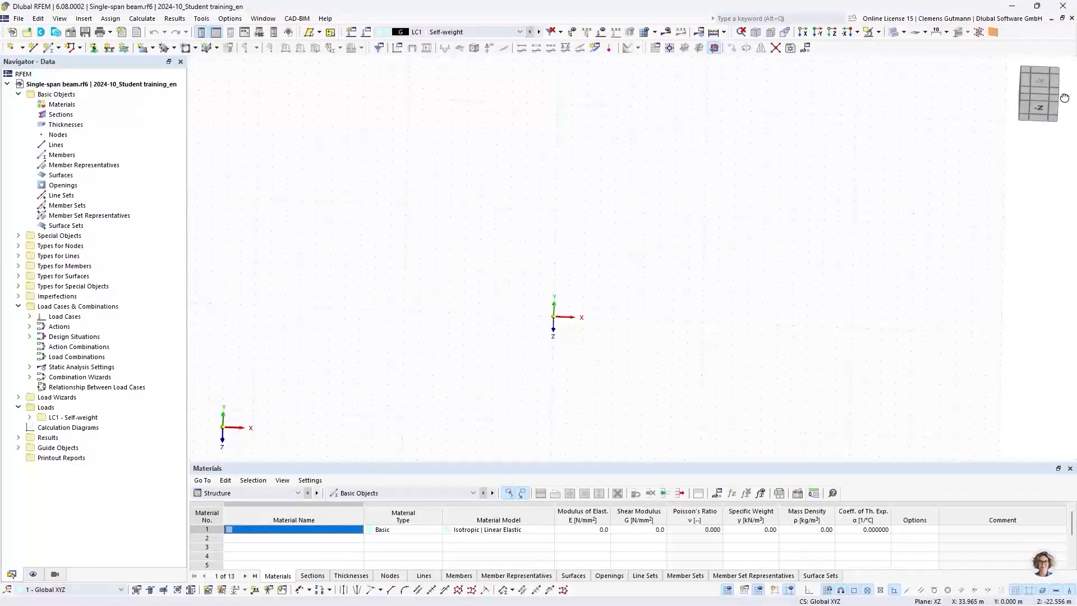
click(1039, 85)
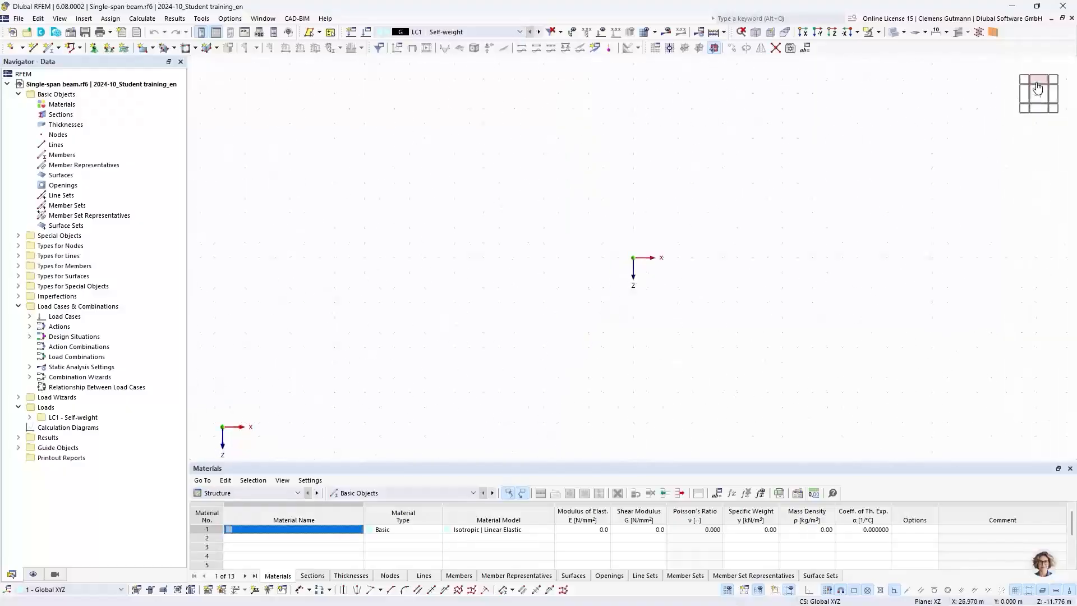
click(1037, 82)
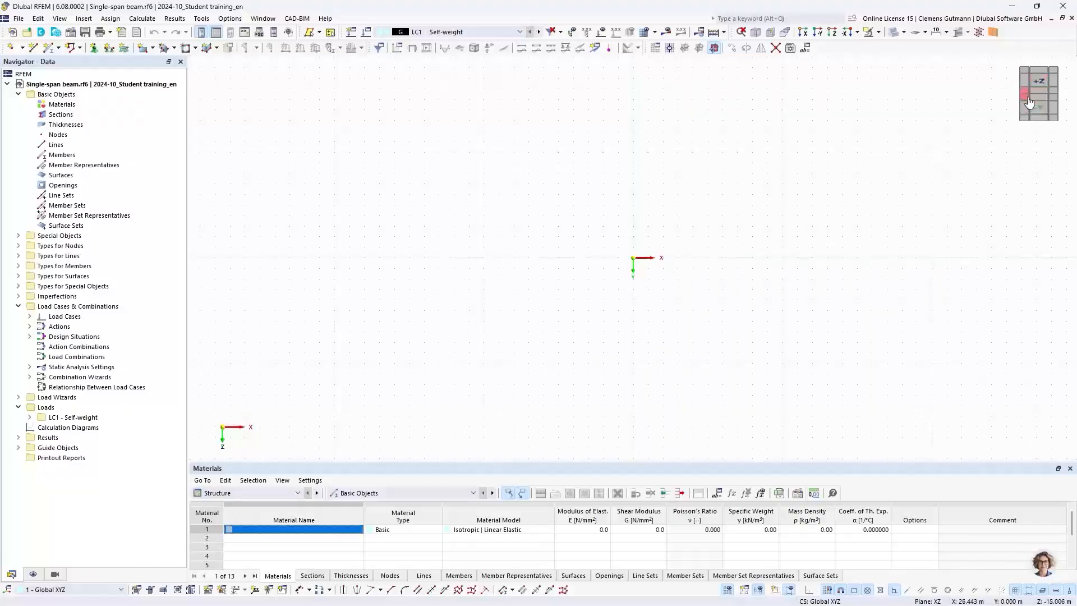
click(1053, 115)
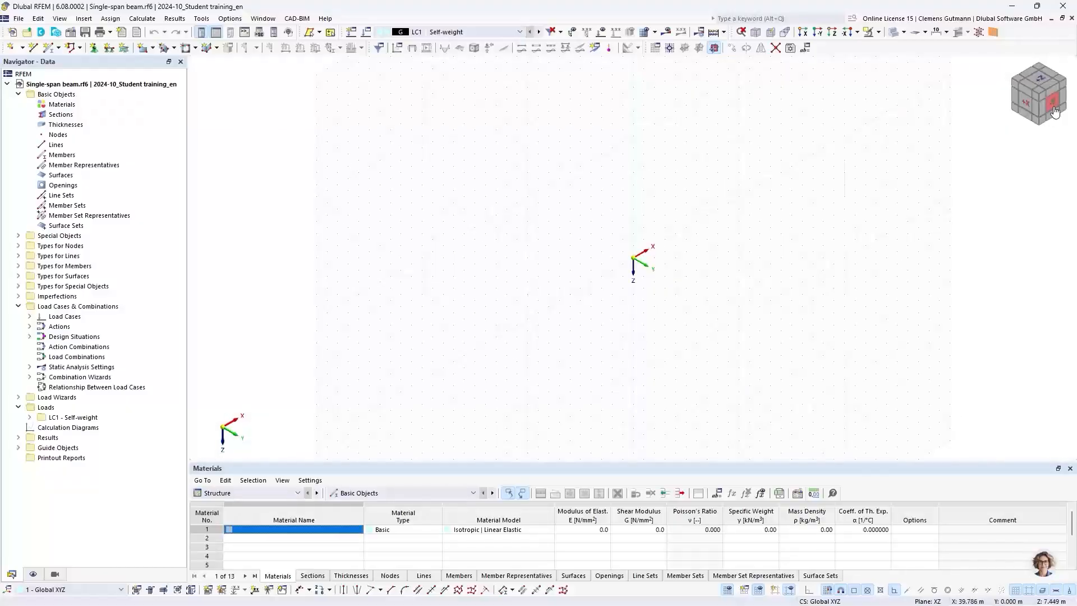
click(1054, 111)
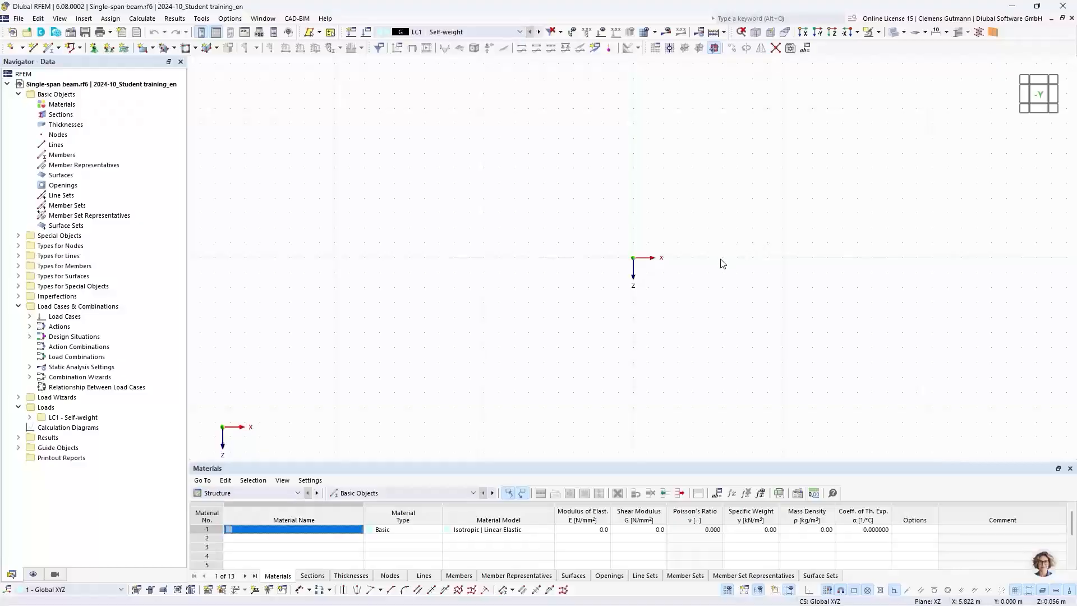
middle_drag(680, 254, 523, 231)
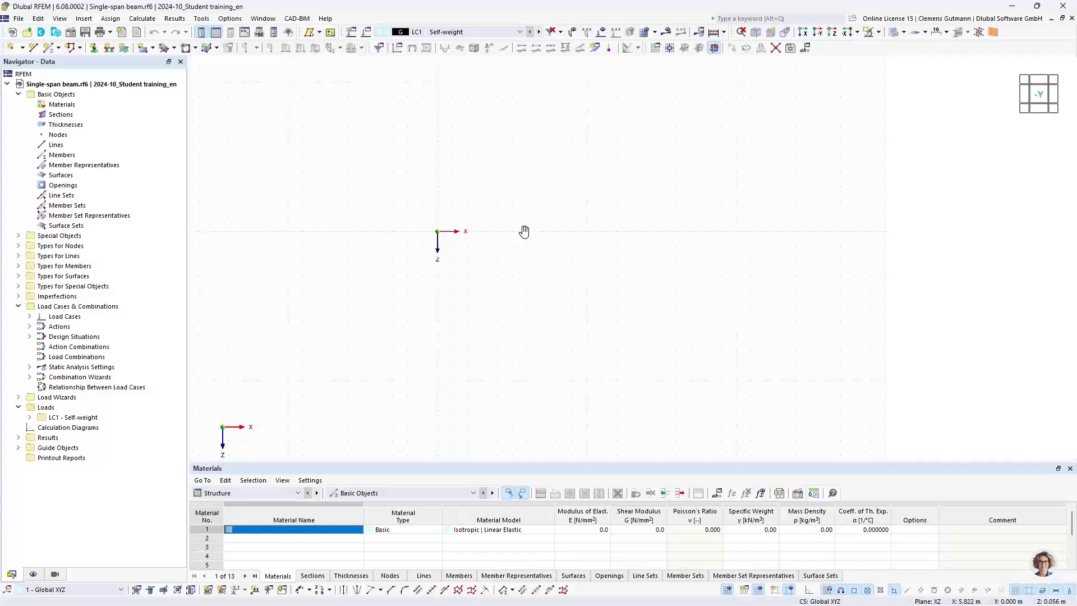
Step: Start a new material and open the material library to choose it from
right_click(62, 108)
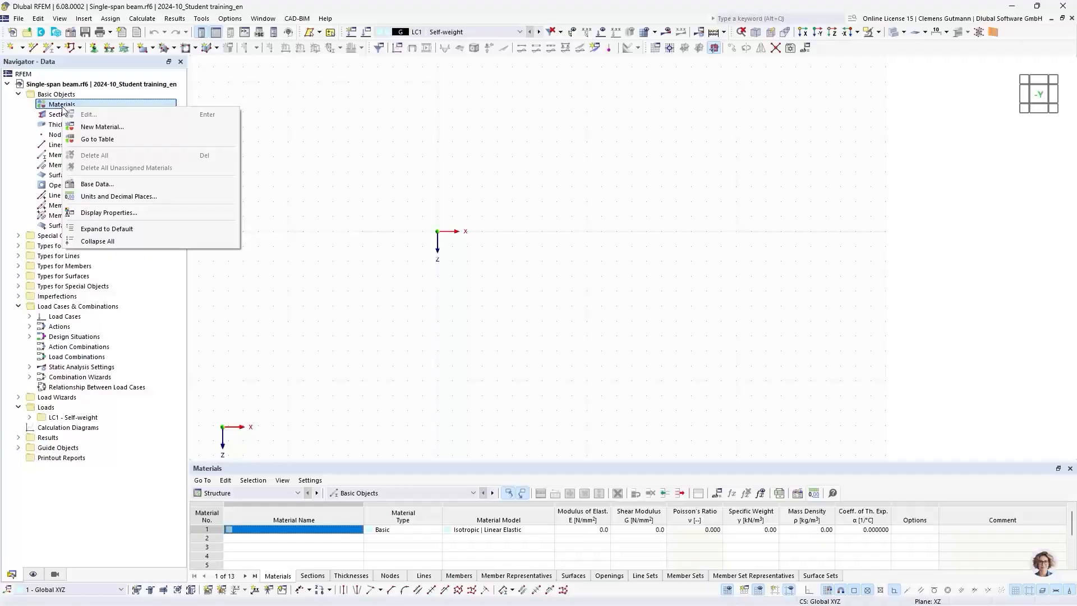
click(82, 128)
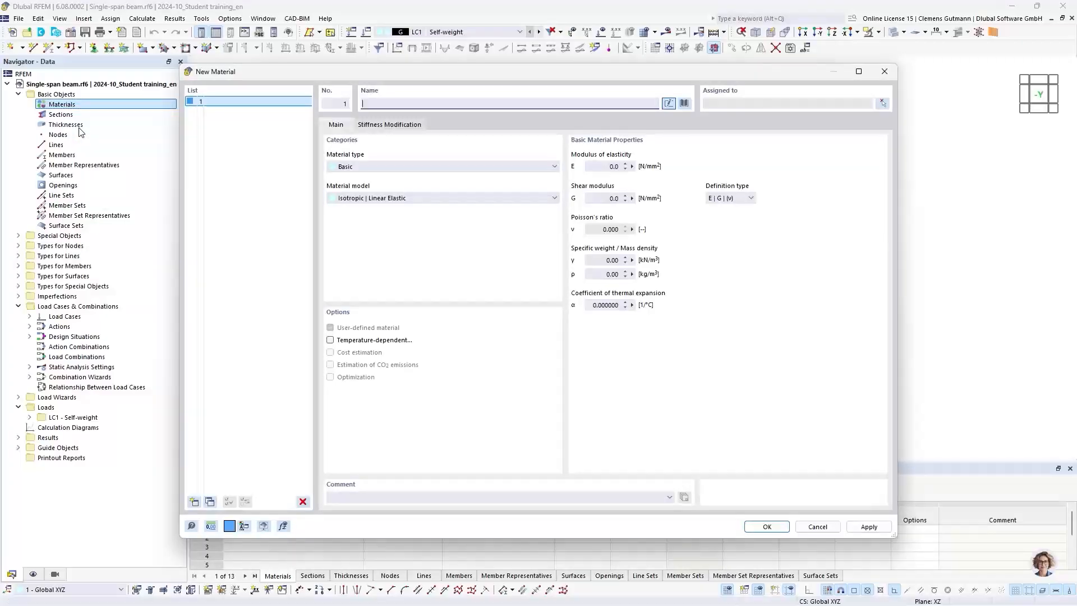
mouse_move(342, 76)
mouse_down()
mouse_move(329, 72)
mouse_move(344, 77)
mouse_up()
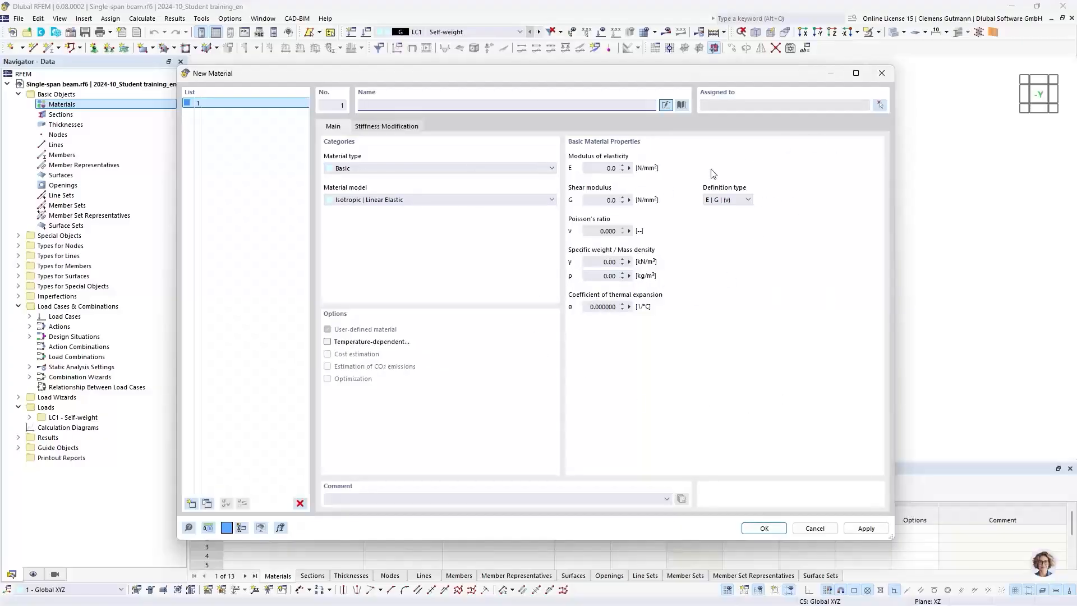
click(683, 107)
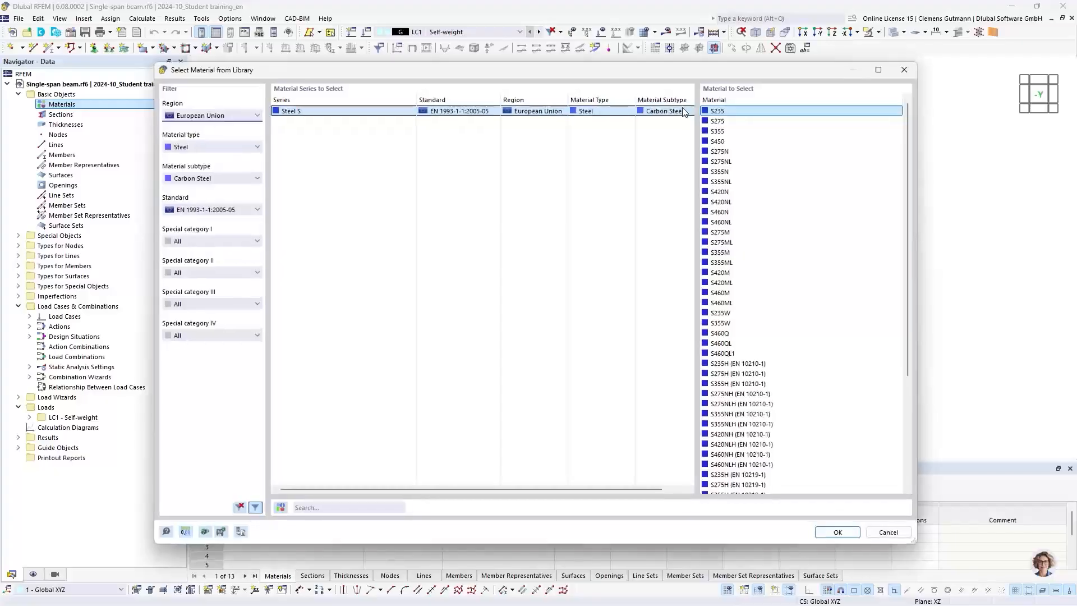
Step: Reset the material library filters and filter by region European Union, type Steel, subtype Carbon Steel and standard EN 1993-1-1:2005-05
click(240, 508)
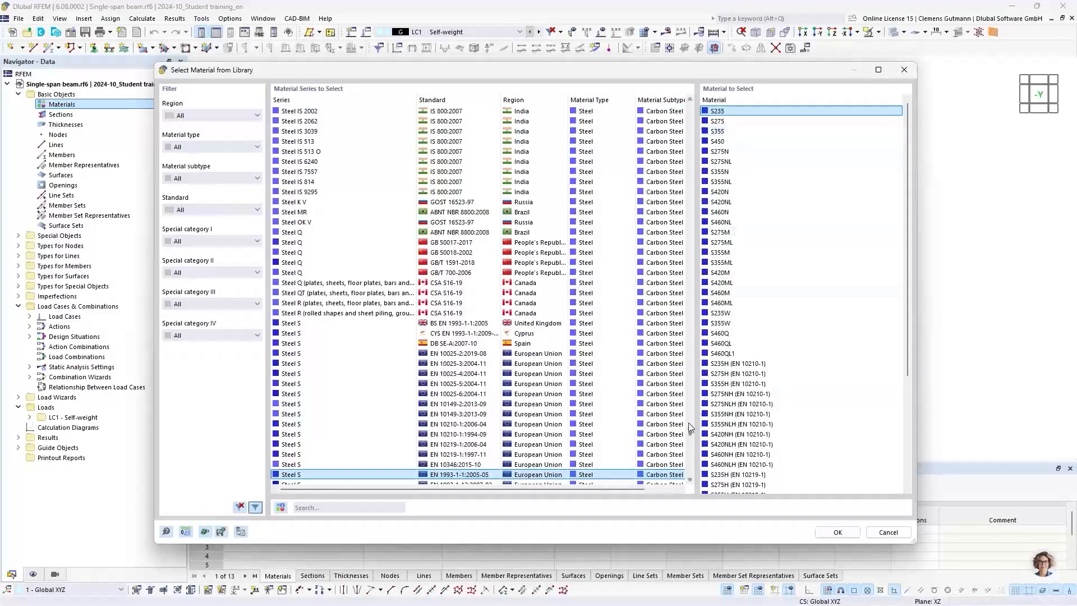
drag(689, 429, 696, 125)
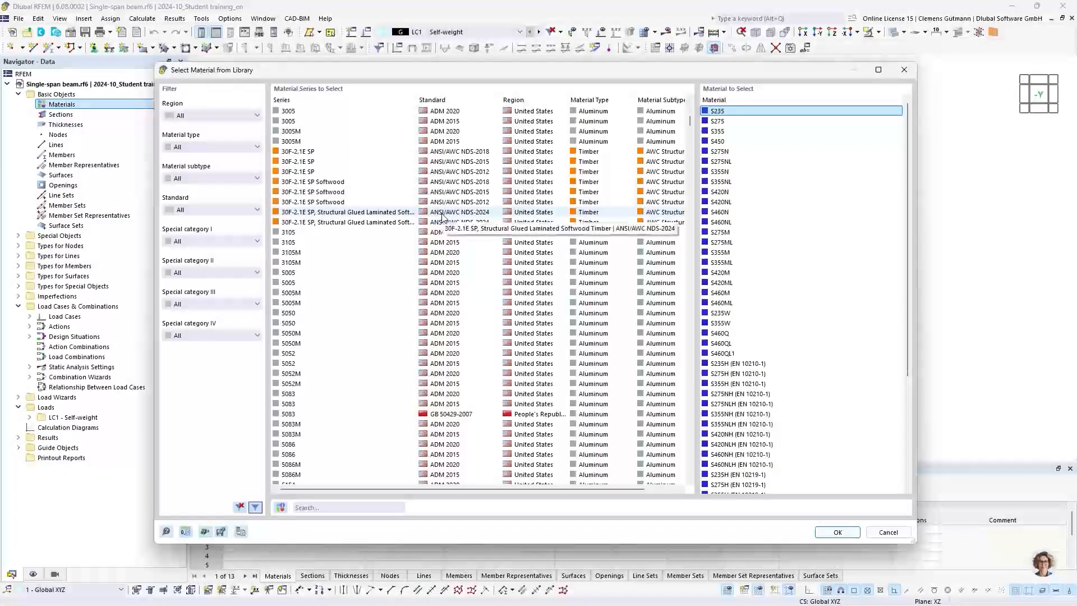
click(212, 115)
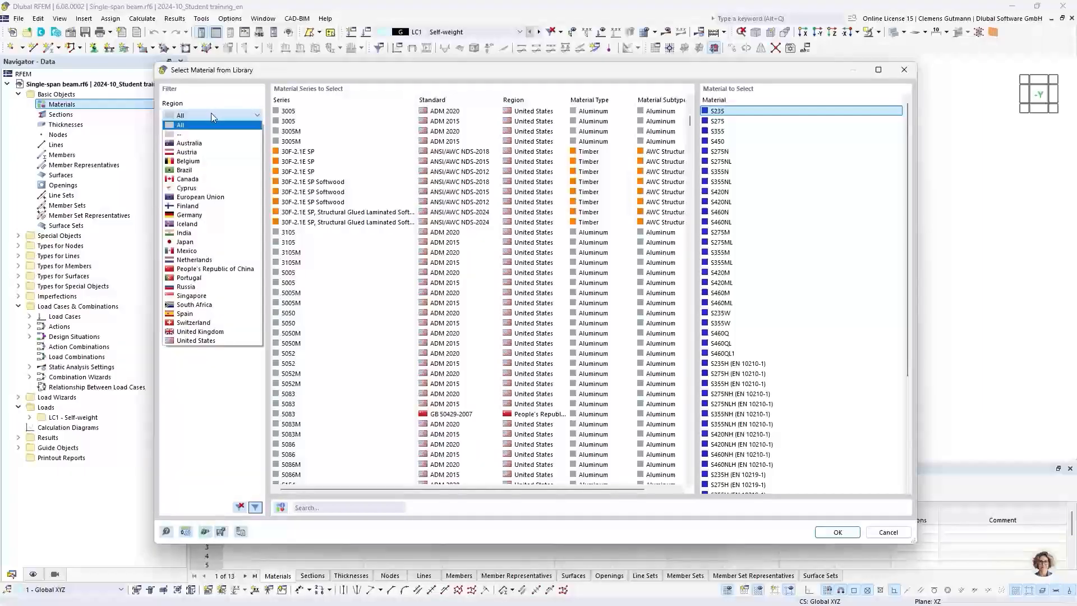
click(219, 197)
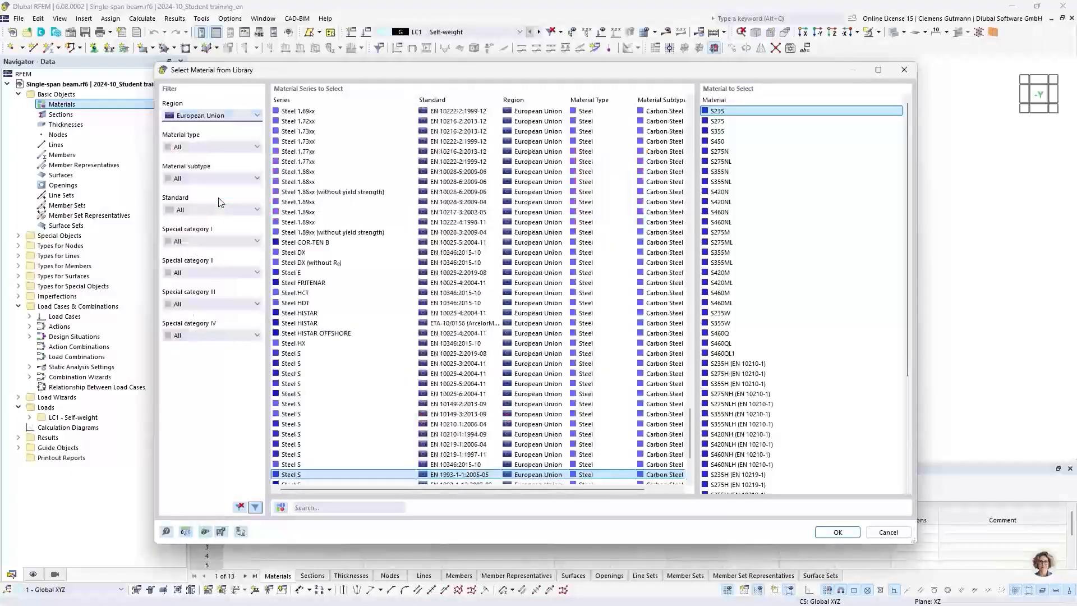
click(229, 147)
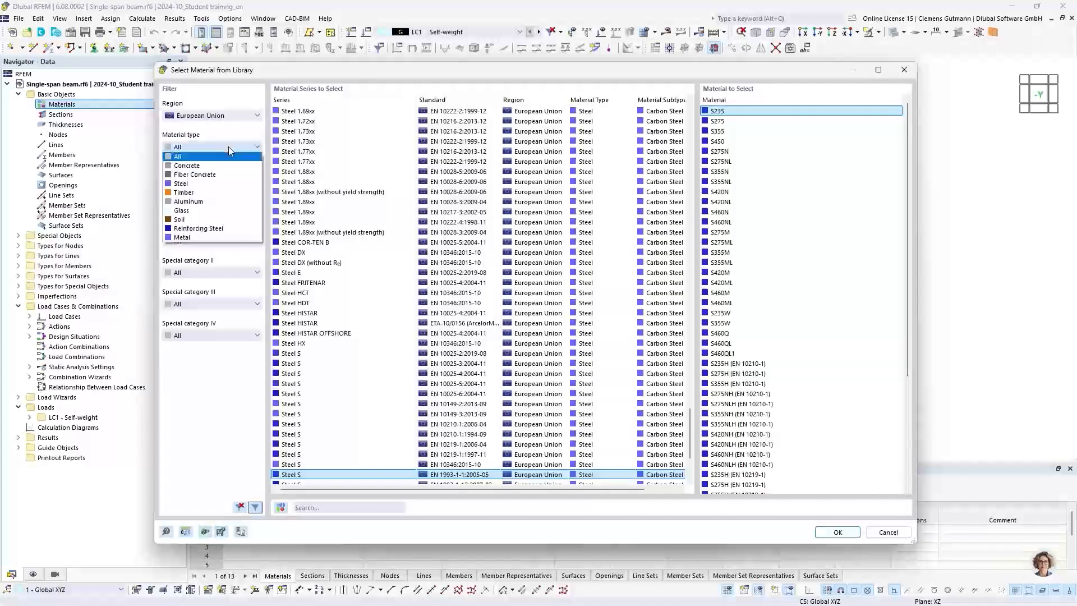
click(193, 183)
click(197, 181)
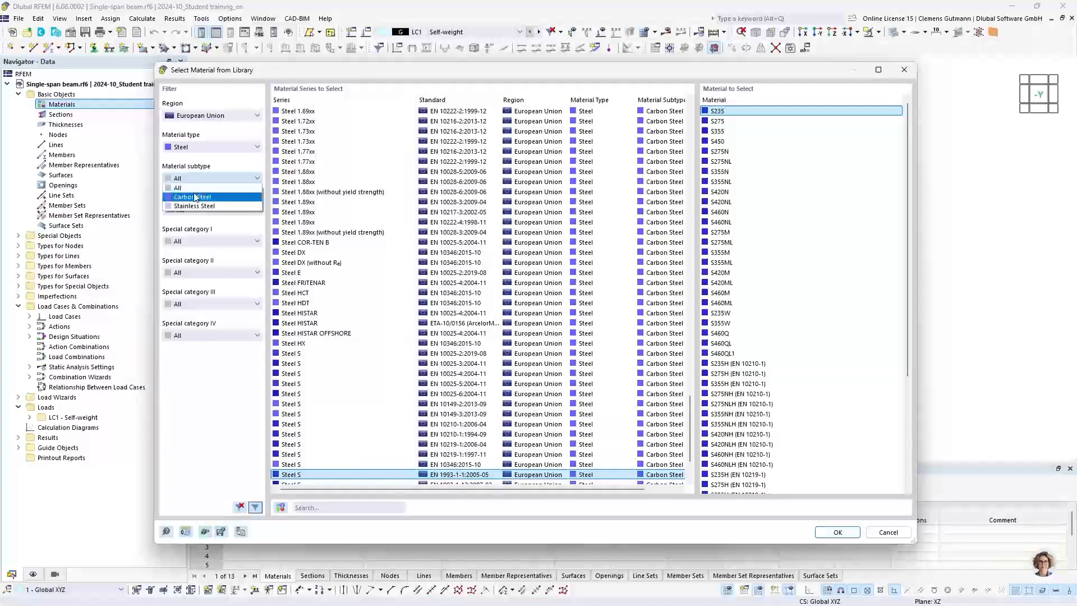
click(197, 194)
click(201, 210)
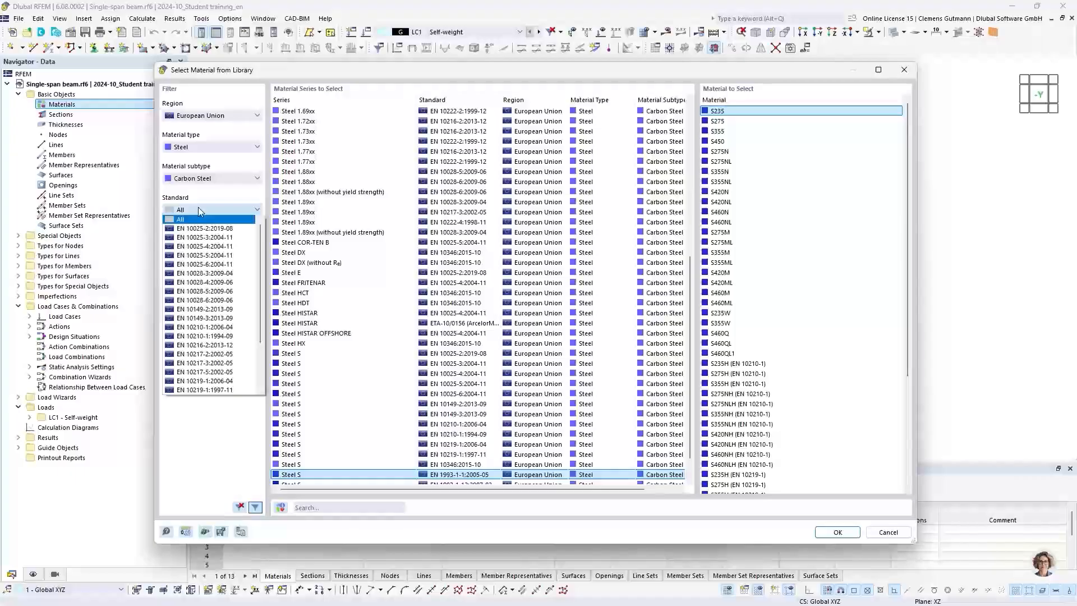
scroll(219, 291, down, 3)
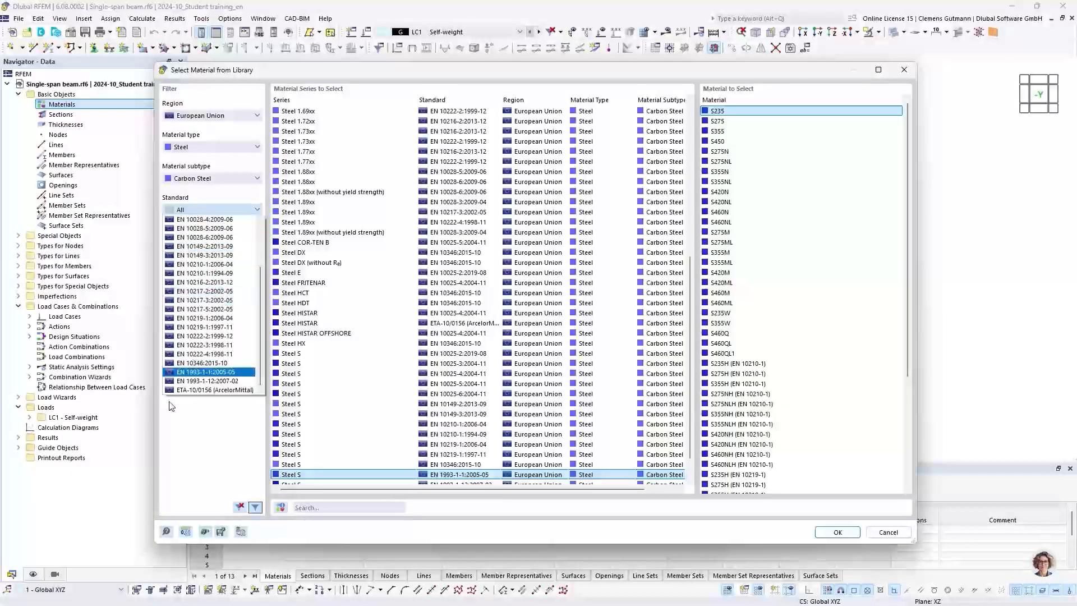
click(206, 372)
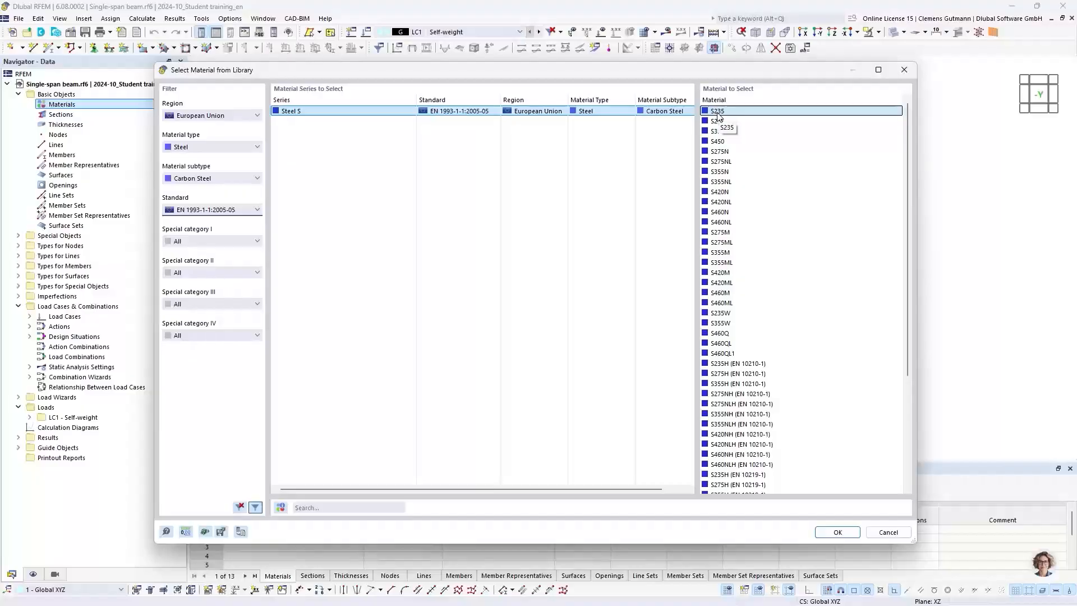
Step: Choose steel S235 for the new material, check its material values and create the material
click(837, 532)
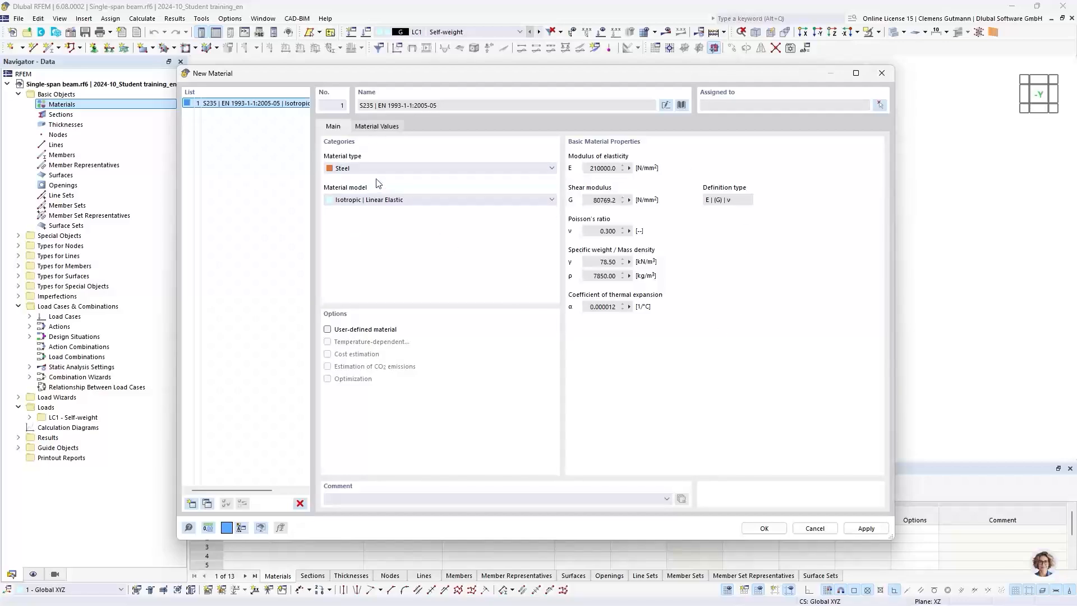
click(392, 127)
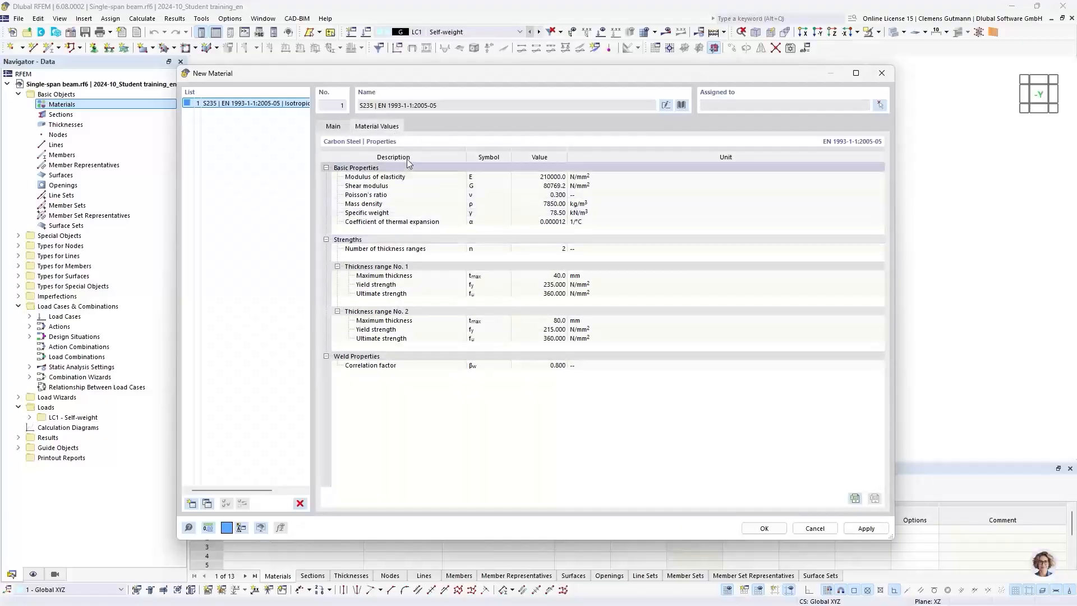
click(333, 127)
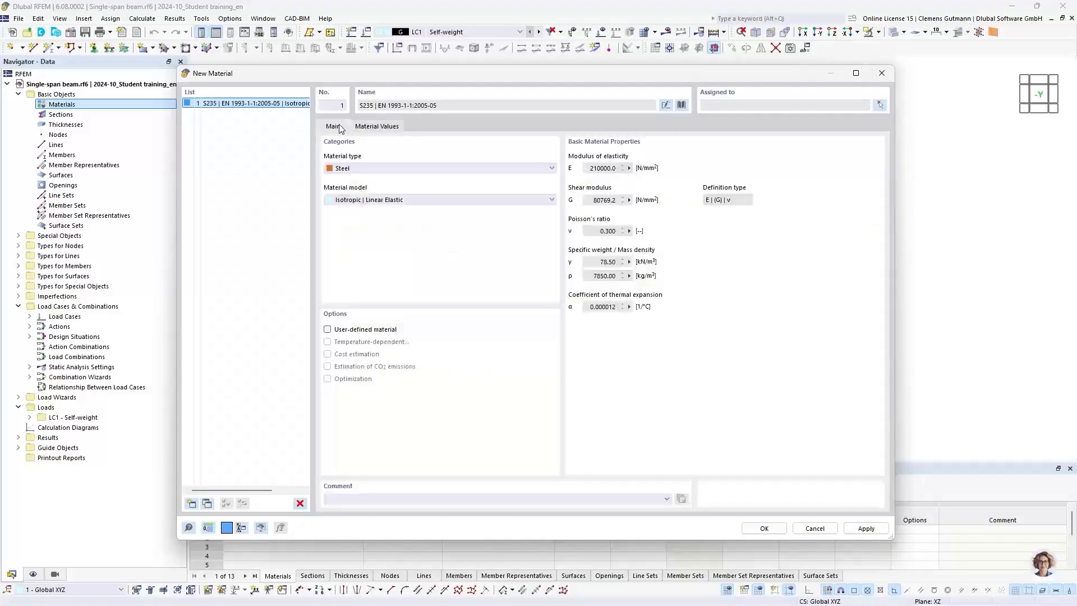
click(764, 529)
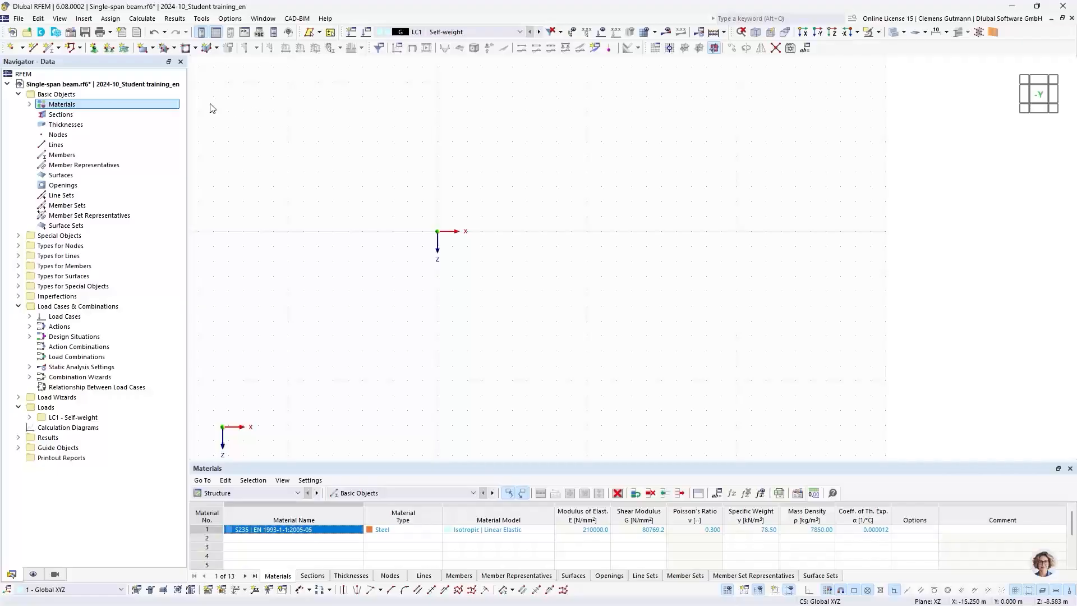
Step: Expand the Materials branch in the navigator and make the Materials table moderately taller
click(30, 104)
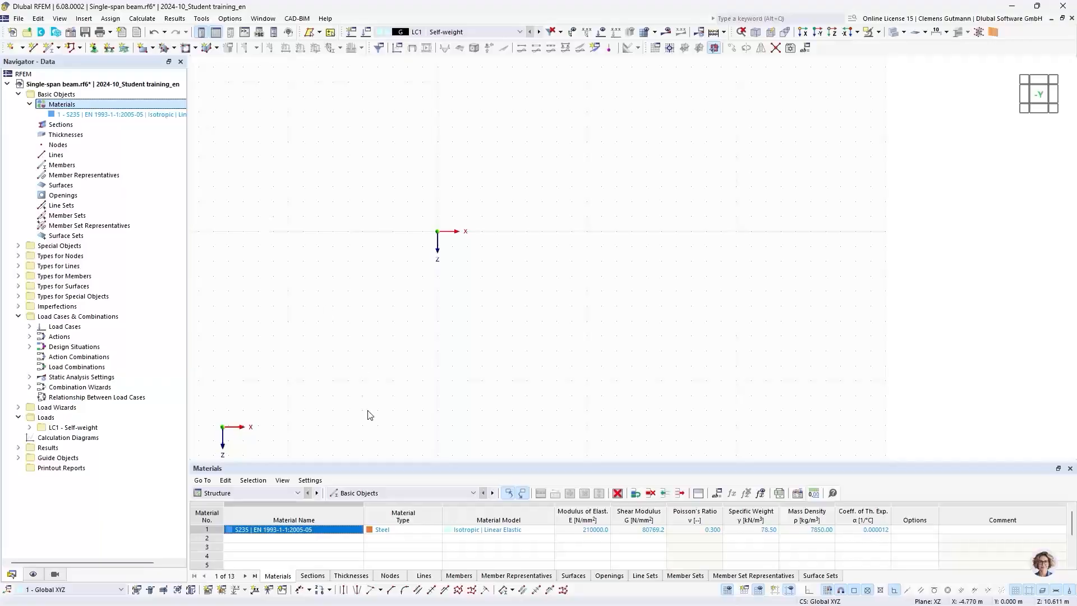
drag(377, 462, 389, 386)
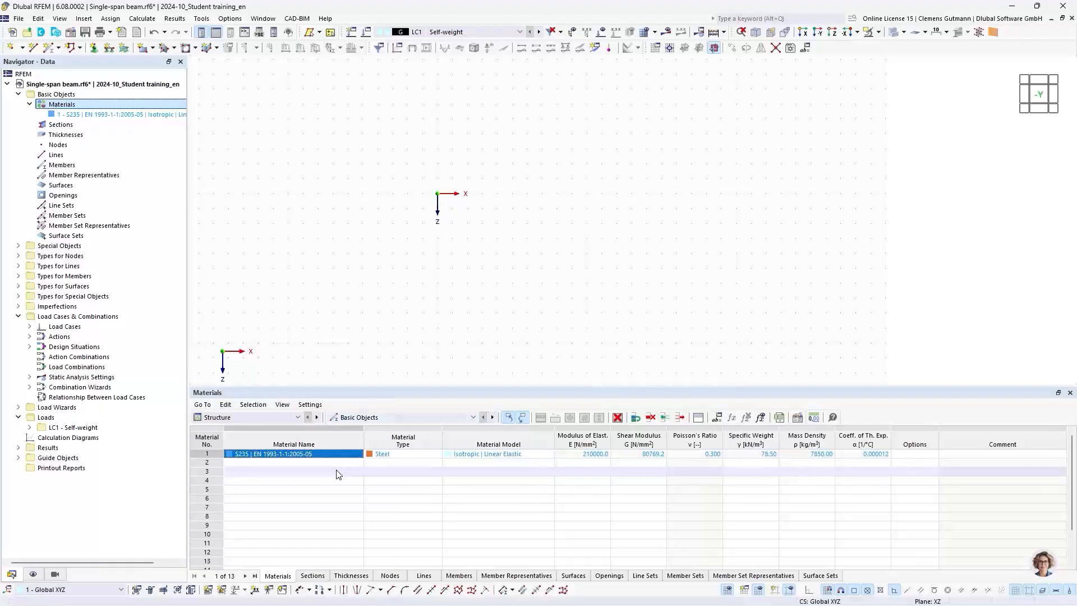
drag(358, 384, 367, 426)
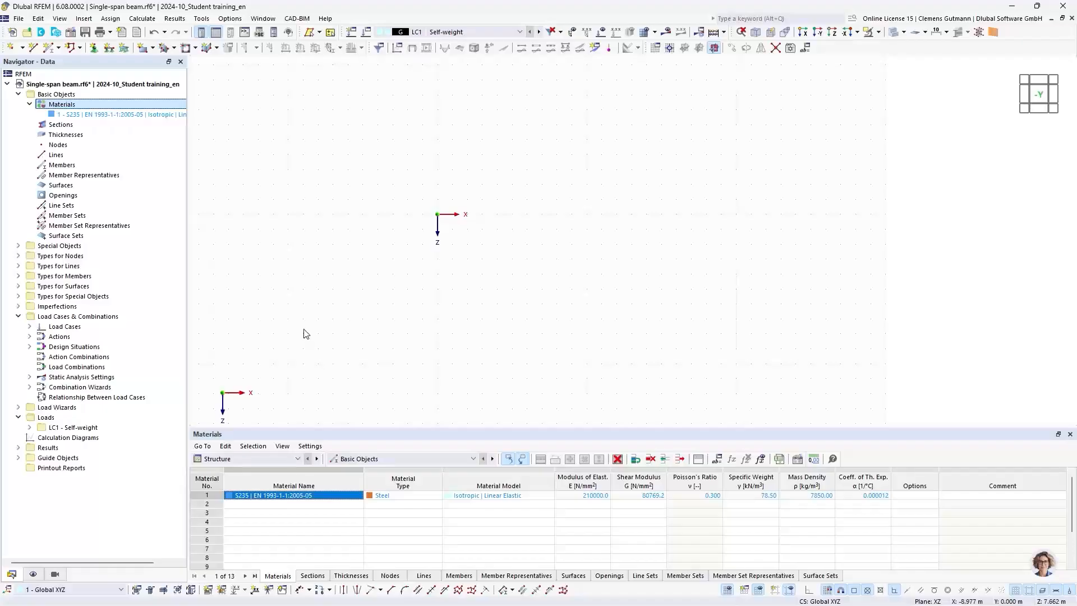
Step: Start a new section and open the section library to choose its profile
right_click(49, 124)
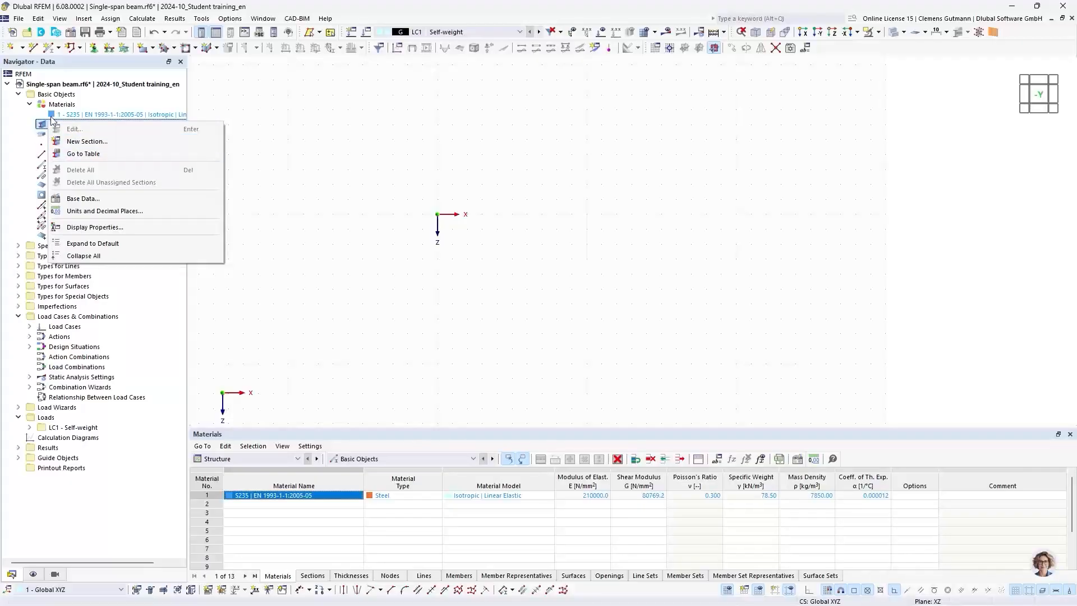
click(101, 95)
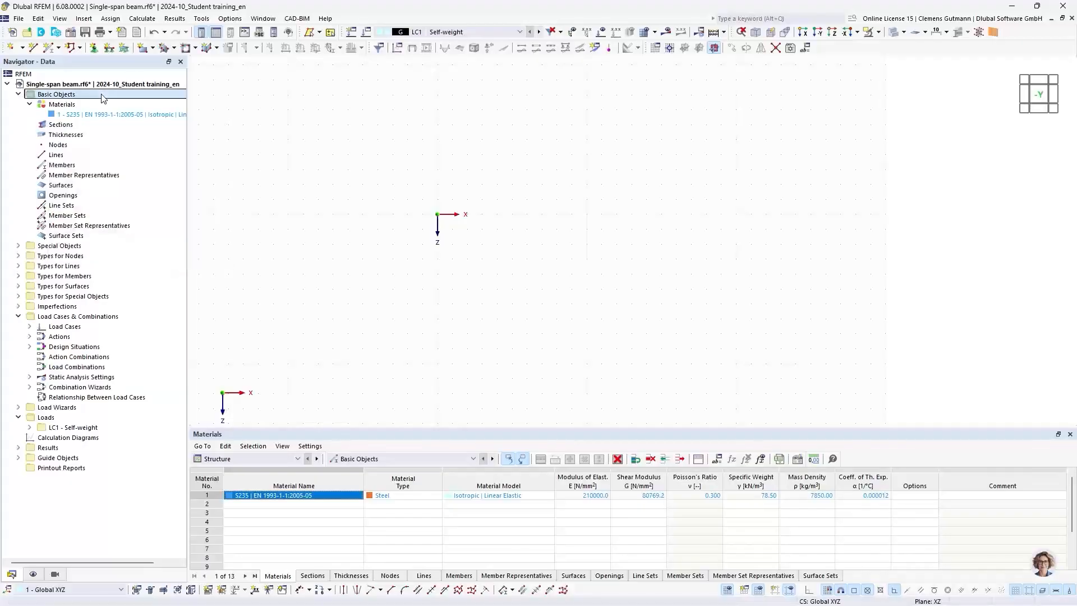
click(84, 19)
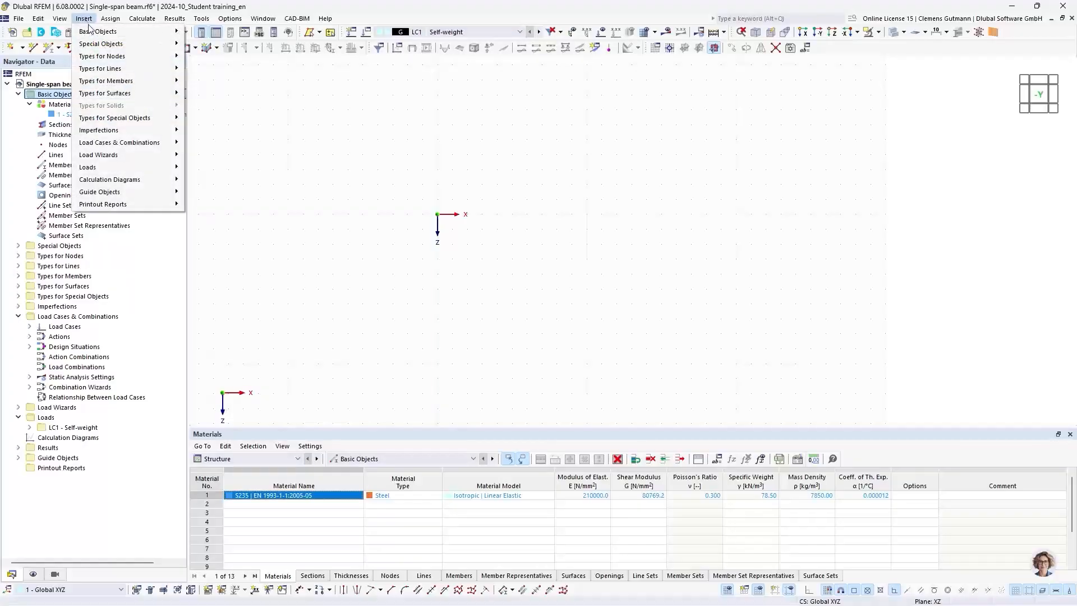
mouse_move(163, 36)
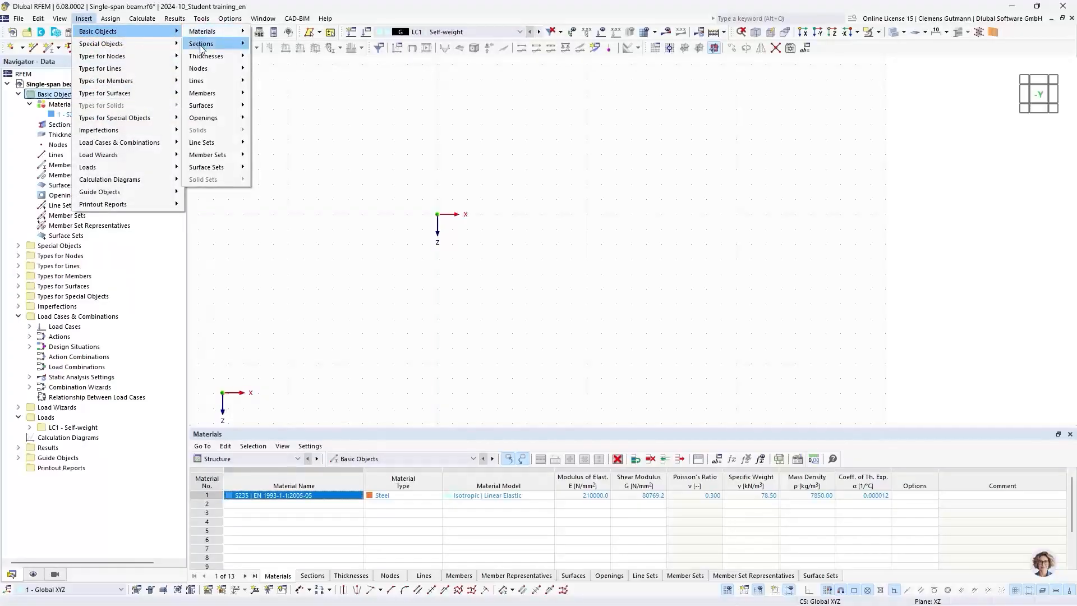
mouse_move(203, 44)
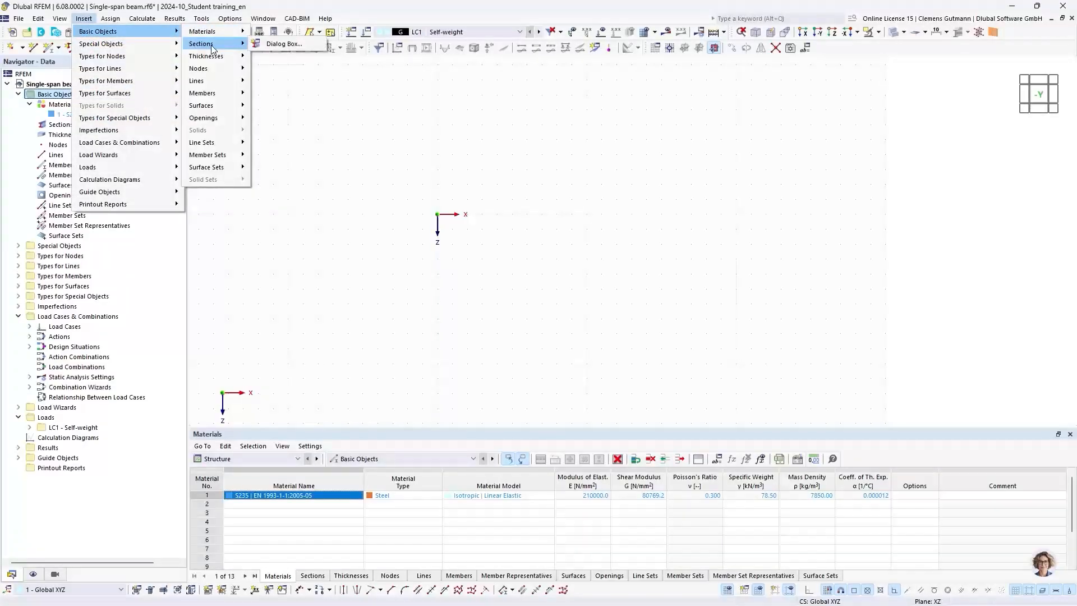
click(257, 45)
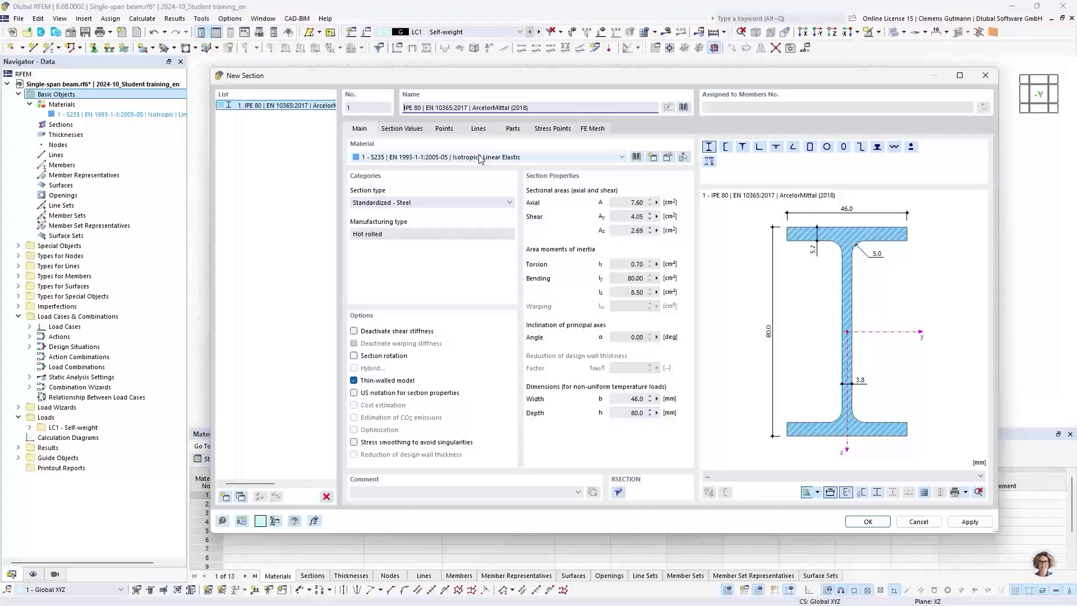
click(684, 108)
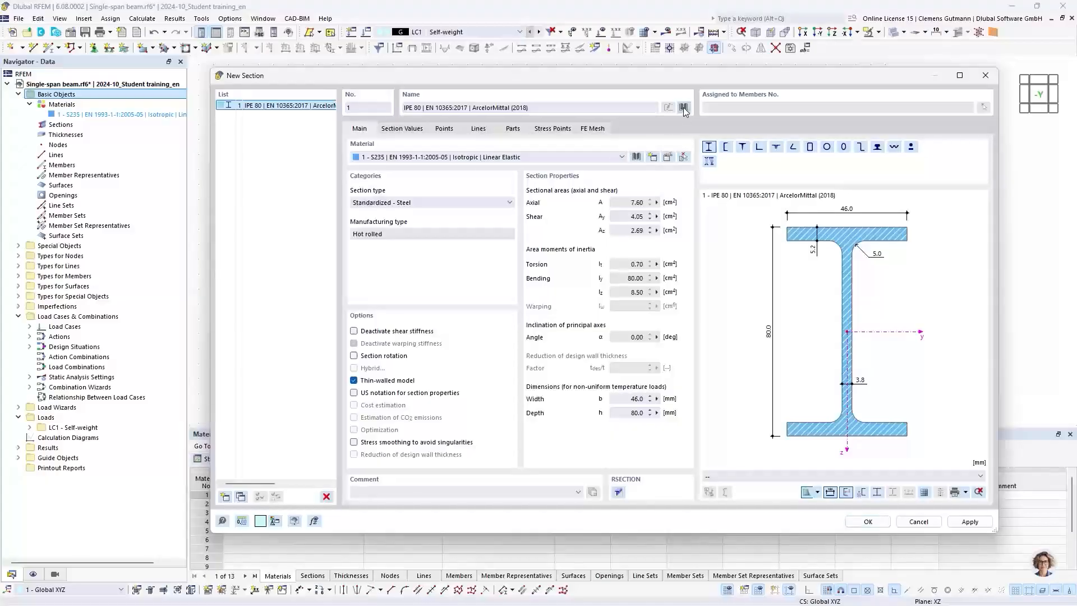
drag(683, 103, 623, 134)
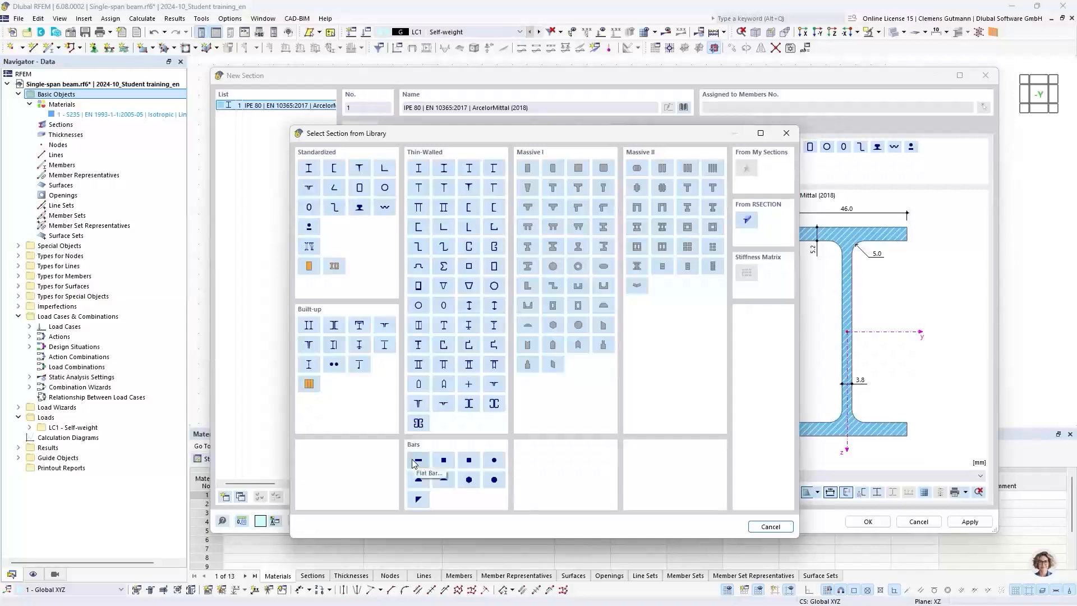
Step: Search the standardized I-sections for HEA 200 and choose the Euronorm 53-62; DIN 1025-3 series by SZS for the section
click(309, 168)
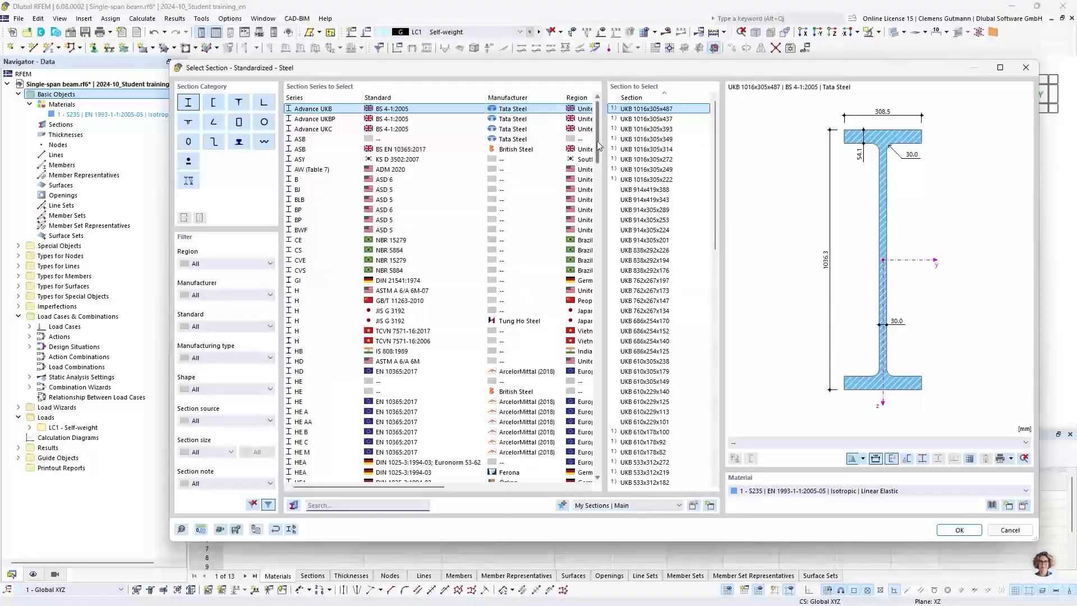
drag(598, 147, 605, 126)
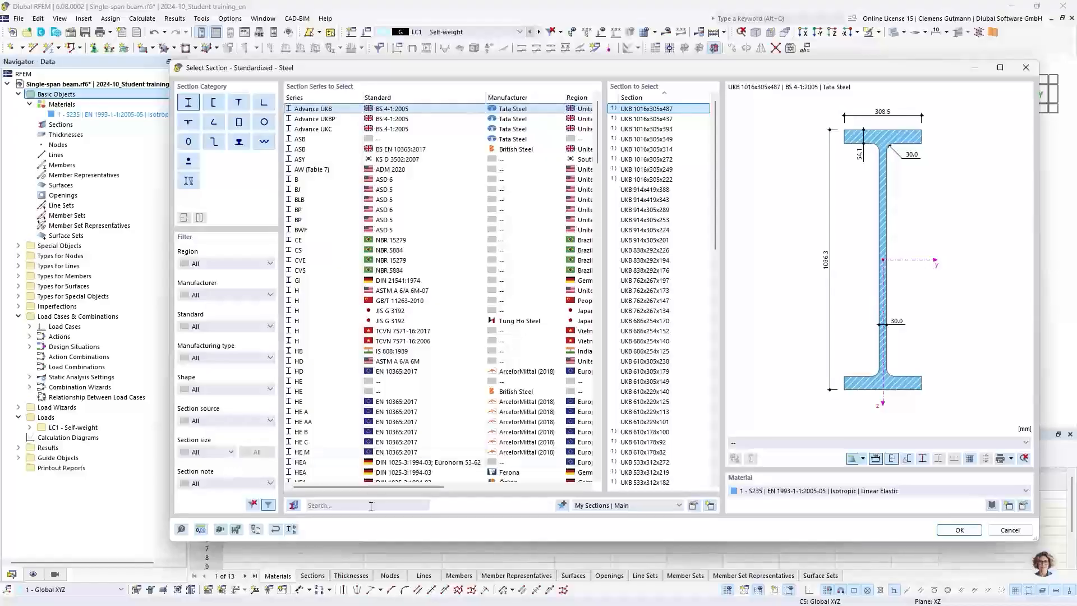
click(334, 507)
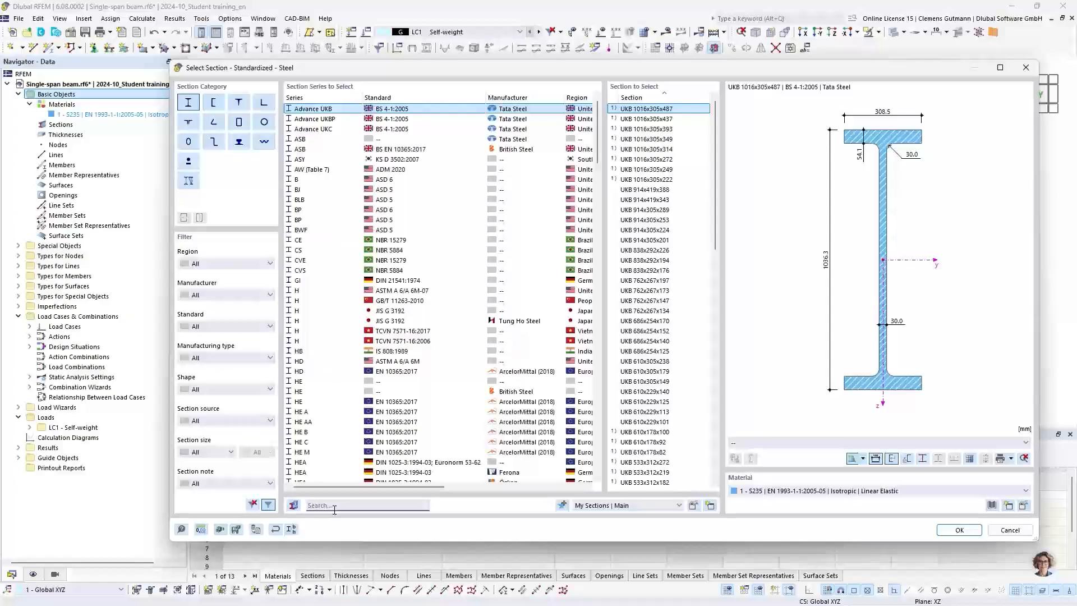
text(H)
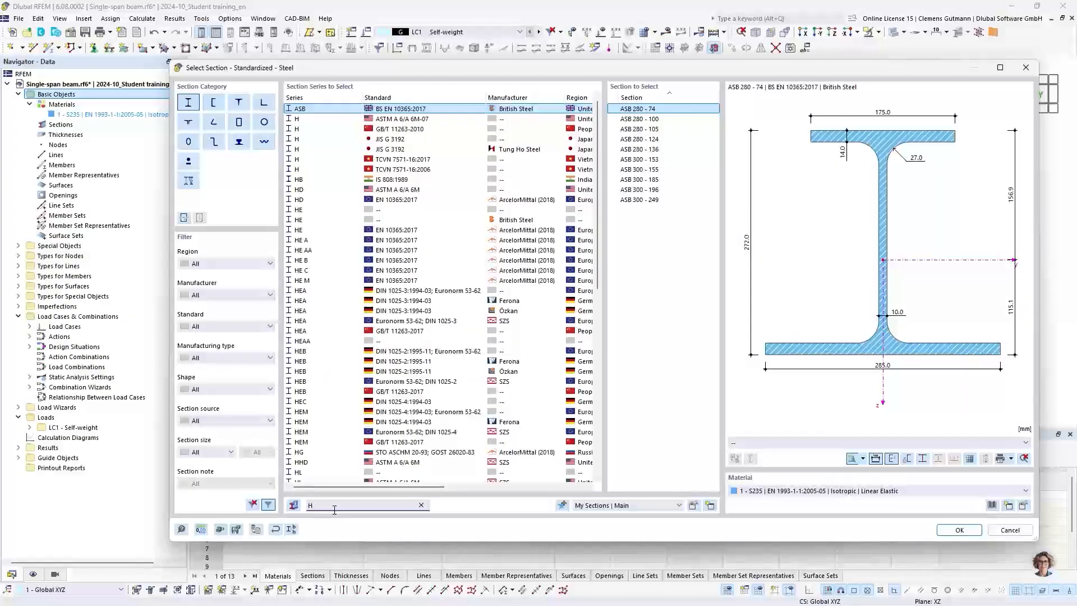
text(EA)
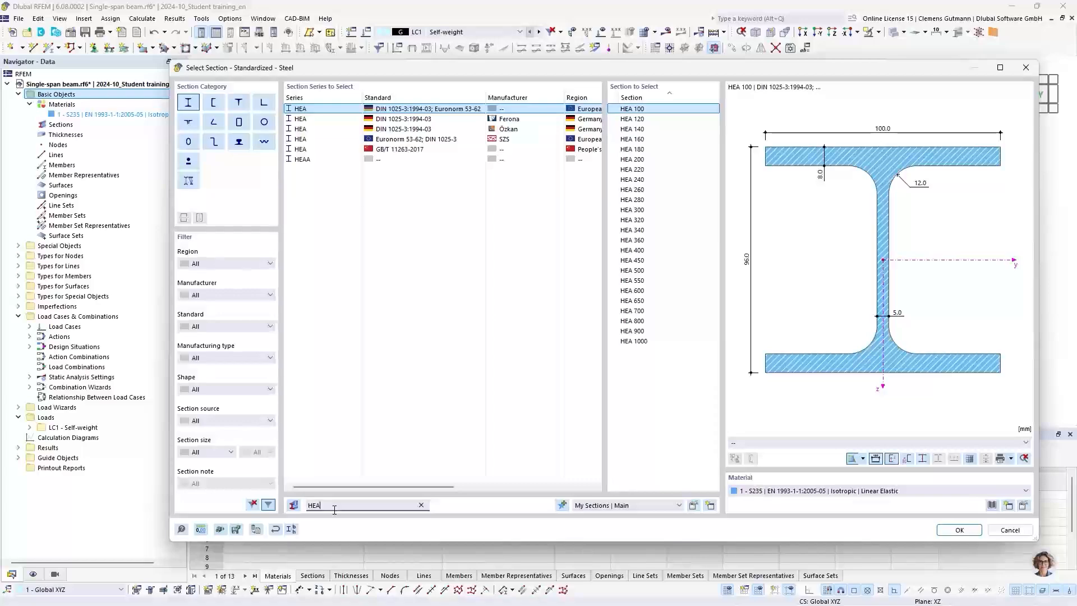
text( 20)
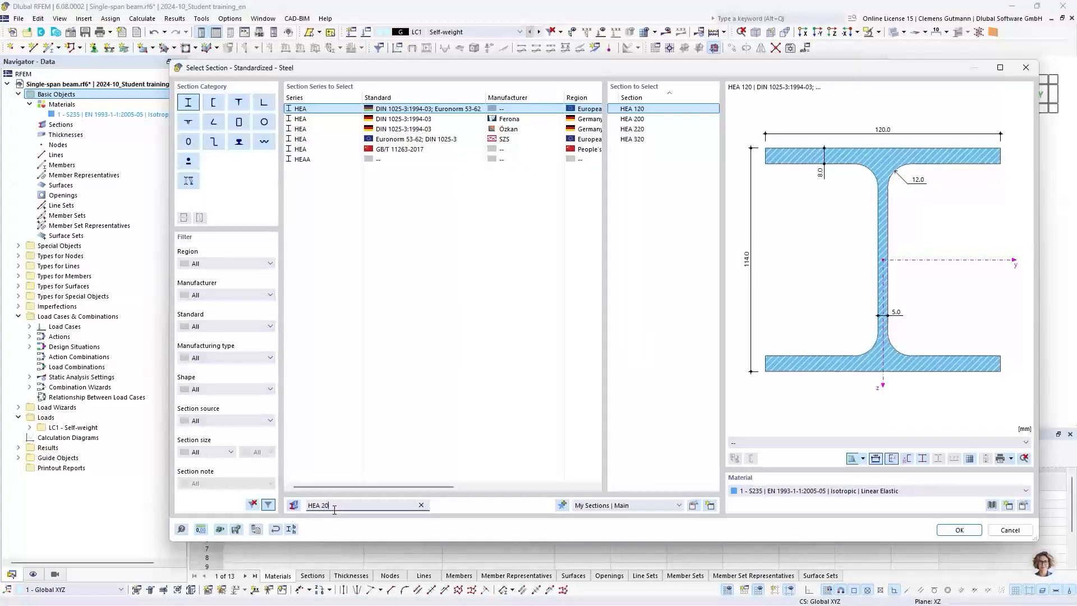
text(0)
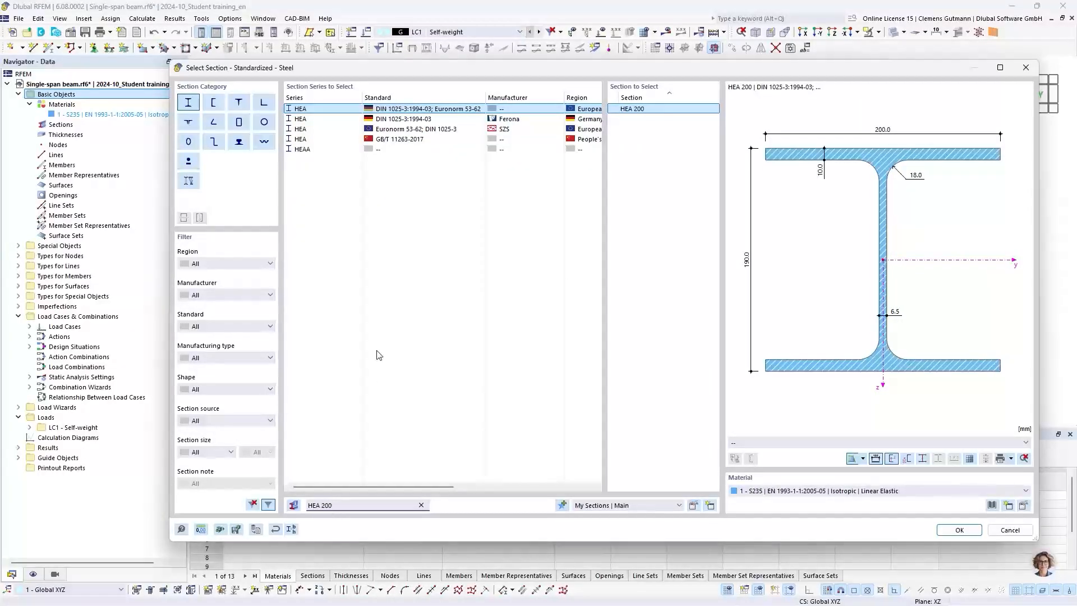
click(402, 132)
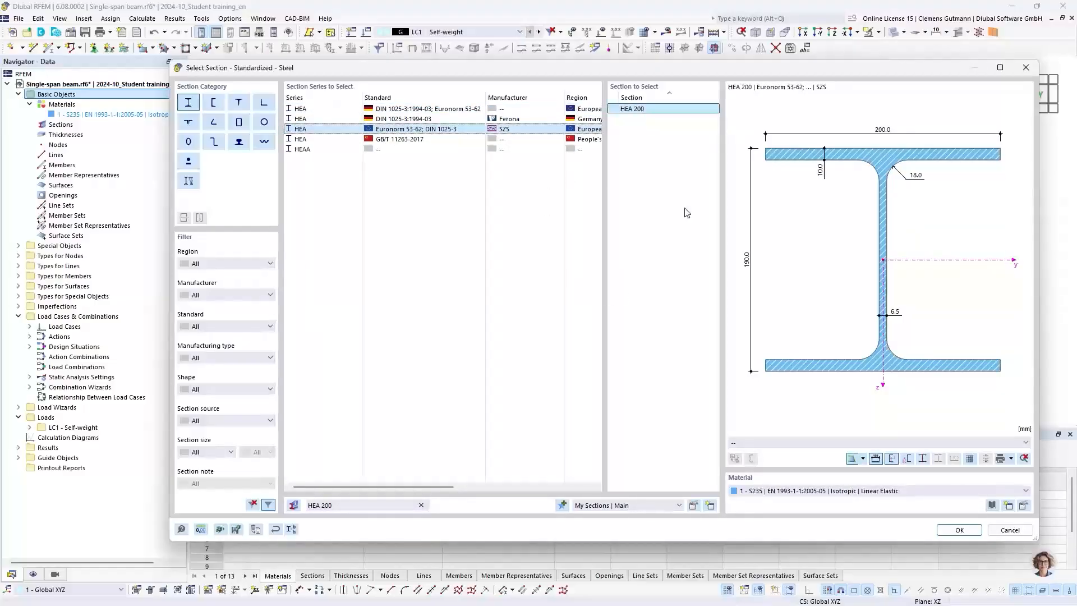
click(954, 531)
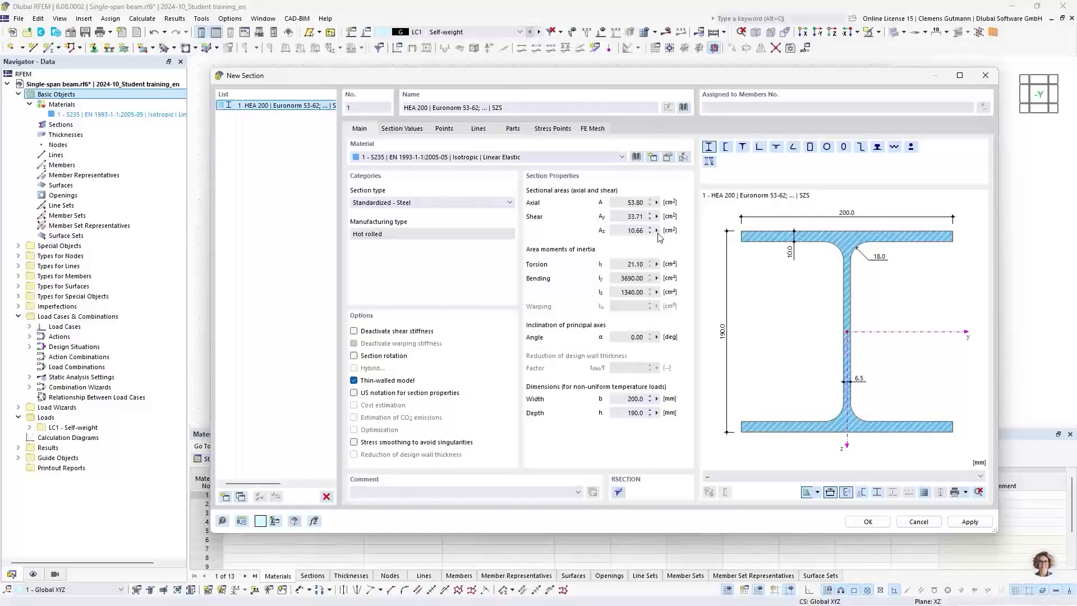
Step: Review the HEA 200 section's values, points, lines, parts and stress points, create the section and expand the Sections branch in the navigator
click(391, 130)
click(443, 129)
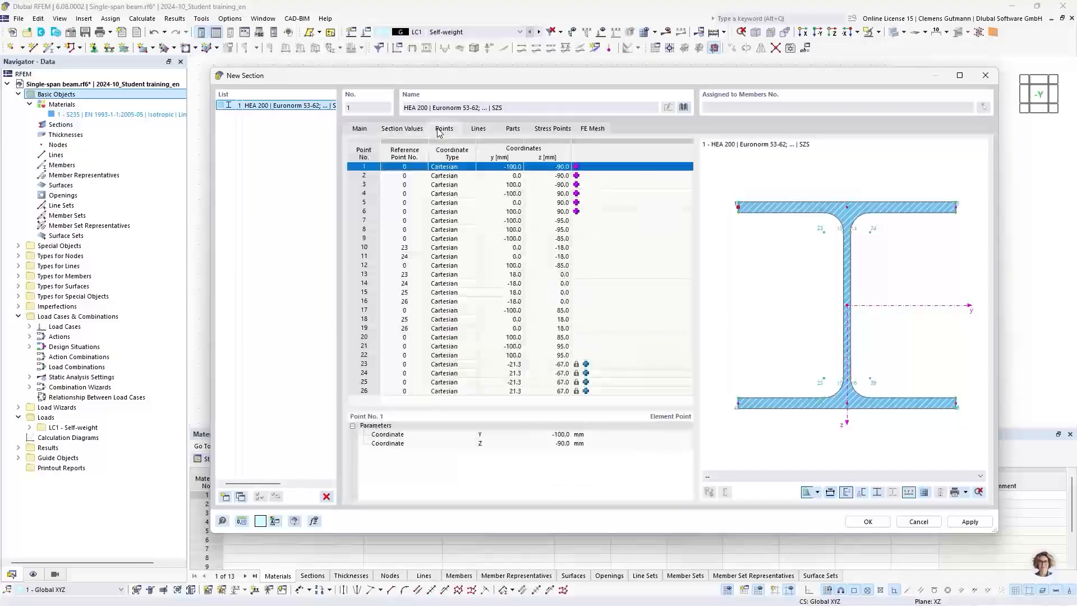
click(478, 129)
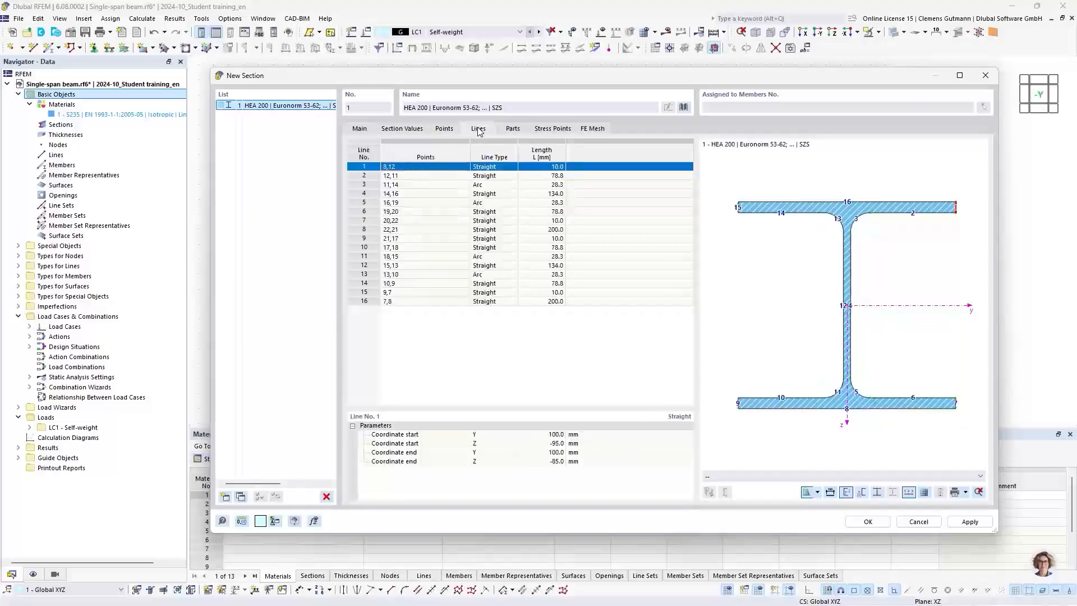
click(515, 130)
click(538, 131)
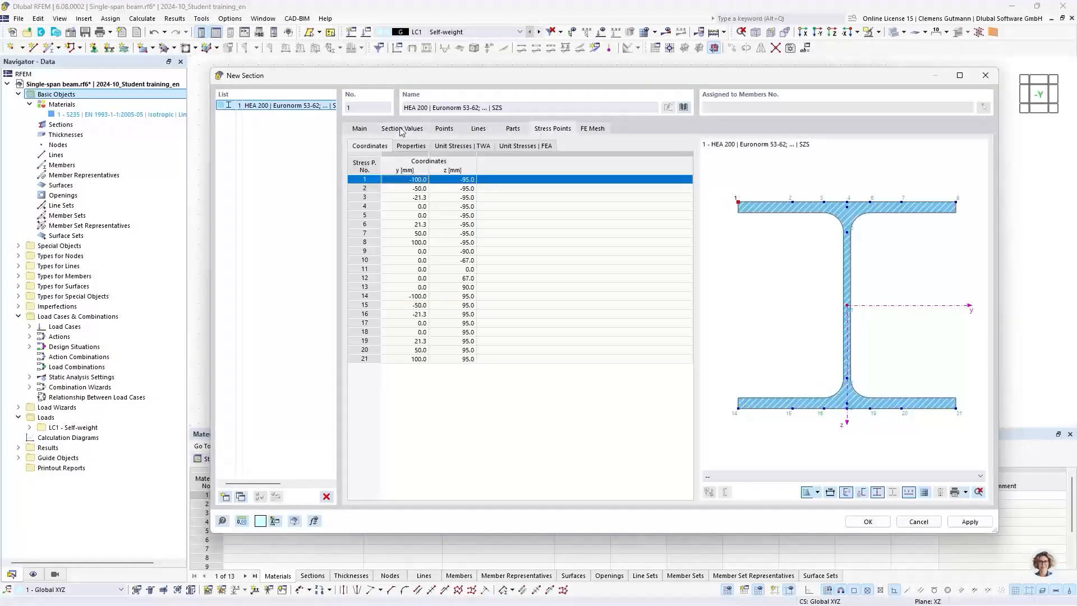
click(360, 130)
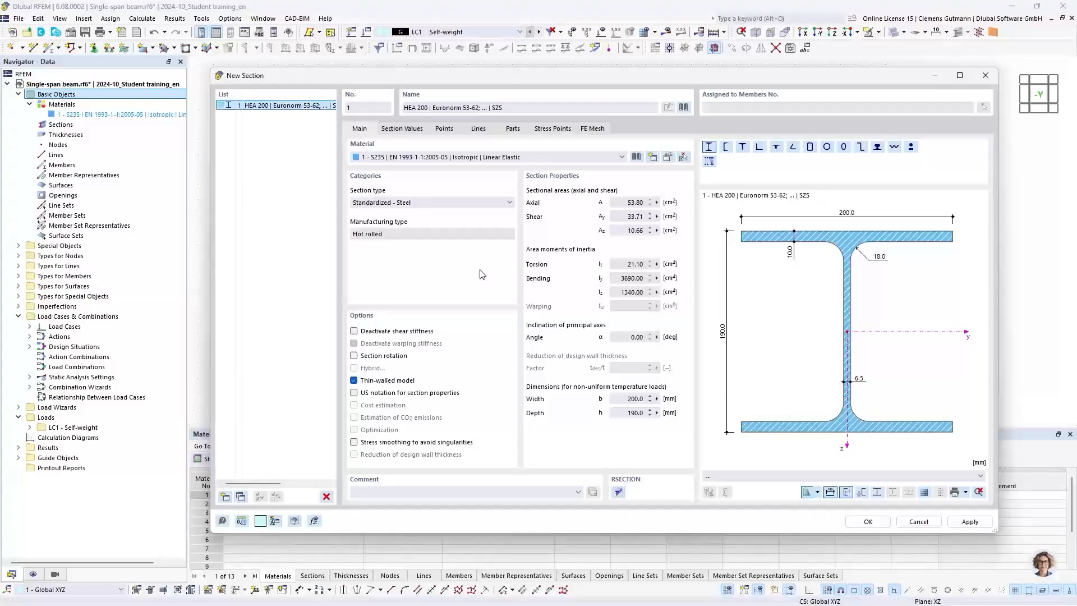
click(858, 522)
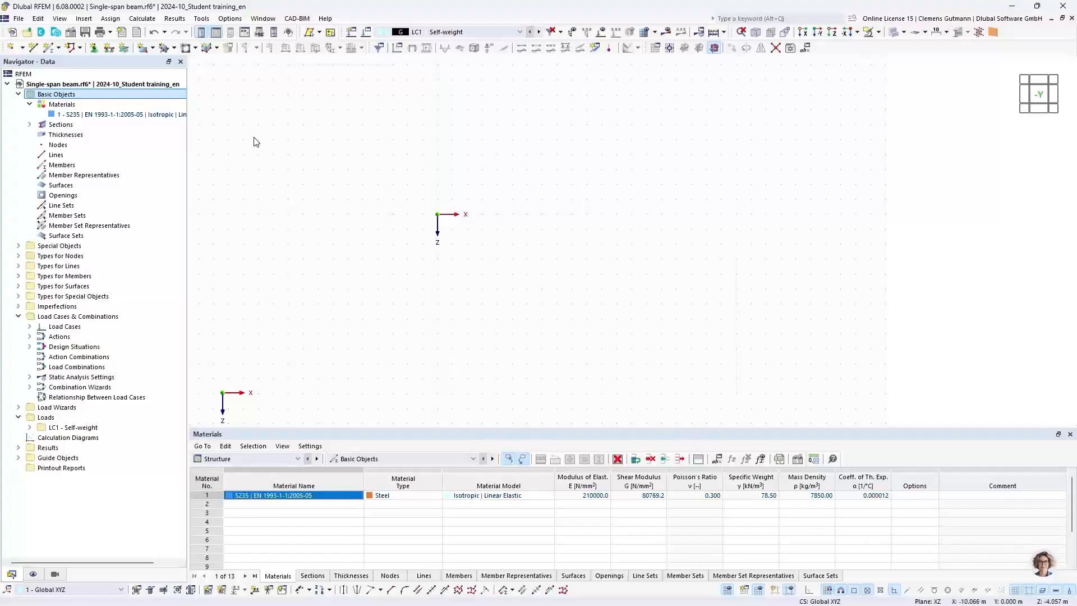
click(29, 125)
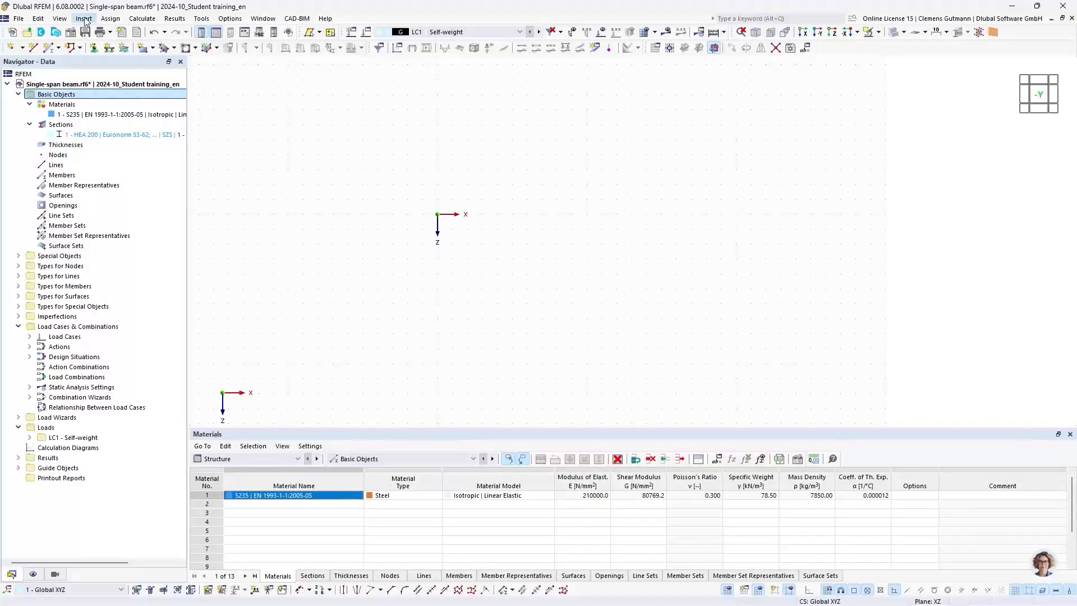
Step: Place a single node at the coordinate system origin and expand the Nodes branch in the navigator
click(12, 49)
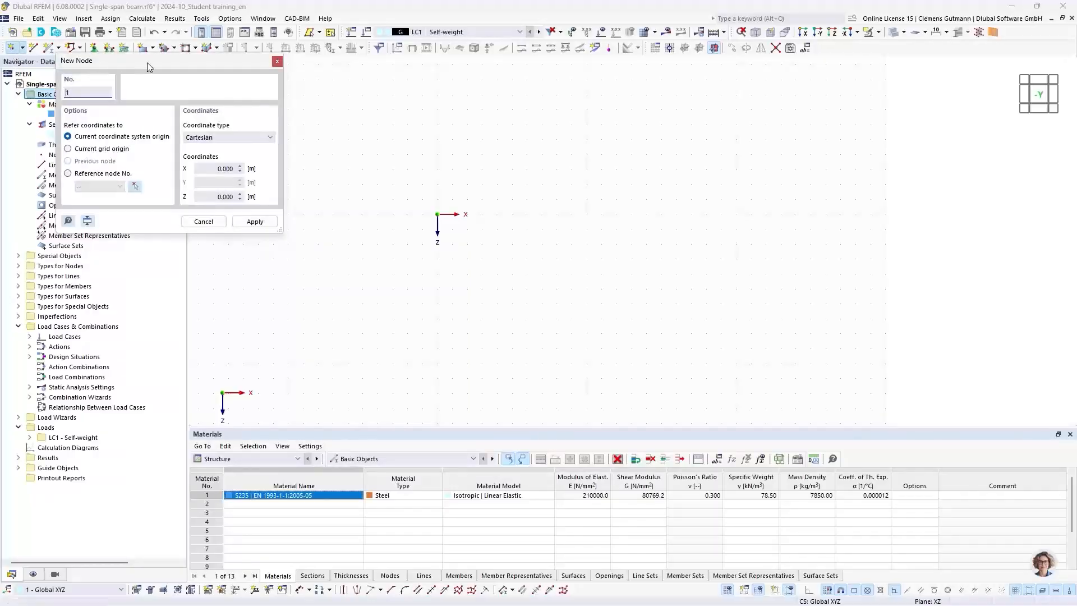
drag(139, 68, 123, 78)
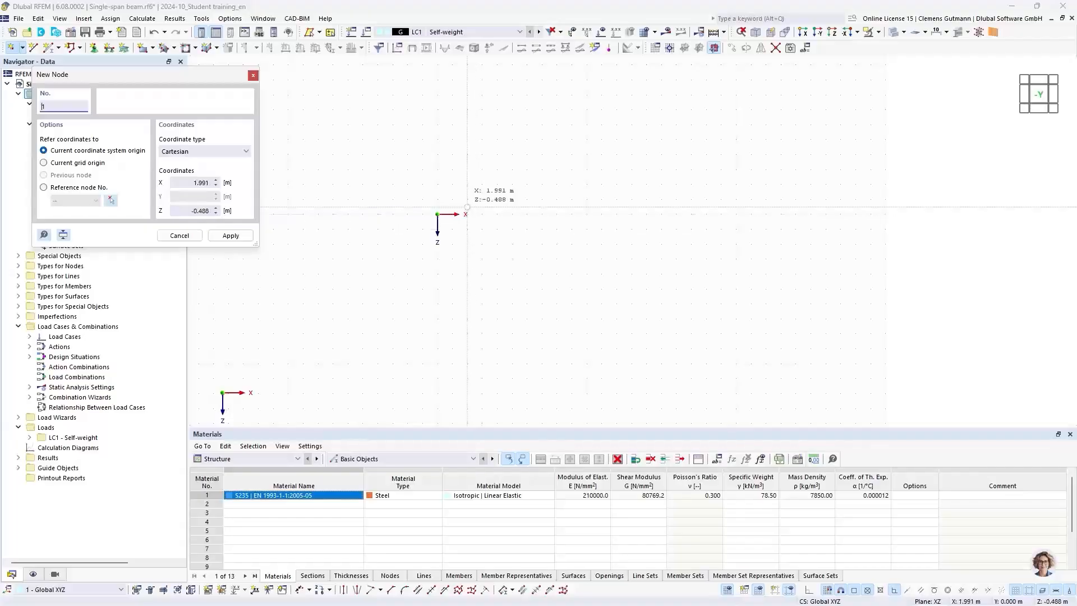
click(437, 214)
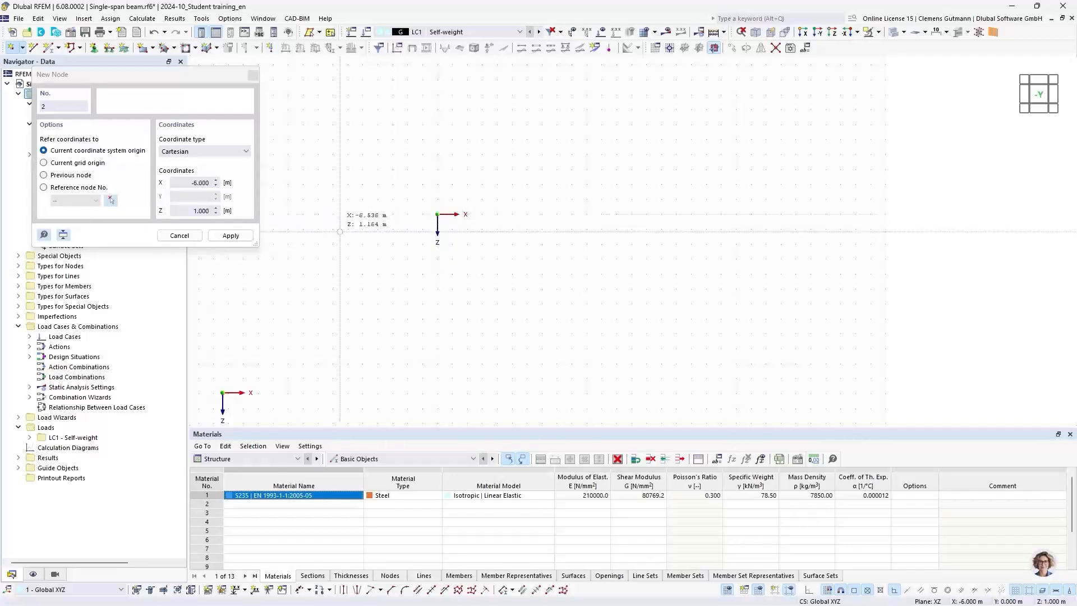
click(180, 235)
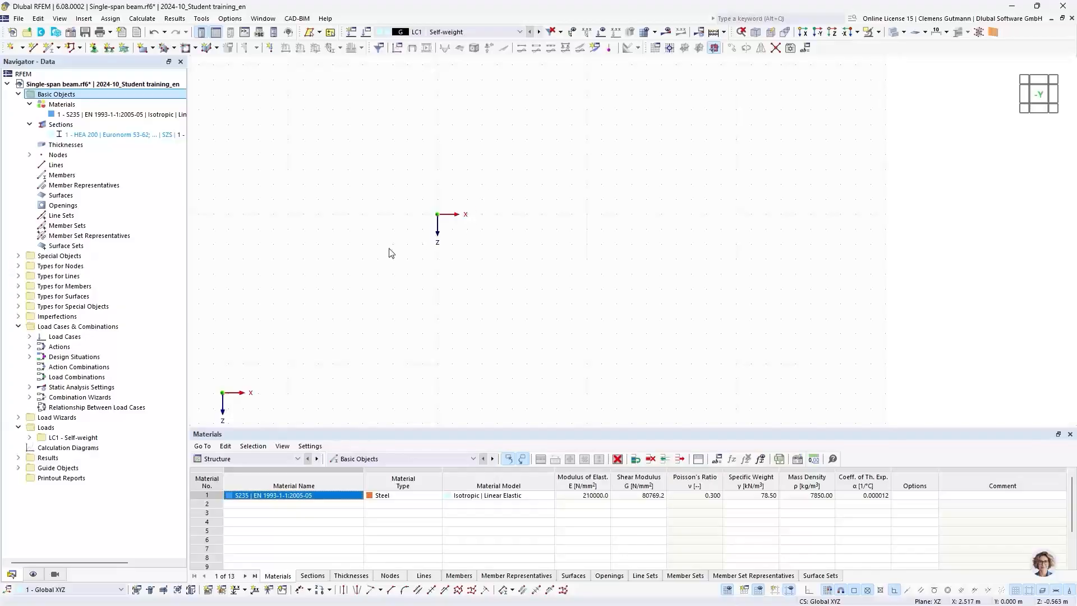
click(30, 156)
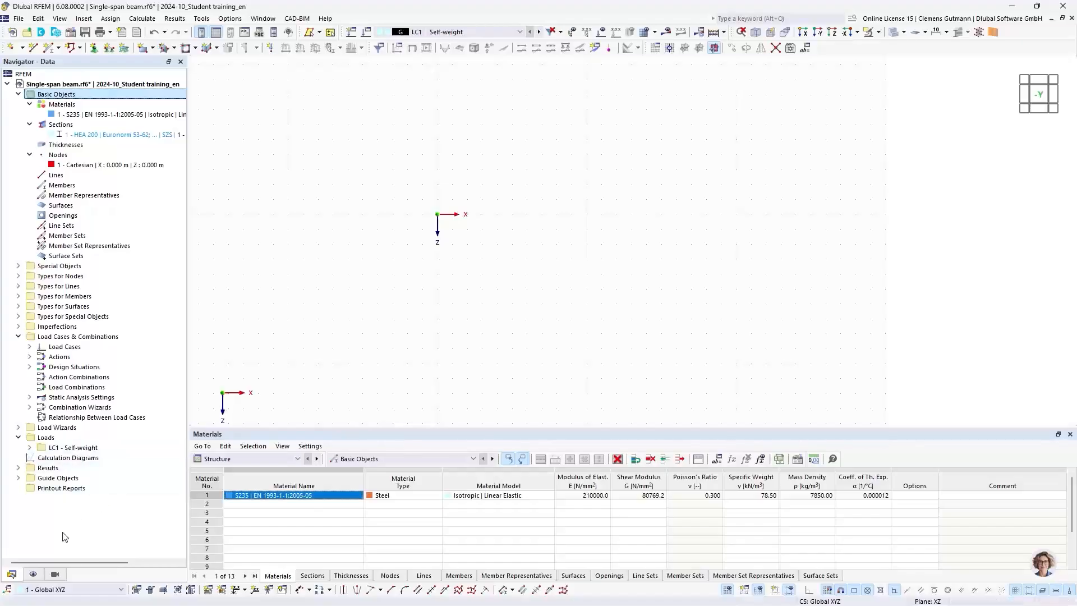
Step: Hide the global coordinate system X, Y, Z at the zero point in the display settings, then return to the model data tree
click(33, 575)
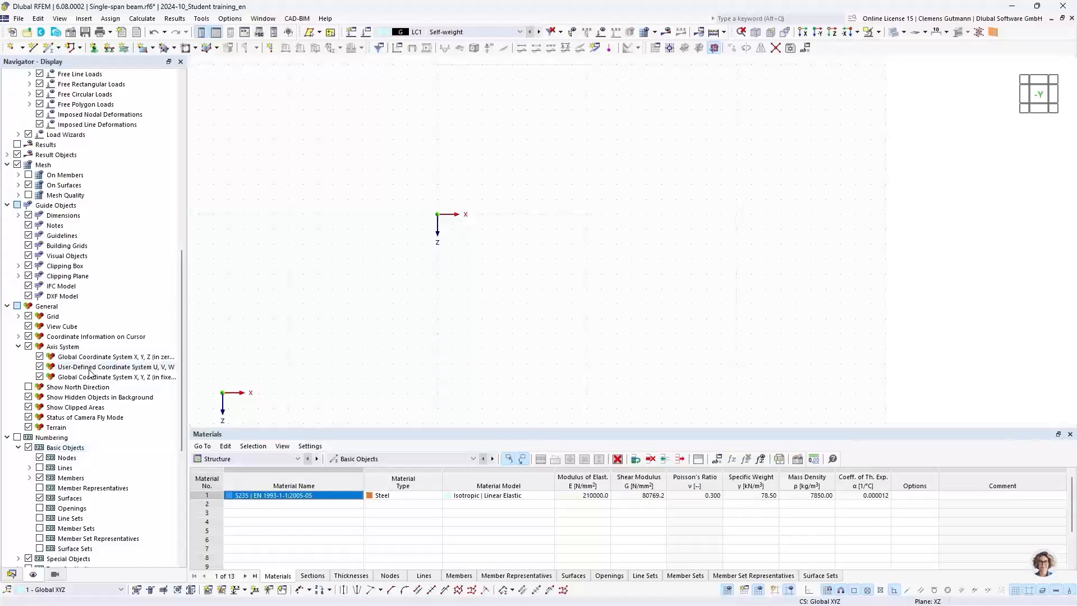
scroll(110, 301, up, 5)
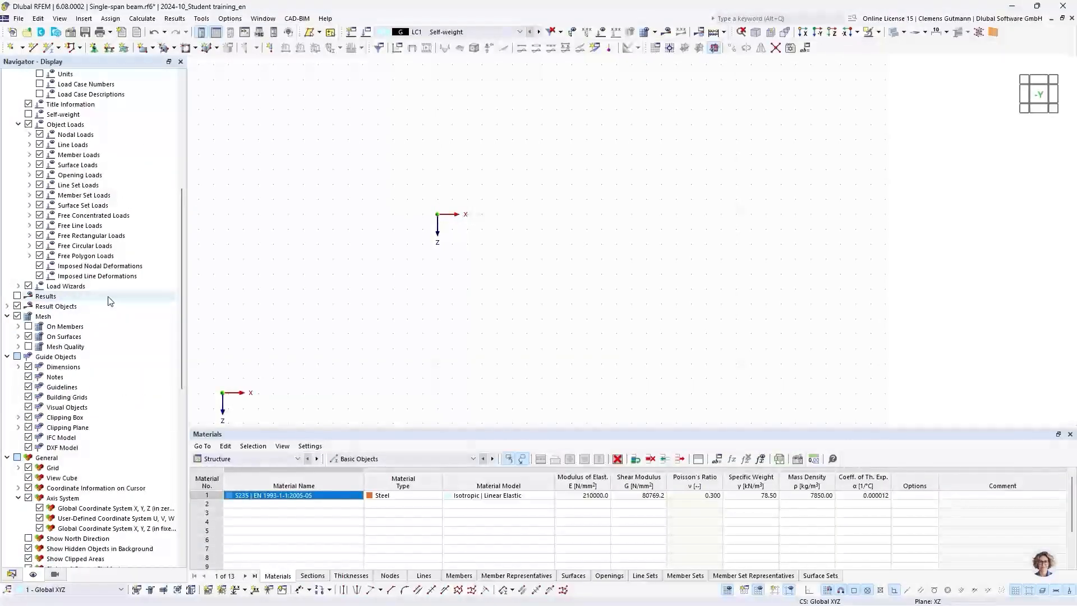
scroll(110, 301, up, 3)
scroll(110, 302, up, 6)
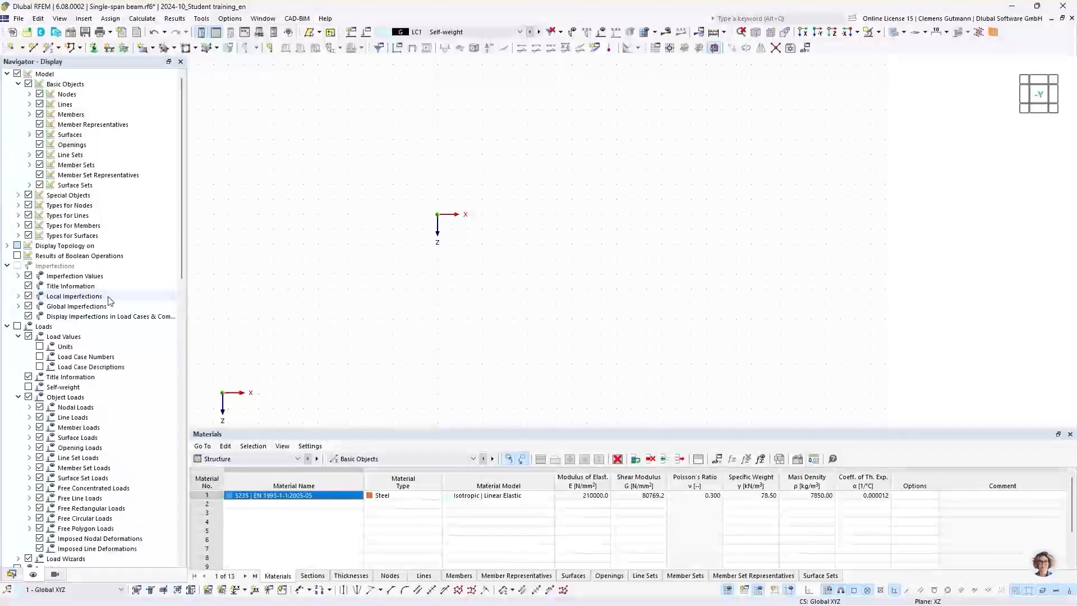
scroll(110, 301, down, 7)
scroll(110, 301, down, 6)
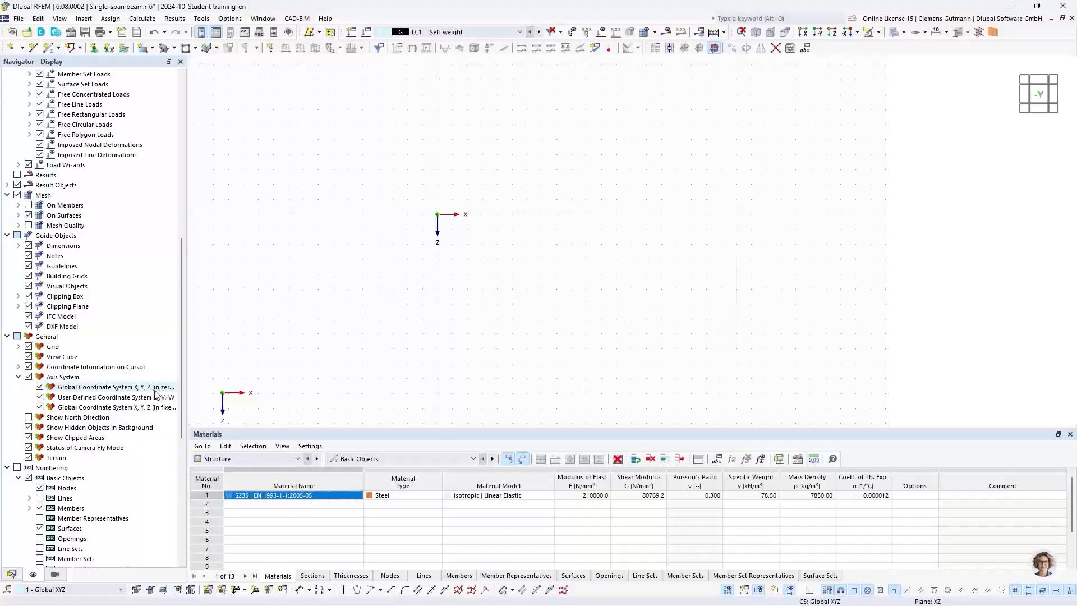
click(39, 387)
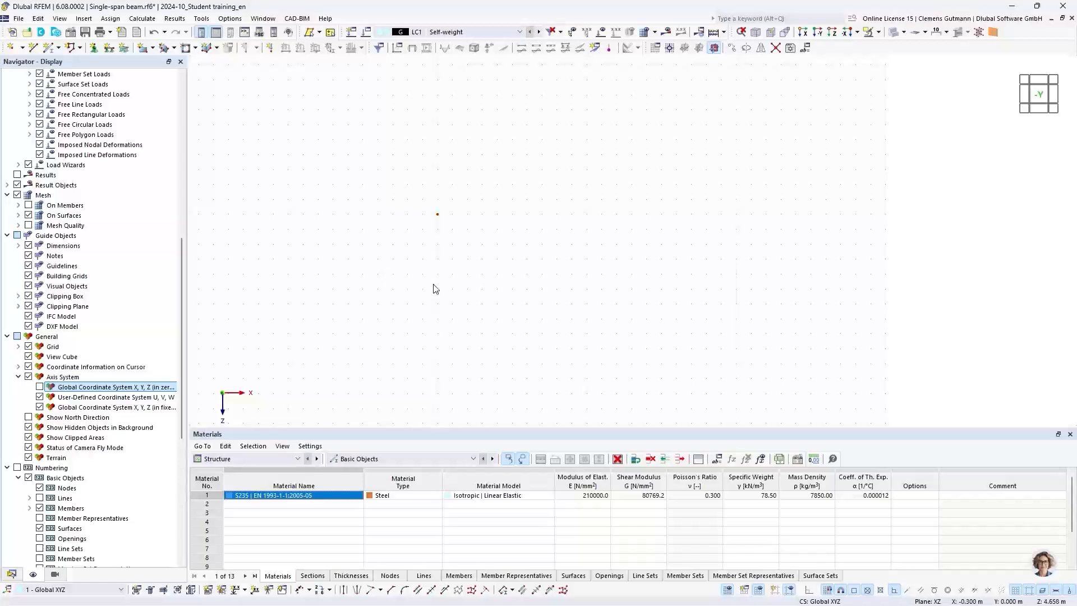
click(12, 574)
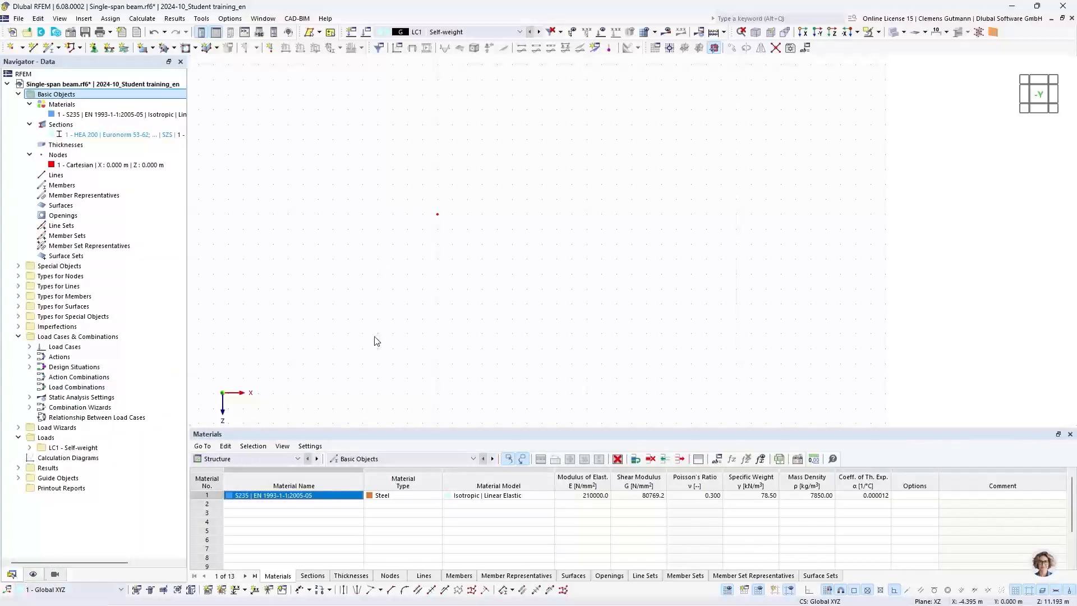
Step: Try a grid point spacing of 0.5 m for both b and h in the work plane and grid settings
click(9, 48)
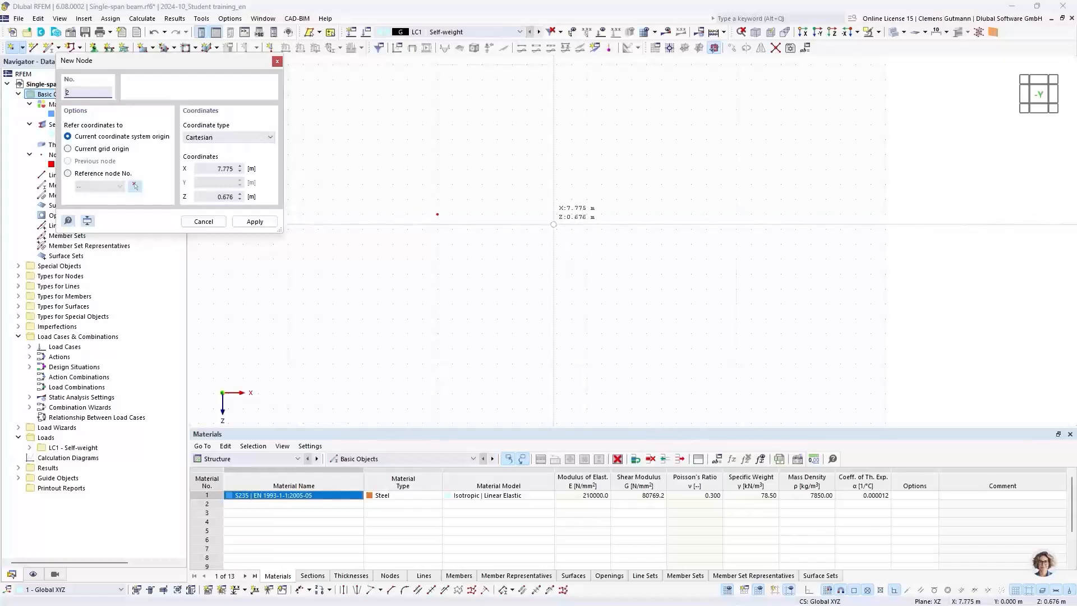
click(277, 62)
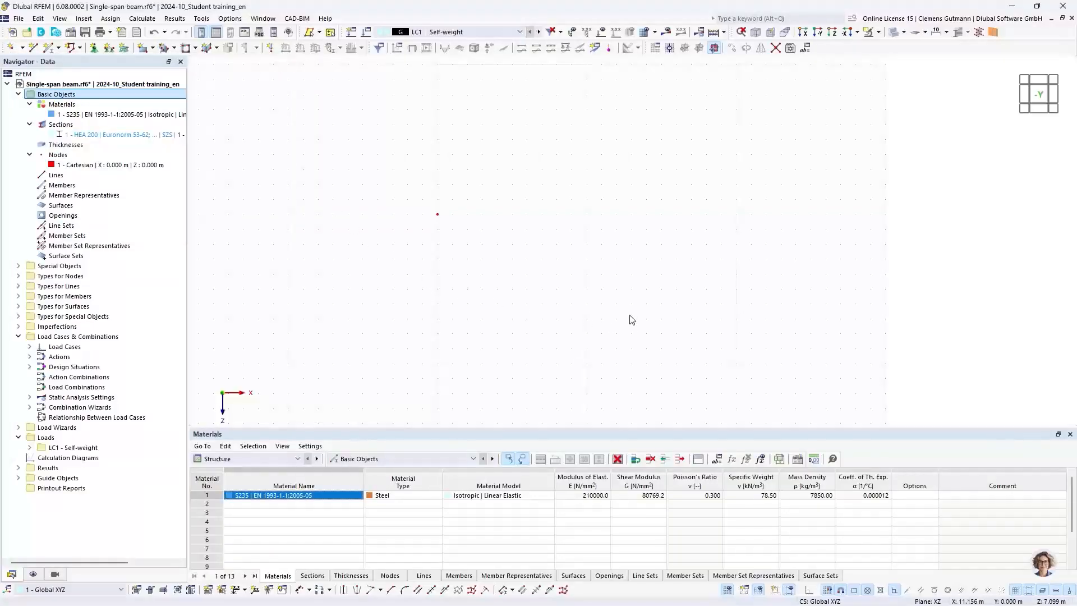
click(229, 18)
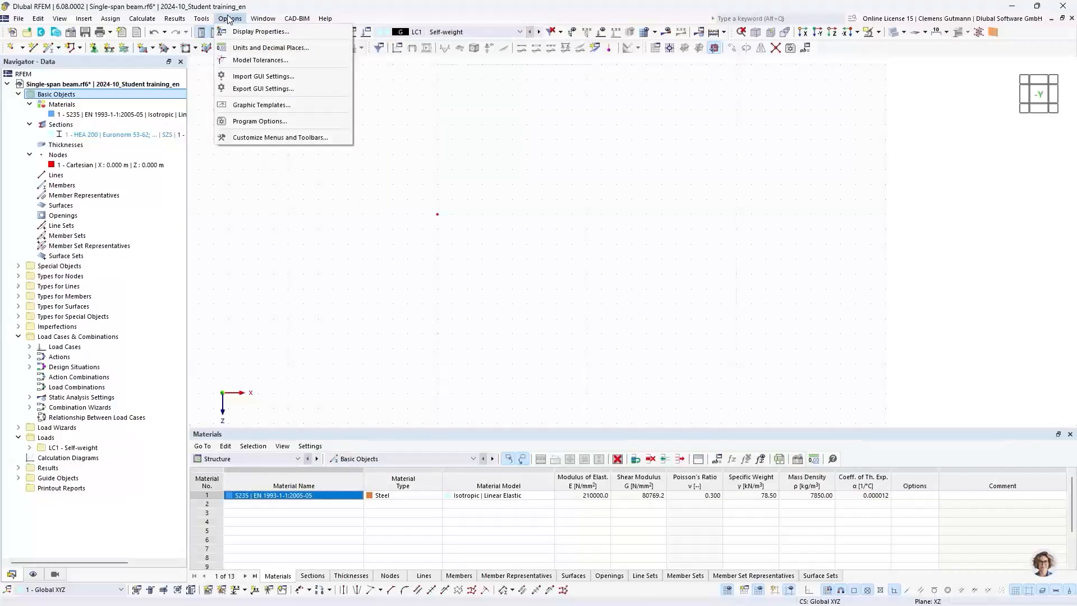
mouse_move(212, 20)
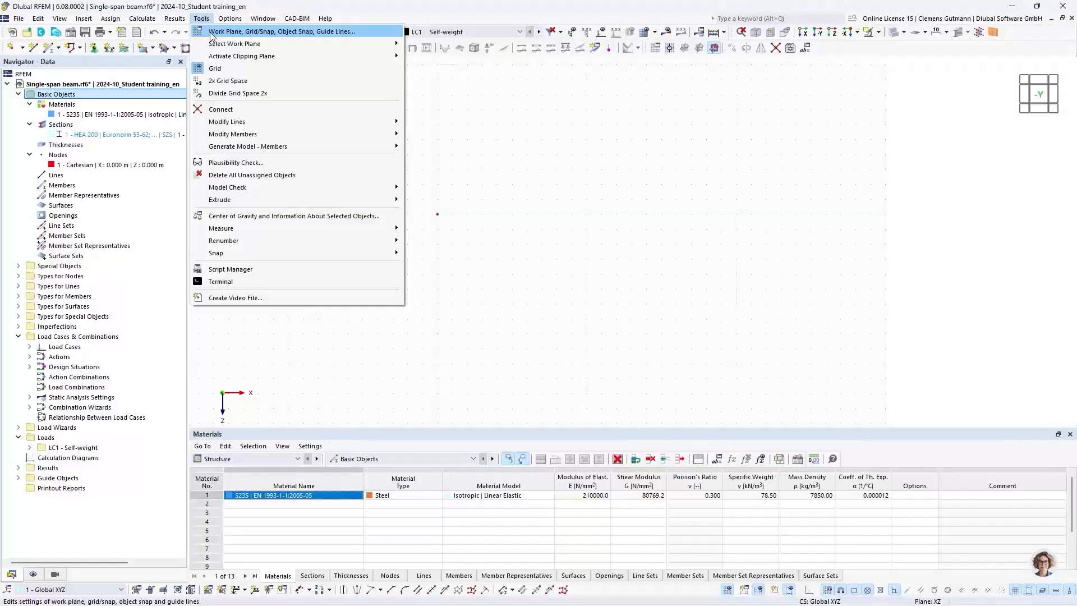
click(212, 32)
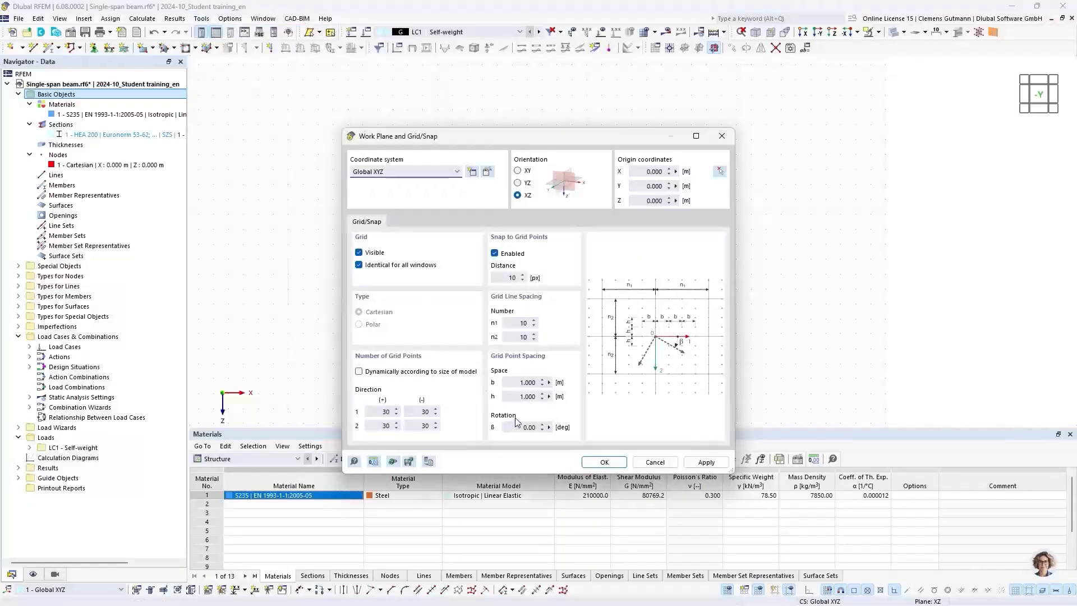
click(516, 383)
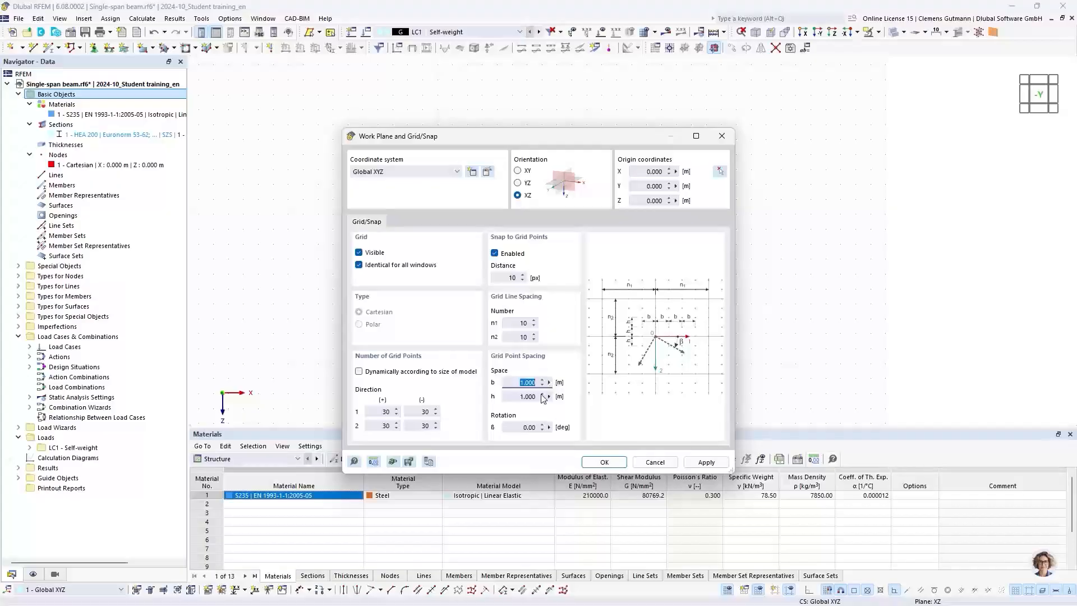
text(0,5)
key(Tab)
text(0,5)
key(Tab)
drag(523, 138, 366, 128)
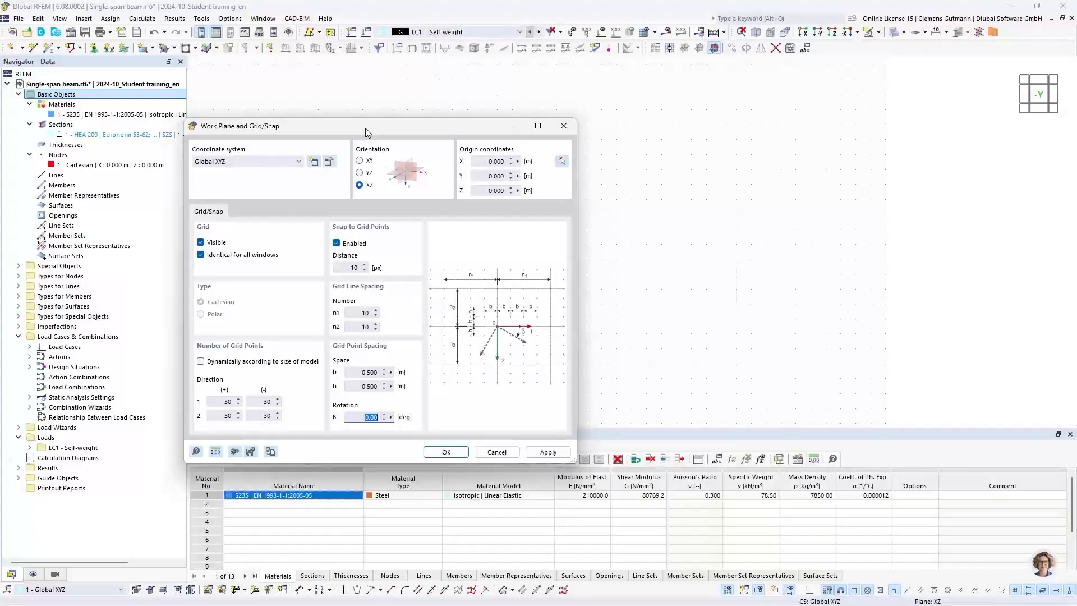
click(497, 452)
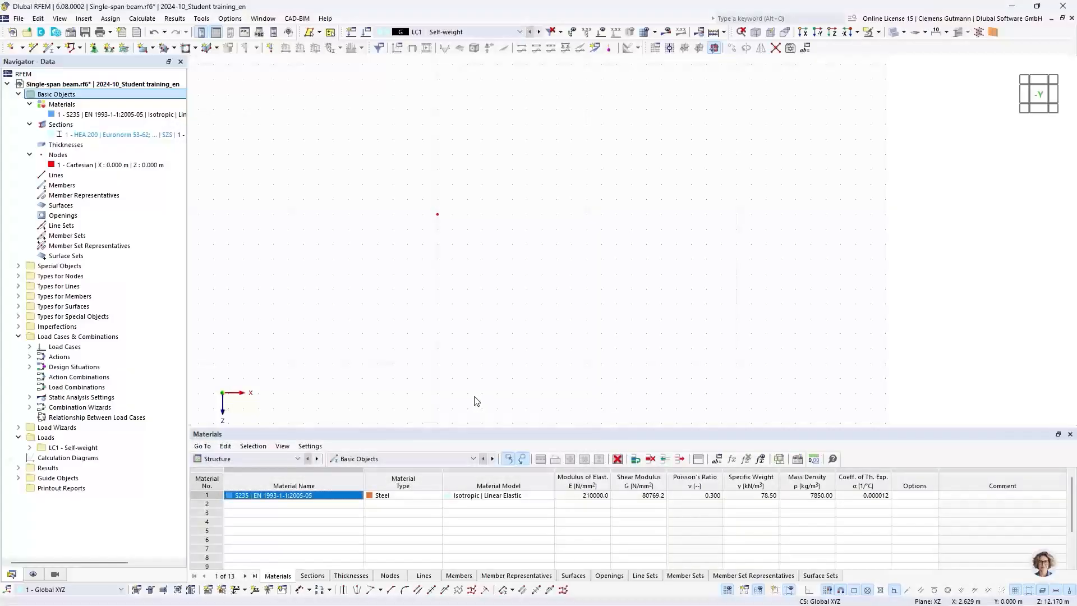
Step: Enlarge the table area and examine its table categories and subcategories
drag(450, 426, 460, 391)
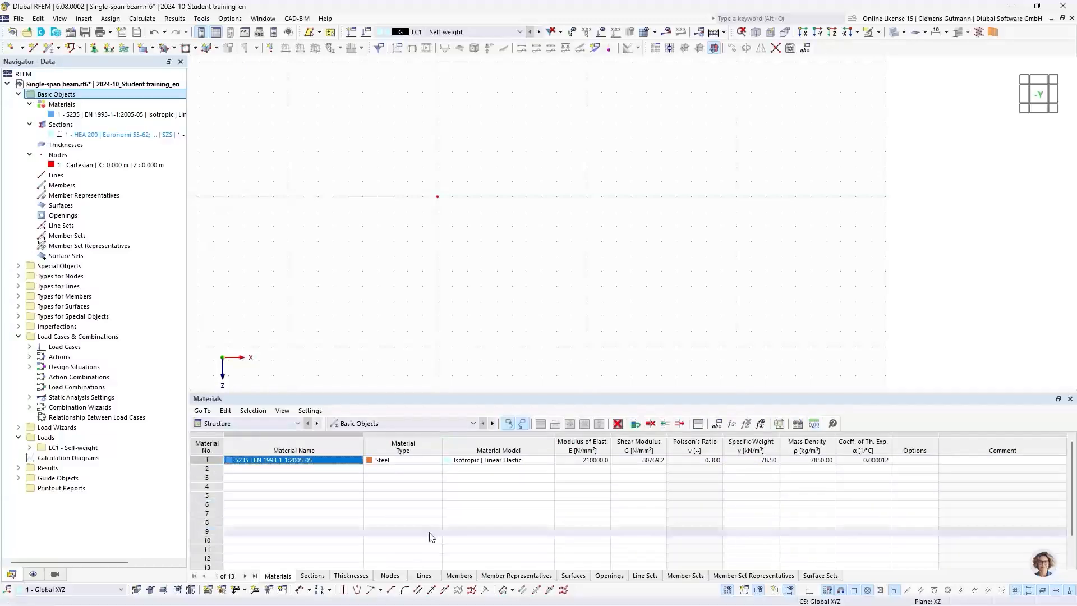
click(291, 422)
click(292, 423)
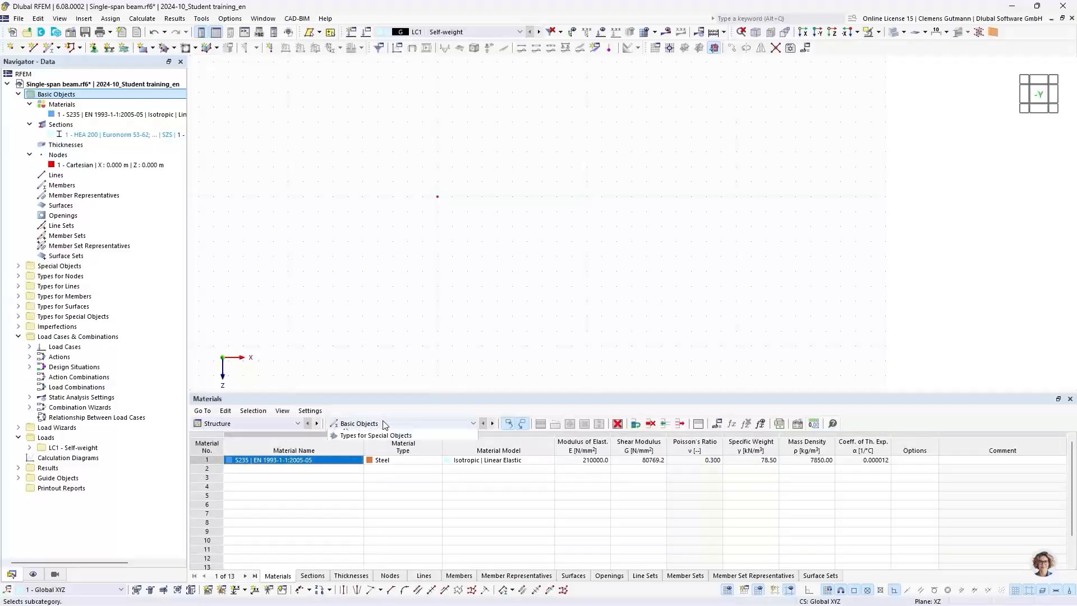
click(384, 423)
click(384, 423)
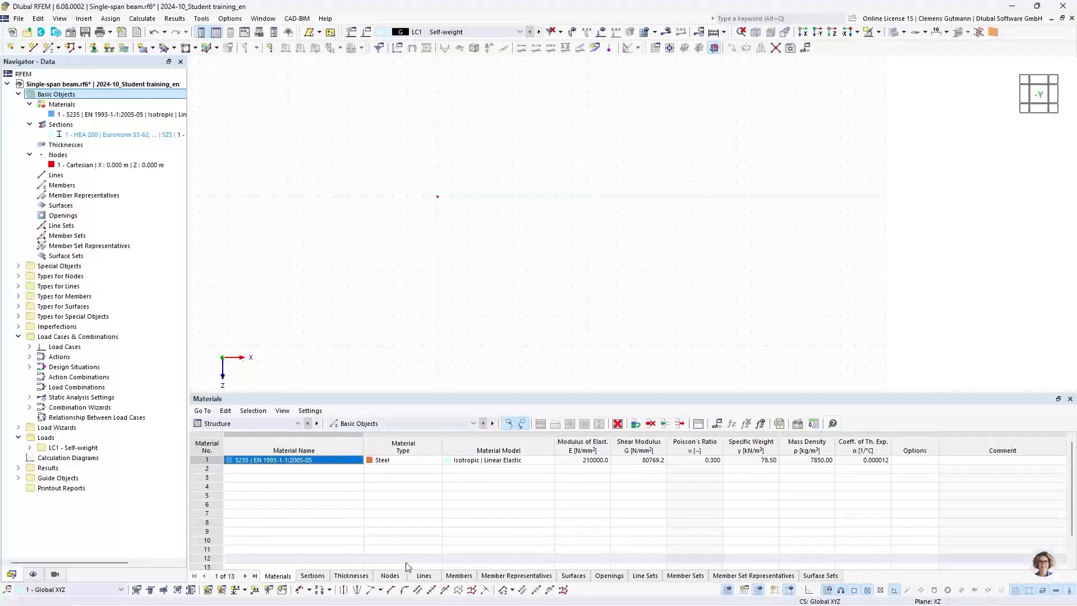
Step: Add a second standard node in the nodes table with an X coordinate of 7.5 m
click(391, 576)
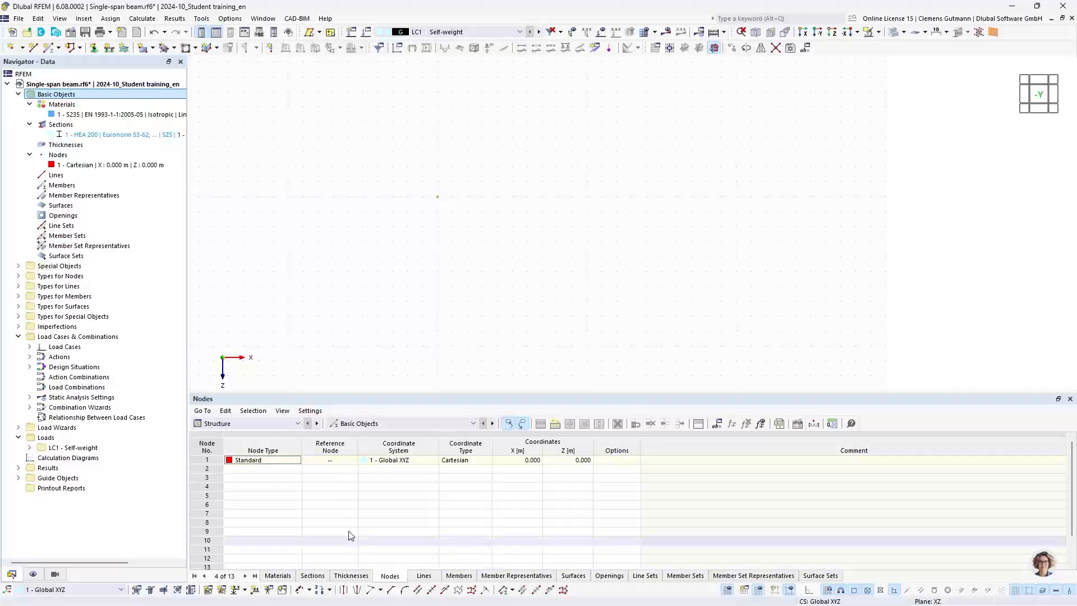
click(240, 469)
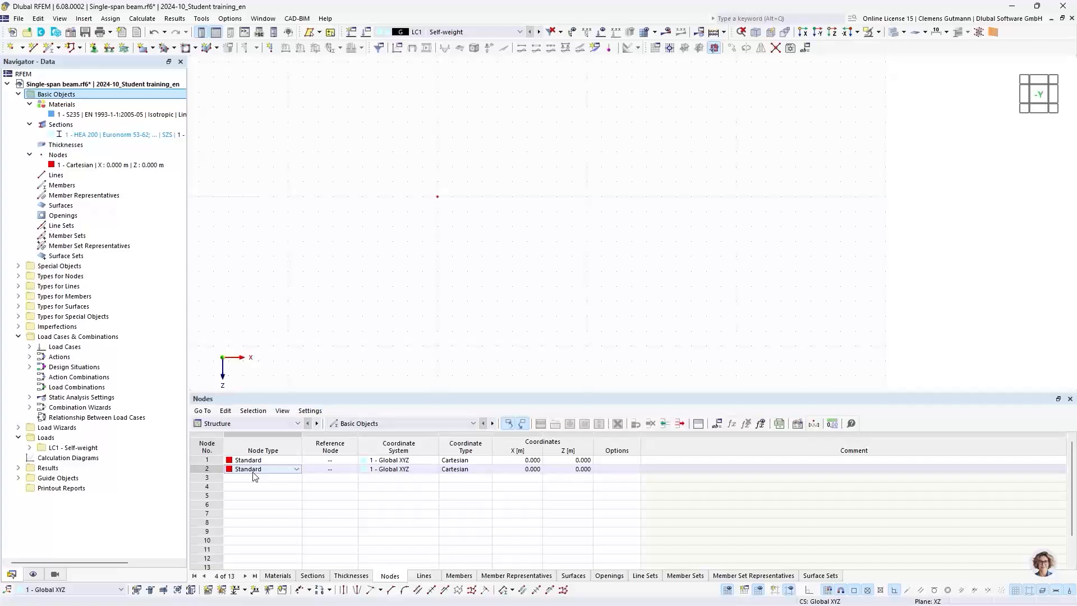
click(523, 470)
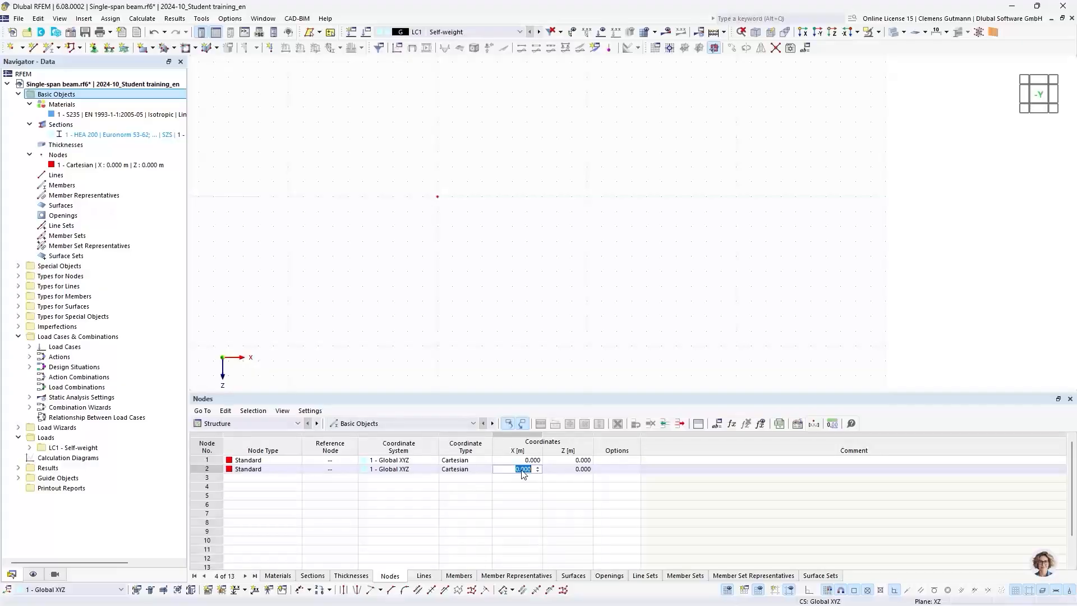
text(7.5)
key(Tab)
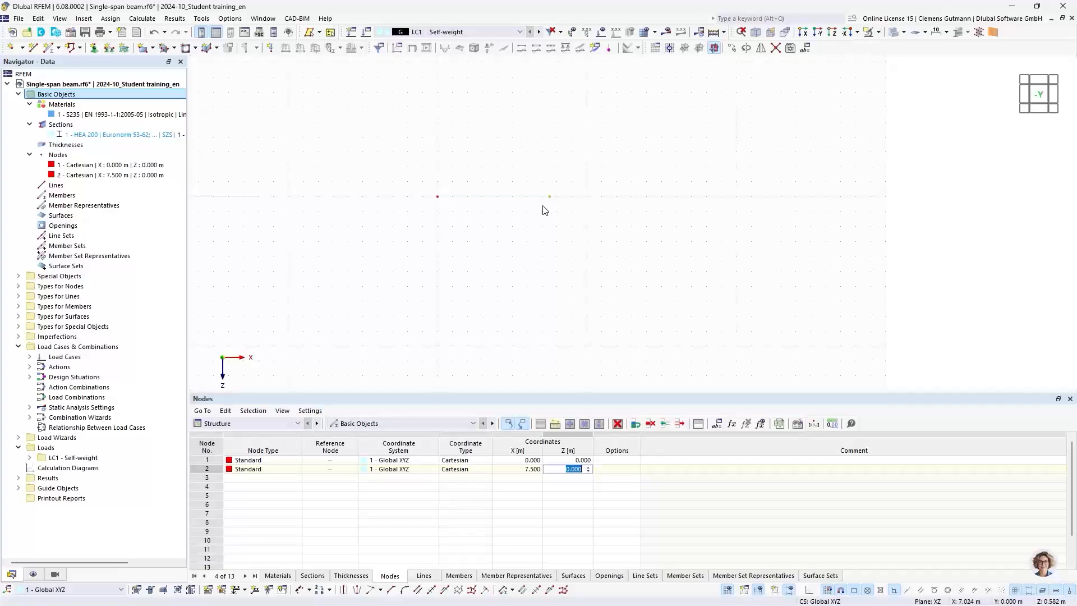
click(269, 480)
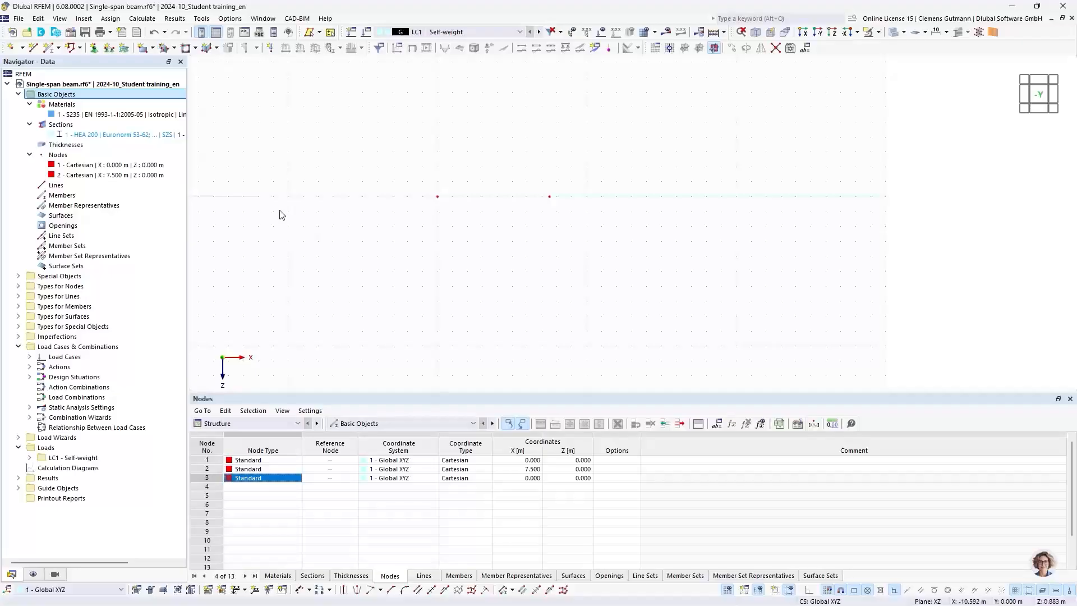
Step: Create a polyline connecting node 1 at the origin to node 2
right_click(46, 188)
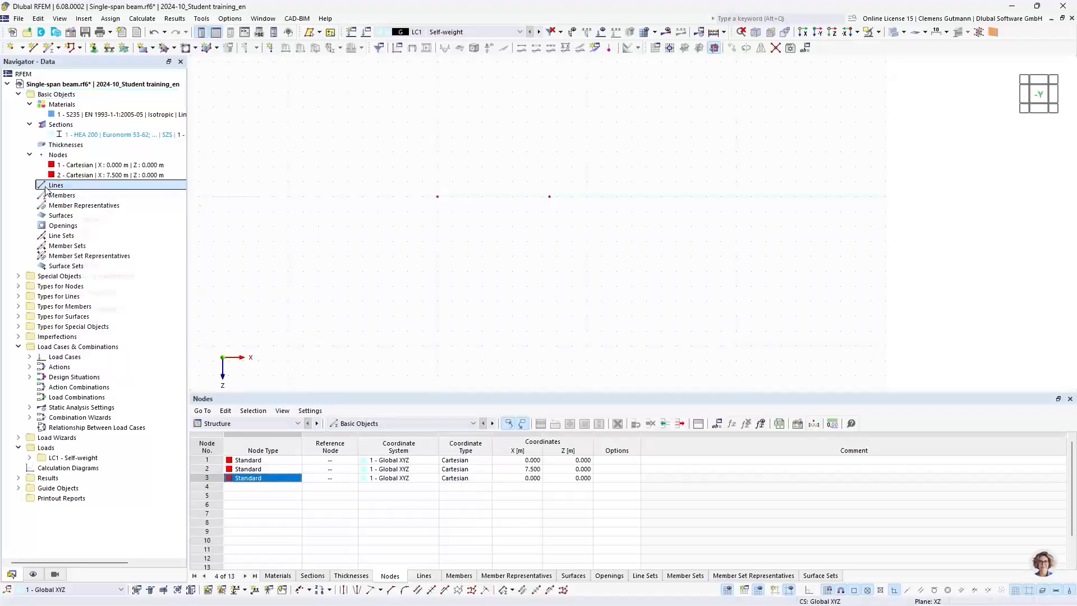
mouse_move(64, 212)
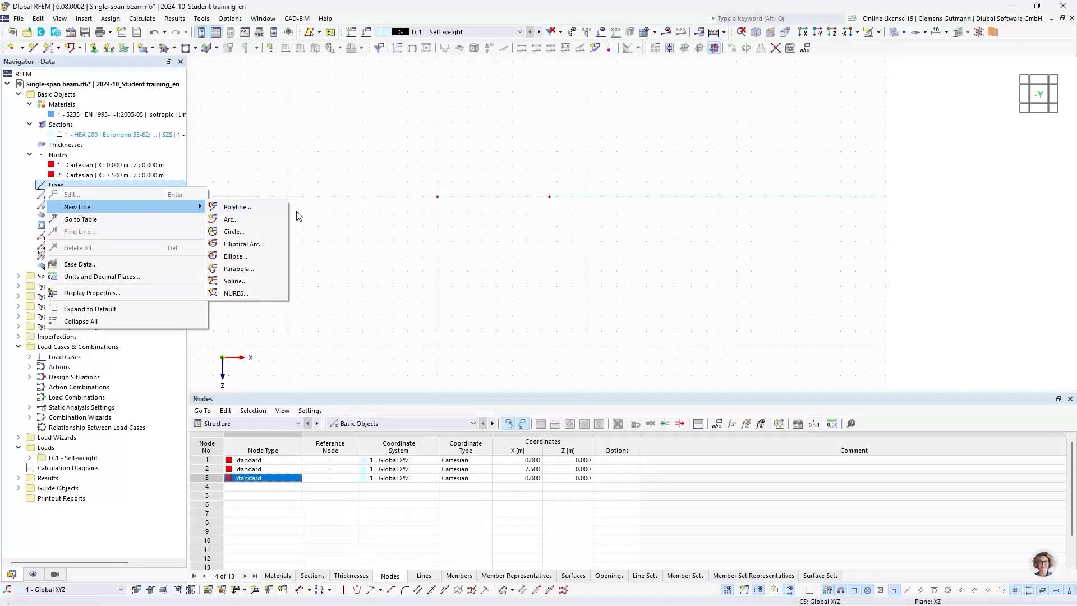
click(253, 207)
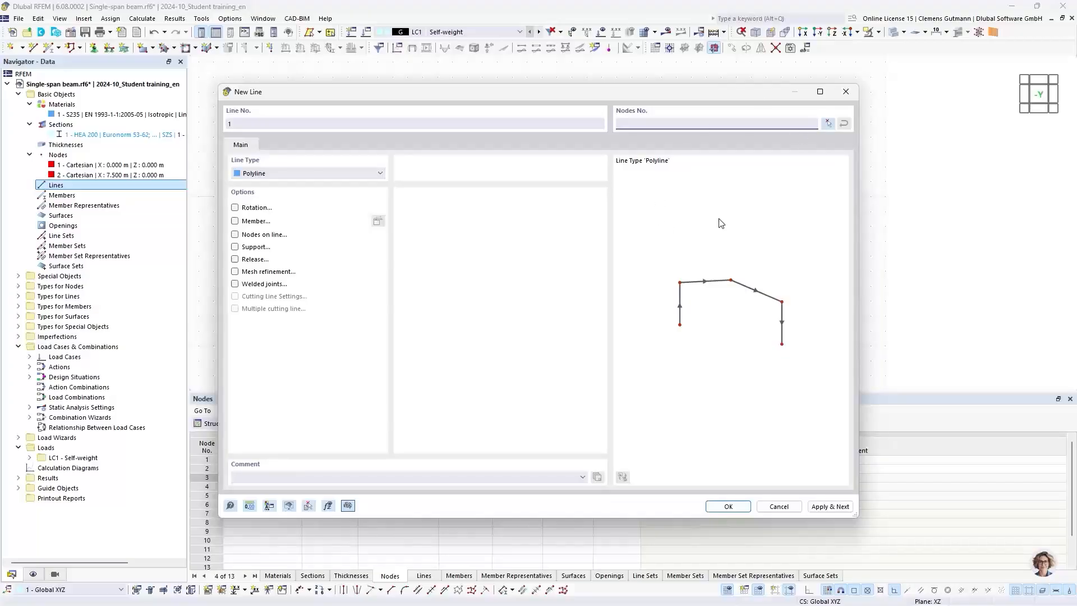
click(829, 124)
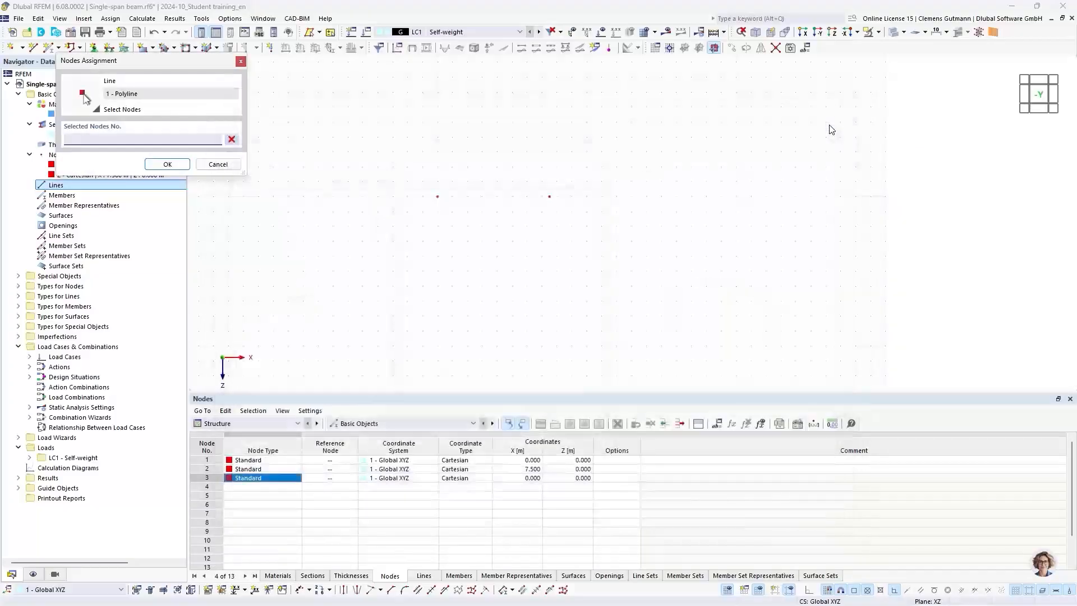
click(437, 196)
click(549, 196)
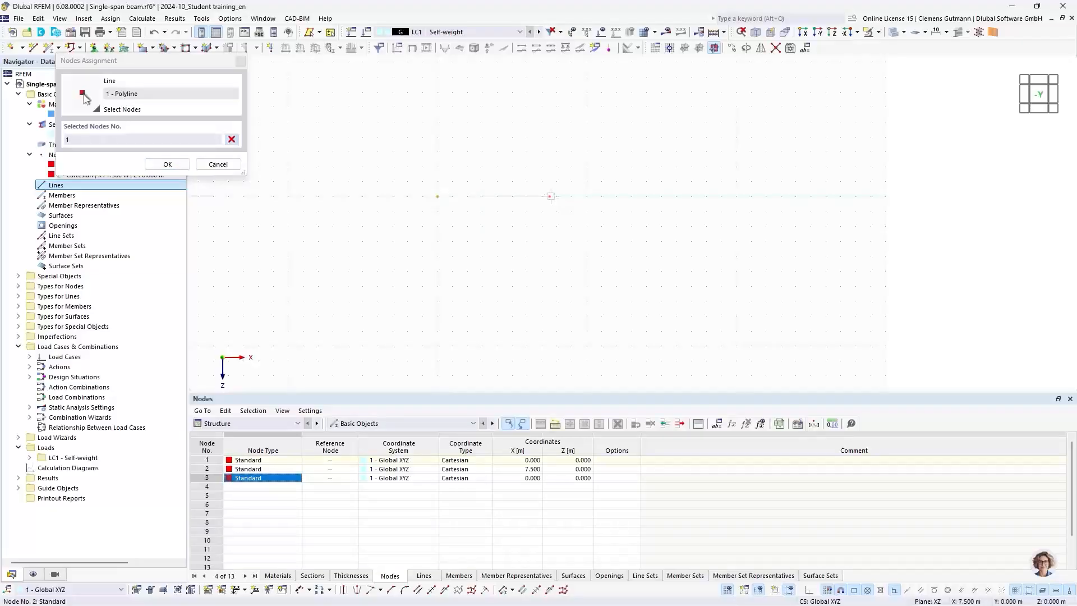
click(167, 164)
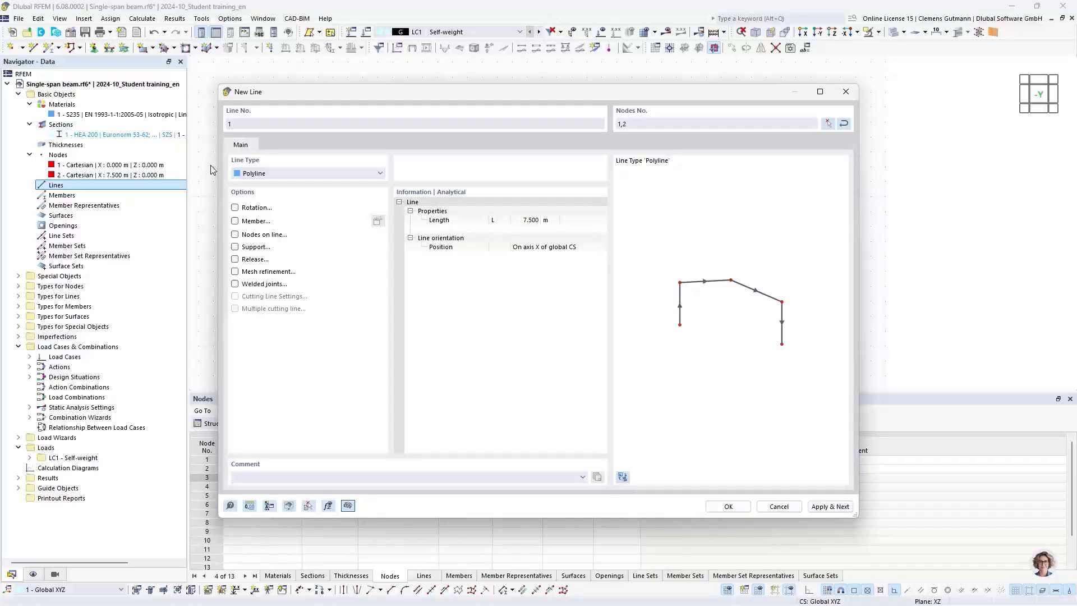
click(728, 507)
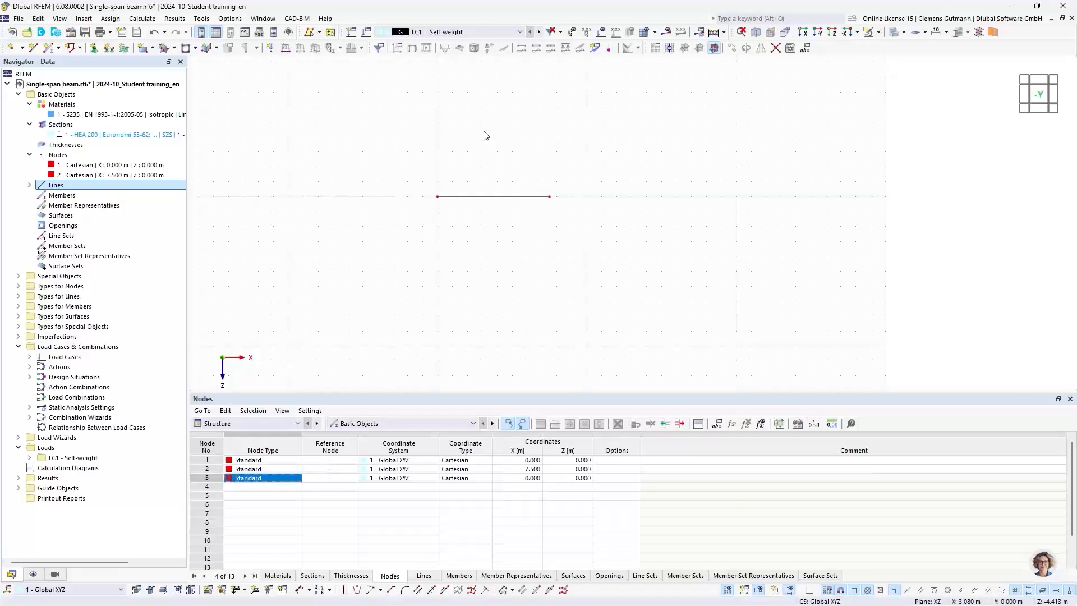
Step: Open the properties of the line between nodes 1 and 2 and enable its Member option to start a new member
right_click(64, 197)
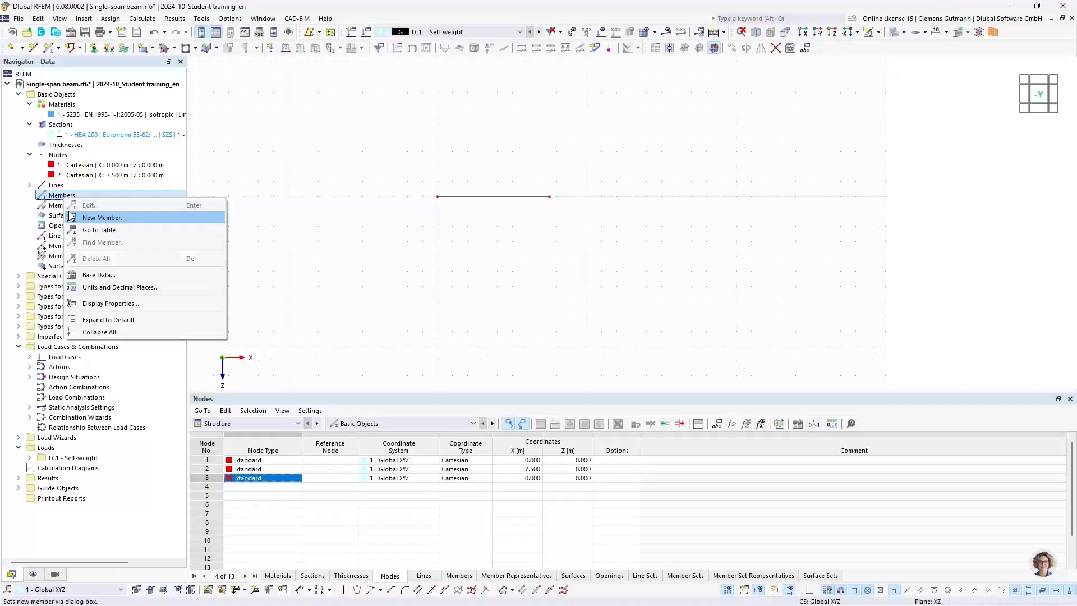
key(Escape)
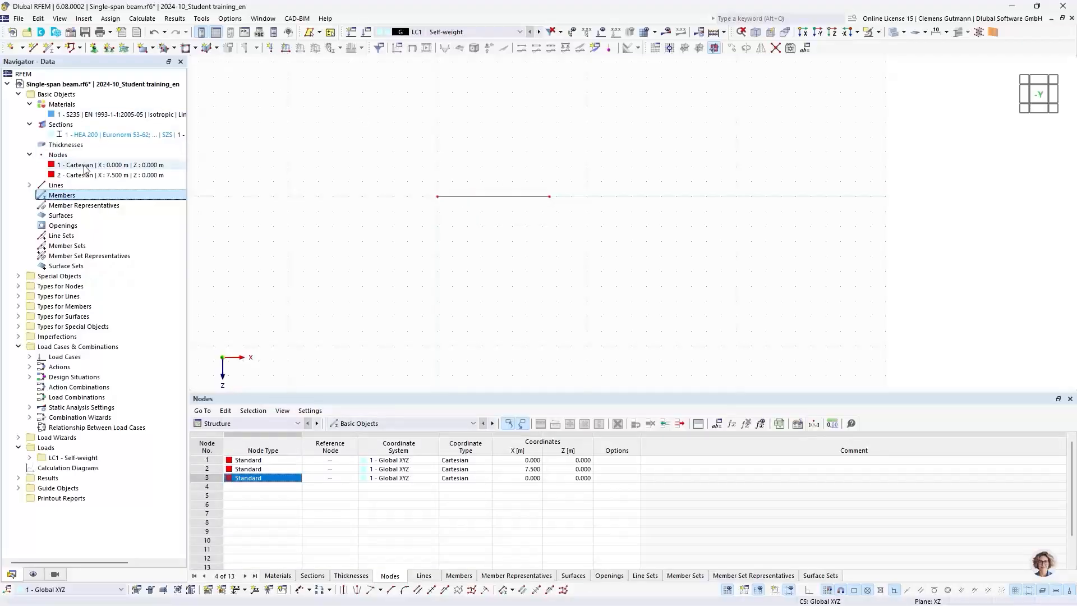
double_click(495, 197)
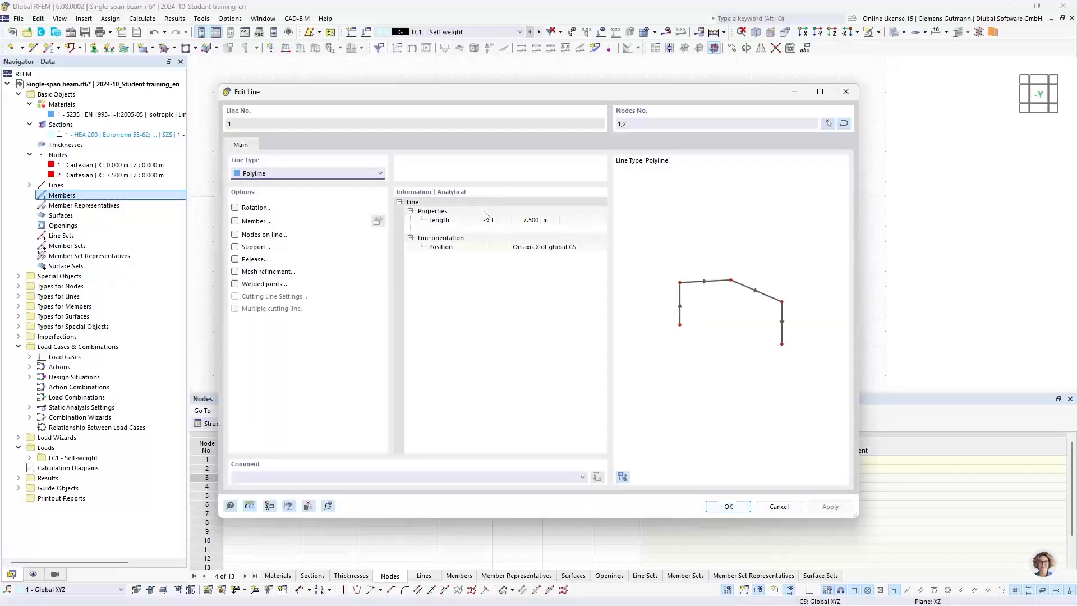
click(235, 222)
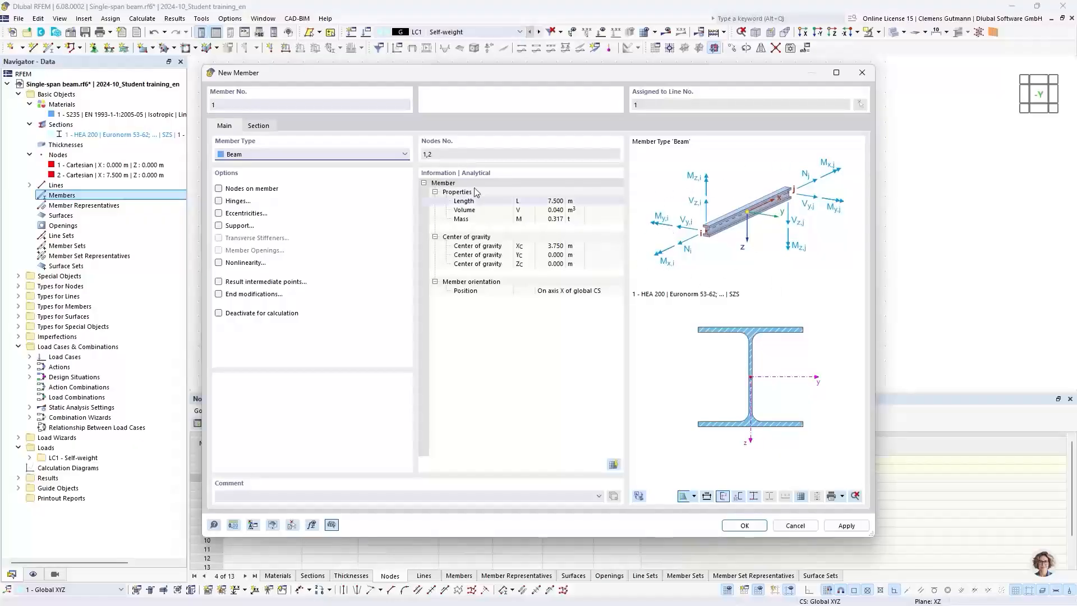
Step: Try the Truss type for the new member and return it to Beam
click(260, 155)
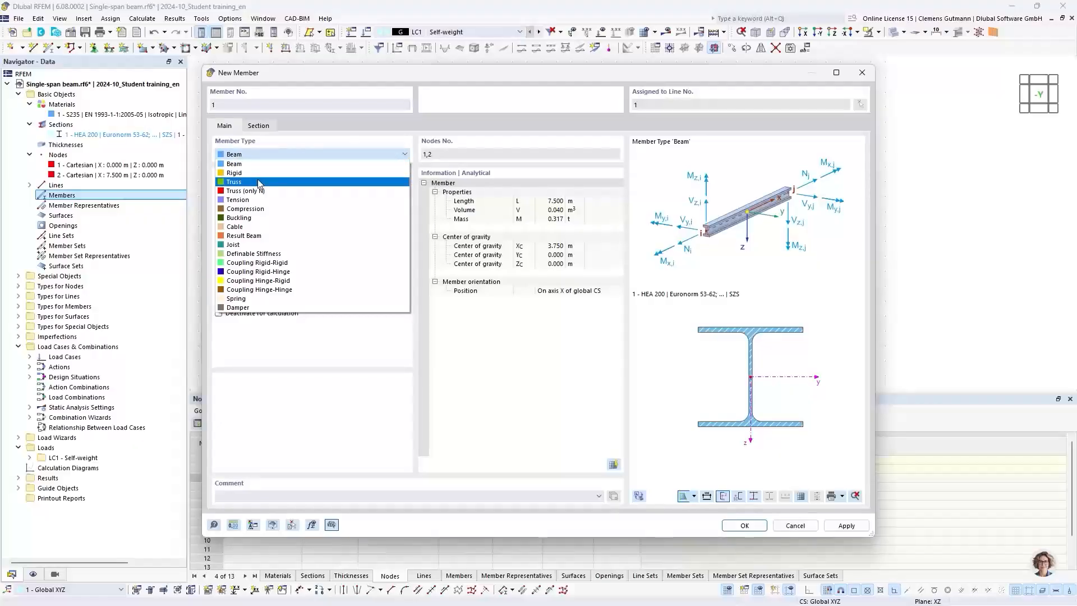
click(259, 182)
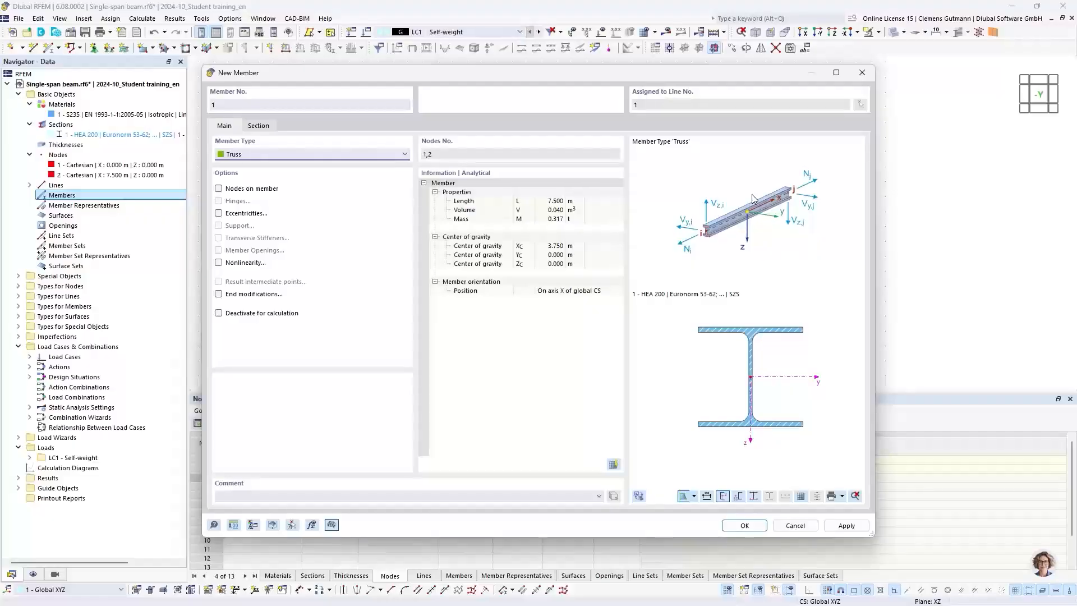
click(360, 155)
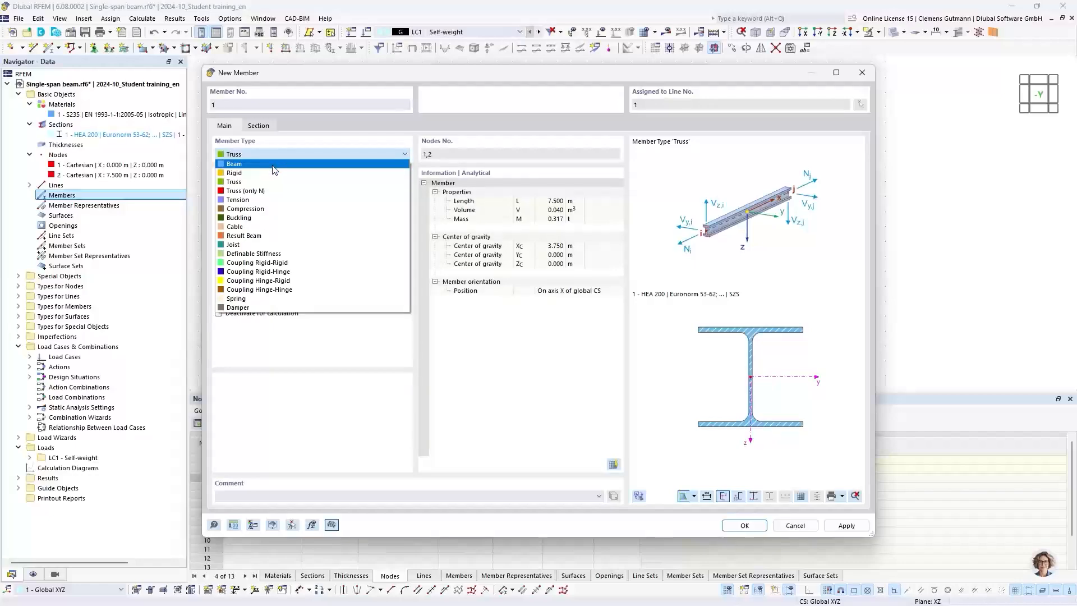
click(274, 168)
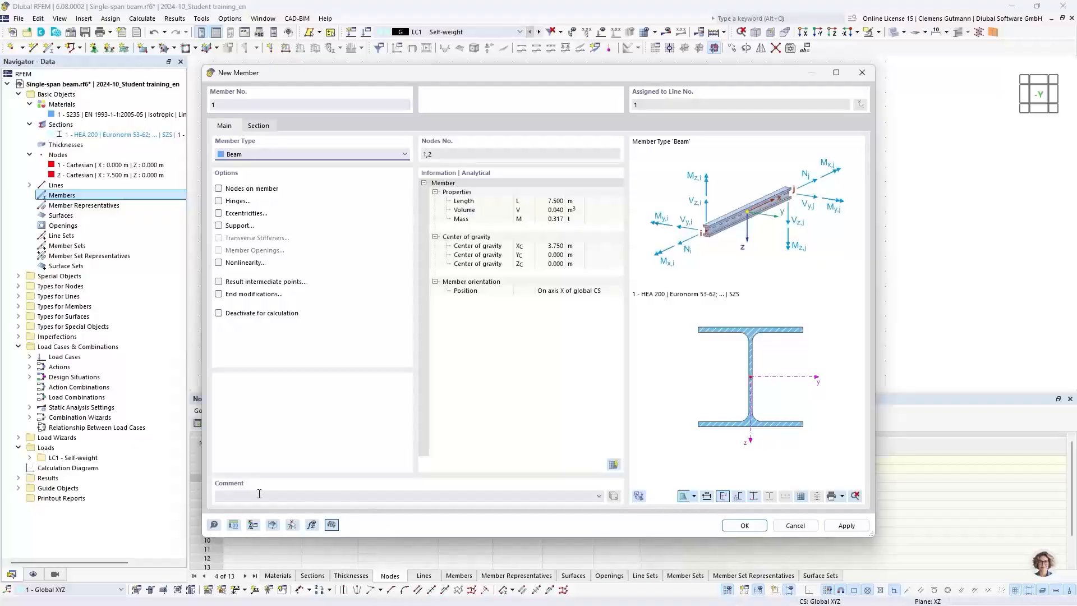
Step: Read the online RFEM 6 manual page on the member's main parameters, examining the descriptions of the member types
click(214, 526)
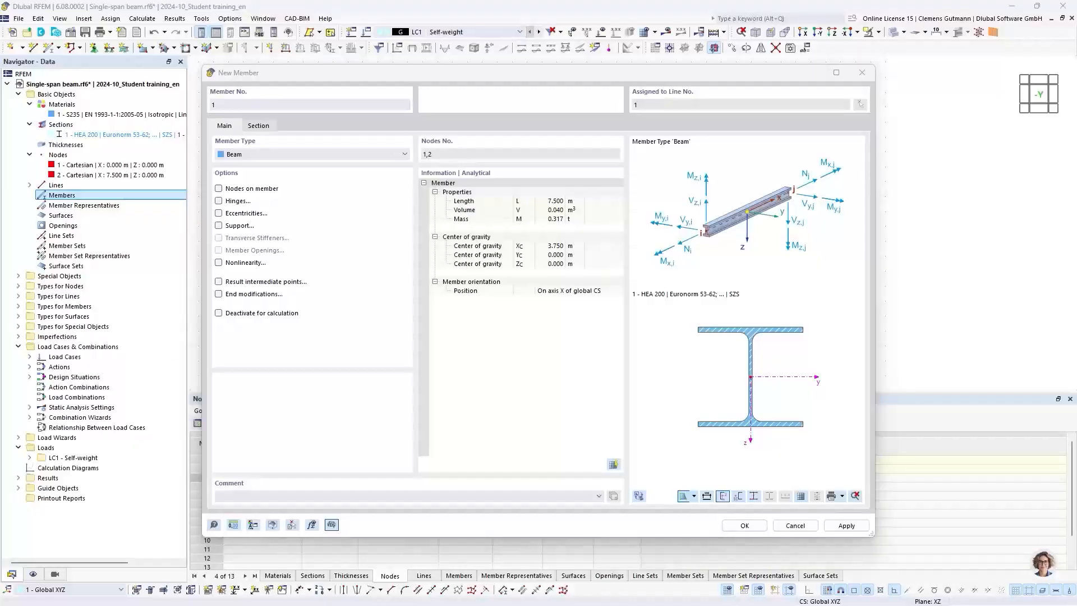
drag(37, 37, 584, 3)
mouse_move(397, 105)
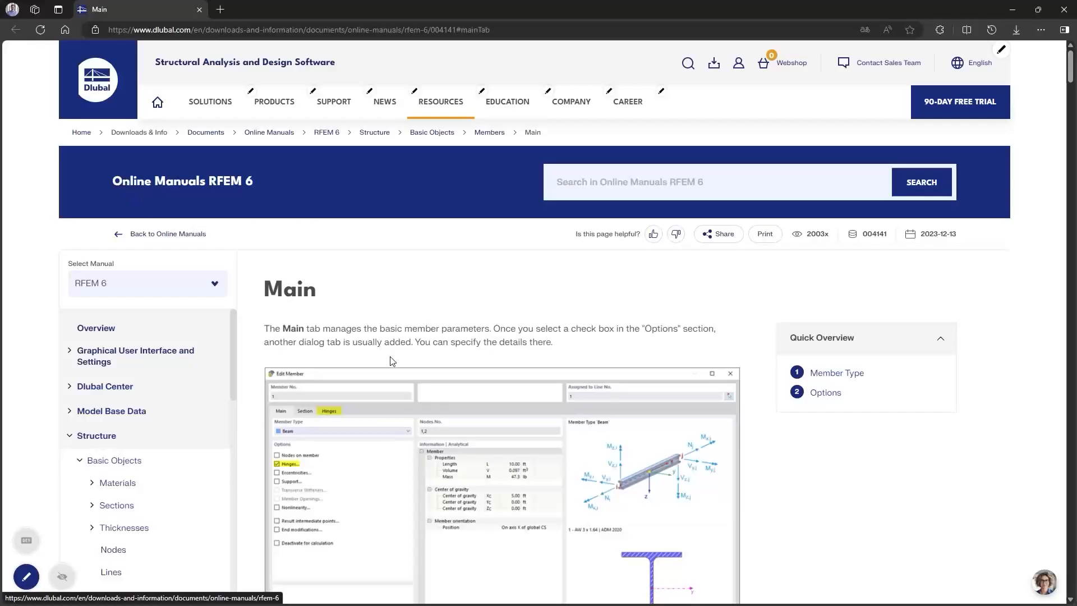
scroll(470, 359, down, 1)
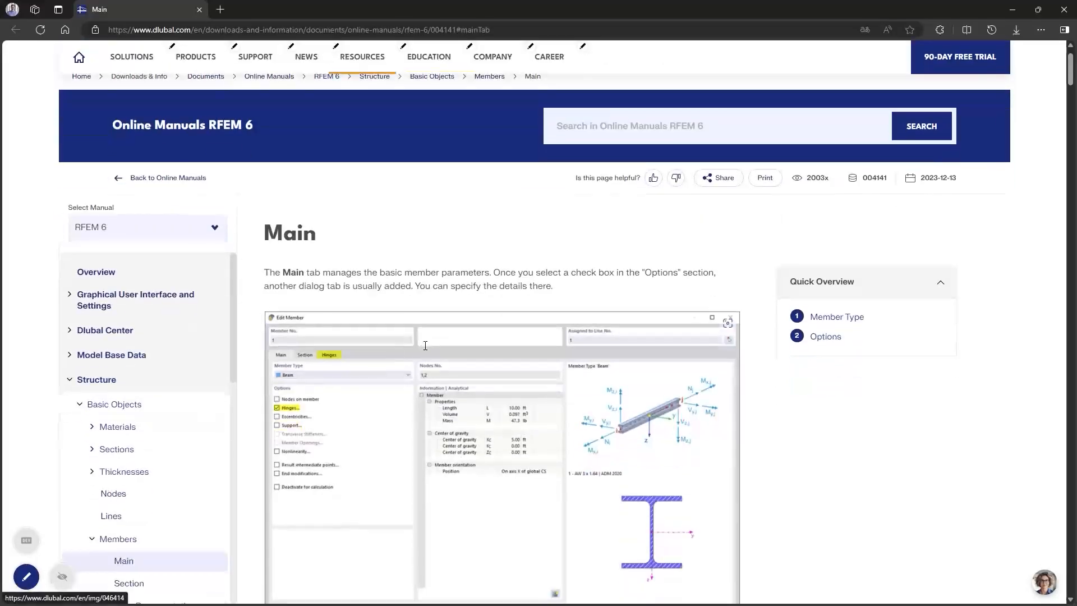
scroll(482, 364, down, 2)
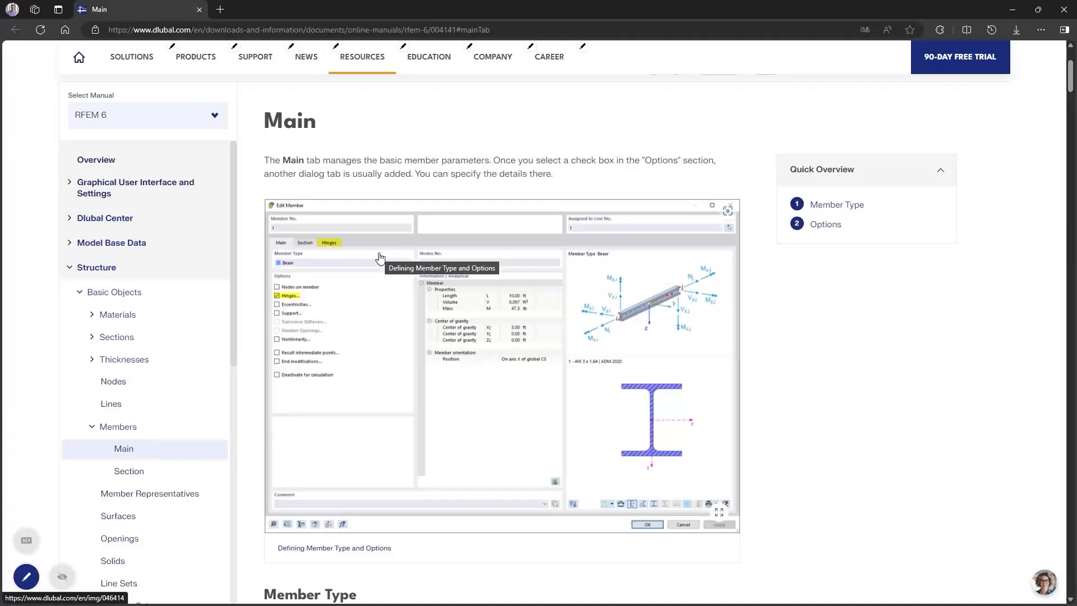
scroll(379, 257, up, 2)
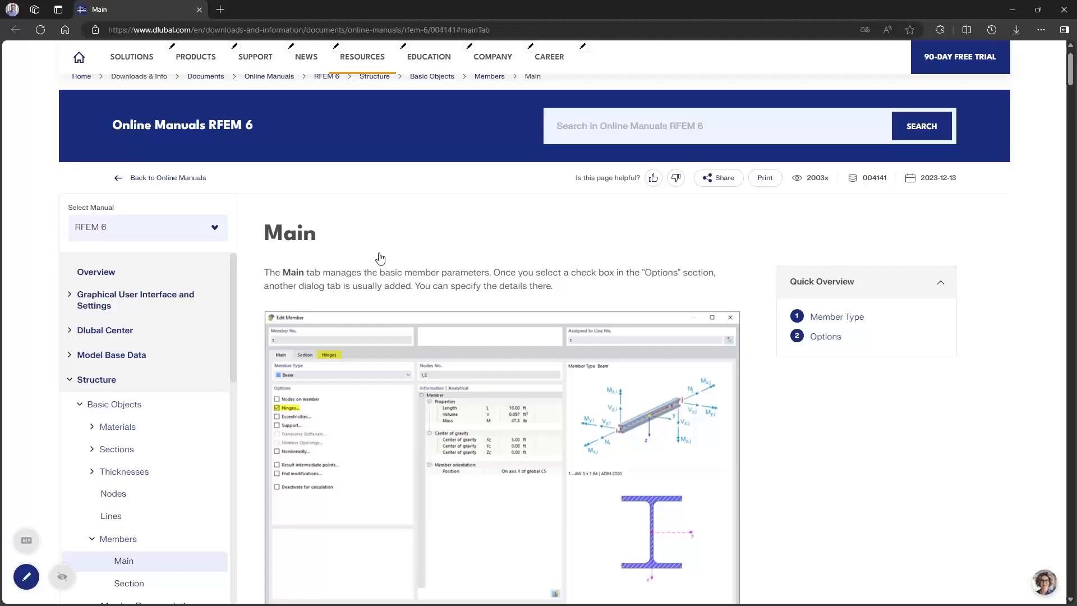
scroll(359, 337, down, 4)
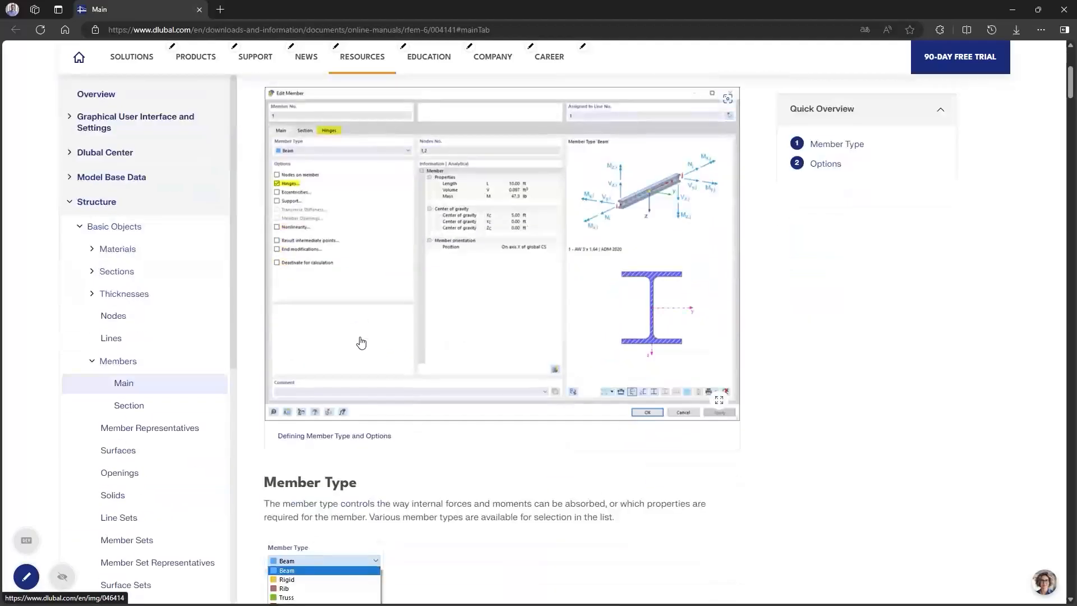
scroll(360, 342, down, 6)
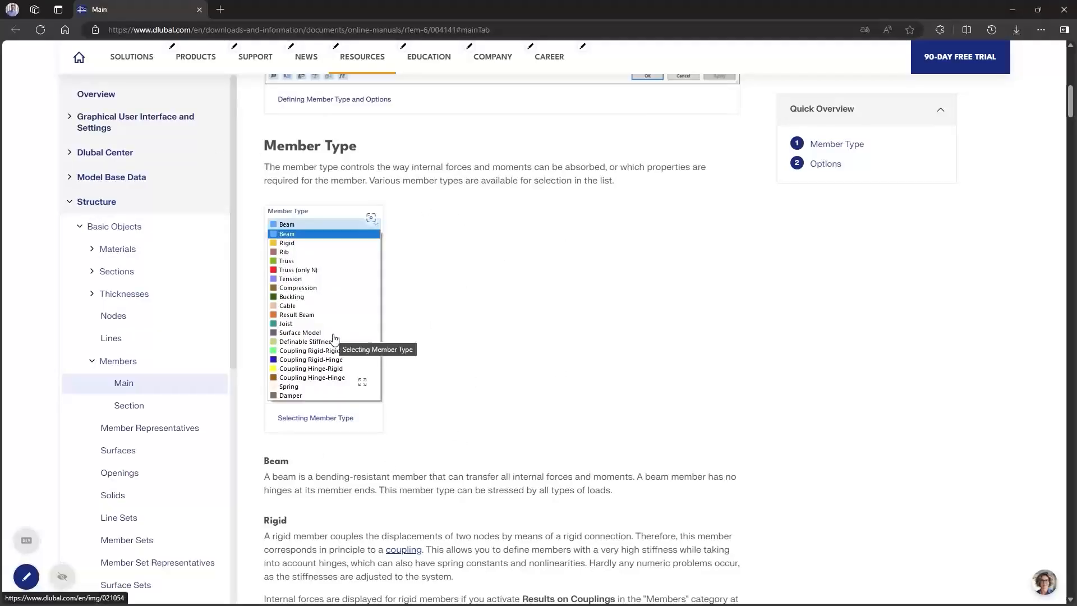
scroll(408, 393, down, 4)
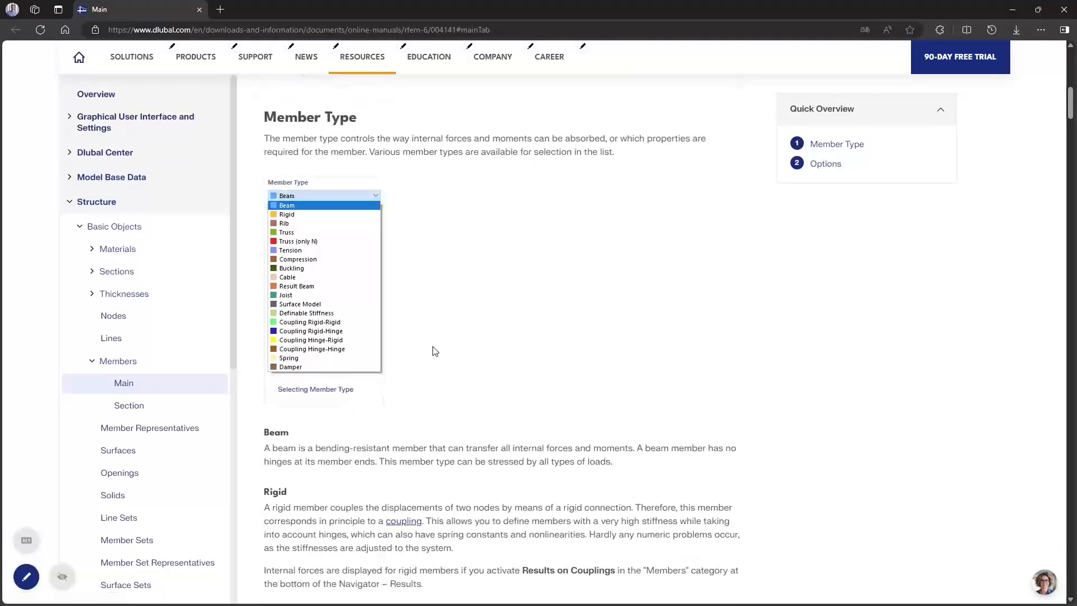
scroll(408, 393, down, 5)
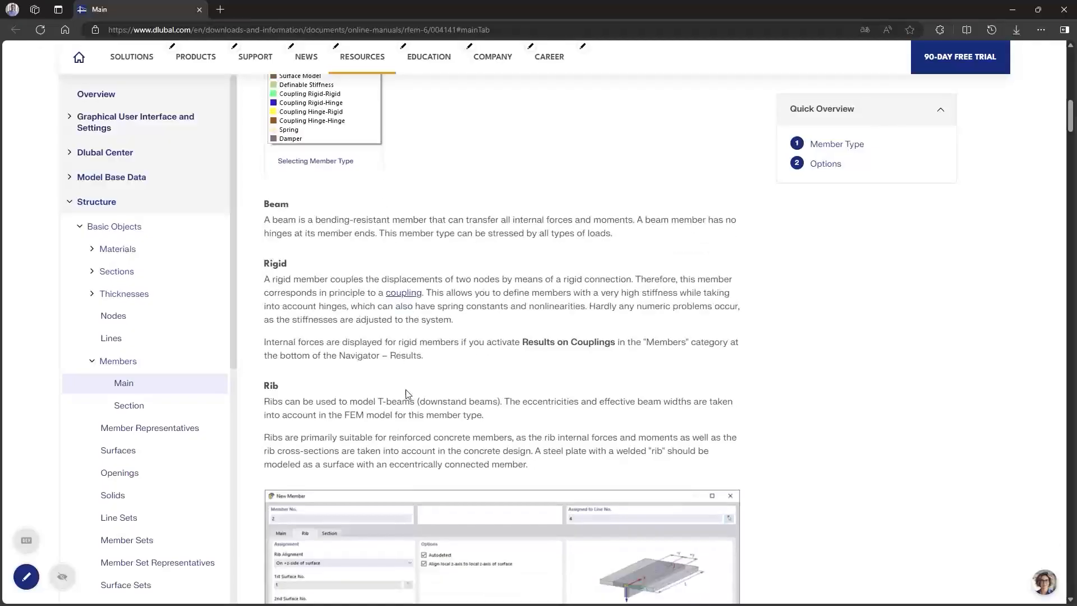
scroll(404, 398, down, 11)
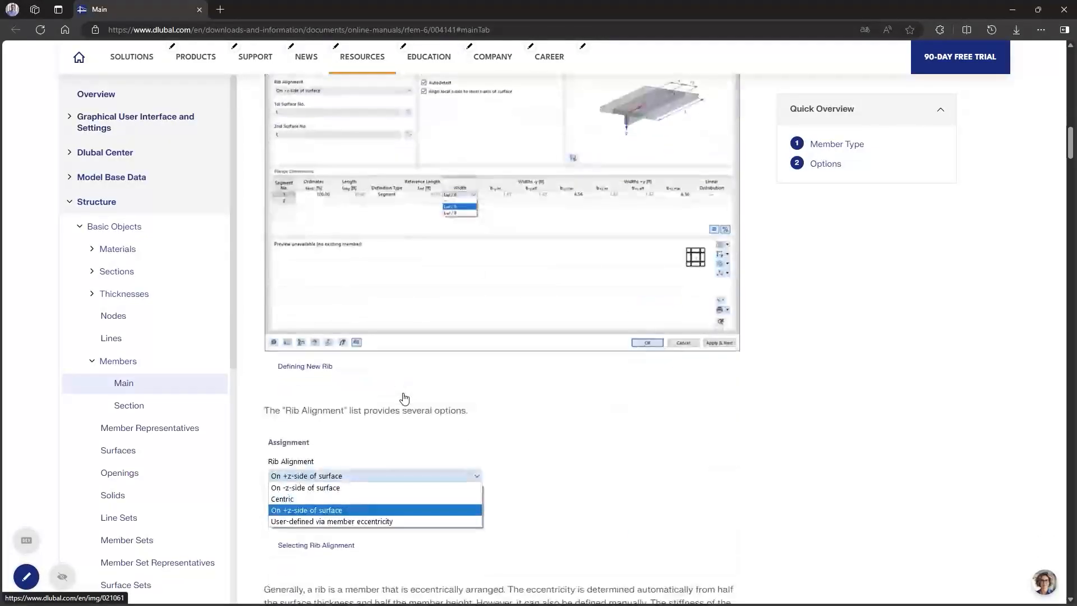
scroll(404, 397, down, 3)
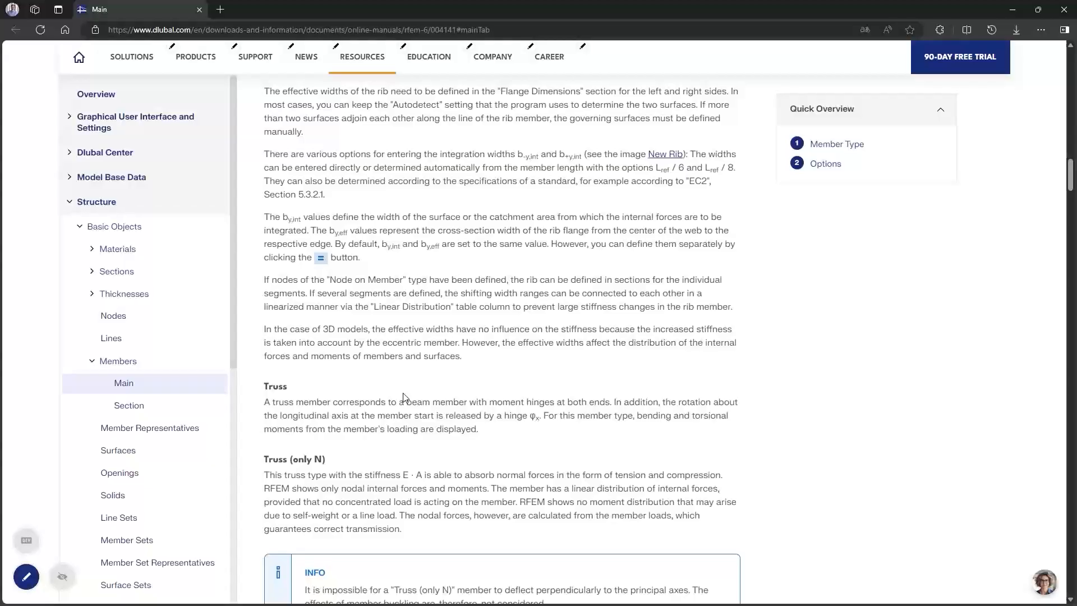
scroll(404, 396, up, 5)
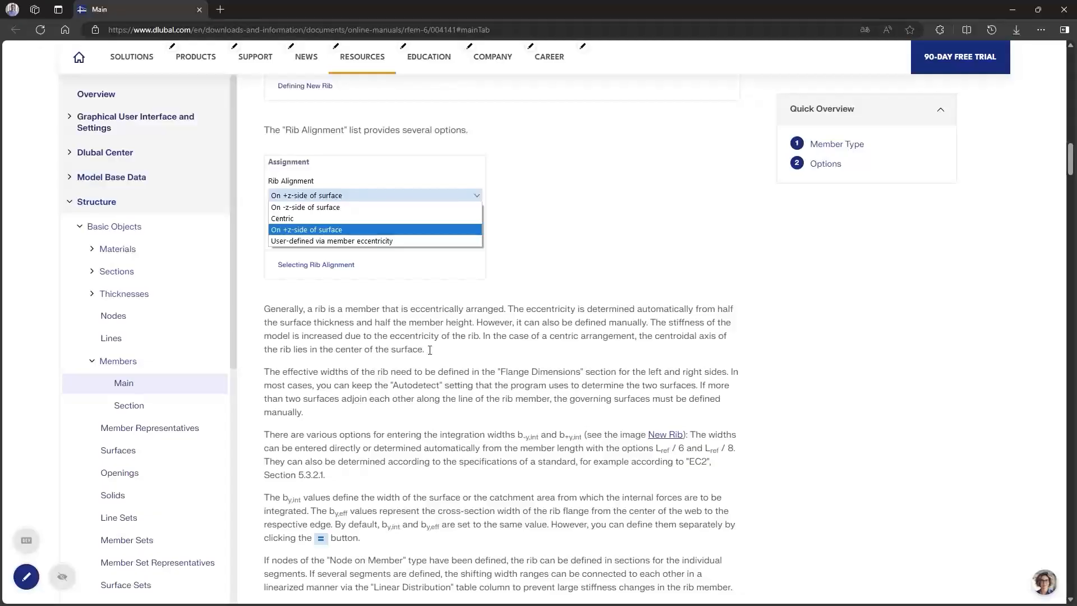
click(1067, 8)
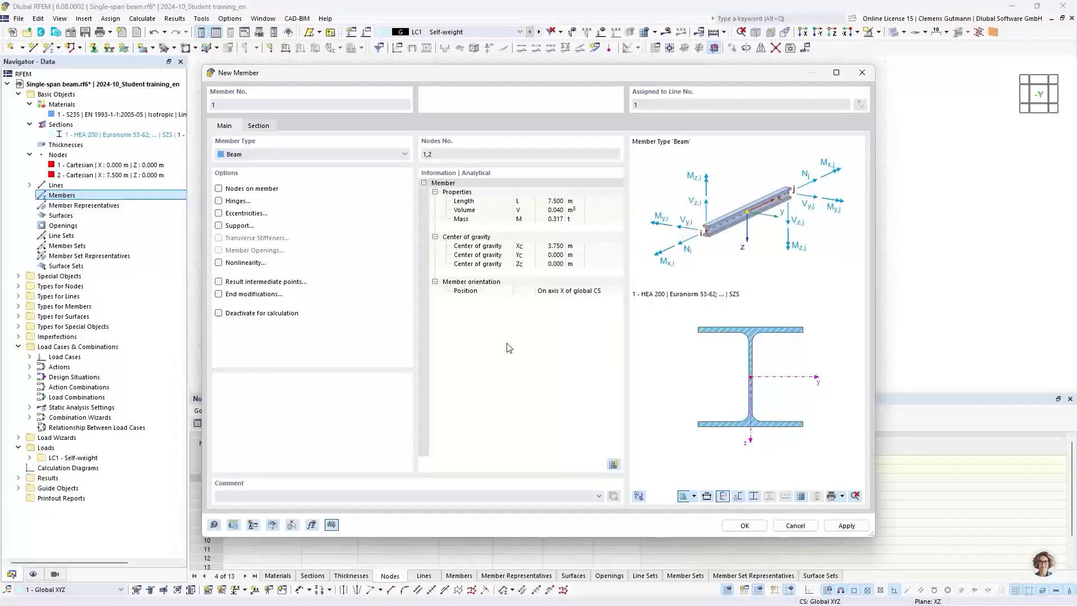
Step: Create the member on line 1 as type Beam with the HEA 200 section in S235 at the member start
click(332, 155)
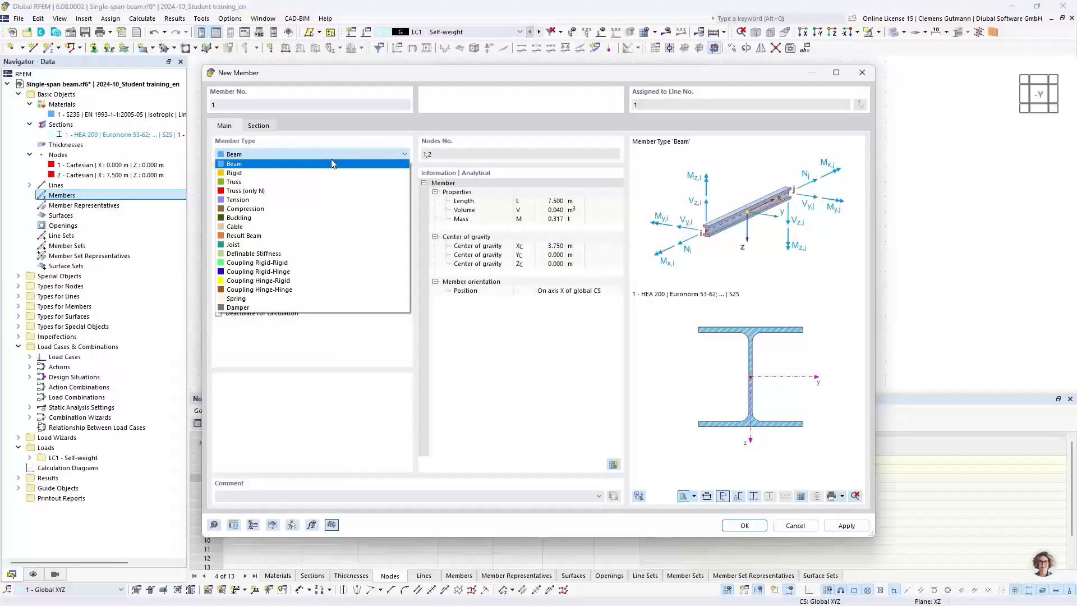
click(332, 163)
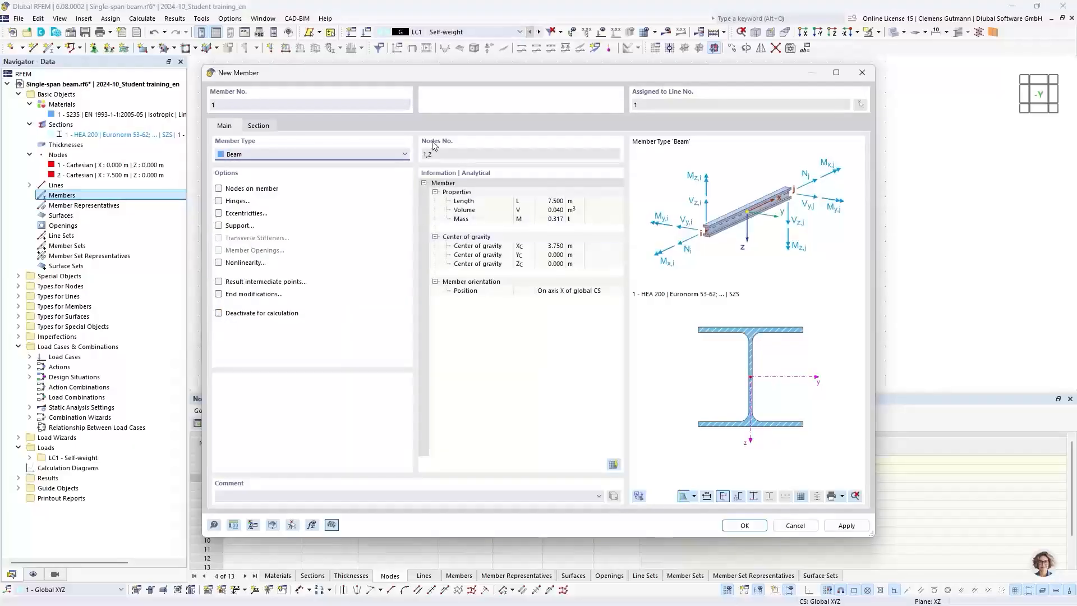
click(259, 127)
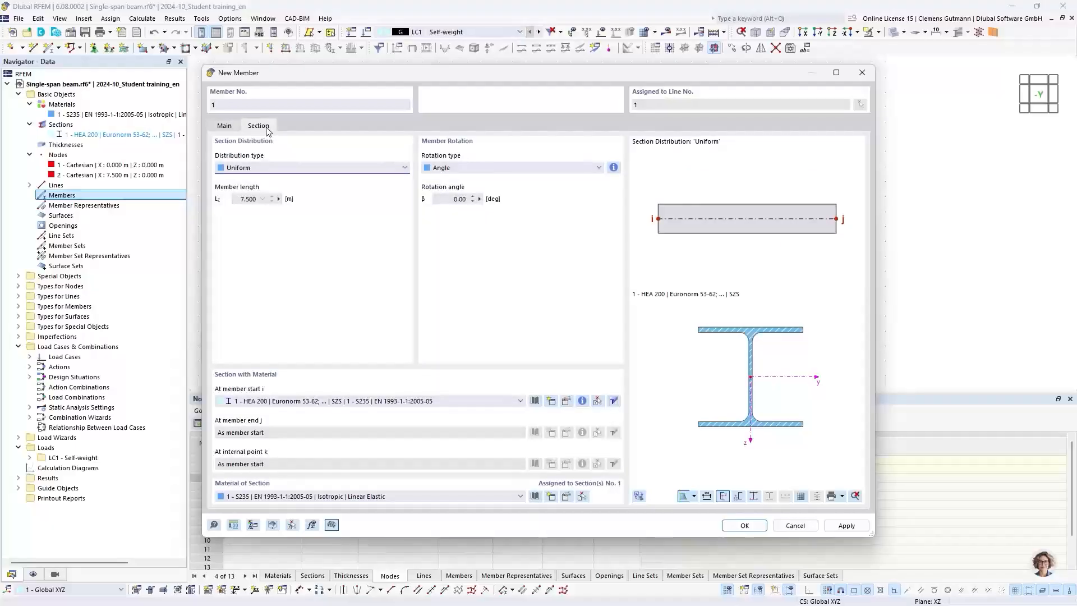
click(243, 404)
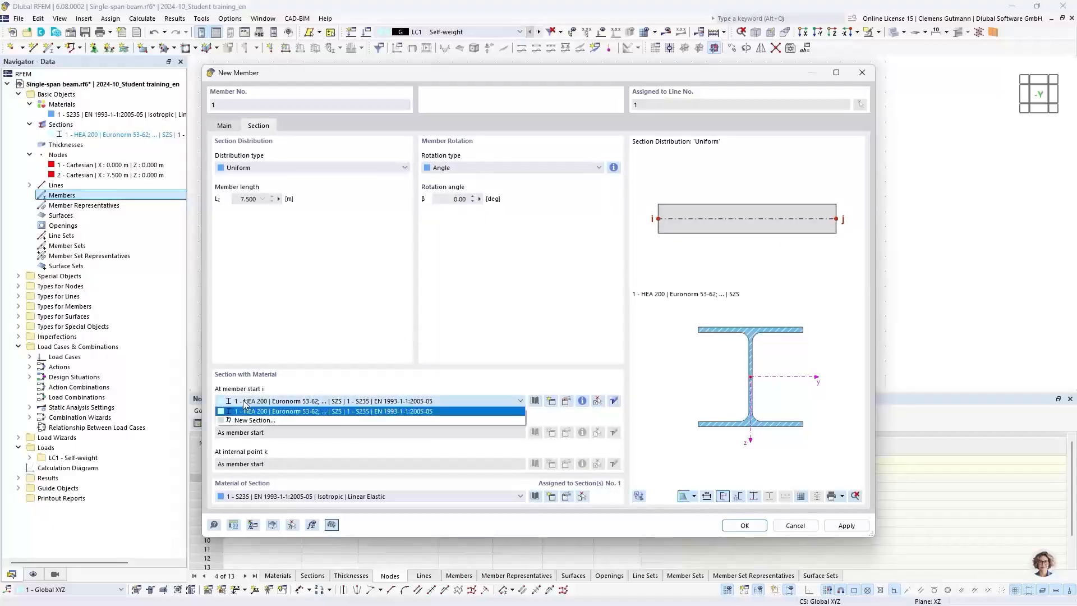
click(282, 413)
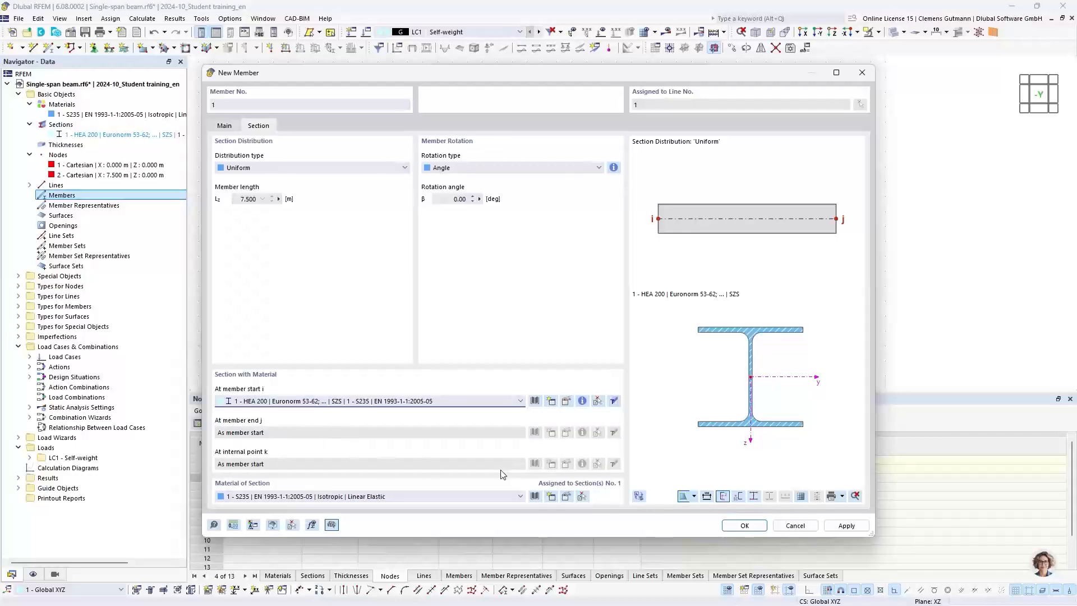
click(746, 528)
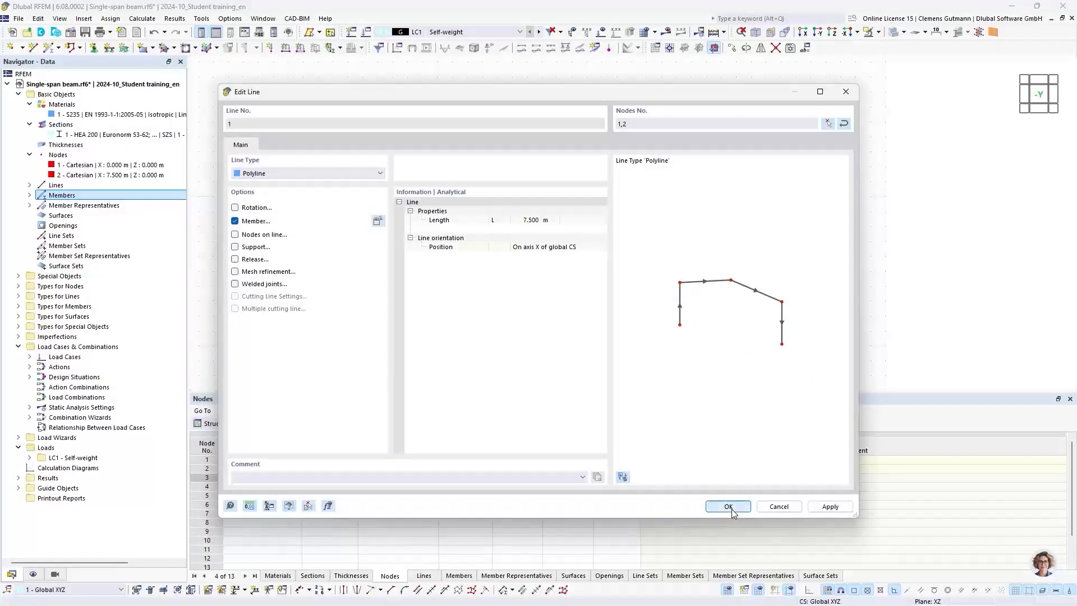
click(728, 507)
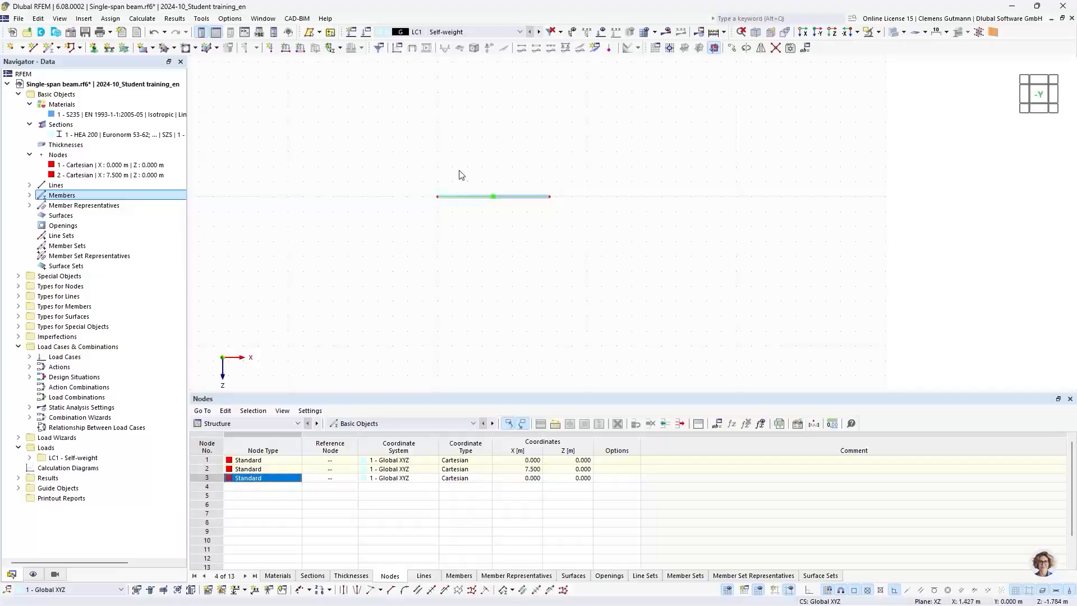
Step: Inspect the beam in 3D and switch the model display to wireframe
scroll(451, 174, up, 4)
scroll(446, 256, up, 3)
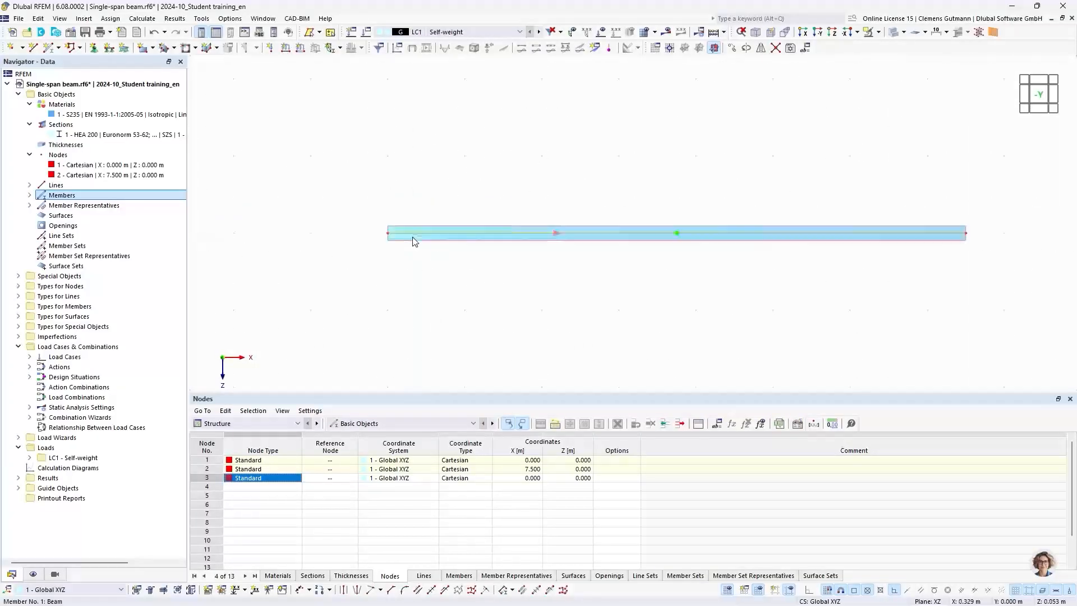
middle_drag(508, 271, 370, 260)
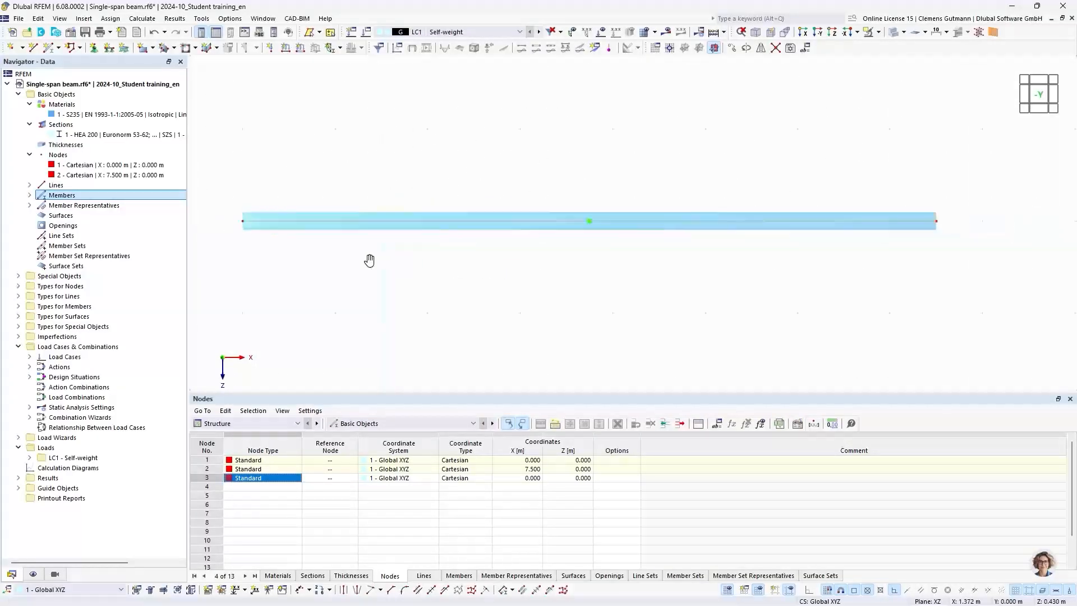
ctrl+middle_drag(296, 269, 397, 290)
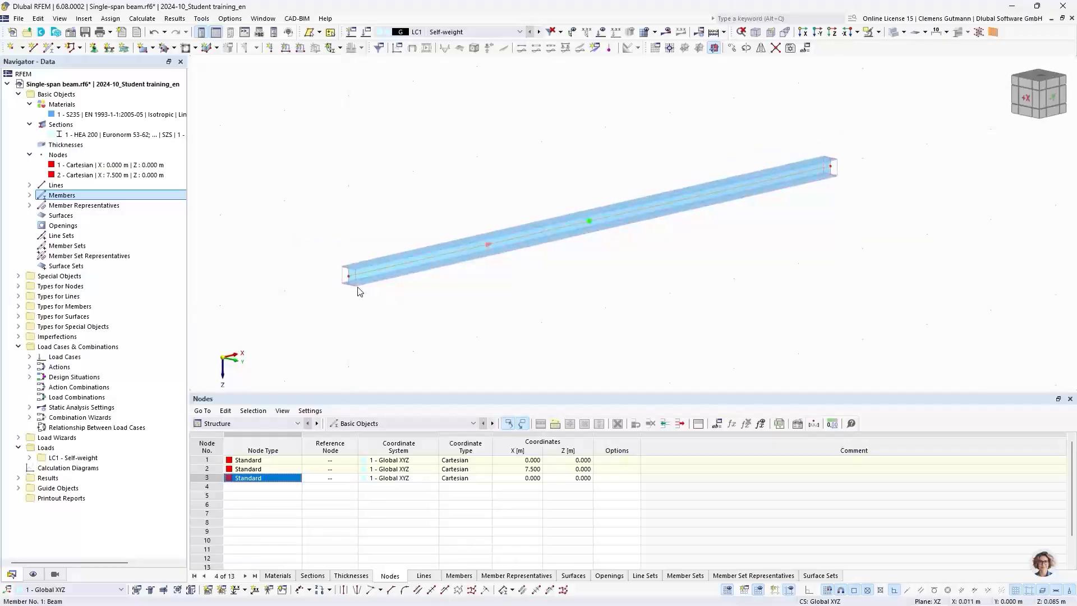
scroll(348, 274, up, 4)
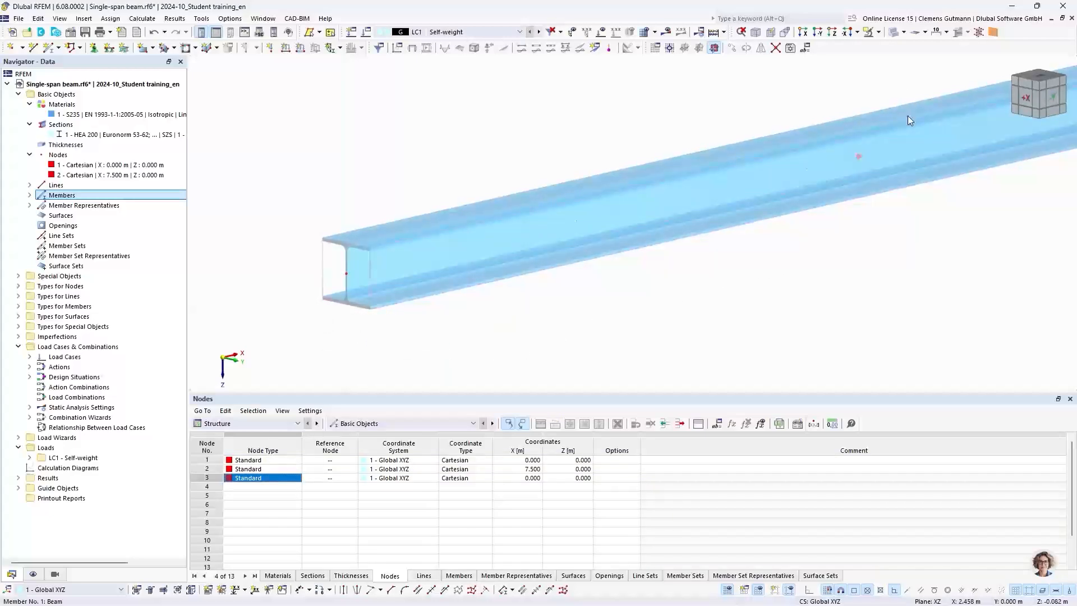
click(904, 33)
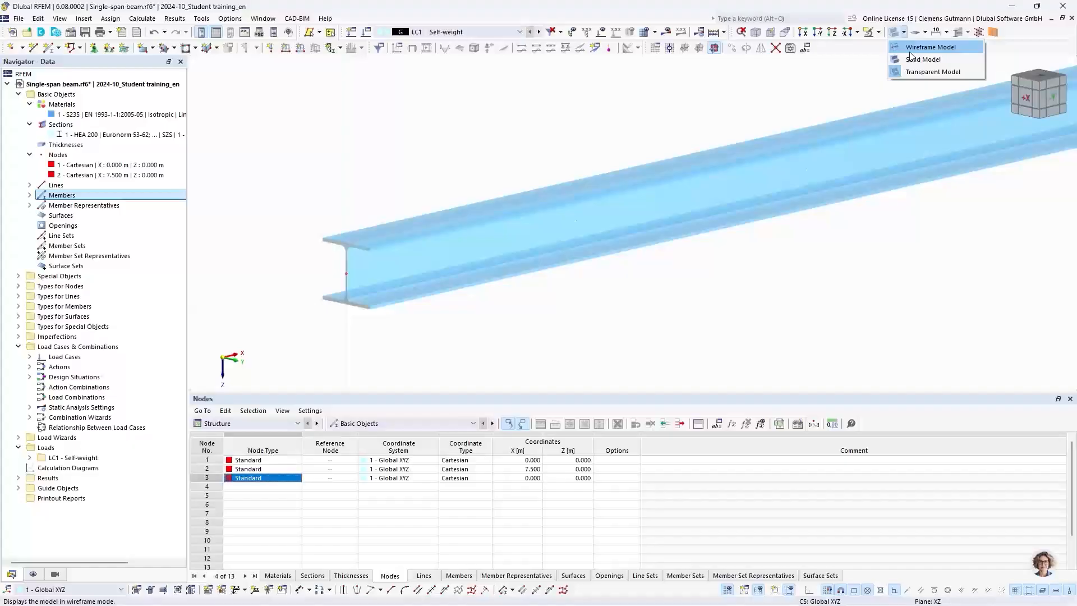
click(910, 52)
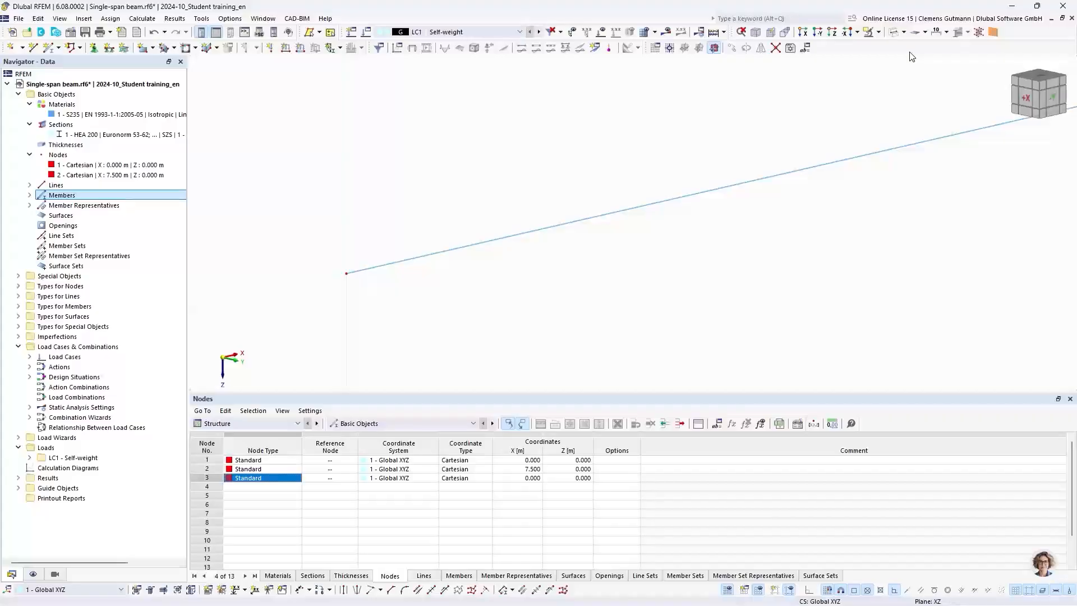
scroll(321, 209, down, 4)
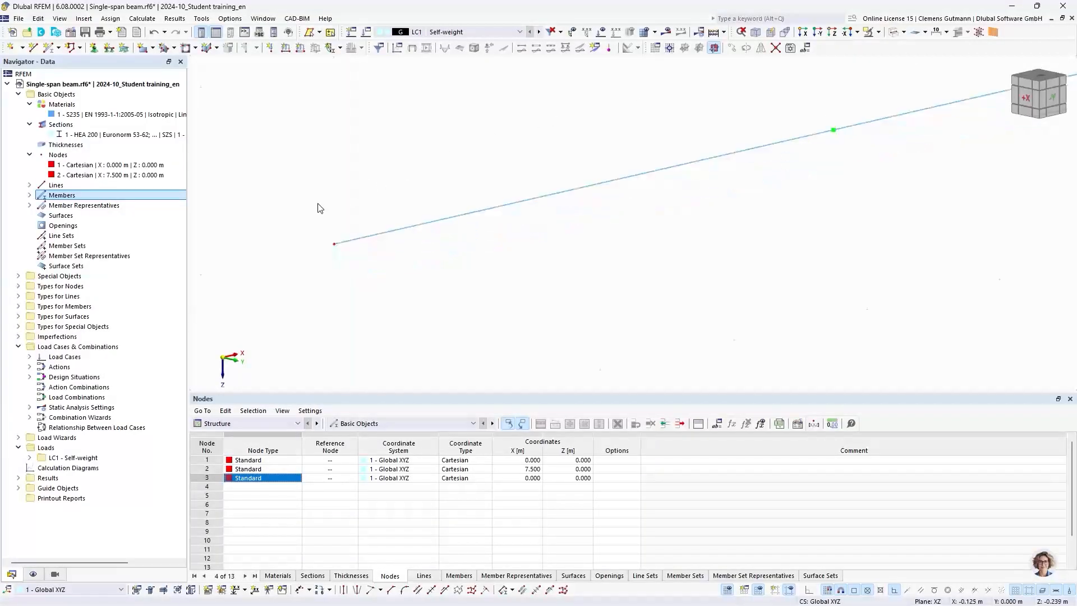
Step: Display the beam as a transparent solid and view it along the -Y direction
scroll(352, 186, up, 2)
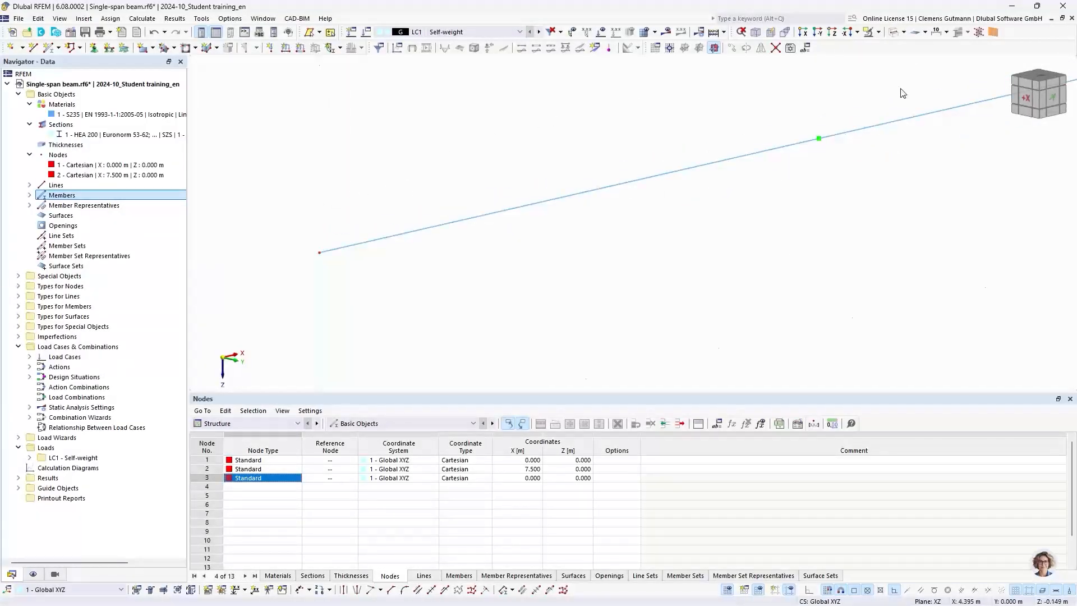
click(895, 33)
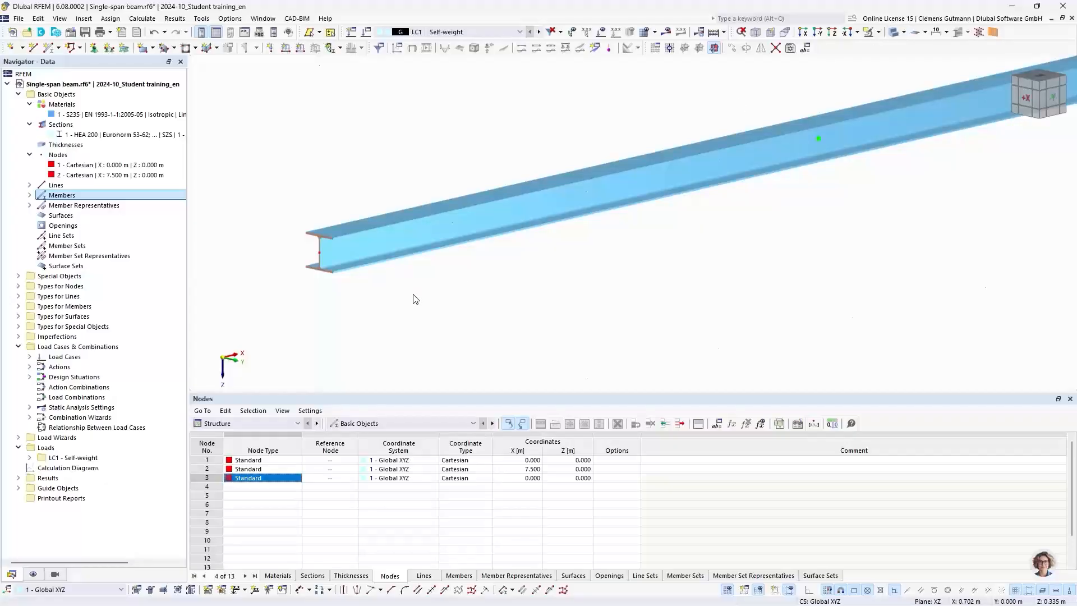
click(893, 33)
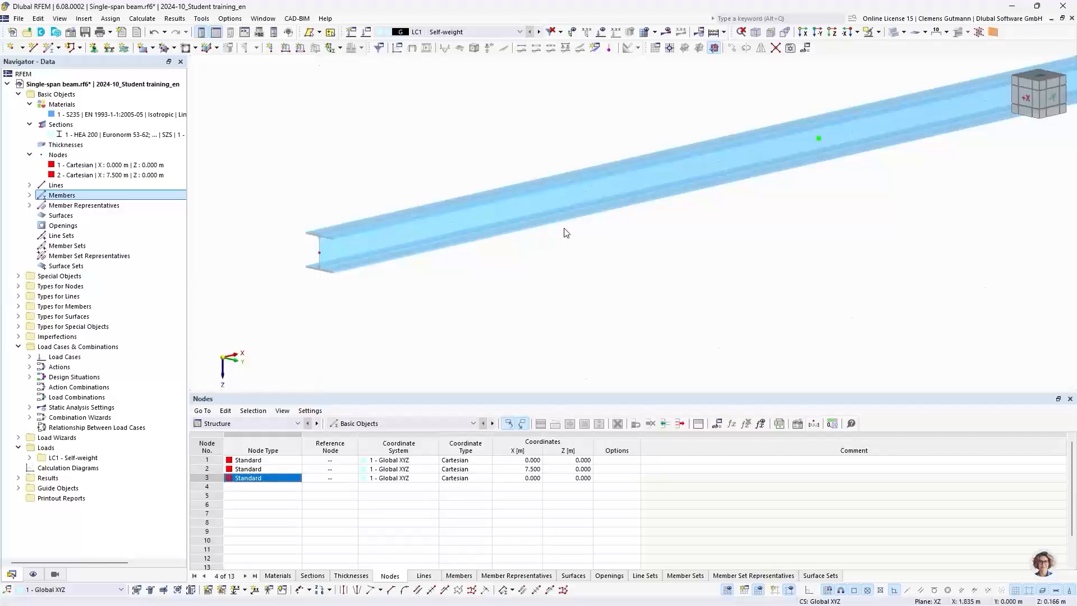
click(1056, 104)
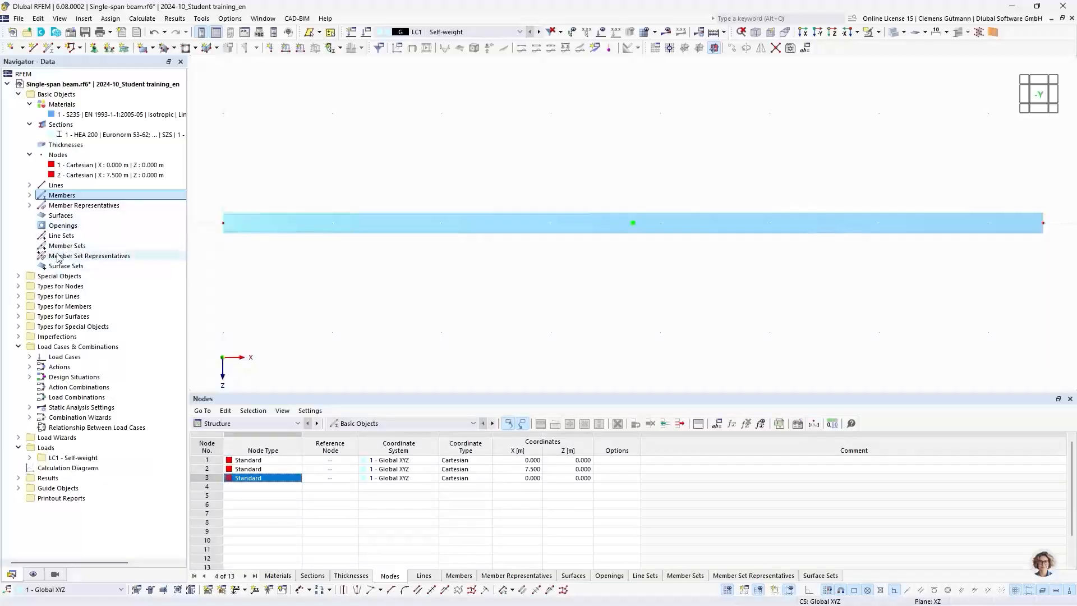
Step: Assign the Hinged nodal support graphically to node 1 at the beam's start
click(18, 287)
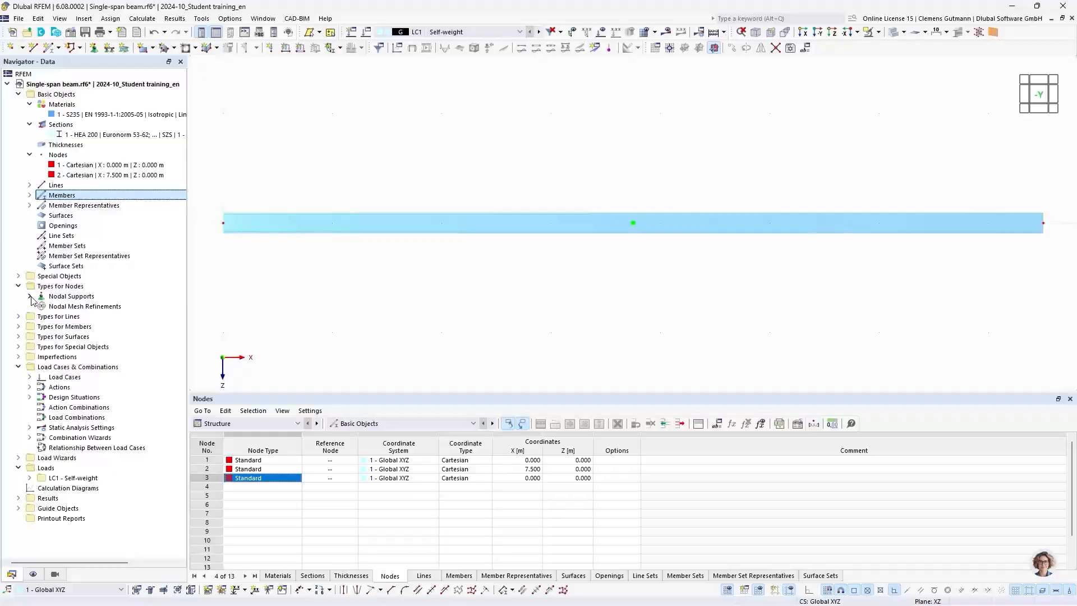
click(30, 296)
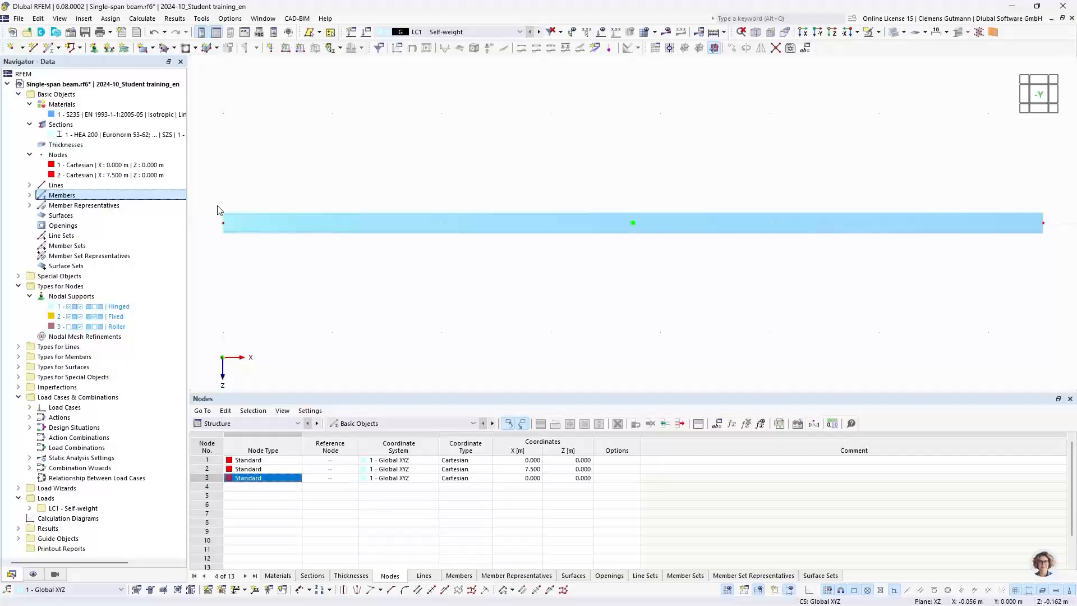
right_click(102, 313)
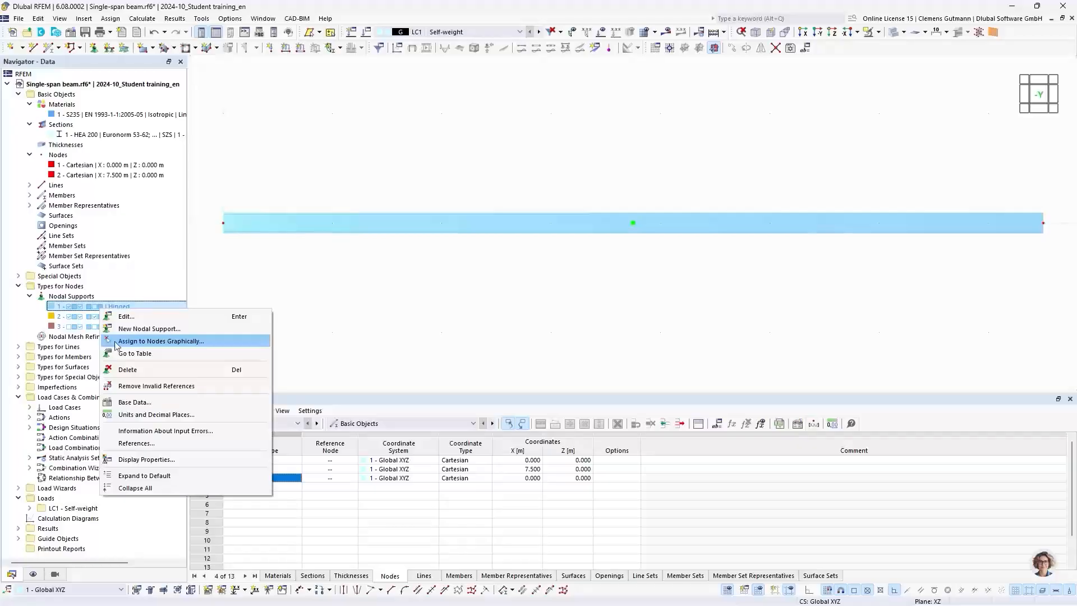
click(162, 344)
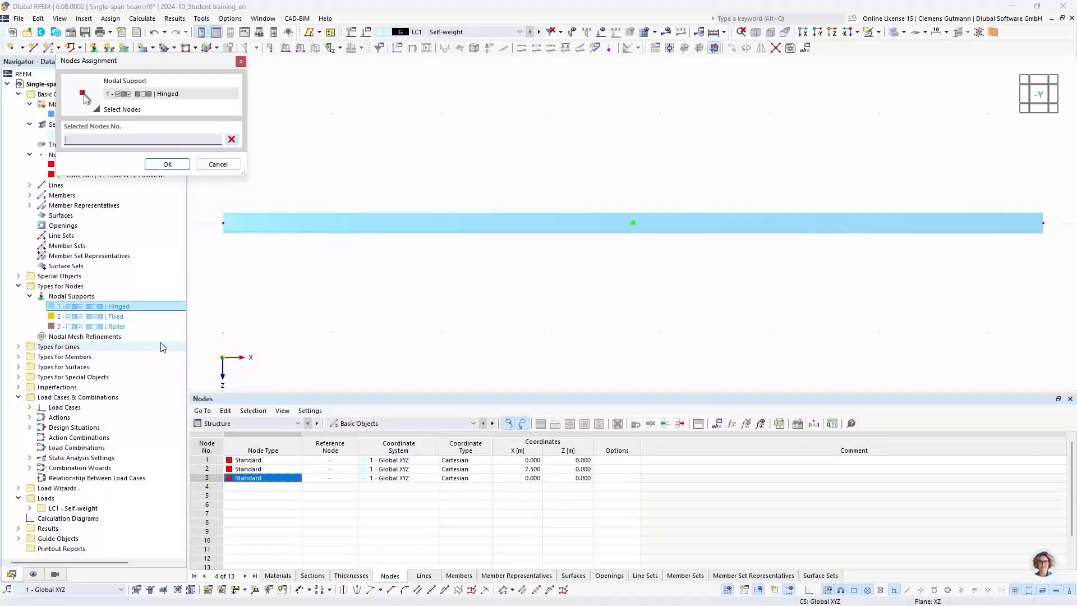
click(224, 223)
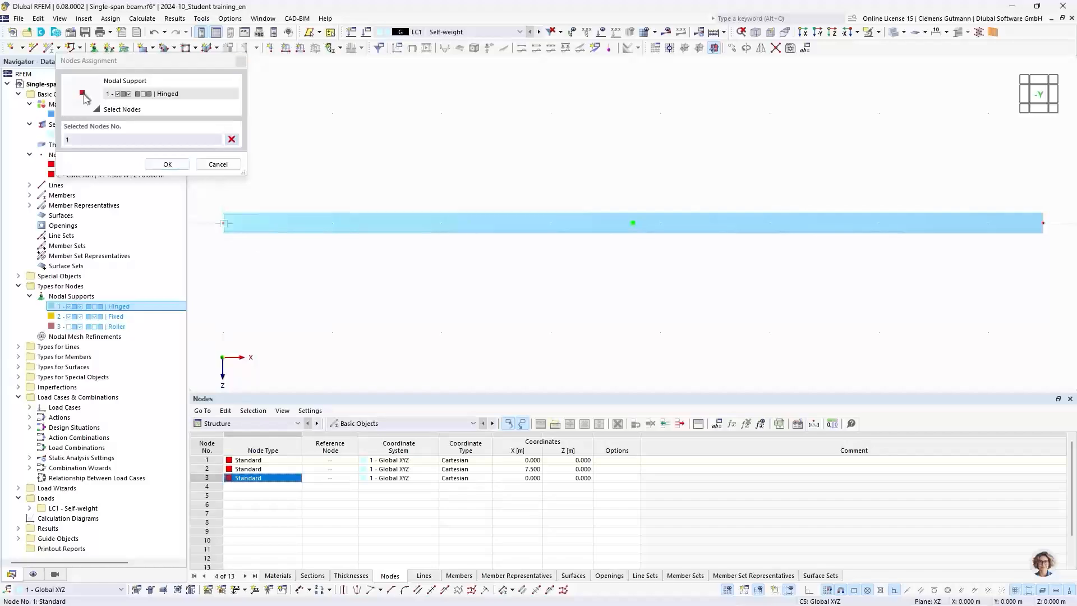
click(168, 164)
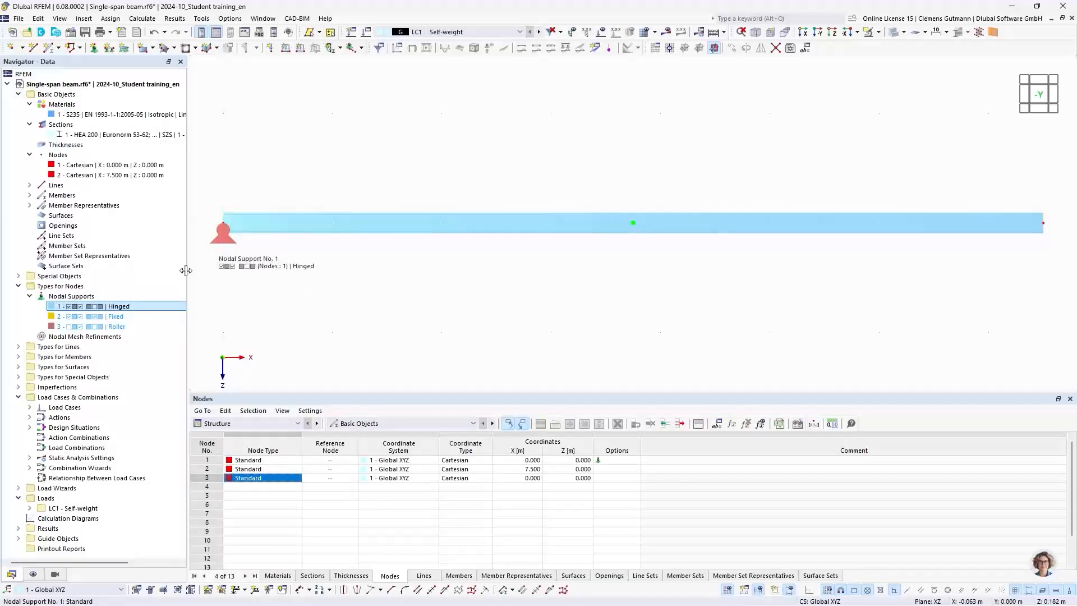
Step: Assign the Roller nodal support graphically to node 2 at the beam's end
right_click(126, 328)
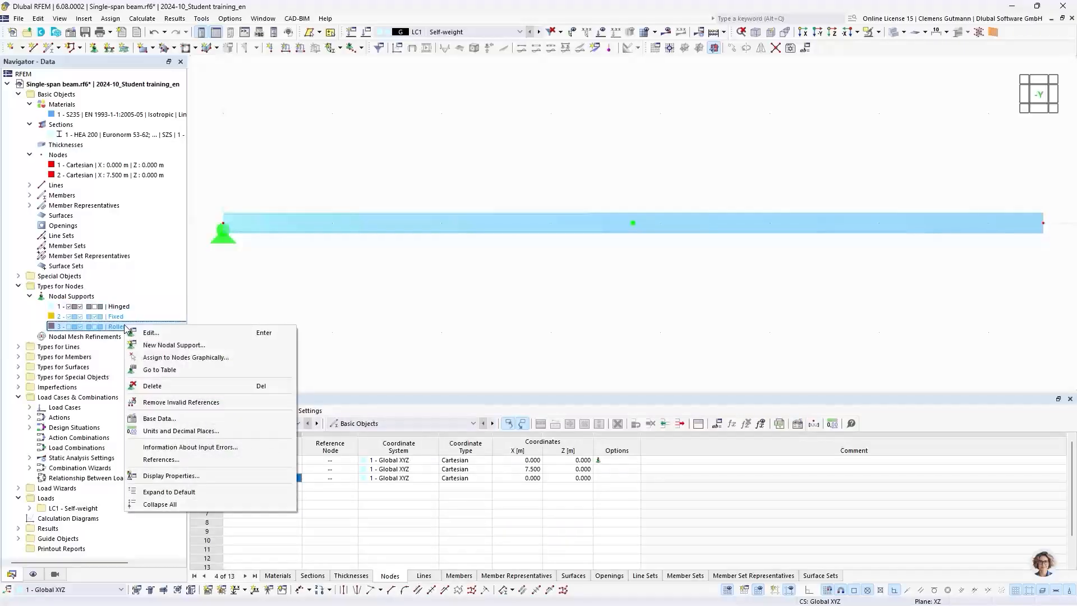
click(162, 357)
click(1044, 224)
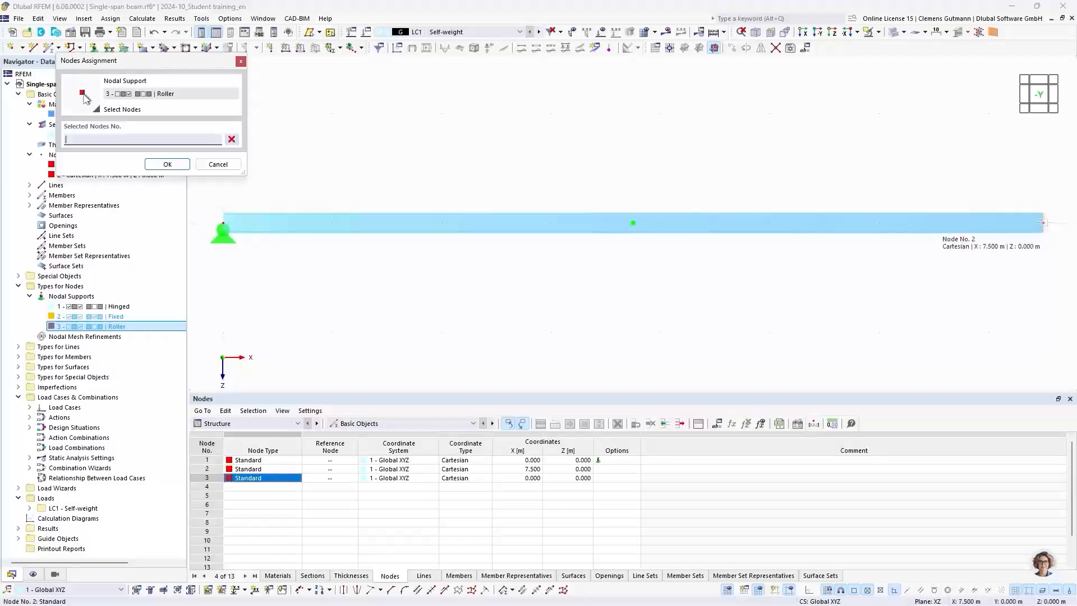
click(184, 167)
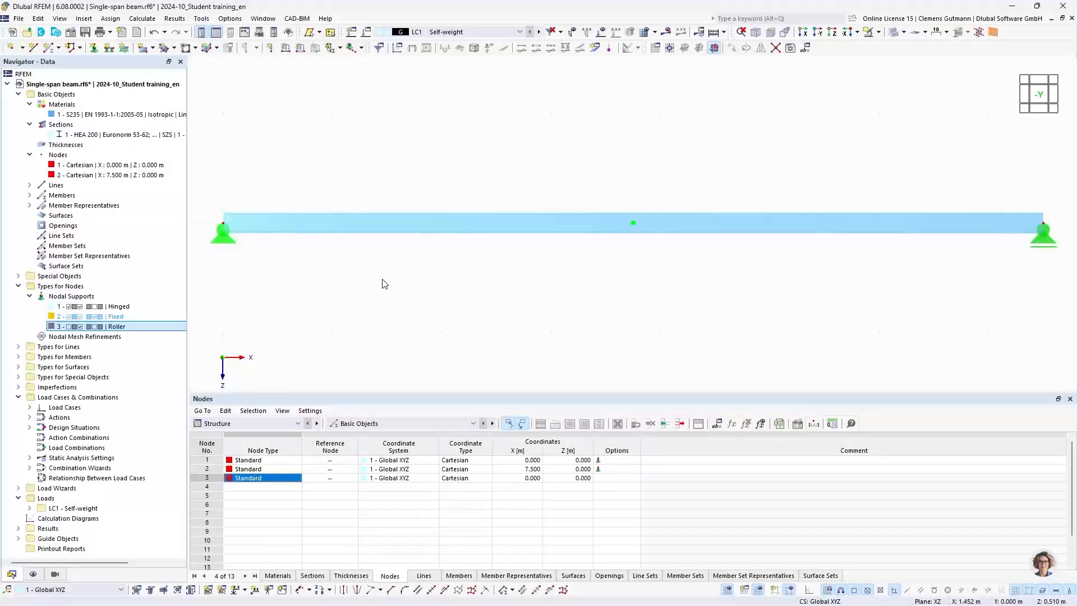
Step: Review the support conditions of the Roller nodal support and list the model's load cases
click(112, 328)
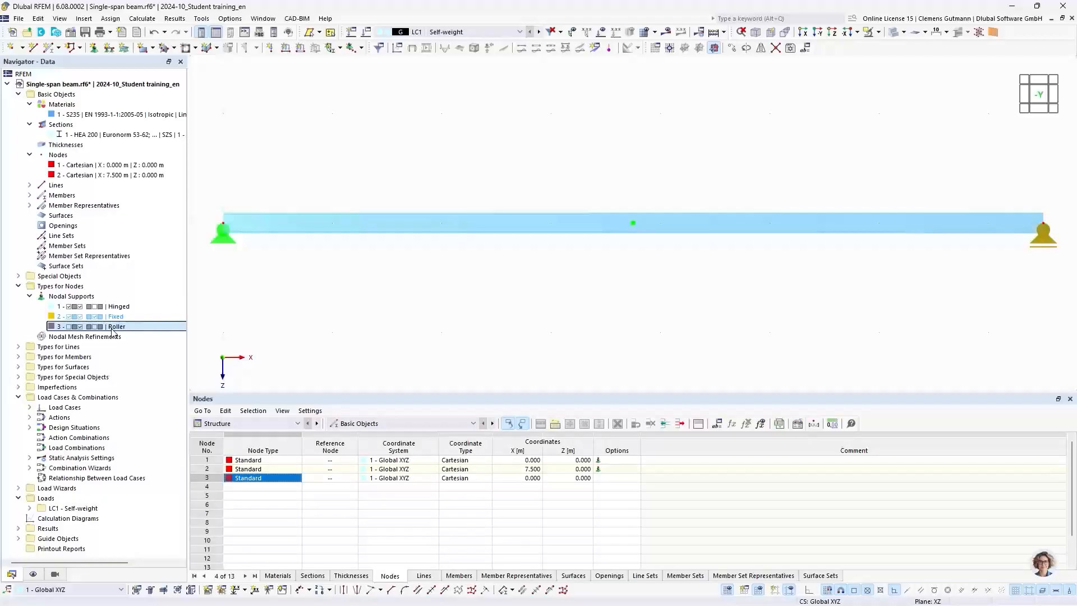
double_click(112, 328)
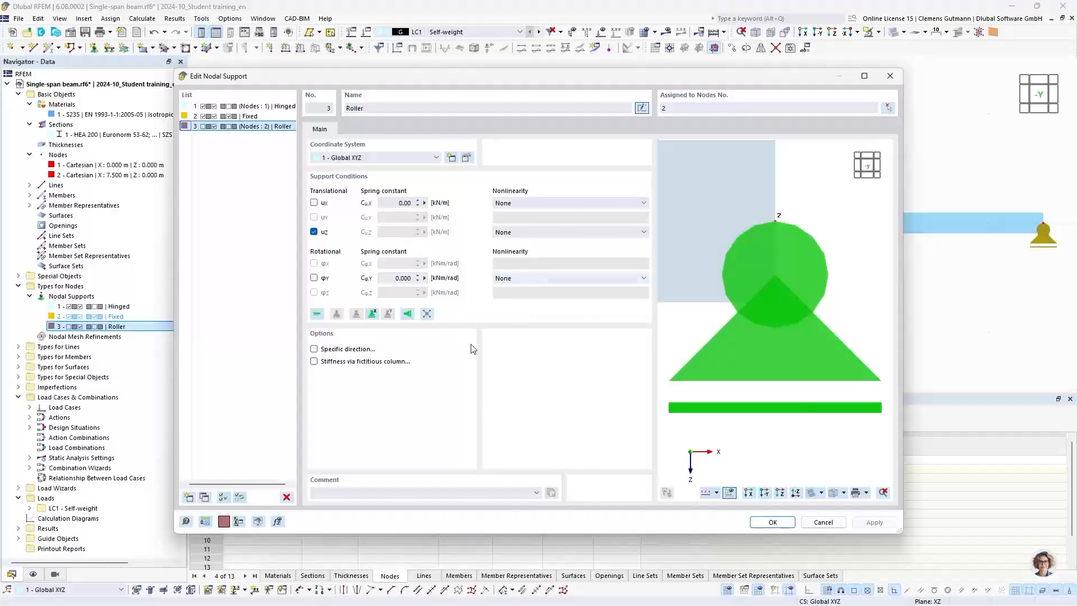
click(774, 524)
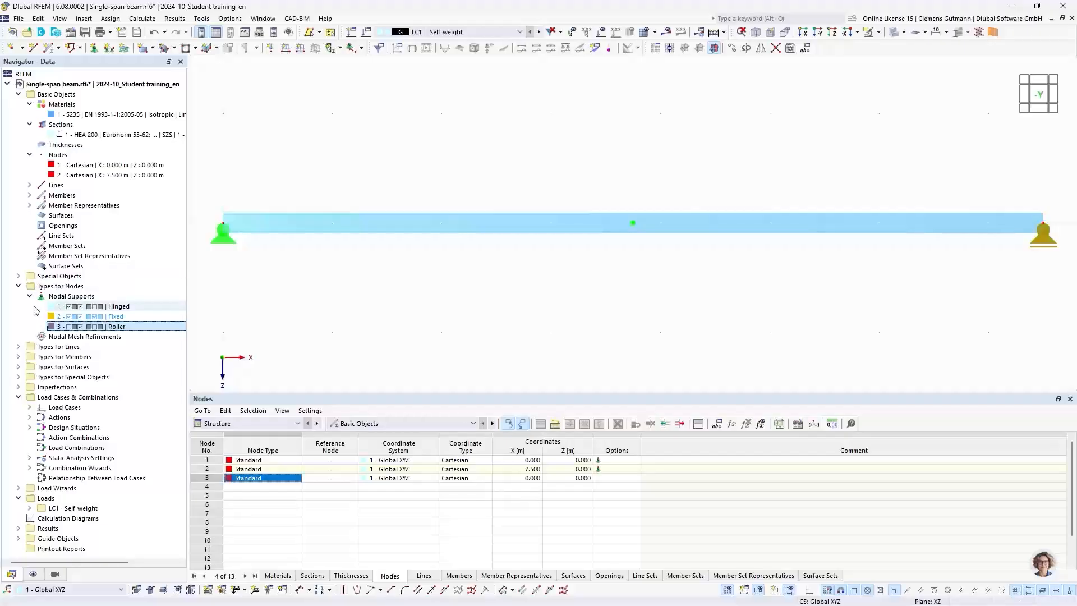
click(18, 287)
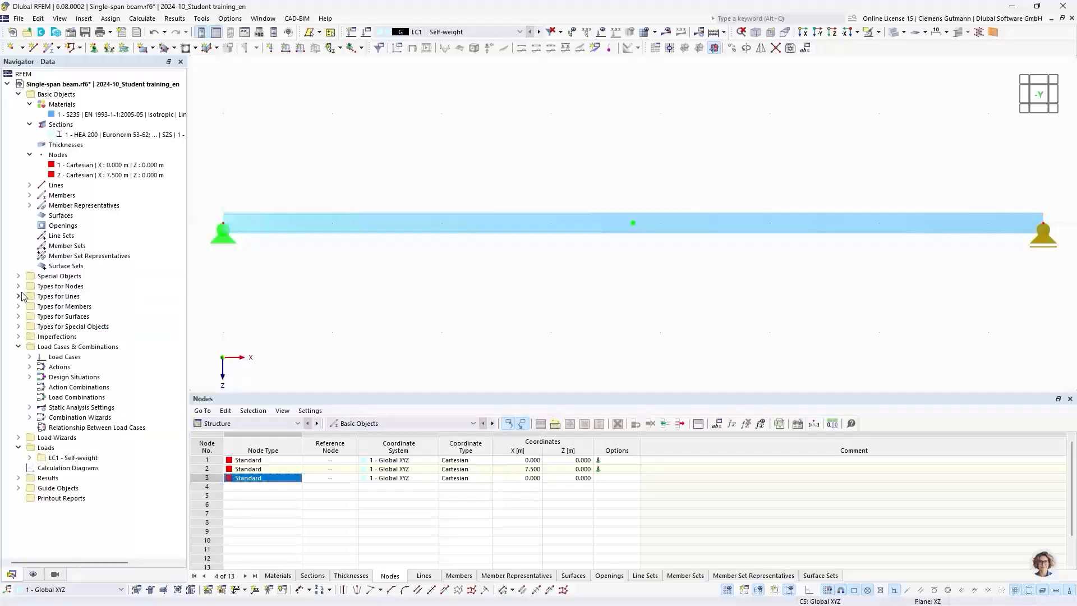
click(30, 357)
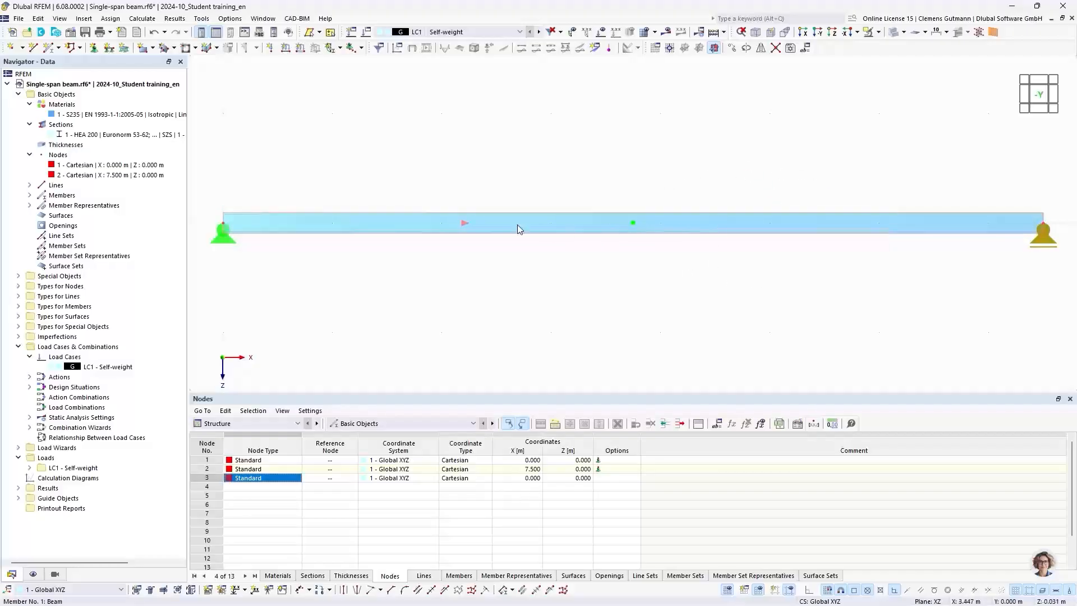
Step: Start dividing the beam member by distance and set the new node's distance from the member start to 4.5 m
right_click(477, 222)
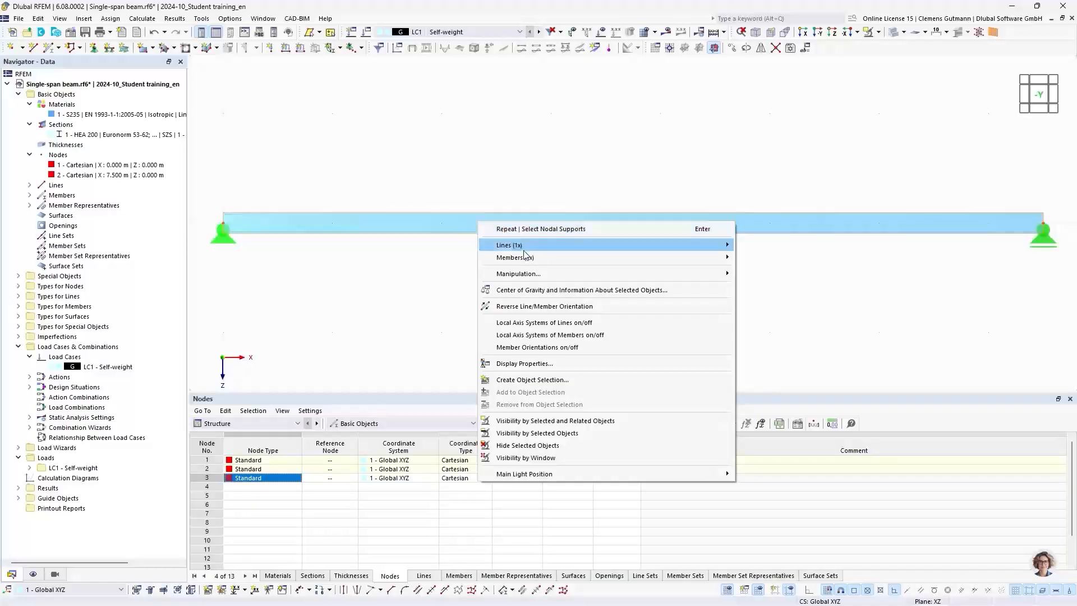
mouse_move(529, 258)
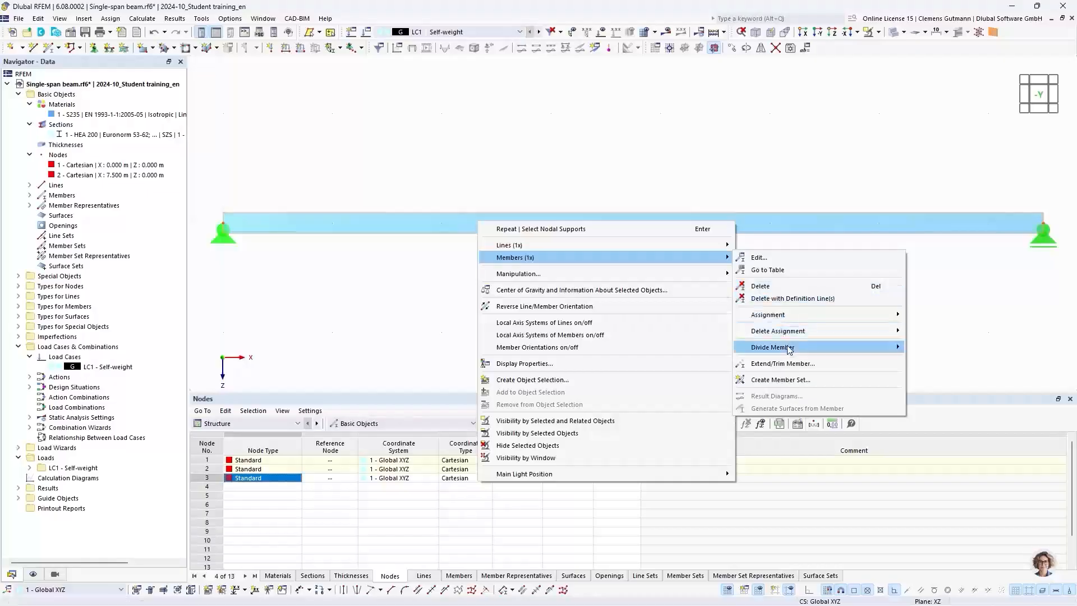
mouse_move(788, 348)
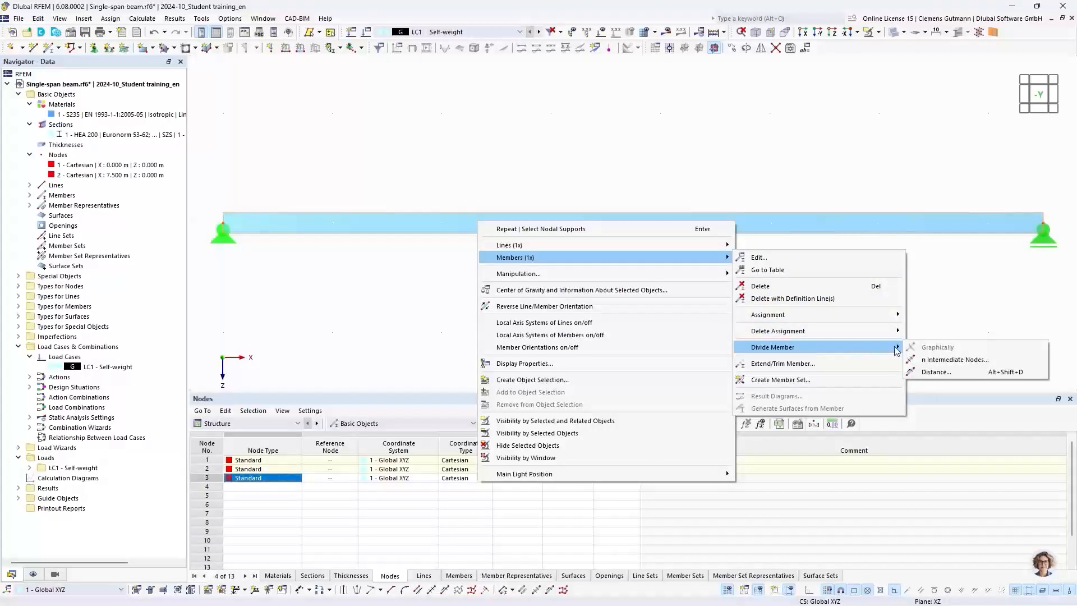
click(934, 372)
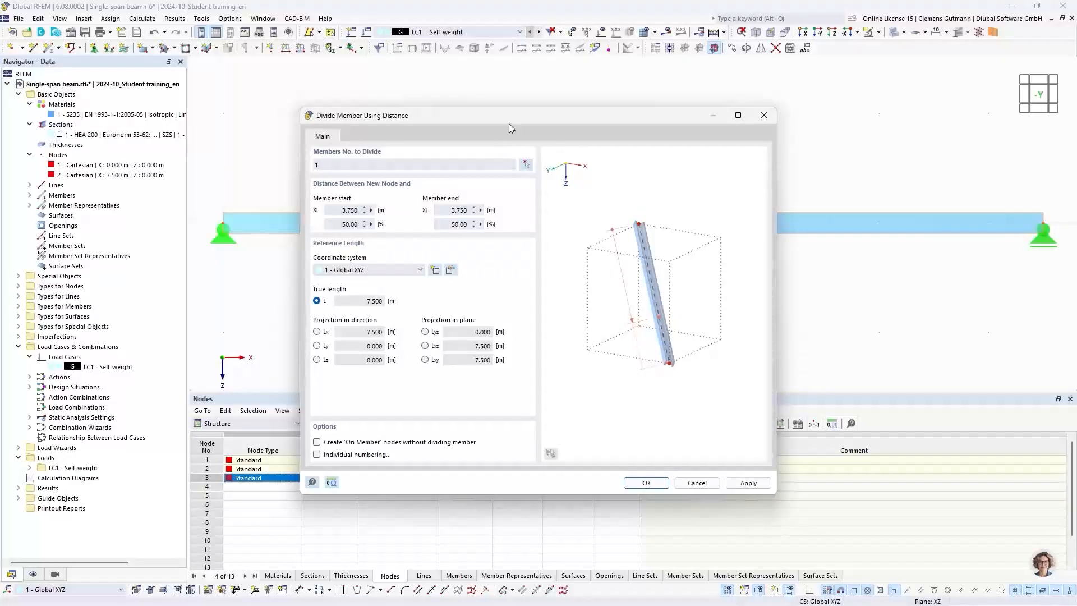
drag(509, 124, 502, 262)
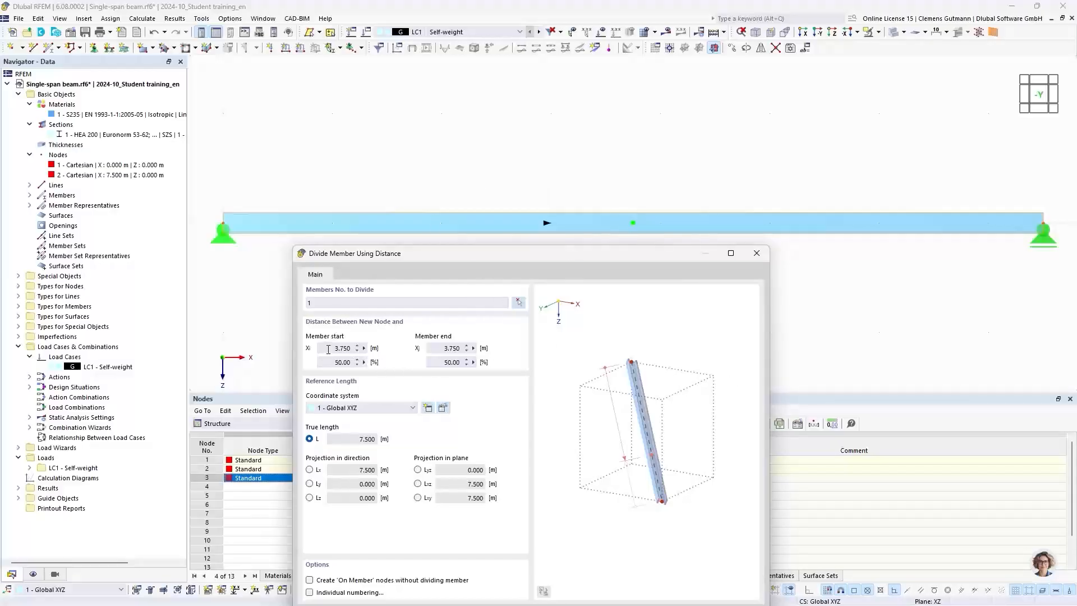
drag(328, 349, 368, 349)
text(4,5)
key(Tab)
Step: Enable creating 'On Member' nodes without dividing the member and create the intermediate node on the beam
drag(565, 250, 574, 166)
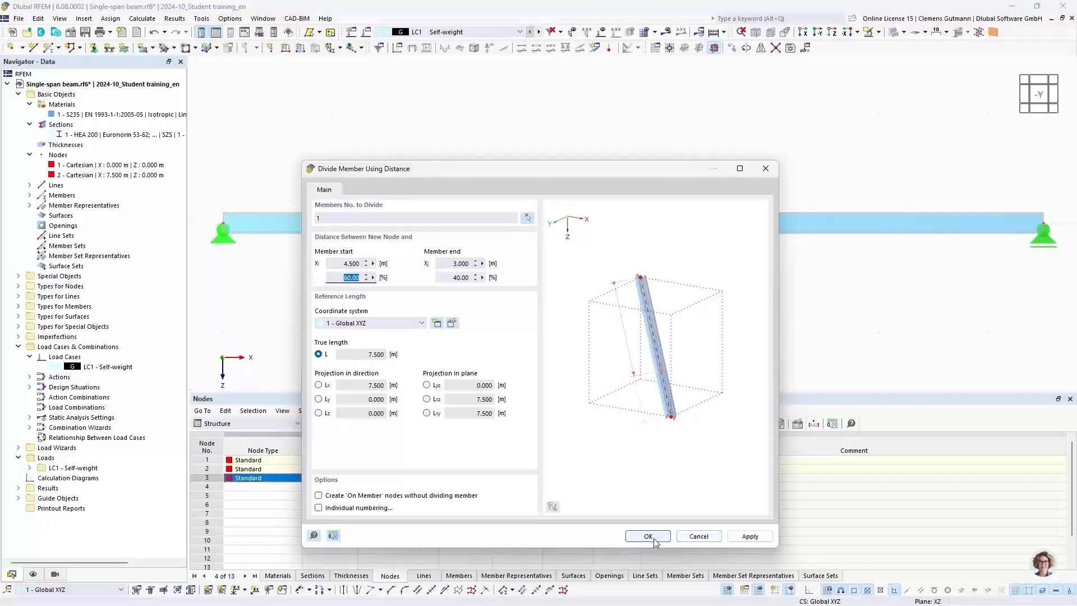
drag(608, 173, 563, 248)
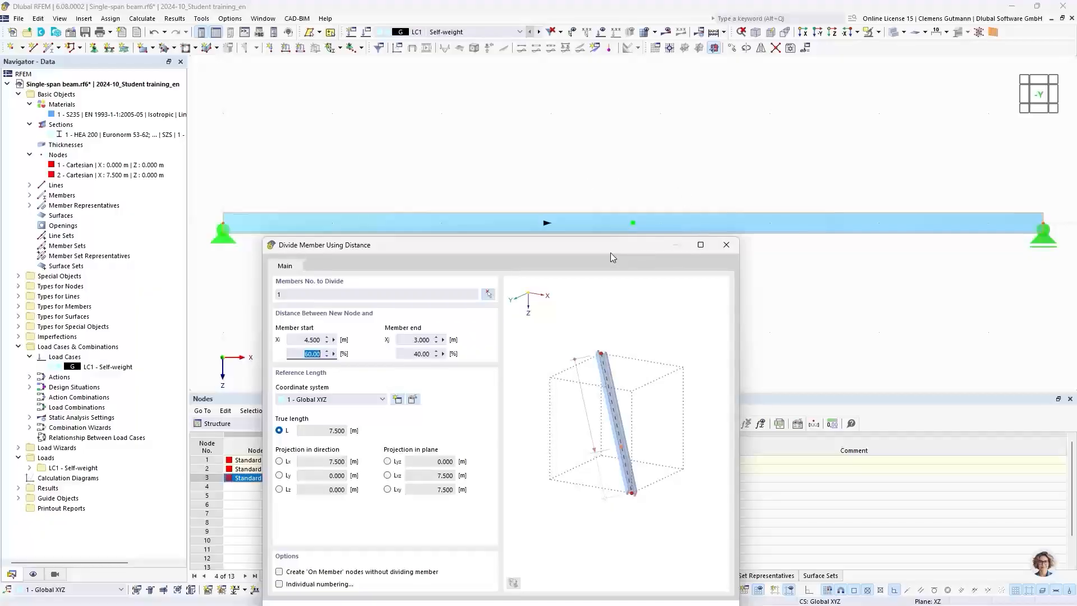
drag(607, 251, 613, 119)
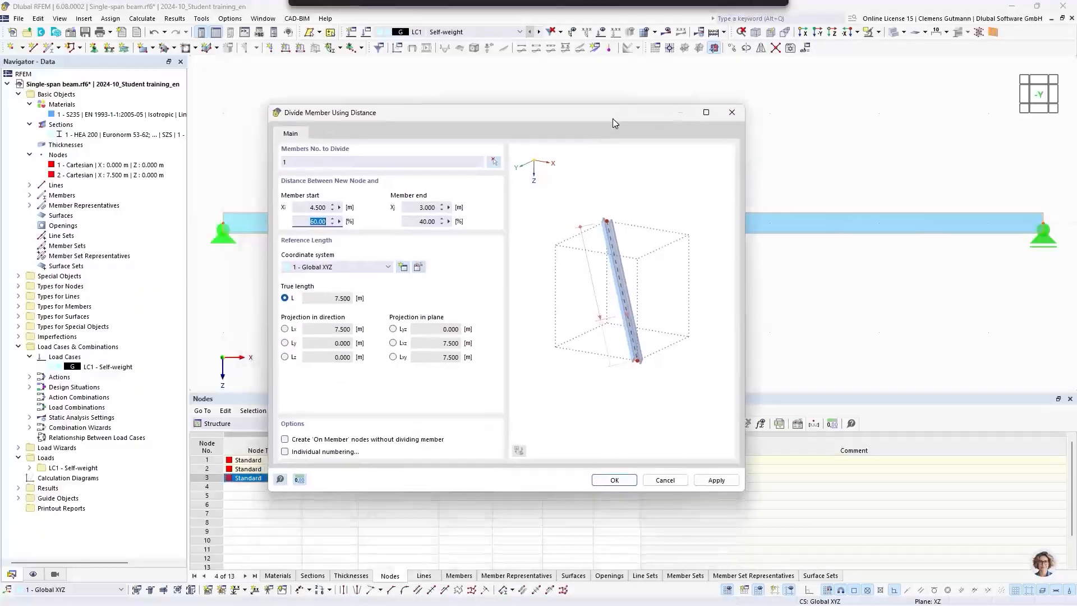
drag(481, 122, 581, 132)
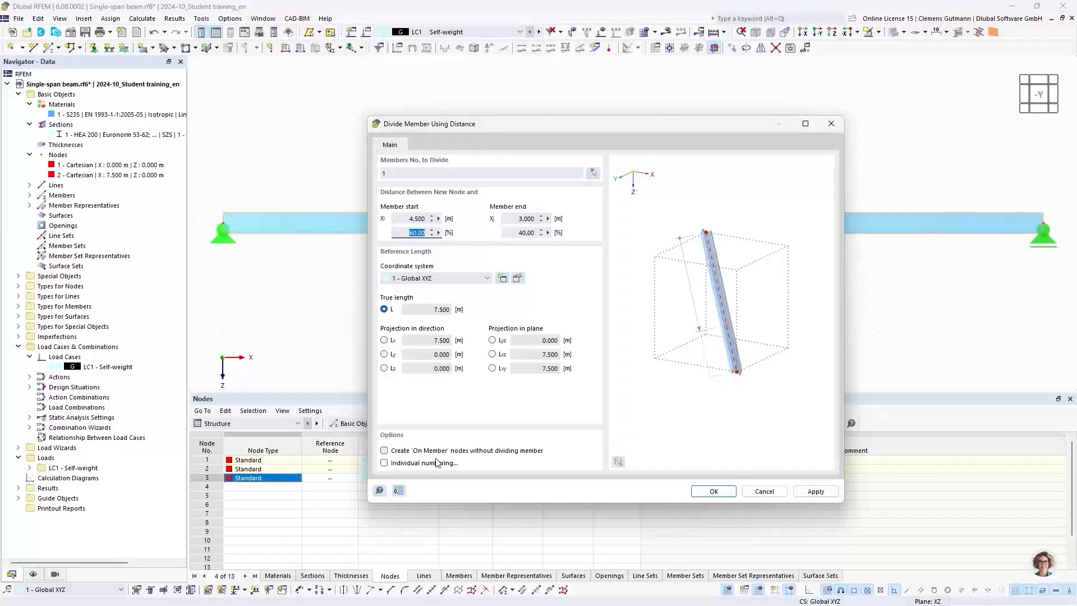
click(385, 452)
click(719, 492)
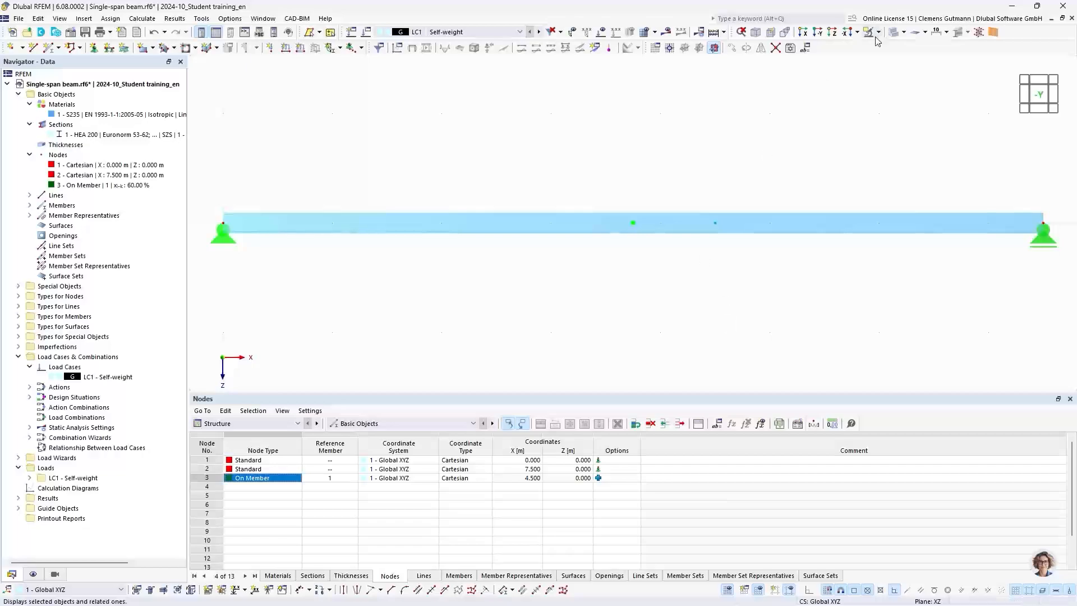
Step: Switch the model display to wireframe and check the on-member node by selecting and deselecting it
click(895, 34)
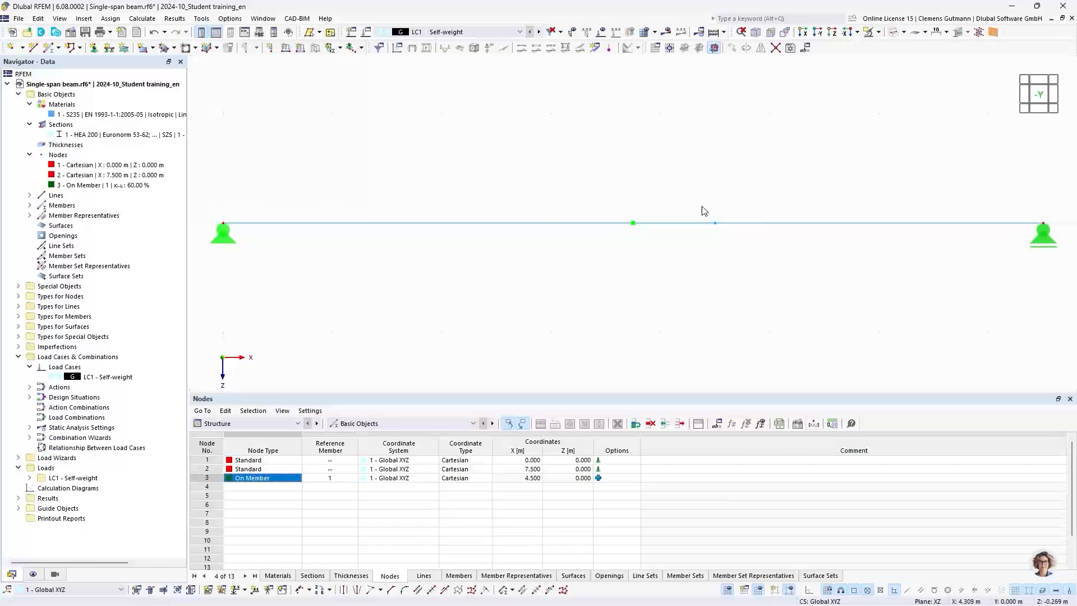
click(715, 223)
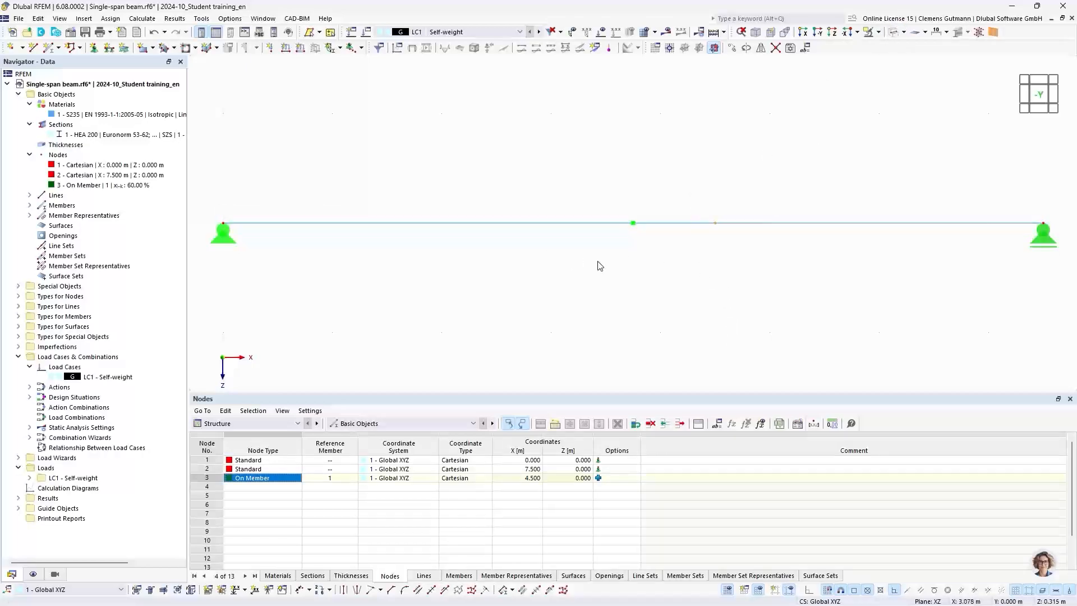
click(684, 261)
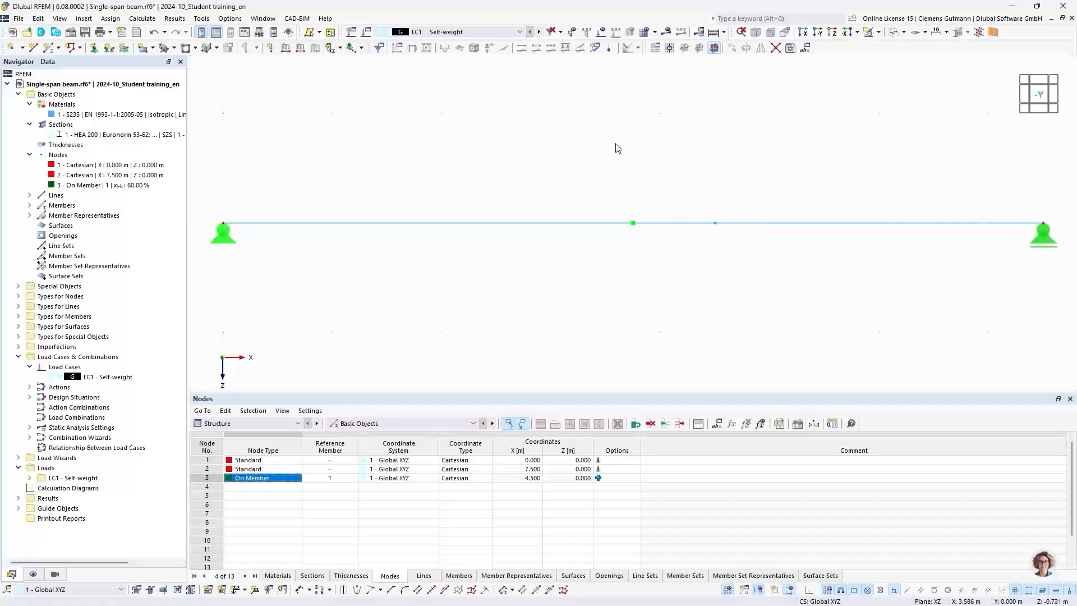
Step: Create a 10 kN nodal force in global Z on the beam's on-member node 3 in load case LC1
click(271, 48)
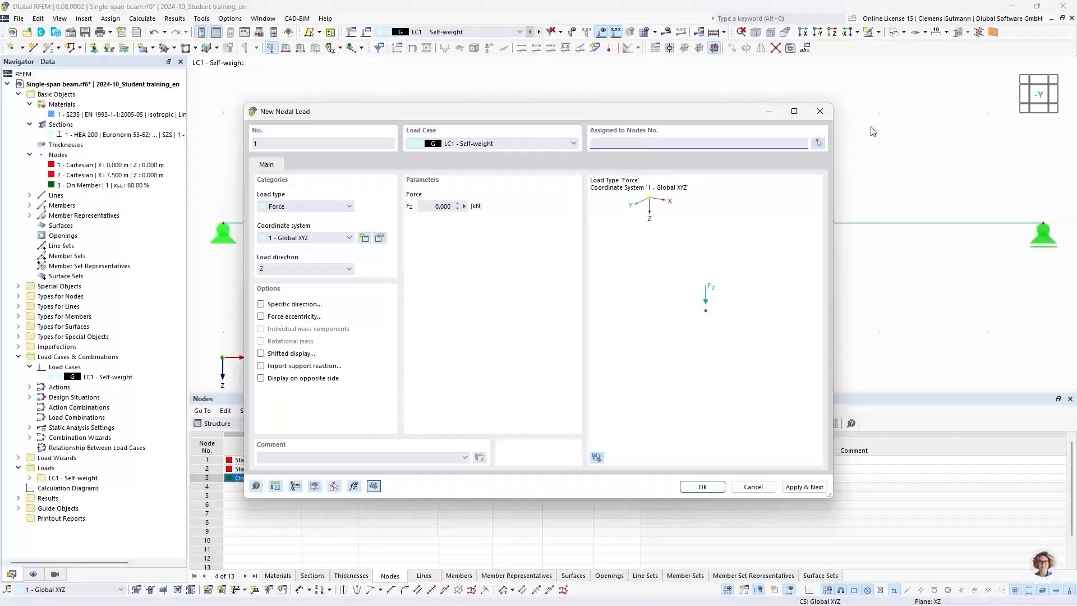
click(817, 144)
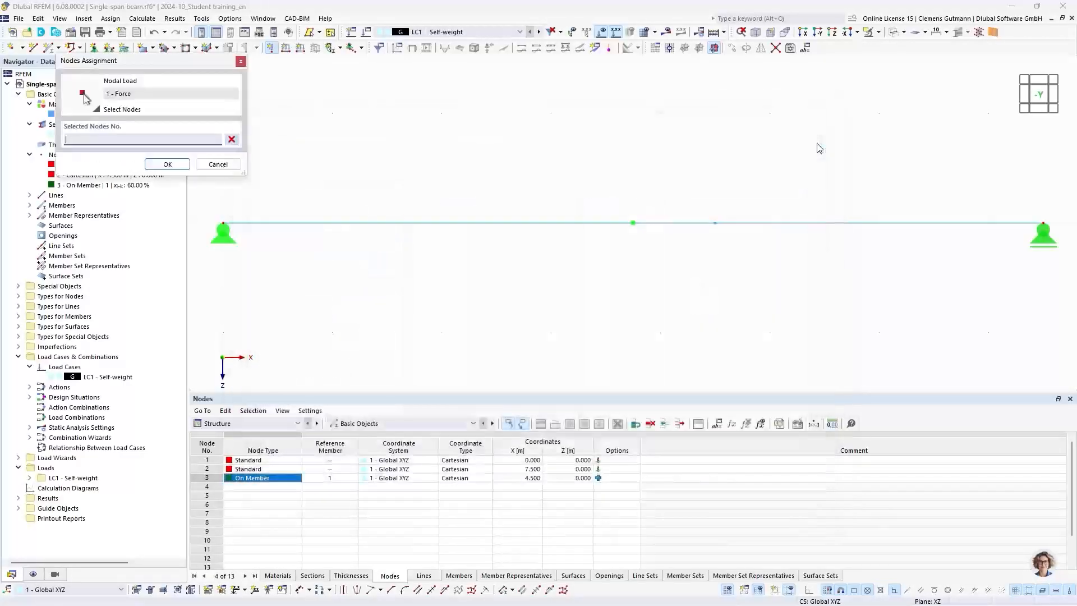
click(716, 223)
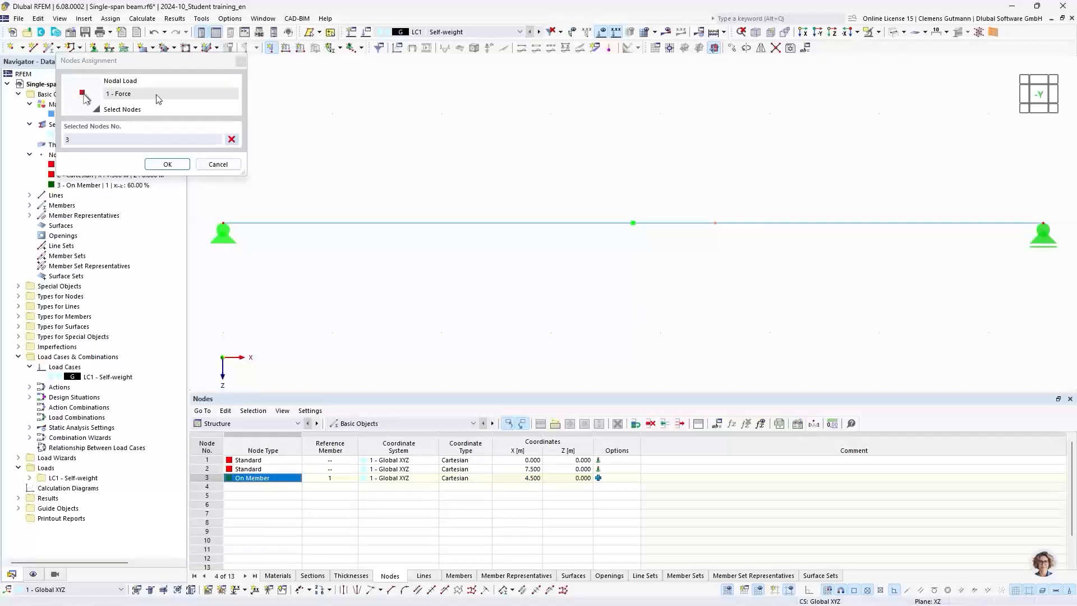
click(151, 164)
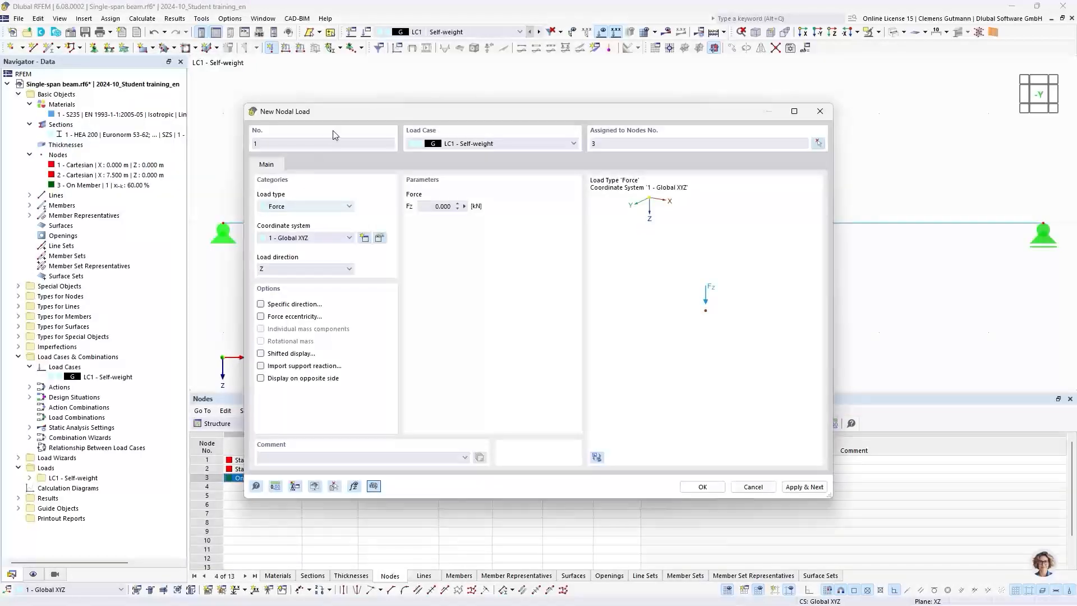
click(443, 207)
text(10)
key(Tab)
click(702, 486)
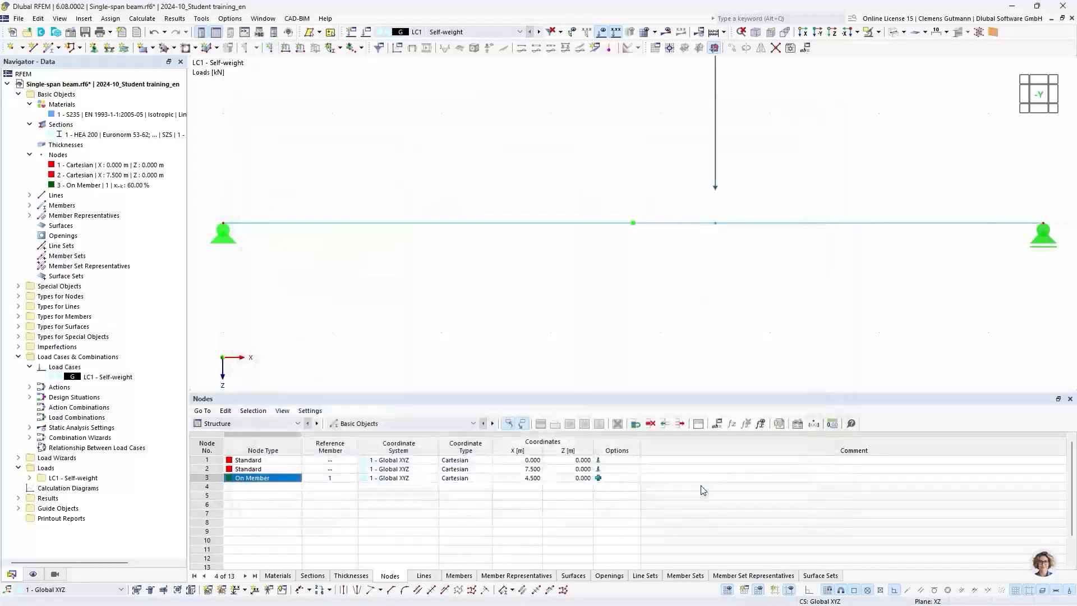
Step: Calculate the current loading LC1 and bring the whole deformed beam into view with its deformation results
click(1039, 96)
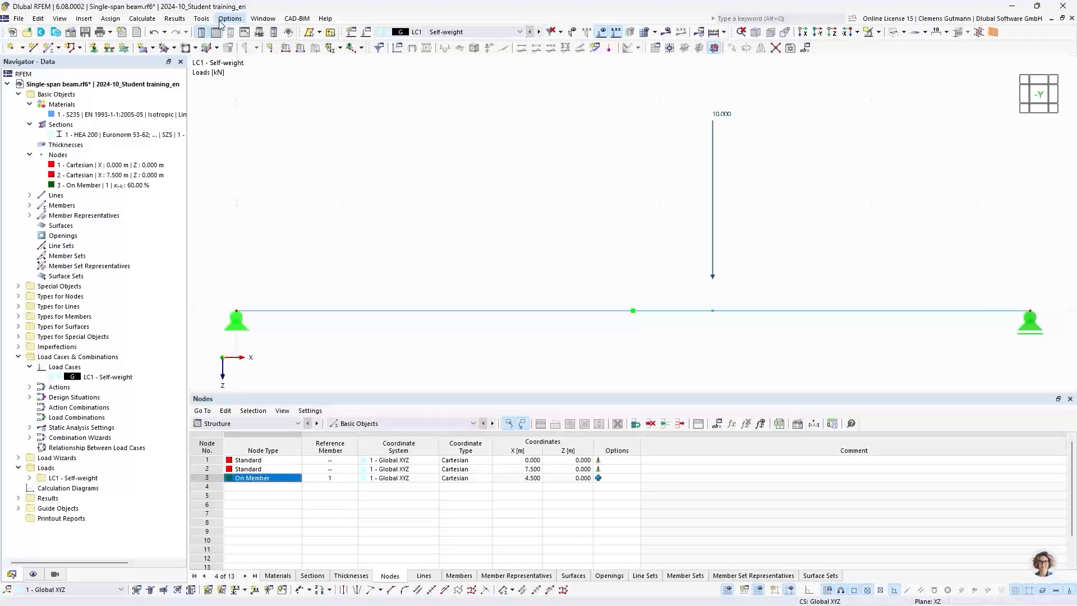
click(139, 19)
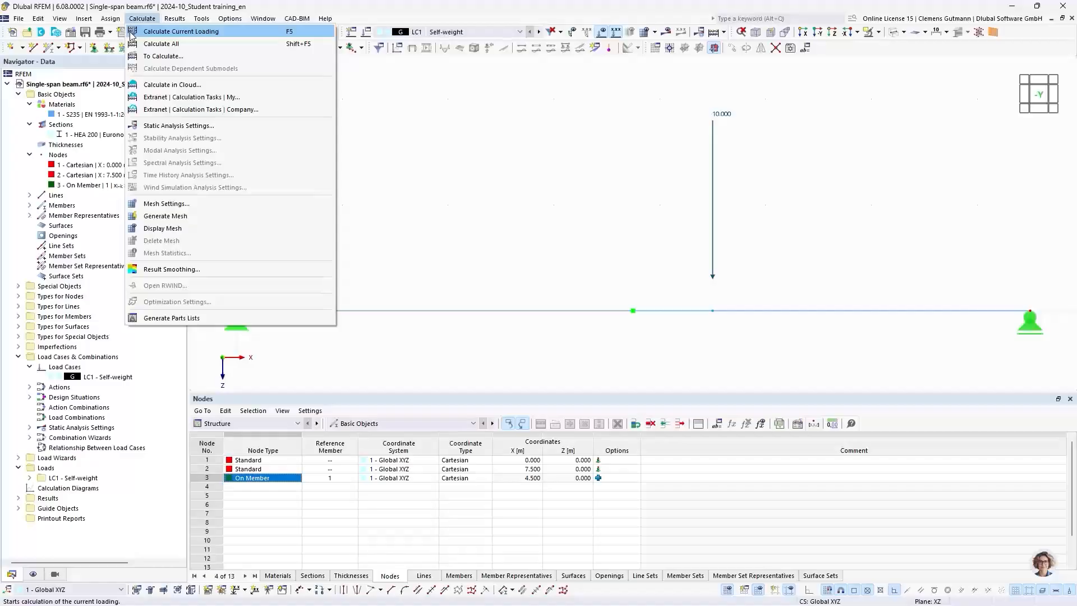
click(223, 35)
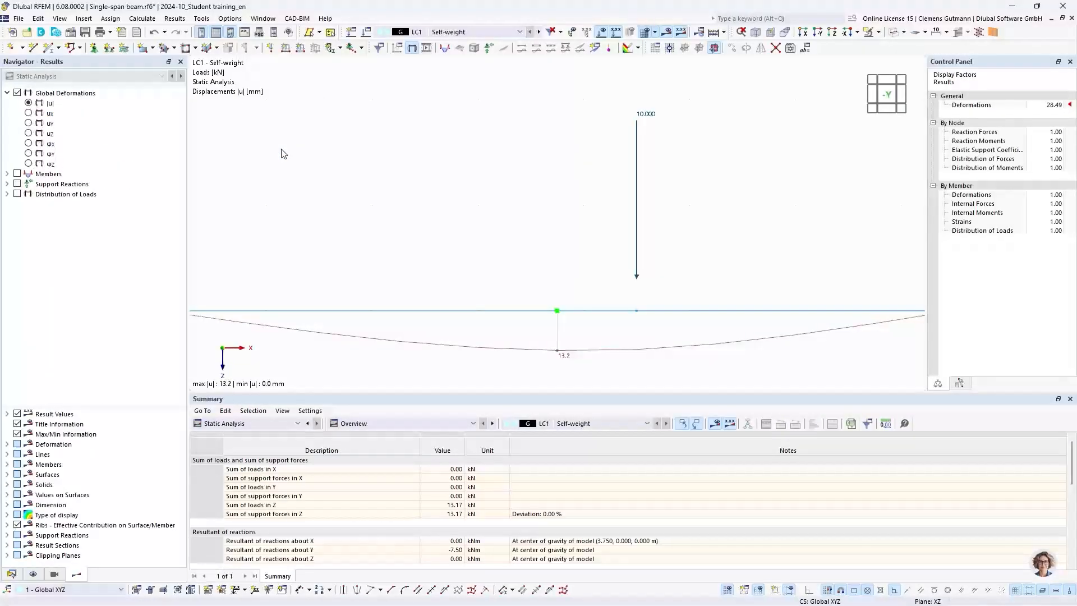
scroll(598, 263, down, 1)
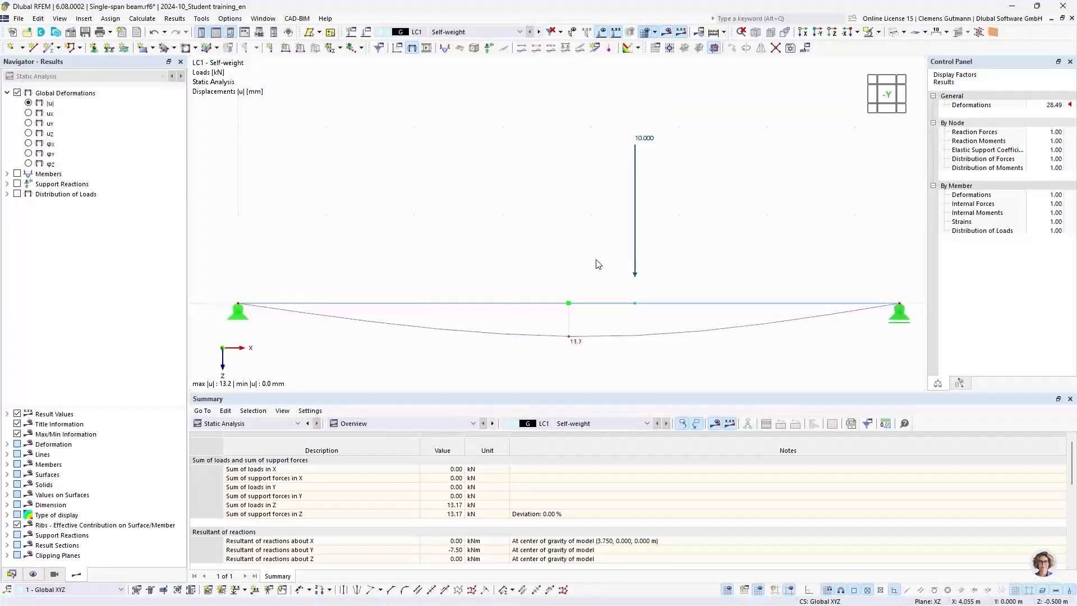
middle_drag(598, 264, 593, 249)
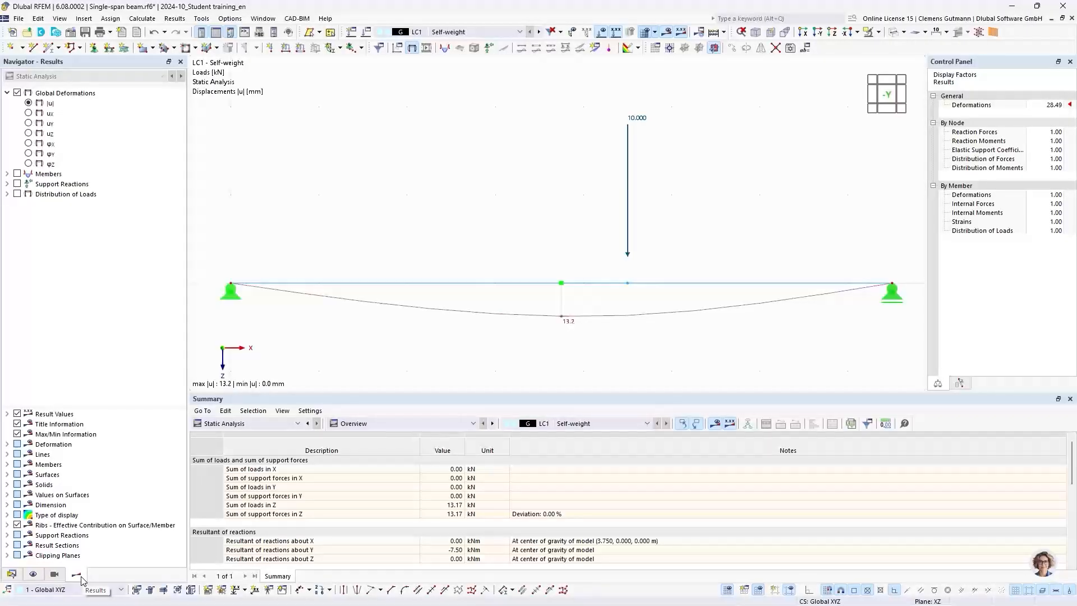
click(12, 574)
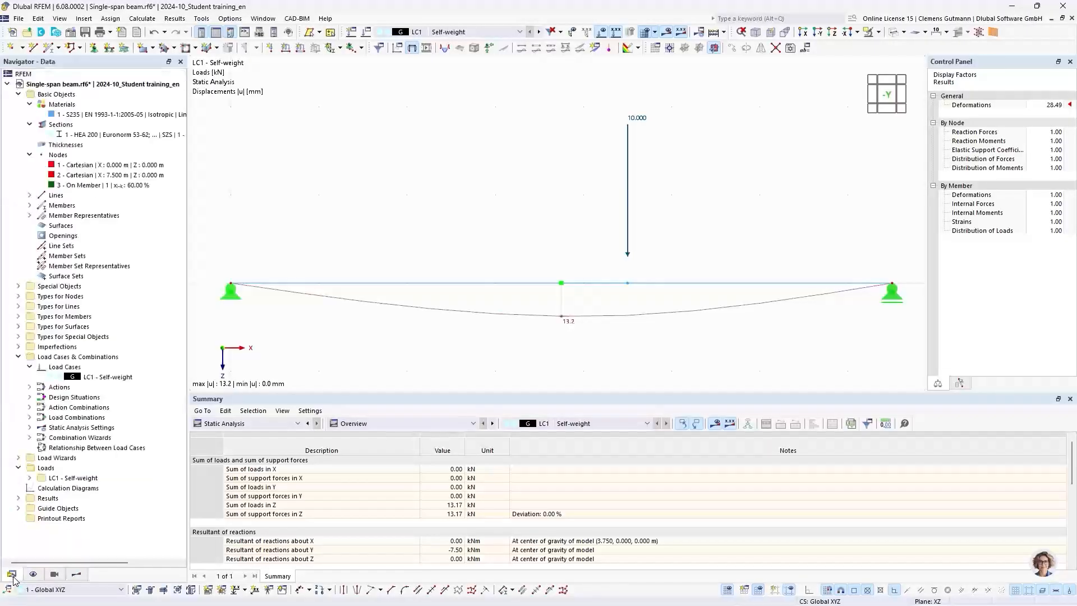
click(77, 575)
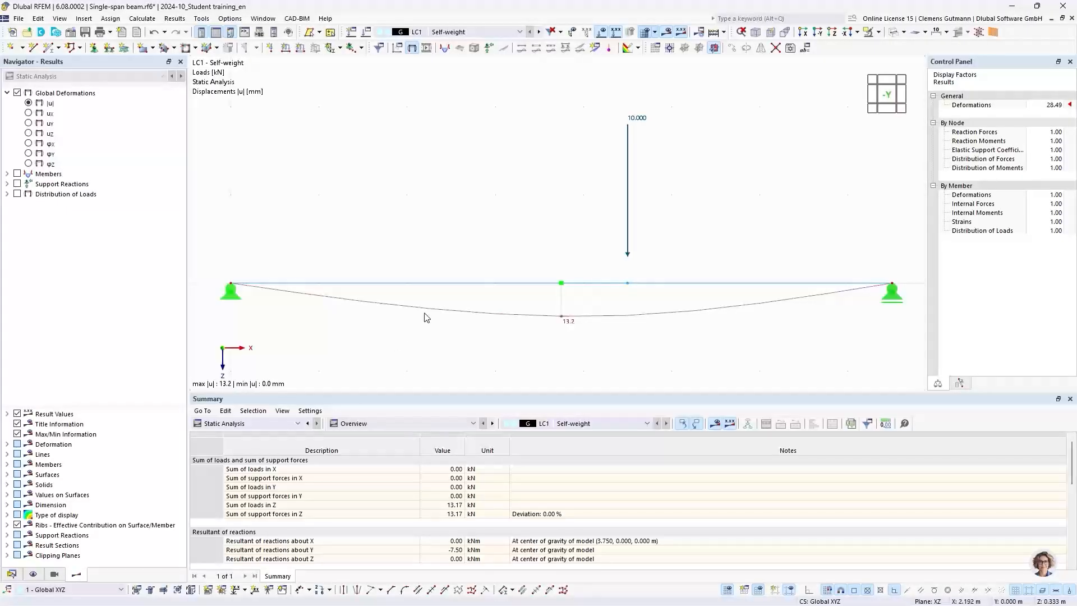
middle_drag(405, 337, 405, 320)
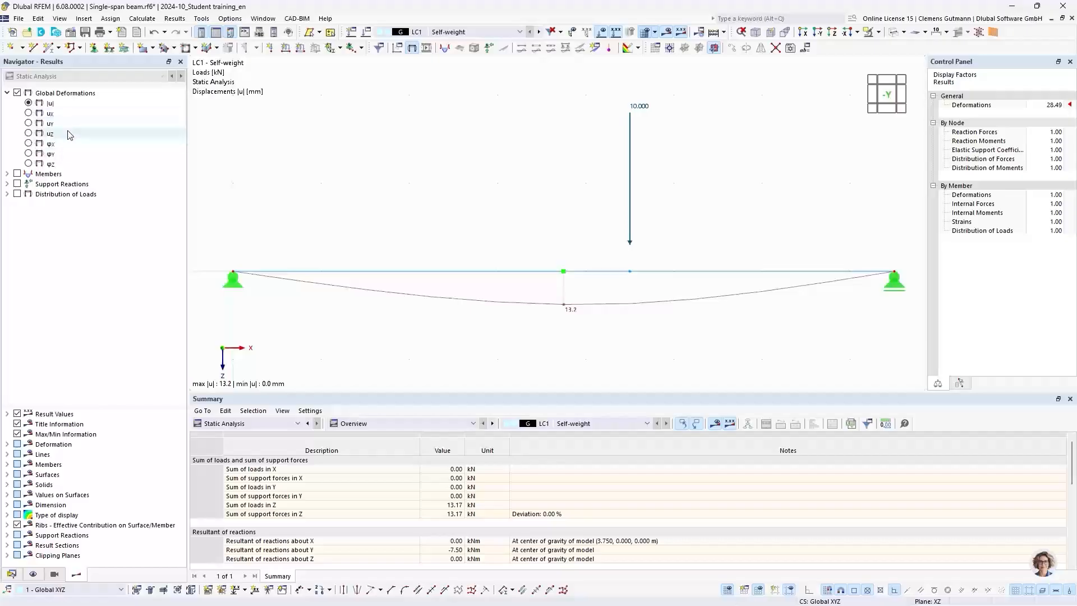
Step: List the members' internal force results and display the support reactions on the model
click(7, 174)
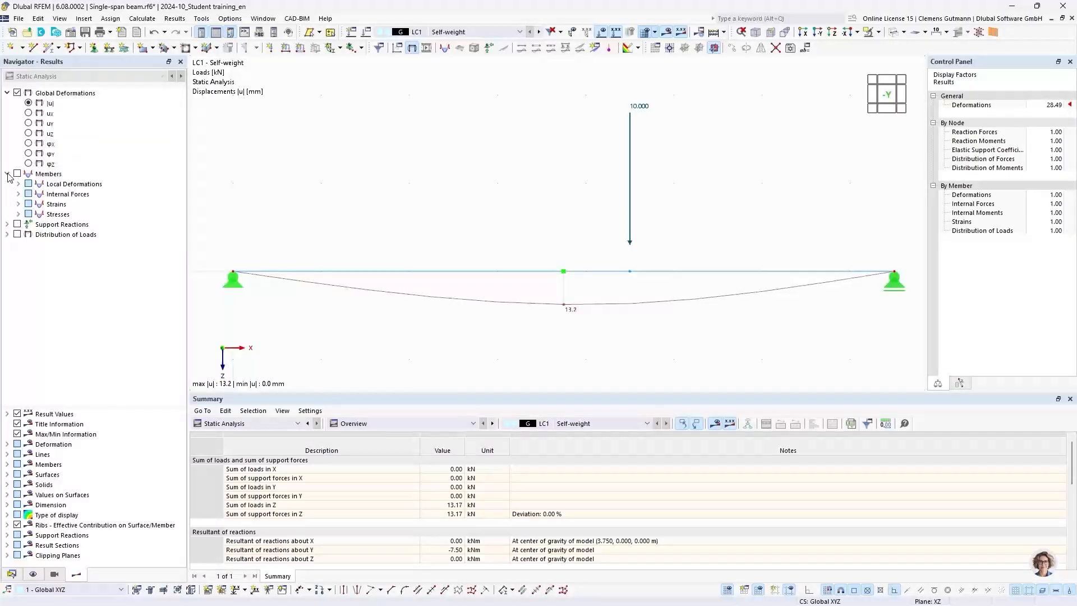
click(18, 194)
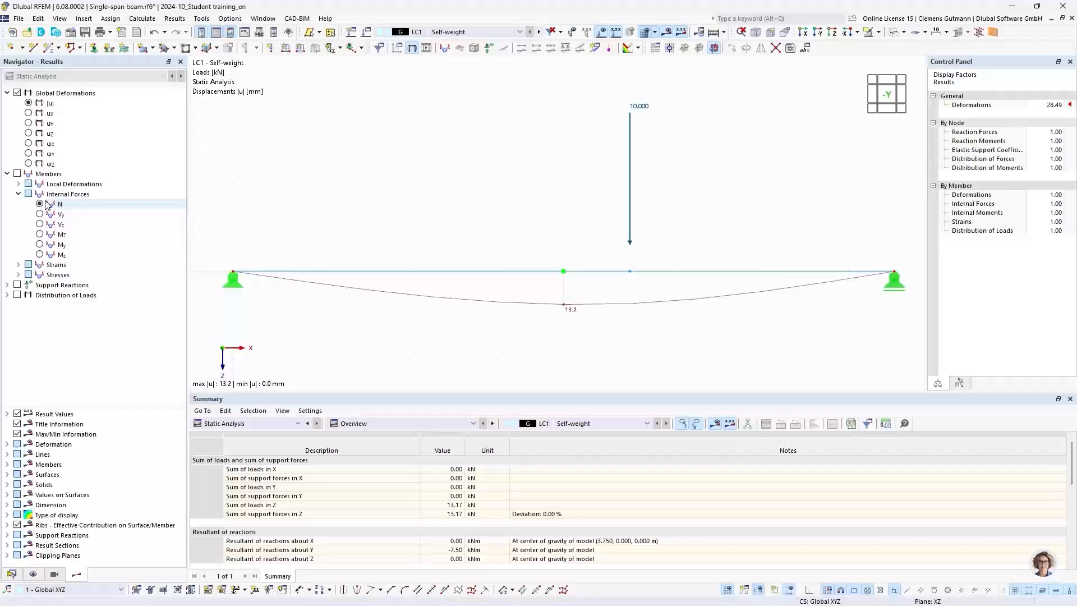
click(18, 285)
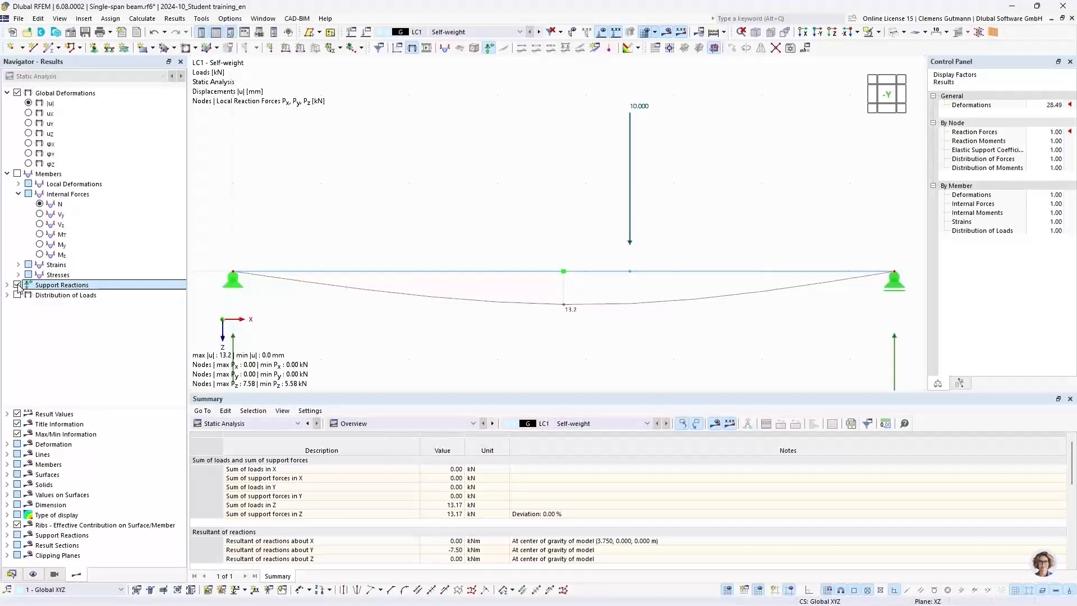
scroll(403, 186, down, 3)
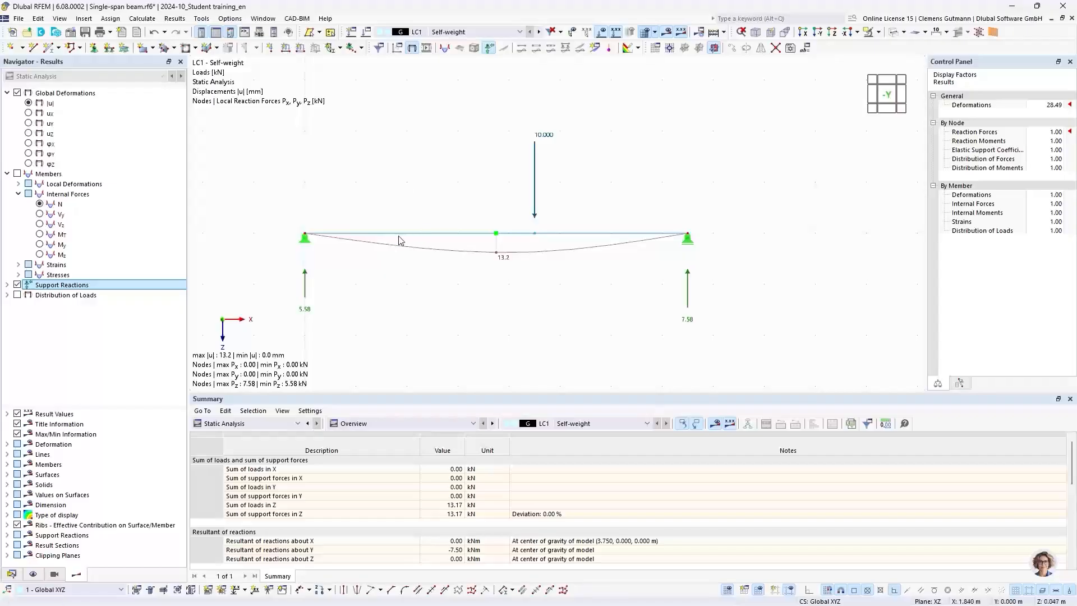
scroll(398, 273, up, 2)
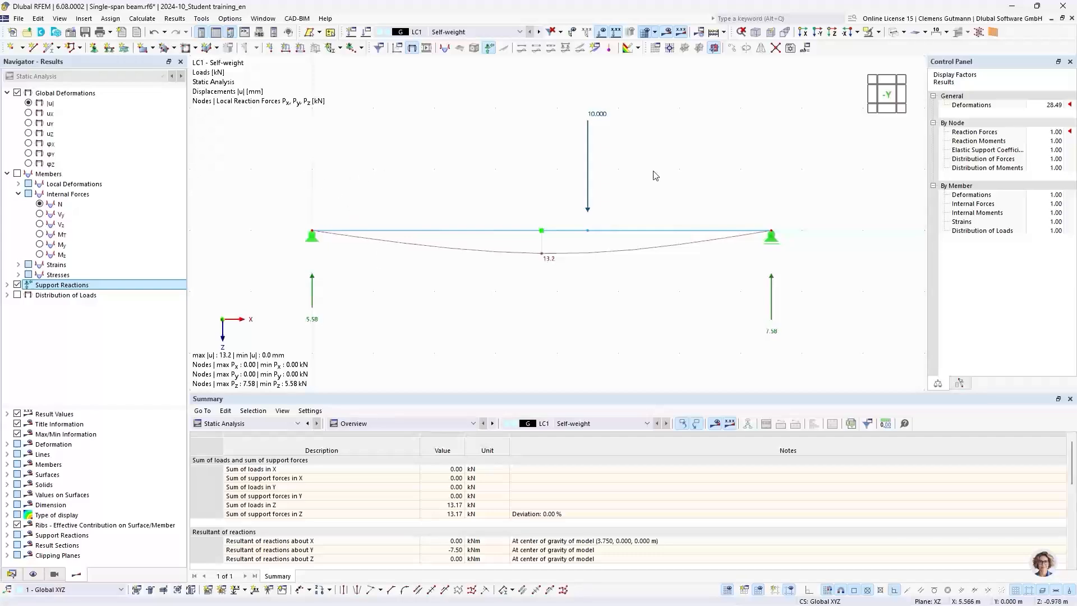
Step: Enlarge the results summary to compare the sums of loads and support forces in Z, and shrink it again
drag(648, 171, 565, 91)
key(Escape)
drag(387, 398, 390, 348)
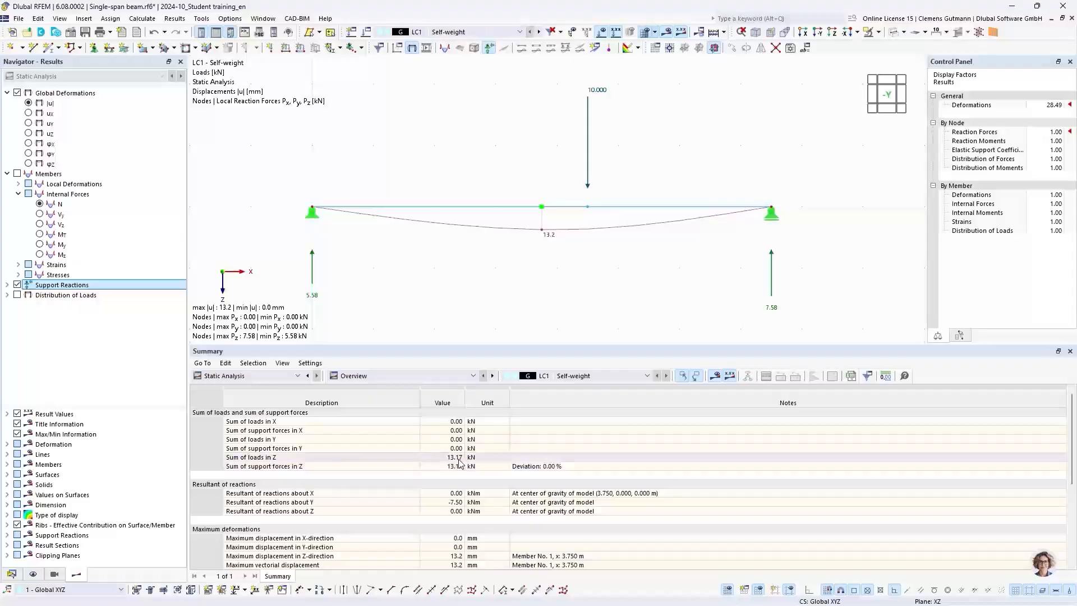
drag(452, 348, 458, 424)
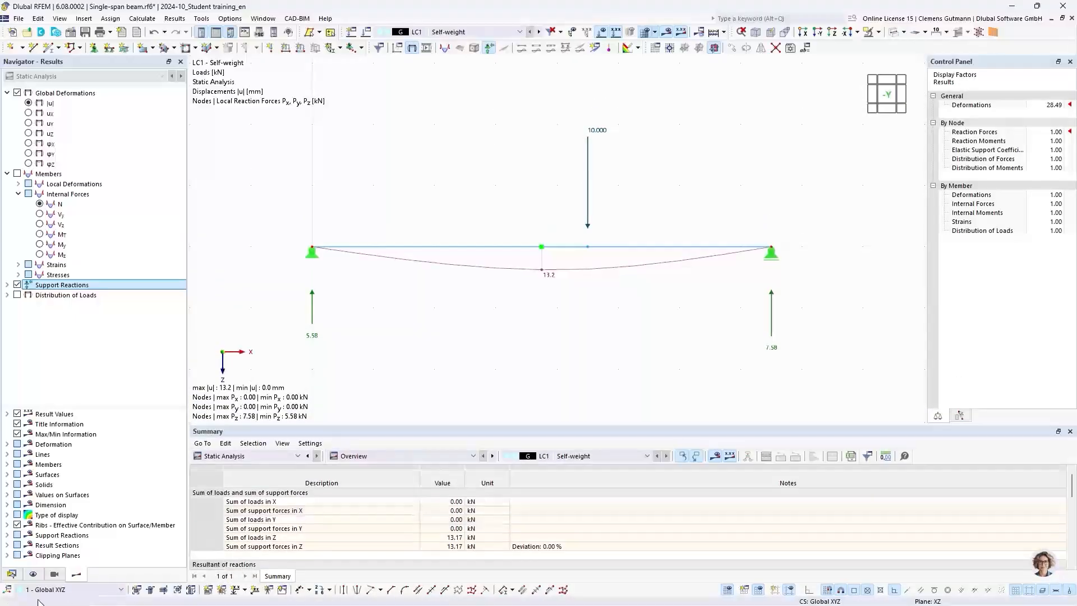
Step: Review the self-weight settings of load case LC1 and close them without changes
click(11, 574)
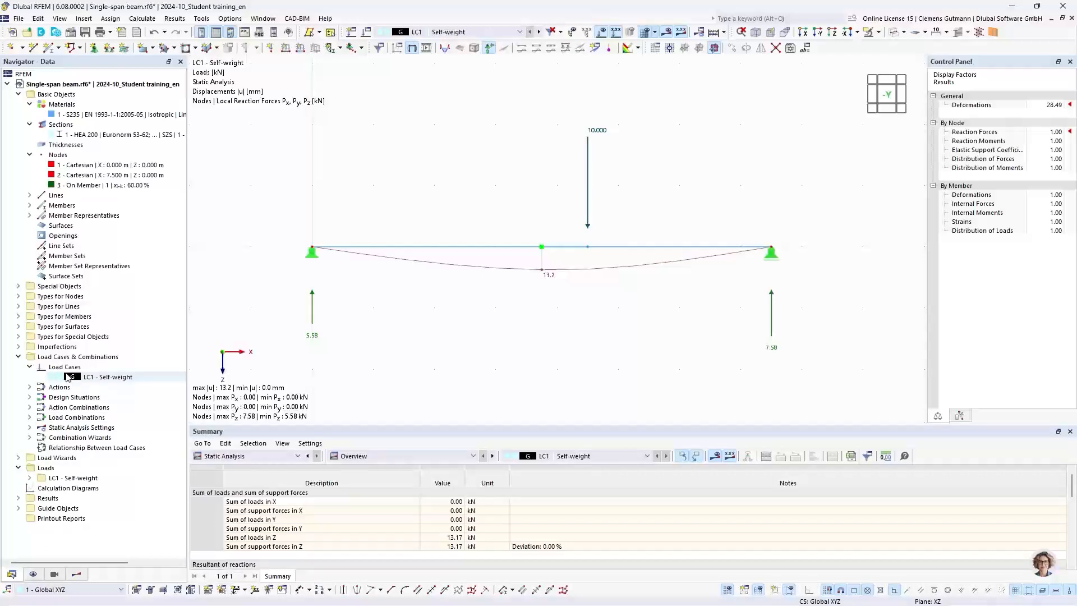
right_click(66, 377)
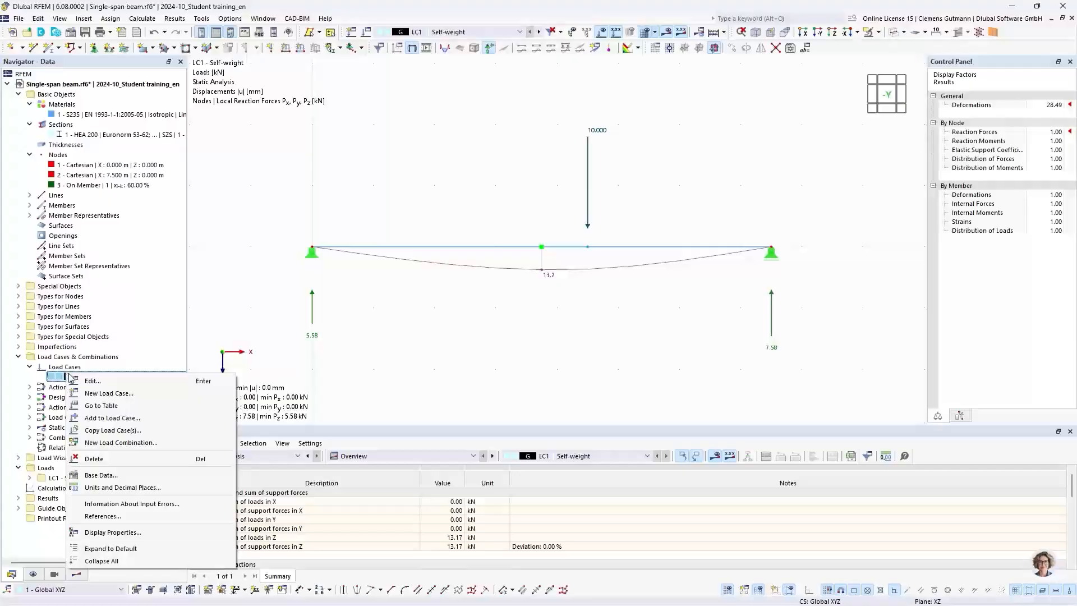
click(72, 383)
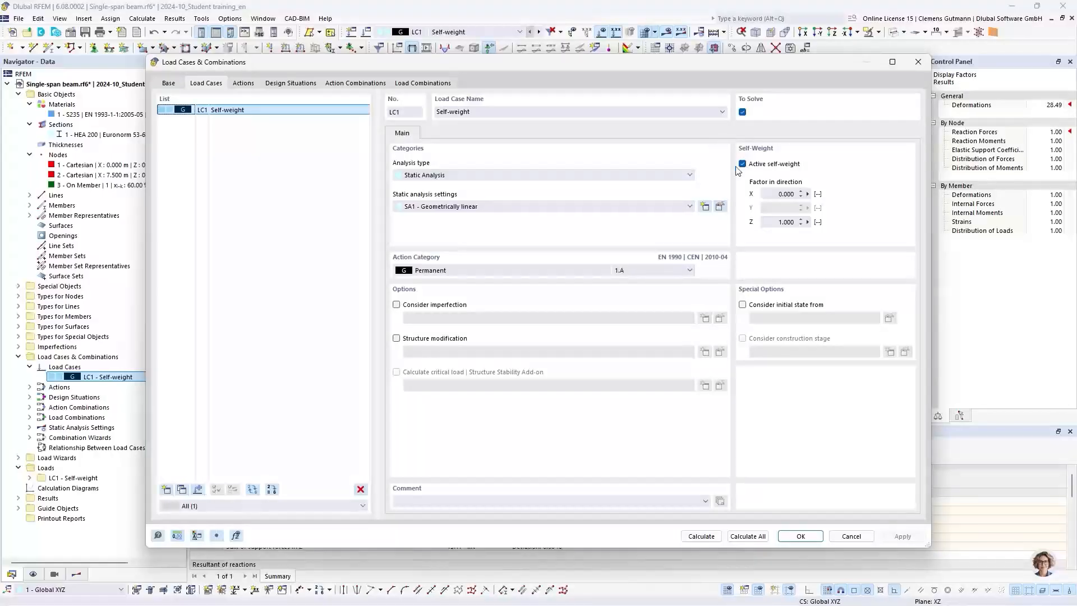
click(851, 537)
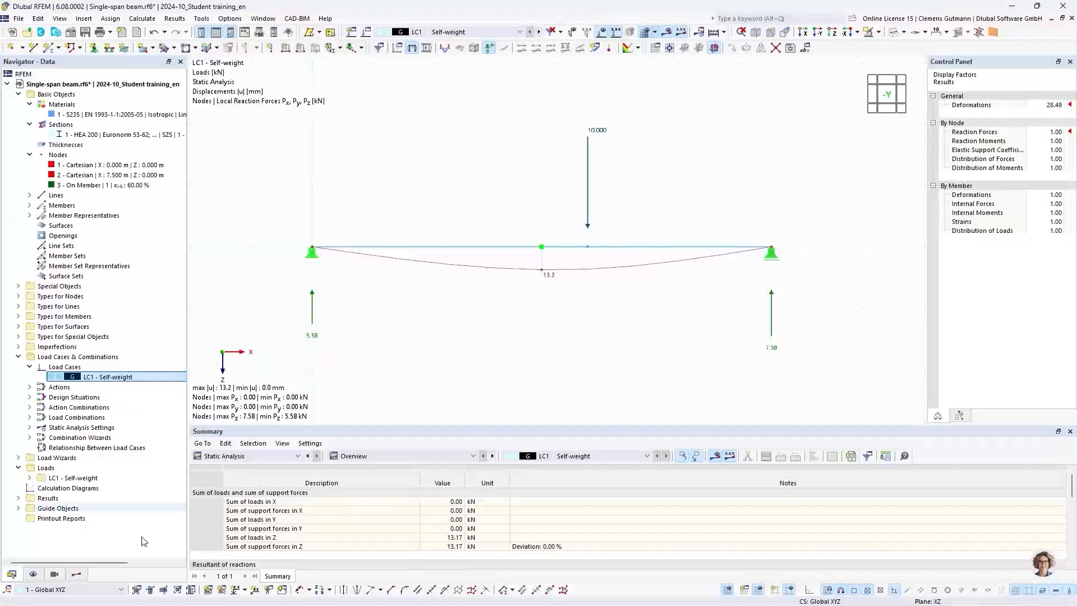
Step: Turn on the display of the self-weight load on the beam
click(33, 574)
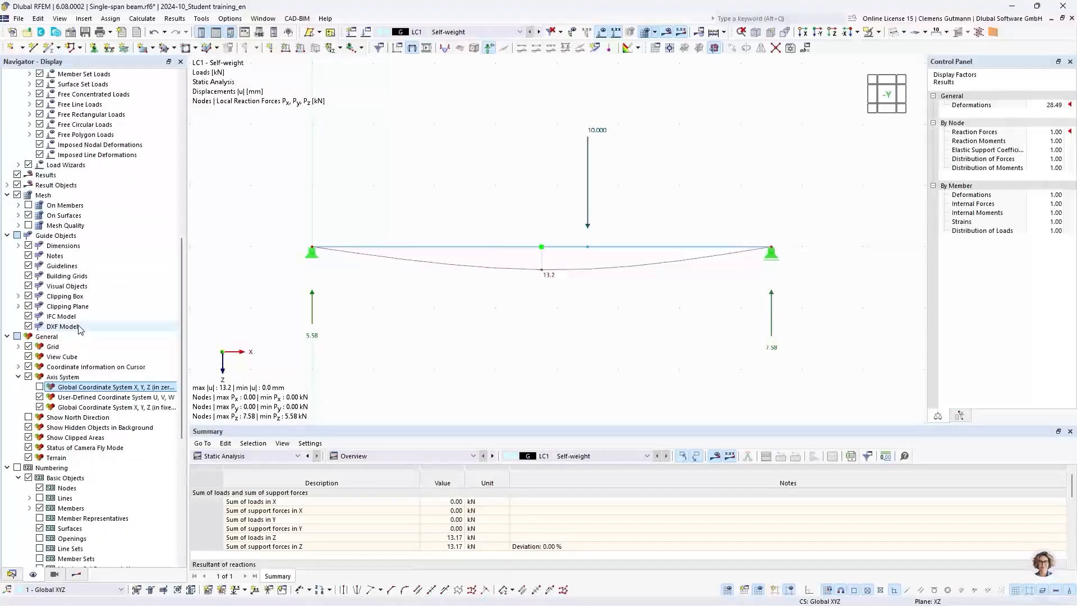
scroll(80, 329, up, 7)
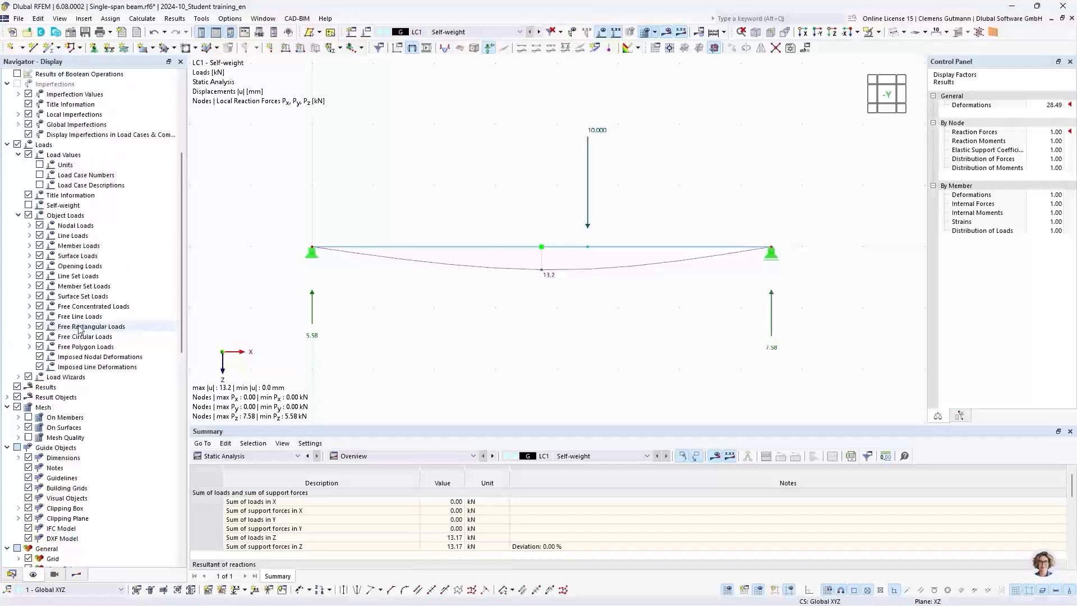
scroll(80, 330, up, 3)
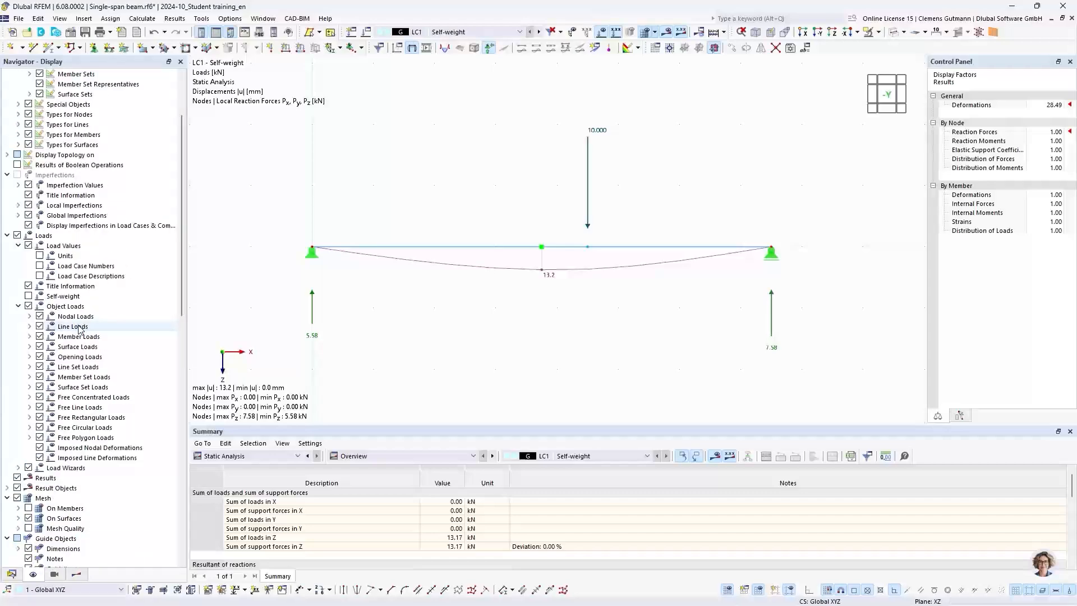
click(28, 296)
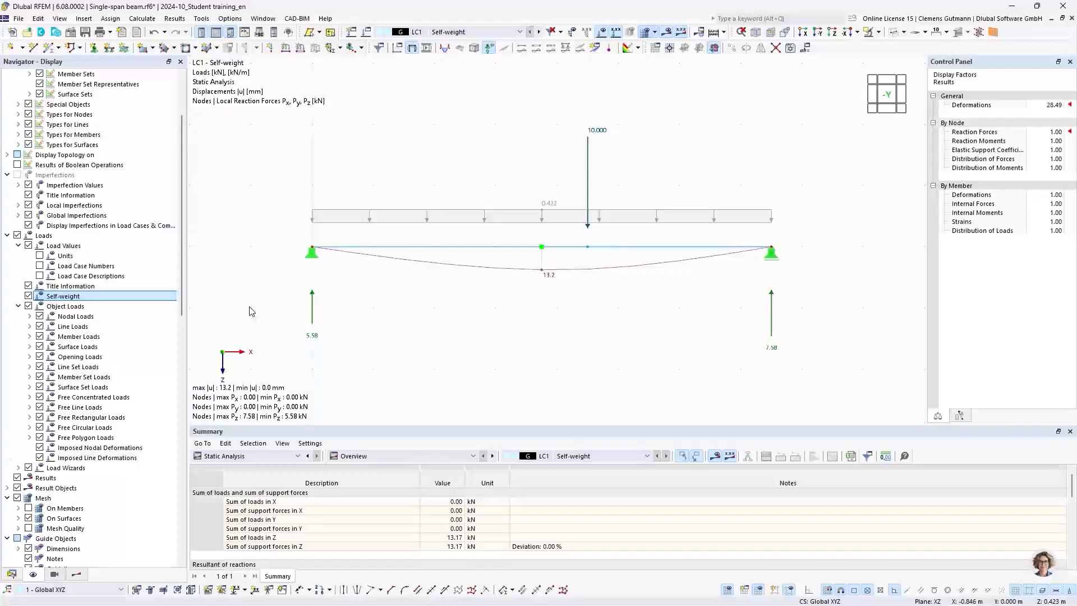
Step: Deactivate the self-weight in load case LC1 and recalculate the load case
click(11, 574)
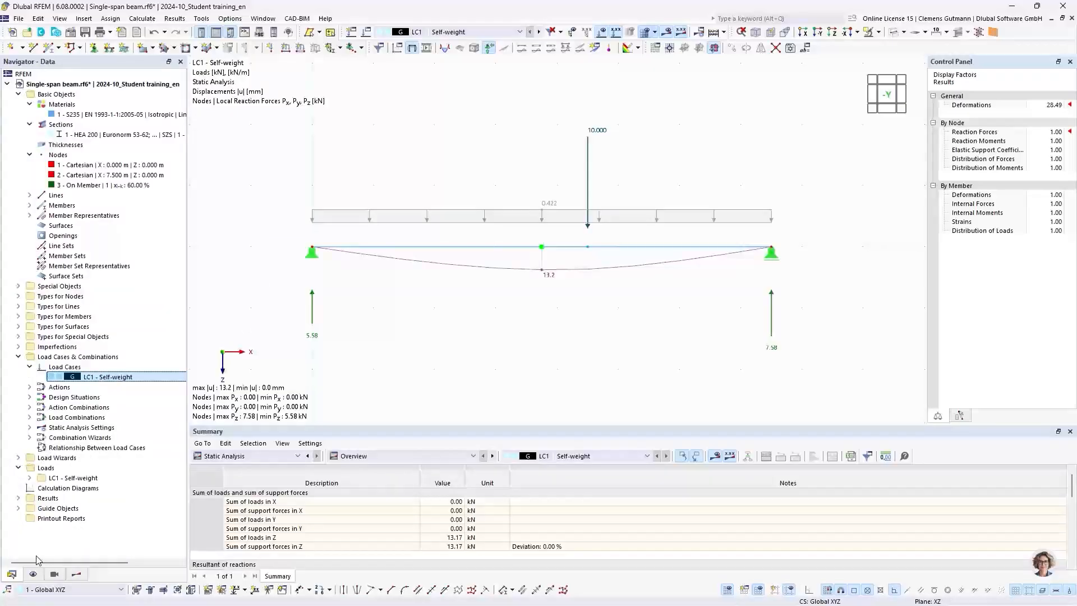
double_click(108, 377)
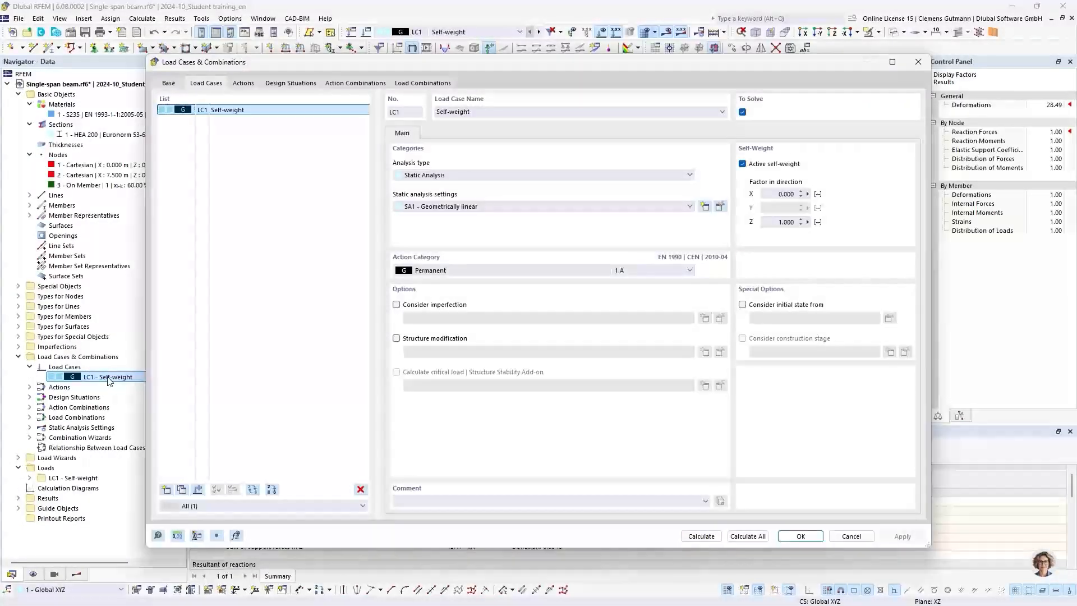
click(747, 165)
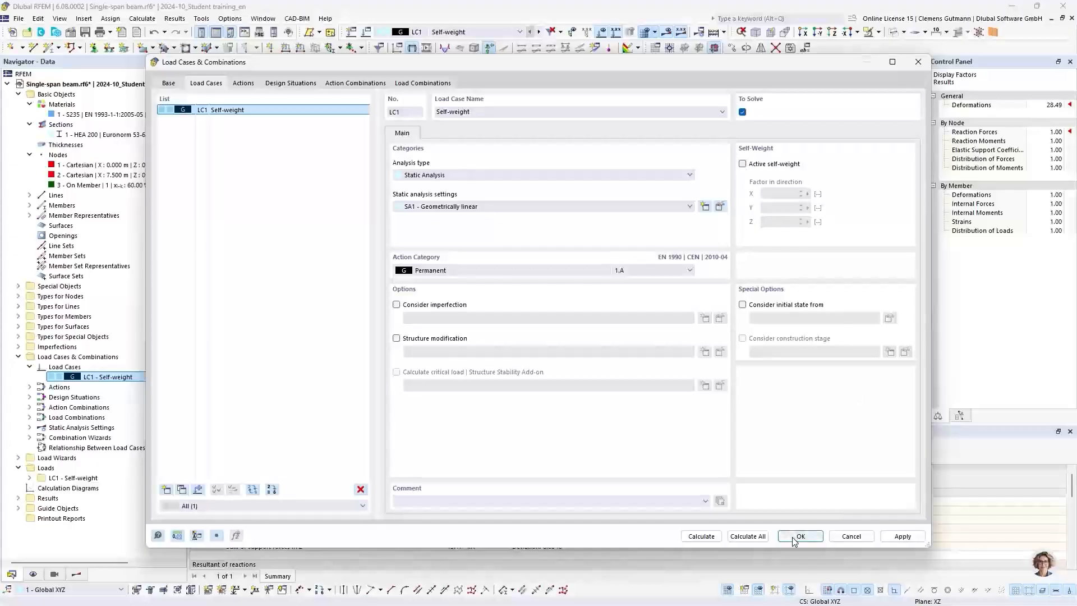
click(701, 537)
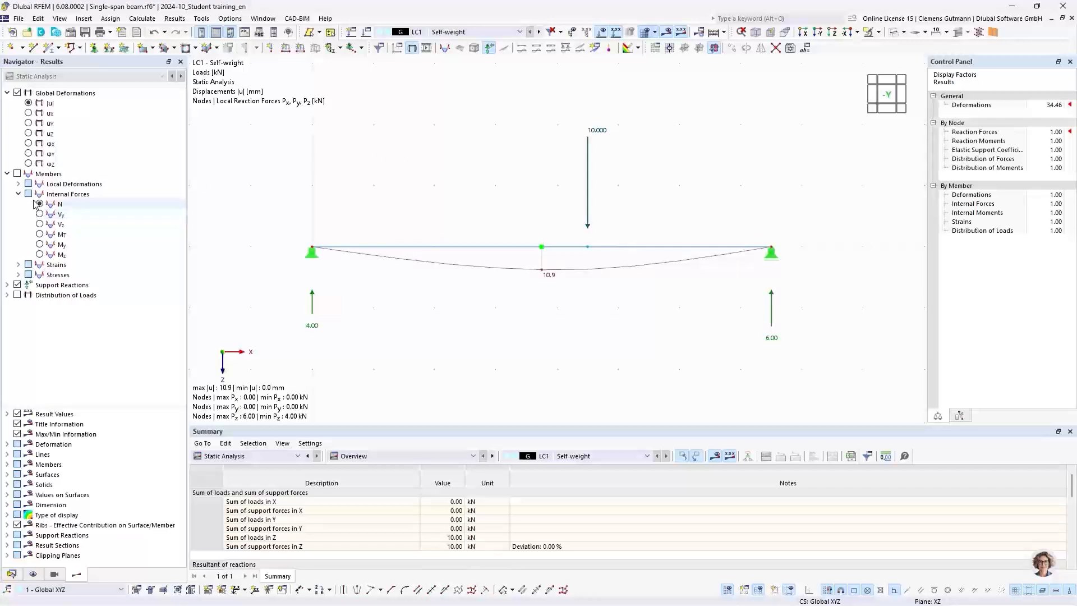
Step: Examine the beam's moment My and shear force Vz diagrams, and switch to the PowerPoint presentation
click(44, 245)
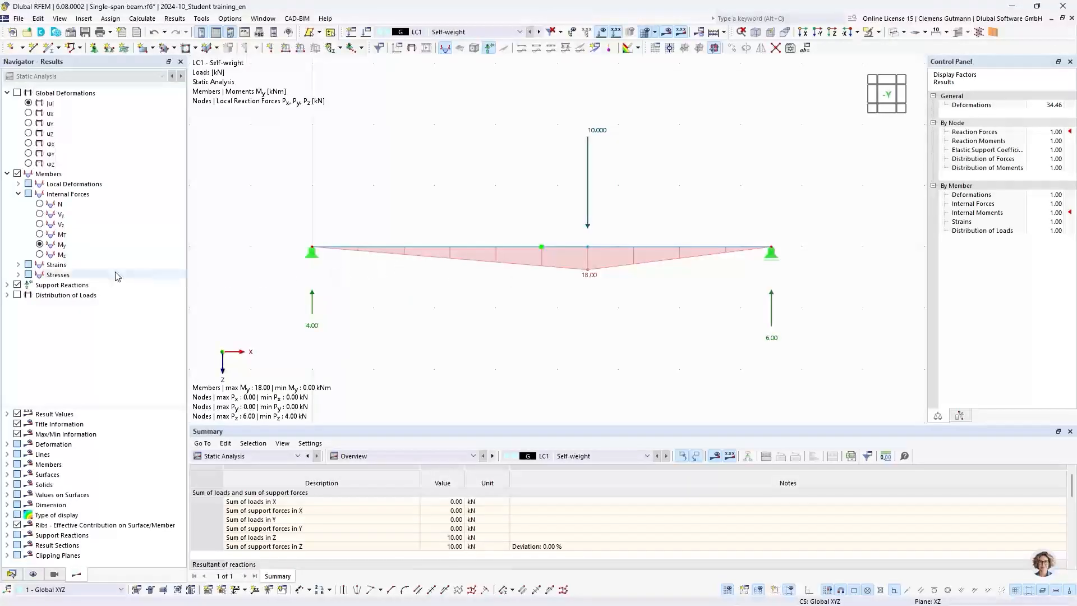
click(40, 224)
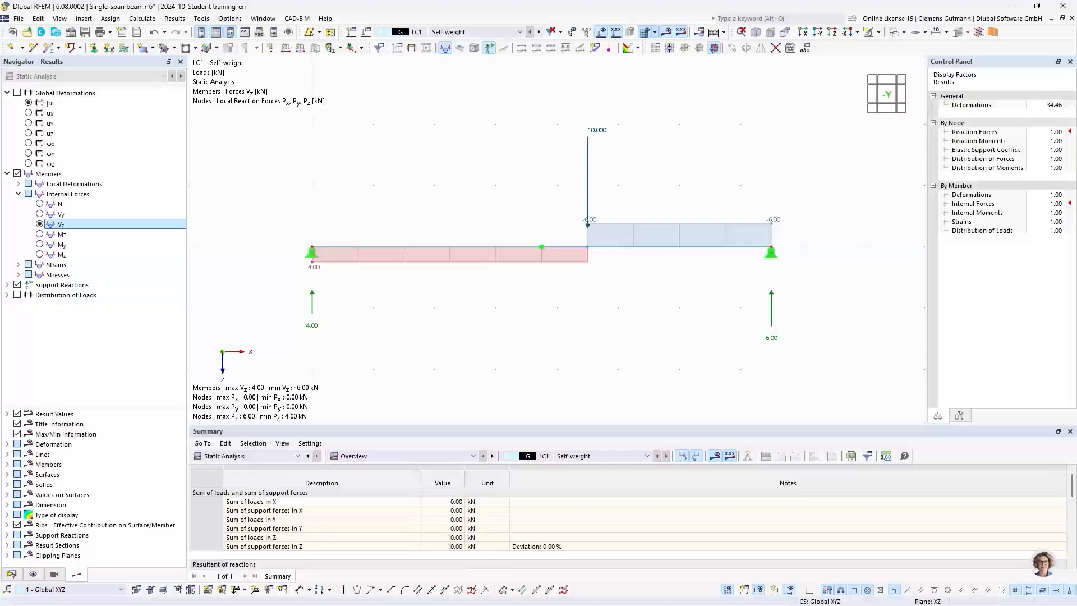
key(alt+Tab)
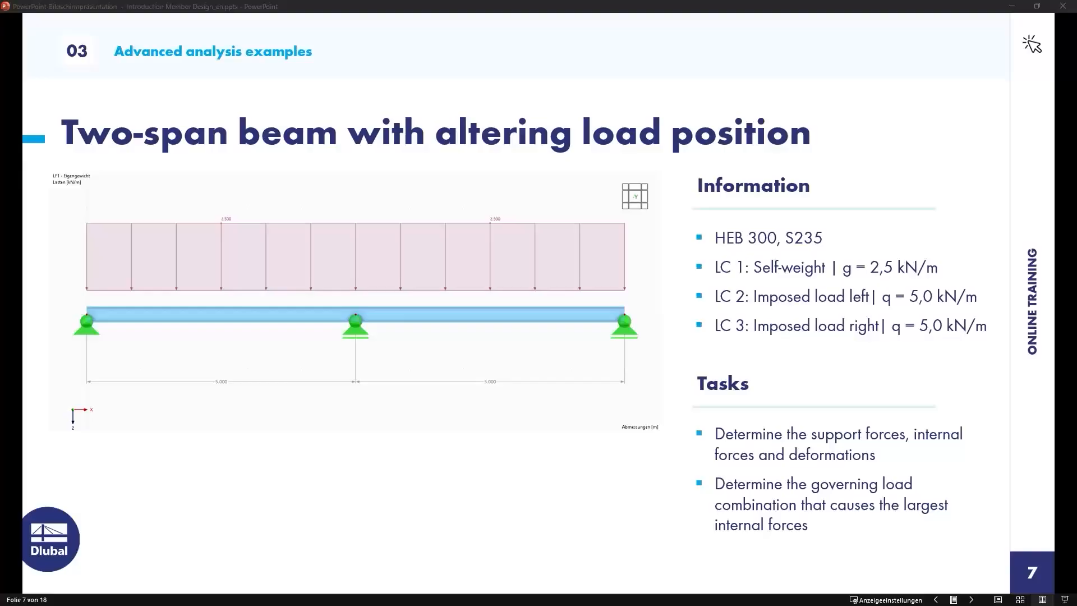
Step: Switch to RFEM and create a blank model named "Two-span beam" of type 2D | XZ | Plane Stress
key(alt+Tab)
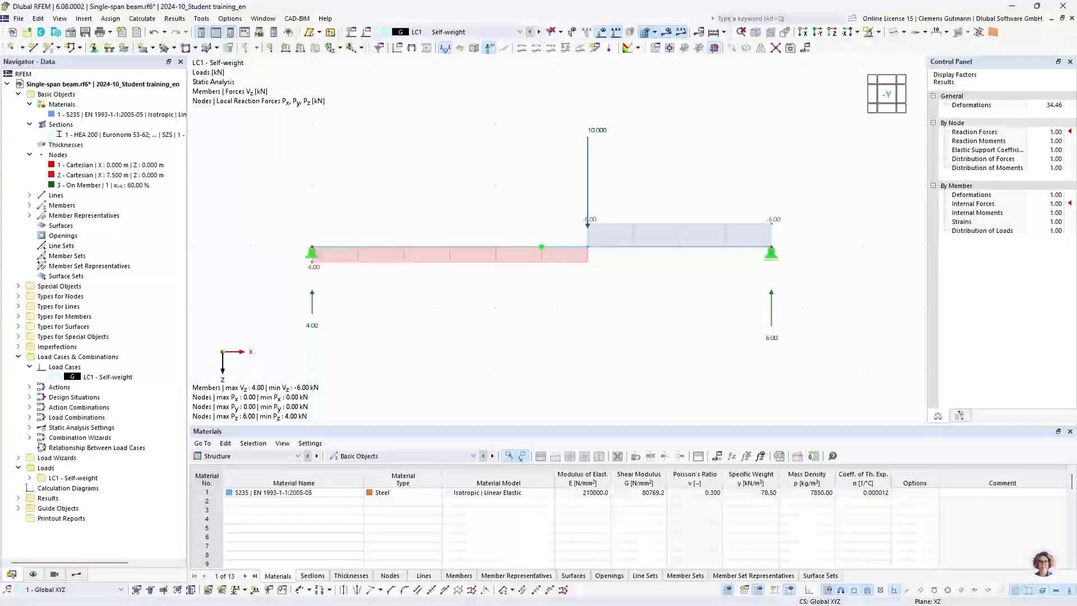
click(14, 35)
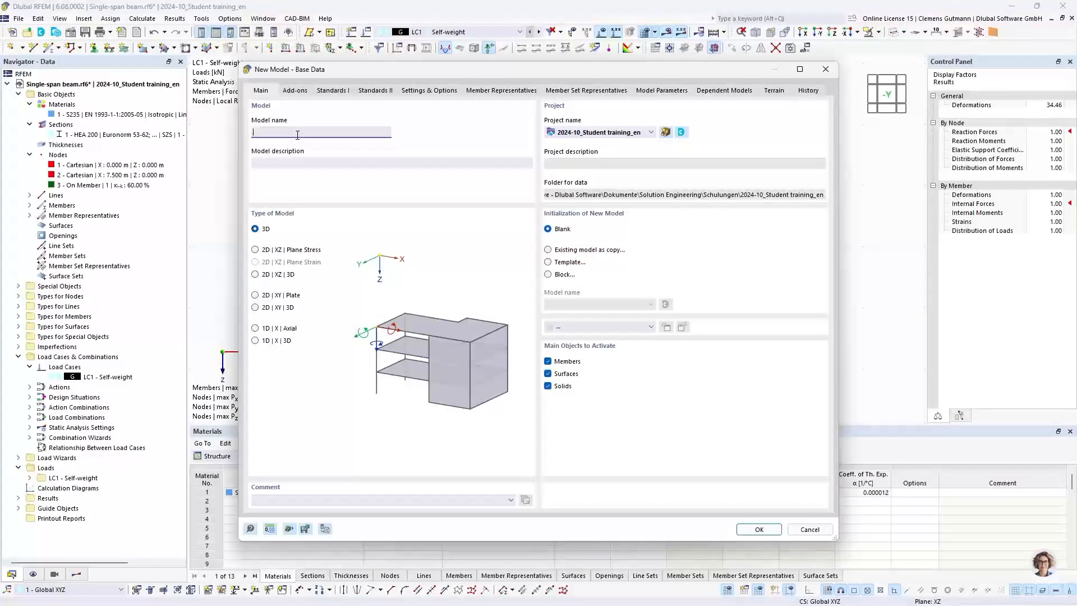
text(Two-span beam)
key(Tab)
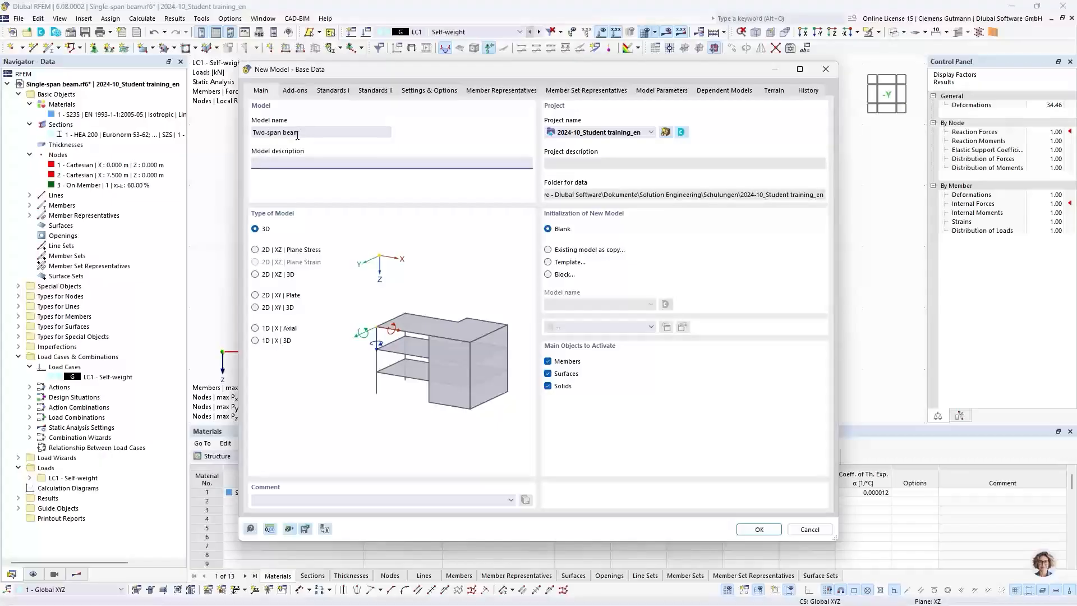
click(255, 249)
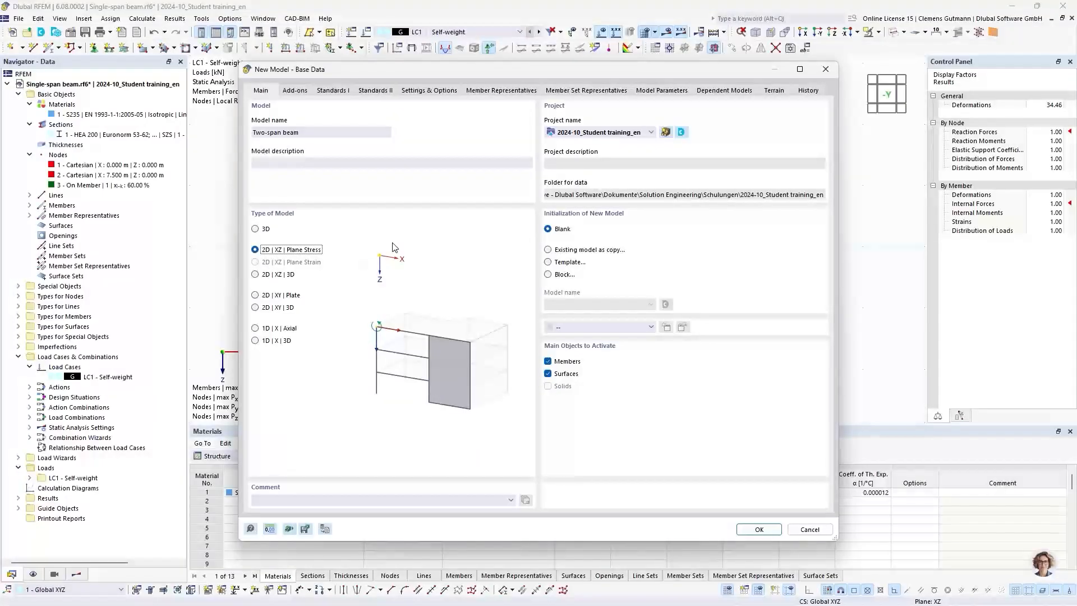
click(757, 530)
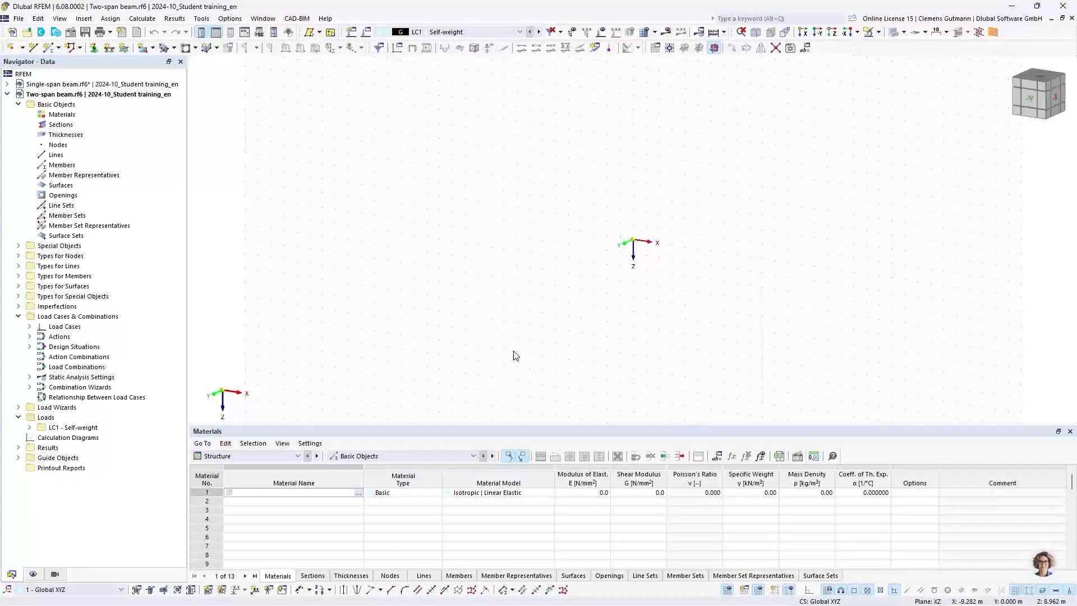
Step: Create the steel material S235 | EN 1993-1-1:2005-05 from the library suggestions for the new model
click(1030, 100)
middle_drag(640, 261, 480, 260)
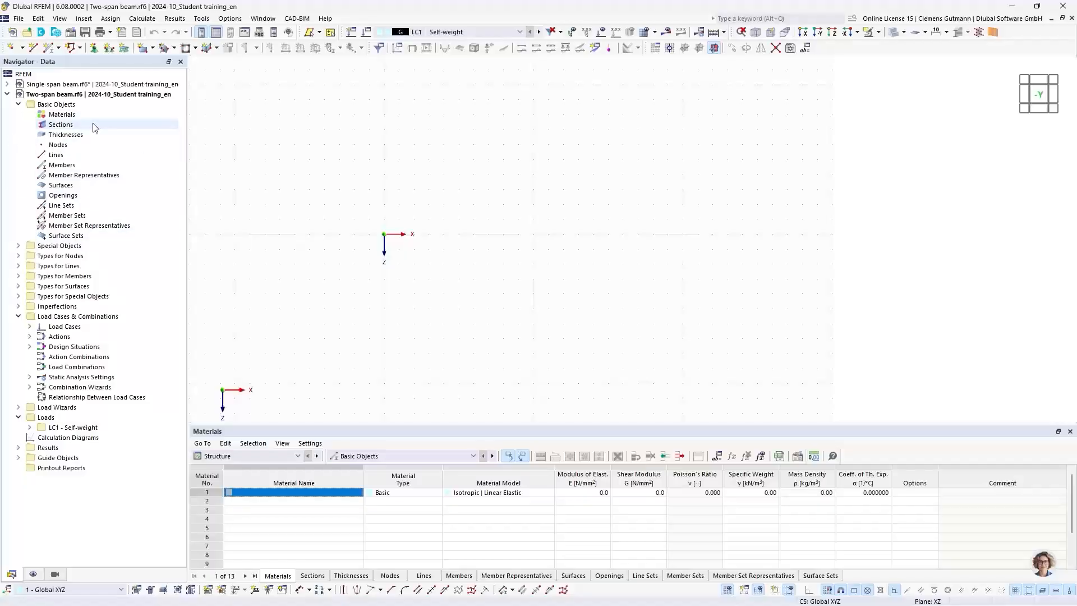
right_click(81, 114)
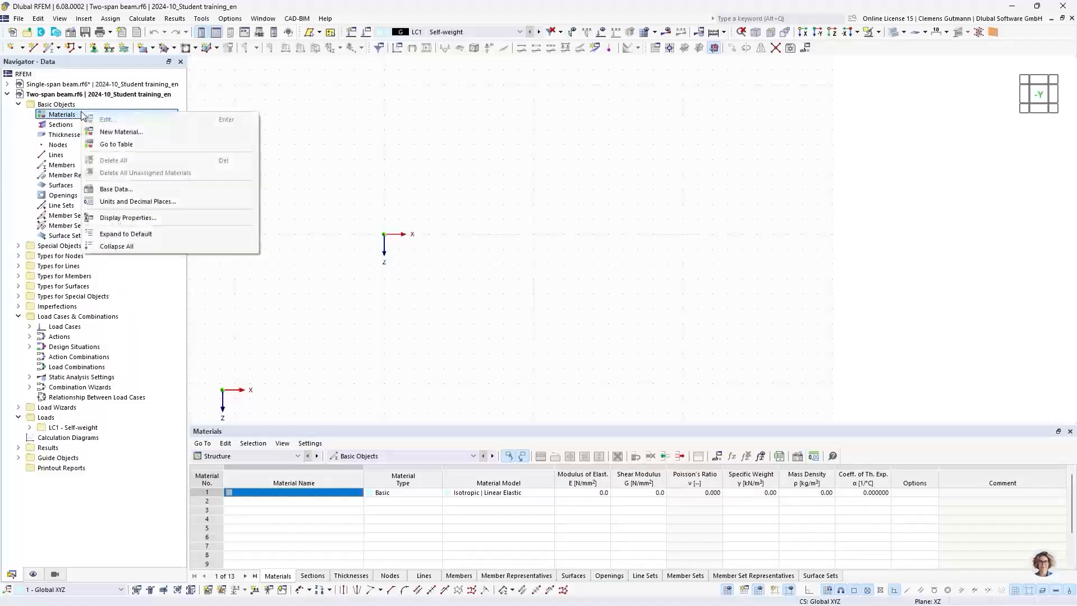
click(98, 133)
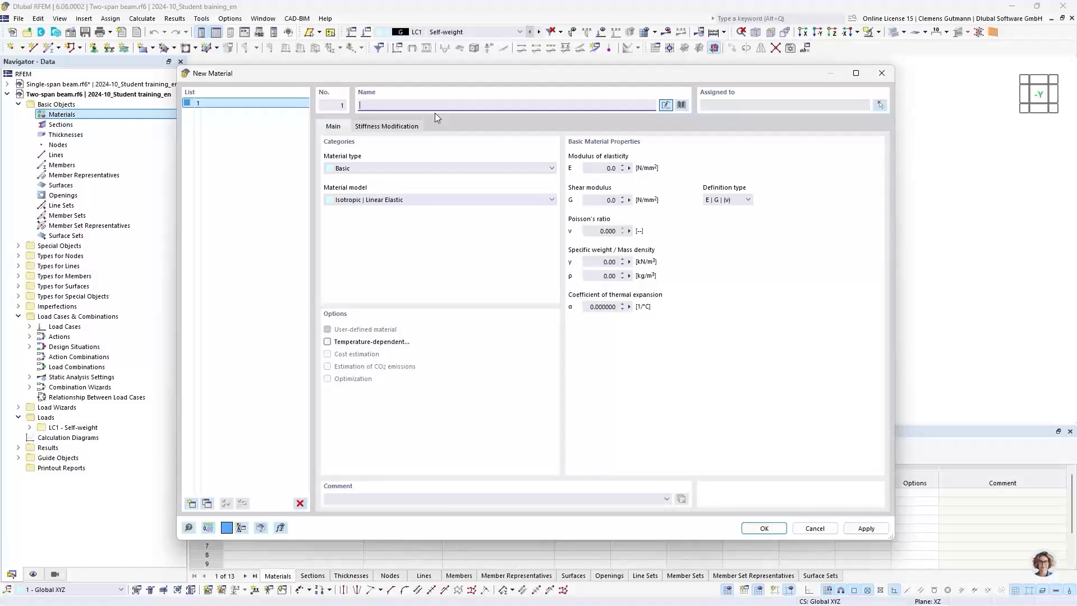
text(S235)
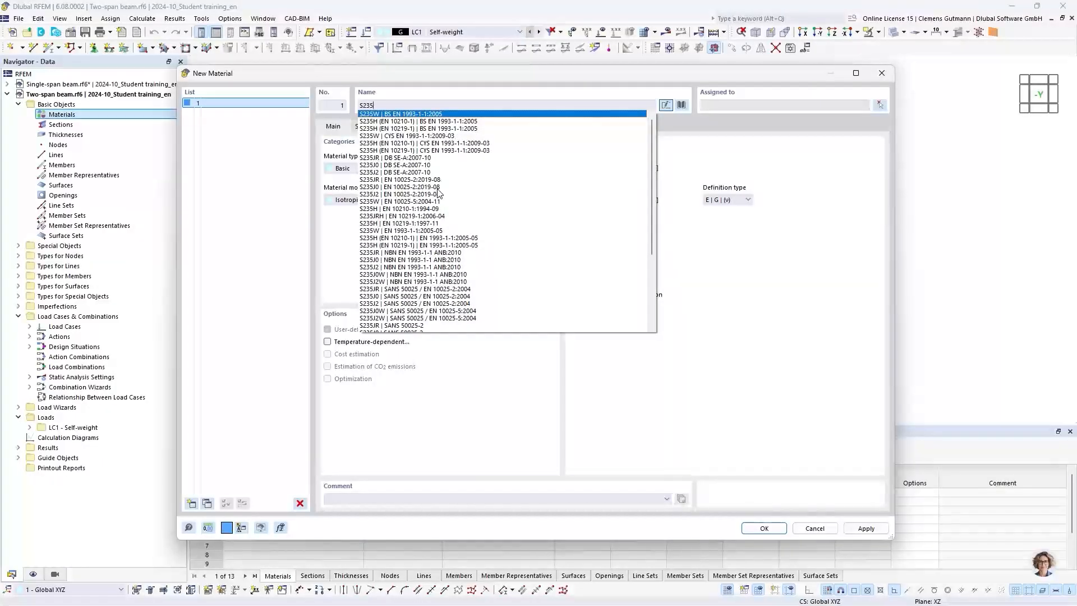
scroll(439, 206, down, 5)
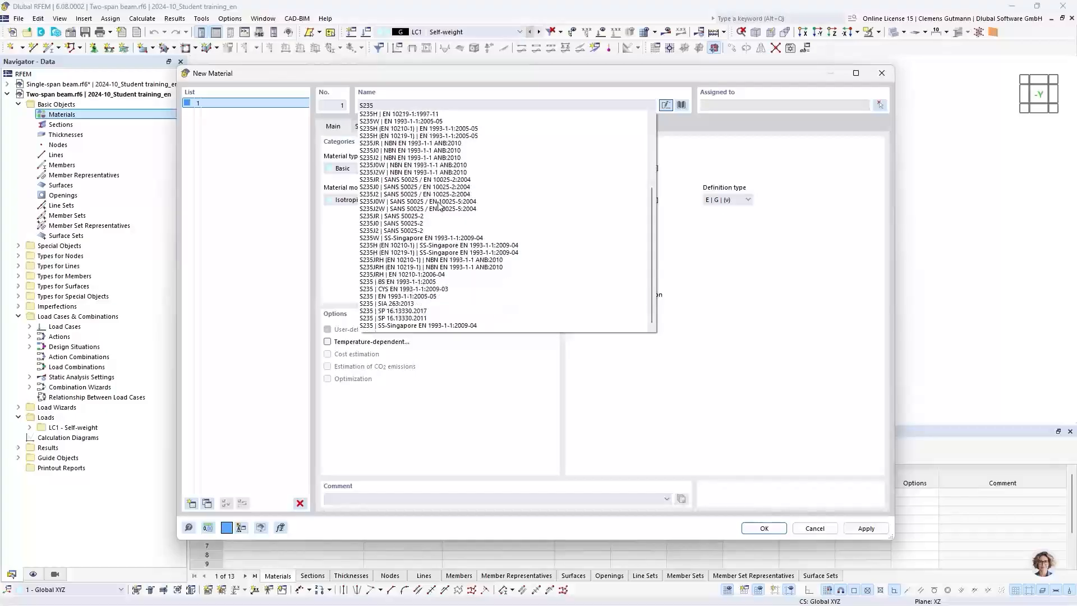
scroll(439, 189, up, 4)
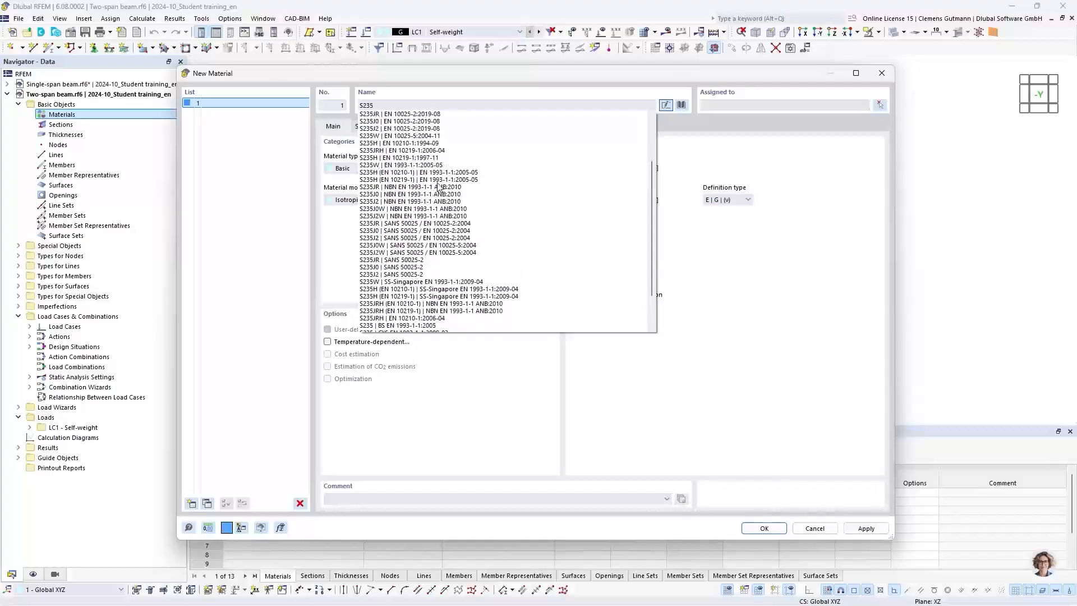
scroll(439, 187, down, 4)
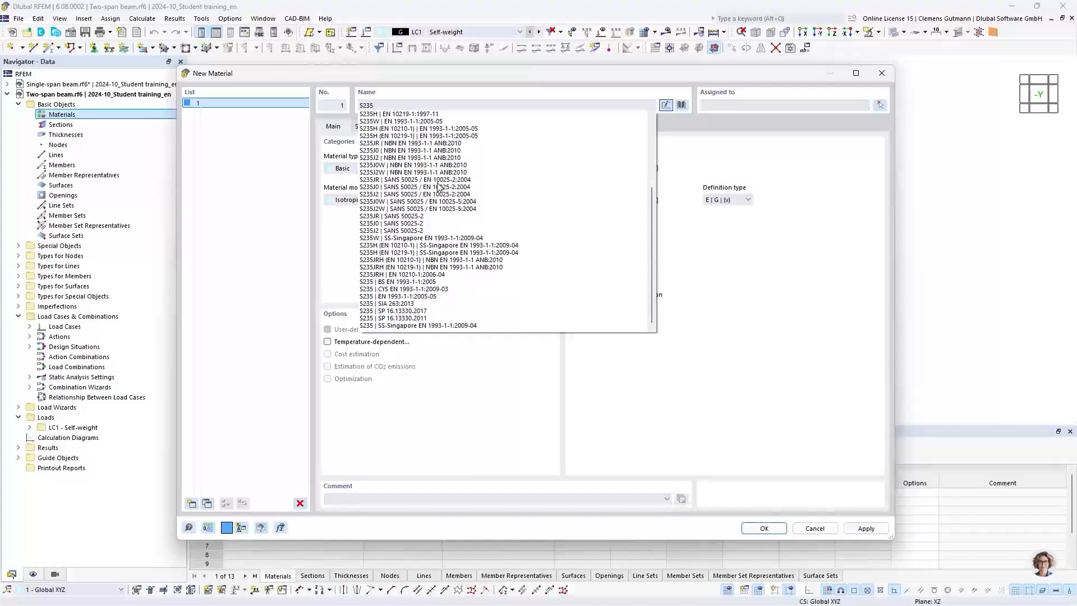
click(404, 296)
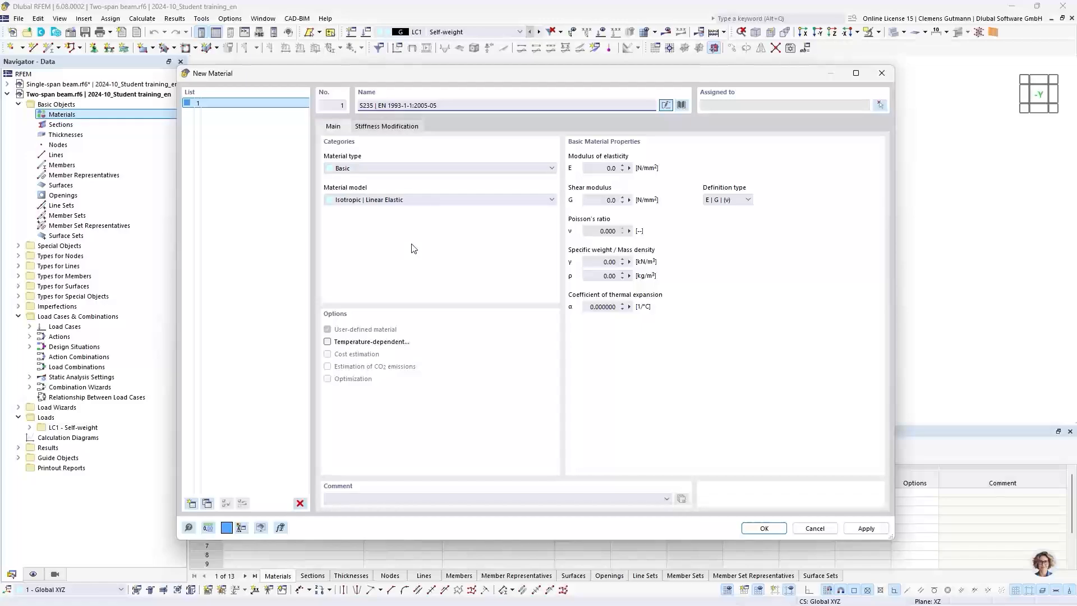
key(Tab)
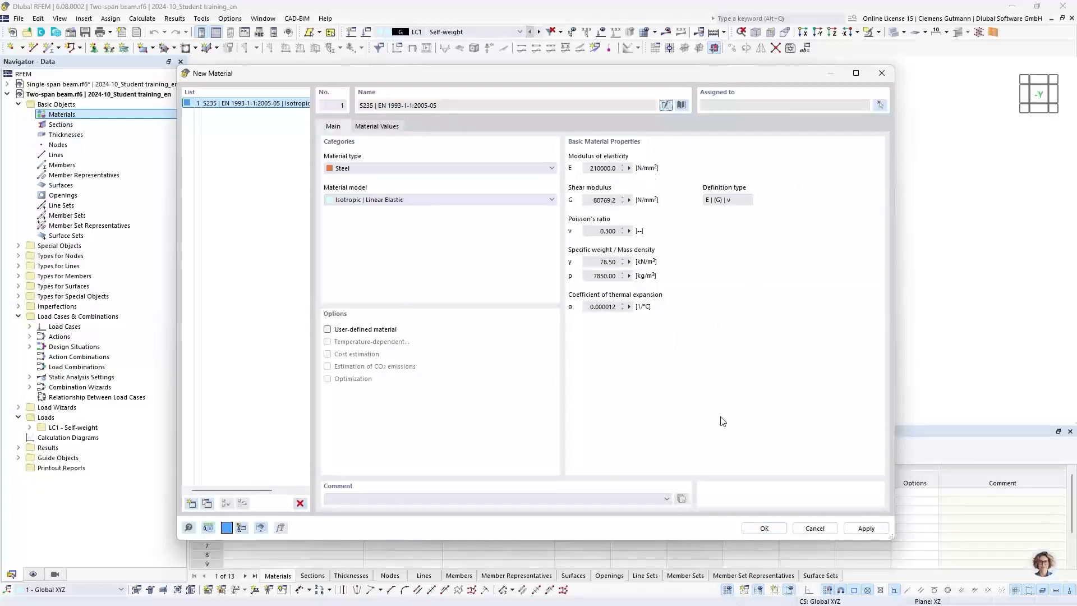
click(765, 529)
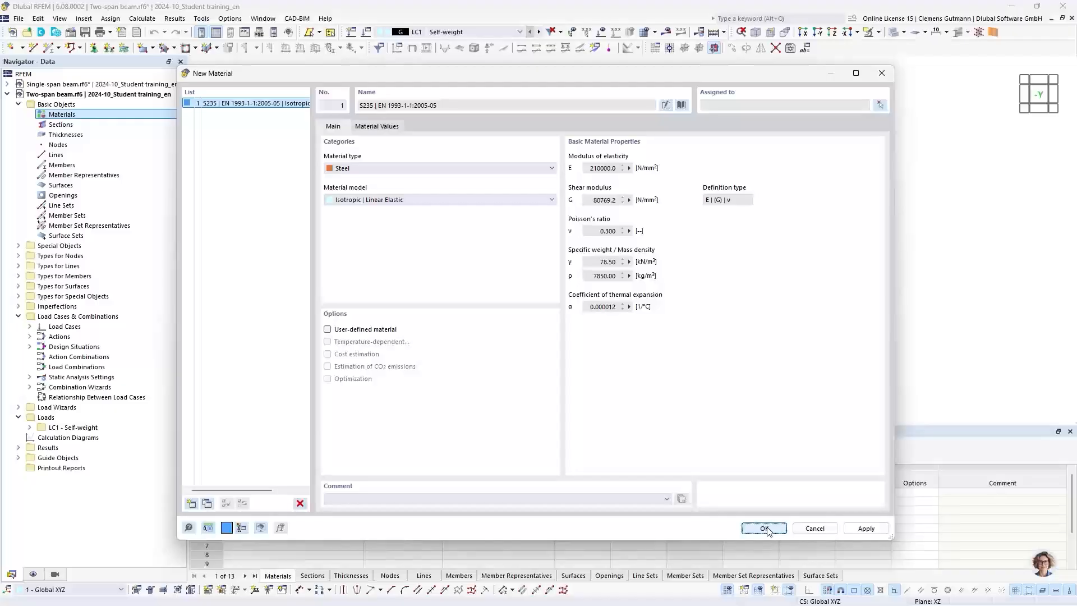
click(29, 115)
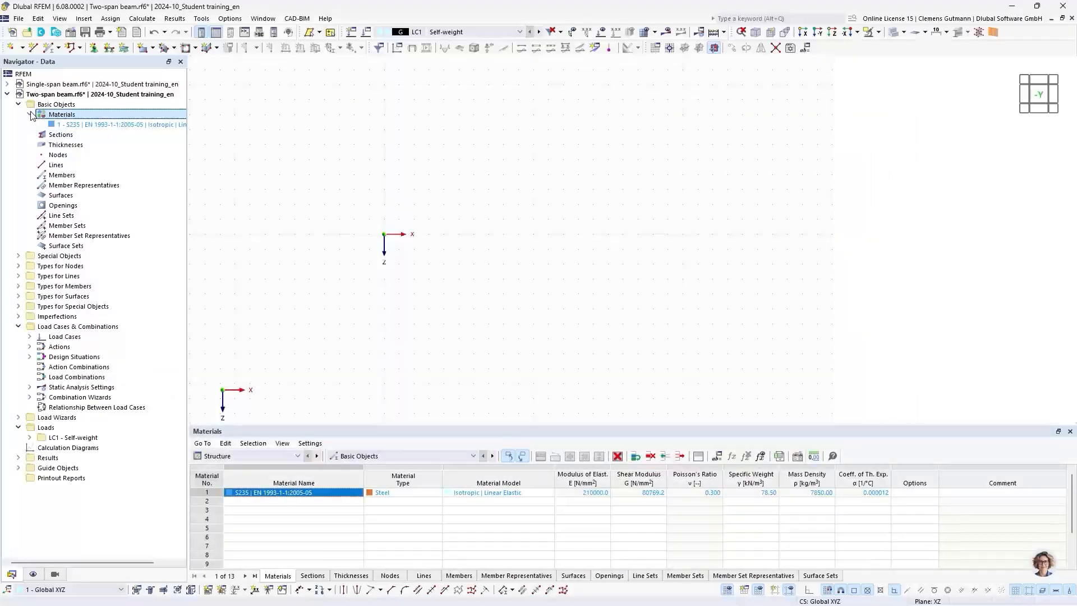
Step: Create the section HEB 300 | Euronorm 53-62 | SZS with material S235
right_click(53, 134)
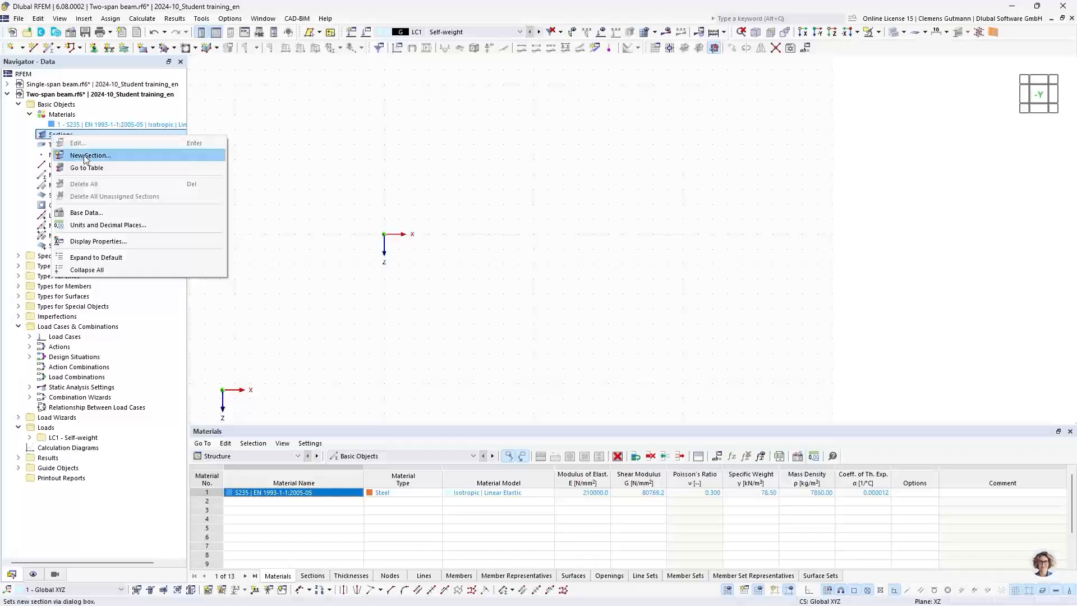
click(85, 159)
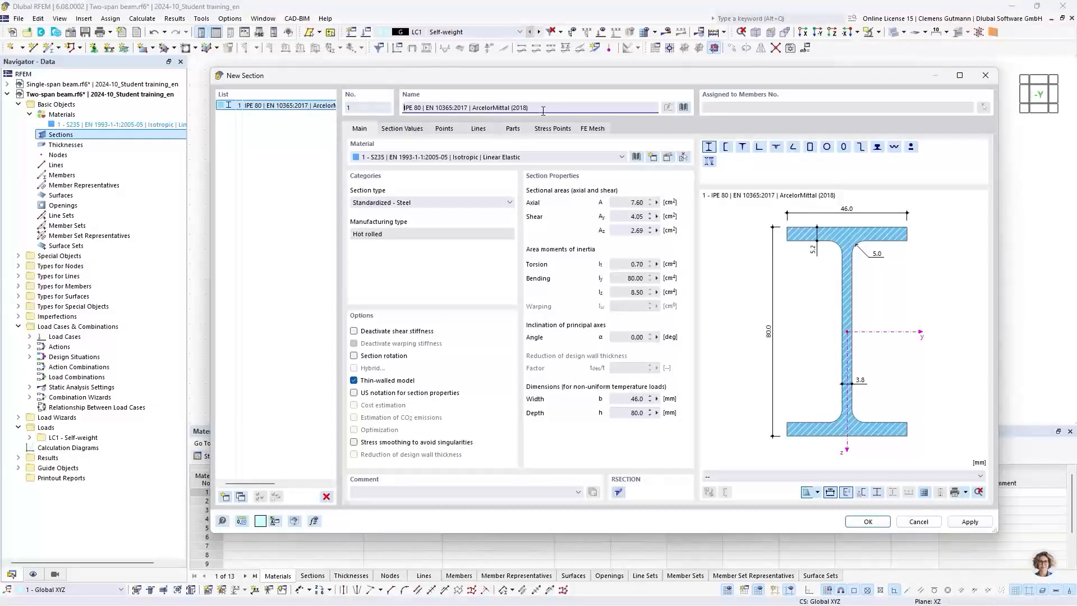
drag(542, 110, 396, 113)
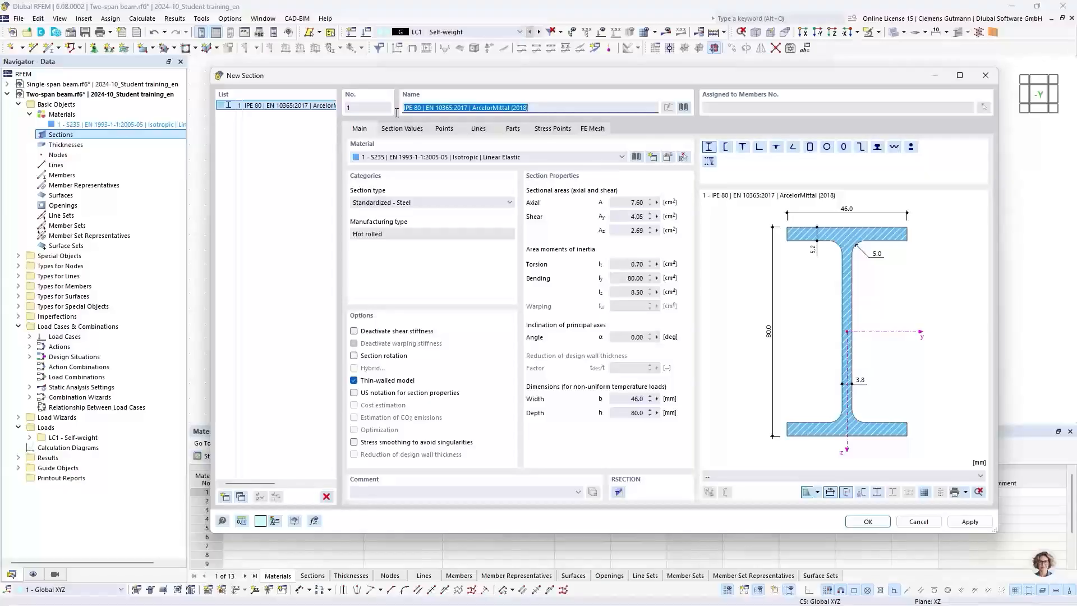
key(Delete)
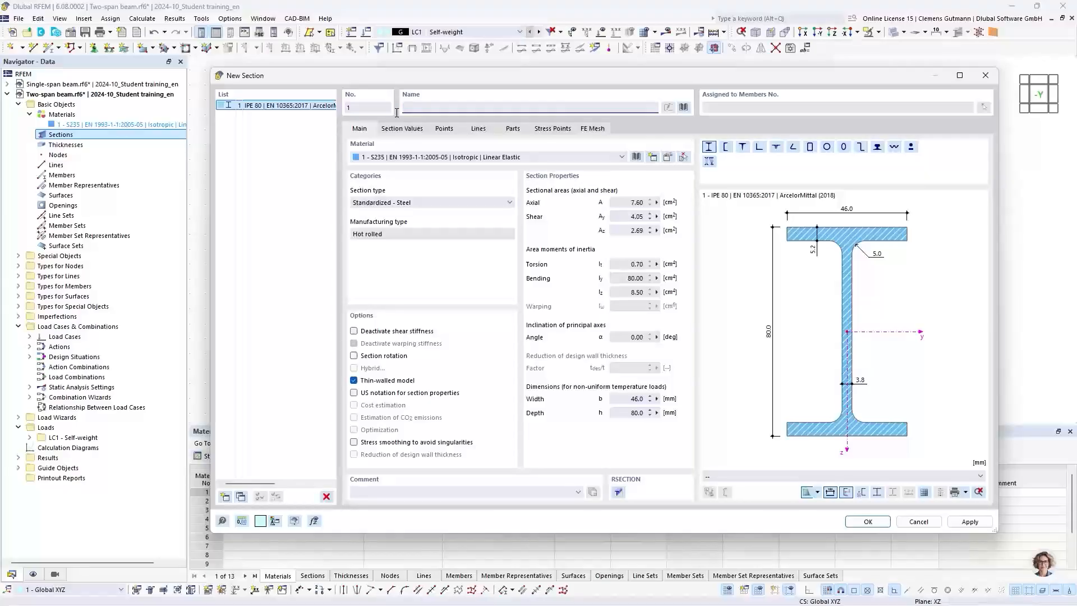
text(HE)
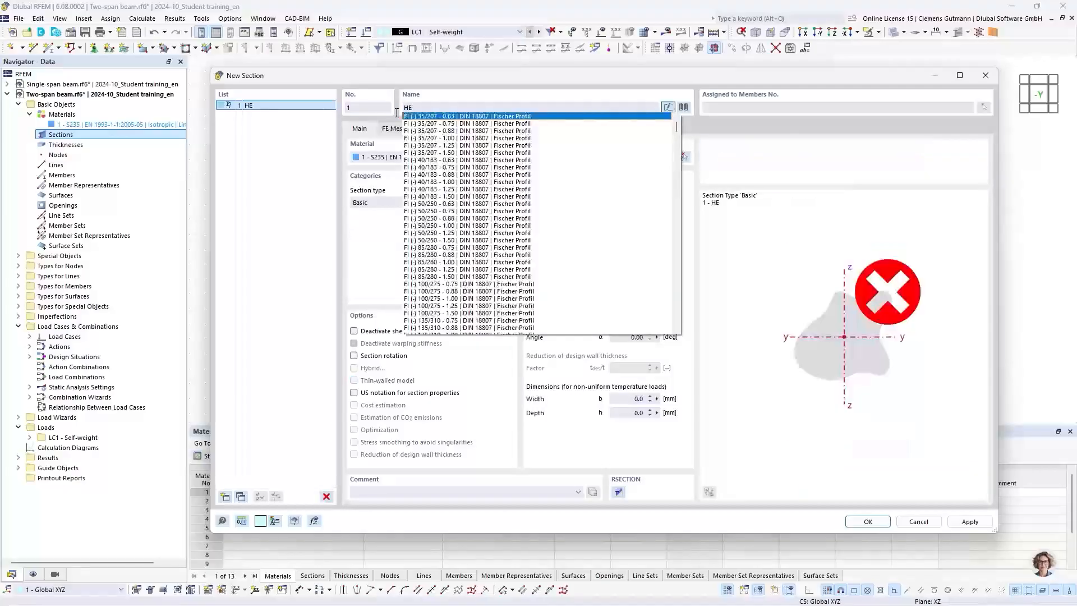
text(B 300)
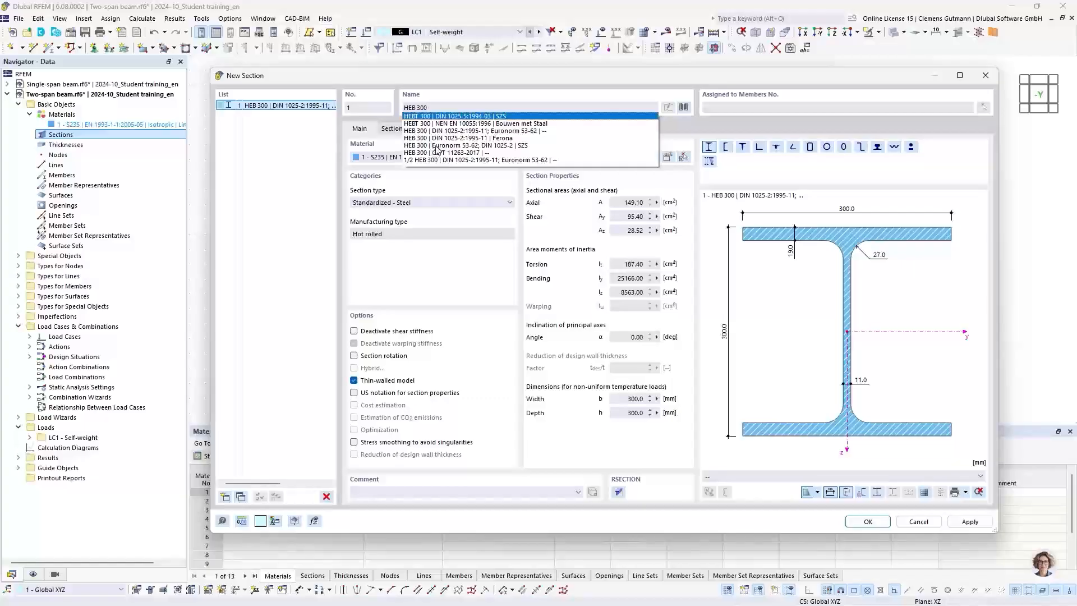
click(458, 146)
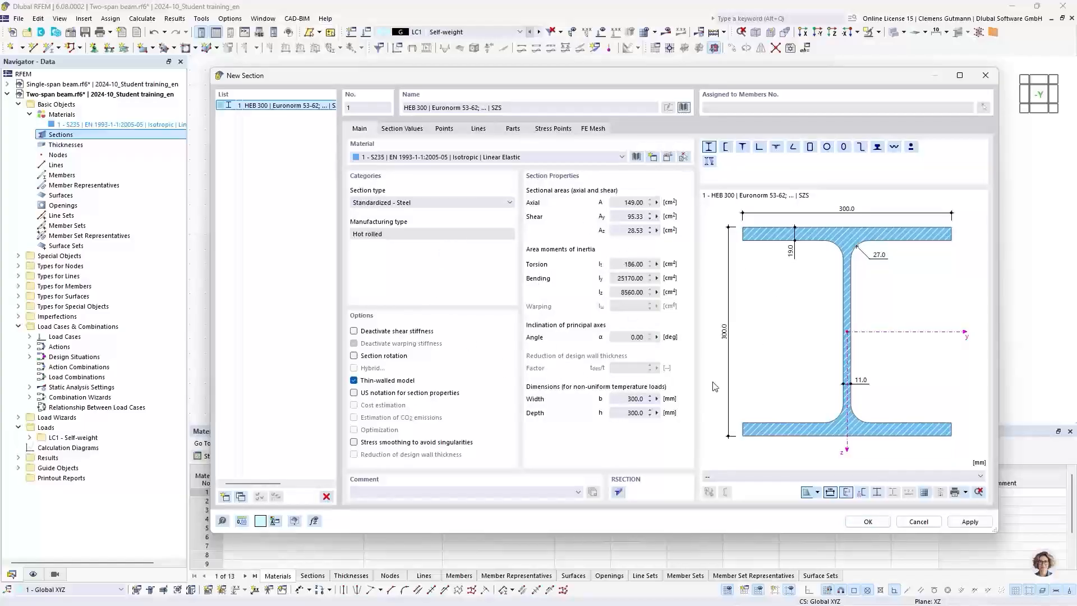
click(867, 522)
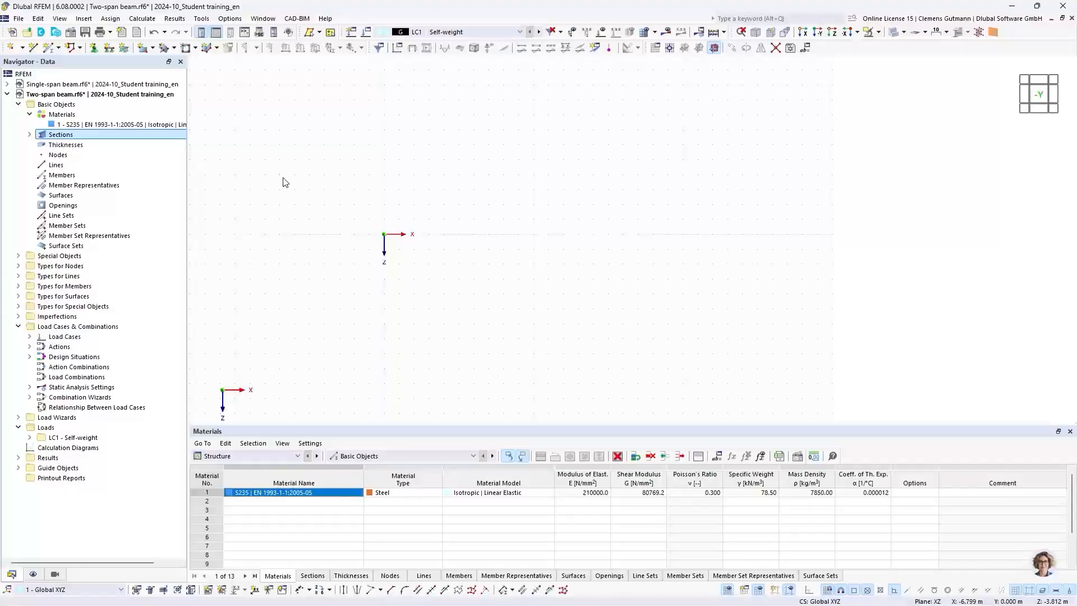
Step: Draw two continuous beam members along X through the points X = 0, 5 and 10 m at Z = 0
click(61, 49)
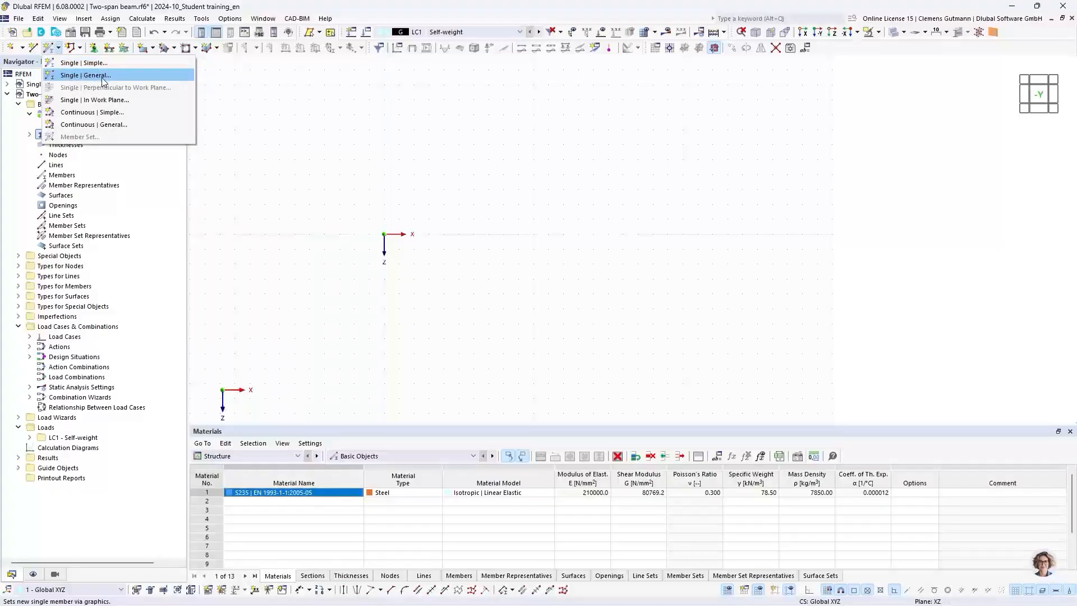
click(83, 115)
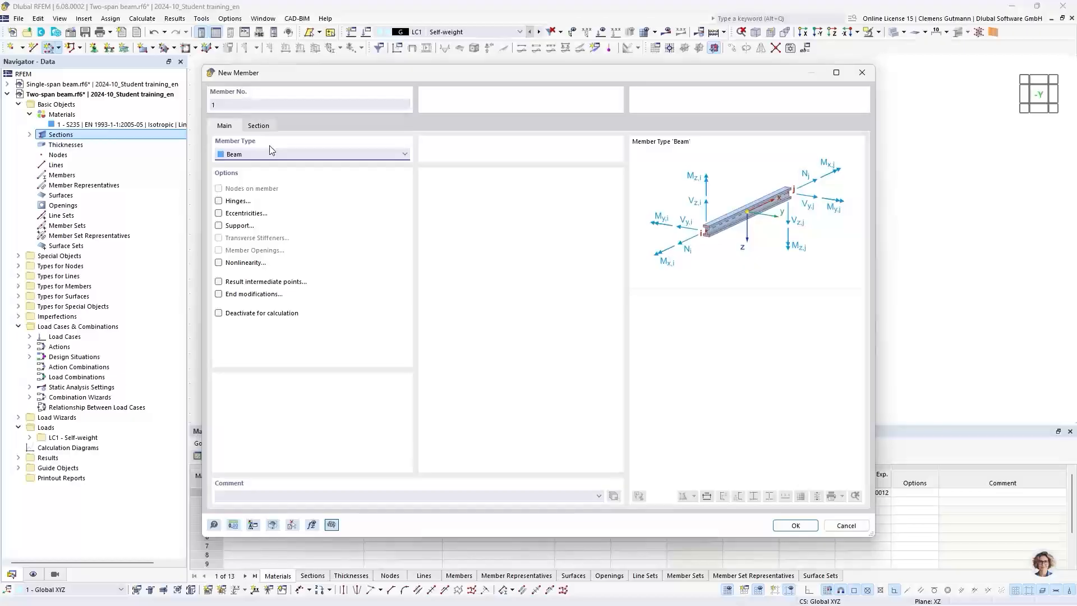
click(792, 525)
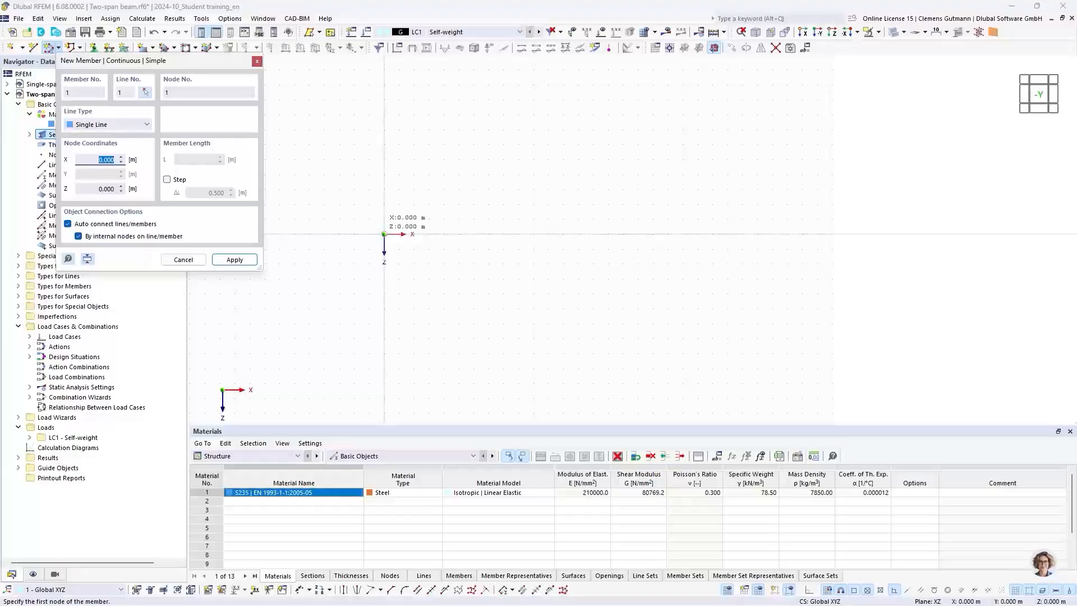
click(384, 233)
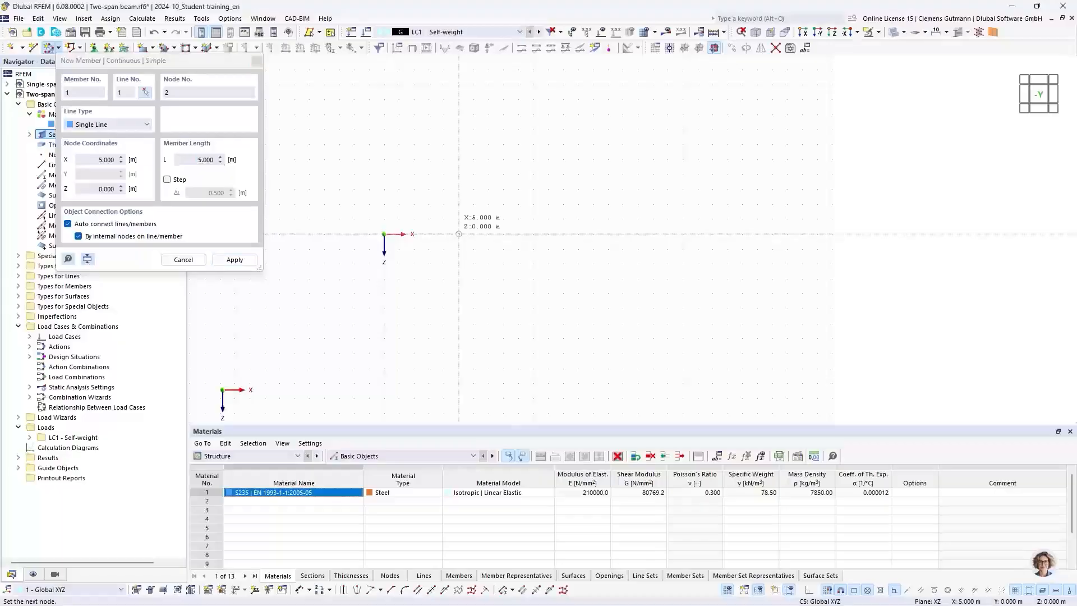
click(459, 234)
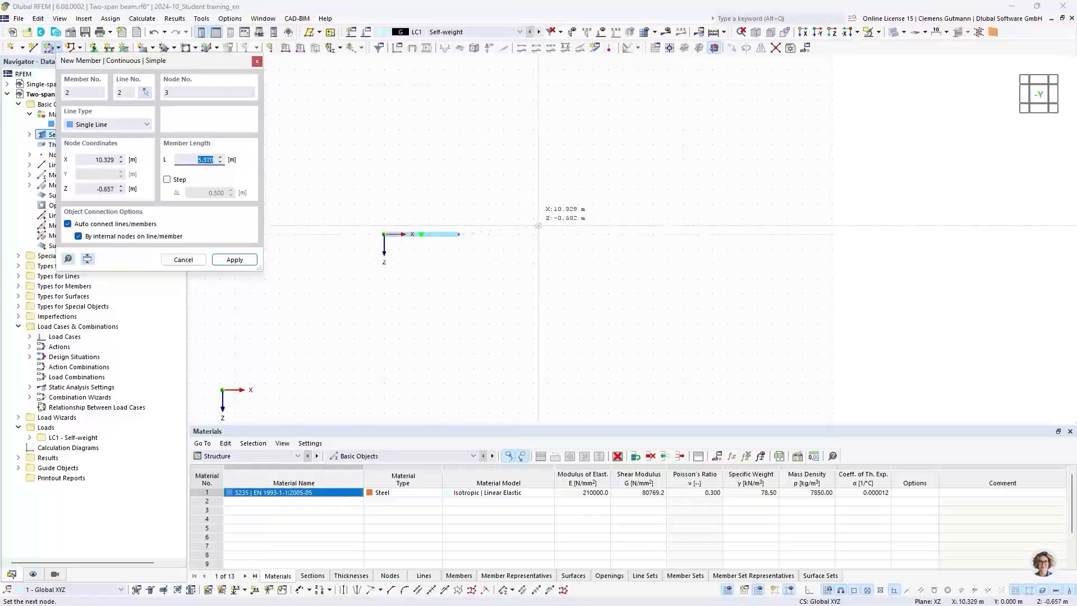
click(533, 233)
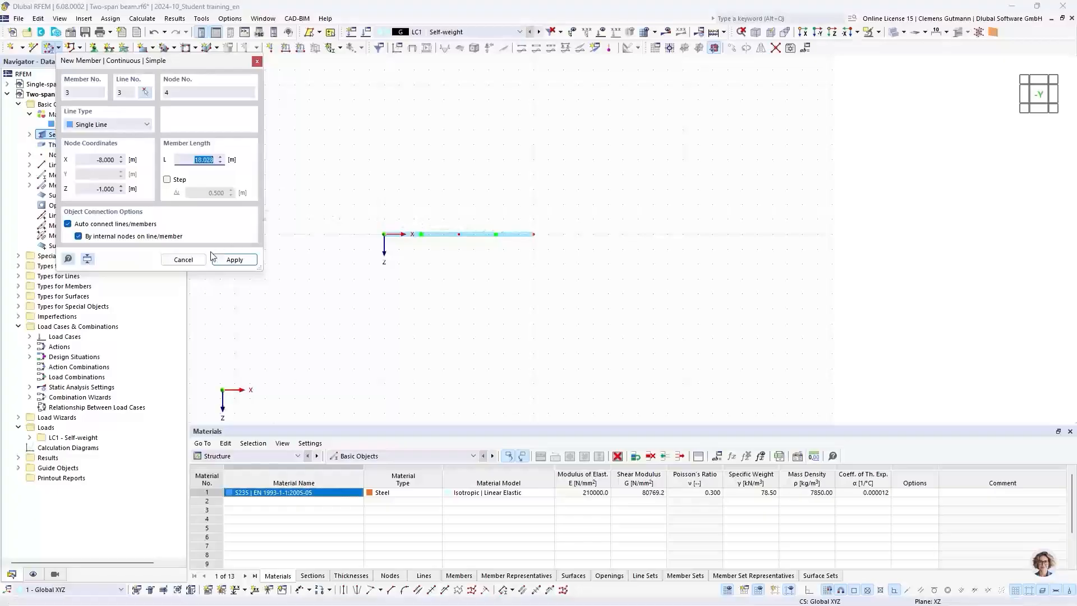
click(183, 260)
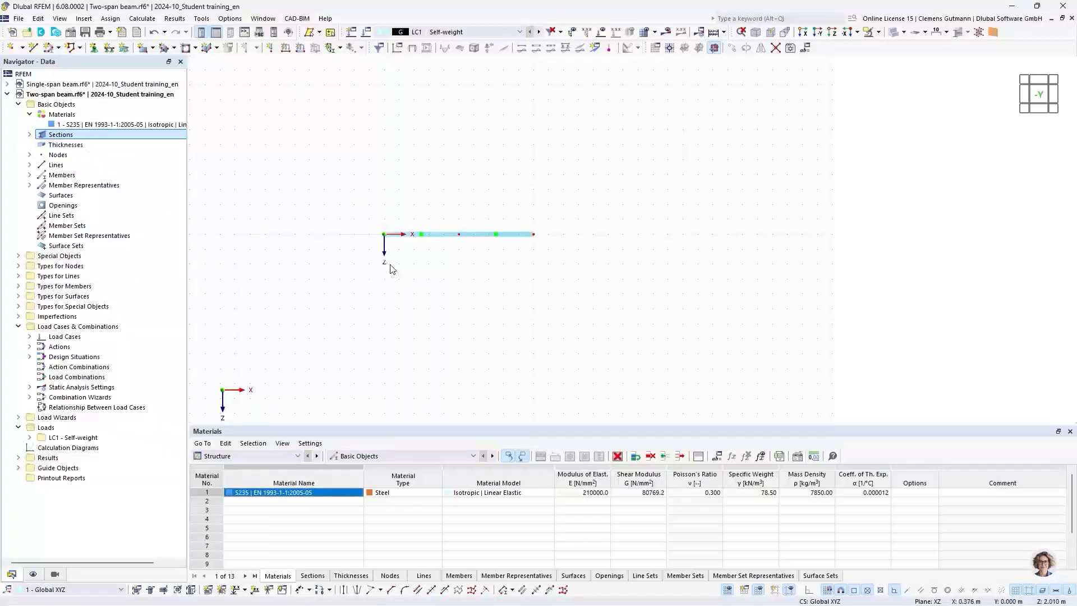
Step: Examine the member, line and node entries of the two-span beam for their sections, lengths and coordinates
scroll(446, 246, up, 1)
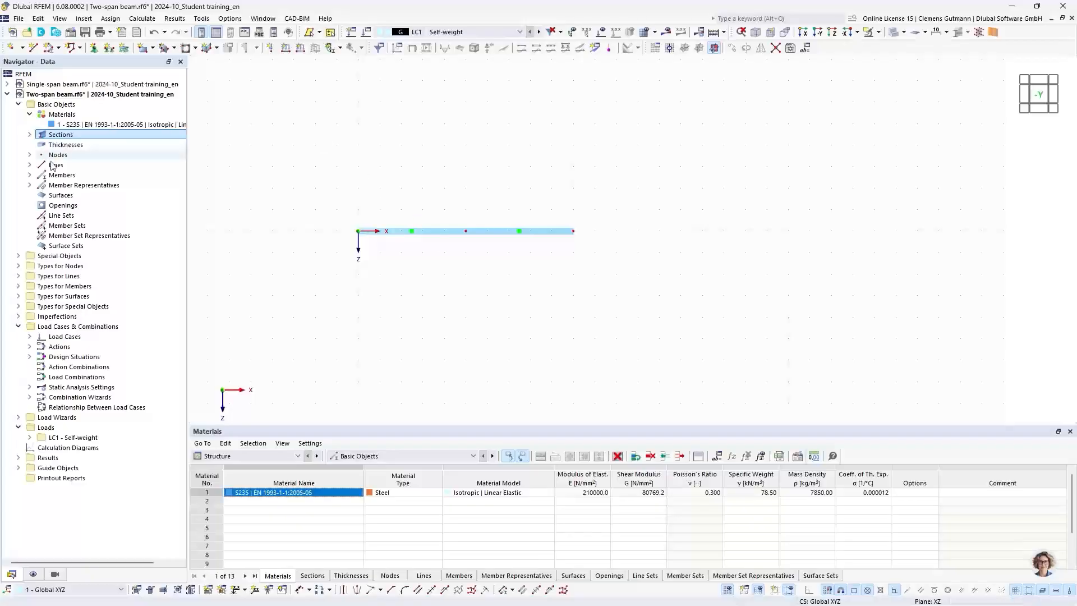
click(29, 174)
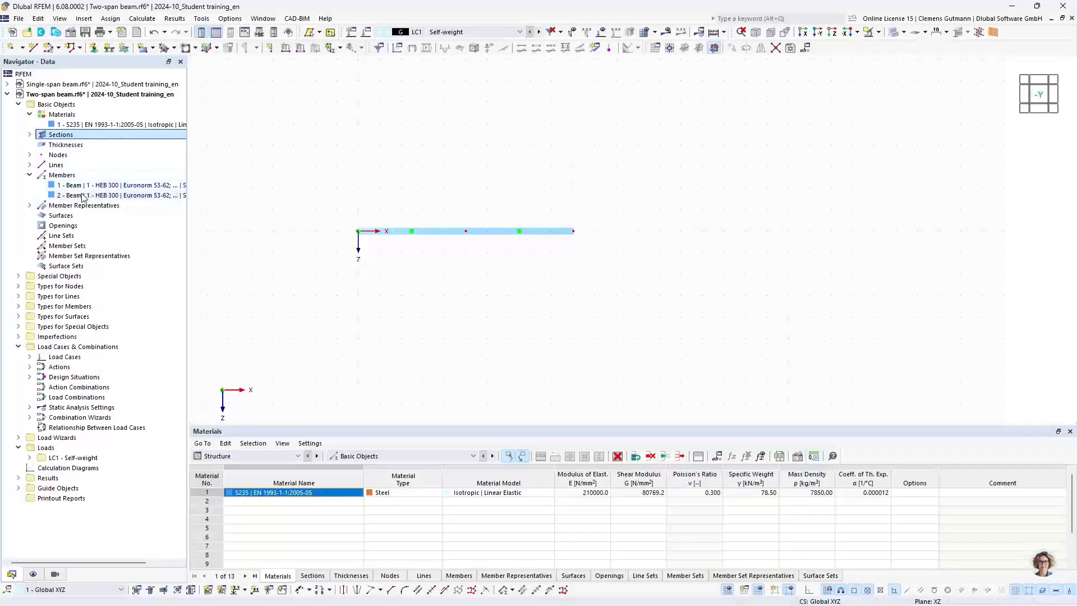
click(30, 165)
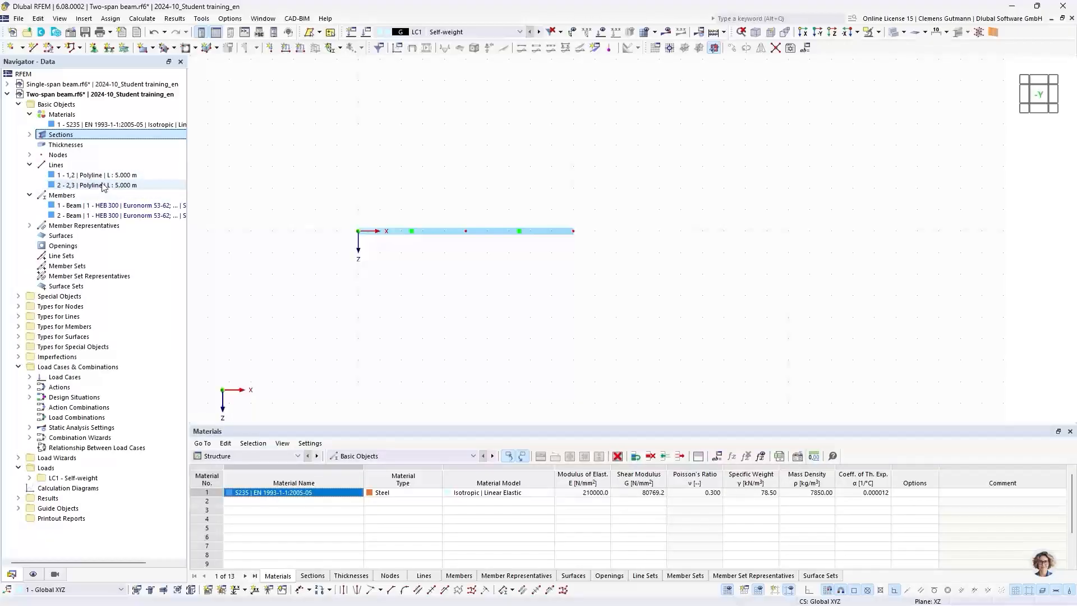
click(30, 155)
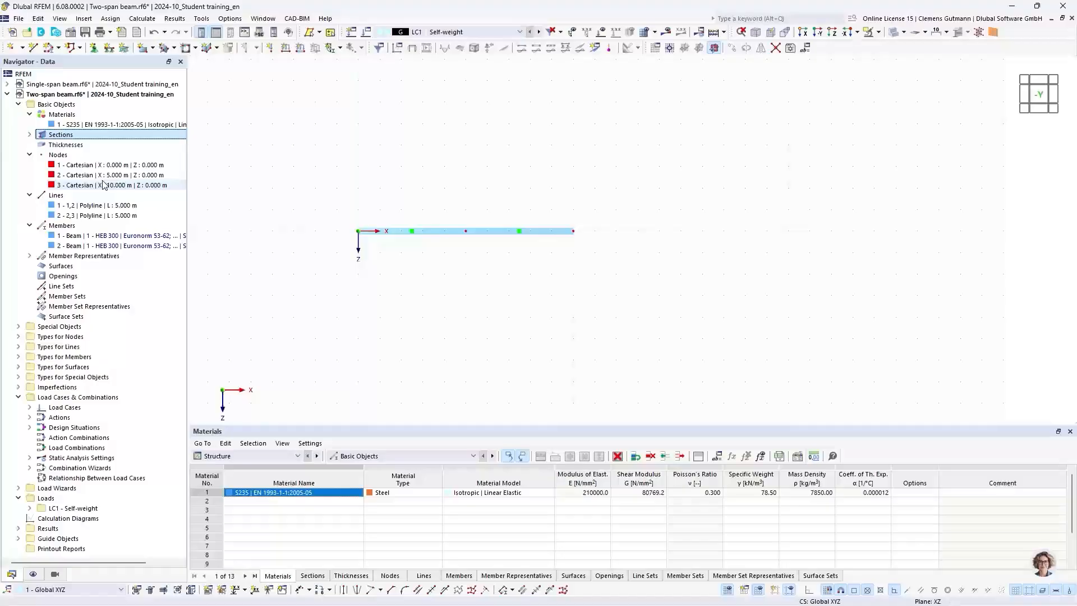
Step: Assign the Hinged nodal support to node 1 at the beam's start, X = 0
click(18, 327)
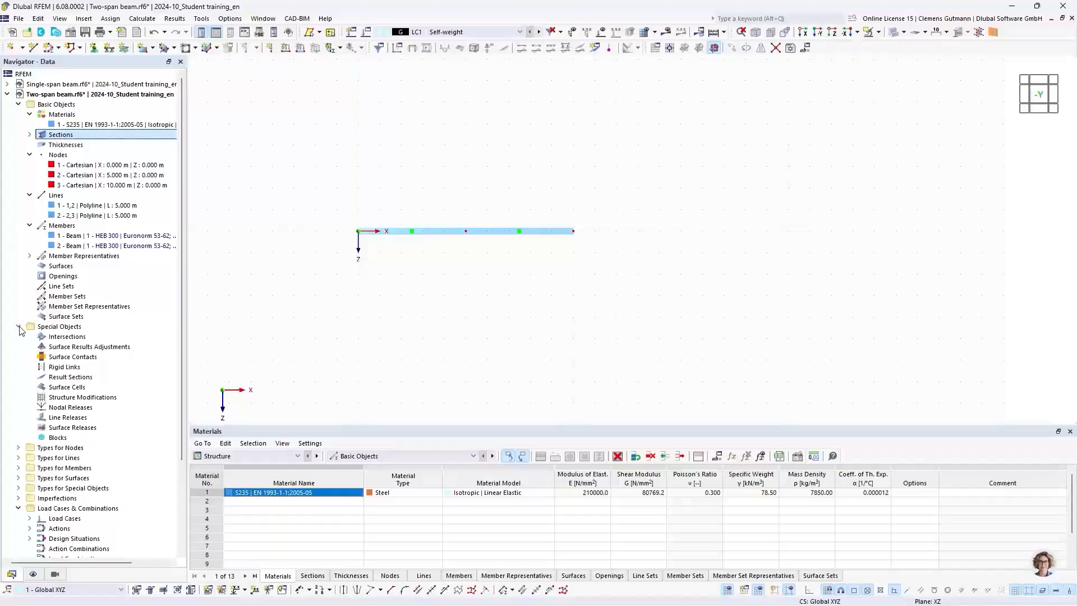
click(19, 327)
click(18, 336)
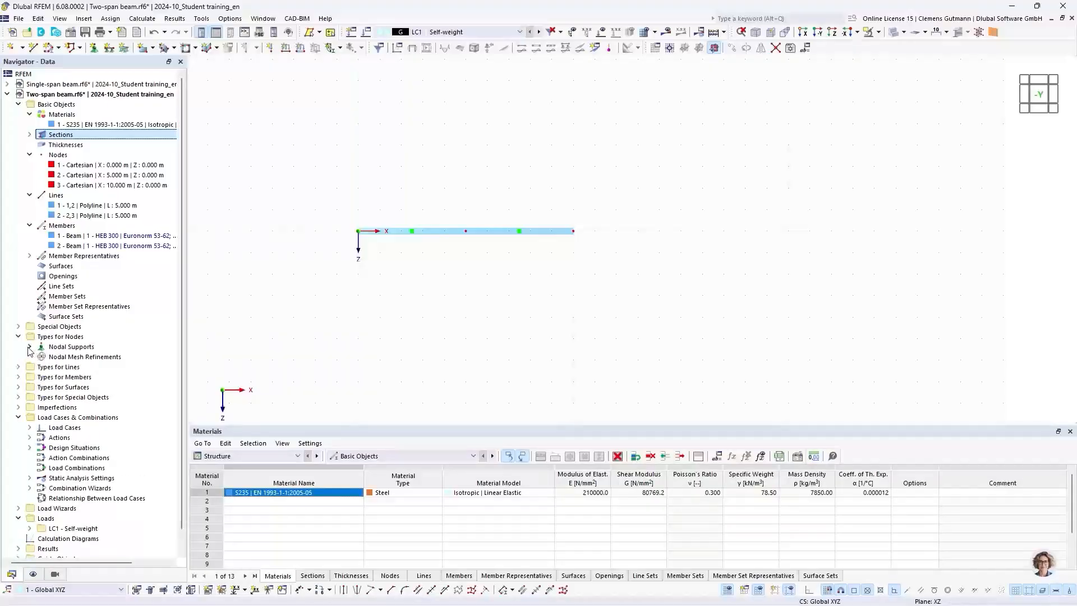
click(29, 347)
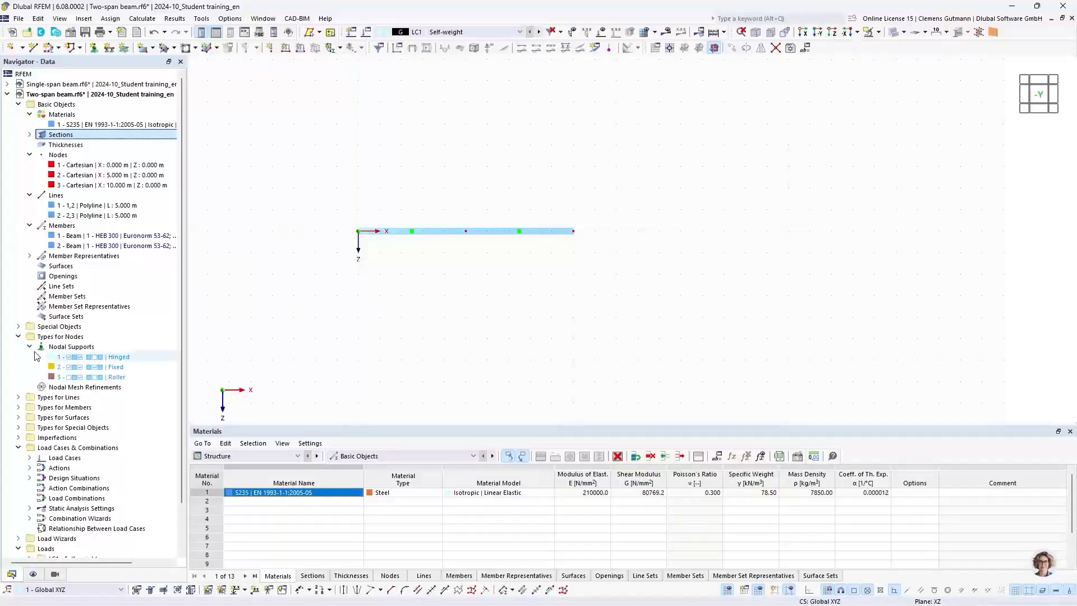
right_click(81, 361)
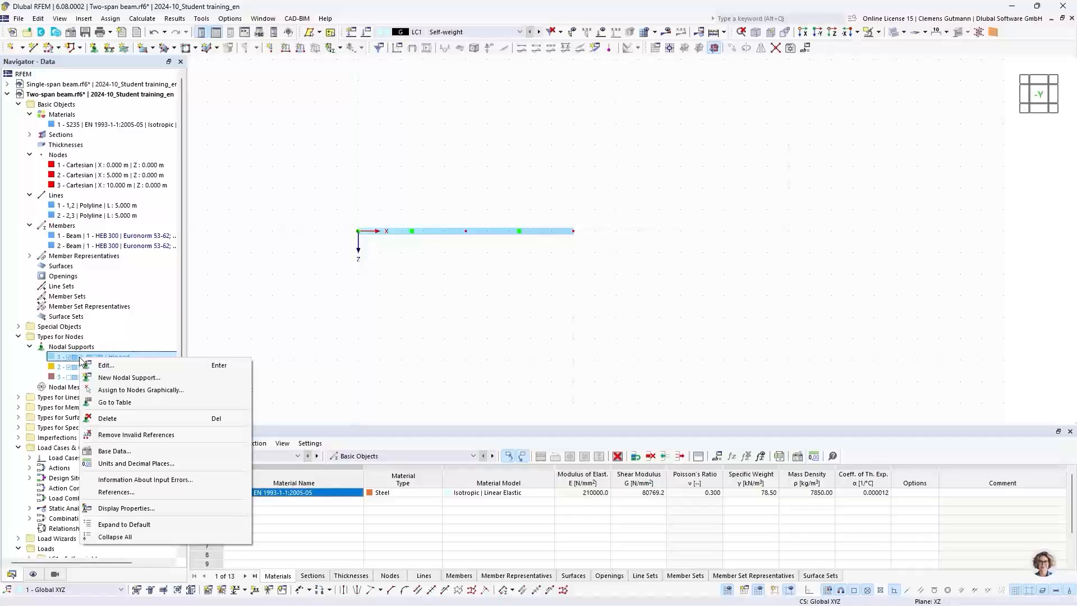
click(114, 391)
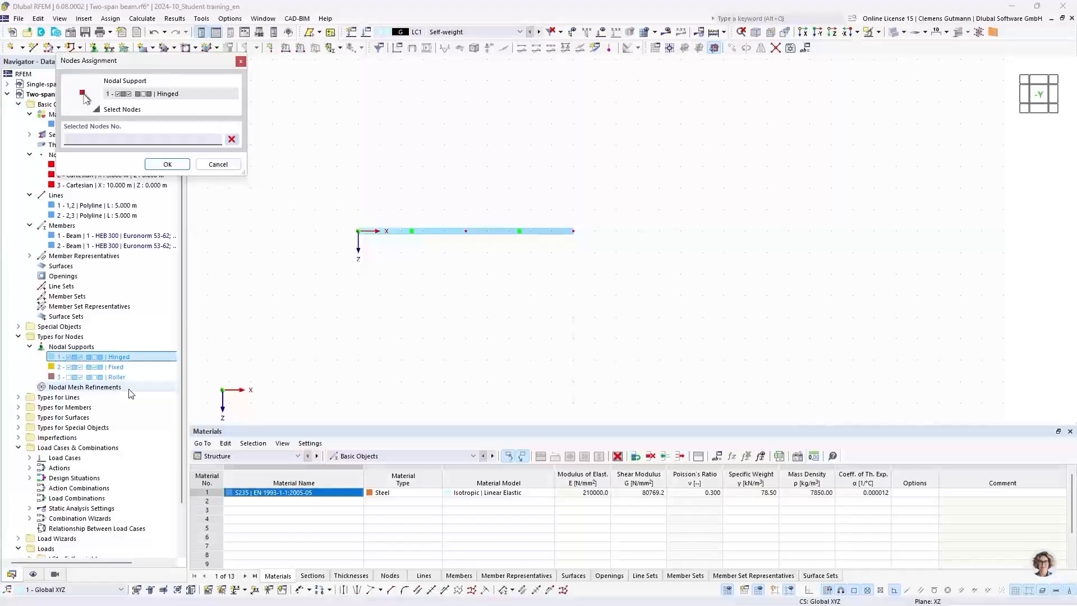
click(358, 231)
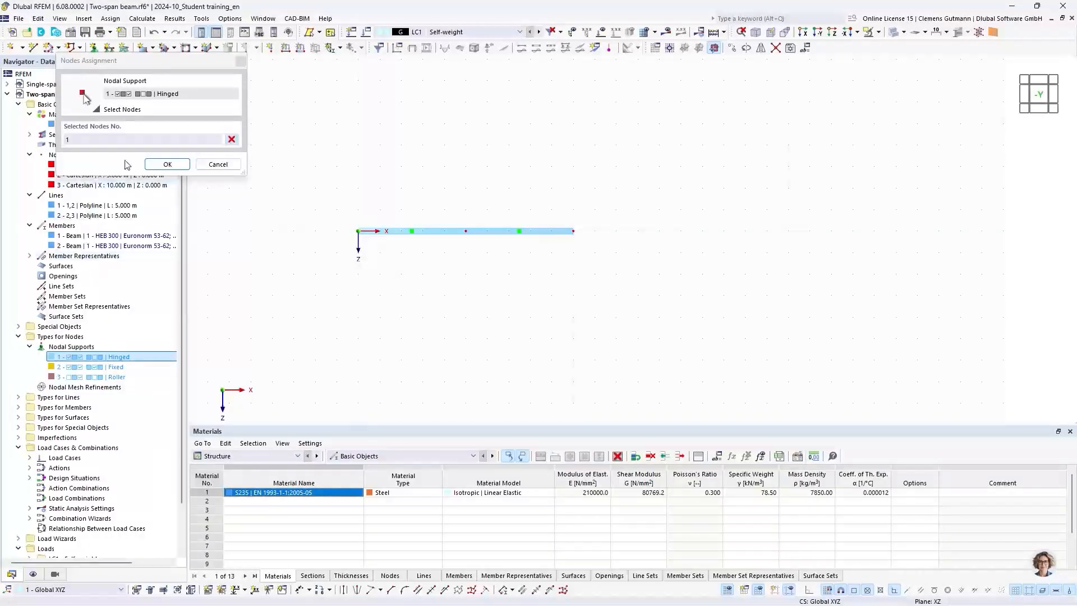
click(167, 164)
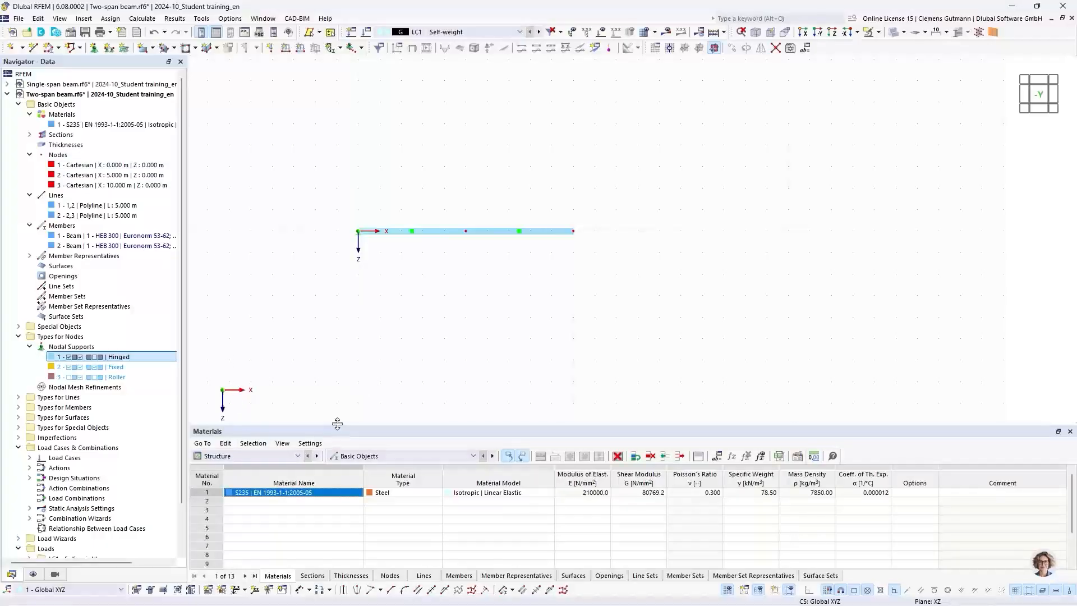
Step: Assign the Roller nodal support to nodes 2 and 3 in an enlarged nodal supports table
drag(337, 423, 316, 319)
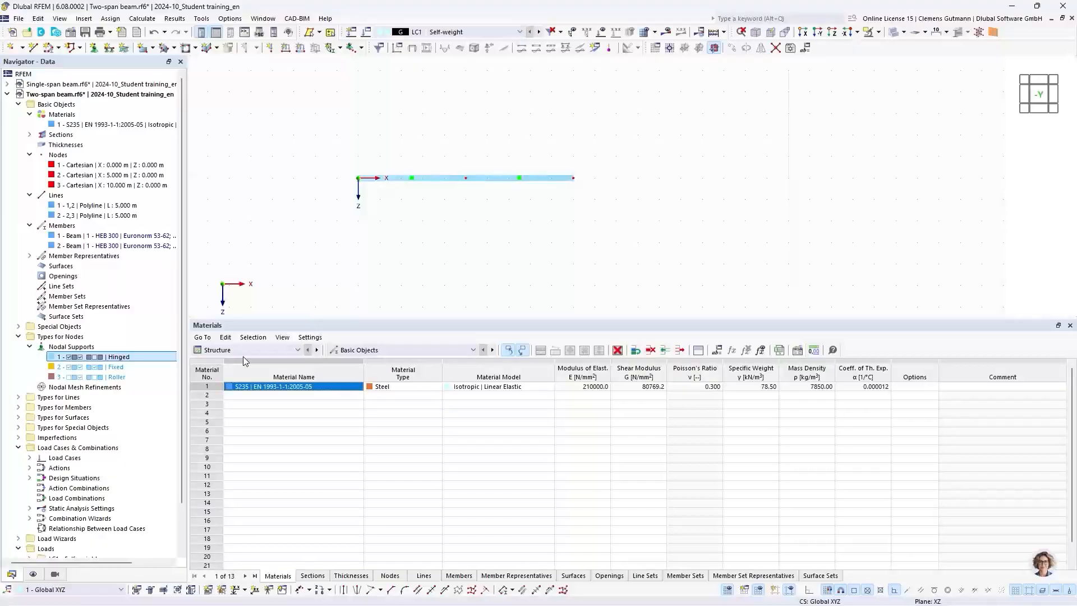
click(356, 350)
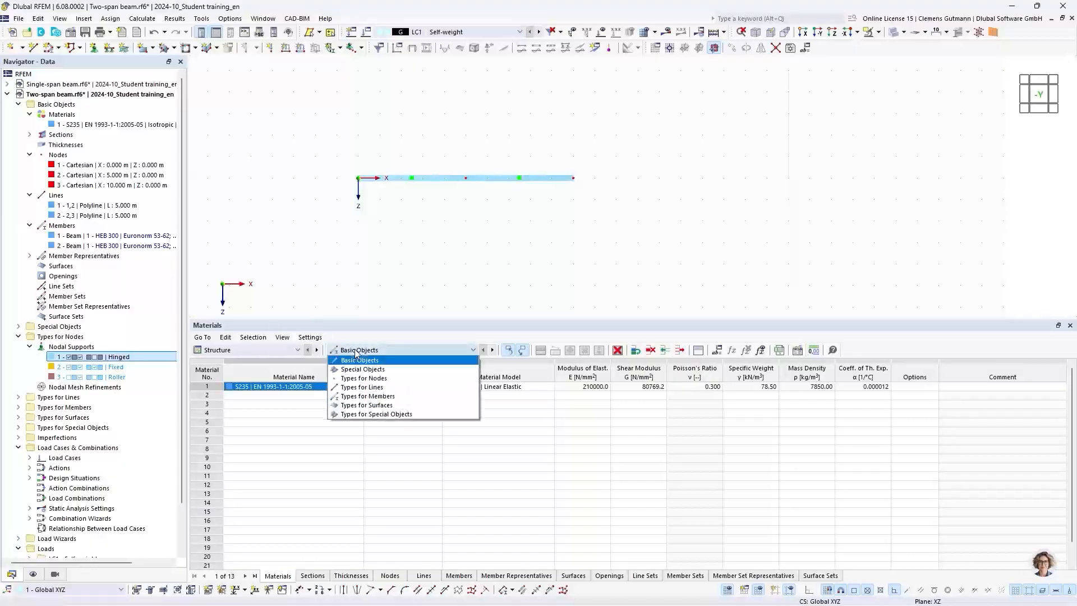
click(374, 379)
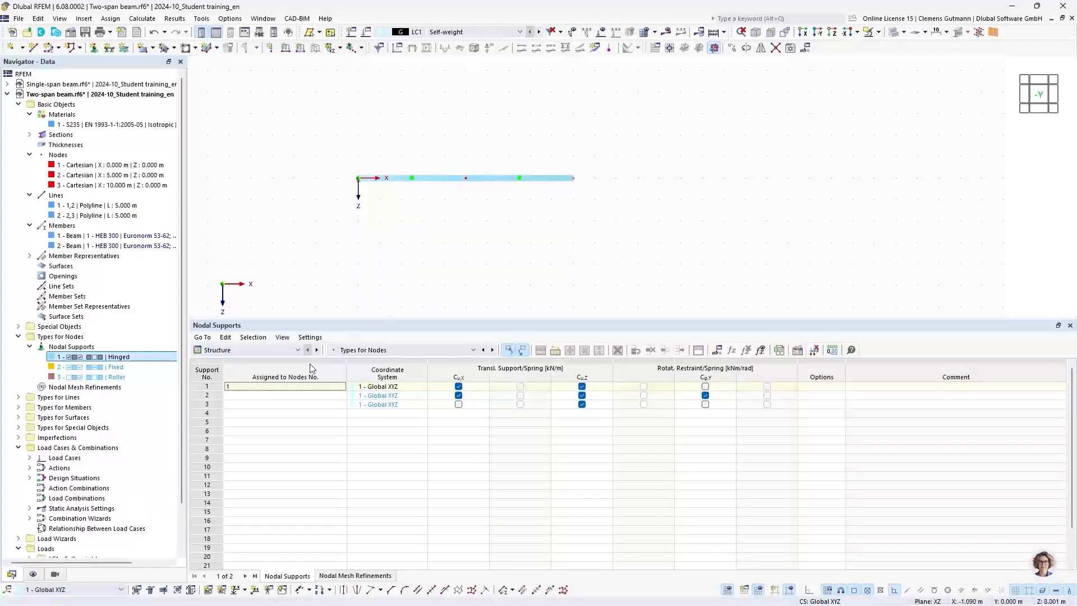
click(258, 404)
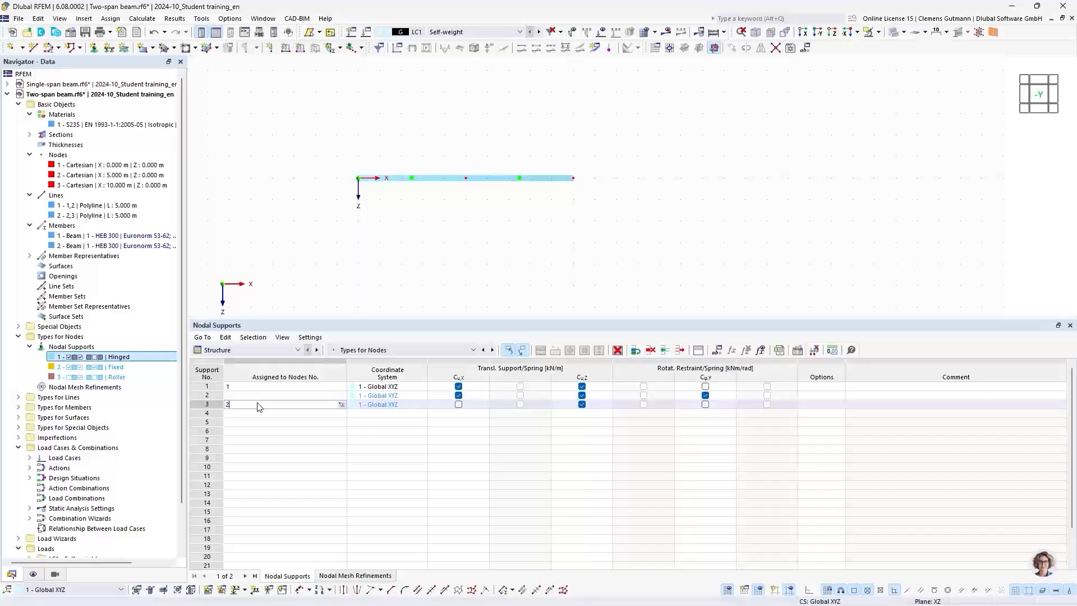
text(2,3)
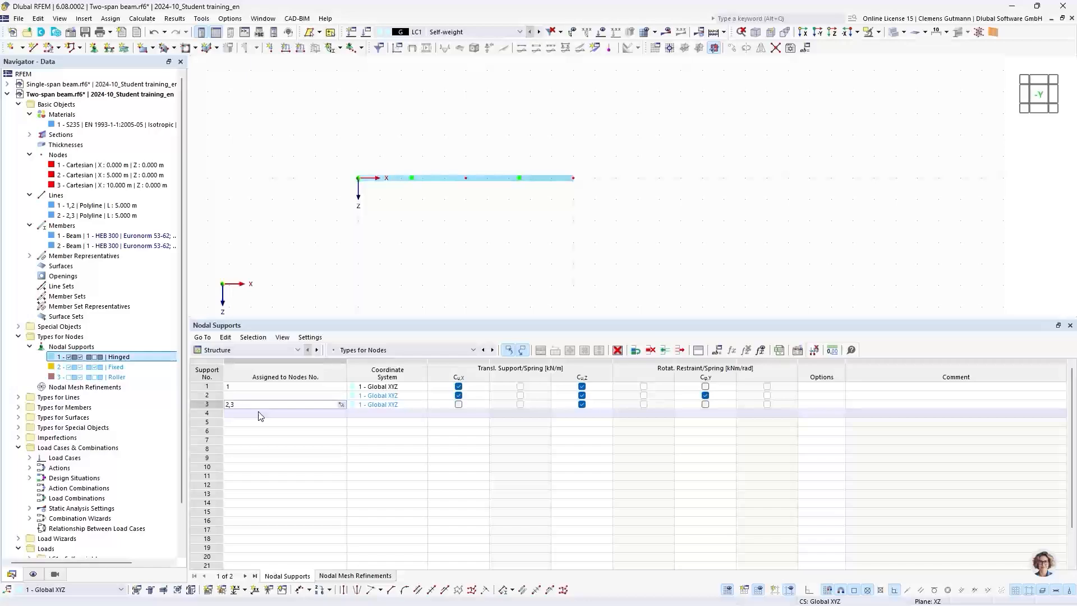
click(260, 416)
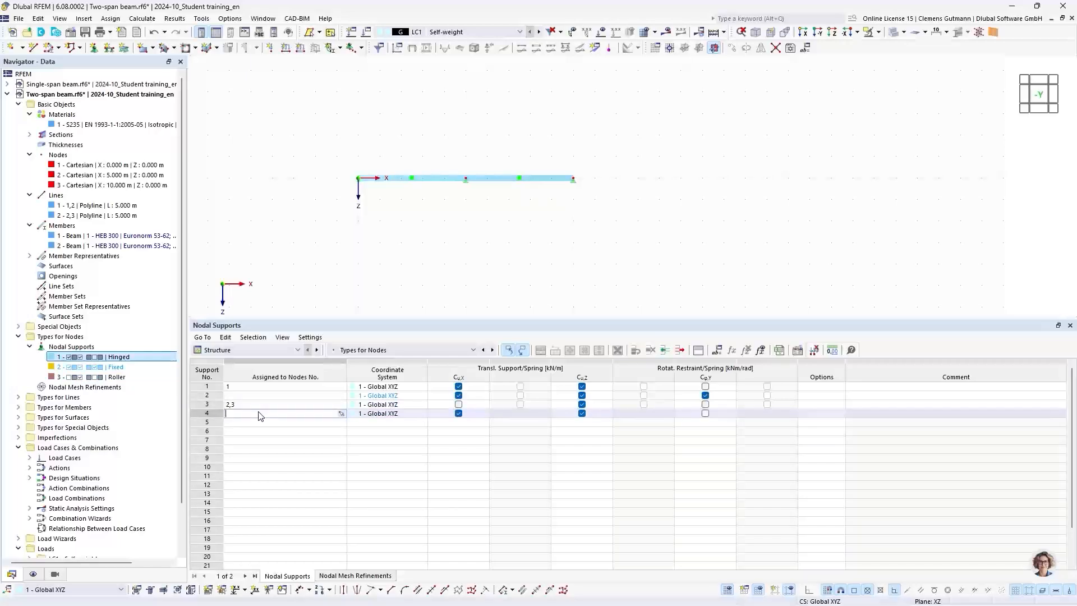
Step: Enlarge the nodal support symbols displayed on the two-span beam
scroll(493, 179, up, 2)
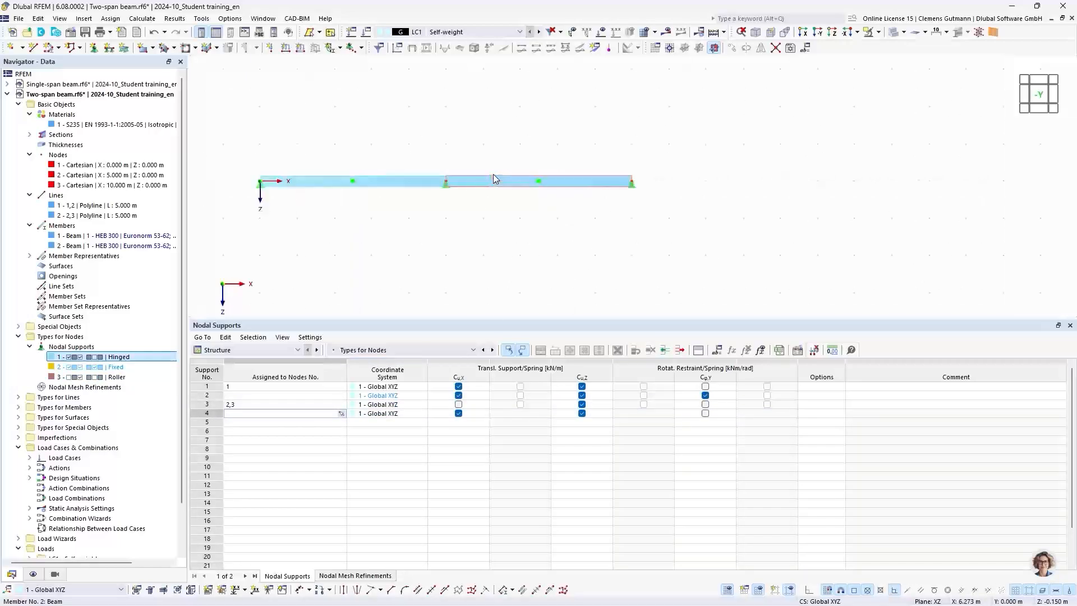
scroll(493, 174, up, 1)
middle_drag(437, 247, 489, 260)
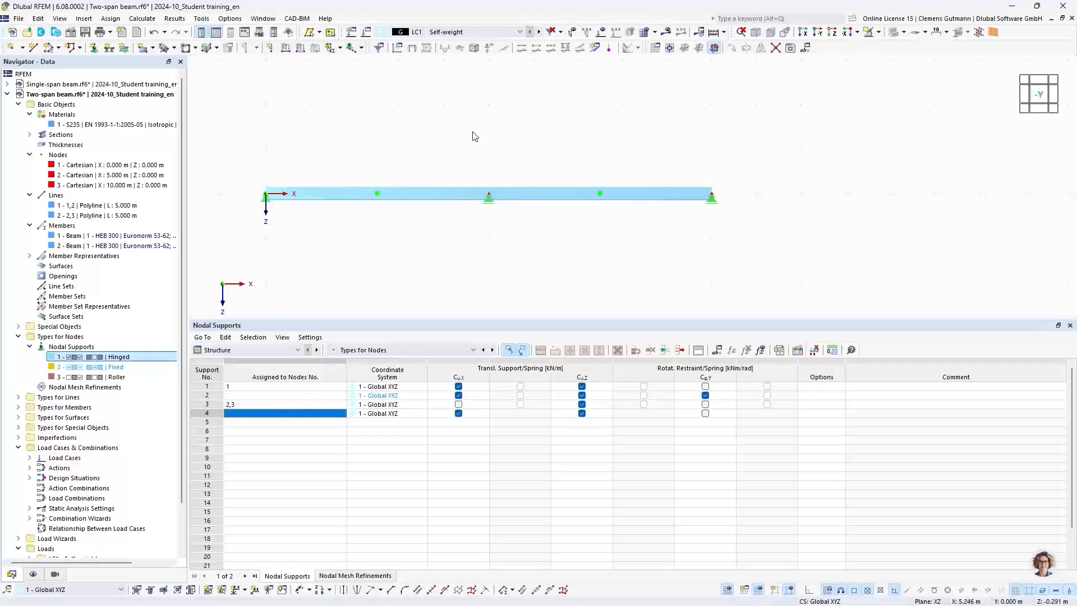
right_click(488, 206)
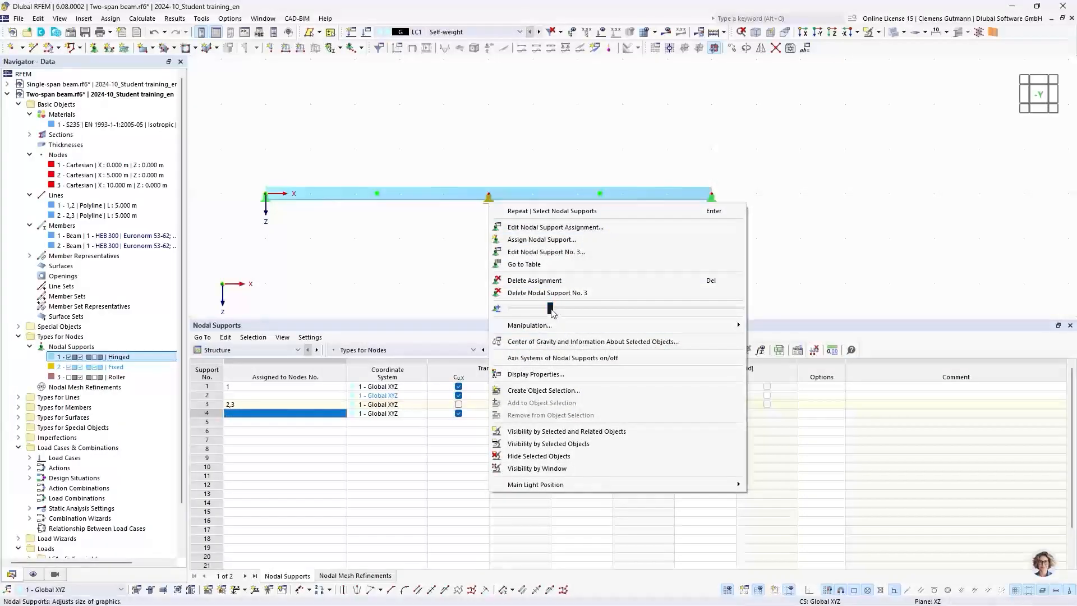
drag(551, 308, 612, 310)
click(465, 259)
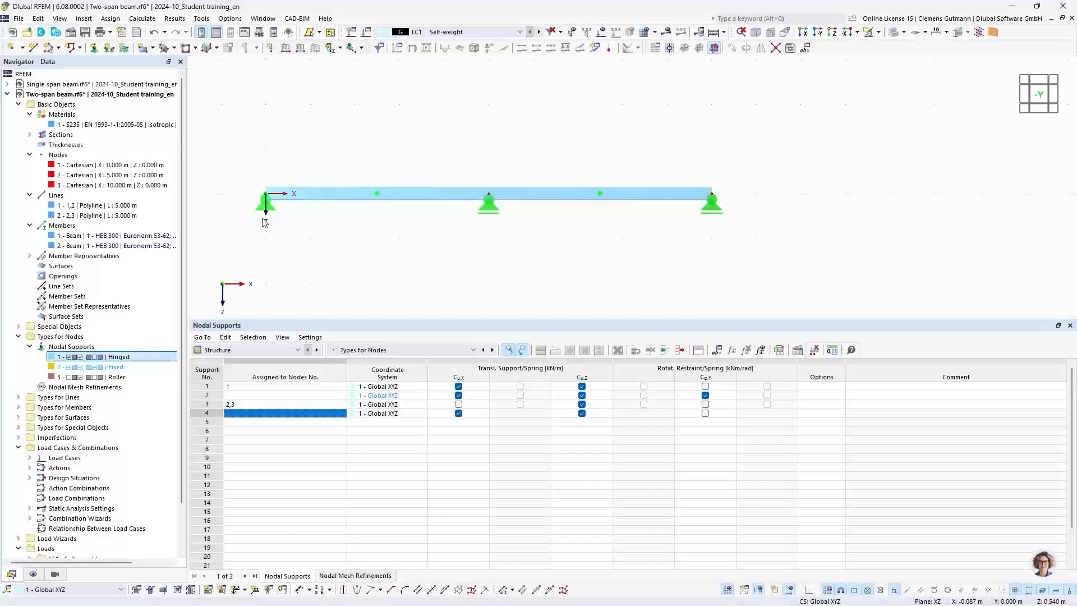
Step: Open the load case and combination settings and check the combination standard and the combination wizard options
scroll(63, 368, down, 2)
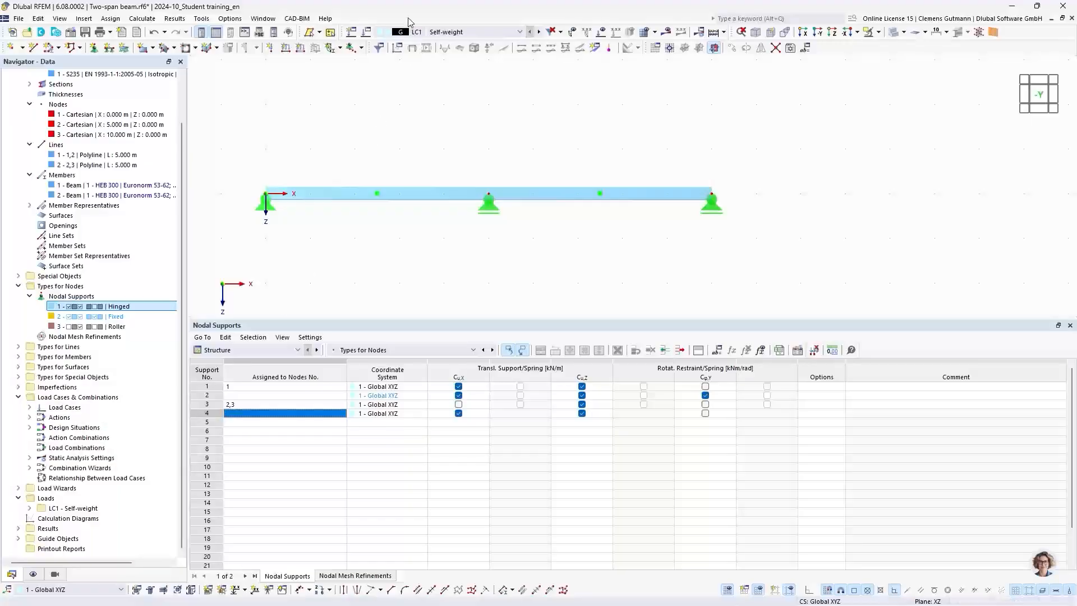
click(366, 33)
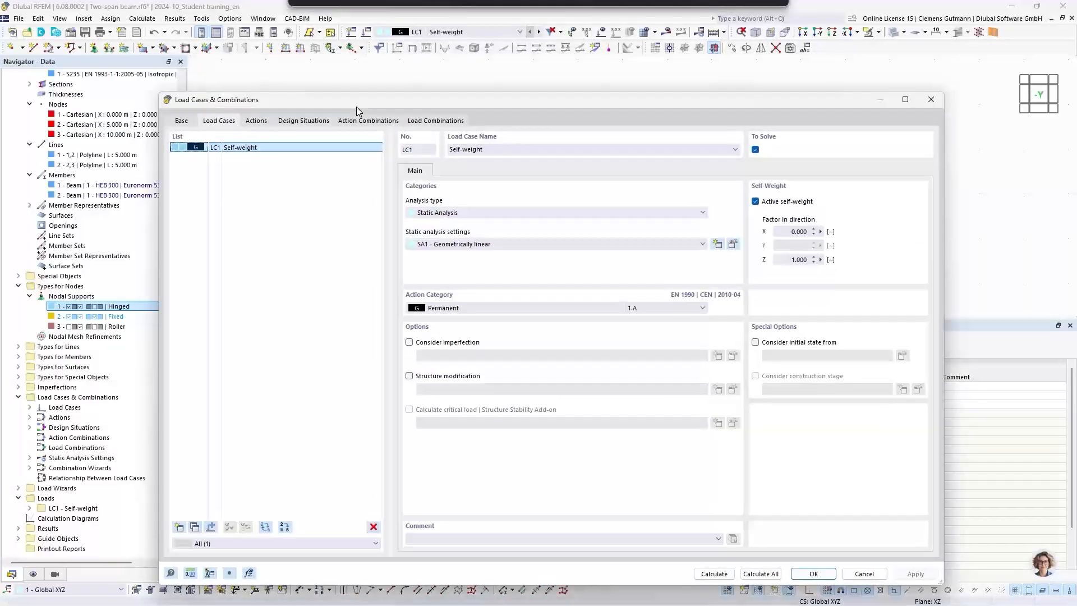
drag(356, 106, 342, 86)
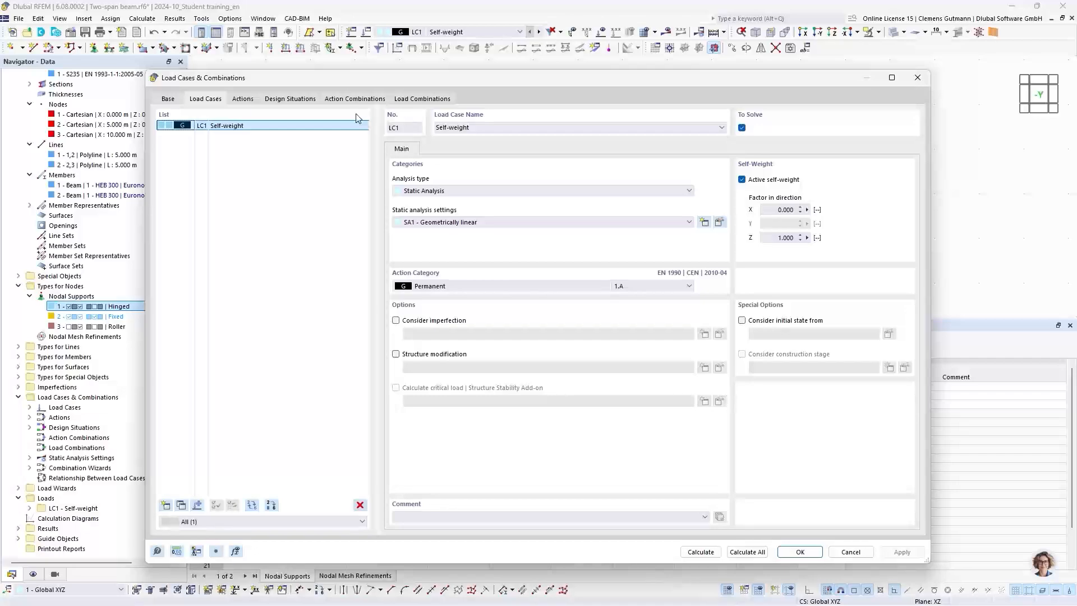
click(168, 99)
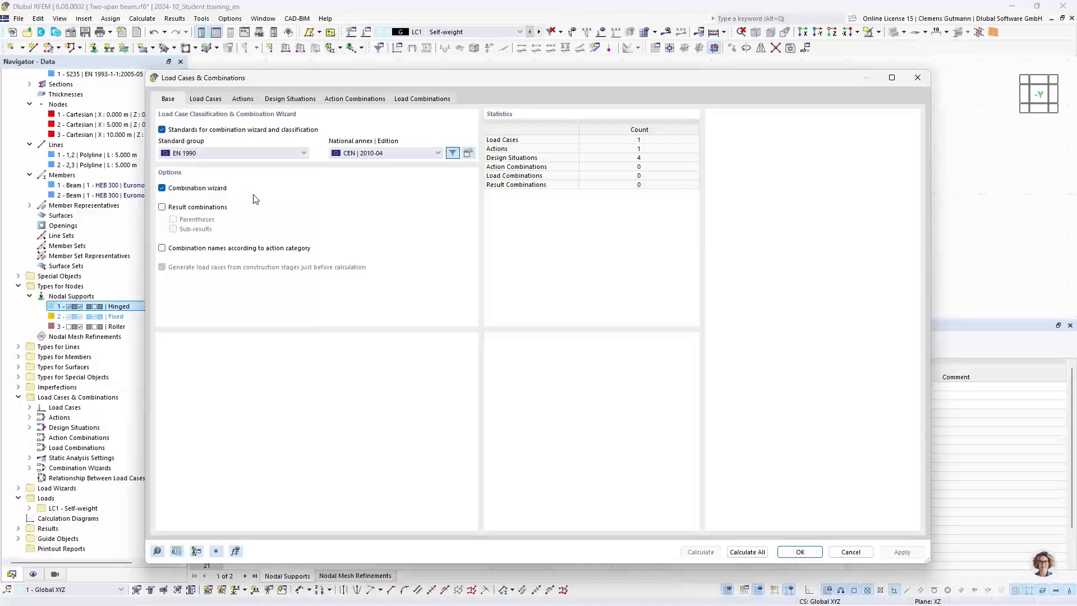
Step: Create load case LC2 "Imposed load left" with action category Imposed loads - category A: domestic, residential areas
click(213, 102)
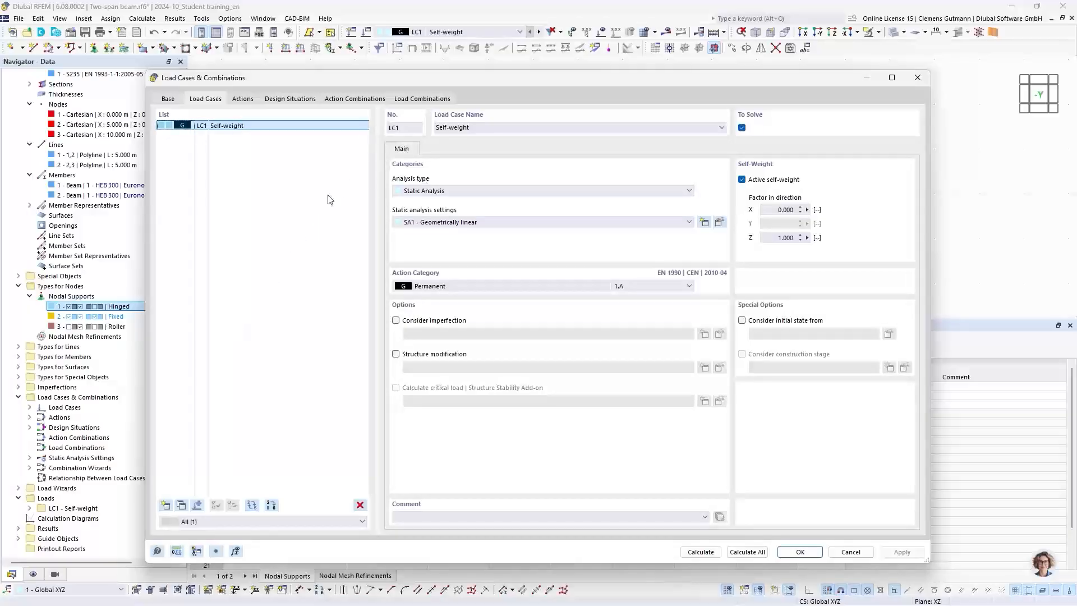
click(166, 506)
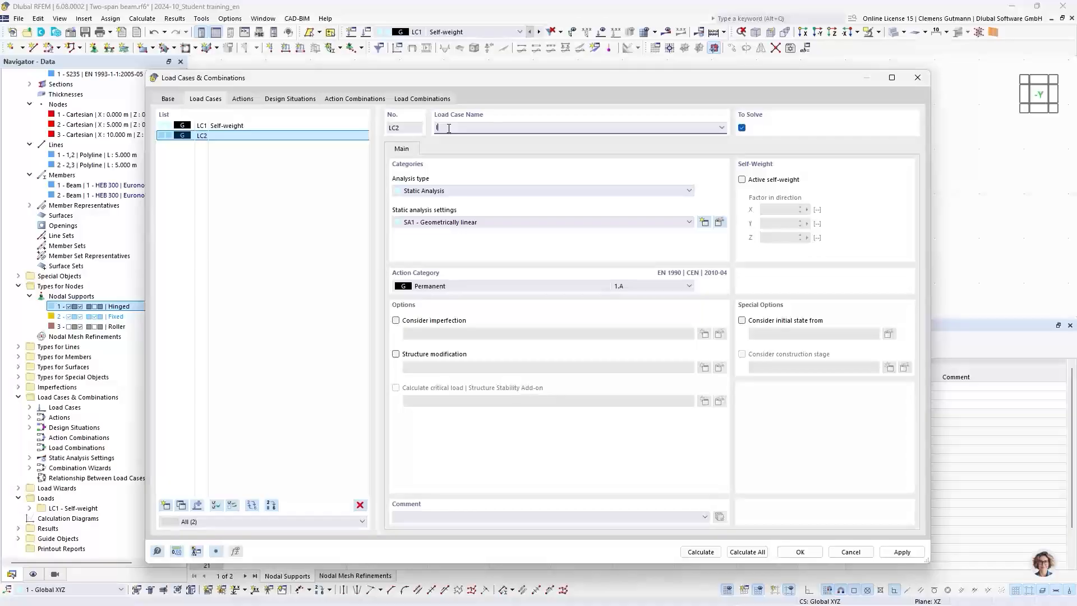
text(Imposed load left)
key(Return)
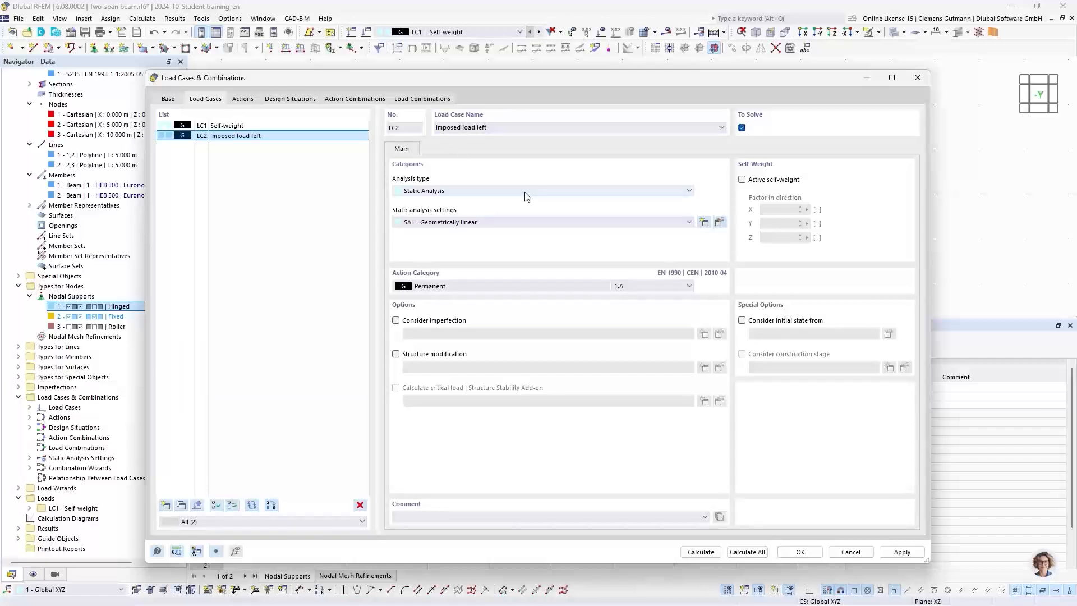
click(440, 287)
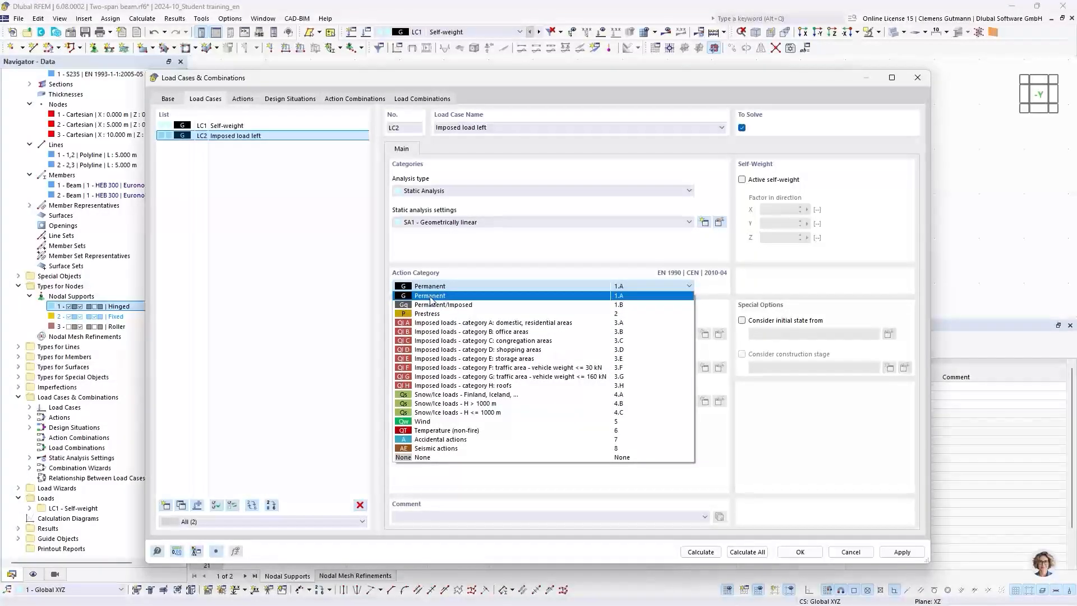
click(441, 325)
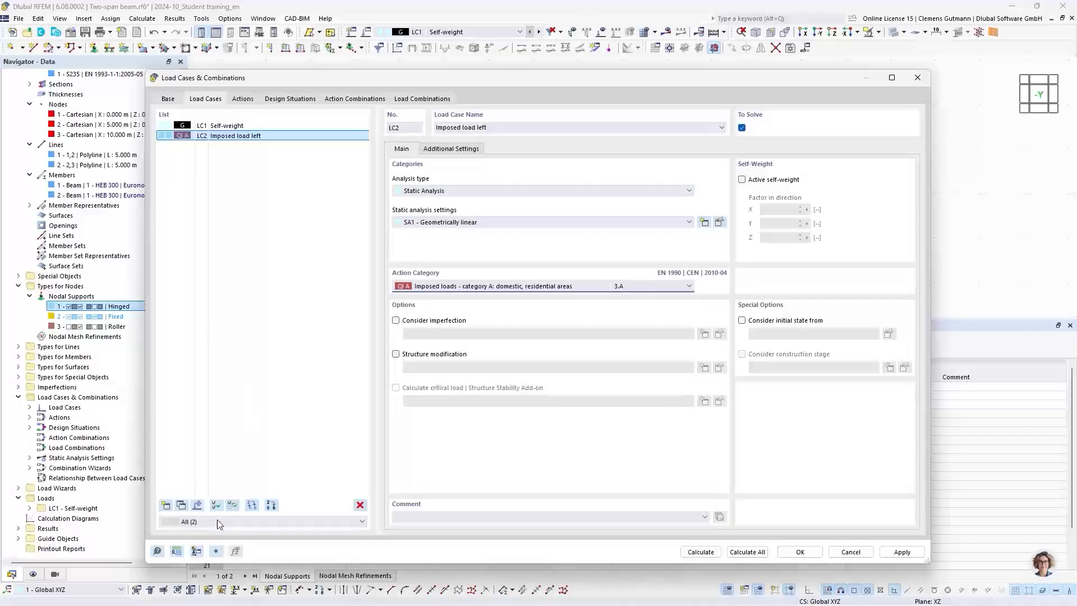
Step: Copy load case LC2 and rename the copy "Imposed load right"
click(181, 505)
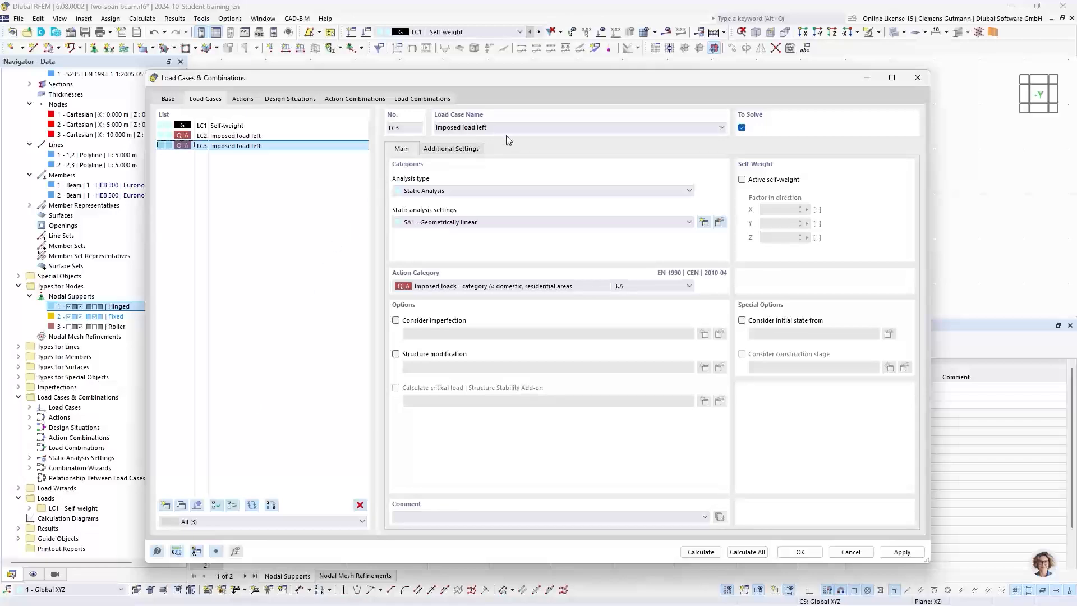
double_click(484, 128)
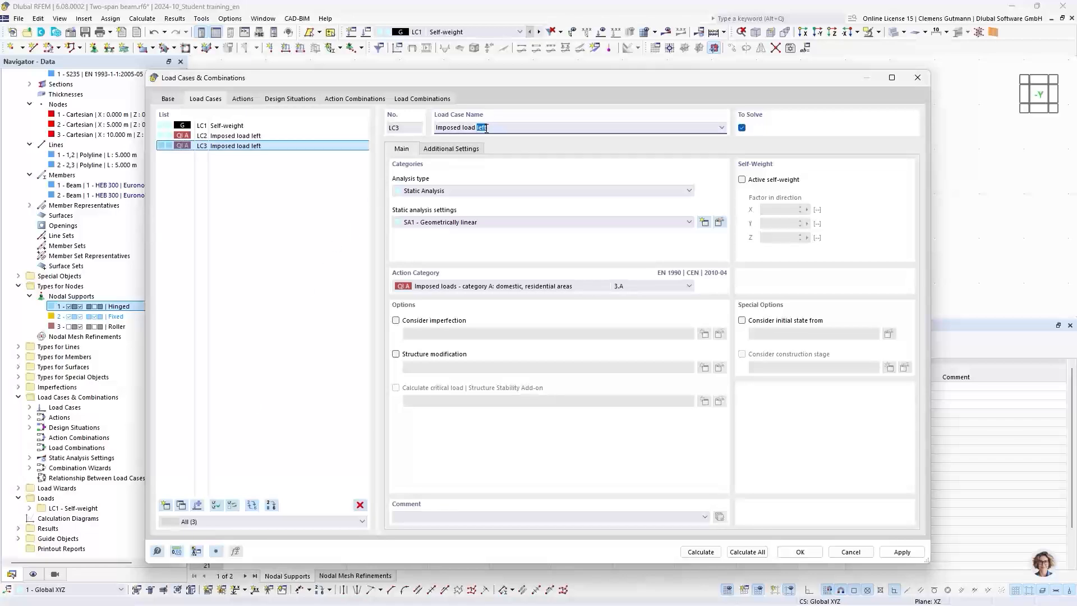
text(right)
key(Return)
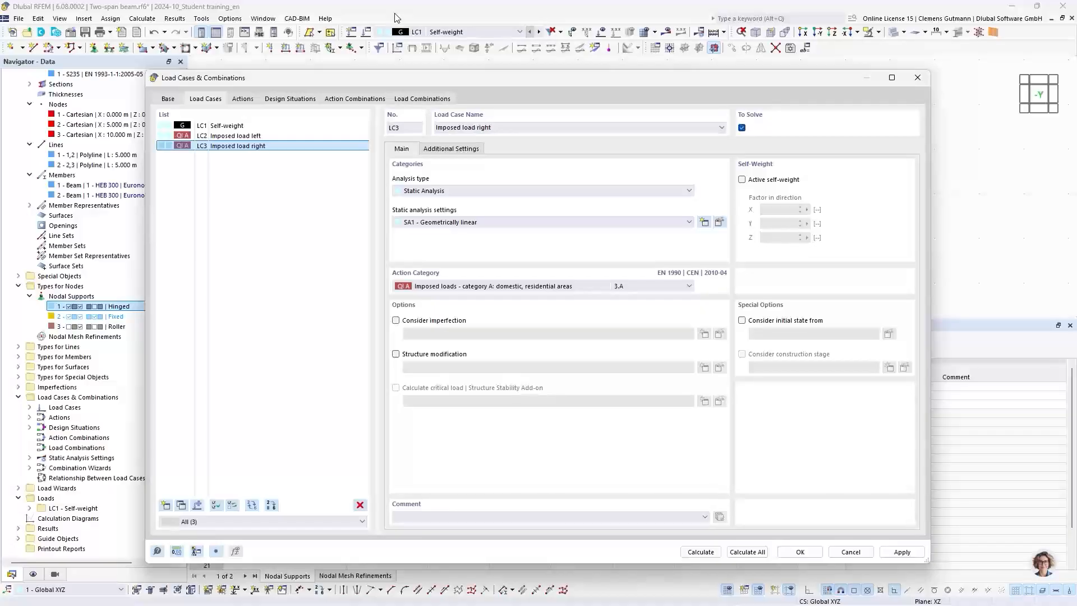
Step: Examine which load cases are assigned to action A1 Permanent and action A2 Imposed loads - category A
click(236, 102)
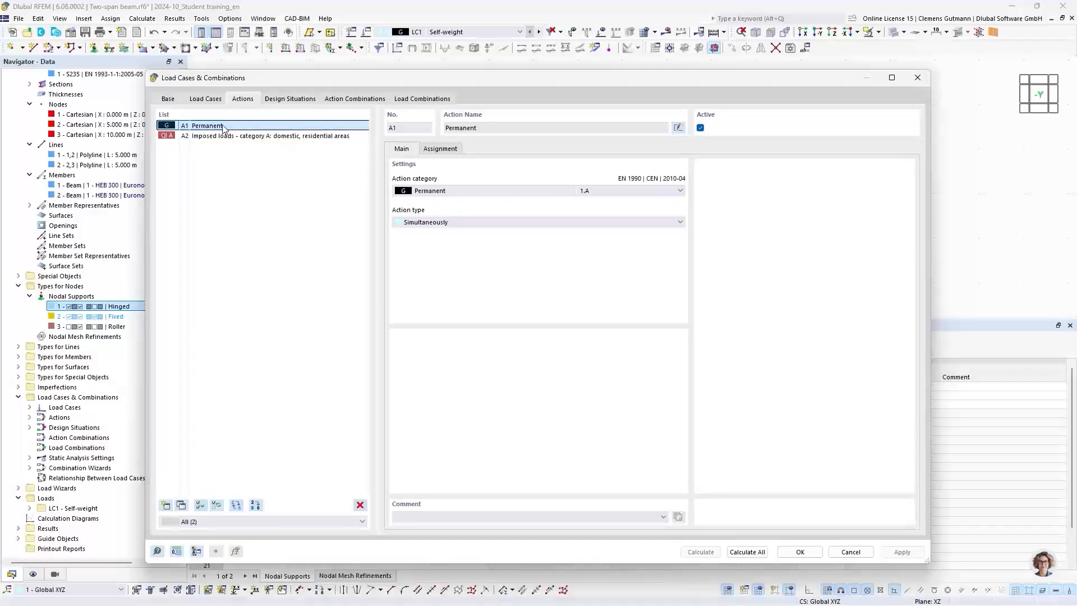
click(438, 151)
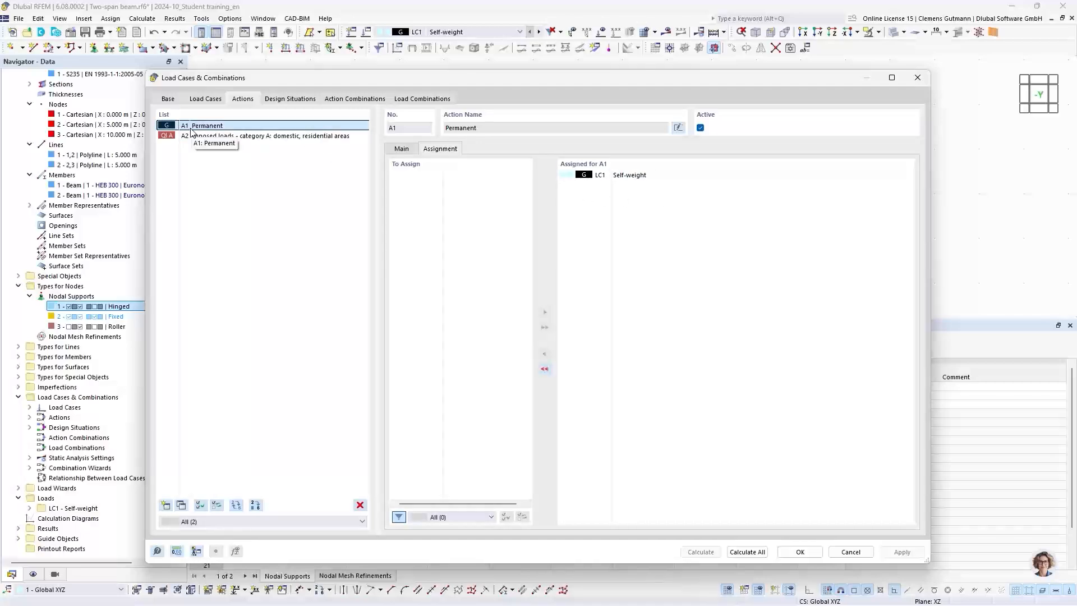
click(208, 138)
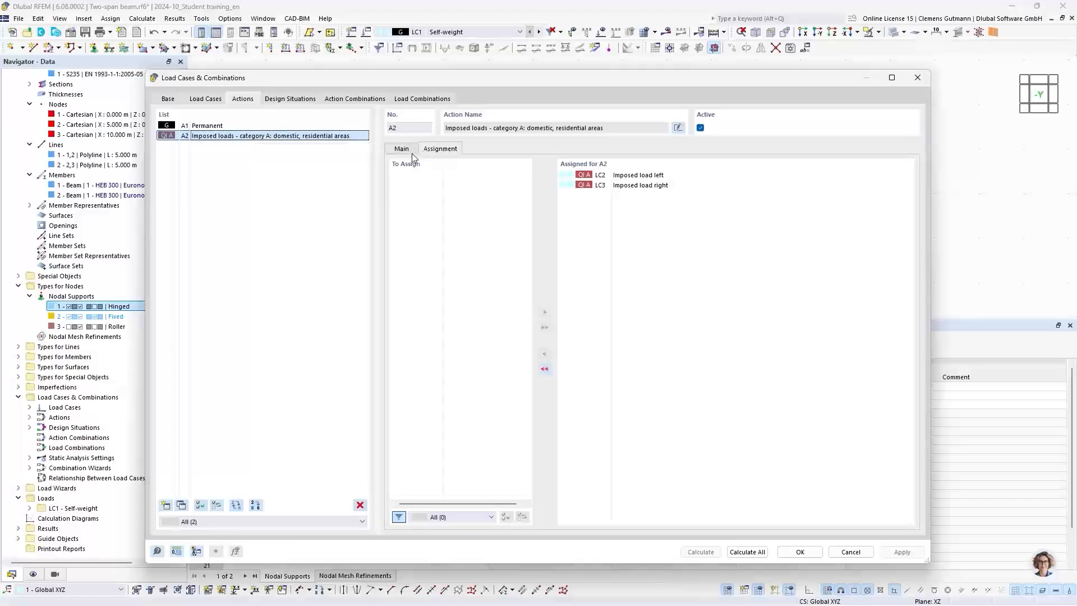
click(408, 153)
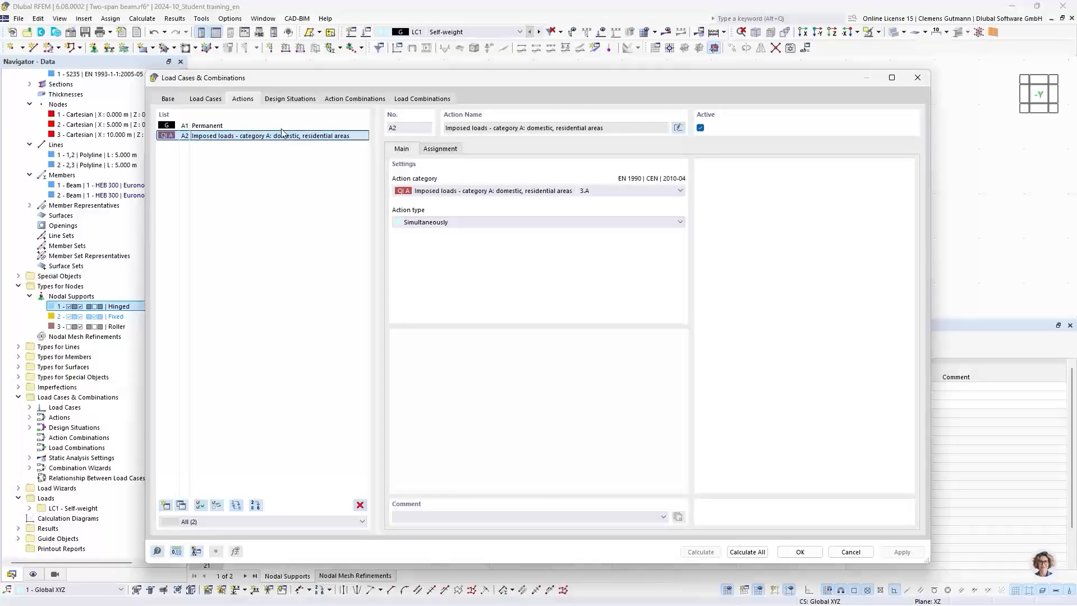
Step: Inspect the action type options of action A1 Permanent and keep Simultaneously
click(224, 126)
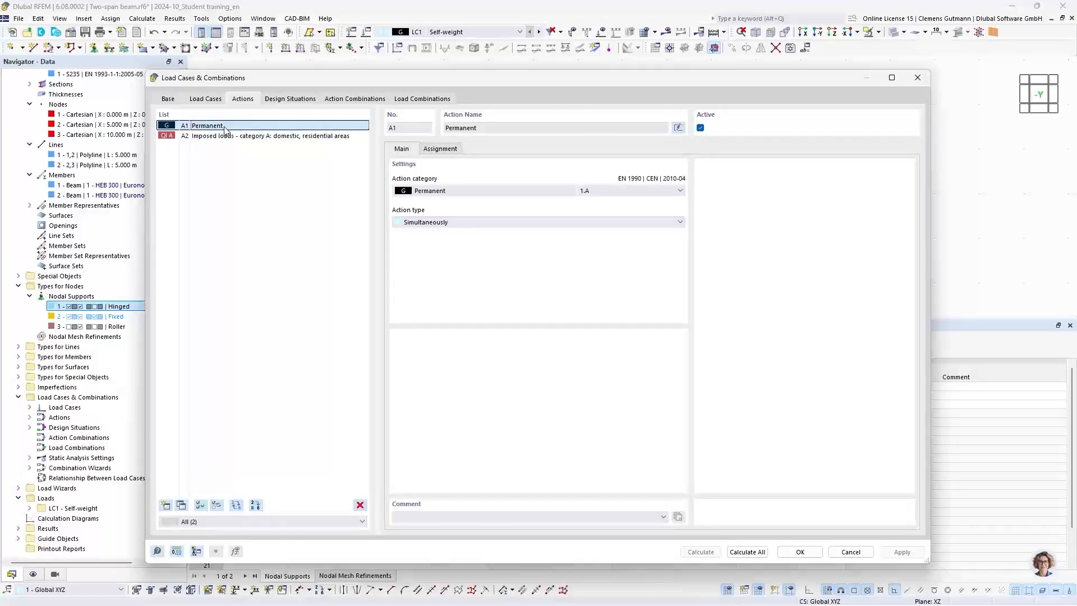
click(431, 223)
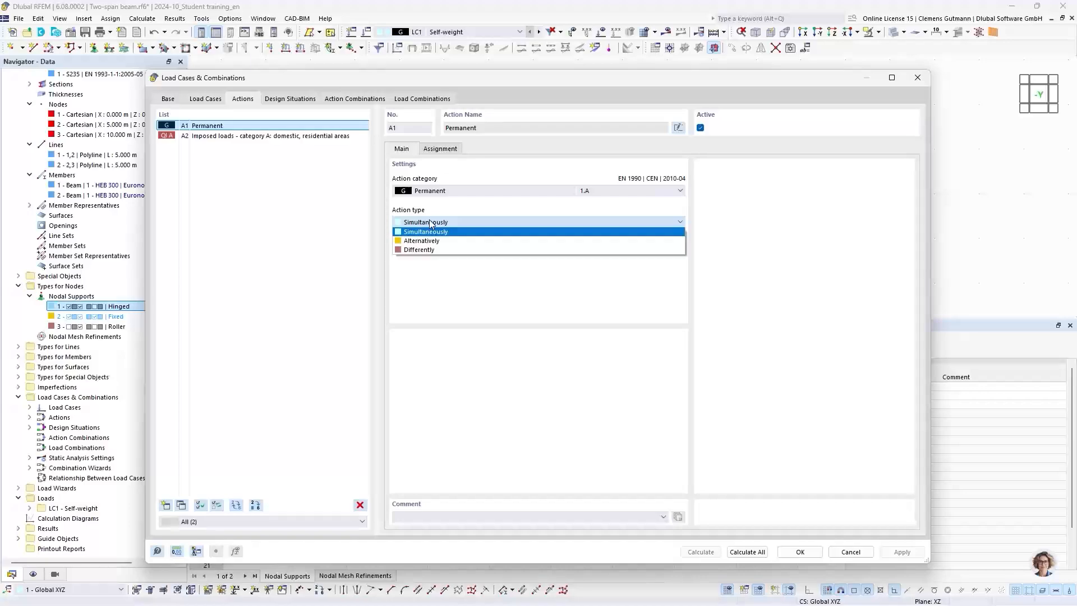
click(430, 223)
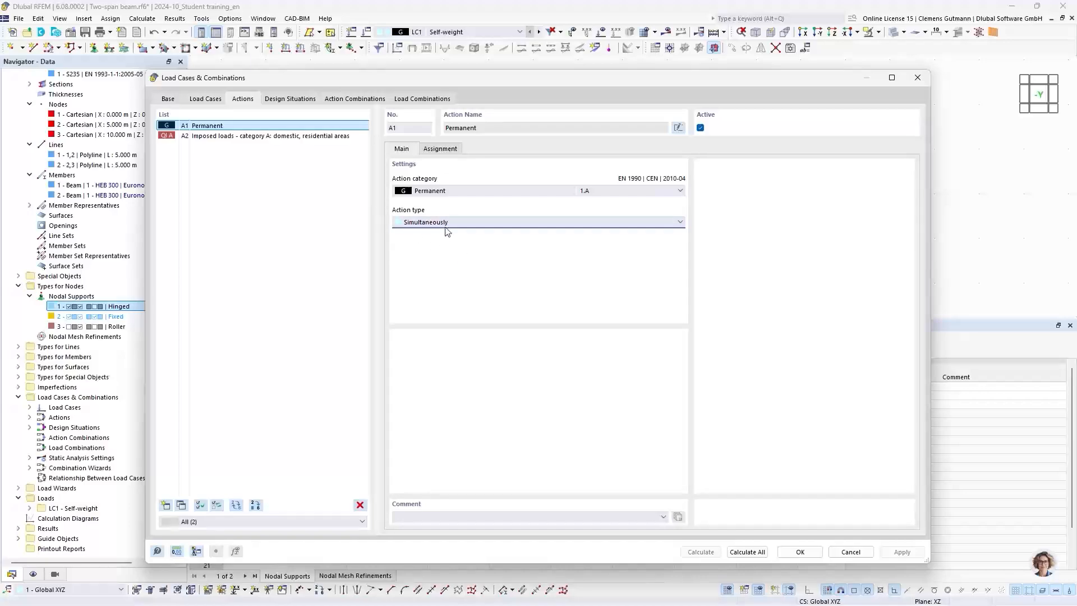
click(442, 224)
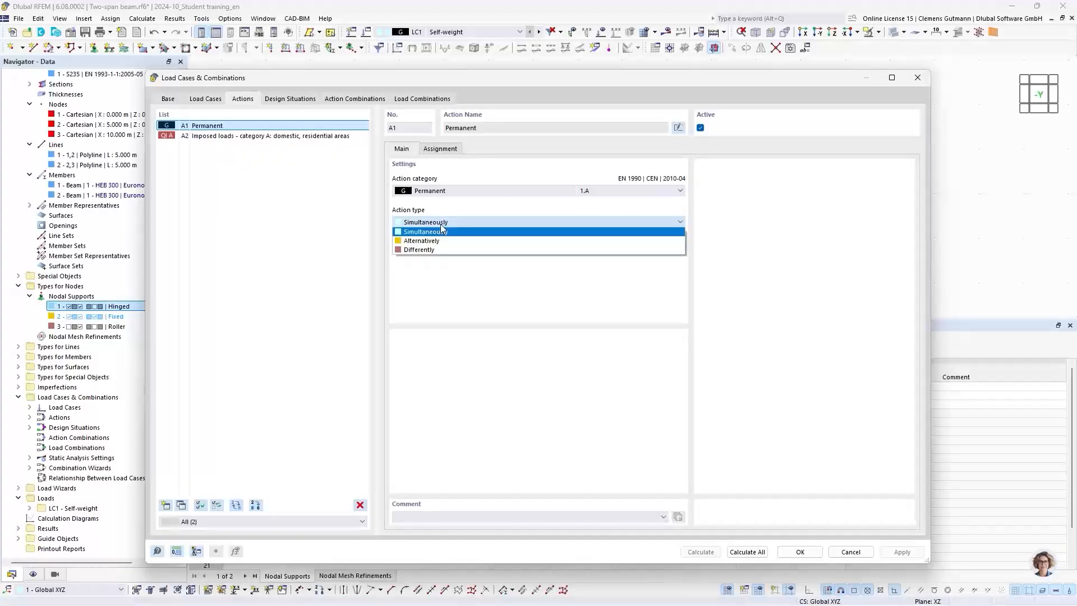
click(441, 229)
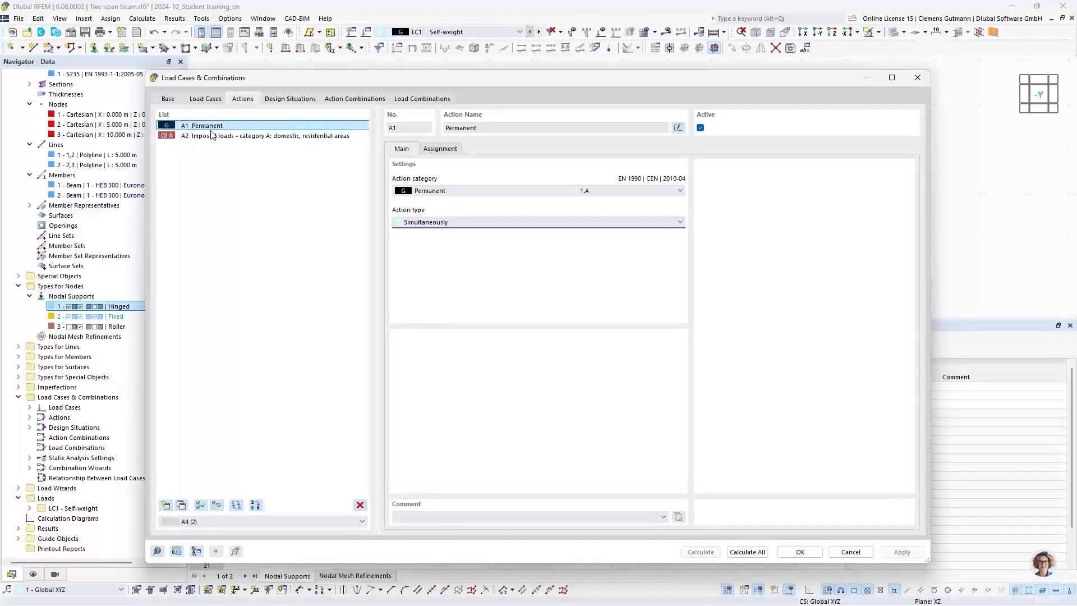
Step: Compare the load case assignments of both actions and inspect A2's action type options, keeping Simultaneously
click(441, 149)
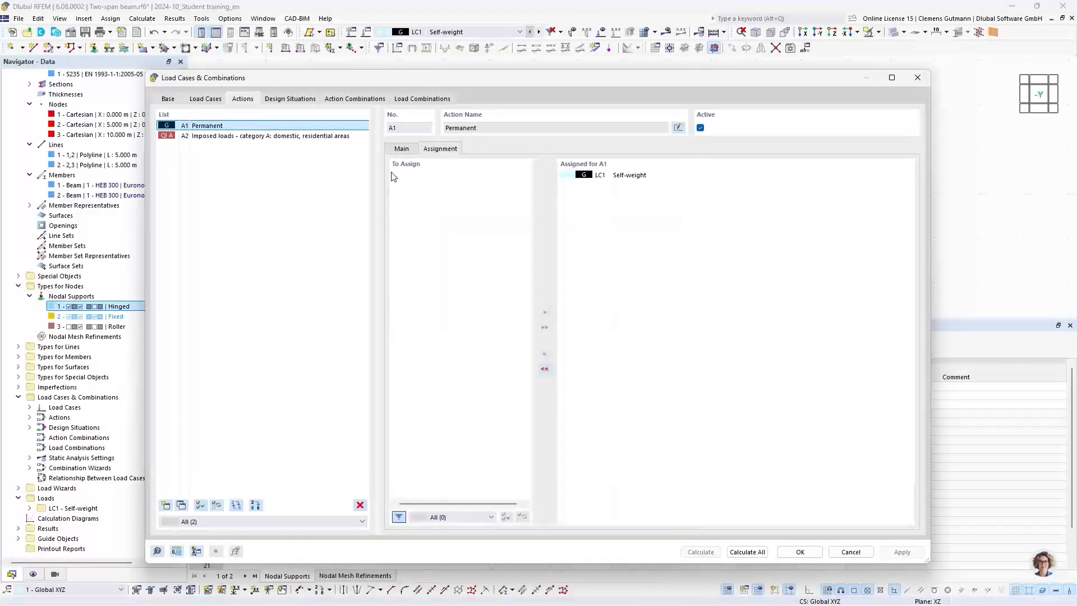
click(212, 136)
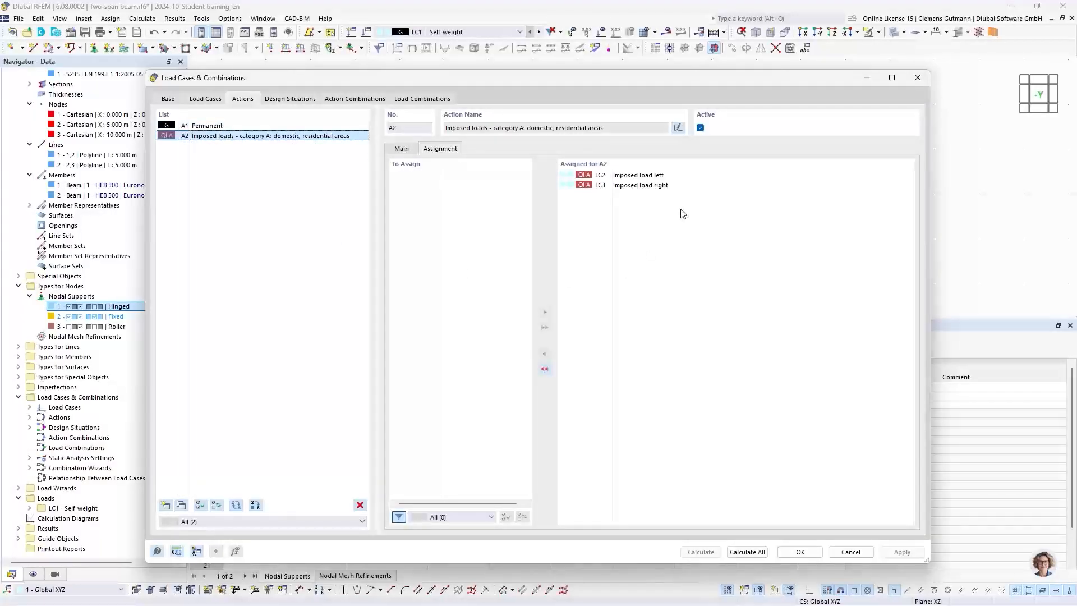
click(411, 150)
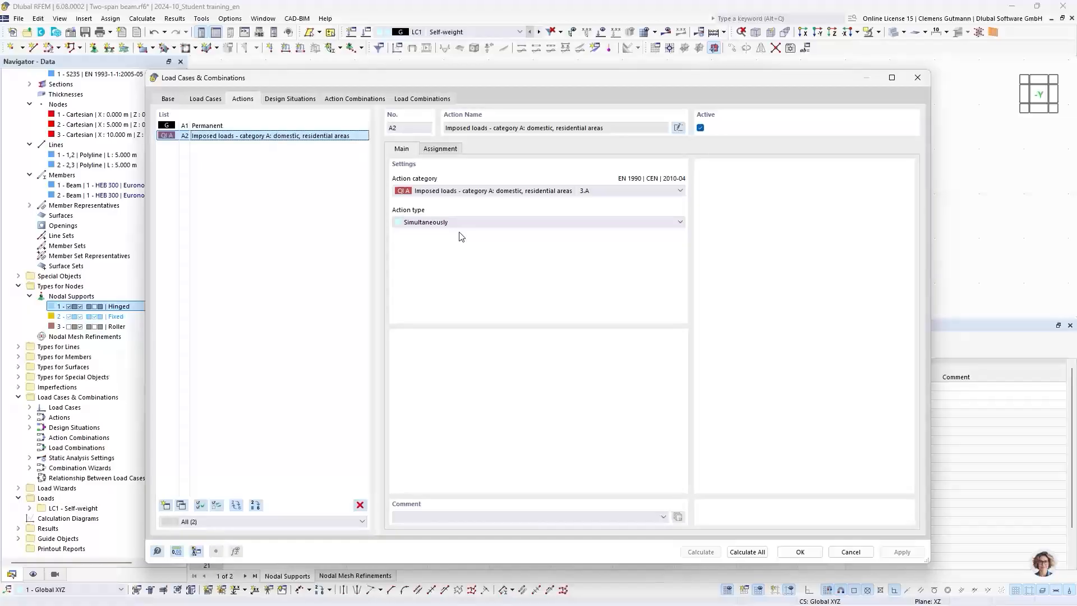
click(470, 222)
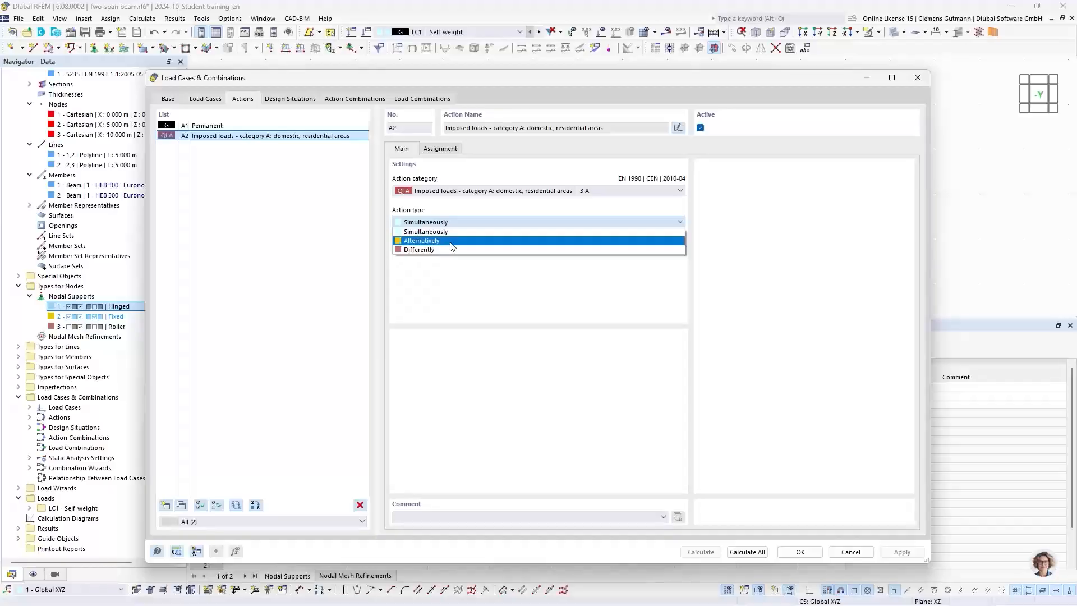
click(463, 234)
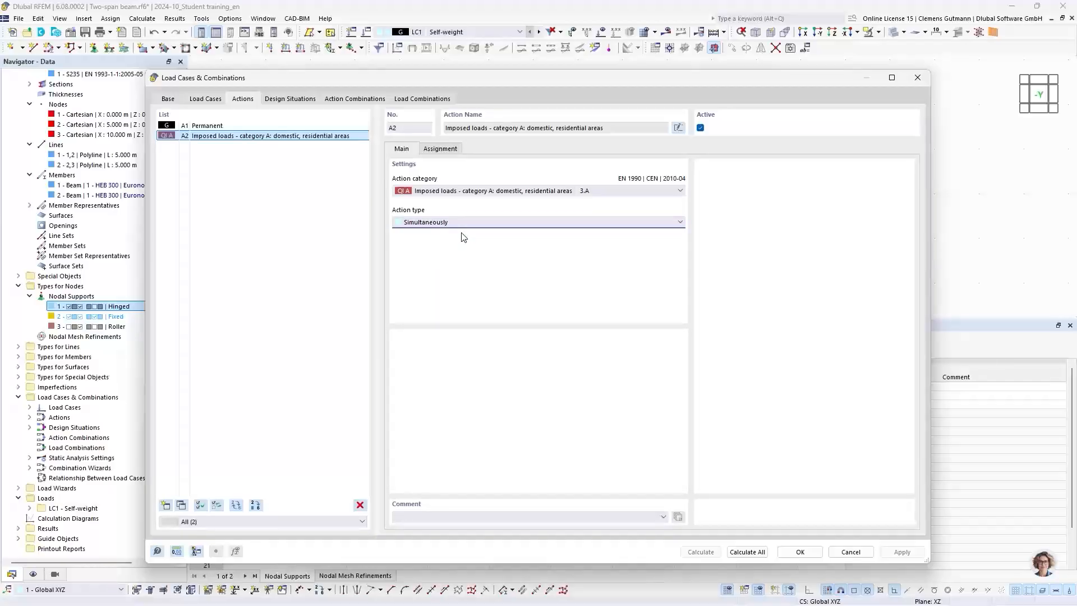
Step: Review the ULS and SLS design situations and the generated action combinations
click(291, 99)
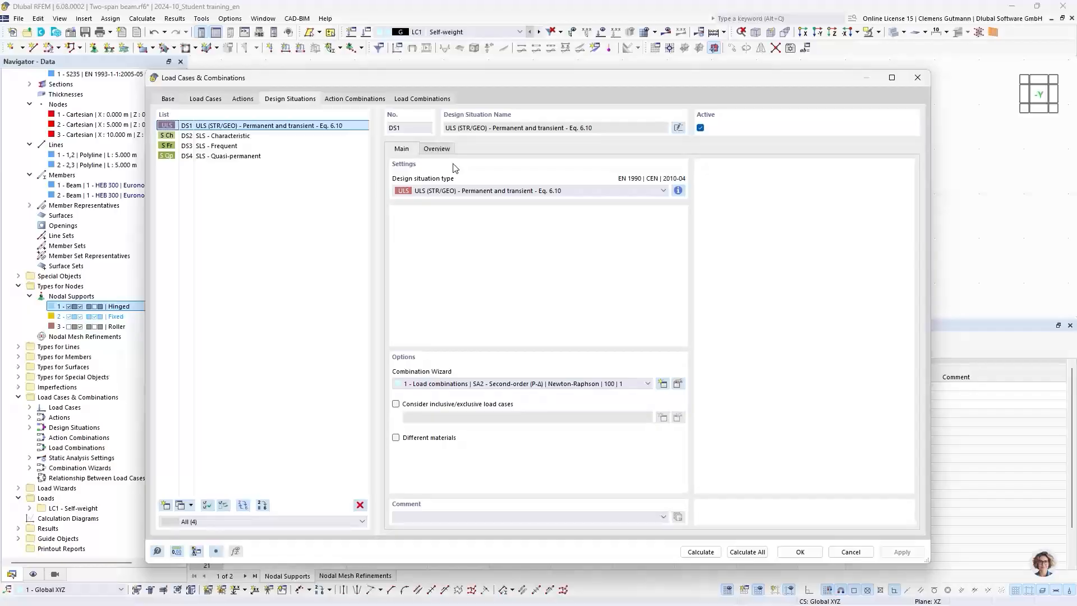
click(364, 105)
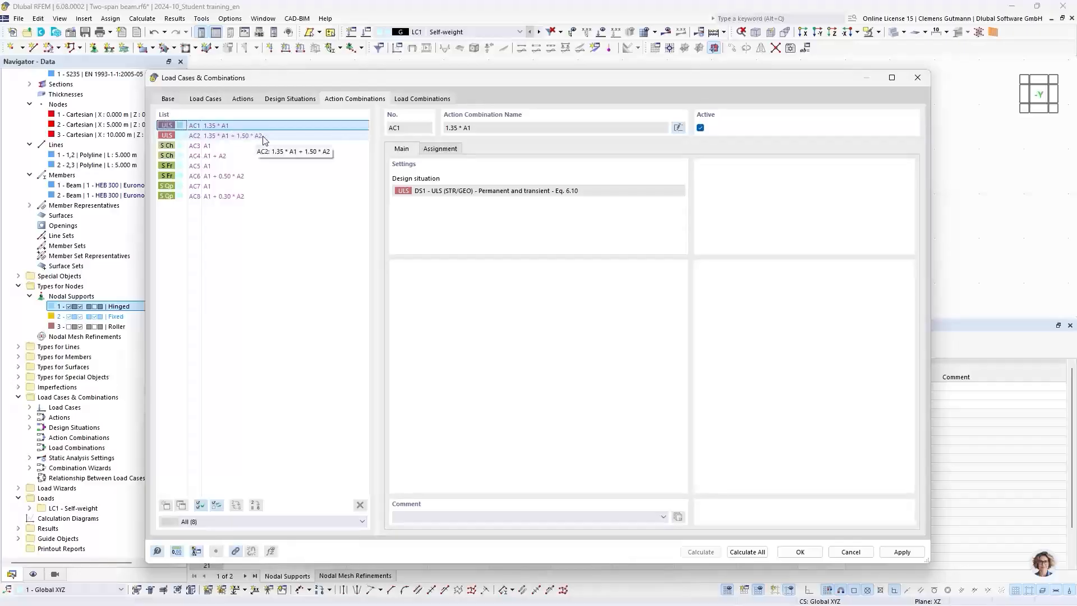
click(208, 147)
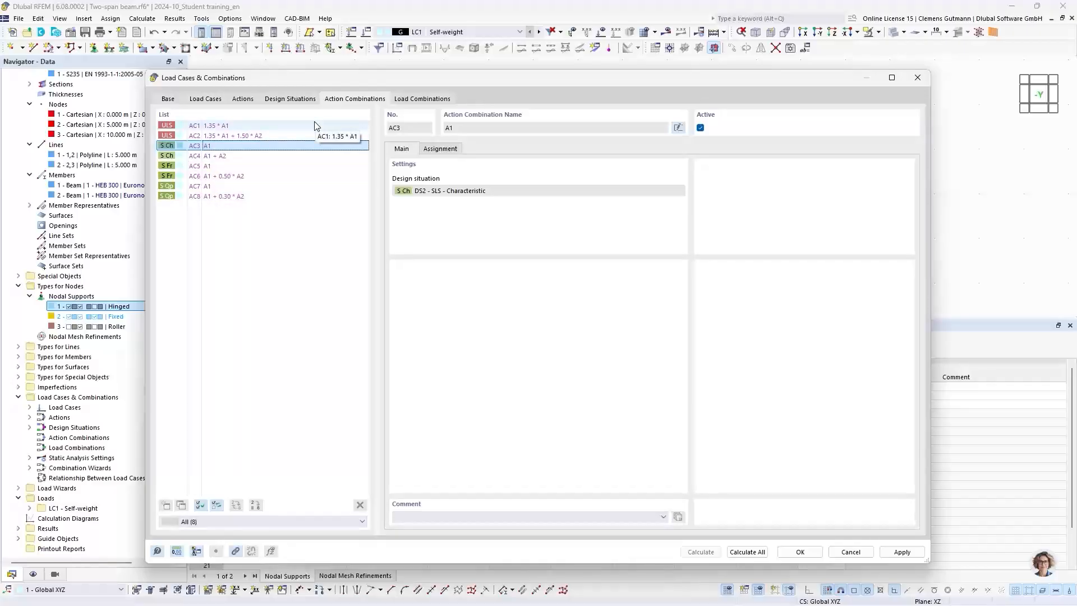
Step: Examine the assigned load cases and factors of load combinations CO1 to CO4
click(418, 100)
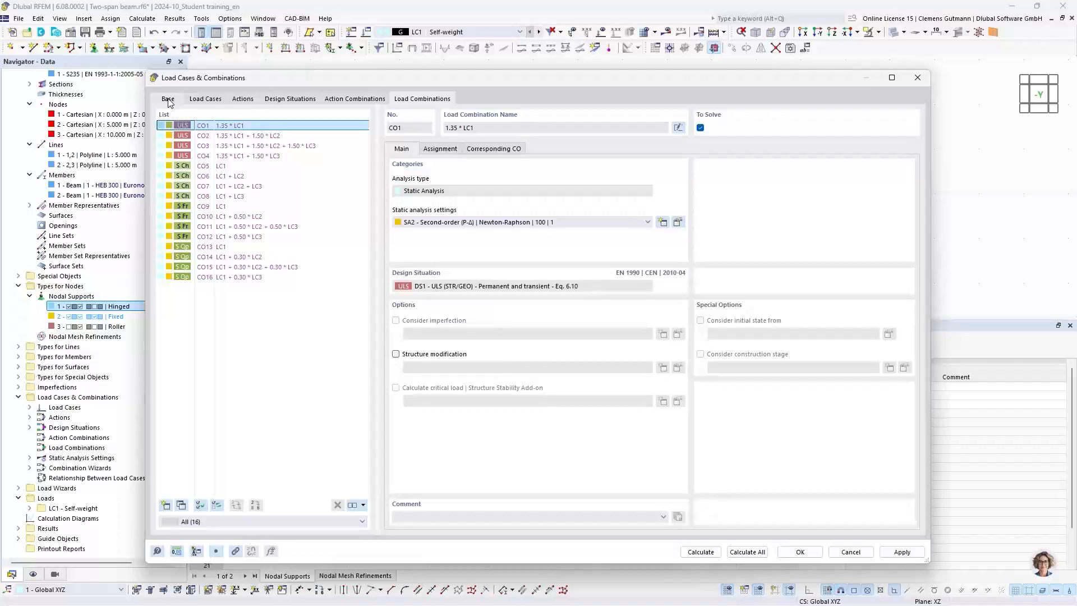
click(441, 149)
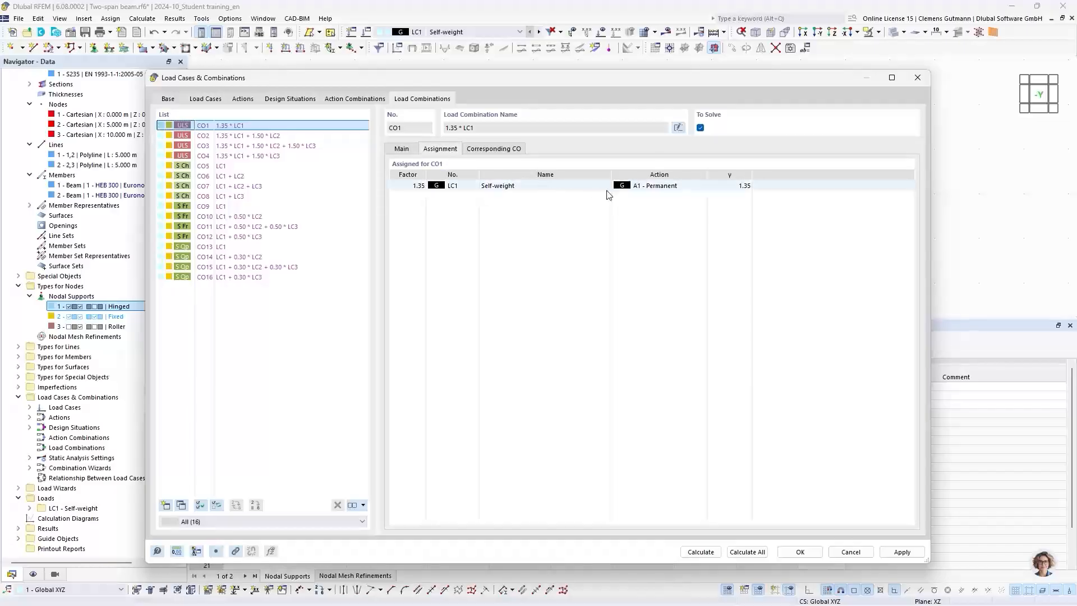
click(246, 138)
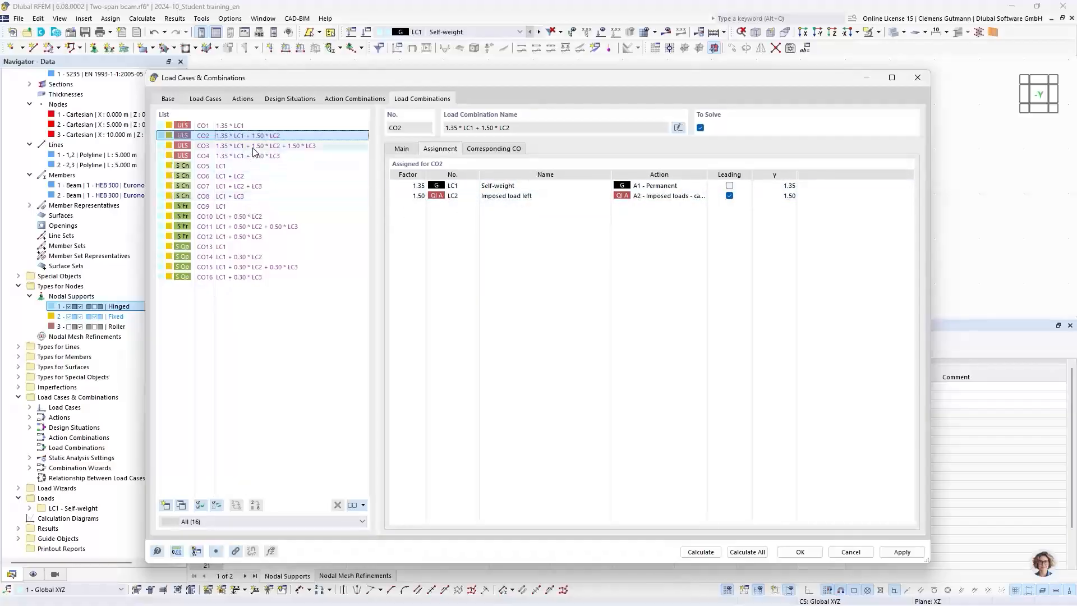
click(253, 147)
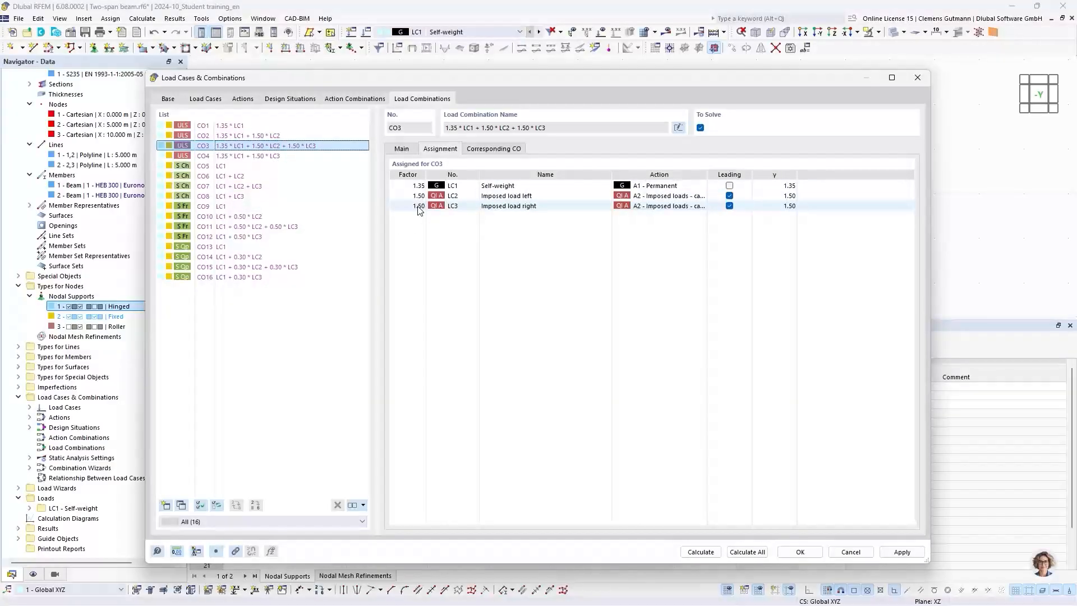
click(272, 156)
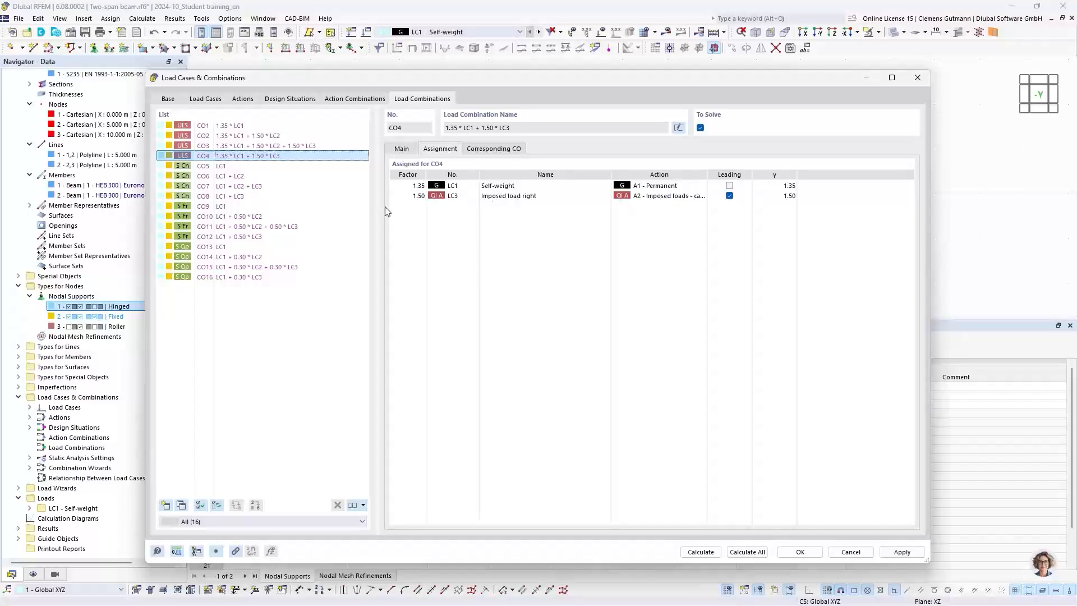
Step: Set the action type of imposed load action A2 to Alternatively and check the regenerated load combinations and the CO2 assignment
click(243, 99)
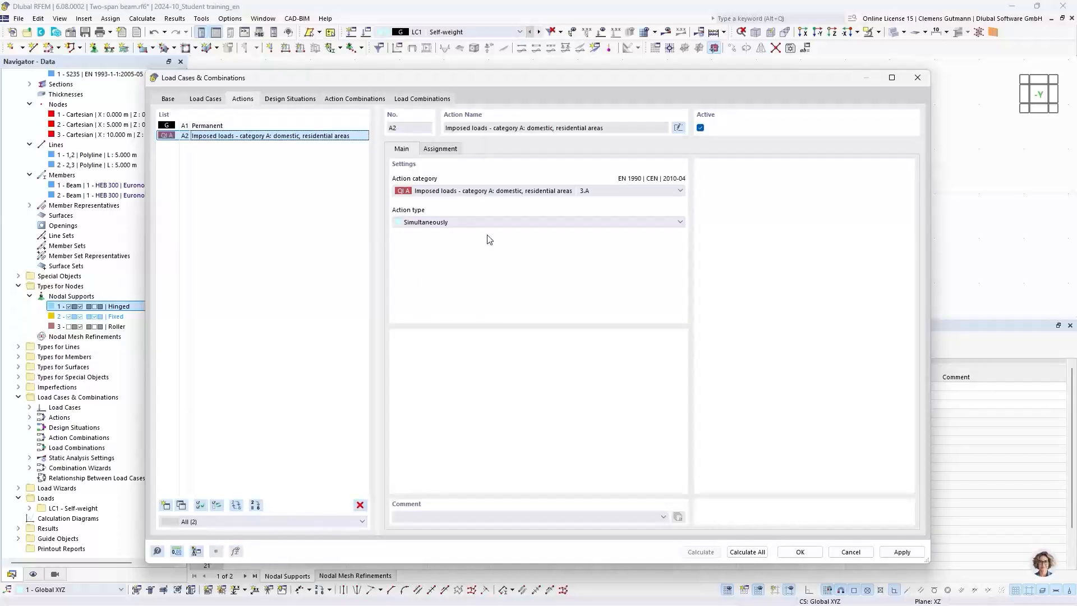
click(430, 224)
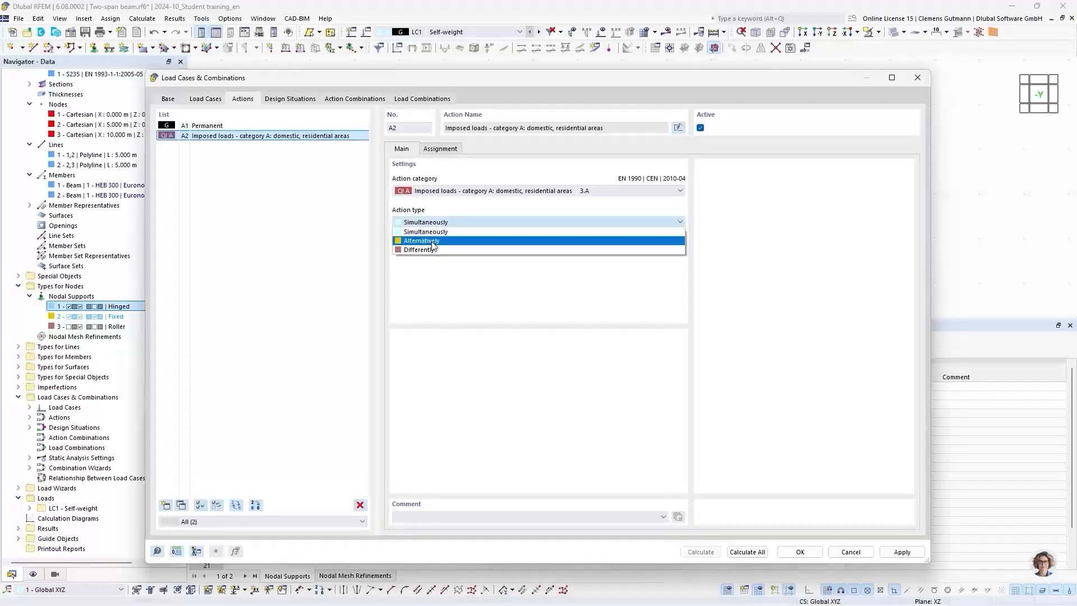
click(432, 241)
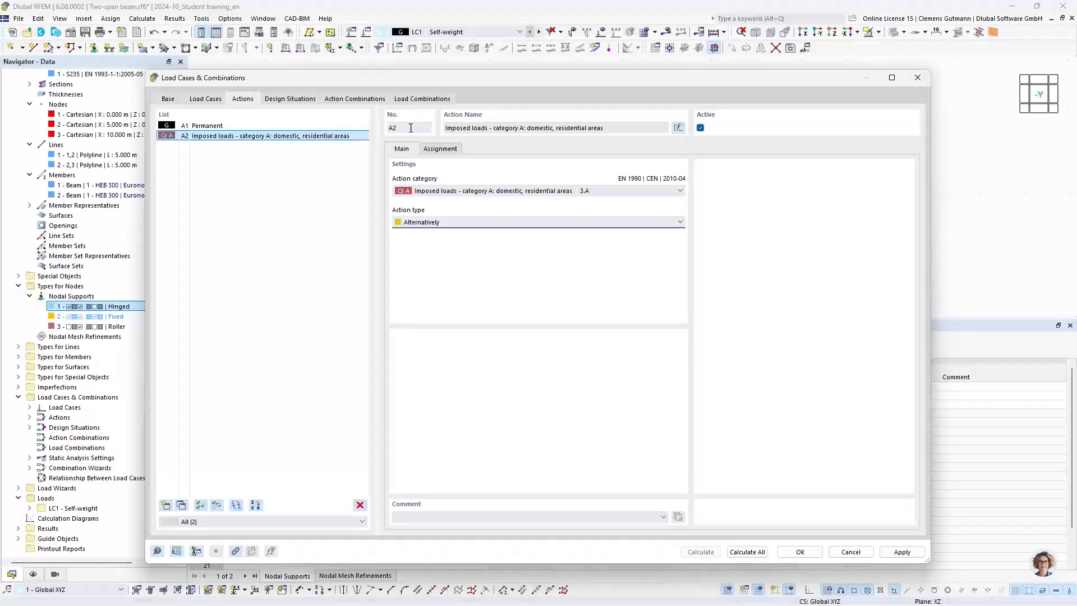
click(404, 99)
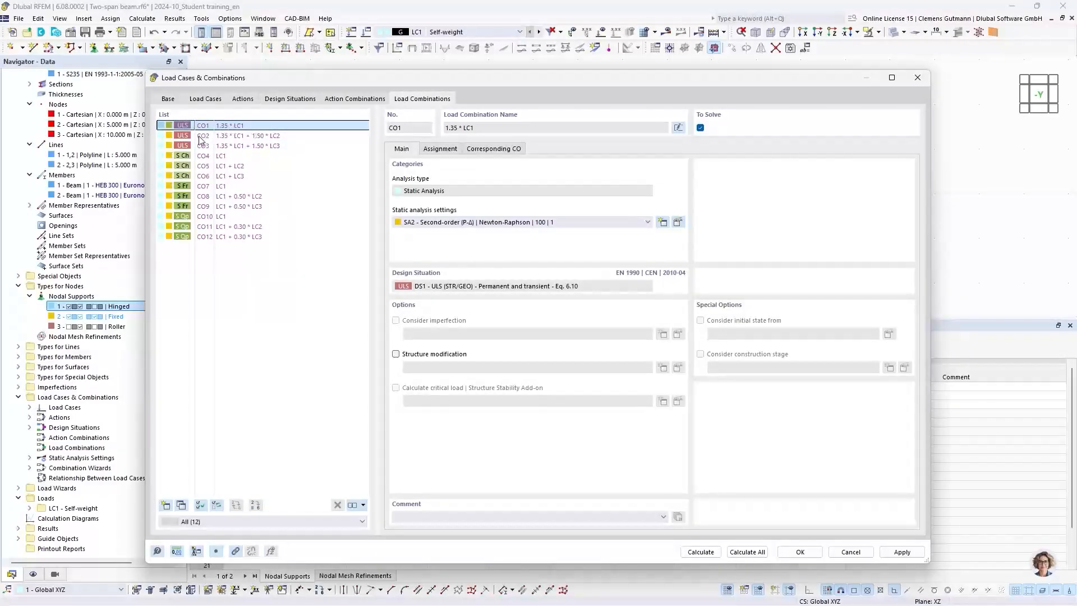
click(249, 135)
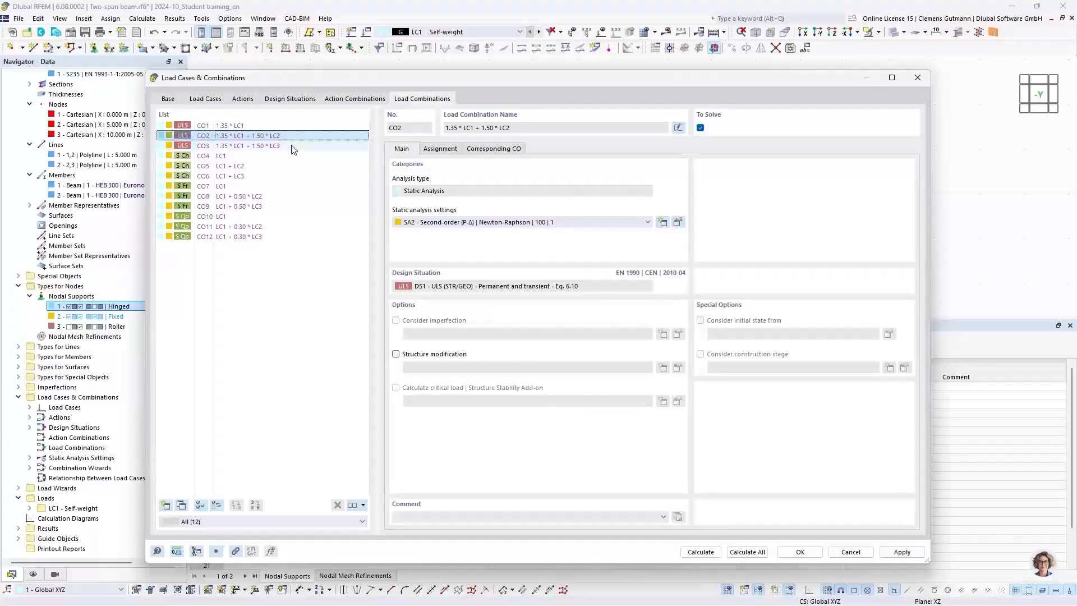
click(441, 149)
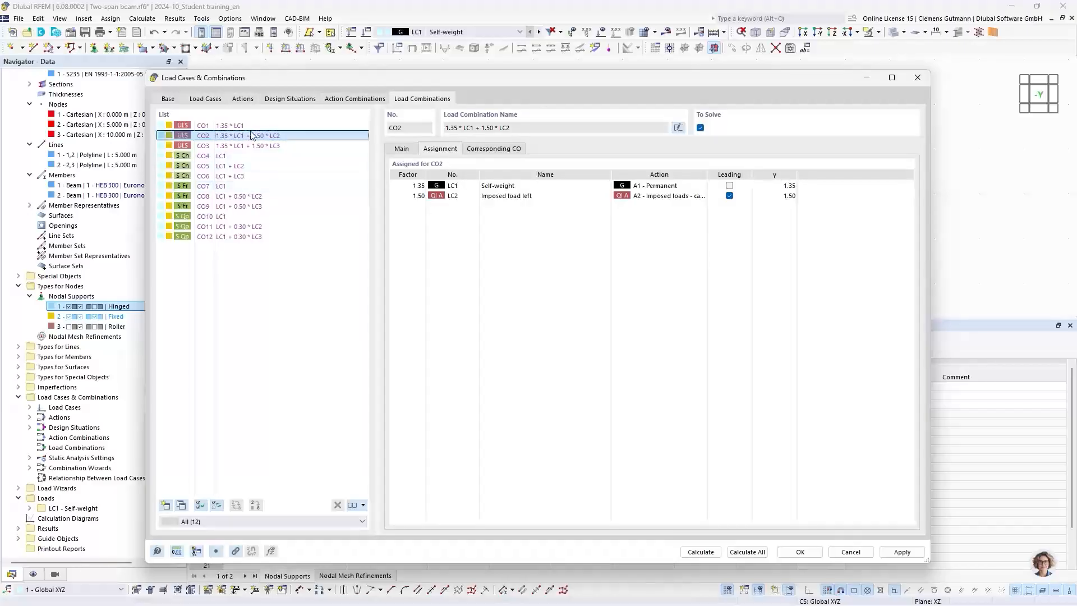
Step: Set the action type of imposed load action A2 back to Simultaneously
click(242, 99)
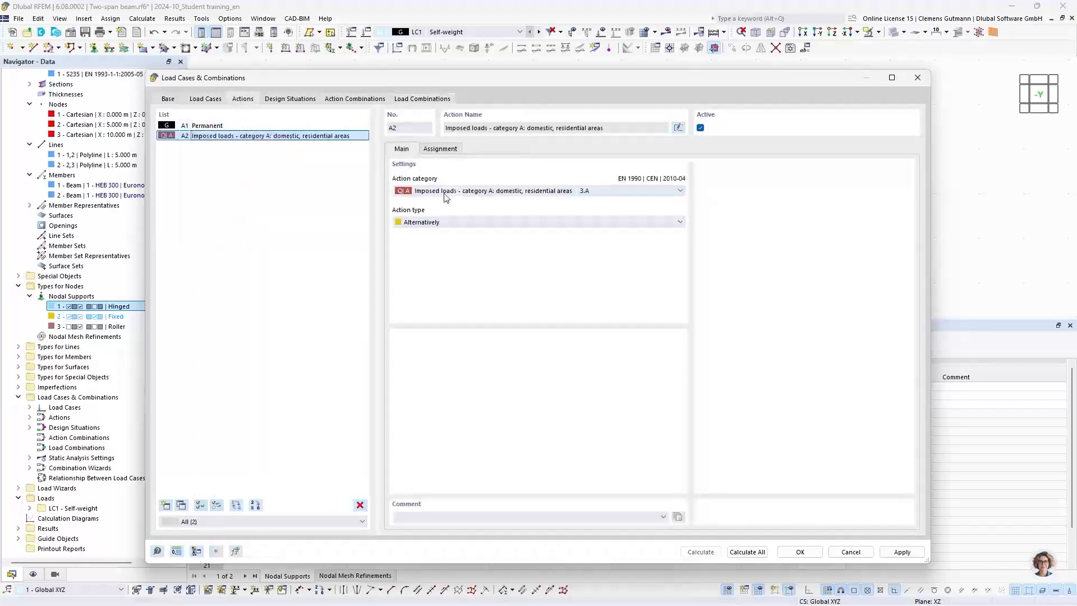
click(426, 222)
click(426, 240)
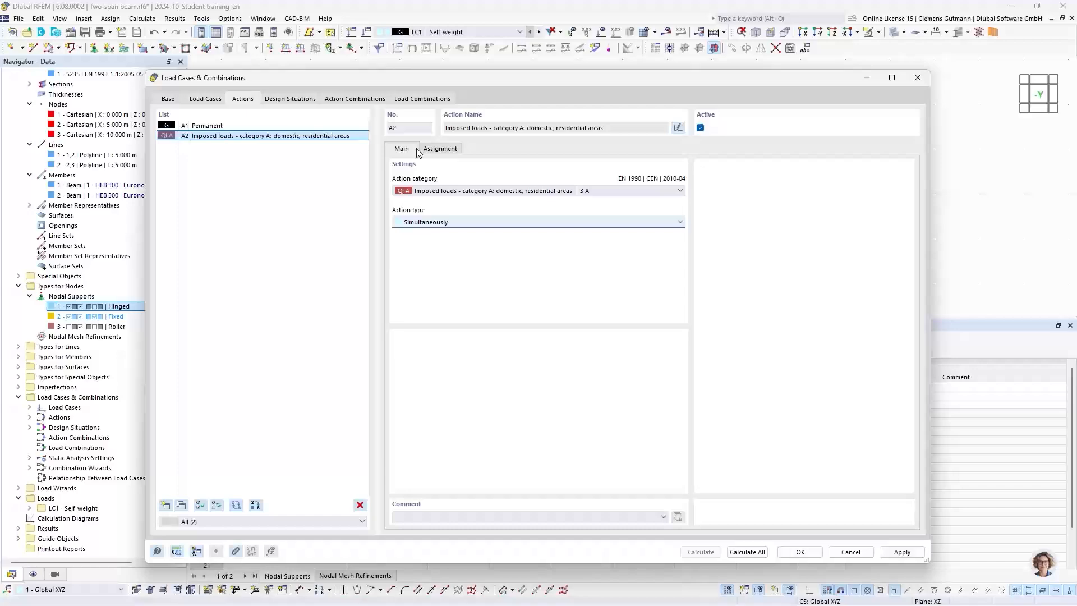
Step: Regenerate the load combinations, review CO1 to CO4, and accept the load case and combination settings
click(415, 99)
click(298, 146)
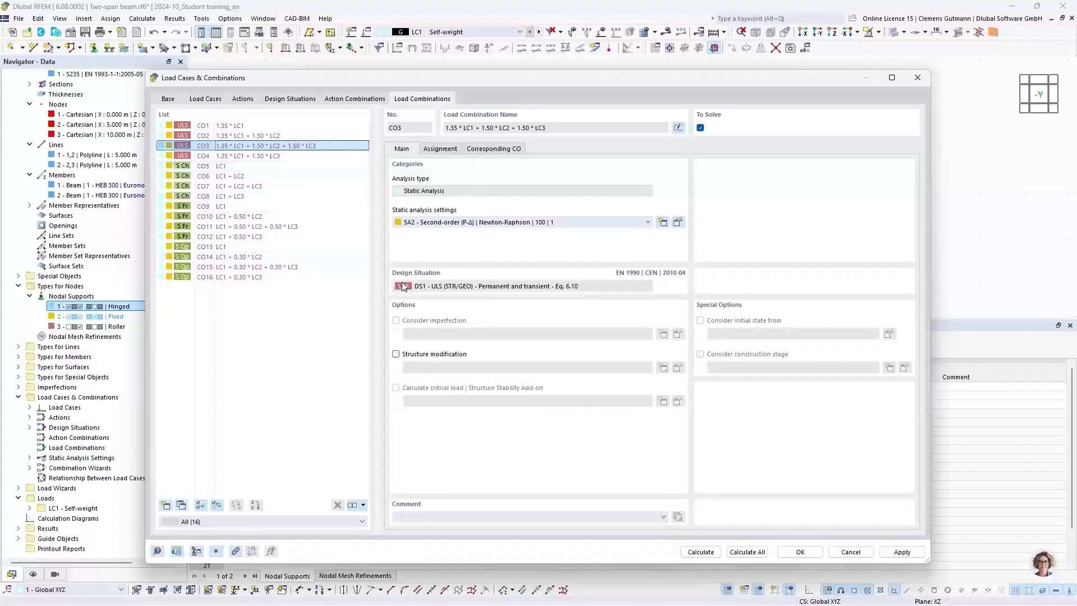
click(228, 129)
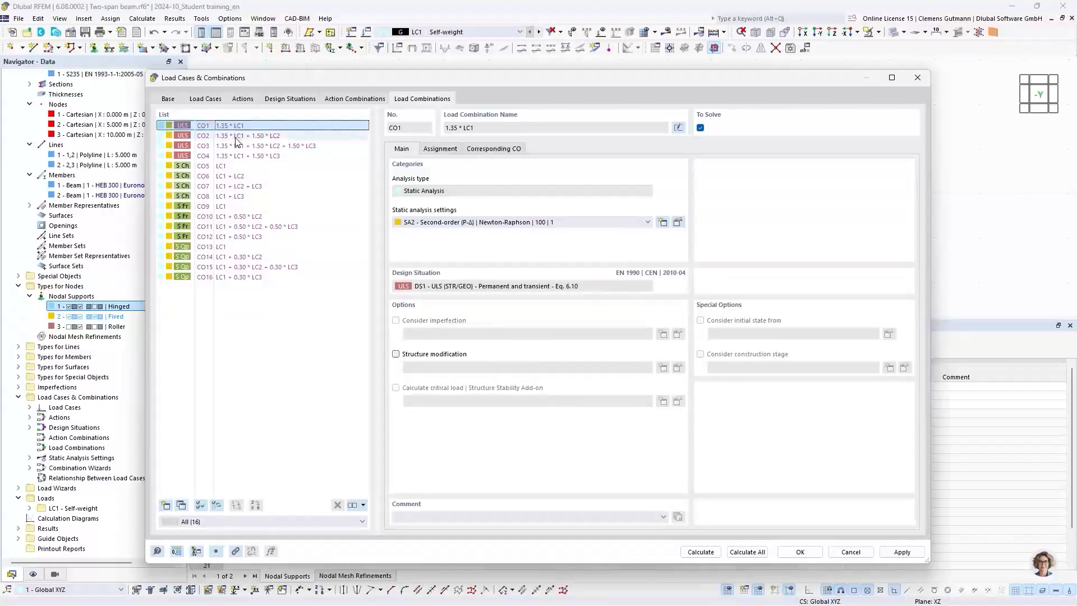
click(235, 136)
click(241, 147)
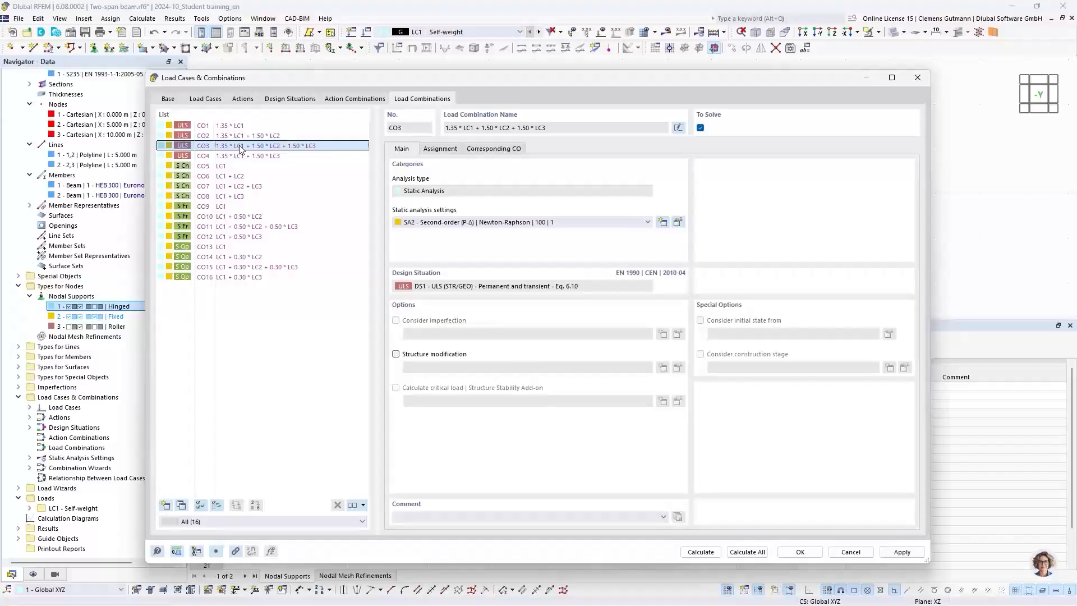
click(247, 156)
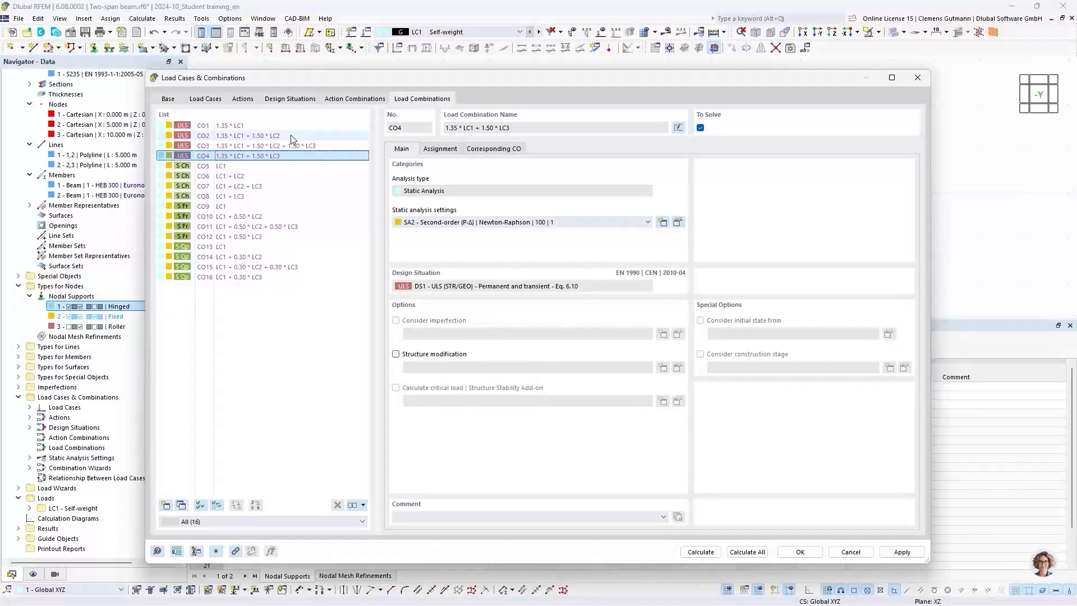
click(800, 553)
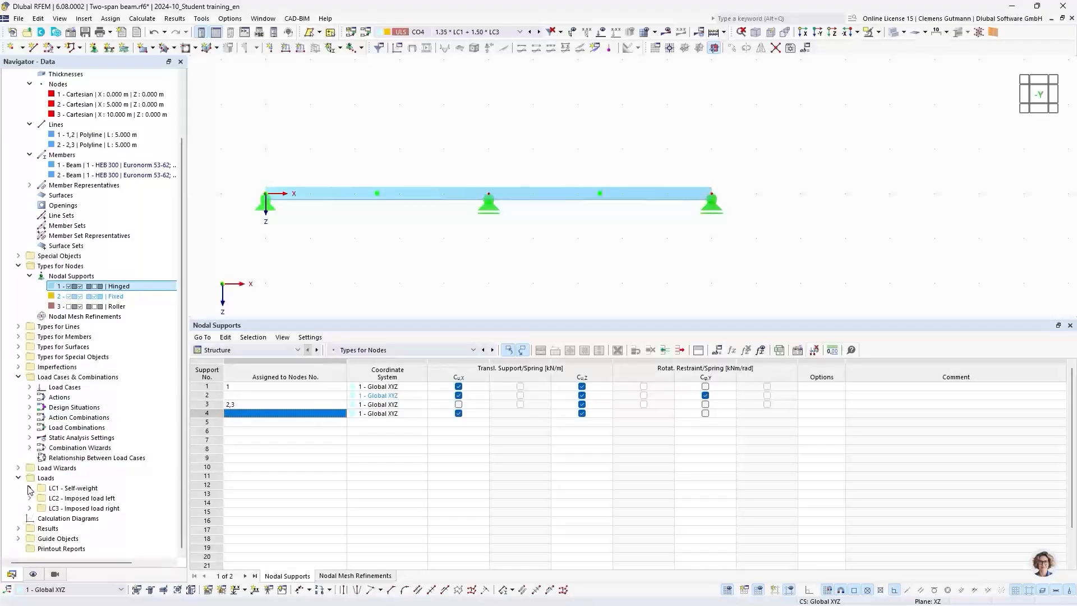
Step: Start a new uniform force member load in load case LC1 - Self-weight and assign it to members 1 and 2
click(302, 49)
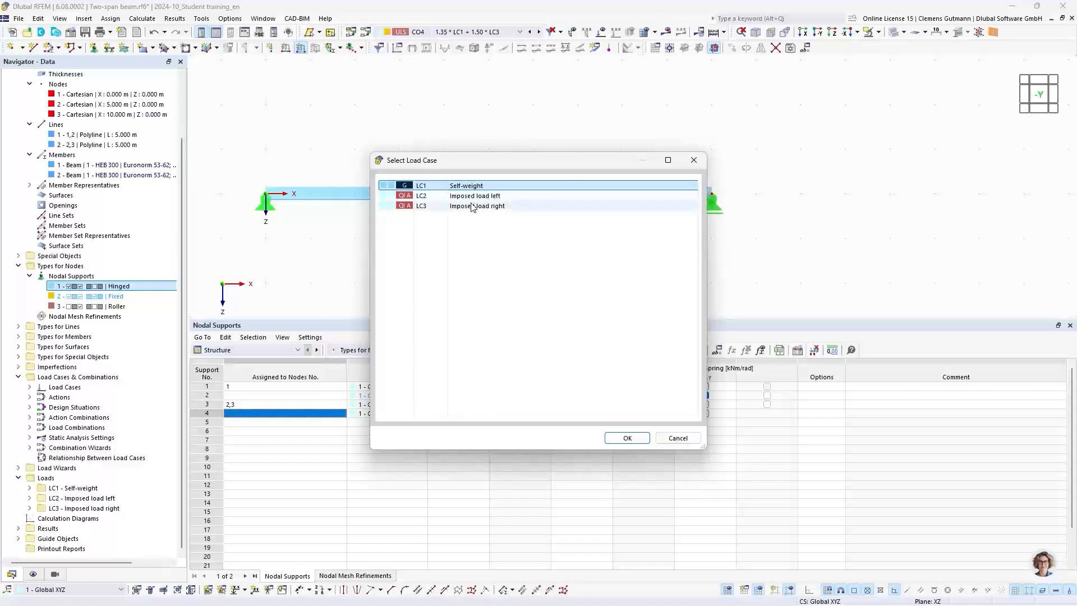
click(628, 437)
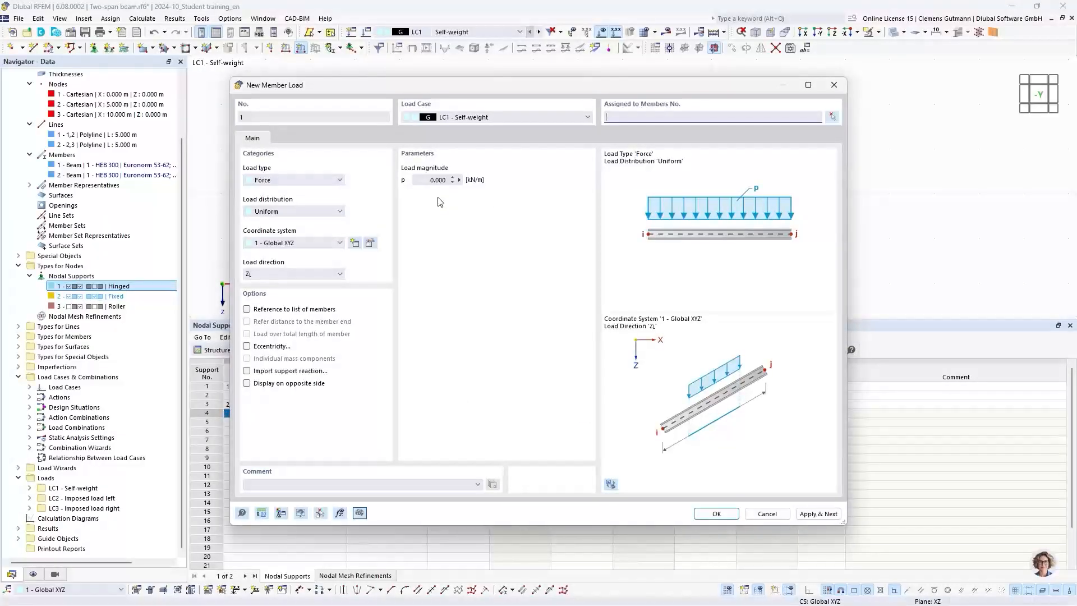
drag(649, 91, 492, 237)
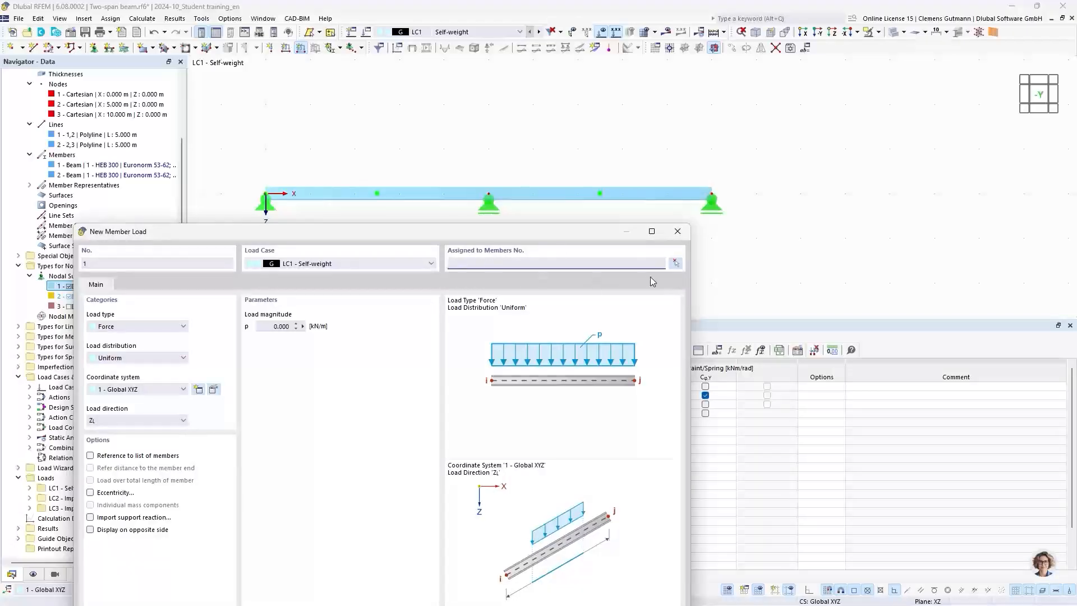
click(677, 263)
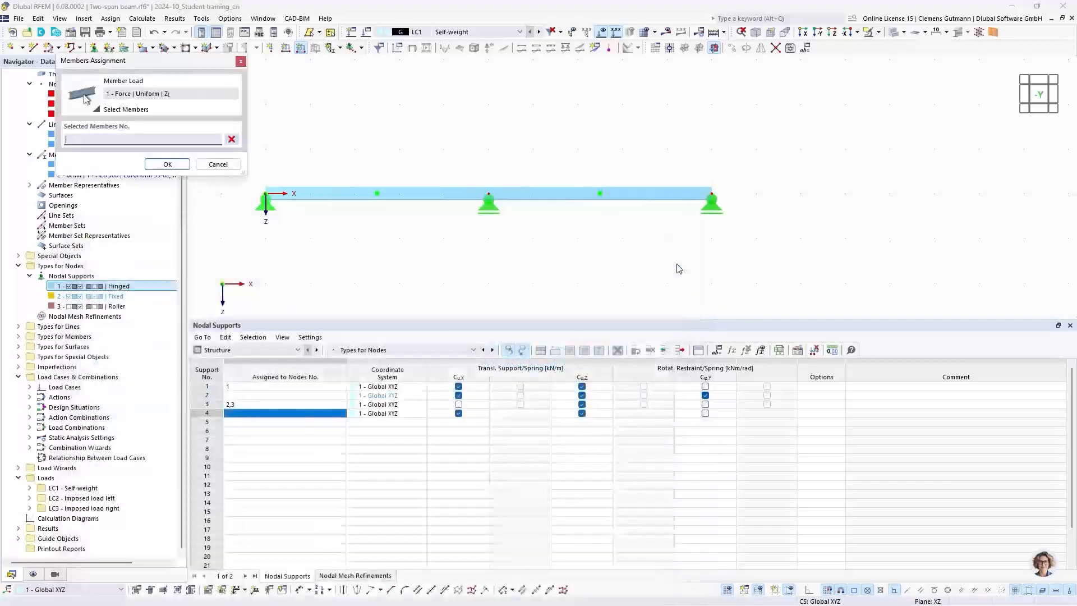
click(342, 194)
click(554, 194)
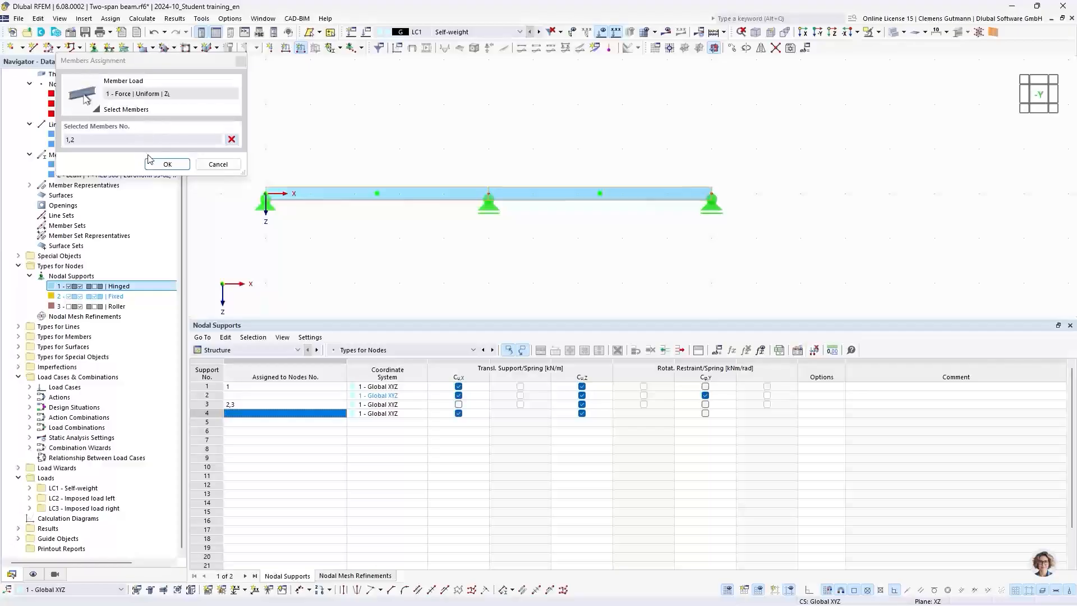
click(167, 164)
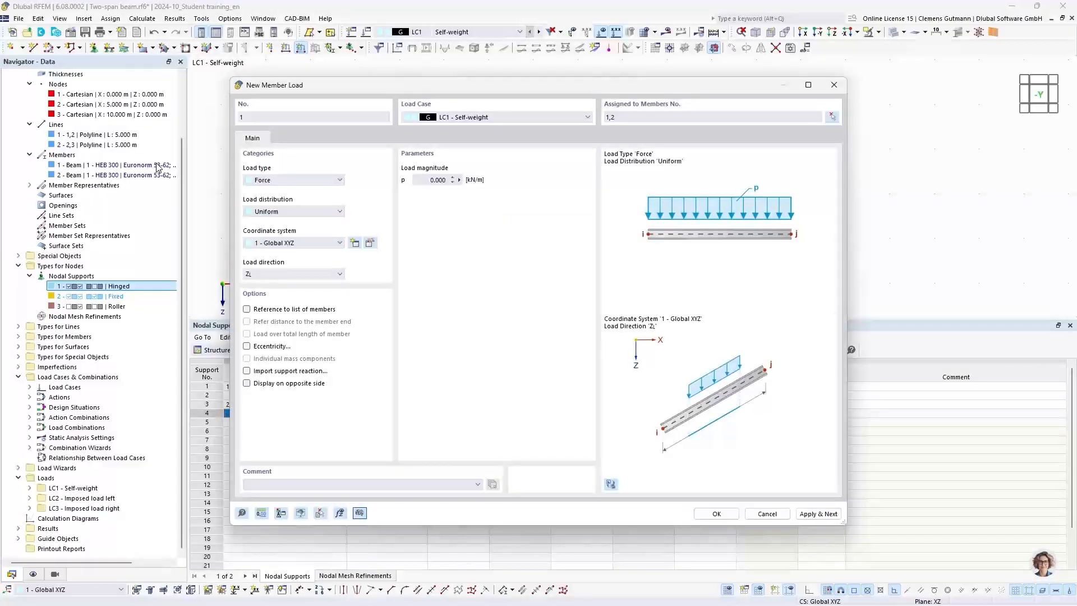
Step: Set the LC1 member load magnitude to 2.5 kN/m and apply it, continuing with another member load
click(420, 180)
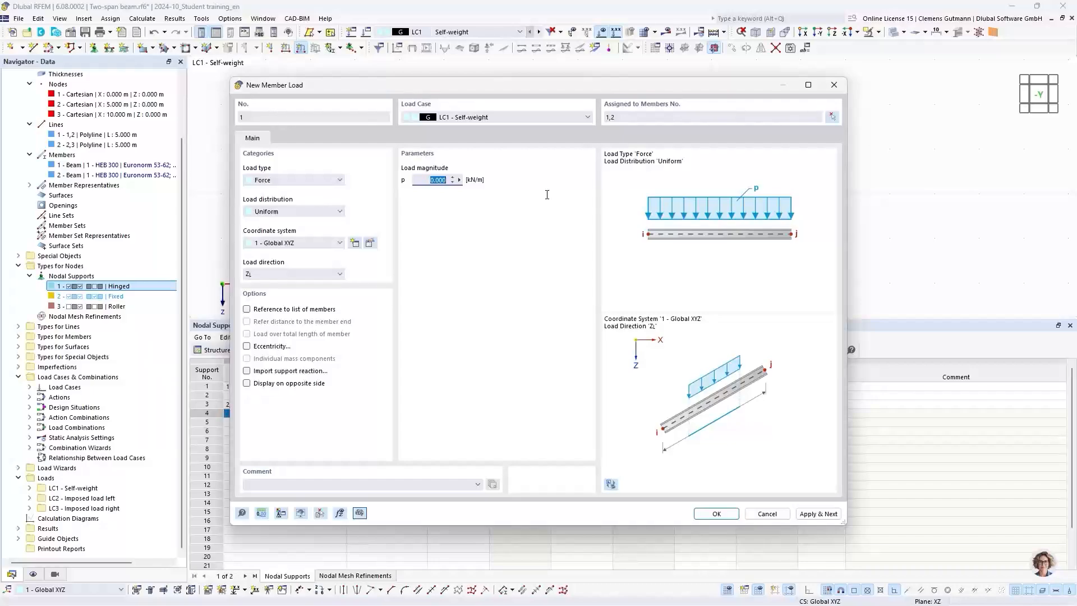
text(2.5)
key(Tab)
click(819, 514)
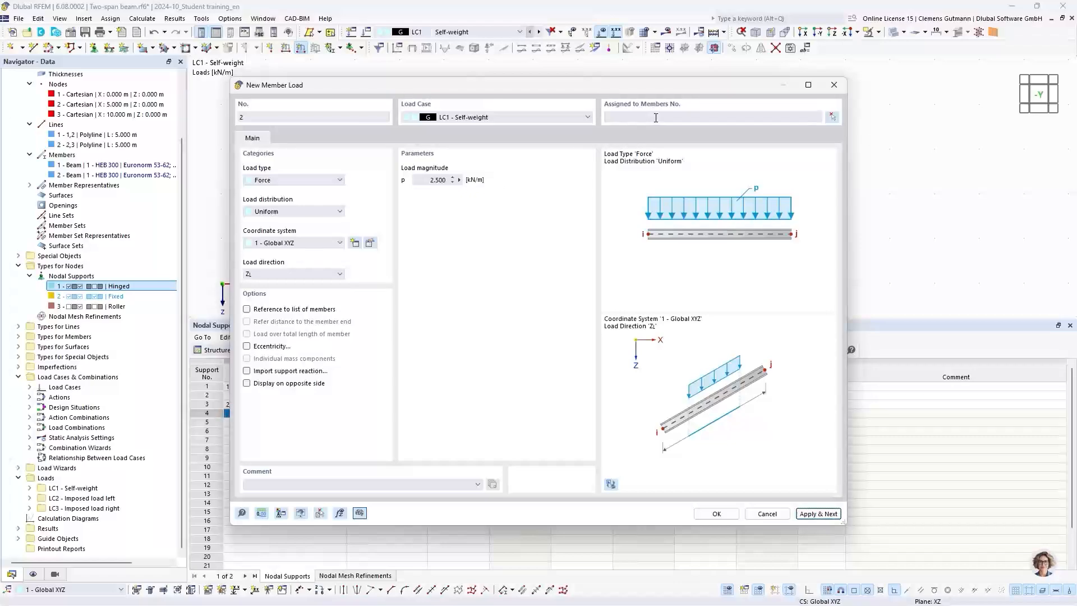
Step: Set the new member load to load case LC2 - Imposed load left with 5 kN/m and begin picking its member graphically
click(473, 119)
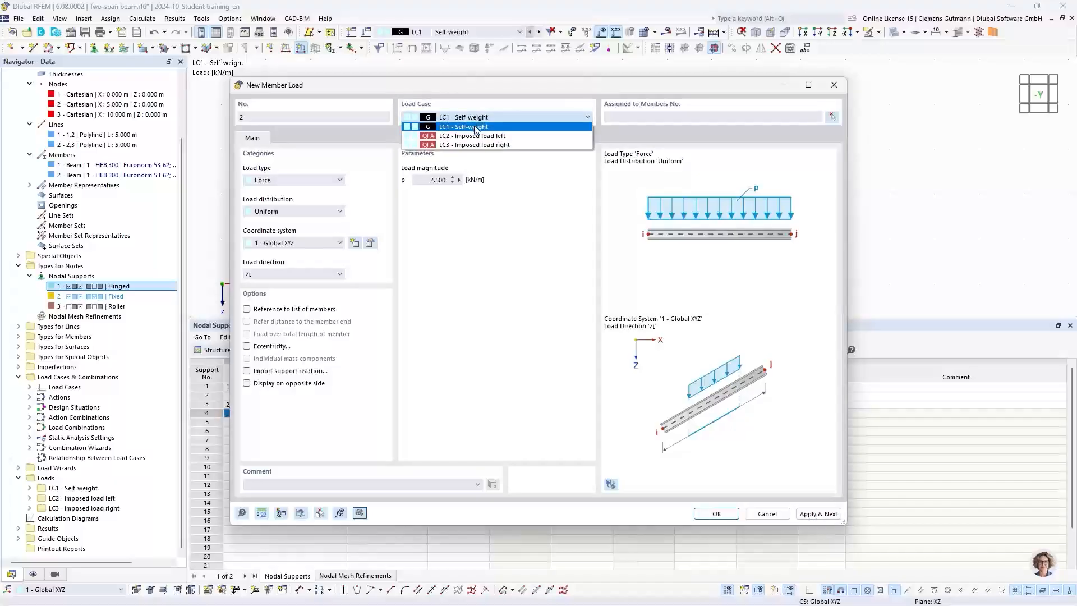
click(480, 138)
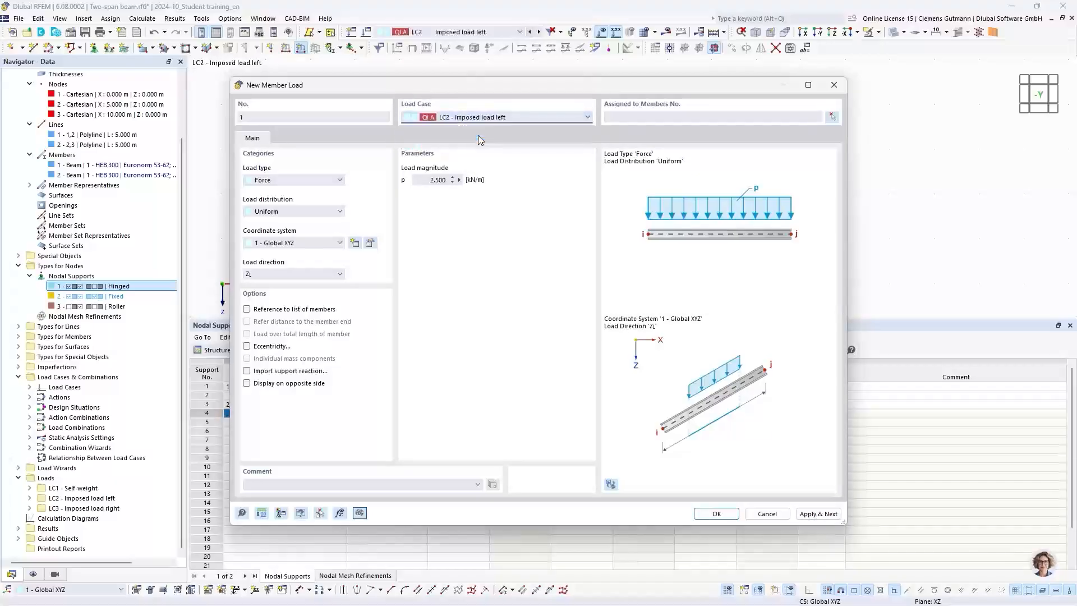
click(437, 180)
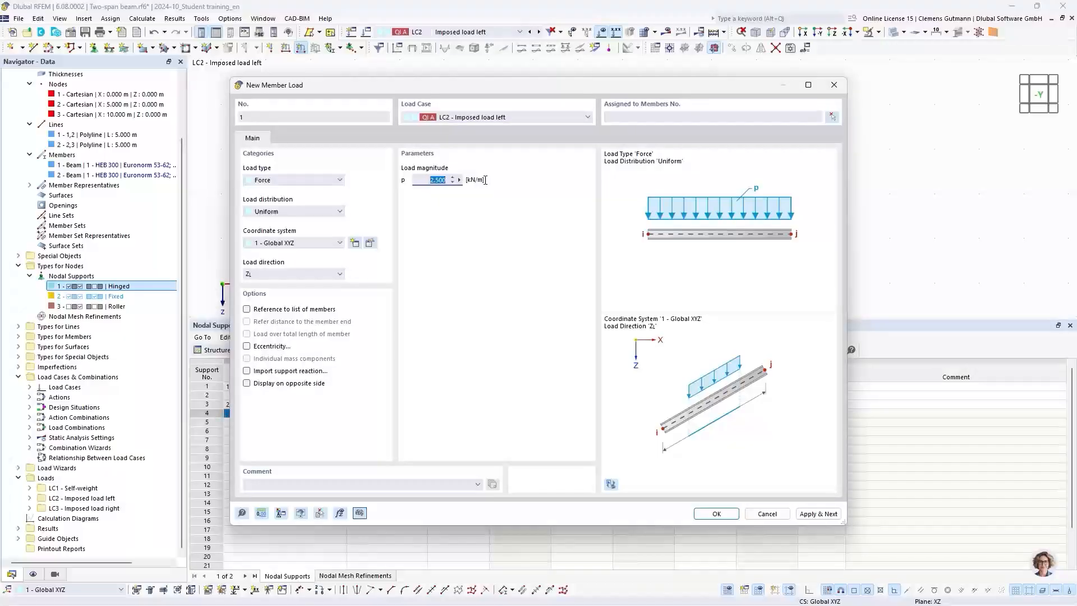
text(5)
key(Tab)
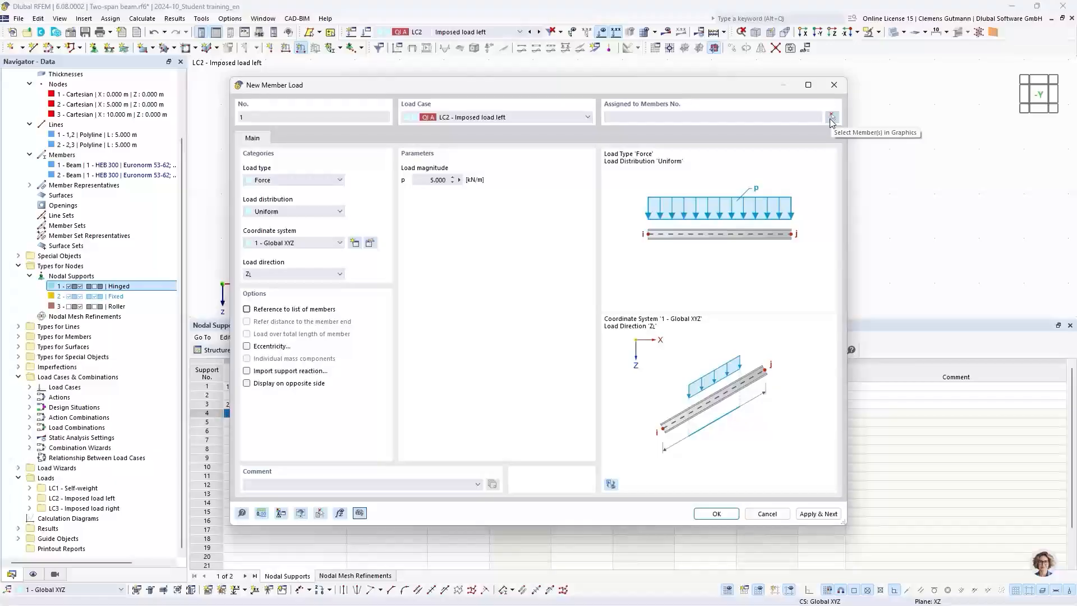
click(832, 120)
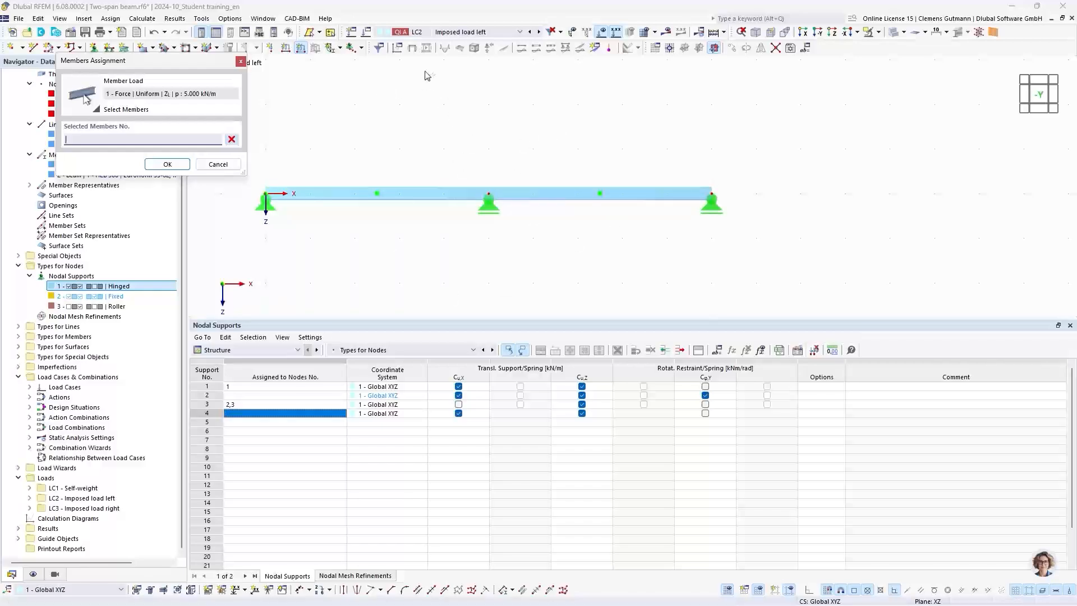
Step: Try enclosing and crossing selection windows around part of the right span to pick its member
drag(451, 104, 732, 177)
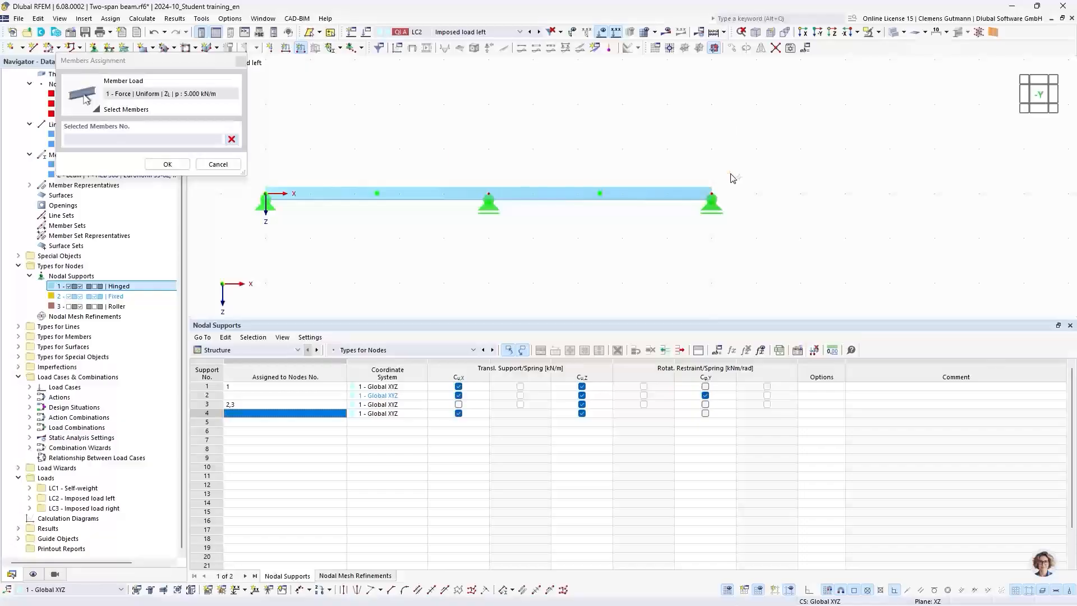
drag(811, 265, 606, 139)
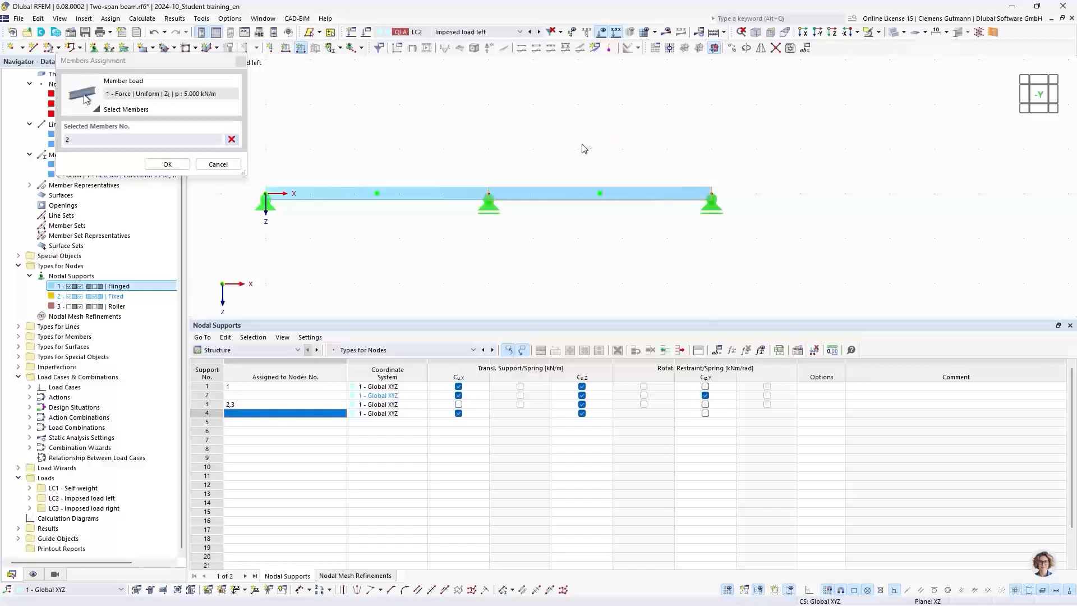
click(231, 139)
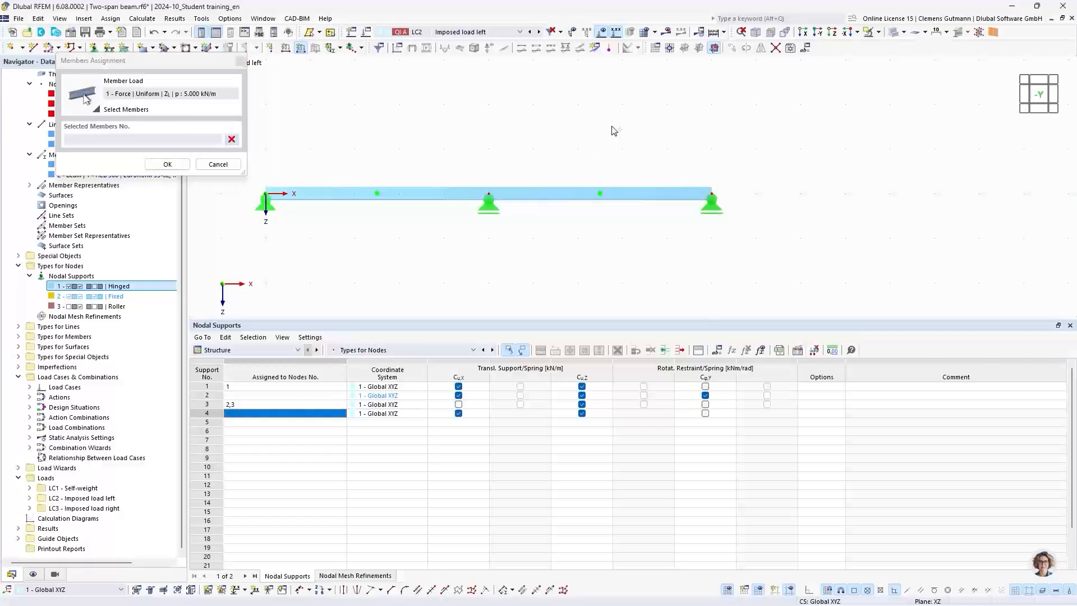
drag(612, 127, 863, 277)
drag(548, 85, 820, 265)
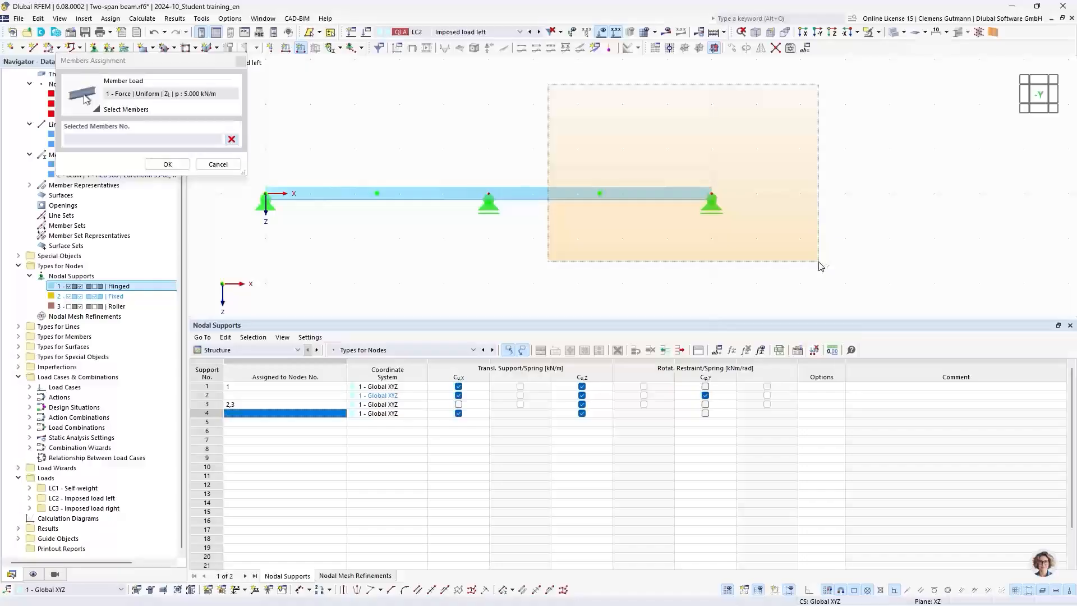
drag(820, 265, 821, 264)
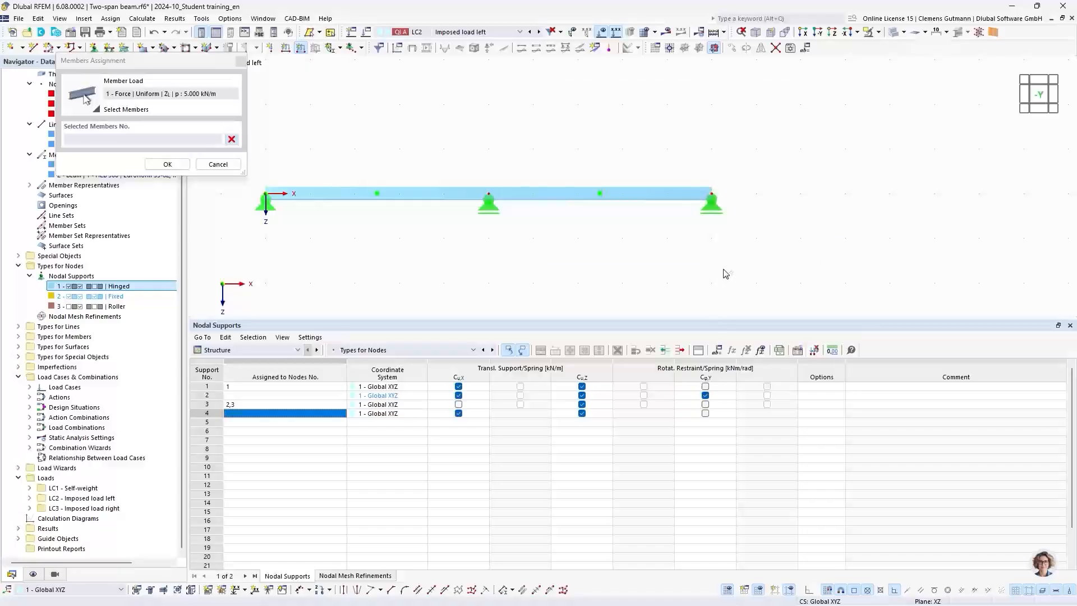
drag(822, 288, 587, 115)
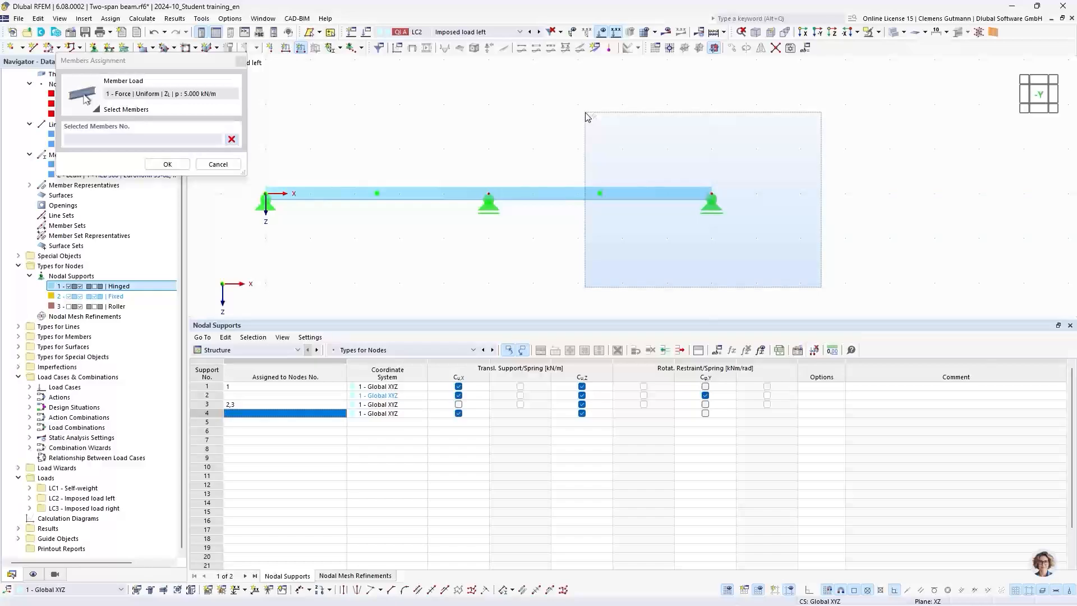
drag(587, 116, 587, 116)
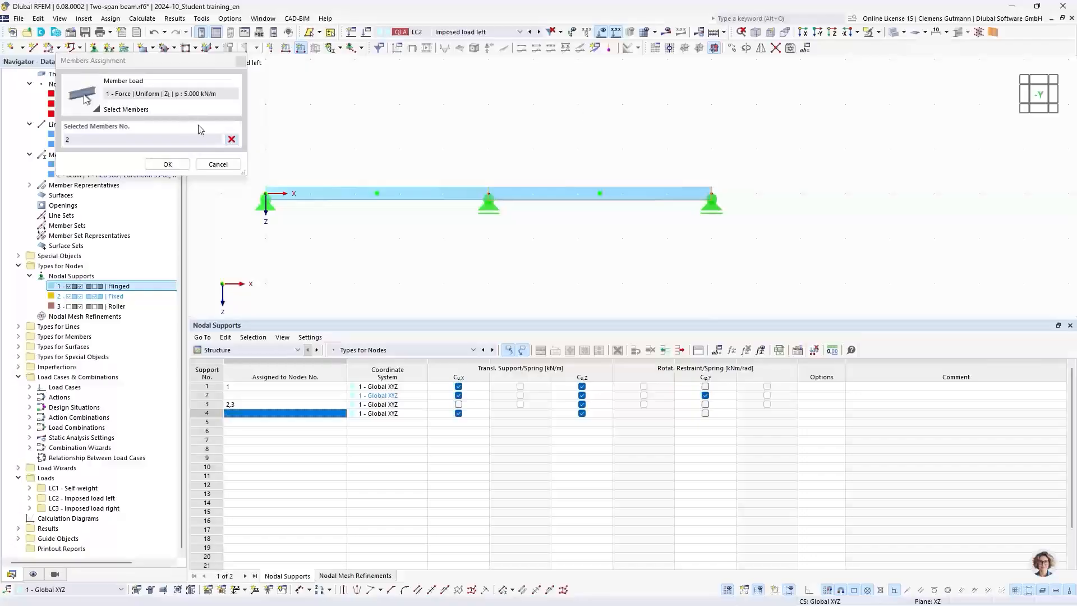
Step: Assign the LC2 load to member 1 instead of member 2 and apply it
click(231, 140)
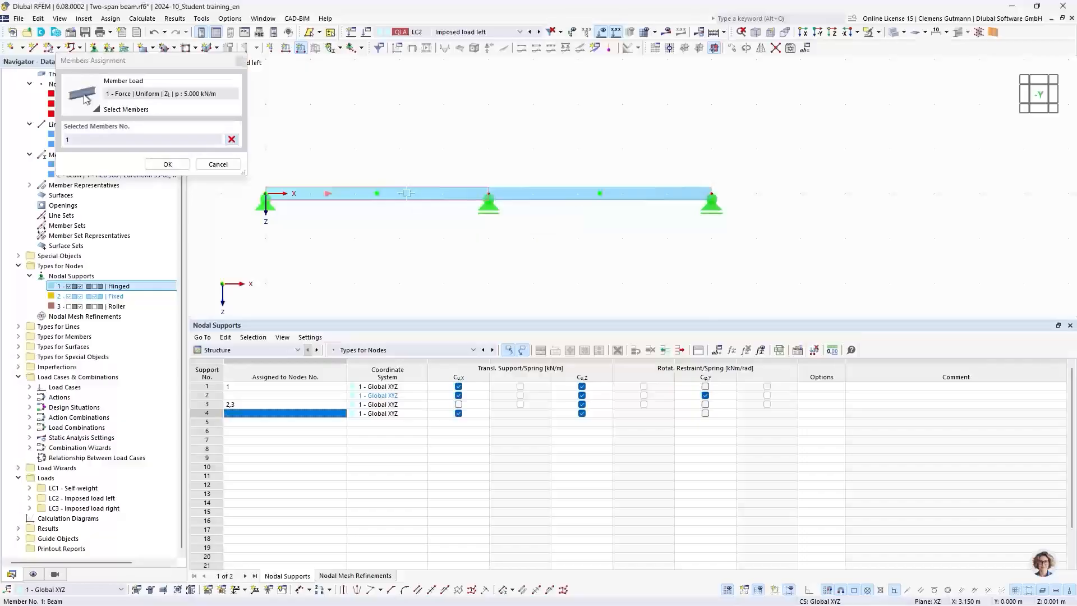
click(167, 164)
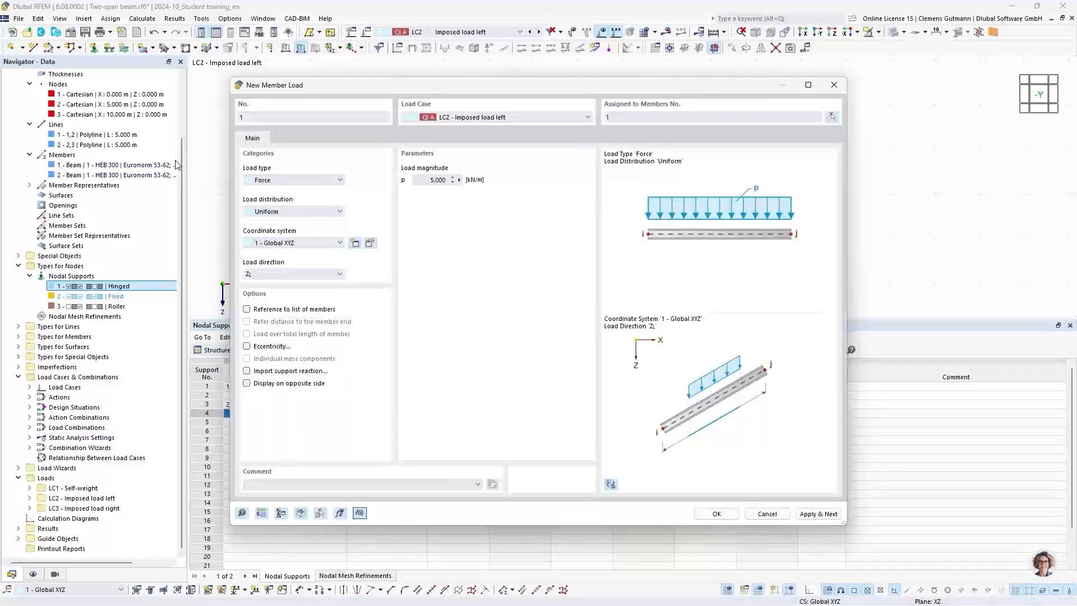
click(820, 513)
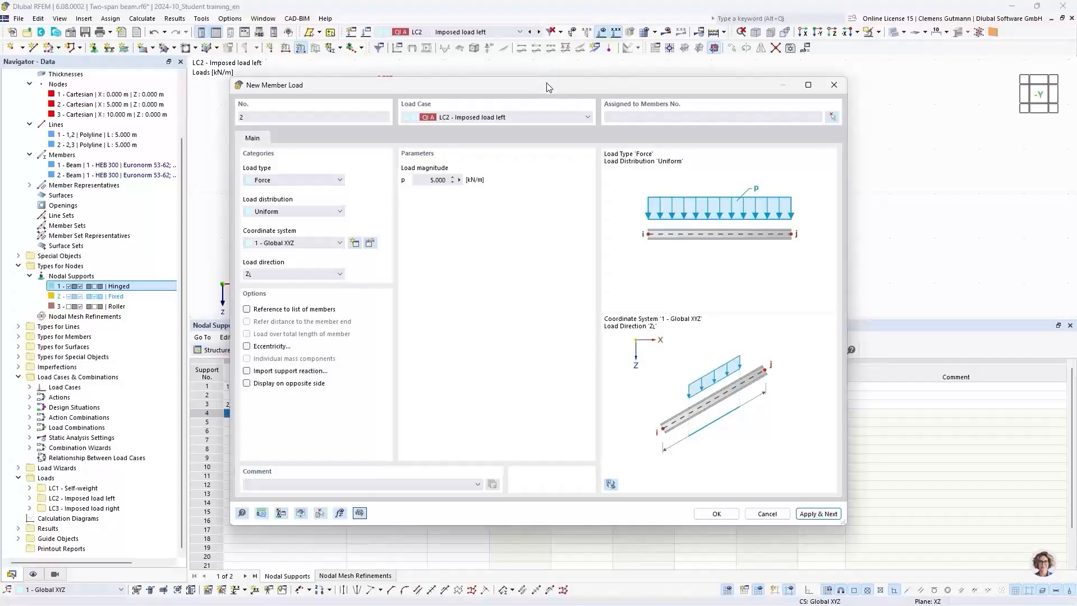
Step: Create a uniform 5 kN/m member load on member 2 in load case LC3 - Imposed load right
drag(544, 87, 510, 117)
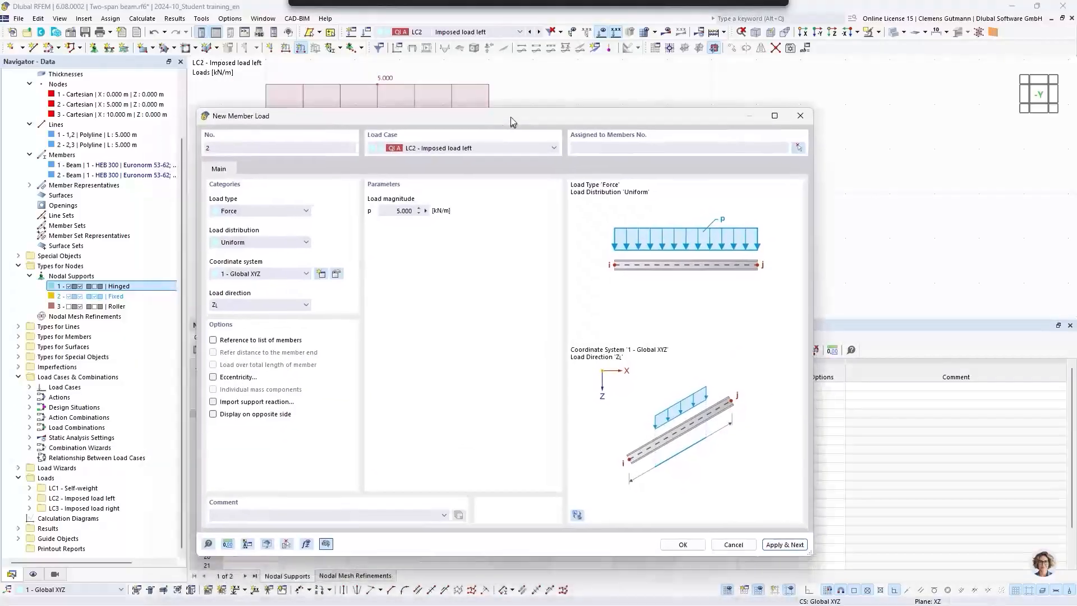
click(497, 146)
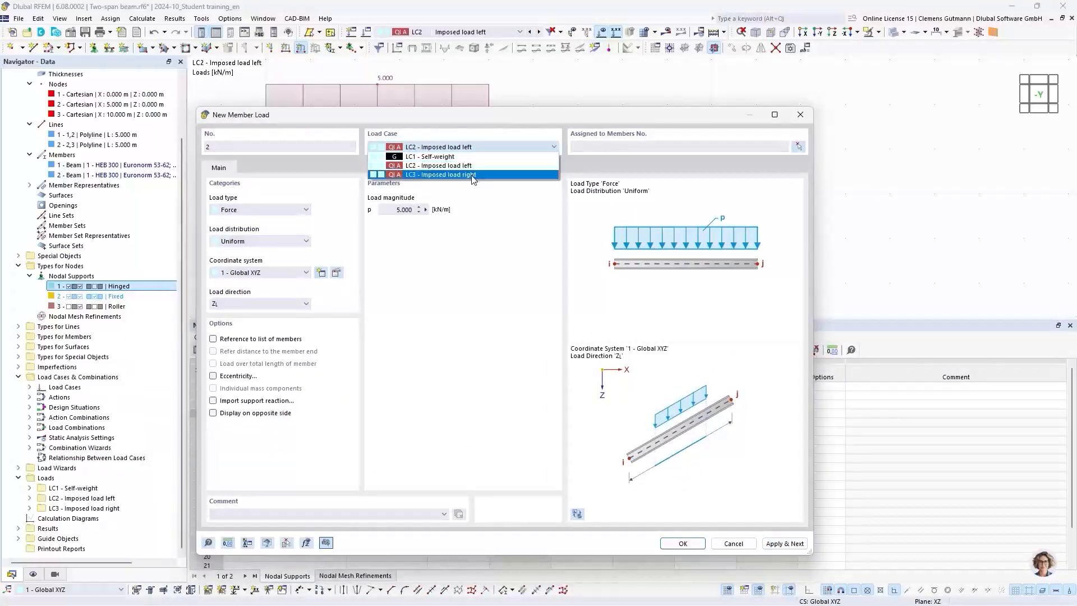
click(484, 177)
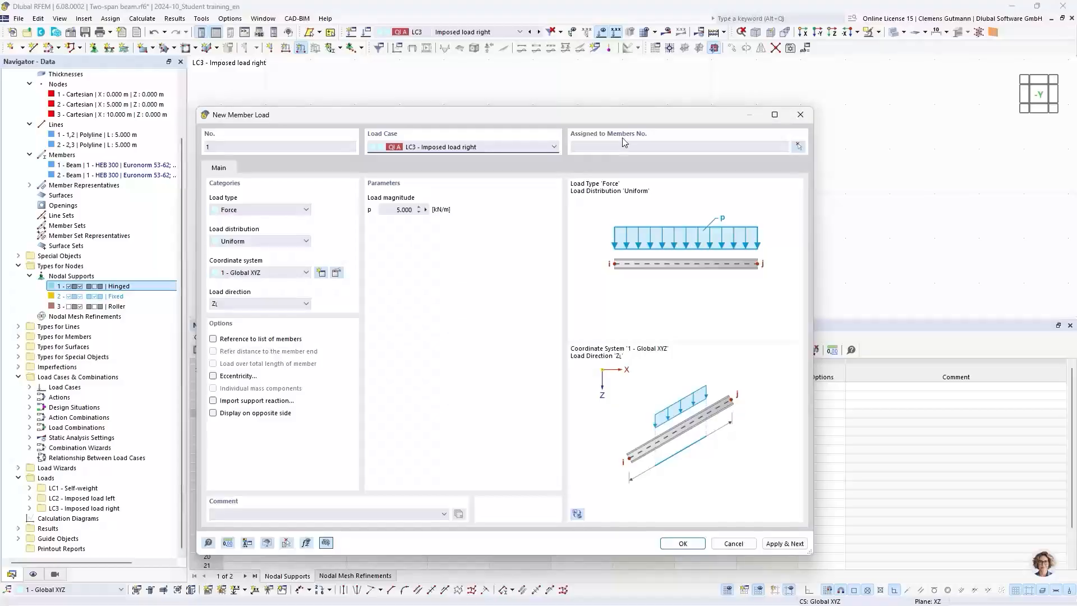
drag(624, 120, 598, 291)
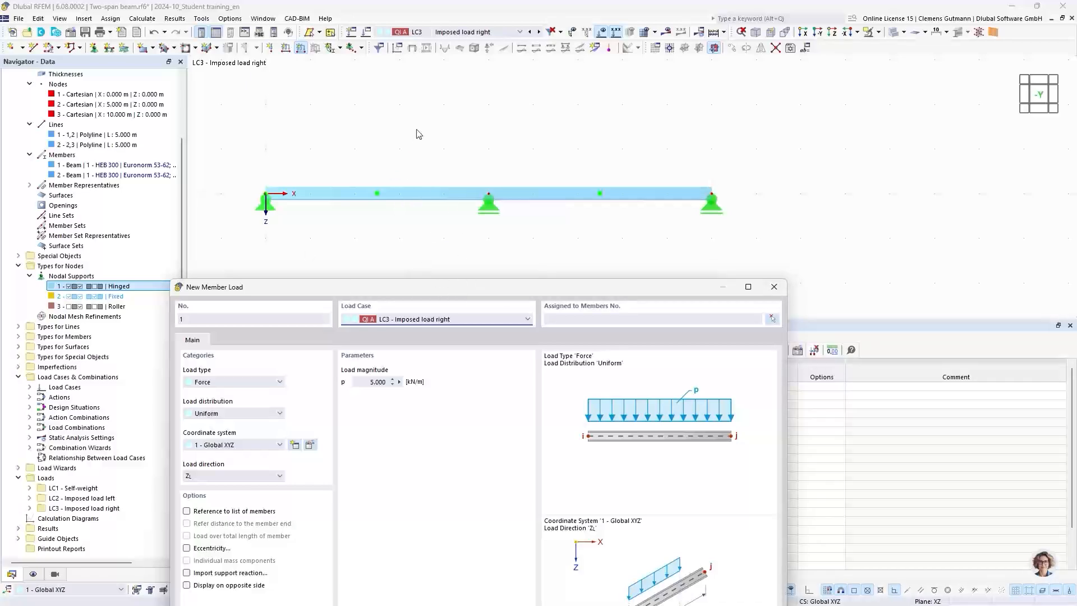
drag(549, 286, 544, 119)
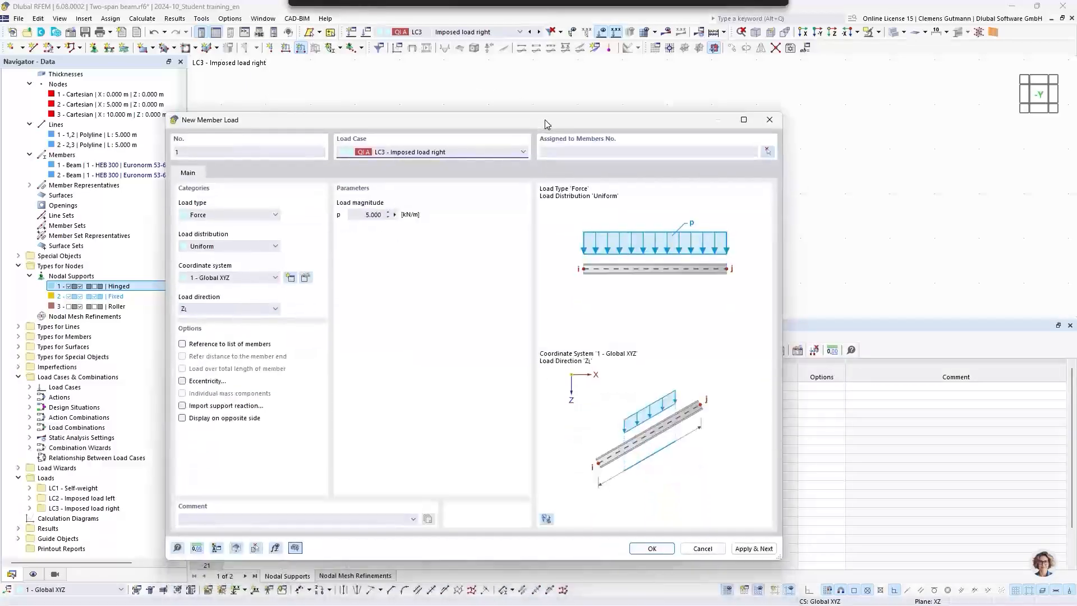
click(569, 150)
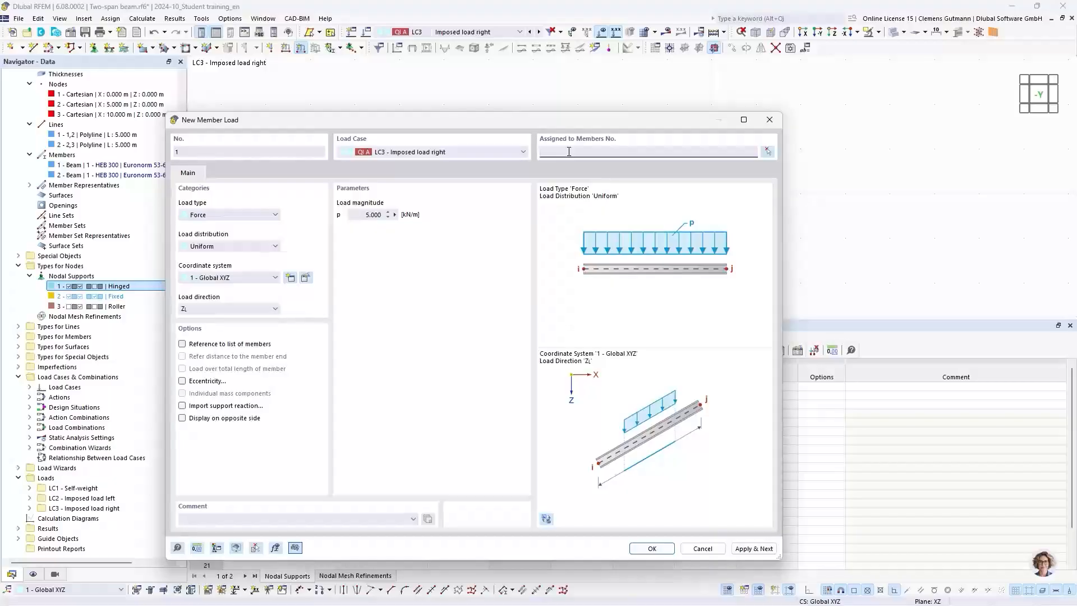
text(2)
click(365, 216)
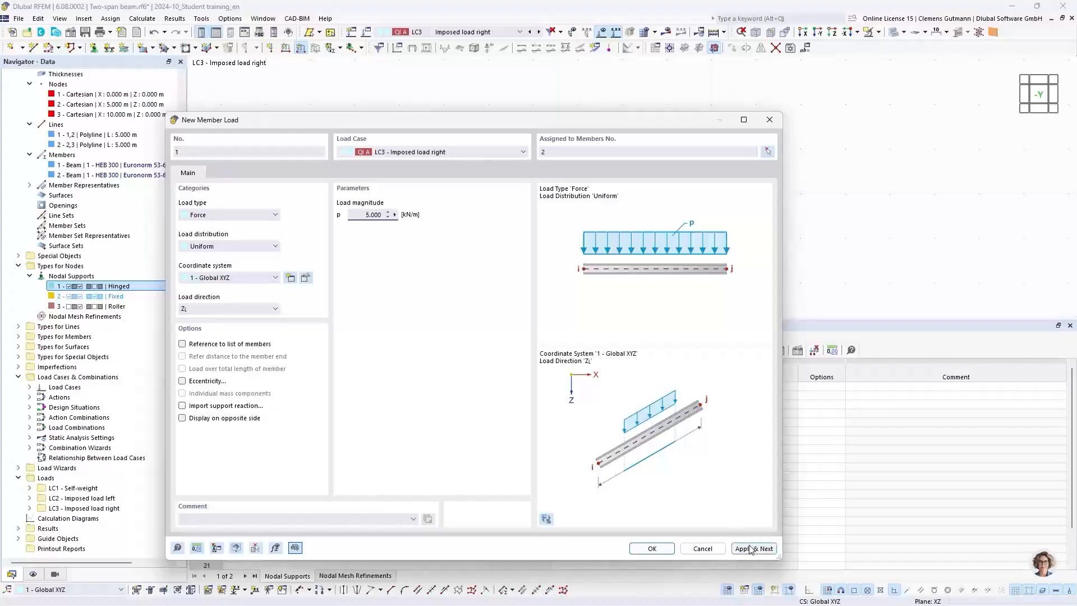
click(663, 552)
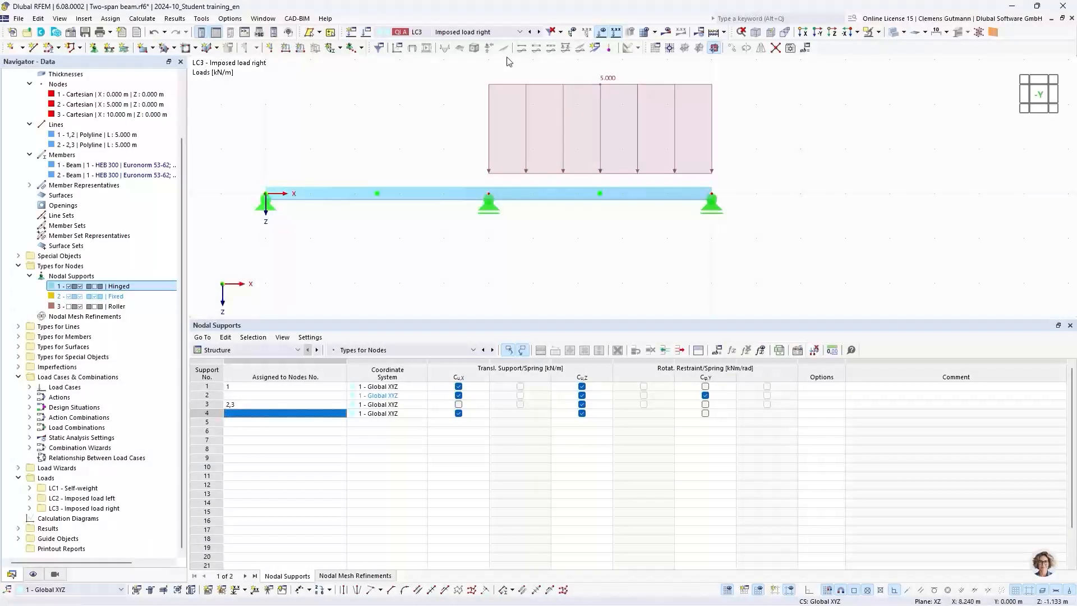
Step: Review the member loads graphically by stepping back from load case LC3 through LC2 to LC1
scroll(561, 225, down, 2)
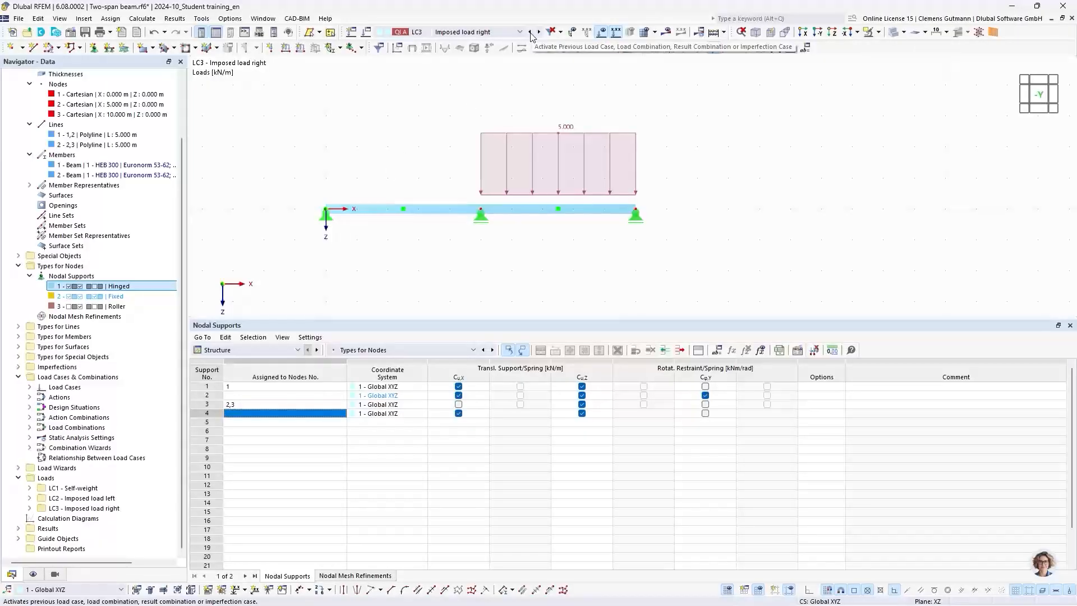
click(531, 33)
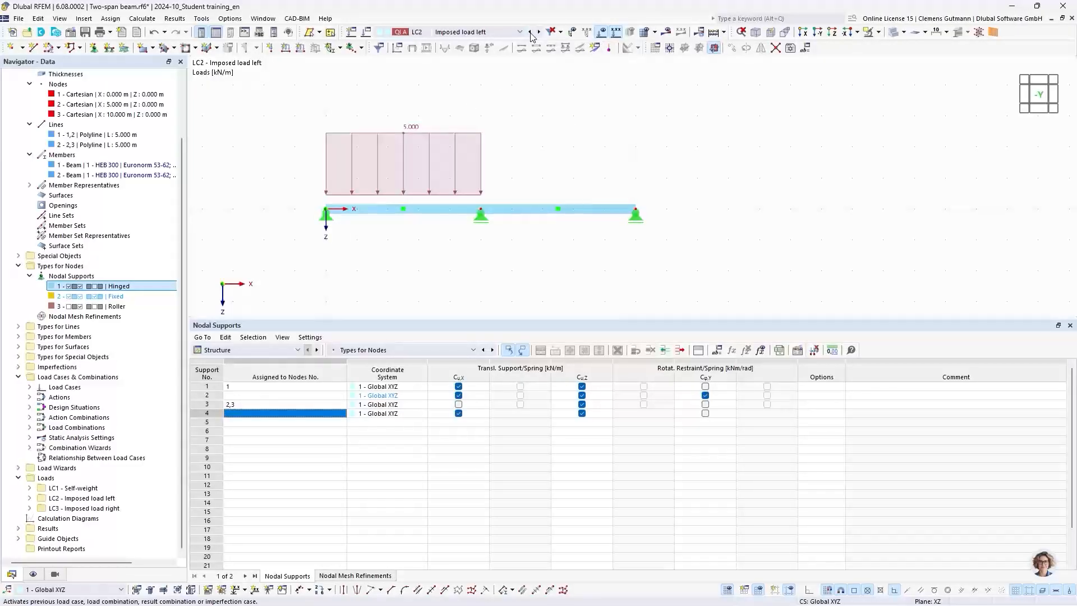
click(531, 33)
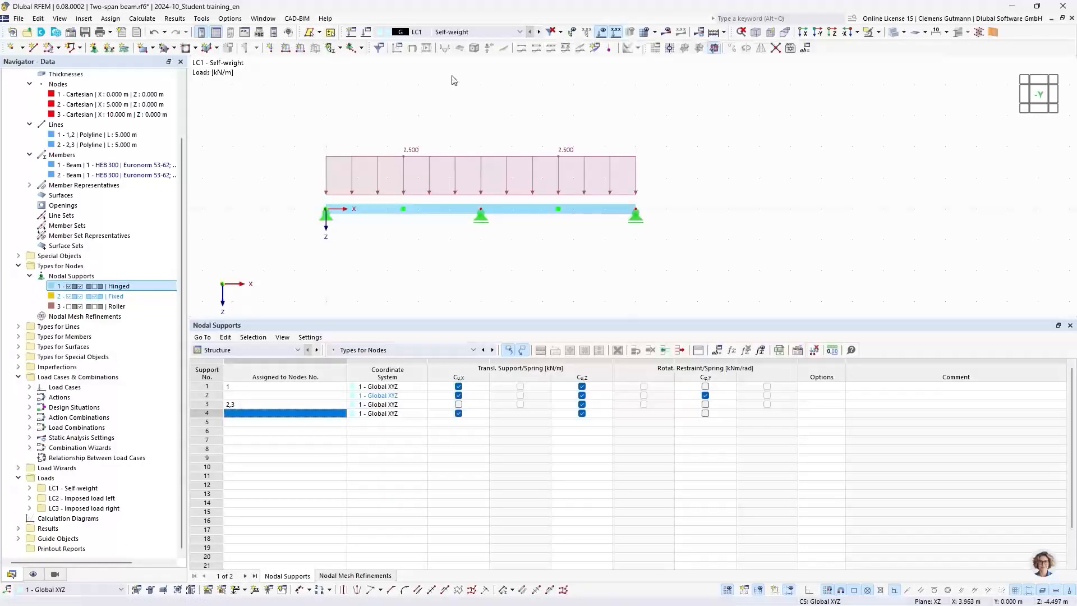
middle_drag(456, 92, 483, 113)
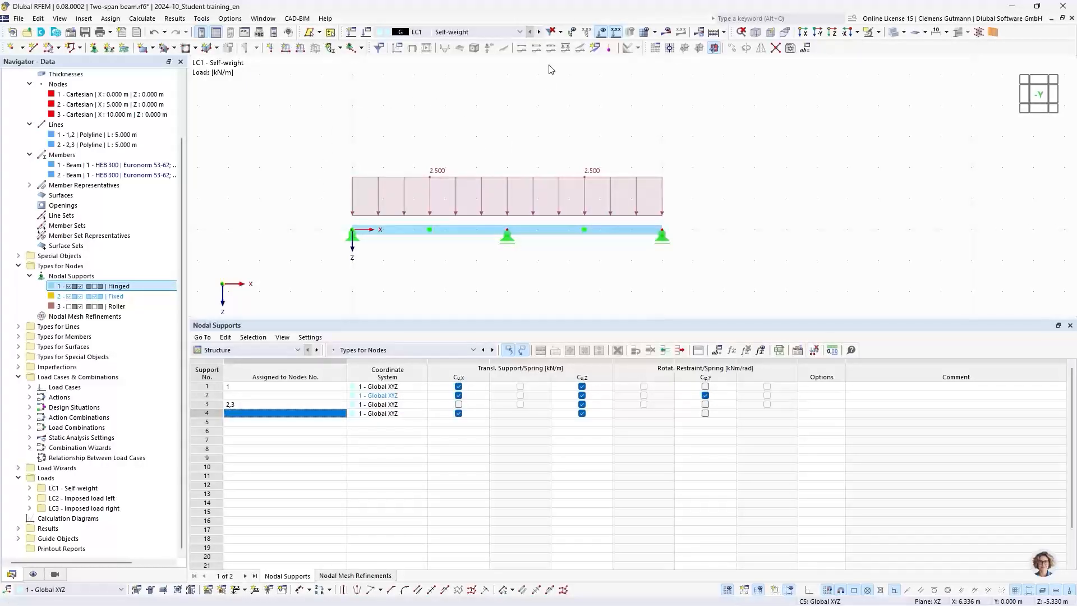
Step: Calculate all load cases and combinations and display the member bending moments My
click(713, 35)
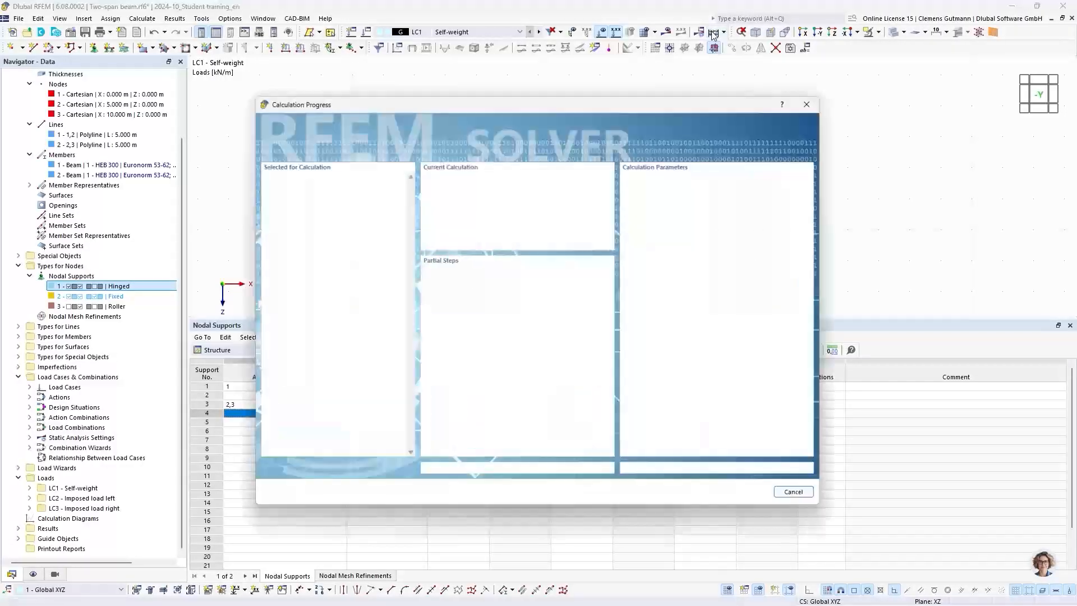
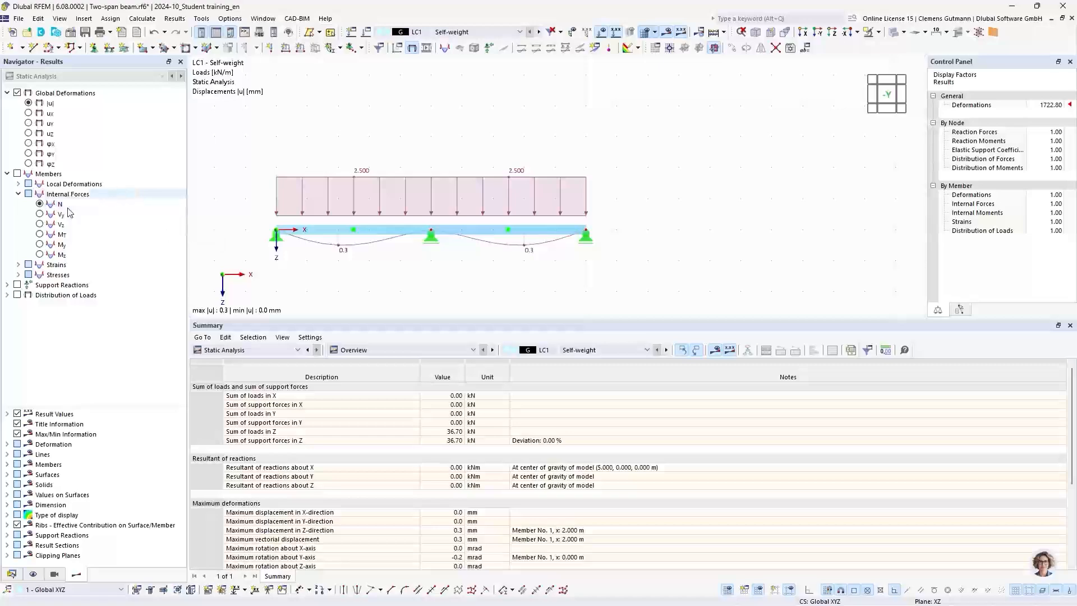
click(40, 245)
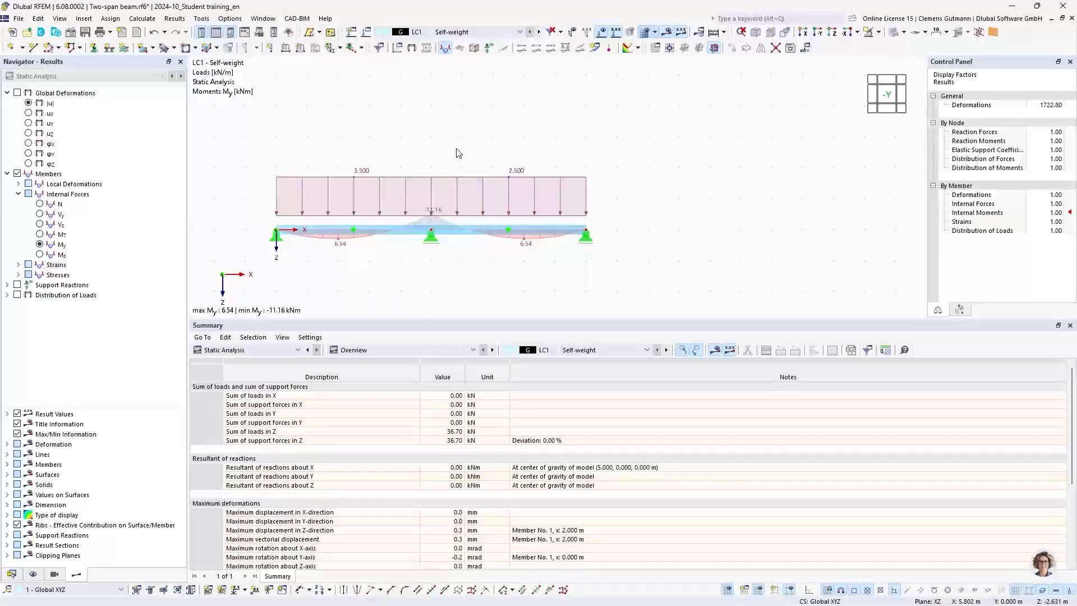
Step: Hide the loads, enlarge the graphics area and show the beam as a line model in the -Y view
click(603, 34)
click(897, 92)
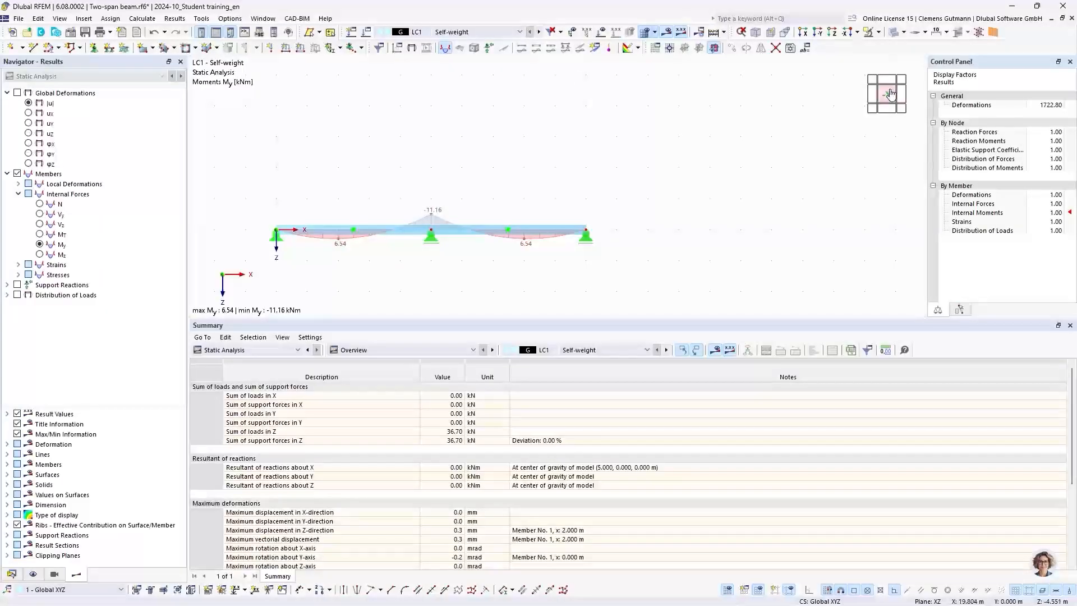
drag(576, 319, 585, 478)
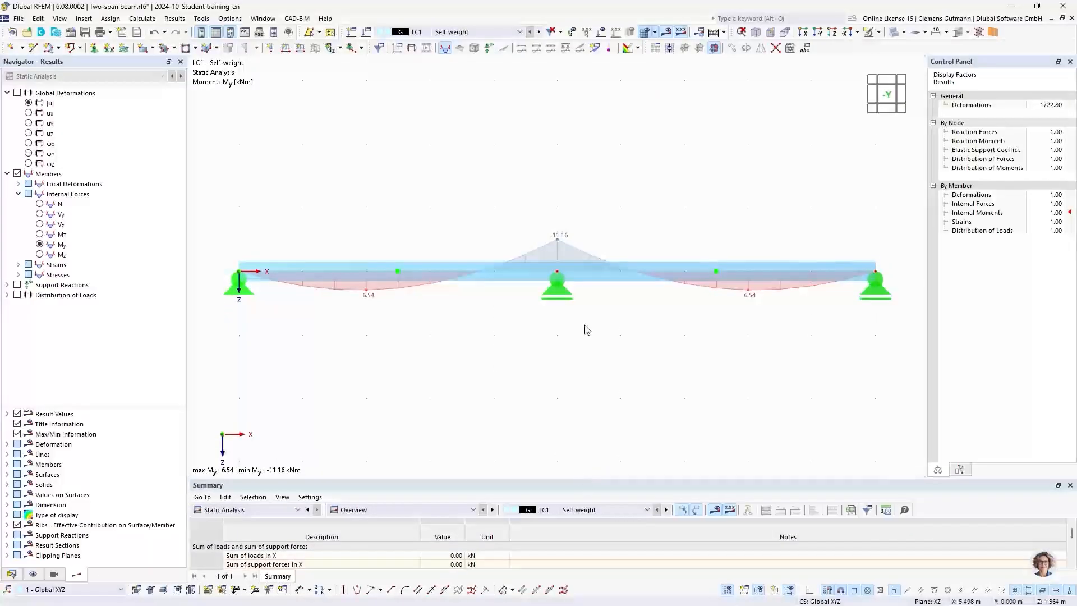
click(894, 34)
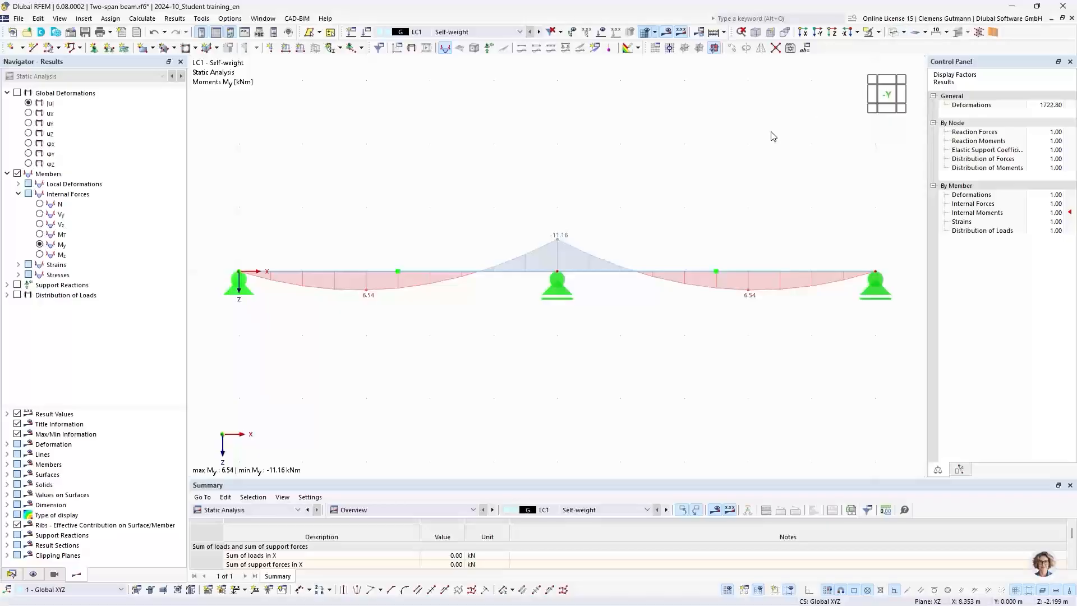
Step: Display the My moment envelope for design situation DS1, ULS (STR/GEO), and review the list of available load combinations
click(465, 35)
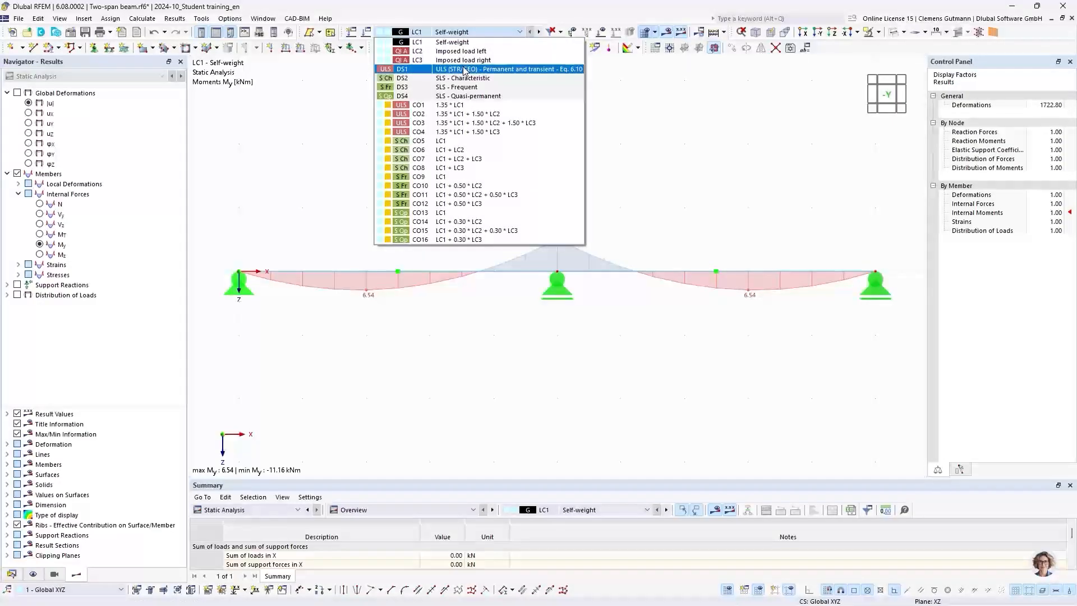
click(398, 71)
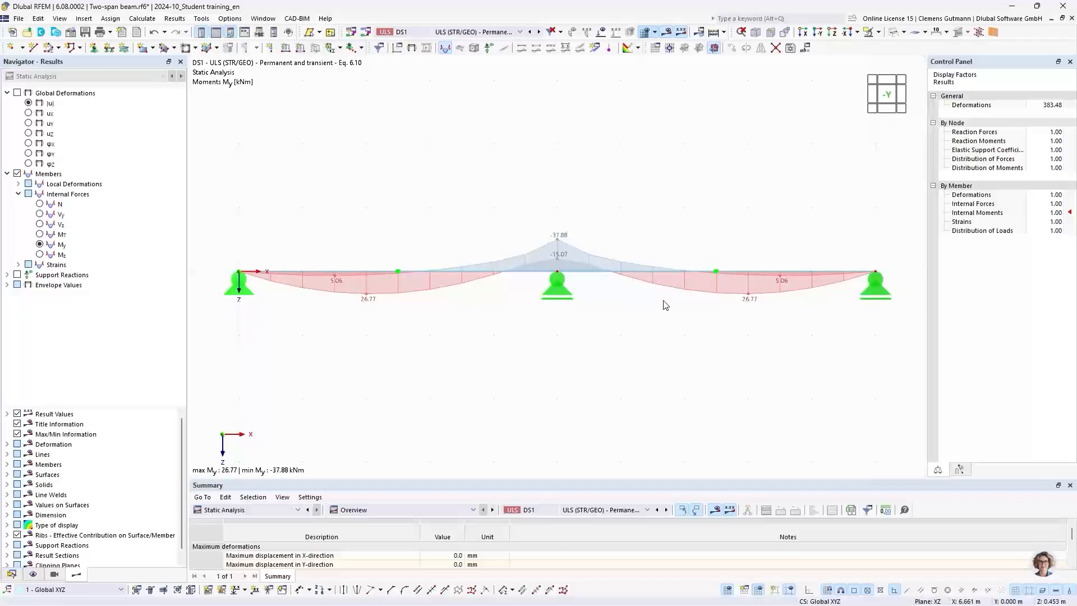
click(413, 35)
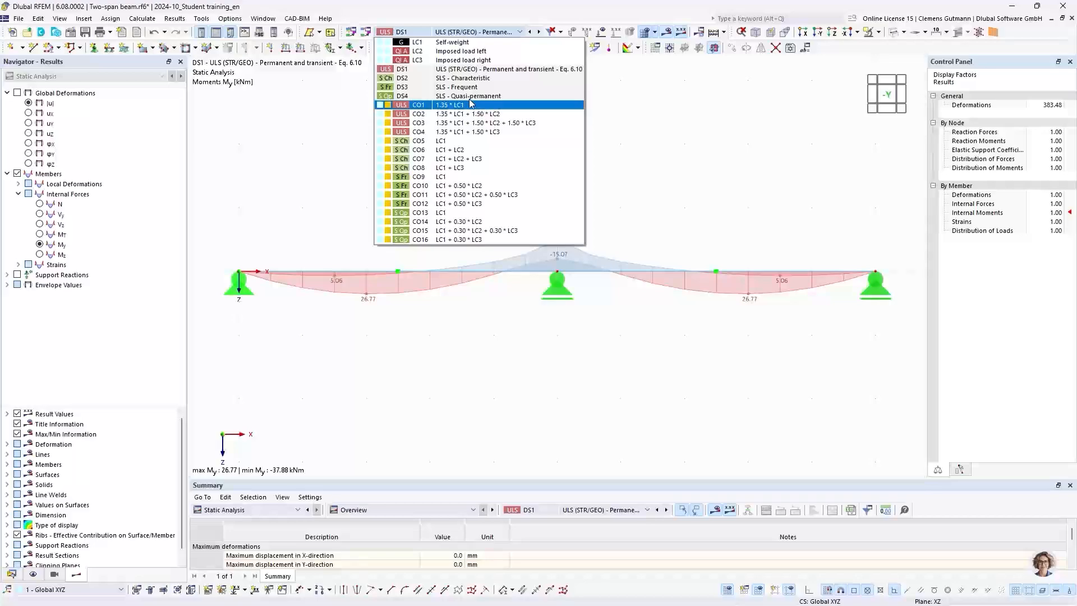
click(418, 72)
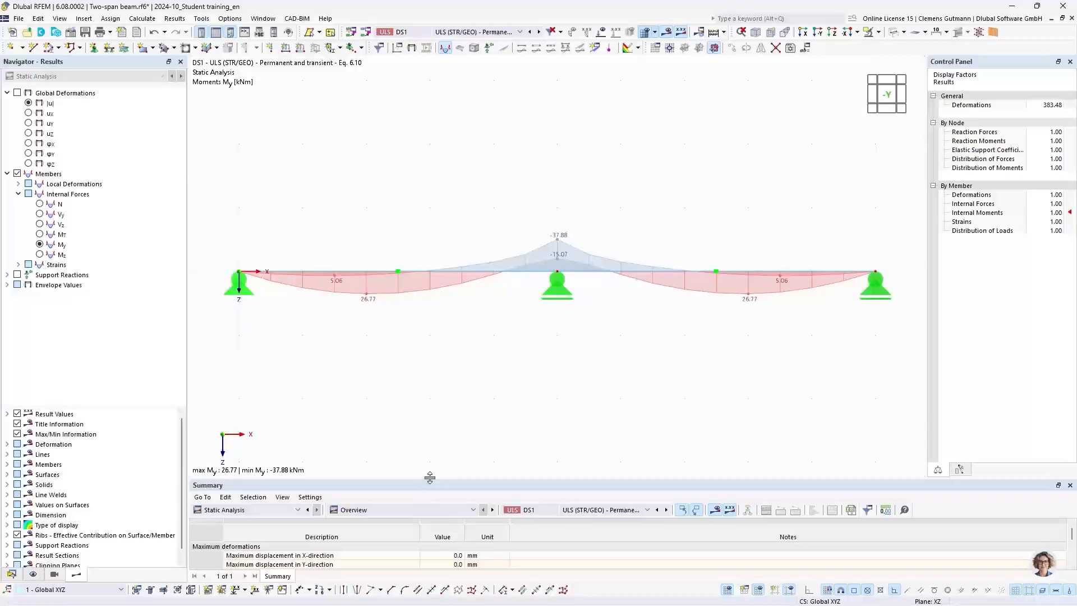
Step: Examine the internal forces by member for DS1 in an enlarged results table, including the extreme values of both members
drag(430, 477, 452, 353)
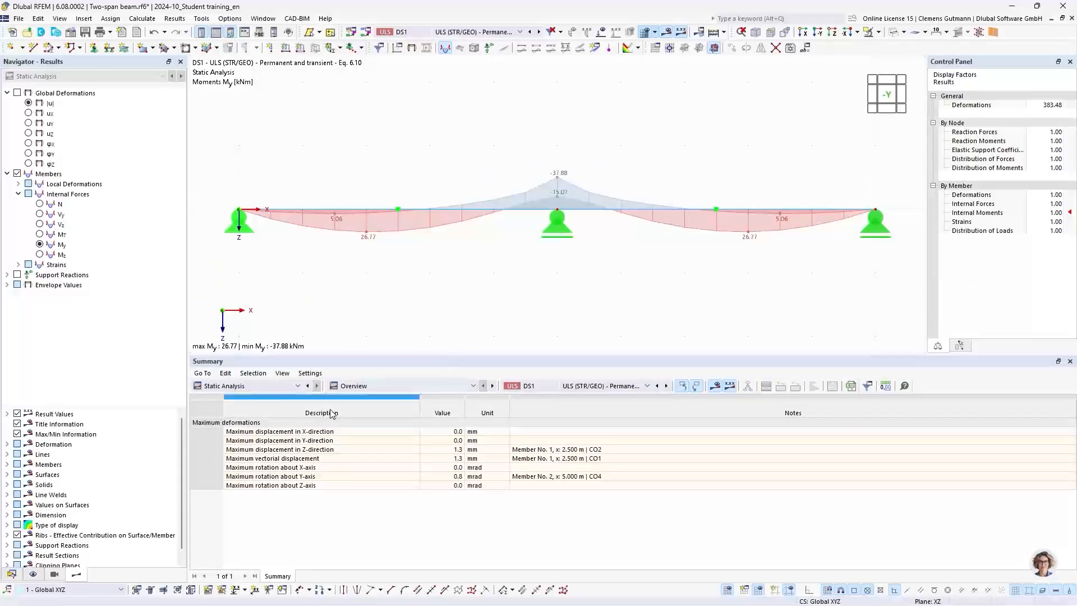
click(357, 387)
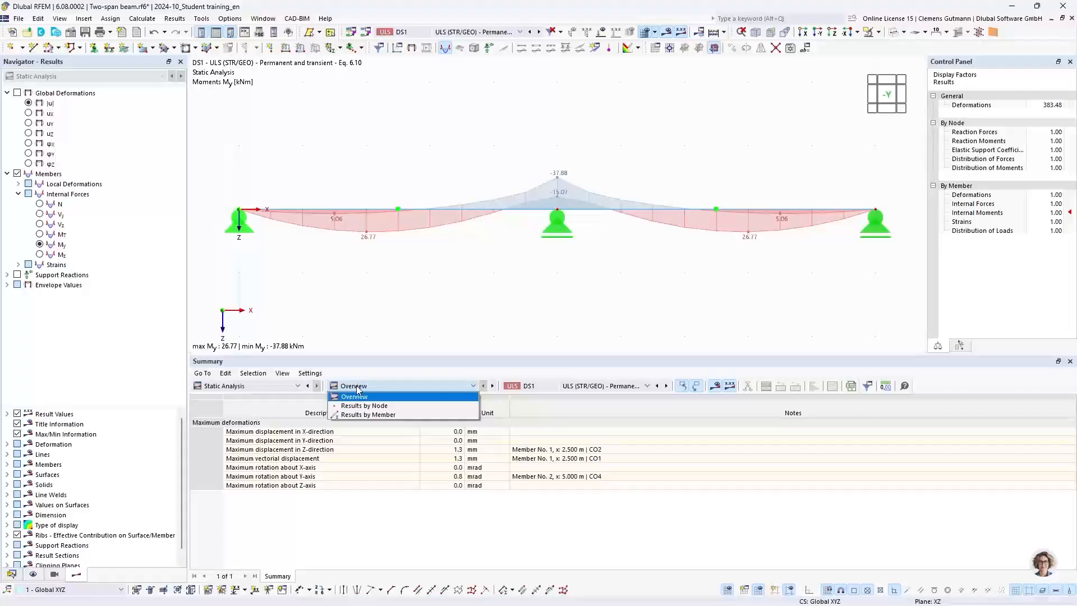
click(367, 415)
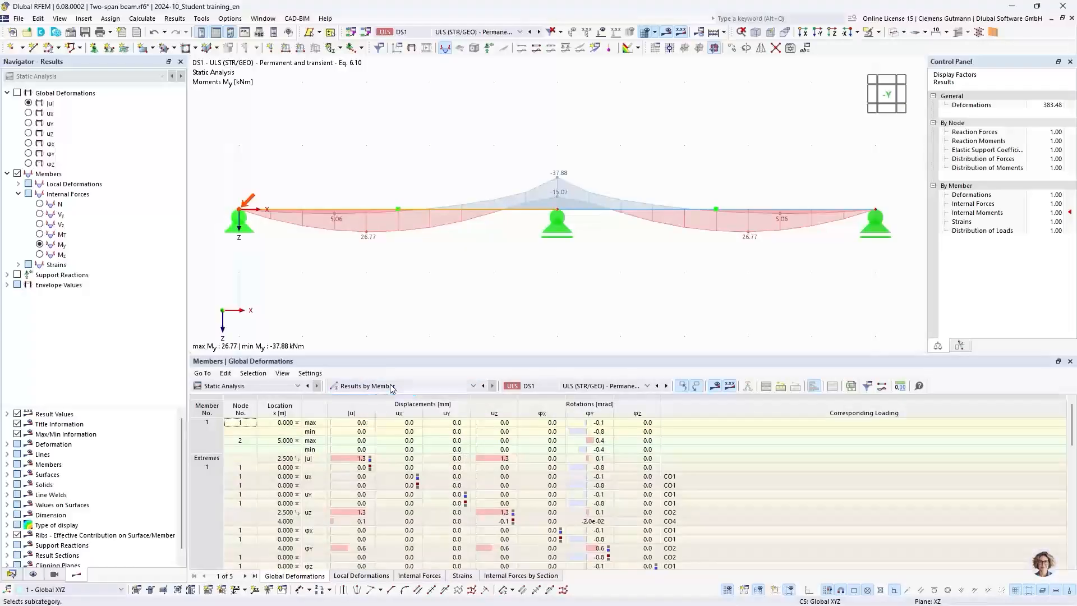
click(430, 577)
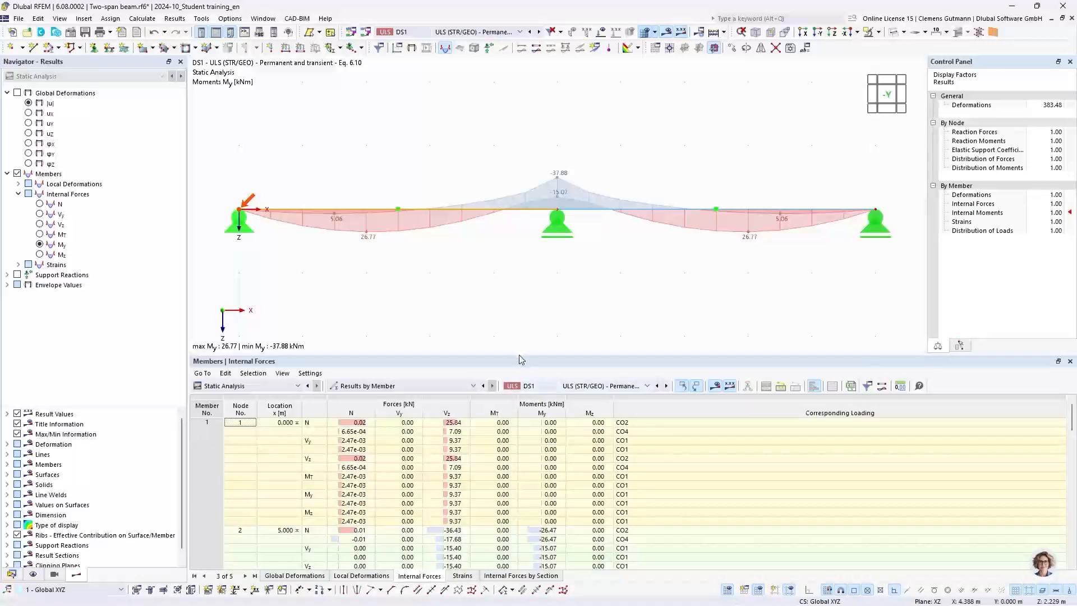
drag(520, 355, 519, 259)
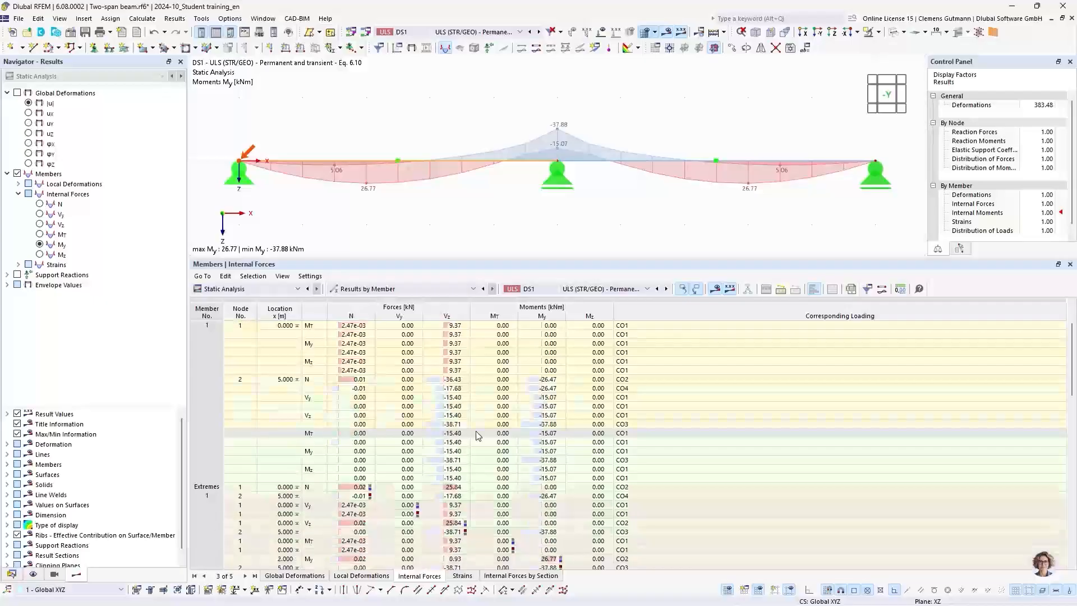
scroll(477, 436, down, 13)
scroll(477, 436, down, 6)
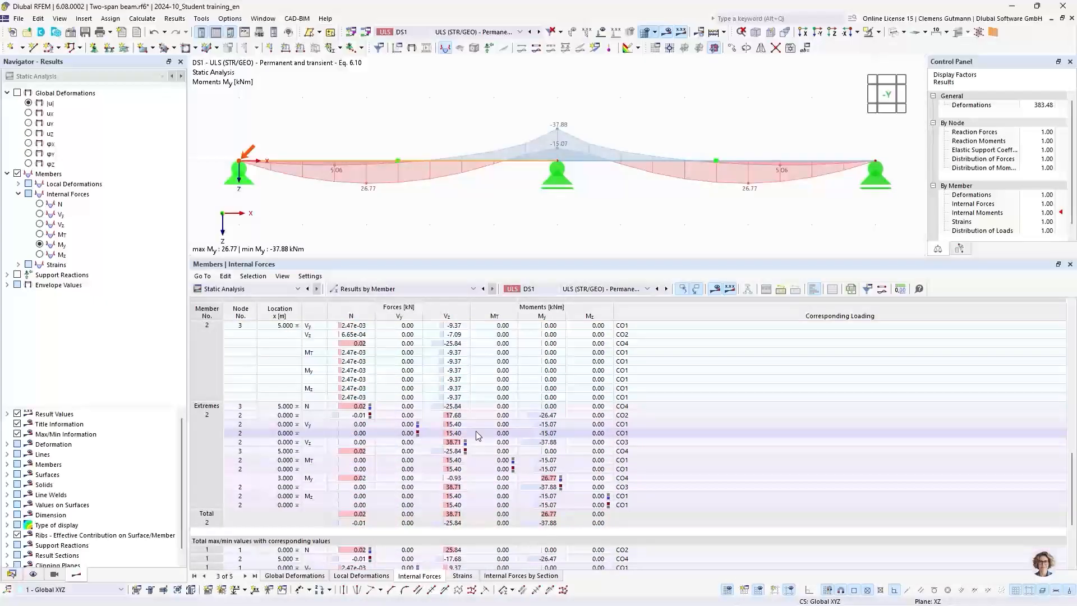
scroll(478, 436, up, 10)
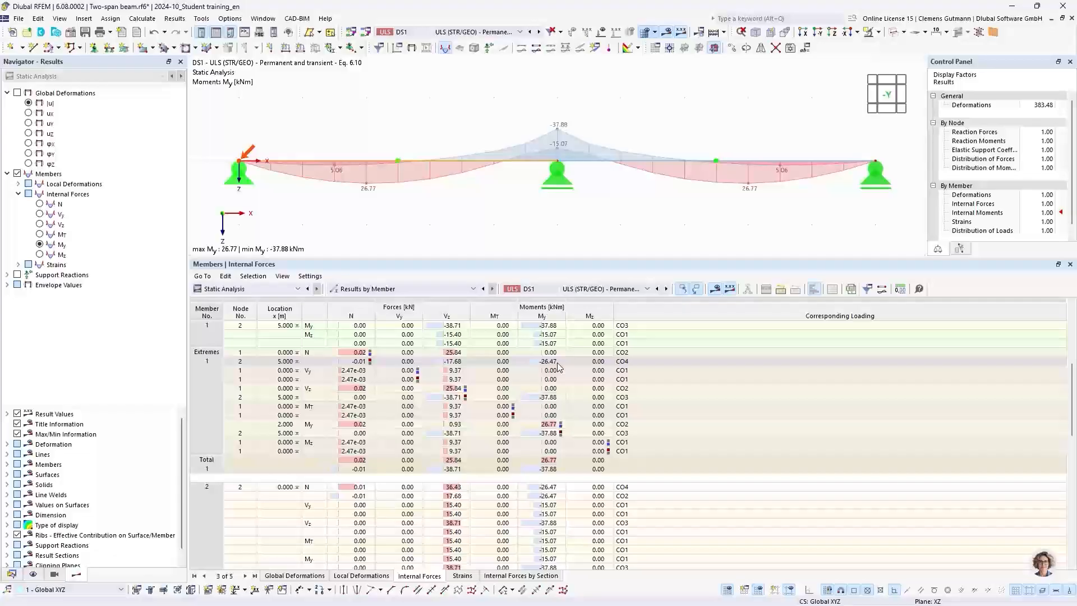
Step: Locate the minimum My of member 1 at node 2, view its governing combination CO3, and return to DS1
click(551, 402)
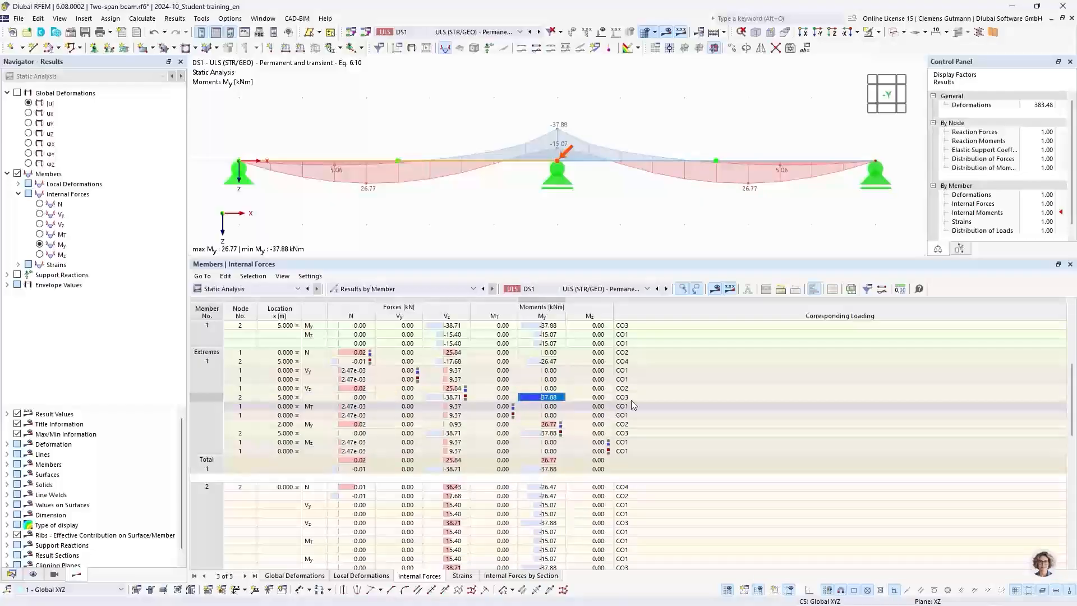
click(475, 35)
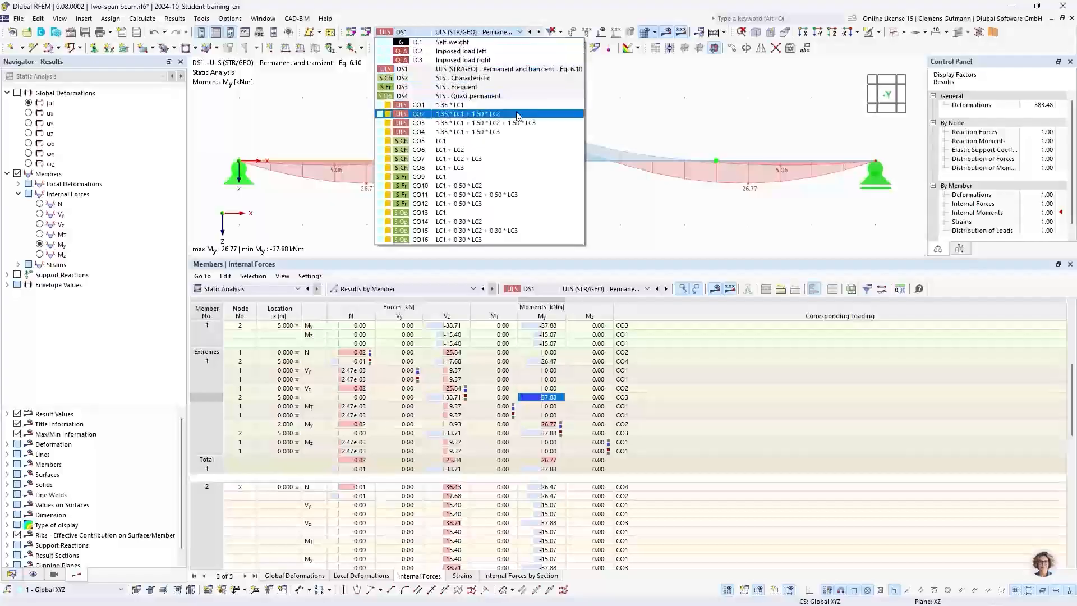
click(417, 127)
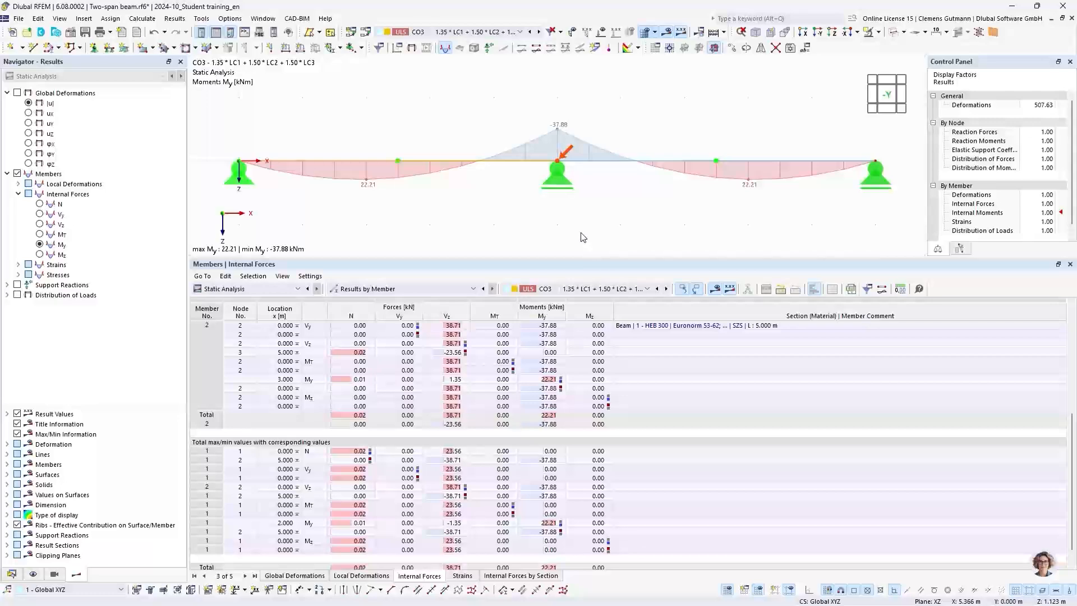
click(471, 32)
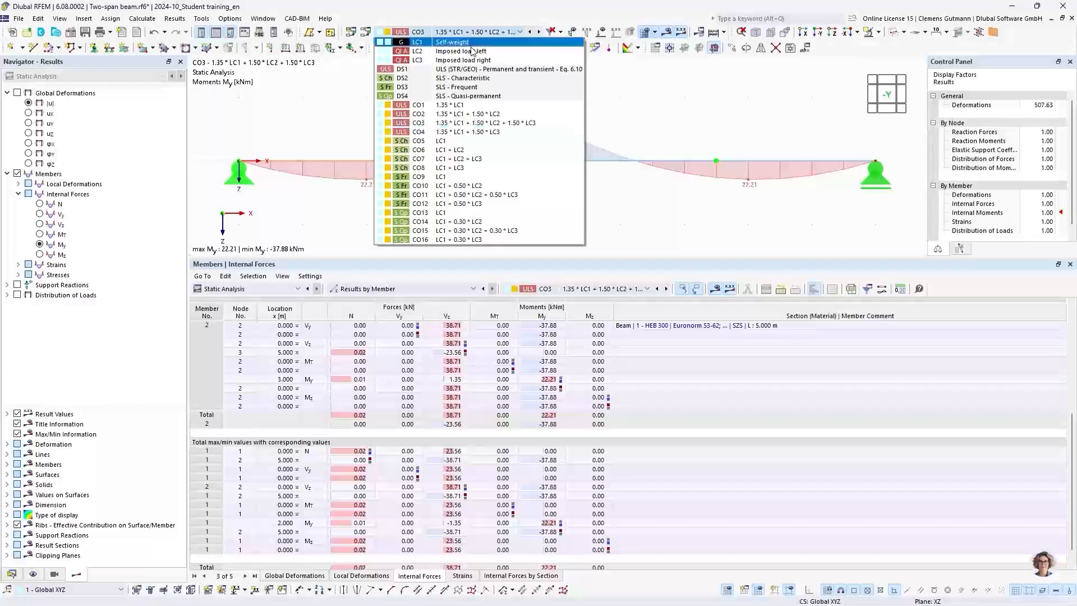
click(459, 71)
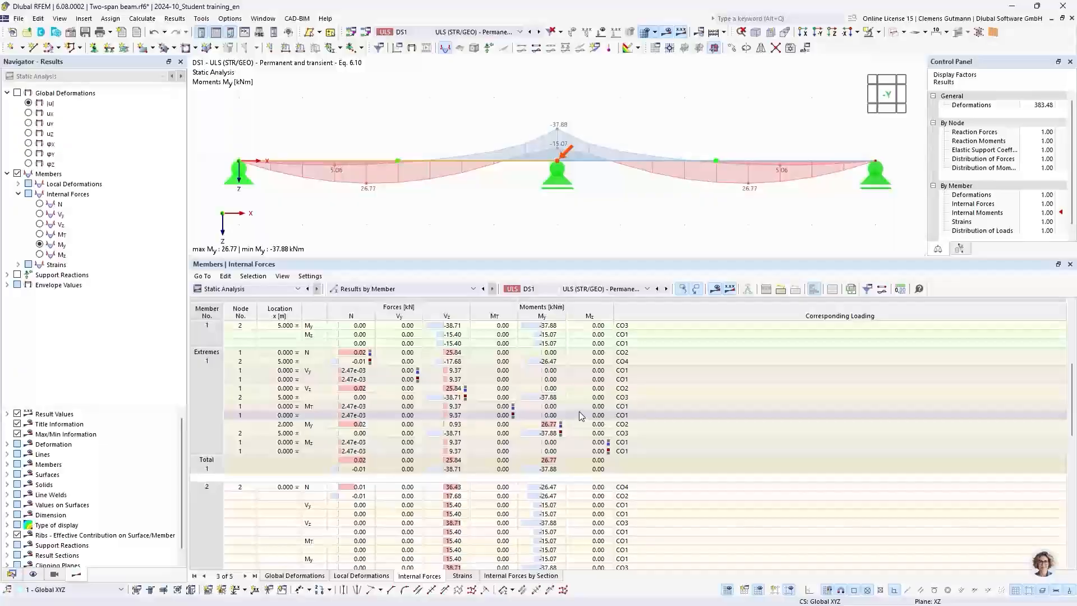
Step: Locate the maximum My of member 1 at x = 2.000 m and display its governing combination CO2
click(545, 425)
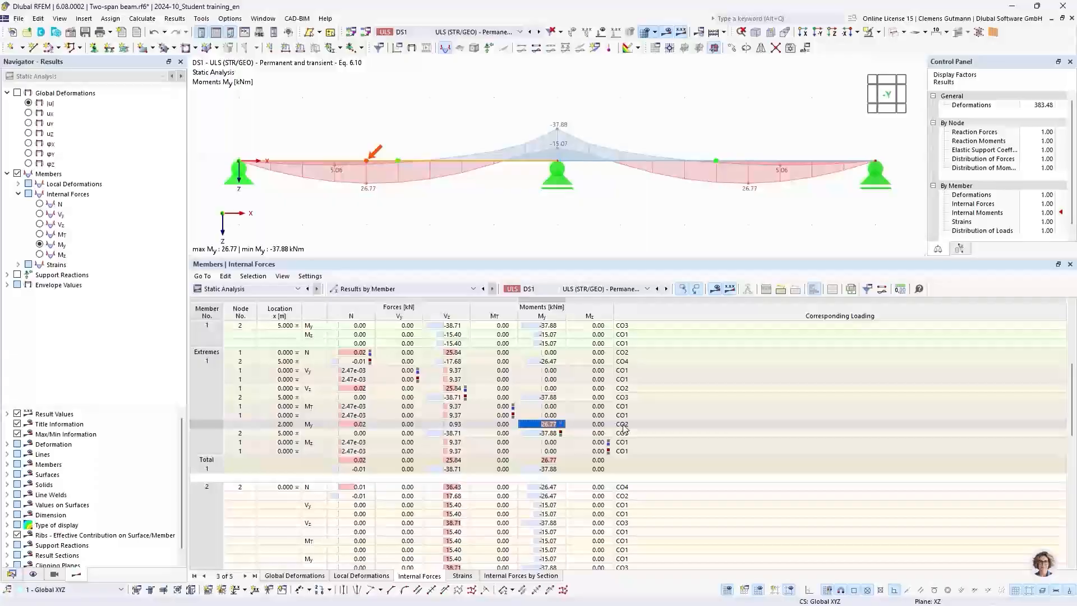
click(439, 33)
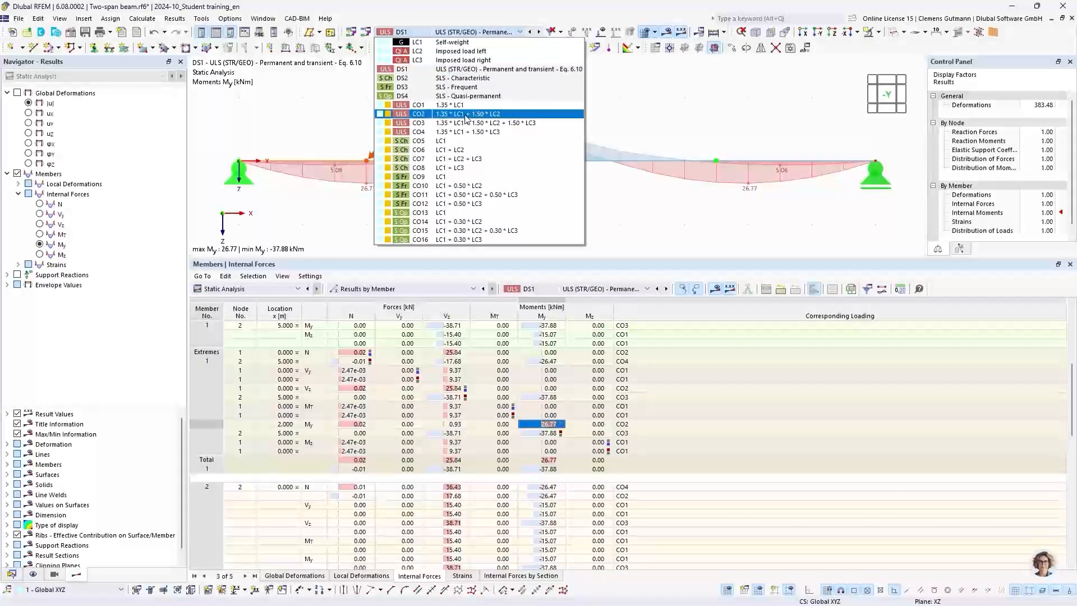
click(465, 114)
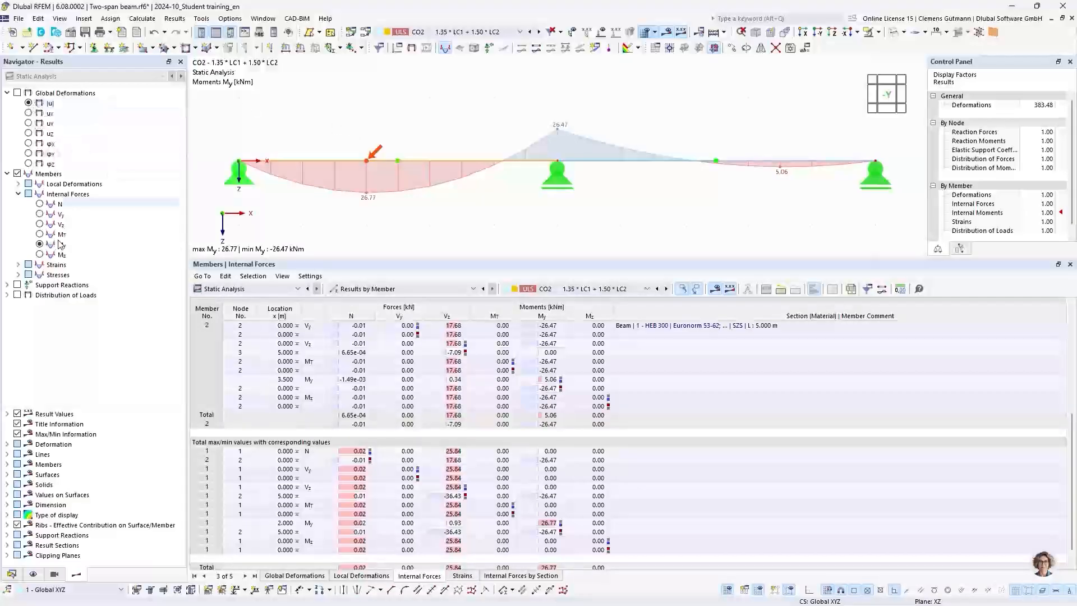
Step: Show the support reactions for design situation DS1 and enlarge the graphics area to view them fully
click(18, 286)
click(18, 286)
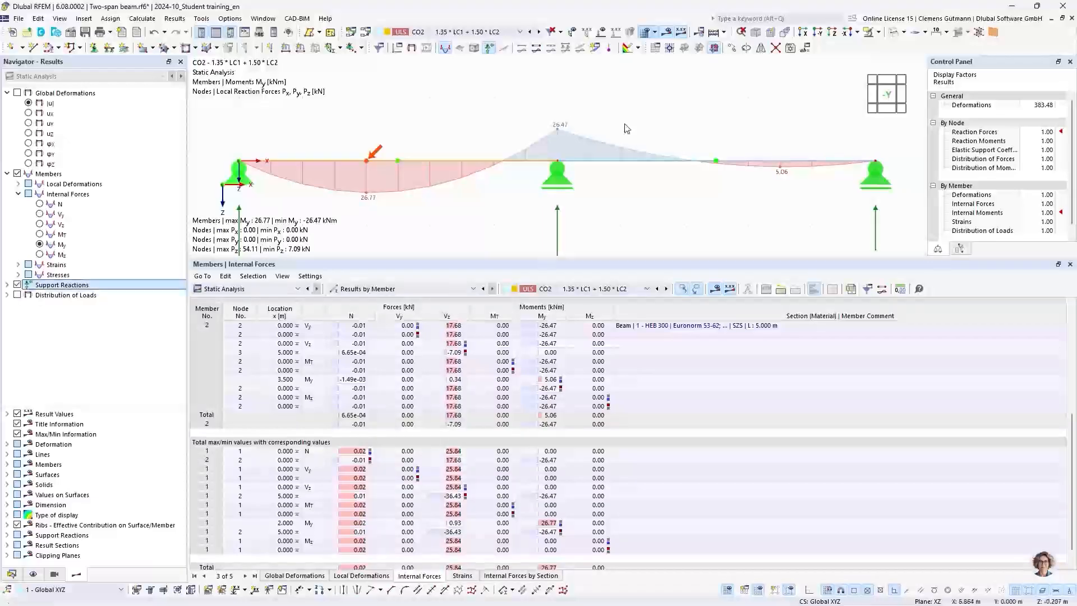
click(519, 32)
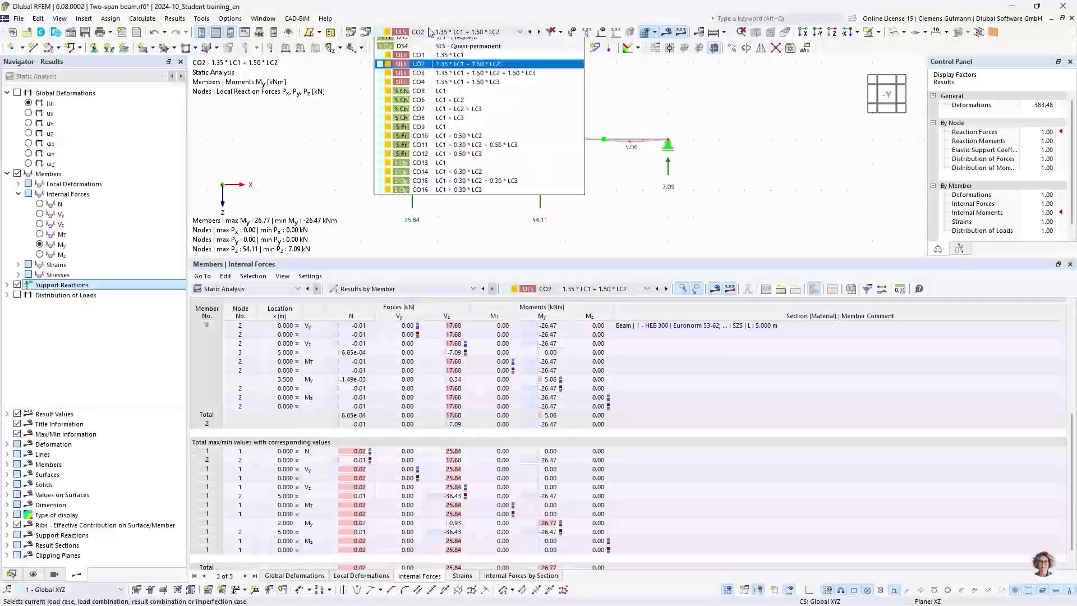
click(456, 69)
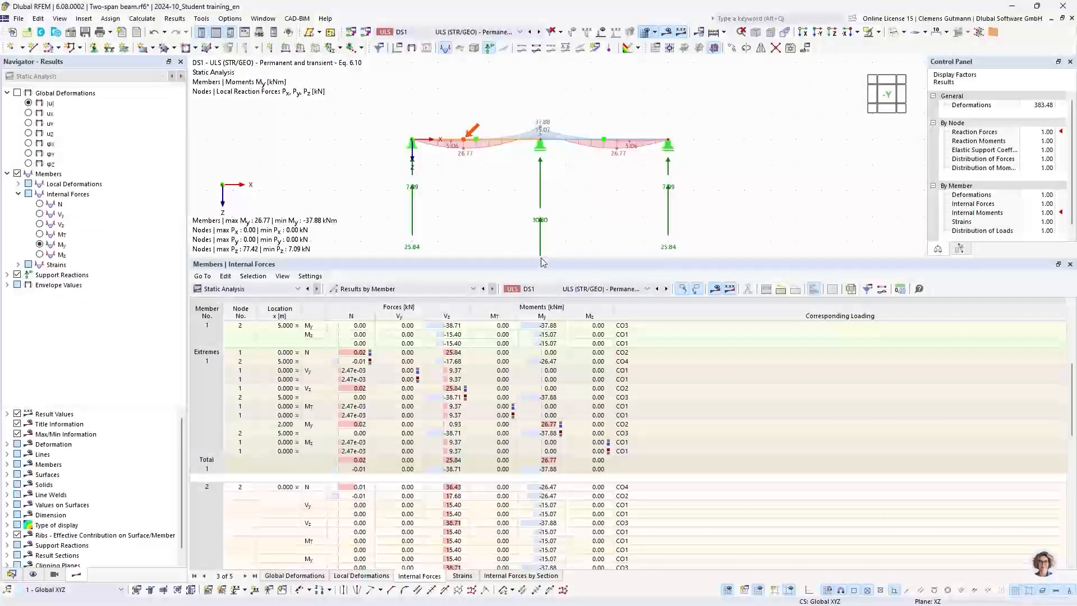
drag(540, 258, 547, 354)
scroll(602, 310, up, 2)
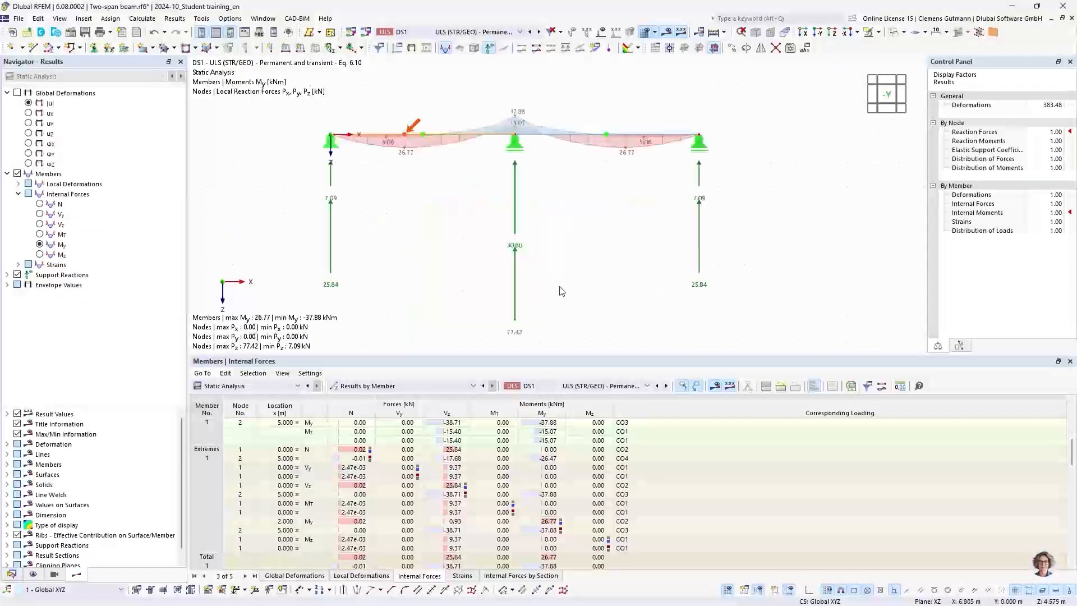
middle_drag(557, 286, 543, 279)
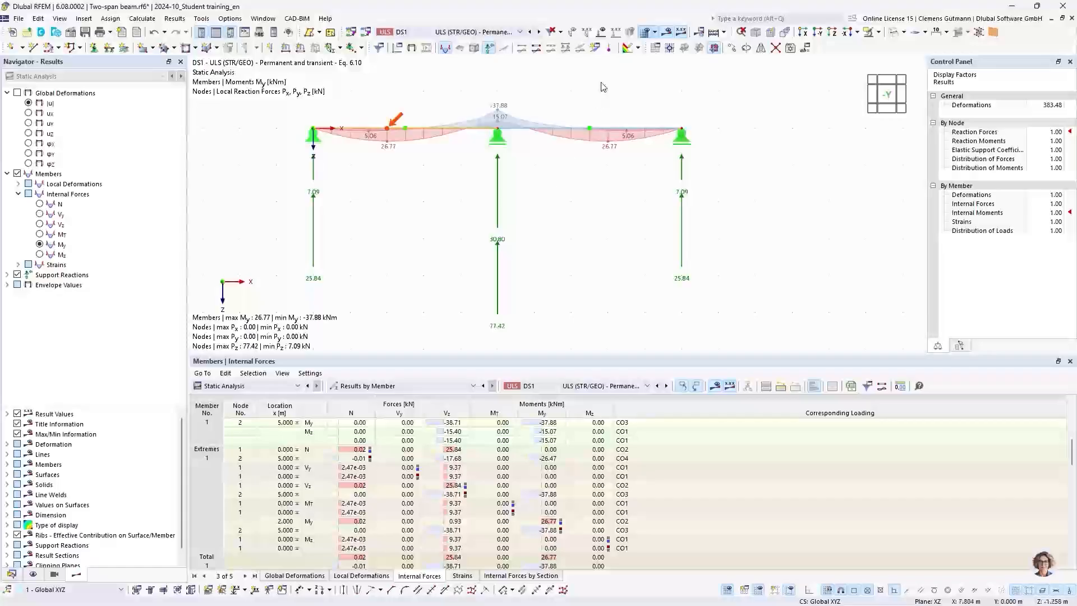
Step: Turn the load display on, examine the loads and support reactions of combination CO3, and return to DS1
click(603, 33)
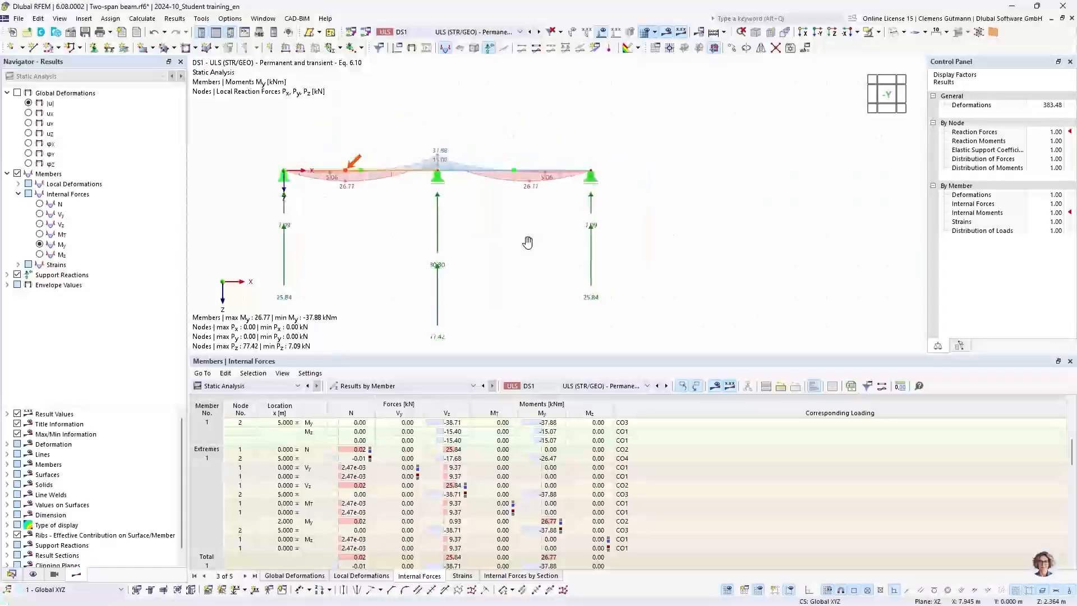
click(519, 32)
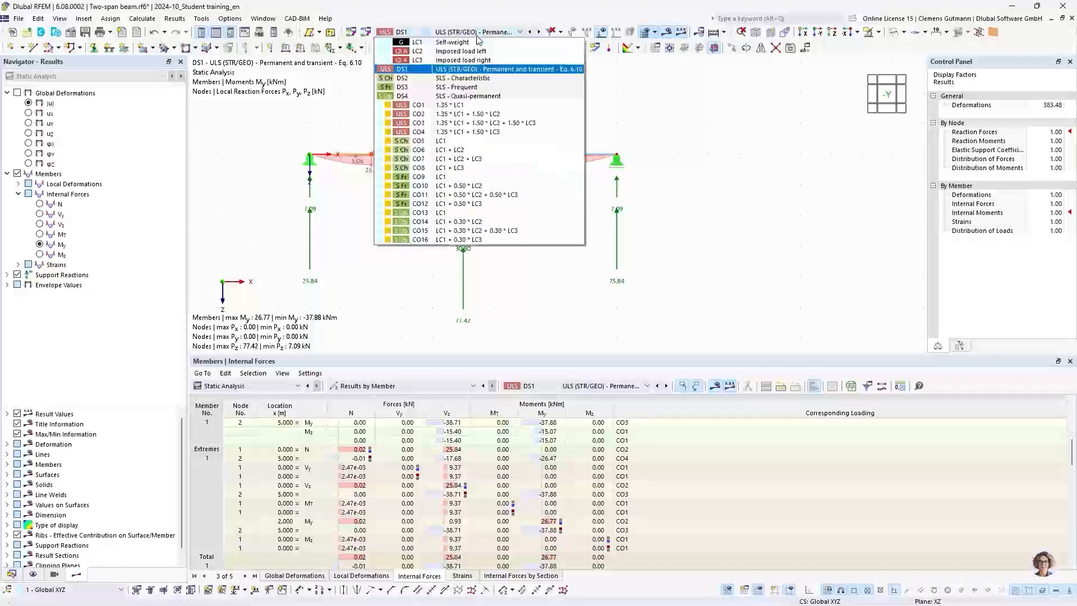
click(421, 125)
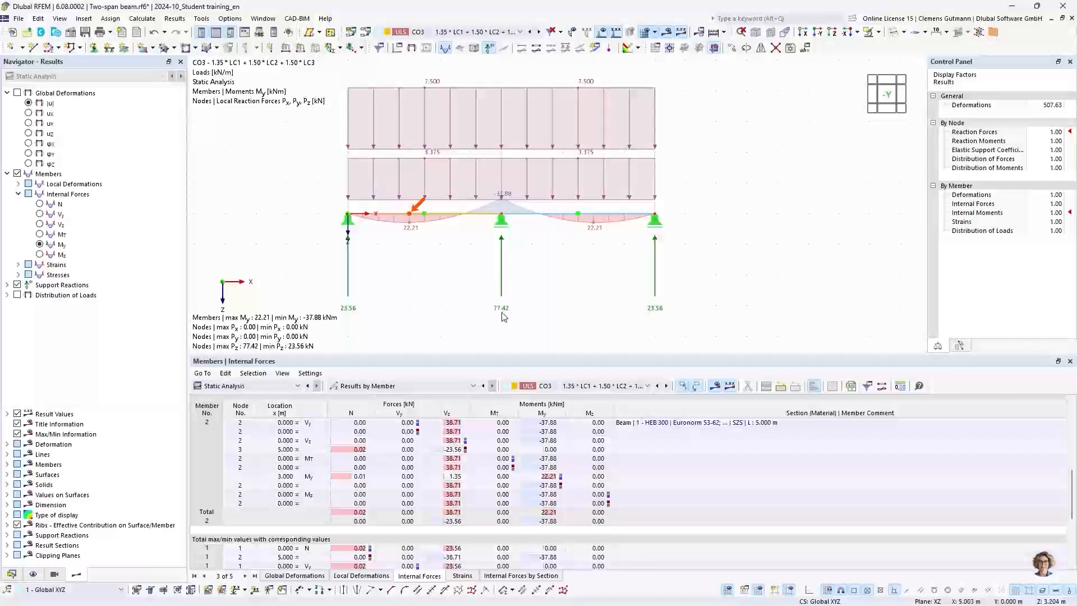
click(467, 32)
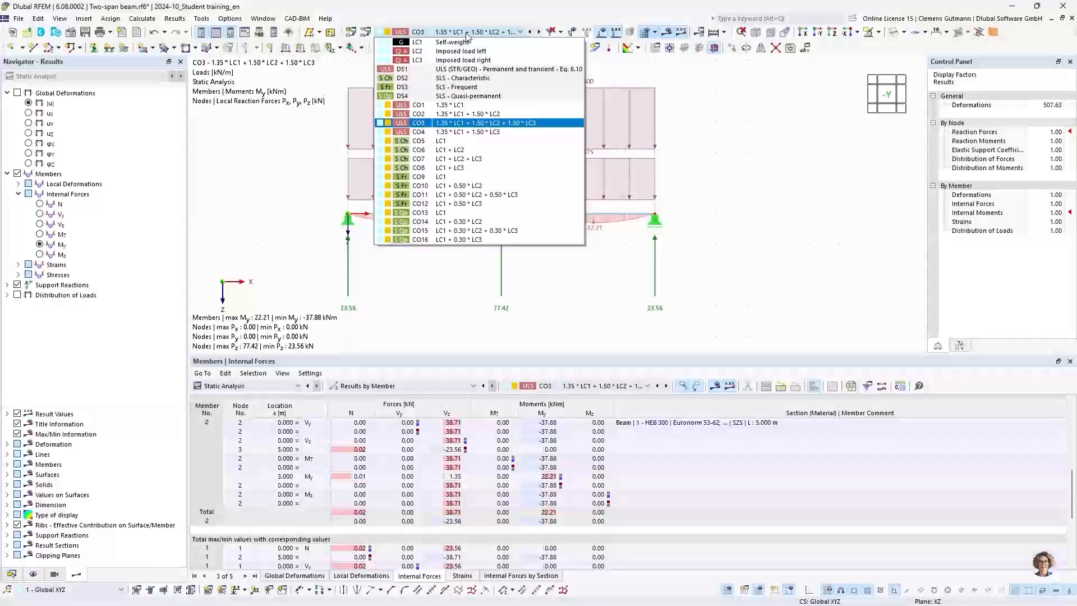
click(416, 69)
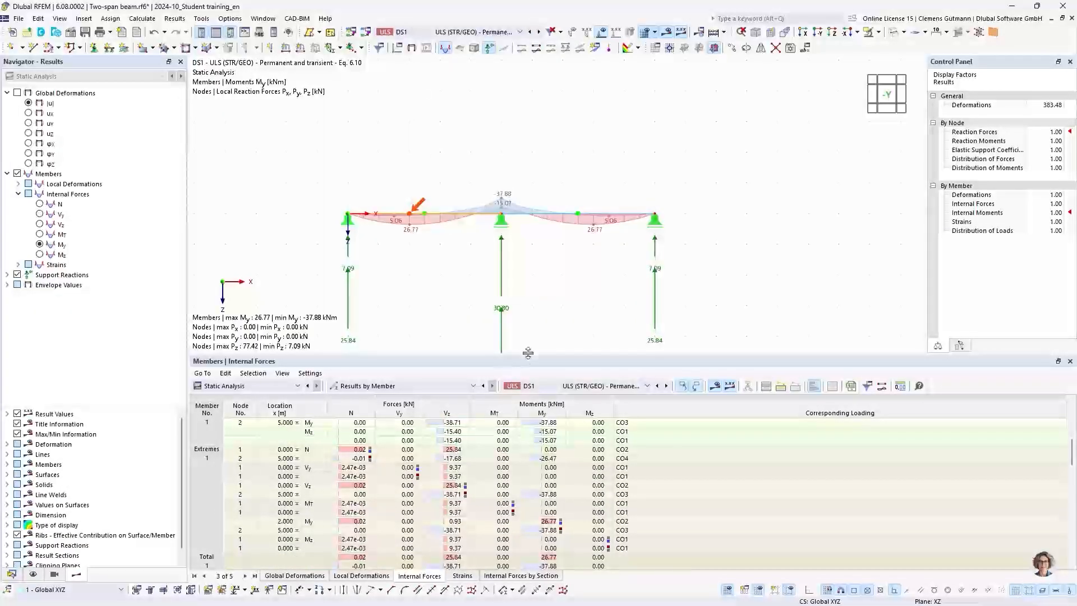
Step: List the support forces by node for design situation DS1 and enlarge the results table
click(387, 386)
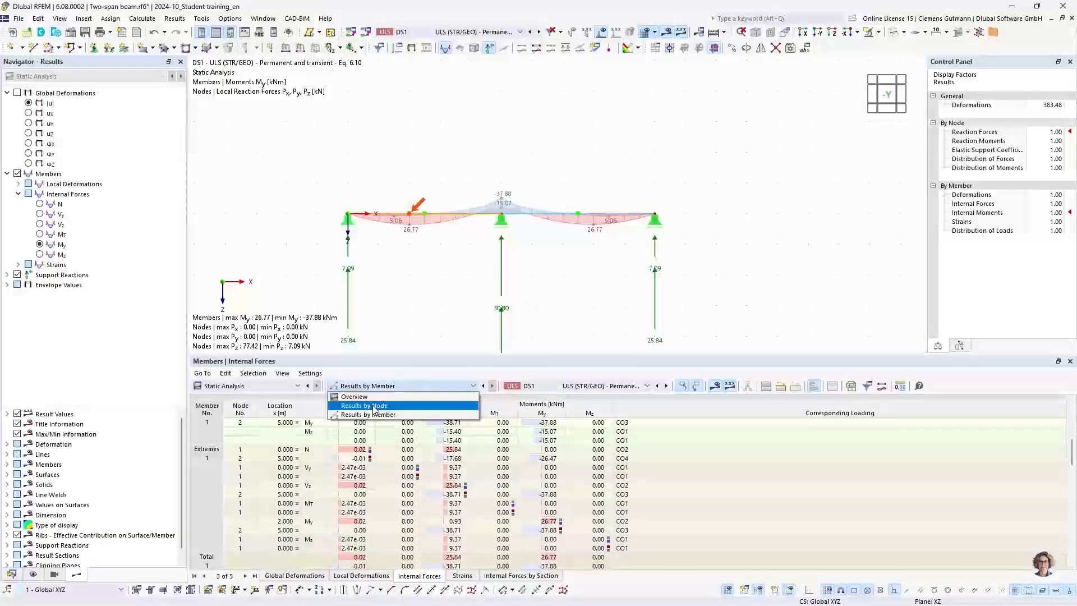
click(375, 406)
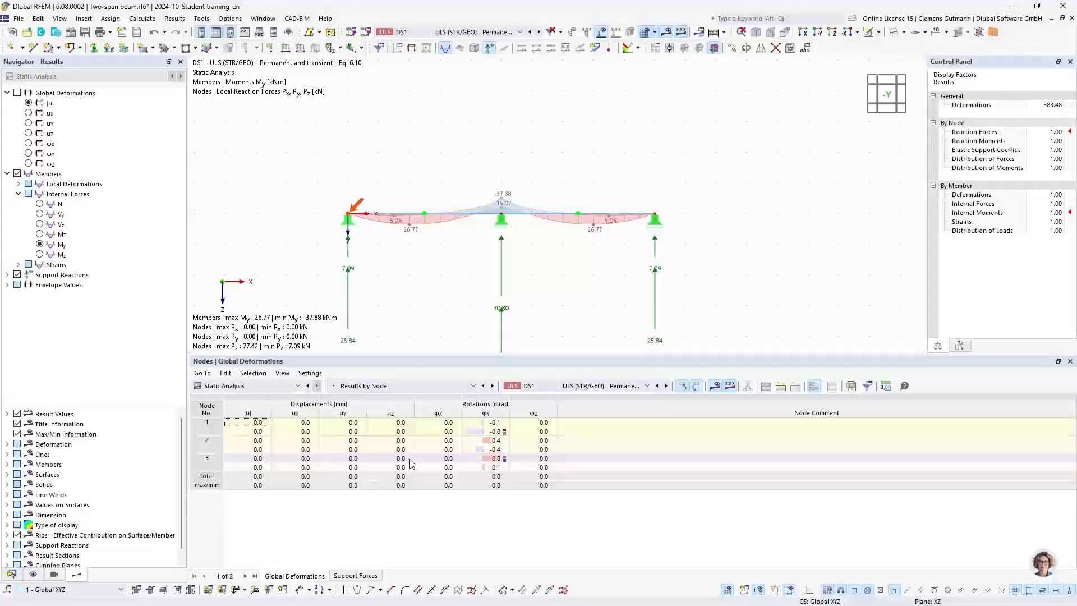
click(342, 577)
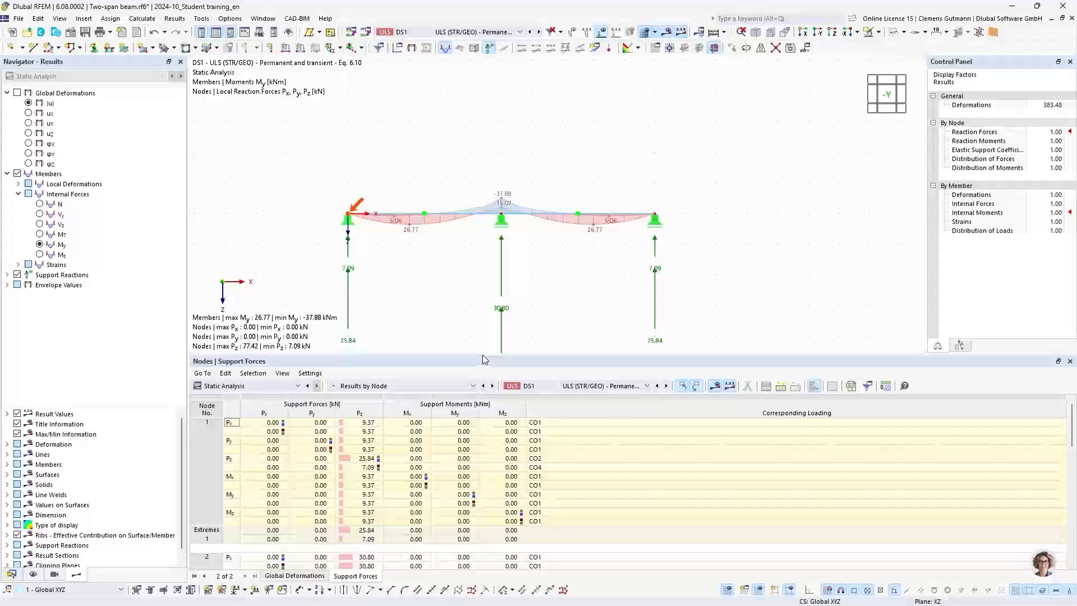
drag(485, 358, 480, 257)
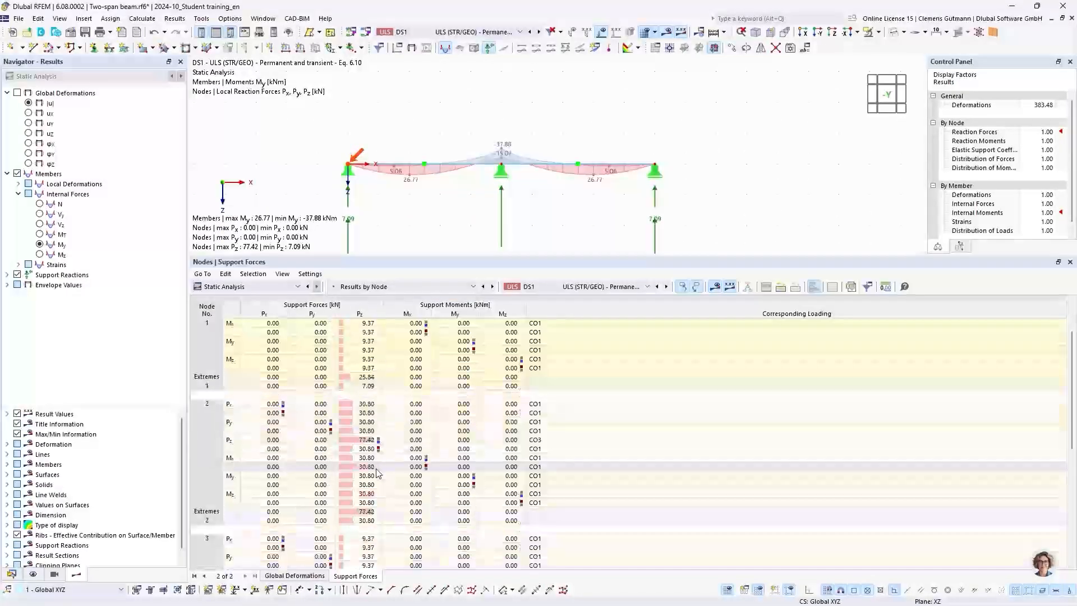
Step: Locate the maximum support force Pz at node 2 with its corresponding loading, and enlarge the graphics area to show all reactions
click(363, 442)
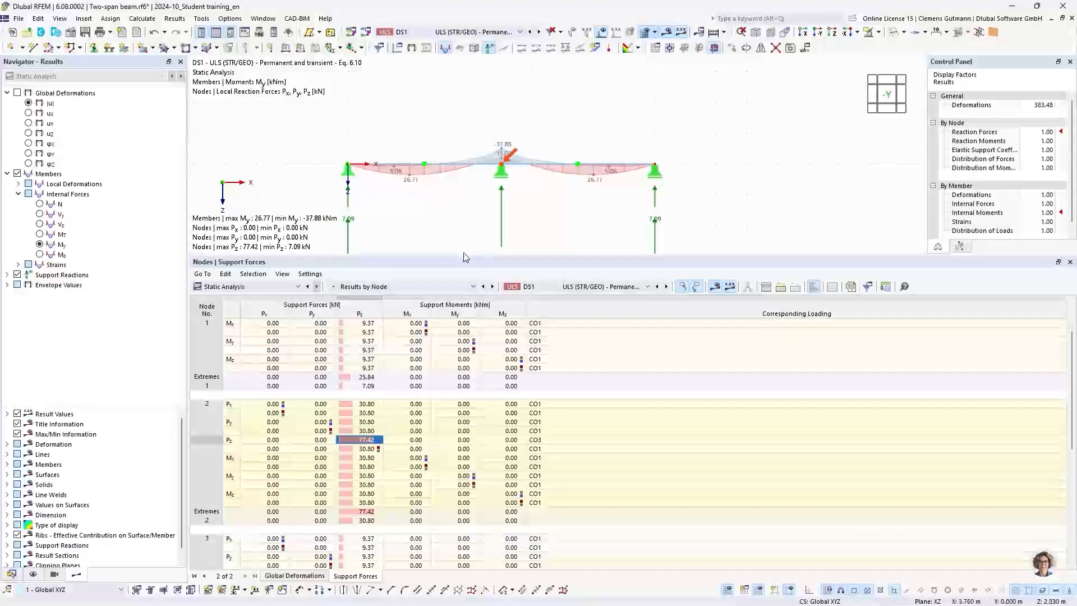
drag(463, 257, 463, 332)
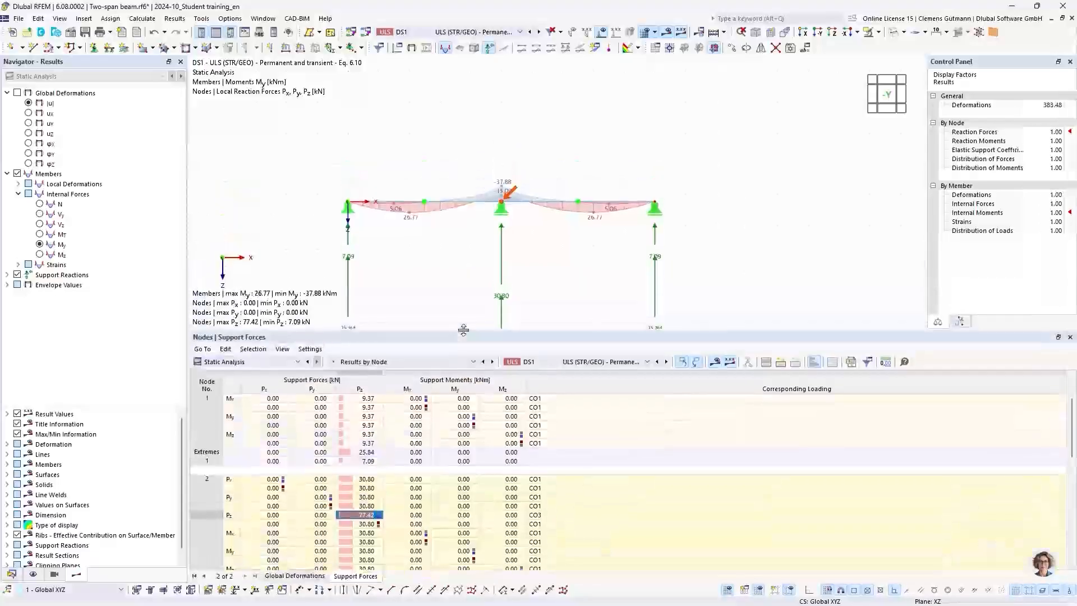
click(537, 517)
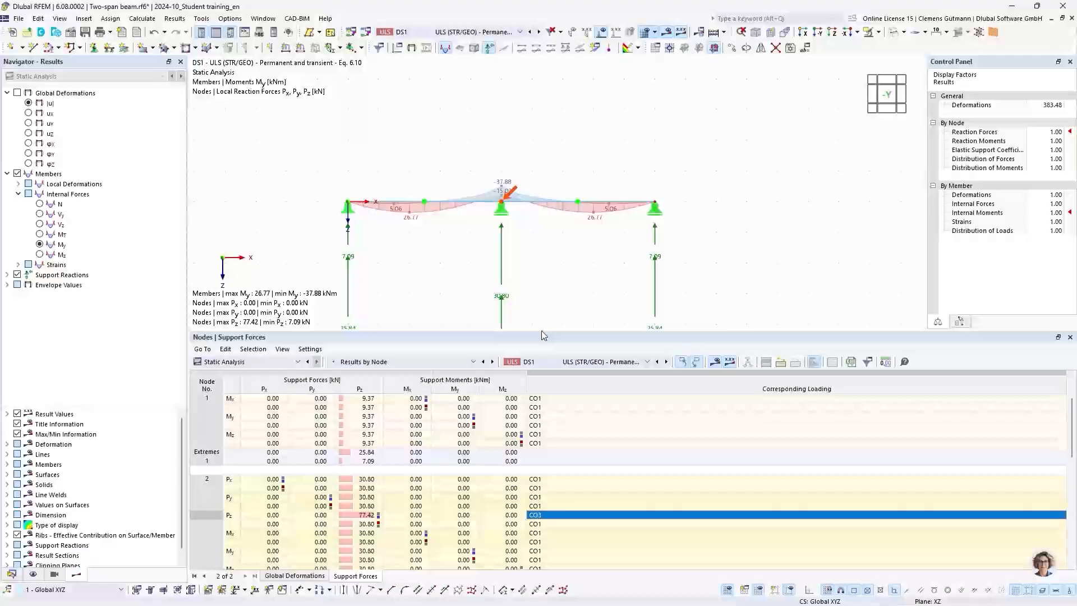
drag(541, 331, 544, 378)
middle_drag(545, 317, 552, 268)
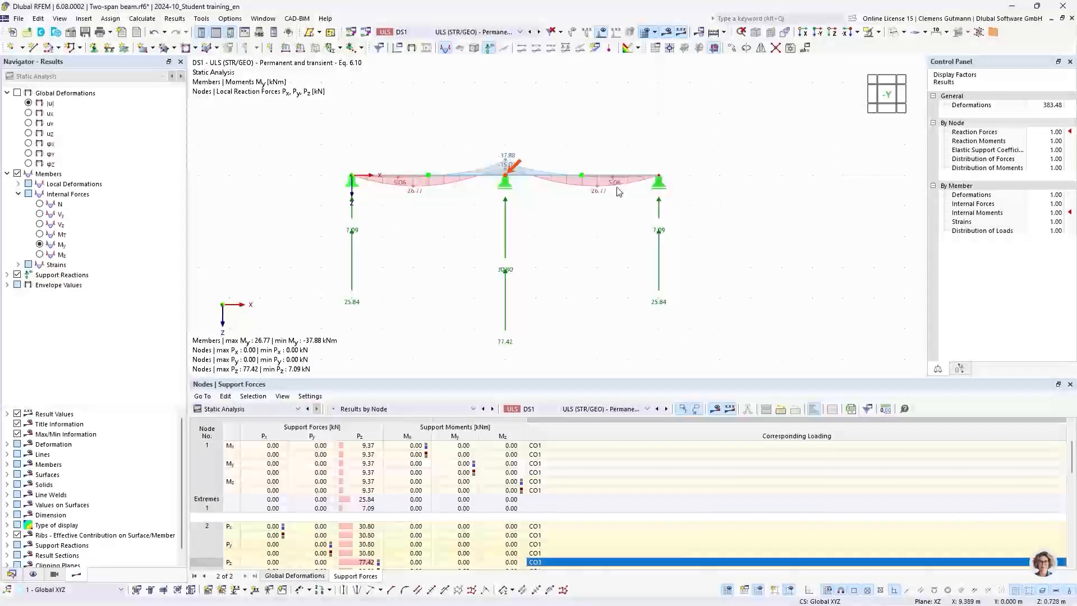
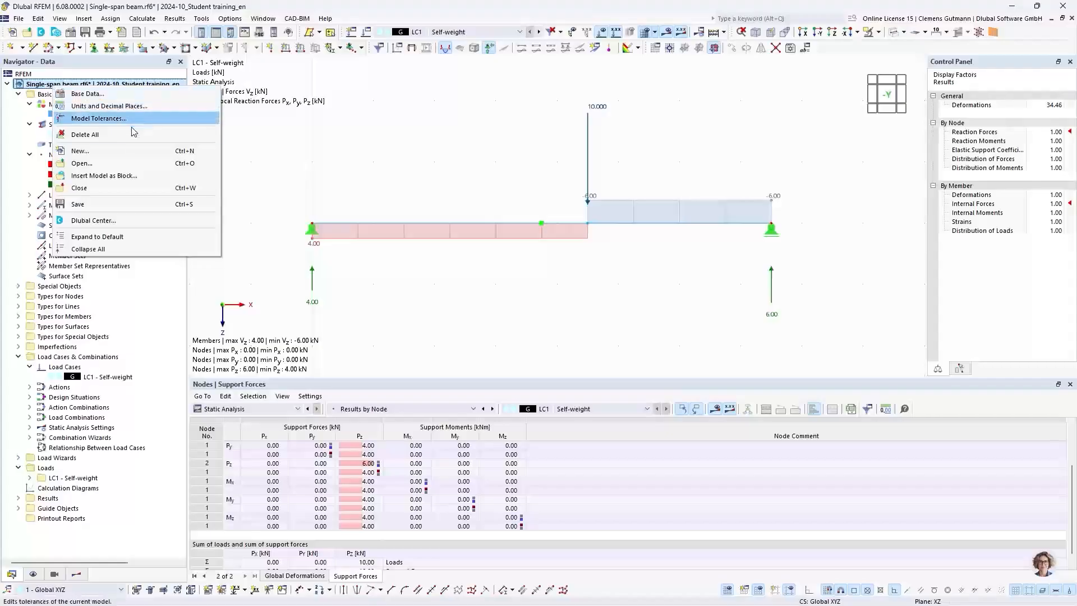
Step: Close the Single-span beam model and save its changes
click(113, 188)
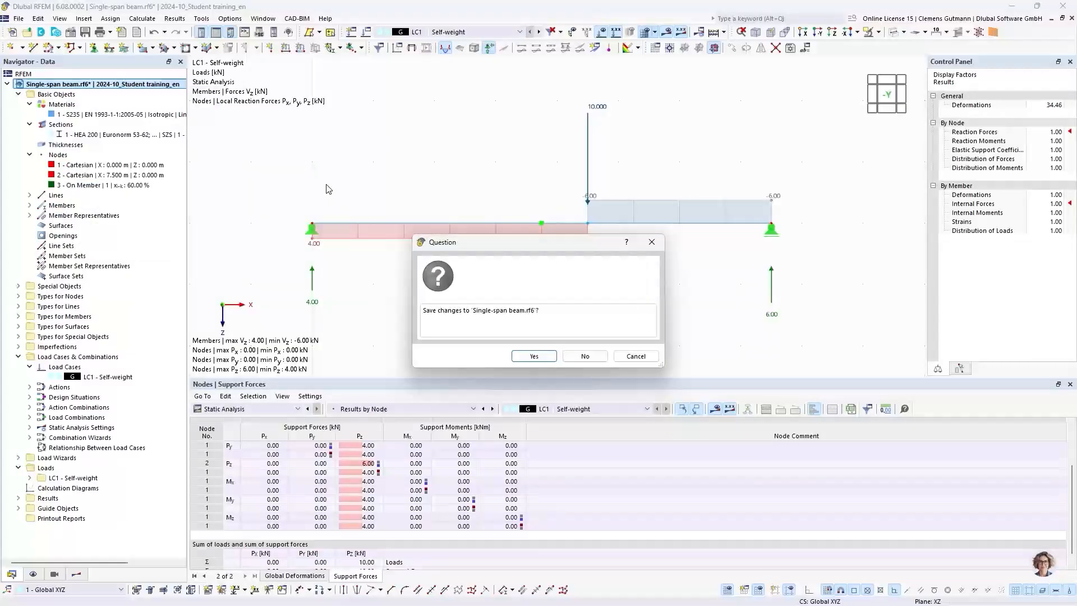
click(547, 356)
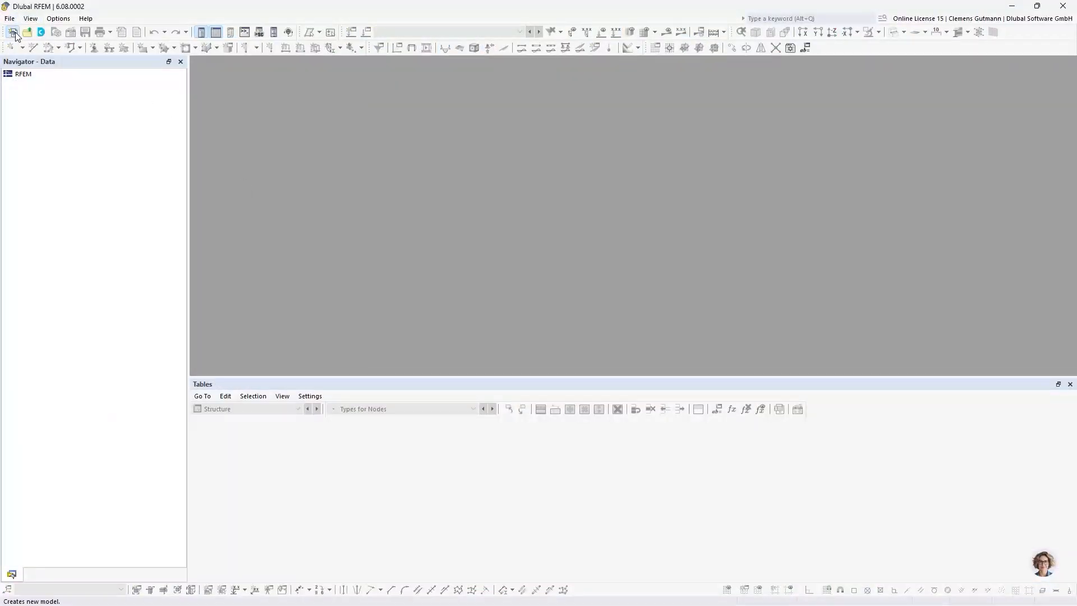
Step: Start a new model named Gerber beam in project 2024-10_Student training_en, initialized from an existing model as copy
click(15, 34)
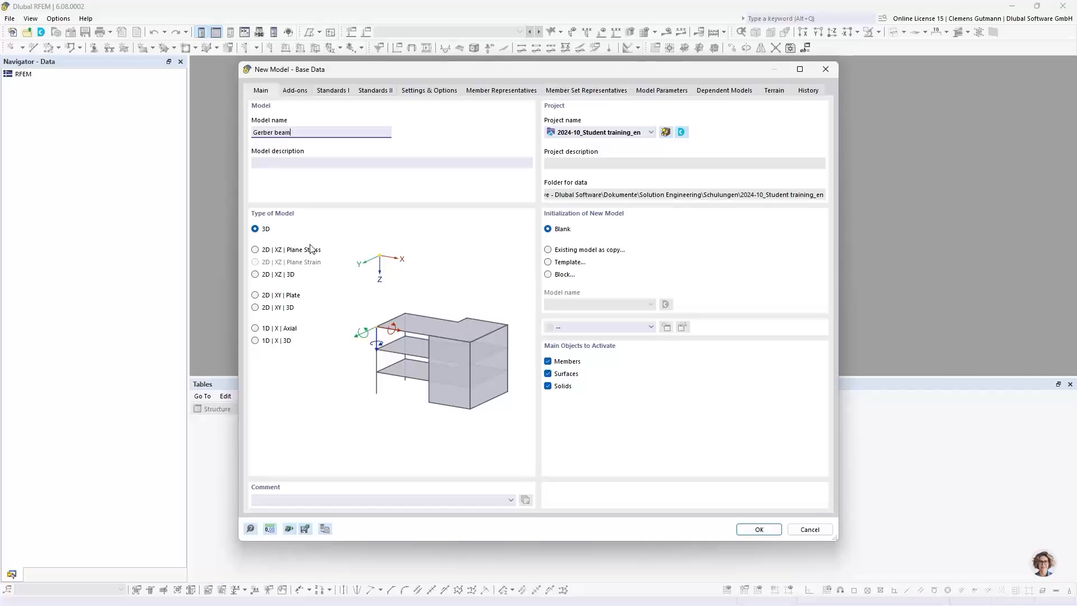
key(Tab)
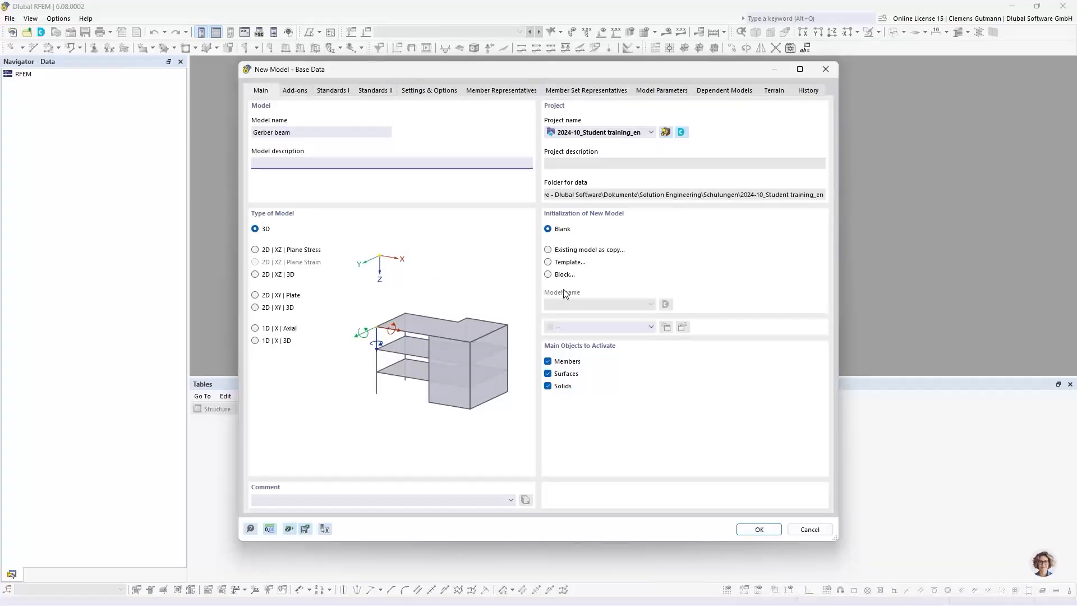
click(548, 251)
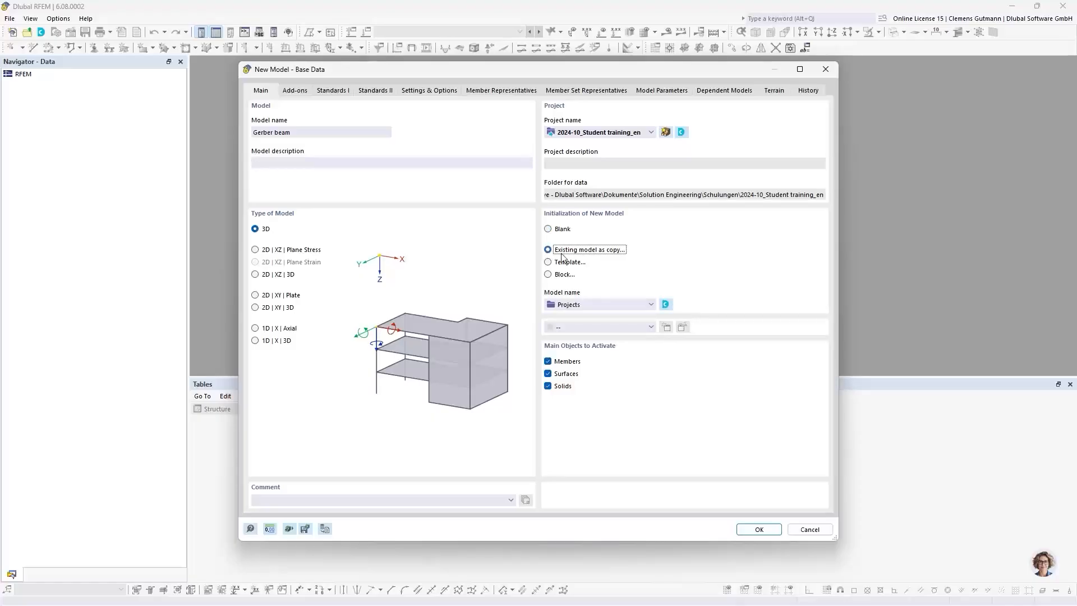
Step: Choose the Two-span beam model from the 2024-10_Student training_en folder under Schulungen as the copy source for the new model
click(650, 306)
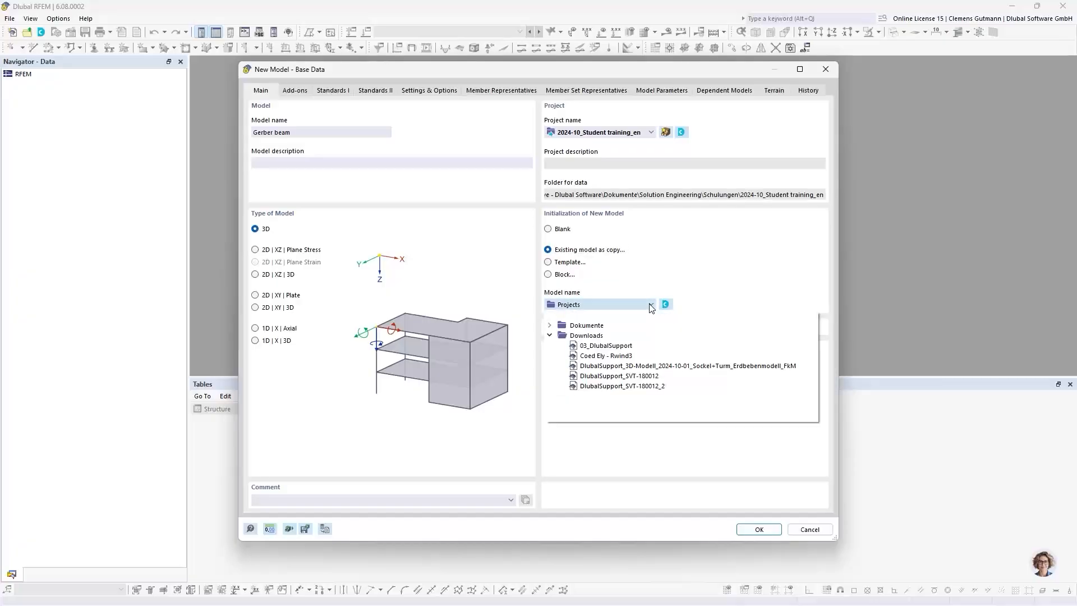
click(550, 326)
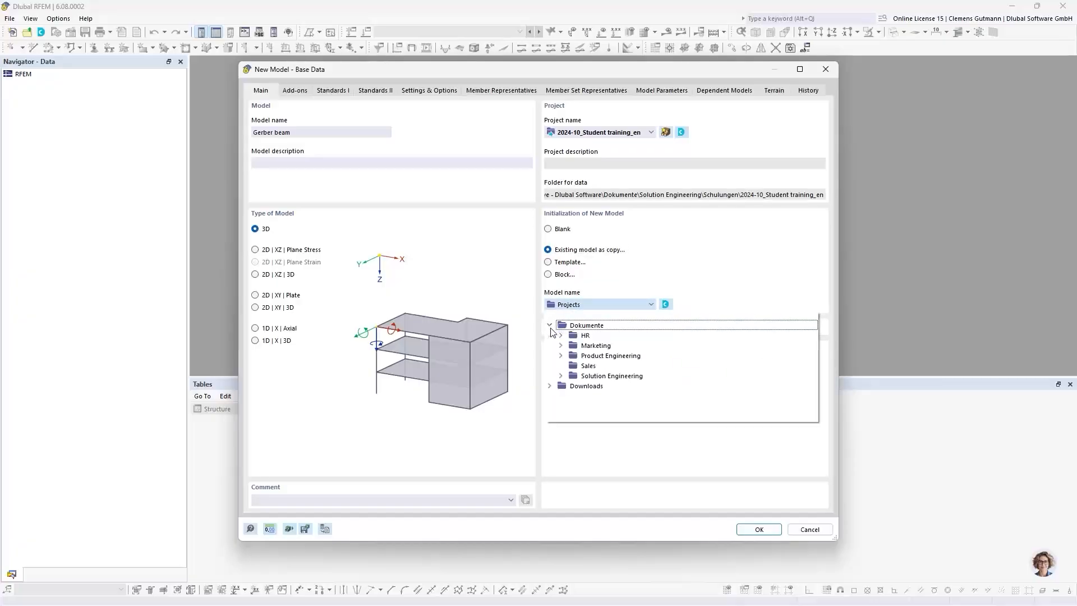
click(560, 376)
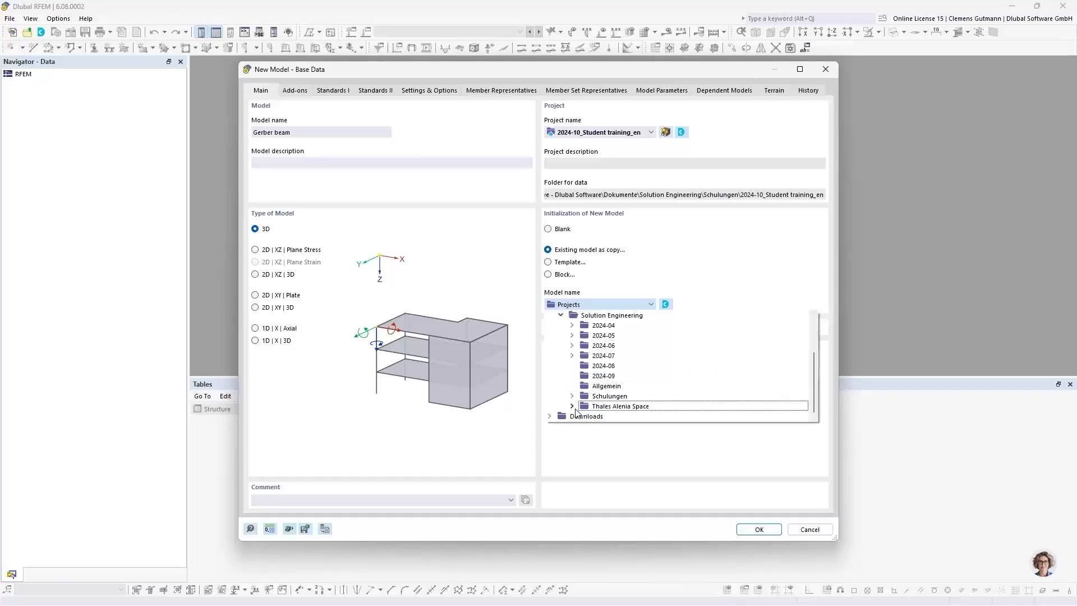
click(572, 395)
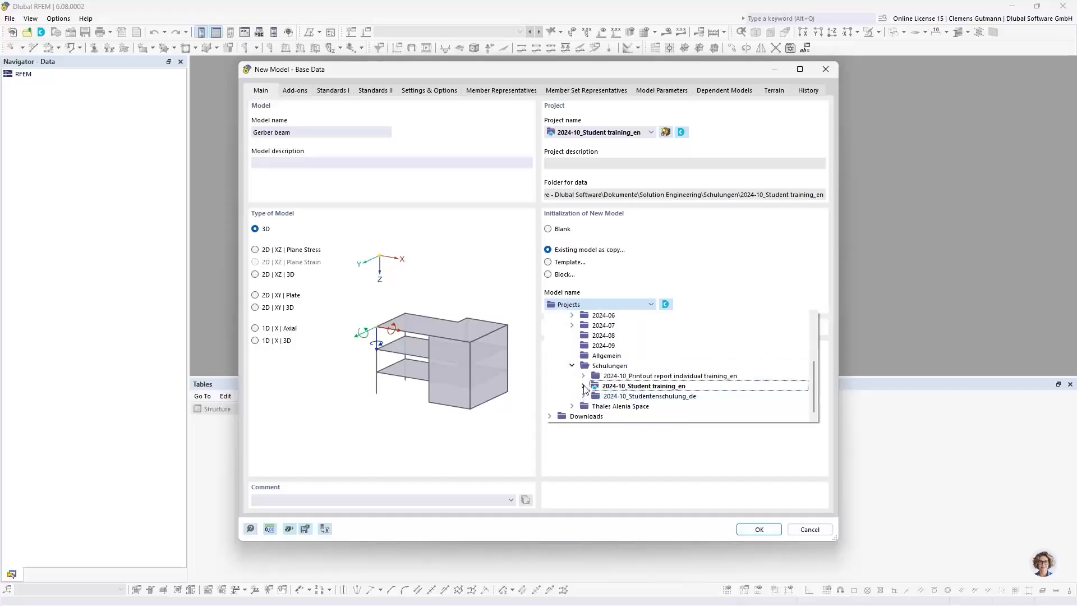
click(583, 386)
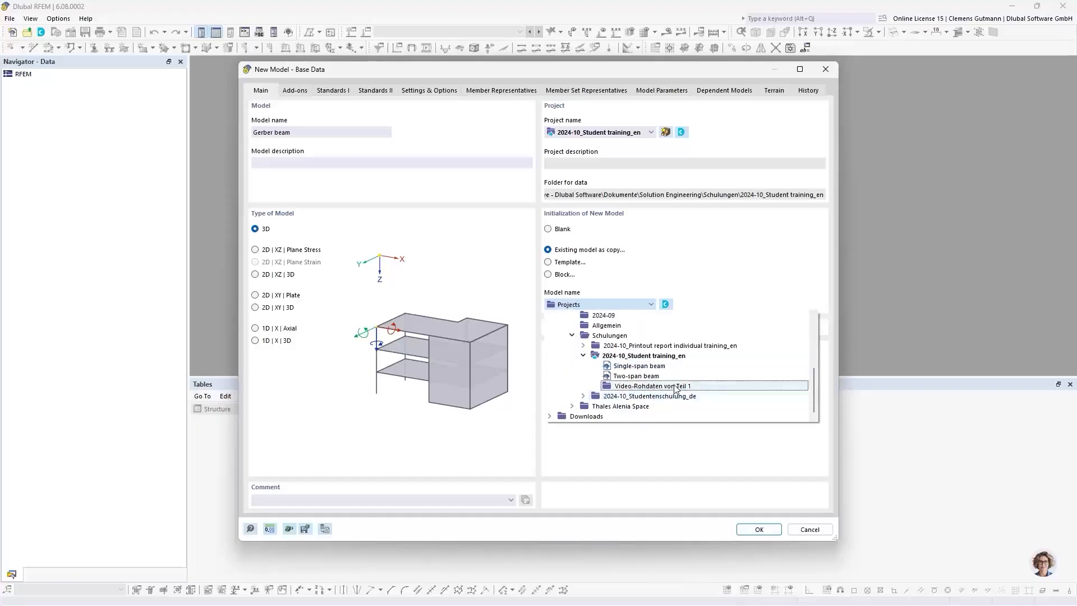
click(630, 377)
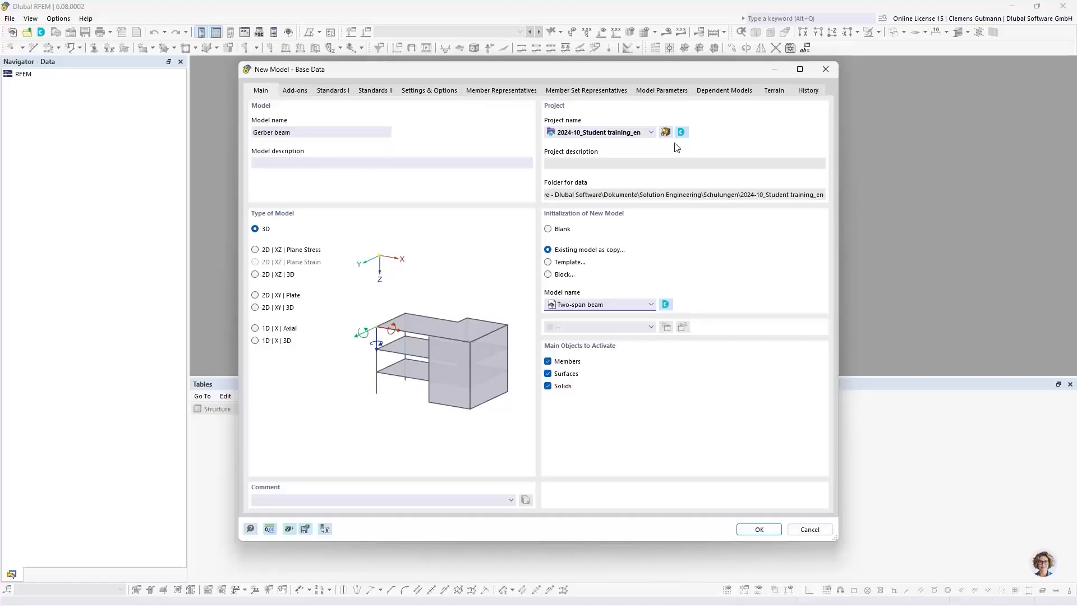
Step: Check the available projects and source models, and cancel creating the Gerber beam model
click(614, 135)
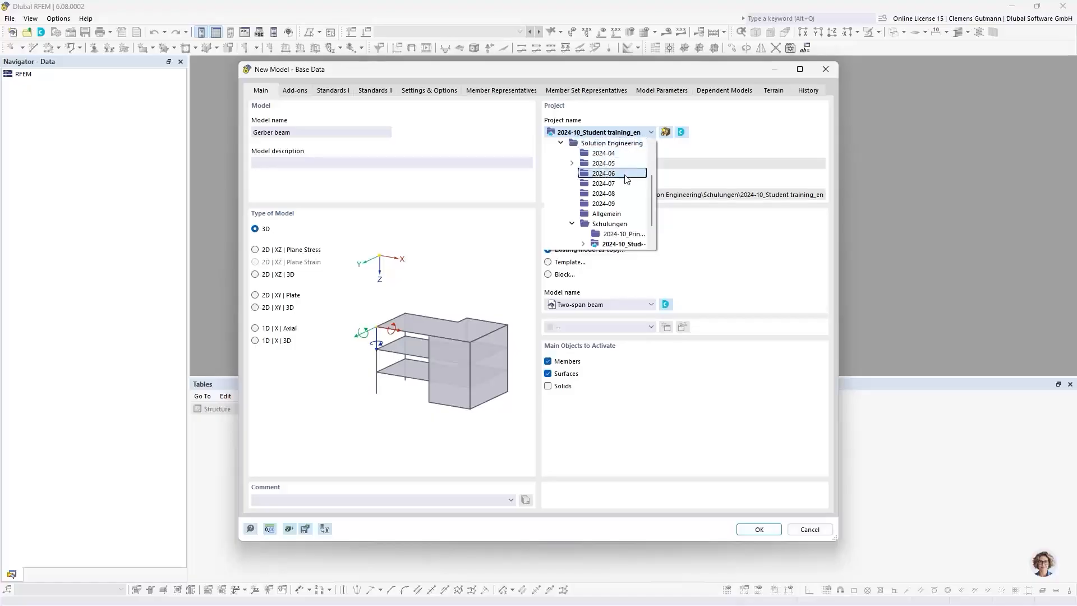
click(583, 133)
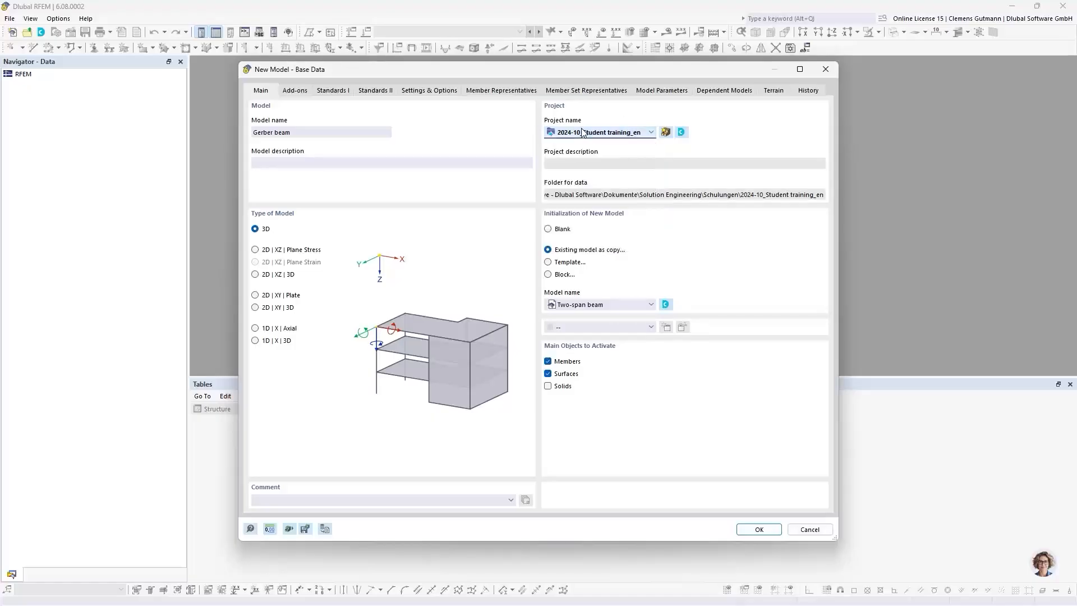
click(633, 308)
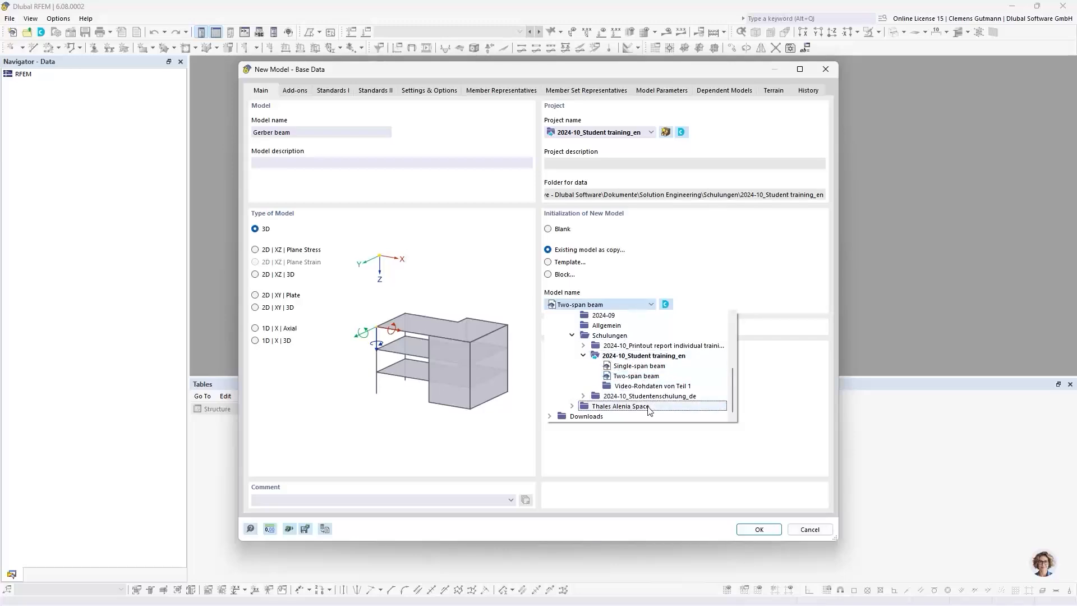
click(712, 278)
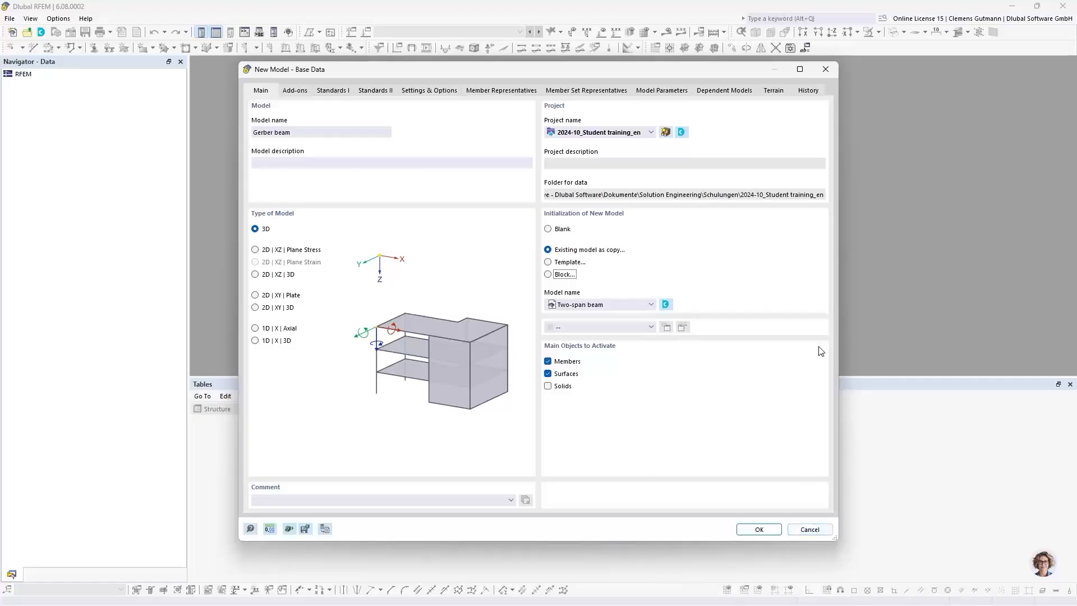
click(806, 530)
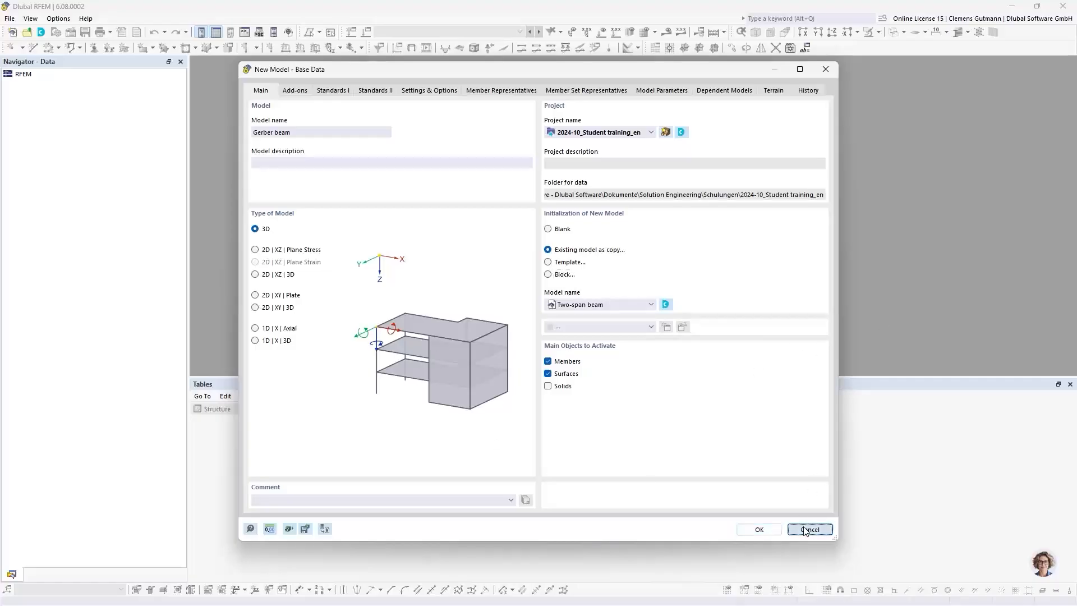
Step: Switch to Dlubal Center and reduce its window so that it fits fully on the screen
click(42, 32)
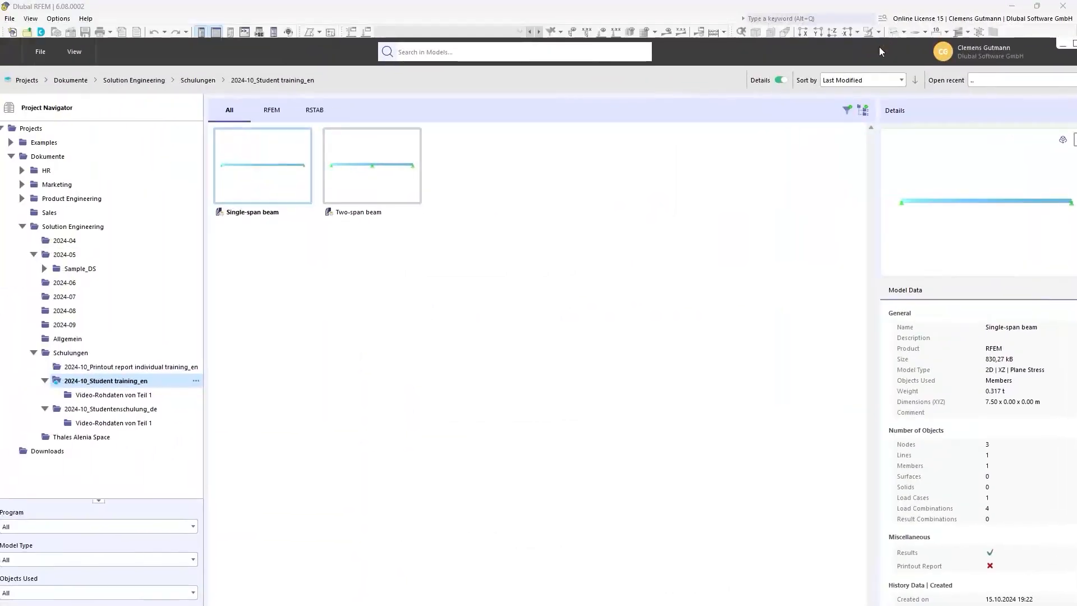
double_click(864, 52)
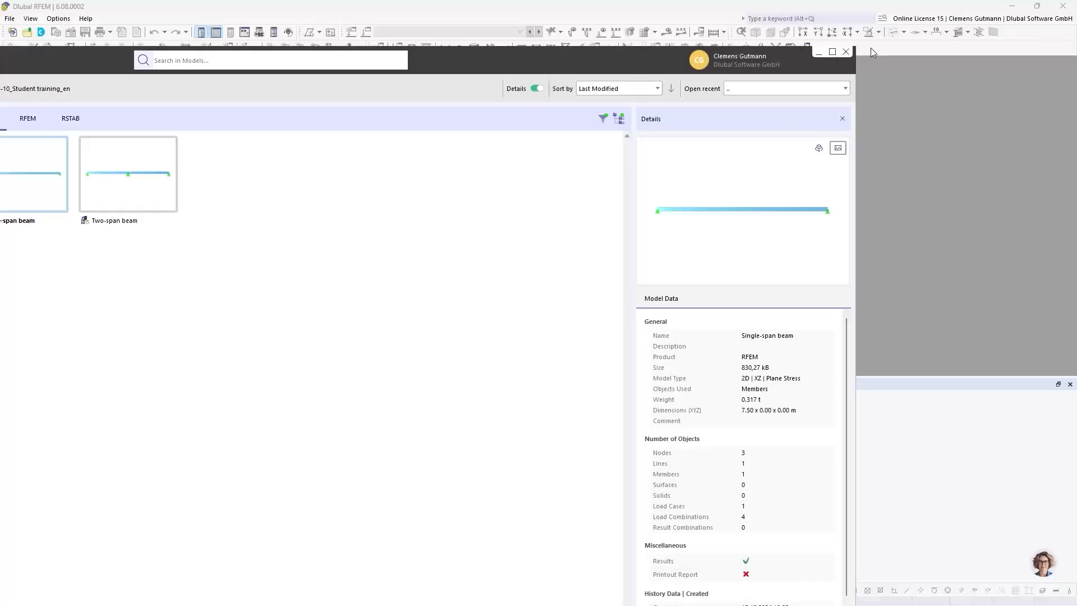
drag(669, 48, 733, 63)
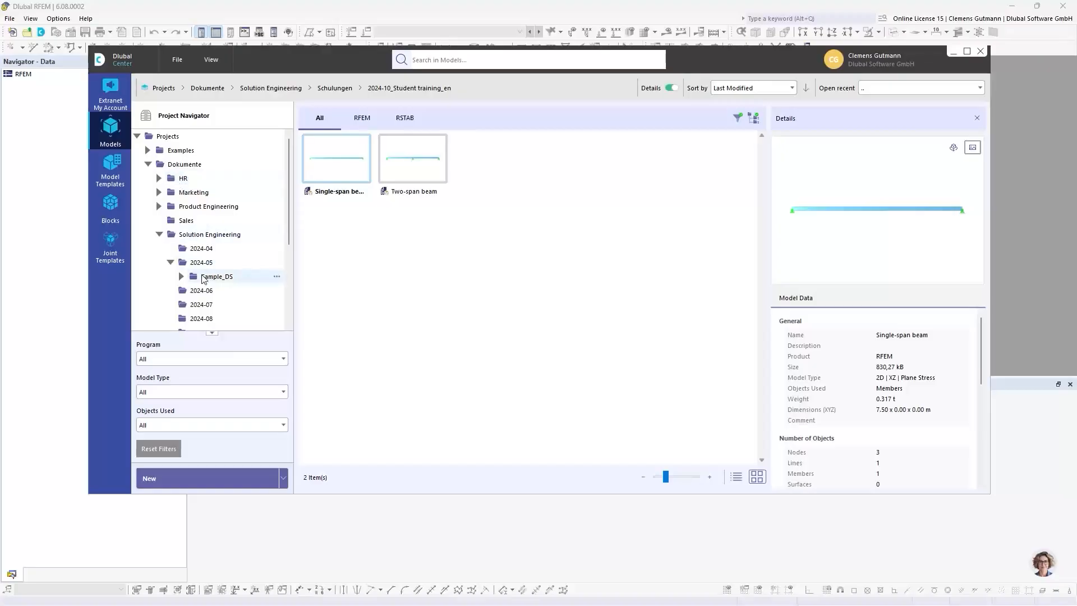
Step: Examine the project folder tree, widening the Project Navigator enough to read the full folder names
scroll(203, 275, down, 3)
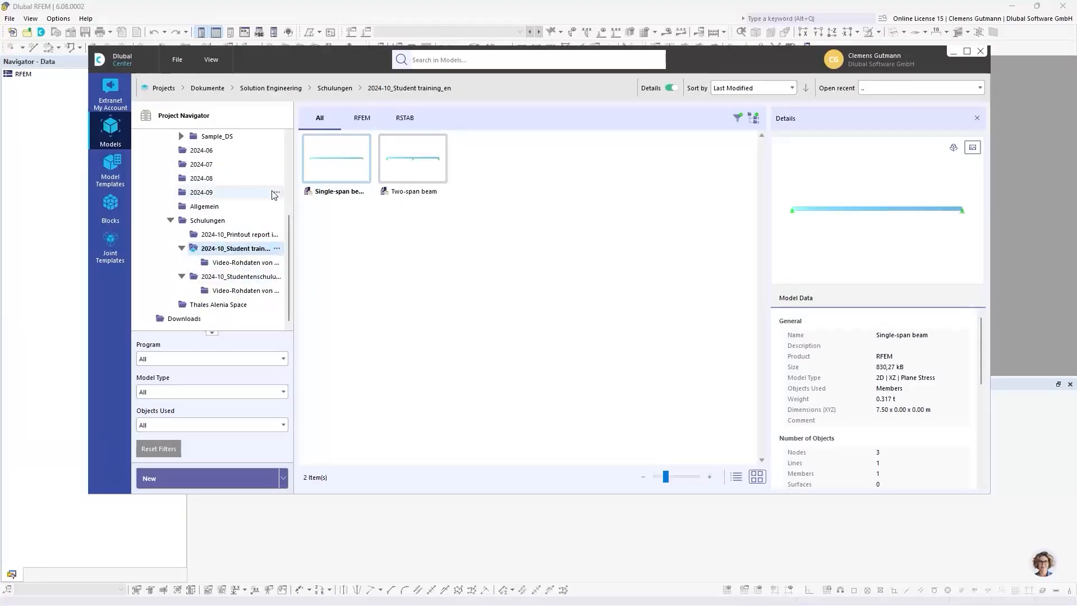
scroll(170, 168, up, 4)
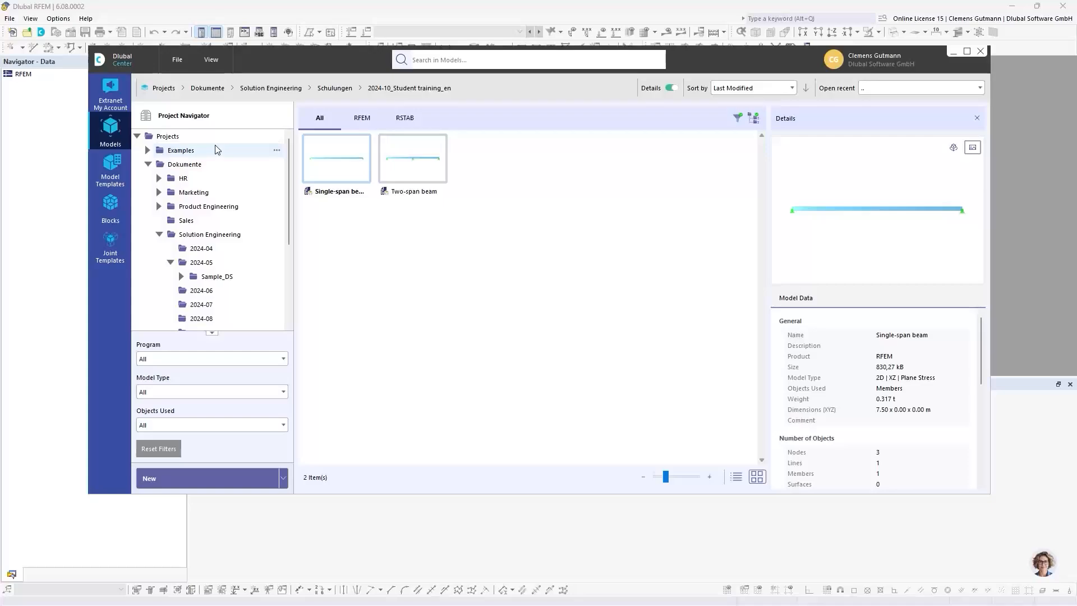
scroll(199, 240, down, 3)
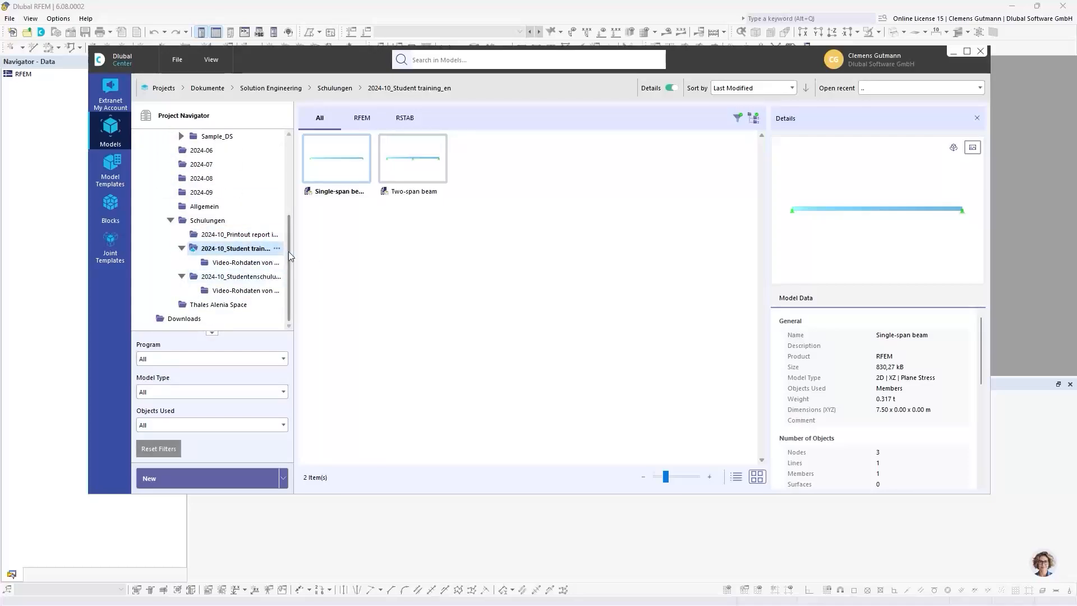
drag(294, 244, 364, 245)
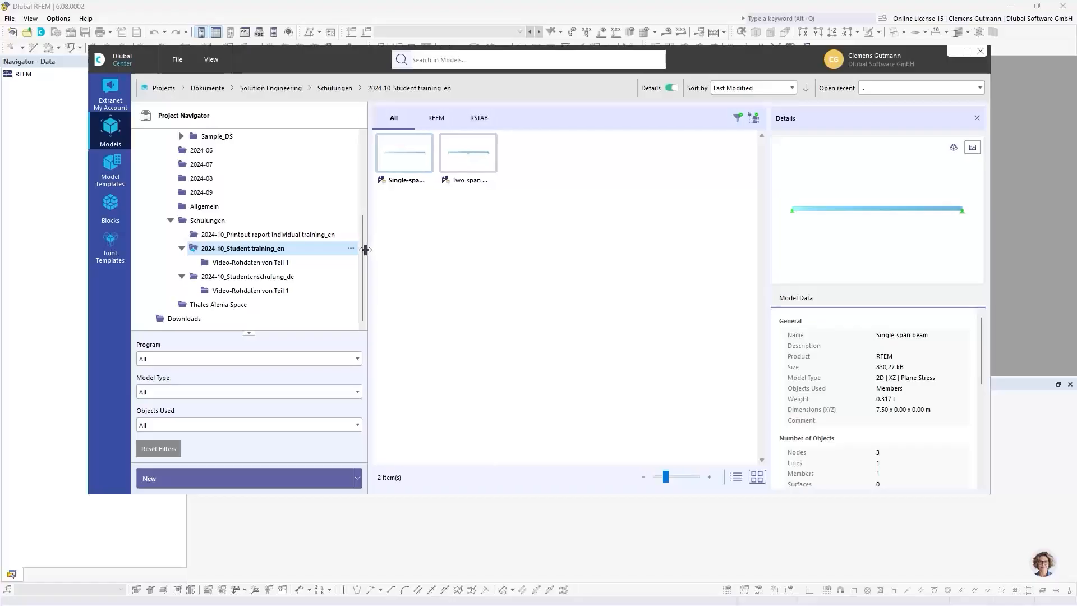
click(268, 250)
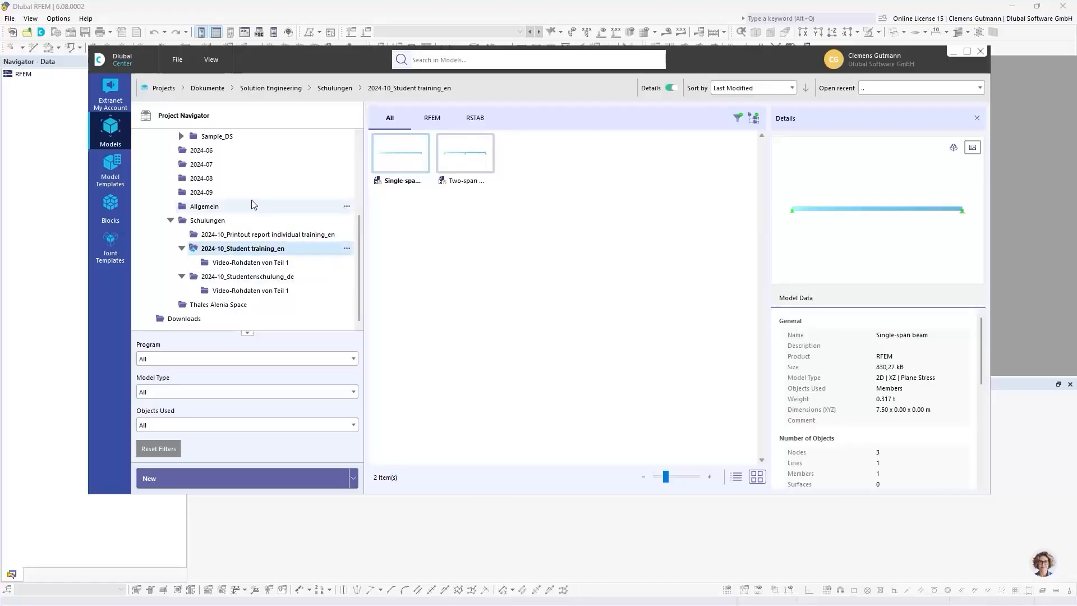
scroll(193, 194, up, 4)
scroll(212, 247, down, 4)
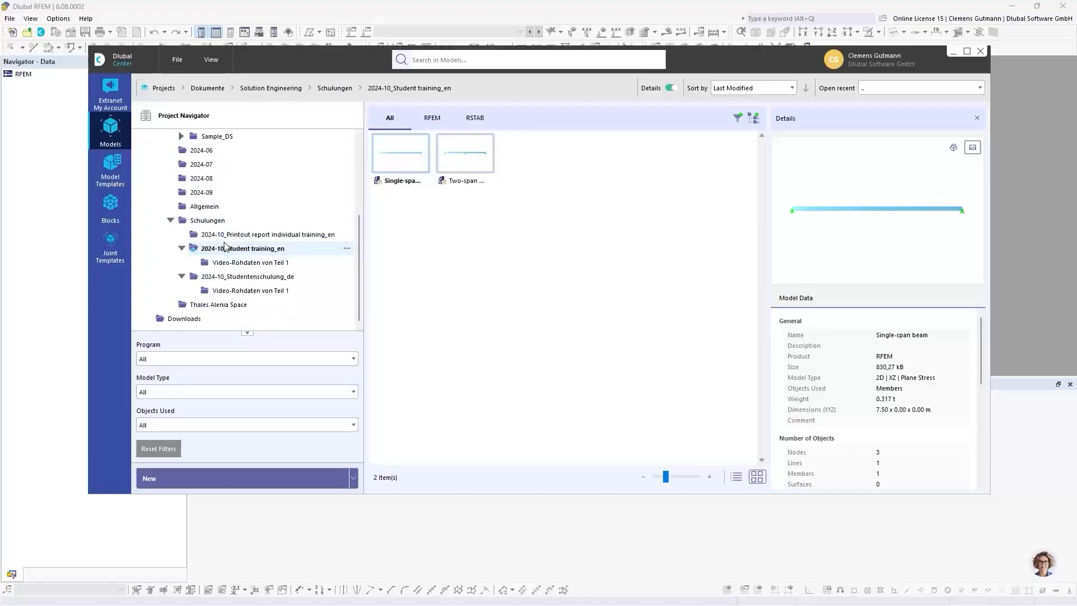
scroll(211, 247, up, 4)
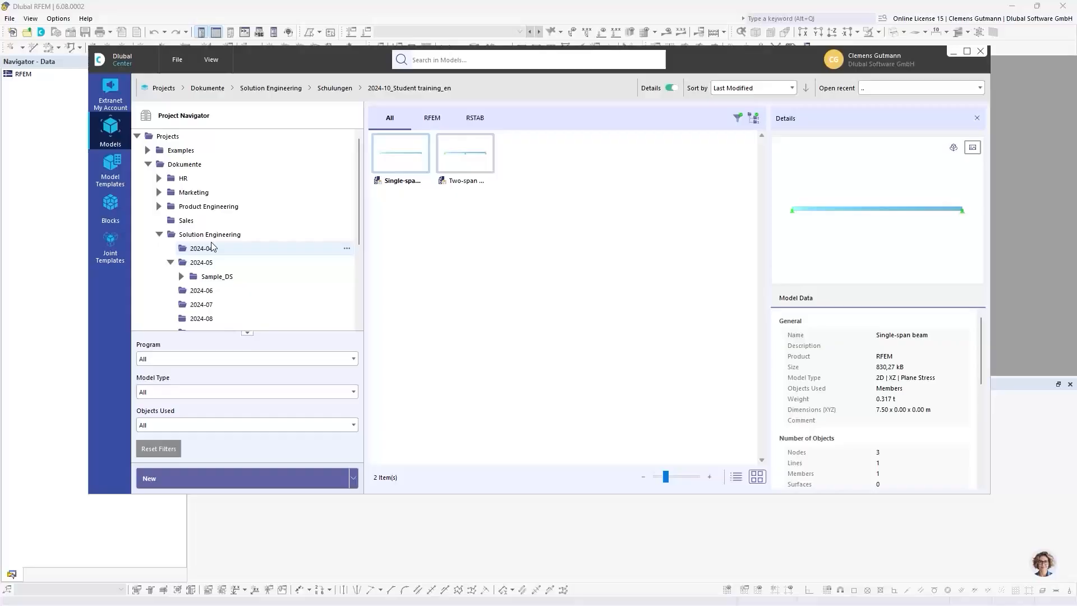
Step: Open the directory selection for connecting a folder as a project under Projects, and cancel it
right_click(168, 141)
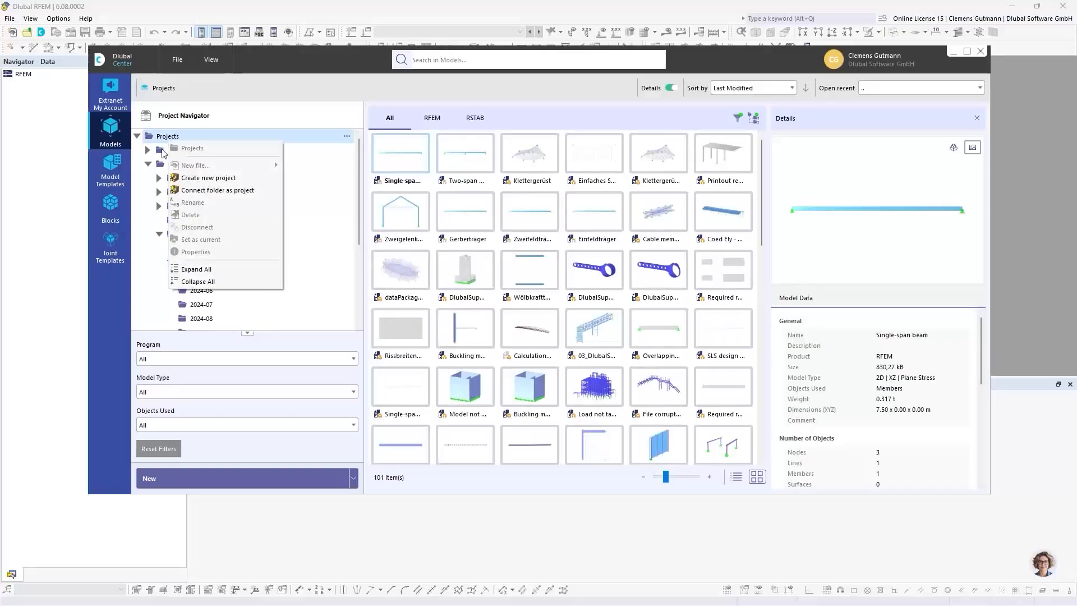
click(221, 190)
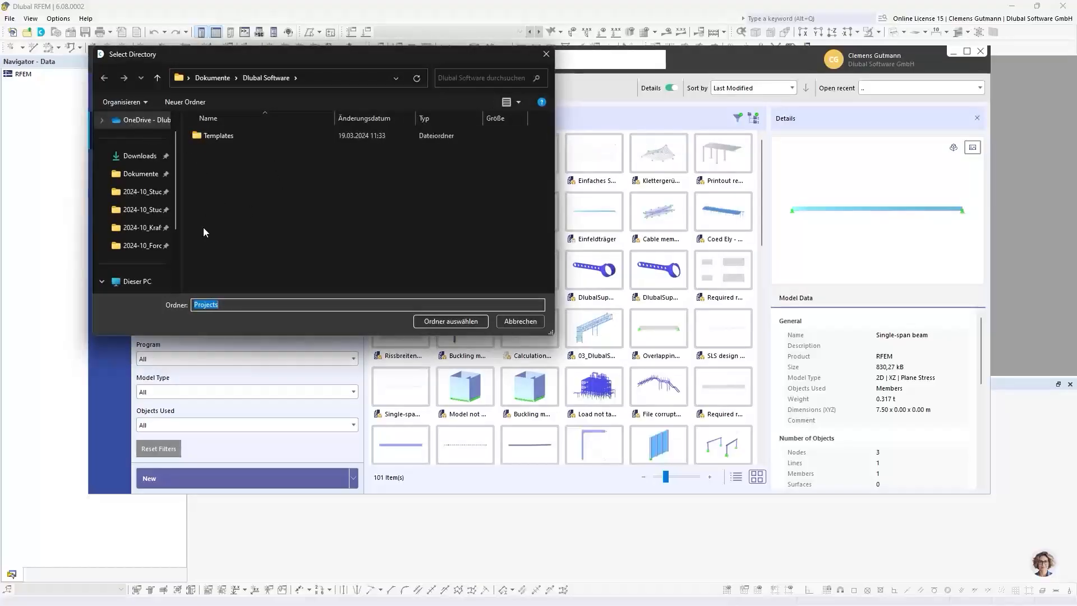
scroll(163, 135, up, 1)
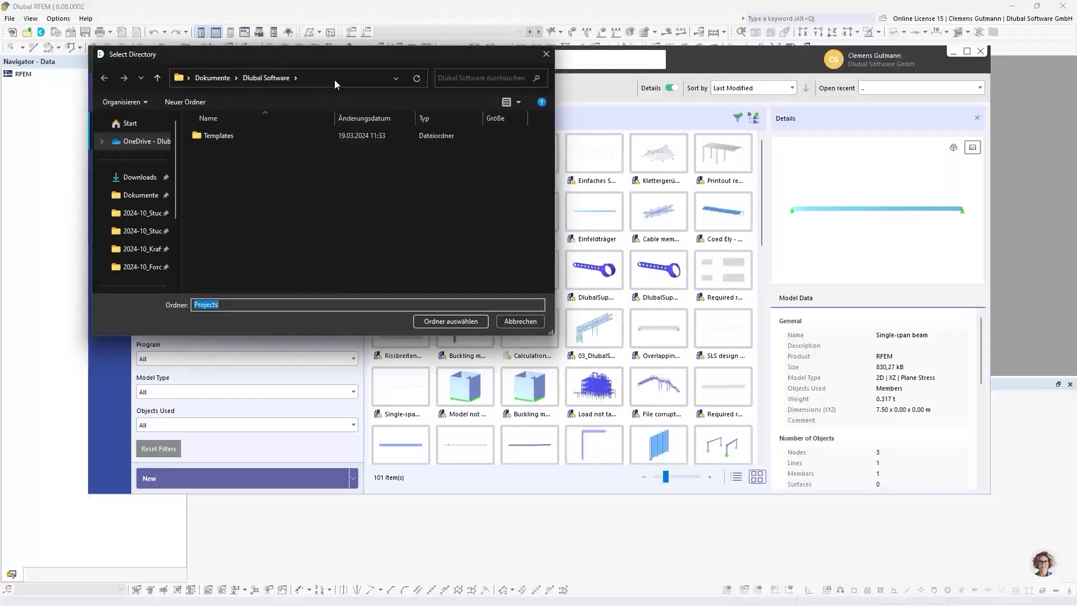
drag(389, 52, 419, 93)
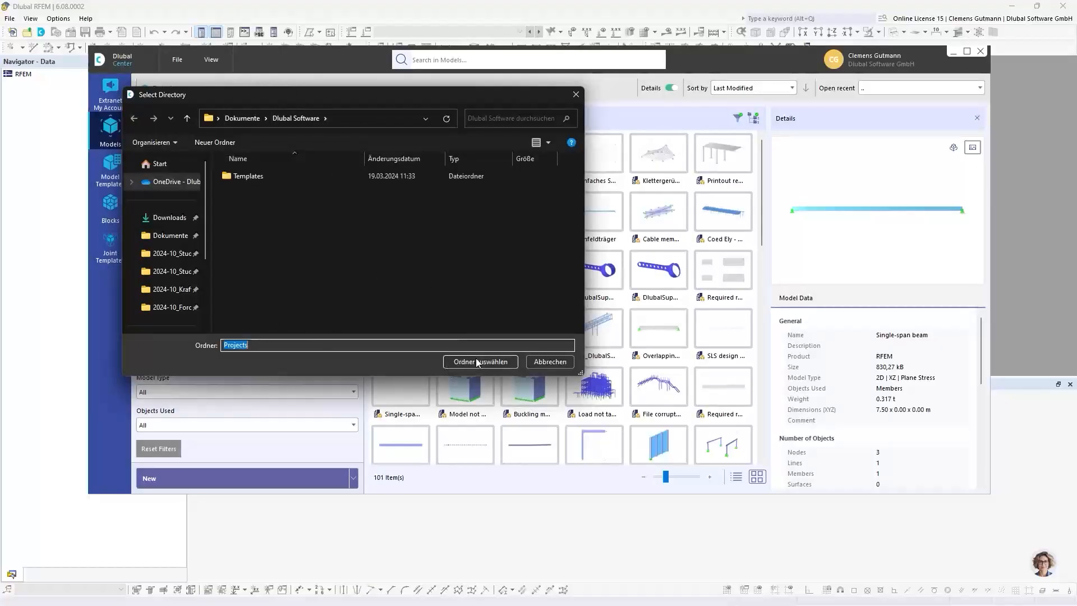
click(549, 362)
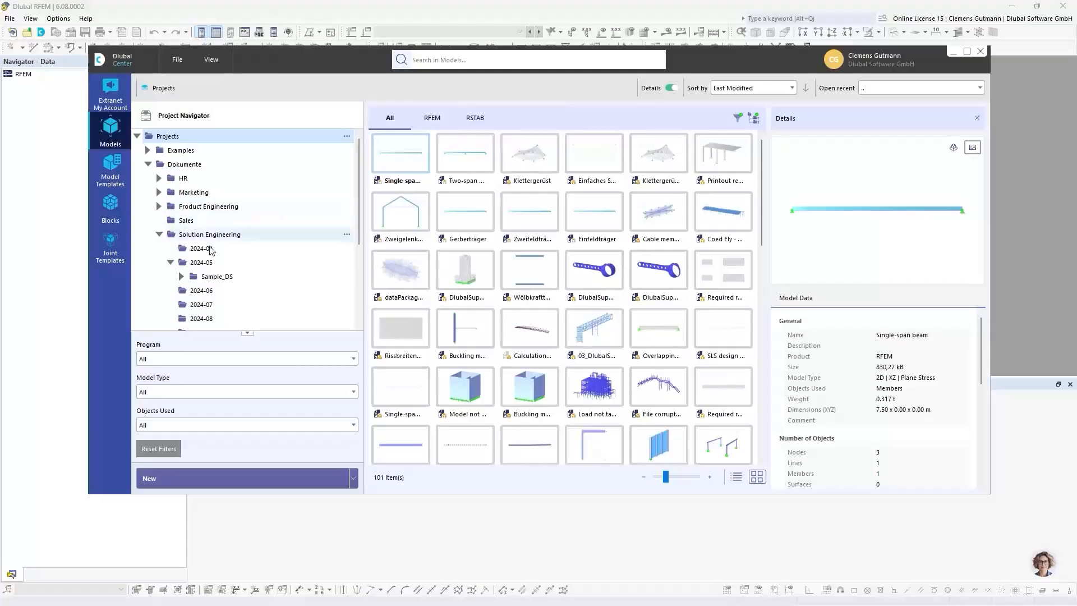
Step: Look over the project folders and close Dlubal Center to return to RFEM
scroll(211, 249, down, 1)
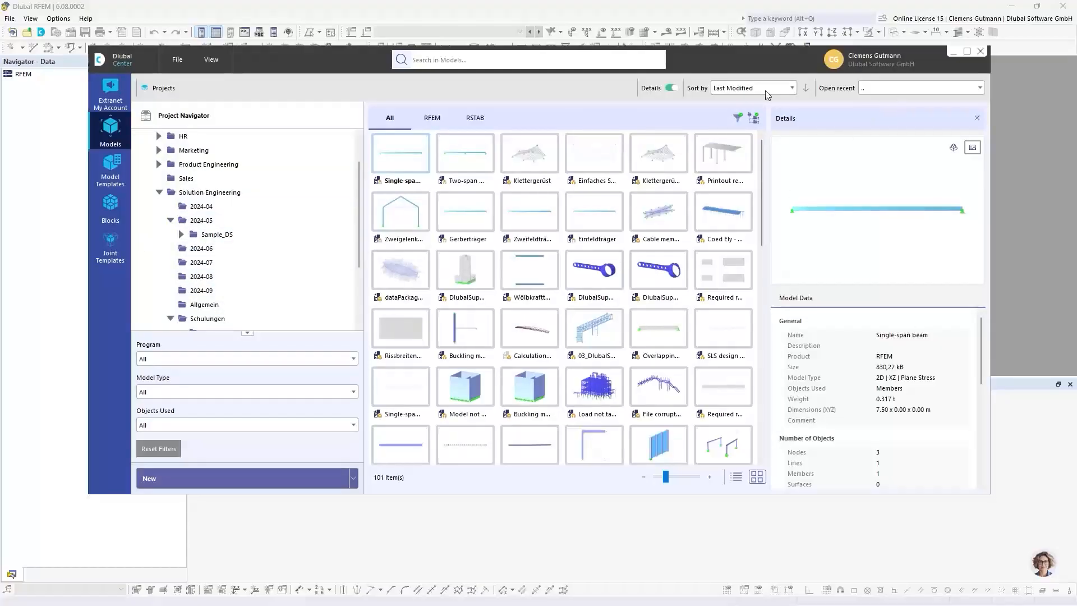
scroll(263, 168, up, 1)
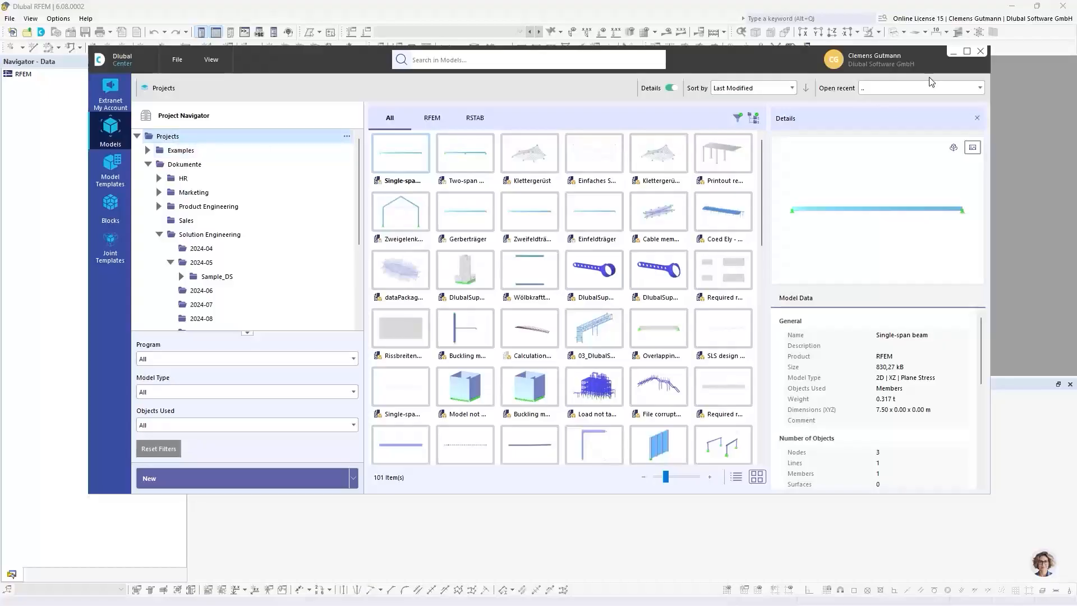
click(980, 54)
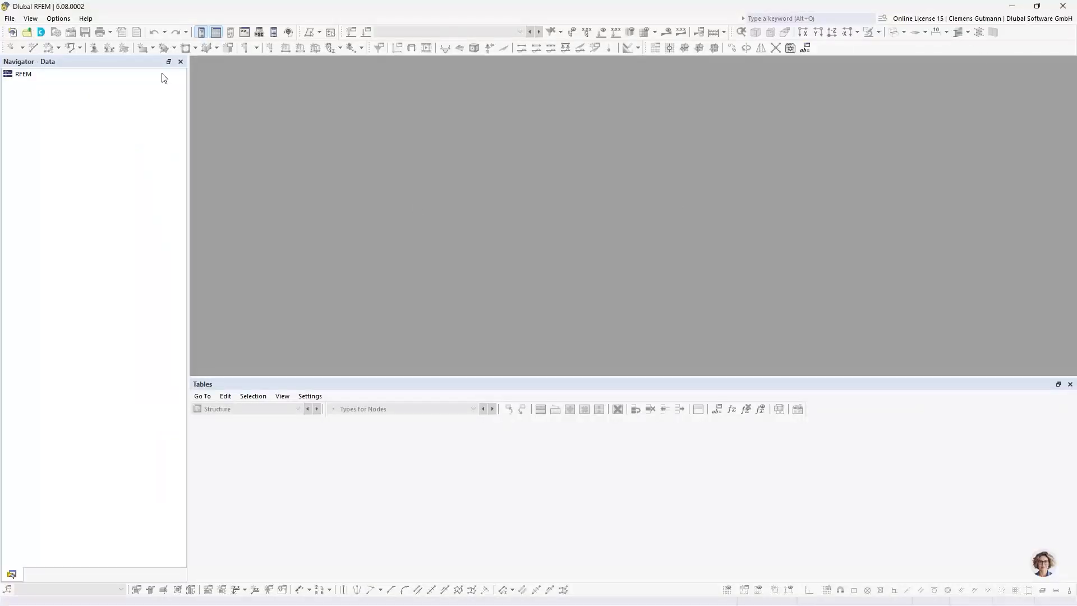
Step: Start a new model and name it "Gerber beam"
click(11, 20)
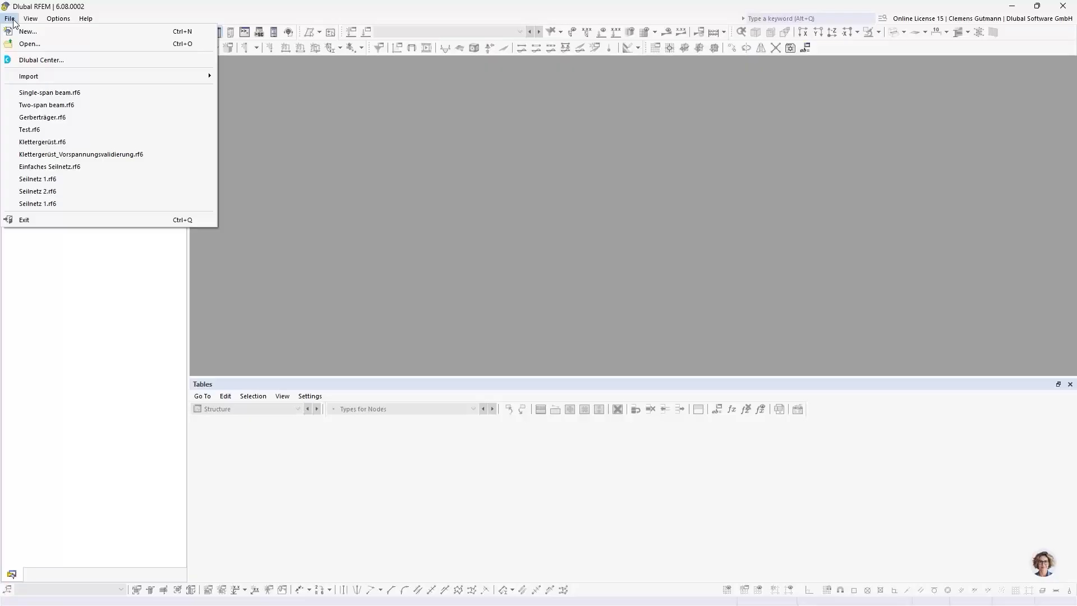
click(19, 33)
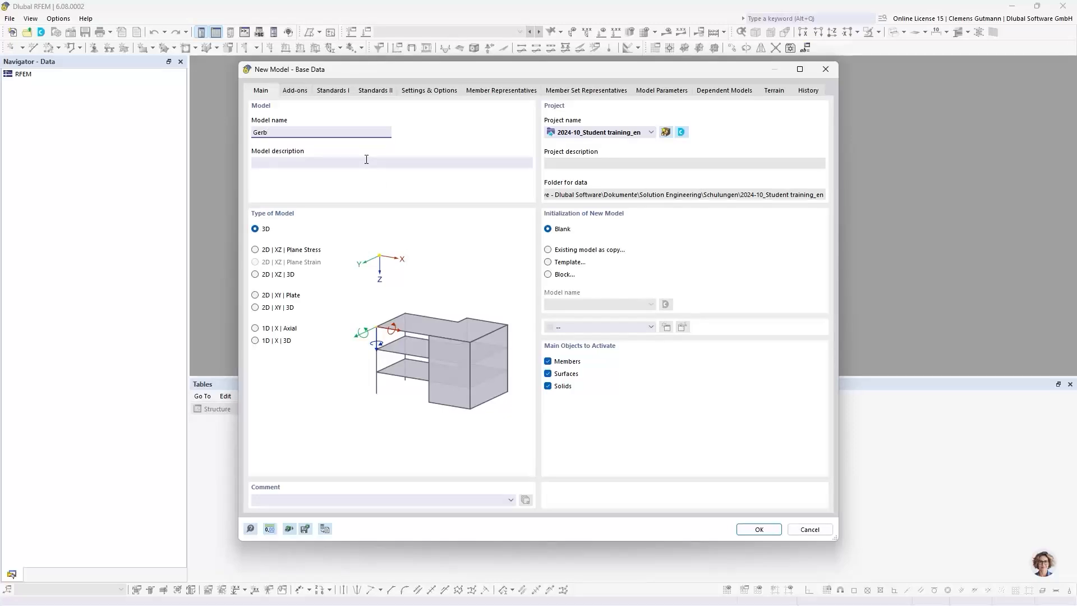
text(beam)
click(366, 160)
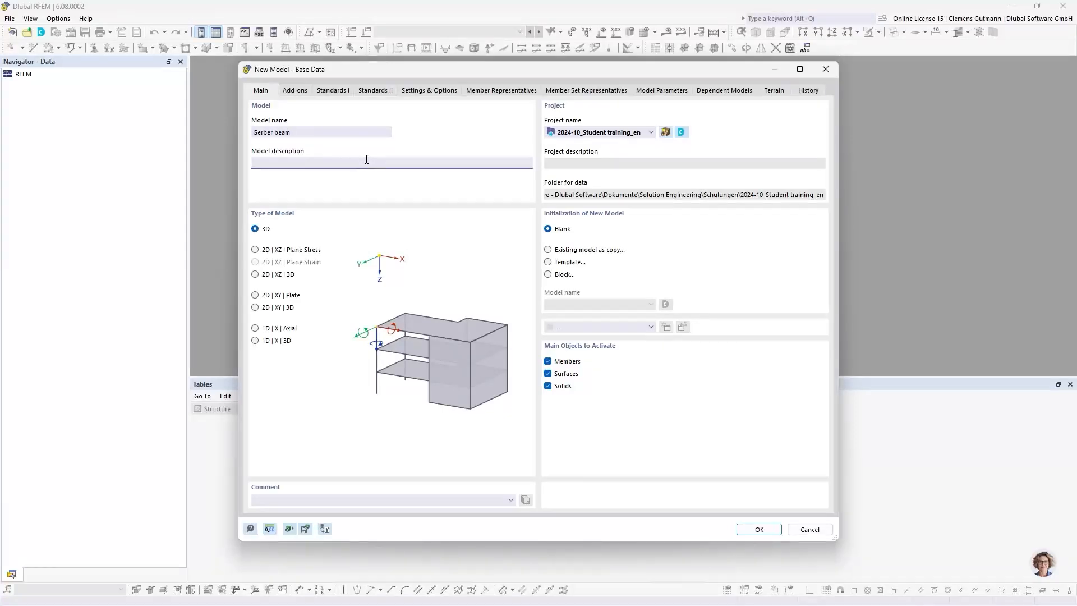
Step: Create the model as a copy of Two-span beam from Schulungen > 2024-10_Student training_en, with model type 2D | XZ | Plane Stress
click(575, 251)
click(630, 304)
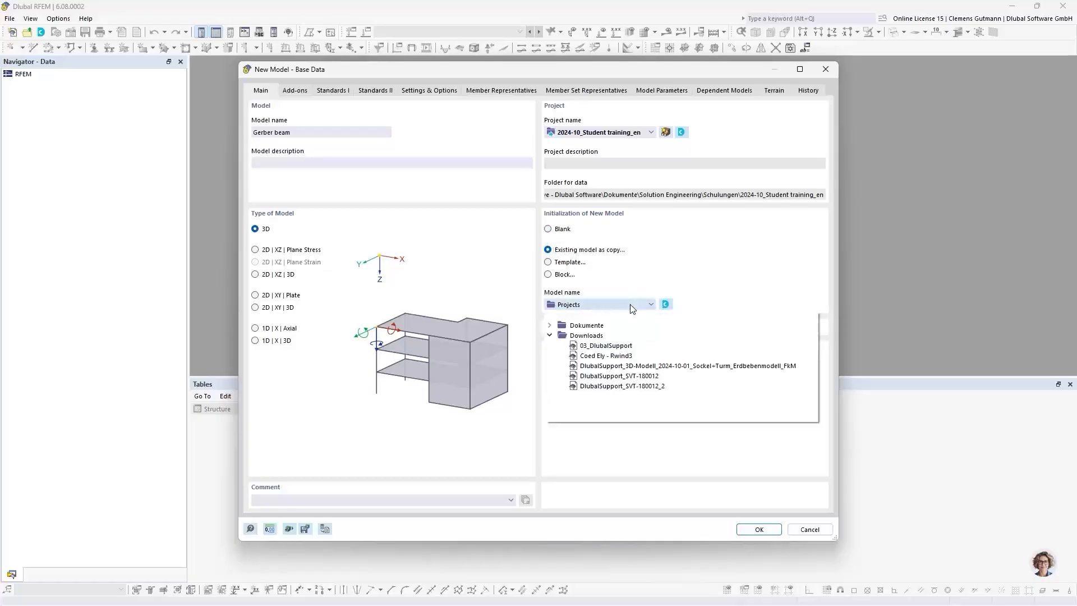
click(550, 324)
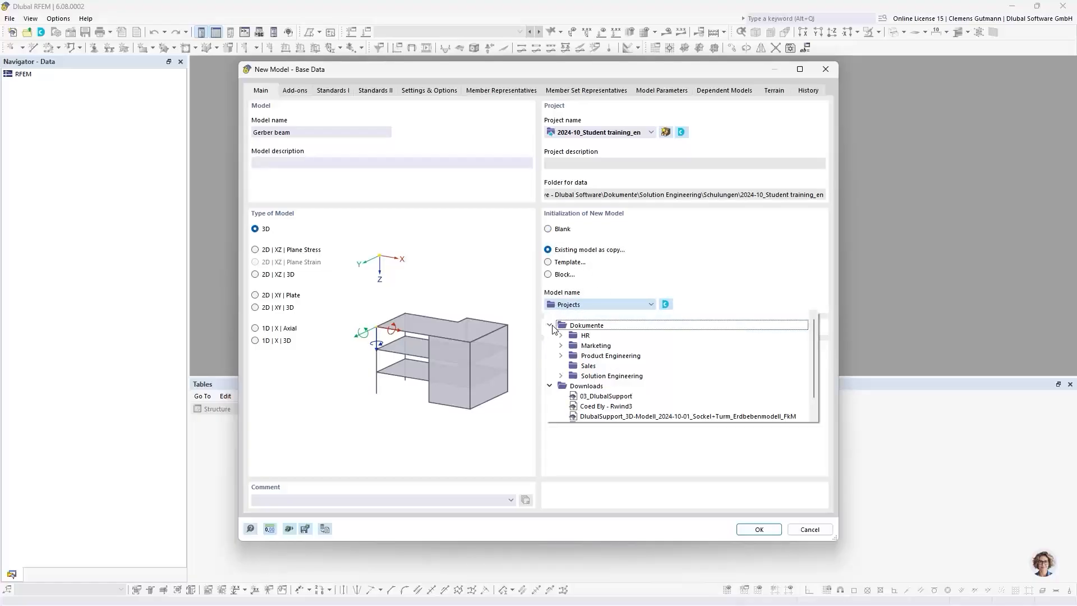
click(561, 376)
scroll(572, 387, down, 3)
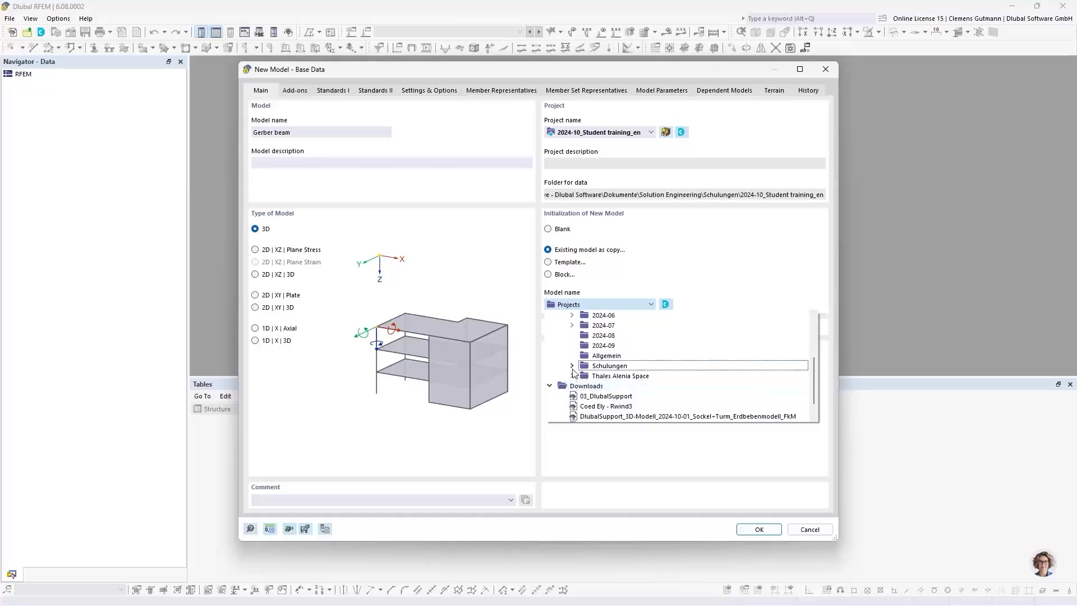
click(572, 365)
click(584, 386)
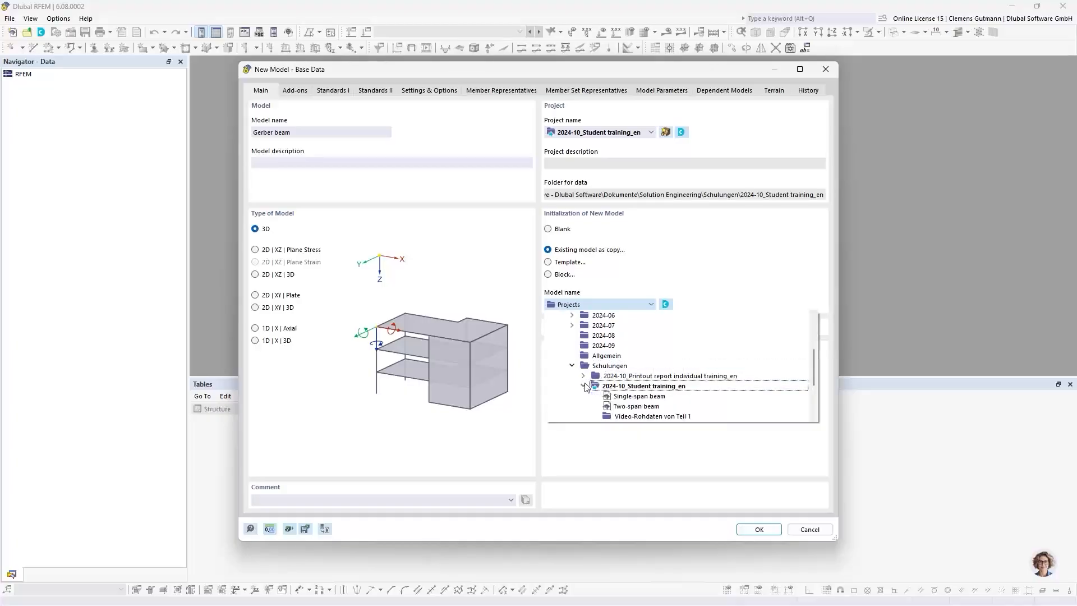
click(650, 406)
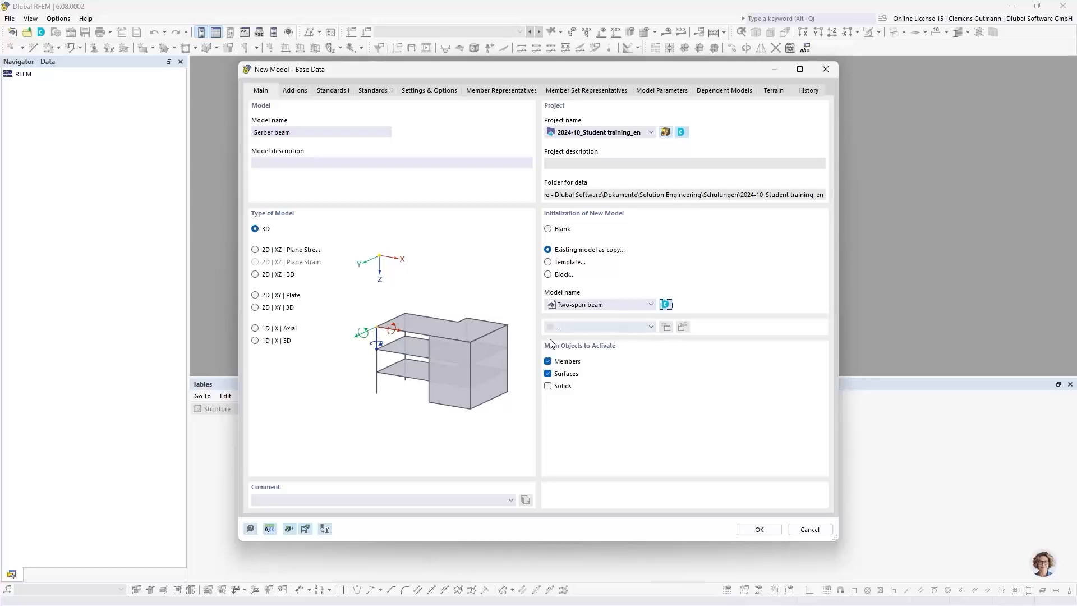
click(255, 250)
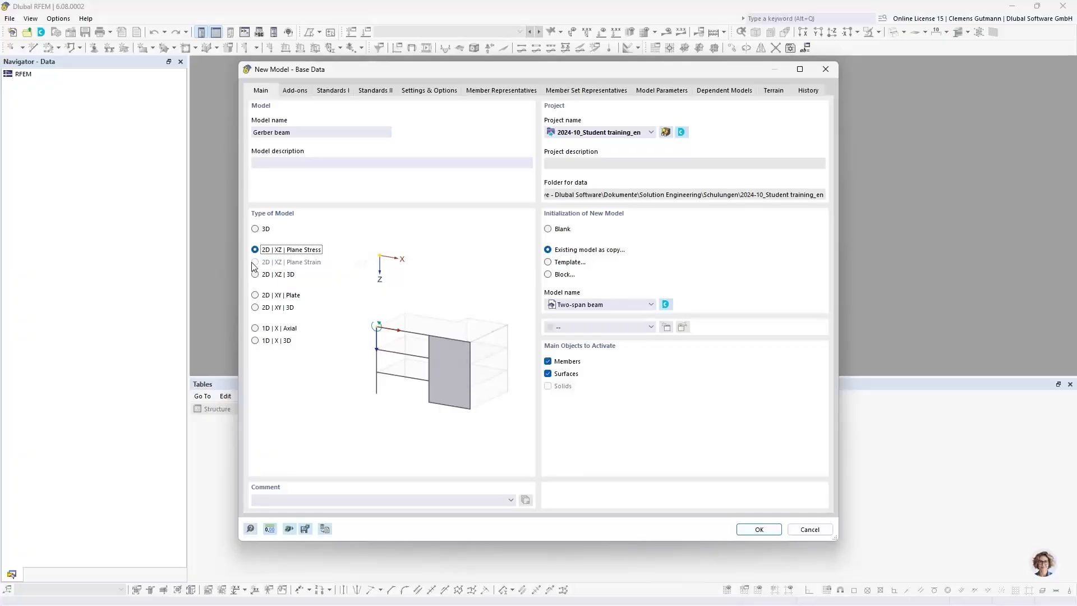
click(757, 530)
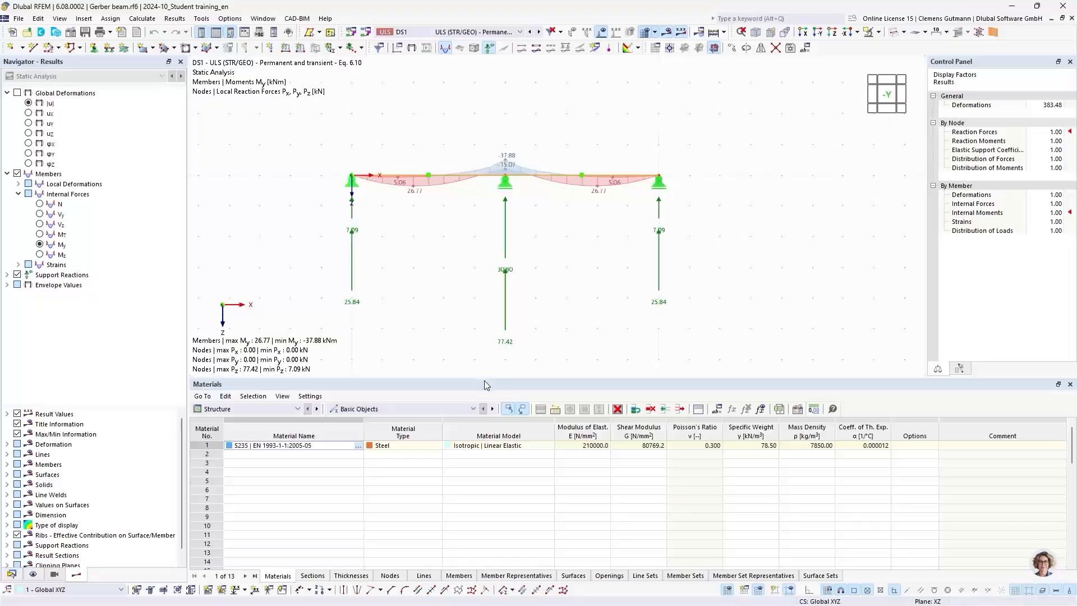
Step: Reduce the tables' height to enlarge the model view, and show the model data and the structure without calculation results
drag(486, 377, 486, 462)
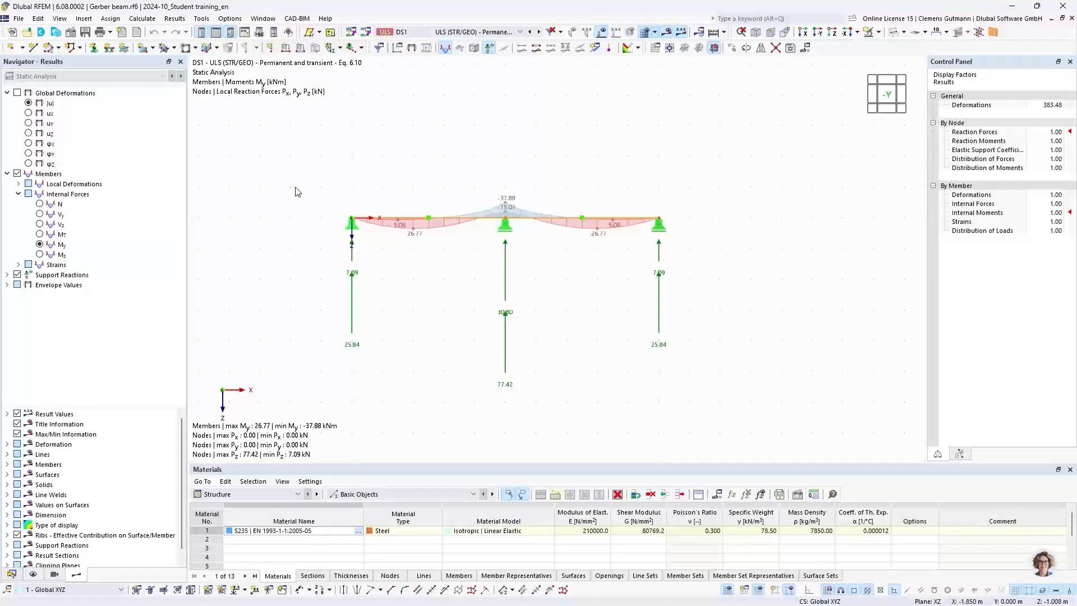
click(11, 575)
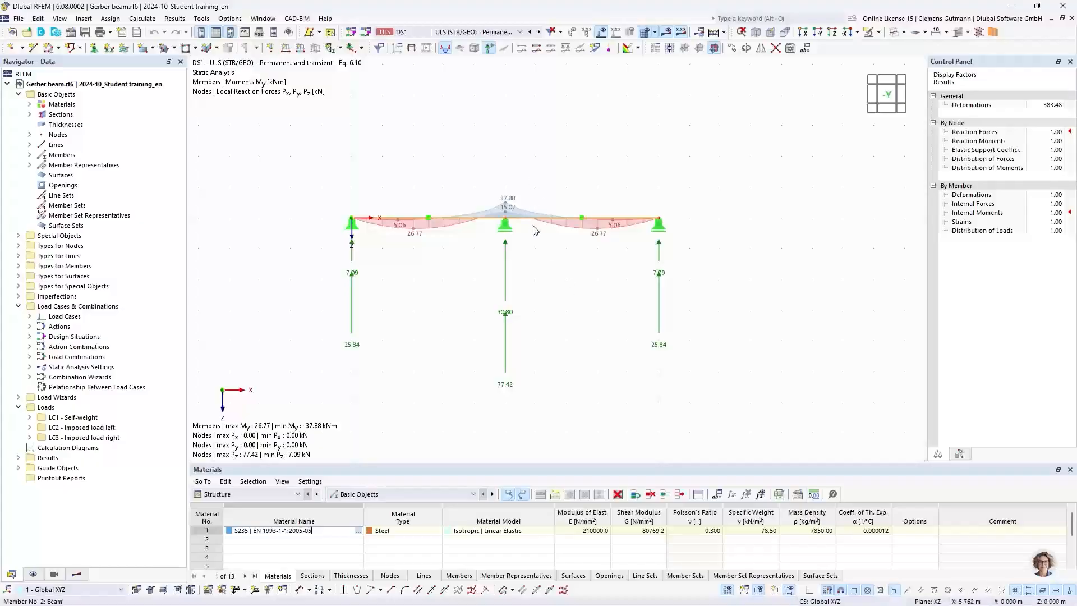
scroll(538, 228, up, 2)
click(666, 33)
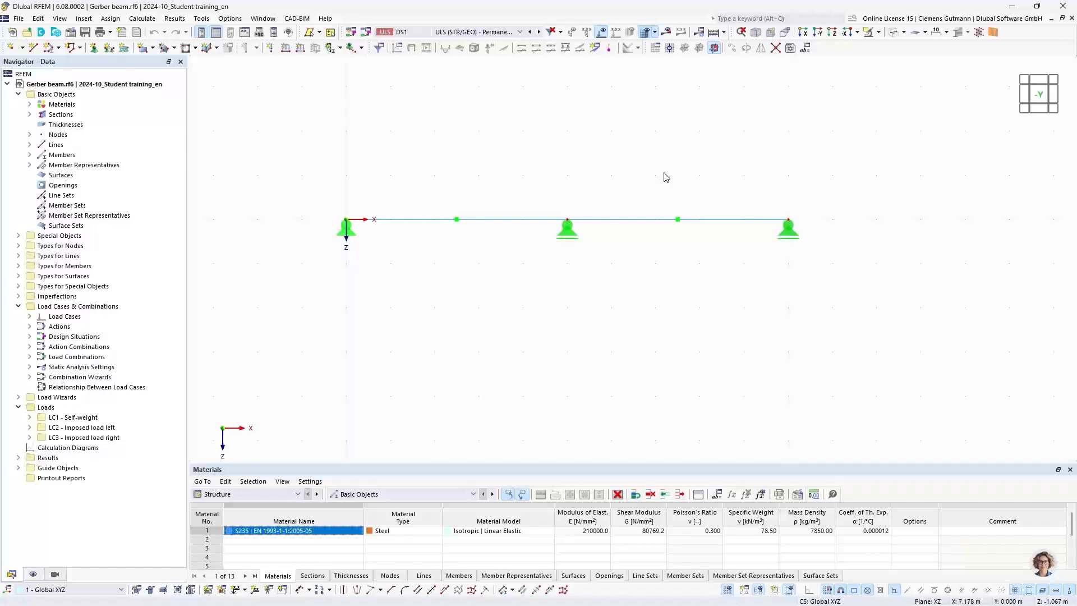
middle_drag(666, 176, 649, 195)
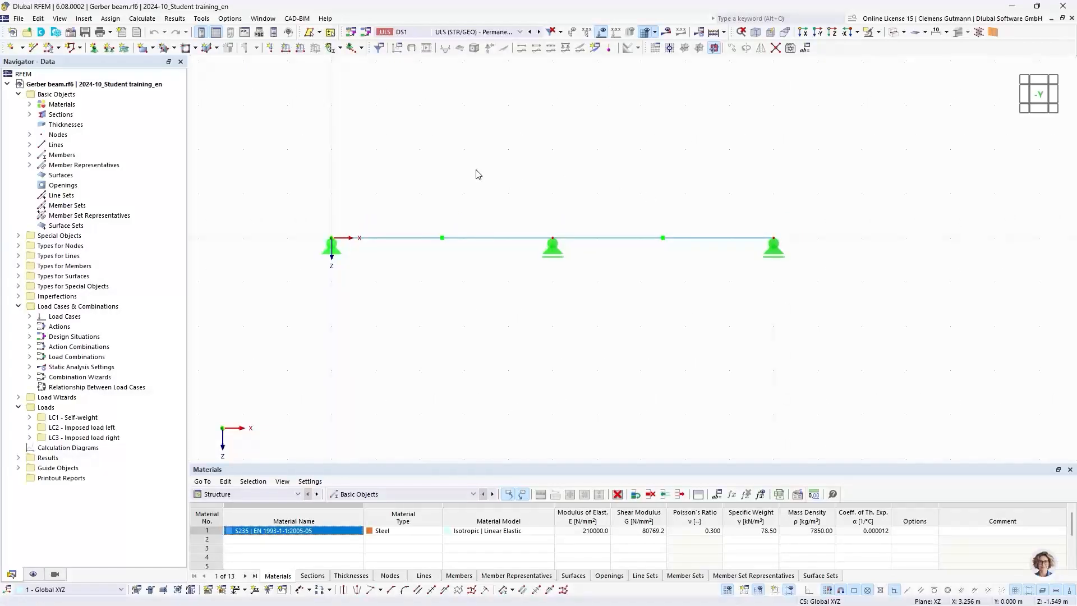
Step: Open the global parameters and add a first parameter named FieldLength in the Lengths unit group
click(38, 18)
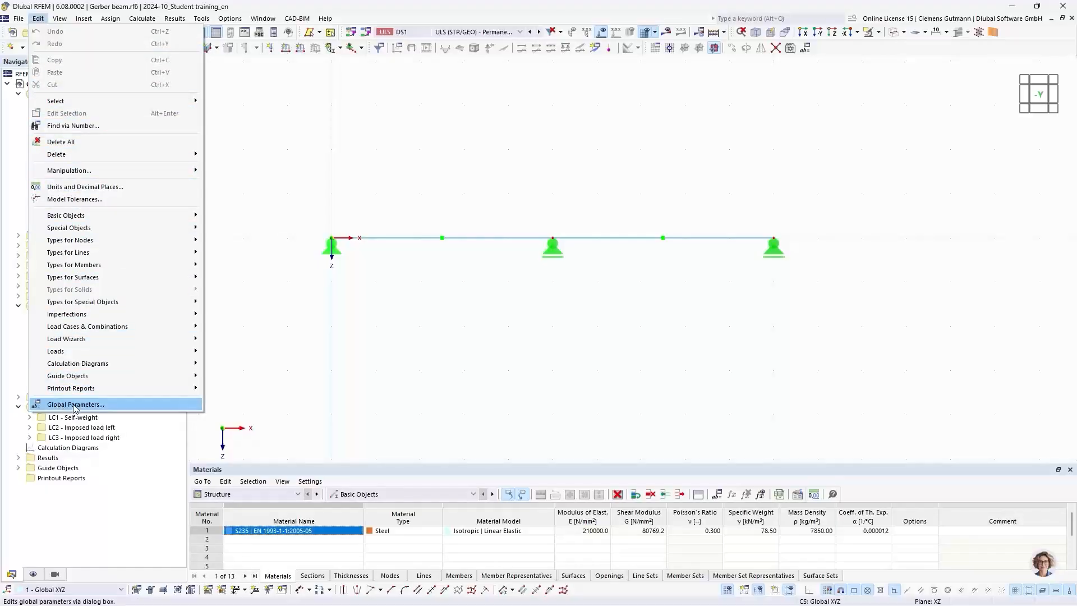
click(122, 406)
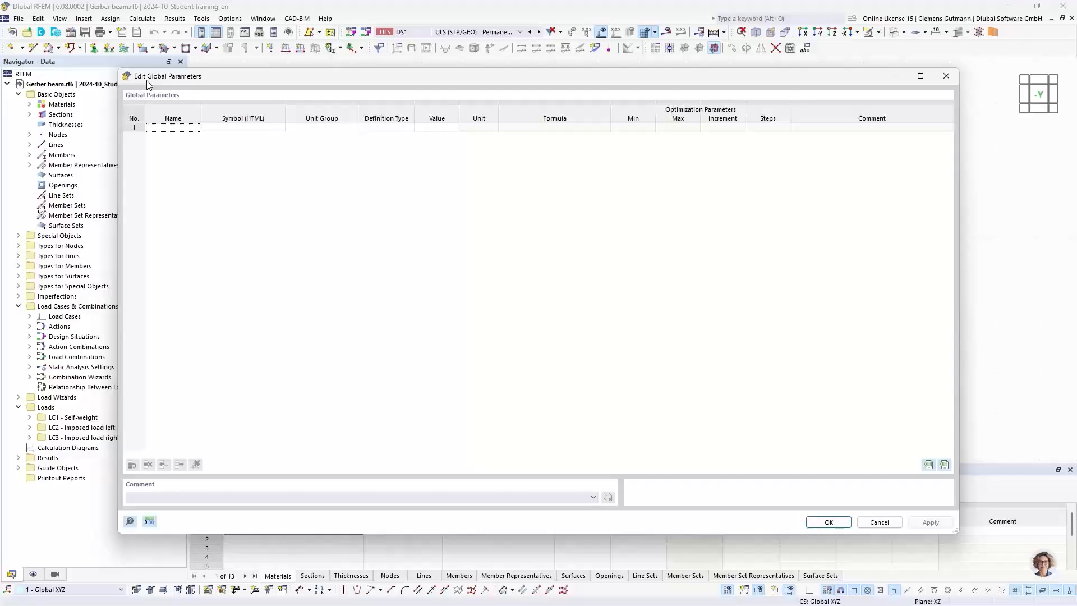
click(163, 130)
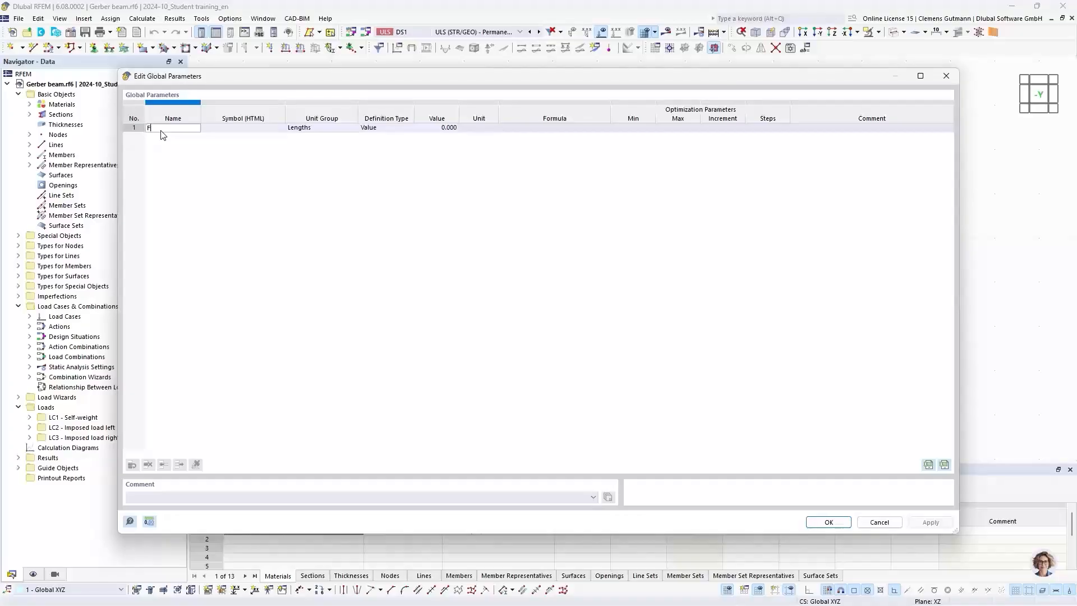
text(eldLength)
key(BackSpace)
key(BackSpace)
key(BackSpace)
key(BackSpace)
key(BackSpace)
text(ength)
key(Tab)
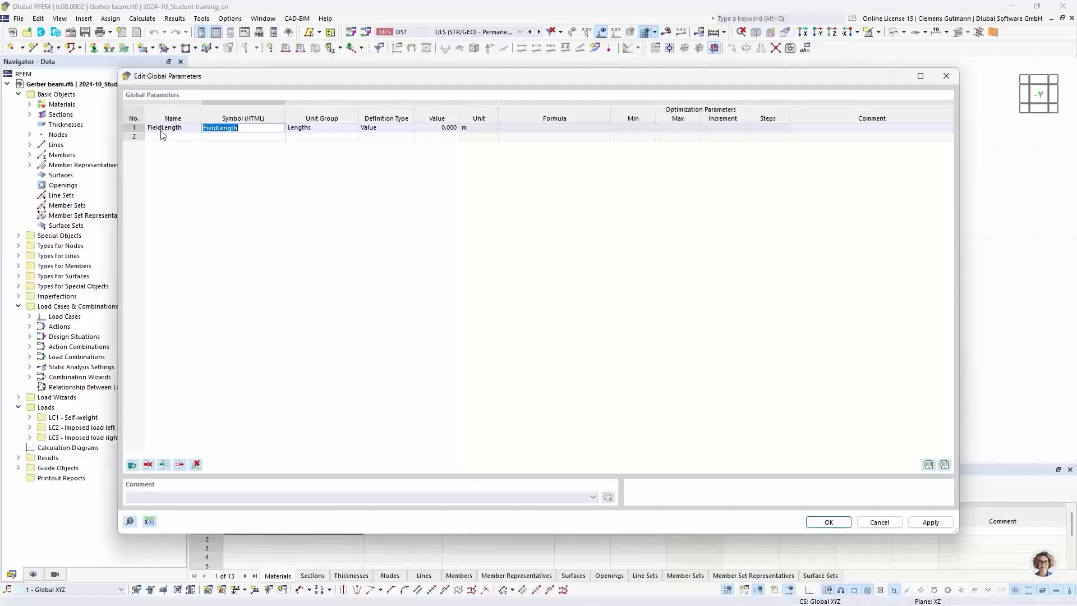
key(Tab)
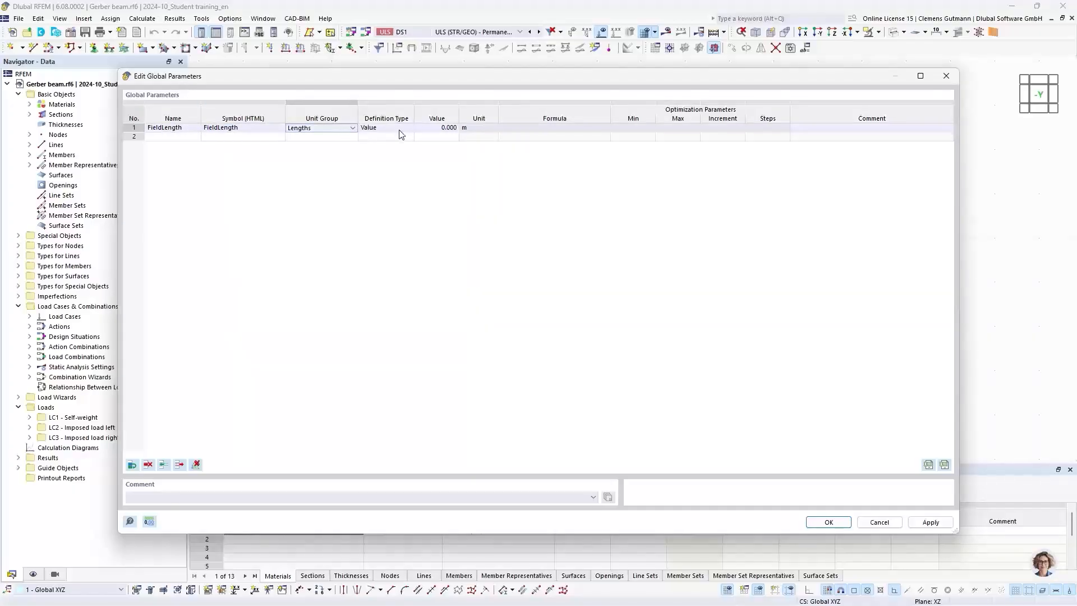
Step: Set the value of the FieldLength parameter to 5 m
click(452, 128)
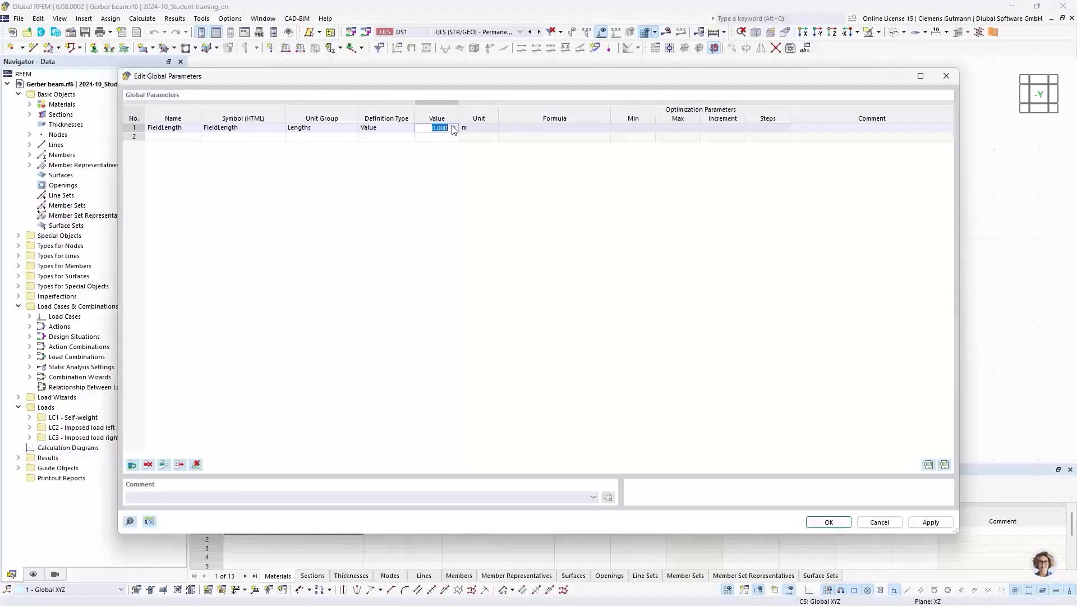
text(5)
key(Tab)
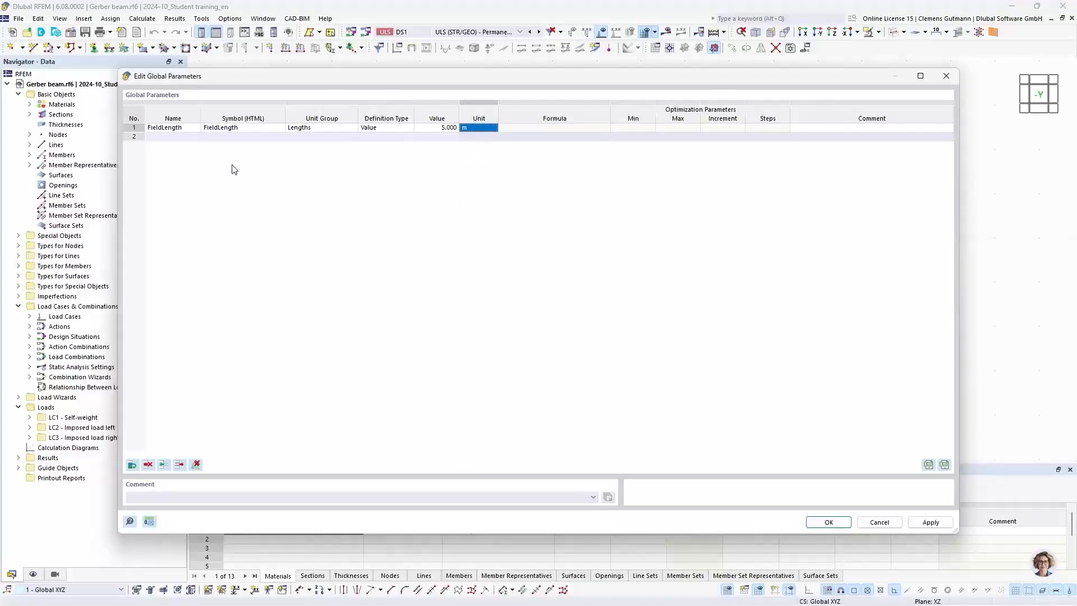
Step: Add a second global parameter named GerberFactor
click(184, 137)
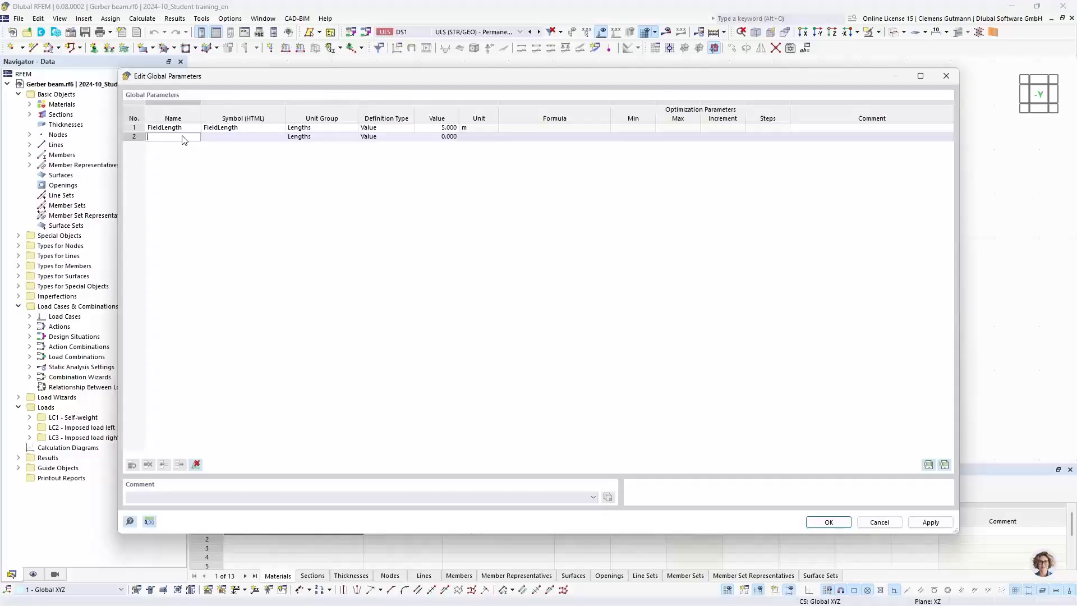
text(Gerberfac)
key(BackSpace)
key(BackSpace)
text(Factor)
key(Tab)
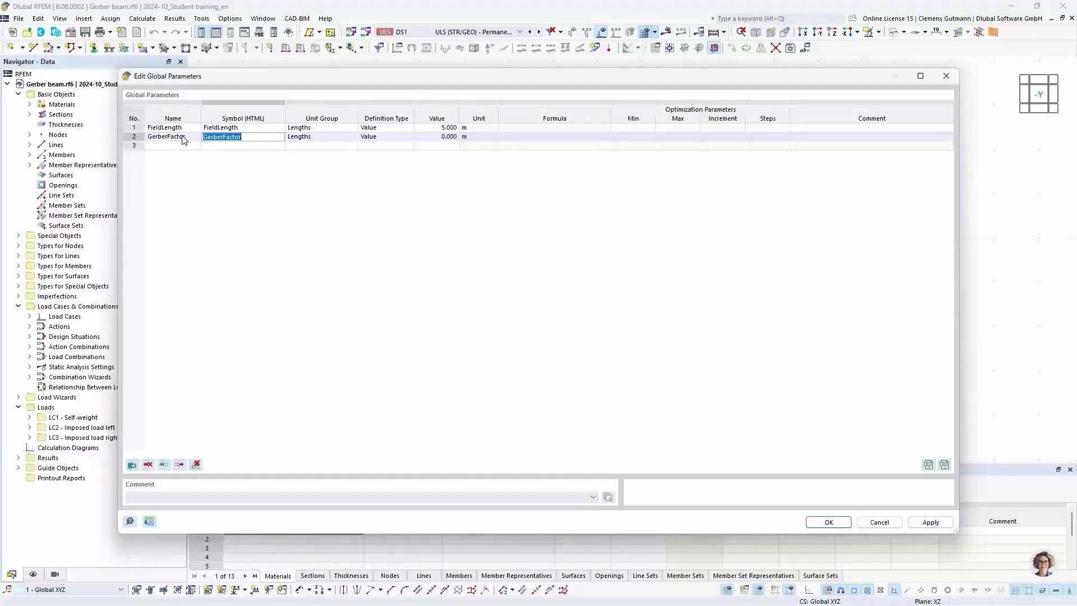
Step: Assign the model unit group Float to GerberFactor and set its value to 0.1716
click(309, 137)
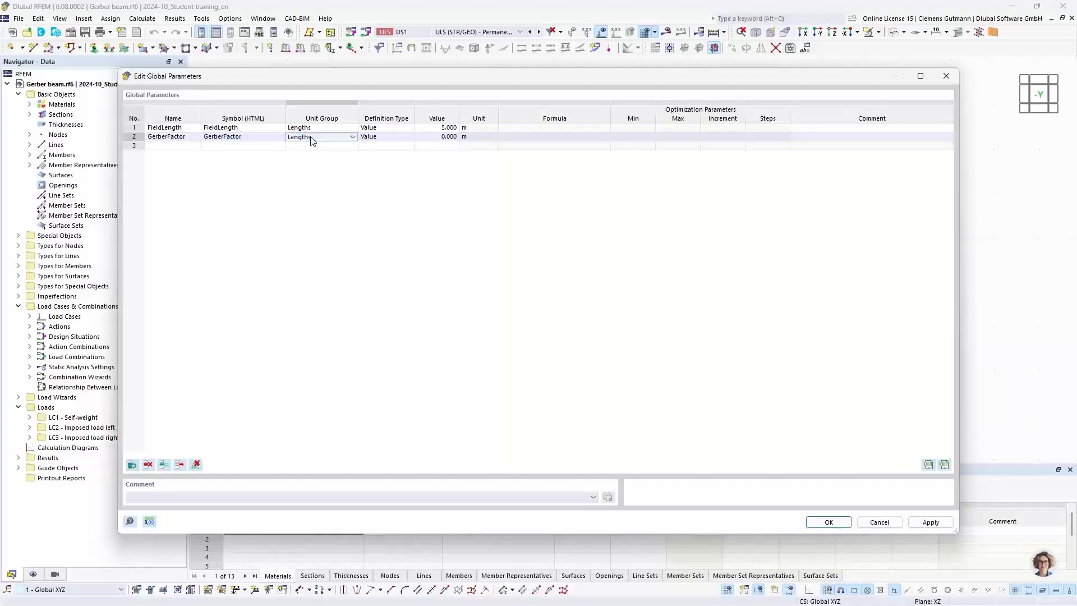
click(312, 138)
scroll(334, 275, down, 2)
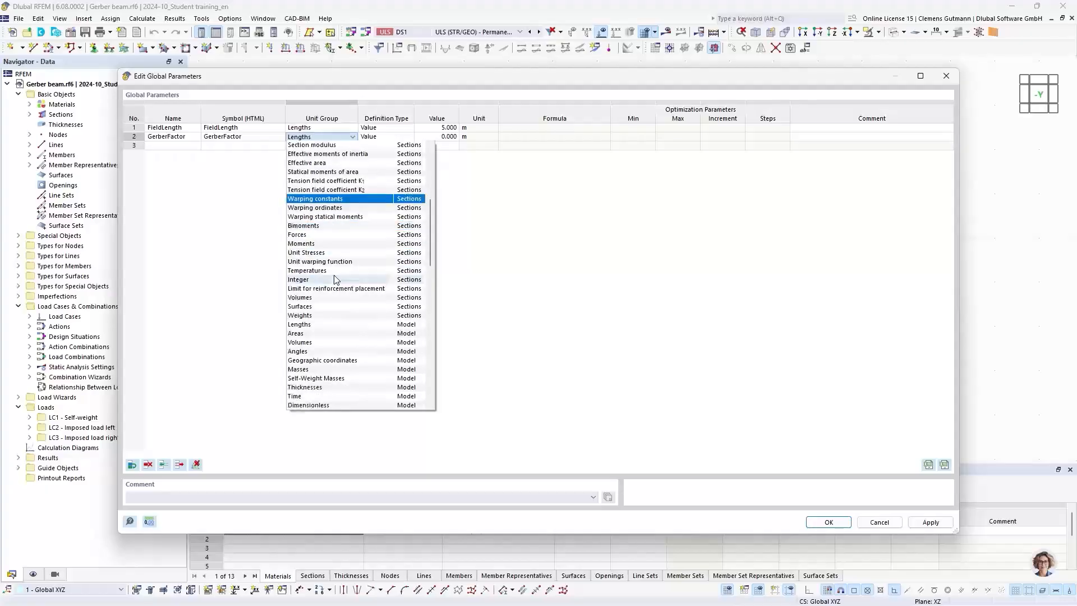
scroll(334, 275, down, 3)
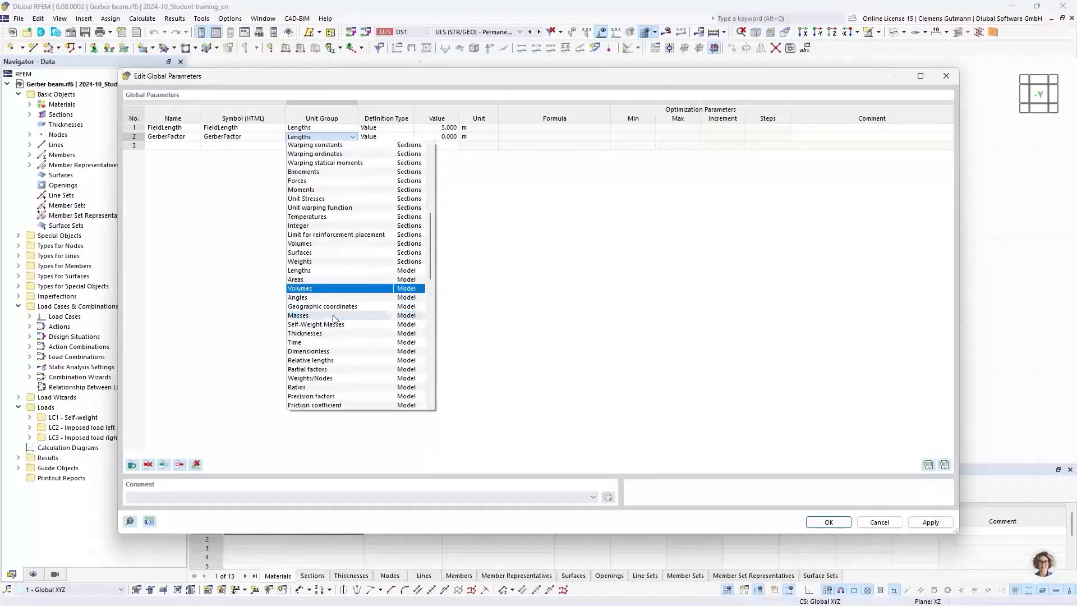
scroll(325, 359, down, 2)
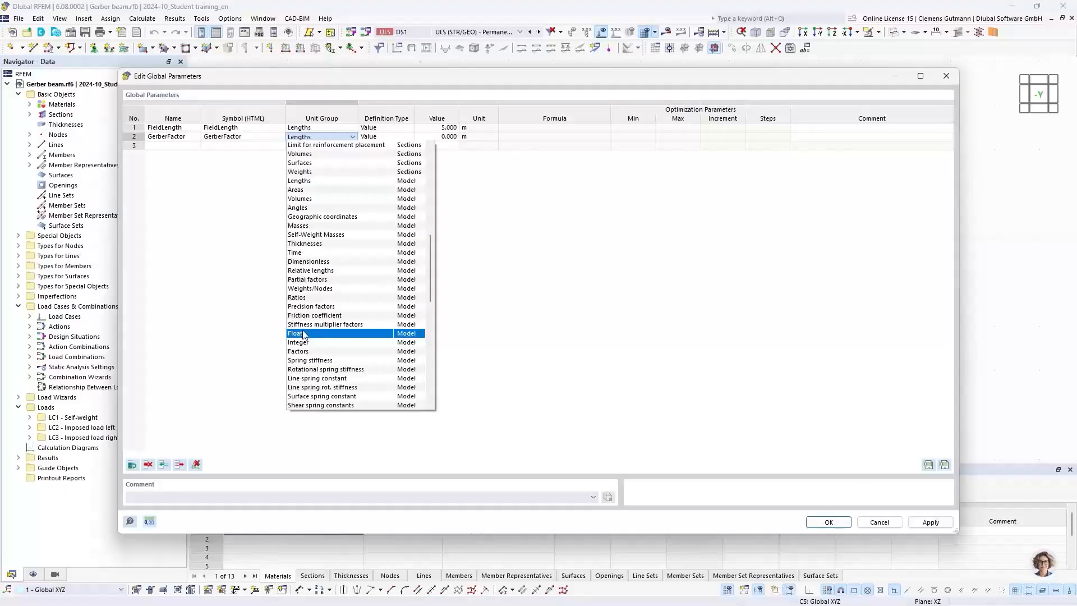
click(303, 334)
click(437, 138)
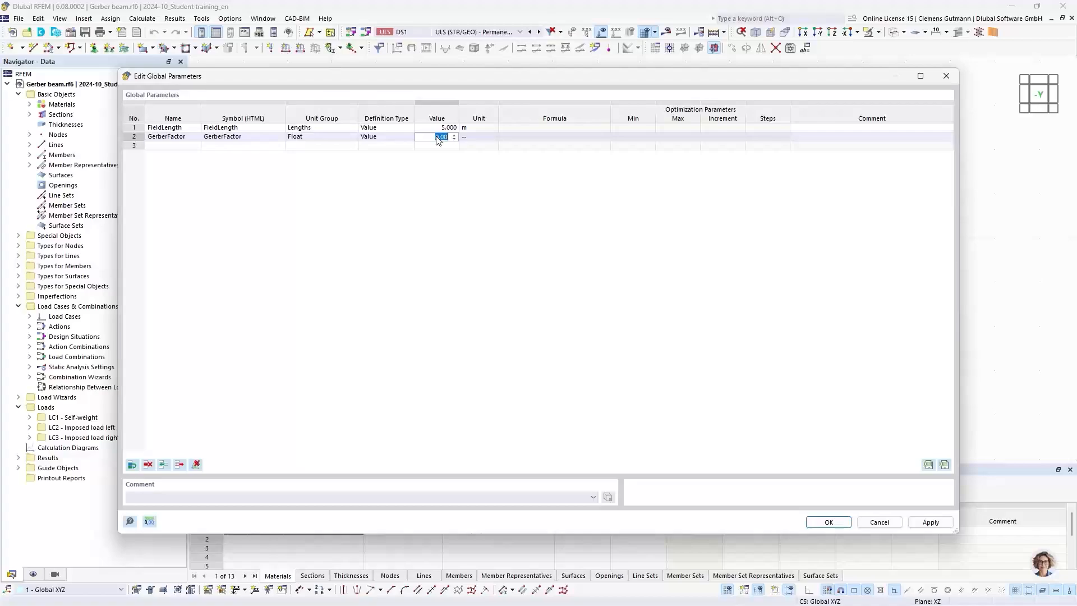
text(0,1716)
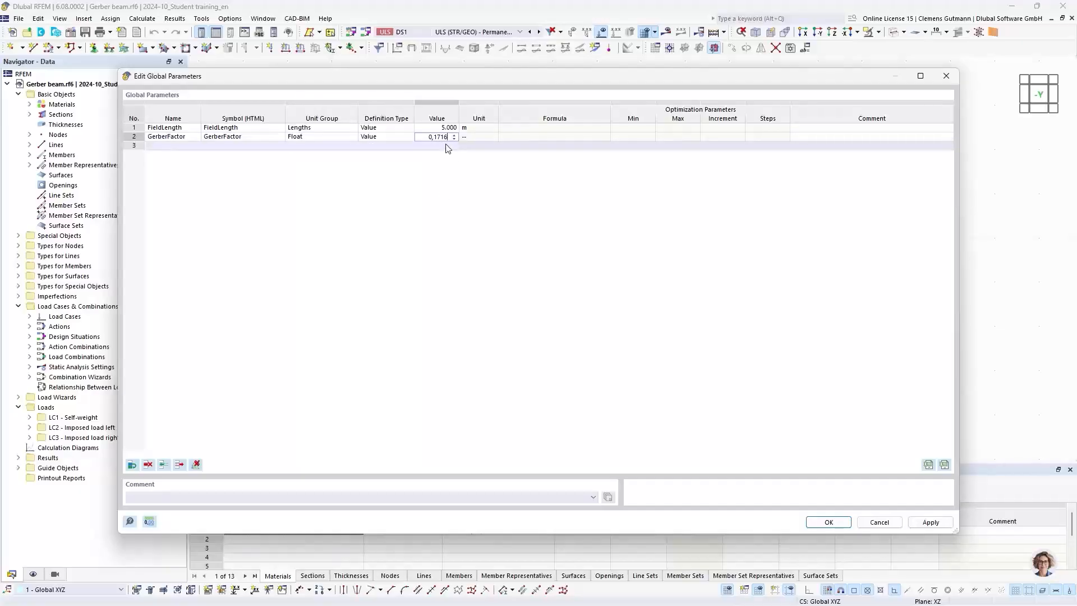
click(446, 145)
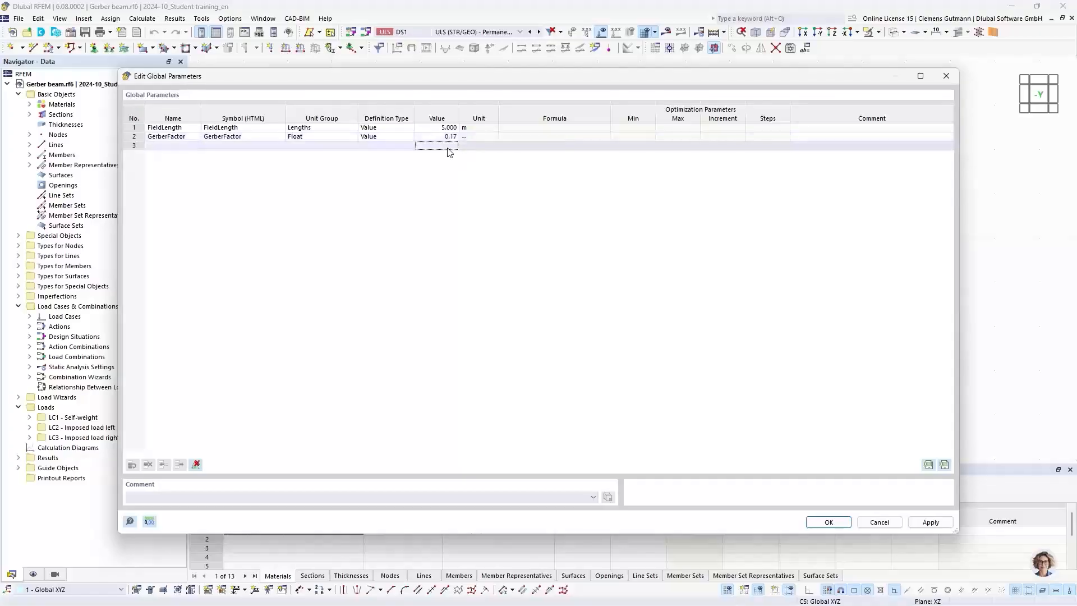
Step: Set the decimal places of the model's Float unit to 4 and accept the global parameters
click(149, 522)
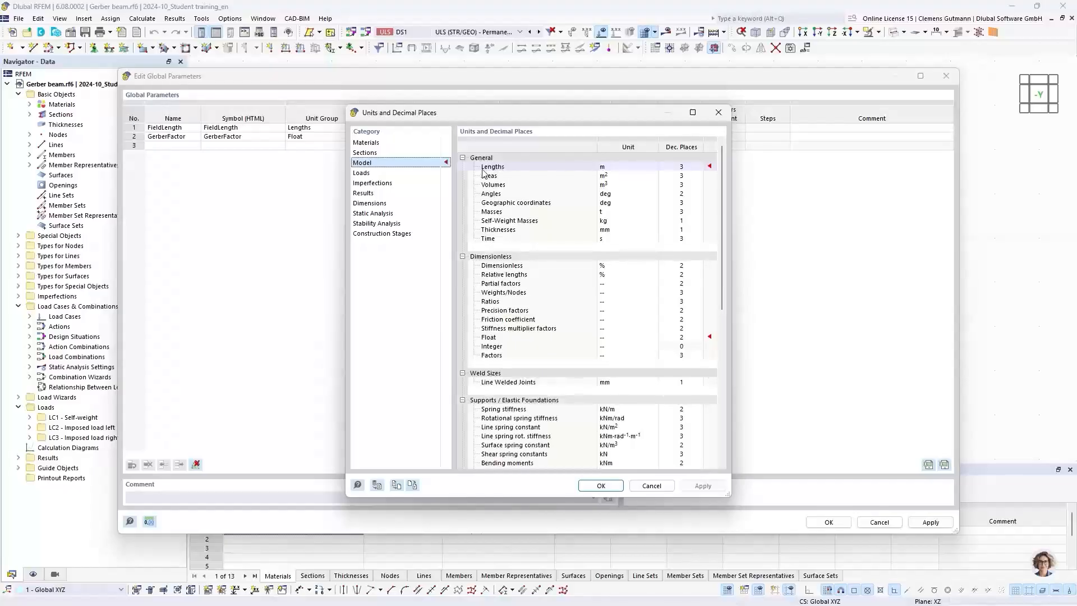
drag(517, 119, 501, 157)
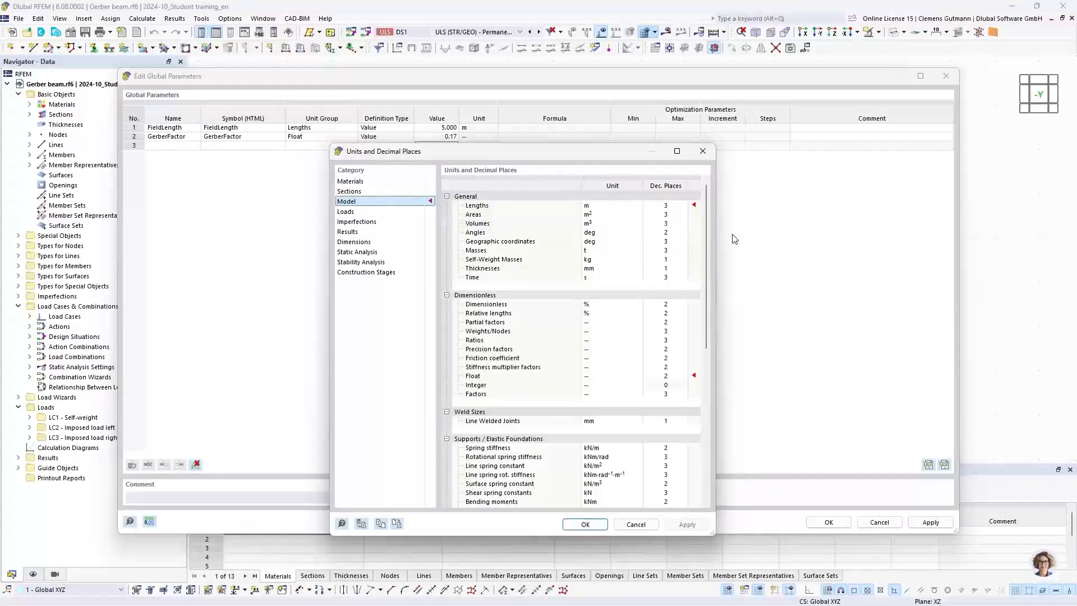
click(667, 378)
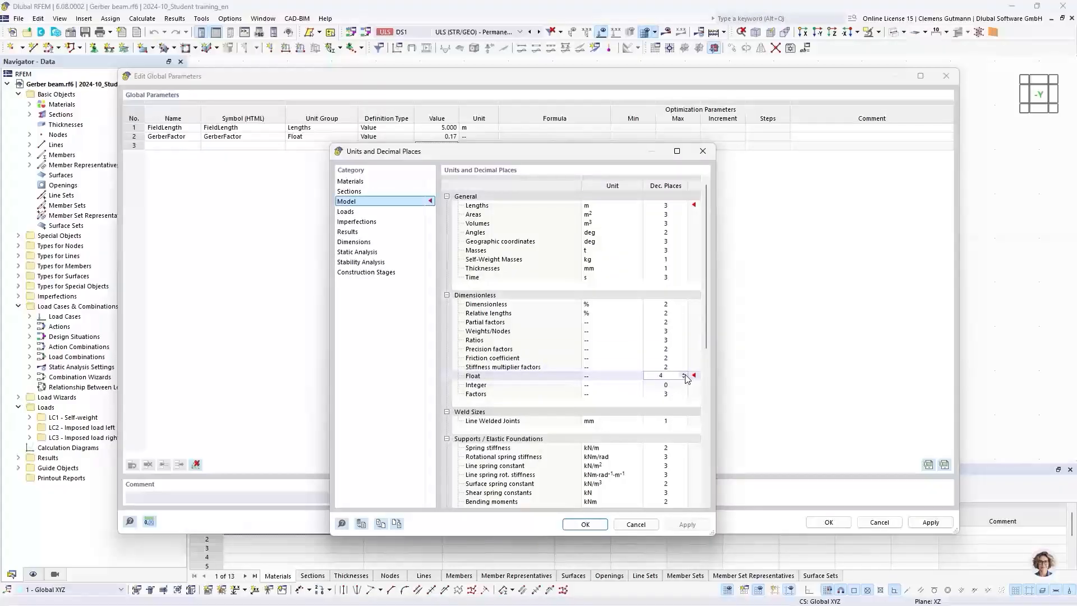
click(585, 524)
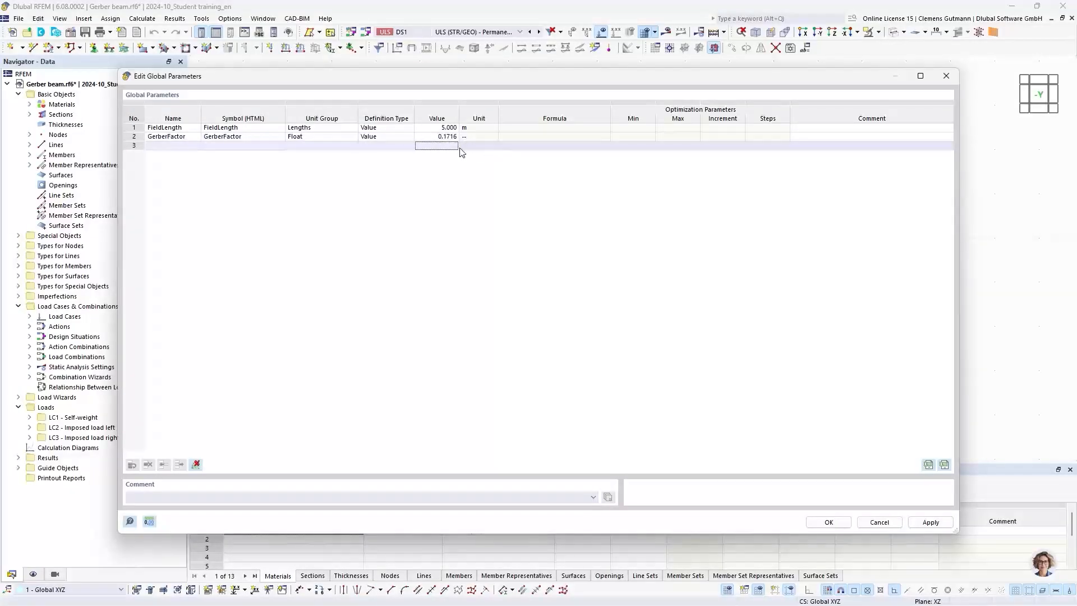
click(831, 524)
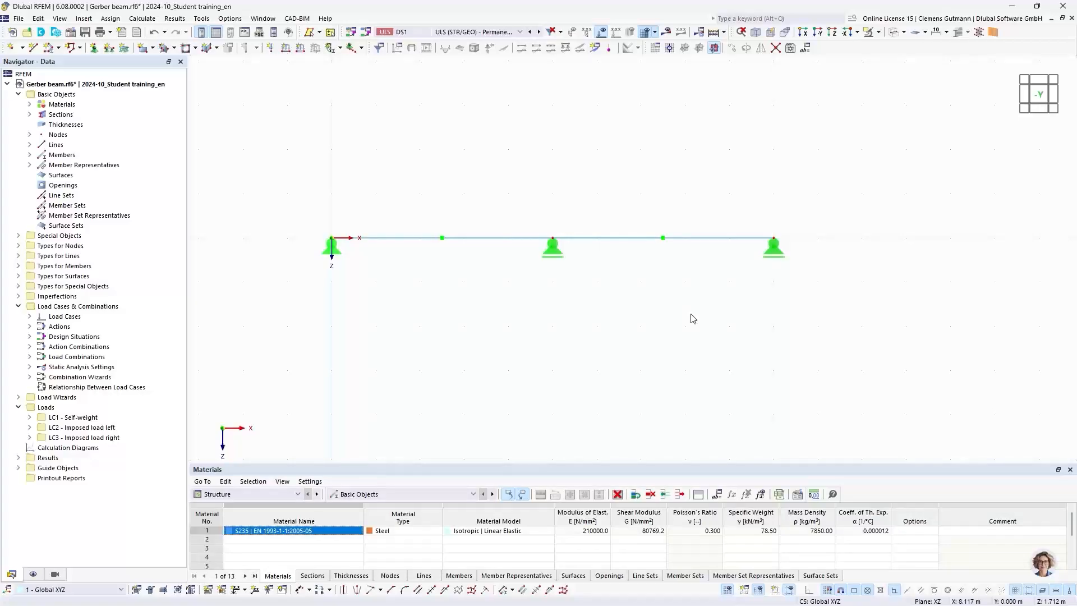
click(38, 19)
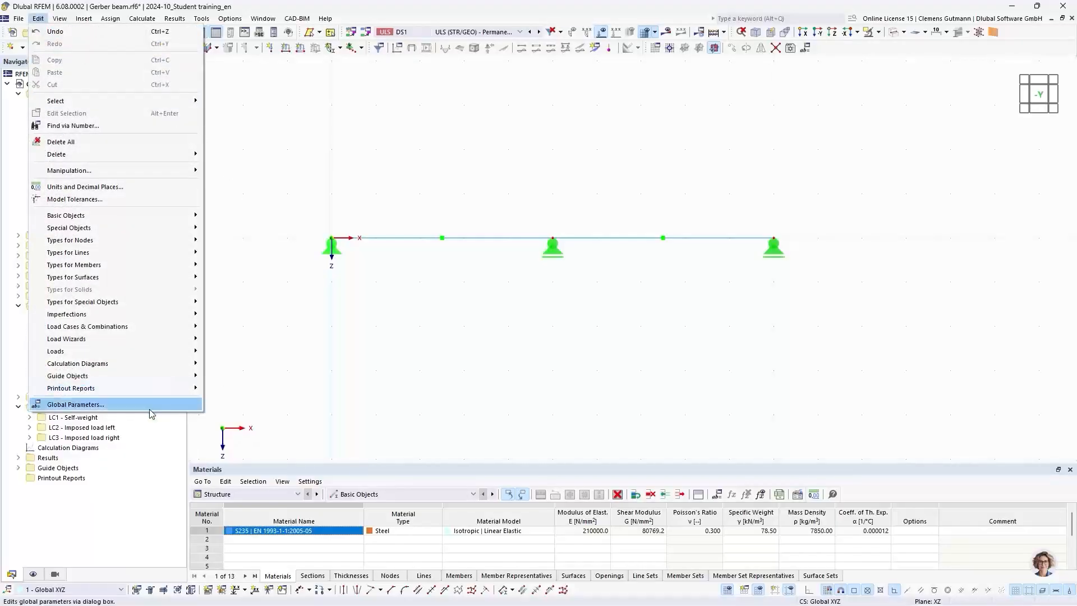
click(38, 19)
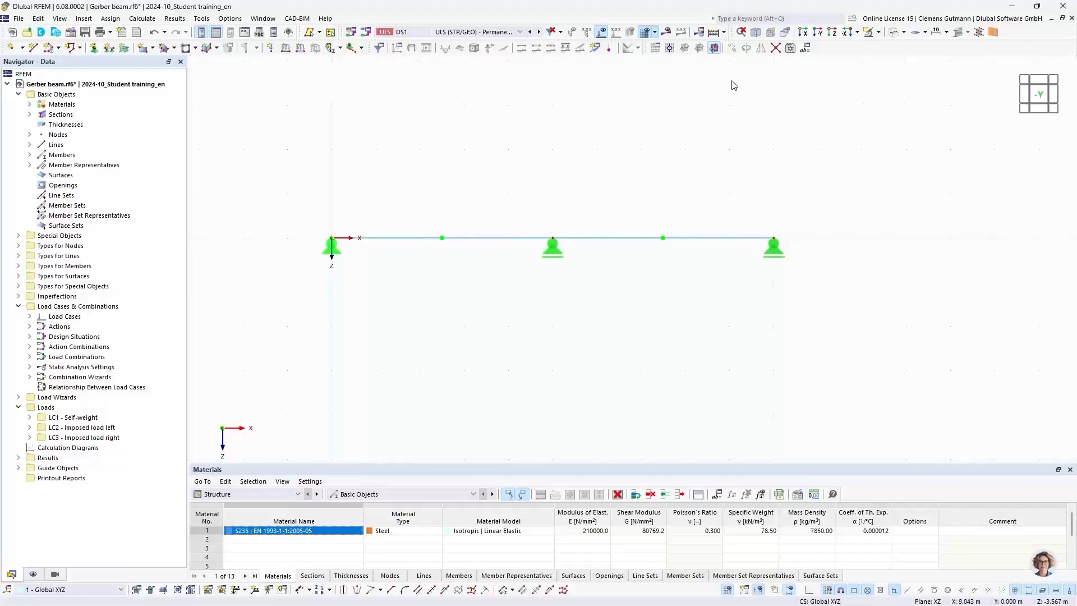
Step: Search the commands for the global parameters editor, review the defined parameters and leave them without changes
click(736, 18)
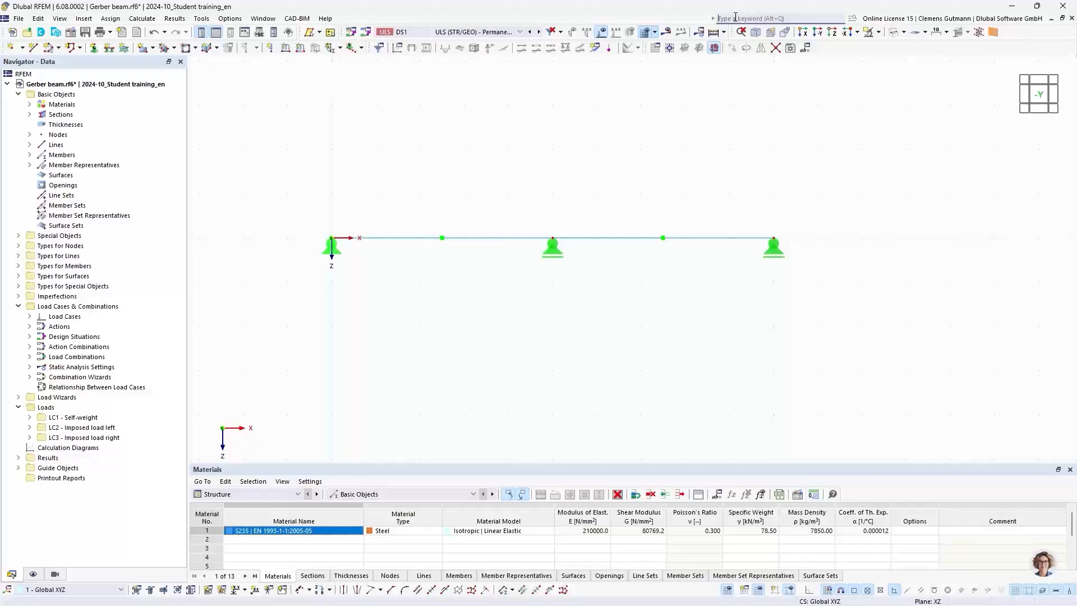
text(global)
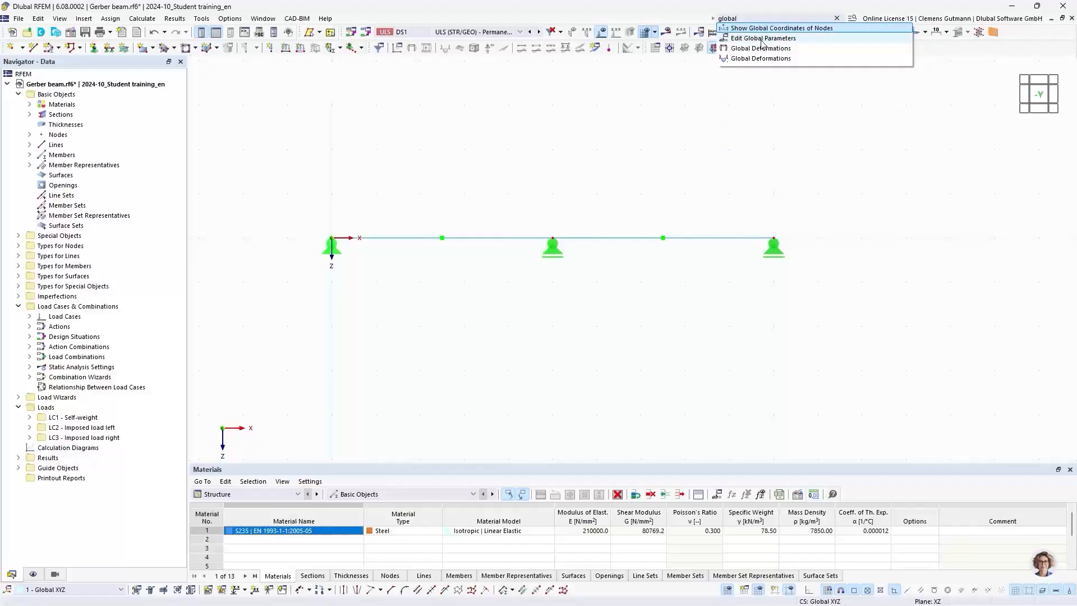
click(752, 40)
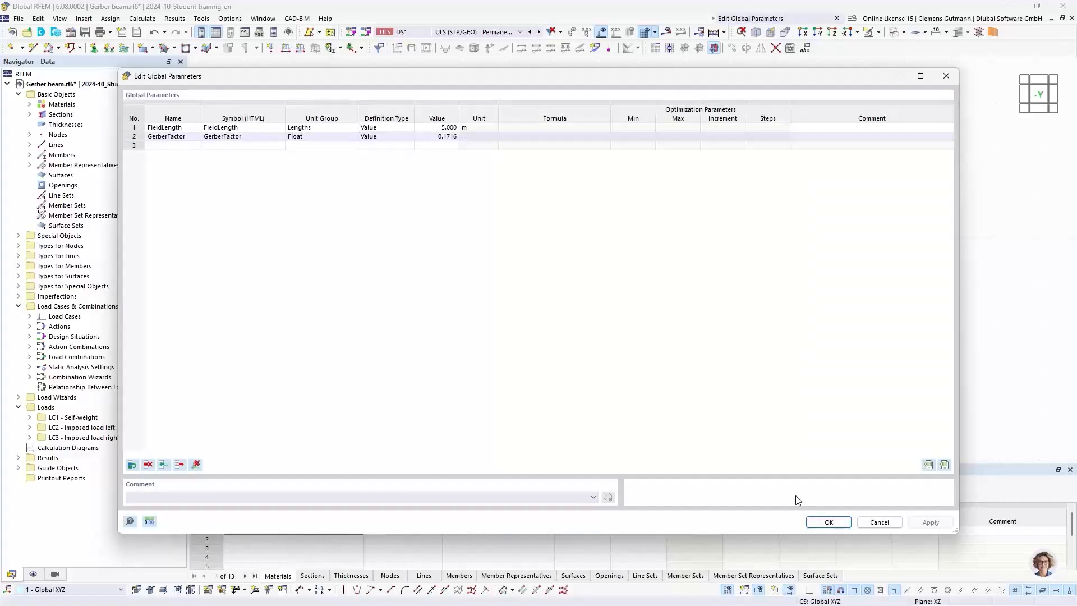
click(879, 522)
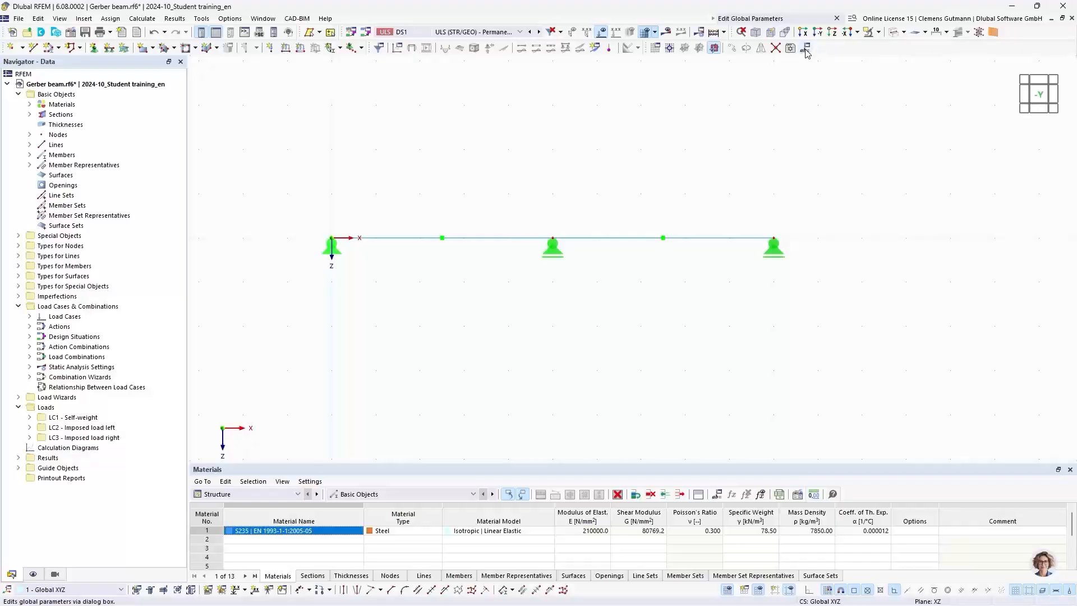
Step: Reset all menus and toolbars to their default configuration
right_click(828, 50)
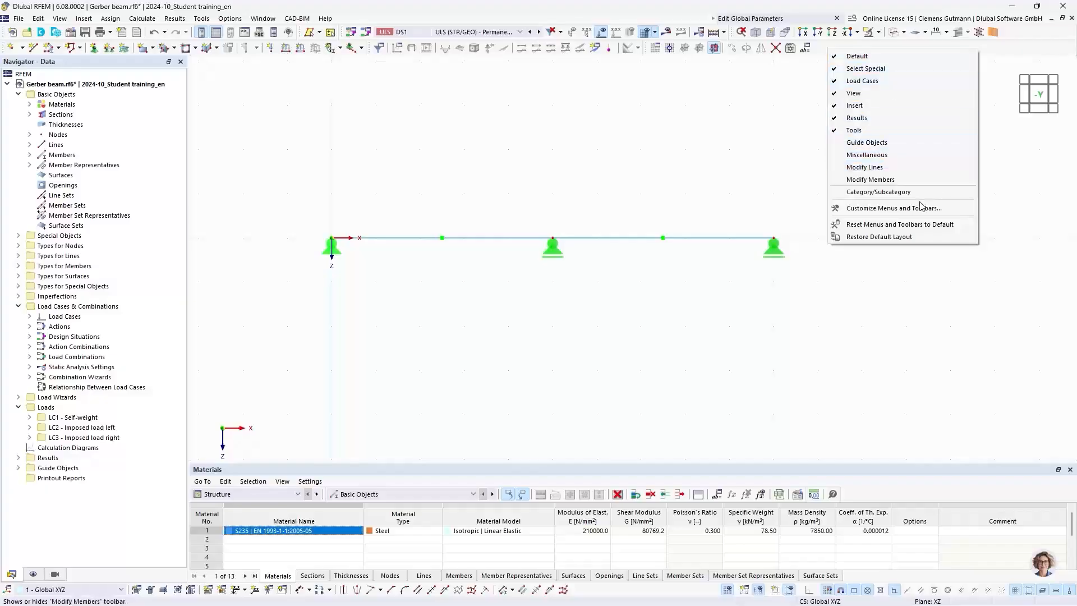
click(850, 225)
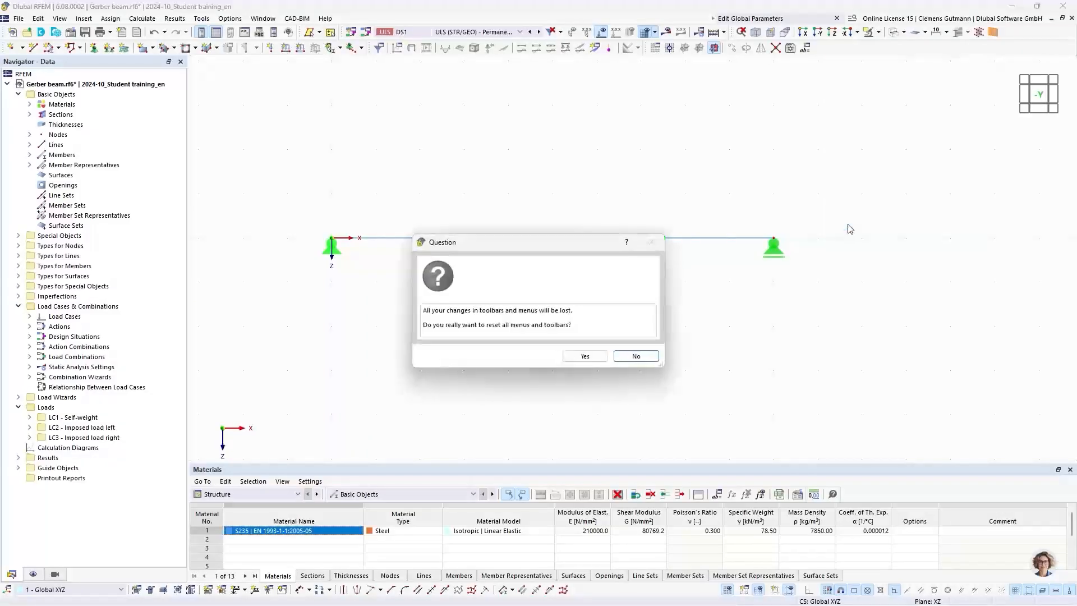
click(584, 357)
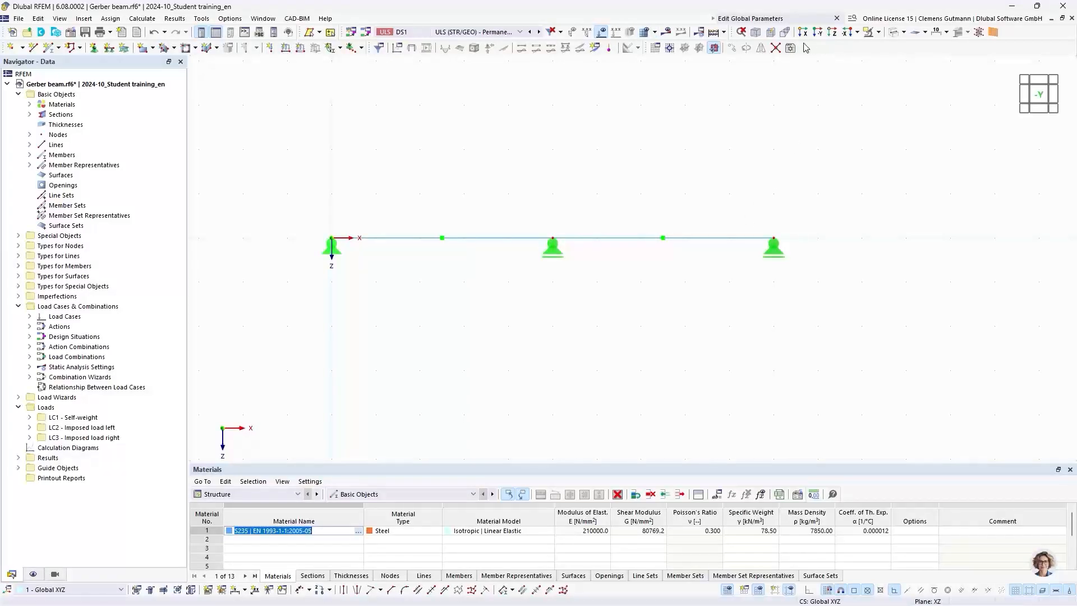
Step: Customize the toolbars by adding the Edit Global Parameters command after the existing tools, and check that it opens the parameter list
click(120, 19)
mouse_move(66, 19)
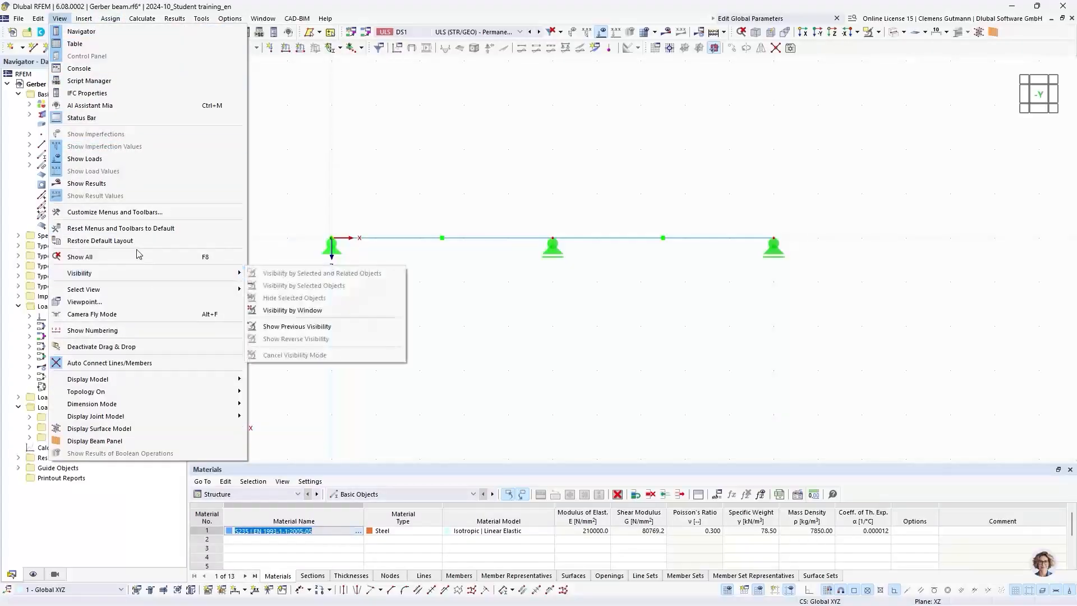
click(98, 213)
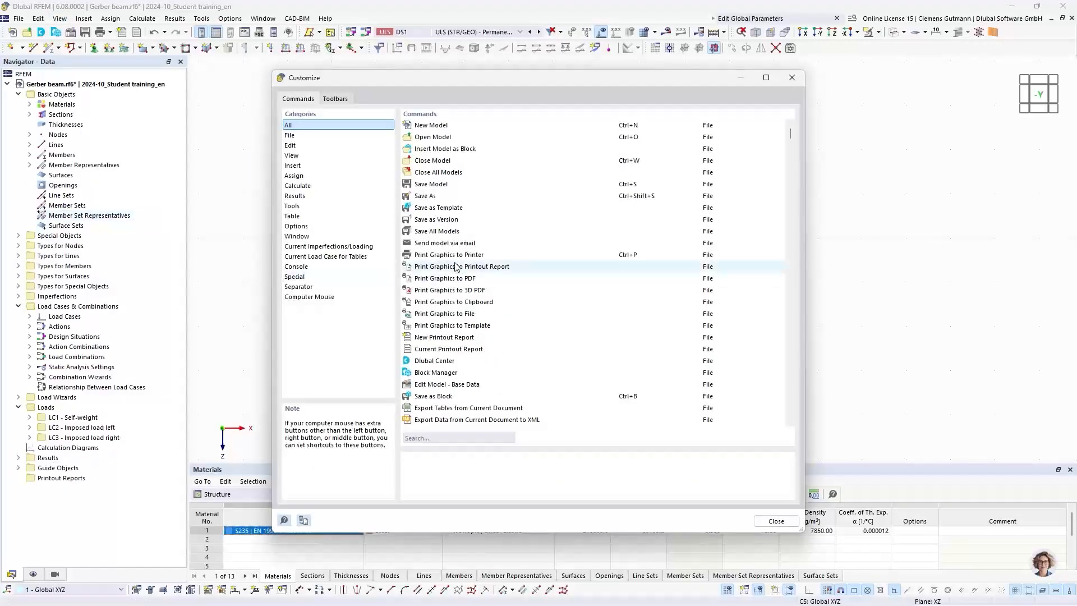
click(429, 437)
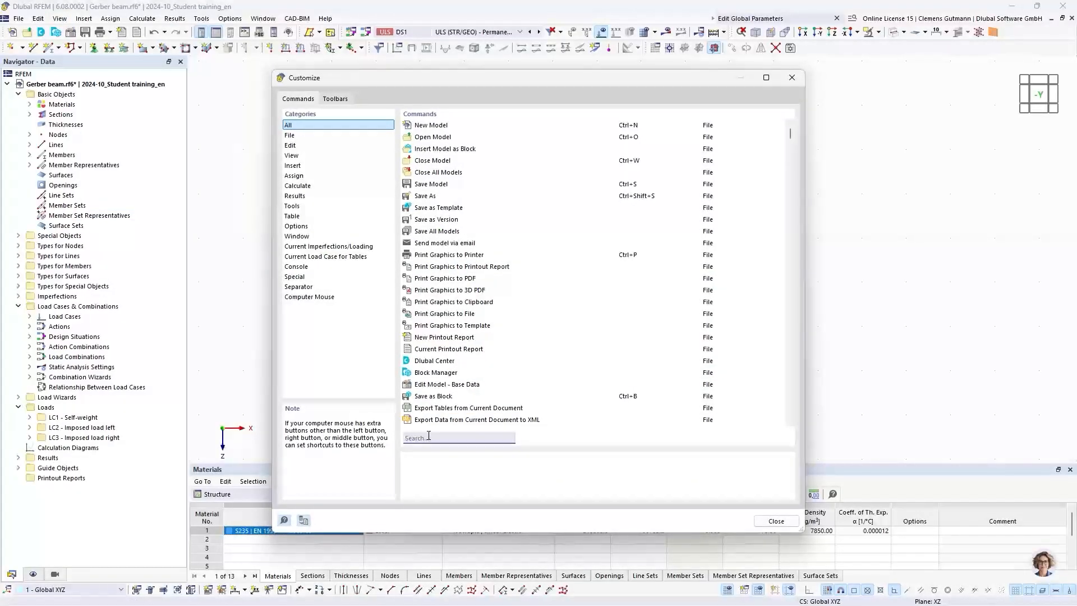
text(global)
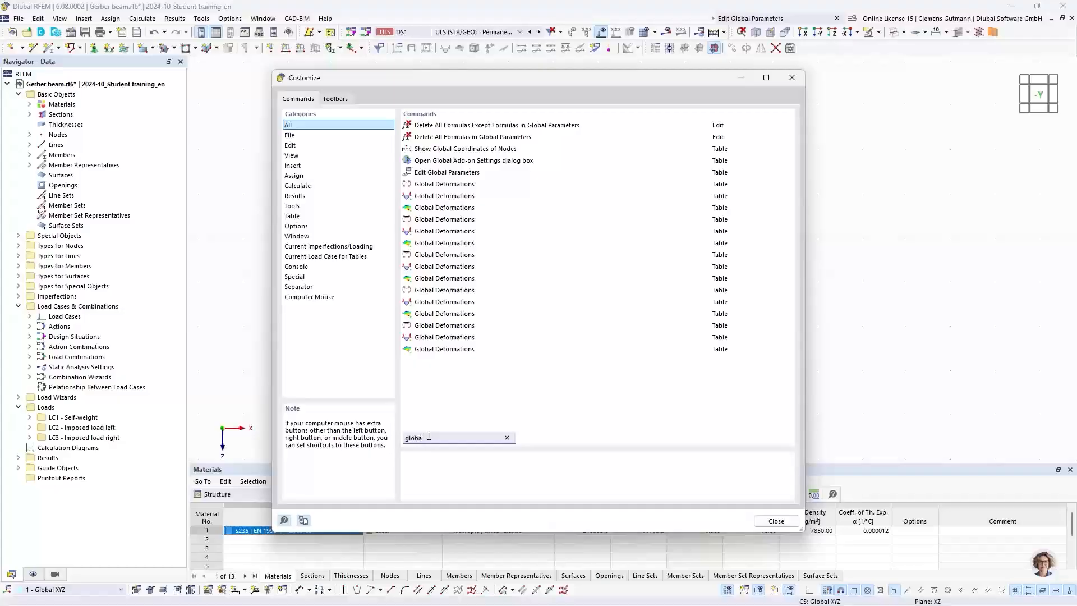
click(438, 177)
mouse_move(438, 176)
mouse_down()
mouse_move(621, 176)
mouse_move(821, 82)
mouse_move(812, 52)
mouse_move(738, 128)
mouse_move(512, 437)
mouse_move(566, 517)
mouse_up()
drag(583, 603, 808, 50)
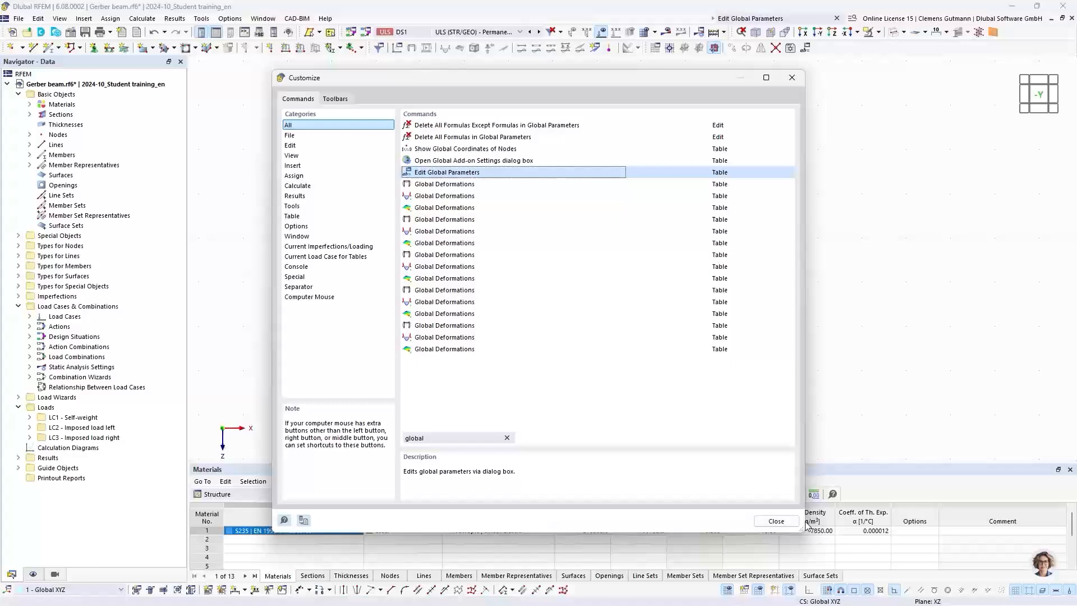
click(776, 521)
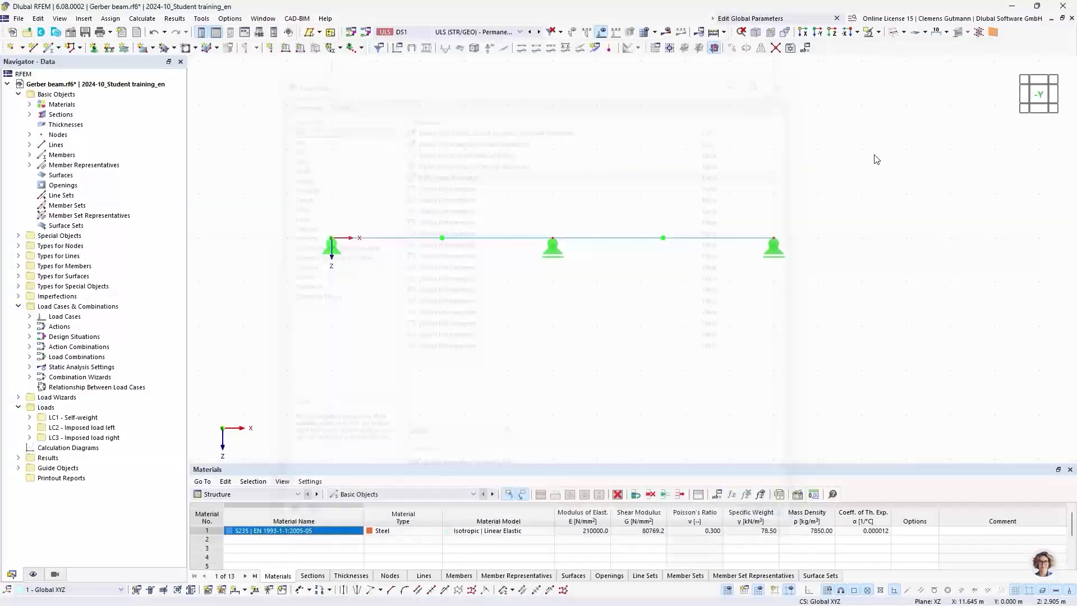
click(806, 50)
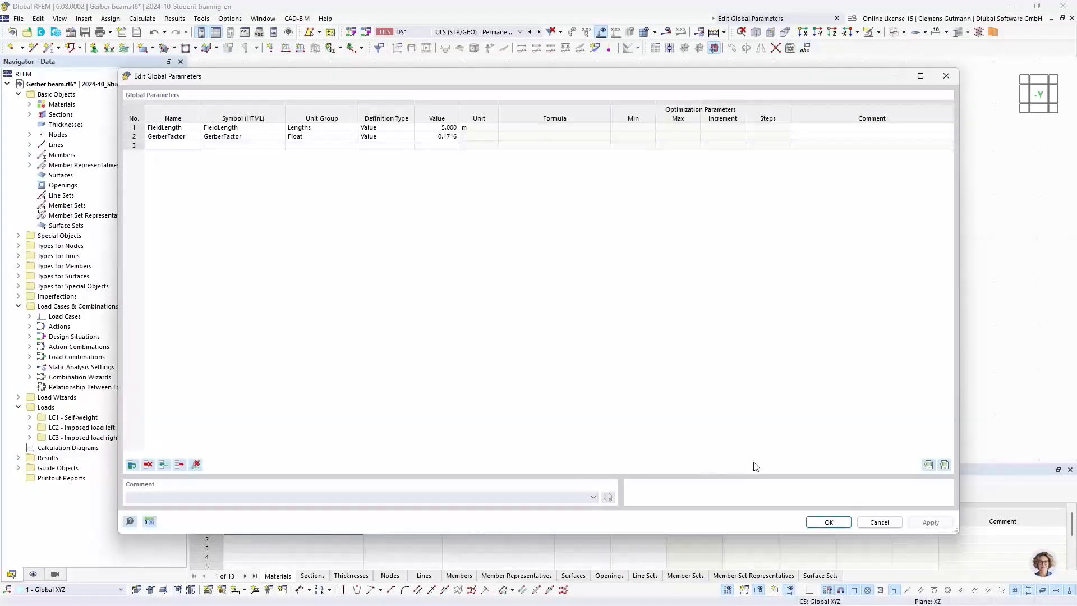
click(828, 522)
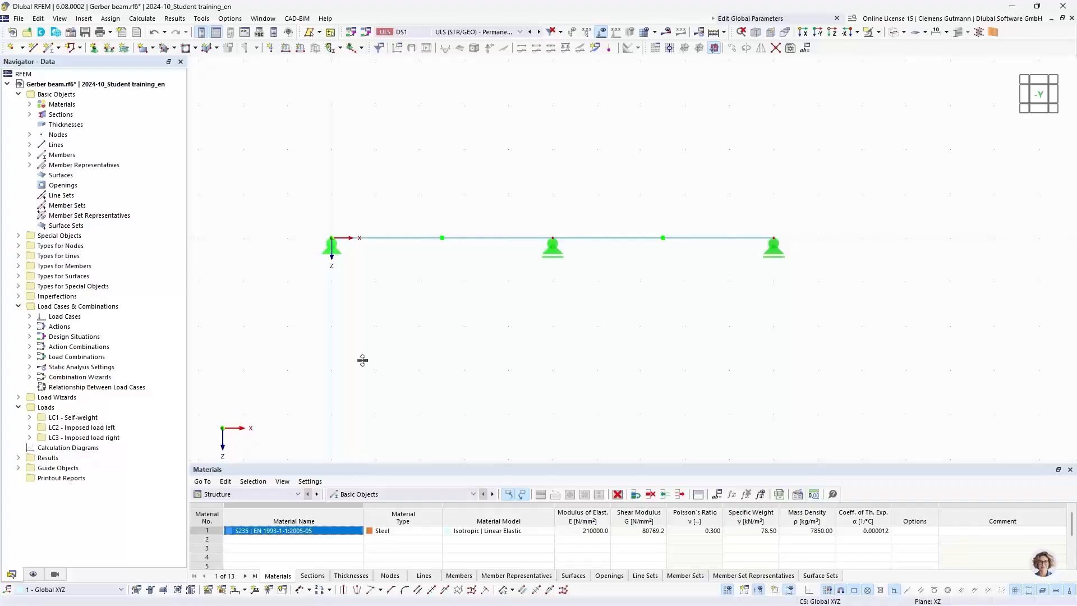
Step: Display the Nodes table and enlarge the table area beneath the model view
drag(362, 361, 365, 331)
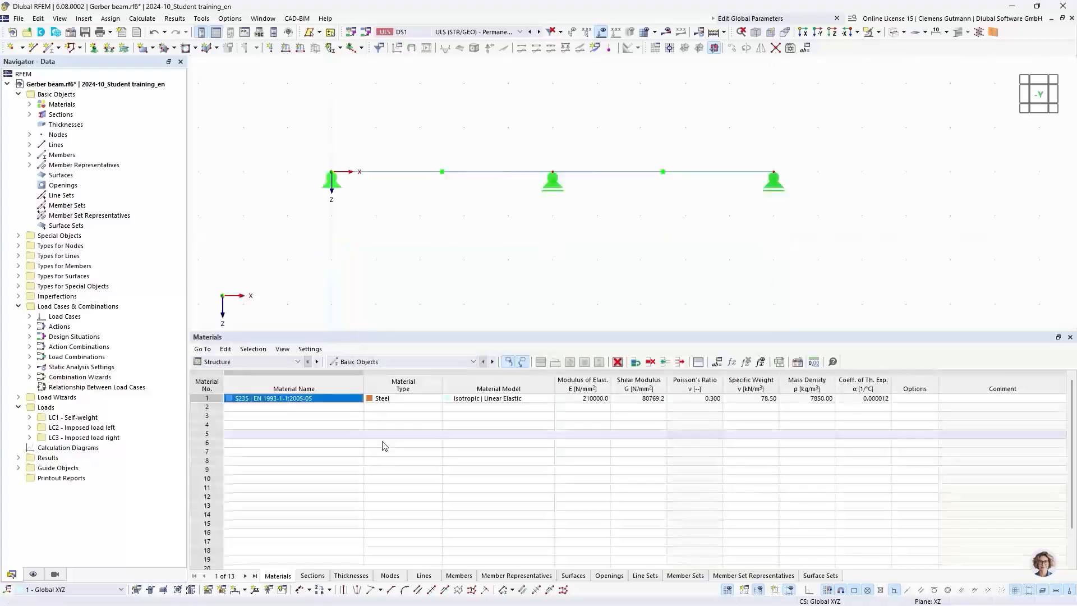
click(394, 578)
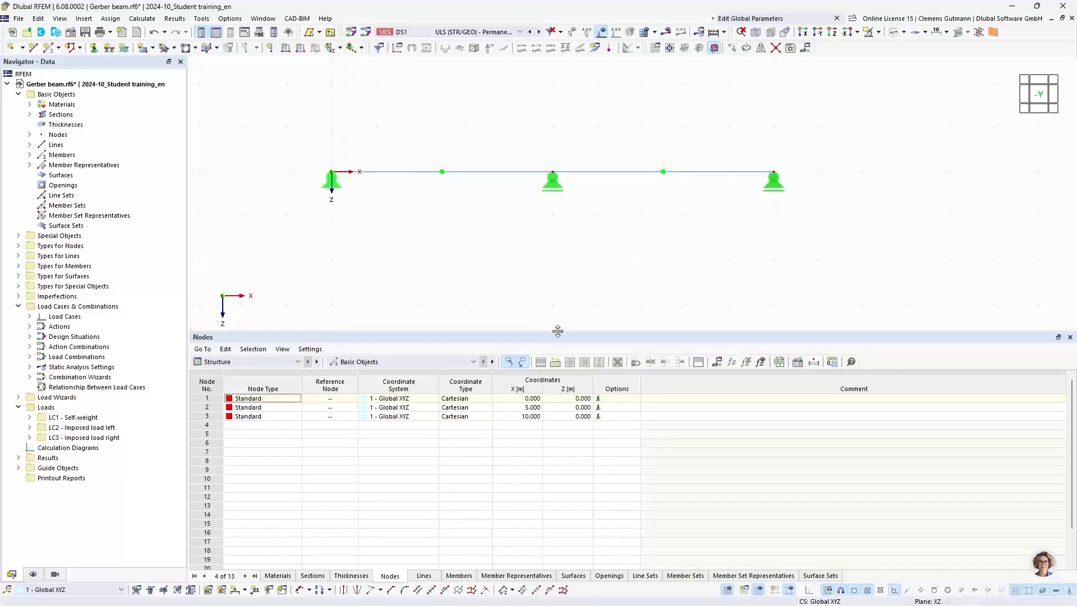
drag(565, 331, 572, 382)
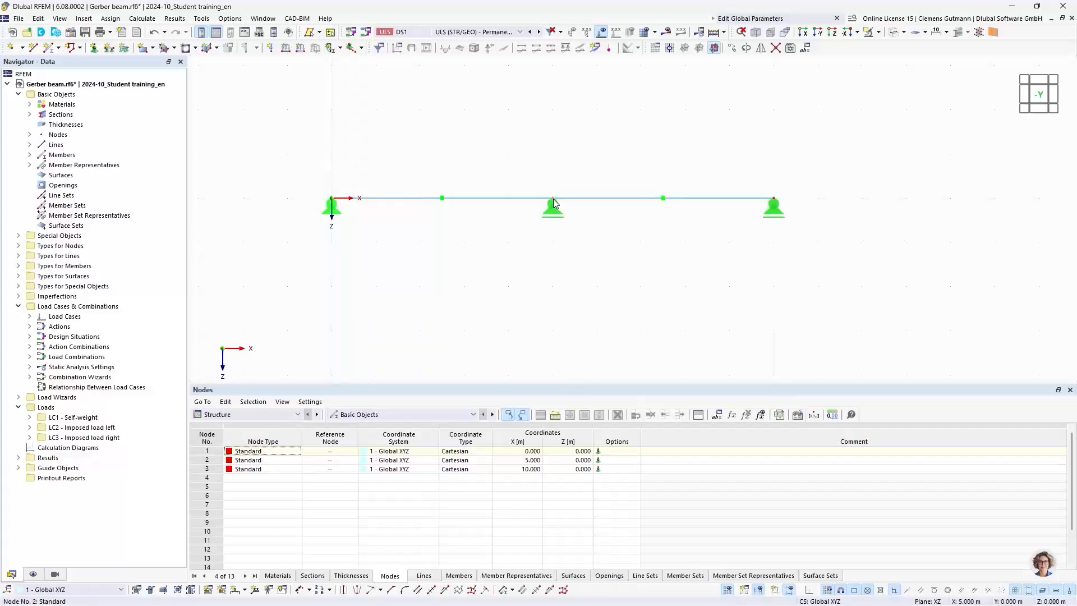
Step: Link the X coordinate of the middle support node to the global parameter FieldLength and apply the change
mouse_move(553, 203)
double_click(554, 203)
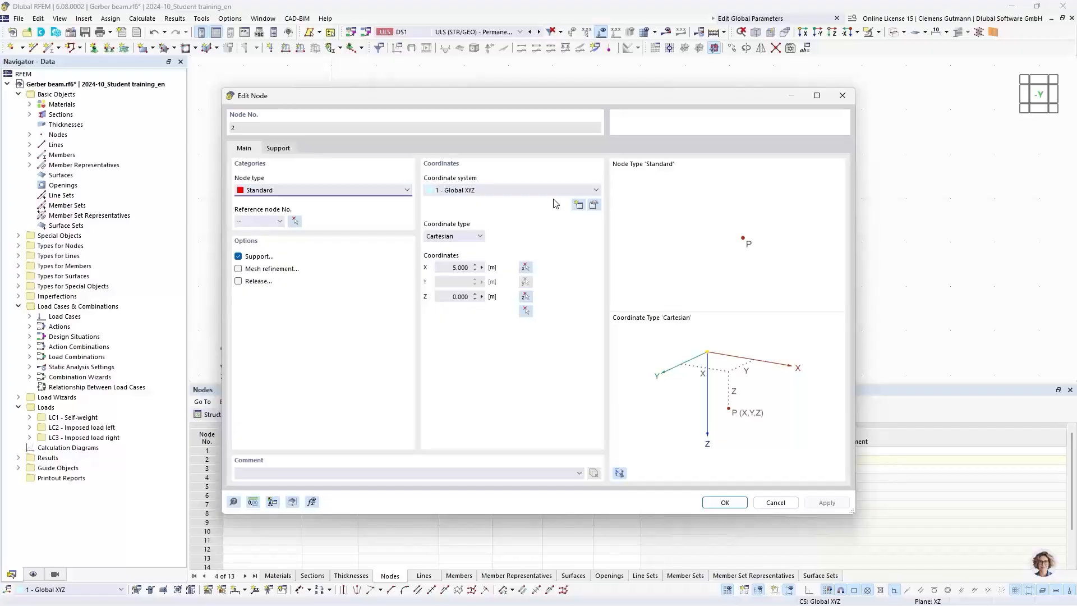
click(481, 268)
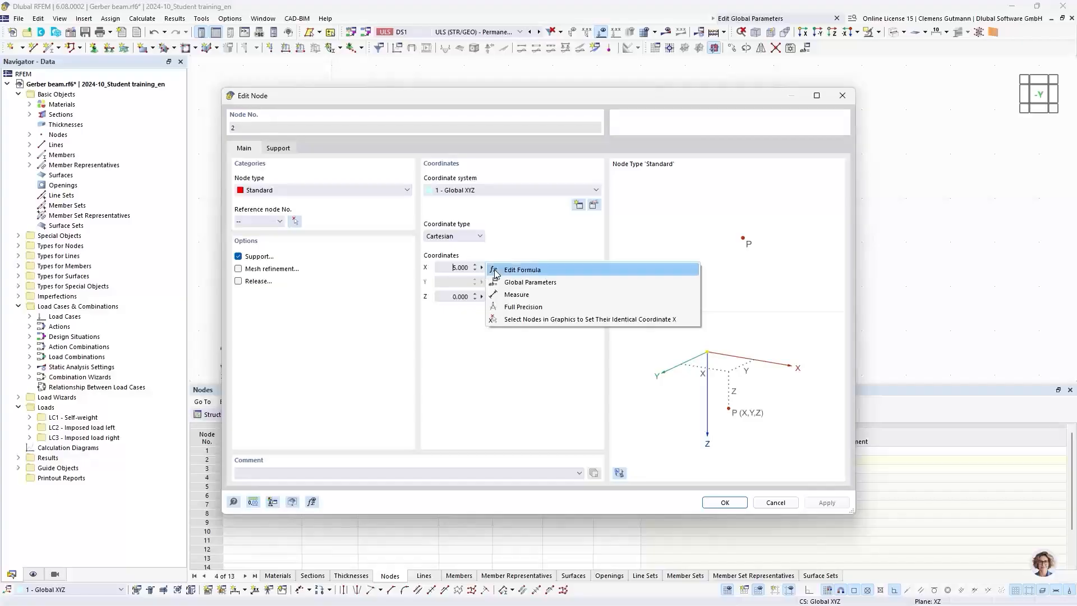
click(531, 288)
click(181, 129)
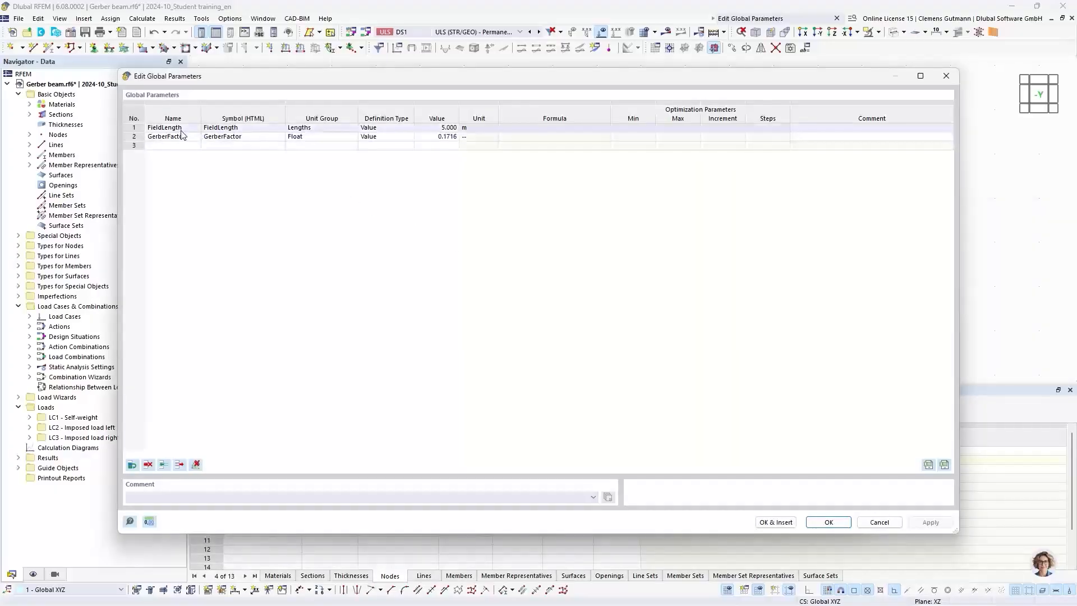
click(181, 129)
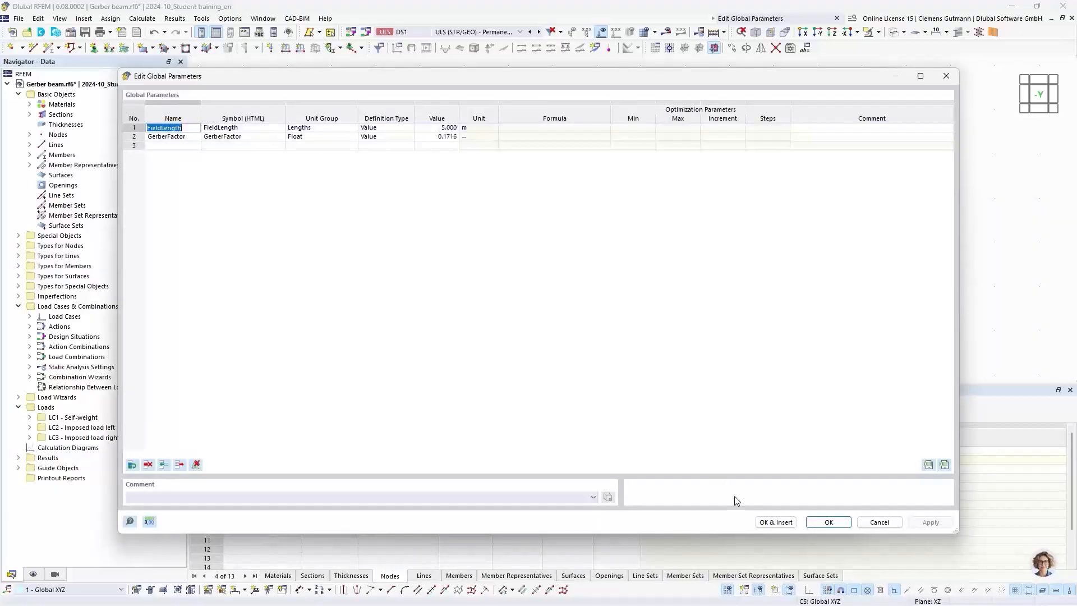
click(764, 523)
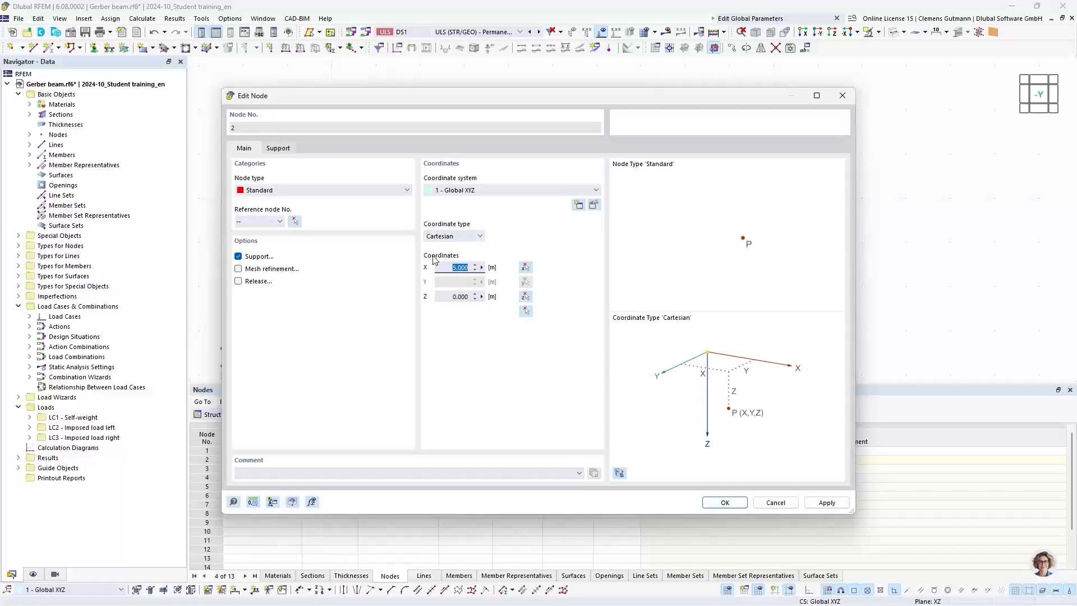
click(482, 268)
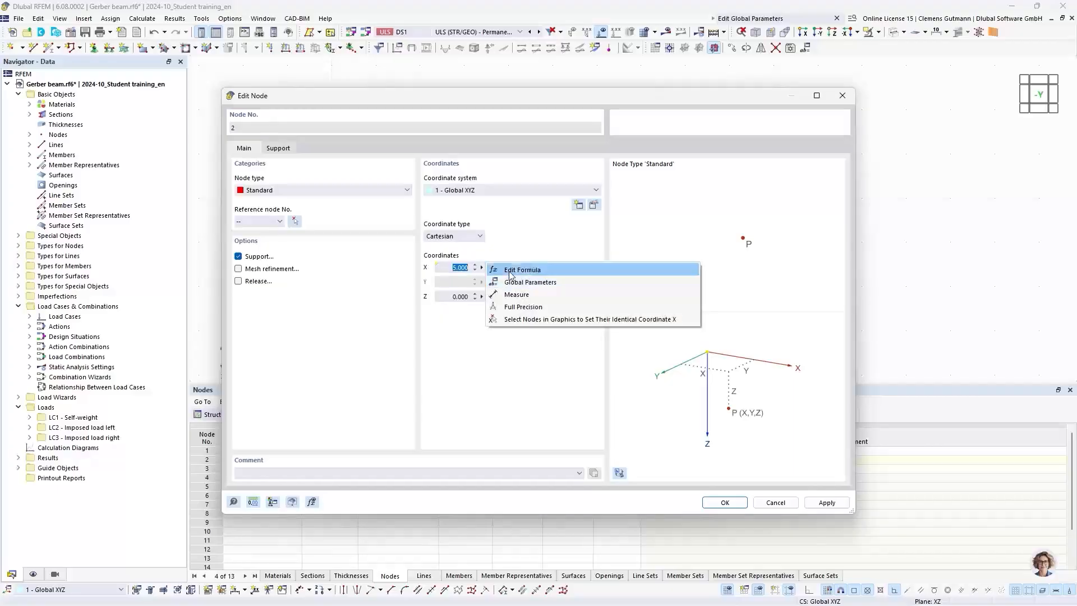
click(515, 249)
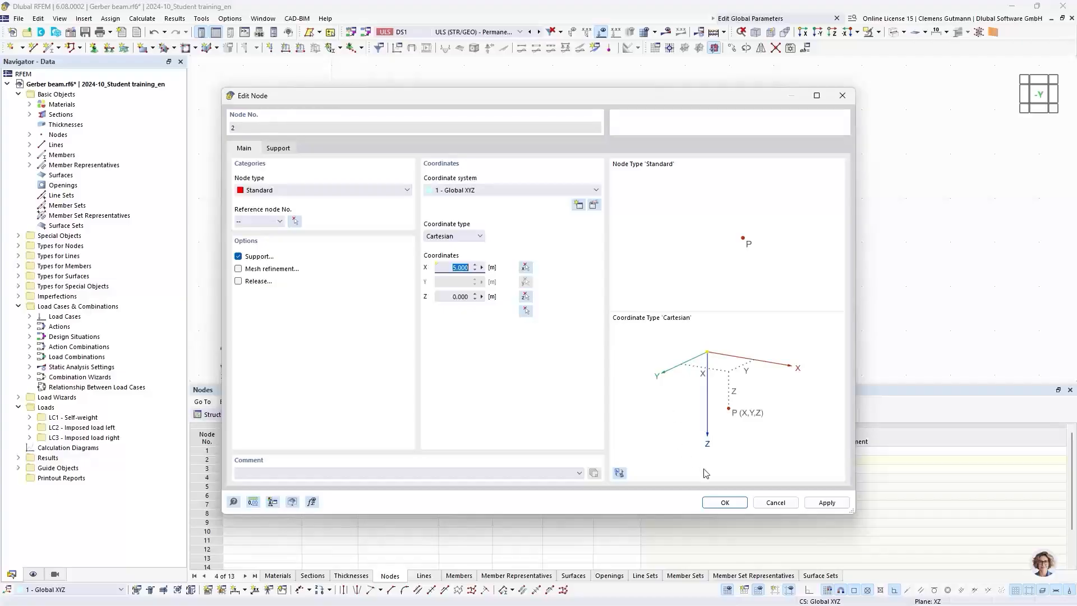
click(725, 502)
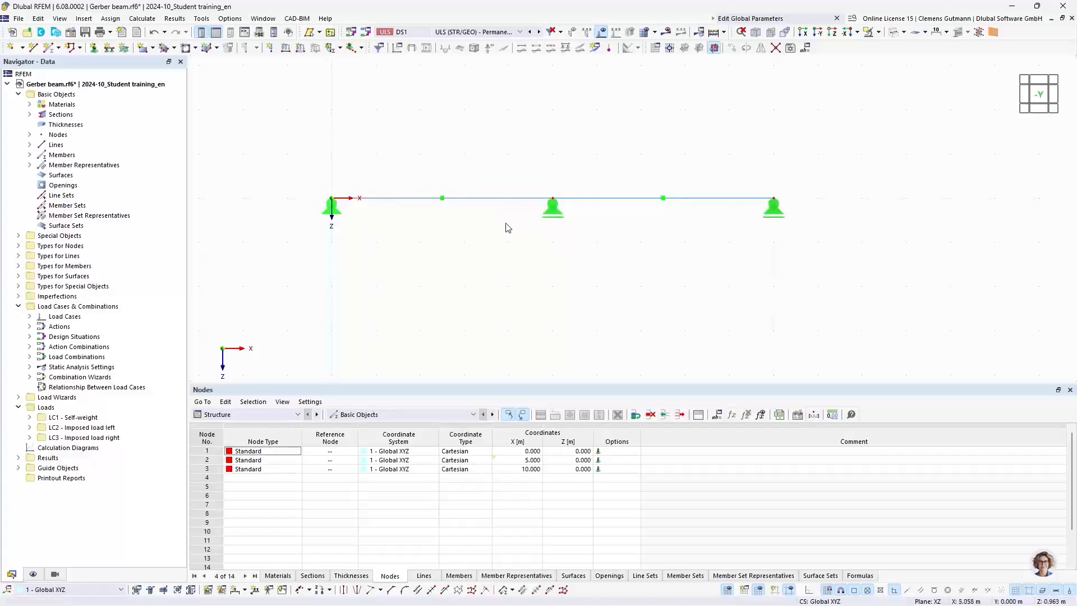
double_click(553, 202)
click(772, 503)
Step: Drive the X coordinate of the right end support node with the formula 2*FieldLength and apply the node change
double_click(774, 201)
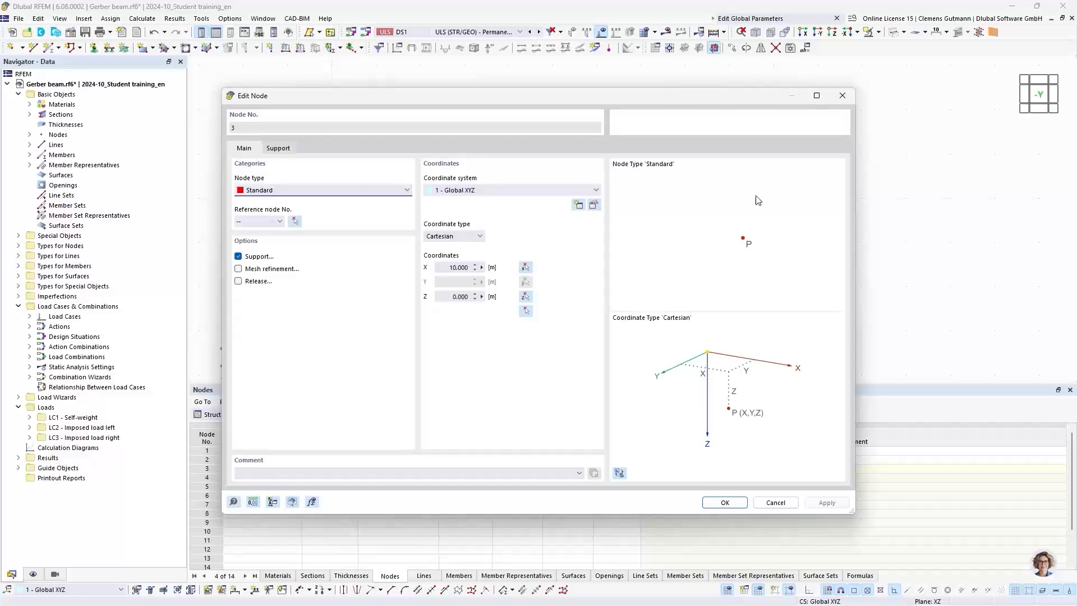
click(481, 268)
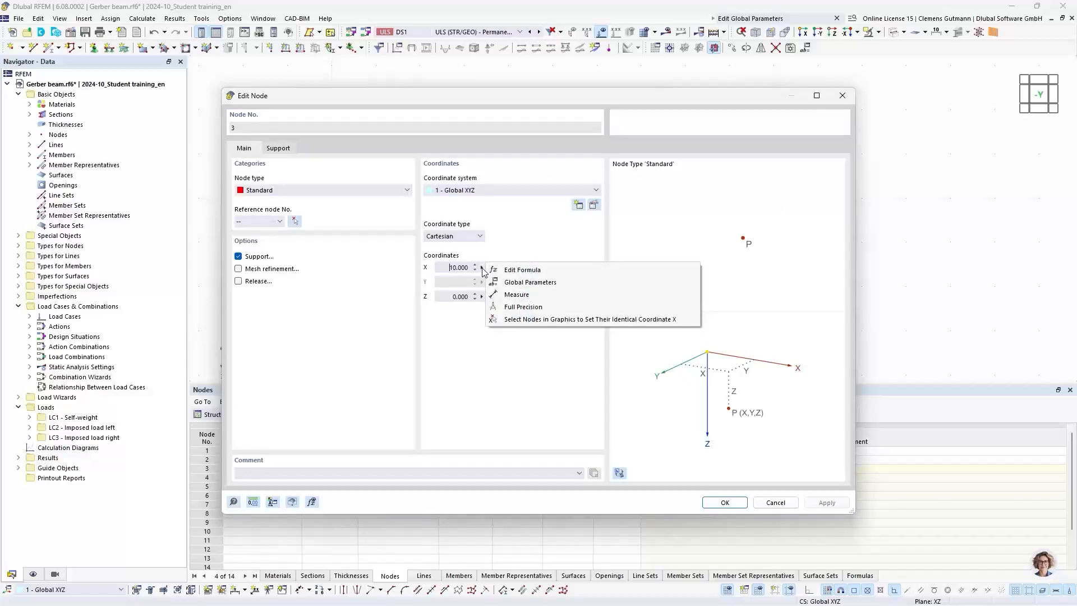
click(497, 270)
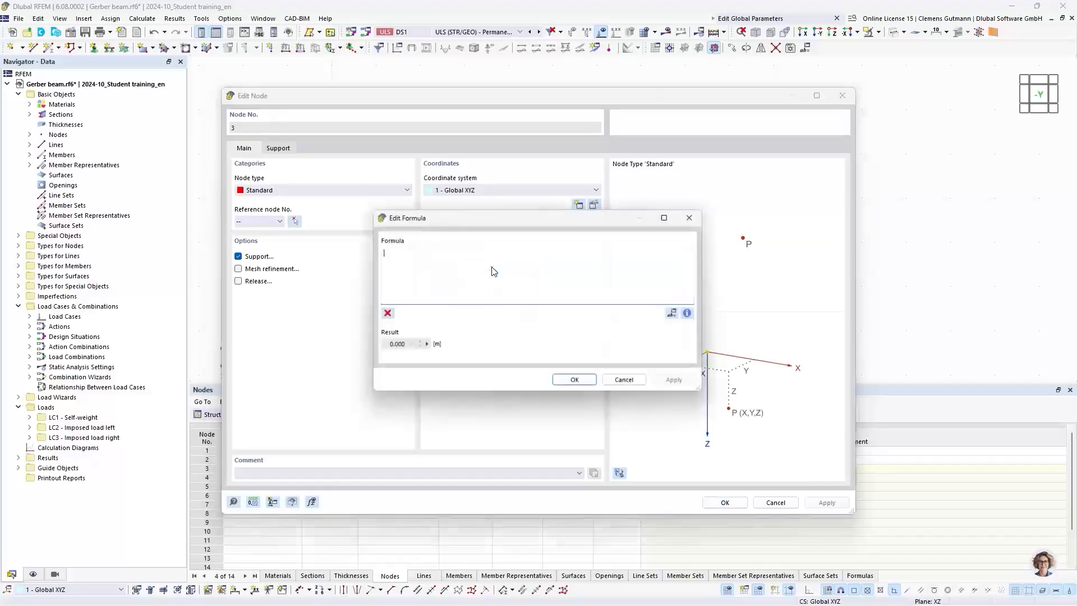
drag(493, 225, 655, 245)
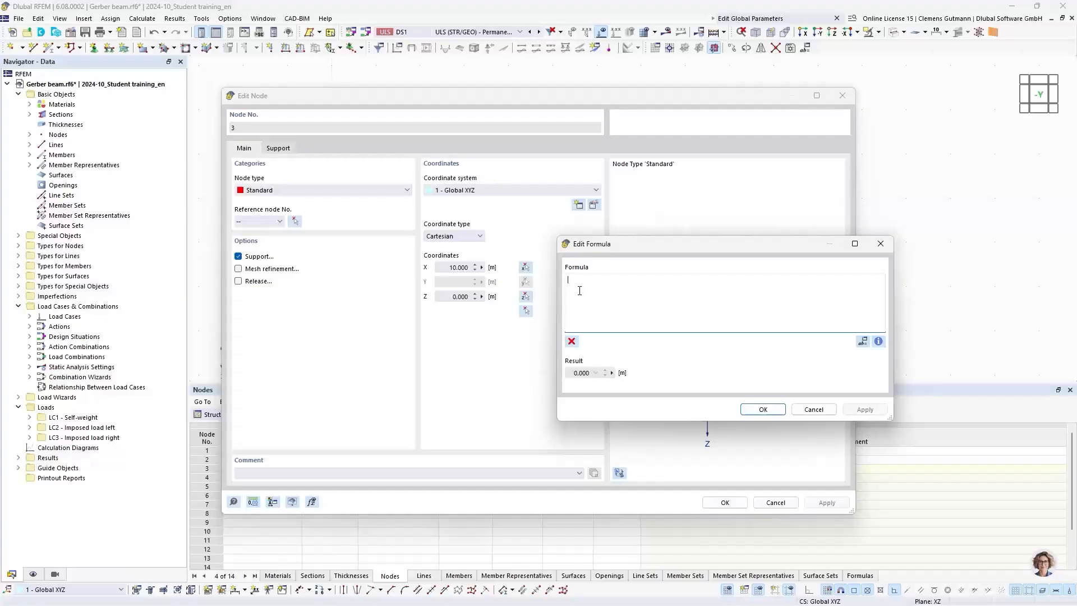
text(2*f)
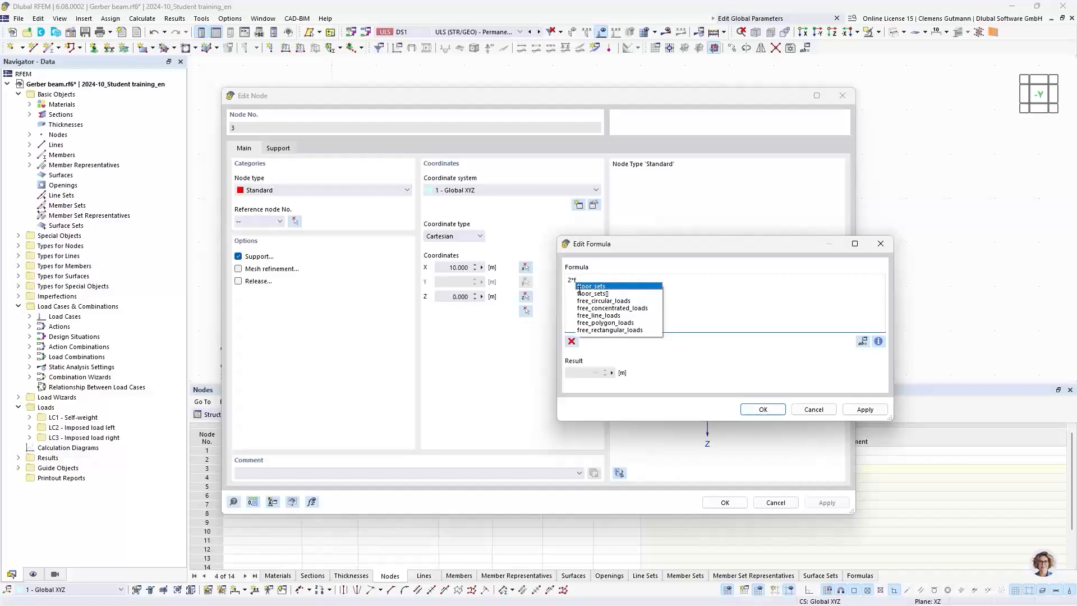
text(ie)
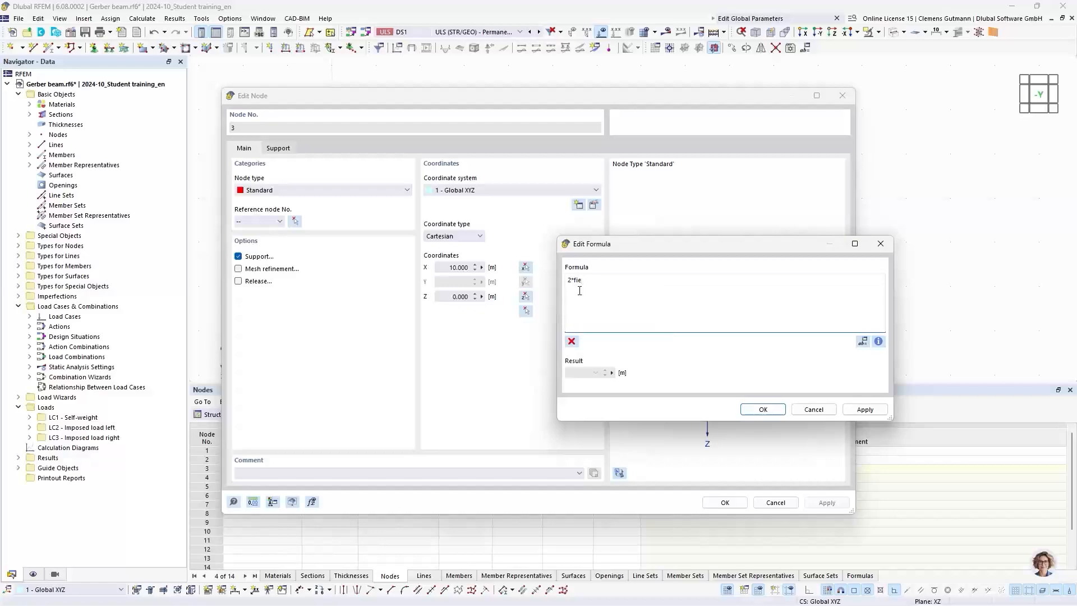
key(BackSpace)
key(BackSpace)
key(BackSpace)
text(F)
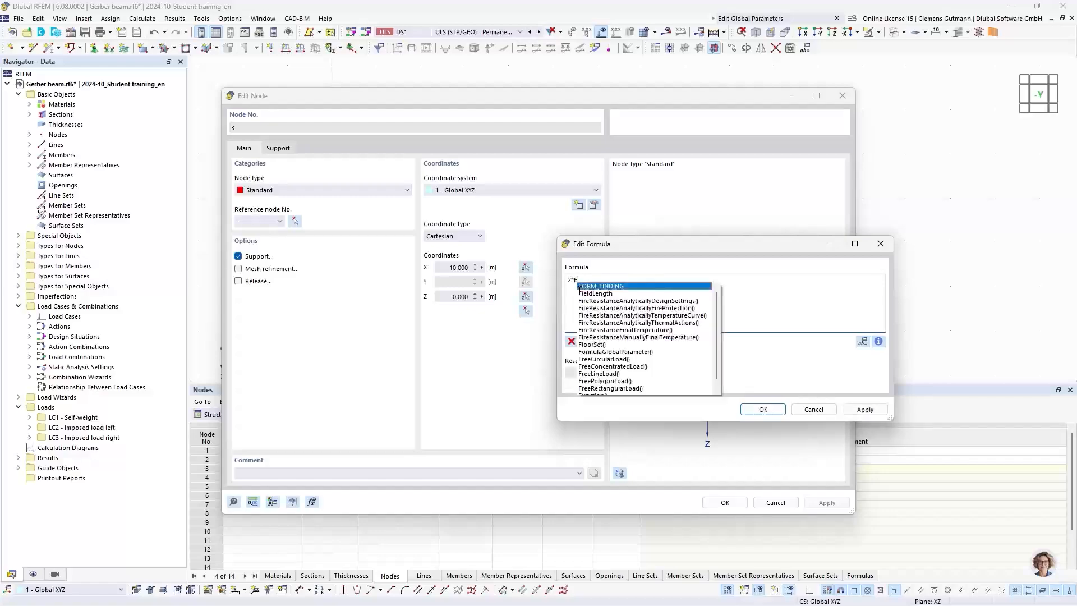
text(i)
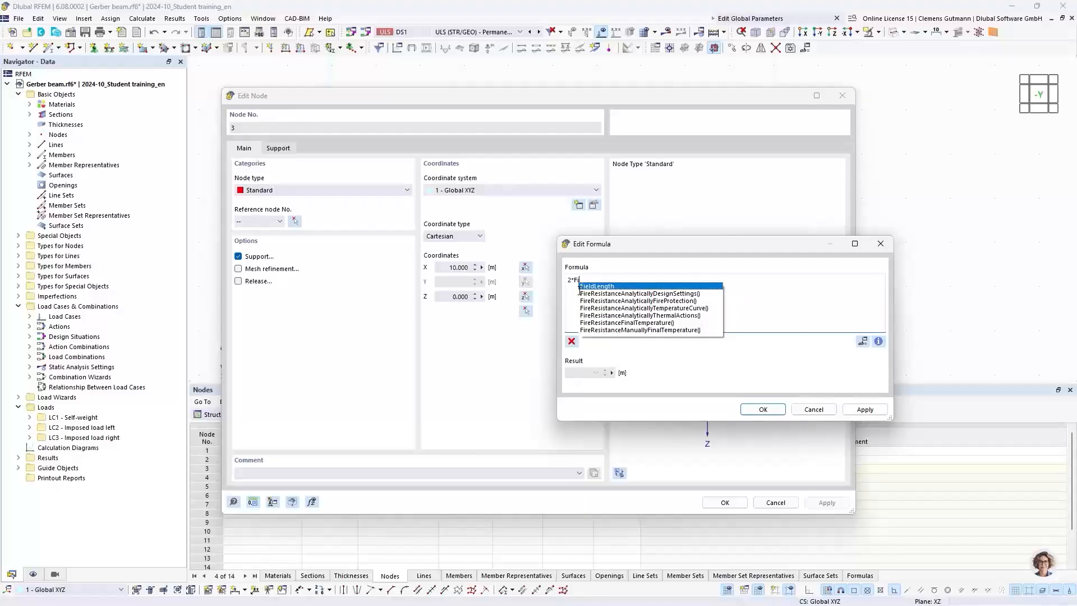
text(e)
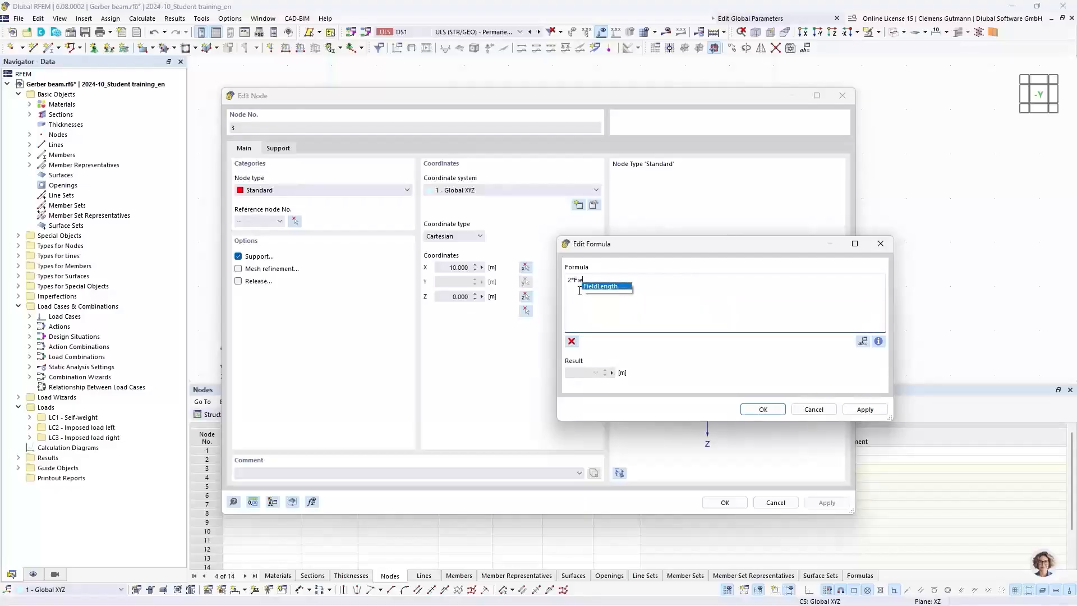
double_click(615, 288)
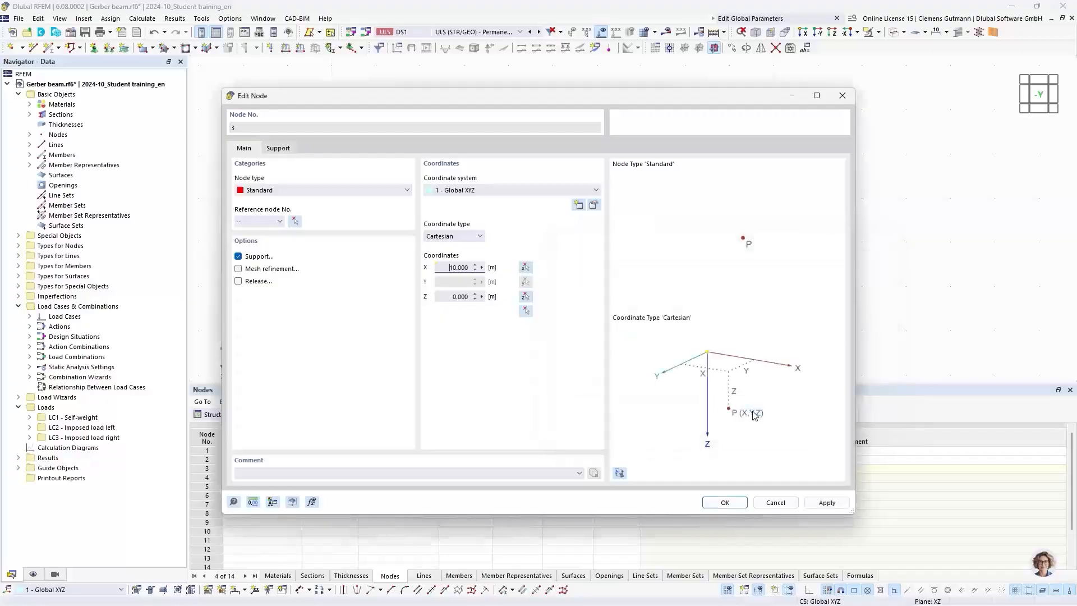
click(754, 411)
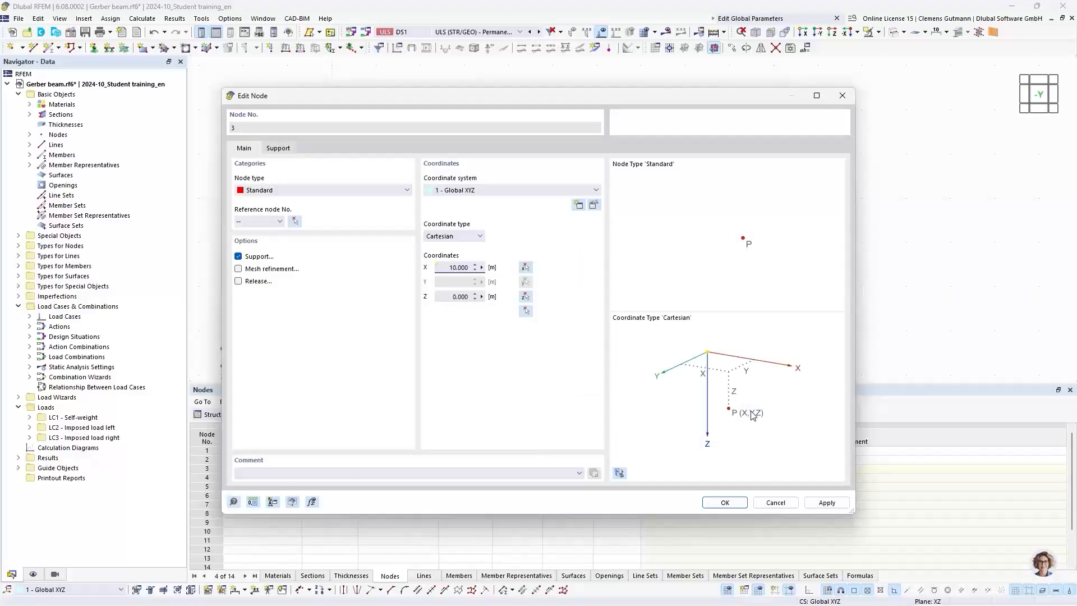
click(725, 502)
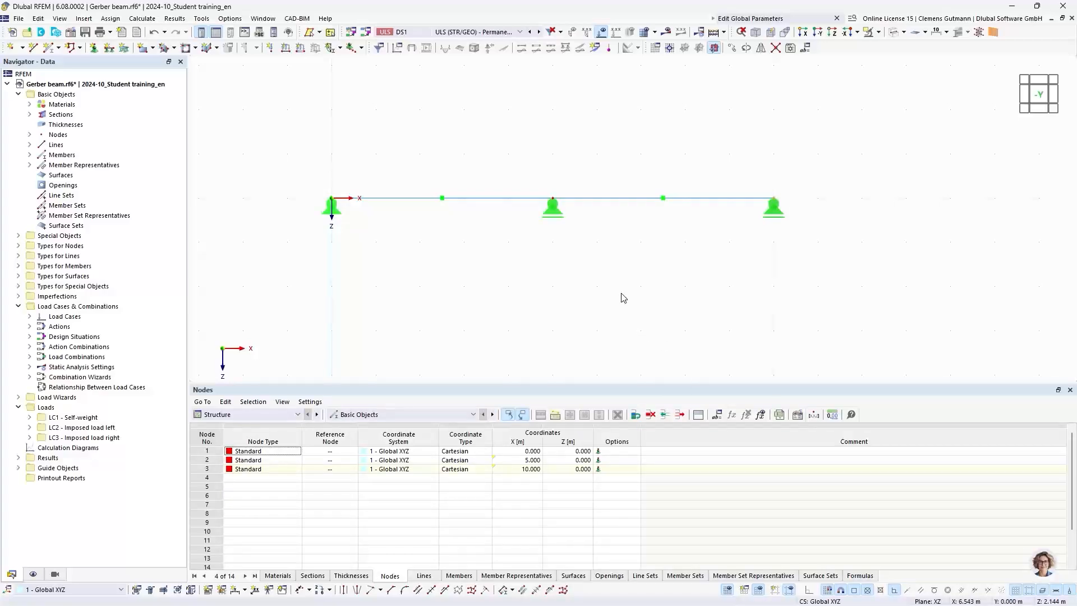
Step: Divide the right-span member by distance, placing the new node 1 m from the member start
right_click(611, 203)
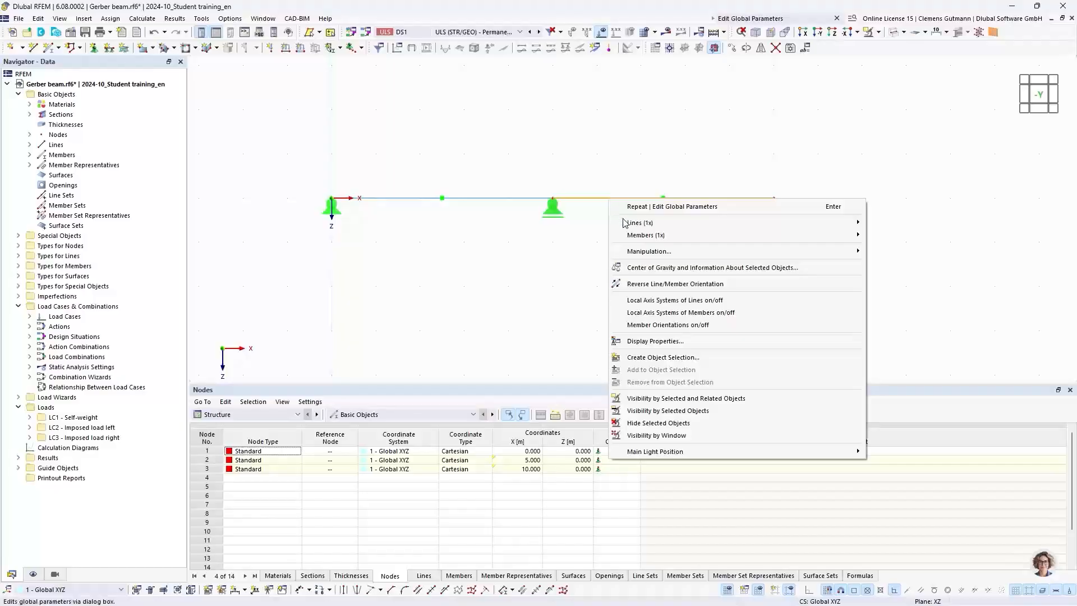
mouse_move(722, 237)
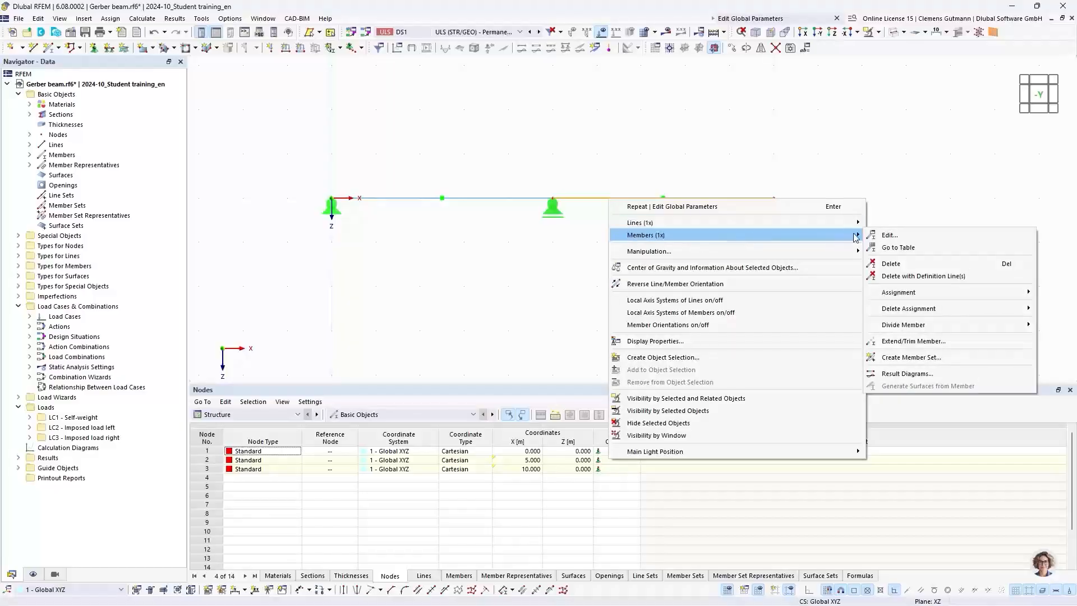
mouse_move(900, 326)
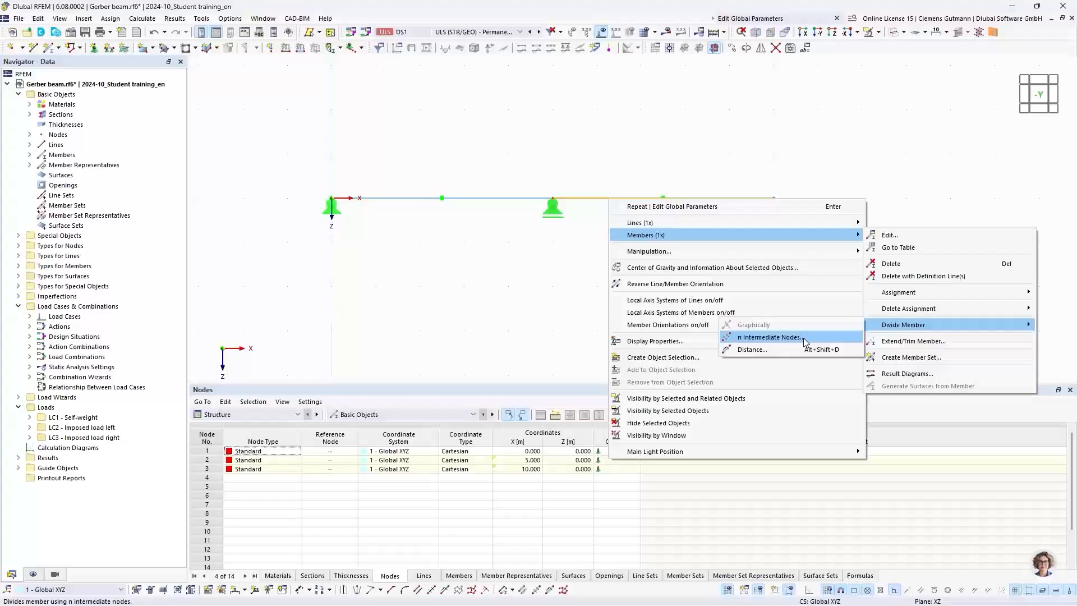
click(752, 349)
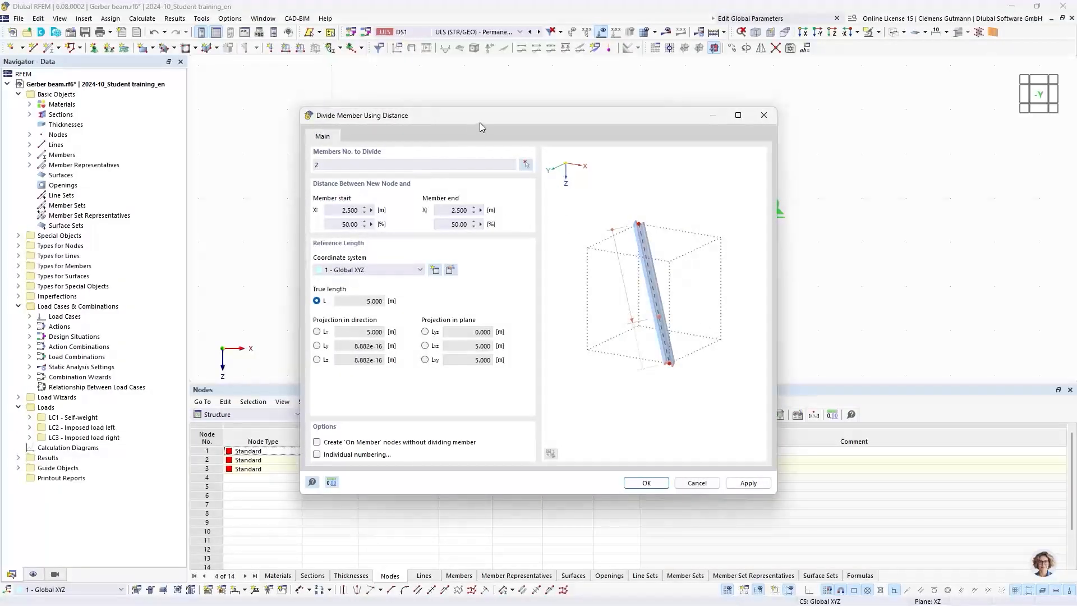
drag(484, 116, 415, 244)
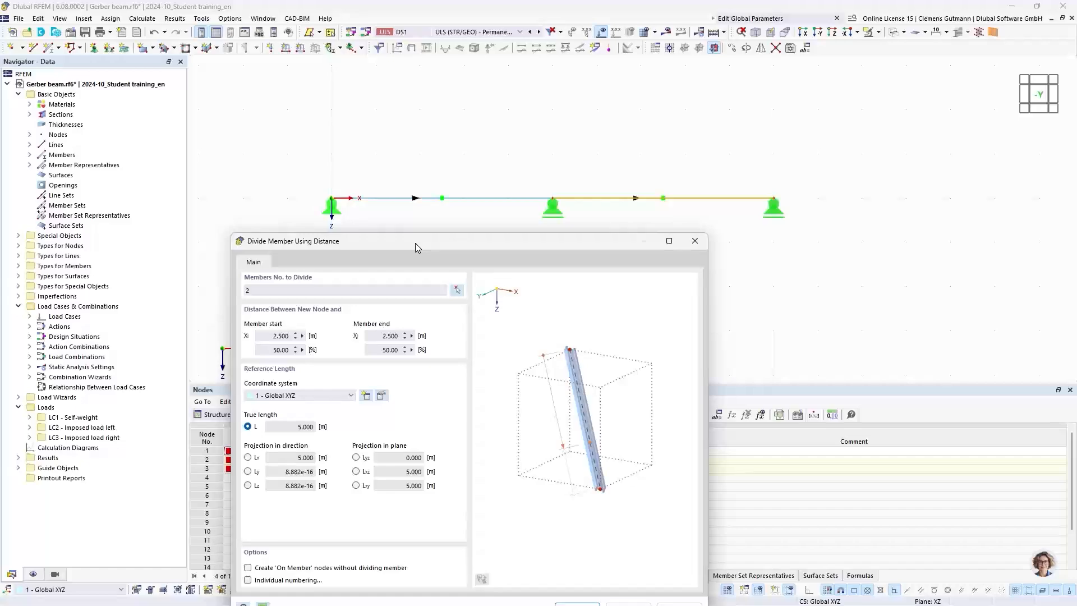
click(275, 337)
double_click(275, 336)
text(1)
key(Tab)
drag(557, 247, 564, 166)
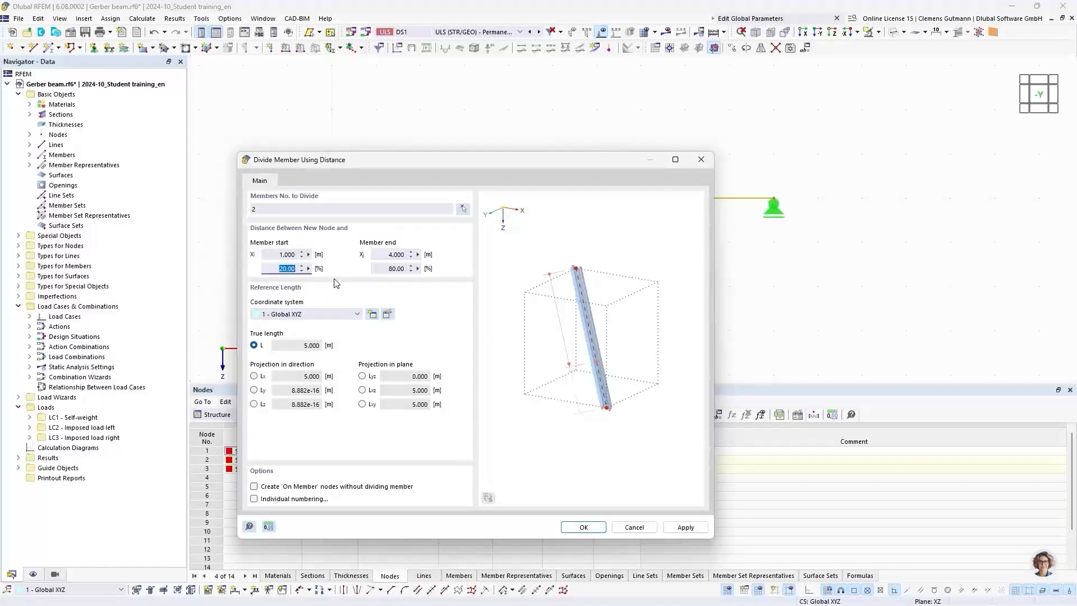
click(586, 531)
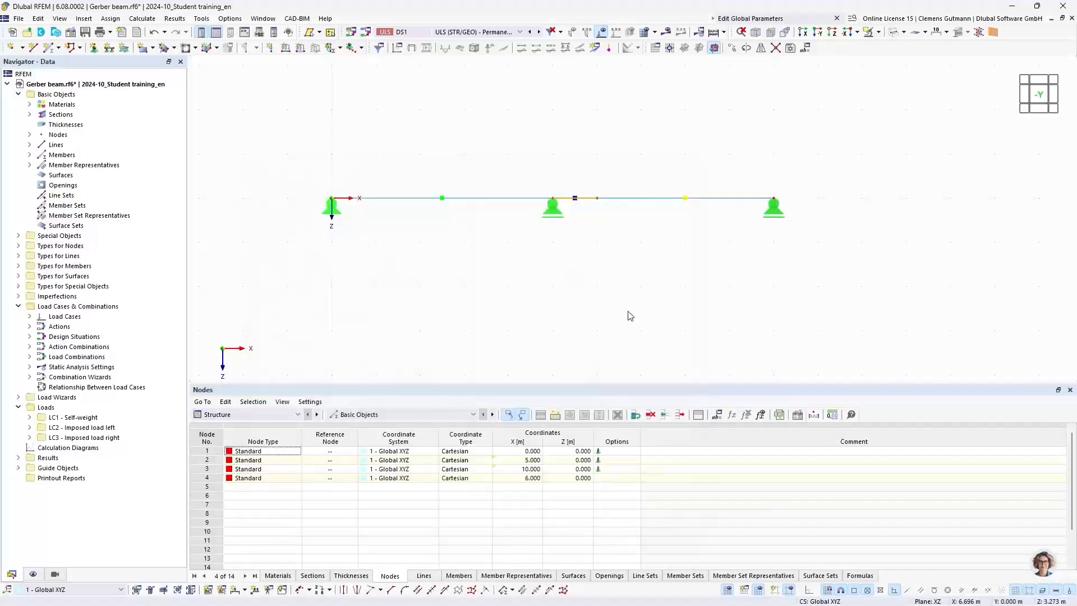
Step: Define the X coordinate of the new intermediate node with the formula (1+GerberFactor)*FieldLength
double_click(597, 203)
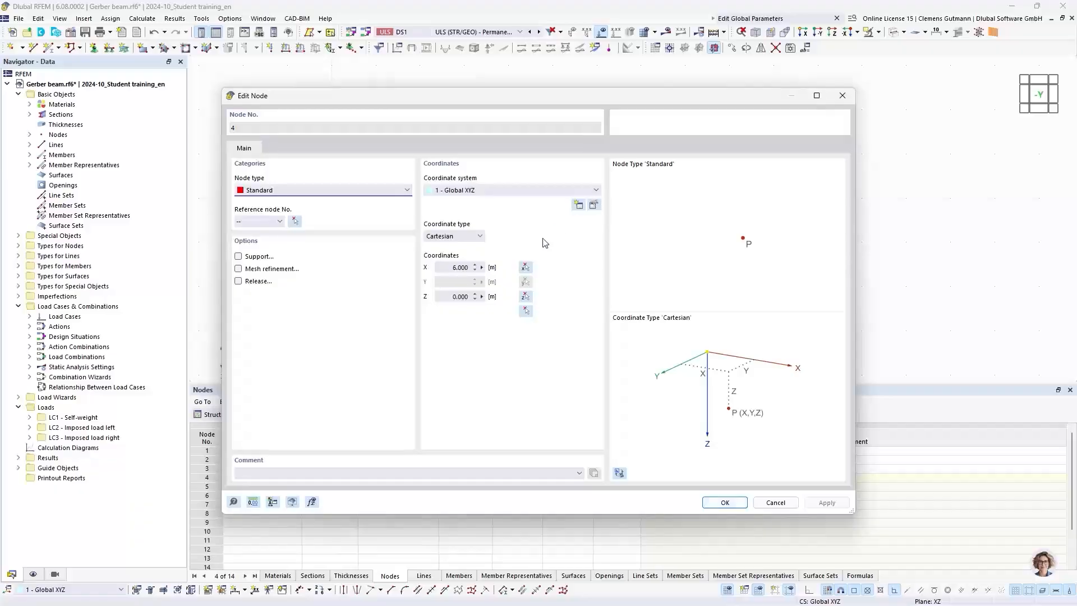
click(483, 268)
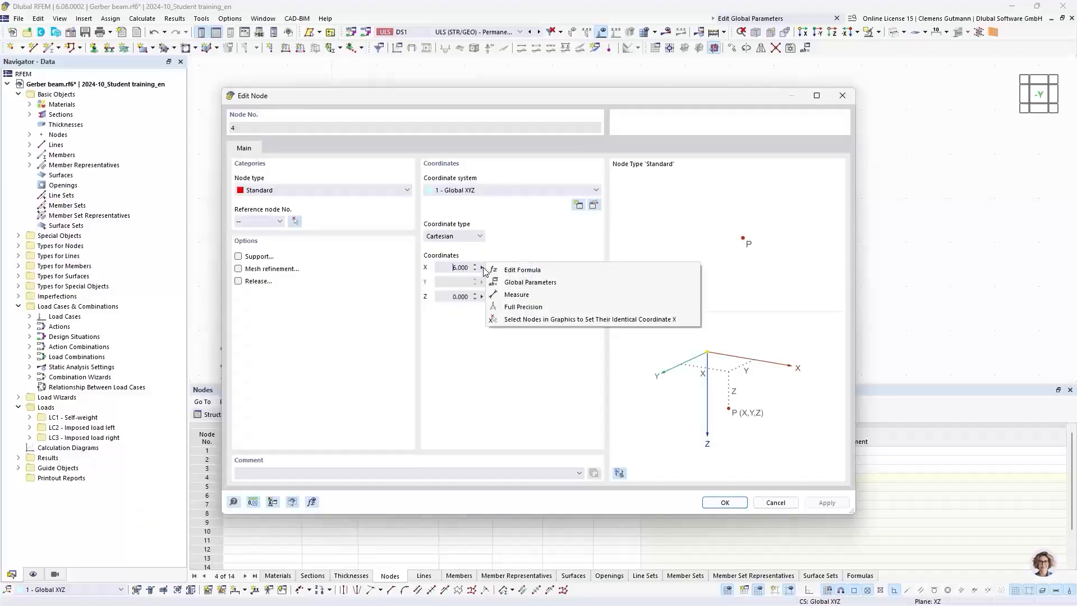
click(547, 271)
drag(507, 223, 691, 270)
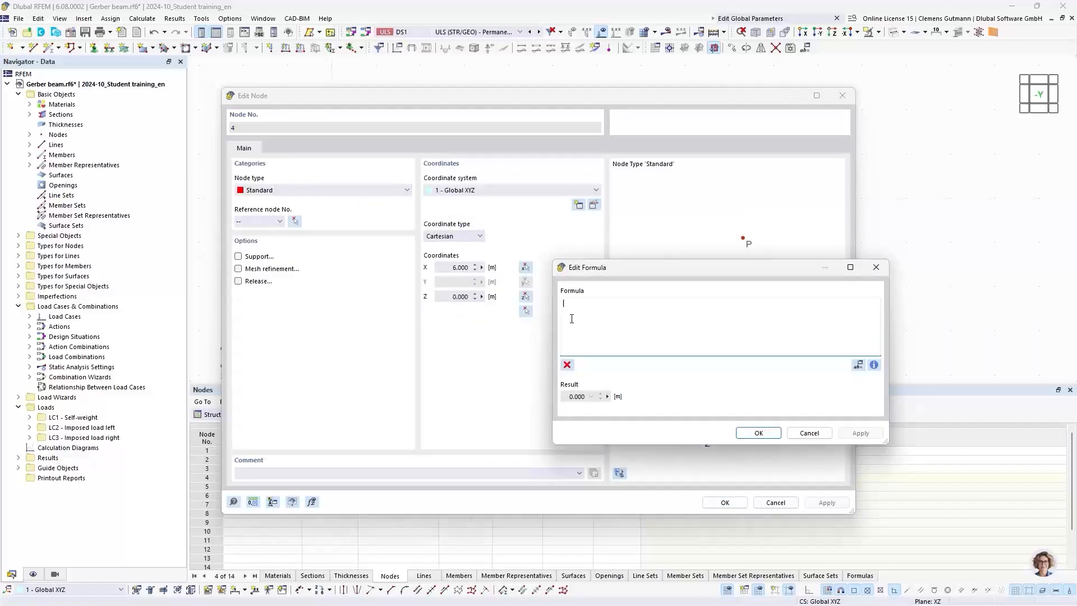
text((1+Ger)
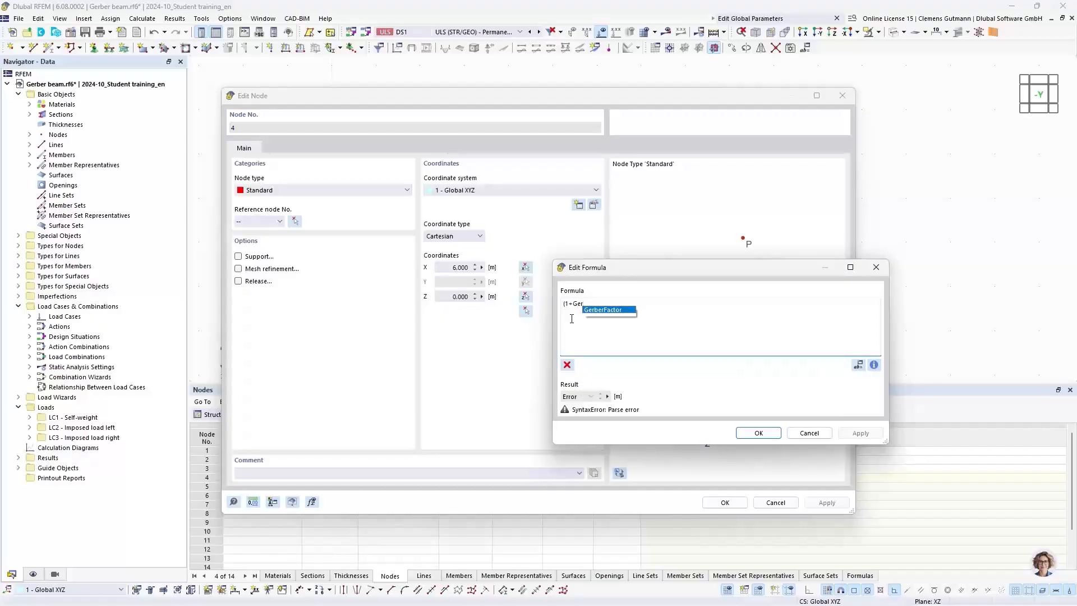
key(Return)
text())
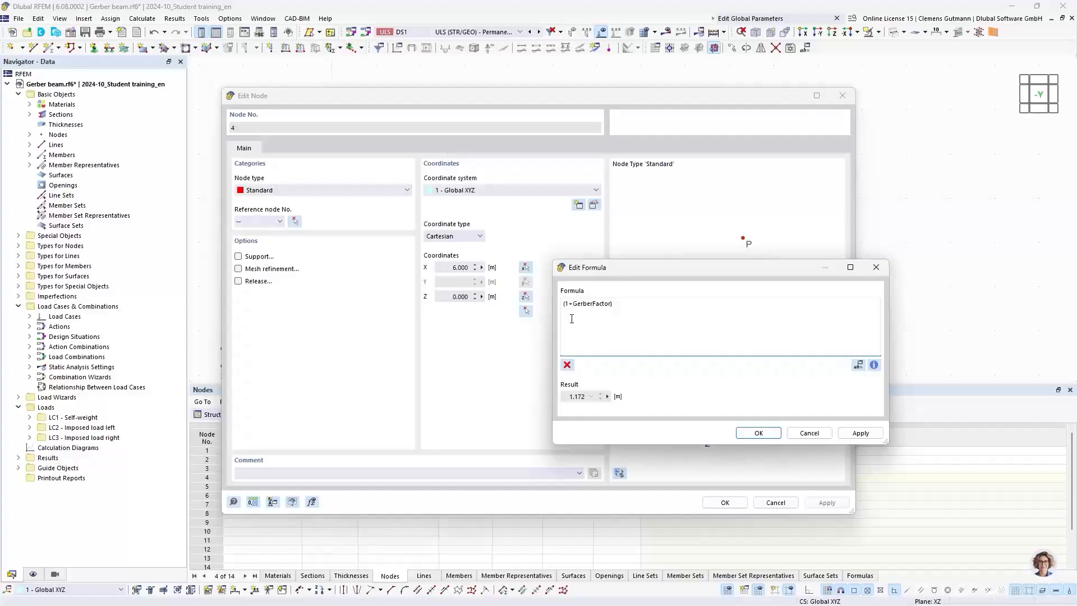
text(*Fi)
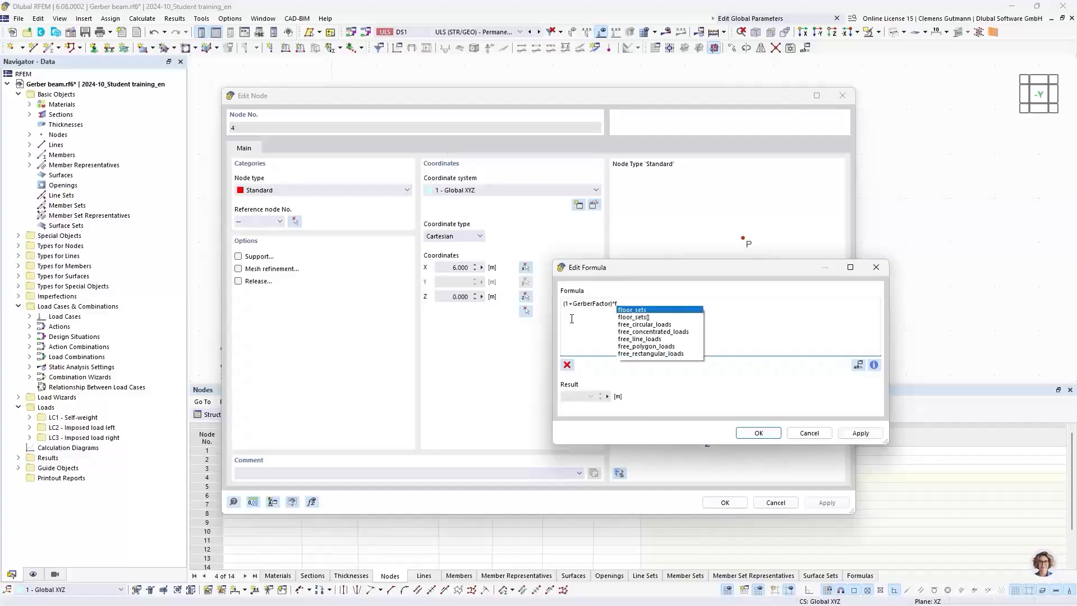
text(e)
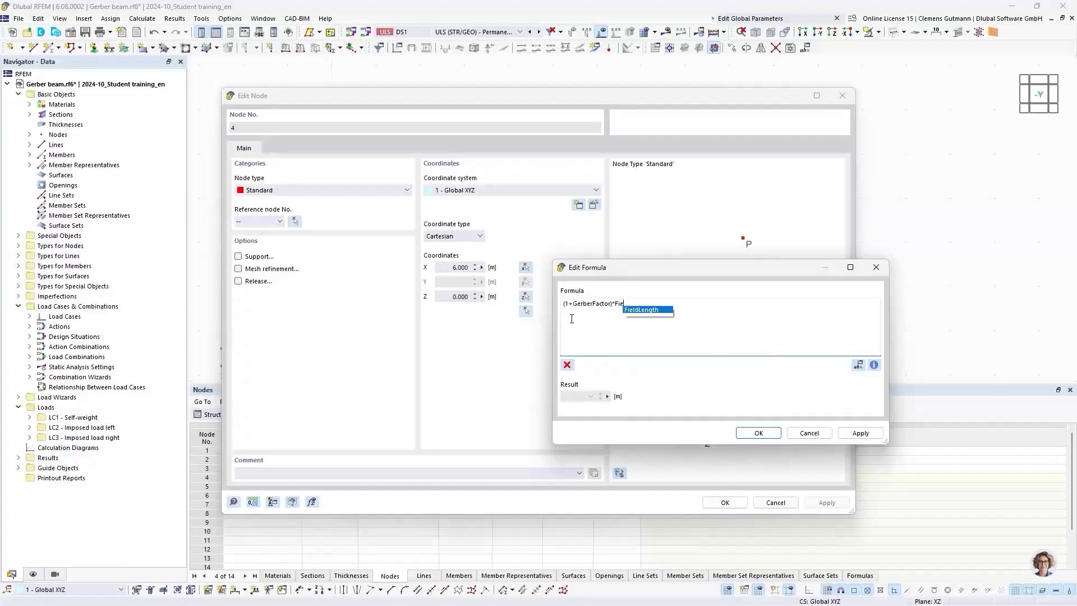
key(Return)
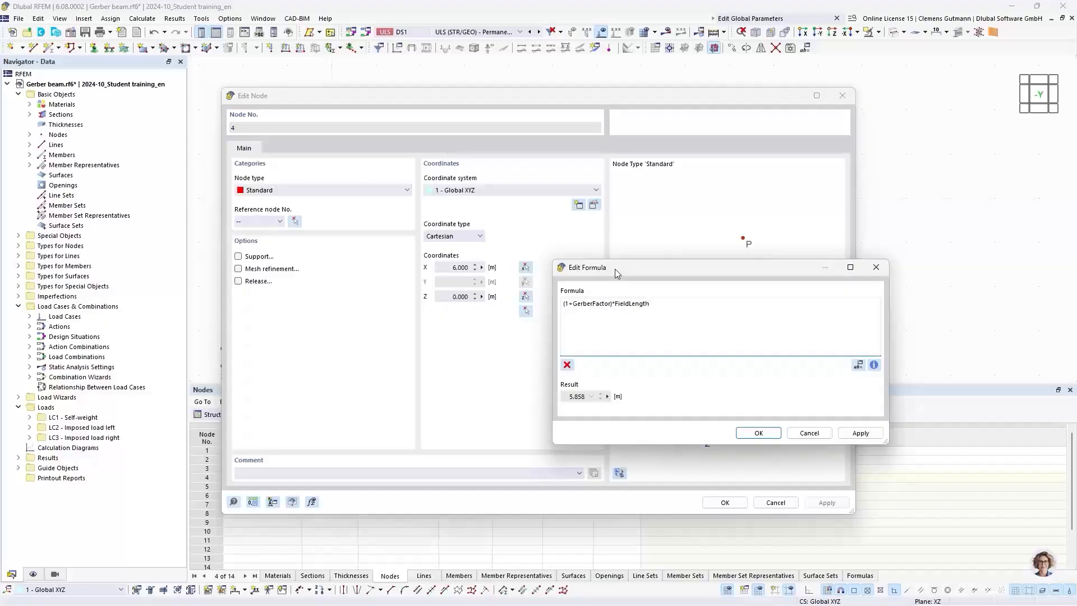
drag(614, 268, 574, 237)
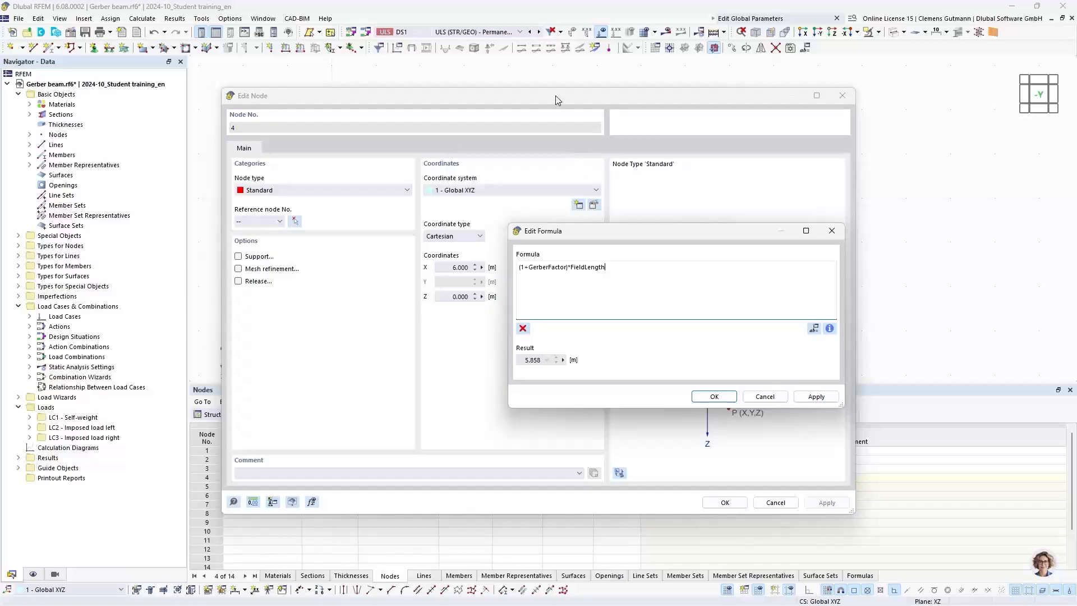
Step: Rearrange the node dialog to uncover the beam, reopen the X coordinate formula and compare it with the Gerber beam slide in PowerPoint
drag(560, 96, 754, 131)
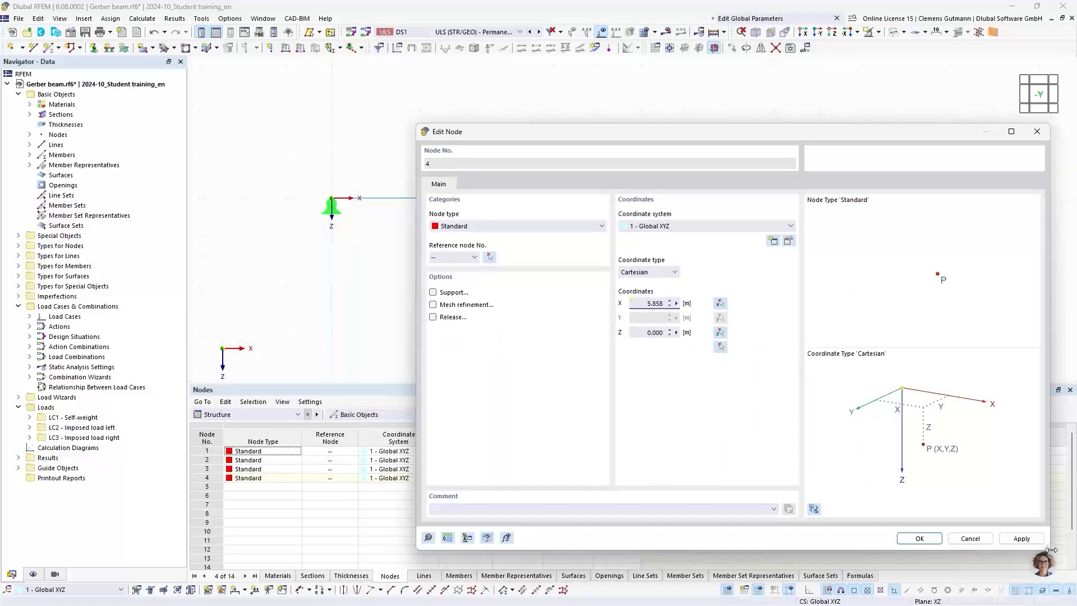
drag(1049, 550, 977, 517)
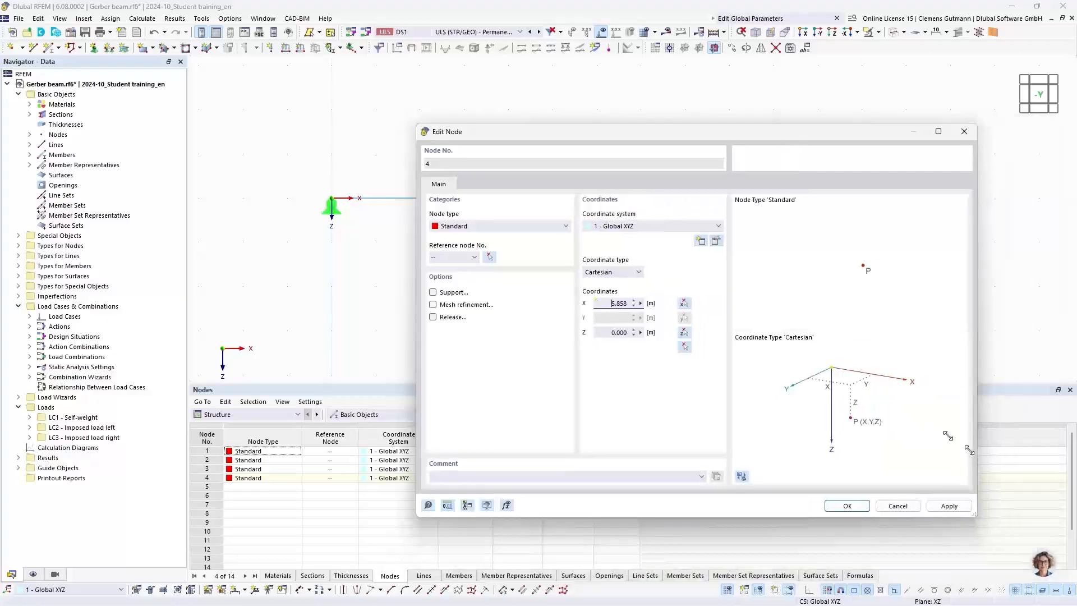
drag(655, 137, 512, 240)
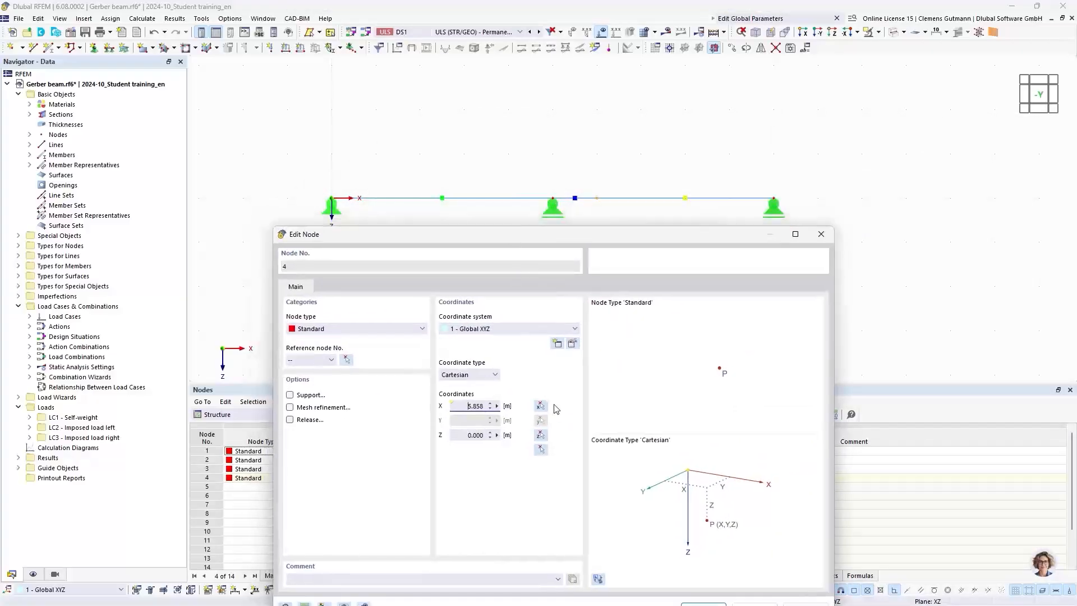
right_click(497, 406)
click(538, 406)
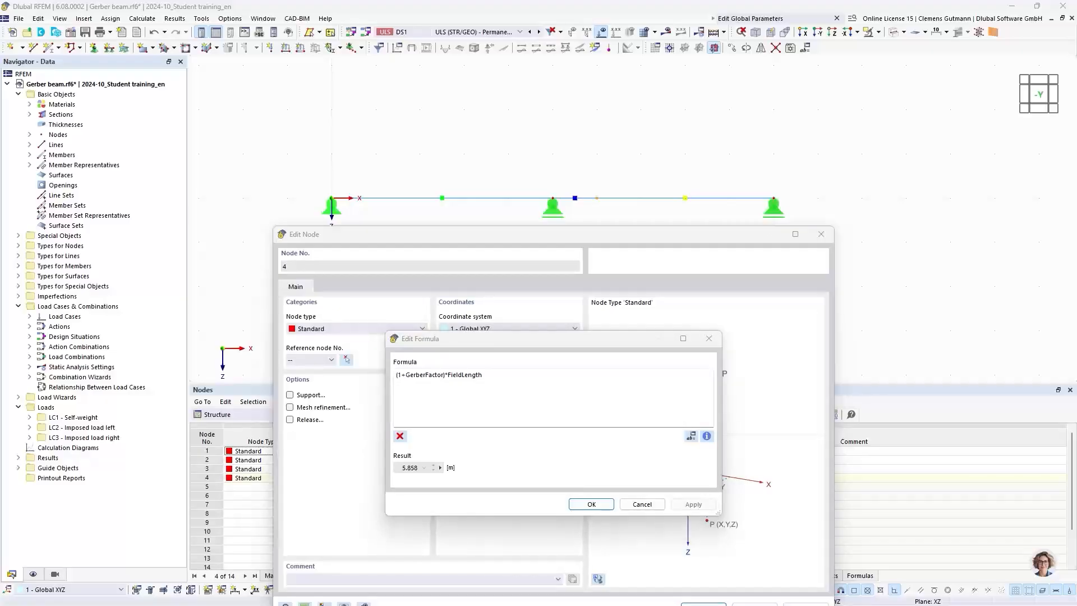
key(alt+Tab)
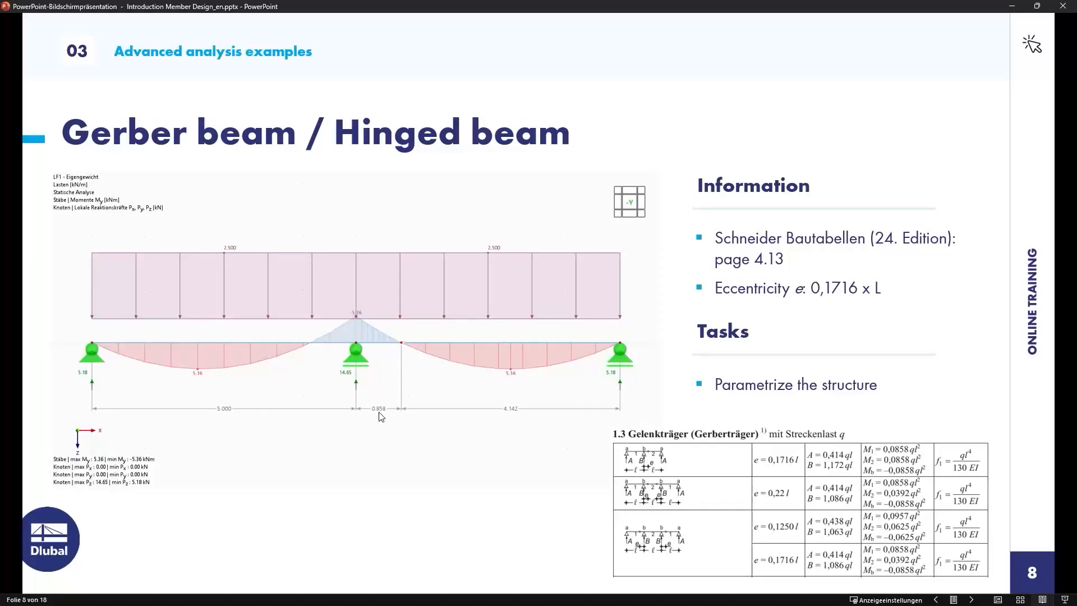
key(alt+Tab)
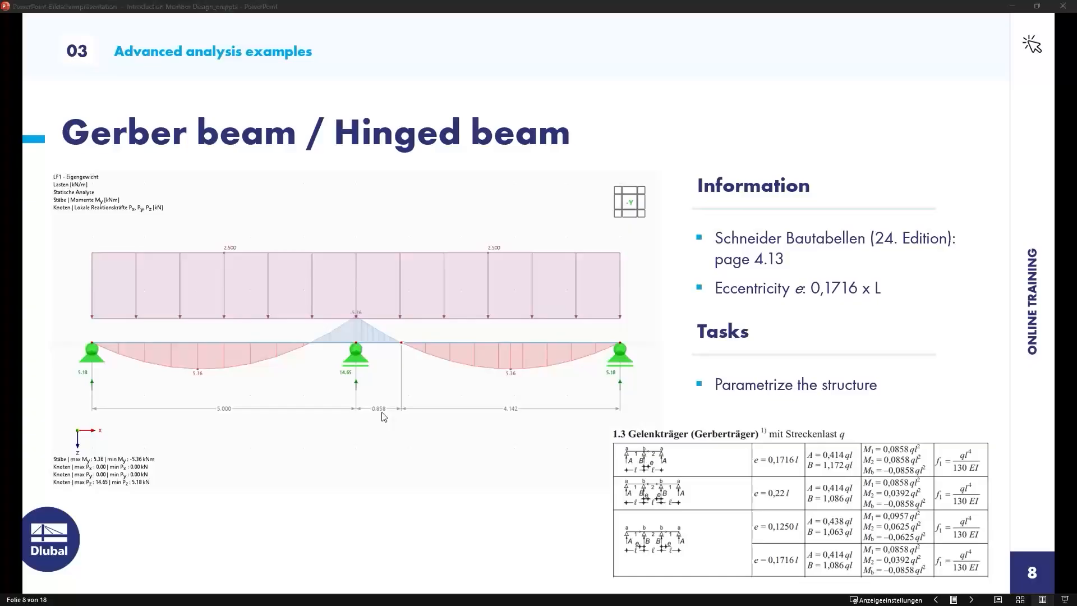
key(alt+Tab)
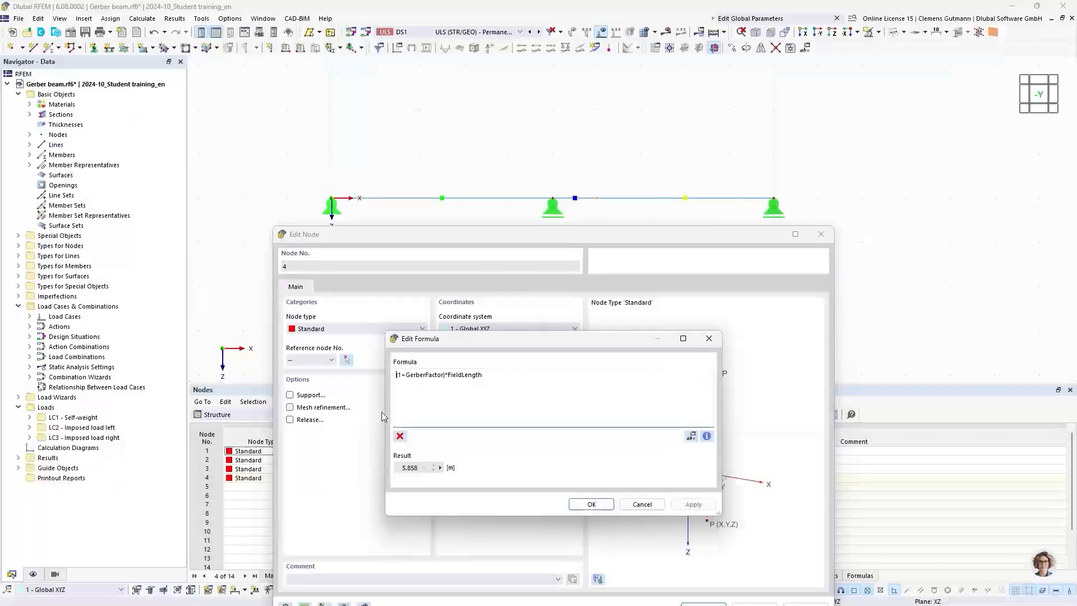
Step: Accept the X coordinate formula (1+GerberFactor)*FieldLength and apply it to node 4
click(589, 504)
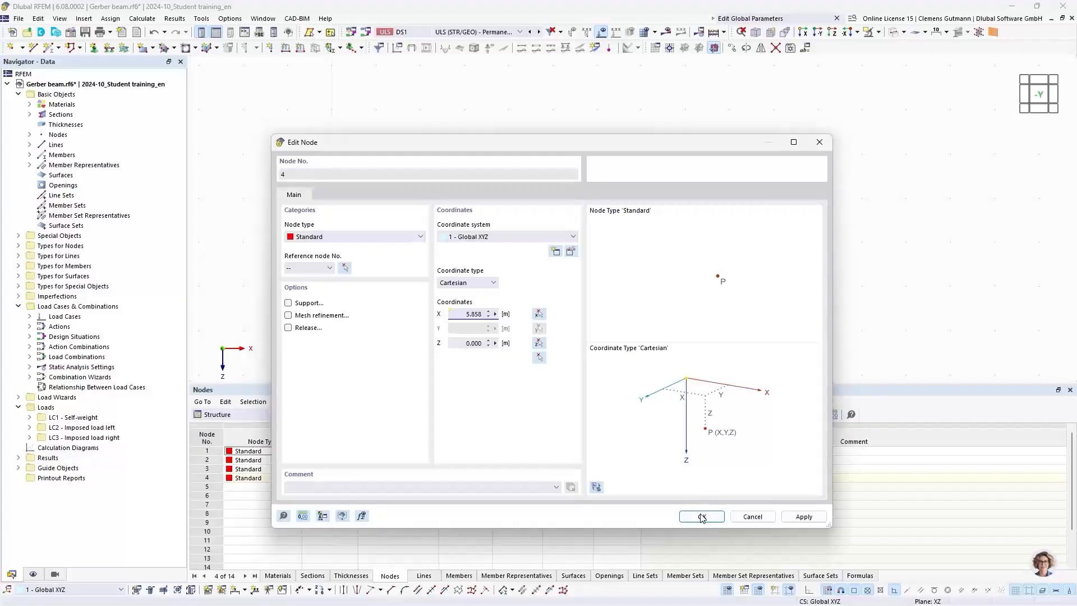
click(702, 515)
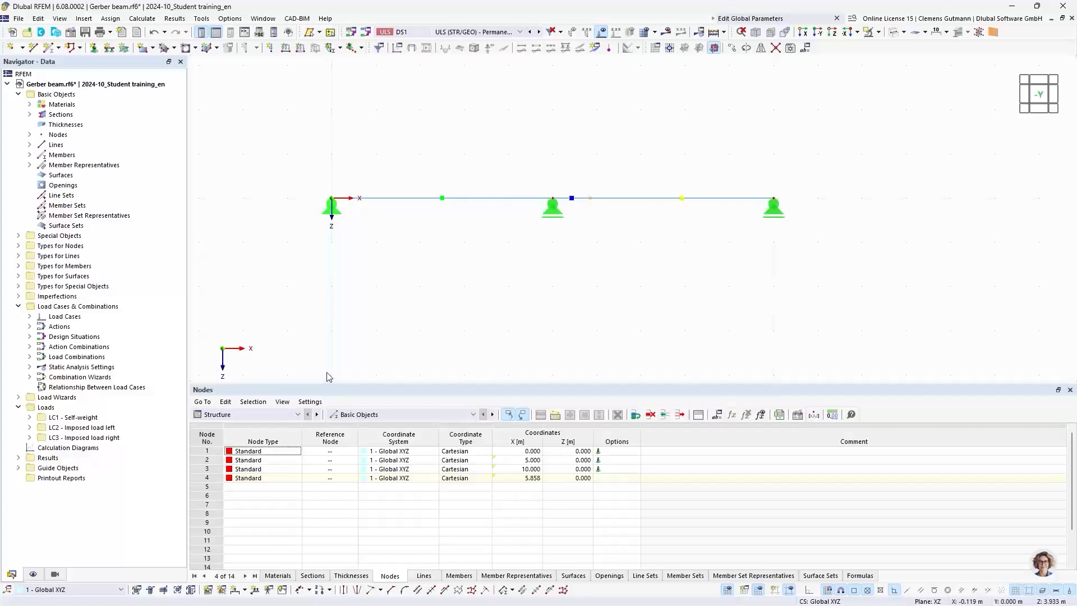
Step: Add a linear dimension chain across all beam nodes in the second plane, placed about 1.3 m below the beam
click(245, 590)
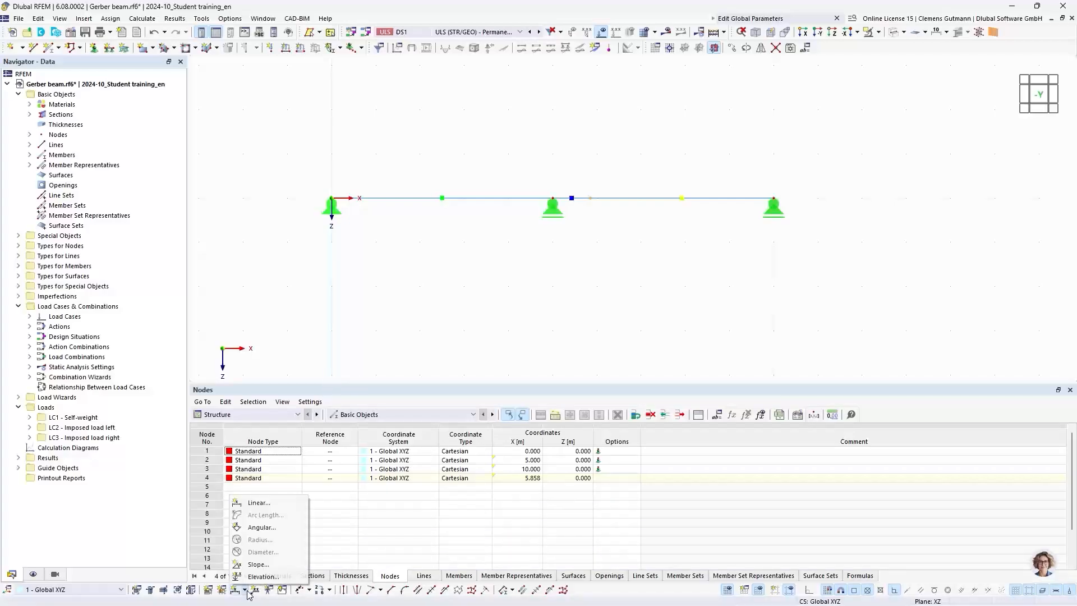
click(250, 503)
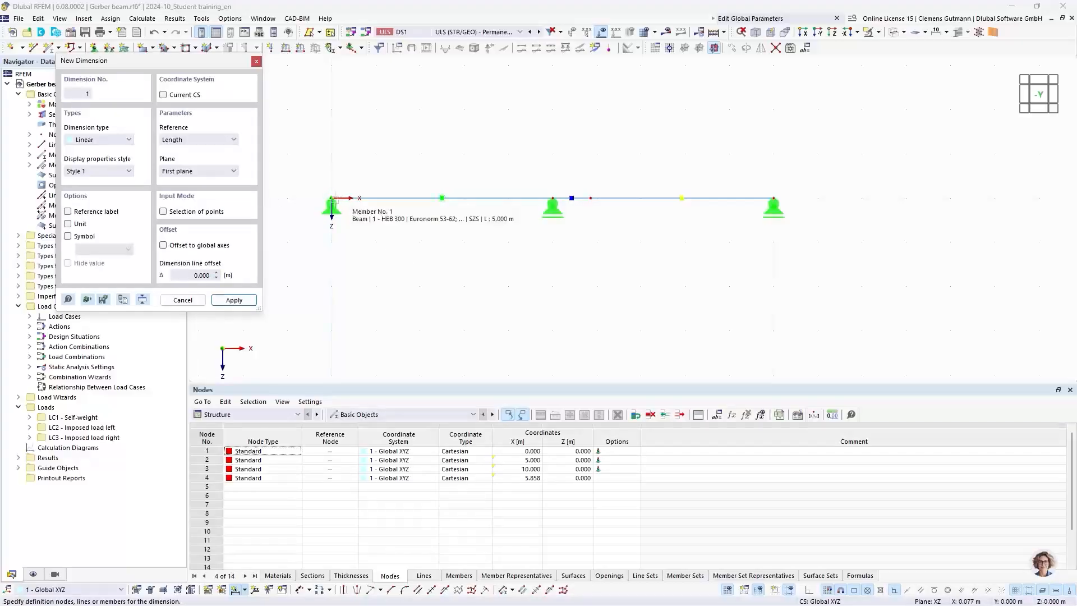
click(331, 198)
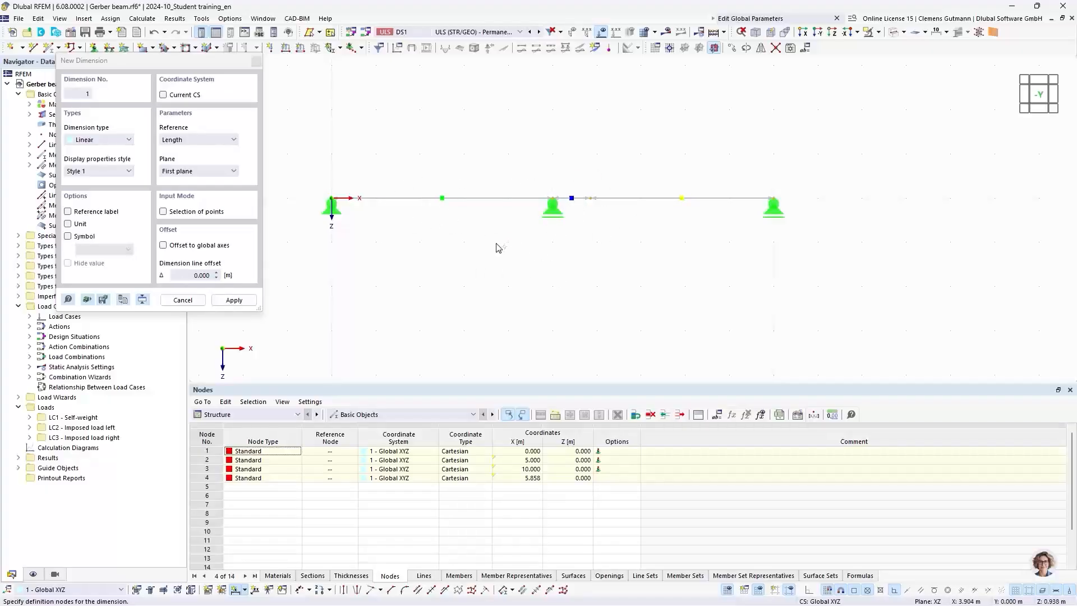
click(231, 171)
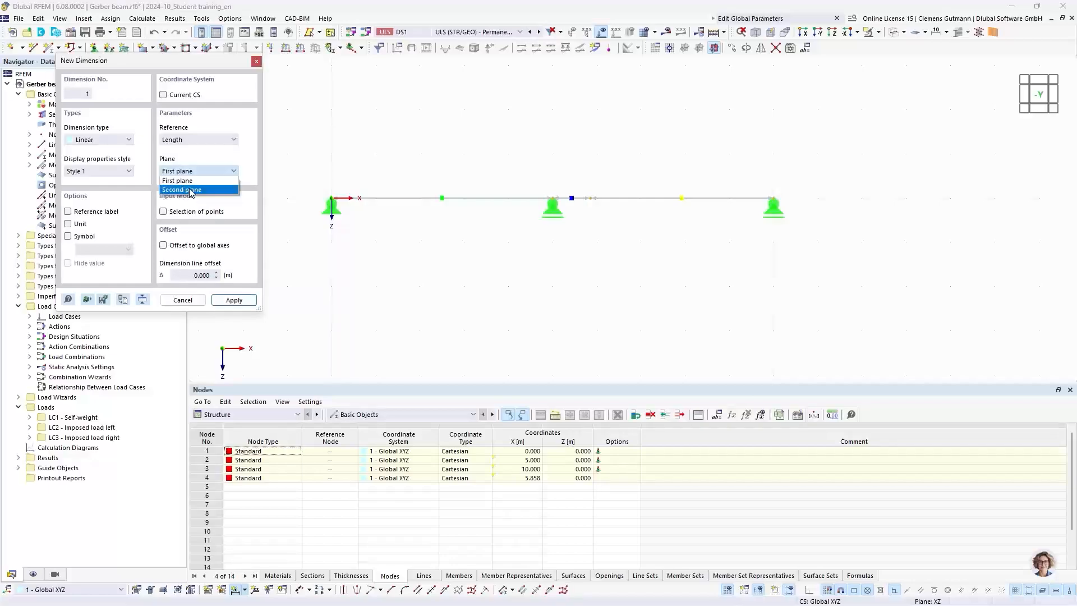
click(191, 190)
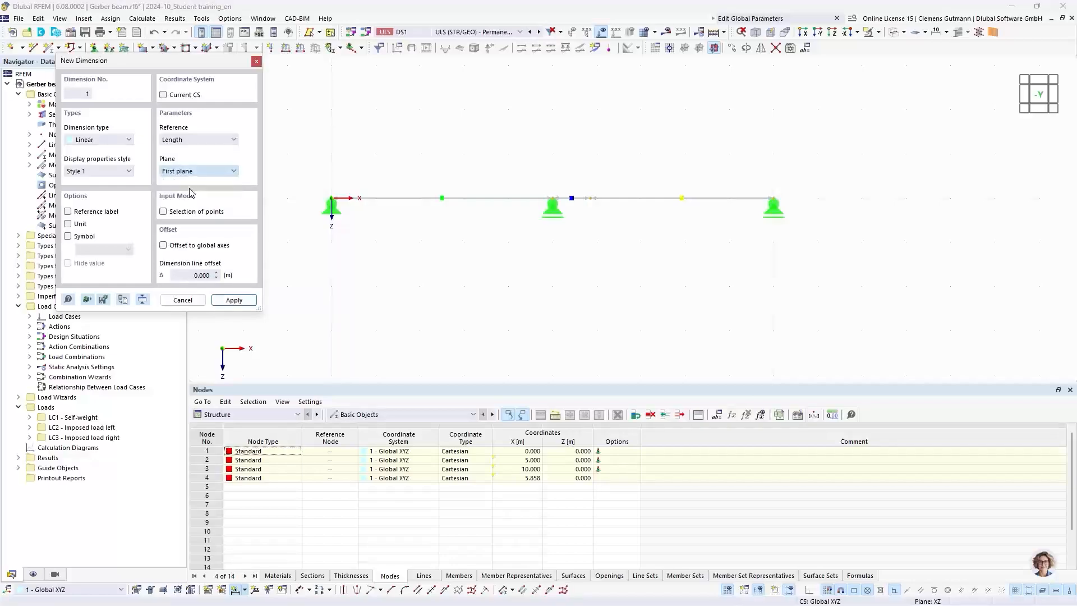
click(452, 260)
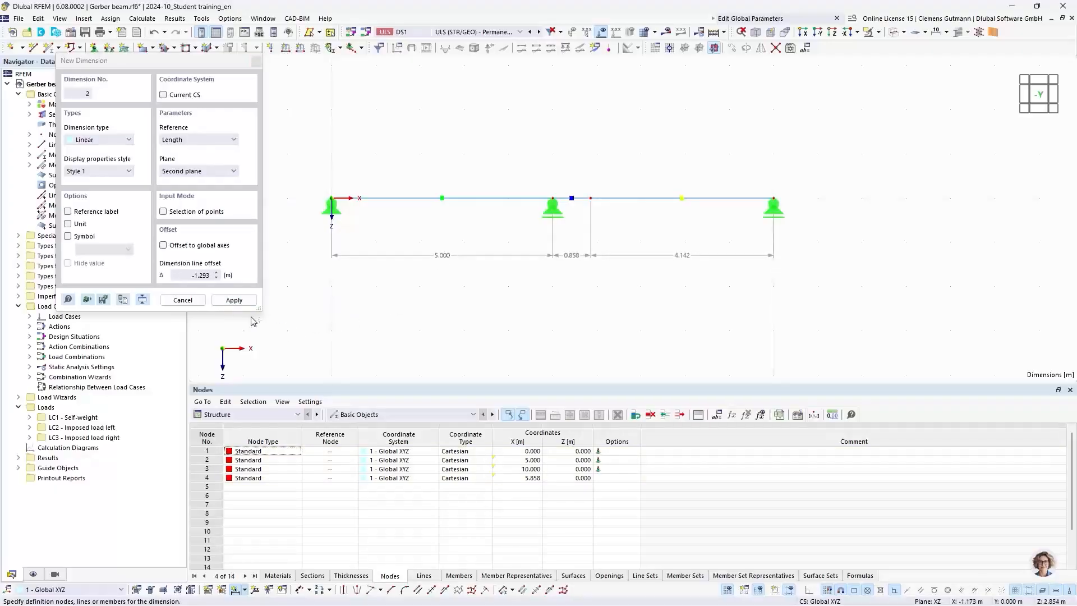
click(189, 300)
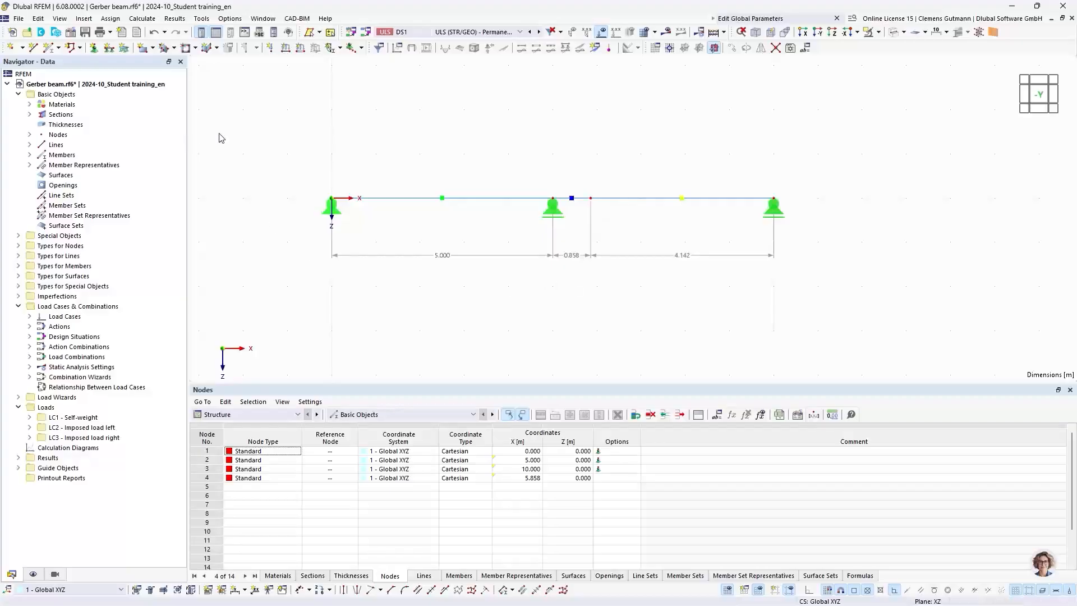
Step: Set the global parameter FieldLength to 4 m and apply it to the model
click(806, 49)
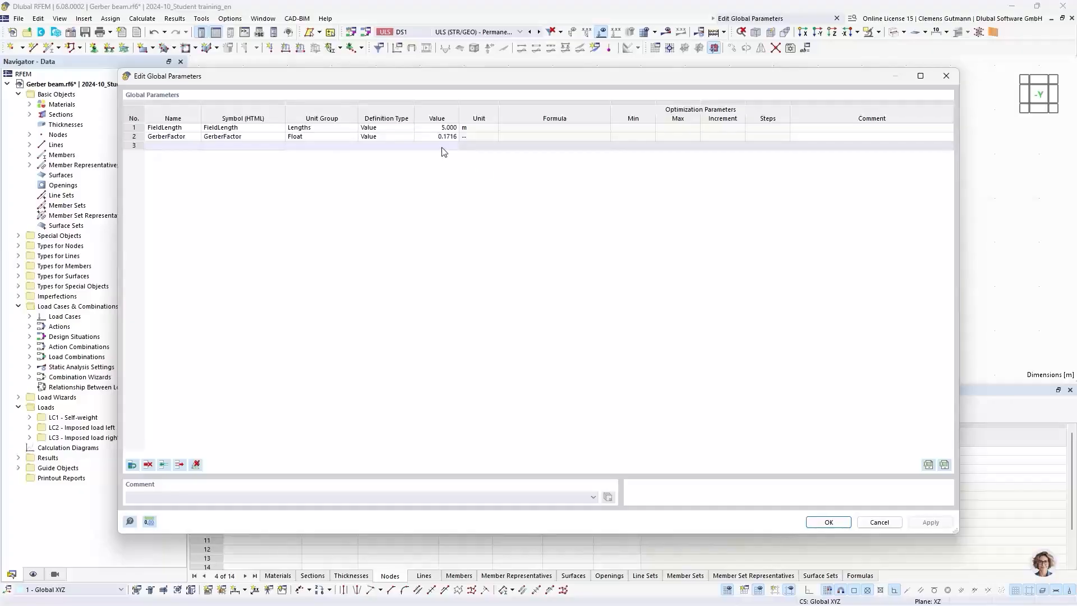
double_click(444, 128)
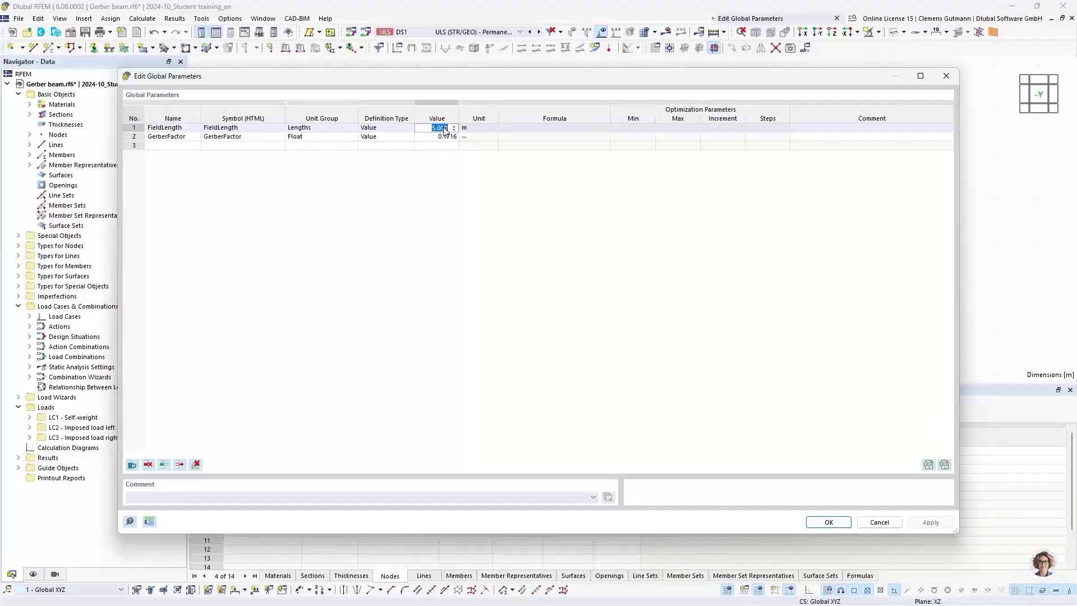
key(BackSpace)
text(4)
key(Tab)
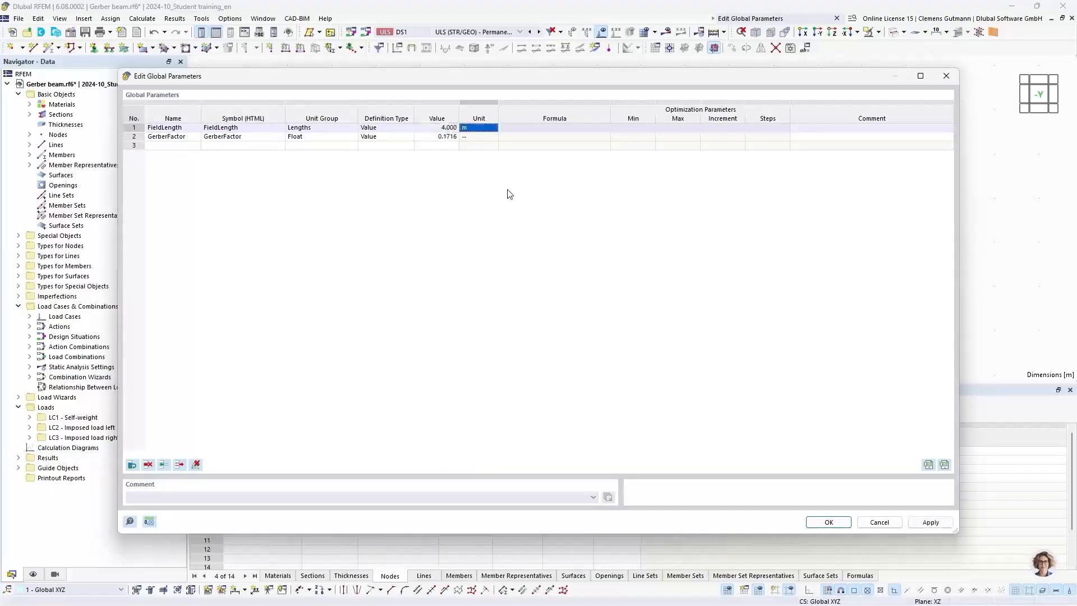
click(828, 522)
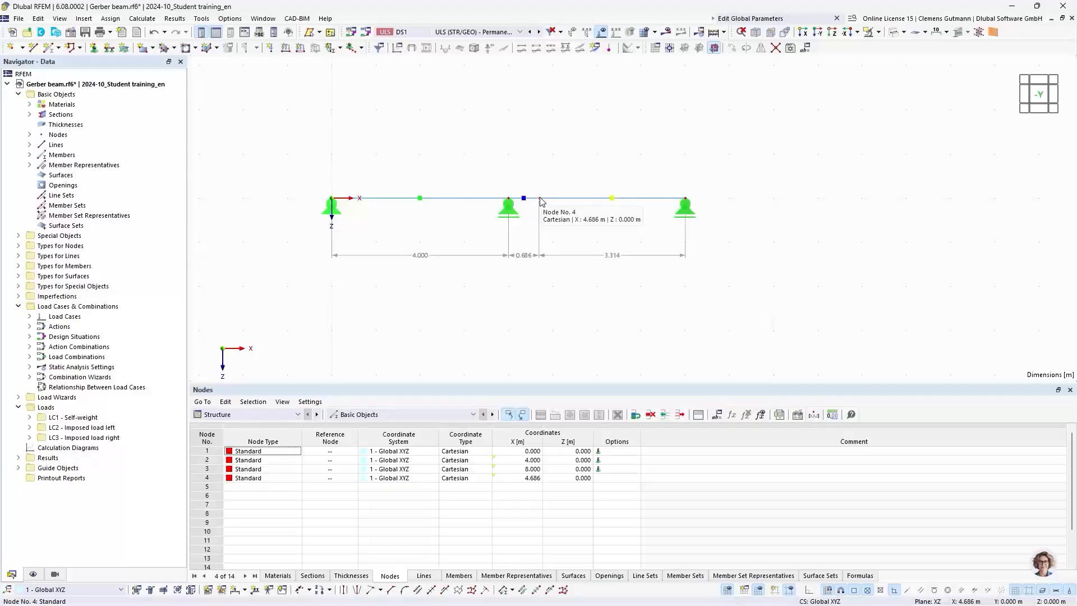
Step: Review the X coordinate settings of node 4 in the right span and close the node without changes
scroll(523, 266, up, 1)
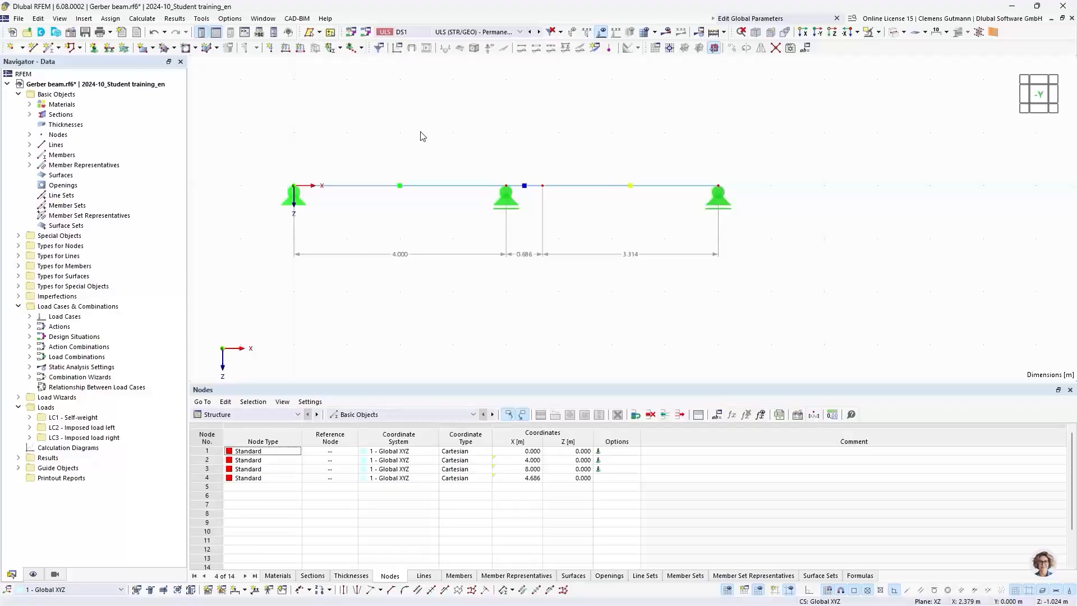
double_click(542, 186)
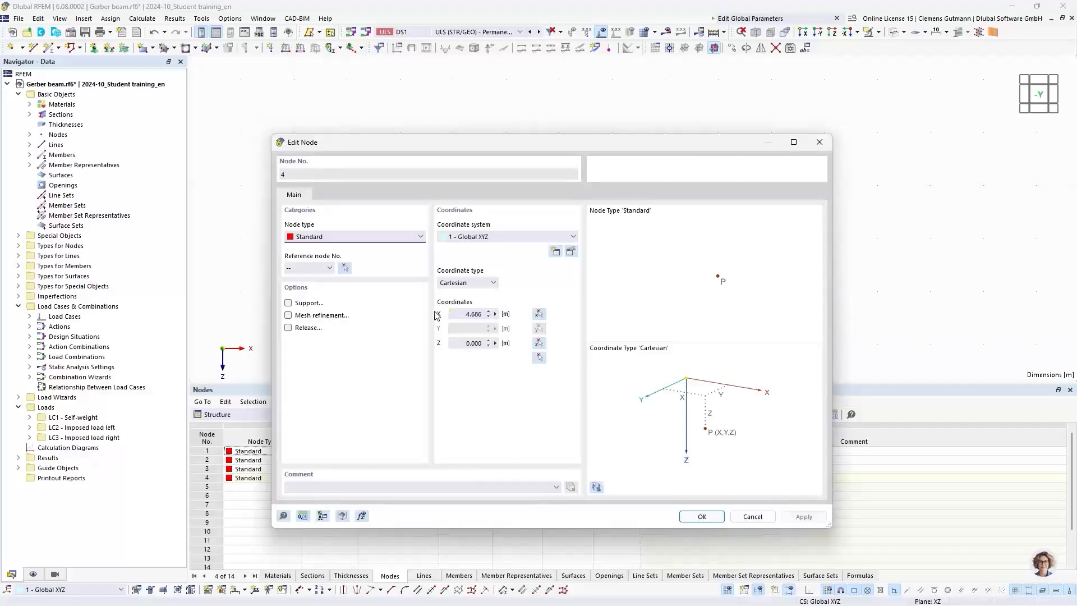
click(496, 315)
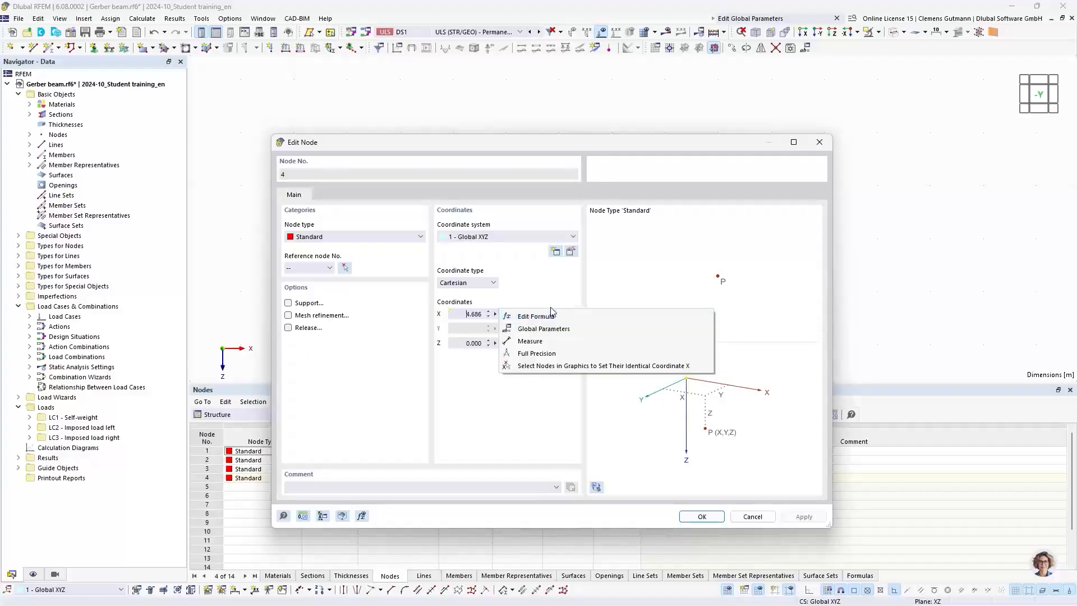
click(556, 394)
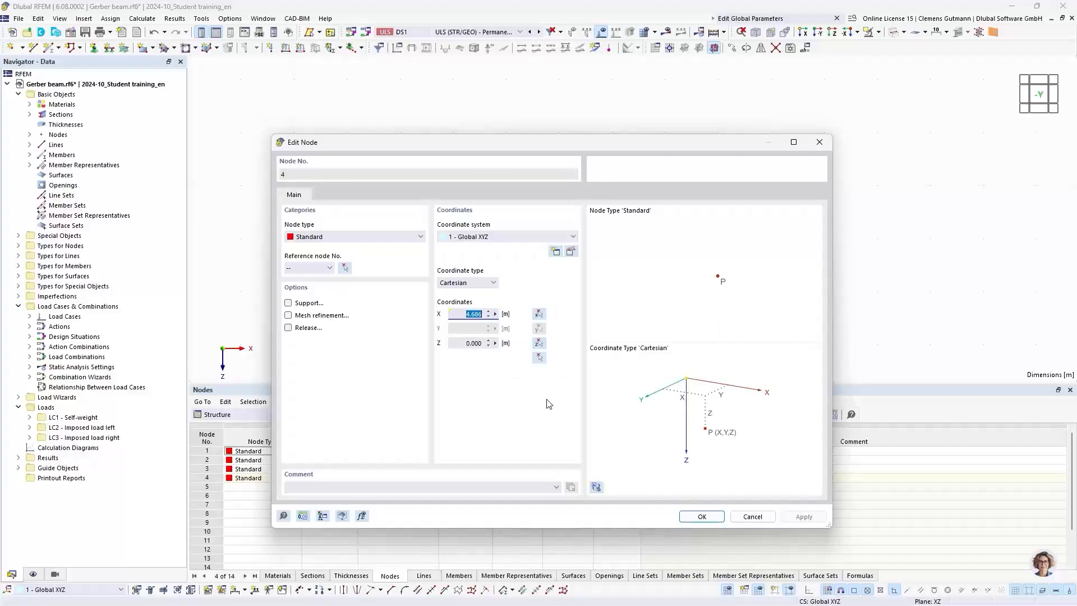
click(701, 516)
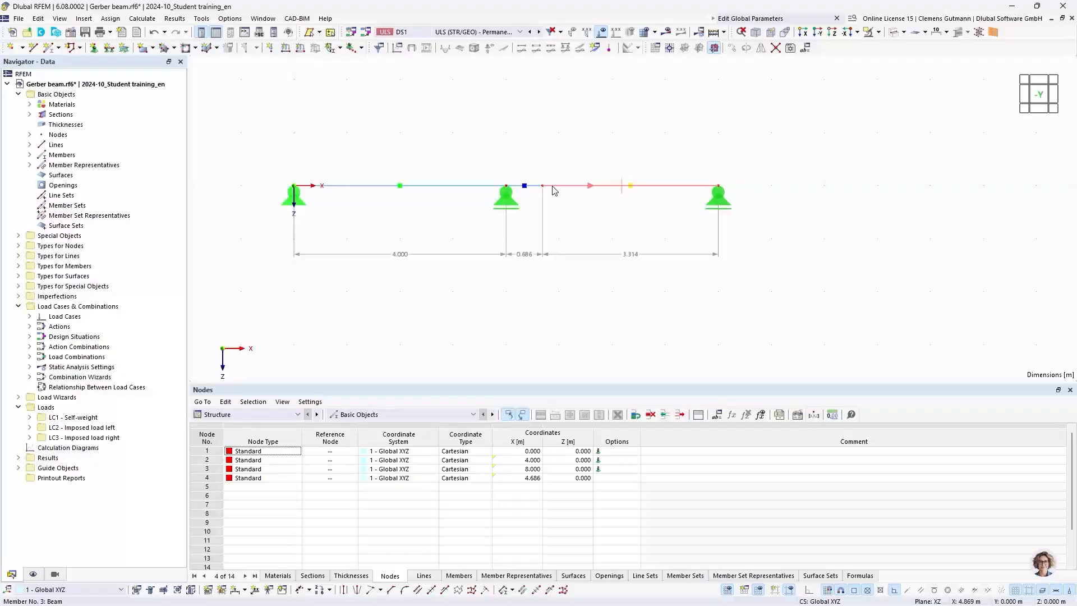
Step: Enable hinges for the member between node 4 and the right end support, and open its hinge assignment
right_click(552, 191)
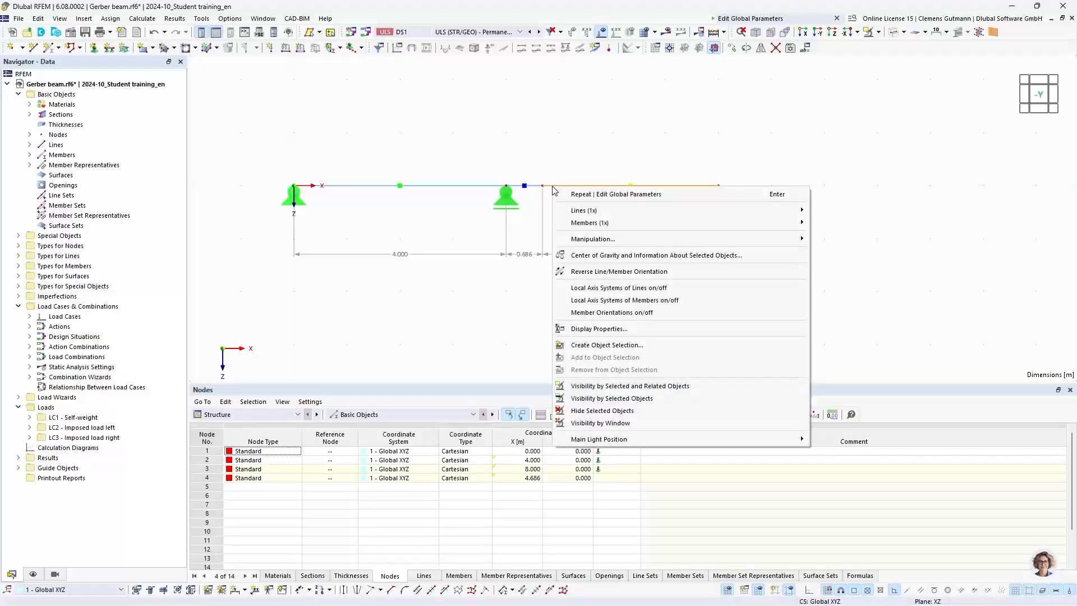
click(565, 181)
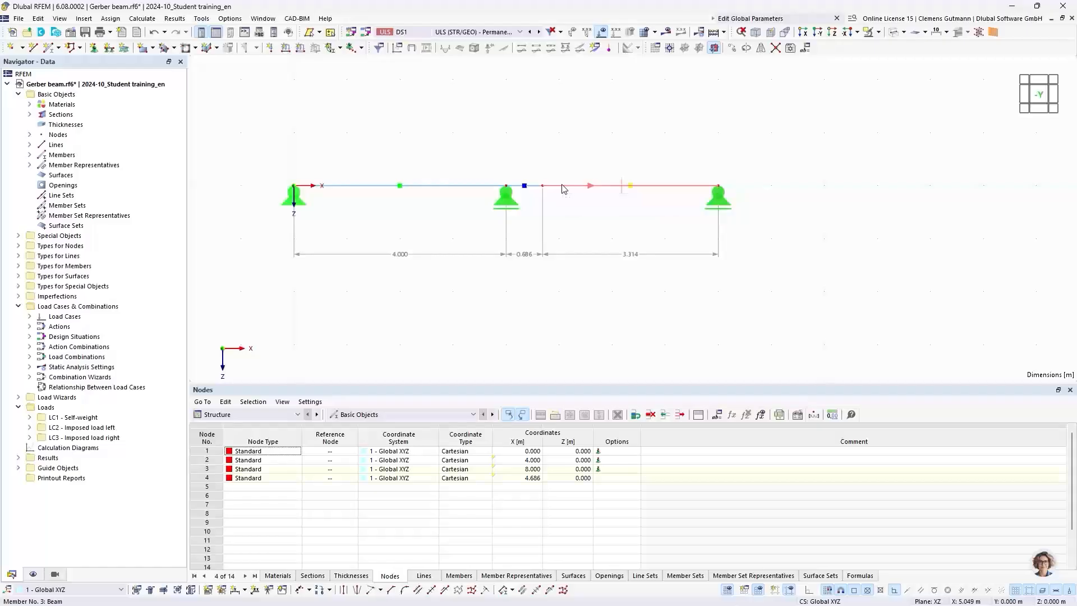
double_click(563, 189)
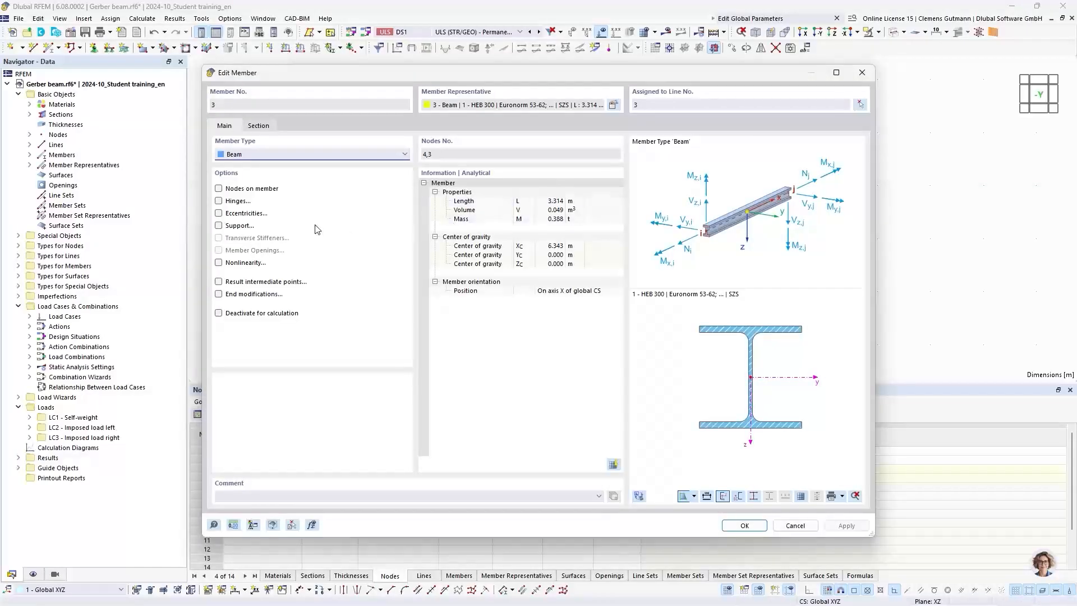
click(219, 201)
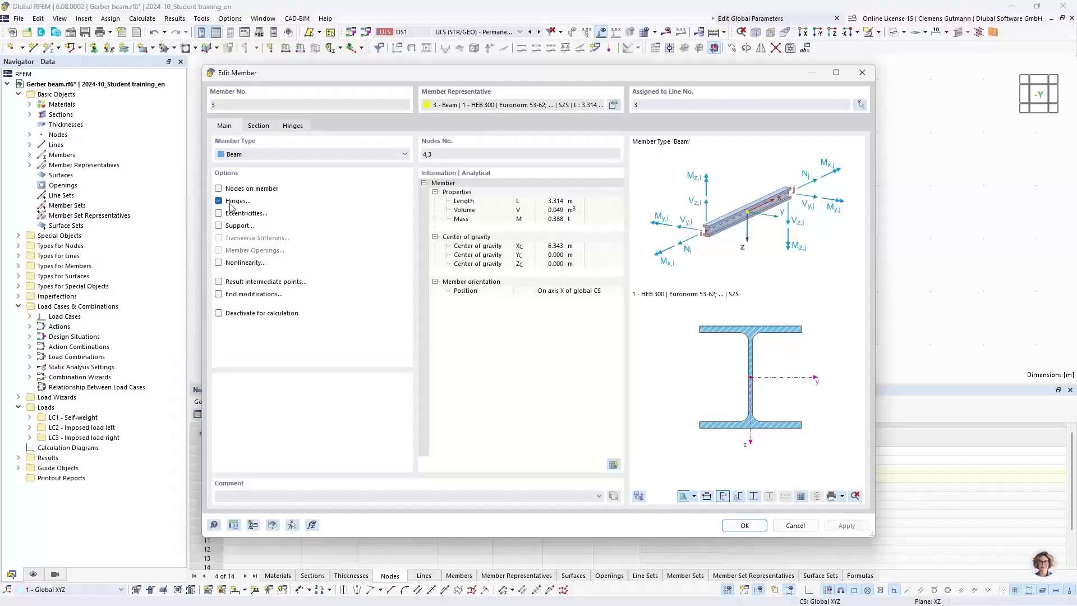
drag(458, 76, 565, 126)
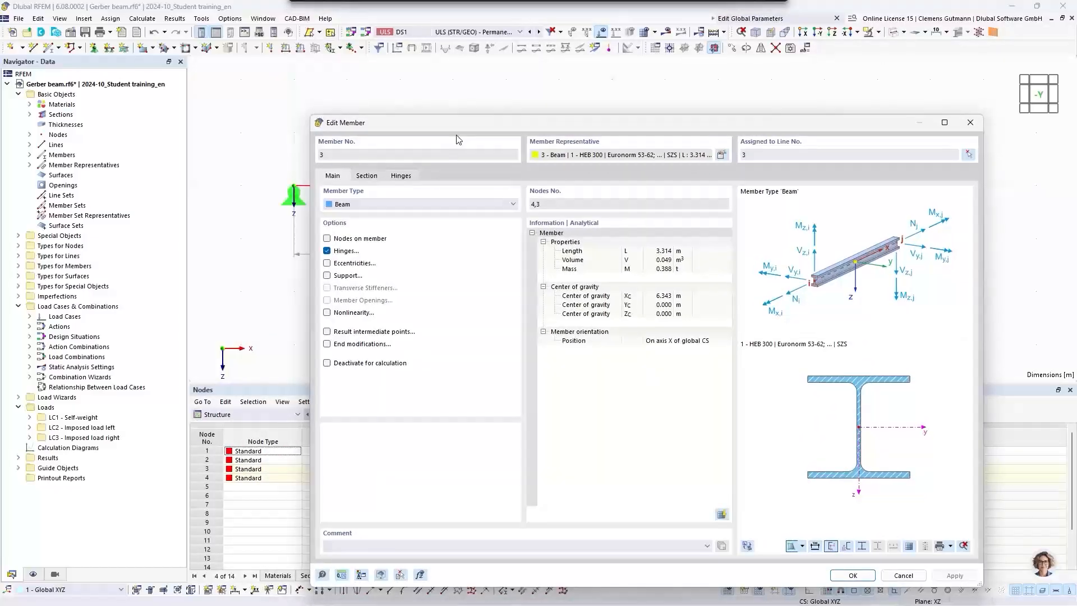
click(401, 177)
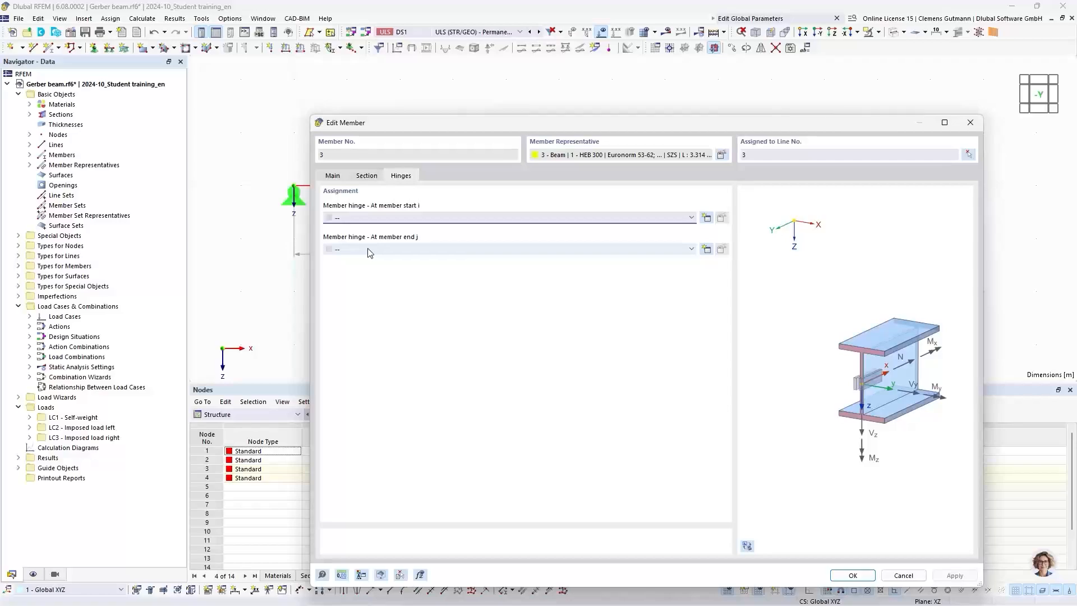
drag(592, 128, 506, 256)
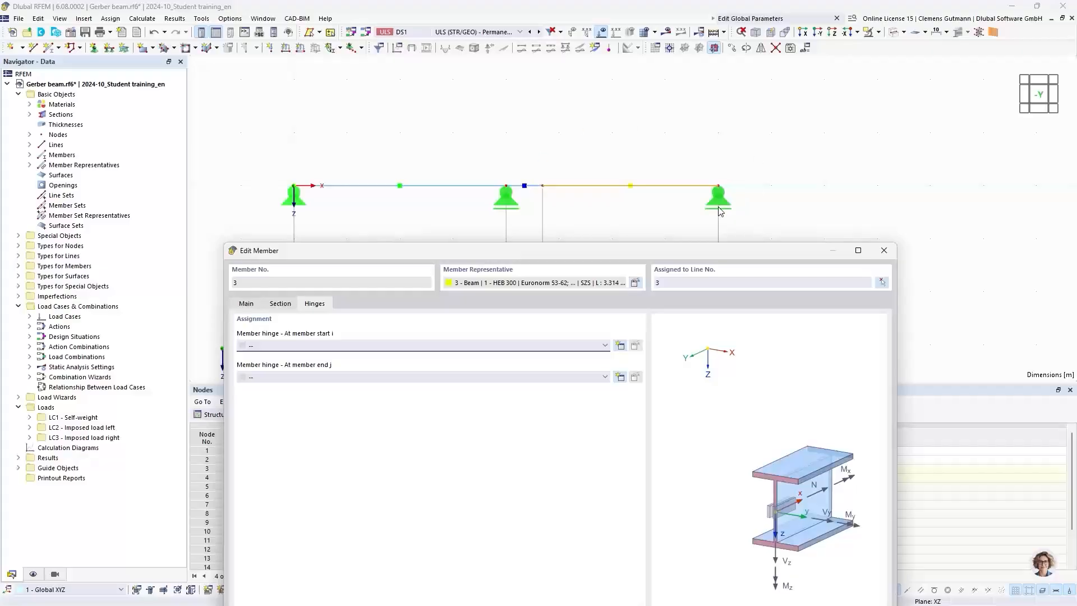
drag(648, 248, 605, 86)
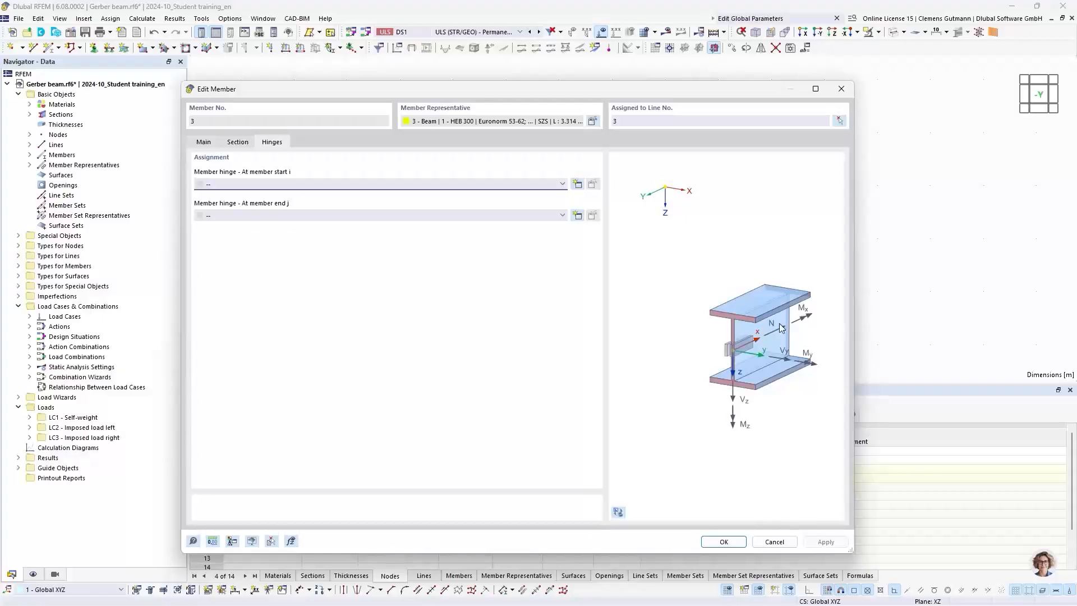
Step: Switch the member preview to the model view and examine which nodes form the member's start and end
click(618, 513)
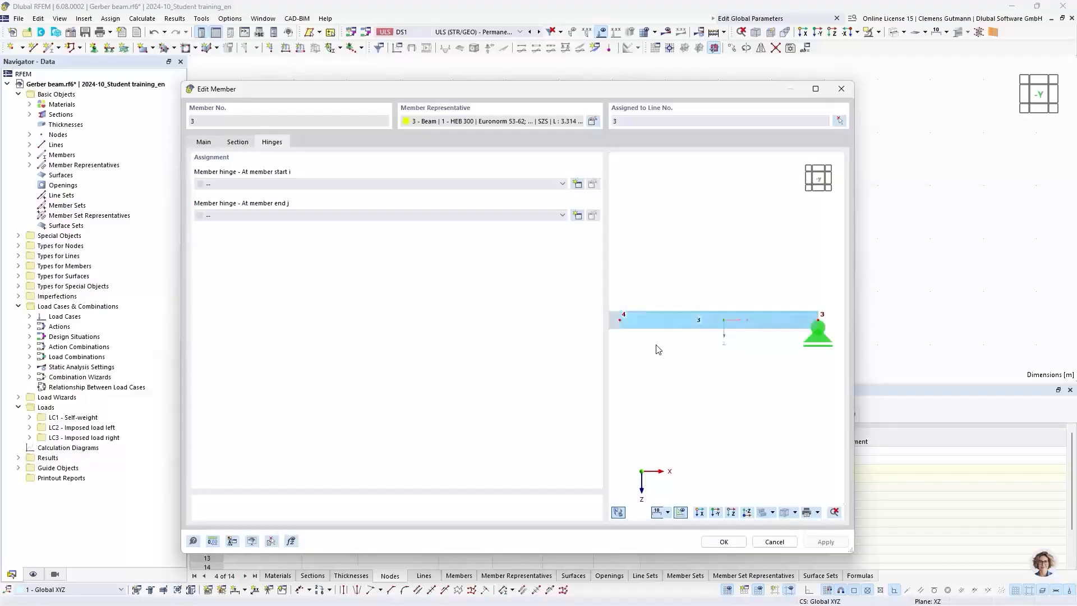
ctrl+middle_drag(662, 351, 682, 386)
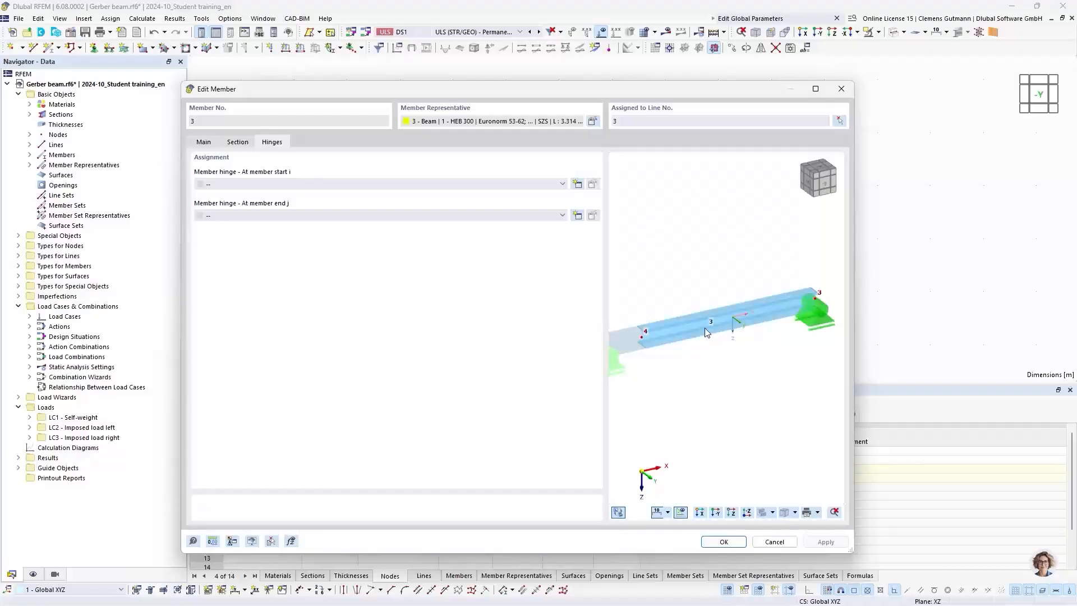
scroll(730, 352, down, 2)
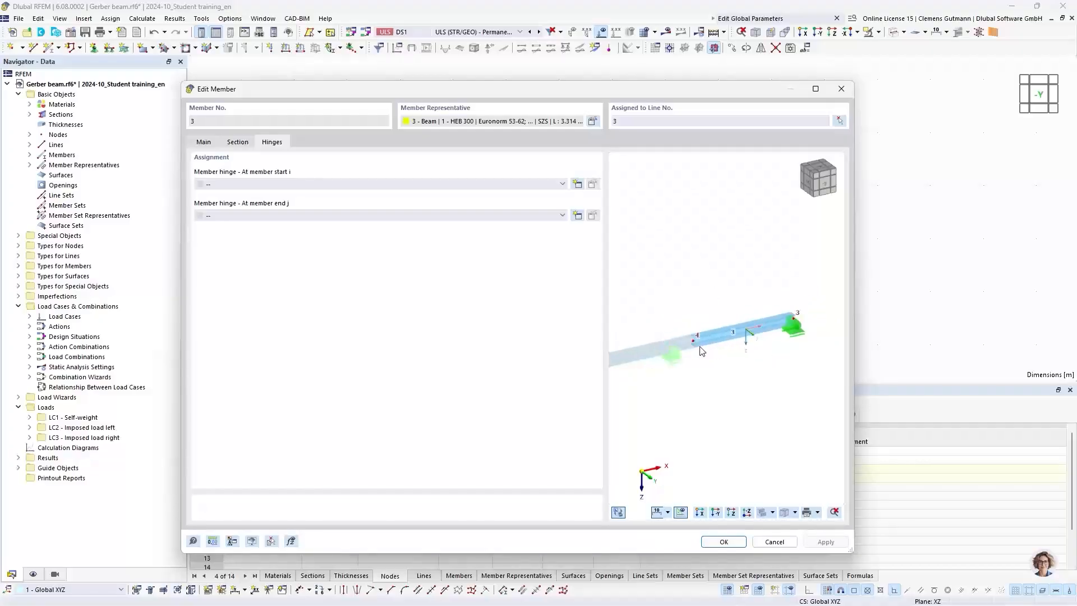
scroll(704, 344, up, 3)
ctrl+middle_drag(760, 399, 721, 413)
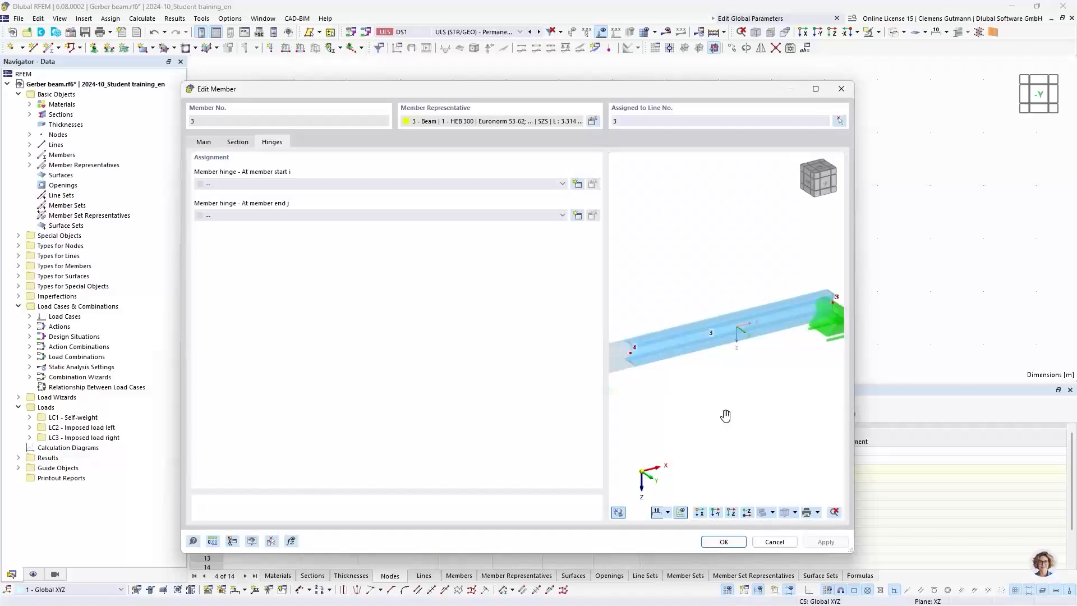
ctrl+middle_drag(651, 288, 644, 328)
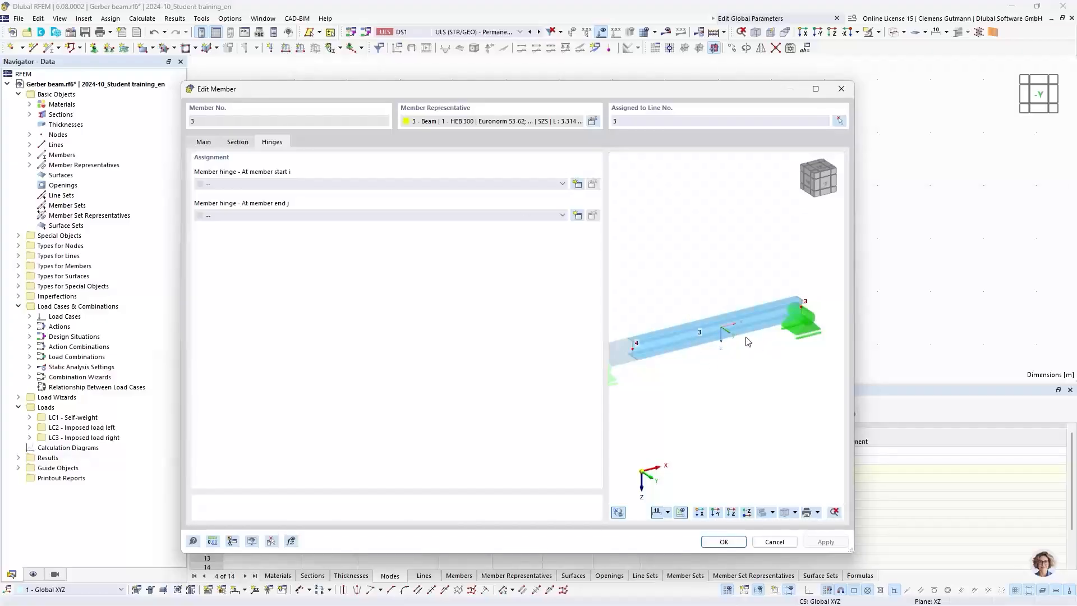
scroll(748, 341, up, 1)
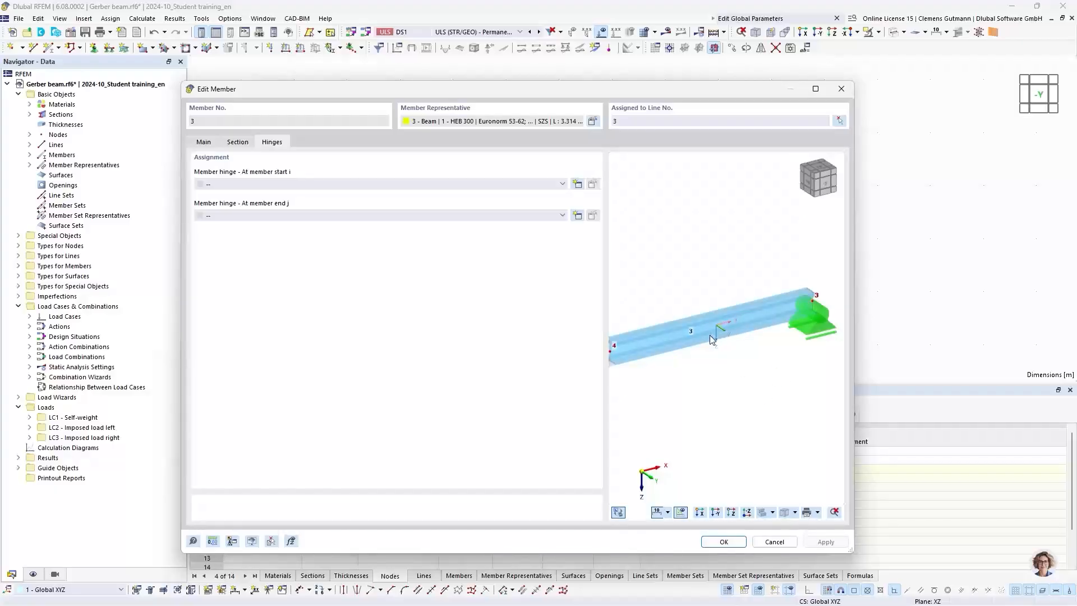
mouse_move(671, 385)
middle_down()
mouse_move(687, 377)
mouse_move(679, 395)
middle_up()
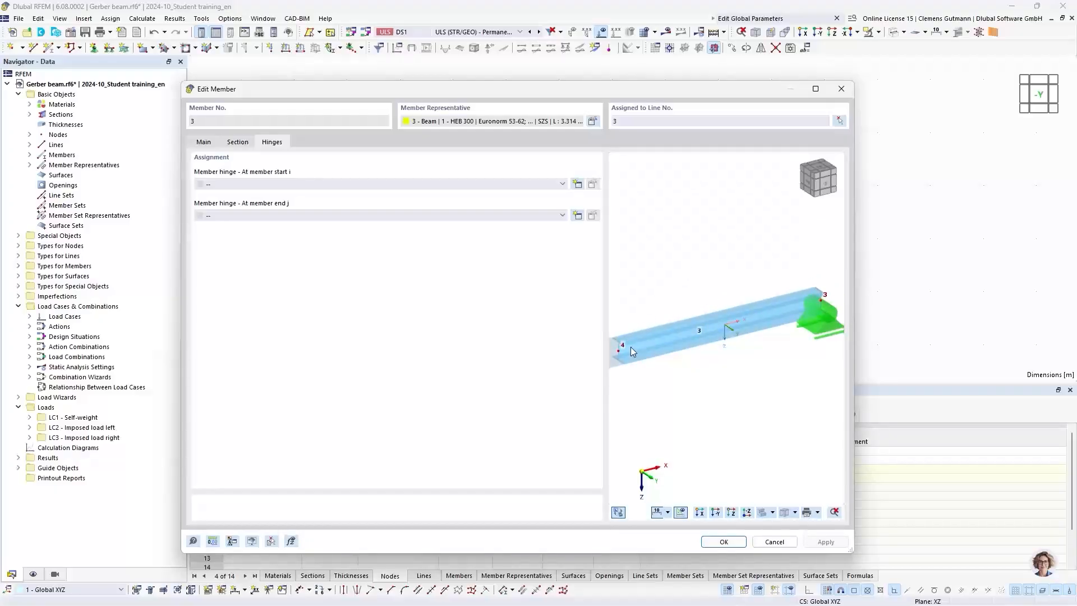
middle_drag(641, 399, 665, 395)
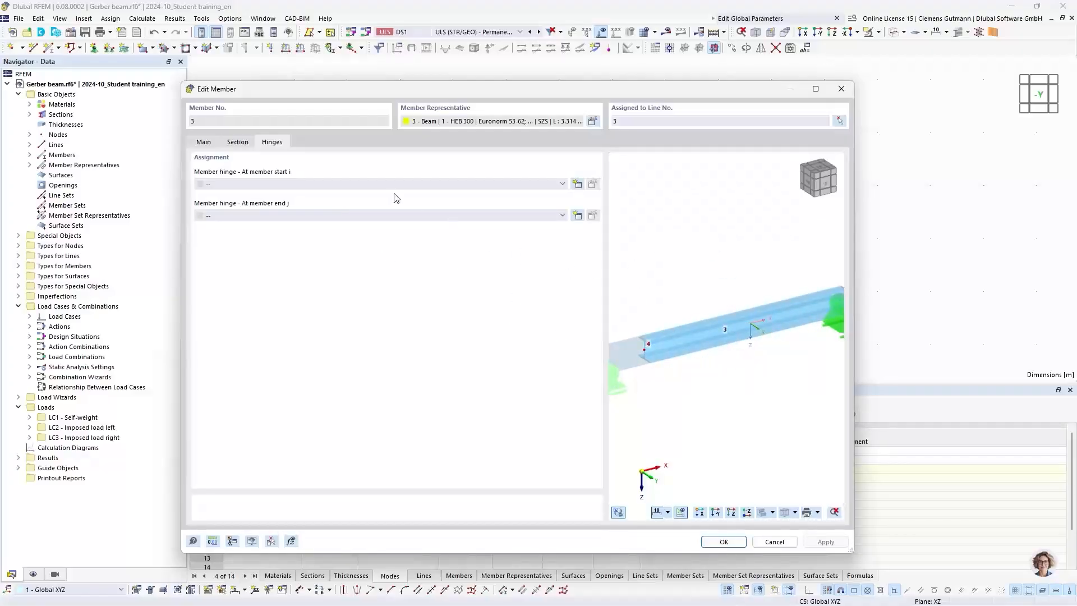
Step: Create a Local xyz member hinge releasing rotation φy, assign it to the member's start i, and confirm the member
click(578, 185)
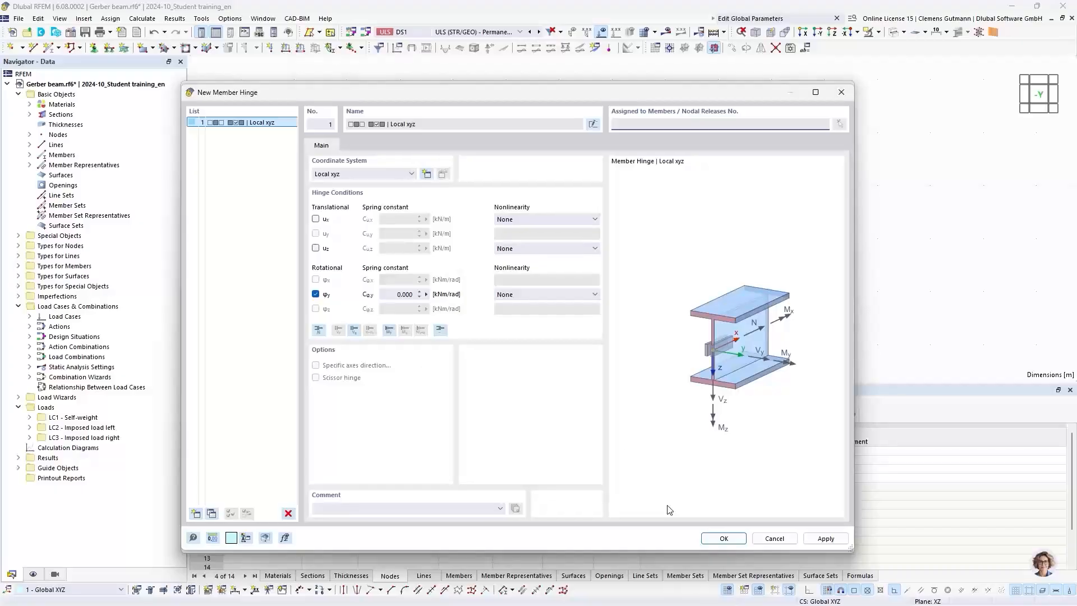
click(707, 542)
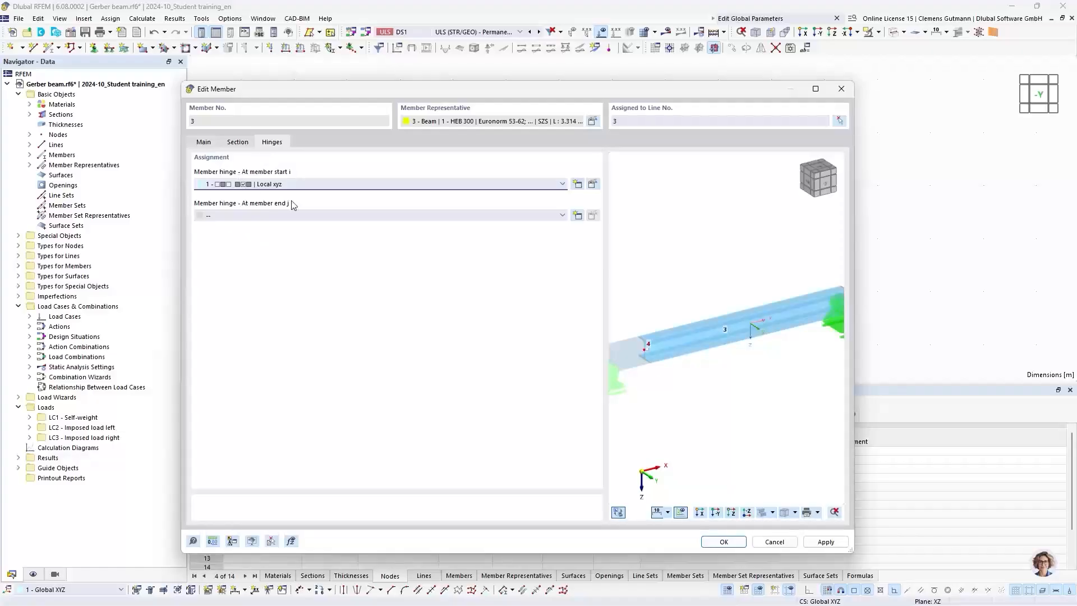
click(725, 542)
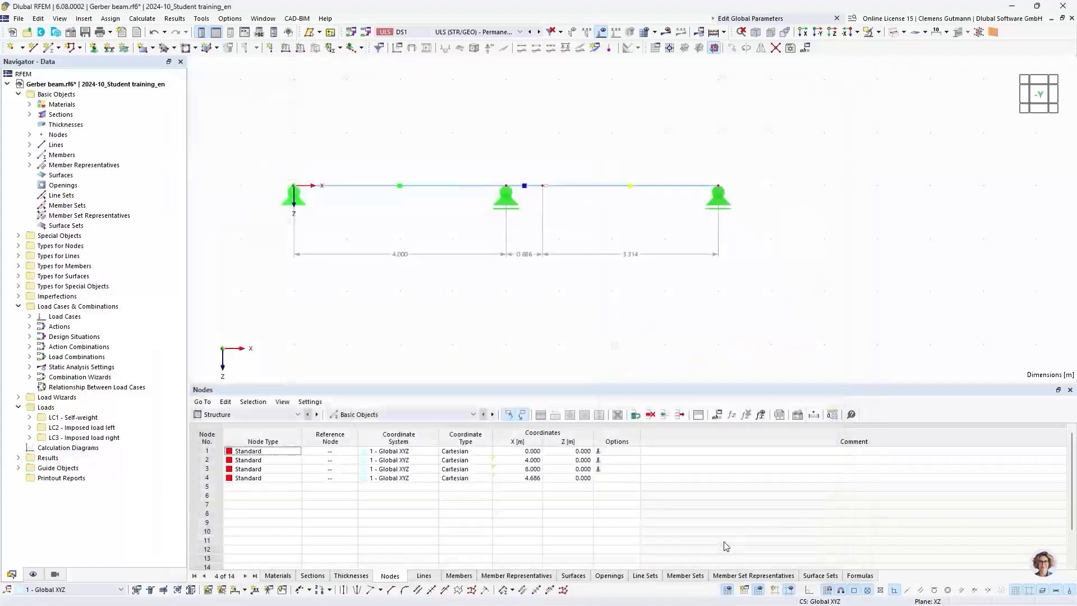
Step: Enlarge the graphical display size of the member hinge symbol at the intermediate node
right_click(545, 188)
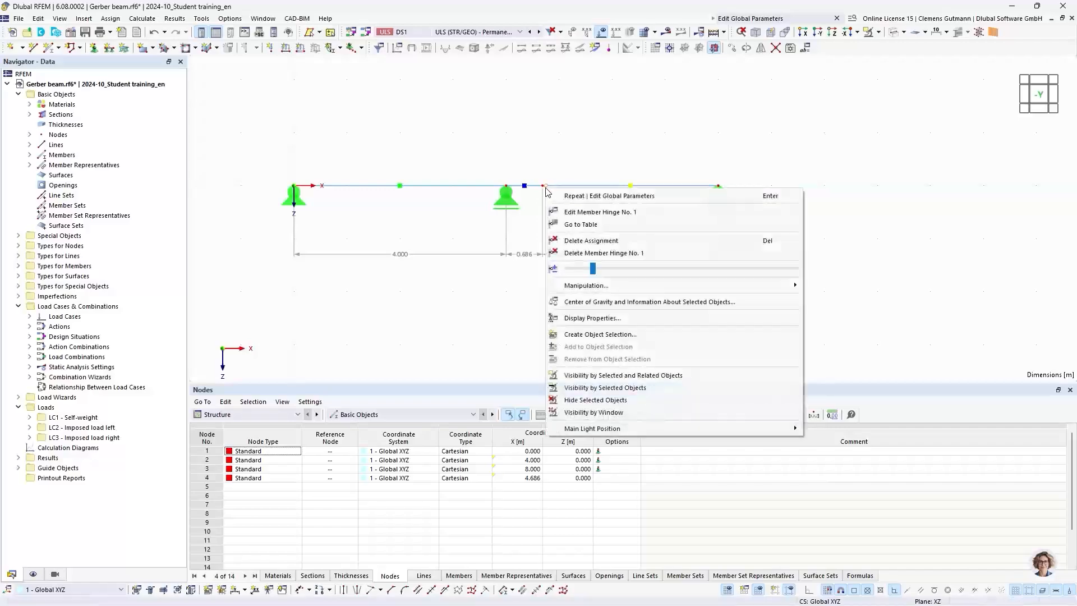
drag(593, 270, 677, 271)
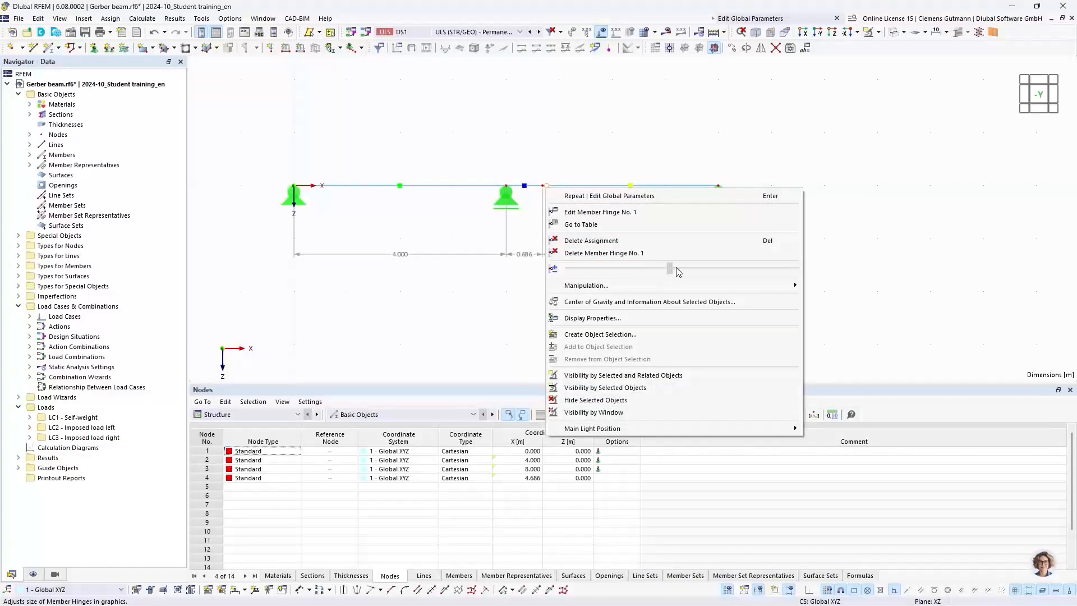
click(508, 264)
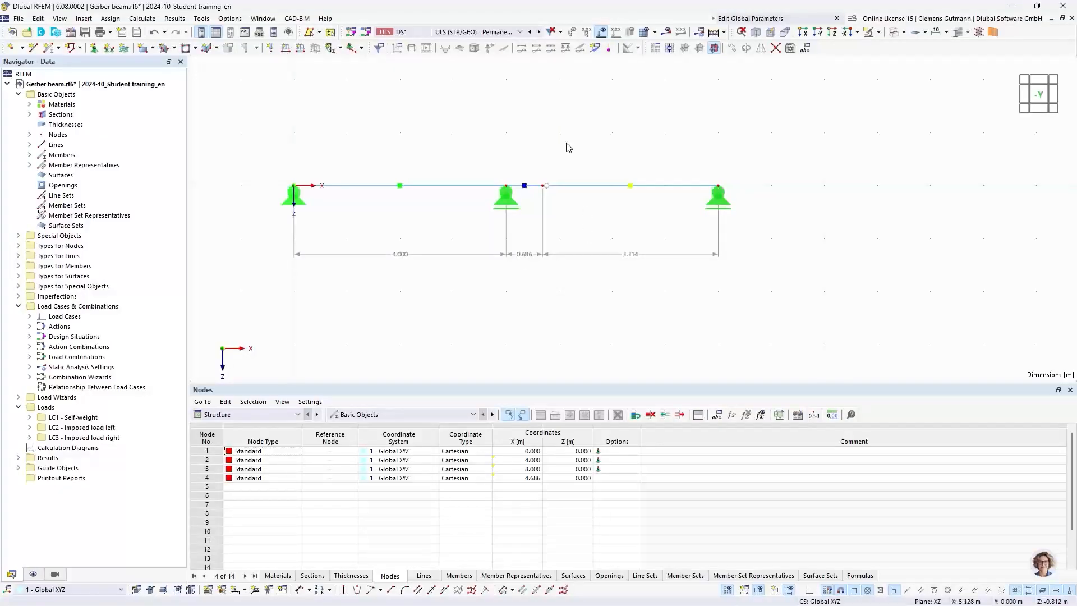
Step: Calculate the model and display the My moments and loads for load combination CO2
click(715, 33)
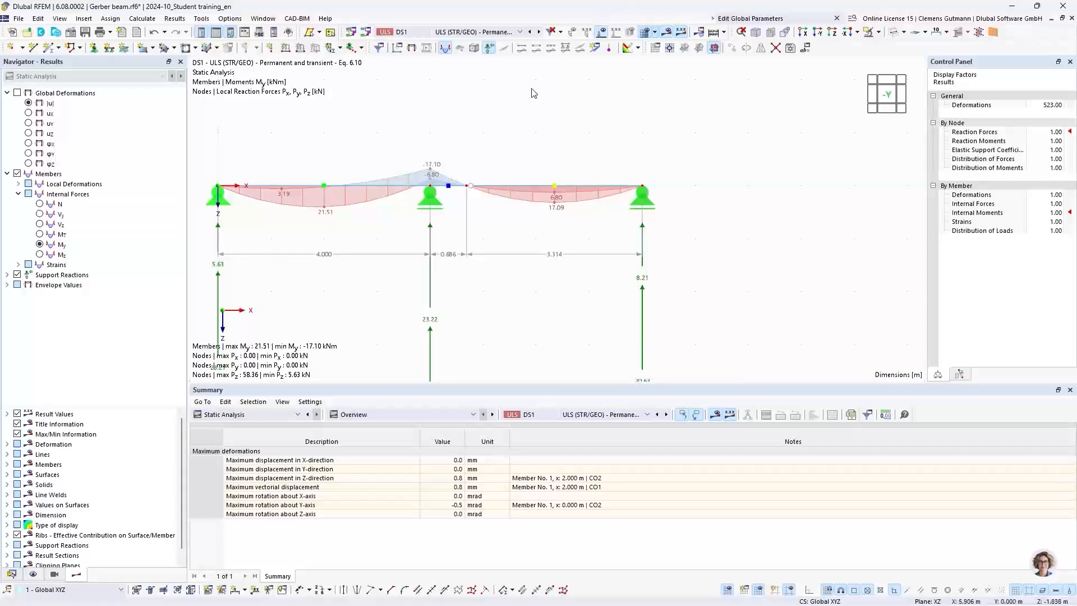
click(477, 32)
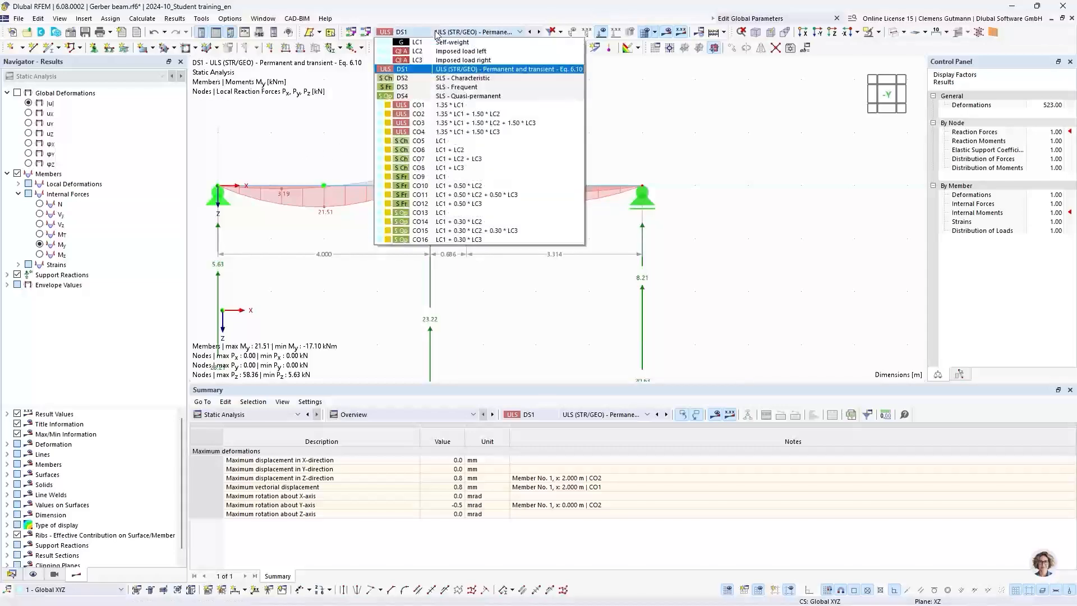
click(469, 114)
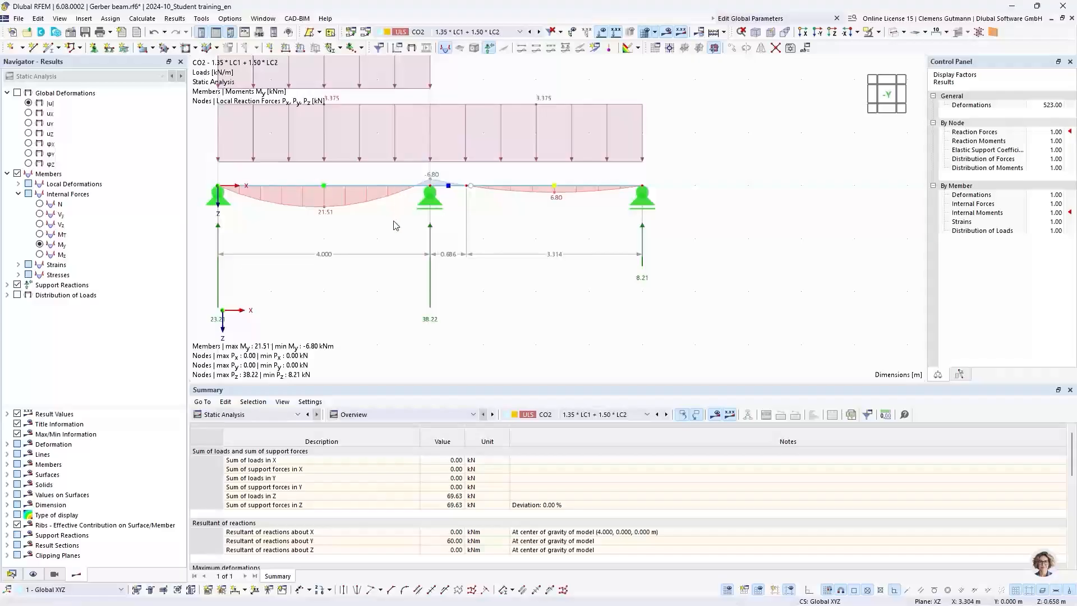
middle_drag(540, 230, 427, 288)
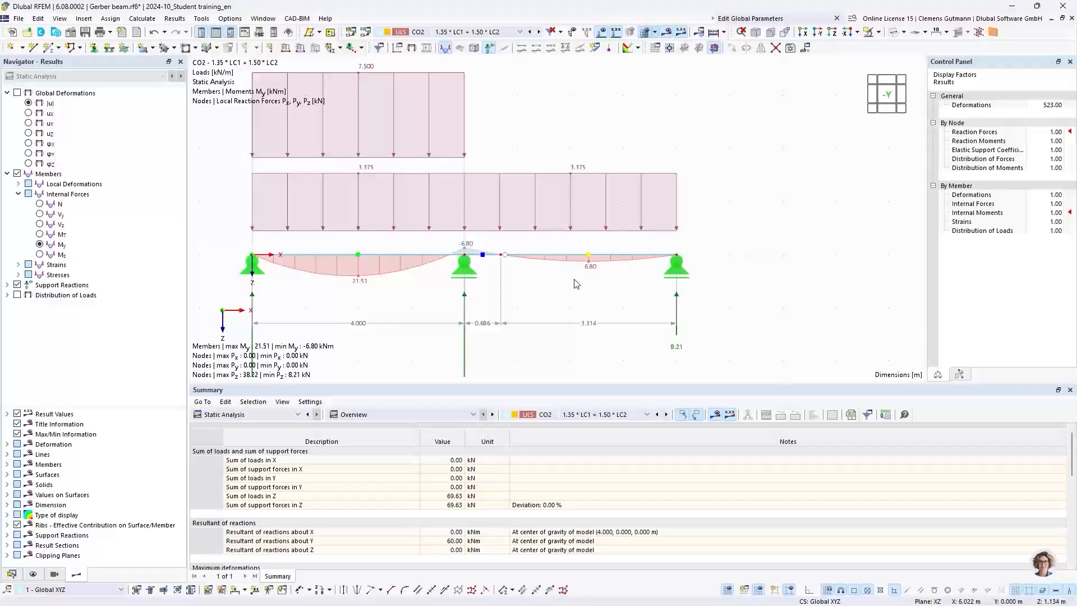
middle_drag(568, 150, 608, 192)
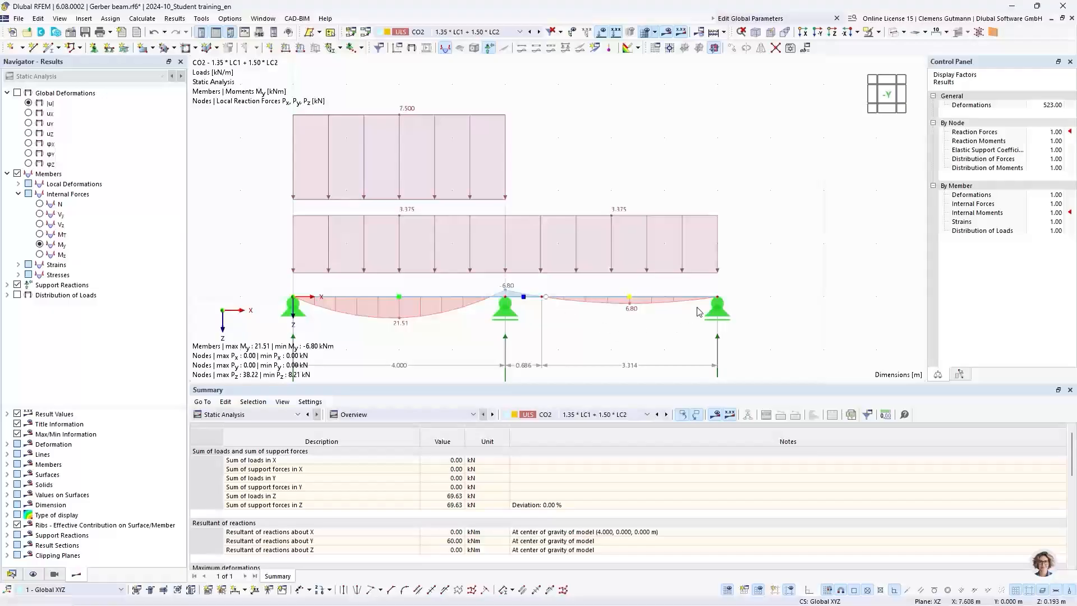
Step: Show load combination CO3 with the loads hidden and examine the My moment diagram around the hinge and in both spans
click(497, 31)
click(530, 123)
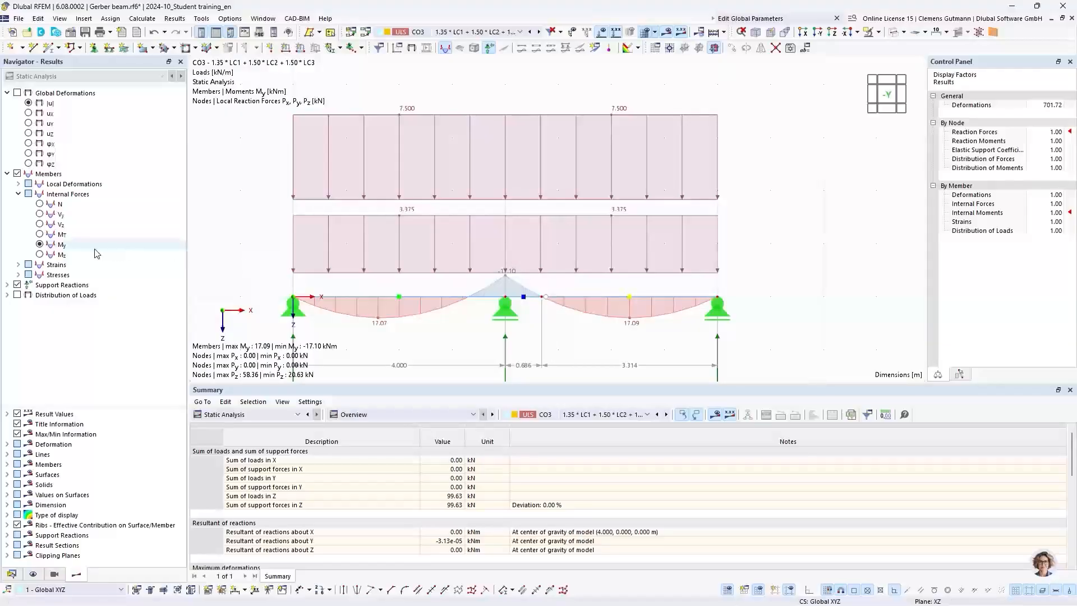
click(600, 32)
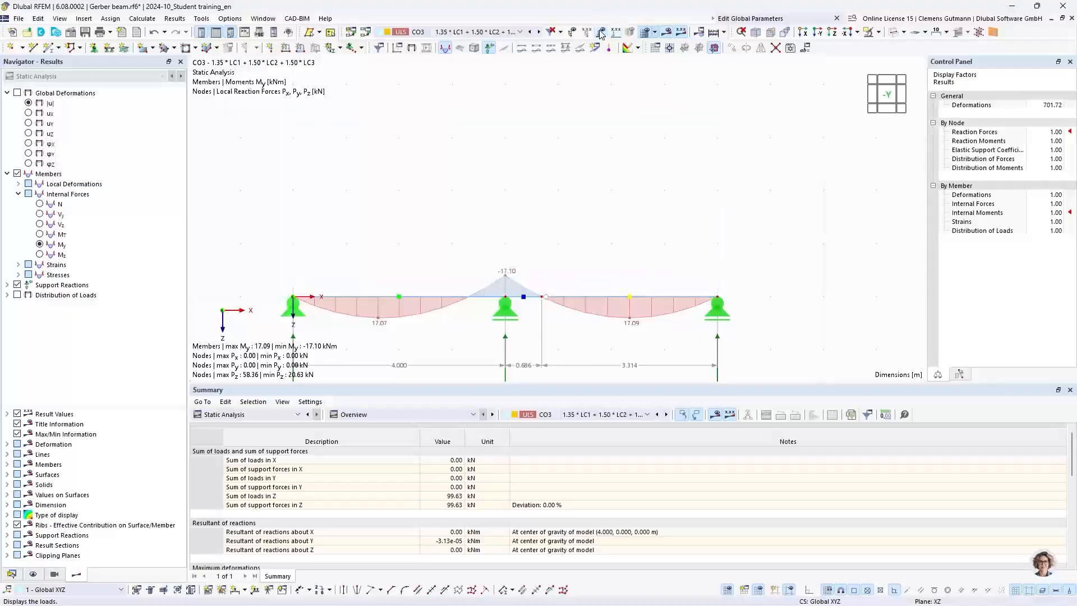
scroll(561, 291, up, 3)
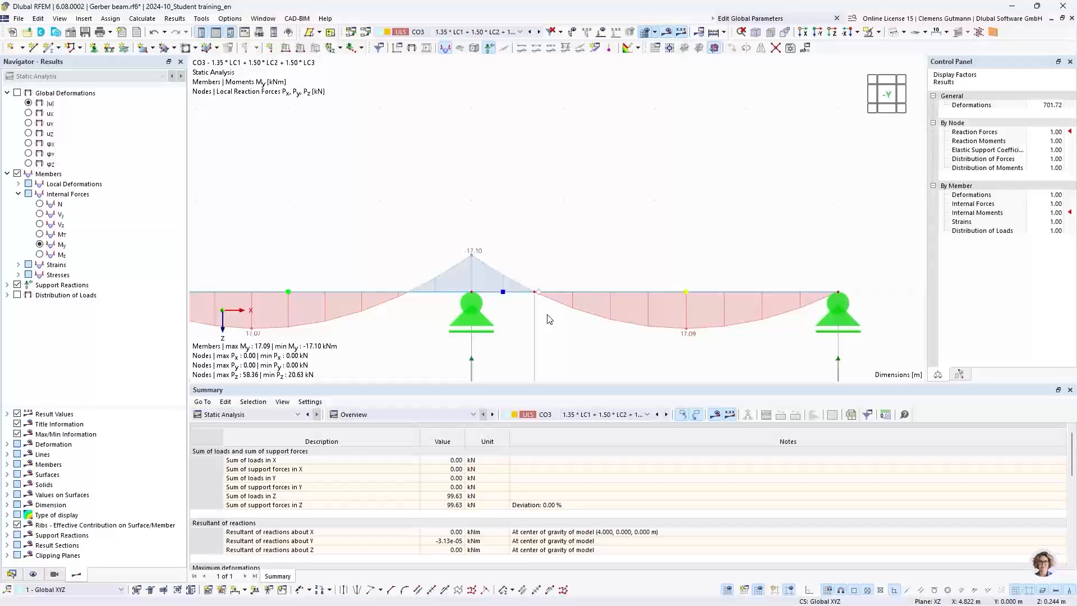
scroll(556, 280, down, 2)
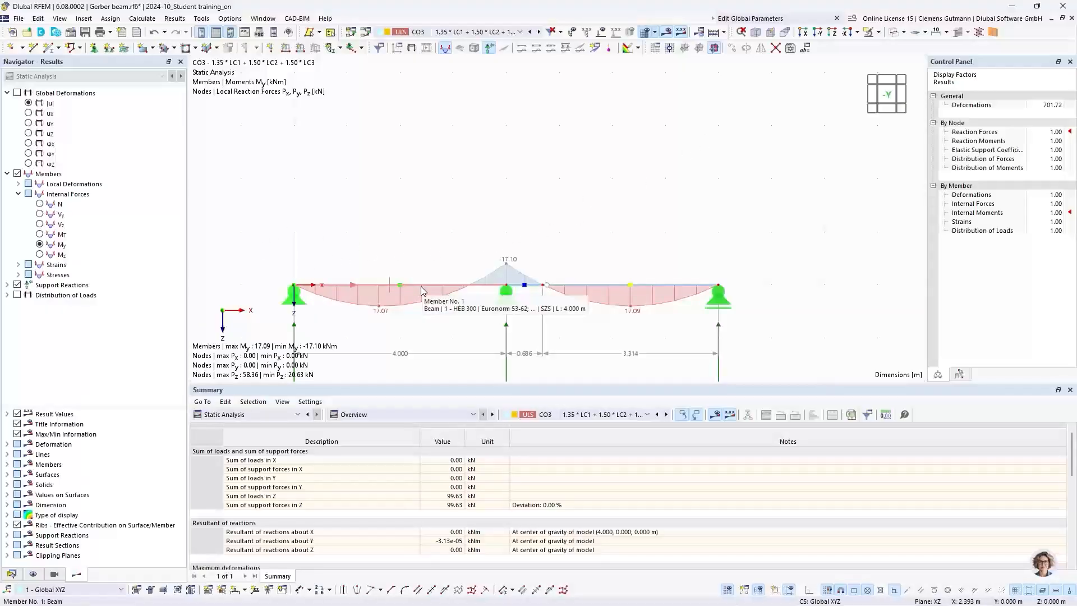
middle_drag(444, 326, 409, 256)
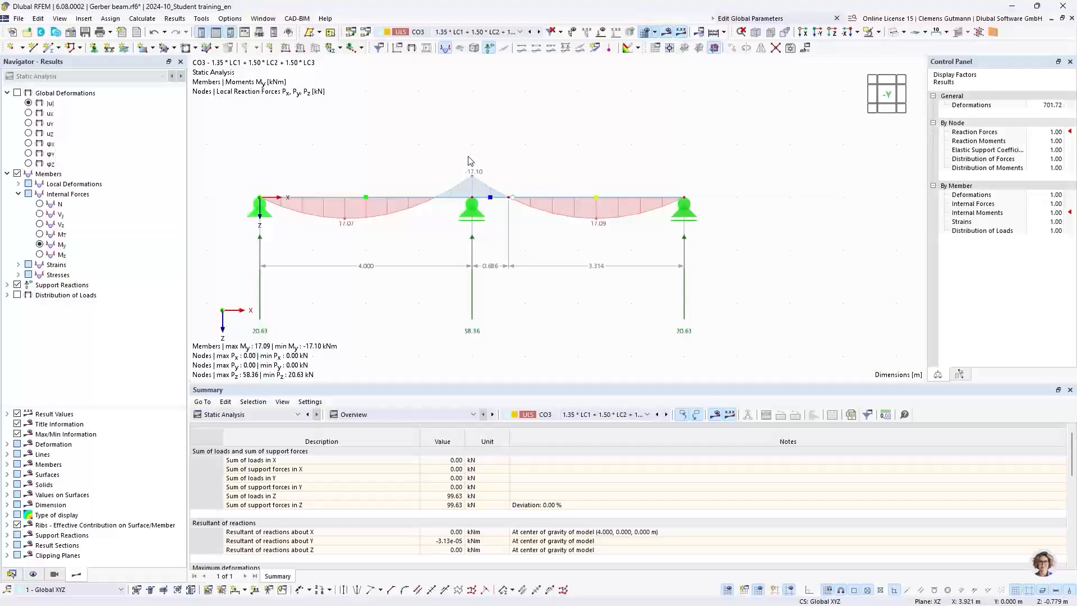
Step: Set the global parameter FieldLength to 6 m and display the recalculated My moments for CO3
click(805, 48)
double_click(437, 127)
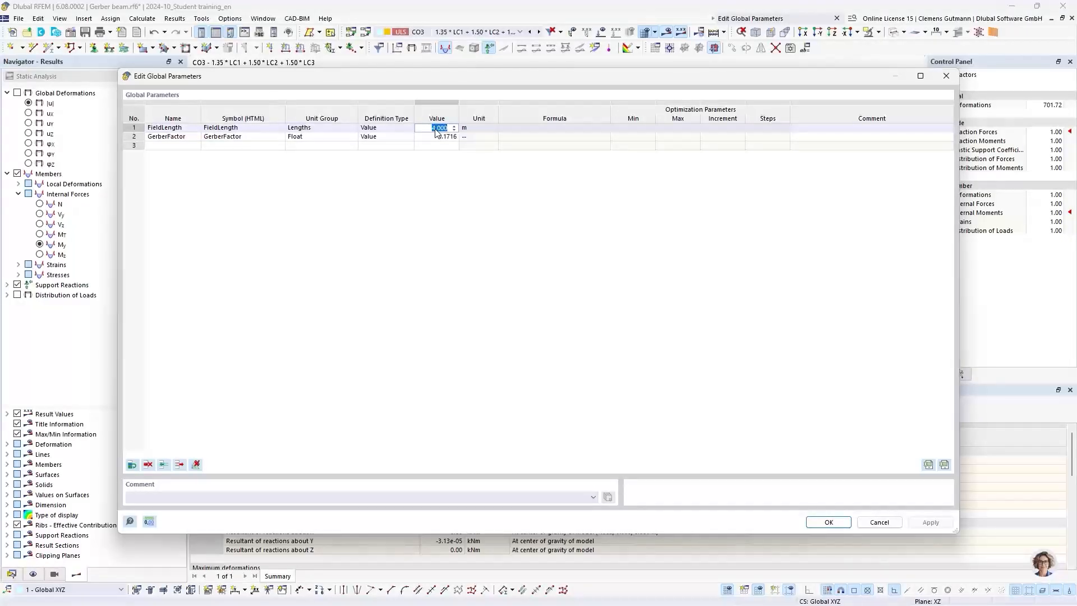
text(6)
key(Tab)
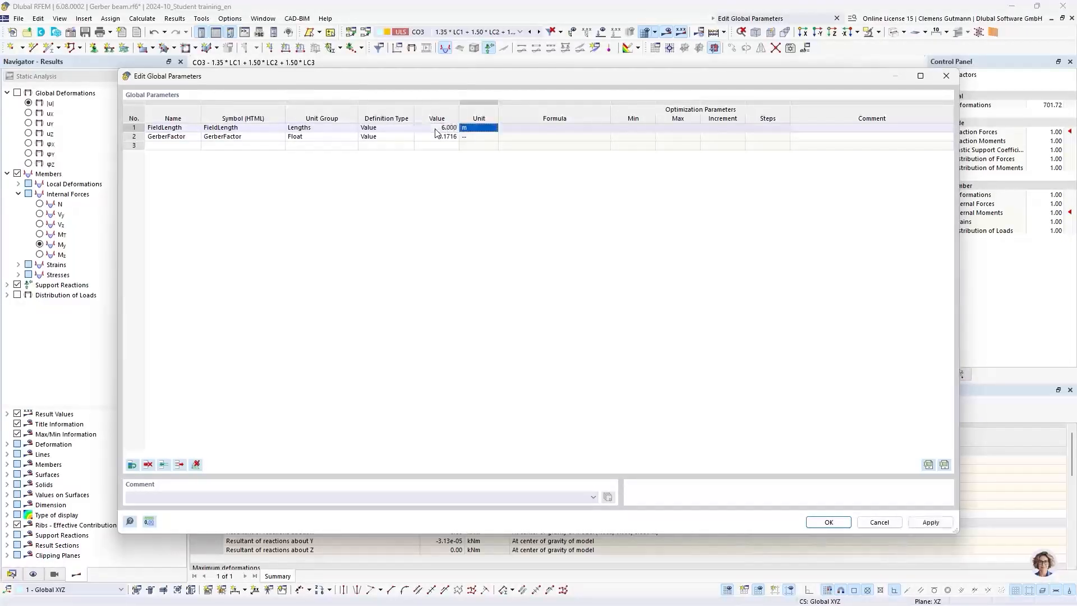
click(828, 523)
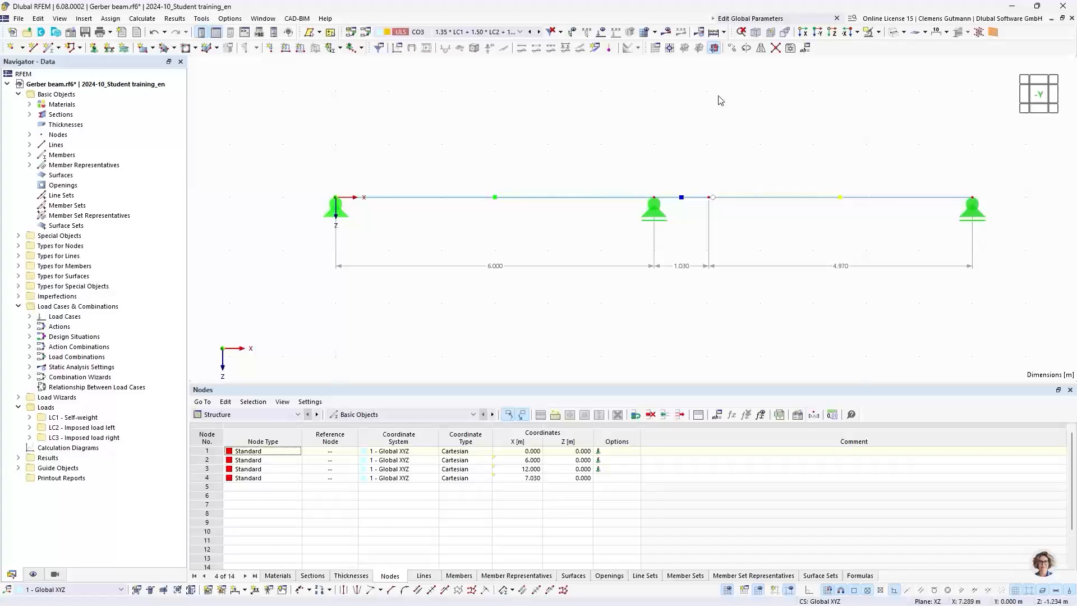
click(666, 32)
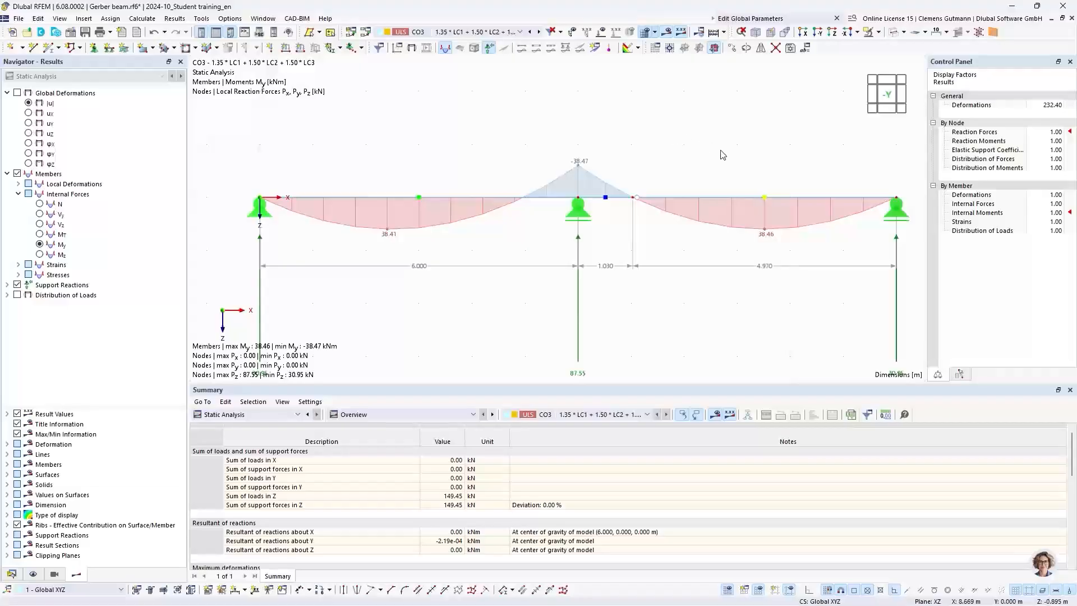
middle_drag(718, 149, 678, 163)
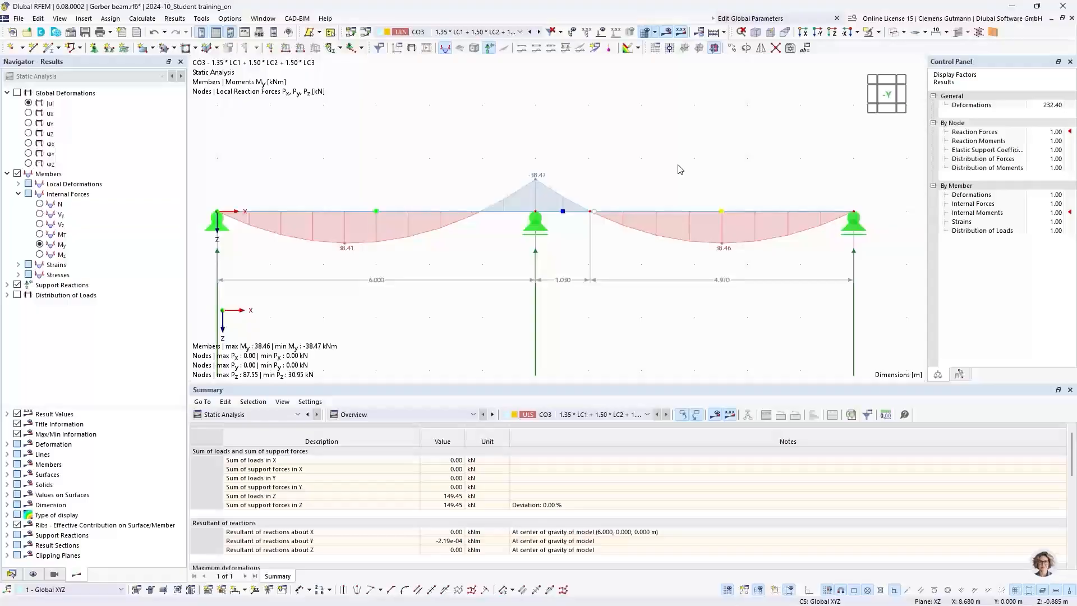
Step: Check the two-hinged frame task in the PowerPoint slides, and create a 2D | XZ | Plane Stress model named Two-hinged frame in RFEM
key(alt+Tab)
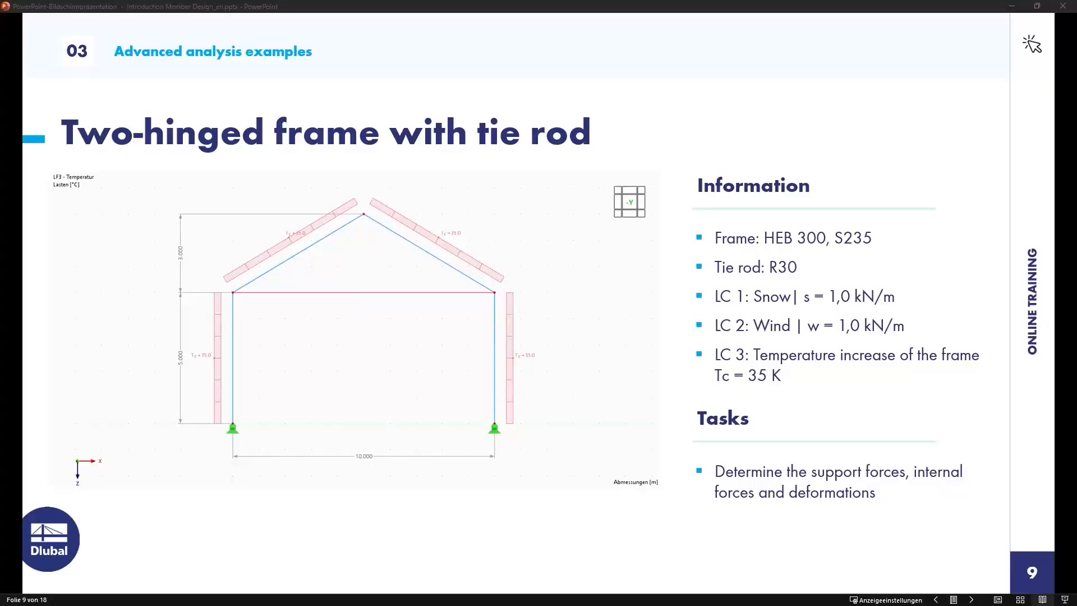
key(alt+Tab)
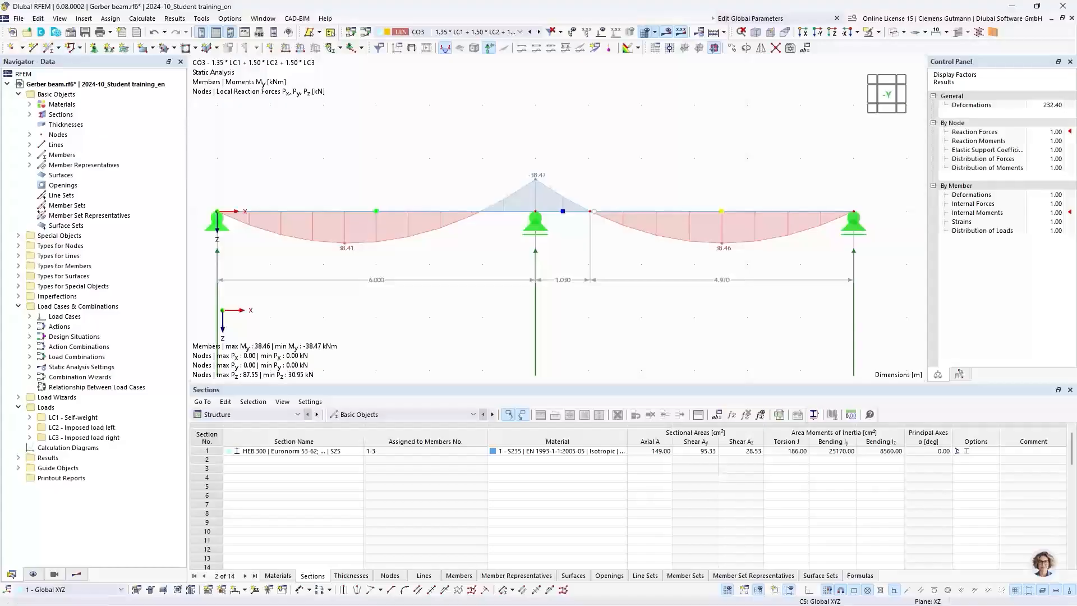
click(12, 33)
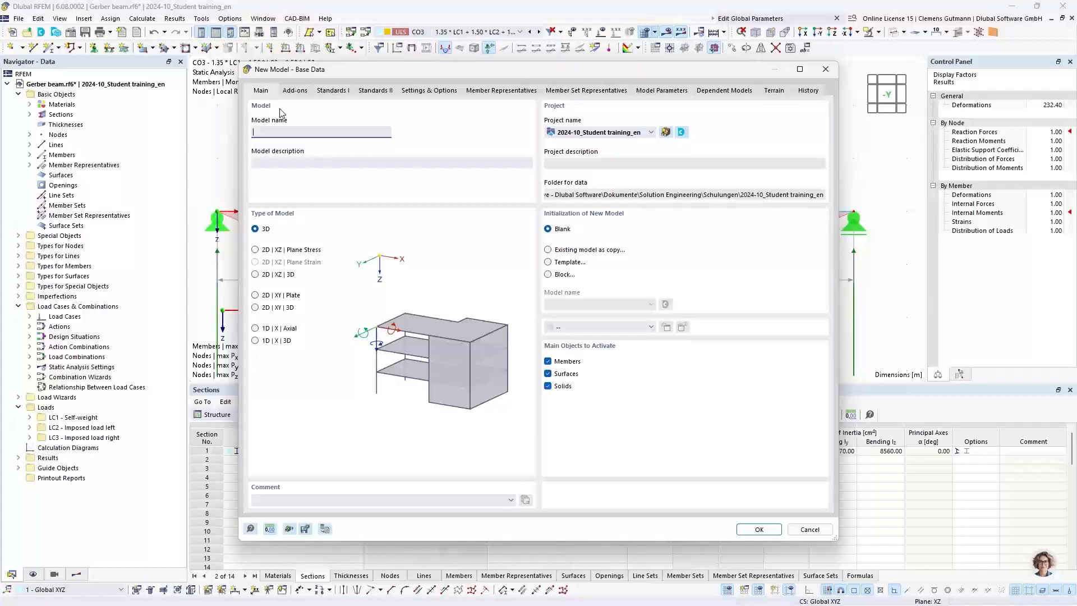
text(Two-hinged f)
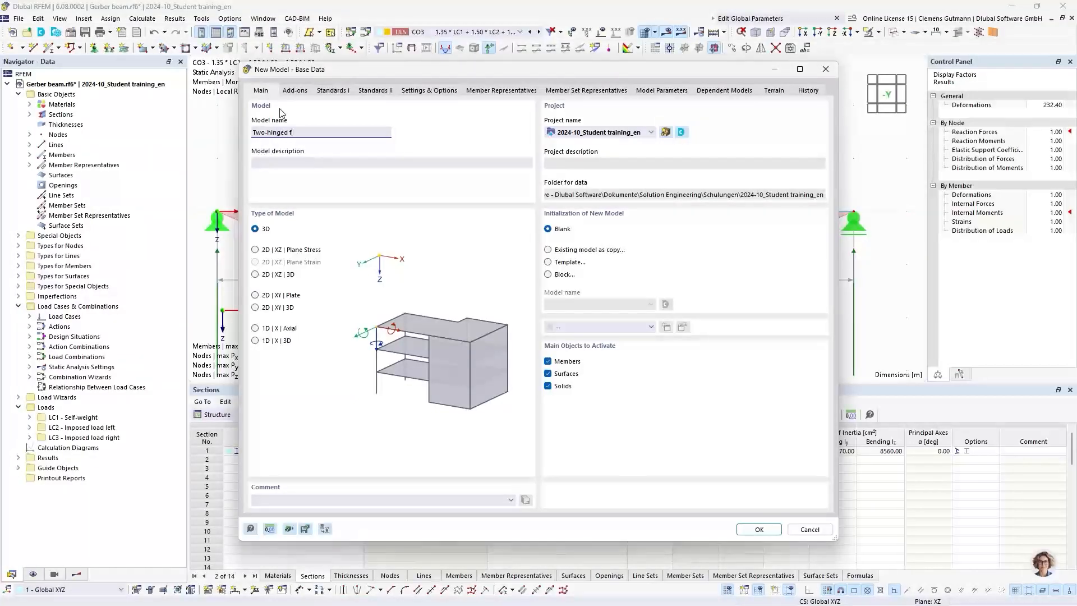
text(rame)
key(Tab)
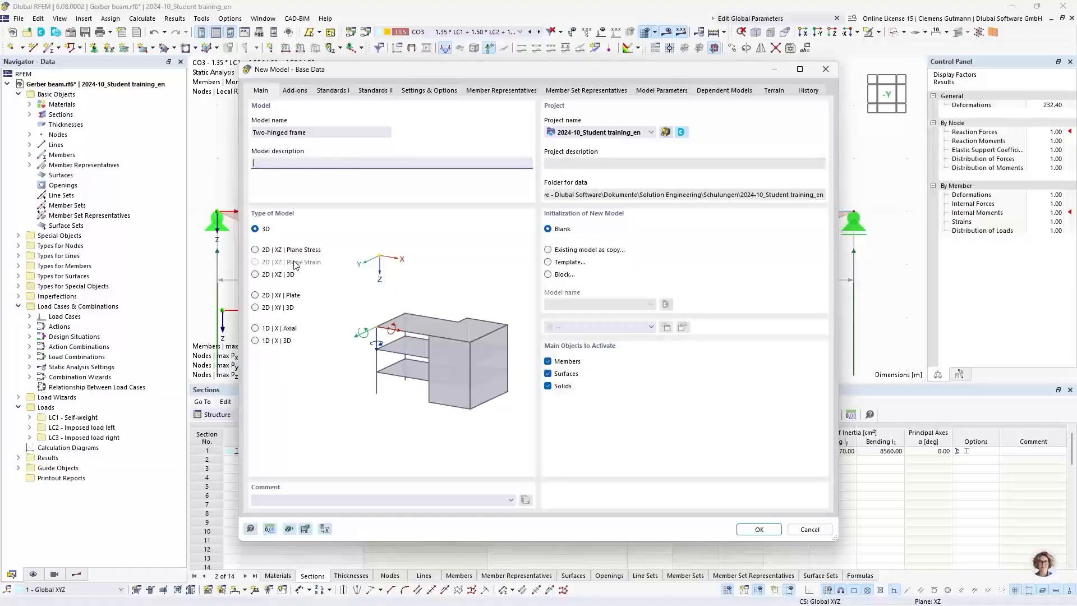
click(255, 250)
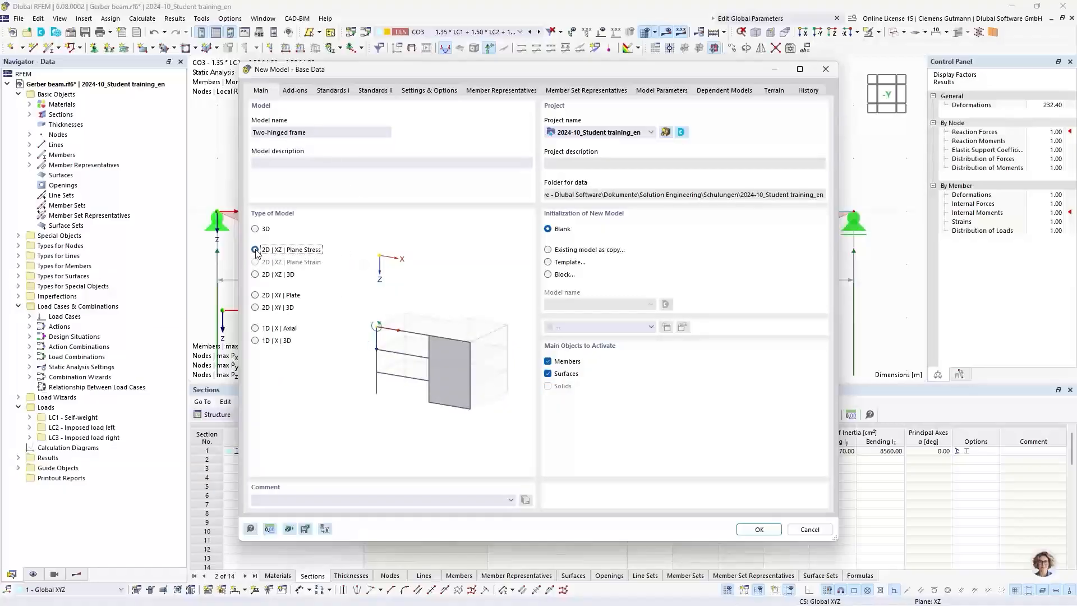
click(750, 529)
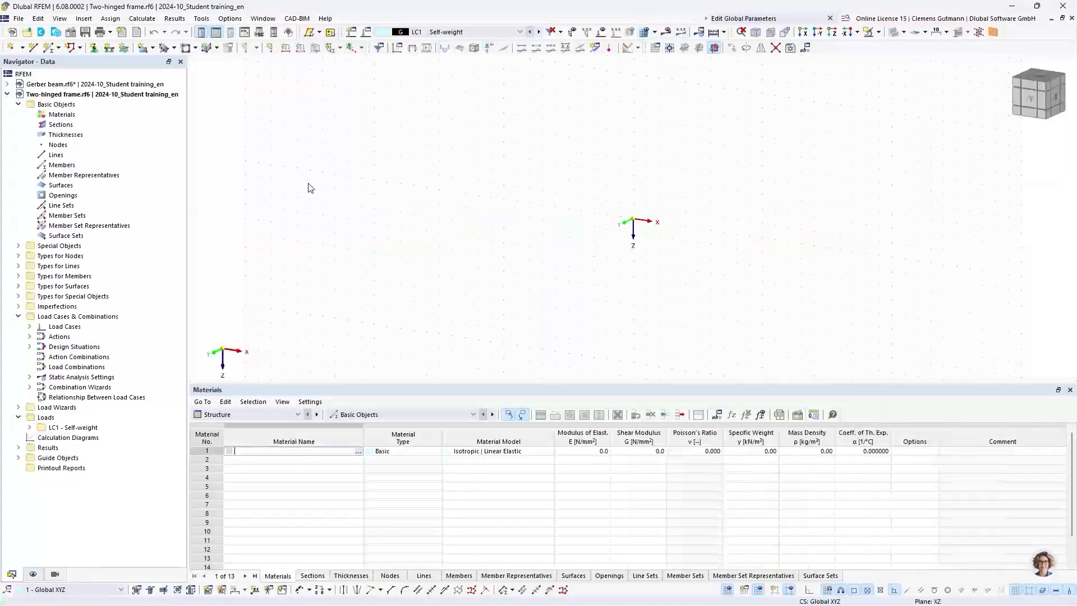
Step: Define the first material as S235 | EN 1993-1-1:2005-05
click(1034, 101)
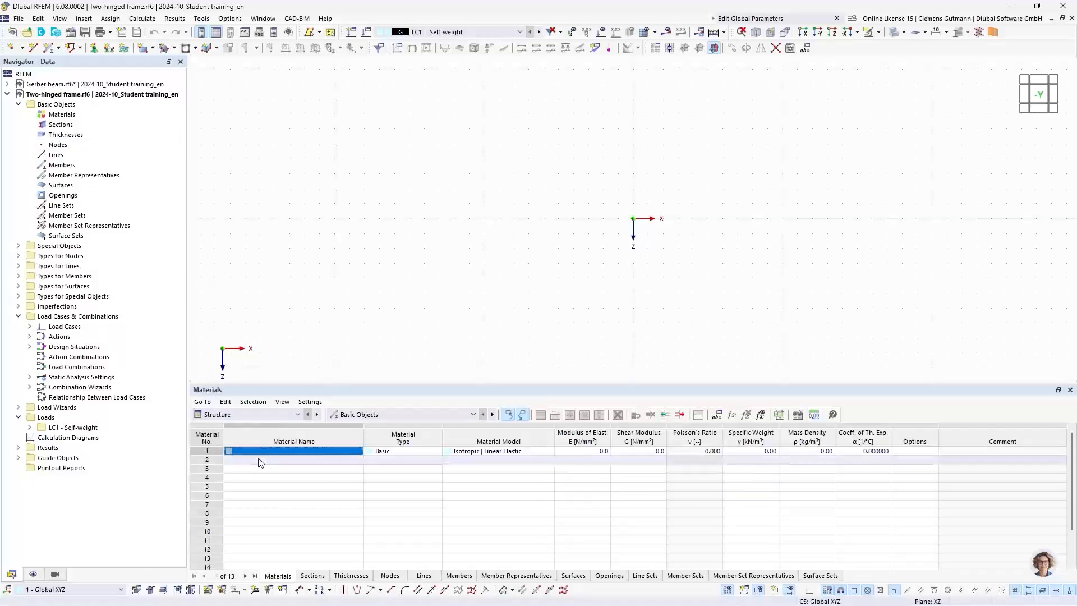
click(294, 453)
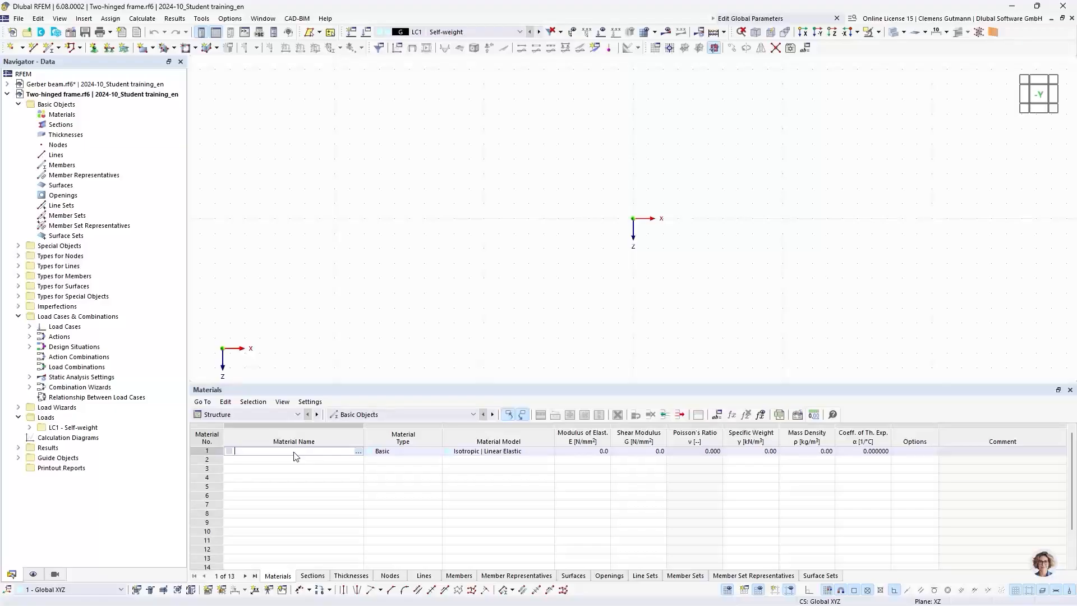
text(S235)
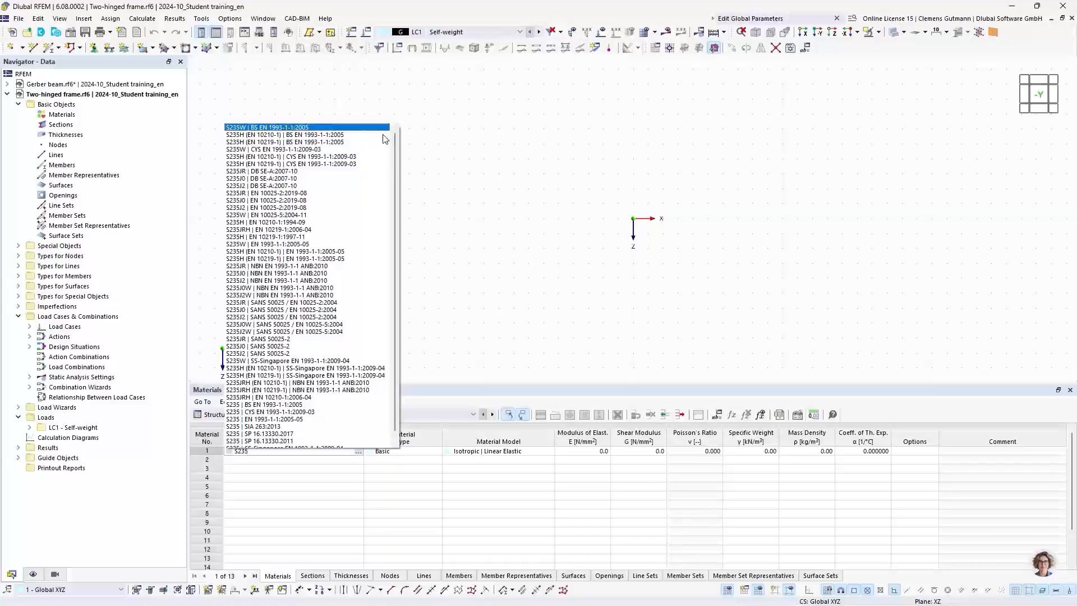
scroll(298, 310, down, 1)
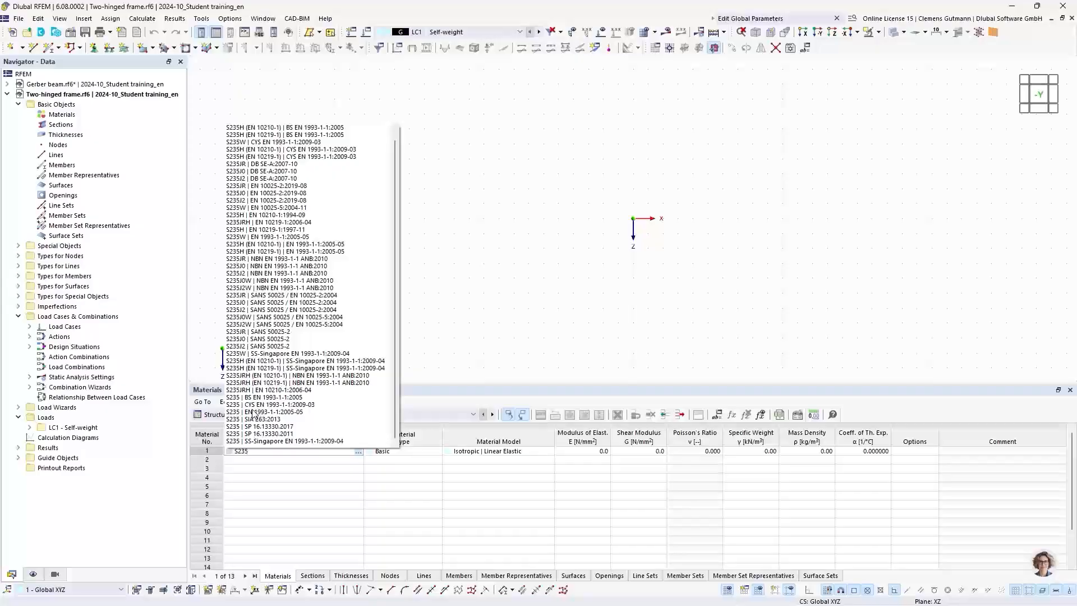
click(254, 412)
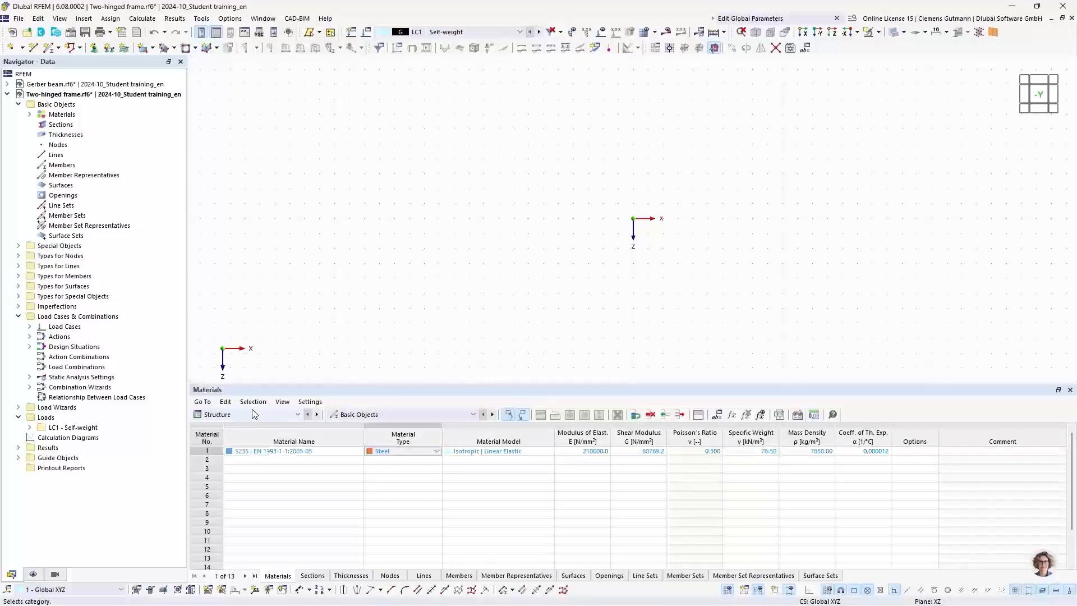
Step: Define the first section as HEB 300 | Euronorm 53-62; DIN 1025-2 | SZS for the frame members
click(313, 575)
click(236, 452)
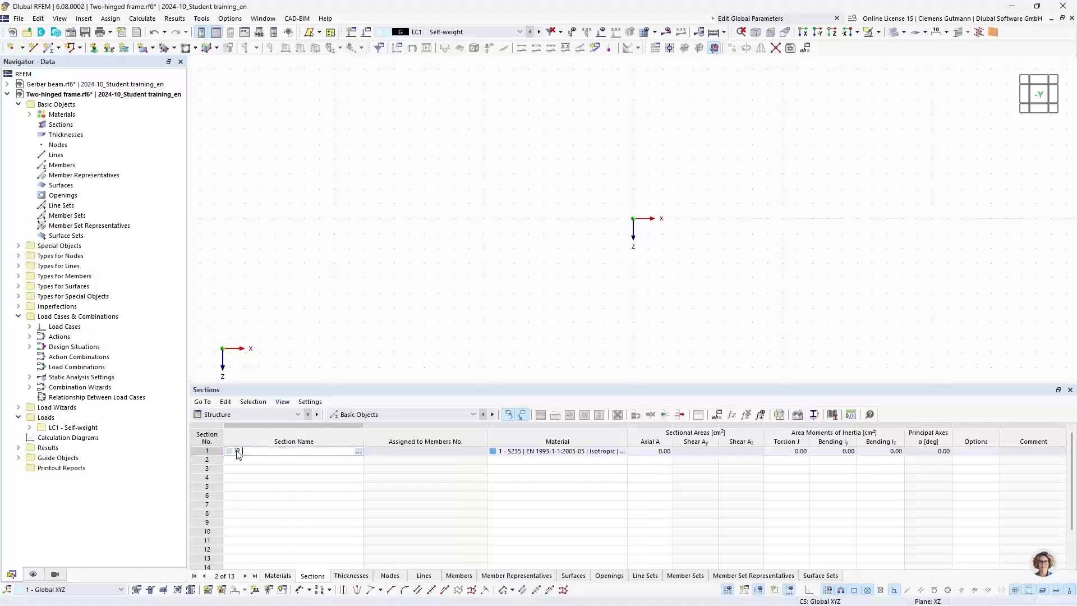
text(H)
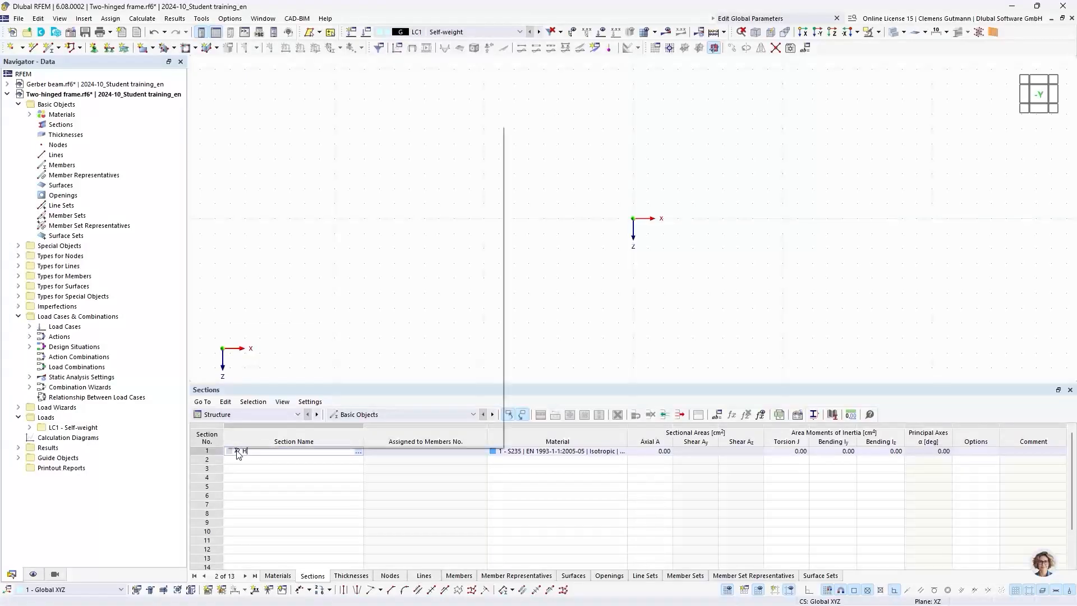
text(EB 300)
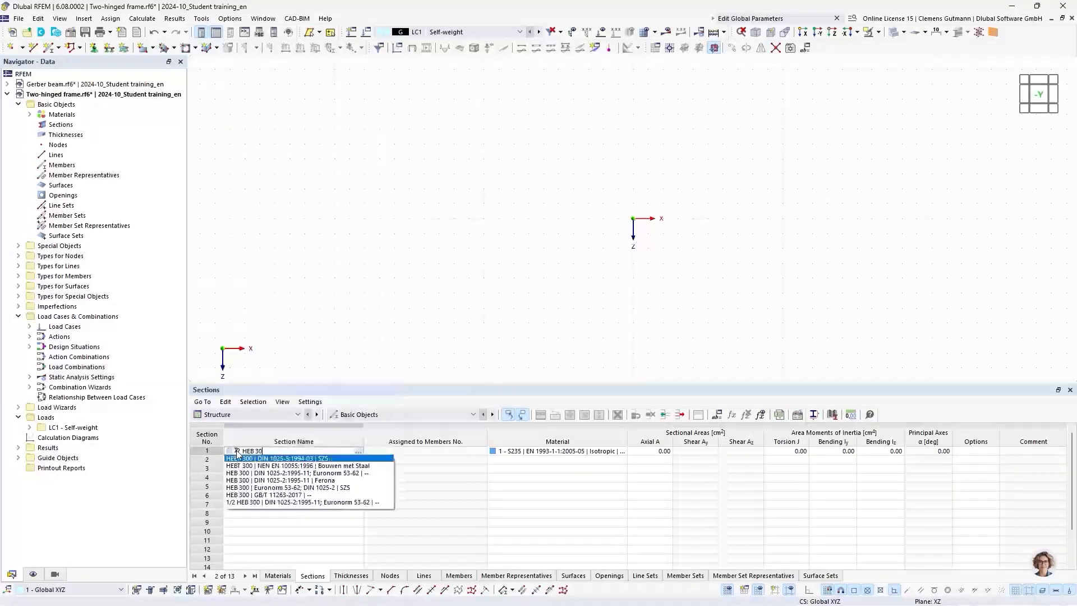
click(268, 489)
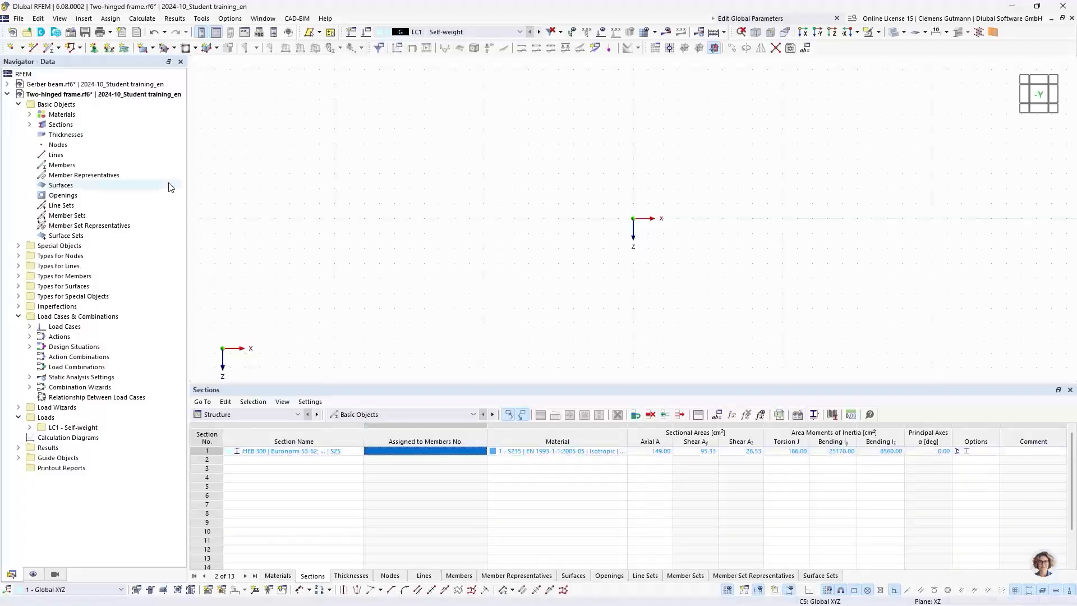
Step: Create a second section as a solid round bar with a diameter of 30 mm
right_click(62, 128)
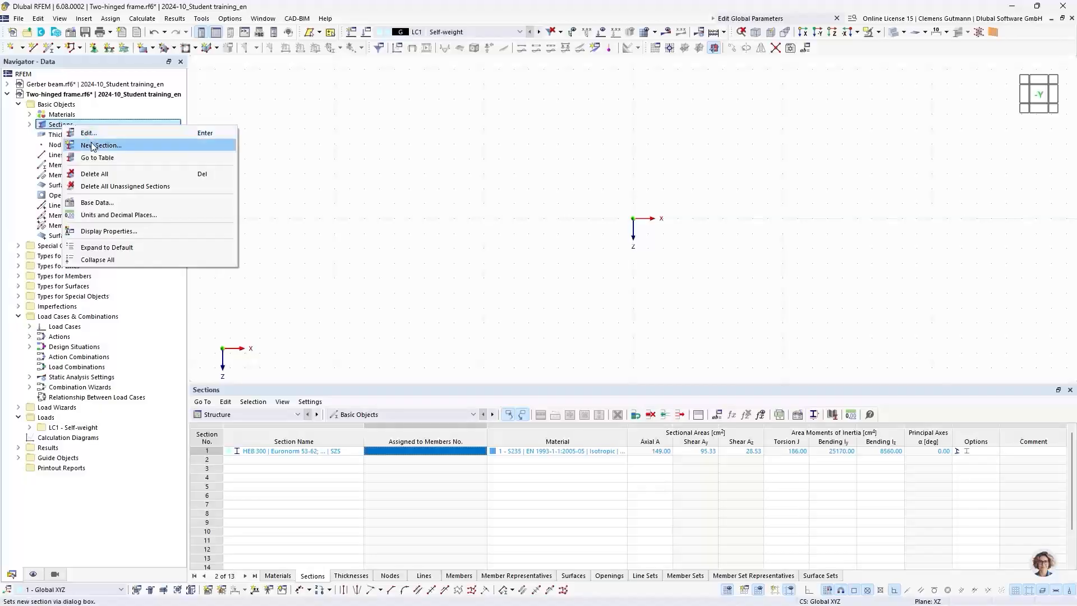
click(93, 146)
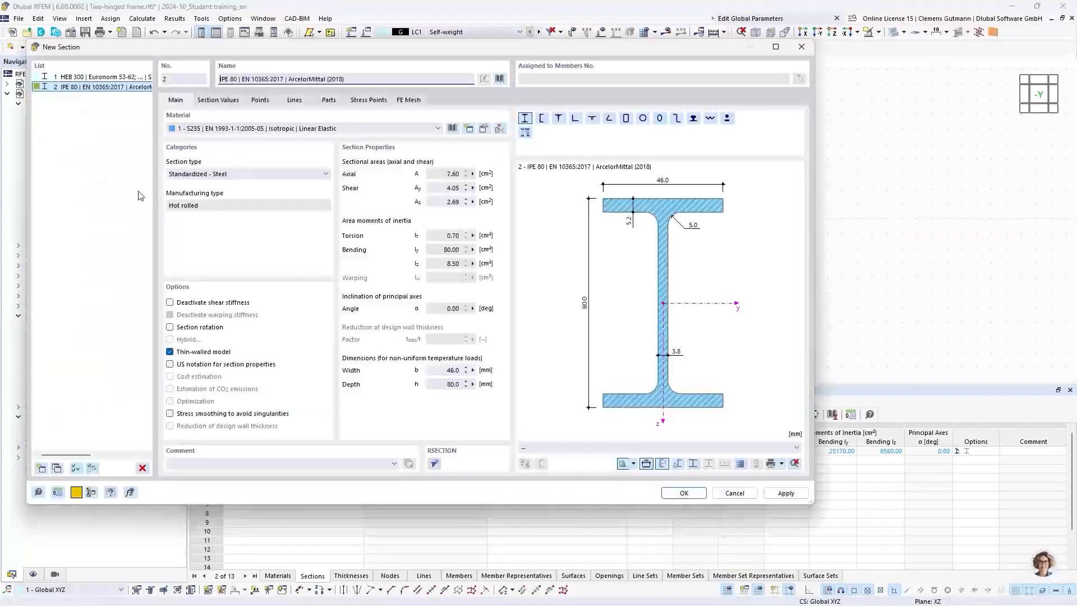
click(498, 79)
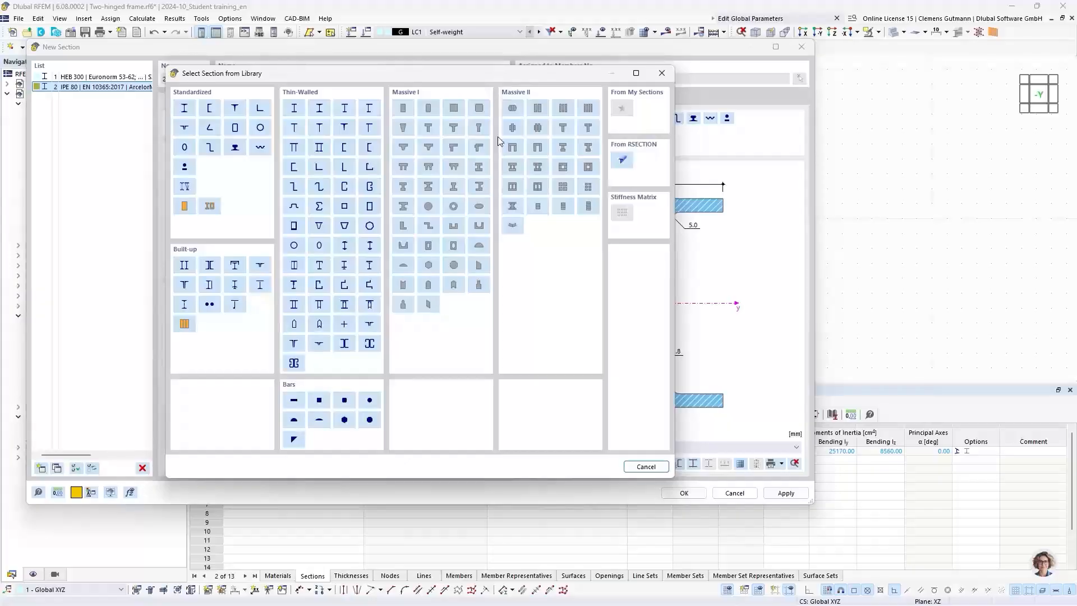
click(370, 401)
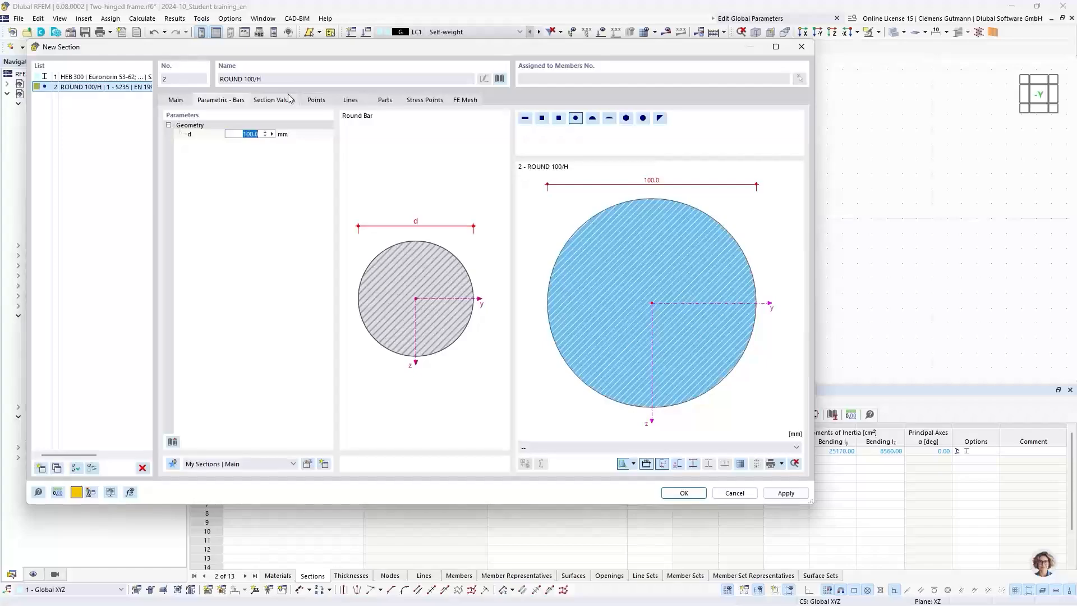
text(30)
key(Return)
click(674, 492)
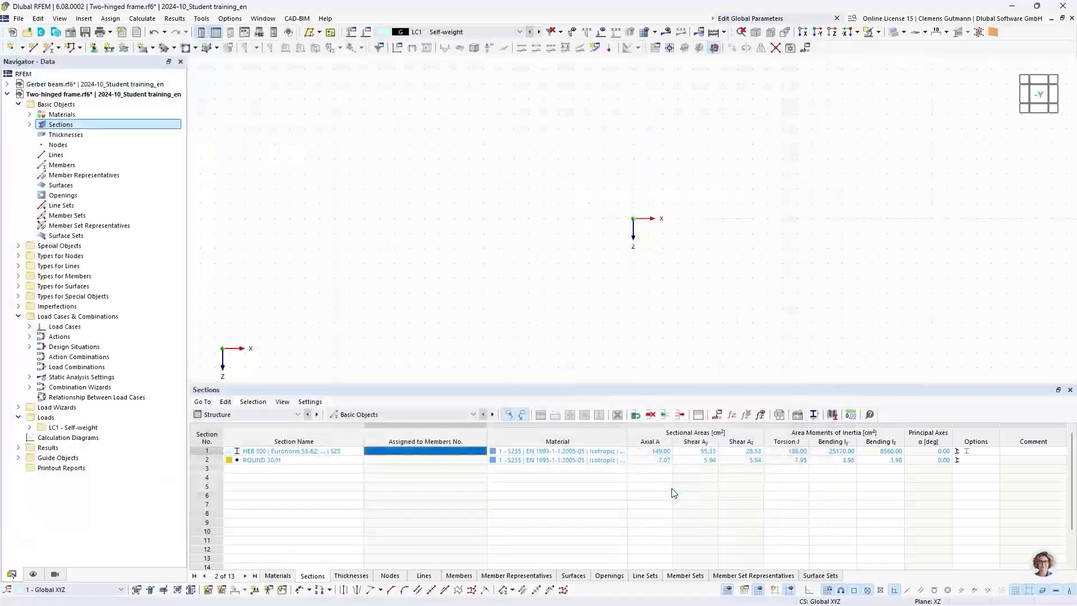
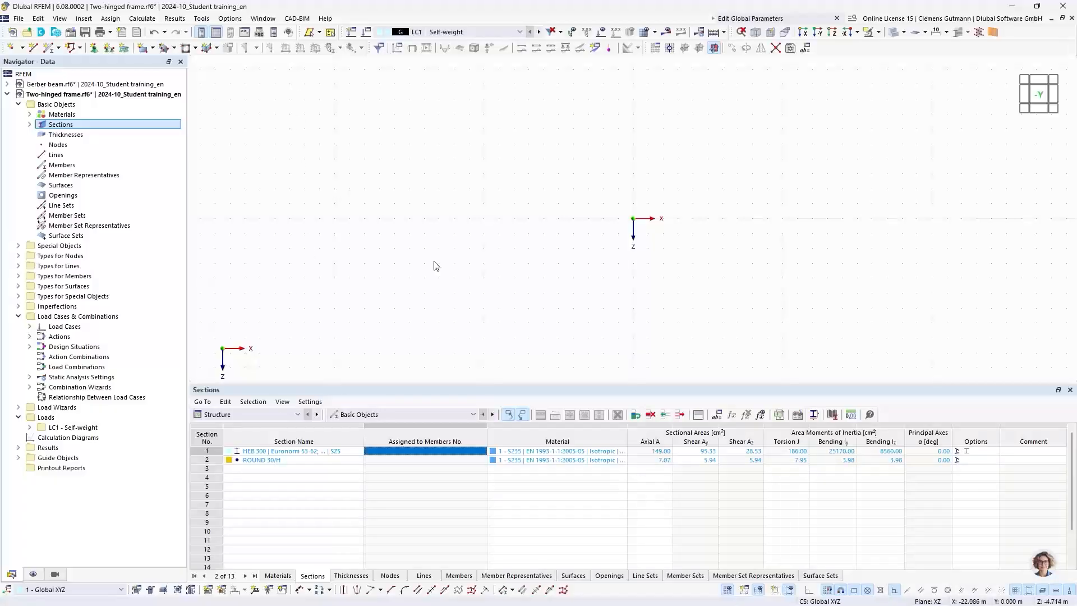
Step: Model continuous HEB 300 beam members from the origin to X 0, Z -5 m and on to the ridge at X 5, Z -8 m
middle_drag(712, 222, 436, 275)
click(61, 49)
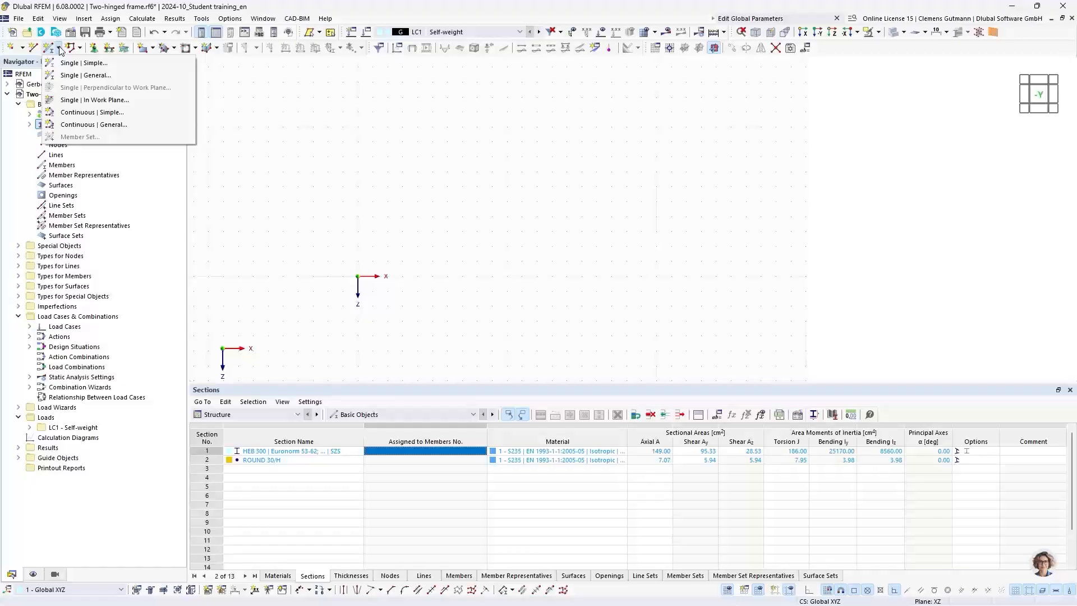
click(100, 111)
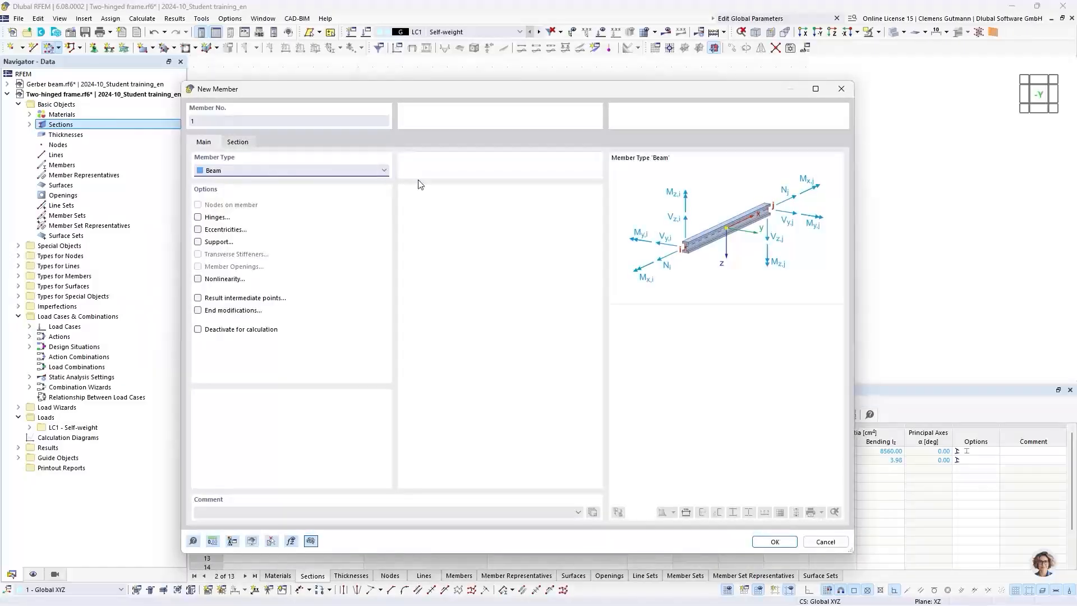
click(775, 541)
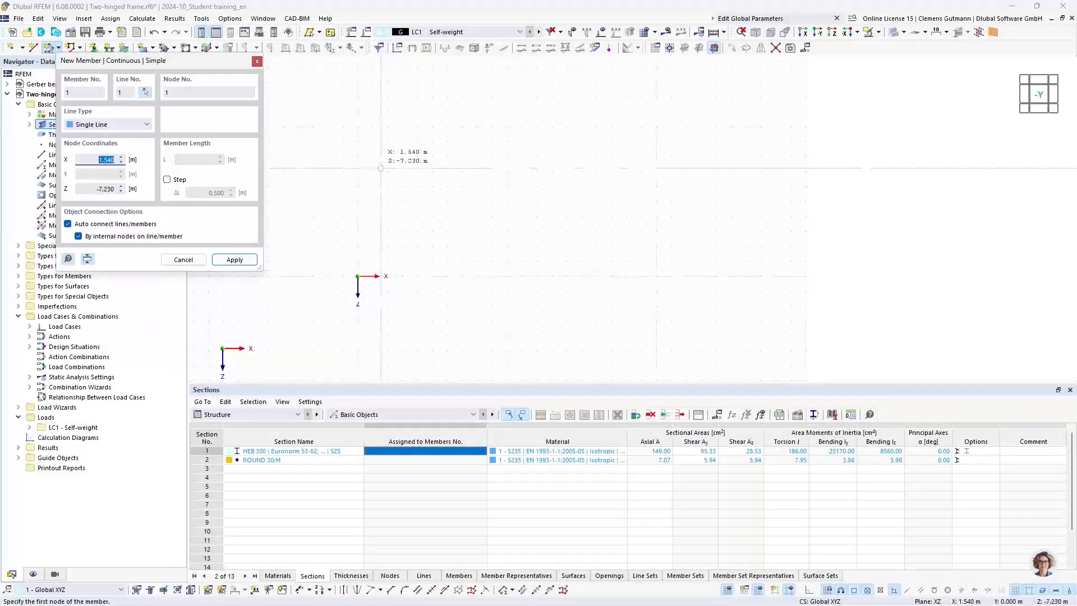
middle_drag(395, 167, 458, 212)
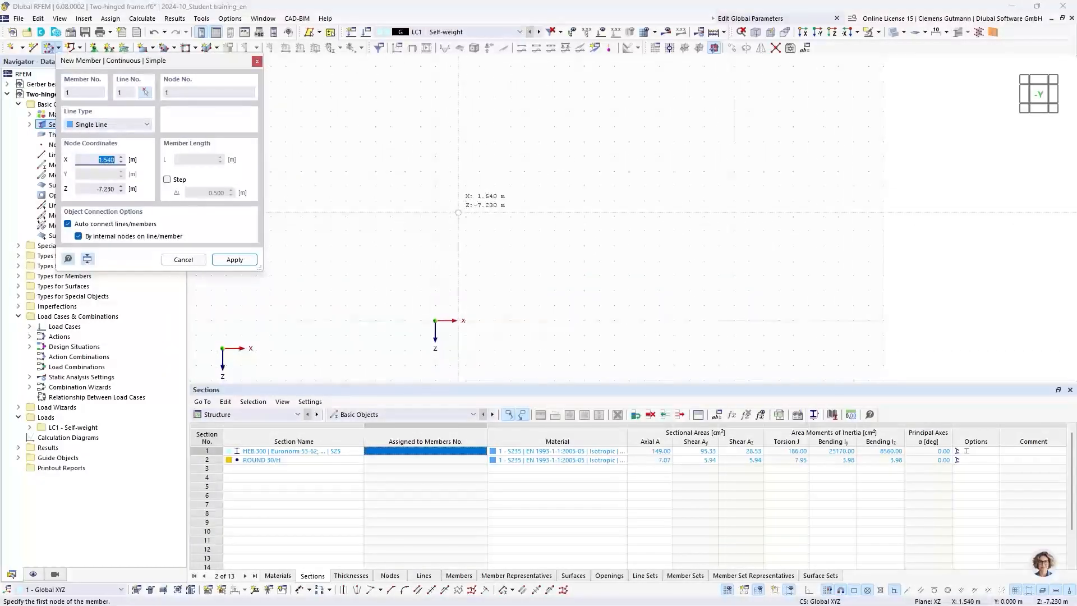
click(435, 320)
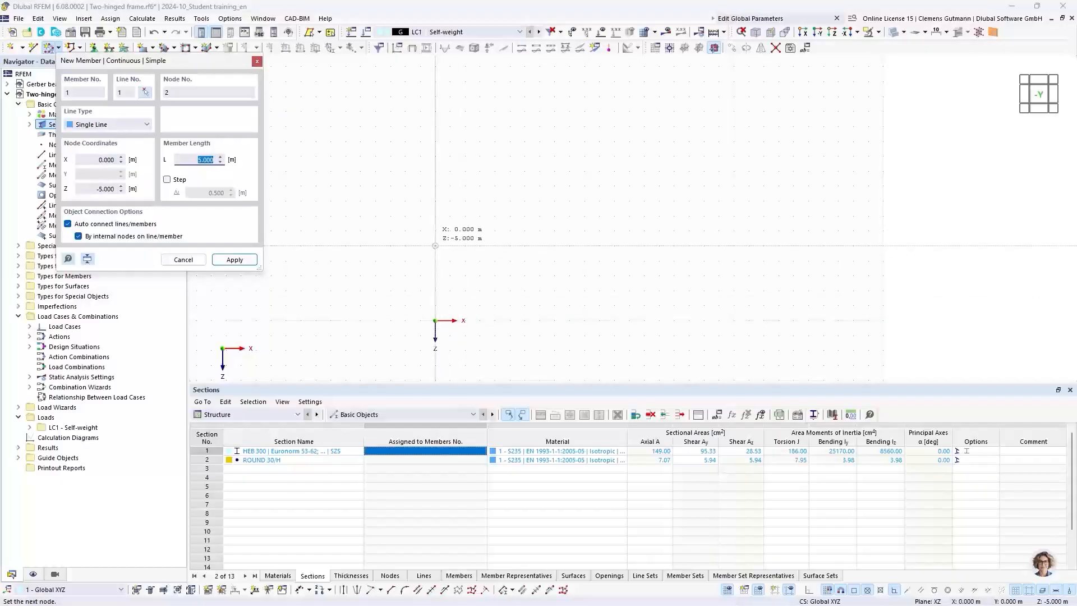
click(434, 245)
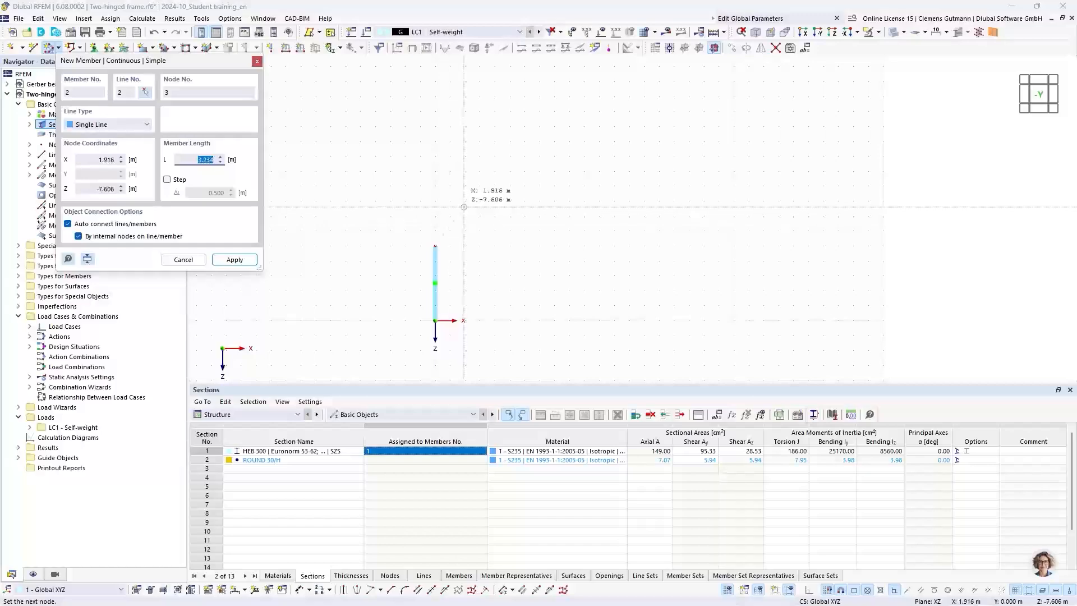
click(510, 201)
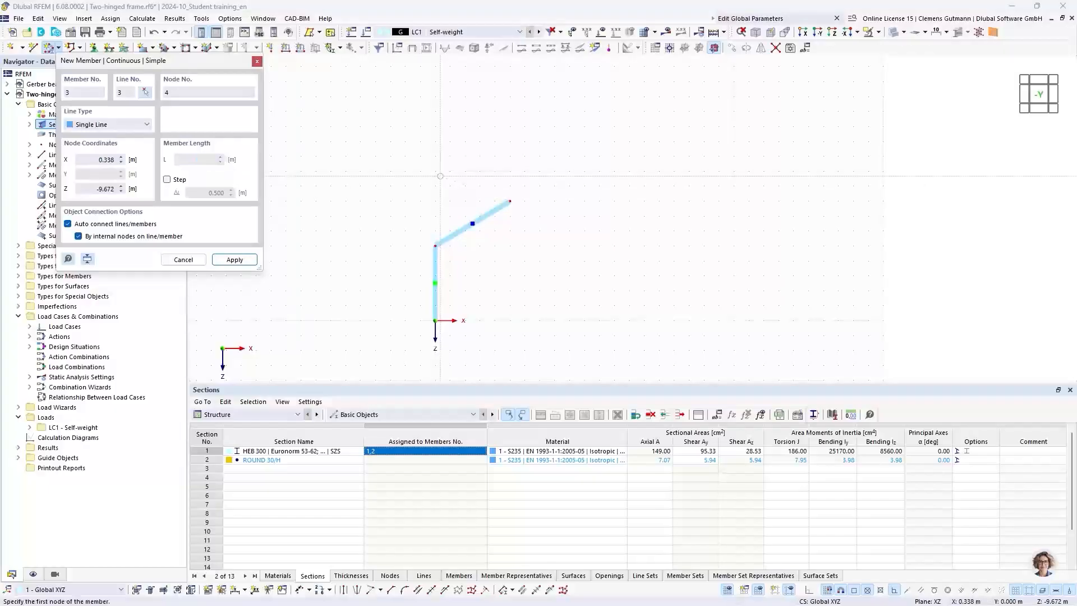
key(Escape)
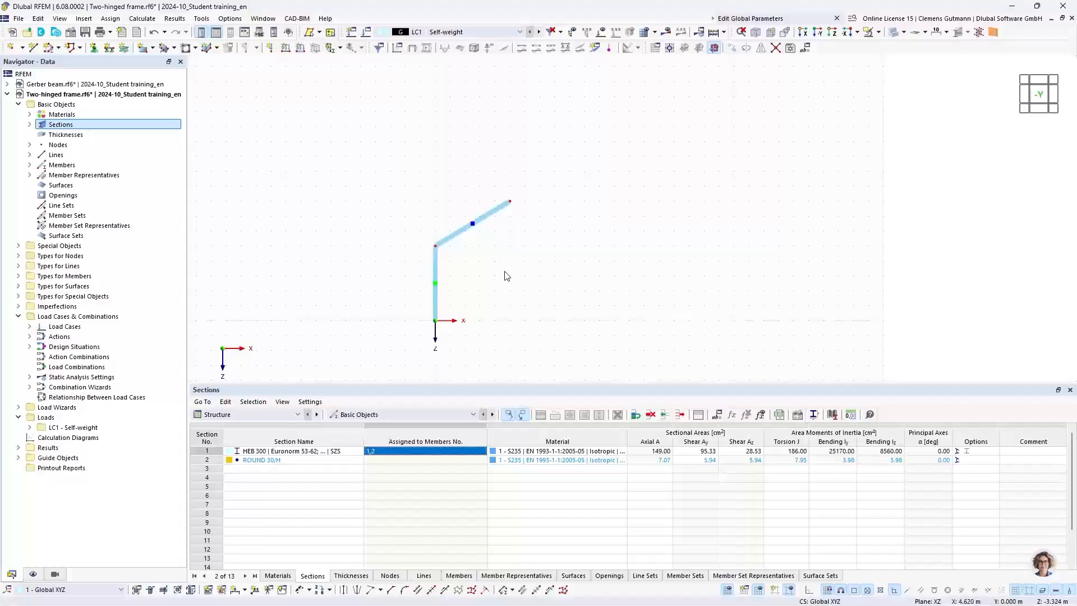
Step: Mirror a copy of the column and rafter about a YZ plane through the ridge node at X 5 m, Z -8 m
middle_drag(505, 275, 457, 246)
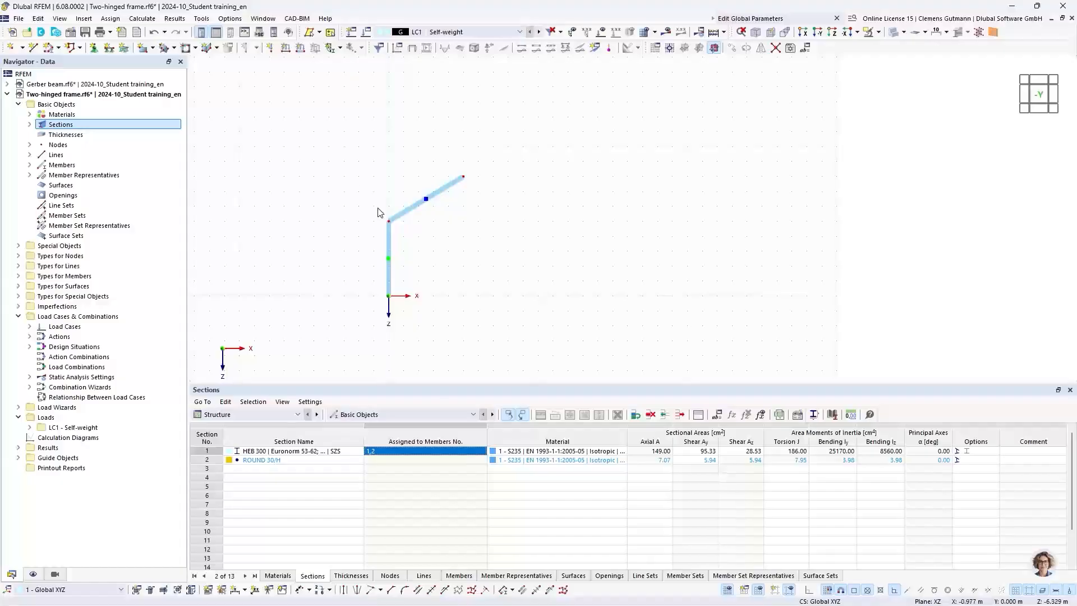
drag(344, 143, 498, 337)
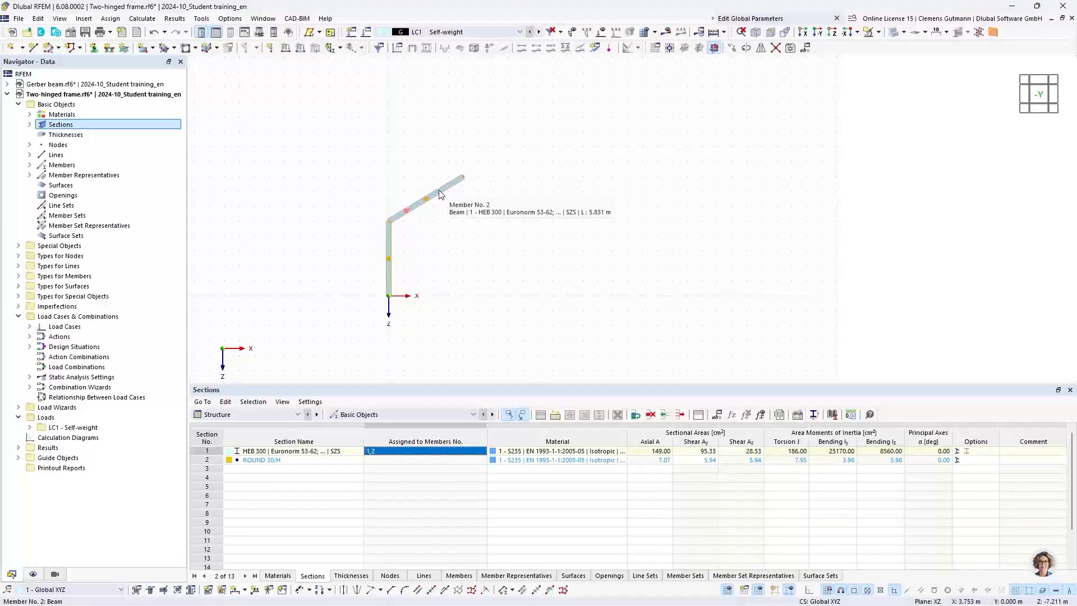
click(336, 144)
drag(336, 147, 521, 342)
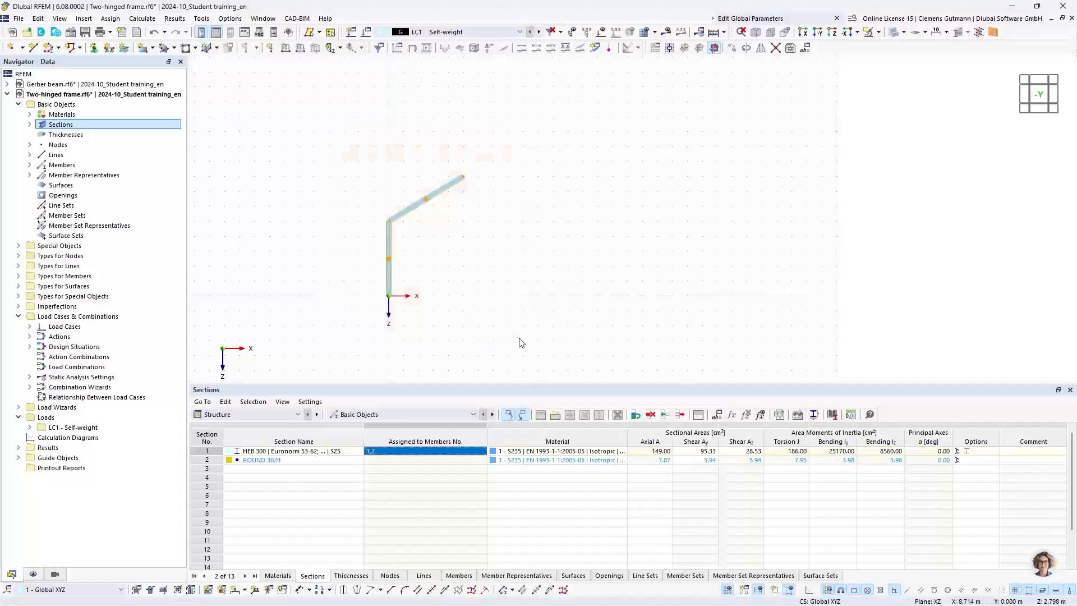
right_click(444, 194)
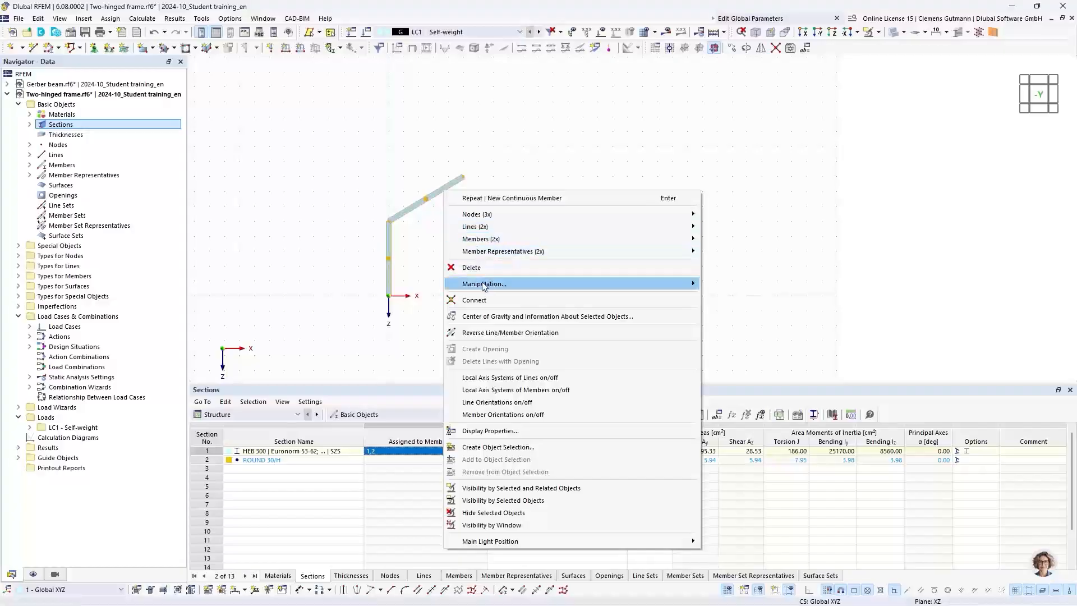
mouse_move(484, 285)
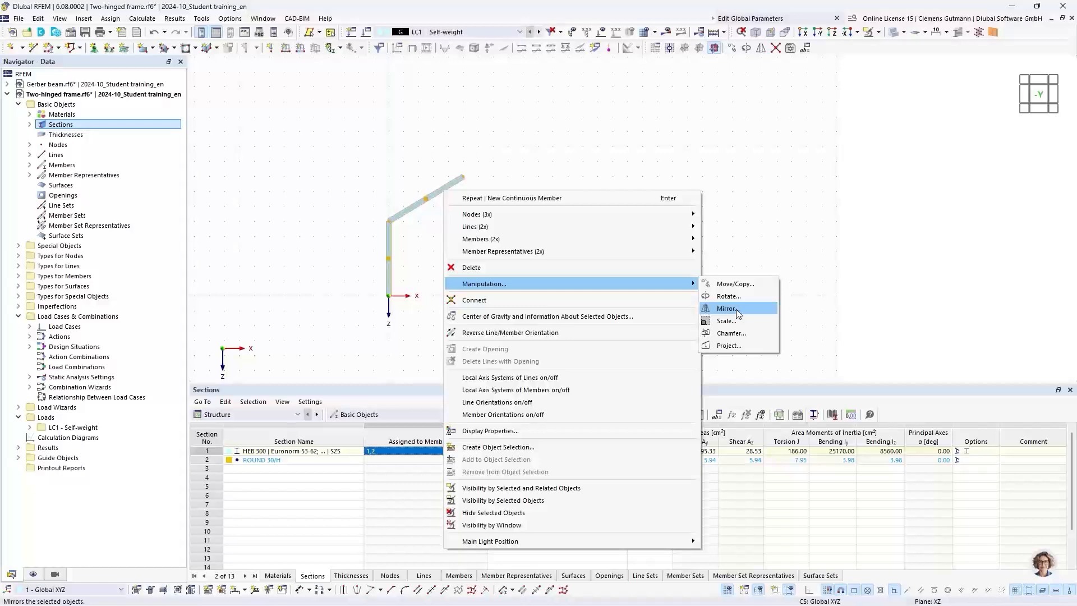
click(726, 308)
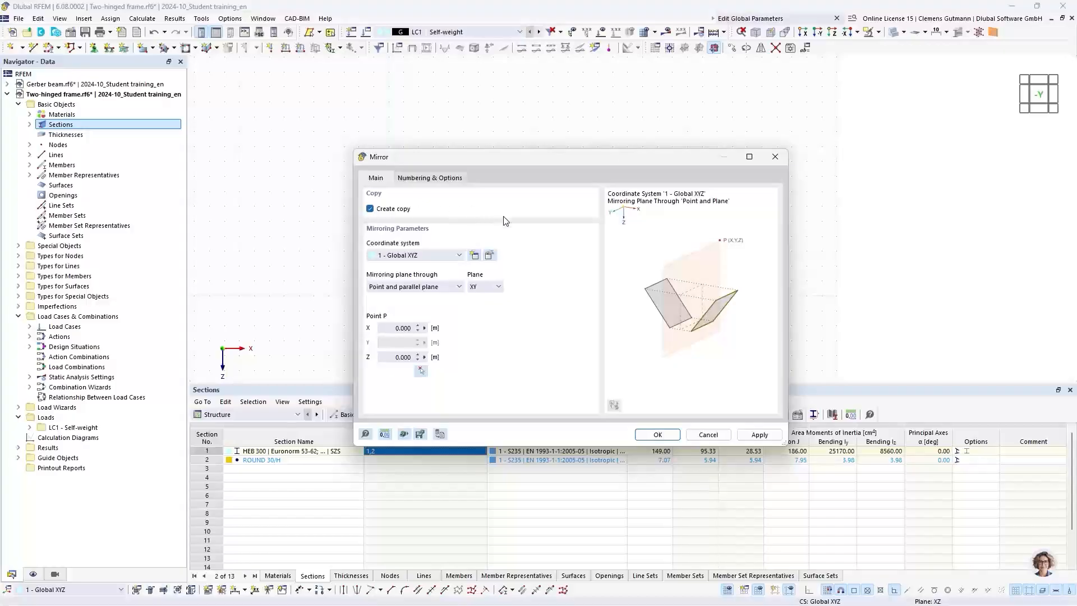
click(487, 291)
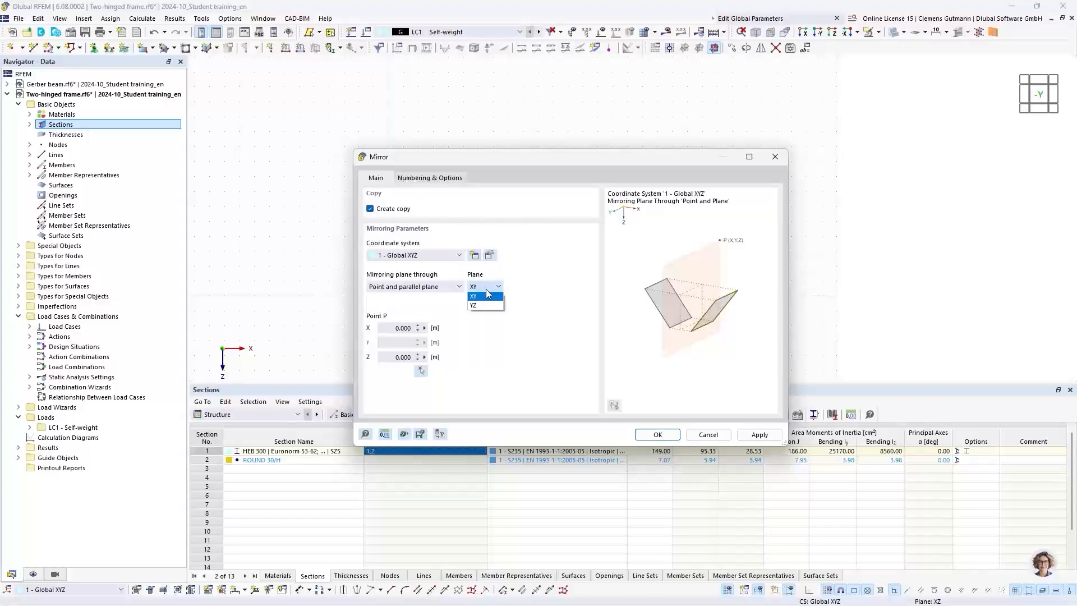
click(482, 306)
click(424, 373)
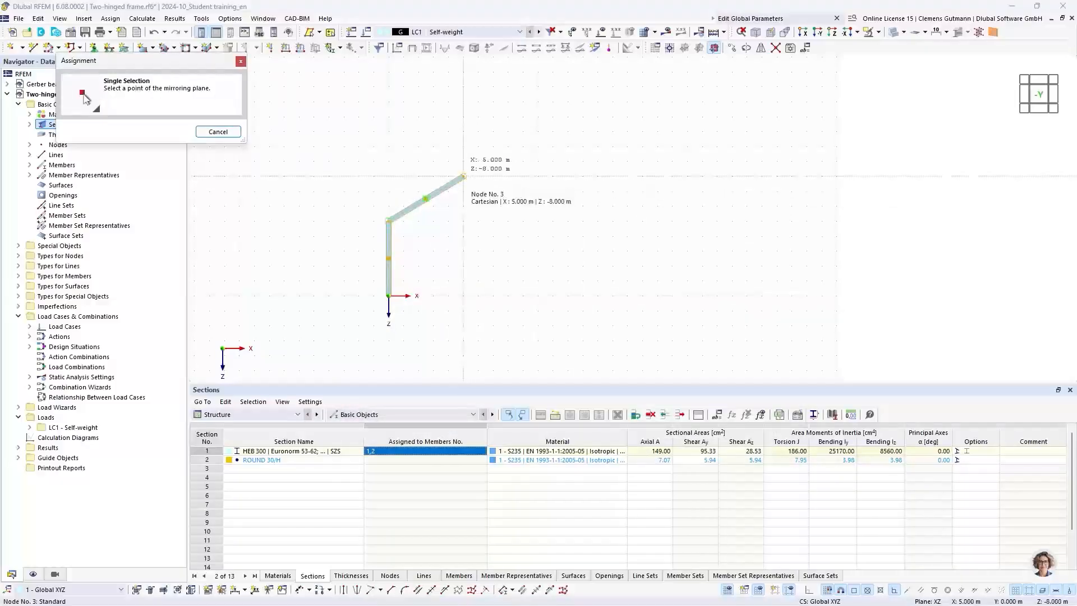
click(463, 176)
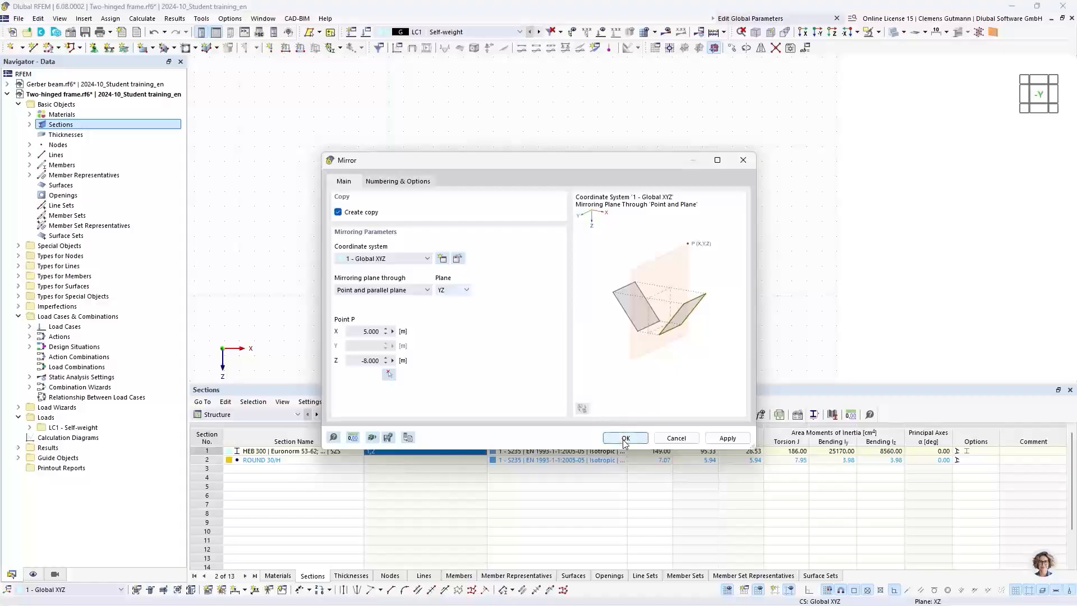
click(625, 438)
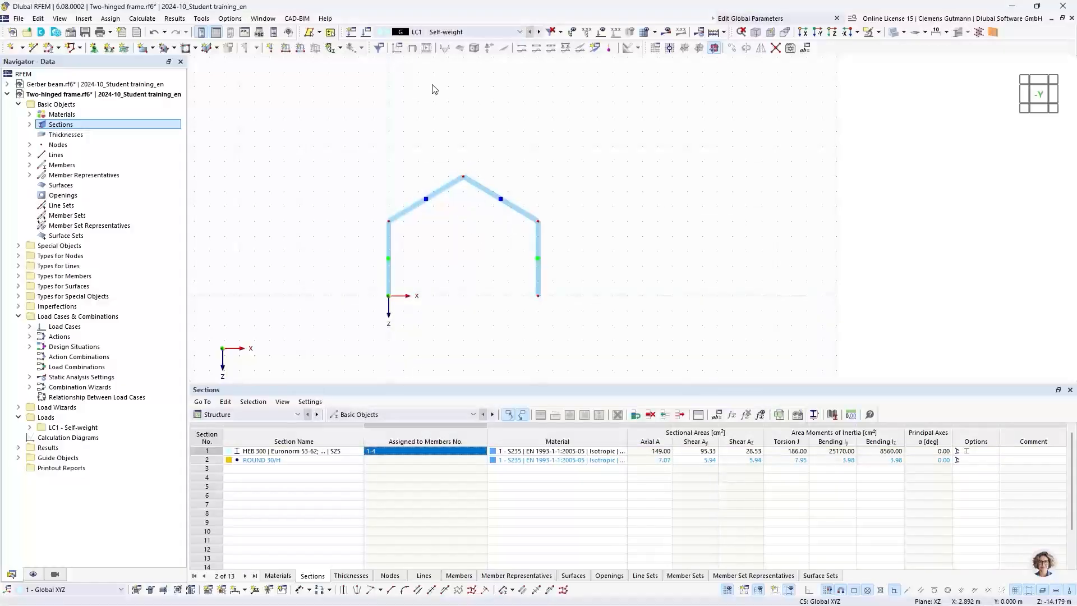
Step: Add a single beam member with section ROUND 30/H between the two eaves nodes at Z -5 m as the tie rod
mouse_move(422, 207)
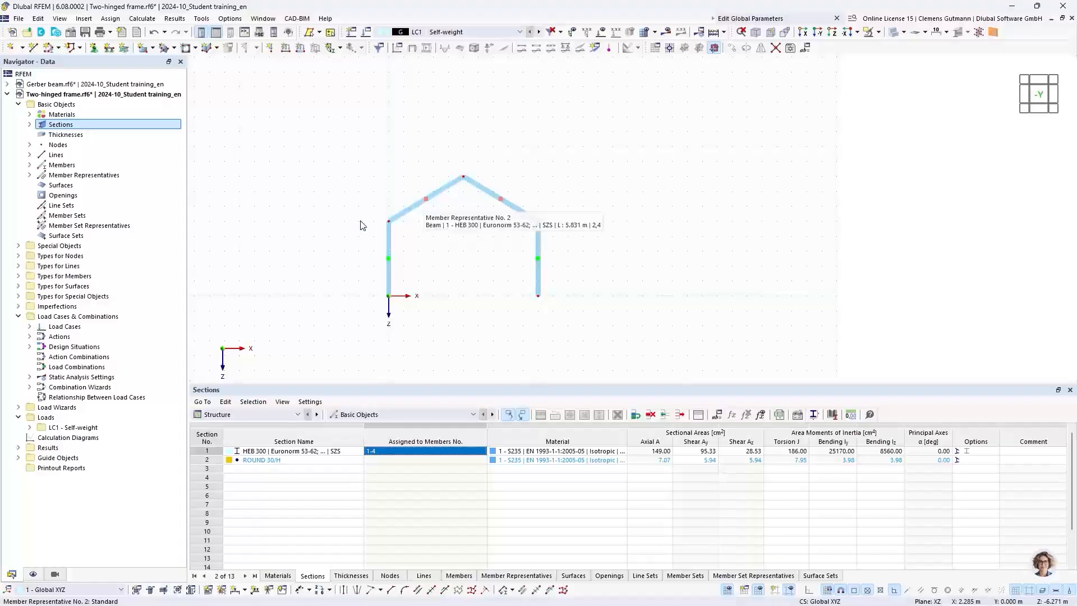
click(58, 48)
click(78, 63)
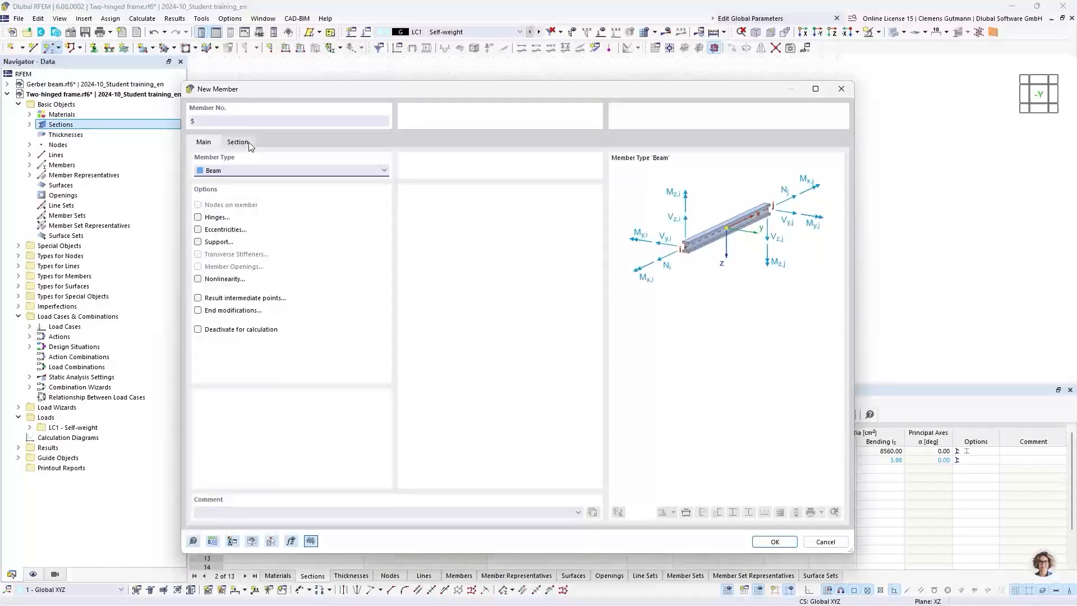
click(248, 143)
click(271, 418)
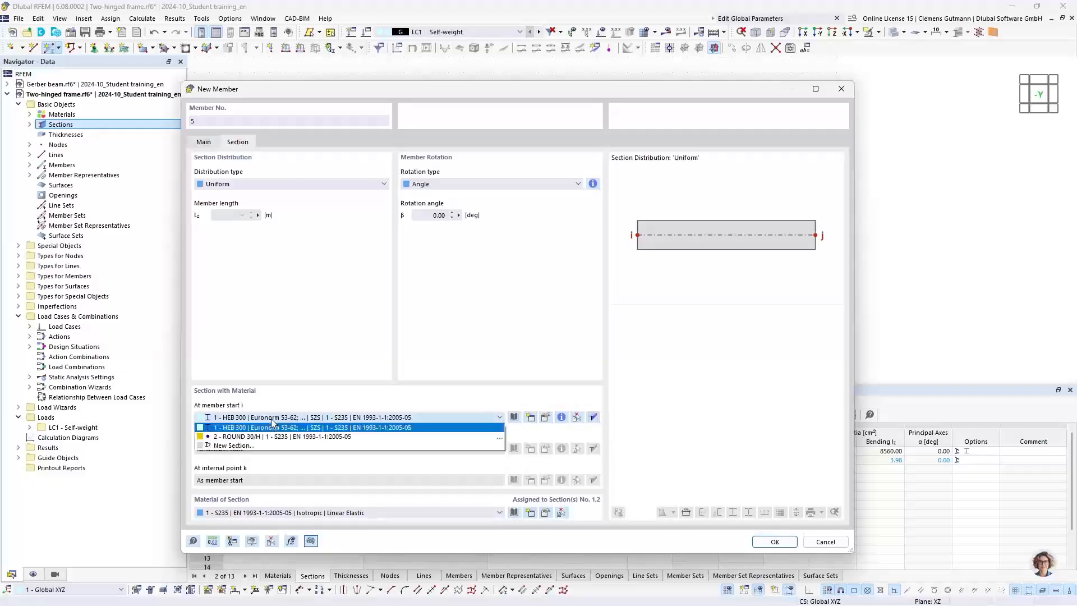
click(287, 436)
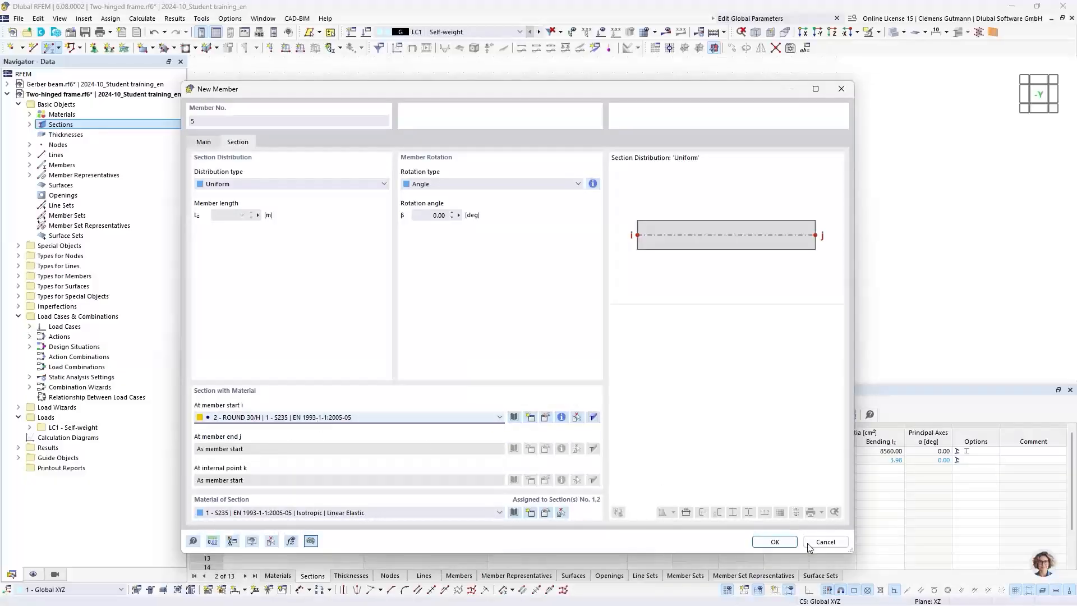
click(773, 542)
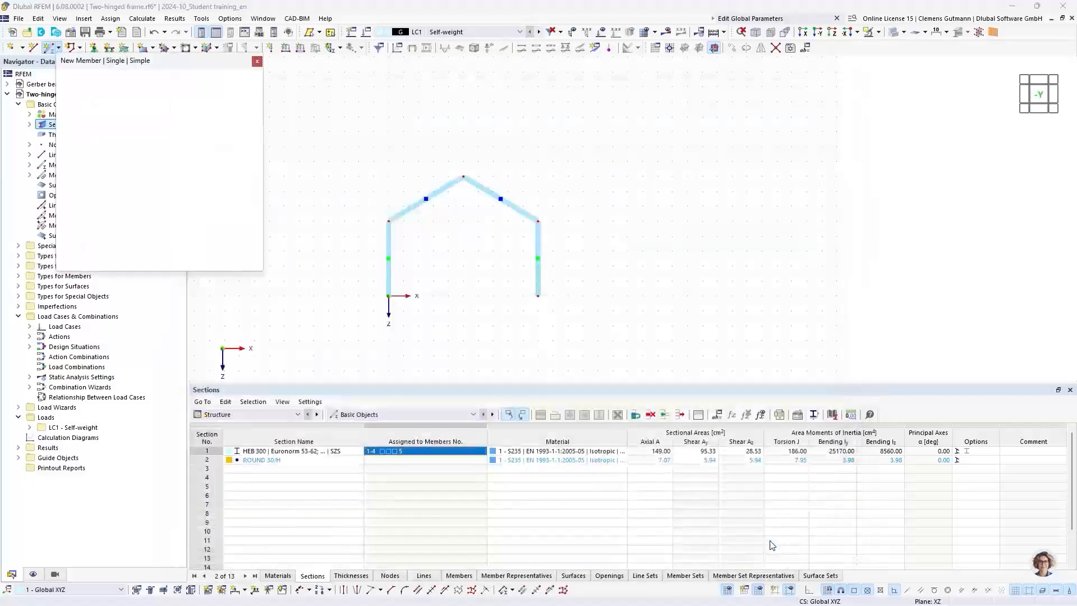
click(389, 221)
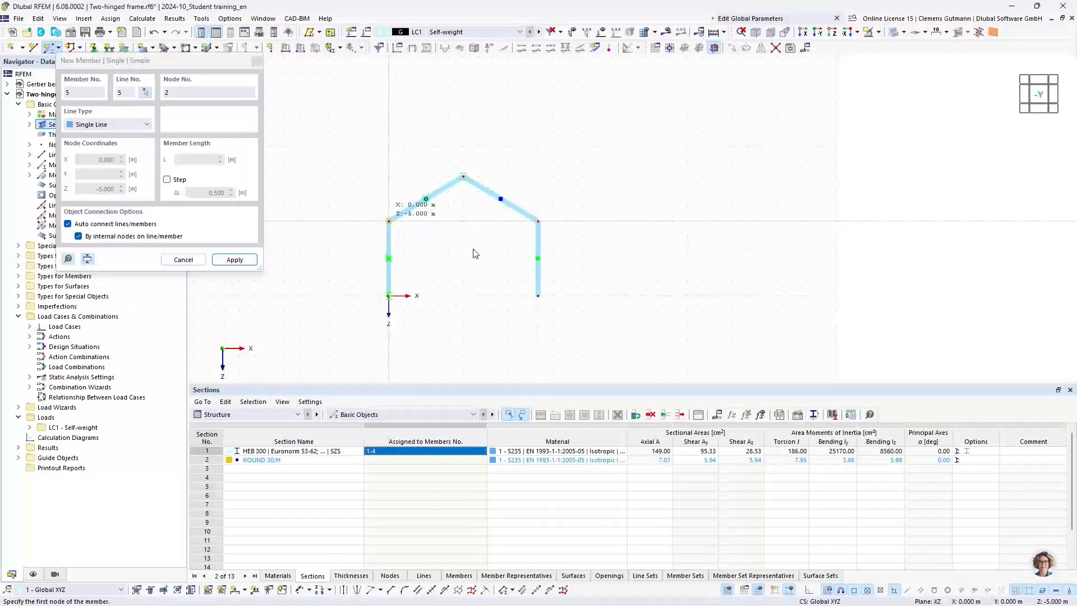
click(538, 221)
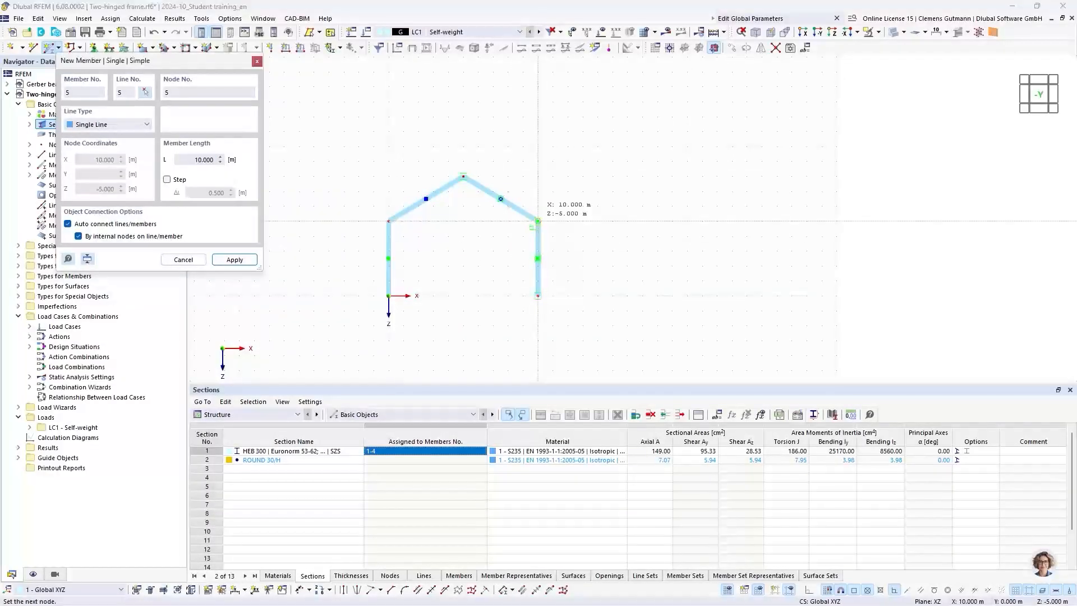
Step: Assign the hinged nodal support to the base nodes of both columns, nodes 1 and 4
right_click(532, 258)
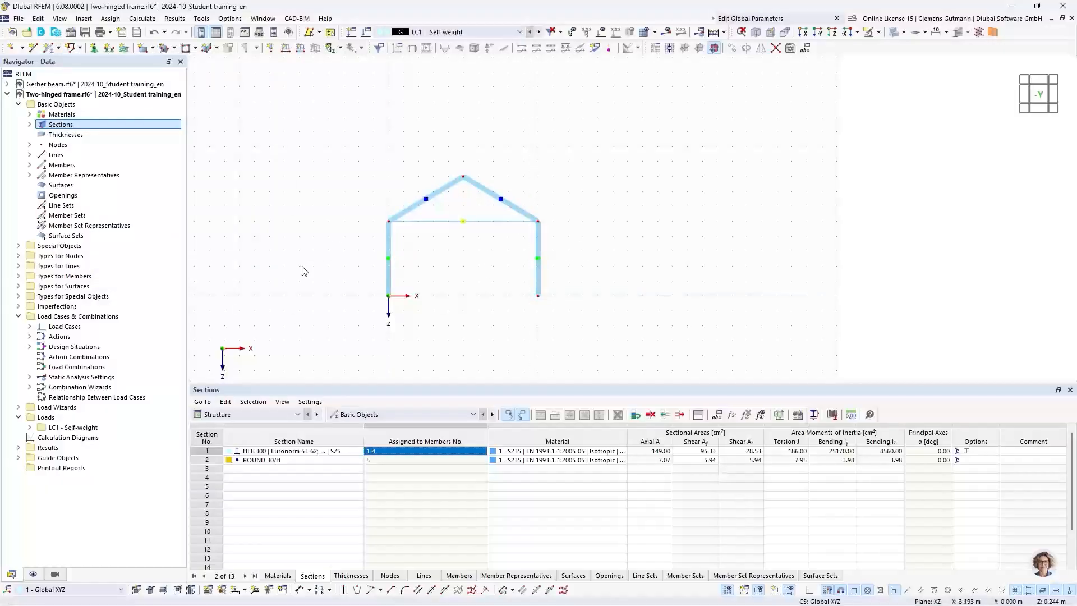
click(18, 256)
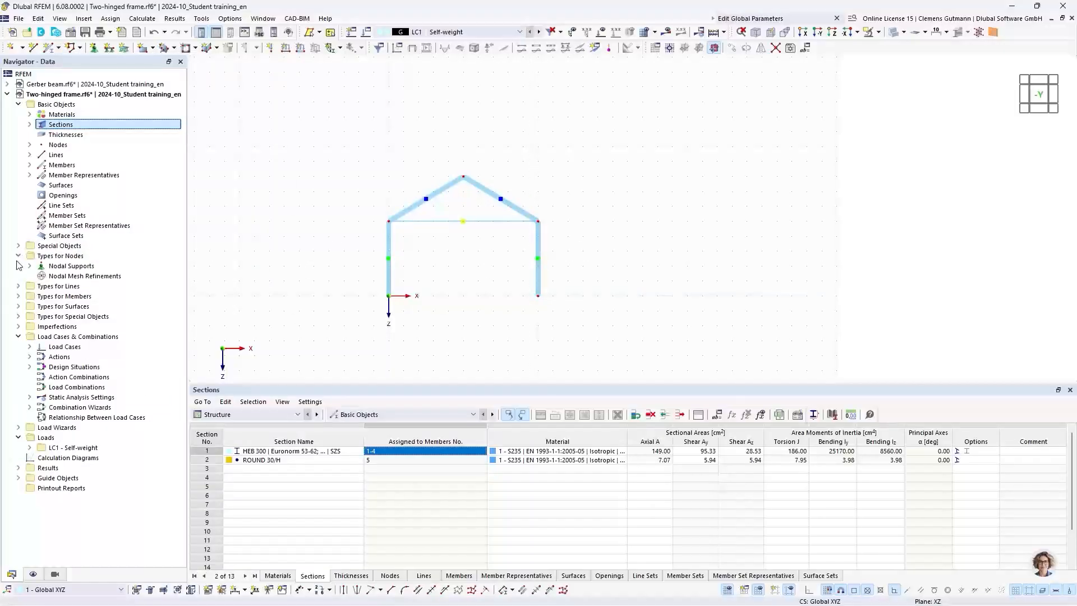
click(94, 48)
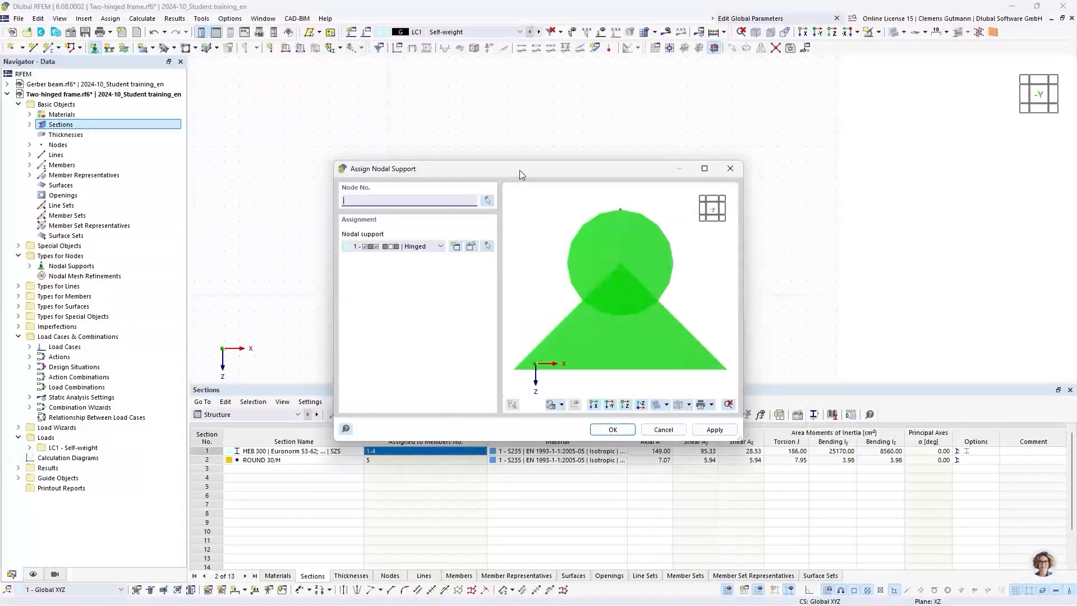
drag(519, 170, 681, 144)
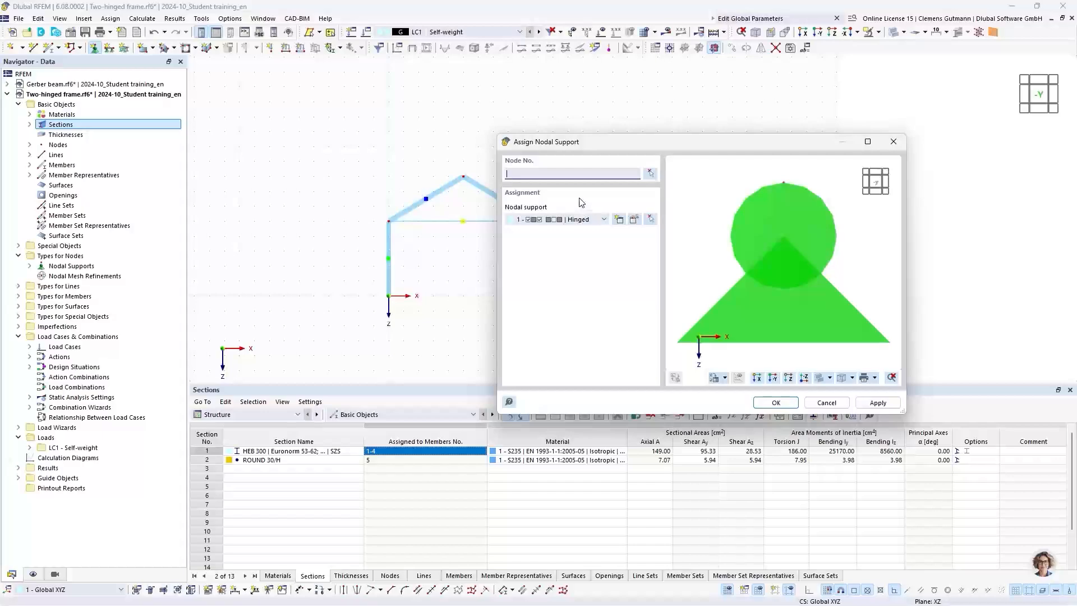
click(543, 224)
click(544, 225)
click(650, 173)
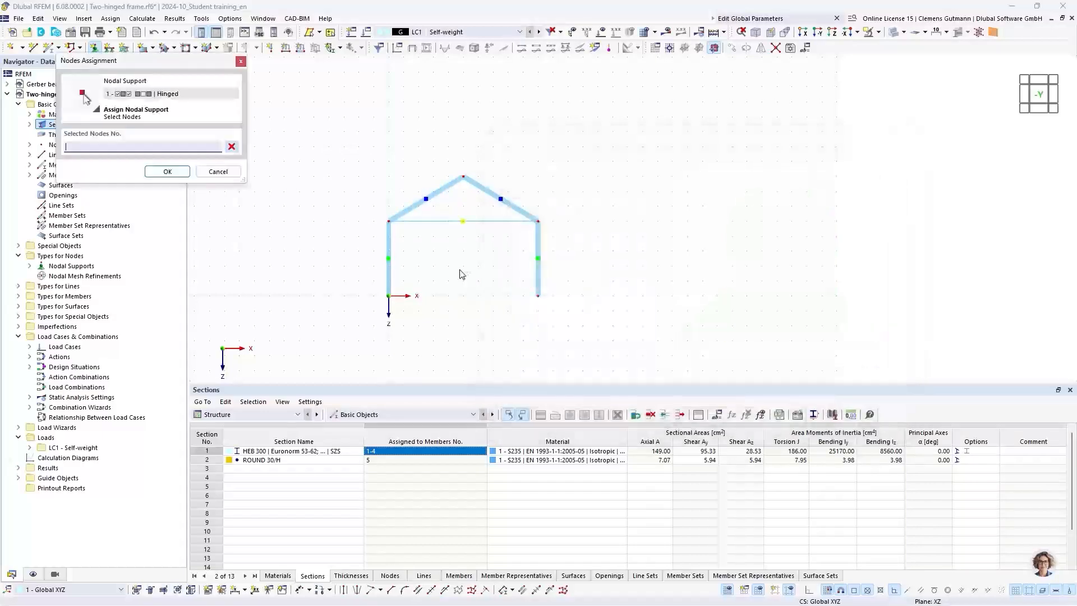
drag(358, 279, 590, 326)
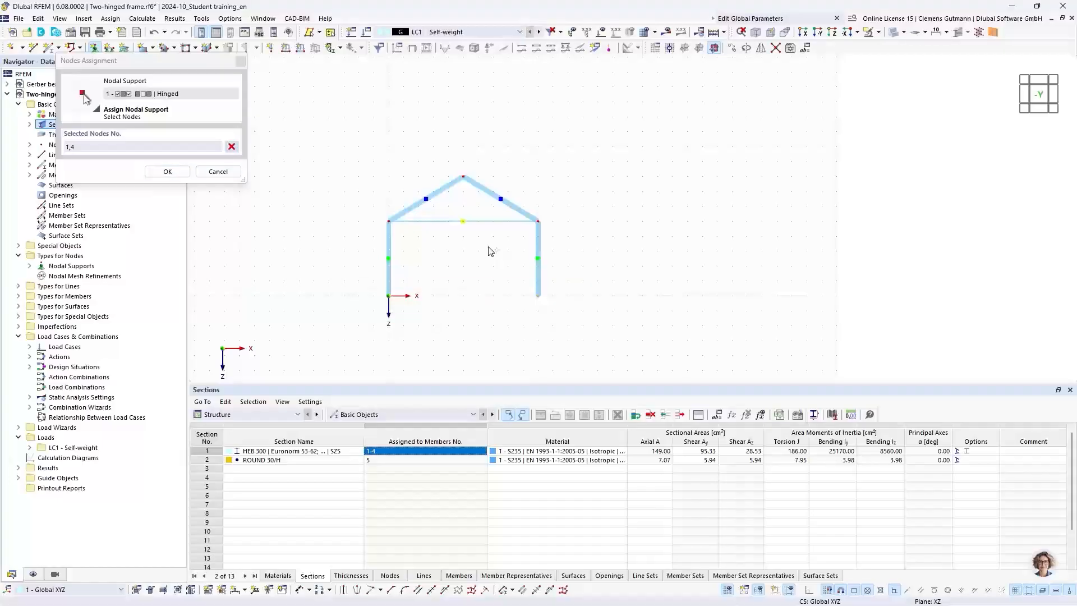
click(168, 171)
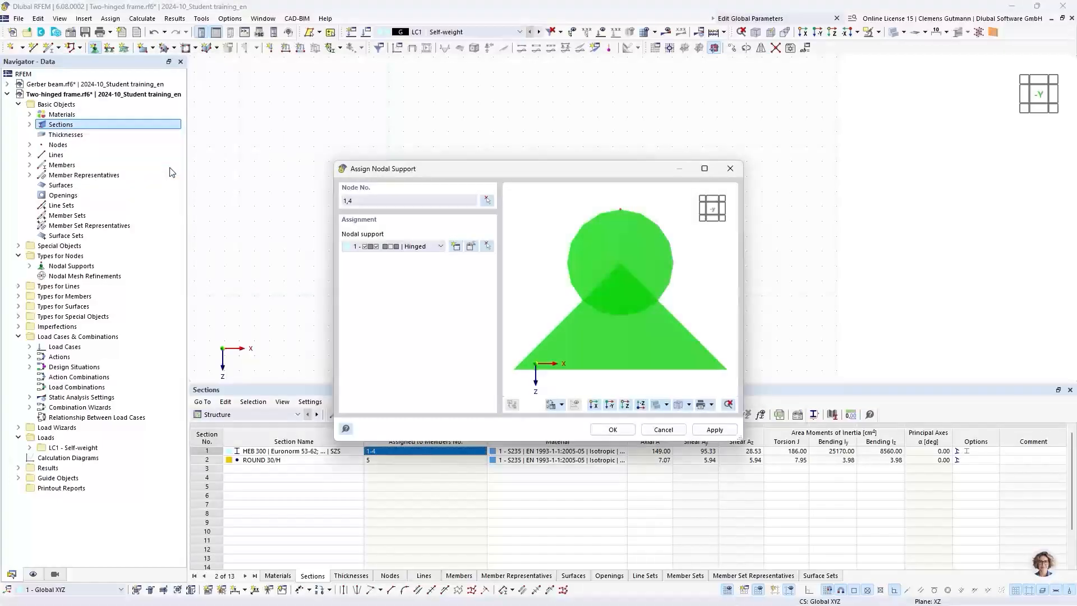
click(612, 429)
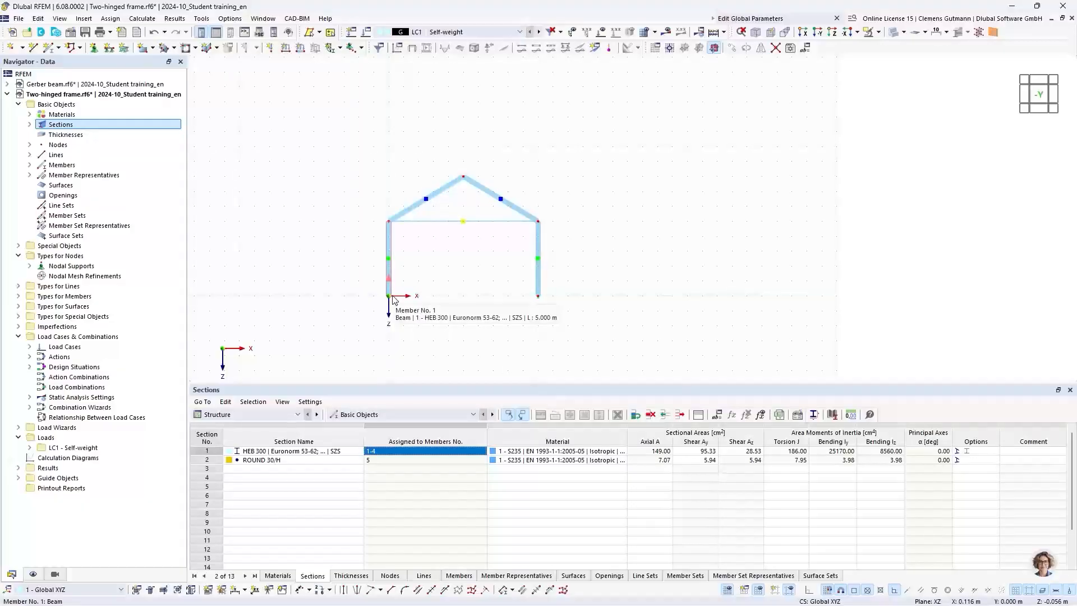
Step: Change the member type of the horizontal tie rod between the eaves to Tension
double_click(438, 226)
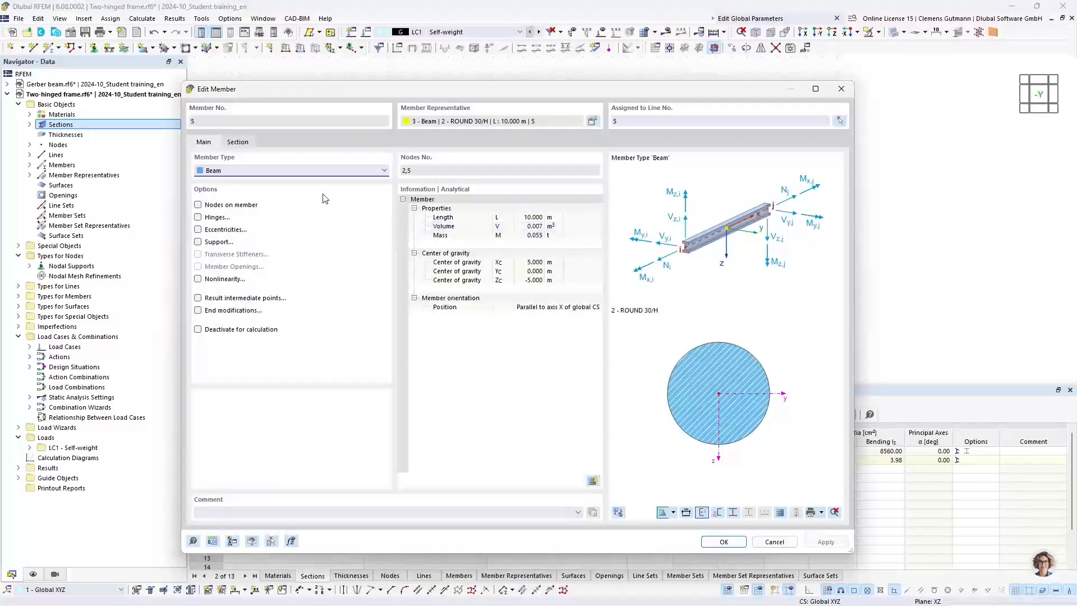
click(249, 172)
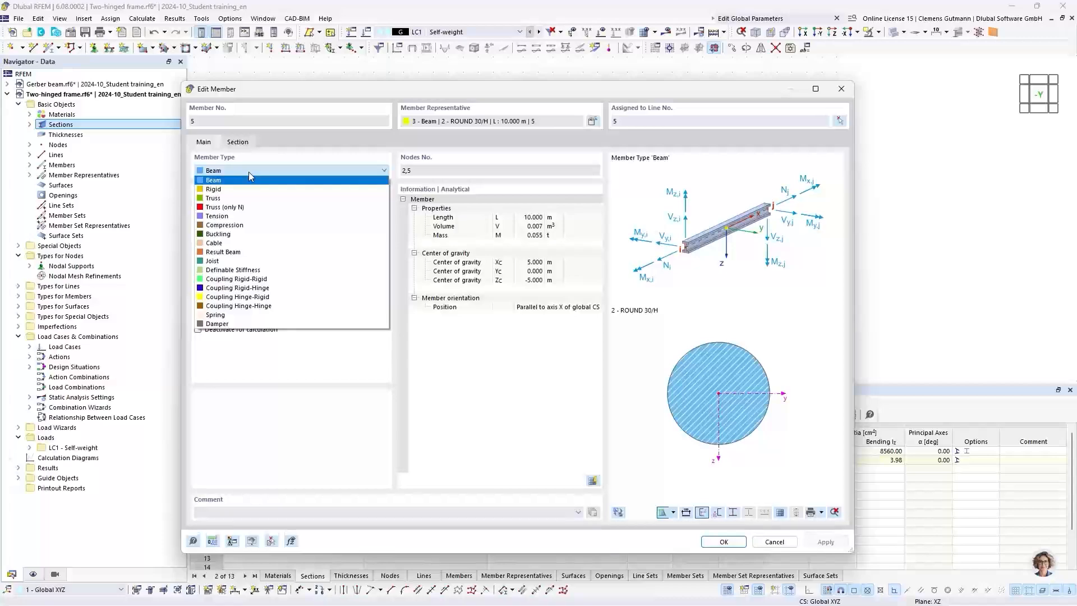
click(224, 217)
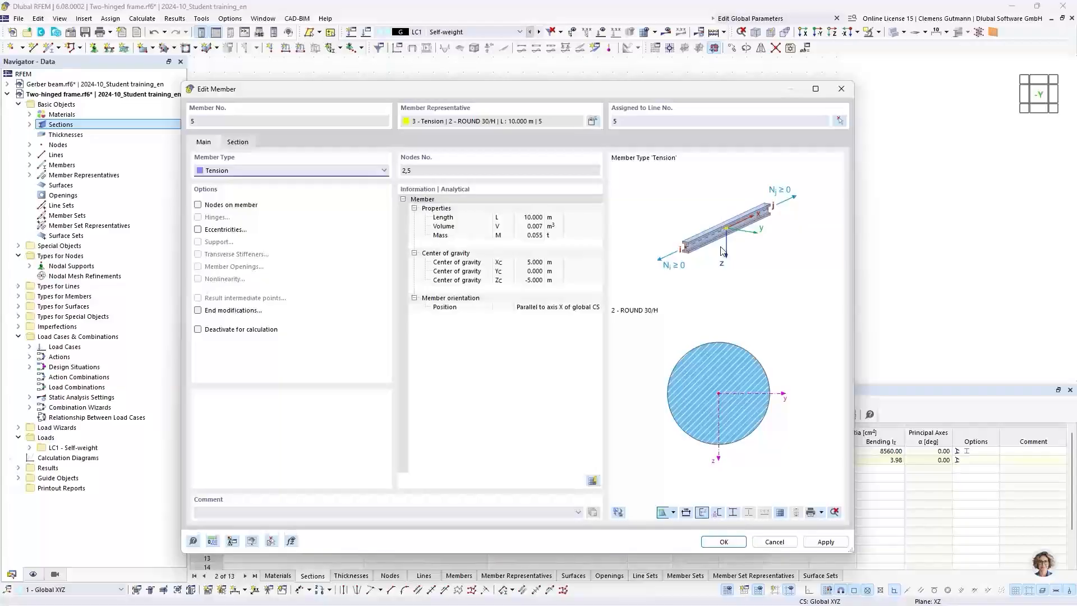
click(725, 541)
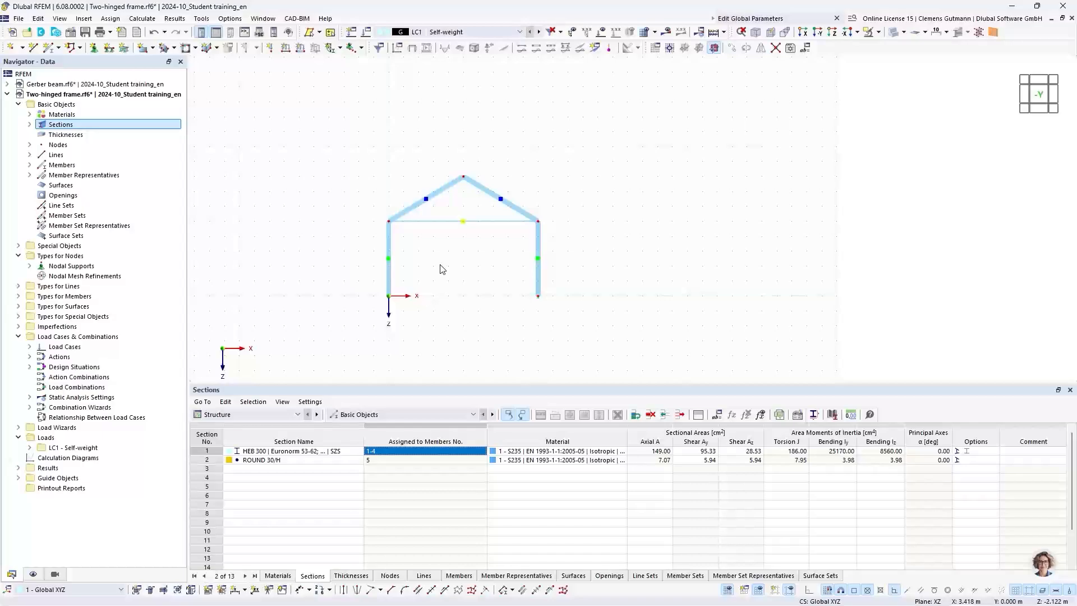
Step: Enlarge the display size of the nodal support symbols at the column bases
scroll(543, 298, up, 1)
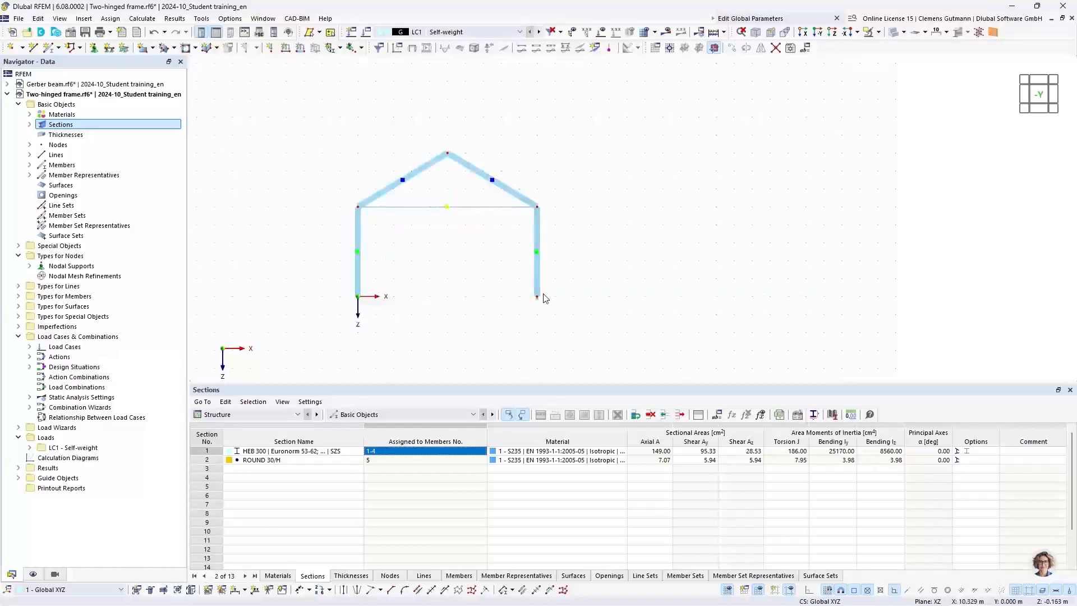
scroll(543, 298, up, 5)
right_click(539, 305)
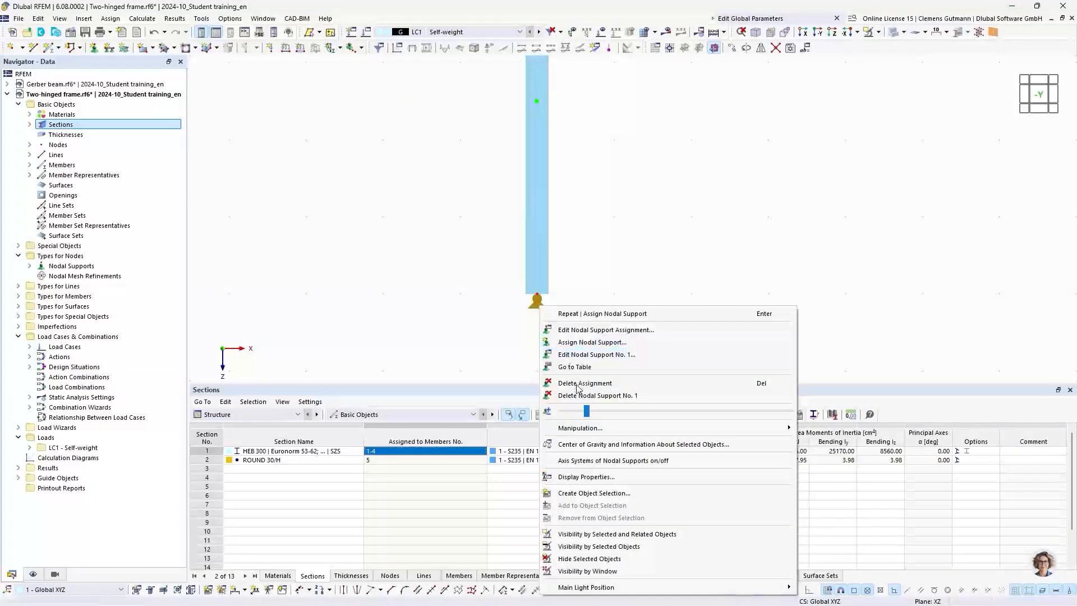
drag(586, 412, 711, 416)
click(433, 300)
scroll(713, 280, down, 6)
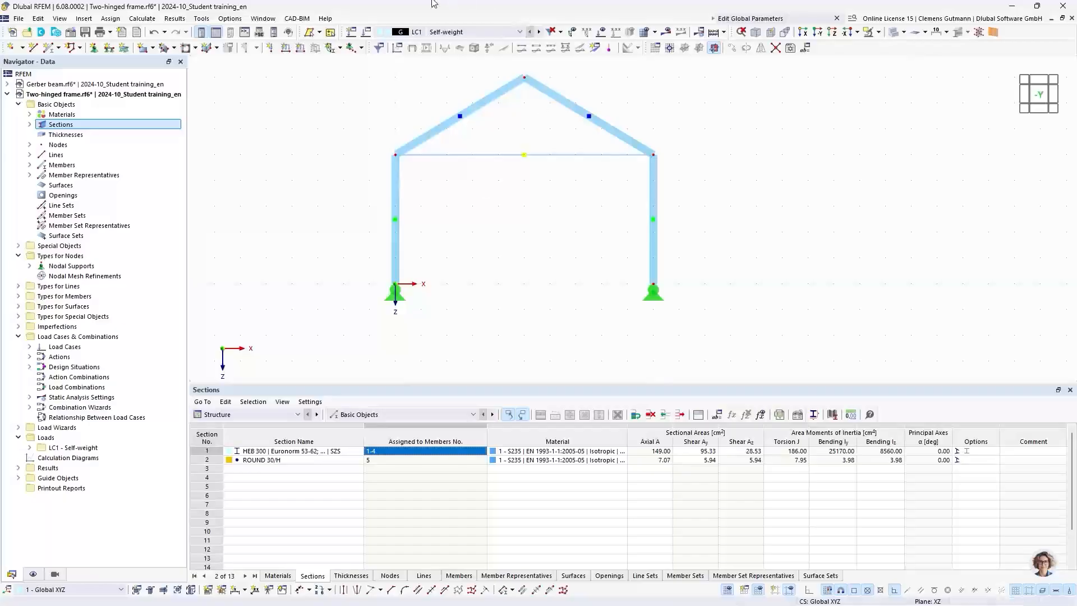
Step: Redefine load case LC1 as Snow without active self-weight, using the action category Snow/Ice loads - H <= 1000 m
click(366, 33)
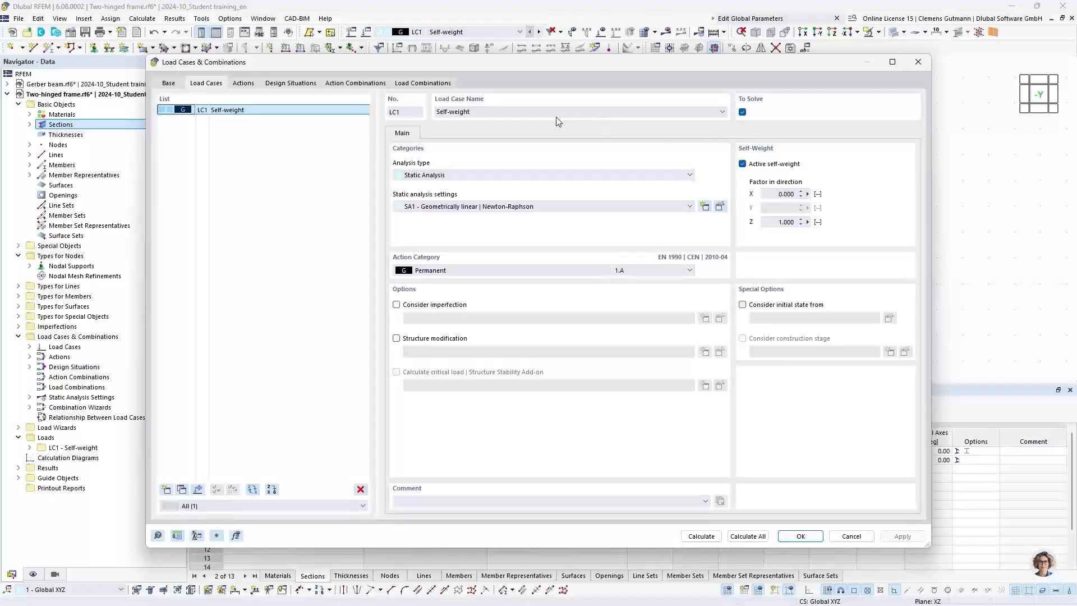
drag(514, 113, 417, 114)
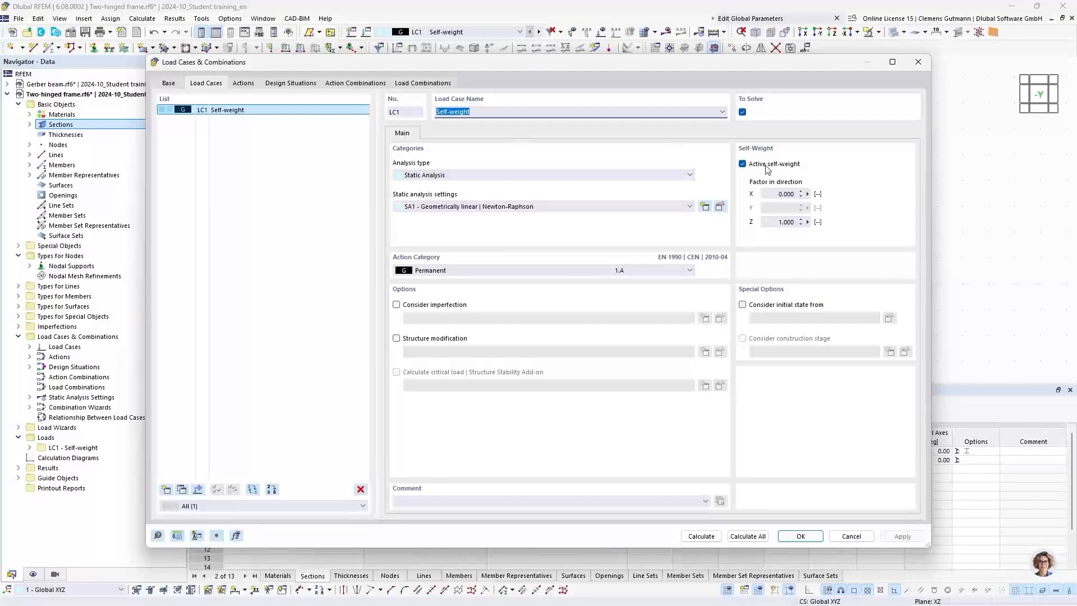
click(743, 164)
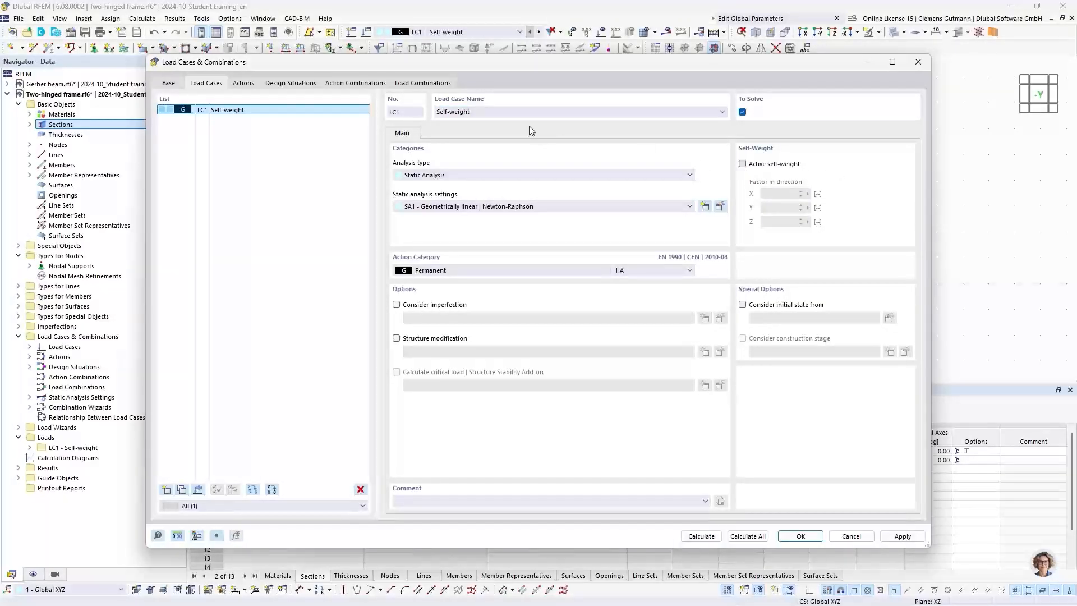
drag(477, 112, 414, 113)
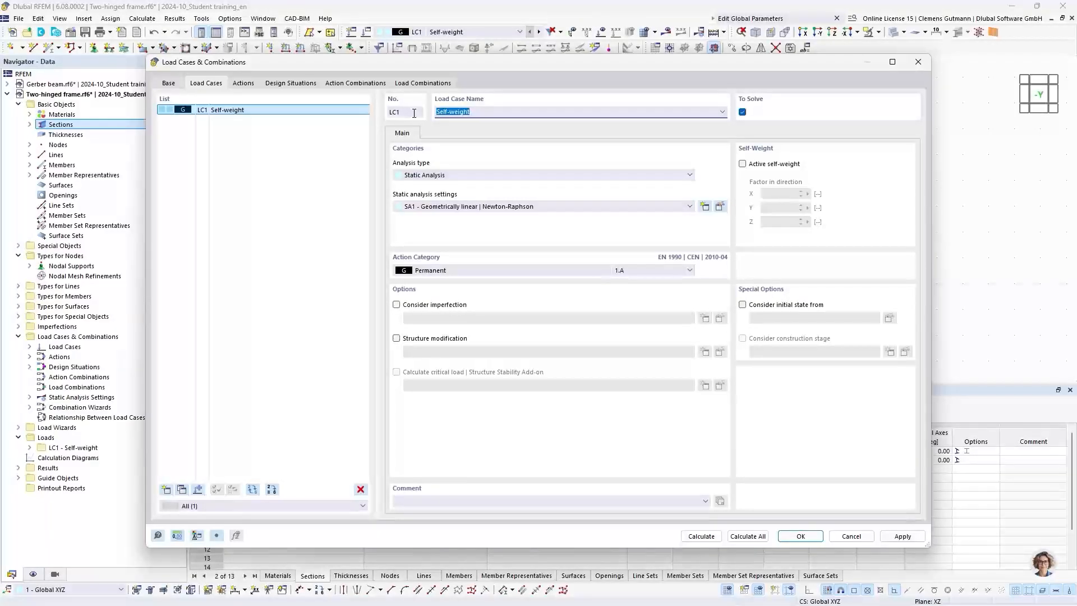
text(Snow)
key(Tab)
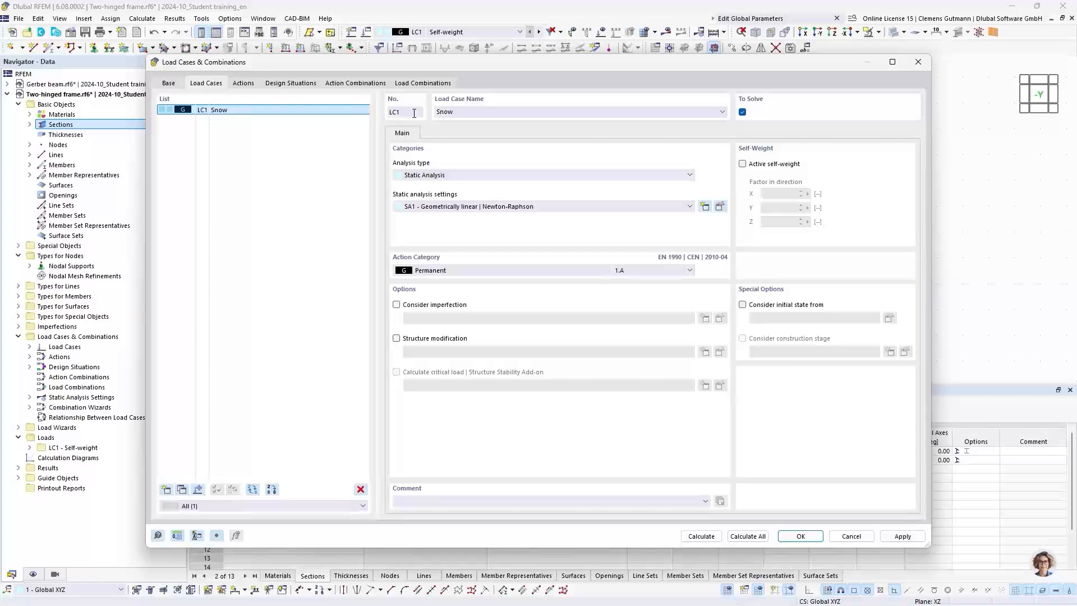
click(439, 271)
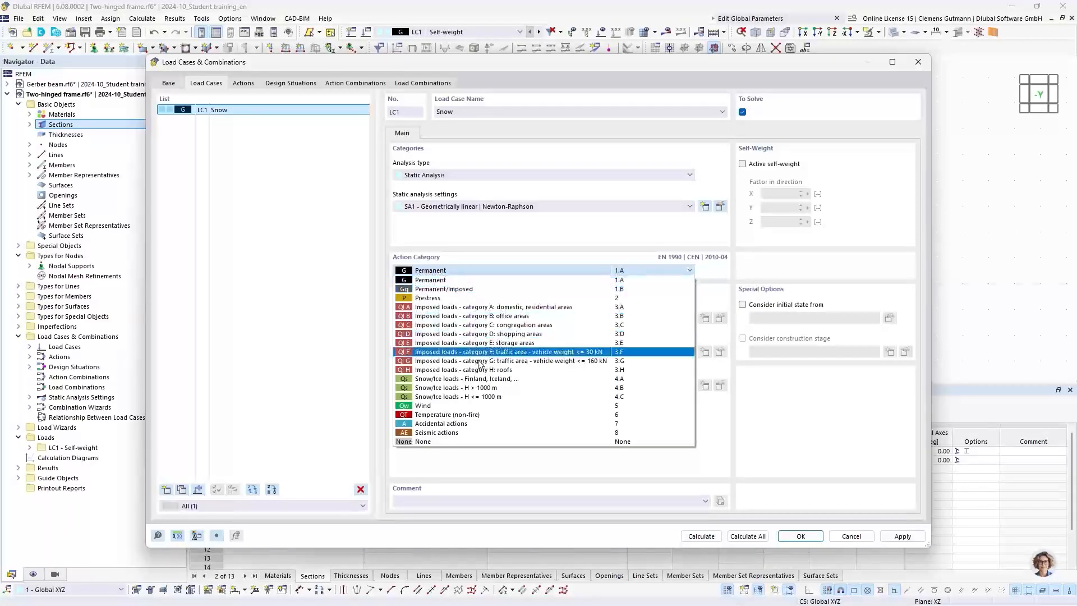
click(456, 397)
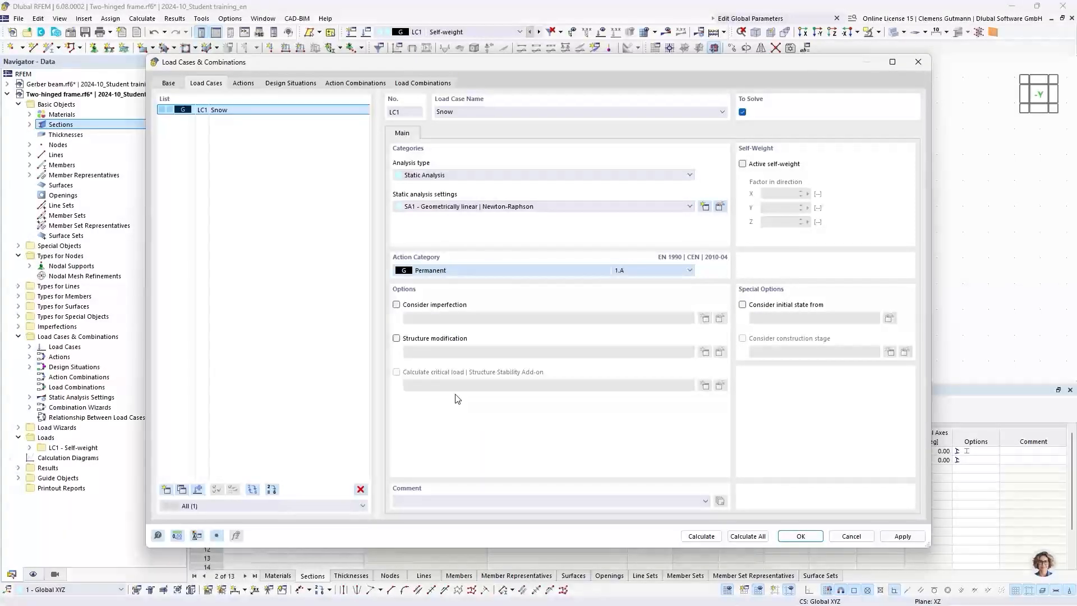
Step: Create load case LC2 named Wind with the action category Wind
click(166, 489)
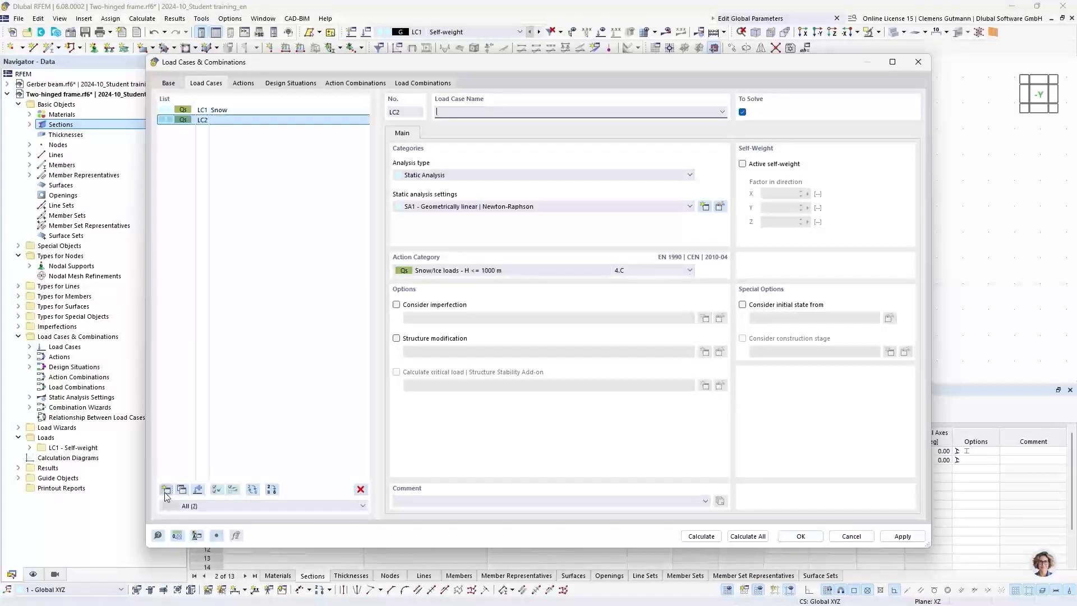
click(441, 272)
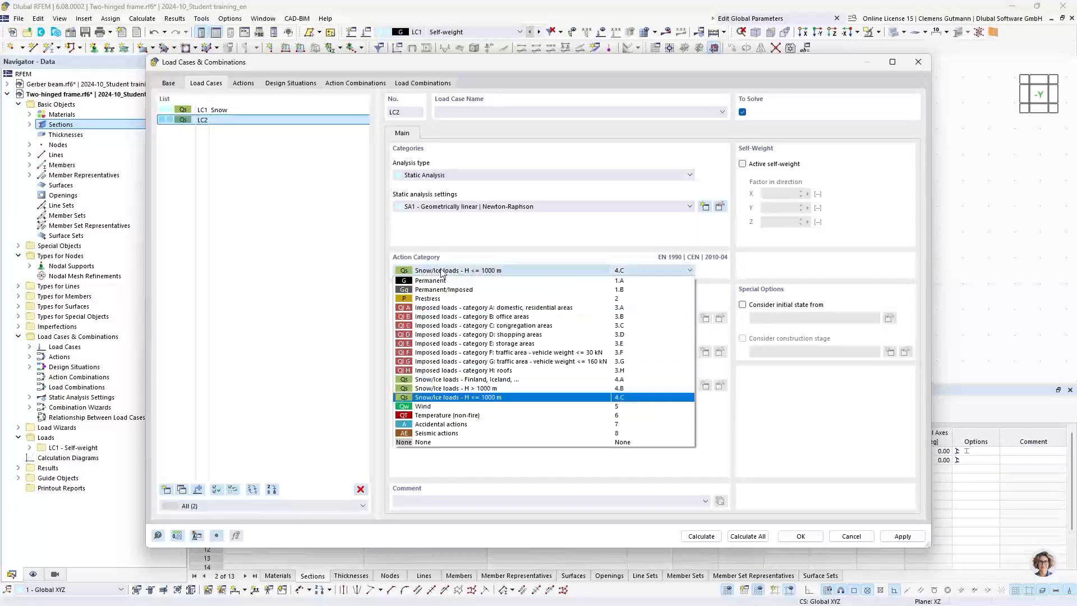
click(429, 408)
click(449, 112)
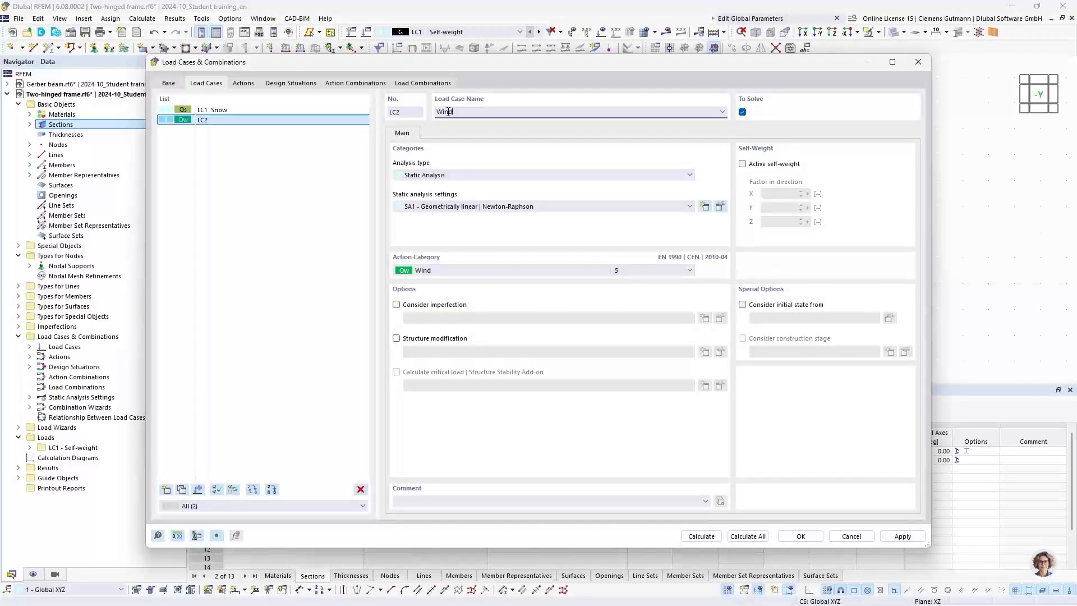
text(Wind)
key(Tab)
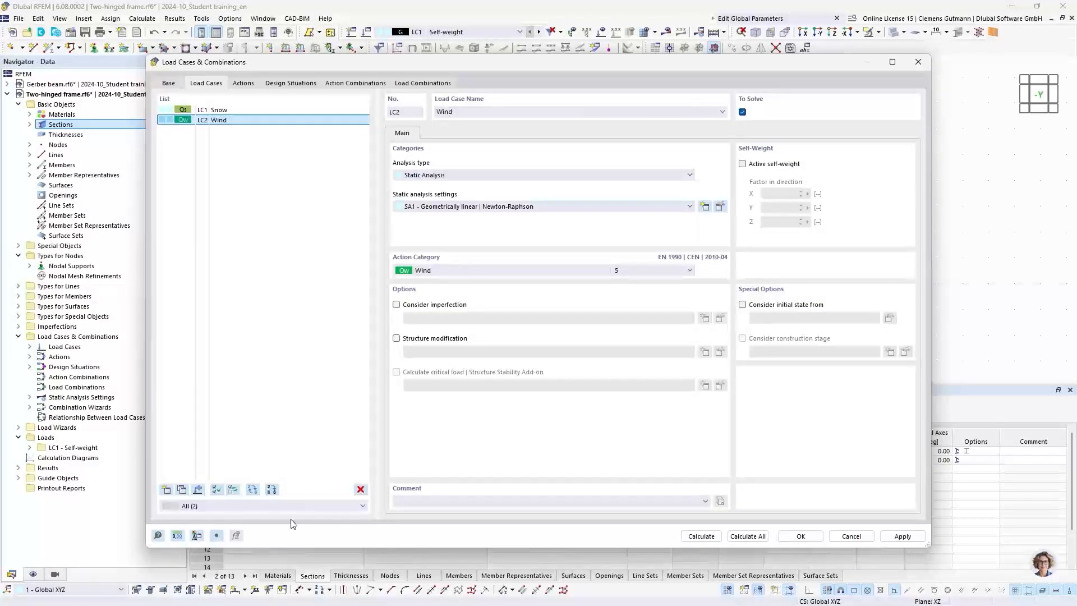
Step: Create load case LC3 named Temperature with the action category Temperature (non-fire)
click(167, 489)
click(422, 272)
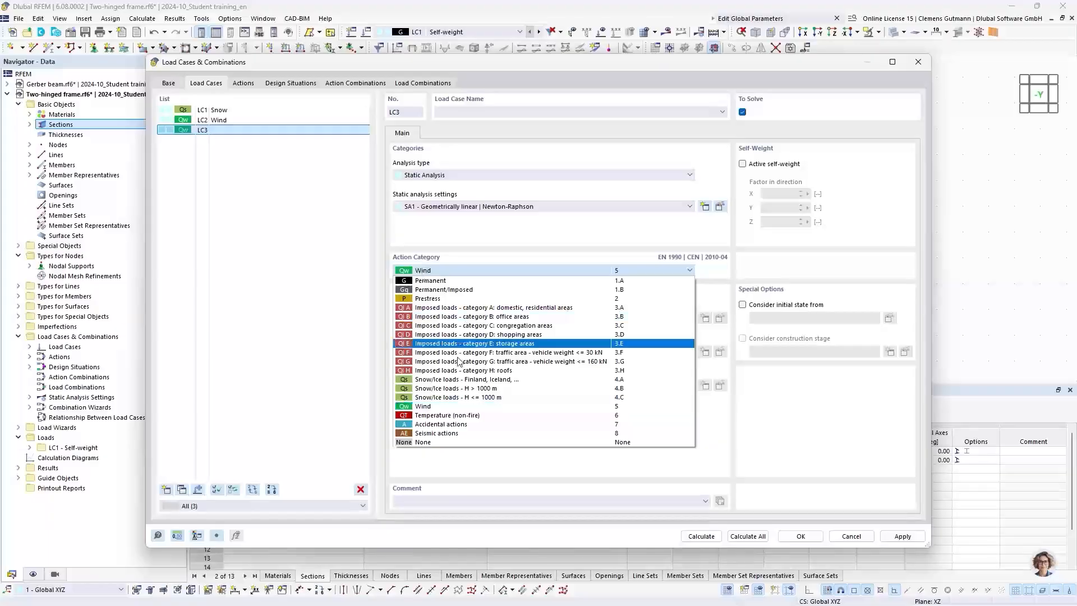
click(452, 418)
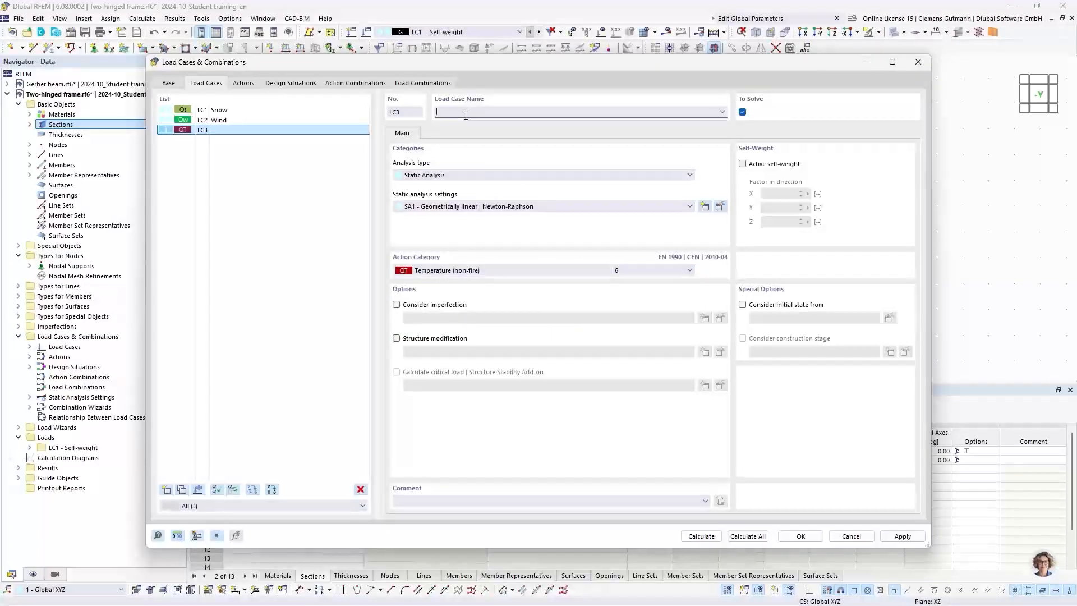
click(466, 114)
text(Temperatu)
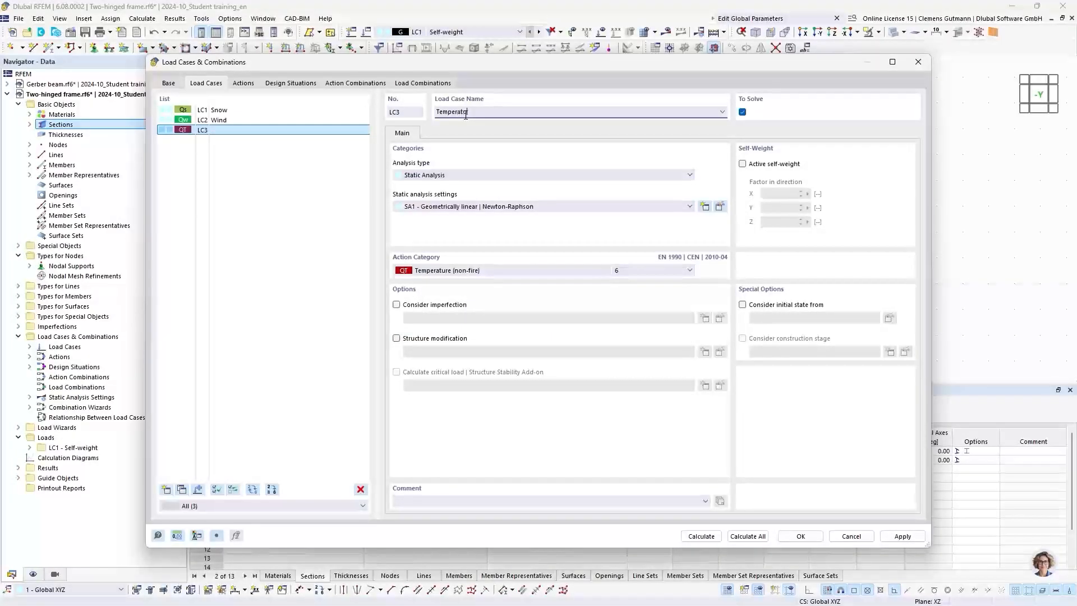
text(re)
click(543, 164)
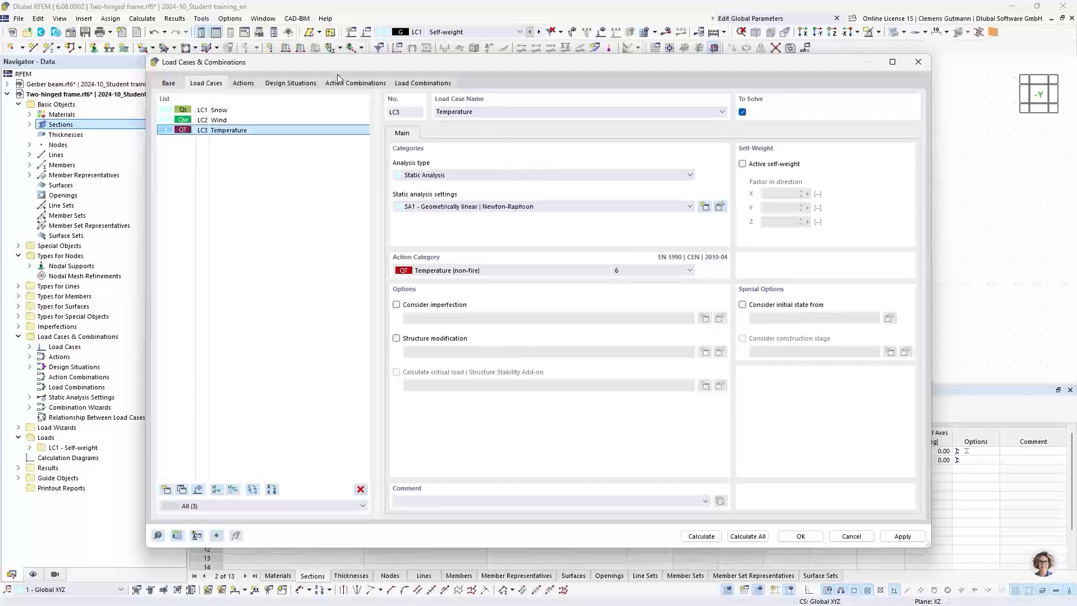
Step: Review the actions, design situations and generated action combinations, including the SLS - Frequent combination AC25
click(243, 83)
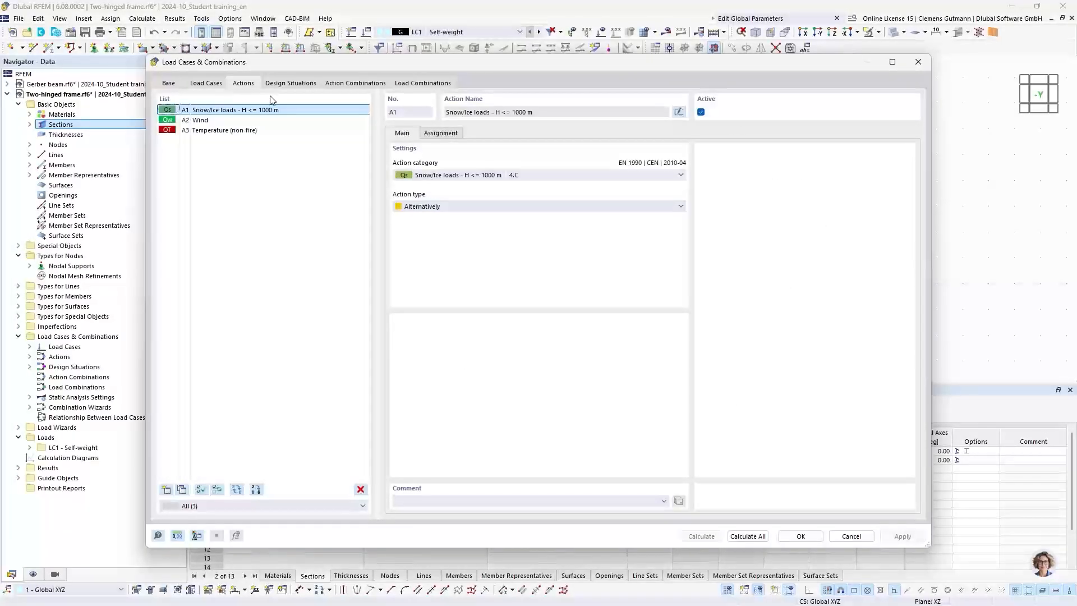
click(285, 85)
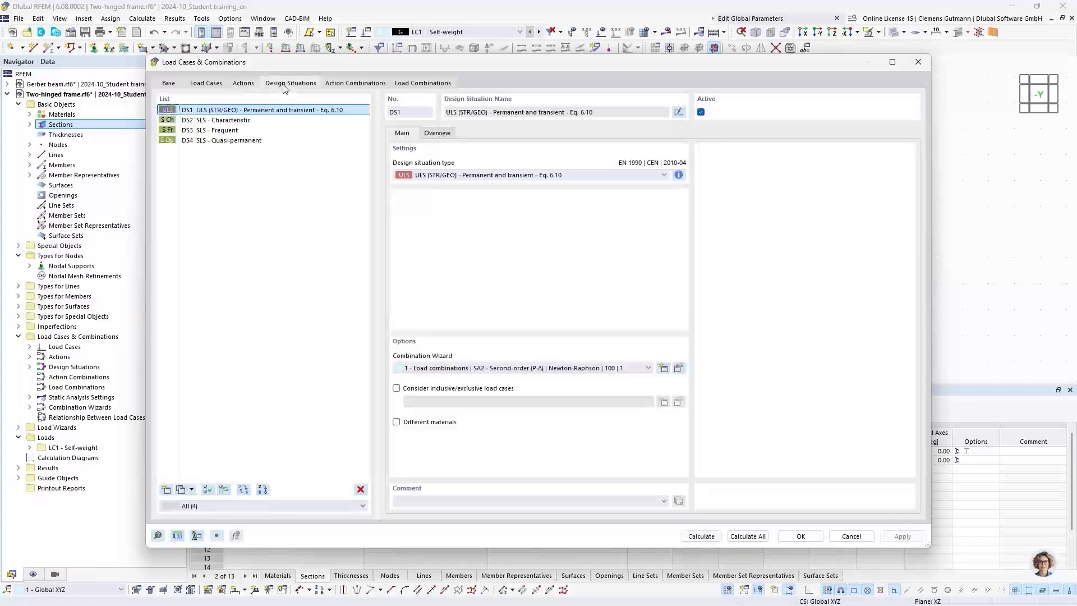
click(334, 84)
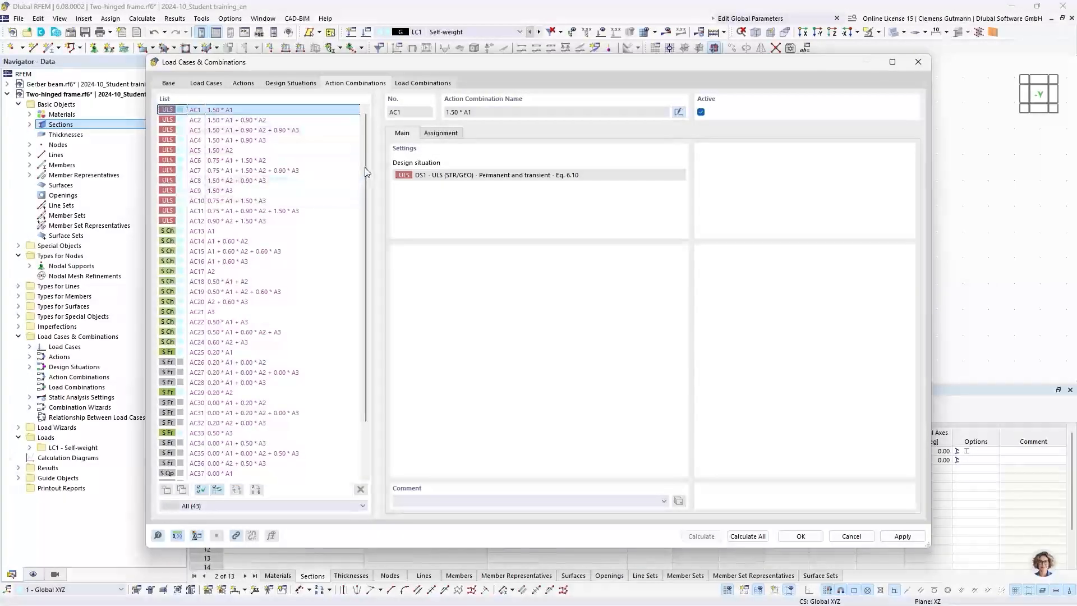
scroll(370, 180, down, 2)
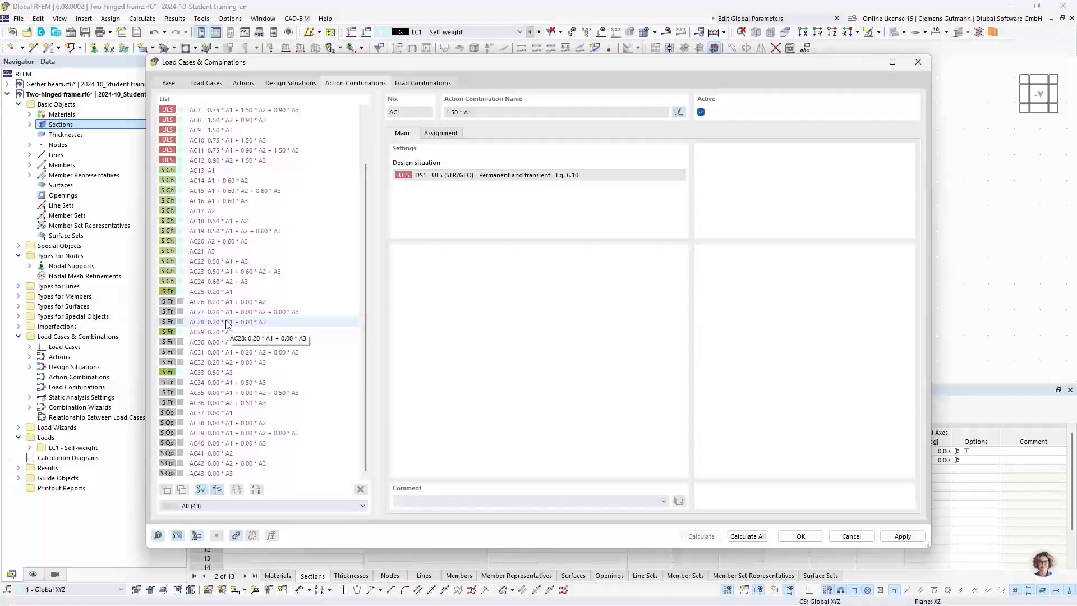
click(189, 294)
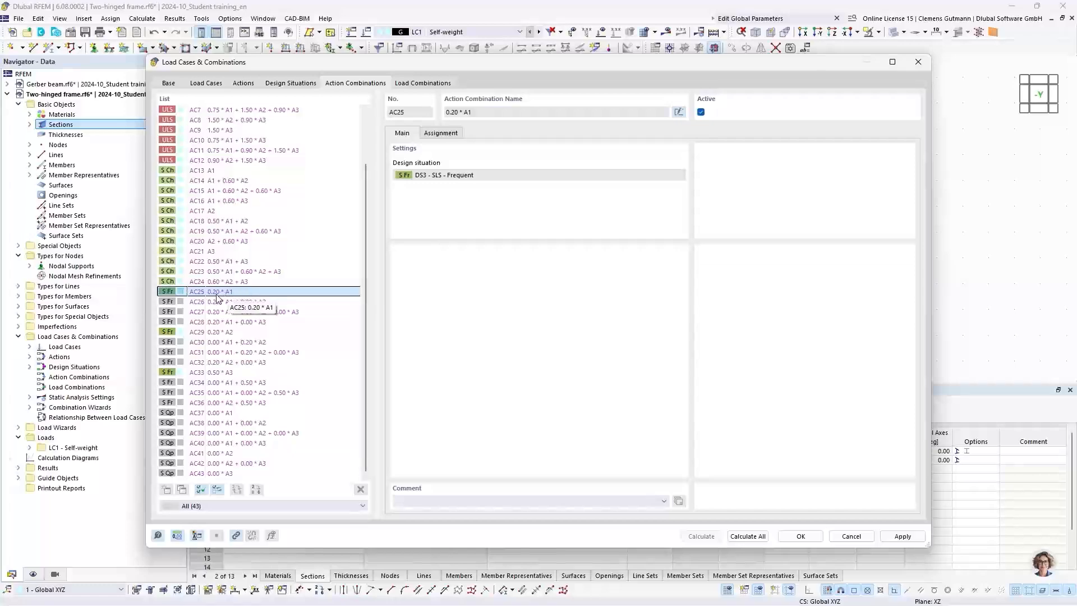
Step: Examine the inactive SLS - Frequent action combinations AC26 to AC28 and compare the action combinations with the generated load combinations
click(190, 303)
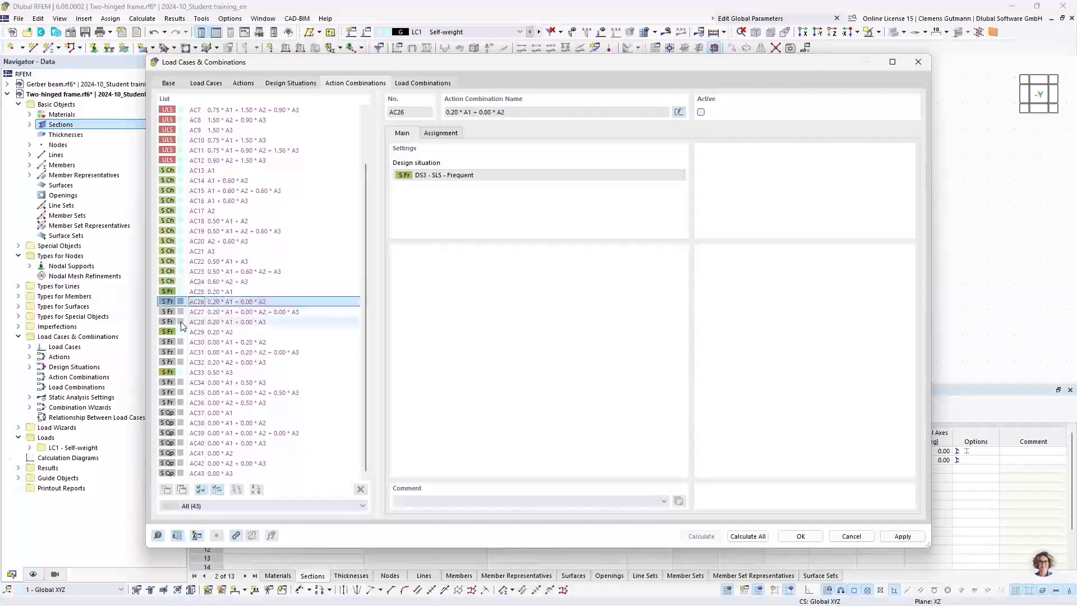
click(193, 312)
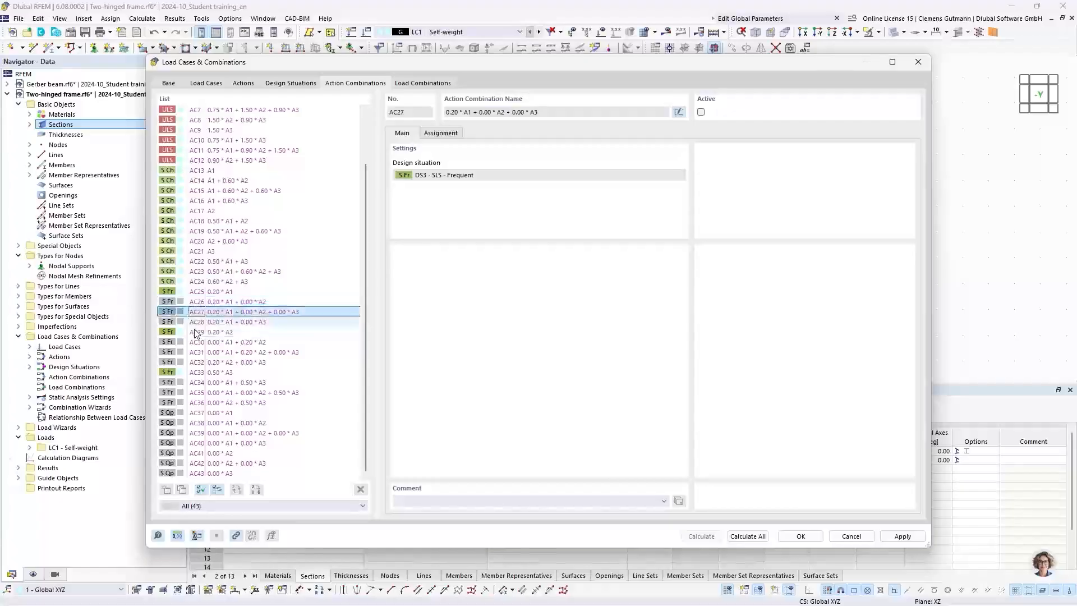
click(195, 324)
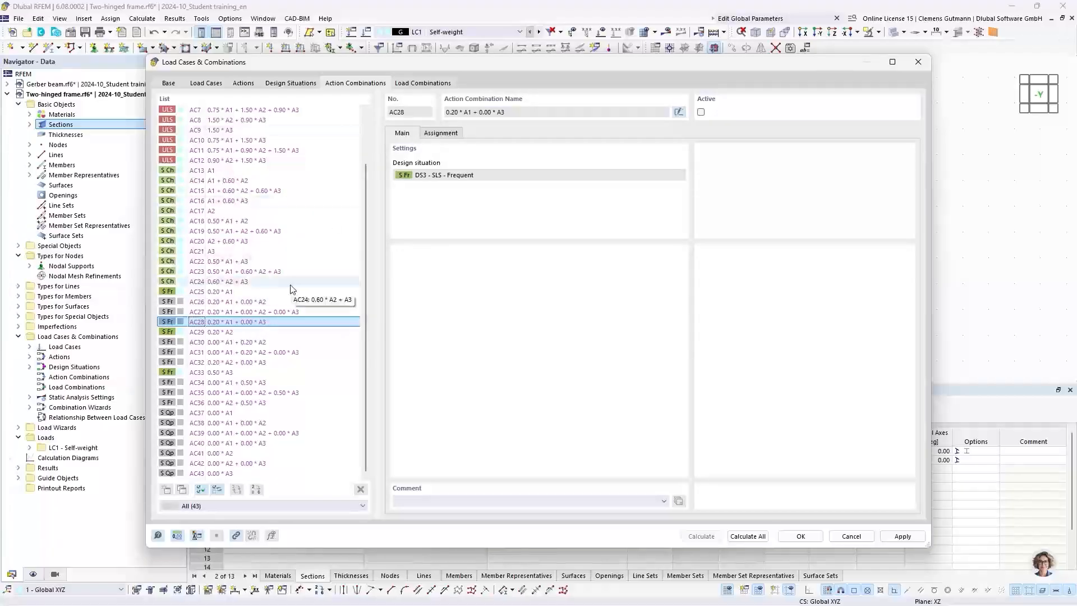
scroll(294, 287, up, 2)
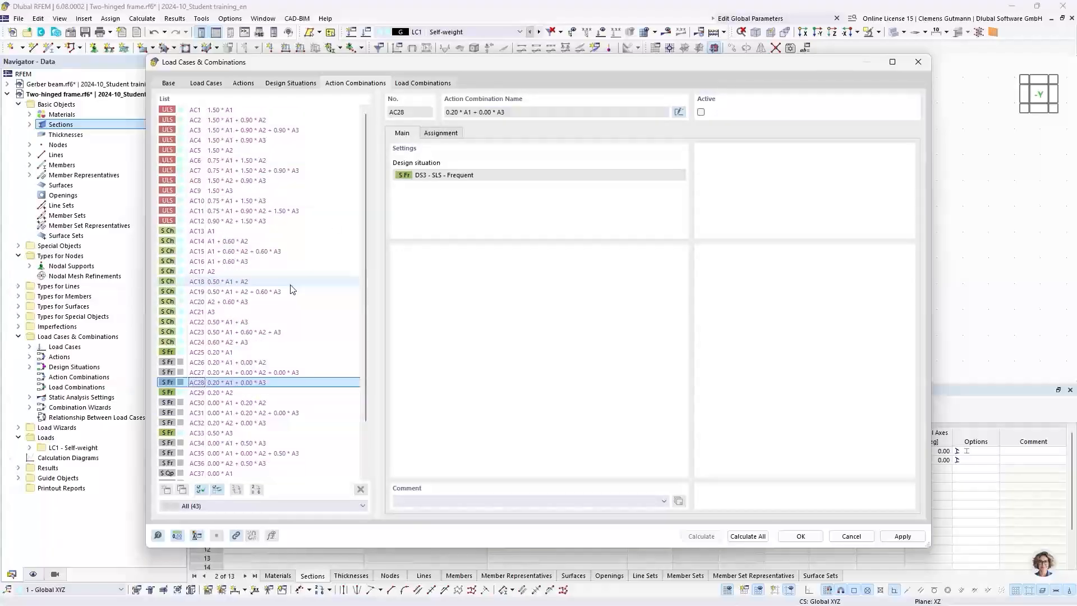
click(422, 84)
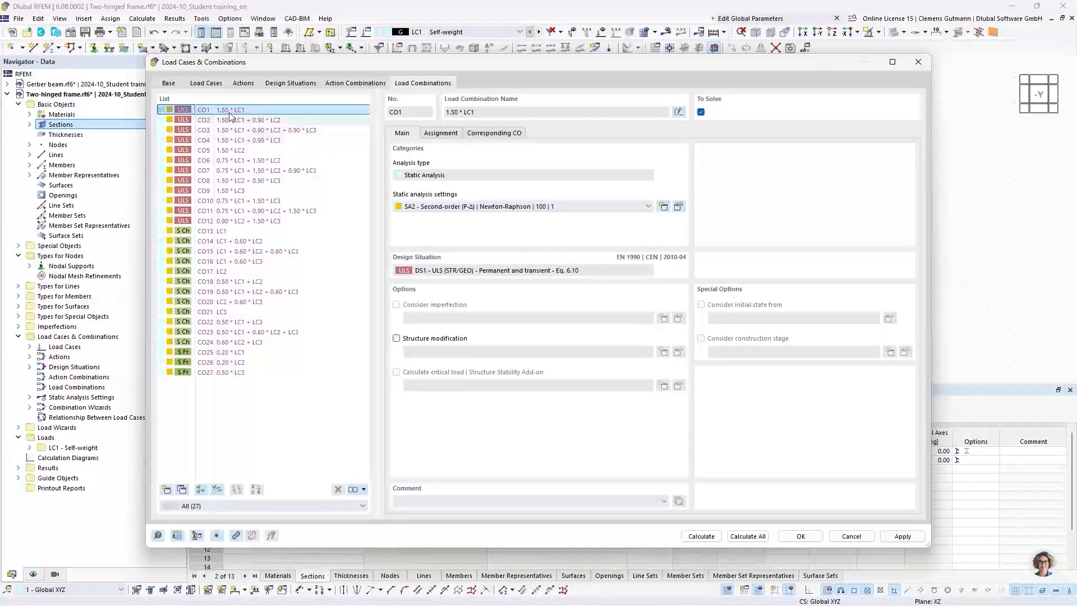
click(356, 83)
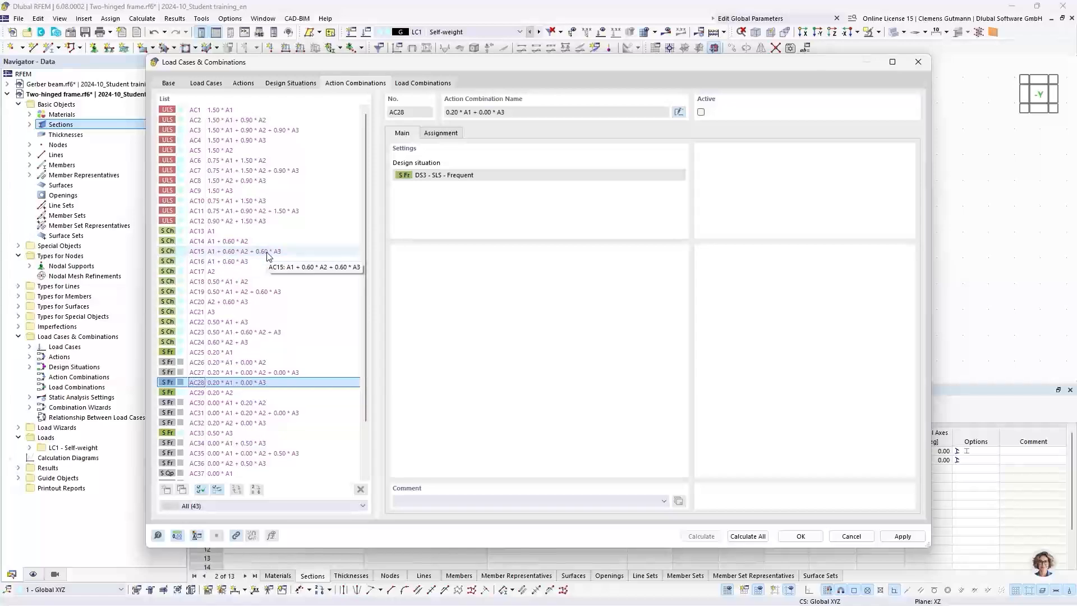
click(418, 84)
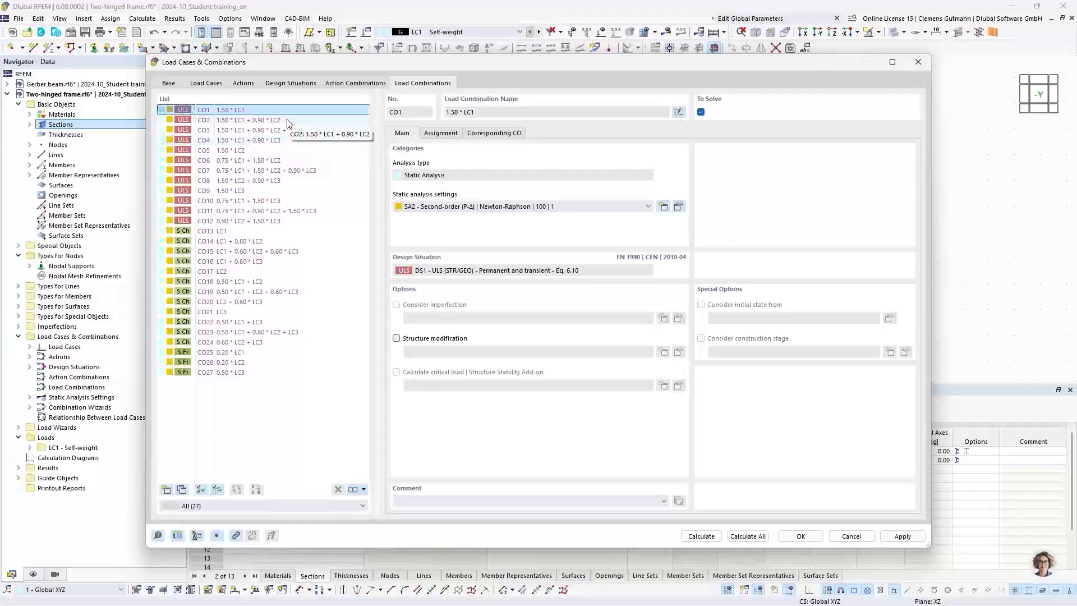
Step: Compare the assigned load cases, factors and leading actions of load combinations CO12, CO3, CO7 and CO11, and accept the load case definitions
click(254, 222)
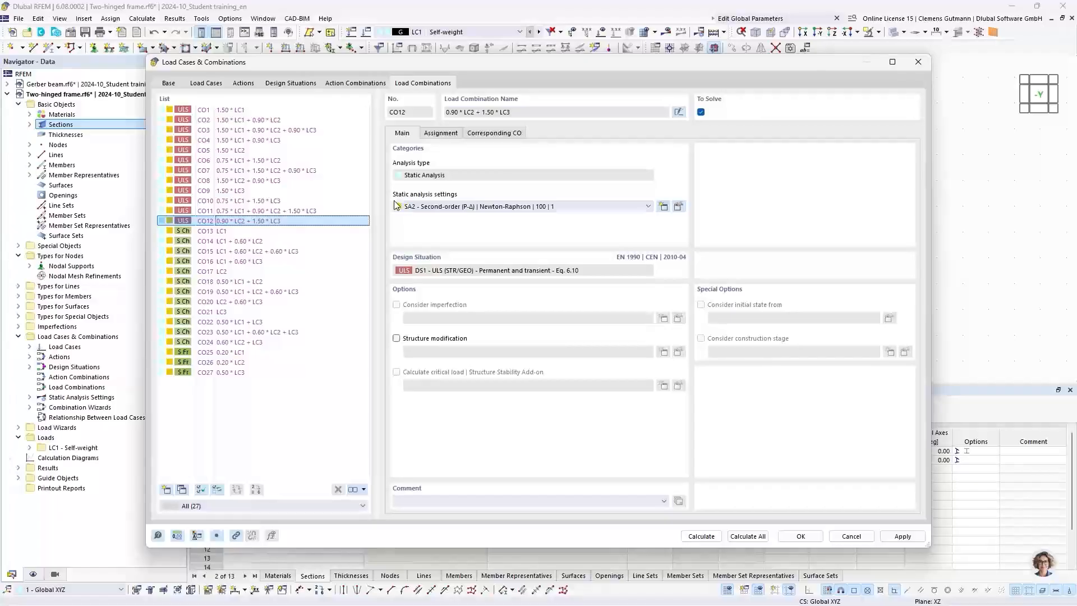
click(441, 134)
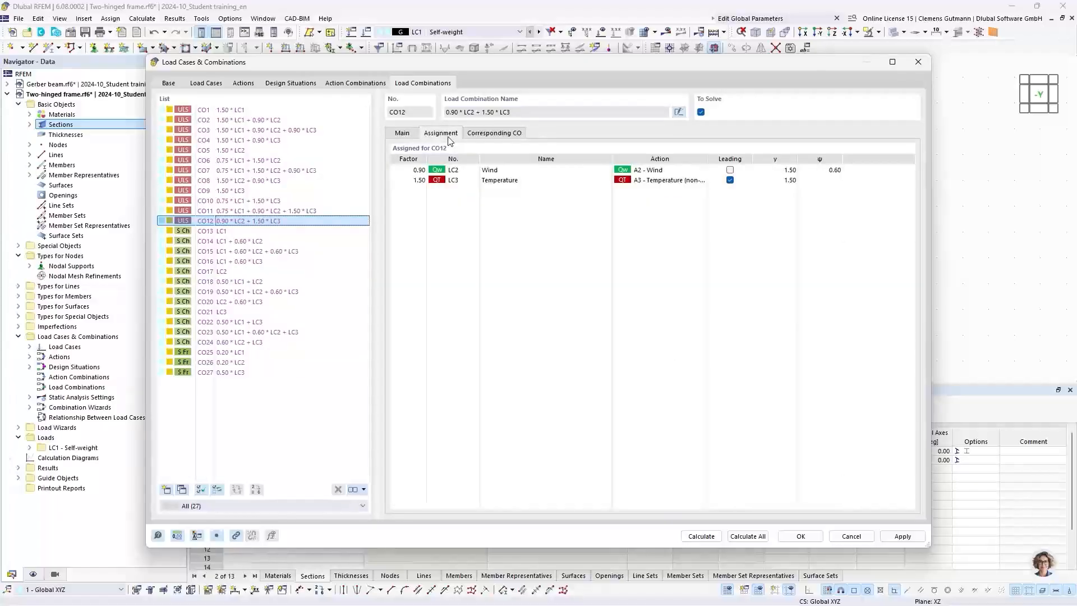
click(270, 132)
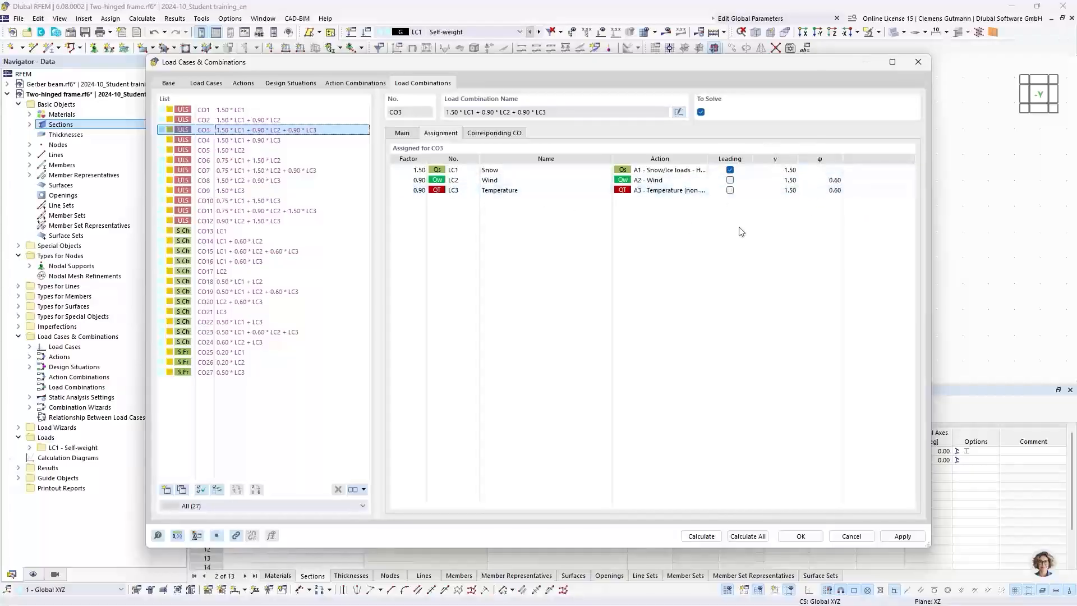
click(324, 170)
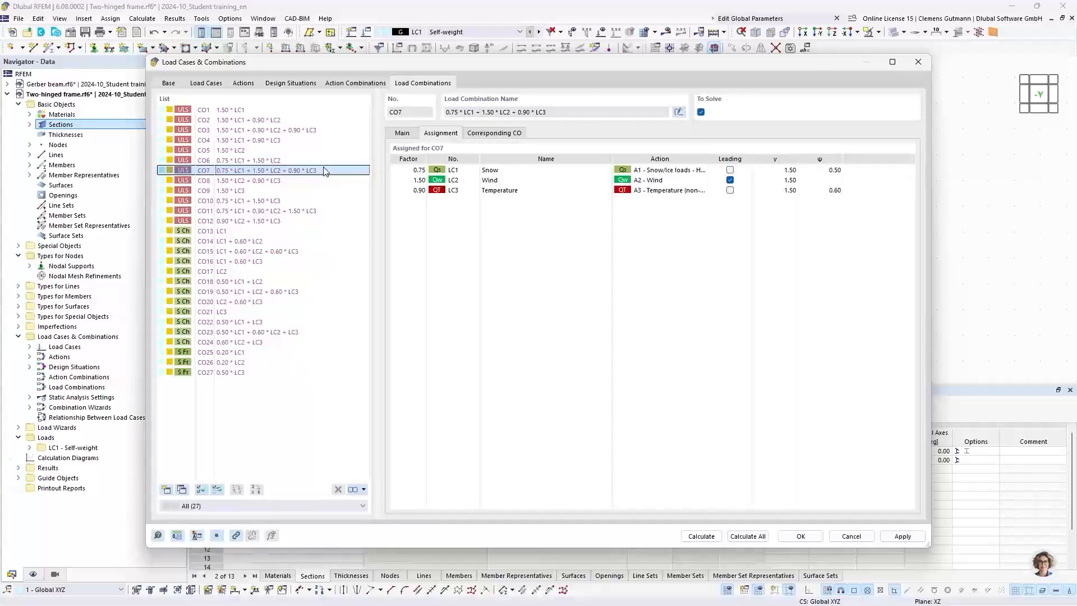
click(307, 217)
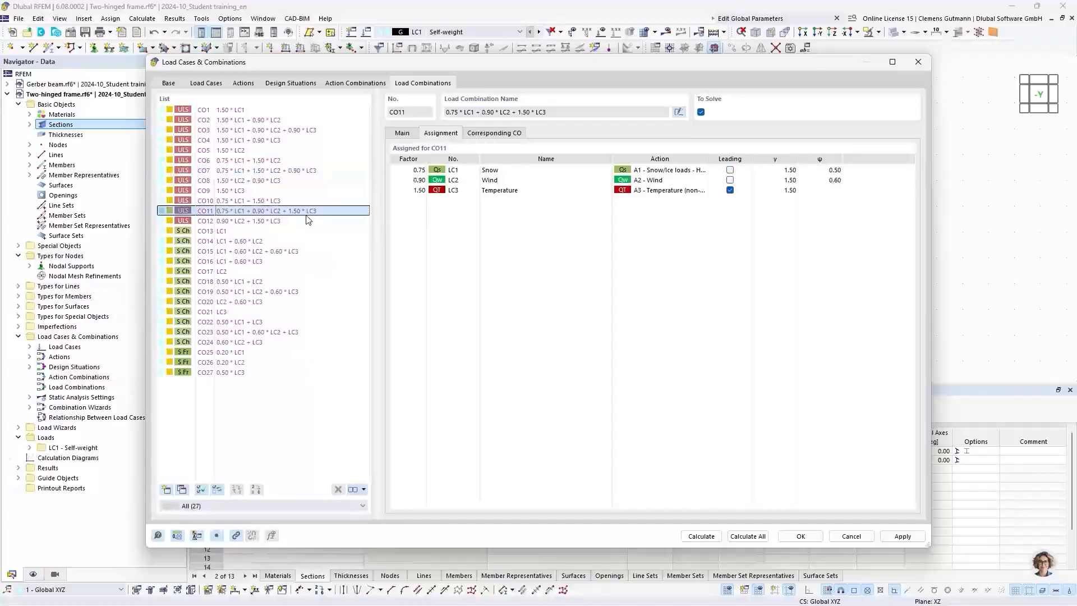
click(307, 170)
click(307, 131)
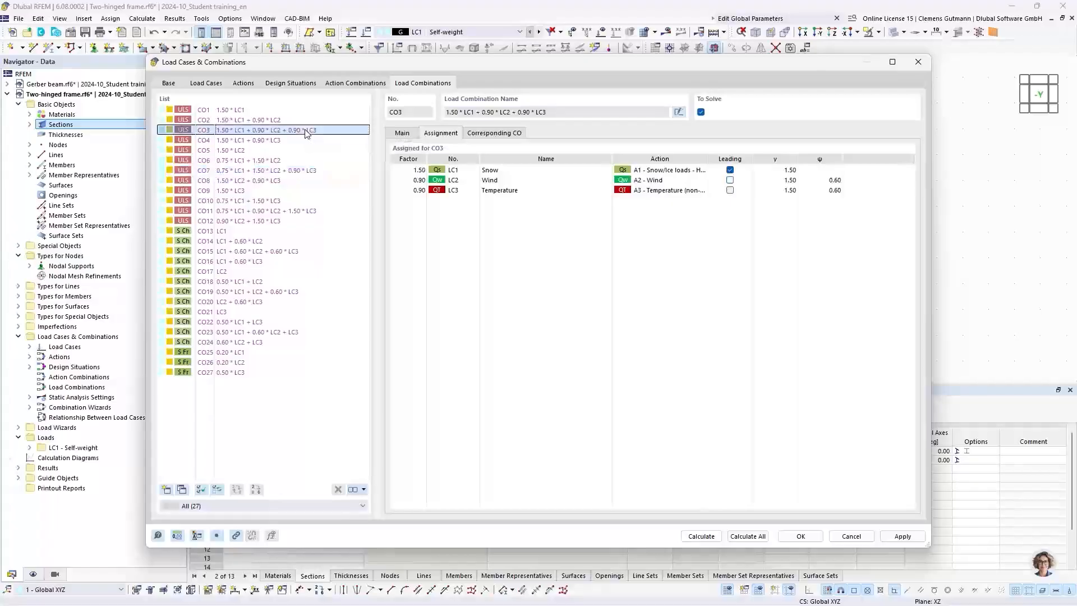
click(319, 171)
click(318, 211)
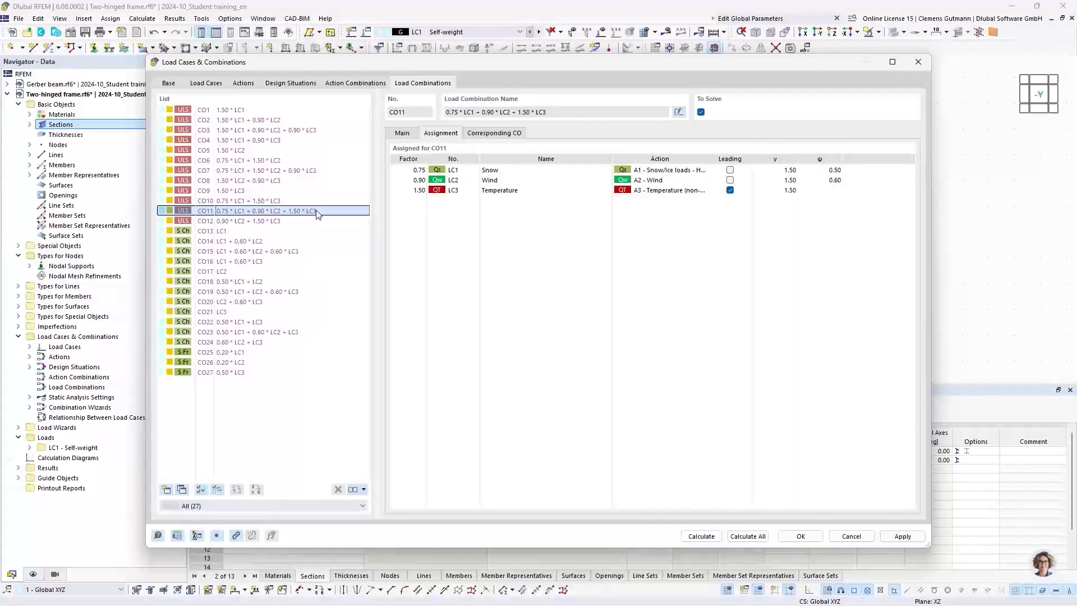
click(314, 171)
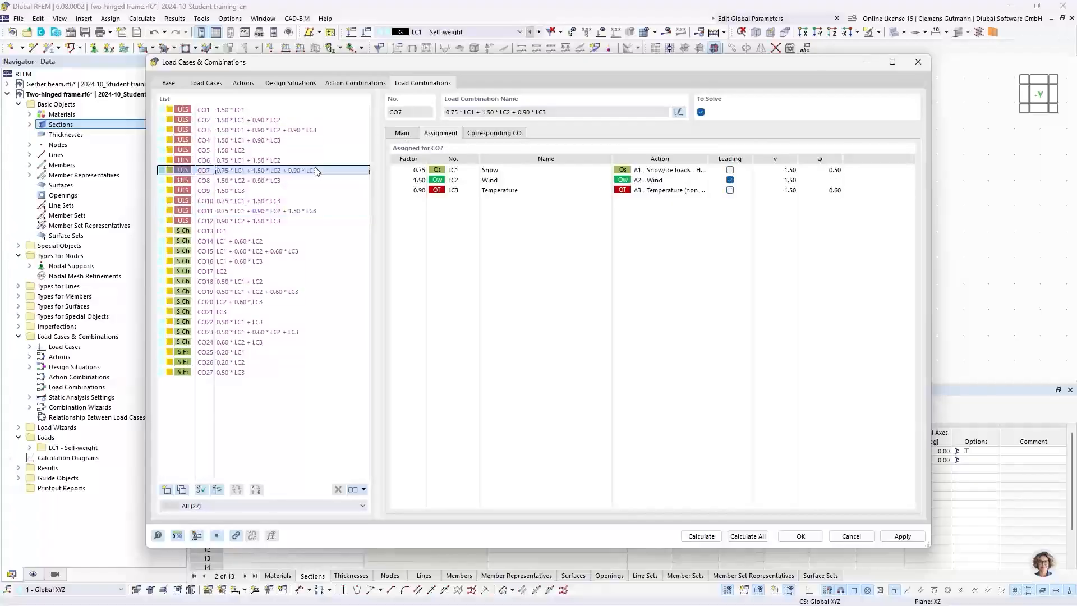
click(313, 135)
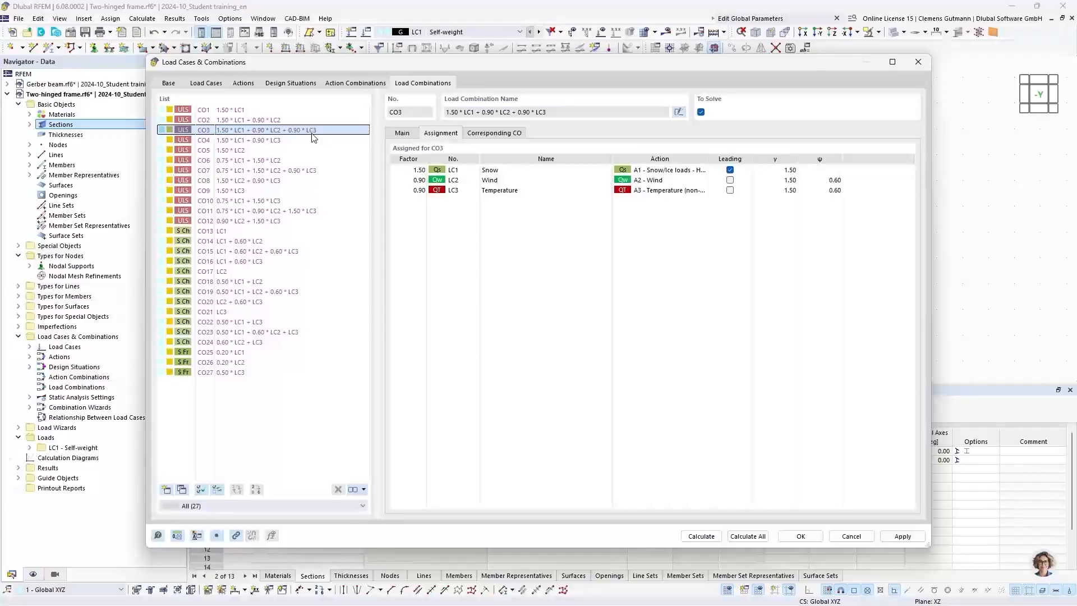
click(788, 540)
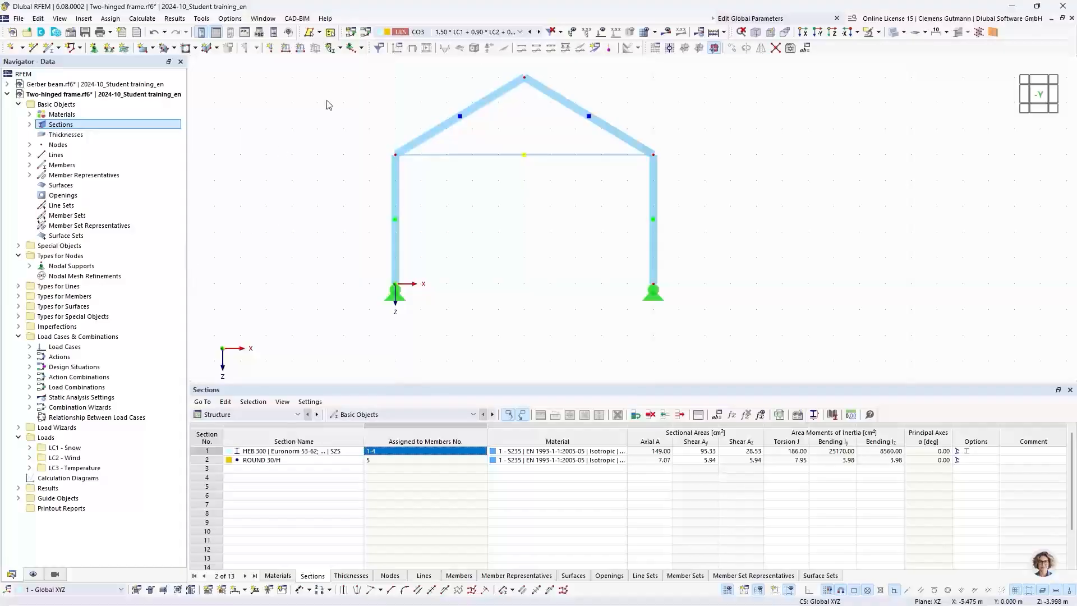
Step: Start a new uniform member load in load case LC1 - Snow with a load magnitude of 1 kN/m
click(300, 48)
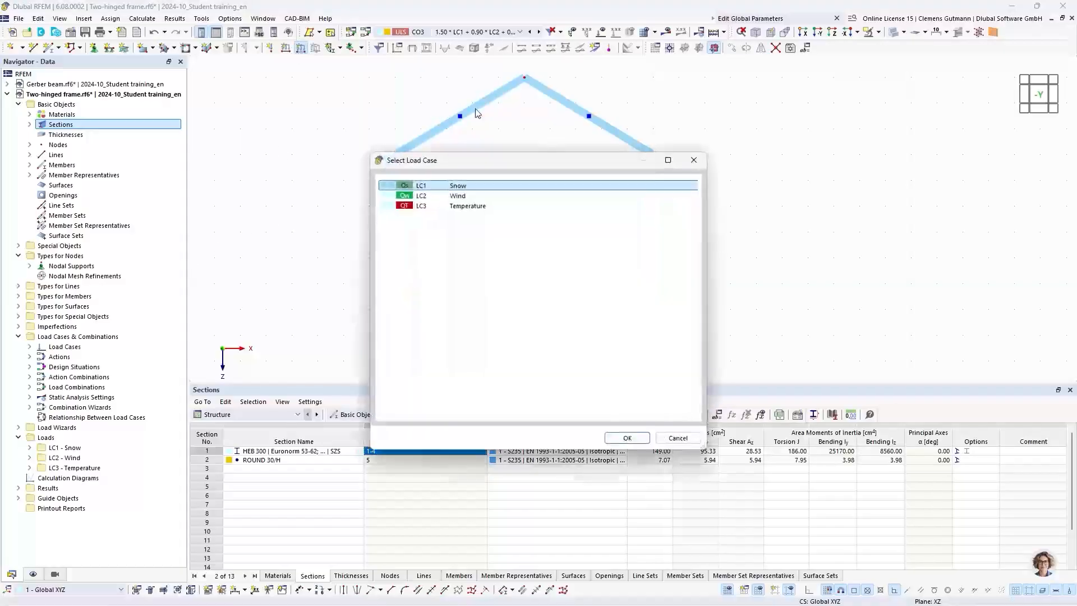
click(626, 438)
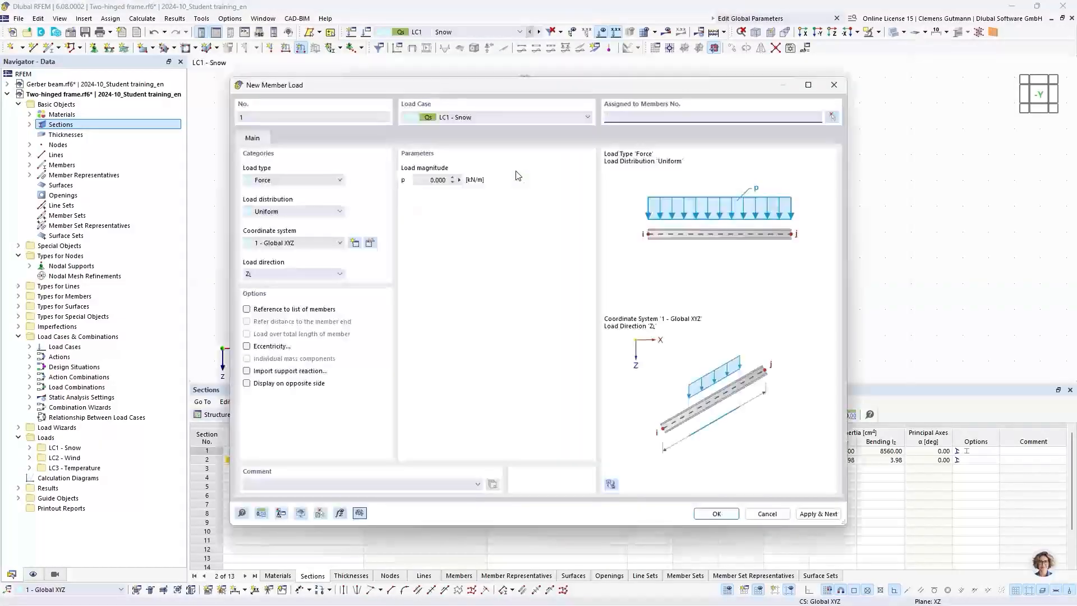
click(430, 180)
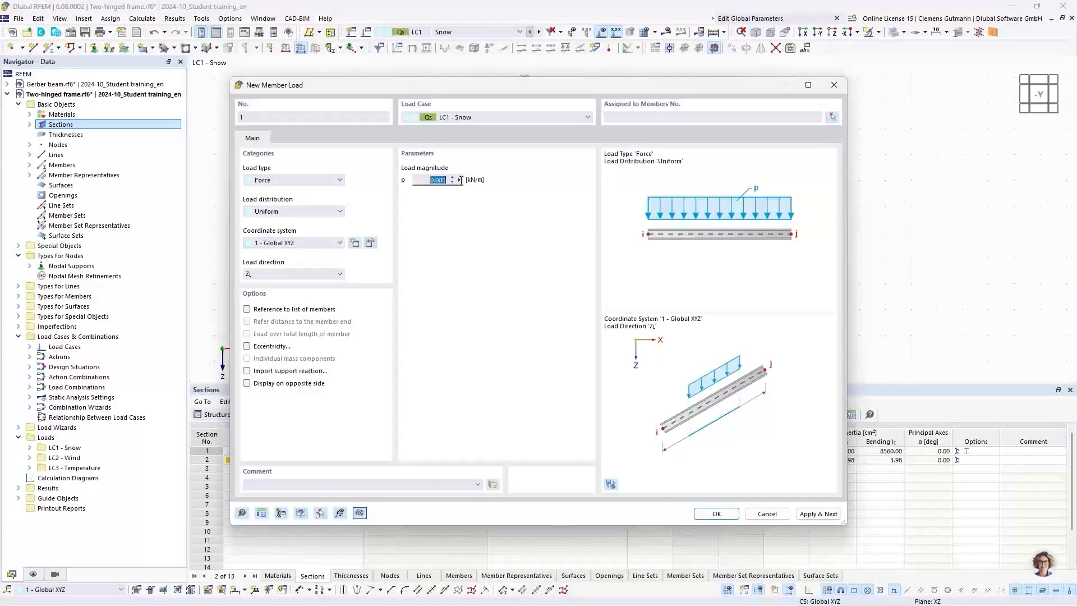
text(1)
key(Tab)
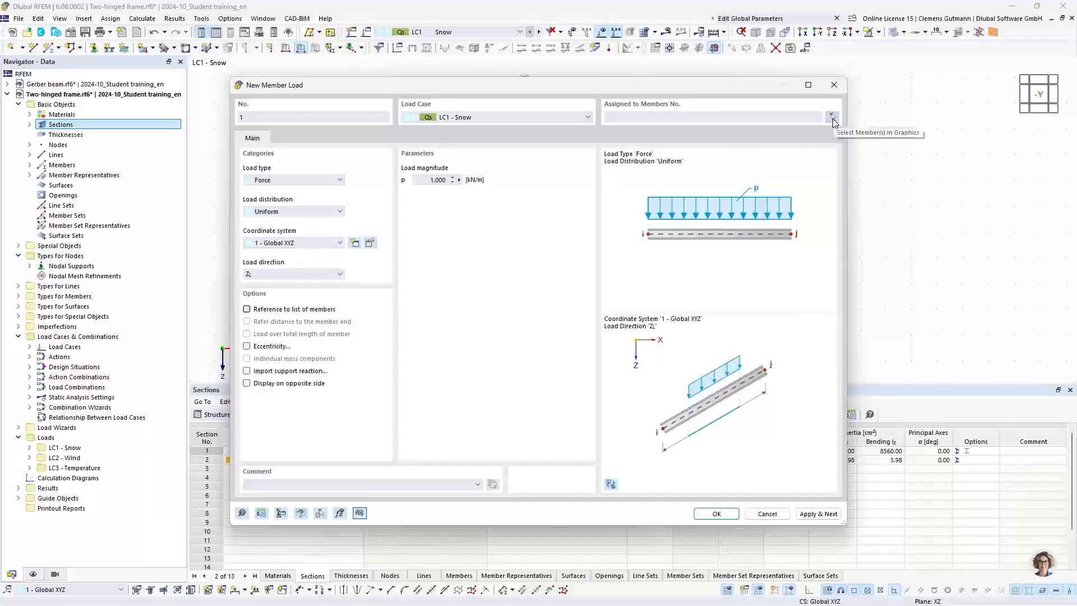
Step: Assign the snow load to rafter members 2 and 4, acting global in Z on projected length, and apply it
click(832, 116)
middle_drag(536, 140, 426, 234)
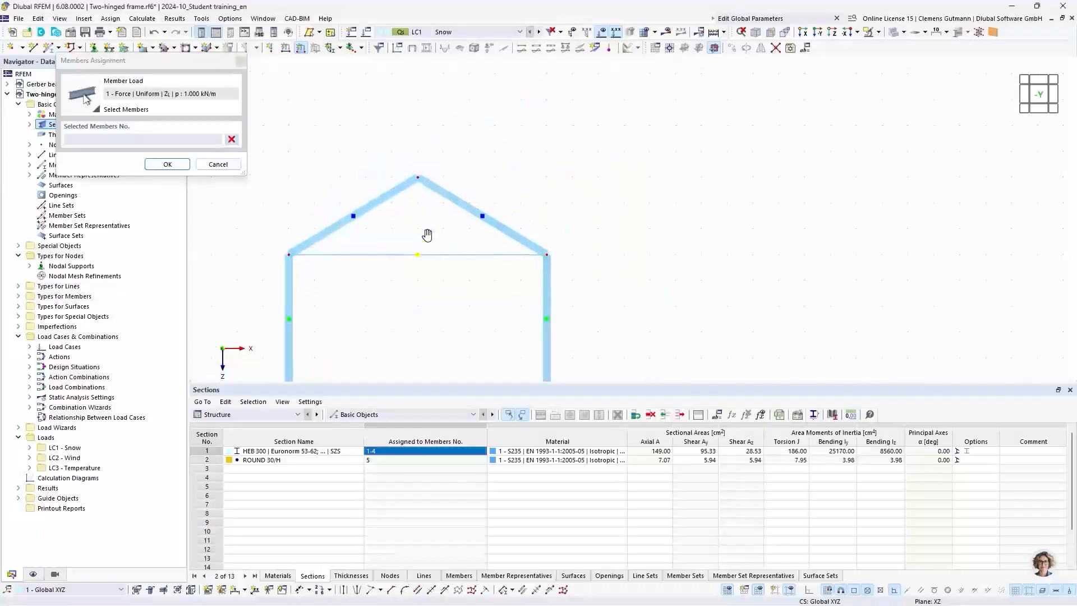
drag(468, 139, 388, 208)
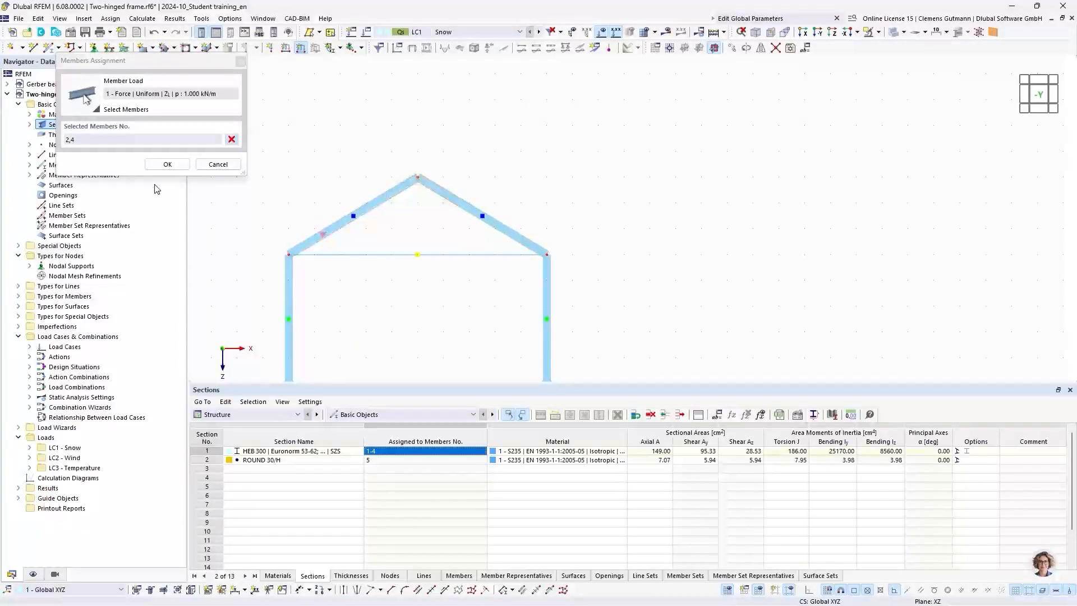
click(167, 164)
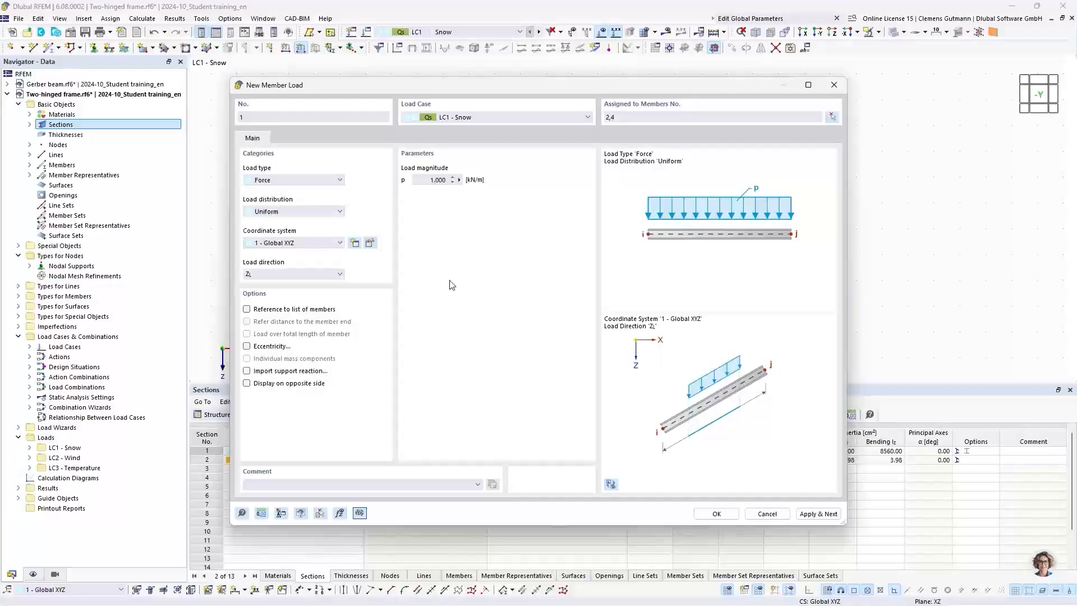
click(329, 275)
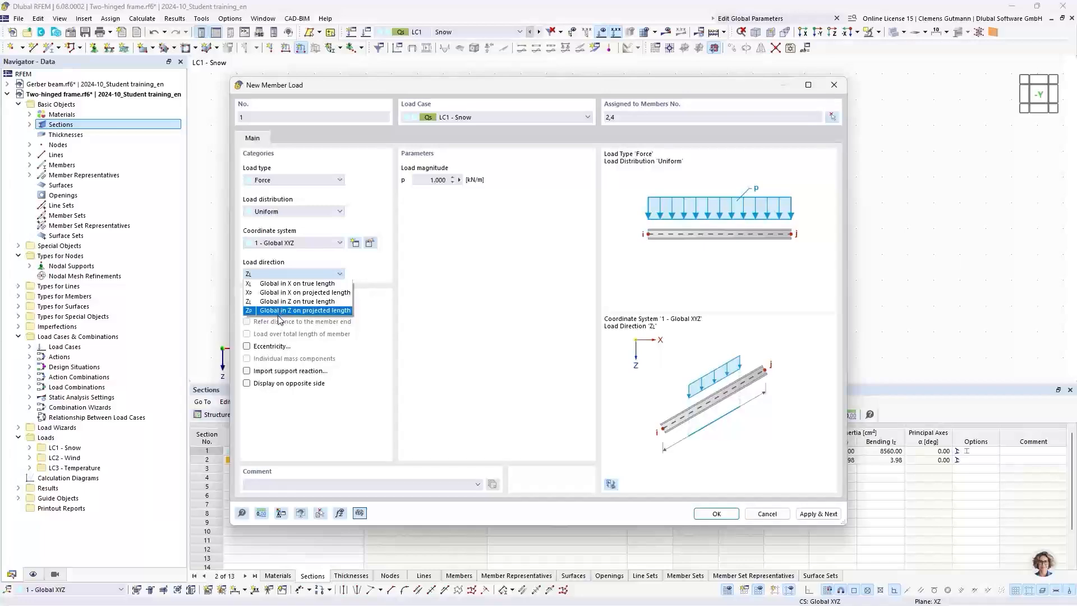
click(283, 311)
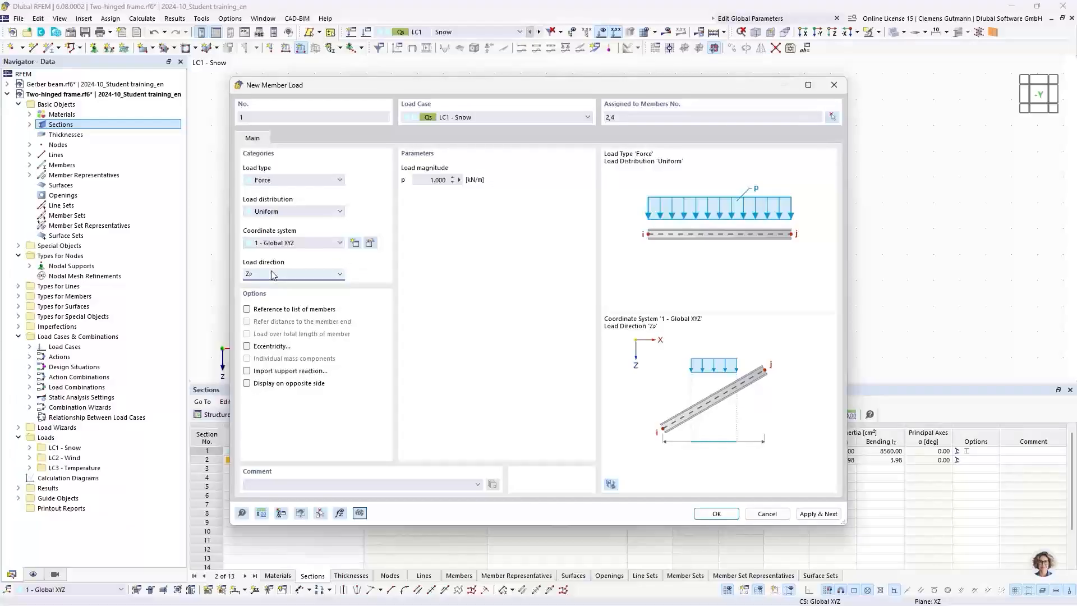
click(821, 514)
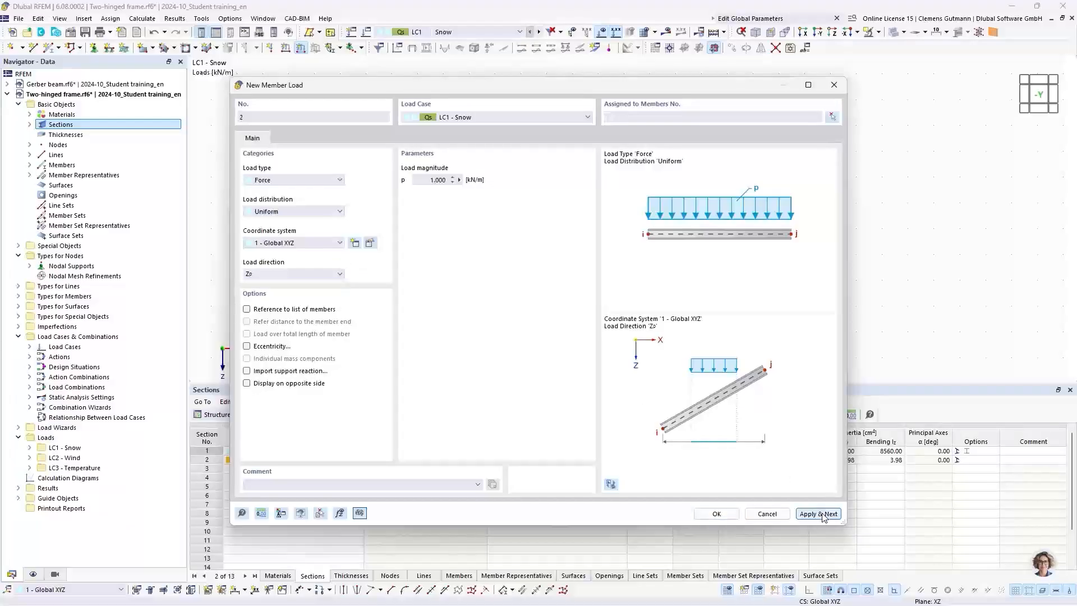
Step: Switch the next member load to load case LC2 - Wind and assign it to frame members 1-4, leaving out the tie rod
click(483, 119)
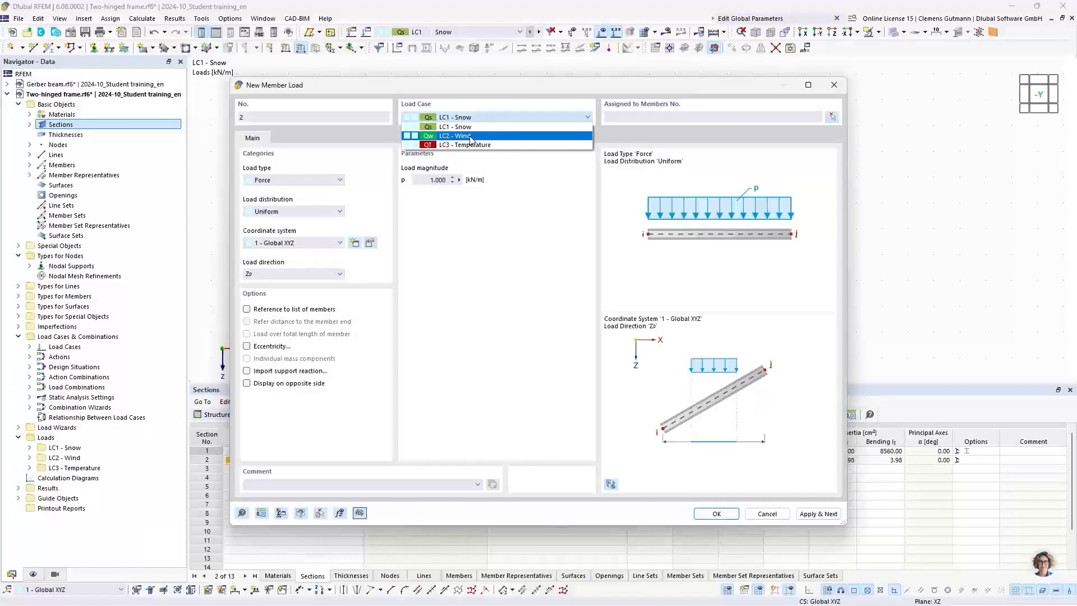
click(471, 136)
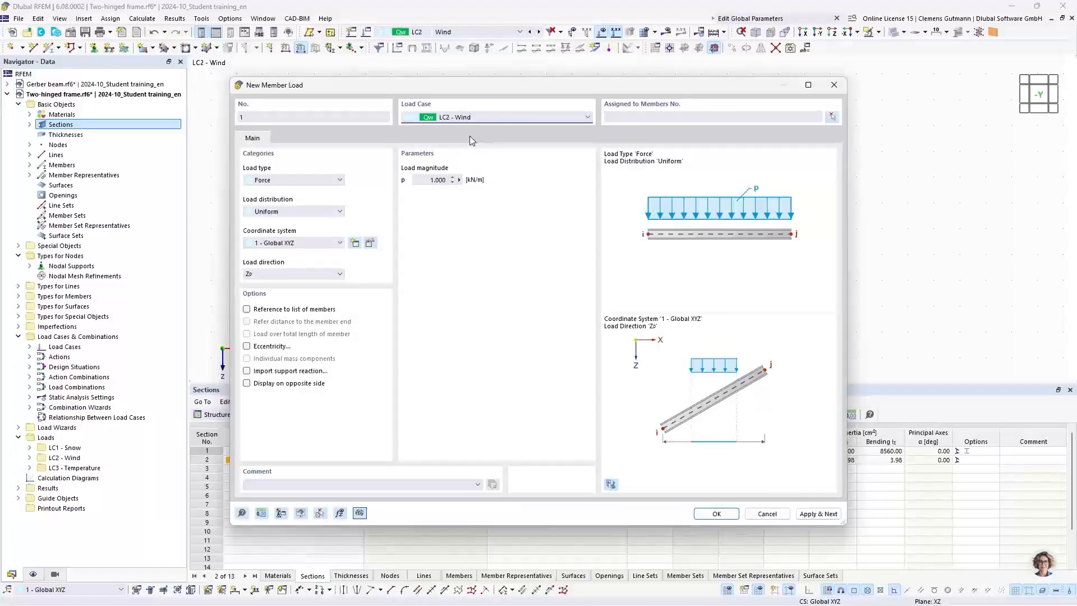
click(837, 116)
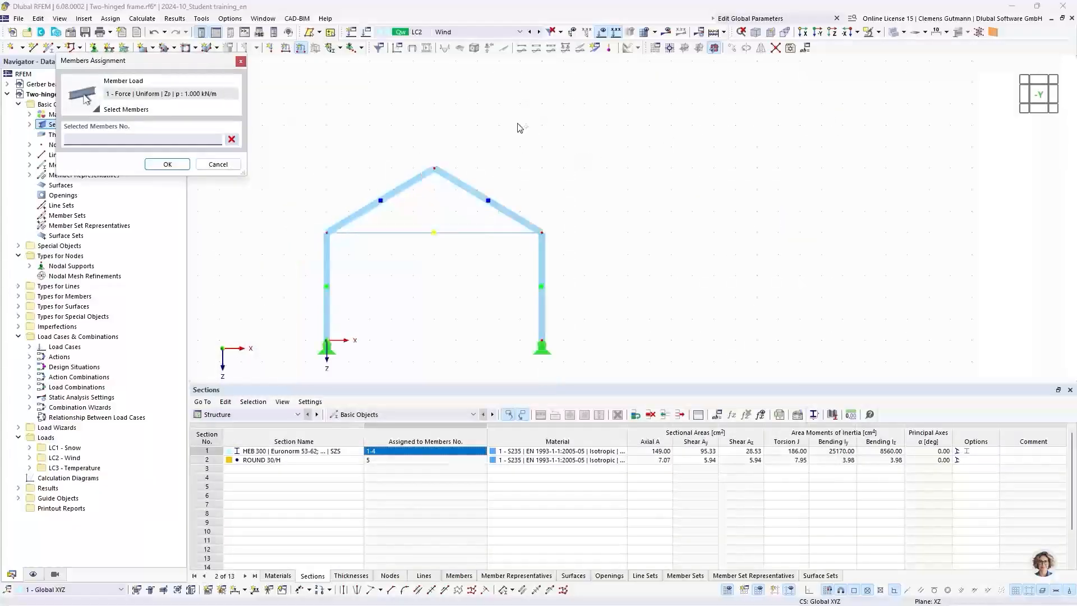
drag(420, 251, 360, 216)
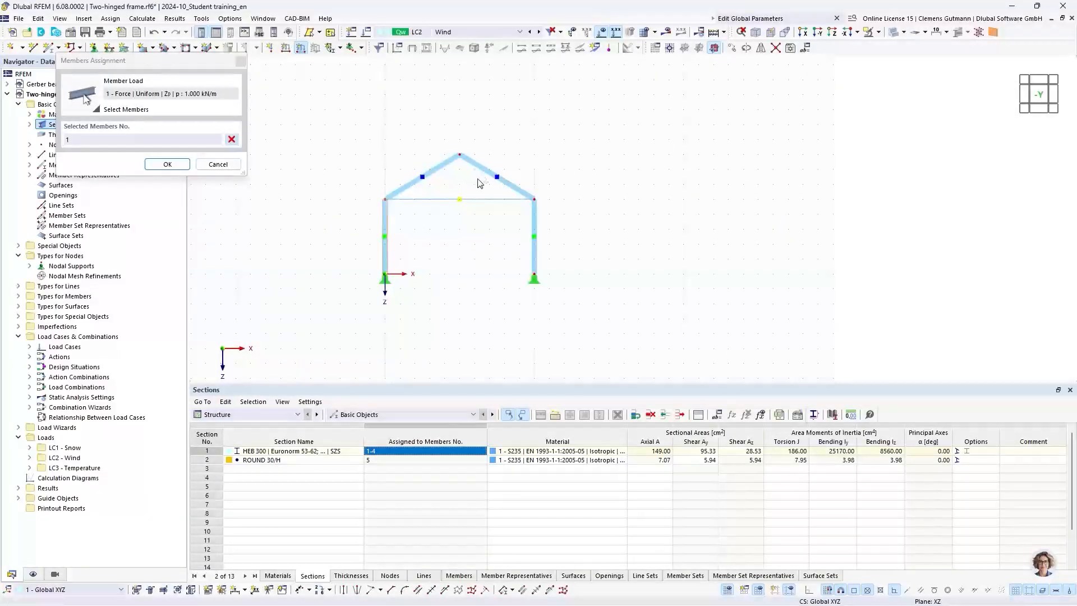
drag(479, 183, 445, 136)
drag(575, 245, 491, 226)
click(169, 165)
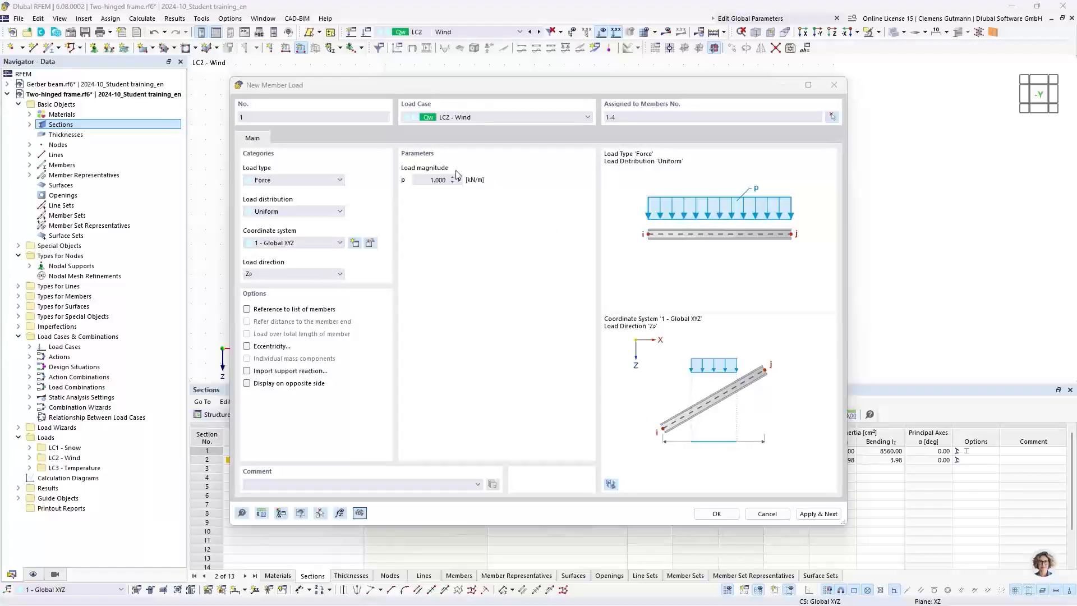
Step: Set the wind load's coordinate system to Local xyz and apply the 1 kN/m load to members 1-4
click(280, 243)
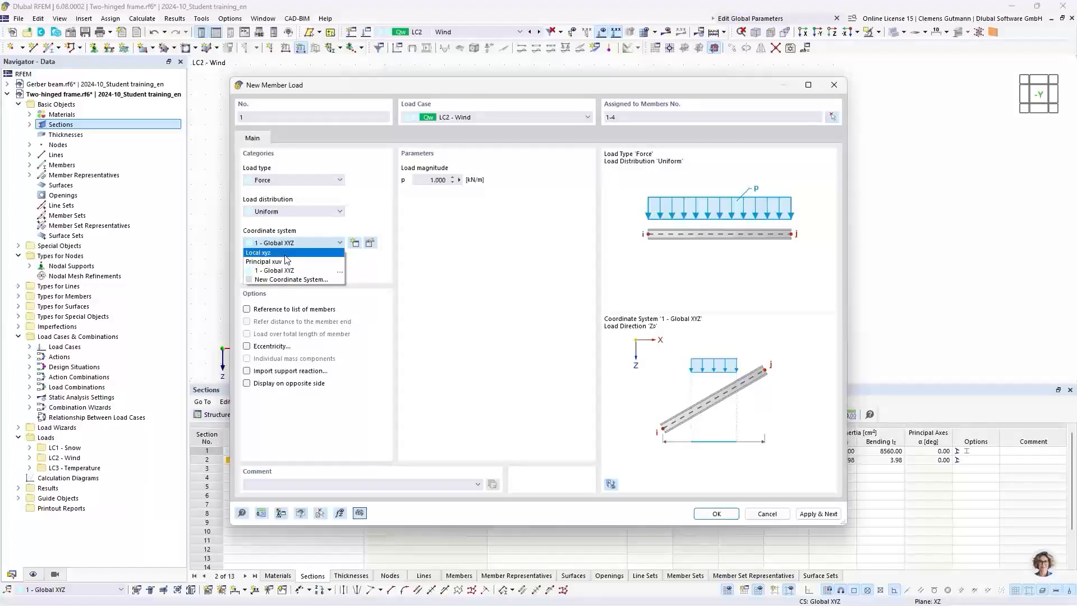
click(285, 255)
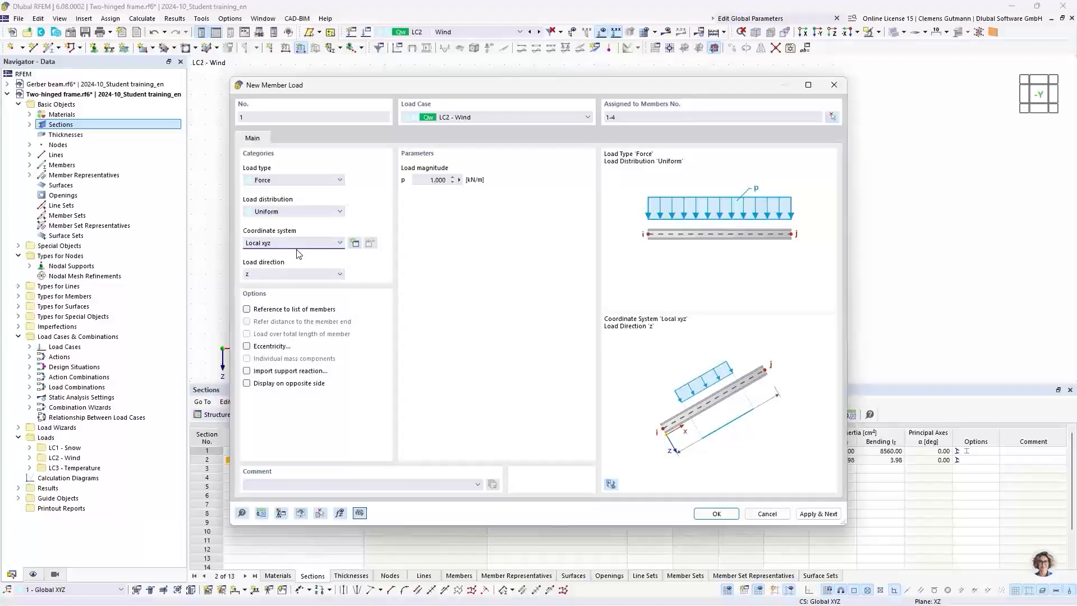
click(298, 244)
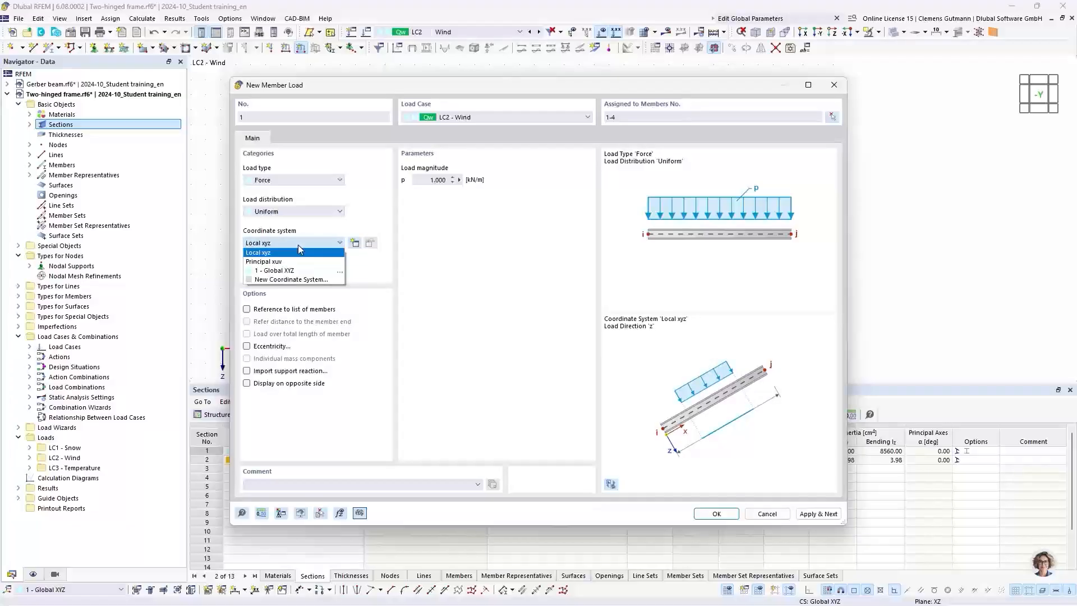
click(300, 249)
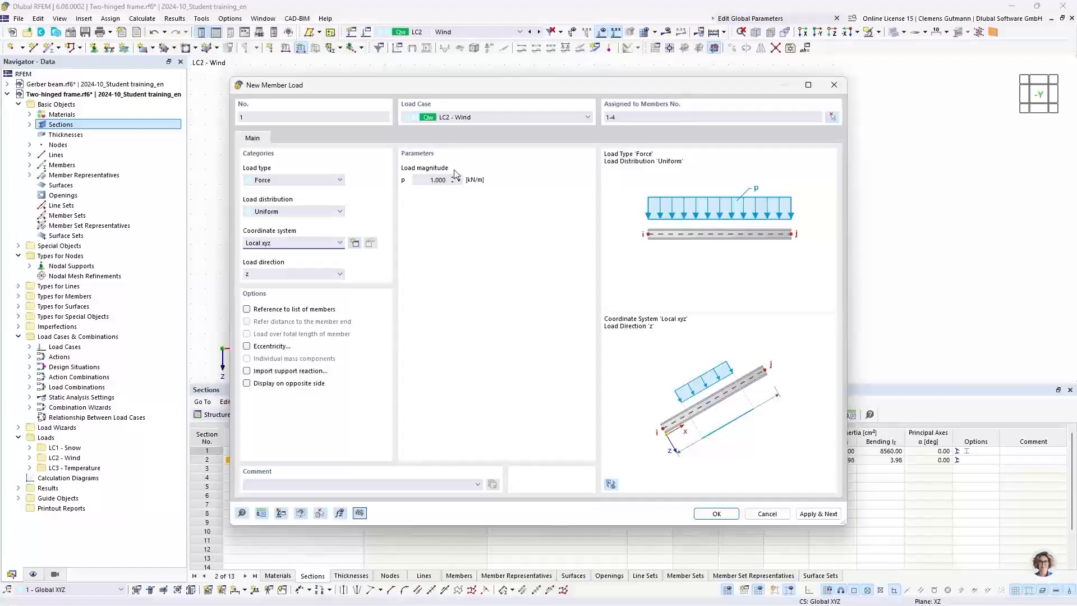
click(805, 516)
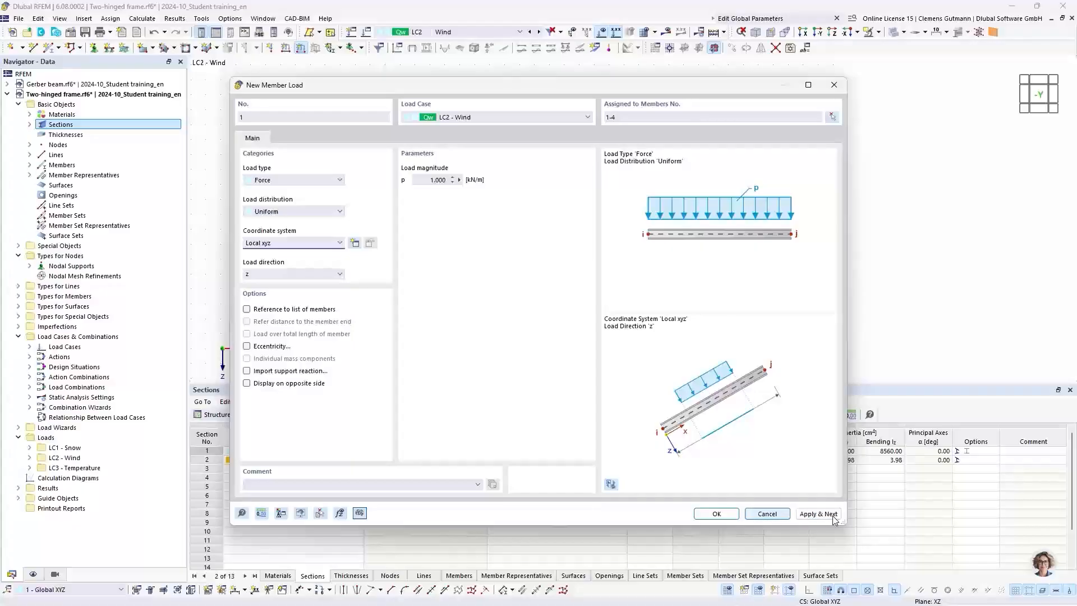
Step: Set up a uniform Temperature Change load in load case LC3 - Temperature with Tc of 35 °C
click(475, 116)
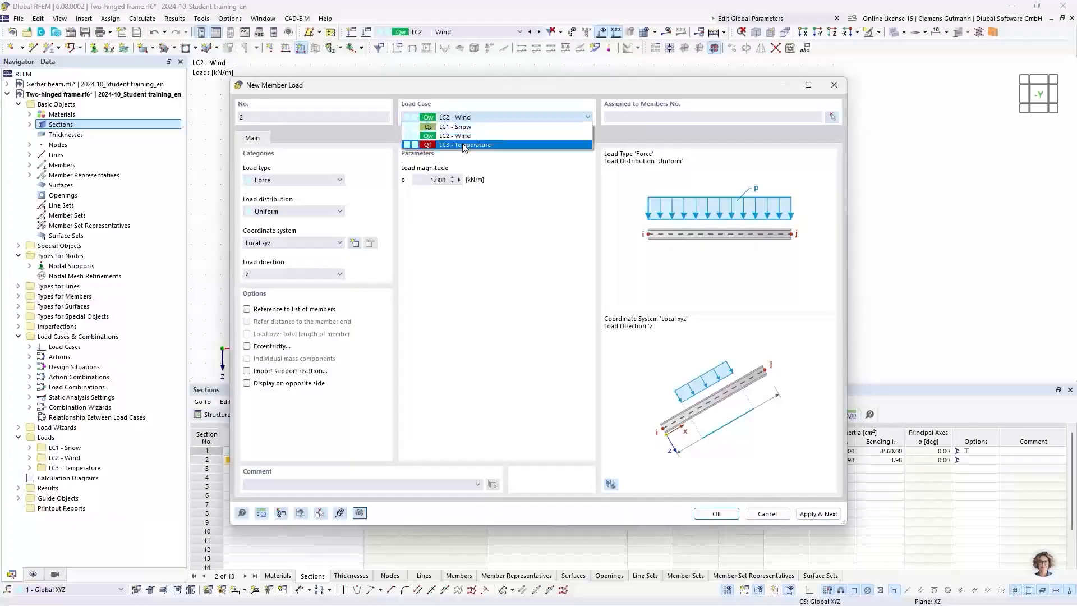
click(464, 145)
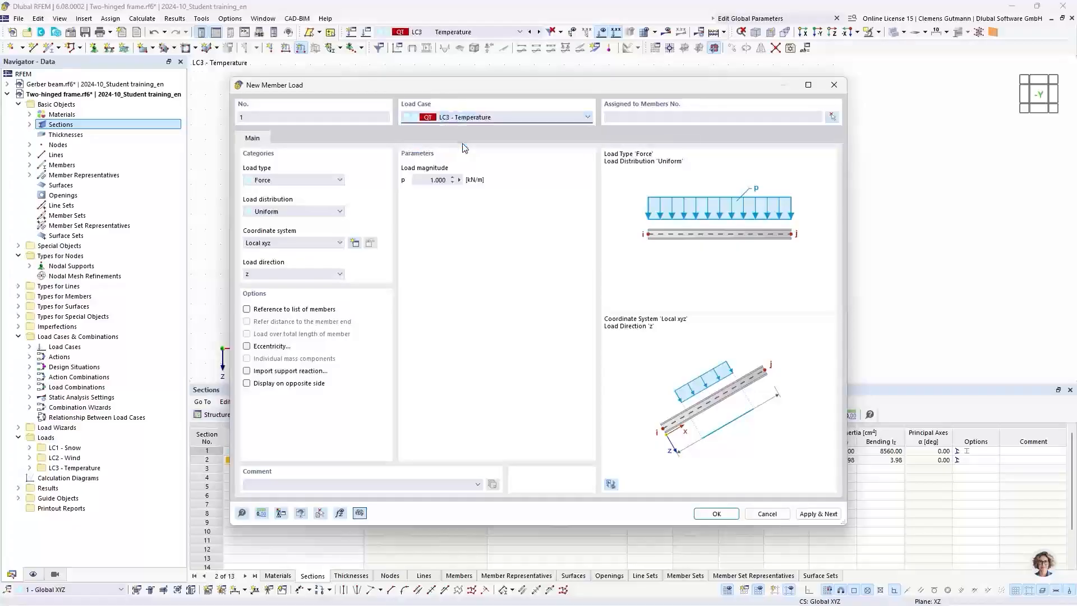
click(317, 181)
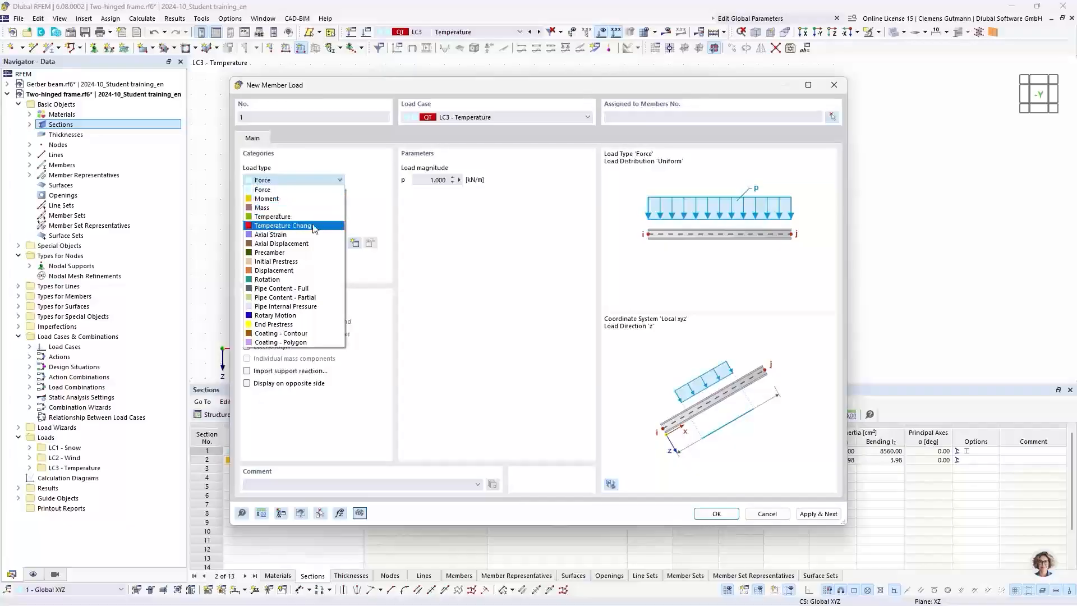
click(315, 226)
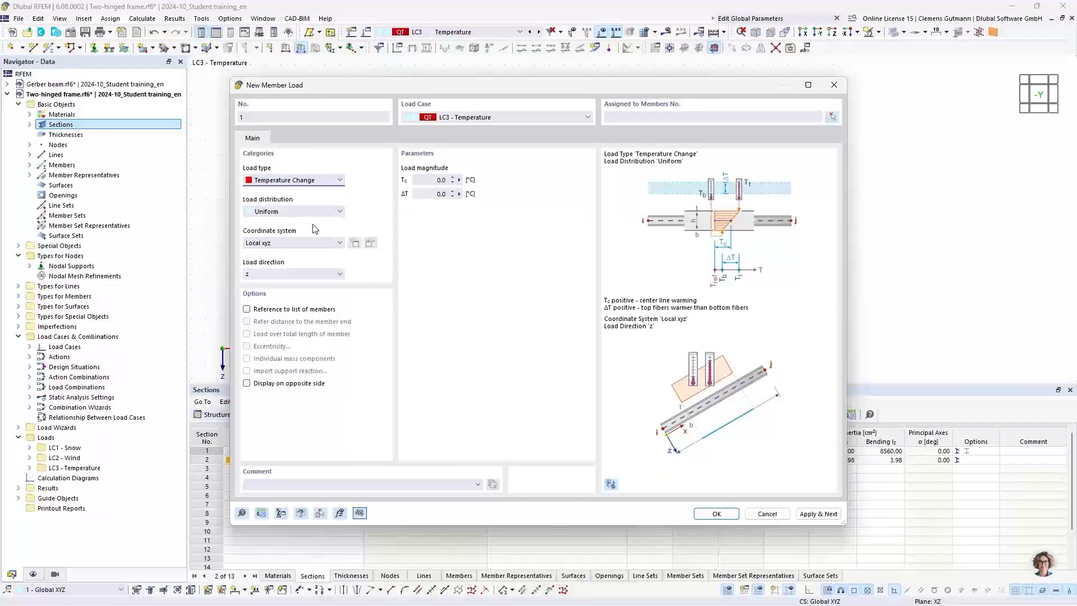
click(433, 182)
text(35)
key(Tab)
Step: Assign the temperature load to frame members 1-4, leaving out the tie rod, and accept the member load
click(833, 119)
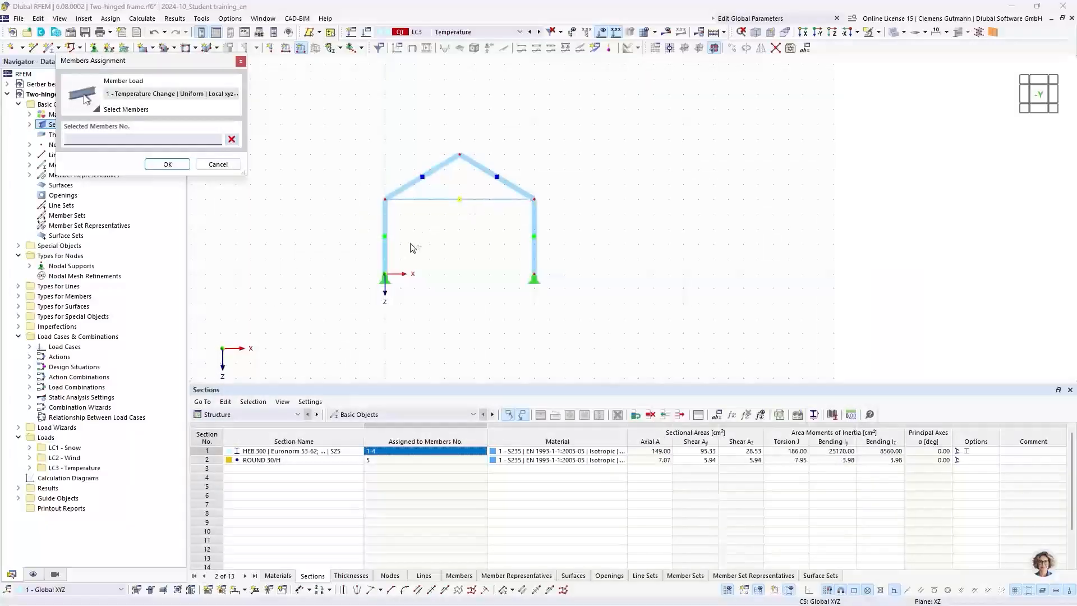
click(385, 232)
drag(474, 176, 429, 131)
drag(569, 243, 510, 225)
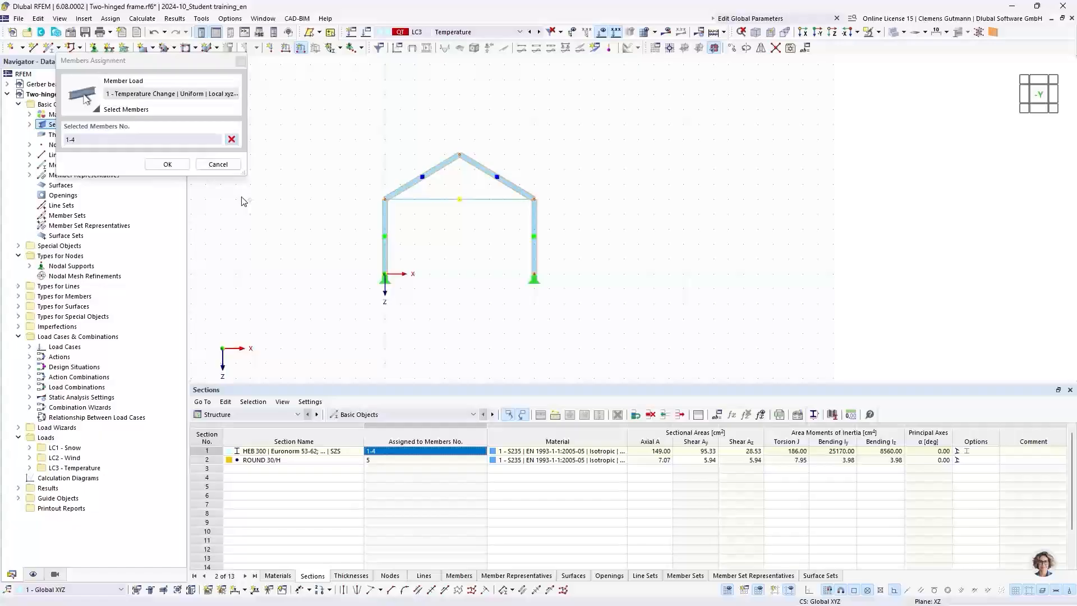
click(167, 164)
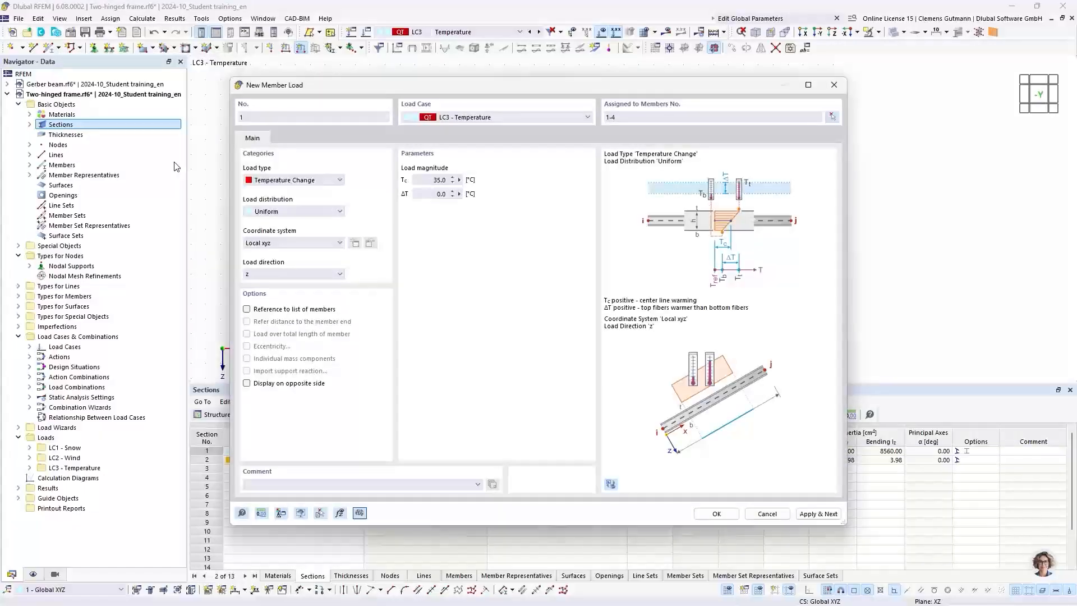
click(708, 515)
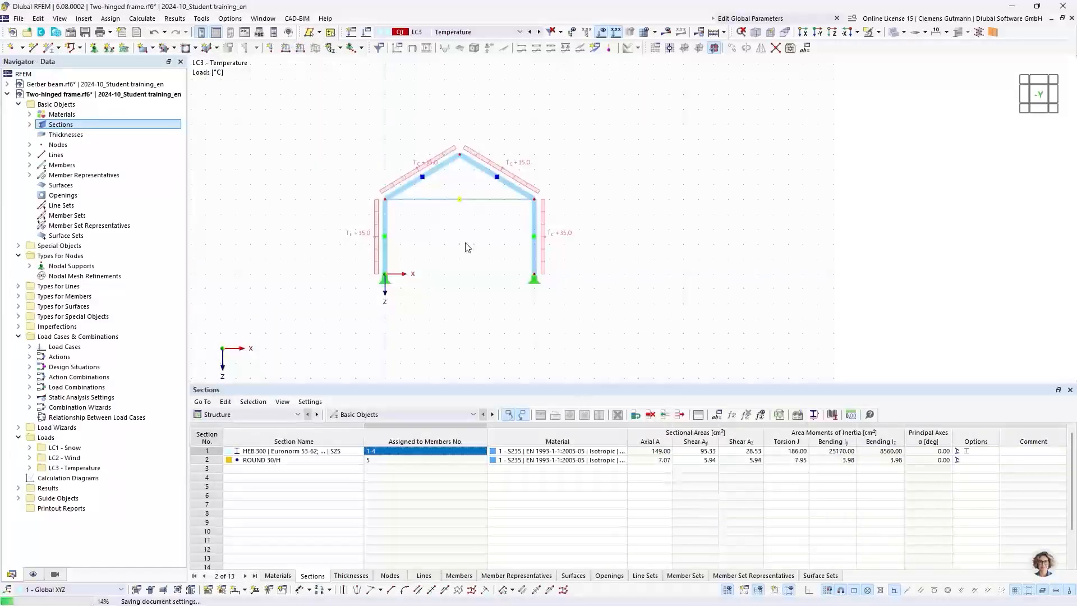
Step: In the member loads table of load case LC2 - Wind, restrict the first wind load to members 1 and 2
click(531, 32)
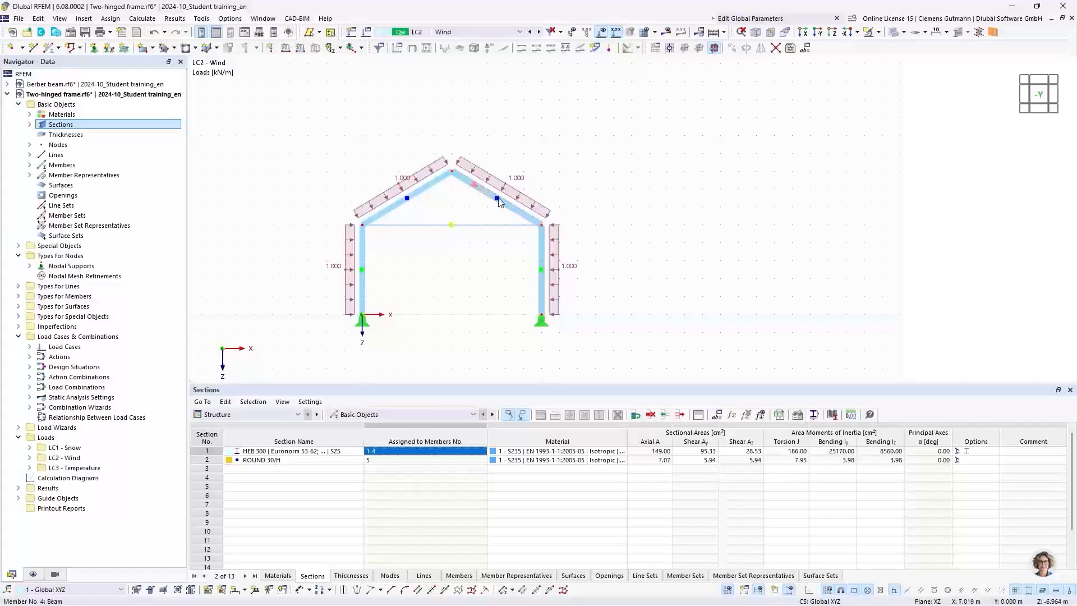
scroll(500, 201, up, 1)
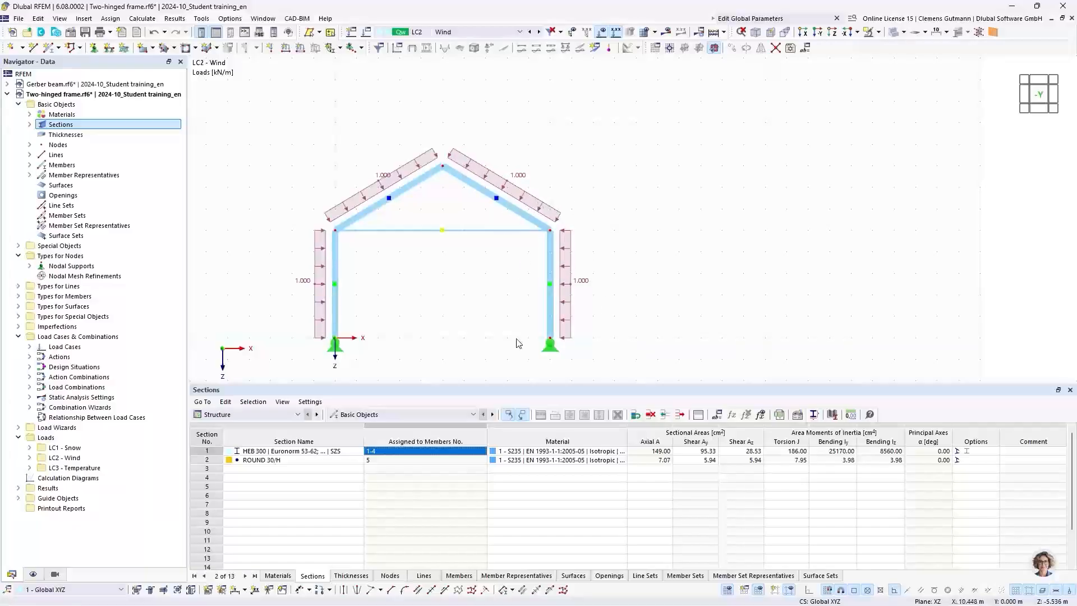
click(296, 415)
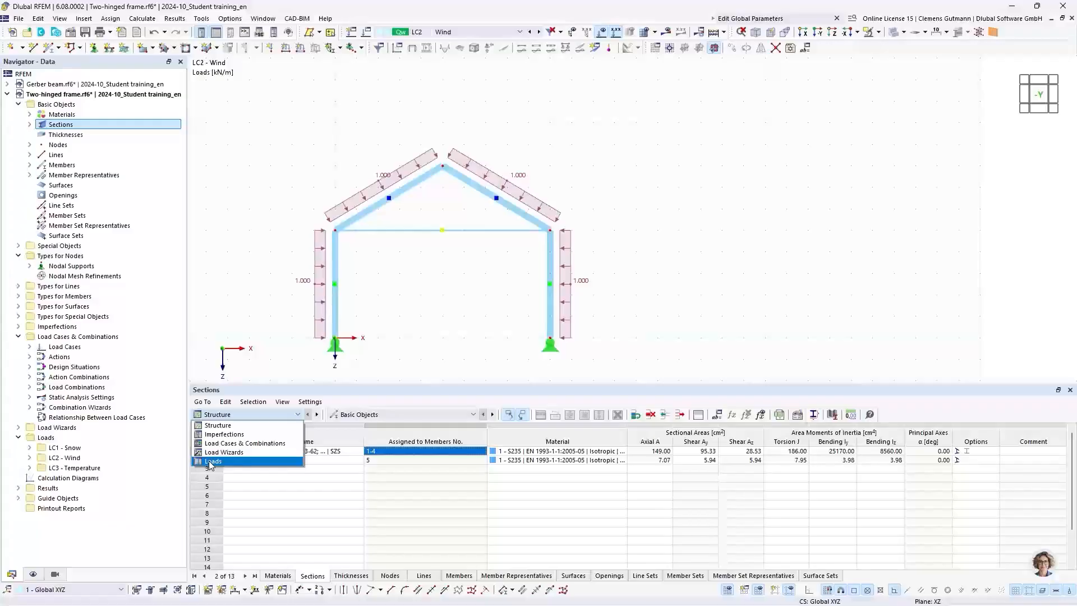
click(244, 461)
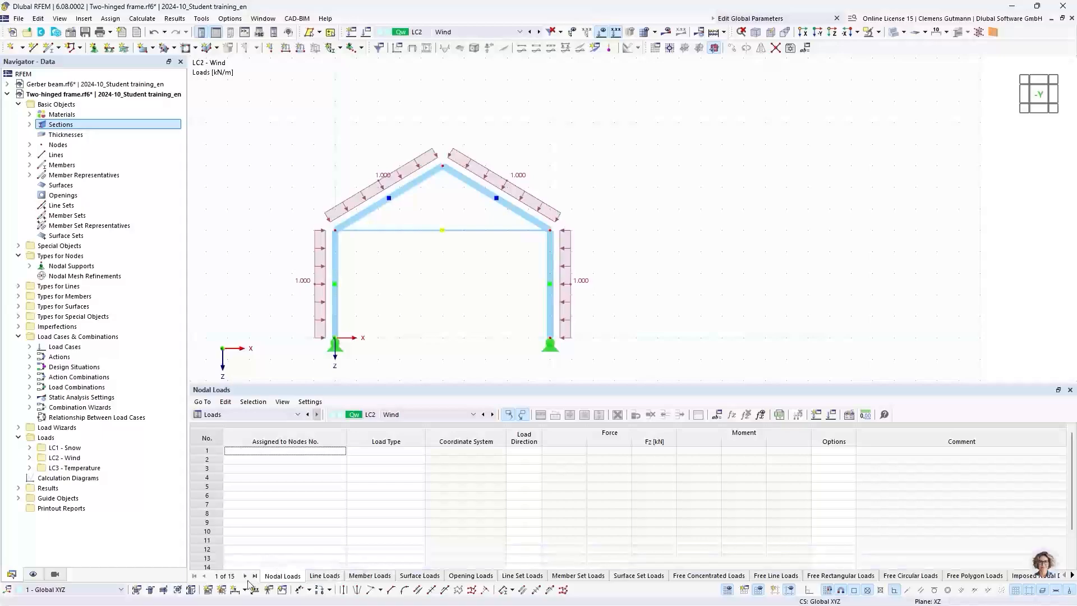
click(355, 577)
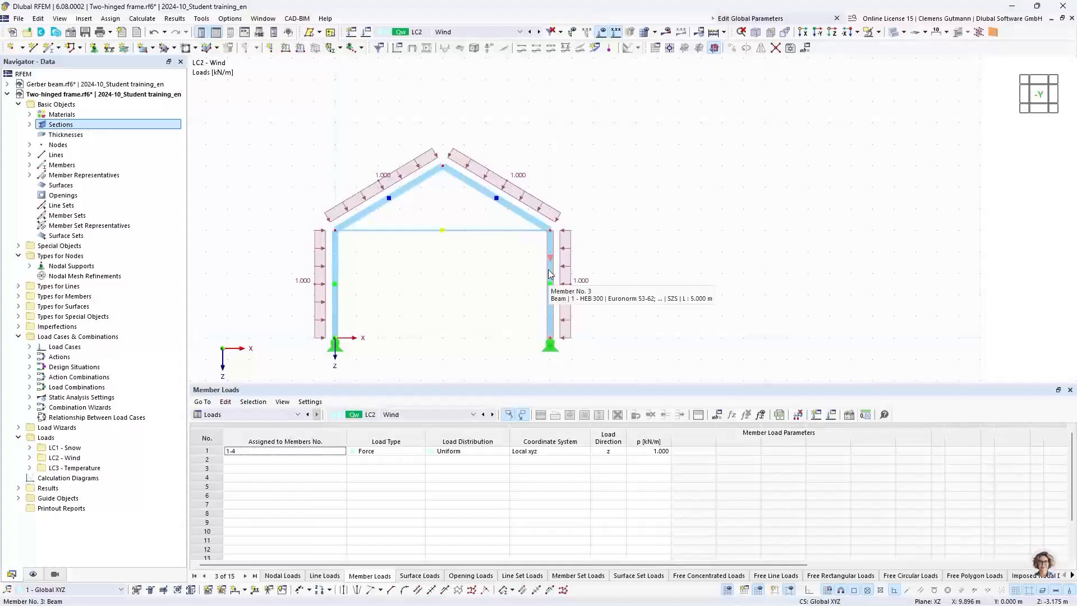
click(262, 455)
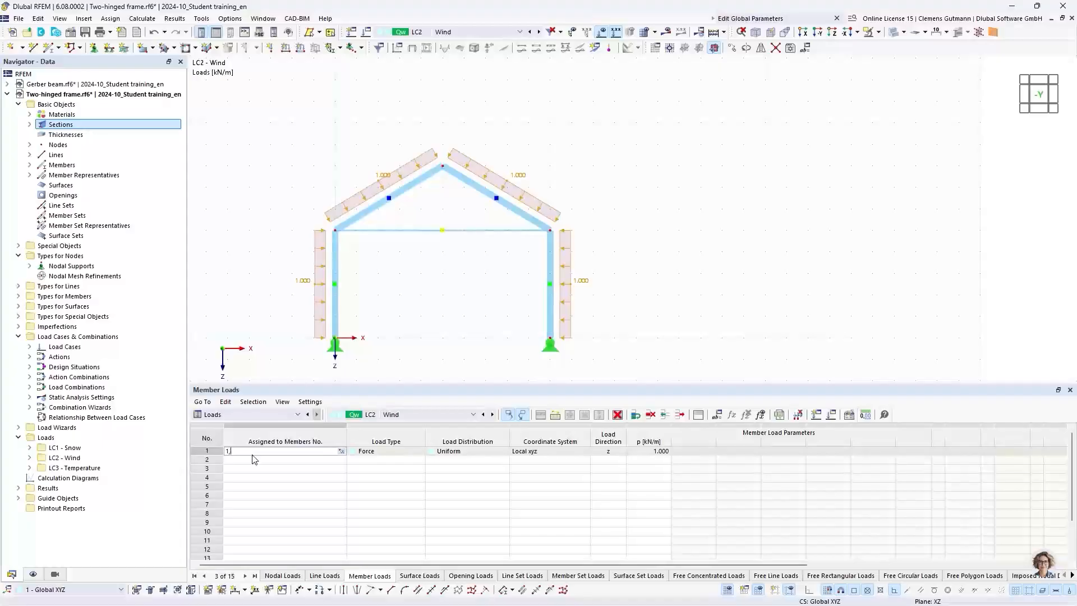
text(1,2)
key(Return)
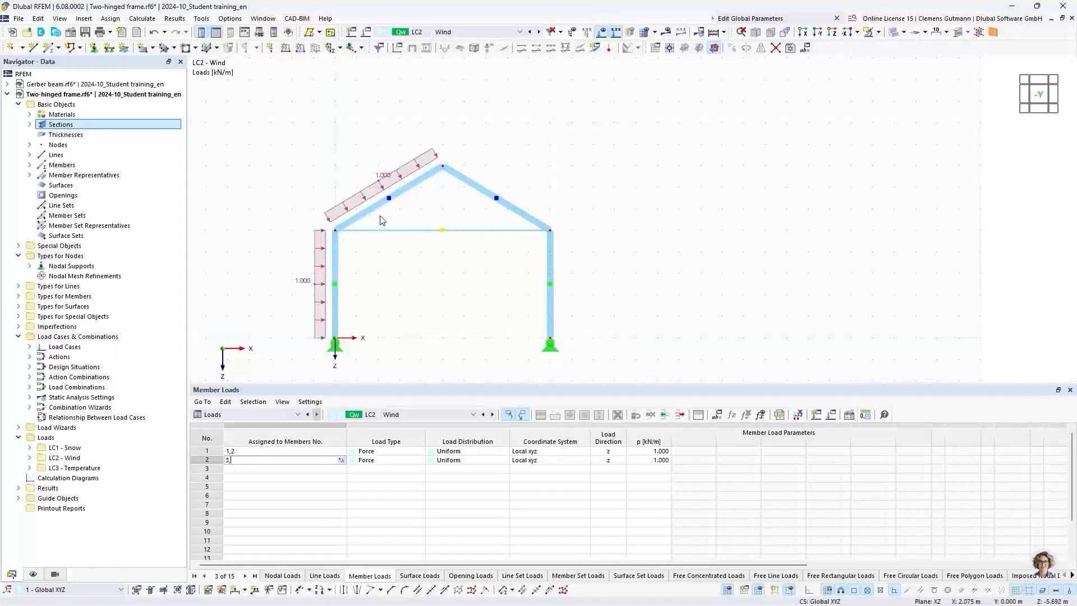
Step: Add a second wind load row for members 3 and 4 with a magnitude of -1 kN/m
text(3,4)
key(Tab)
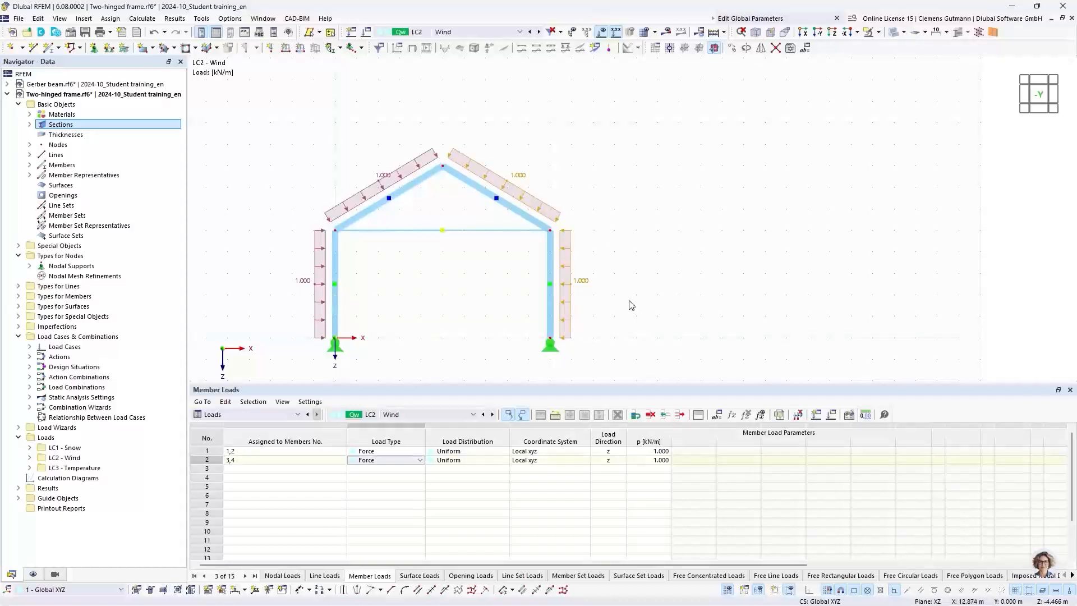
click(654, 461)
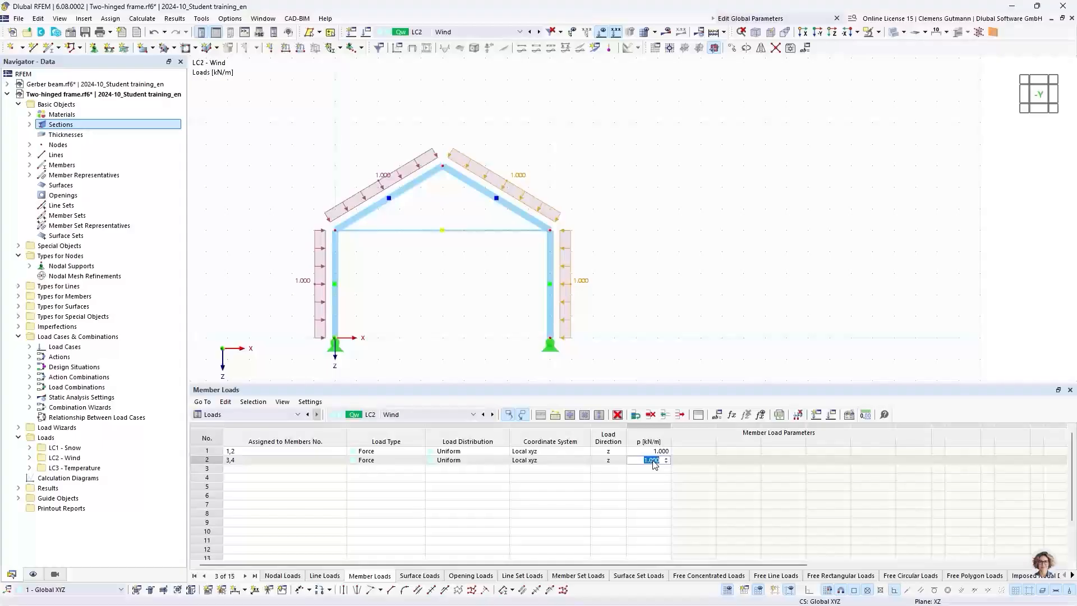
key(BackSpace)
text(-1)
key(Tab)
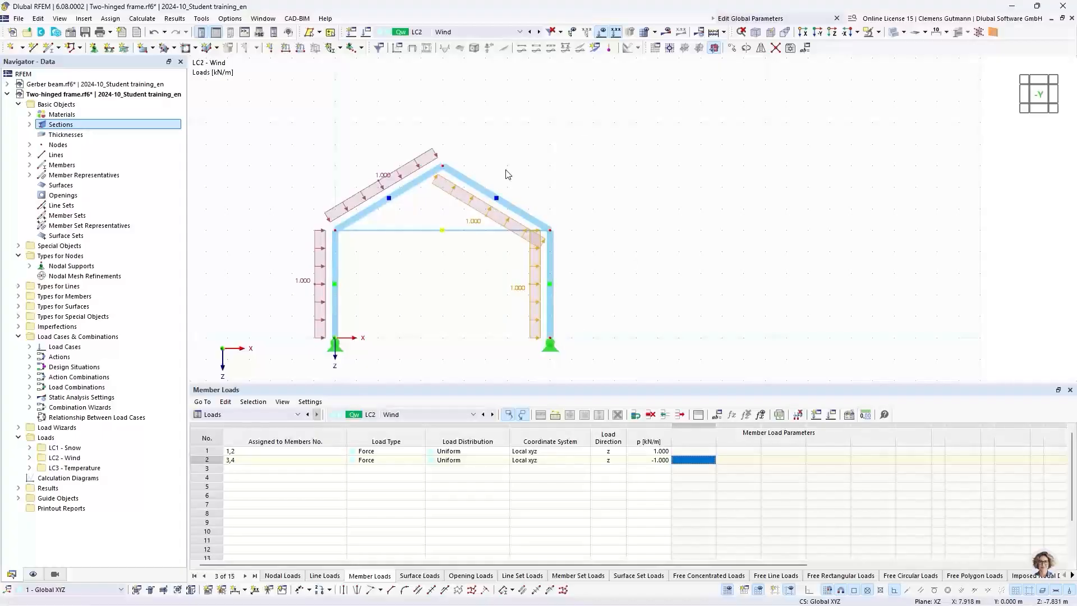
Step: Have the wind load on members 3 and 4 displayed on the opposite side and accept the edit
double_click(205, 462)
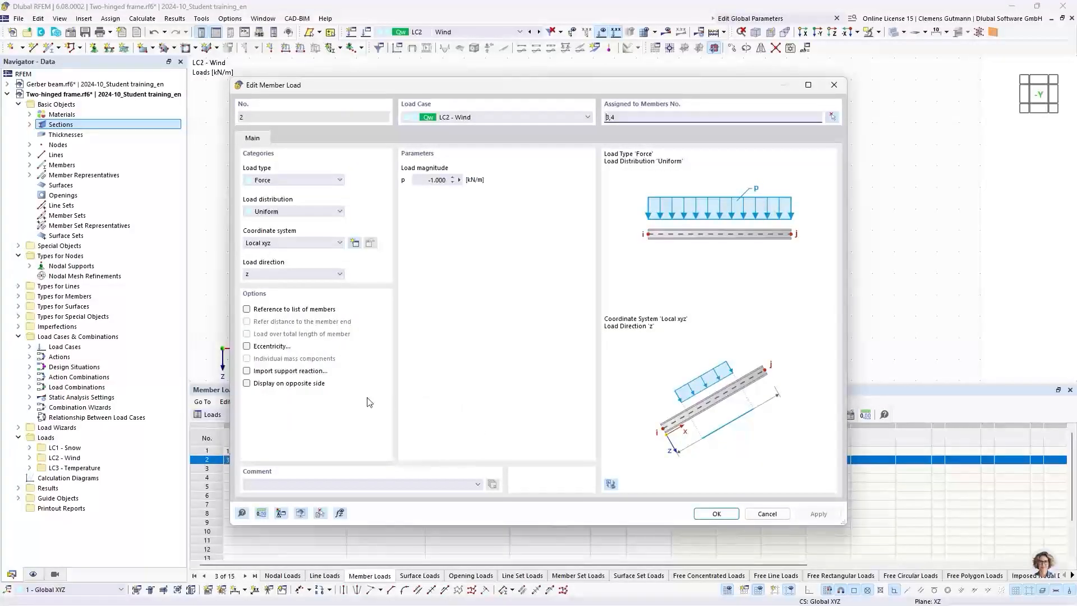
click(247, 384)
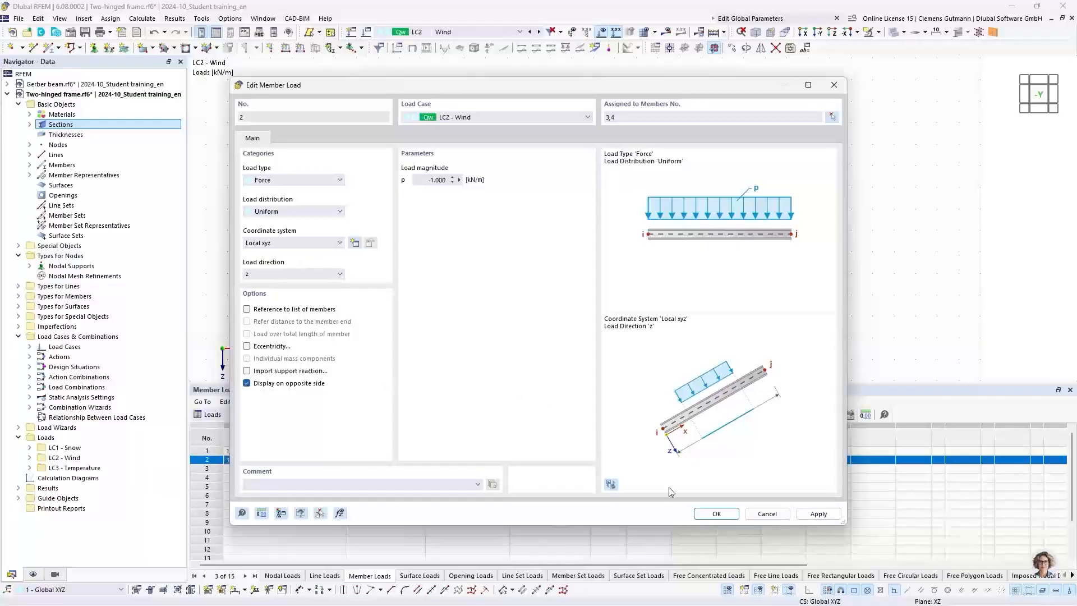
click(720, 514)
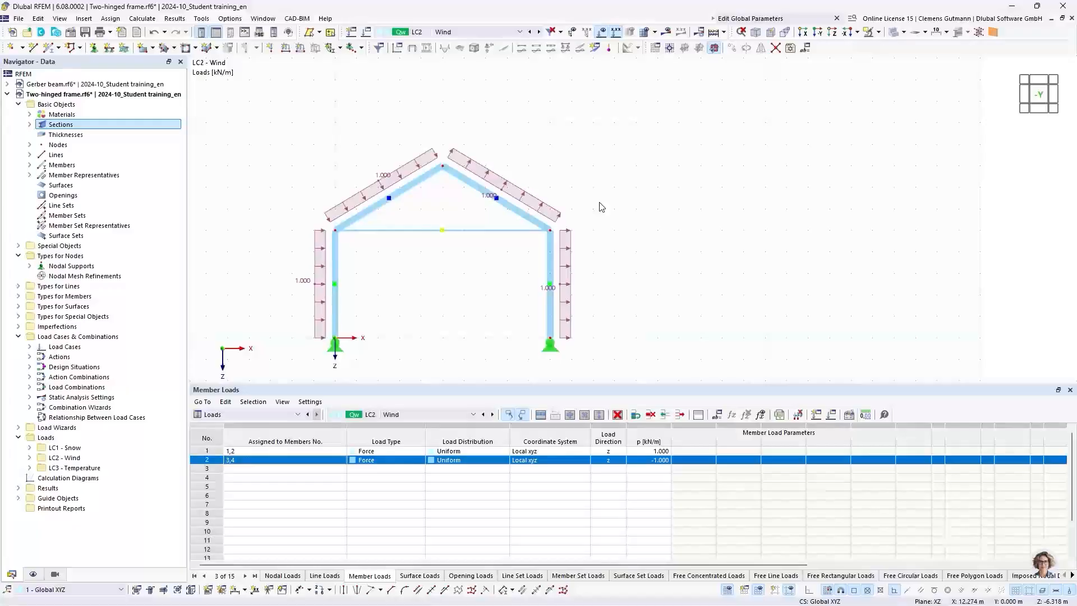
Step: Calculate all load cases and combinations and show the displacements for load case LC1 - Snow
click(714, 33)
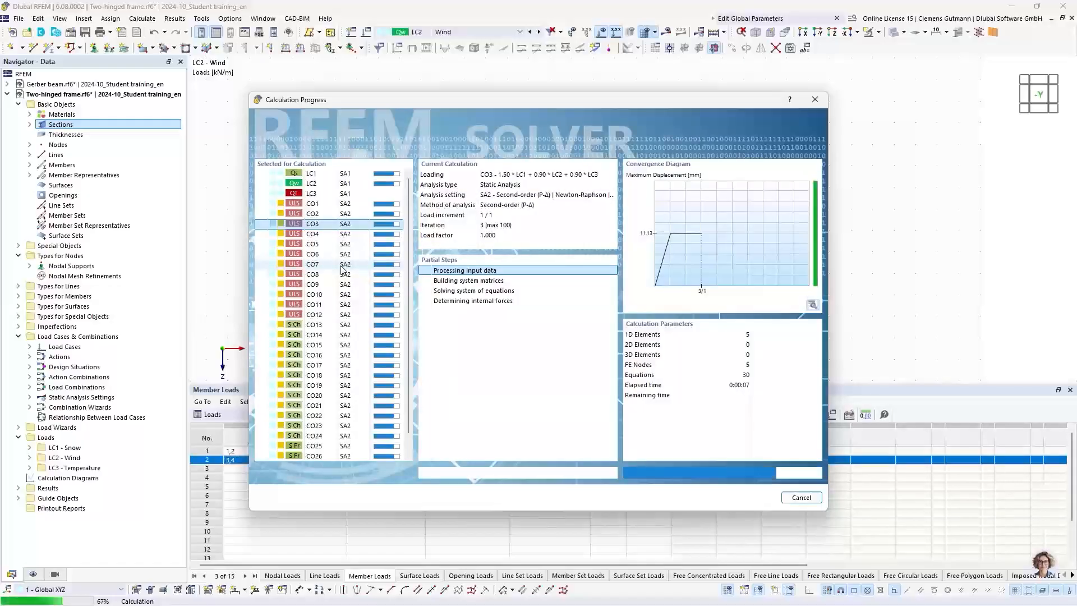
scroll(343, 269, down, 1)
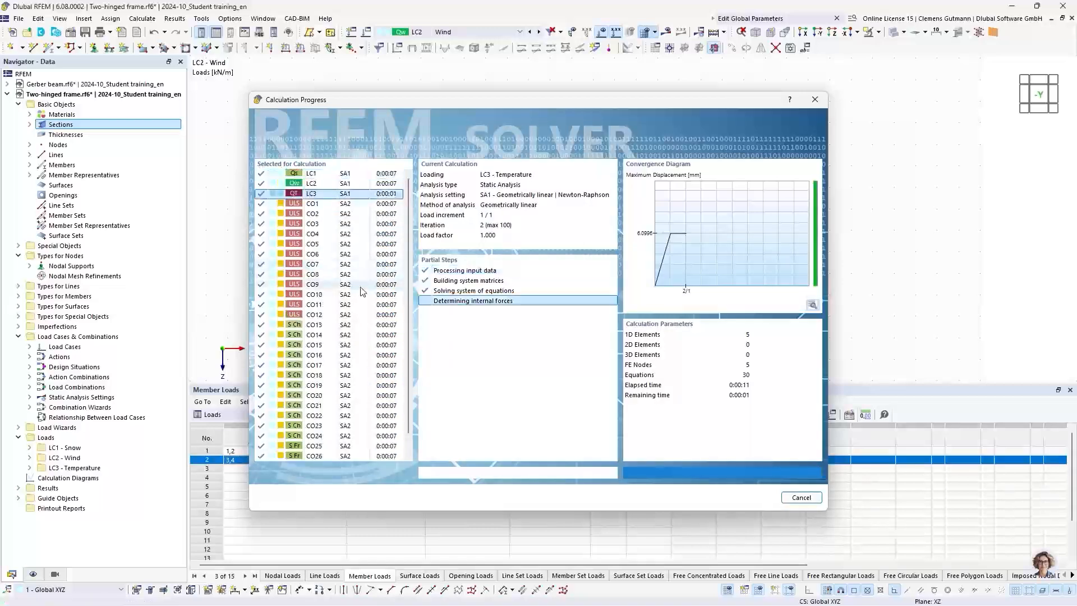
middle_drag(319, 268, 435, 260)
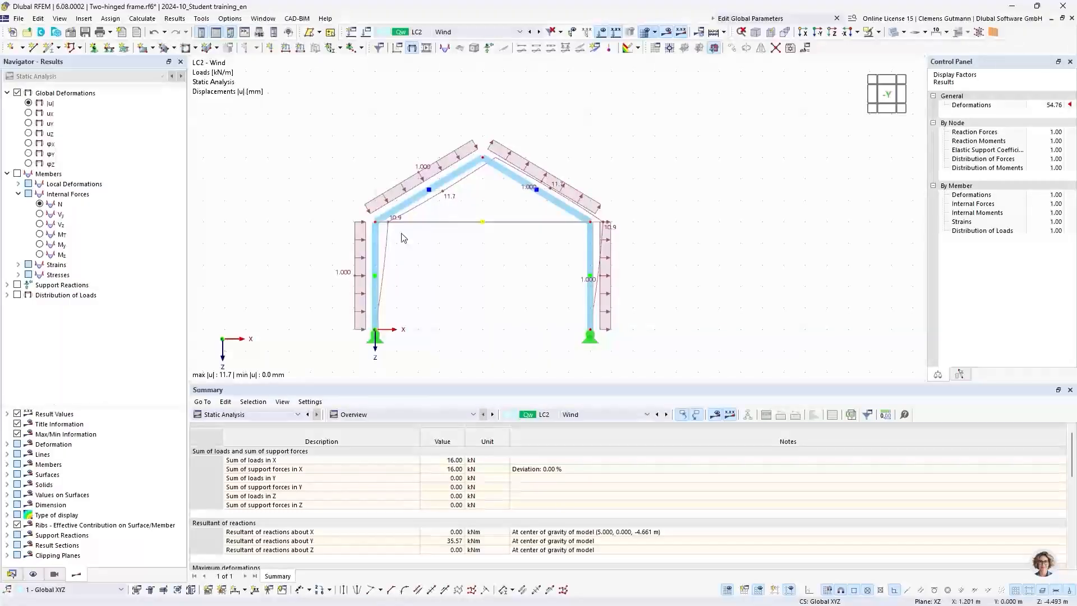
click(482, 31)
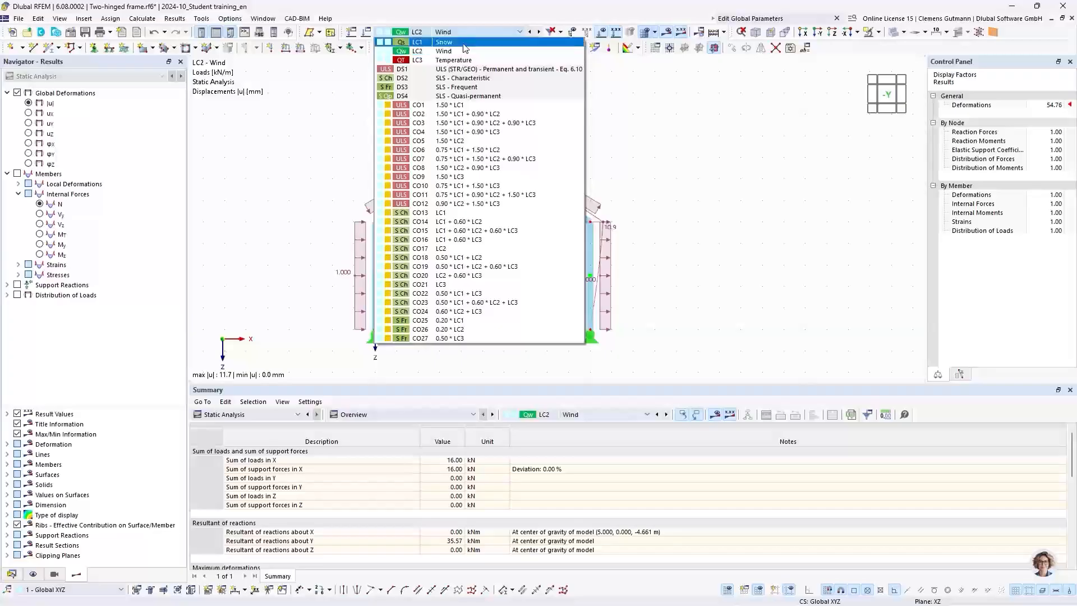
click(464, 44)
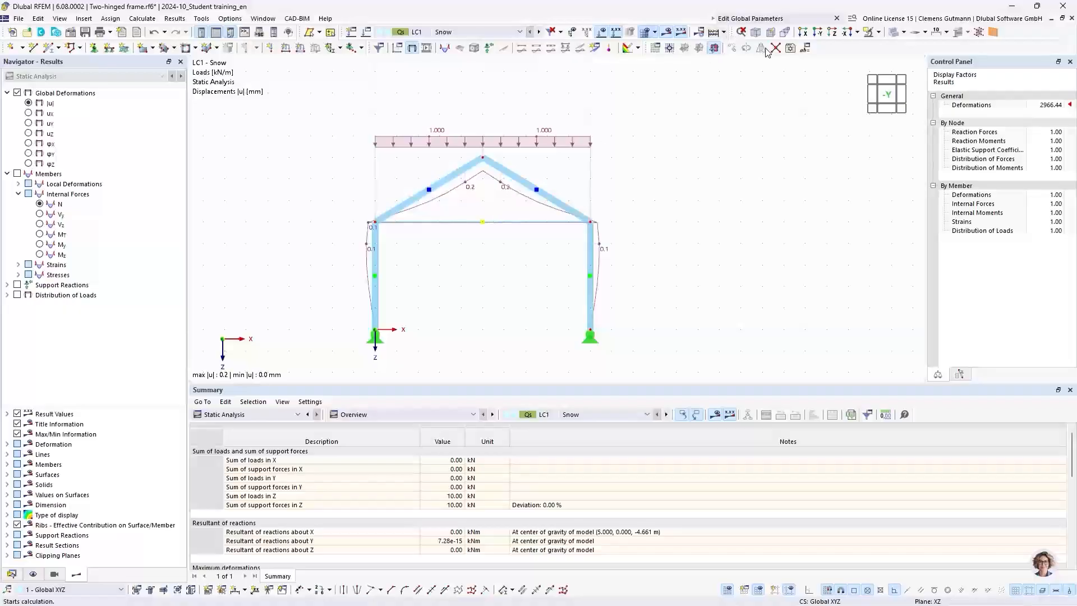
Step: Display the members as plain lines and examine the axial forces N under snow, returning to the total displacements |u|
click(895, 32)
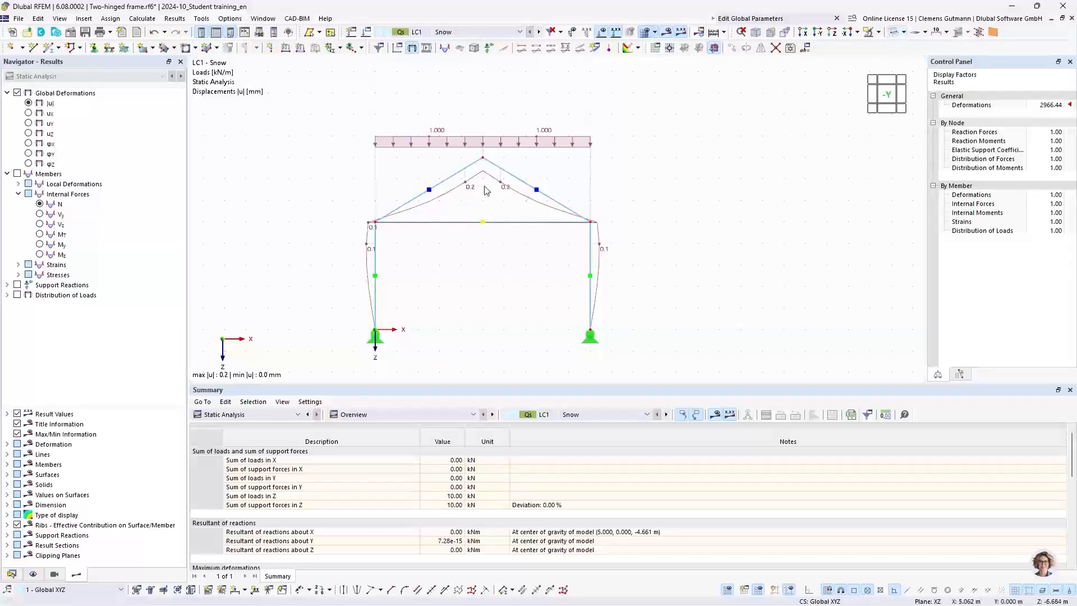
scroll(488, 197, up, 1)
middle_drag(481, 226, 443, 205)
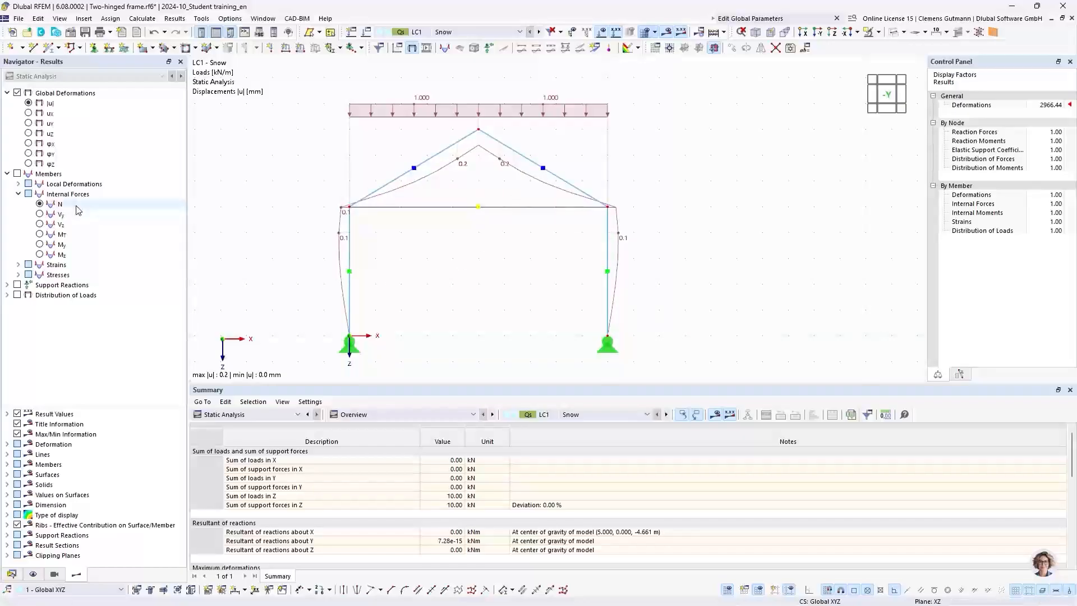
click(40, 204)
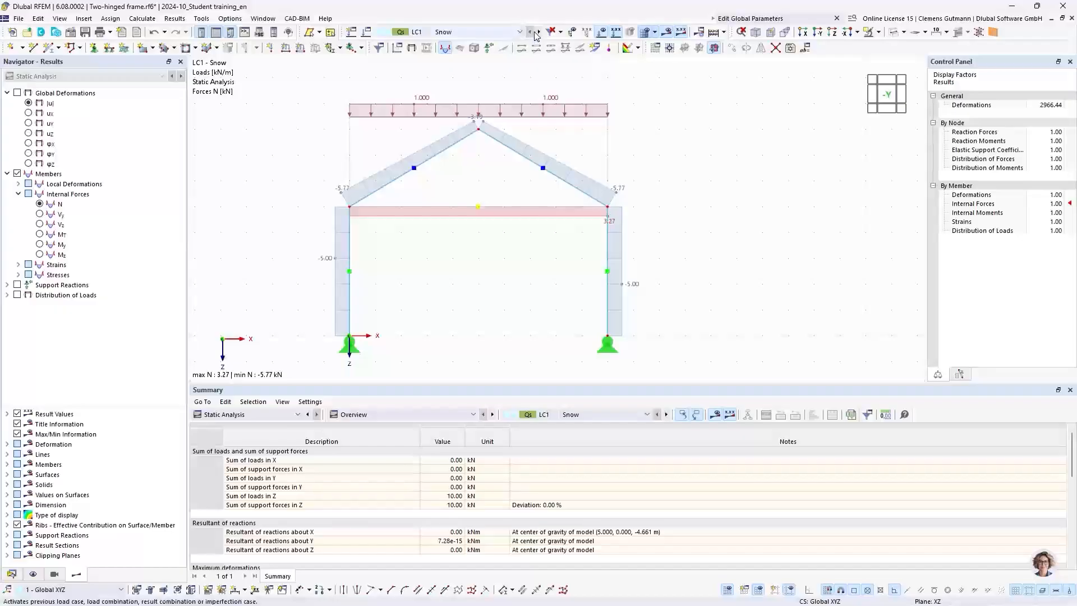
click(29, 103)
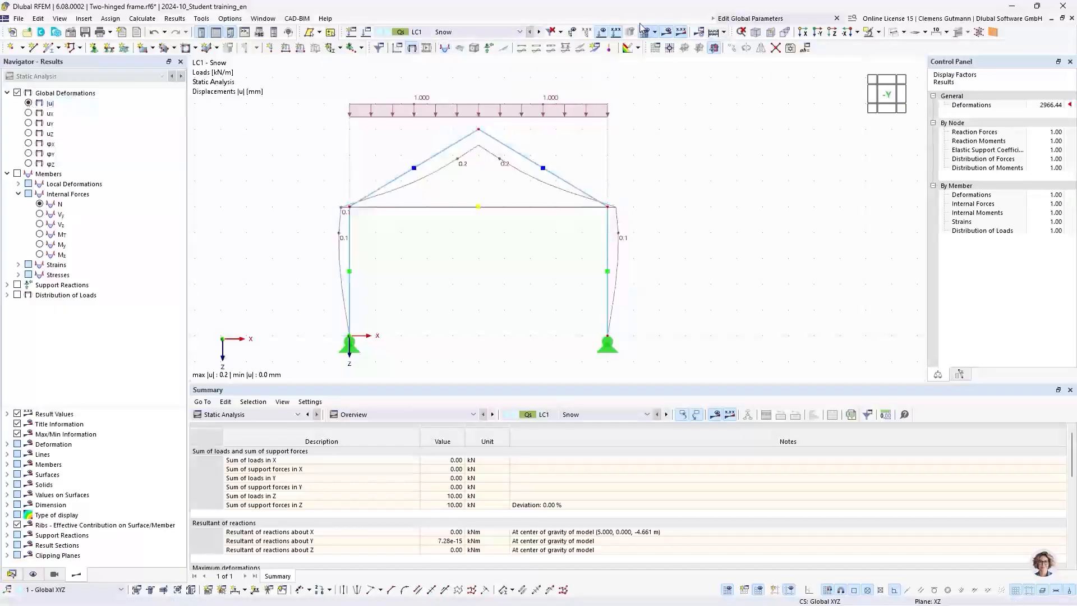
Step: Switch to load case LC2 - Wind, hide the loads and examine the displacements and the member axial forces N
click(539, 32)
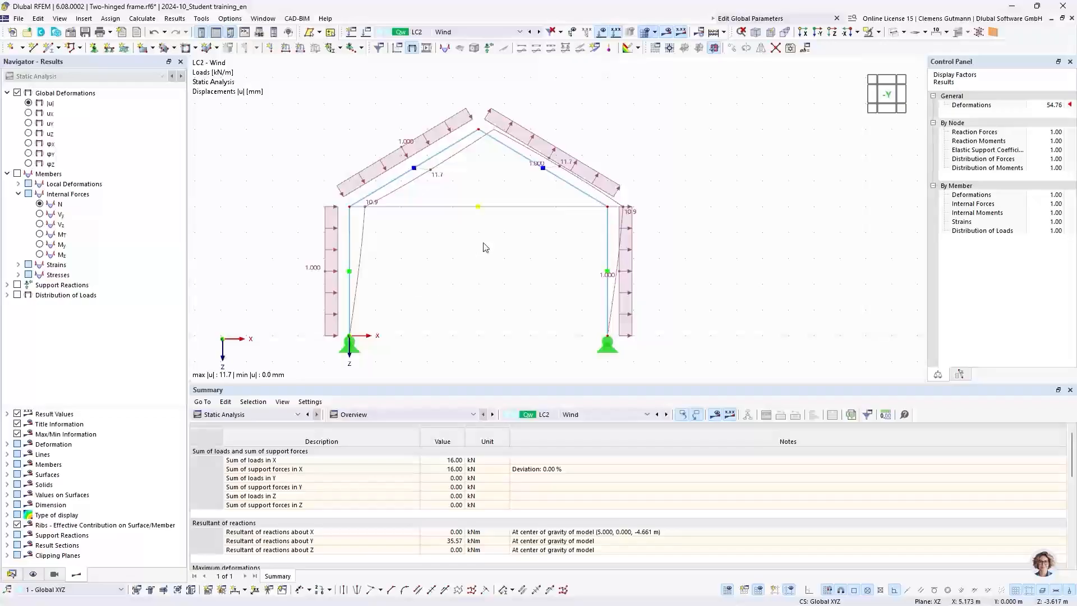
click(602, 32)
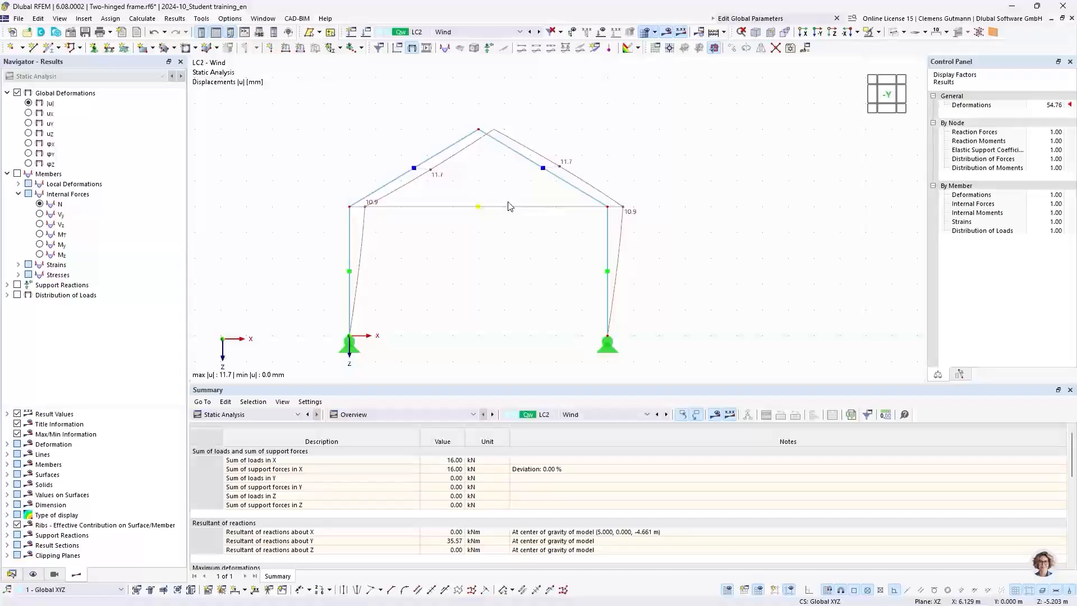
click(40, 205)
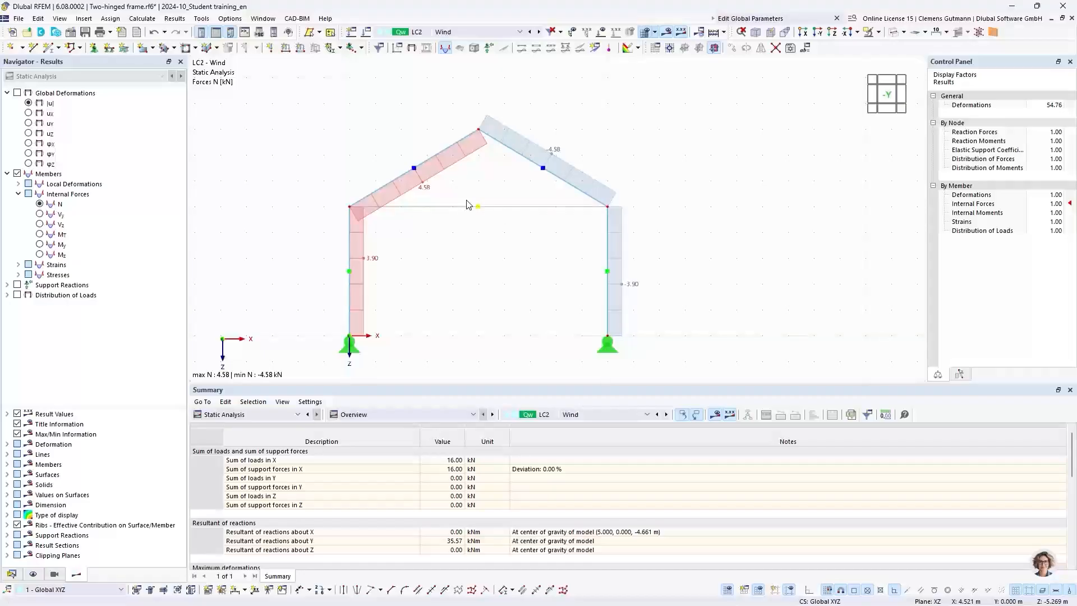
Step: Switch to load case LC3 - Temperature and compare the member axial forces N with the total displacements |u|
click(471, 33)
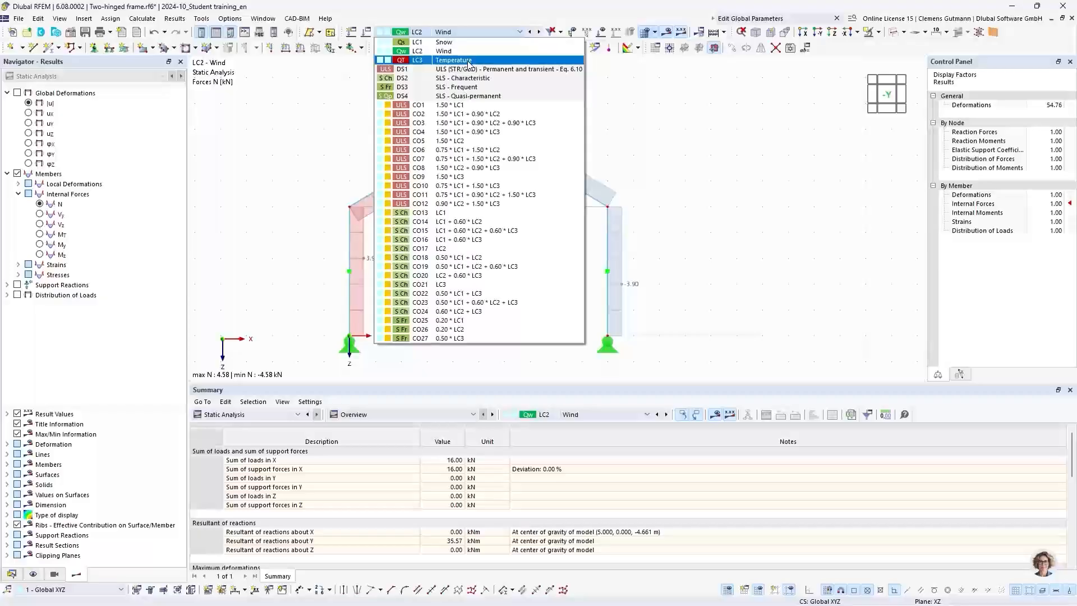
click(470, 61)
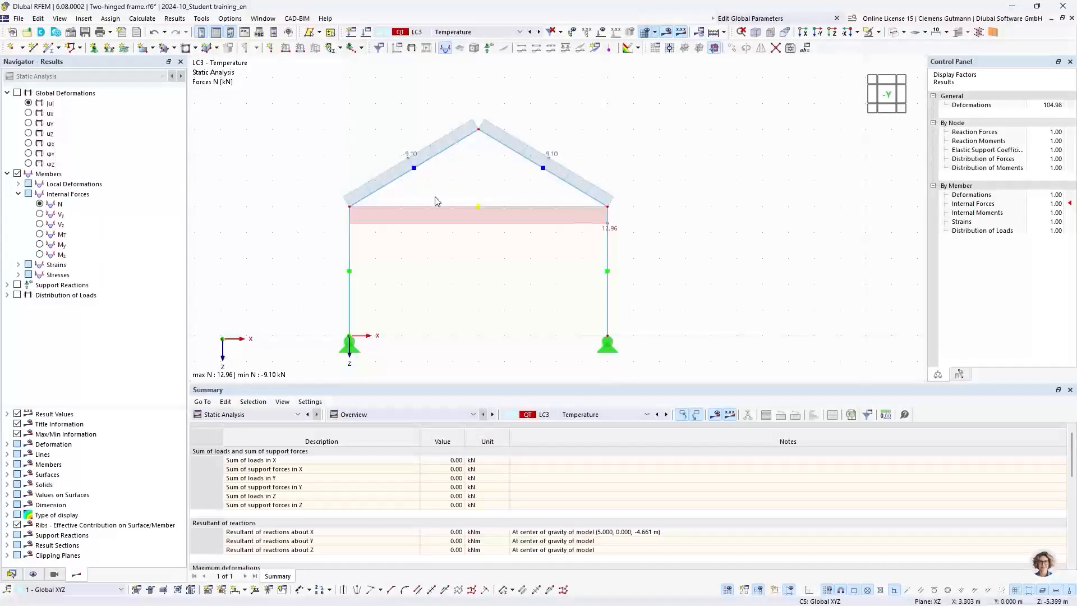
click(30, 104)
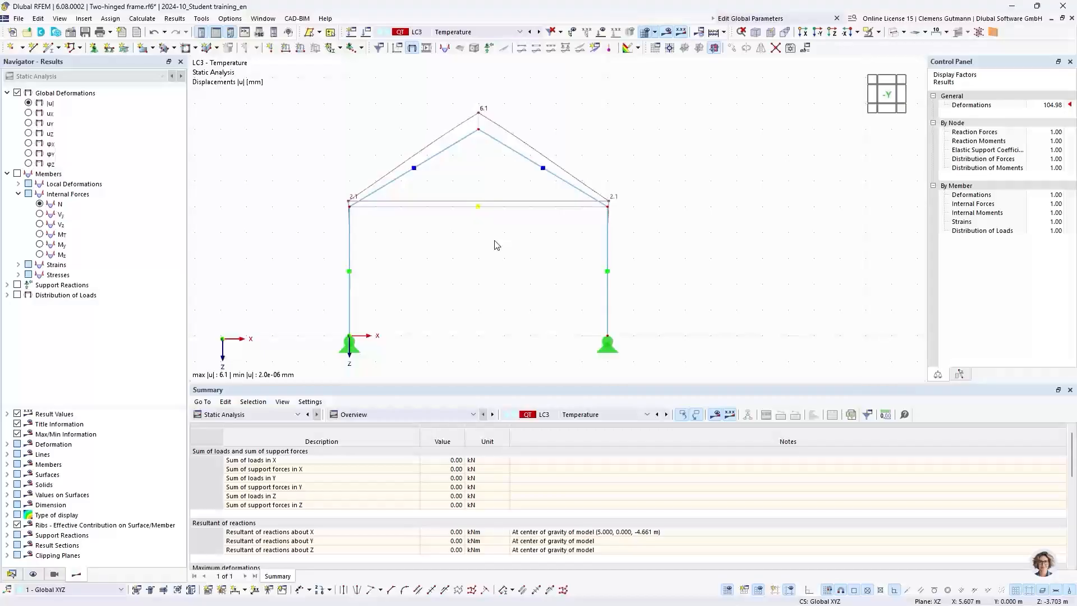
click(39, 205)
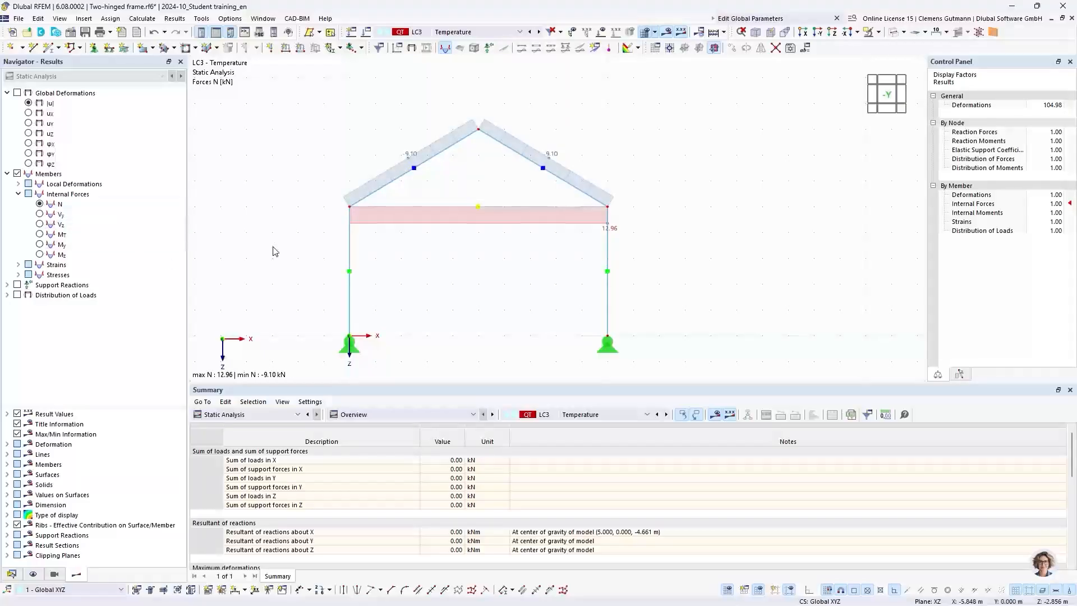
Step: Display only the support reactions for the temperature load case, with the member results hidden
click(17, 286)
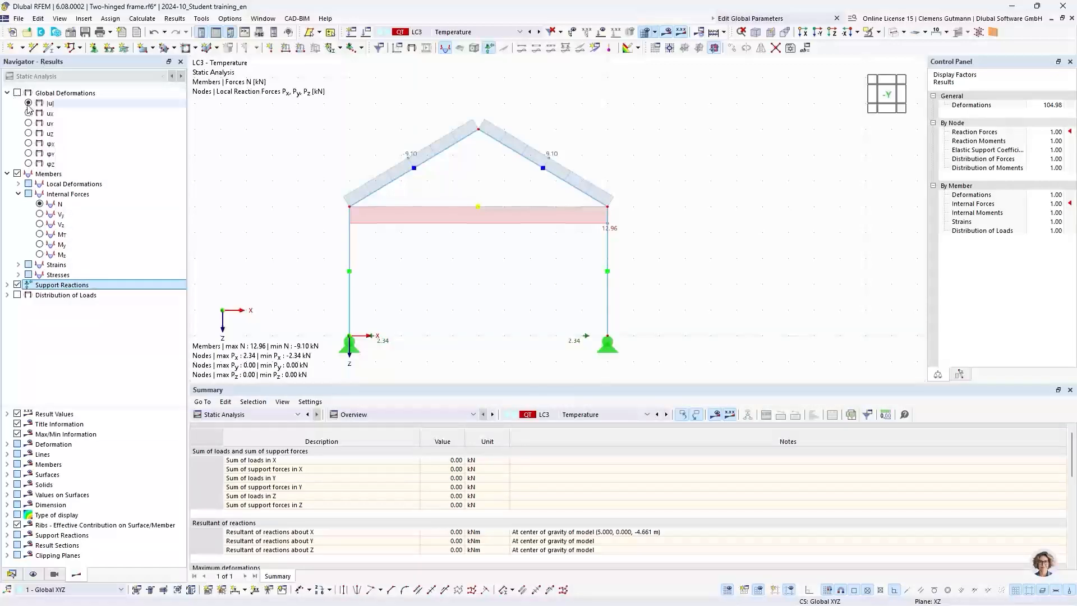
click(18, 174)
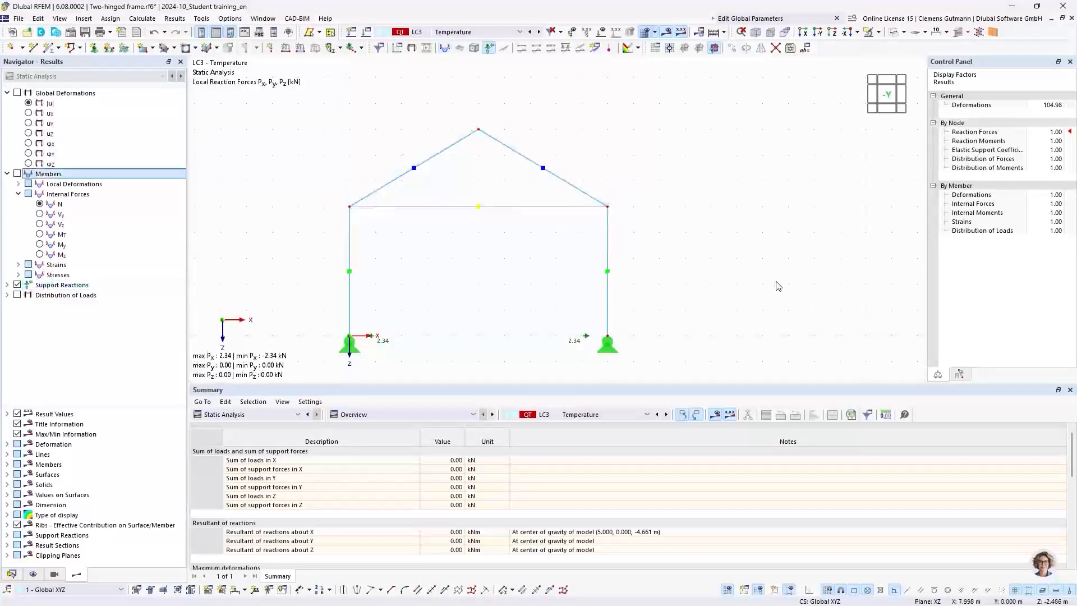
middle_drag(471, 297, 524, 202)
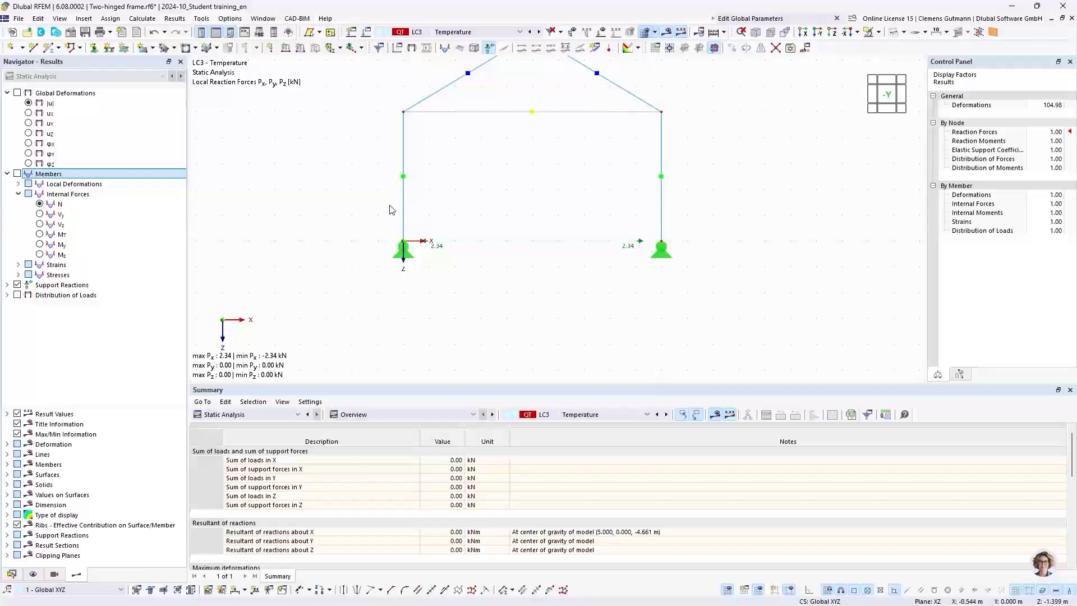
Step: Examine the support reactions for LC2 - Wind together with the applied loads and the total displacements |u|
click(470, 36)
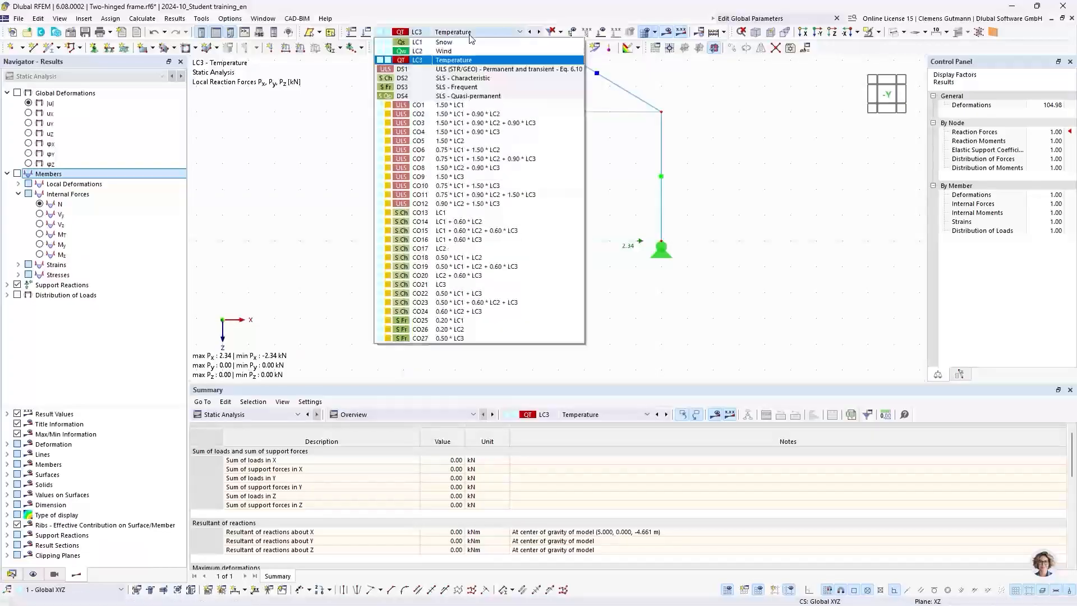
click(466, 60)
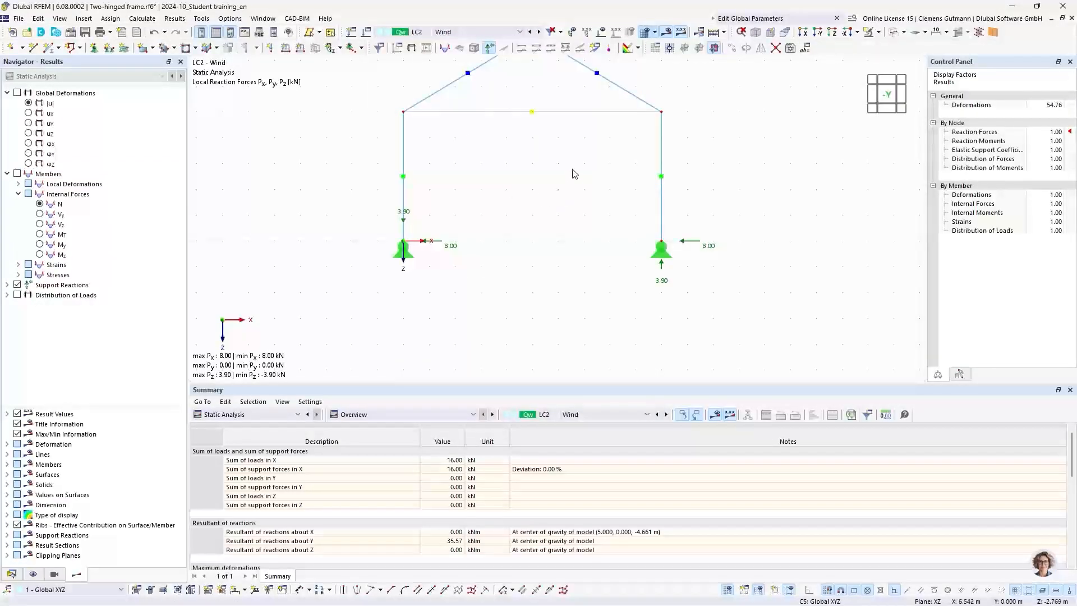
middle_drag(572, 170, 508, 202)
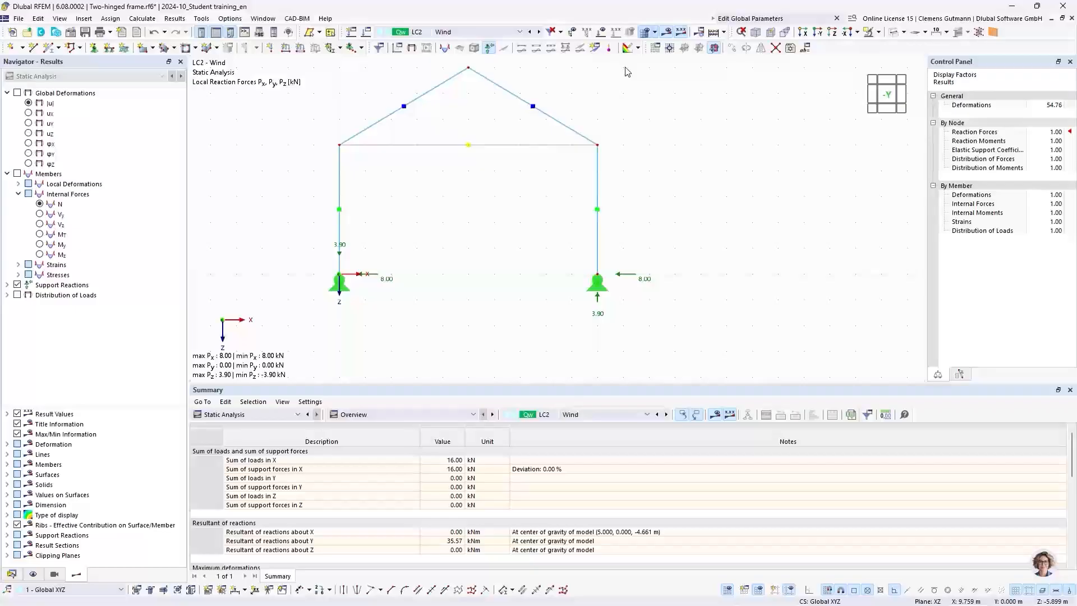
click(602, 31)
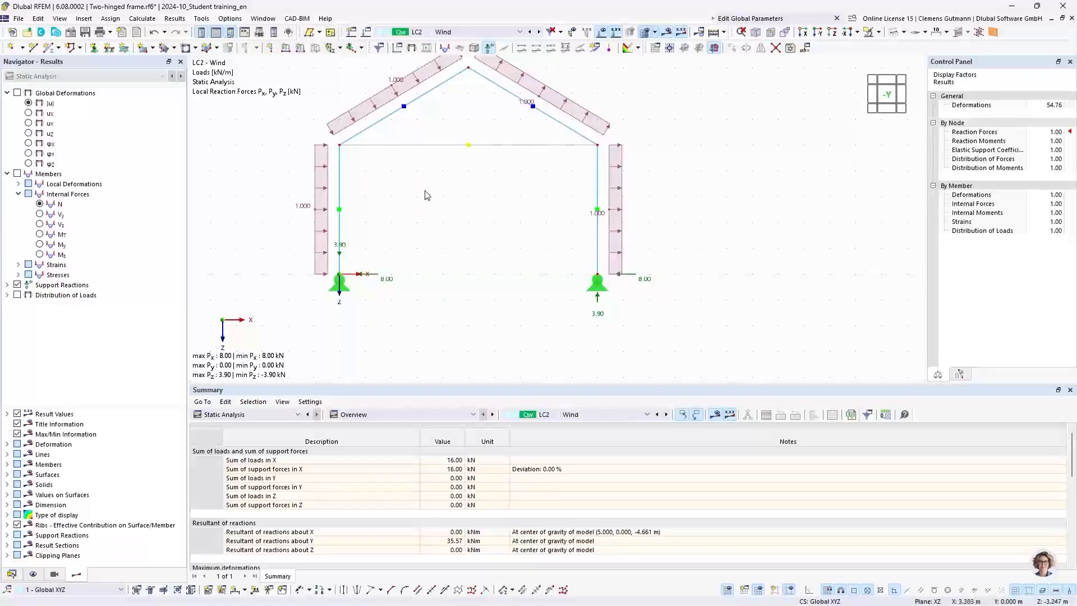
mouse_move(440, 188)
middle_down()
mouse_move(494, 202)
mouse_move(443, 232)
middle_up()
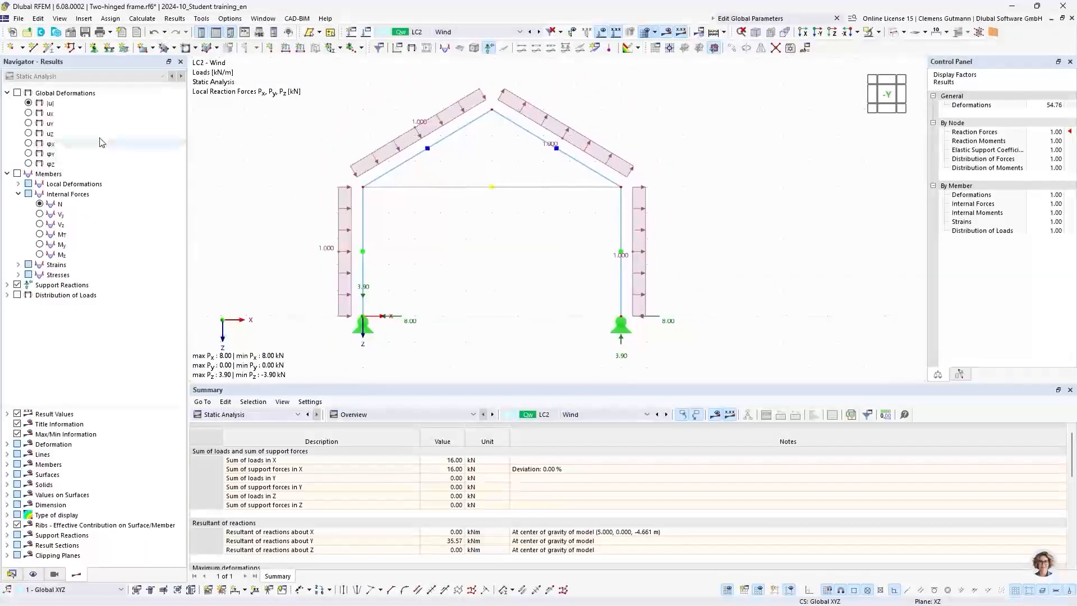
click(29, 103)
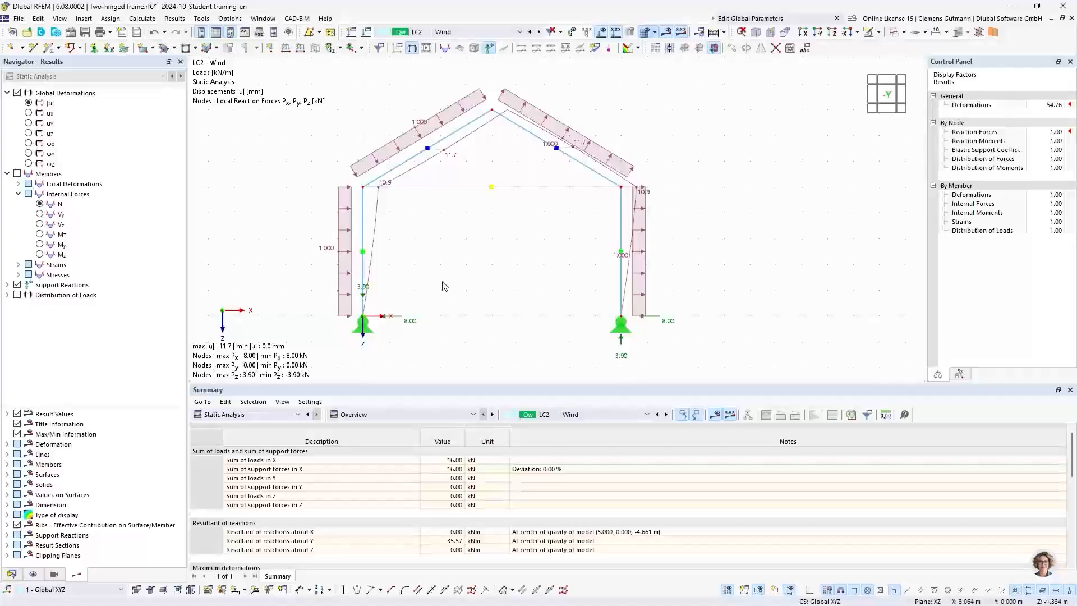
middle_drag(438, 284, 428, 225)
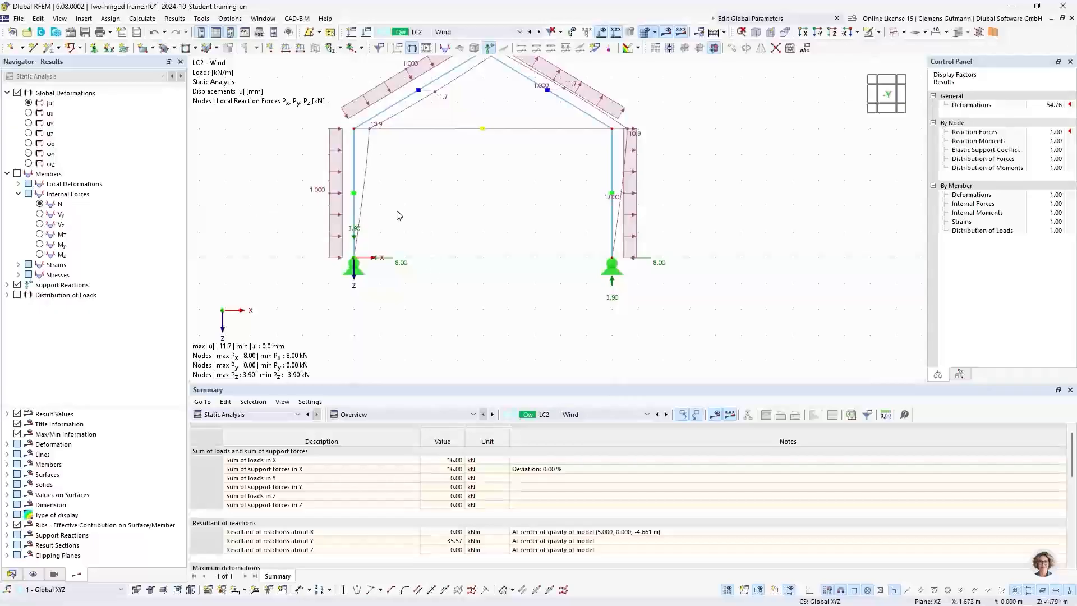
mouse_move(334, 240)
Step: Examine the support reactions and displacements for load combination CO2 (1.50 * LC1 + 0.90 * LC2) and return to the PowerPoint slide on the two-hinged frame
click(457, 33)
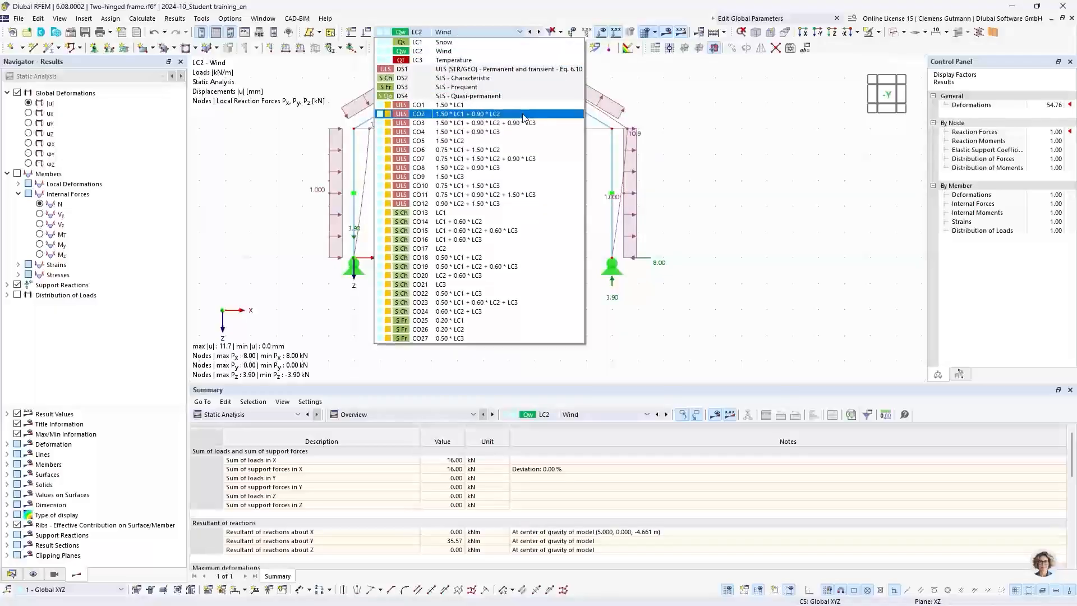
click(457, 120)
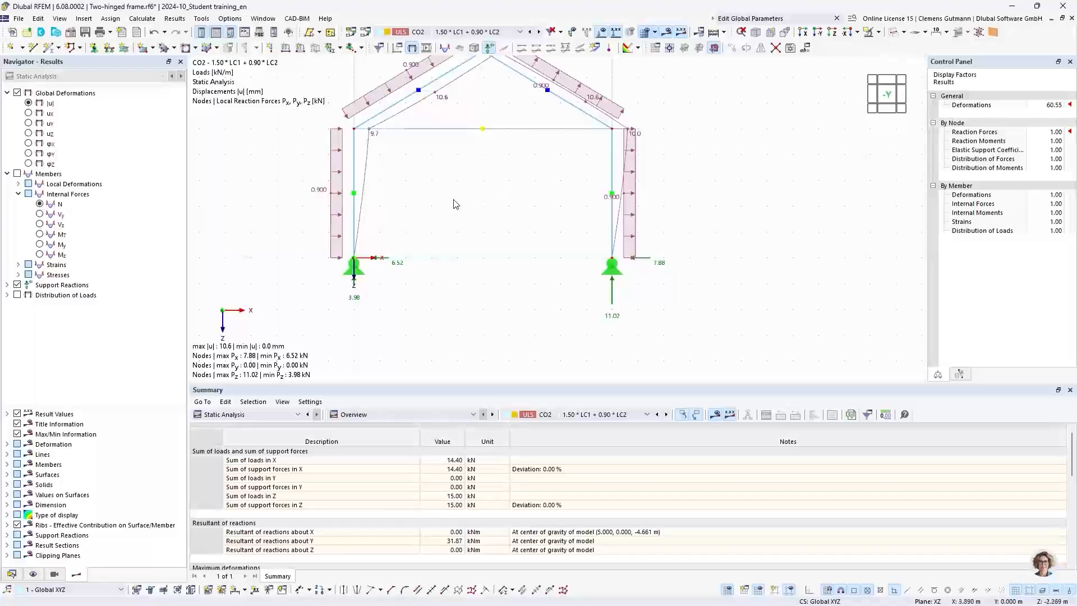
middle_drag(454, 204, 467, 202)
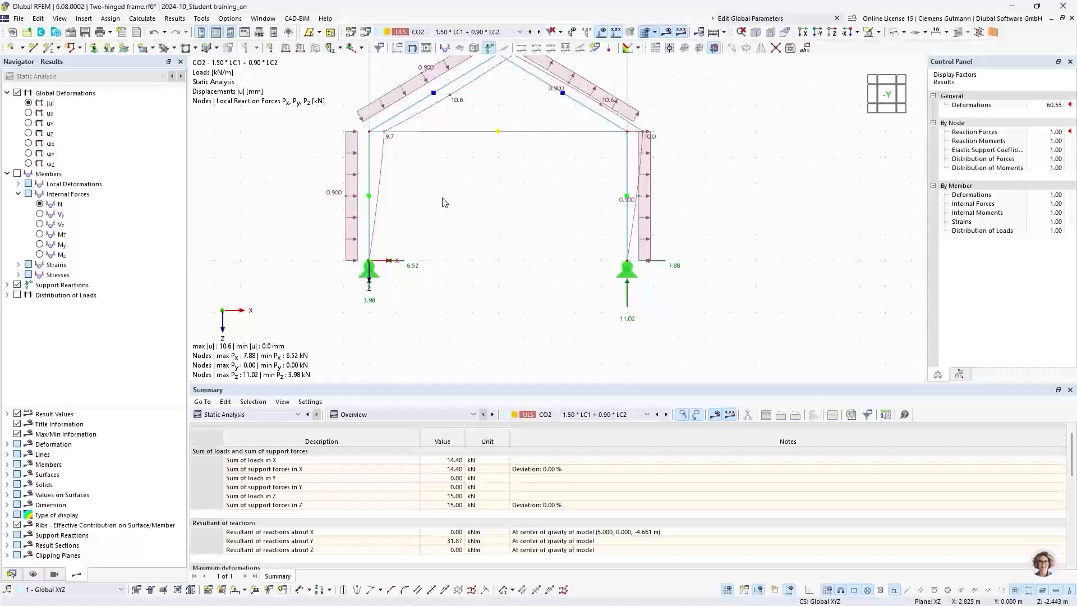
scroll(370, 286, up, 2)
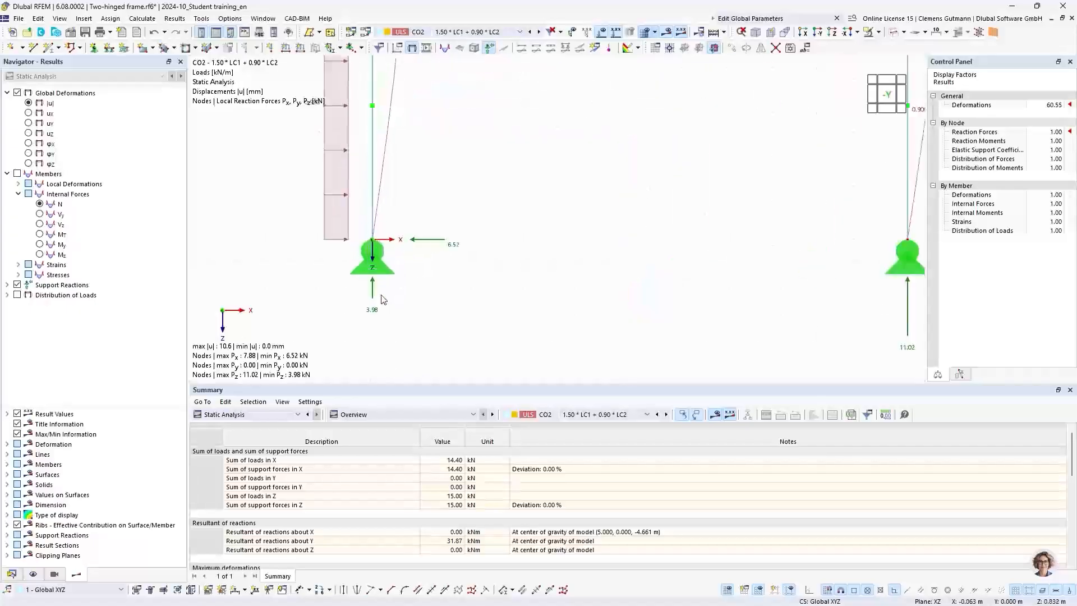
scroll(307, 273, down, 1)
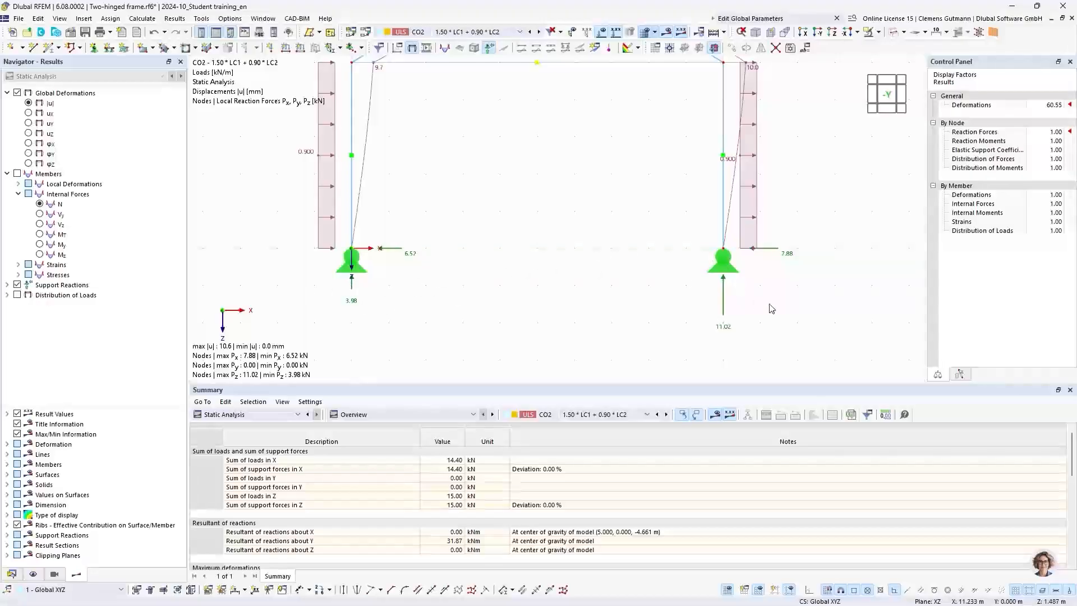
middle_drag(770, 304, 708, 285)
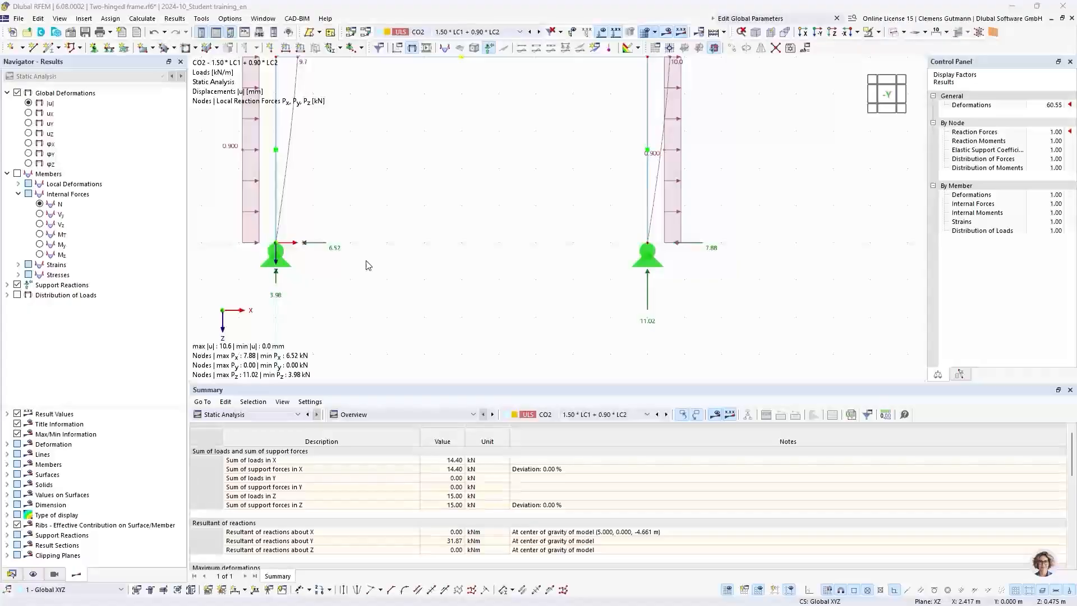
key(alt+Tab)
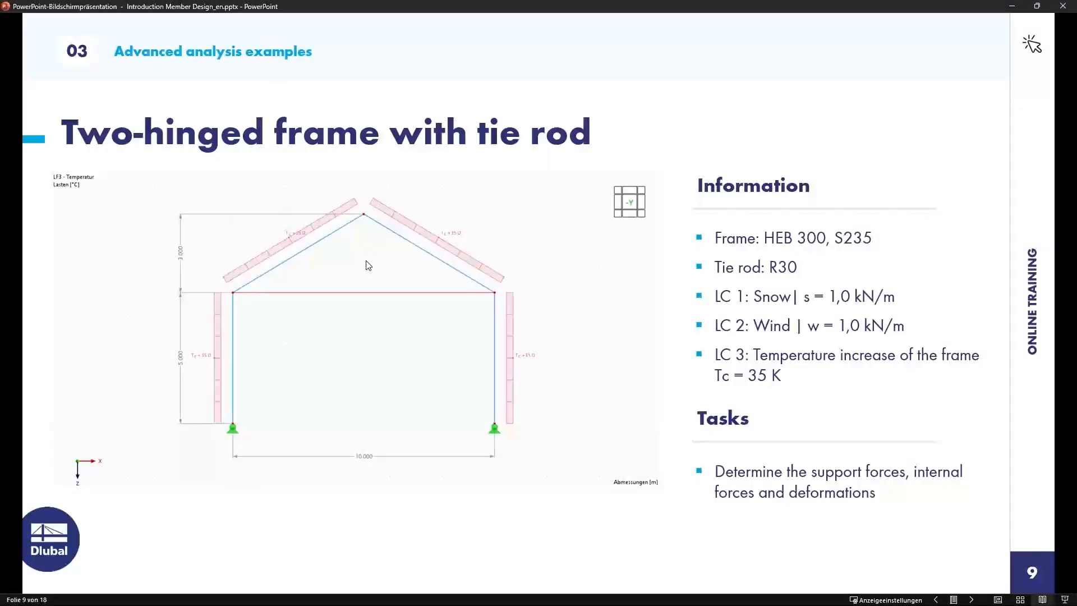
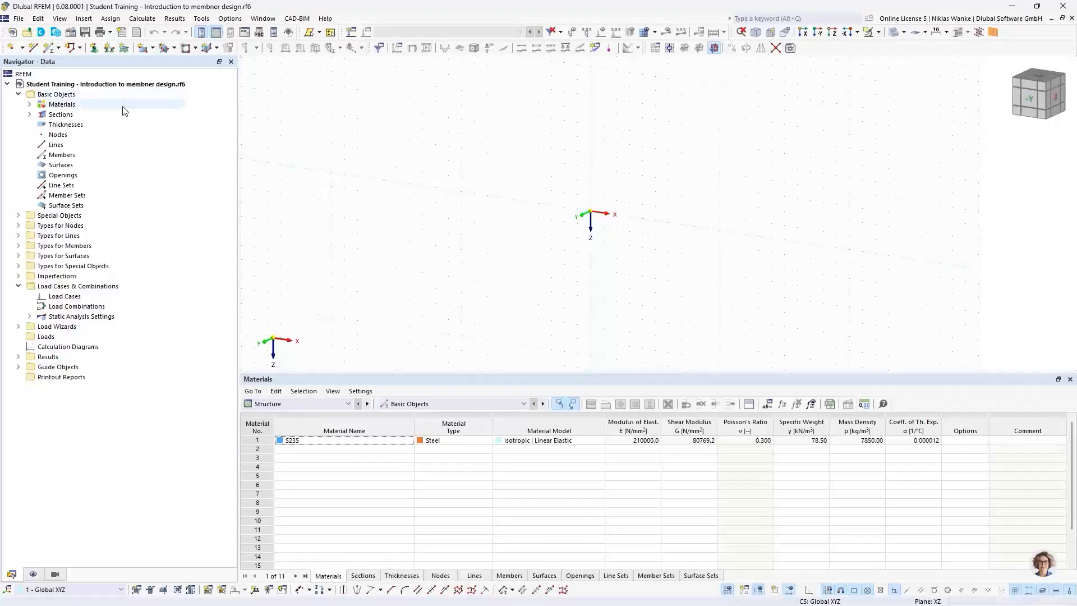
Step: In the member design training model, check the defined material and section, and review the model type and add-ons in the base data
click(30, 105)
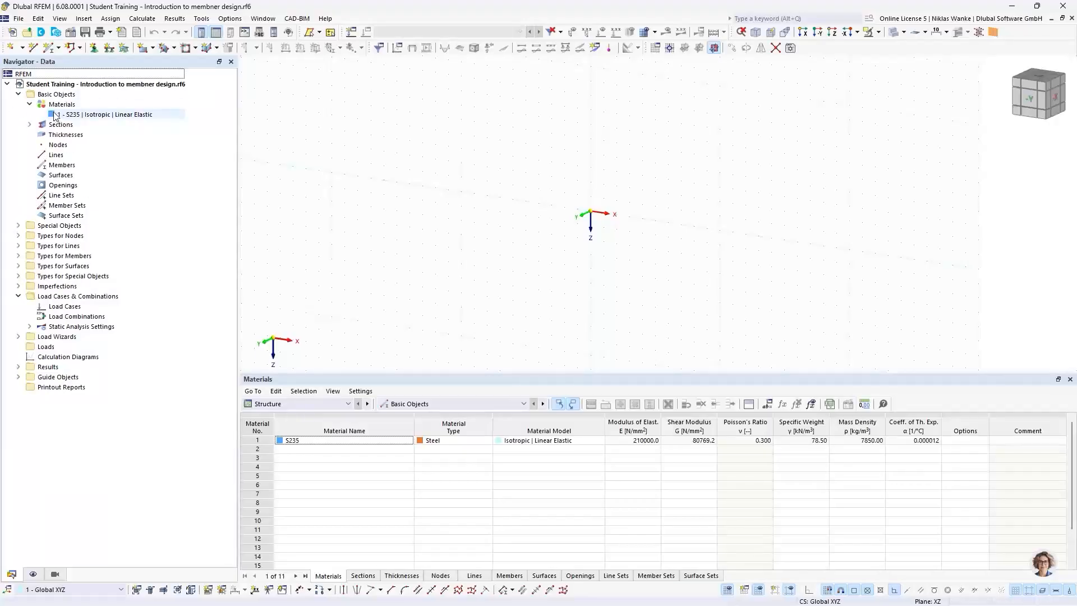
click(29, 124)
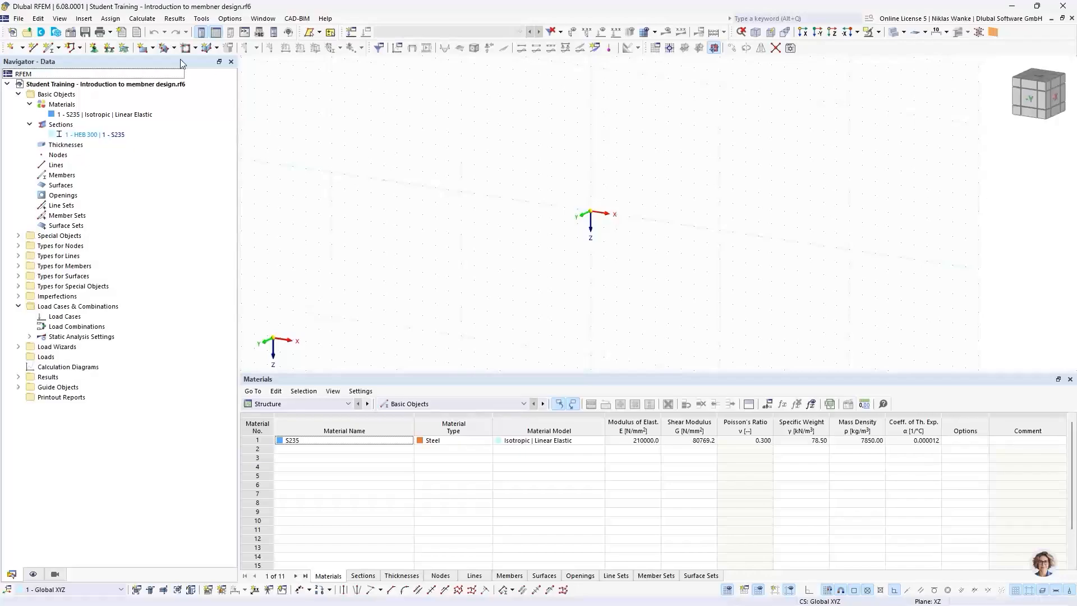
click(73, 34)
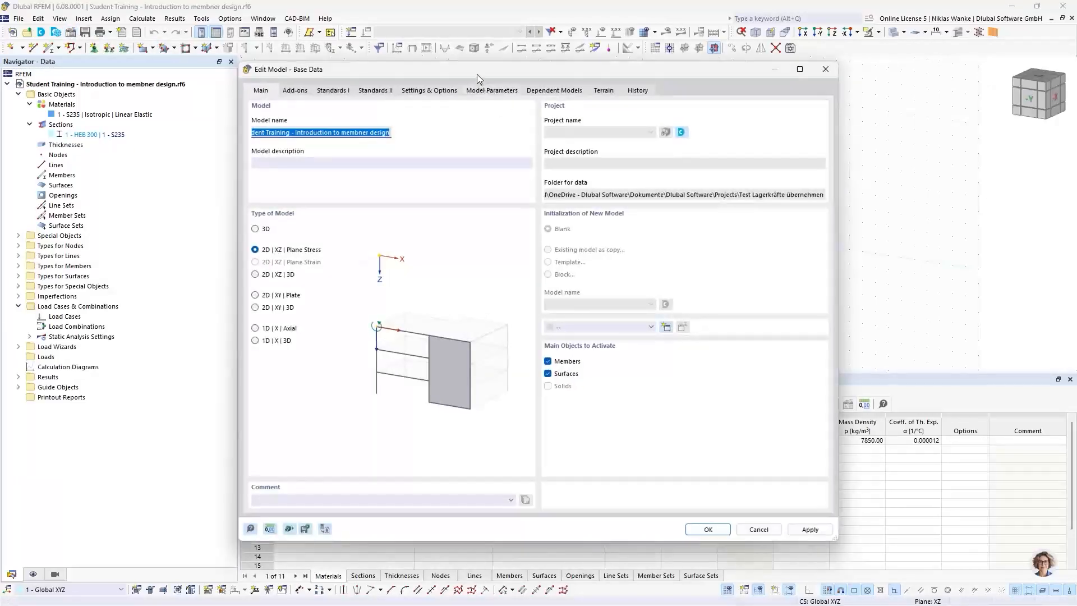
drag(476, 75, 506, 72)
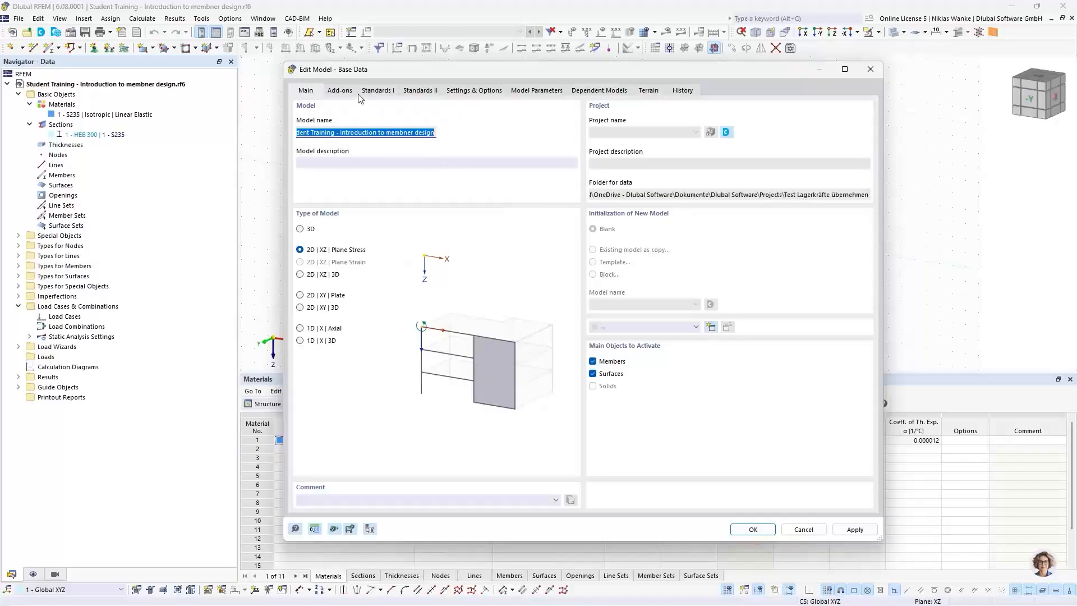
click(340, 91)
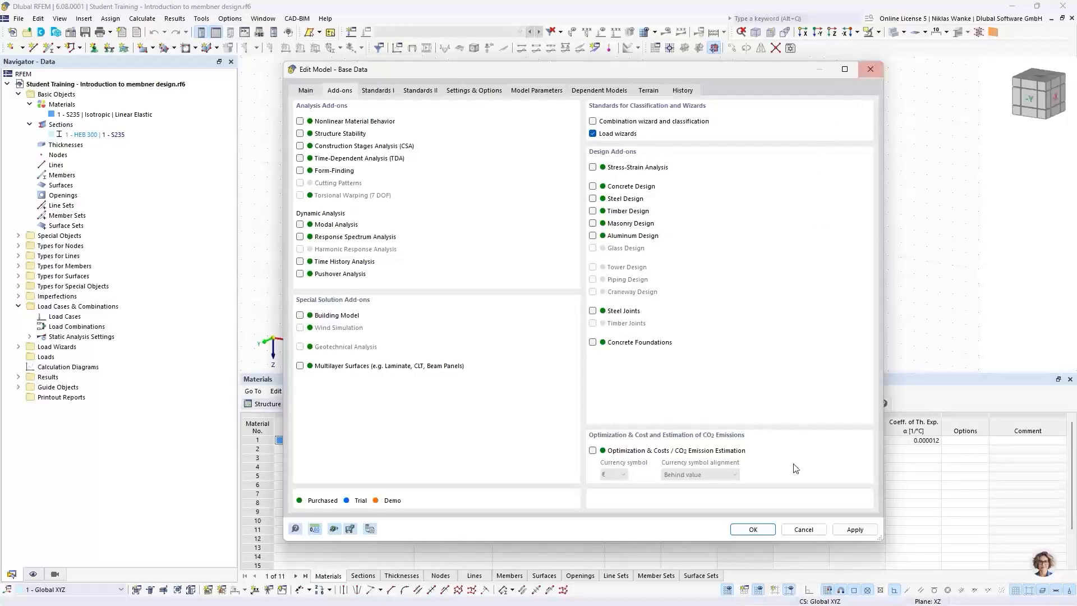
click(752, 529)
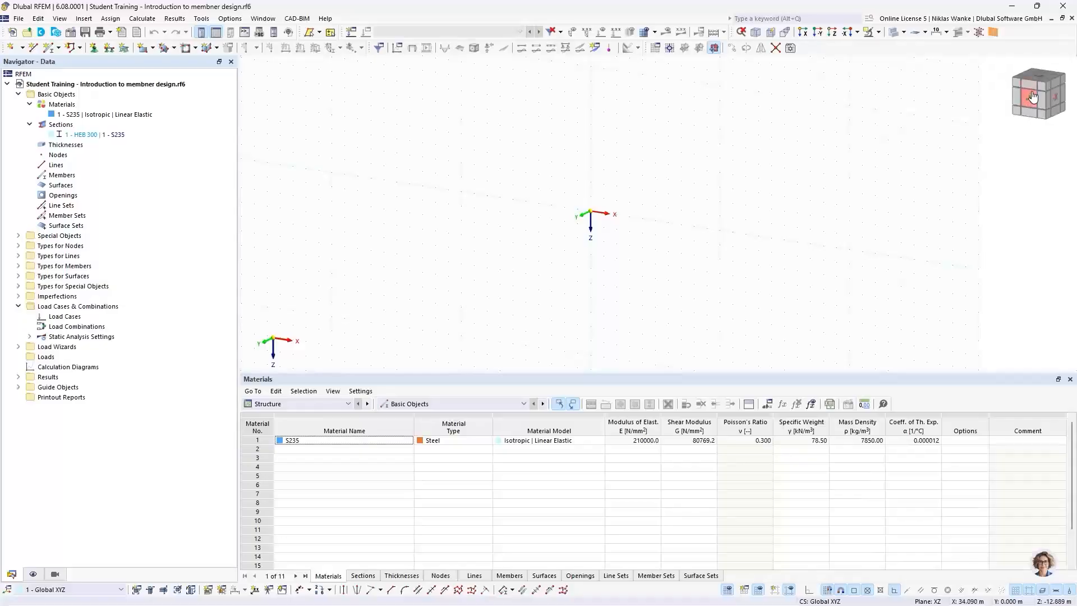
Step: Set the model view to the -Y direction and open the general definition of a new single member
middle_drag(631, 233, 637, 227)
click(1029, 105)
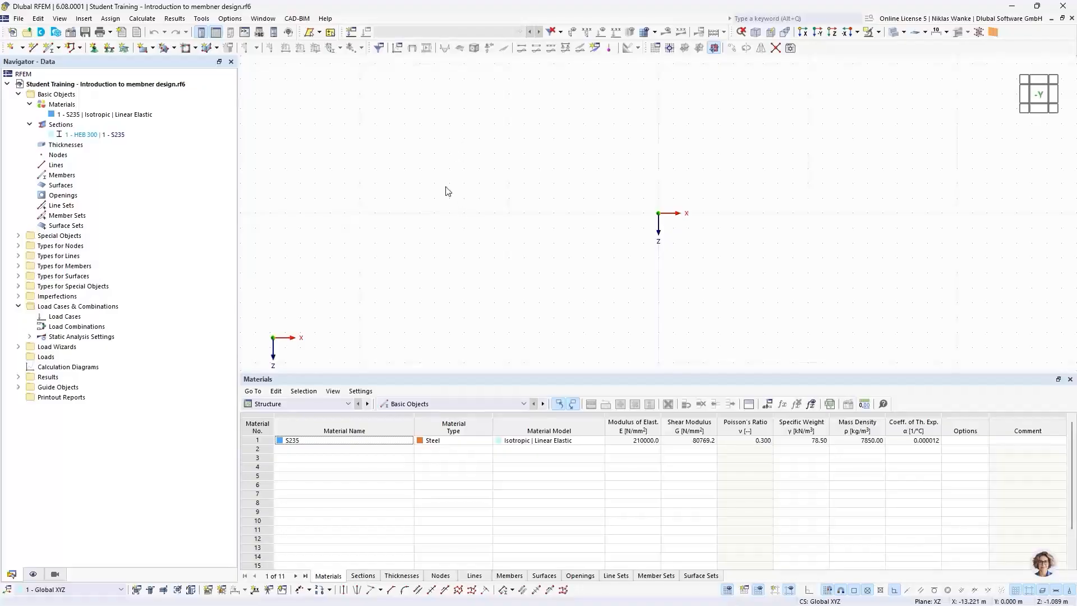
click(59, 48)
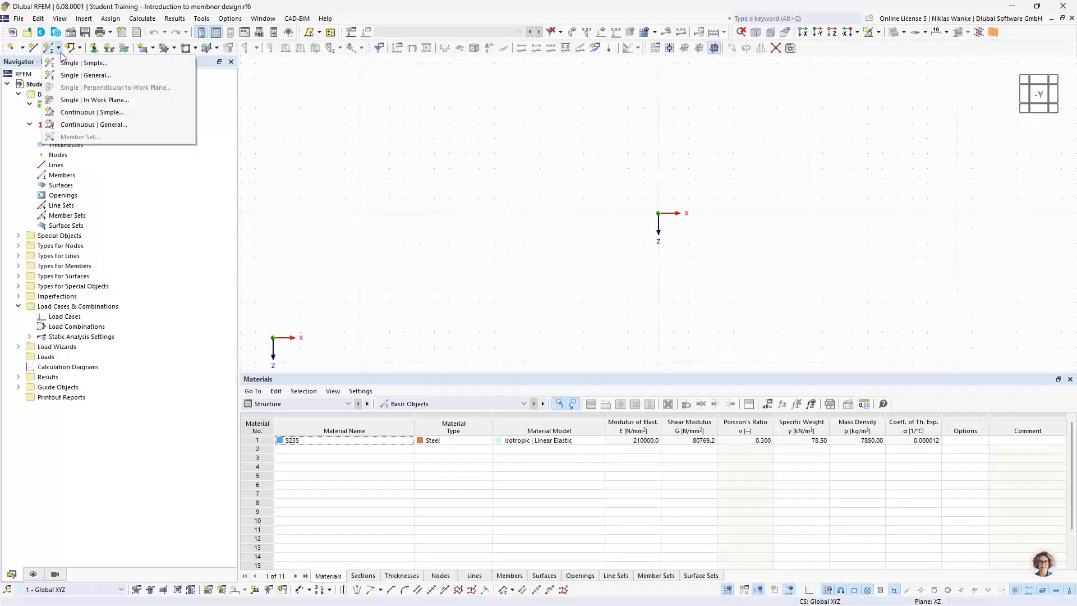
click(106, 76)
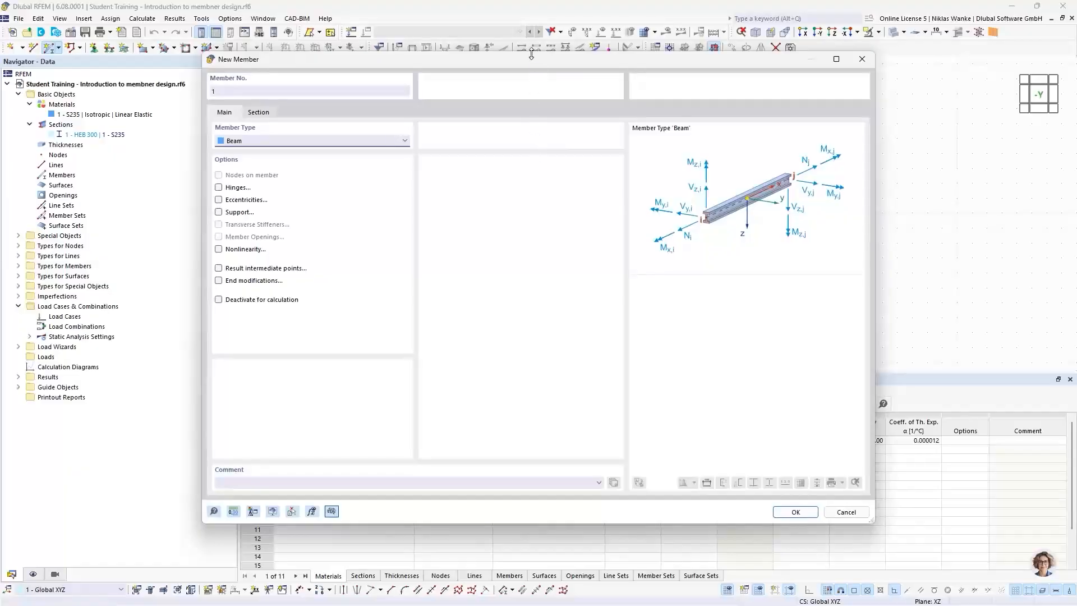
drag(519, 59, 540, 73)
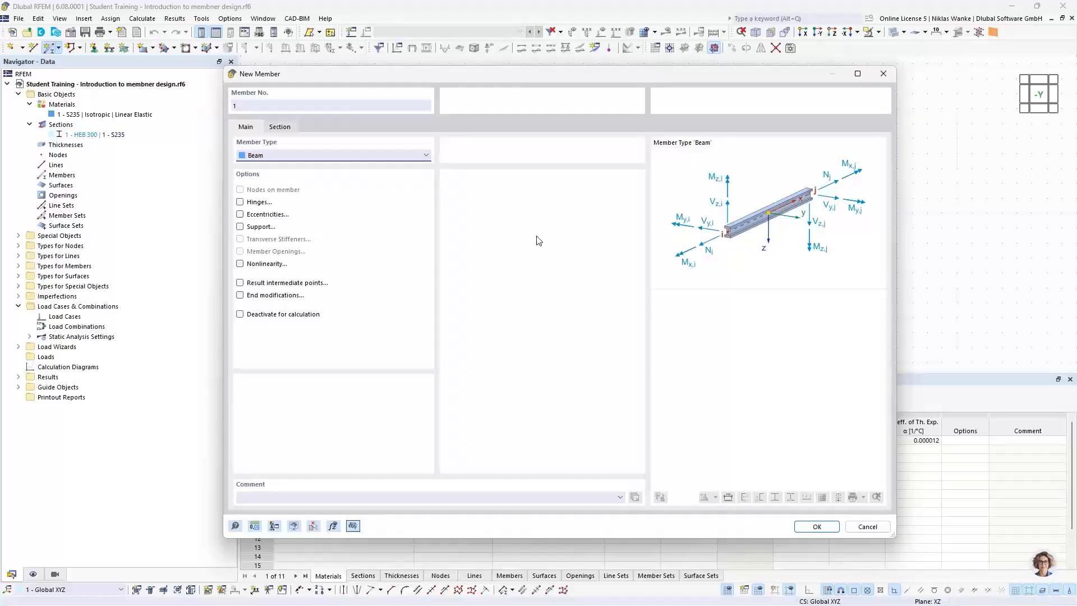
Step: Compare the internal force previews of the Truss (only N) and Beam types for the new member
click(414, 161)
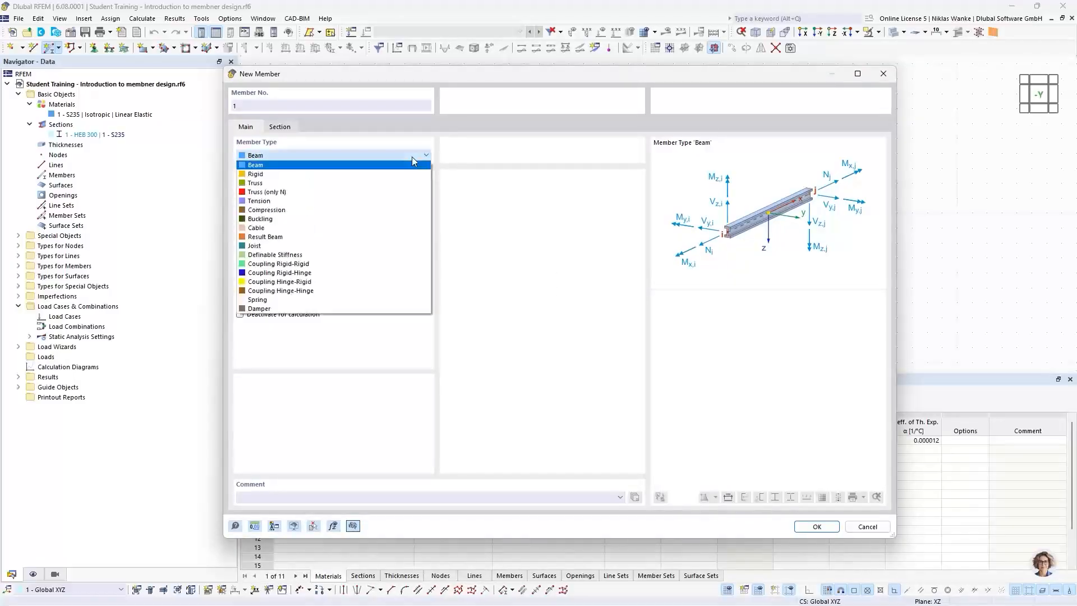
click(300, 193)
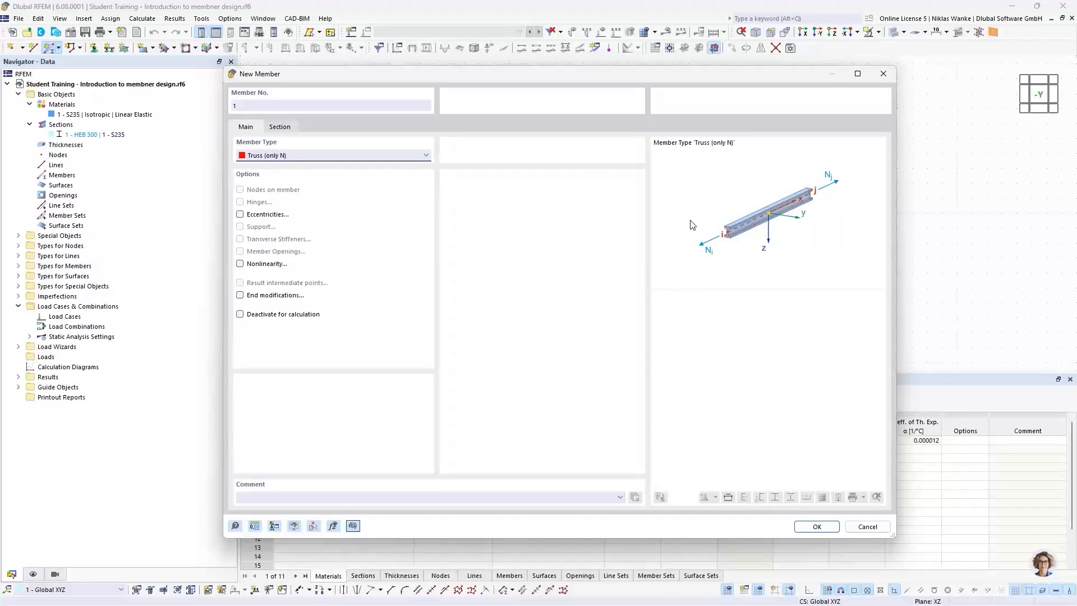
click(315, 156)
click(255, 165)
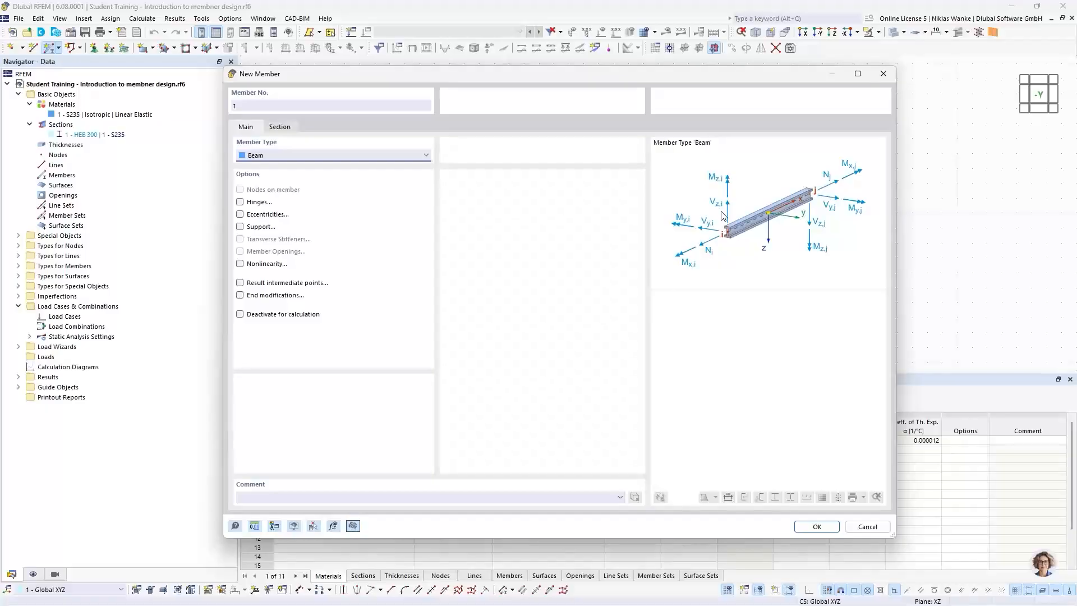
Step: Set the new member's type to Truss (only N) and look through the other available member types
click(275, 157)
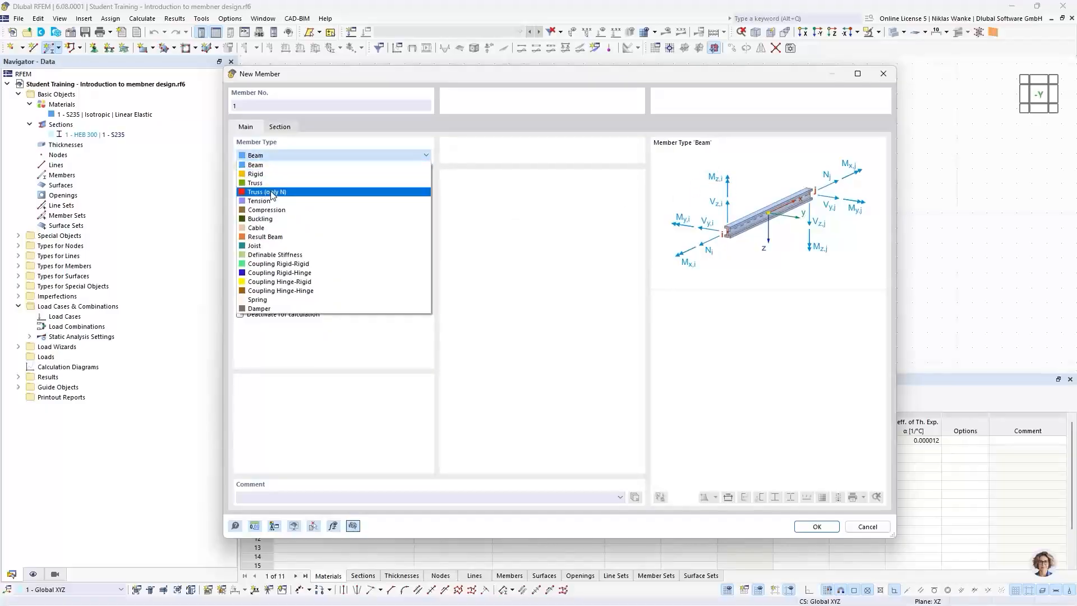
click(272, 194)
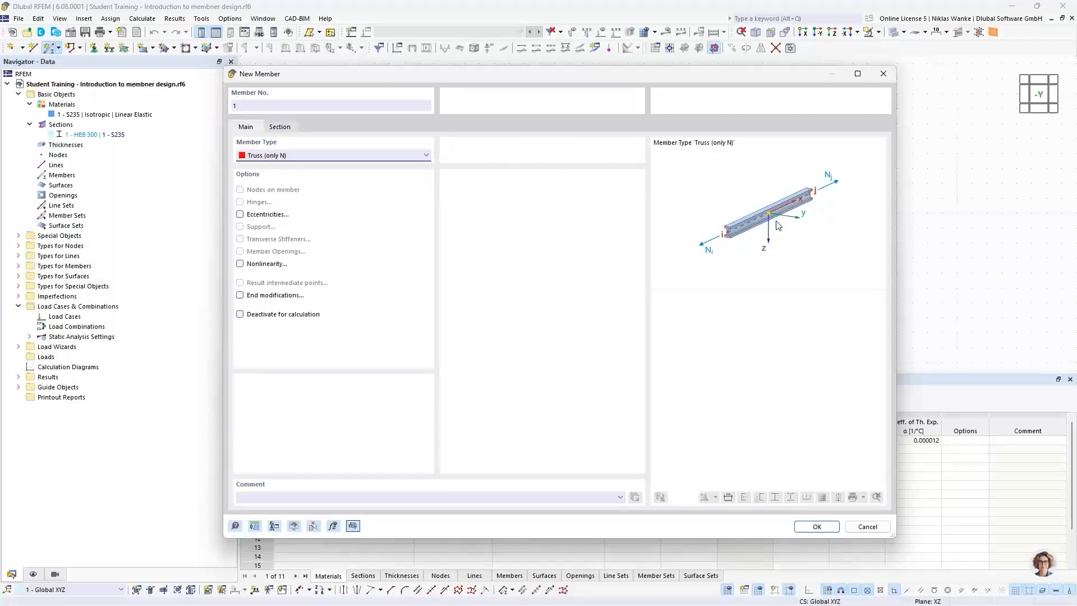
click(330, 157)
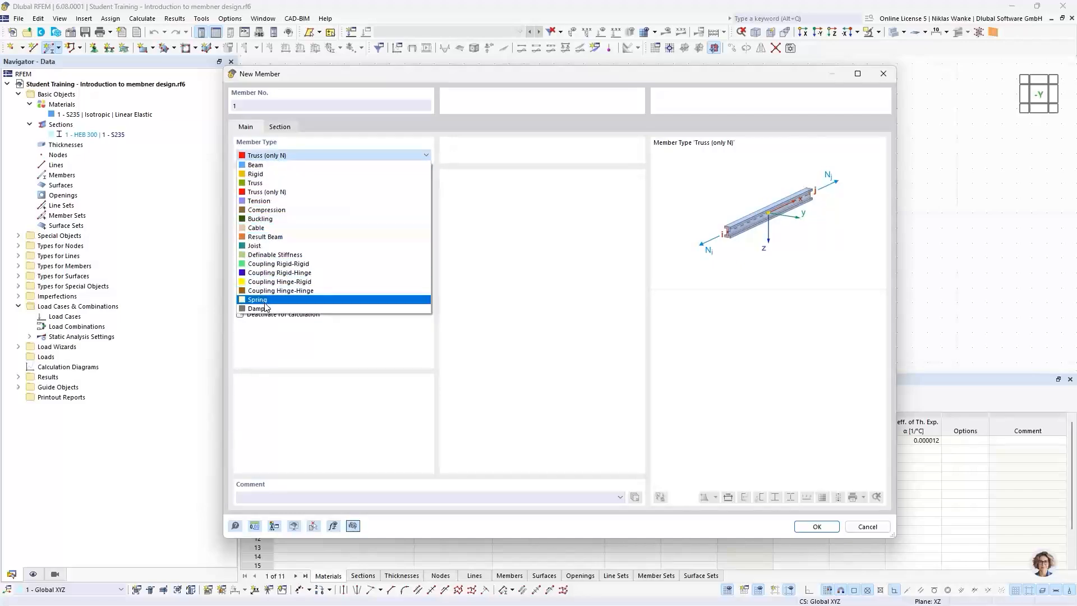
click(296, 157)
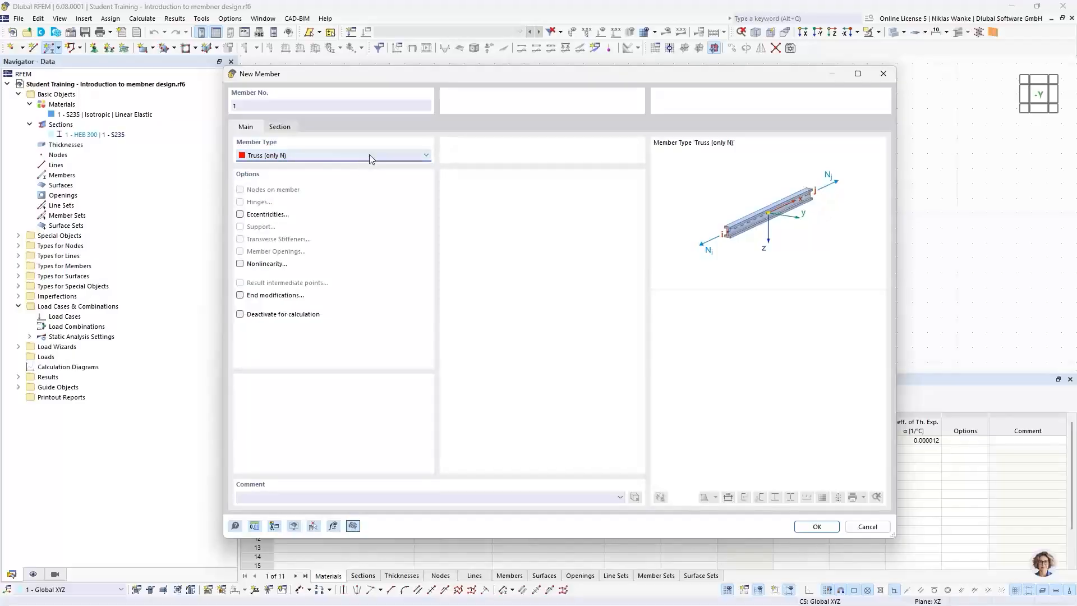
Step: Open the online manual page for the member's main parameters in the browser and read its Member Type section, including Beam and Rigid
click(235, 527)
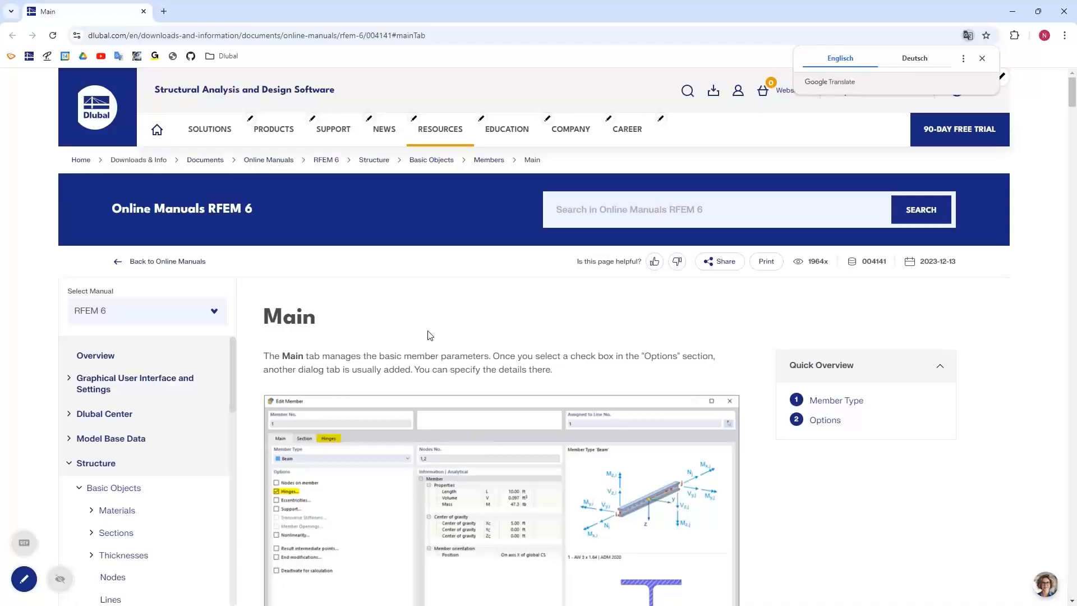
scroll(452, 352, down, 4)
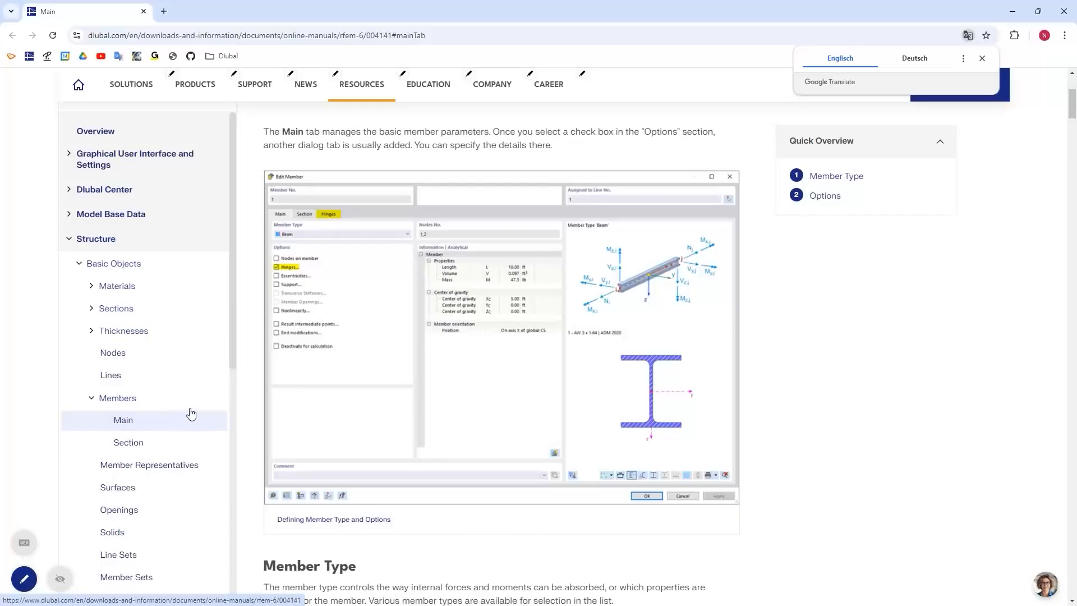
scroll(200, 388, up, 2)
scroll(200, 388, down, 1)
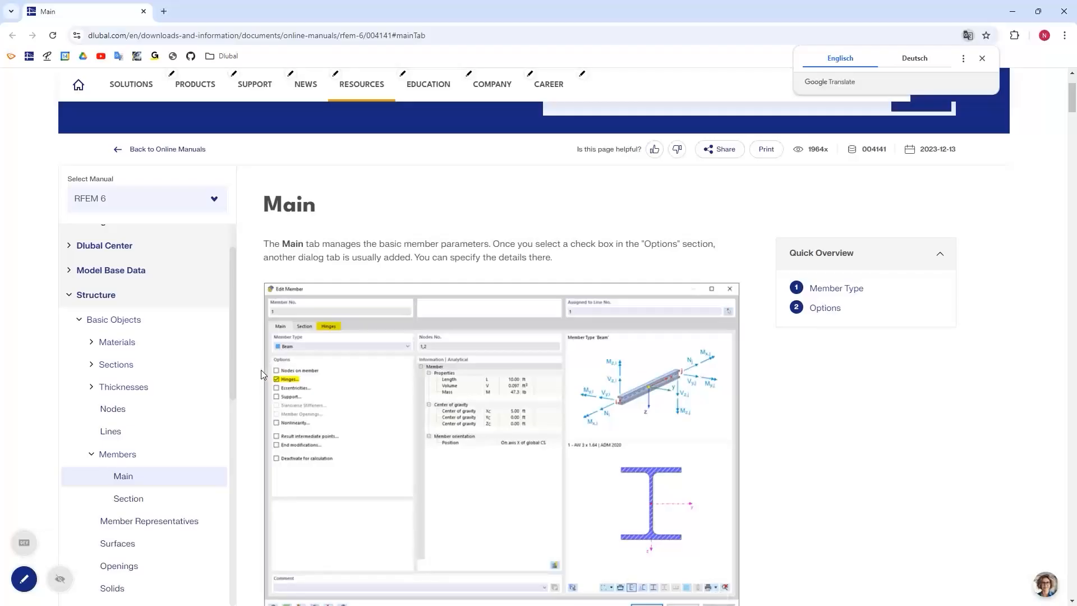
scroll(261, 368, down, 3)
scroll(263, 367, down, 7)
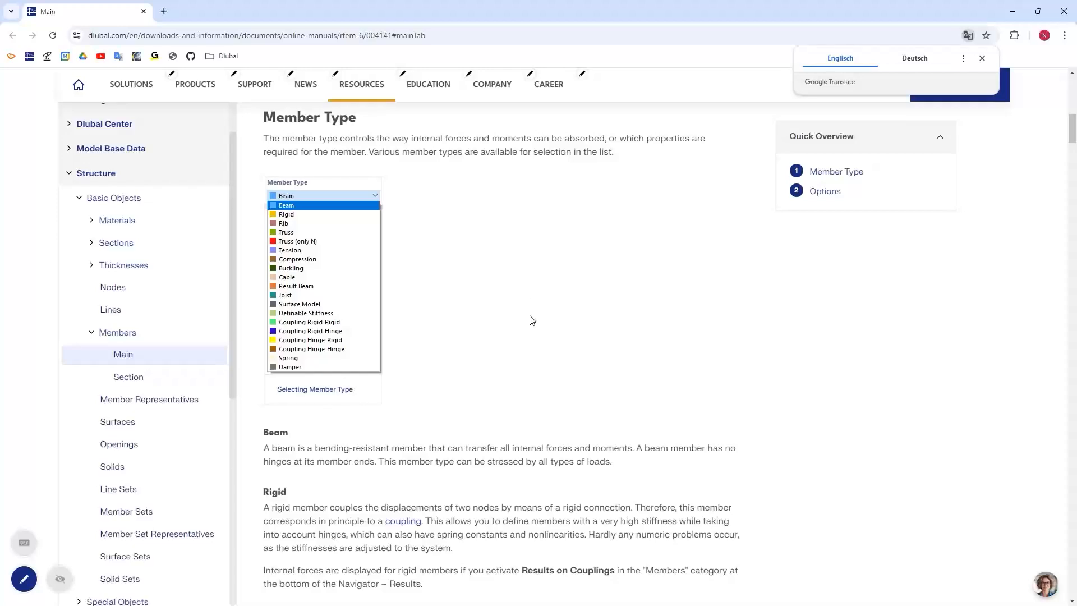
scroll(532, 320, up, 1)
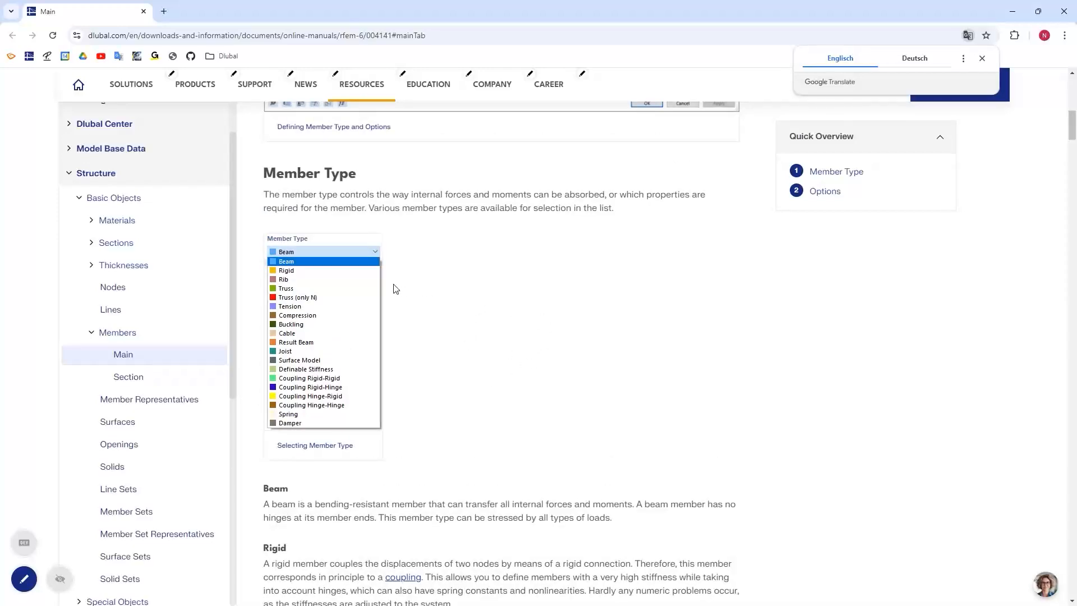
scroll(430, 397, down, 2)
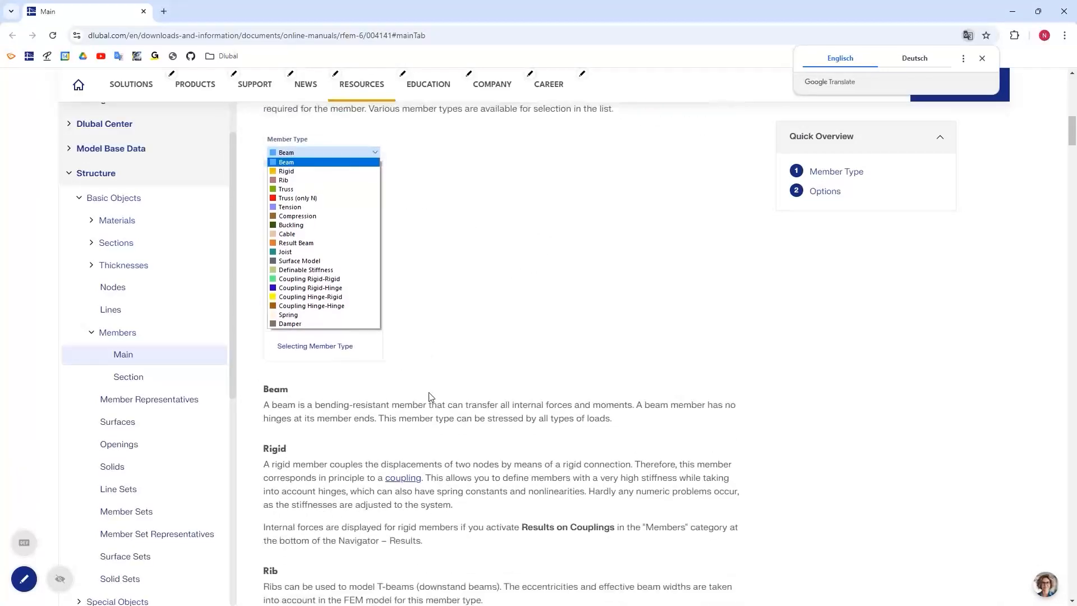
scroll(430, 396, down, 1)
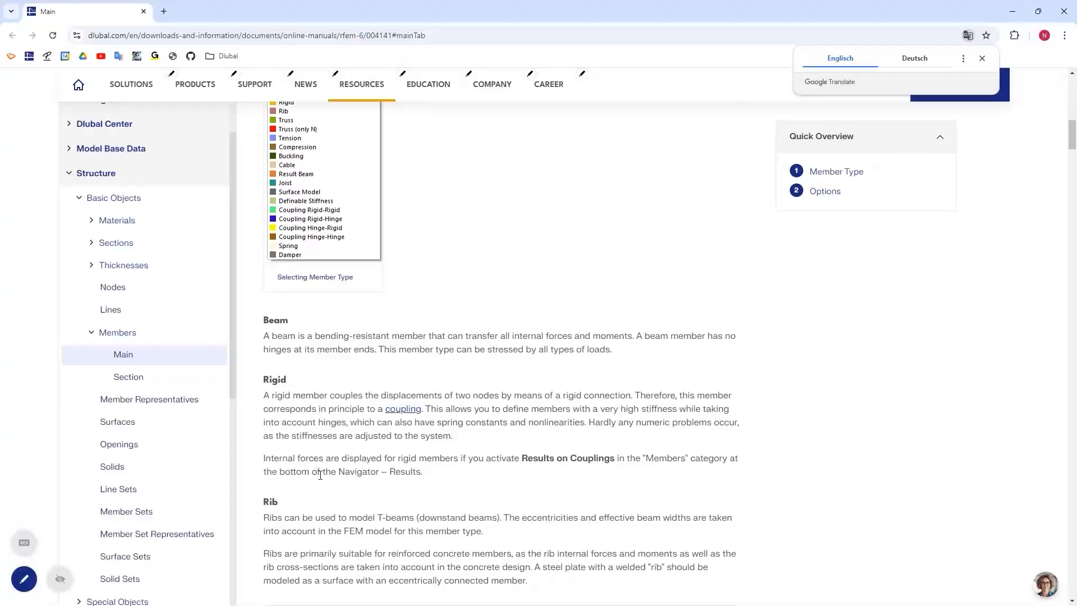
Step: Find the Truss (only N) description in the manual's member type section and mark its heading
scroll(290, 488, down, 8)
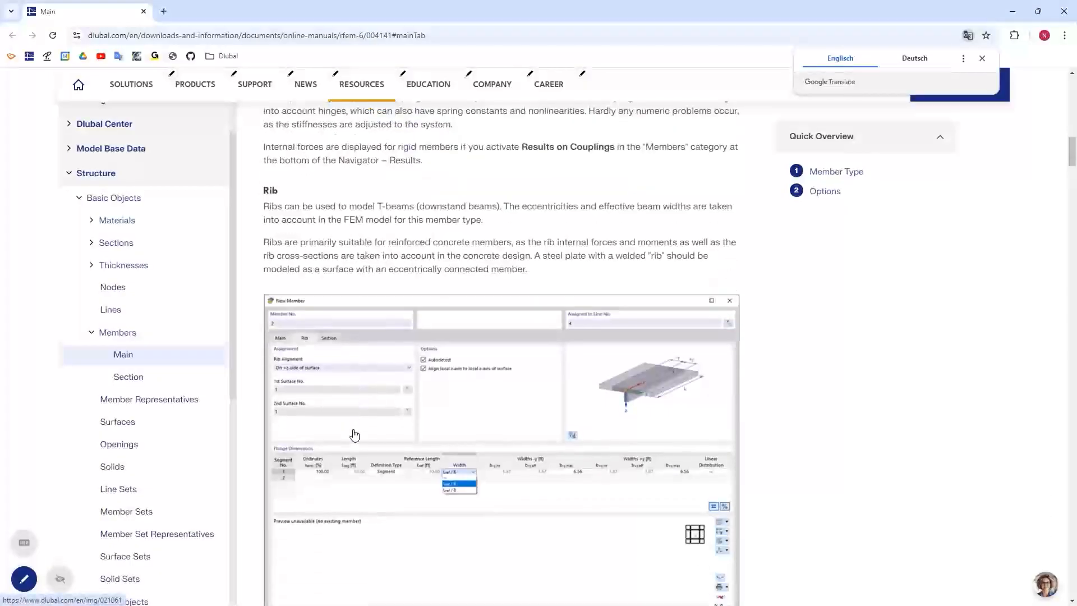
scroll(352, 396, down, 11)
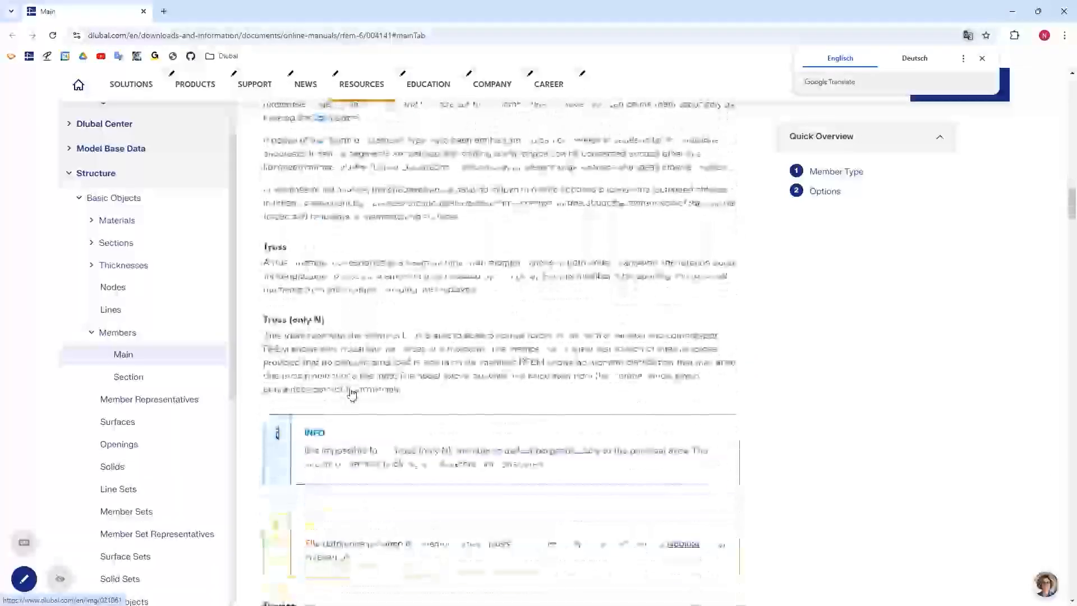
drag(259, 319, 321, 317)
click(310, 321)
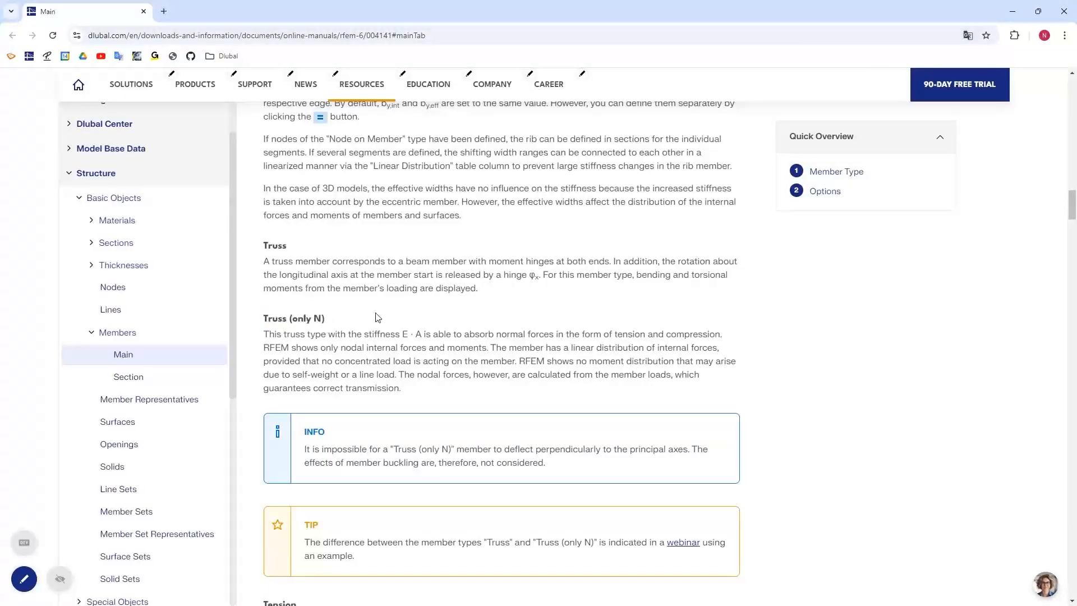
Step: Close the online manual and confirm the new Truss (only N) member in RFEM with the HEB 300 section in S235
scroll(343, 180, down, 3)
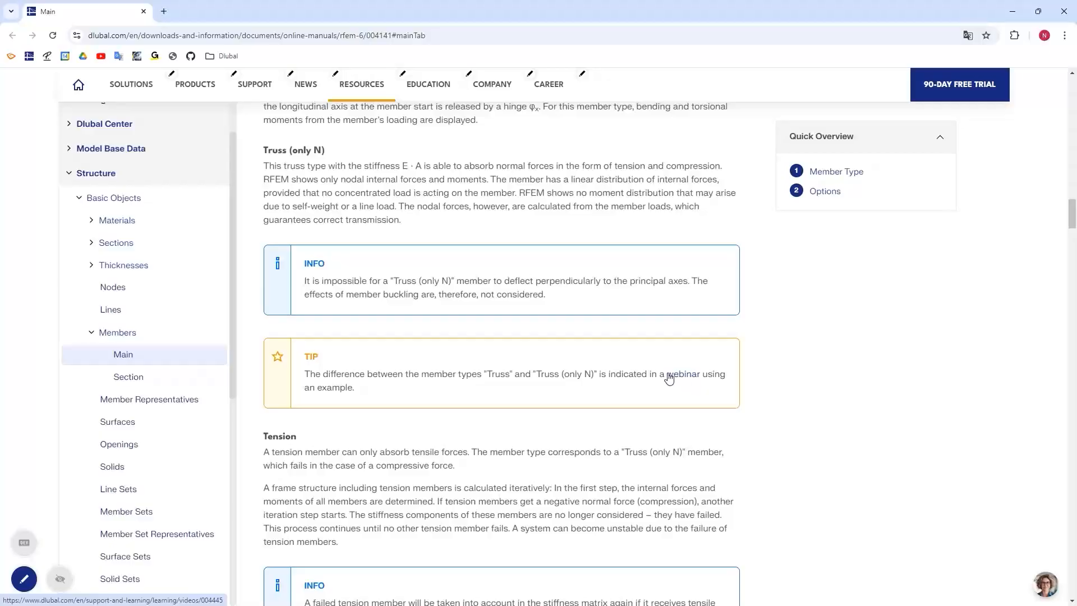
click(1063, 12)
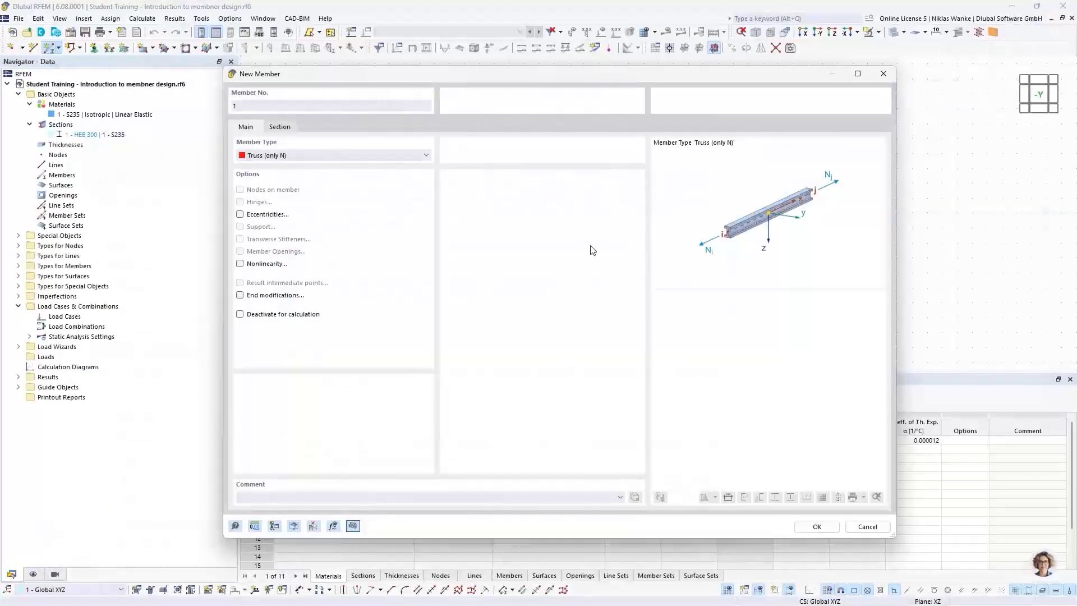
drag(535, 80, 545, 78)
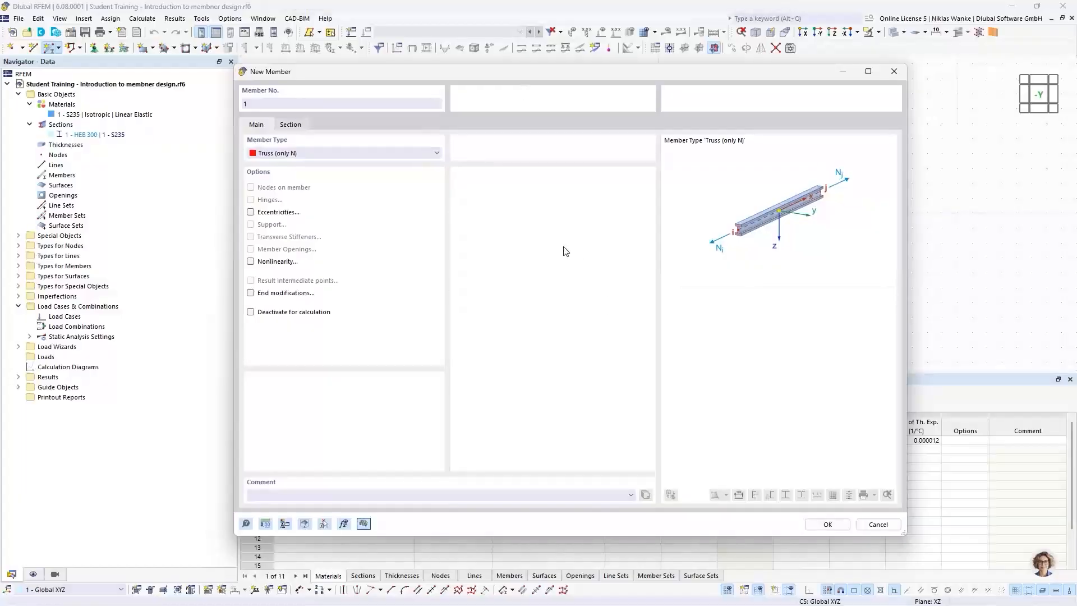
click(288, 127)
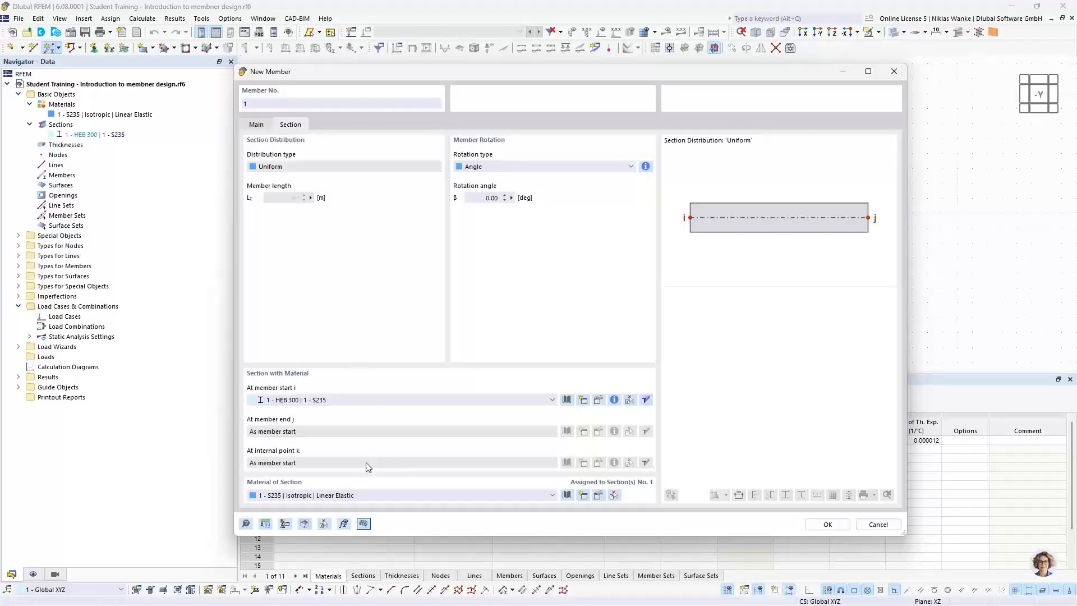
click(319, 402)
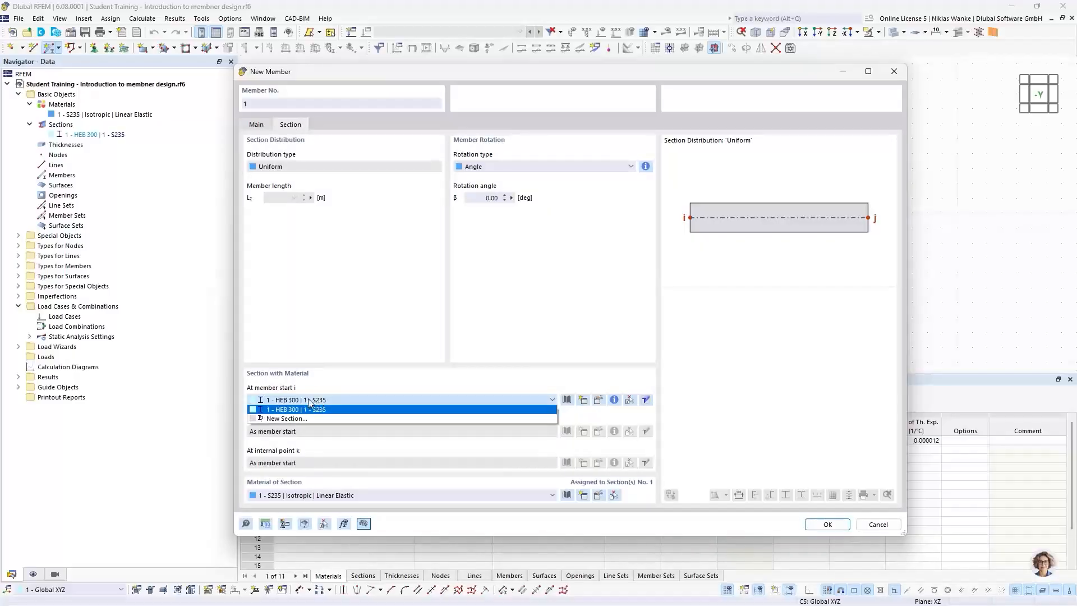
click(279, 401)
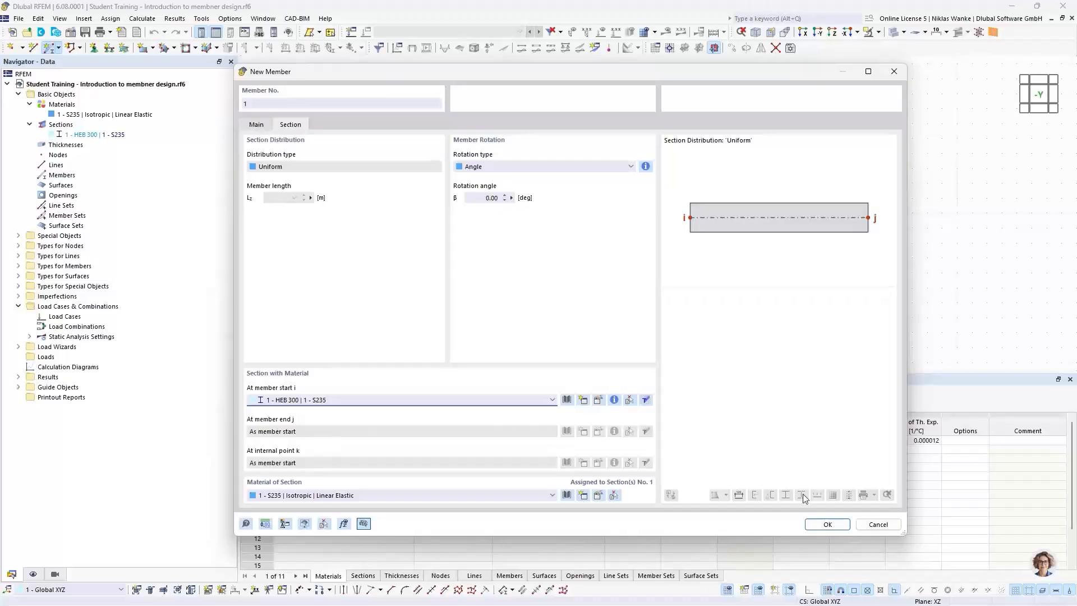
click(817, 525)
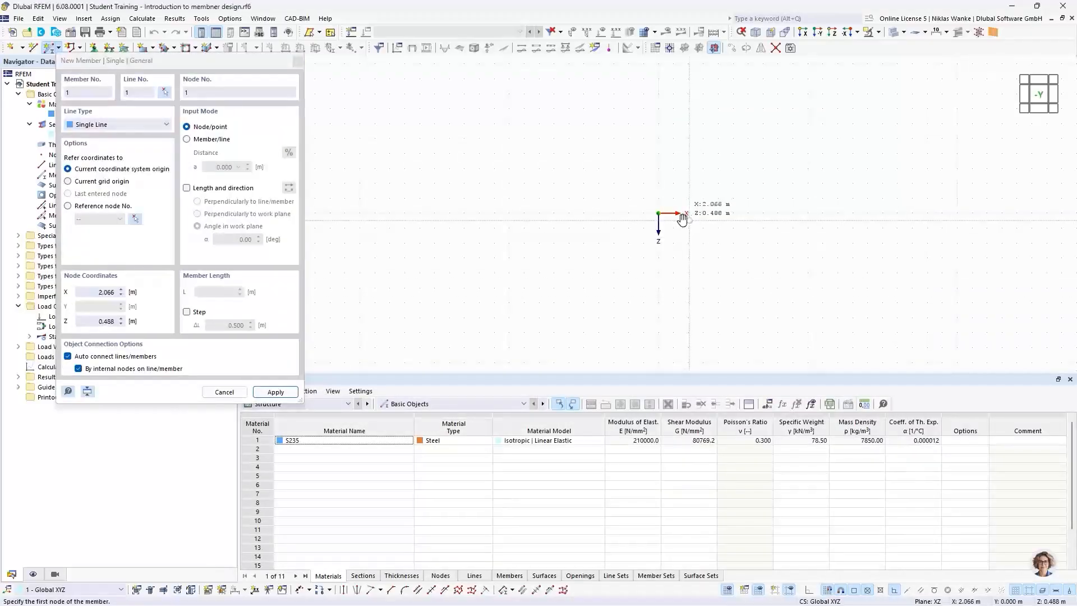
Step: Place one member starting at the coordinate origin with a length of 3 m and a work-plane angle of 150°
middle_drag(683, 219, 655, 229)
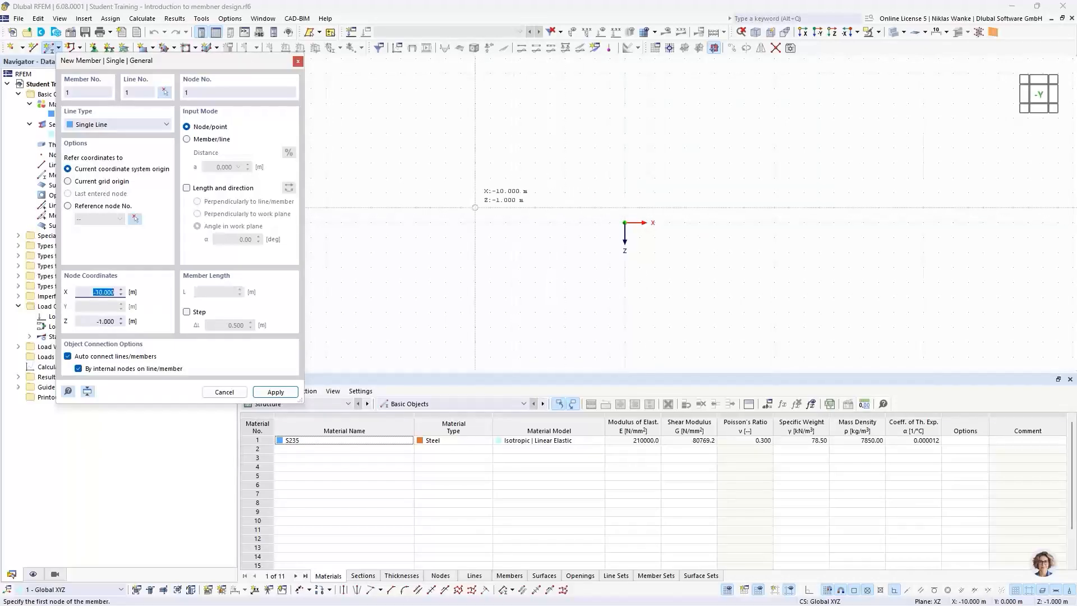
click(189, 189)
click(188, 189)
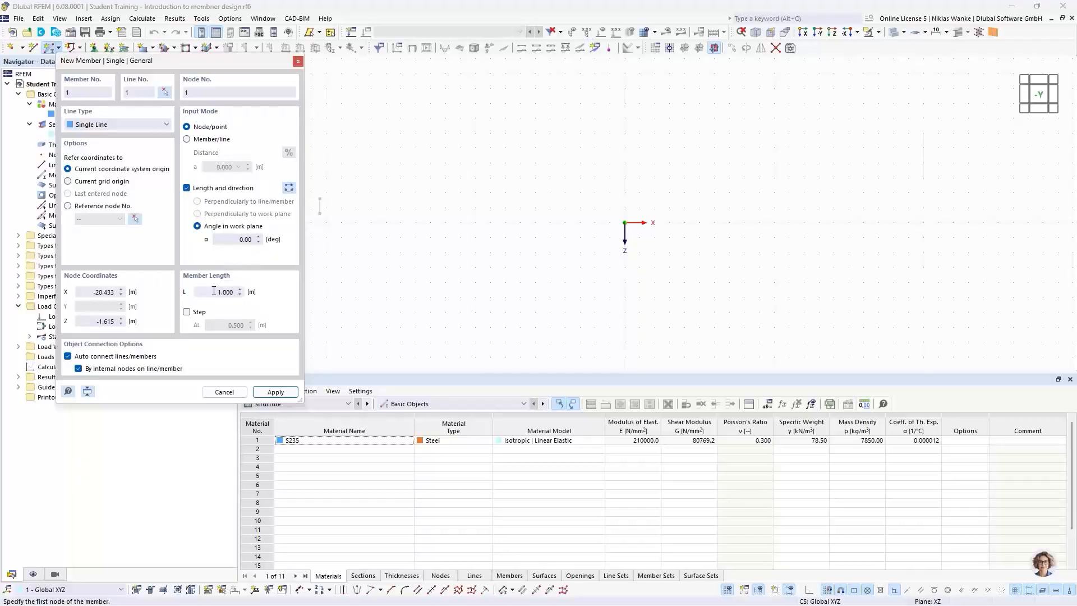
drag(213, 291, 246, 292)
text(3)
click(231, 239)
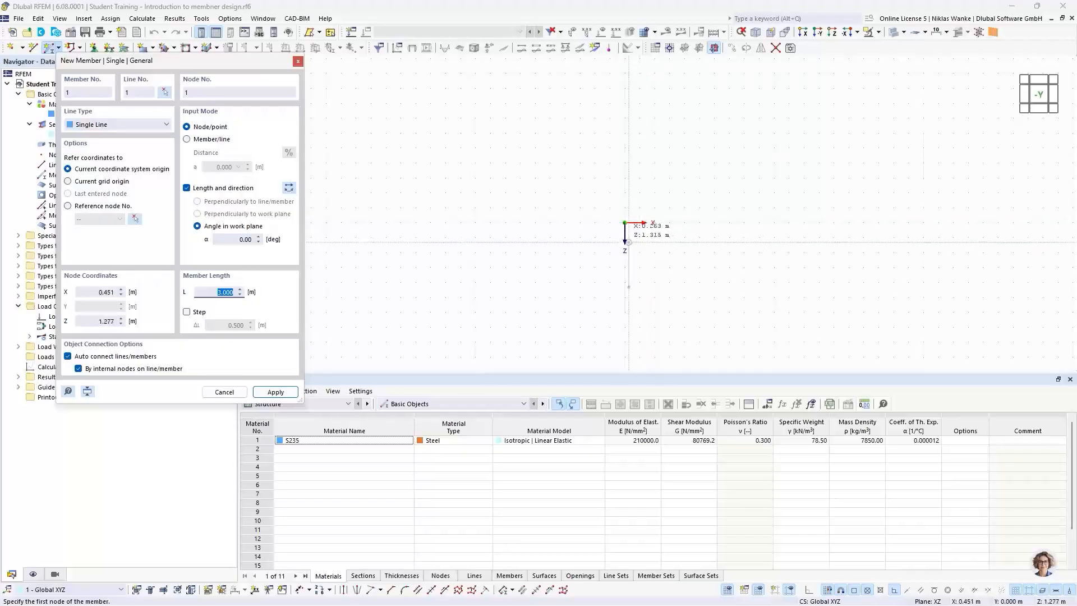
double_click(255, 241)
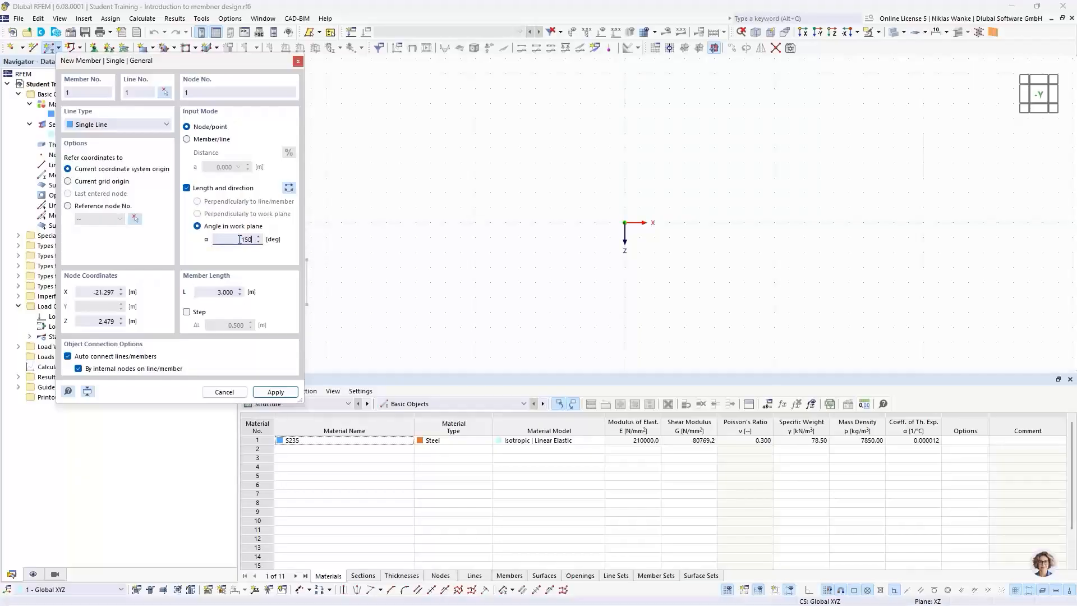
key(Tab)
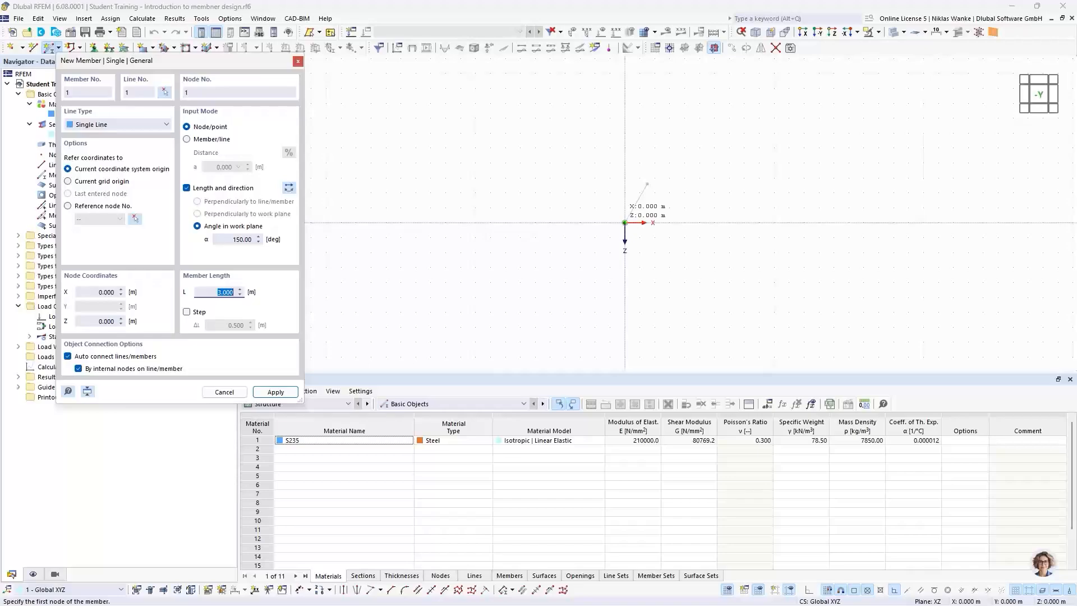
click(624, 223)
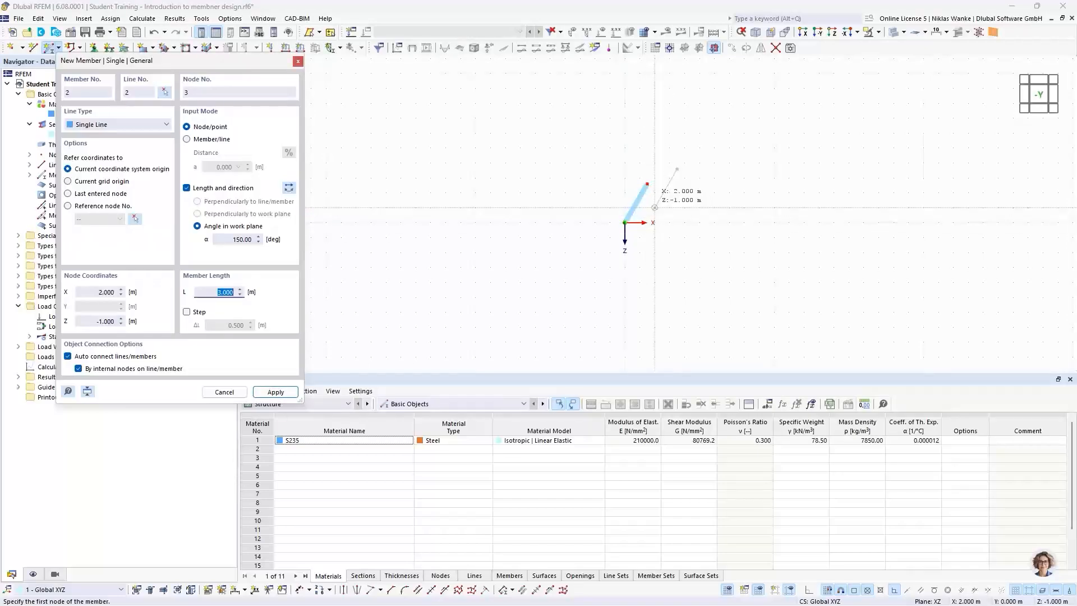
key(Escape)
Step: Rotate one copy of the inclined member by 60° about the Y axis through its upper end node
scroll(654, 207, up, 5)
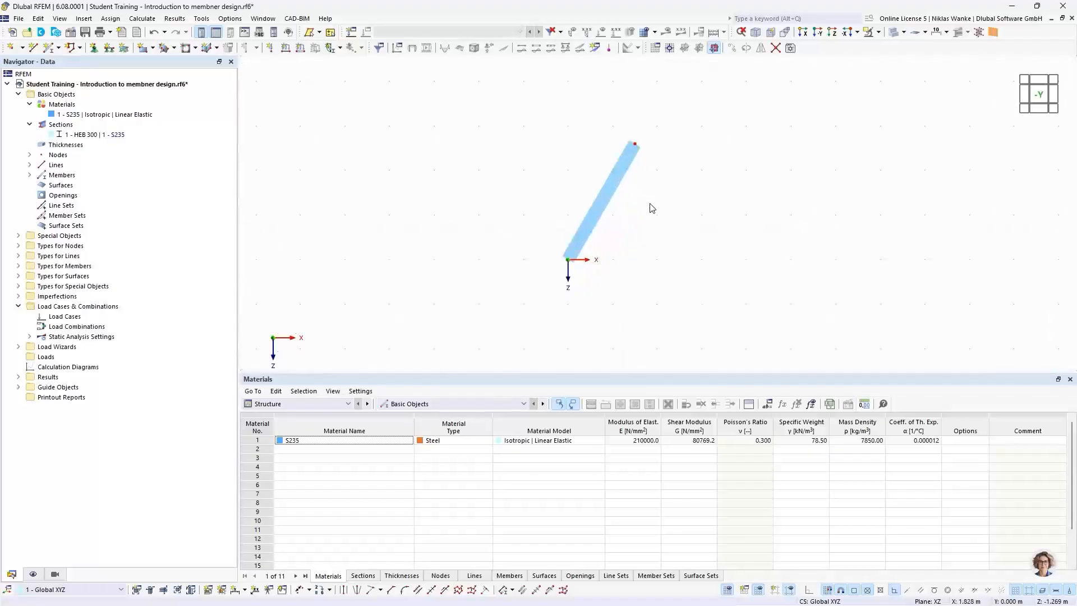
middle_drag(605, 217, 574, 204)
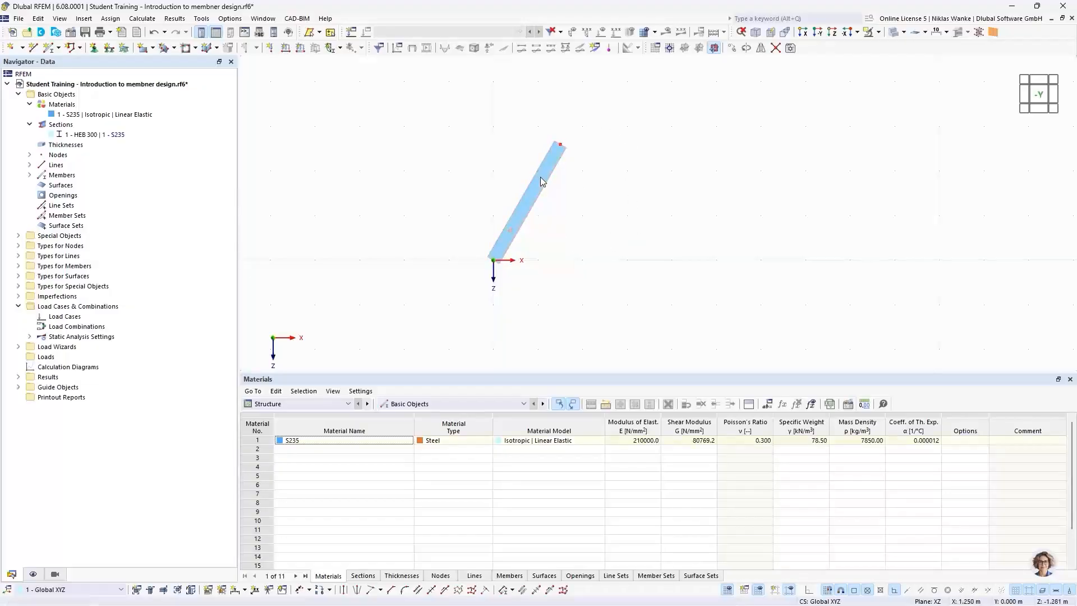
click(746, 49)
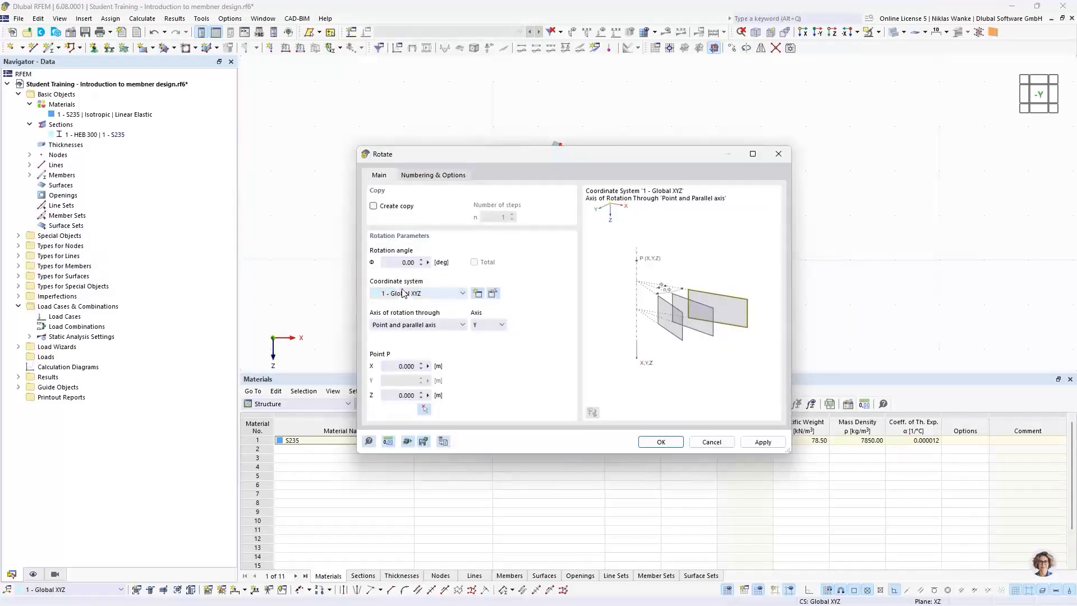
click(397, 262)
click(374, 207)
drag(564, 163, 579, 323)
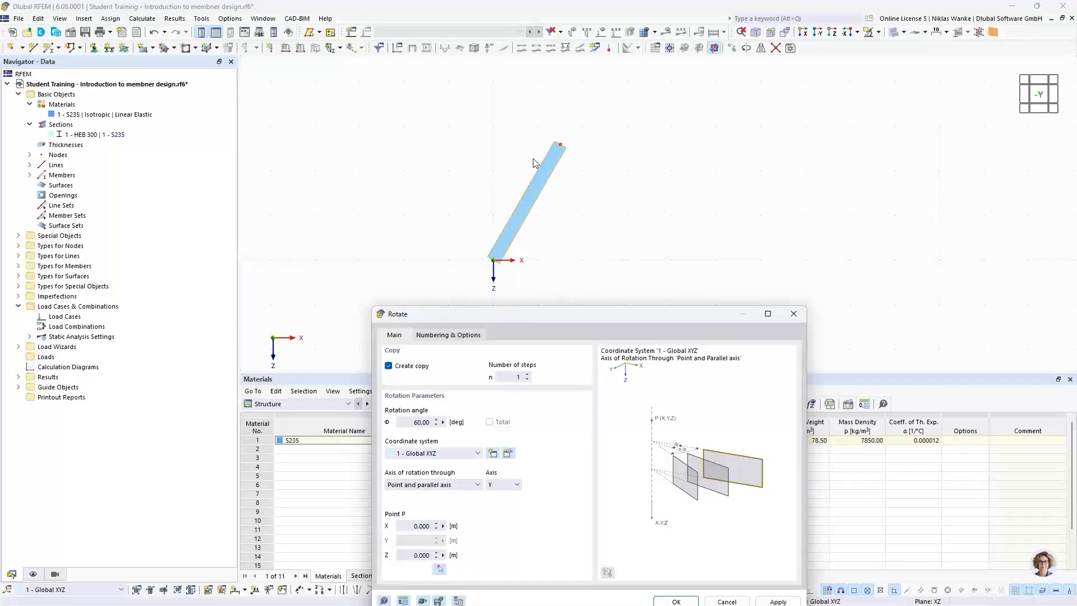
drag(563, 318, 581, 164)
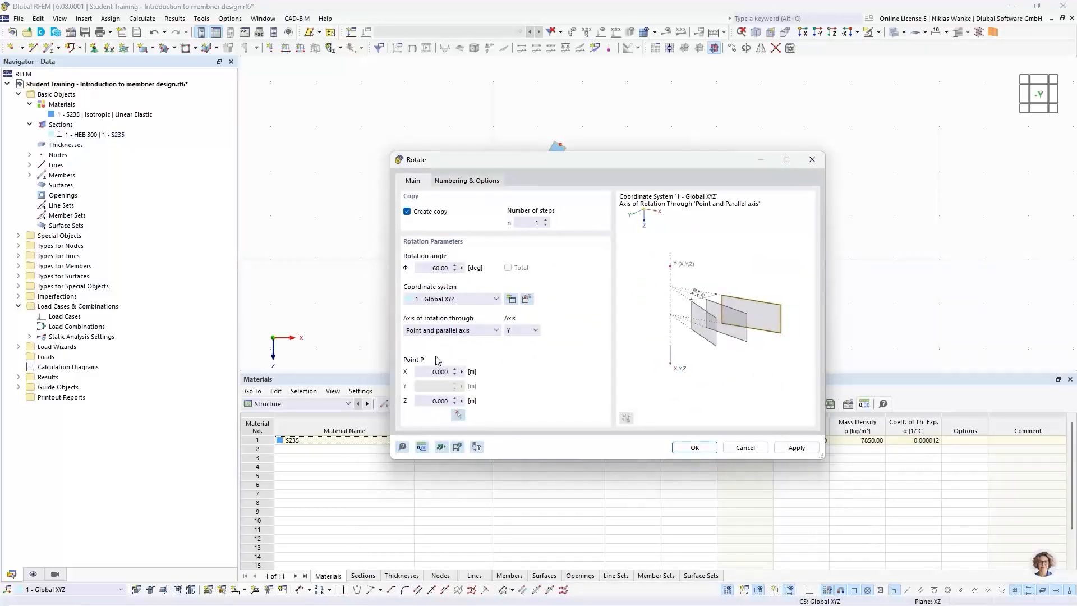
click(458, 415)
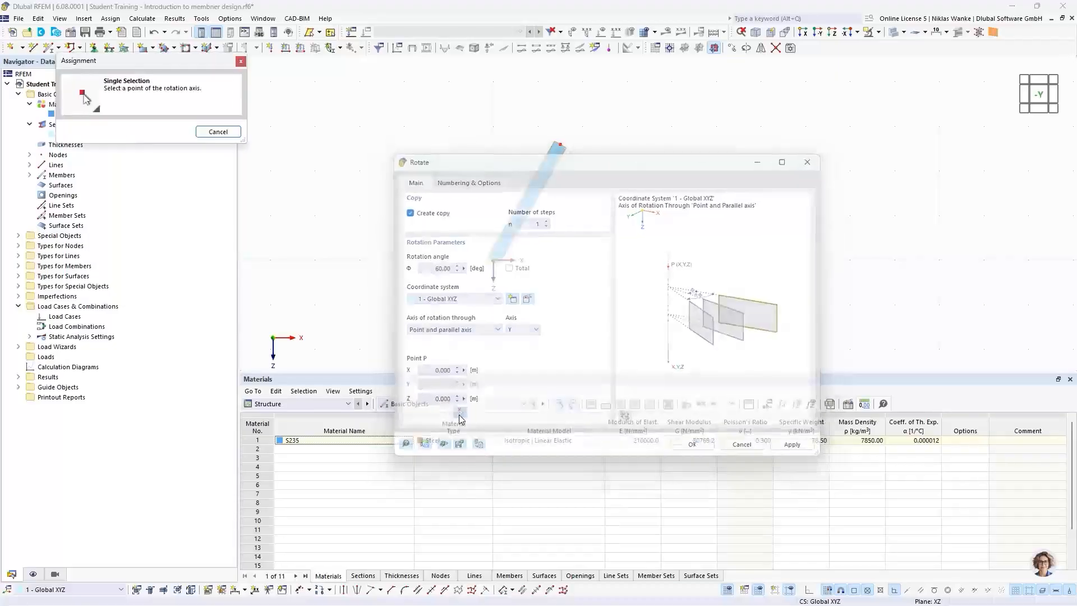
click(560, 144)
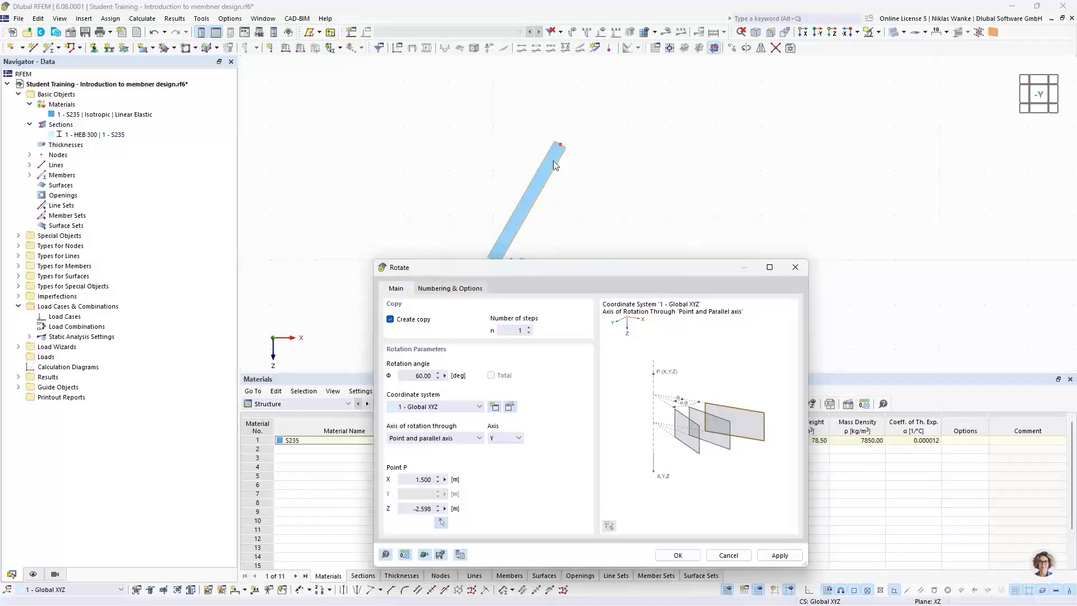
drag(601, 268, 590, 154)
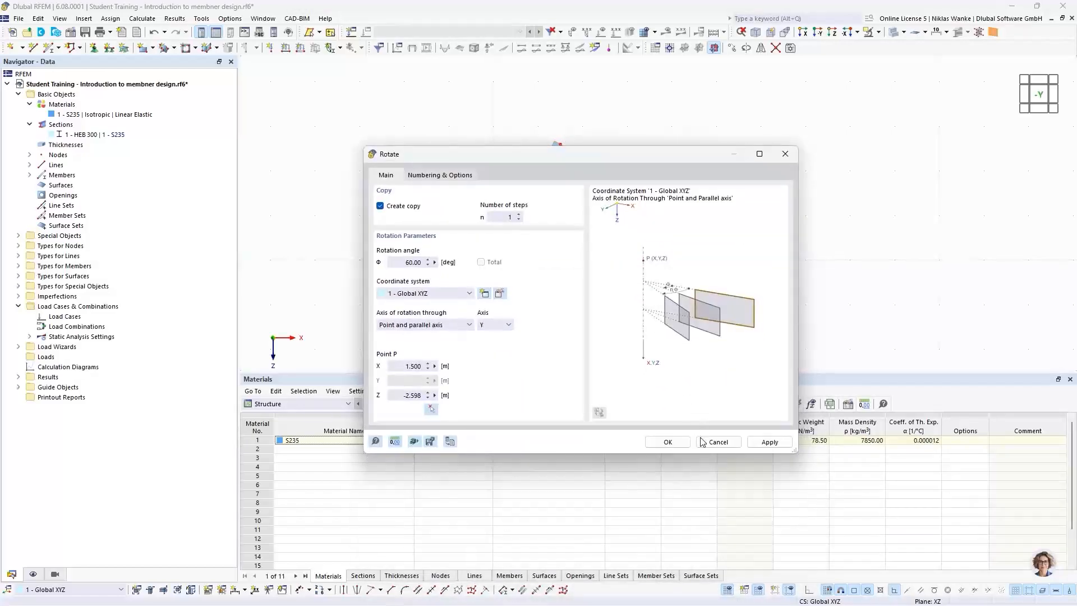
click(669, 442)
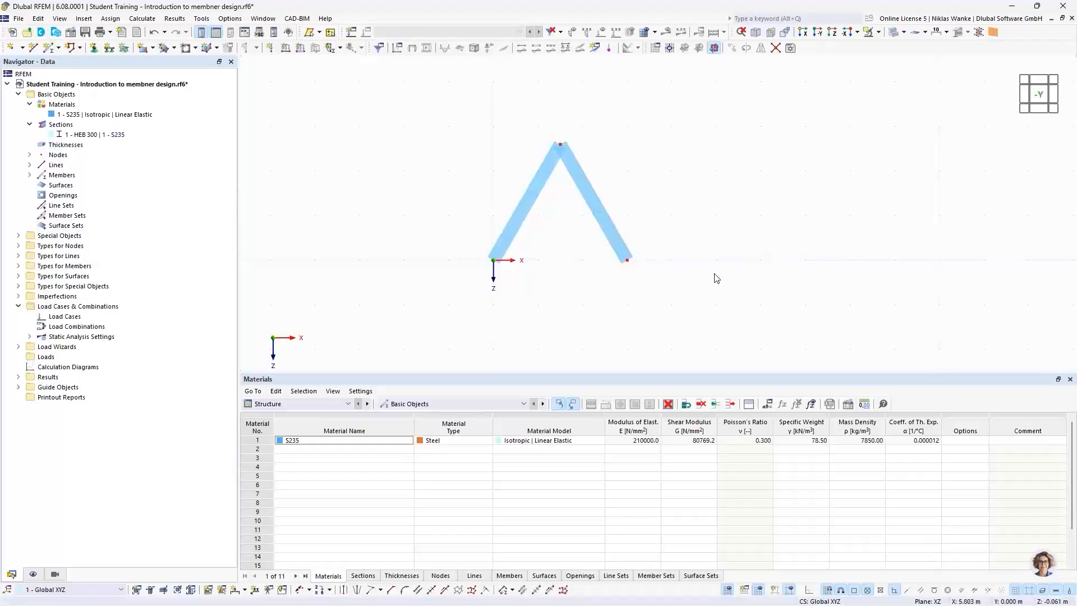
Step: Set up a move/copy of both inclined members with copy creation enabled and 2 steps
middle_drag(713, 242, 670, 264)
scroll(650, 266, down, 1)
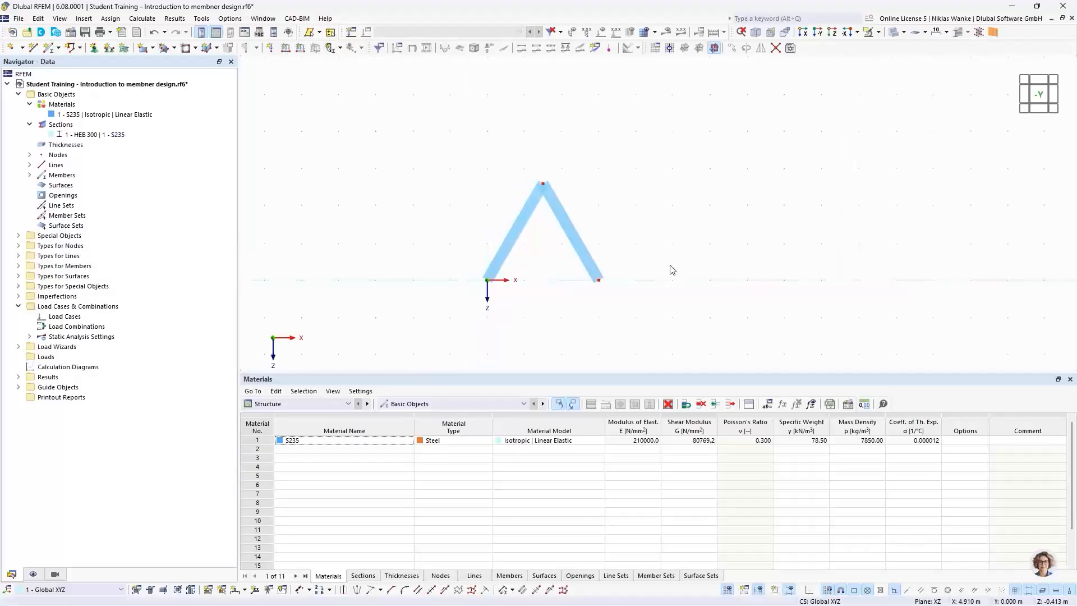
drag(641, 315, 462, 137)
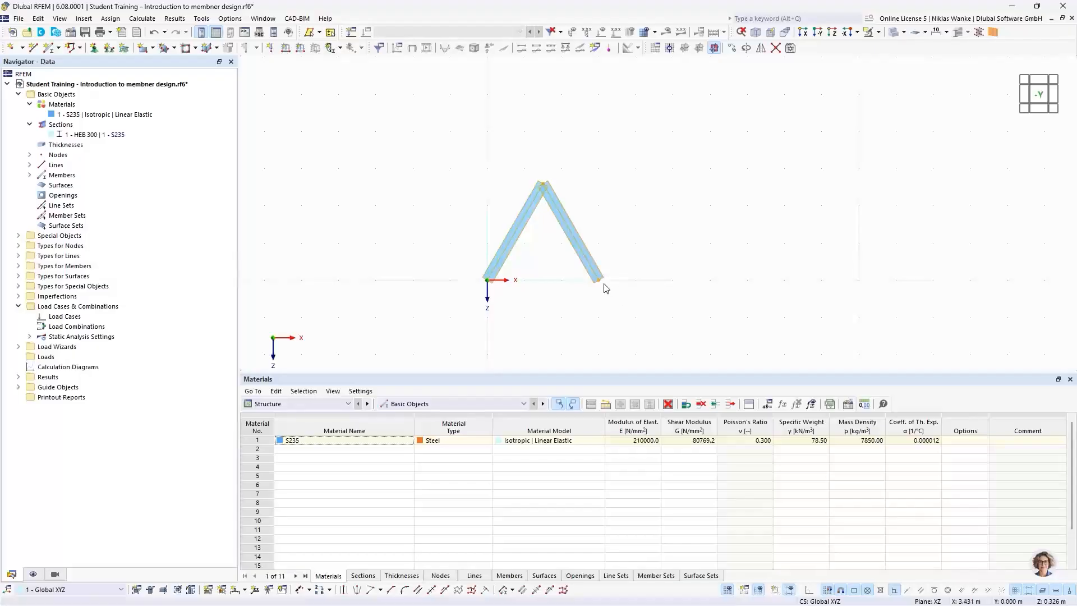
click(732, 48)
drag(505, 159, 503, 313)
click(370, 357)
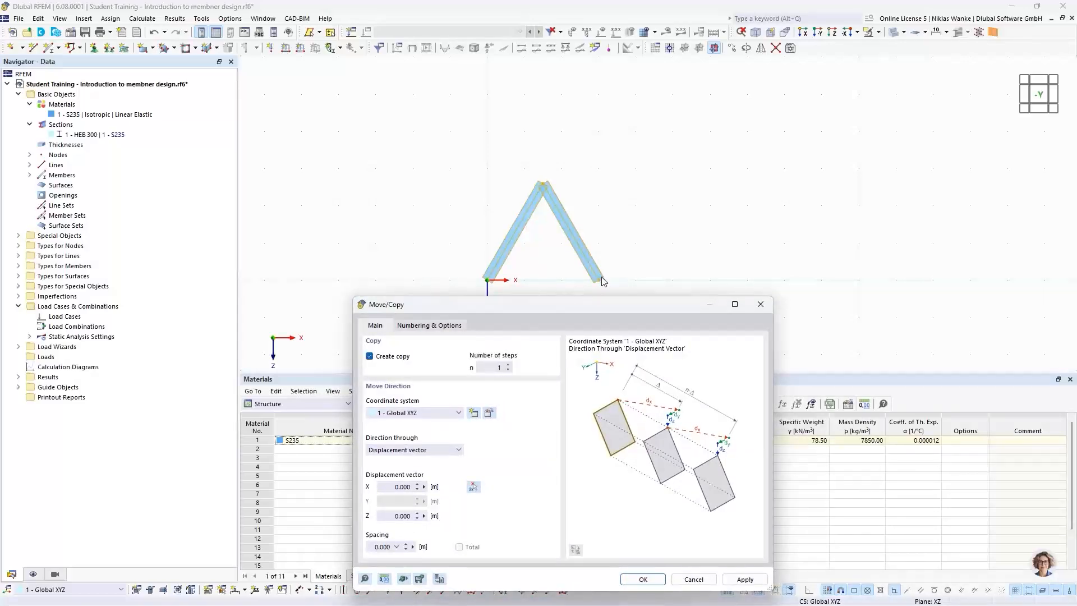
click(509, 365)
drag(638, 307, 676, 164)
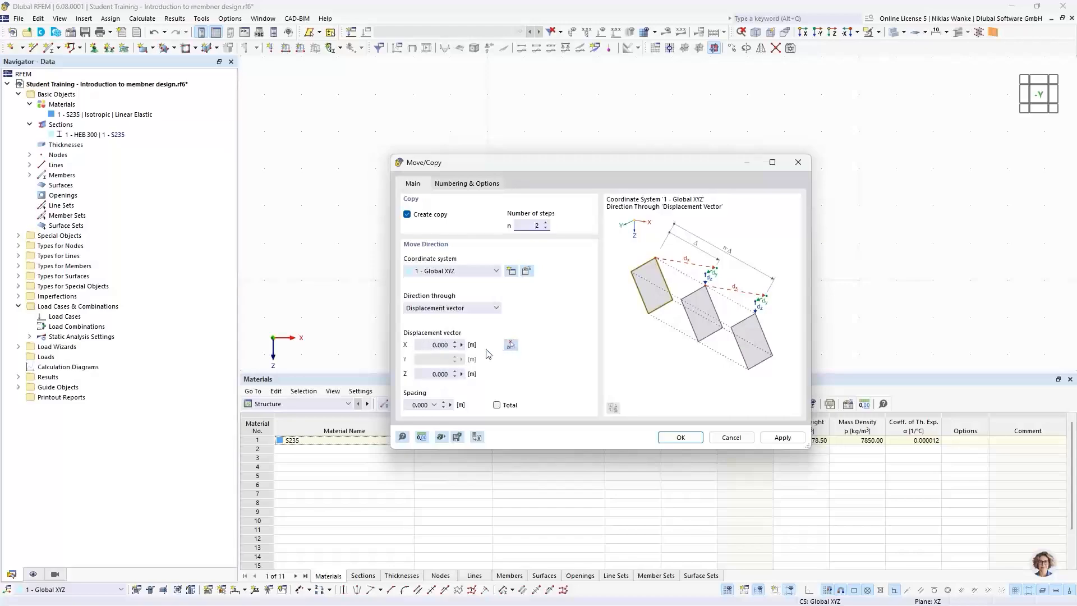
Step: Define the copy displacement as 3 m in X by picking the two lower end nodes, and create the copies
drag(424, 345, 456, 346)
drag(468, 166, 600, 313)
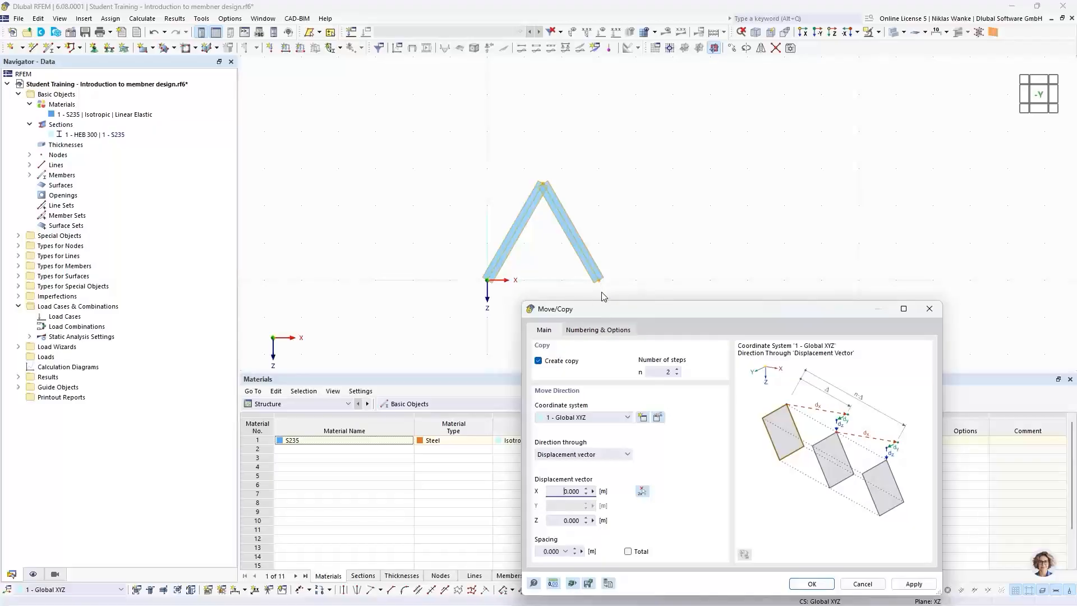
drag(712, 307, 702, 224)
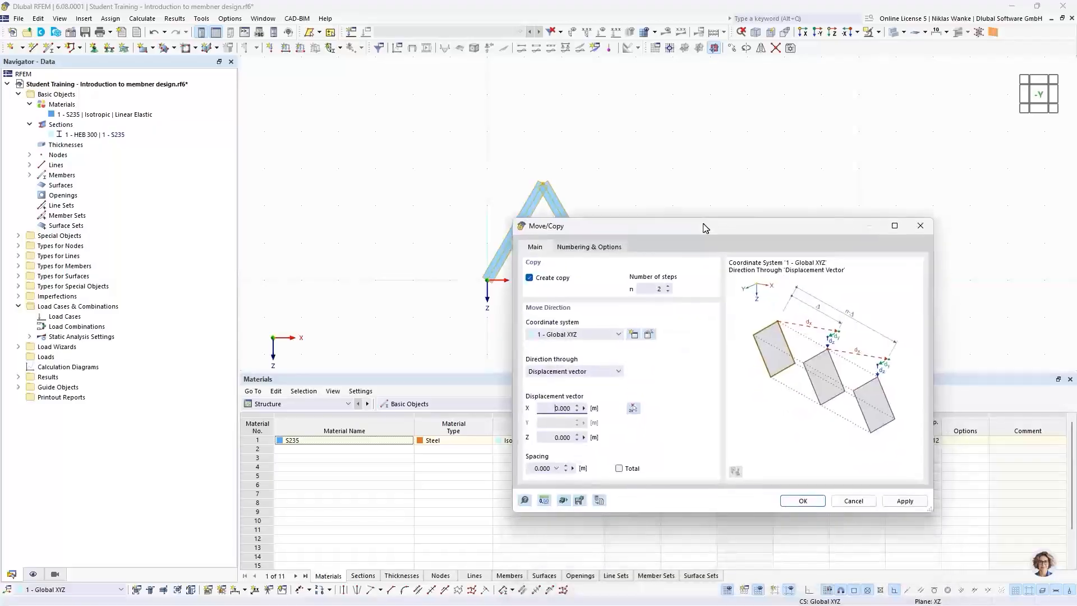
click(632, 409)
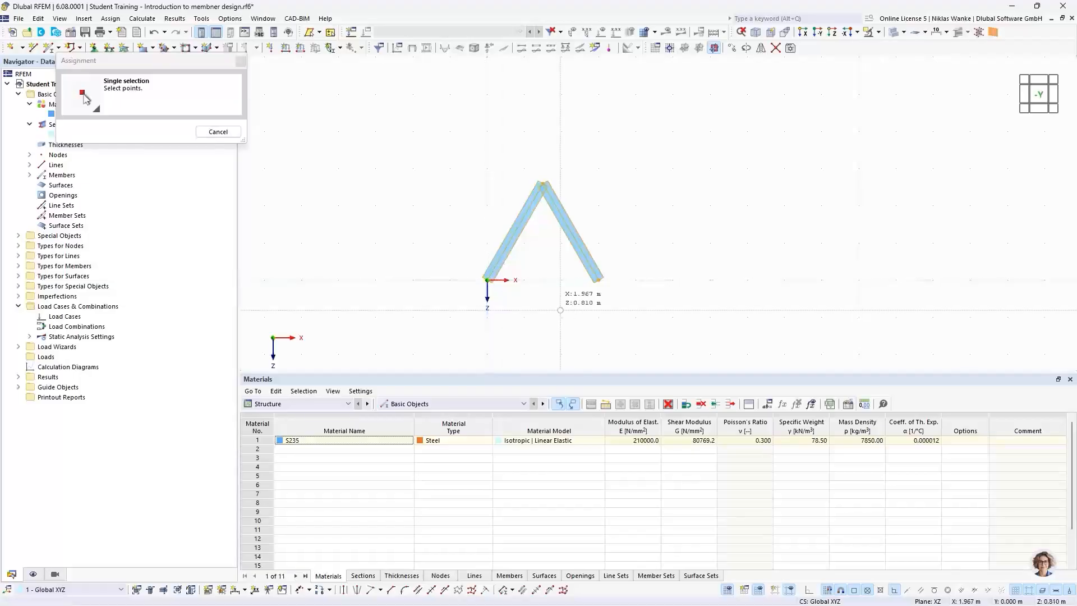
click(598, 279)
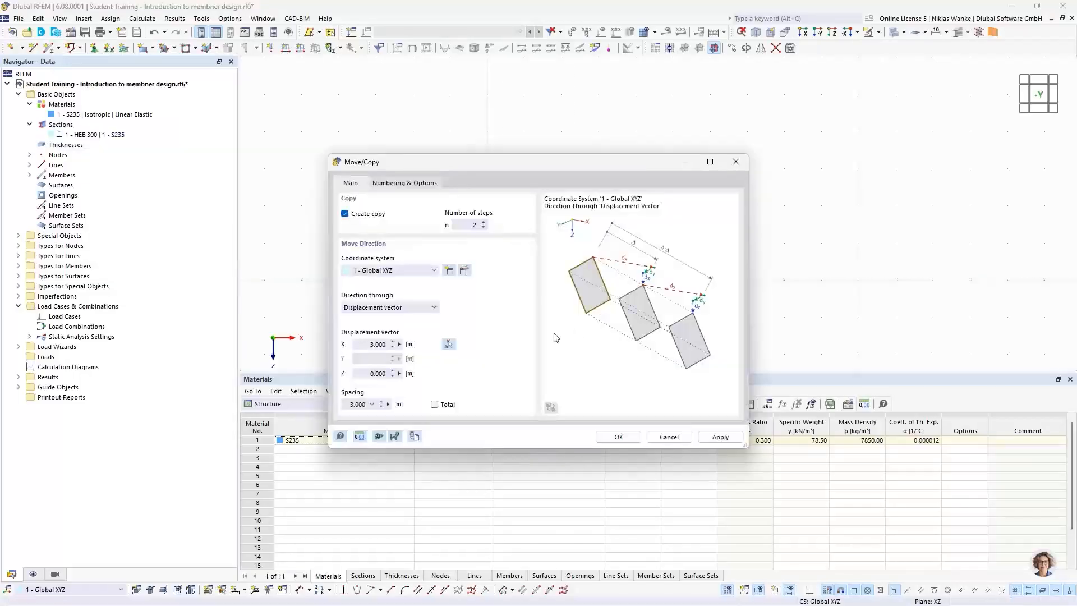
click(366, 345)
click(615, 439)
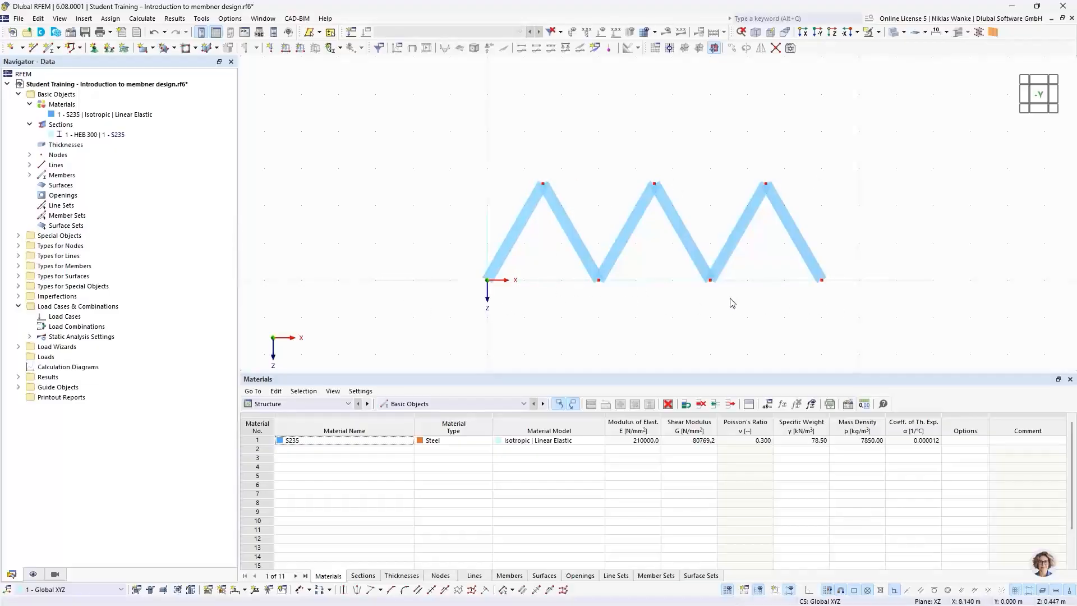
Step: Define a new single member as Truss (only N) with the HEB 300 section in S235, ready for placement
click(59, 48)
click(72, 65)
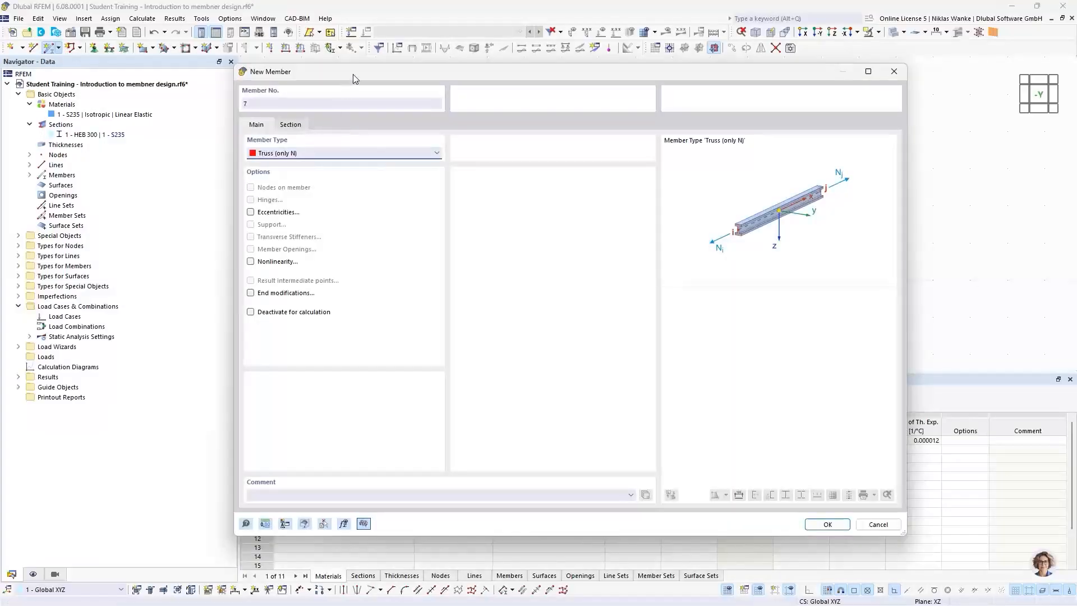
drag(354, 78, 369, 91)
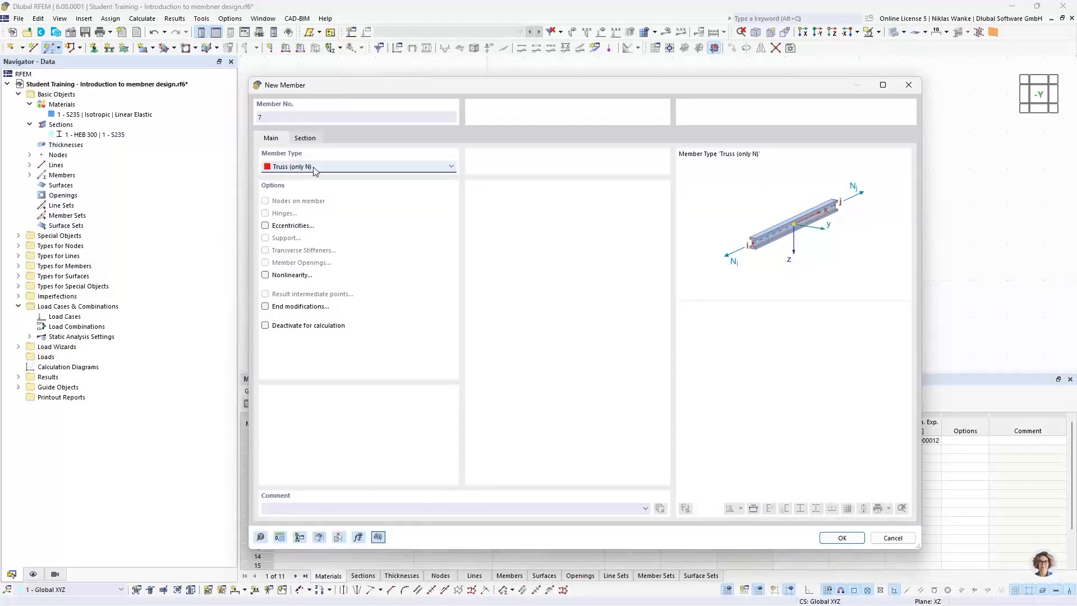
click(307, 139)
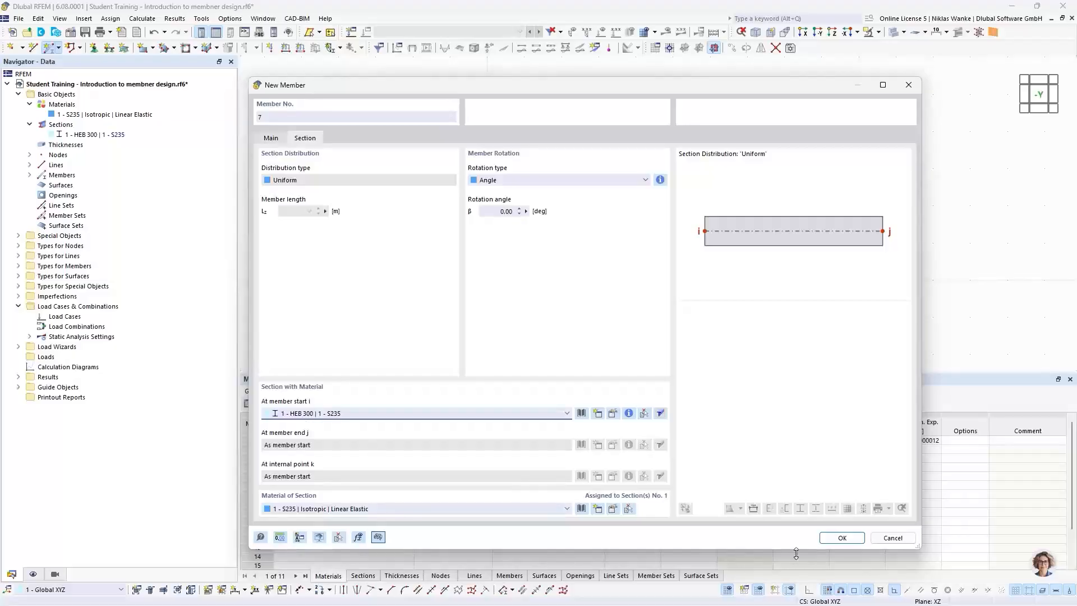
click(842, 537)
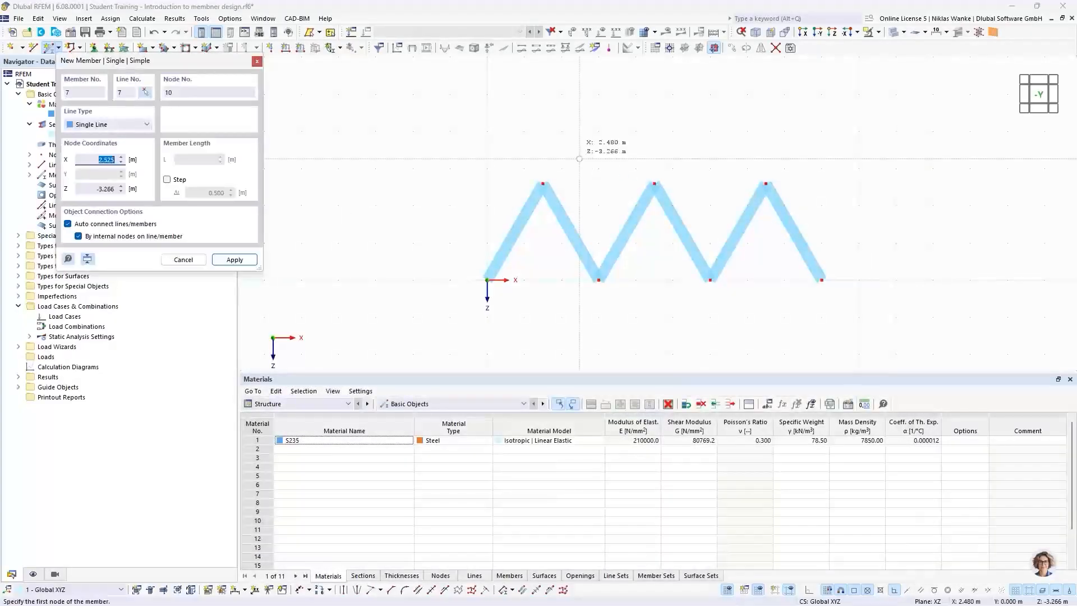
Step: Draw the top chord between the outer upper nodes and the bottom chord between the outer lower nodes
click(542, 183)
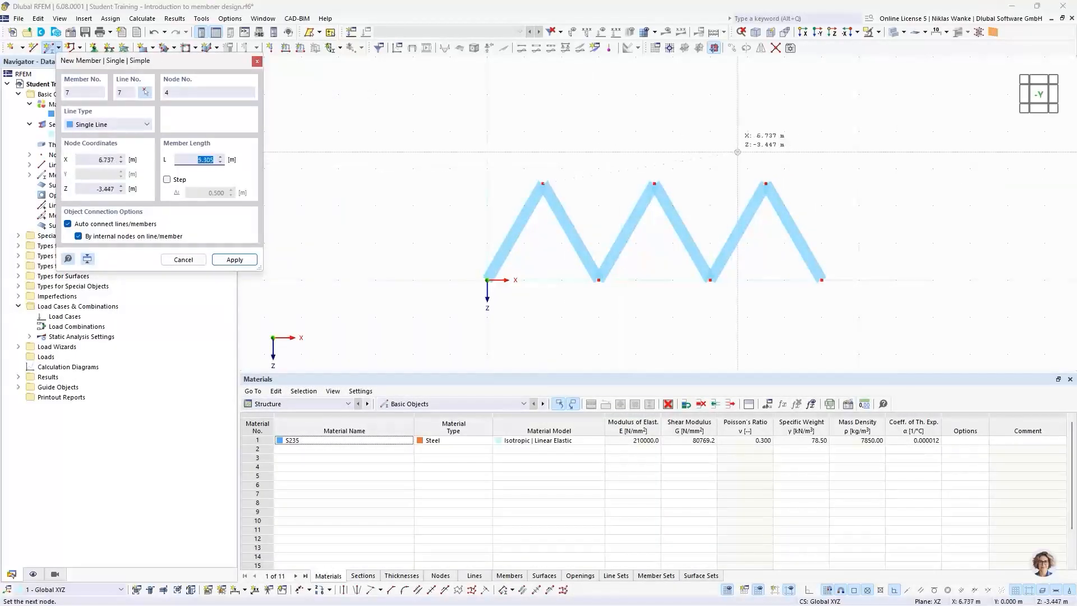
click(767, 184)
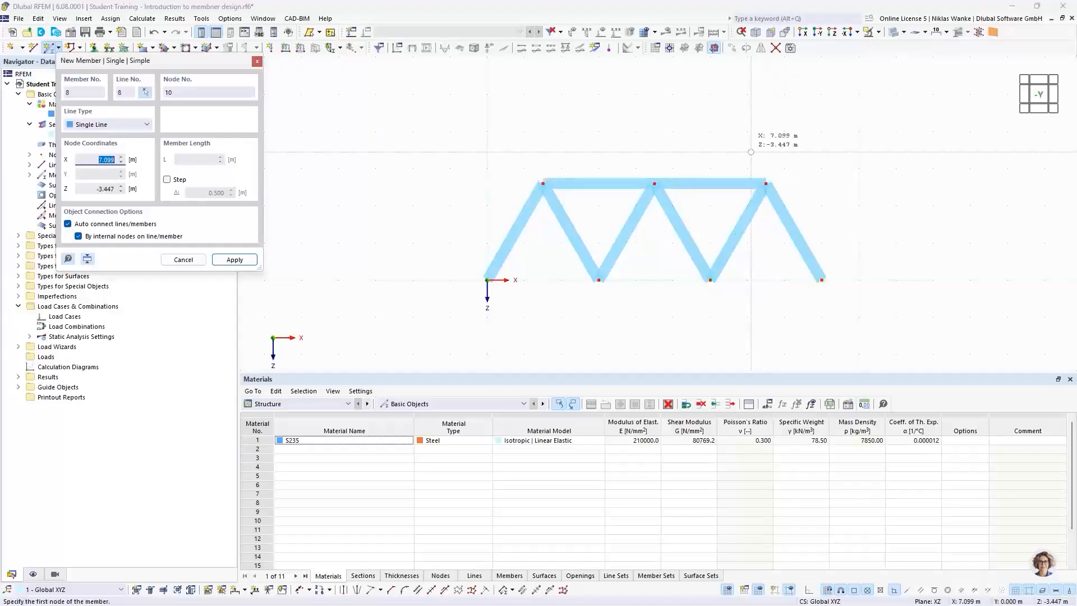
click(647, 313)
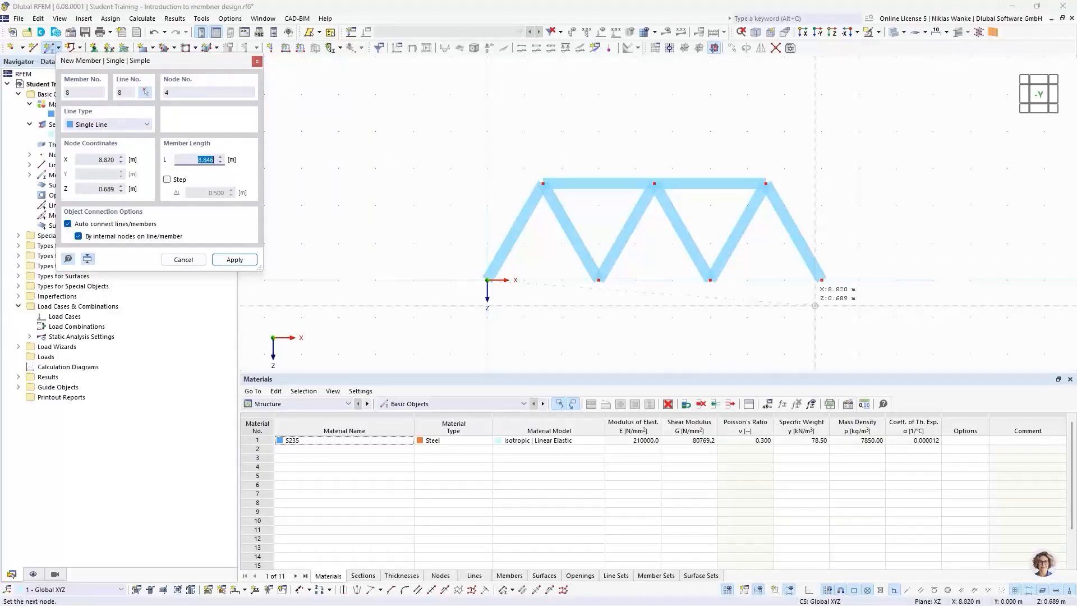
click(828, 255)
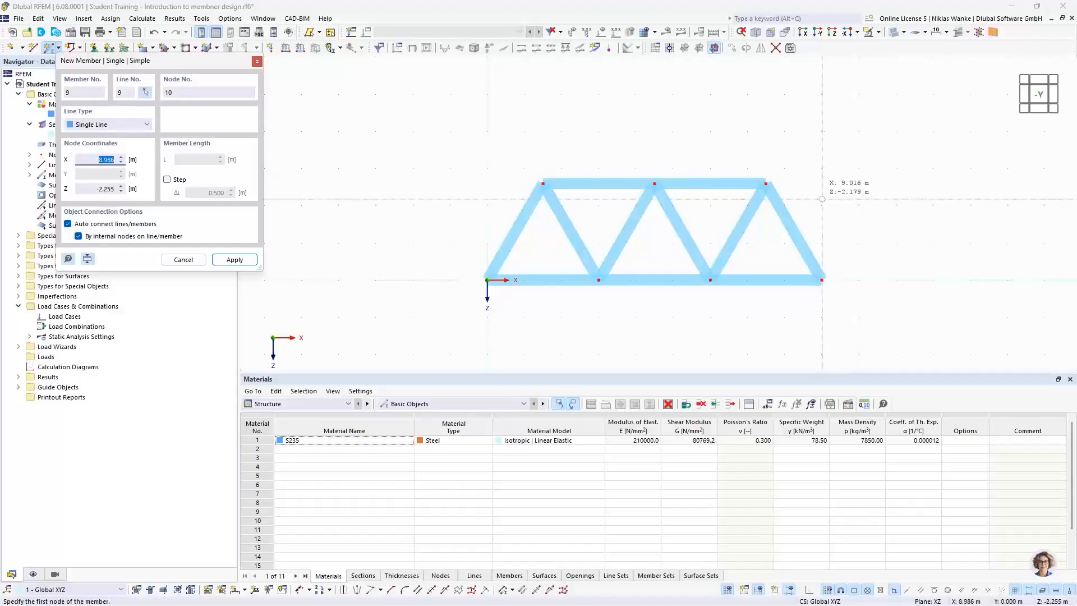
key(Escape)
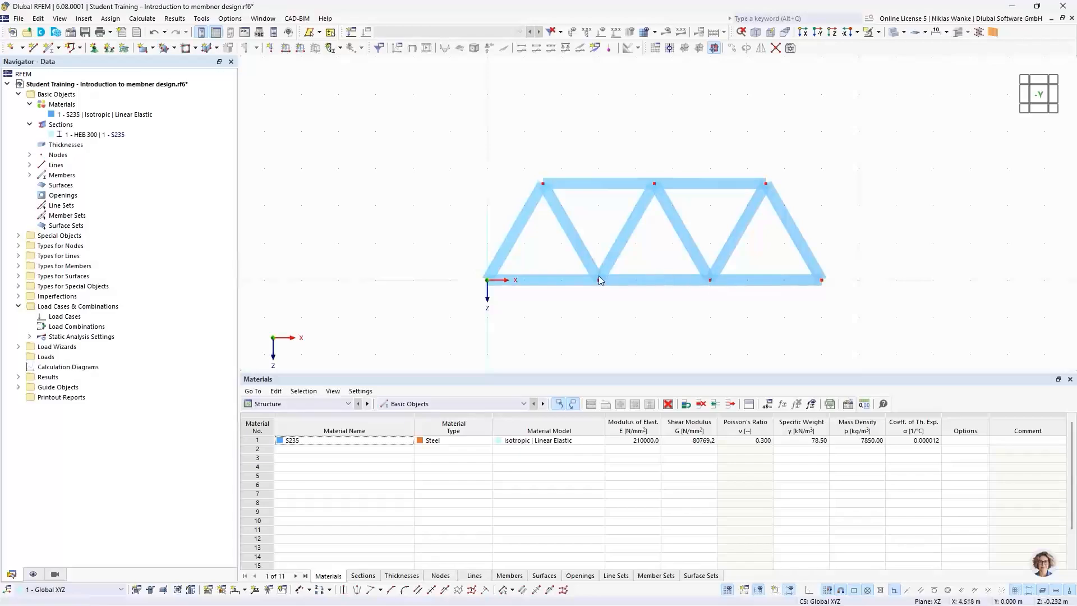
Step: Connect all truss lines and members at their intersections by enclosing the whole girder in the selection
click(536, 281)
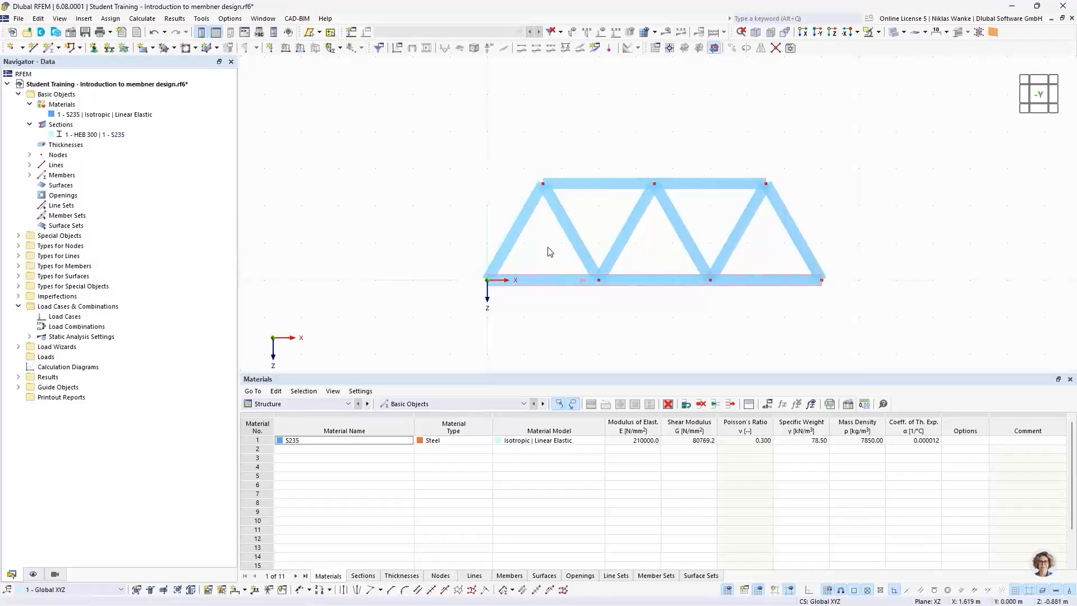
click(550, 252)
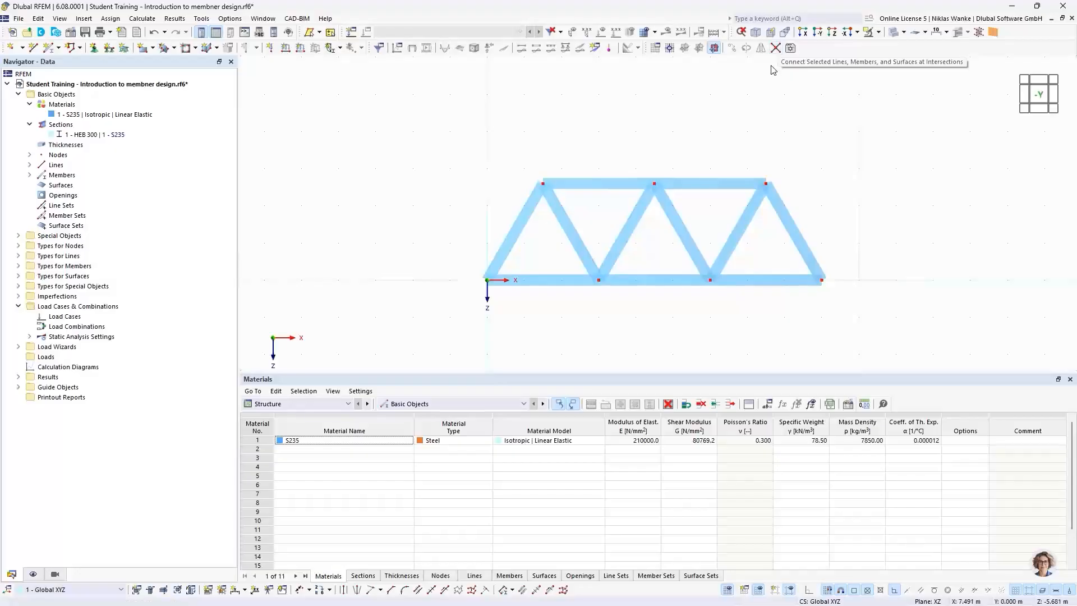
click(776, 48)
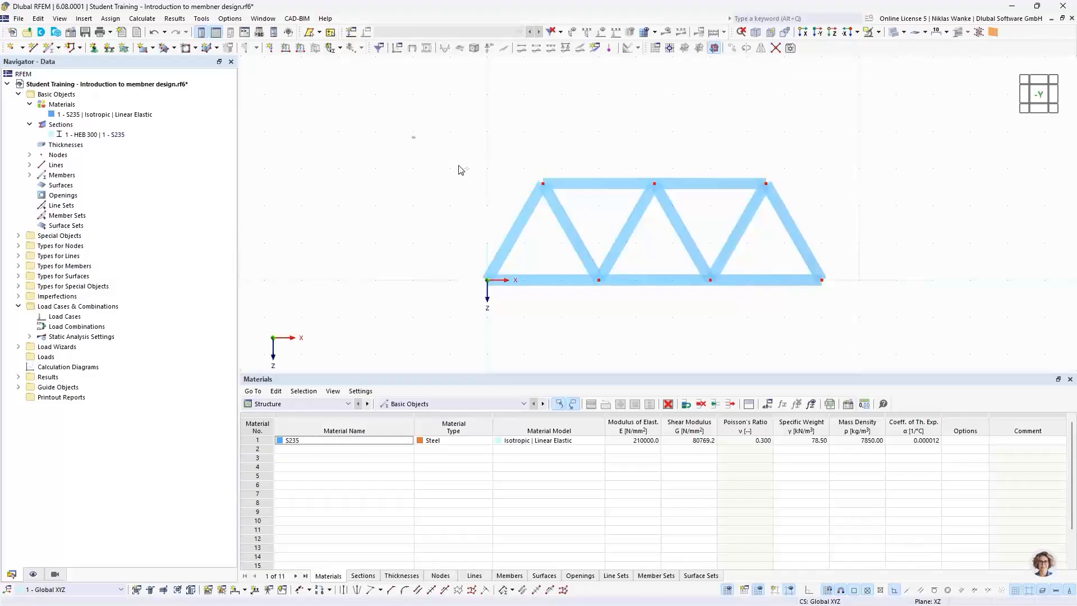
drag(459, 170, 925, 327)
Step: Add a linear length dimension in the second plane along the girder's left end diagonal, offset about 0.95 m outward
middle_drag(466, 227, 435, 218)
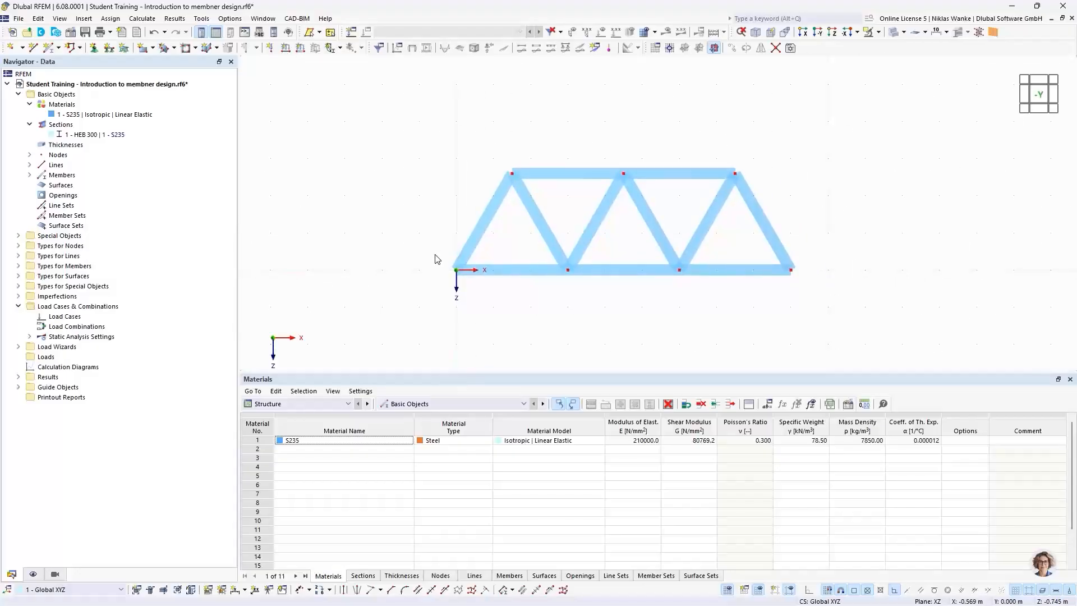
click(245, 590)
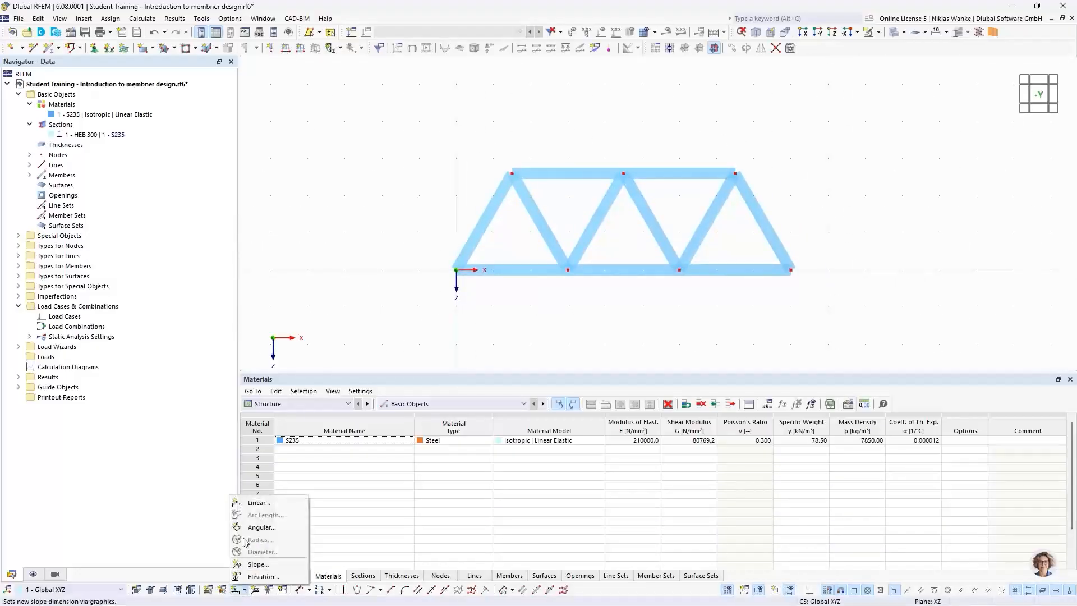
click(255, 504)
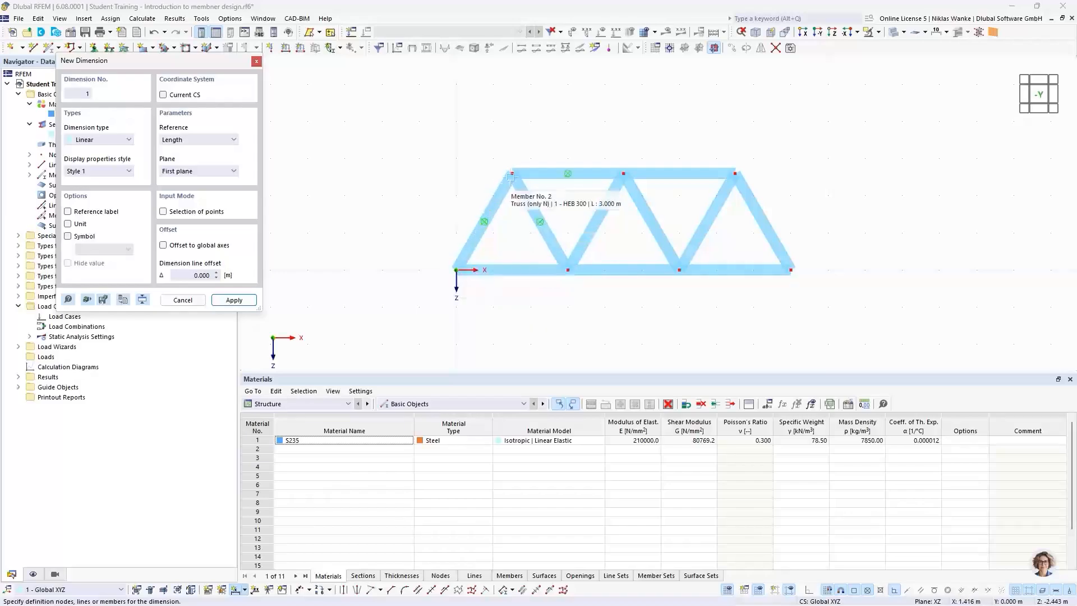
click(476, 236)
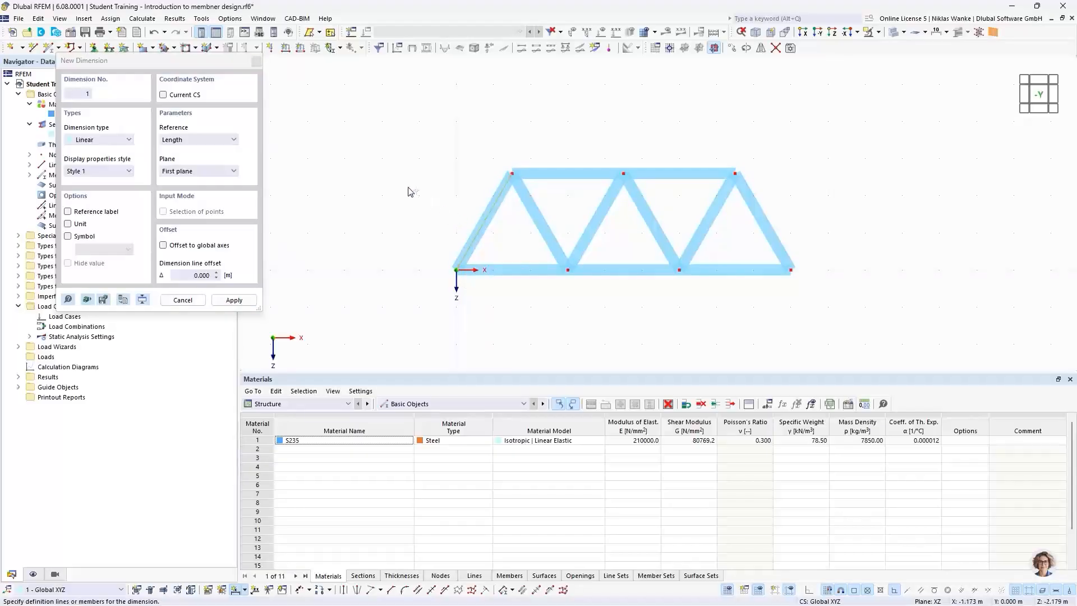
click(185, 171)
click(187, 189)
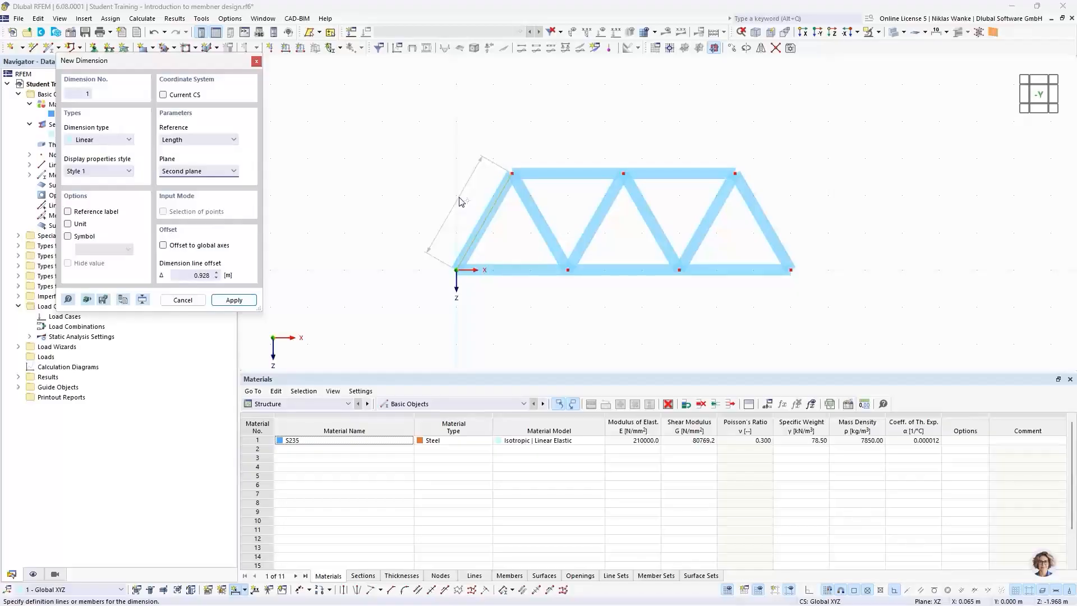
click(459, 204)
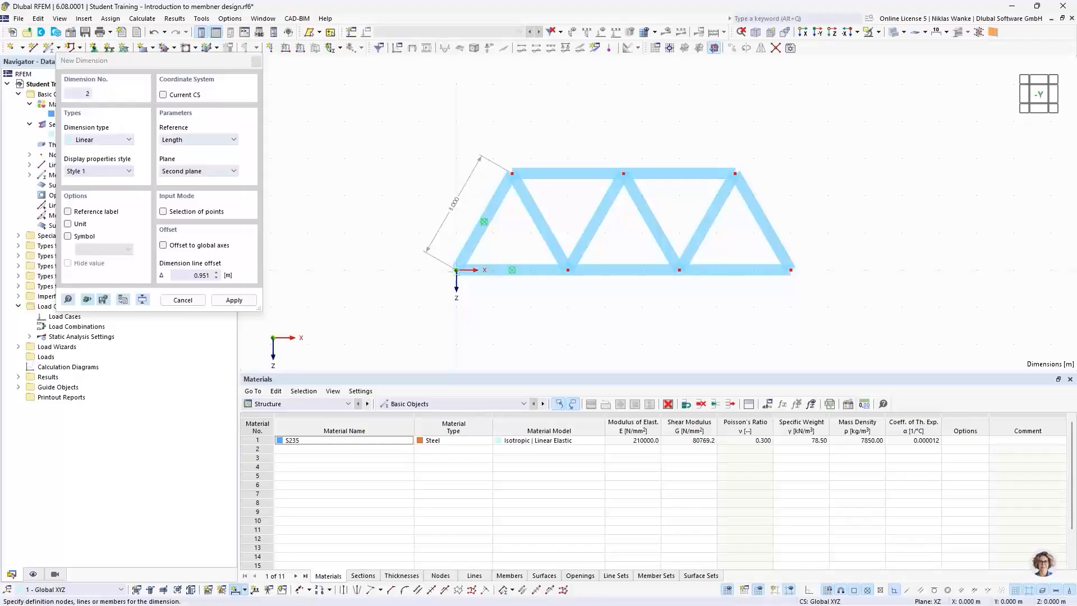
Step: Add a chain of linear dimensions between the four bottom chord nodes, placed about 0.9 m below the chord
click(456, 270)
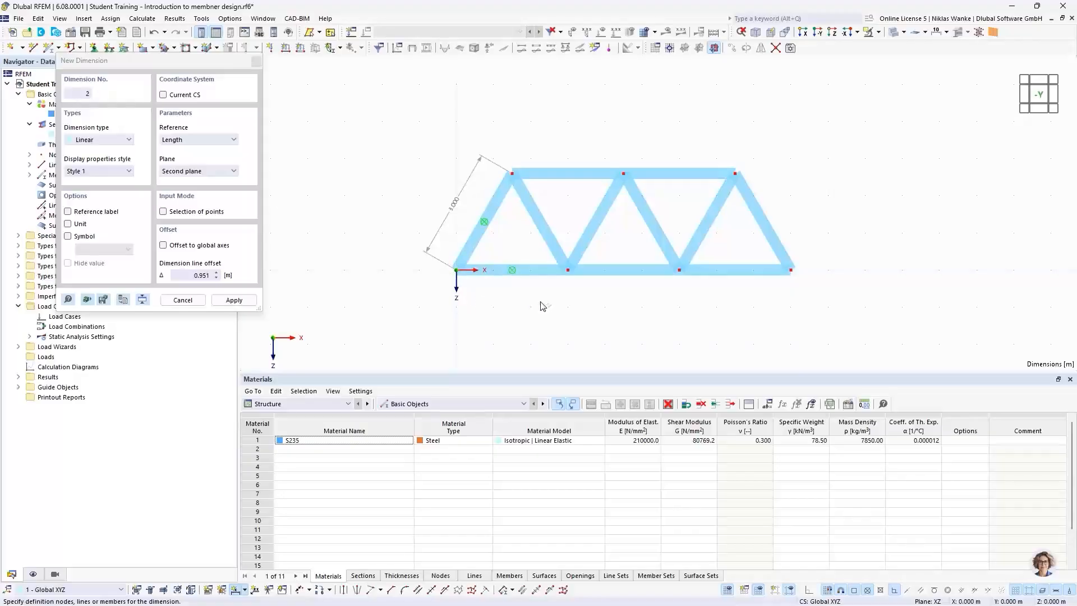
click(568, 269)
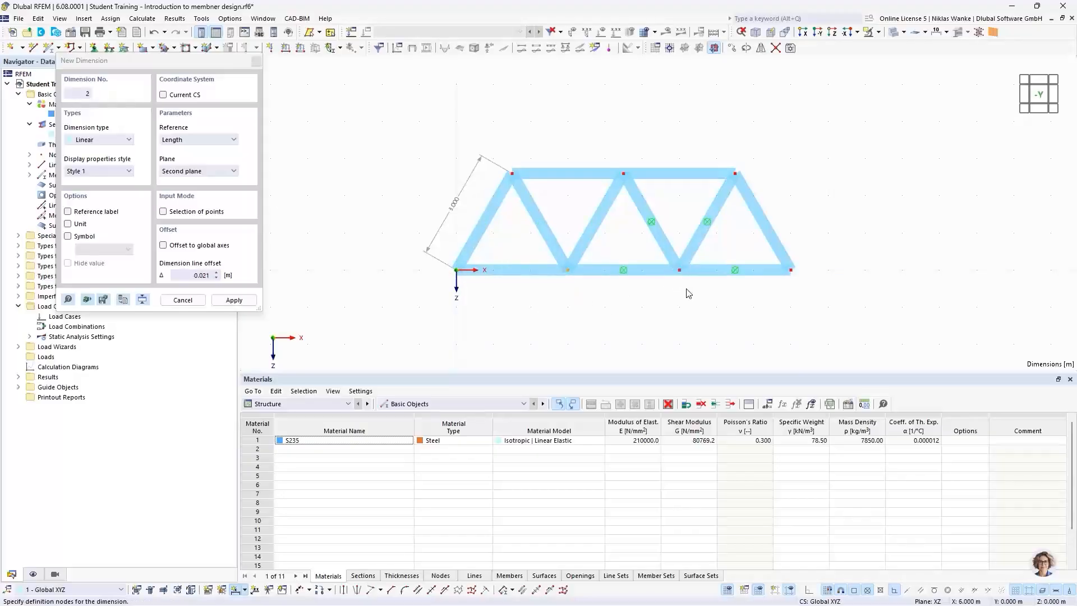
click(689, 293)
click(792, 269)
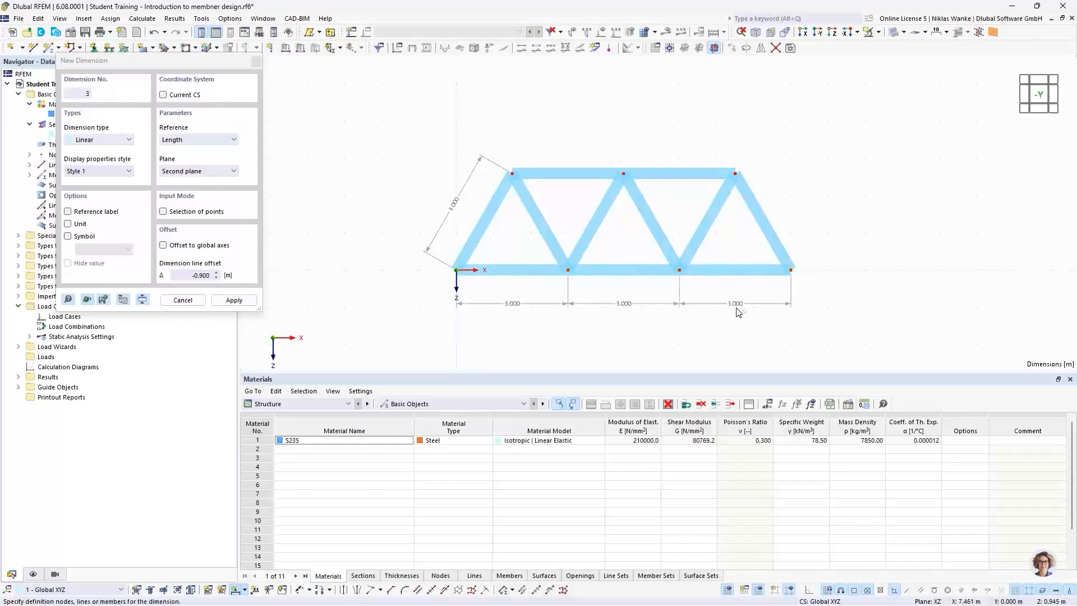
click(523, 312)
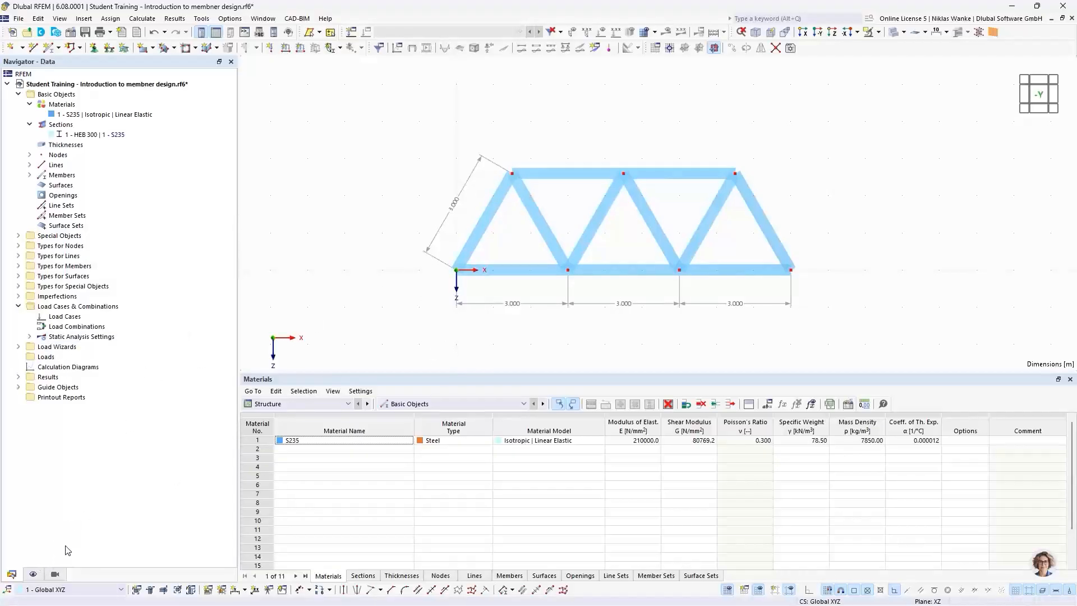
Step: Turn off the display of the global coordinate system X, Y, Z in the zero point
click(34, 573)
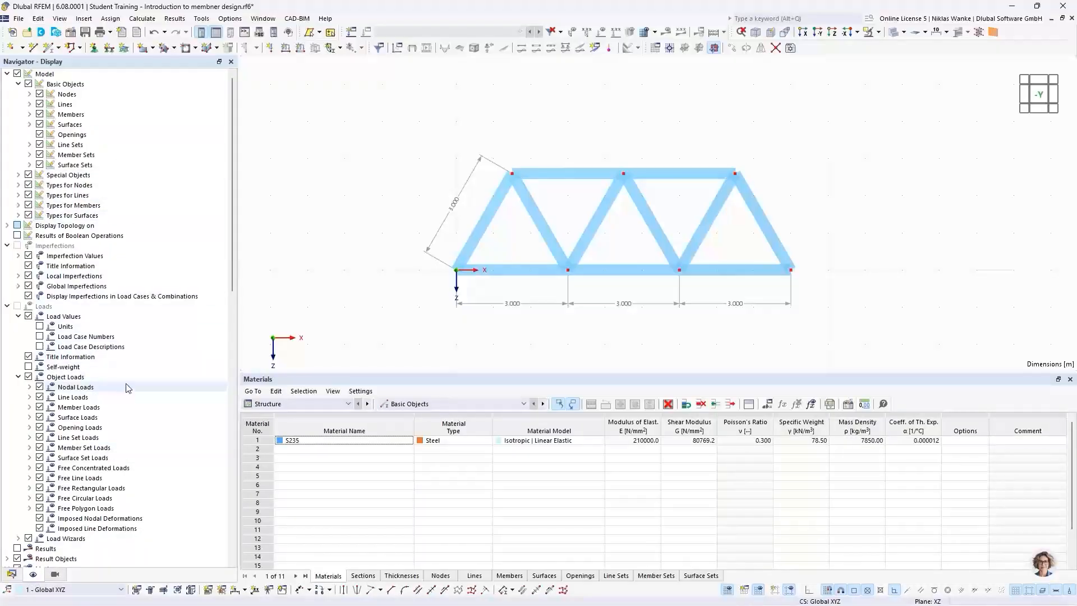
mouse_move(231, 210)
mouse_down()
mouse_move(235, 233)
mouse_move(227, 211)
mouse_up()
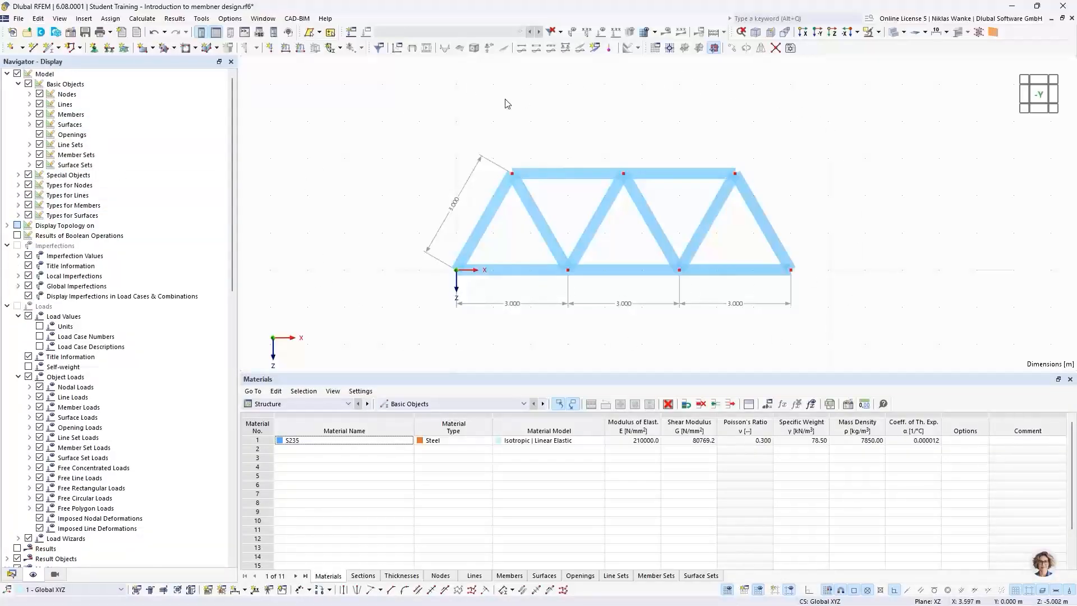
scroll(106, 359, down, 11)
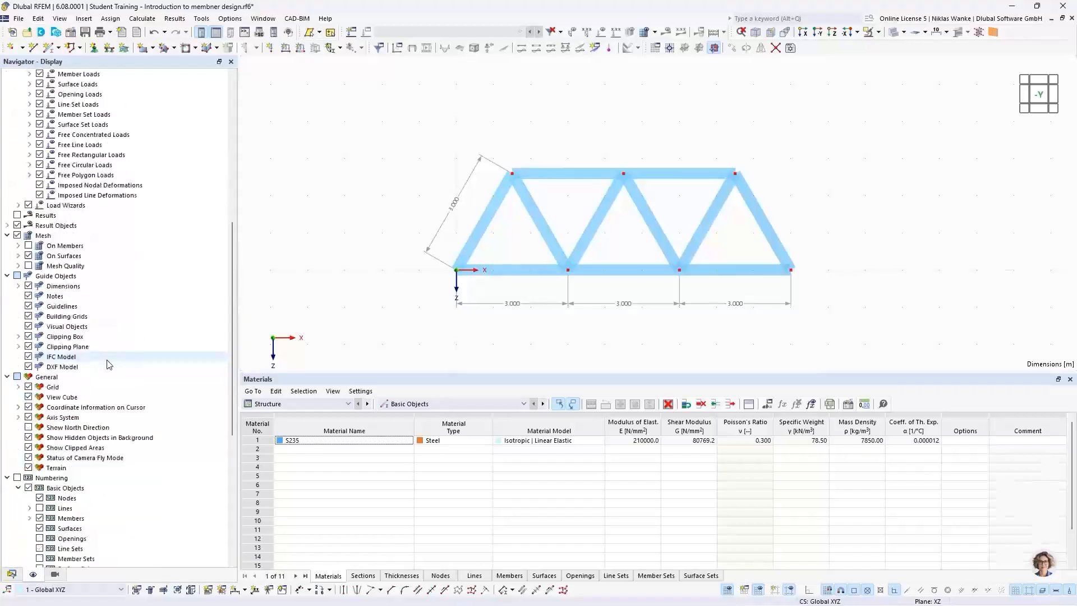
scroll(108, 364, down, 4)
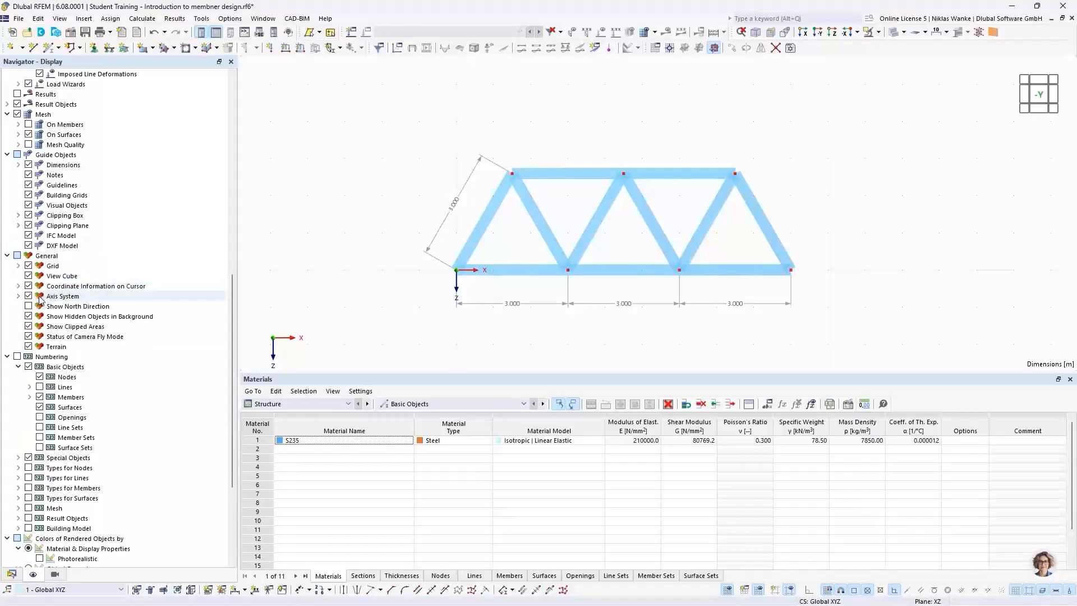
click(18, 296)
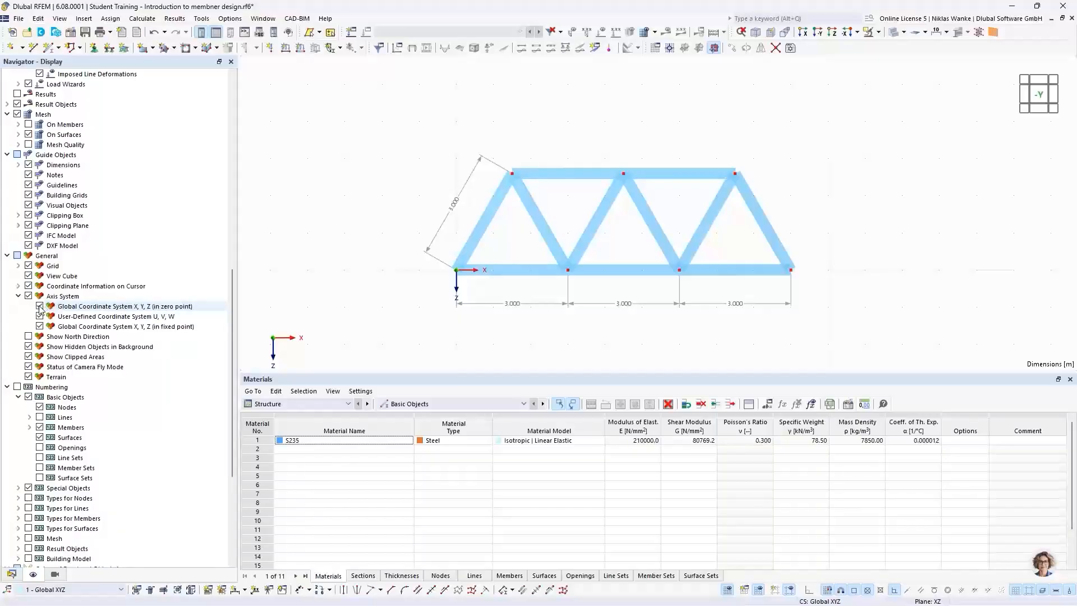
click(40, 307)
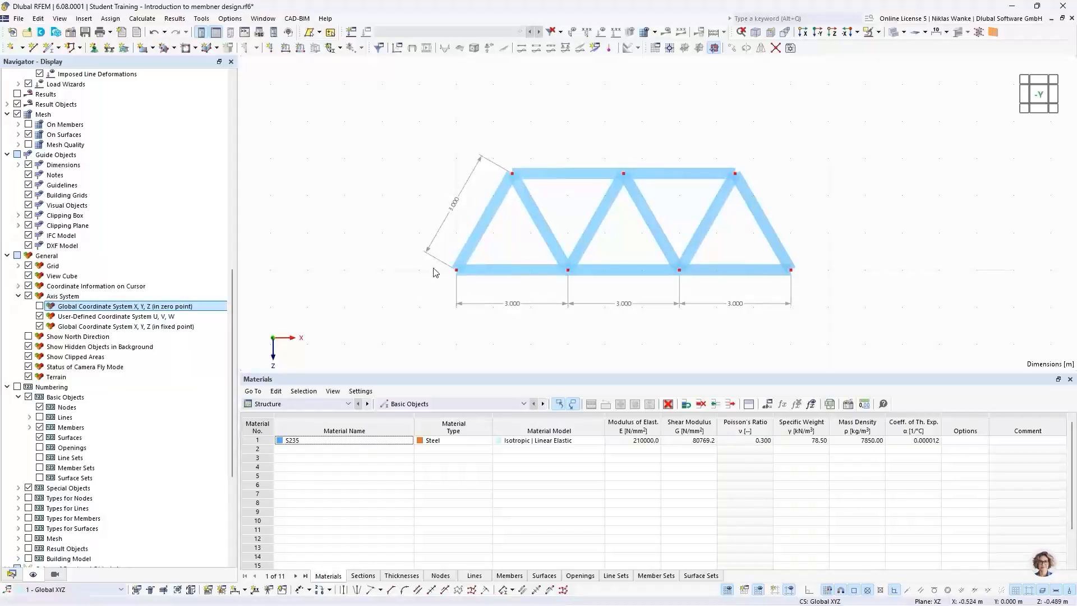
click(40, 306)
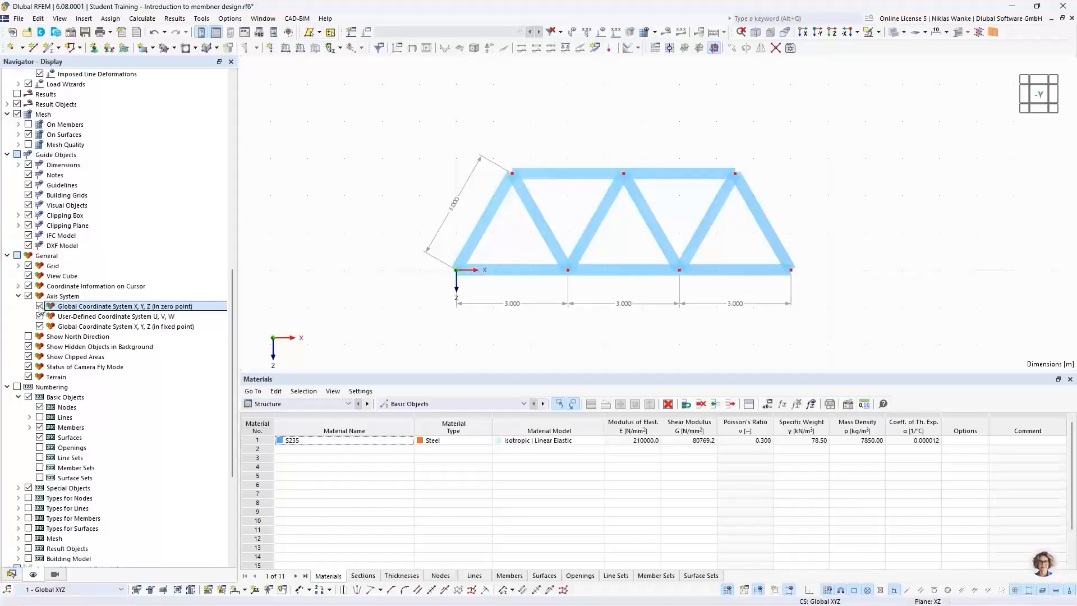
click(40, 306)
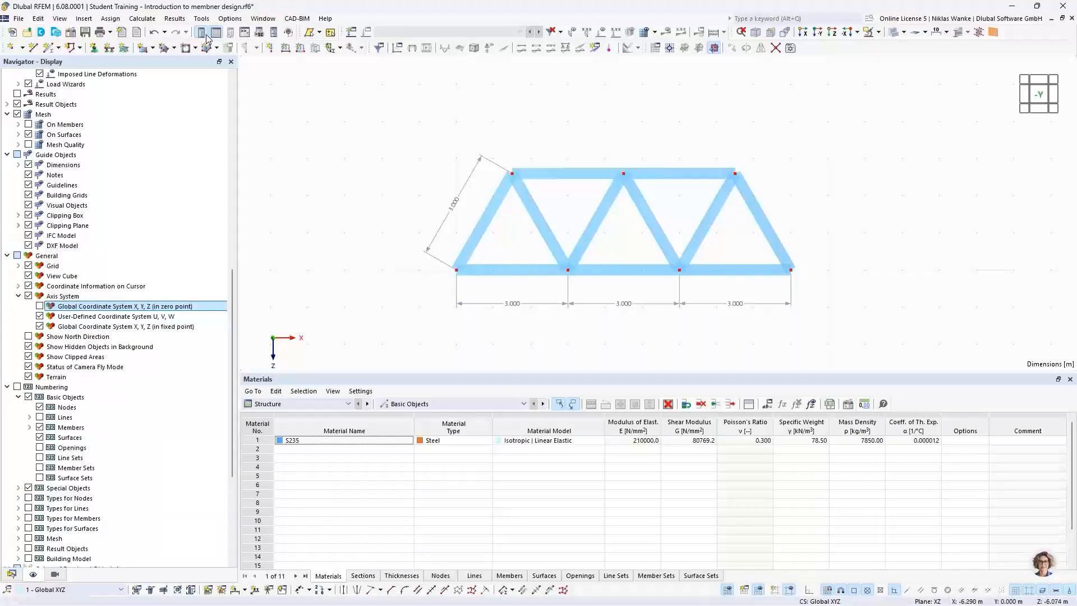
Step: Check the support conditions of the Gelenkig nodal support and assign it to both outer lower nodes of the girder
click(94, 49)
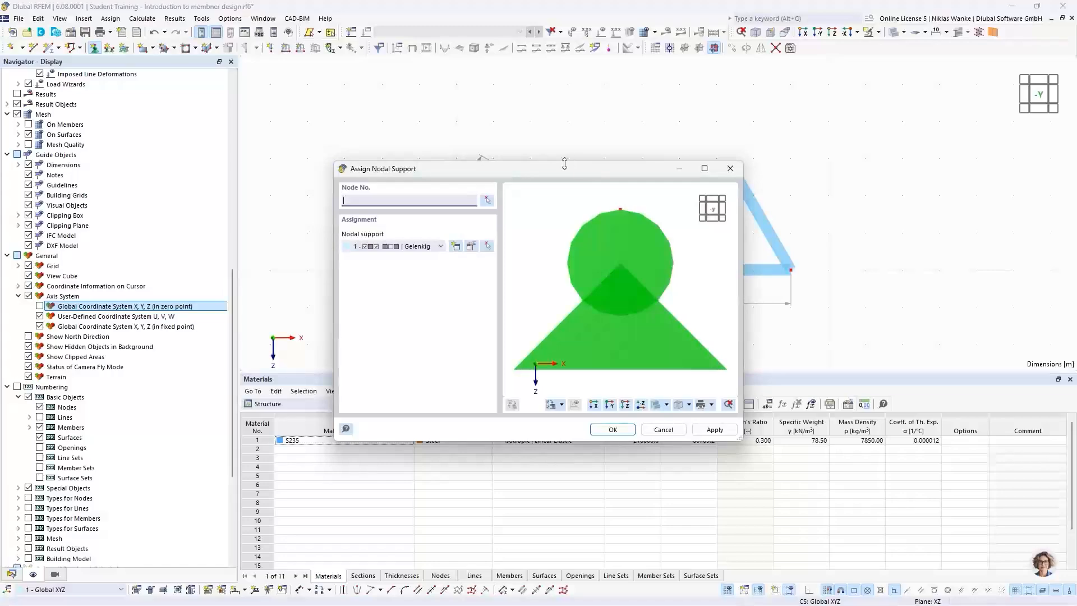
click(430, 248)
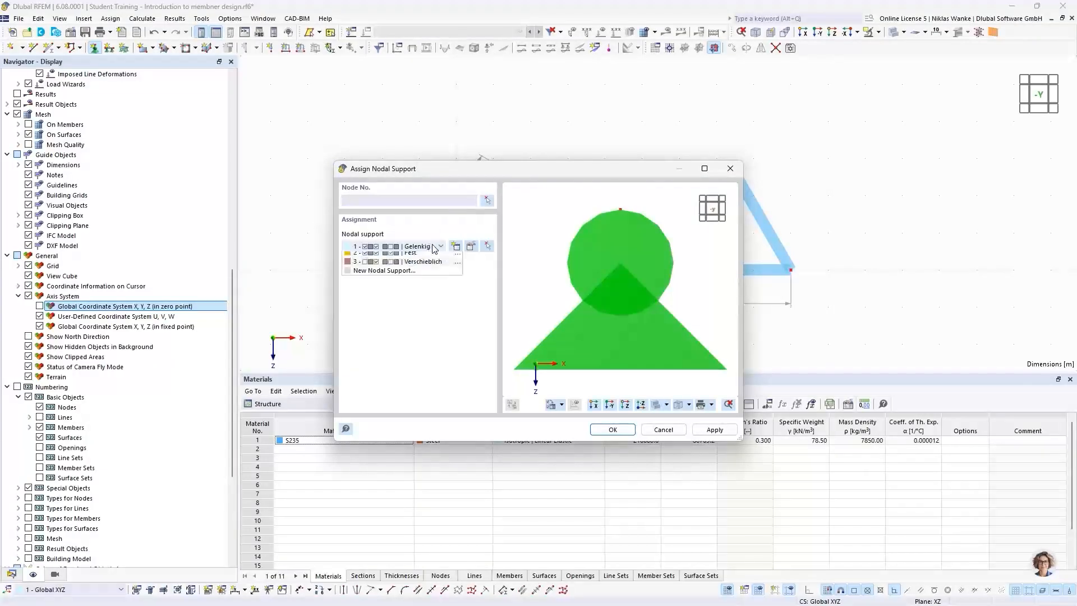
click(426, 249)
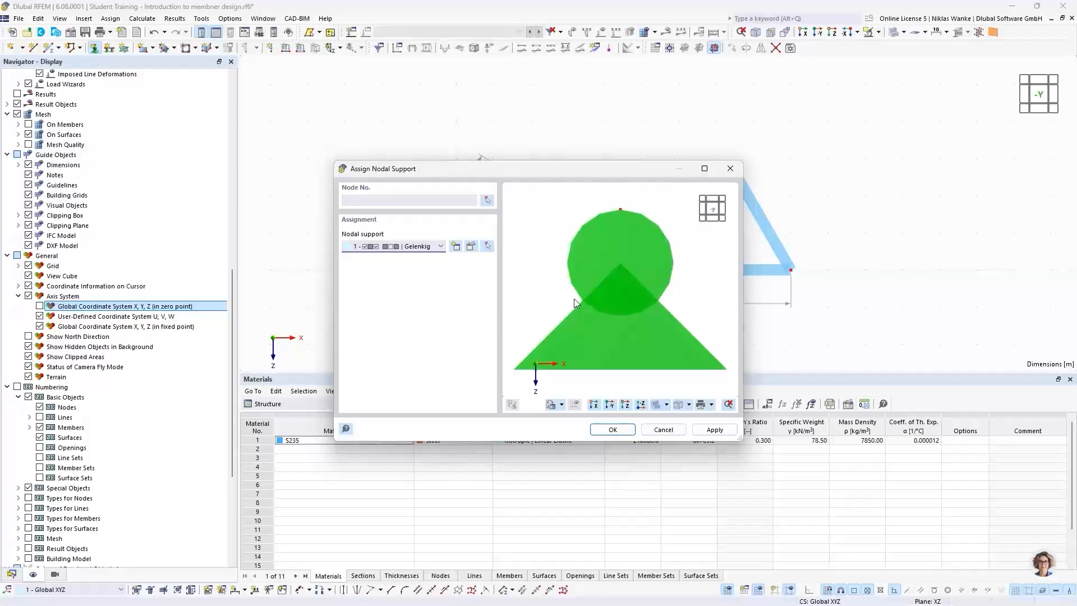
click(471, 248)
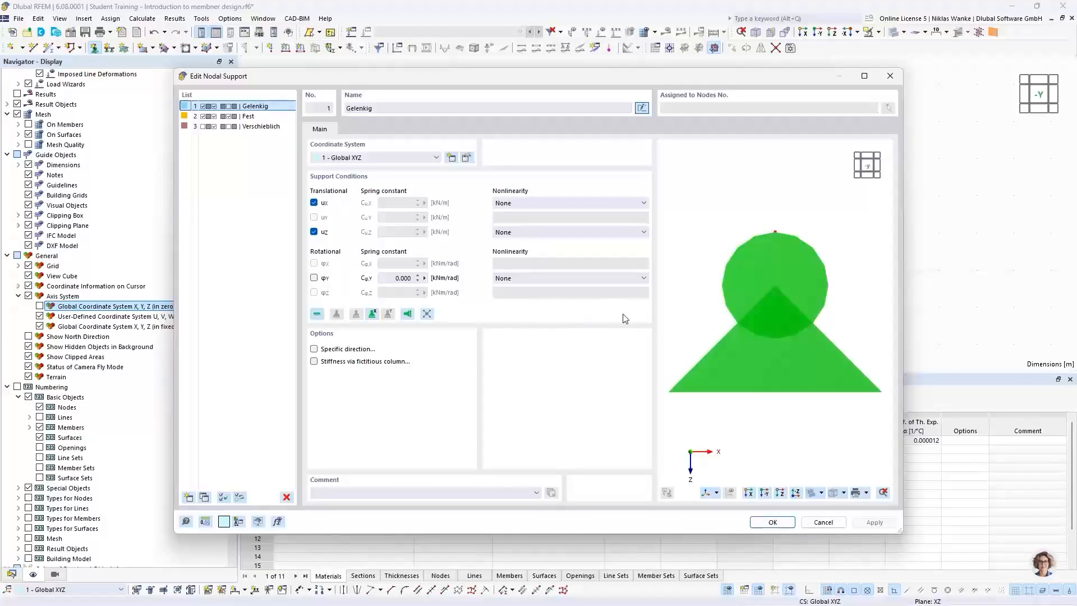
click(764, 522)
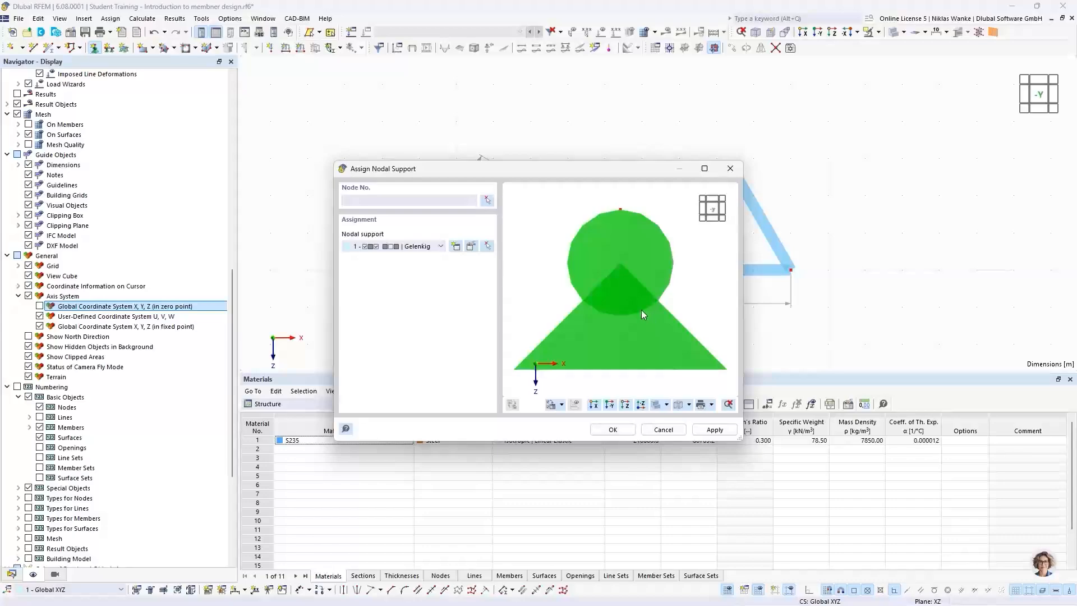
click(624, 431)
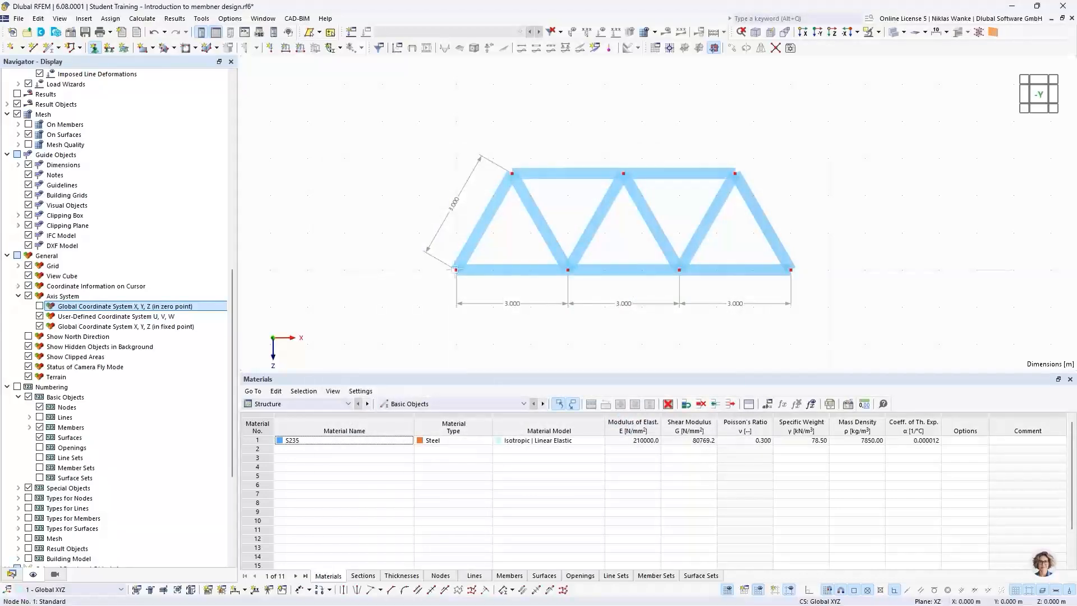
click(457, 270)
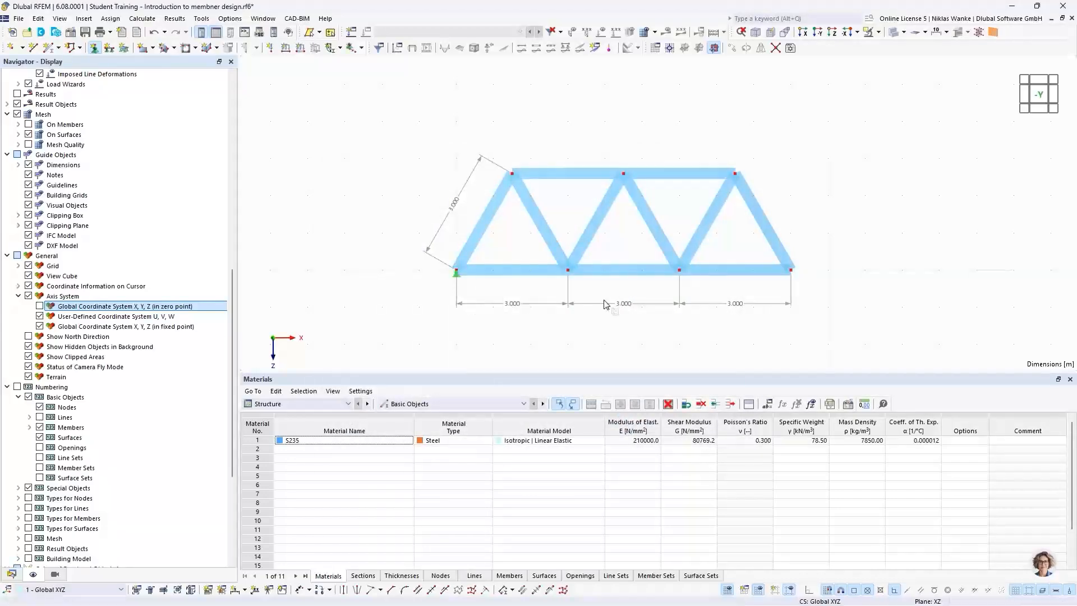
click(791, 270)
key(Escape)
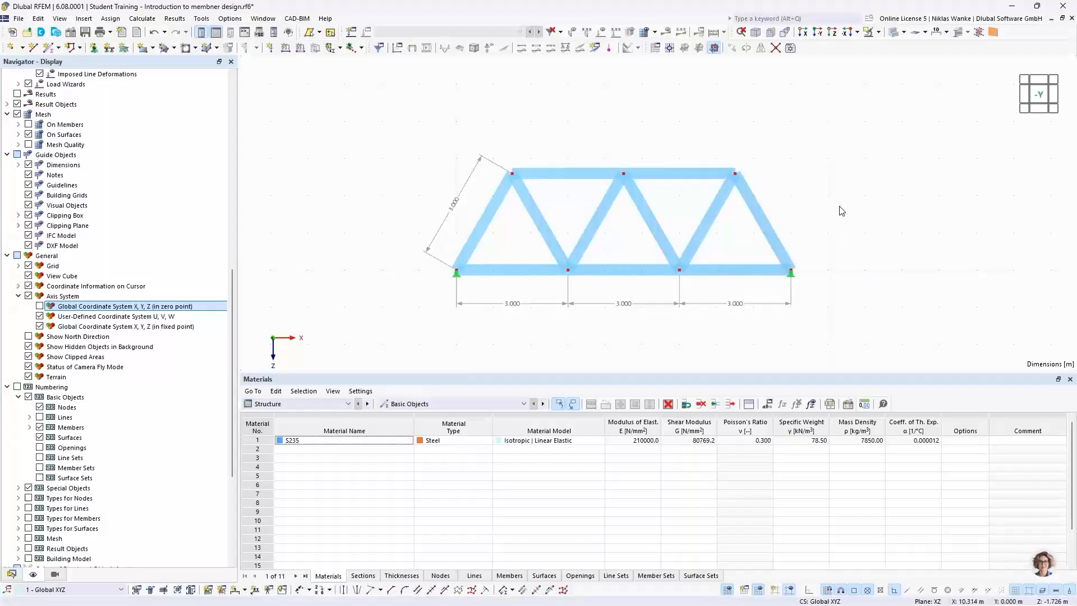
Step: Enlarge the displayed size of the nodal support symbols at the girder's lower end nodes
right_click(798, 281)
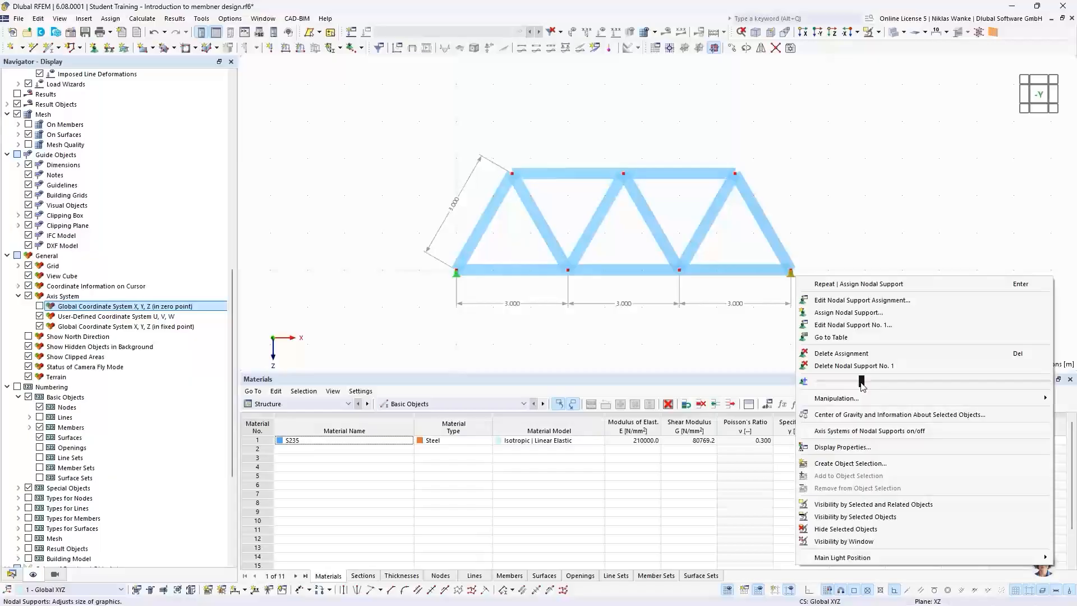
drag(860, 383, 904, 386)
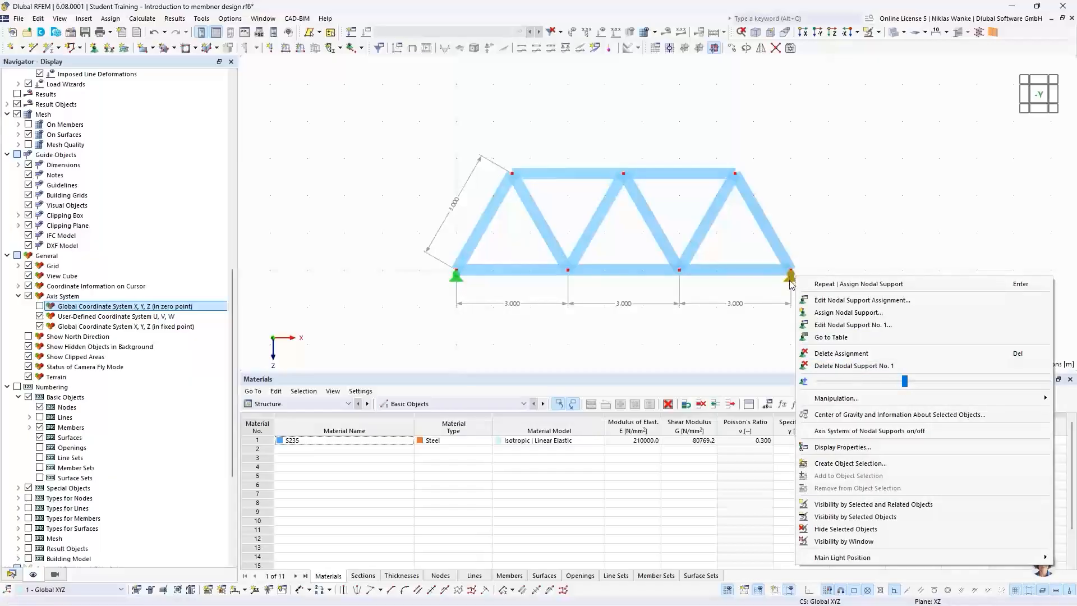
drag(905, 381, 977, 386)
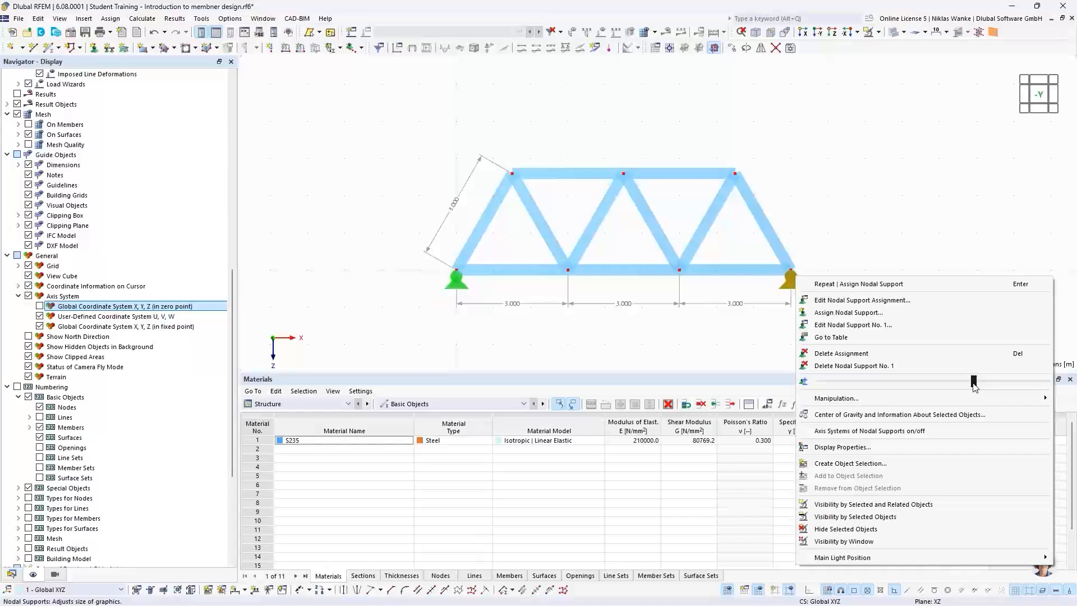
click(822, 218)
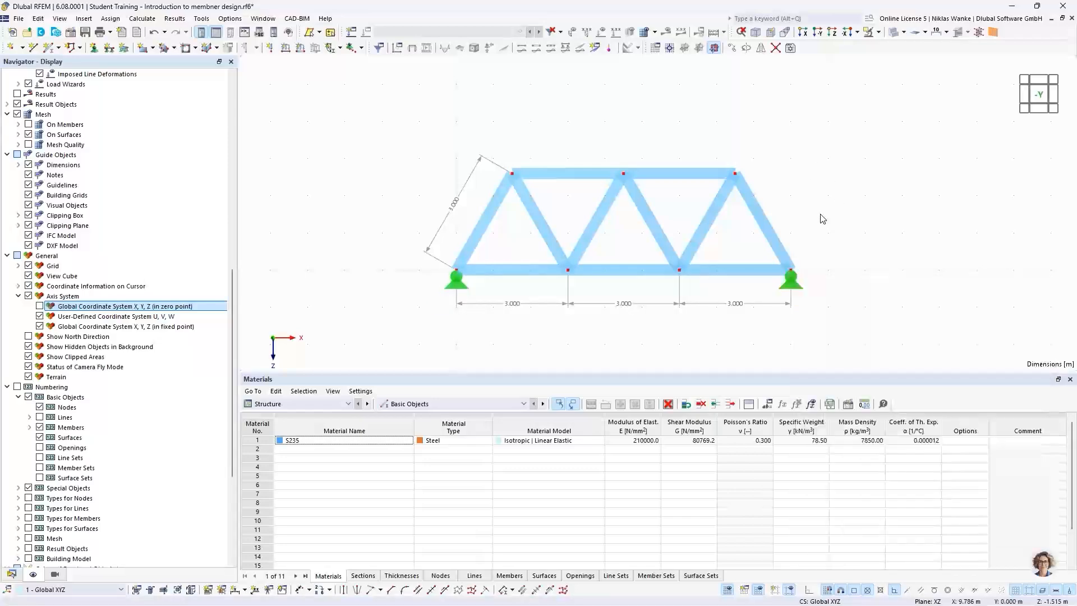
Step: Replace the support at the girder's right end node with a new nodal support that is free in X and fixed only in Z
double_click(798, 288)
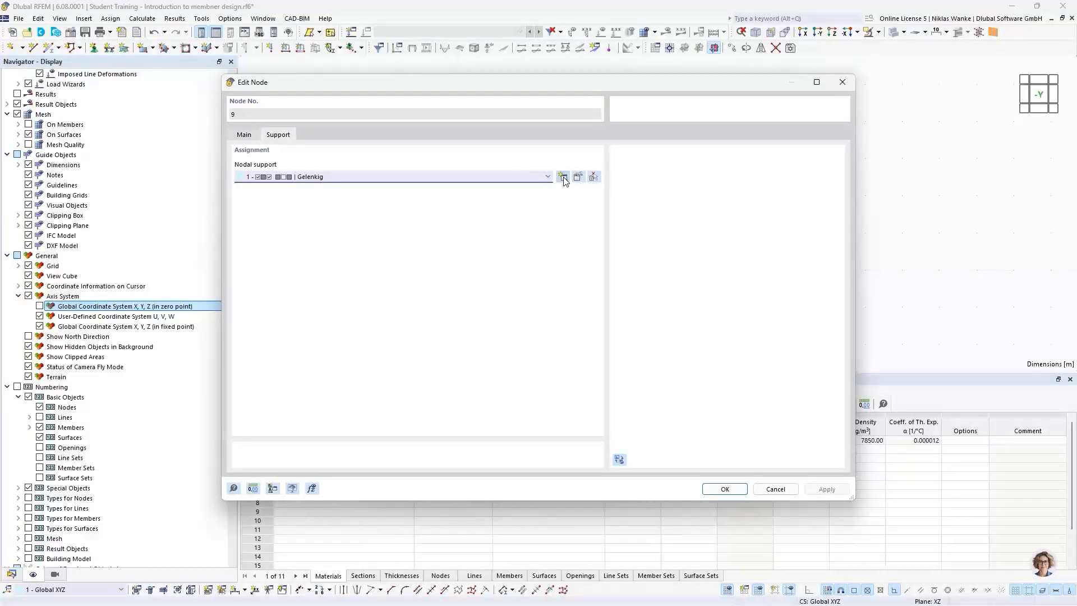
click(543, 177)
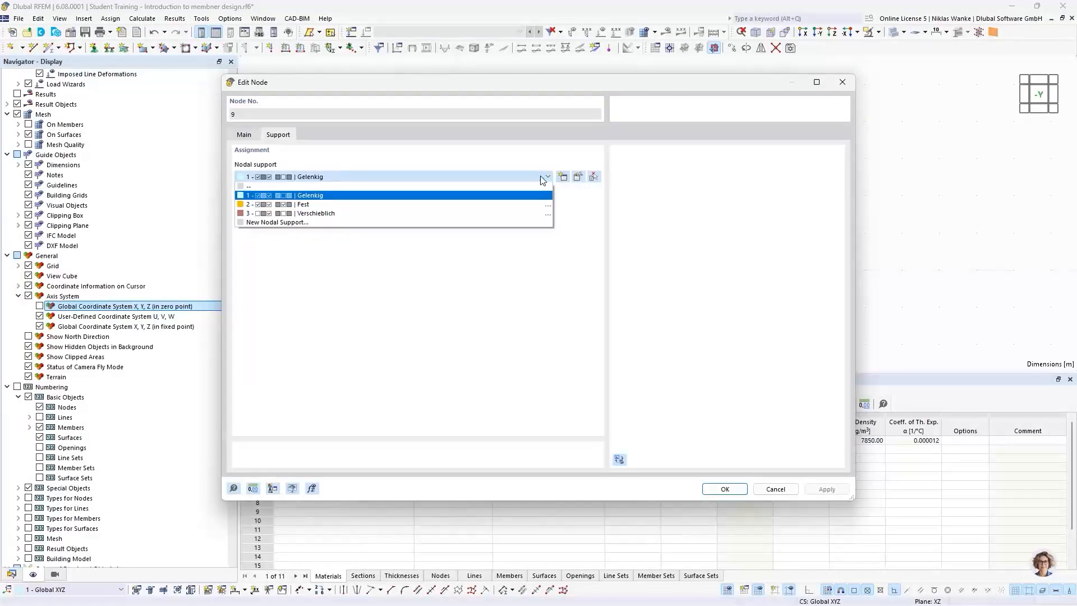
click(542, 177)
click(564, 177)
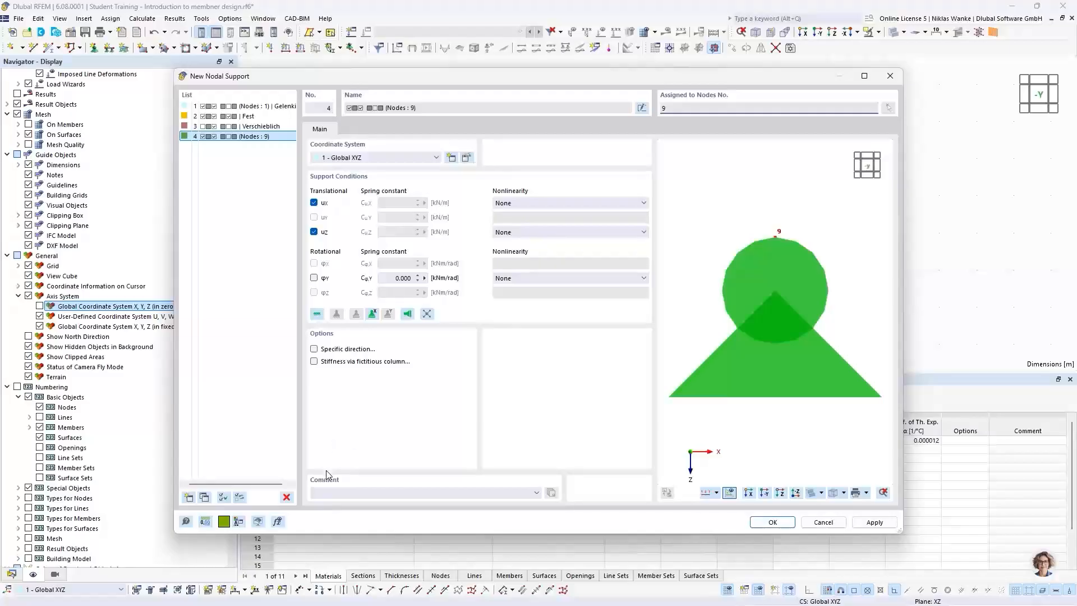
drag(463, 78, 510, 59)
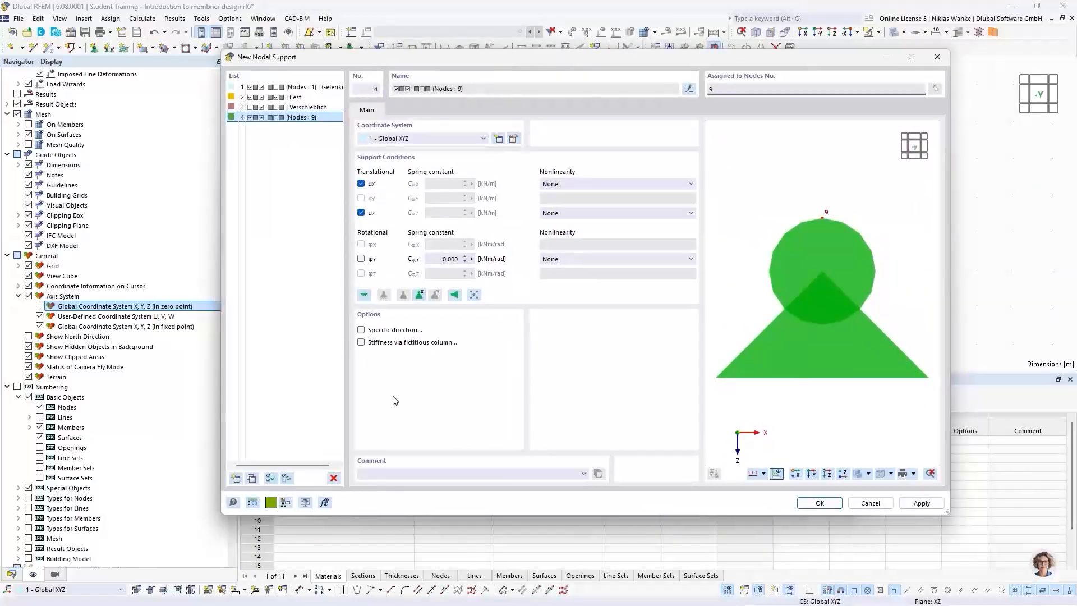
click(361, 184)
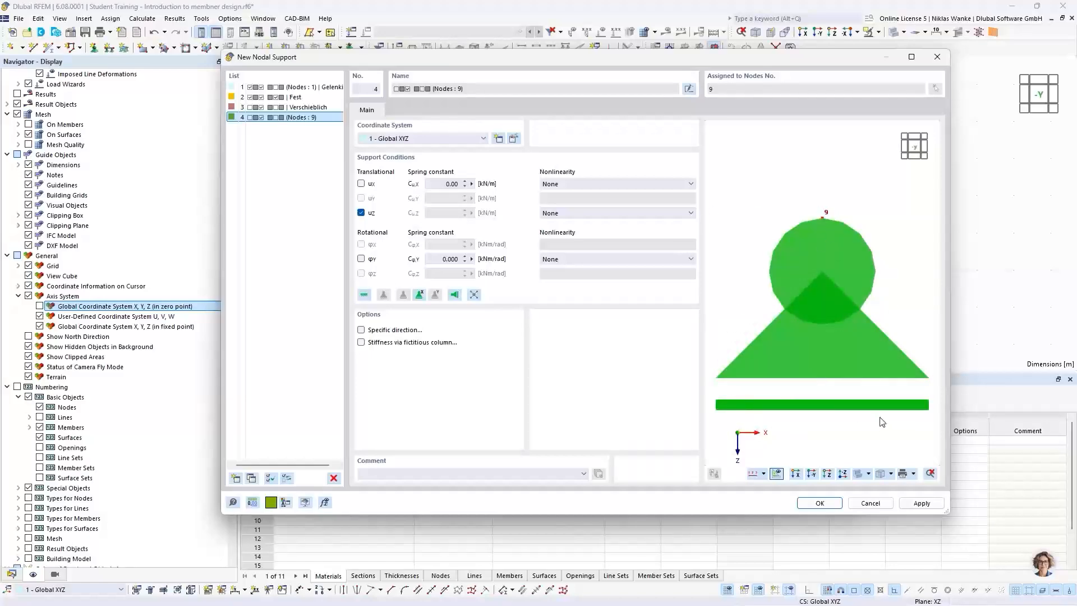
ctrl+middle_drag(815, 389, 813, 342)
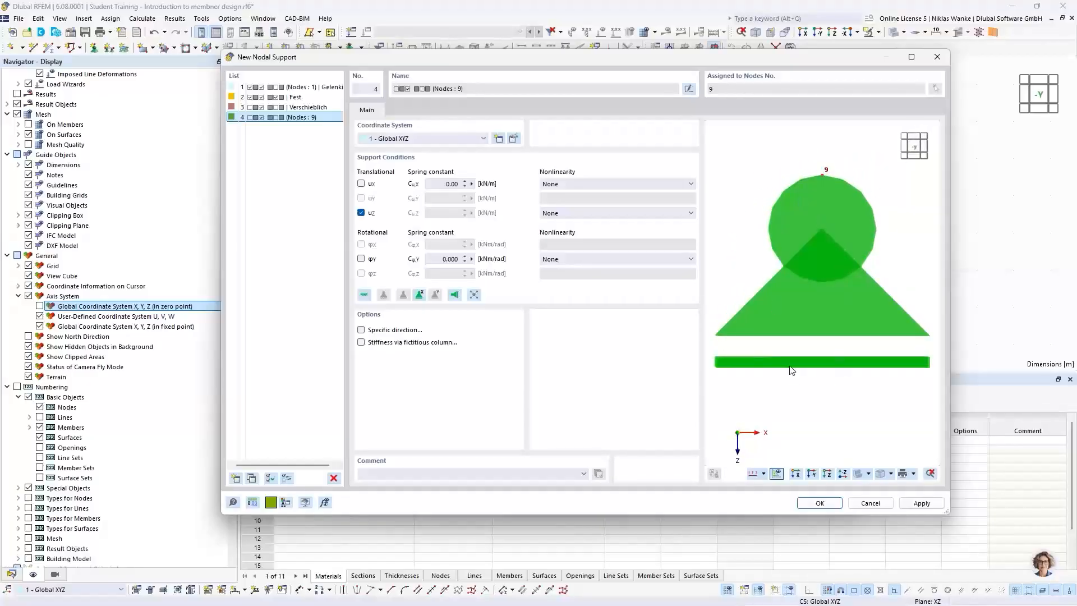
click(821, 503)
click(724, 489)
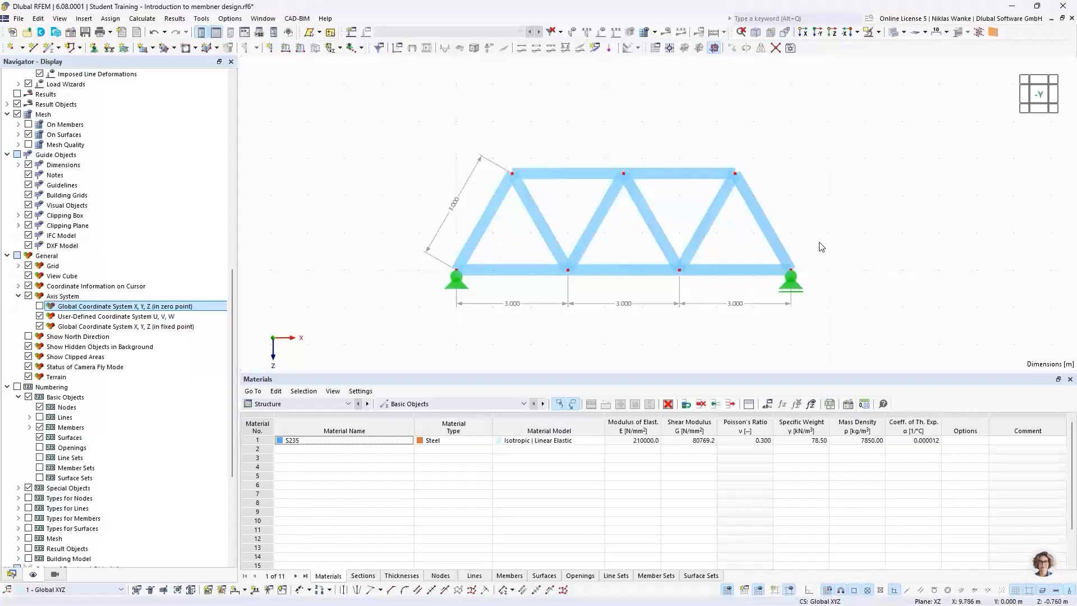
Step: Create a new load case and name it Design Loads
scroll(798, 204, down, 1)
middle_drag(797, 204, 809, 268)
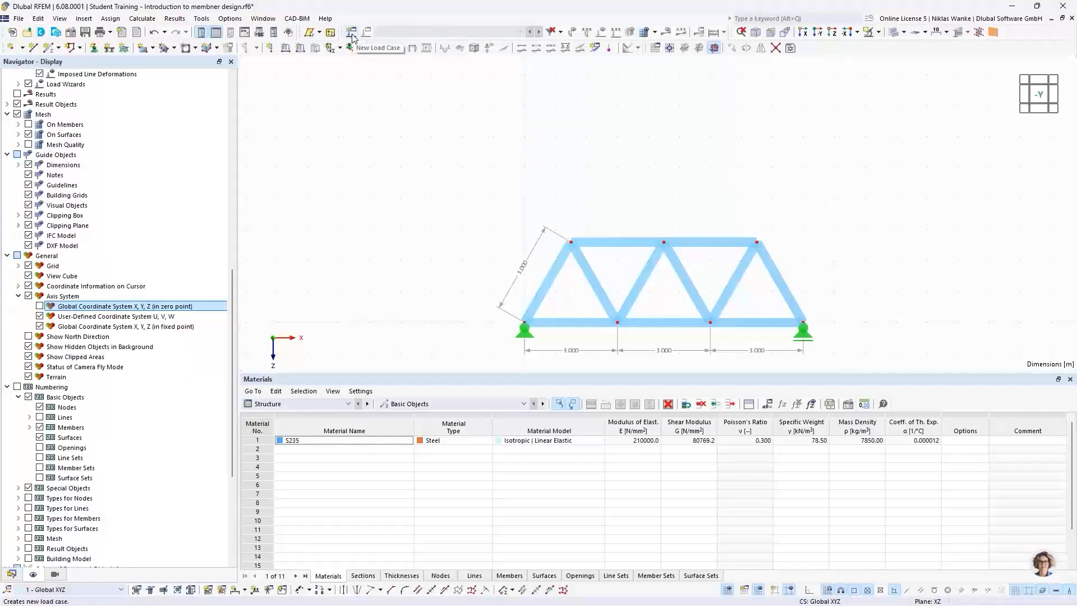
click(11, 575)
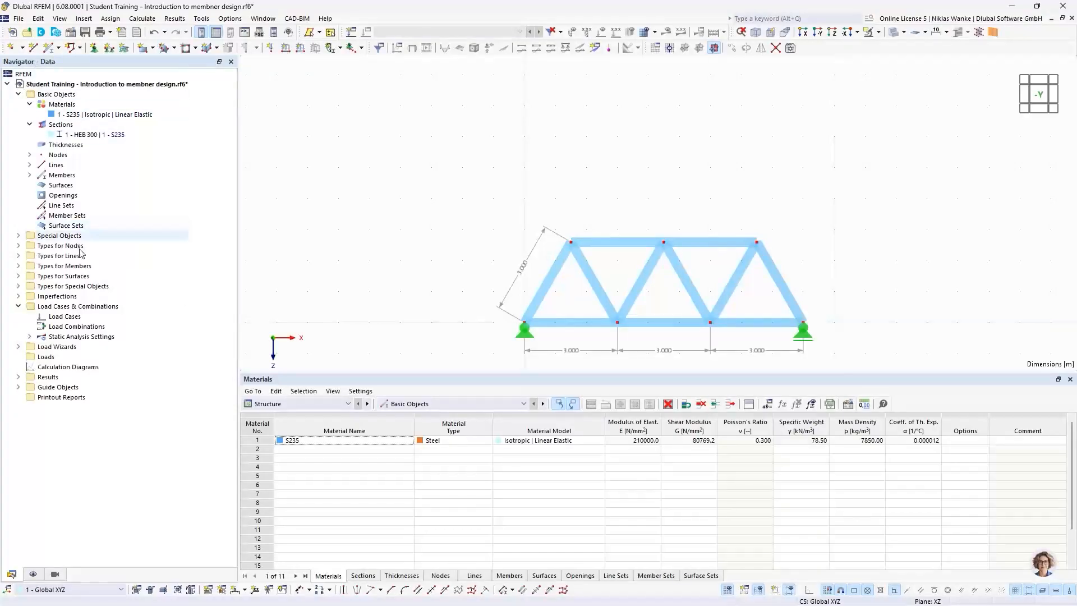
right_click(72, 319)
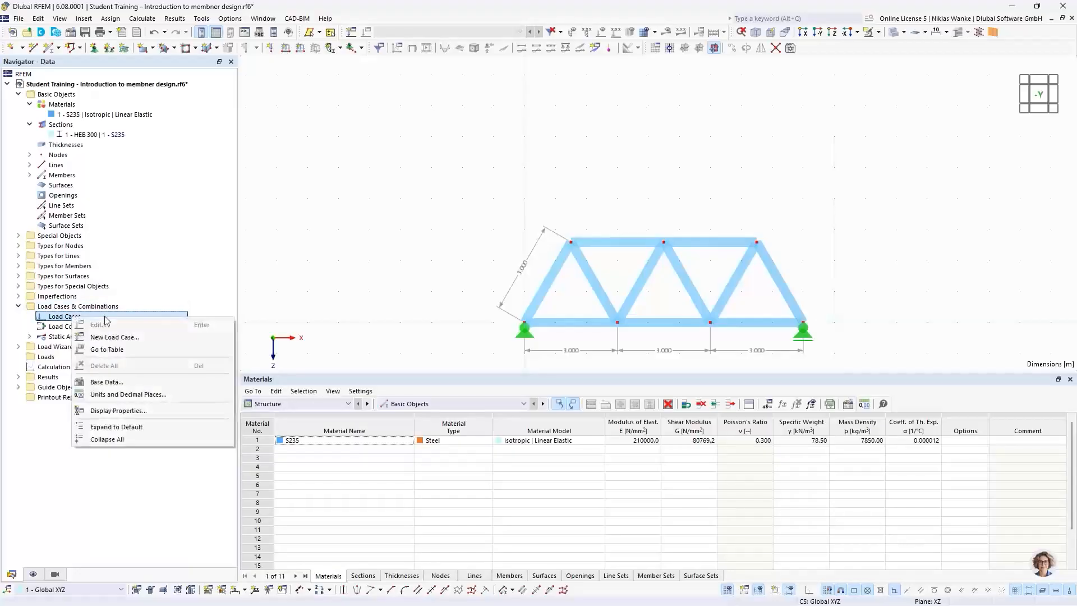
click(139, 338)
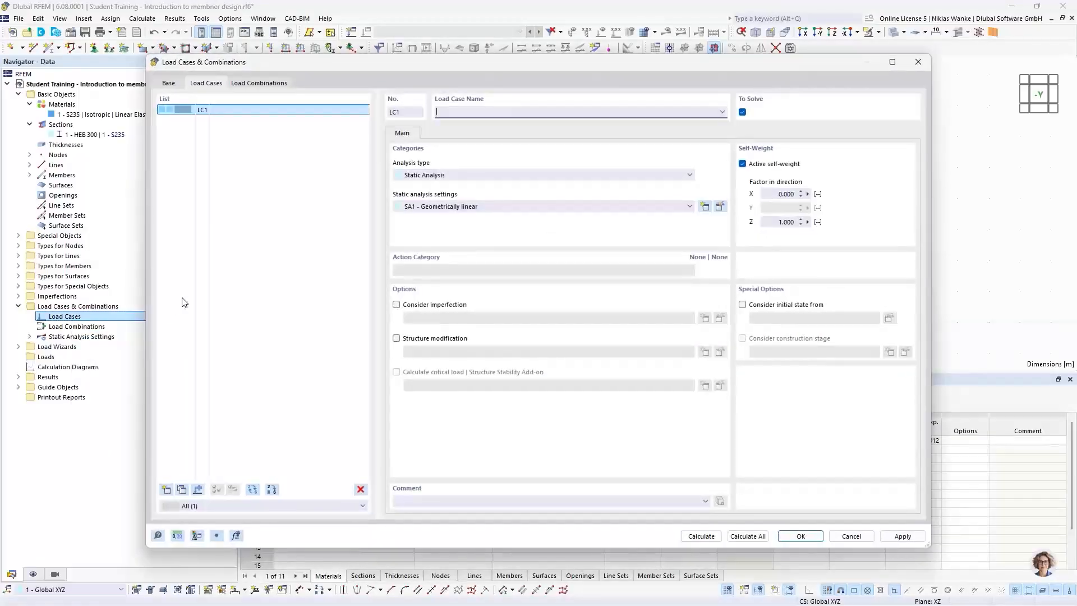
click(274, 151)
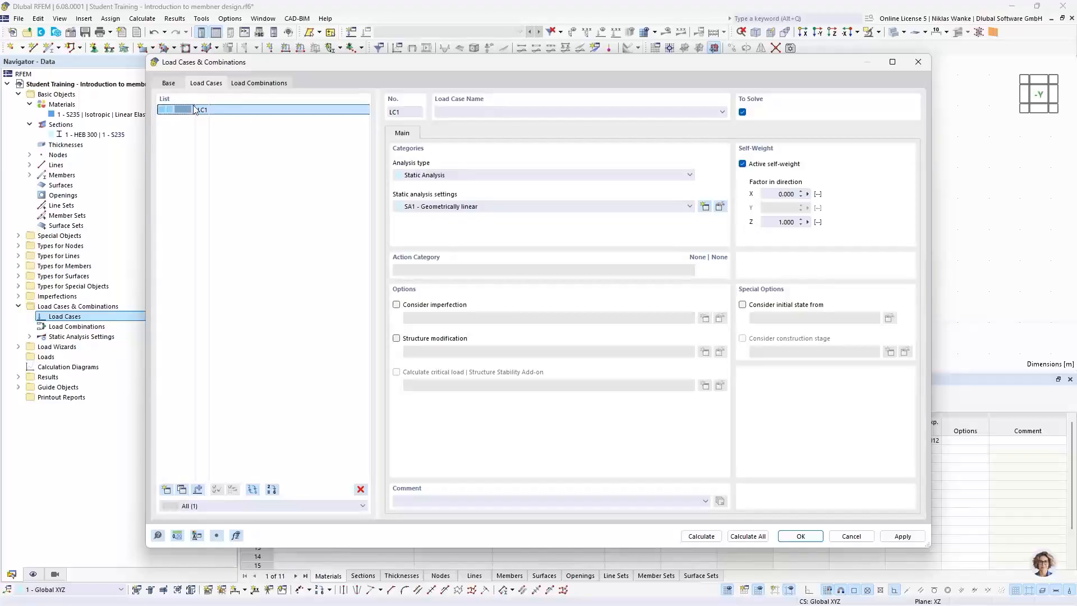
drag(202, 67, 199, 71)
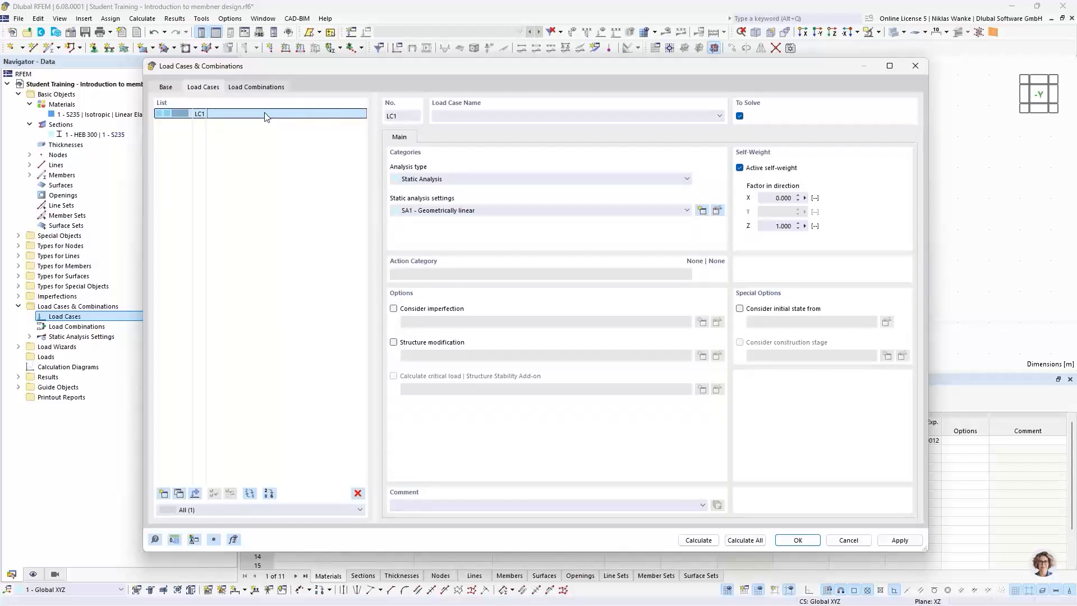
click(481, 116)
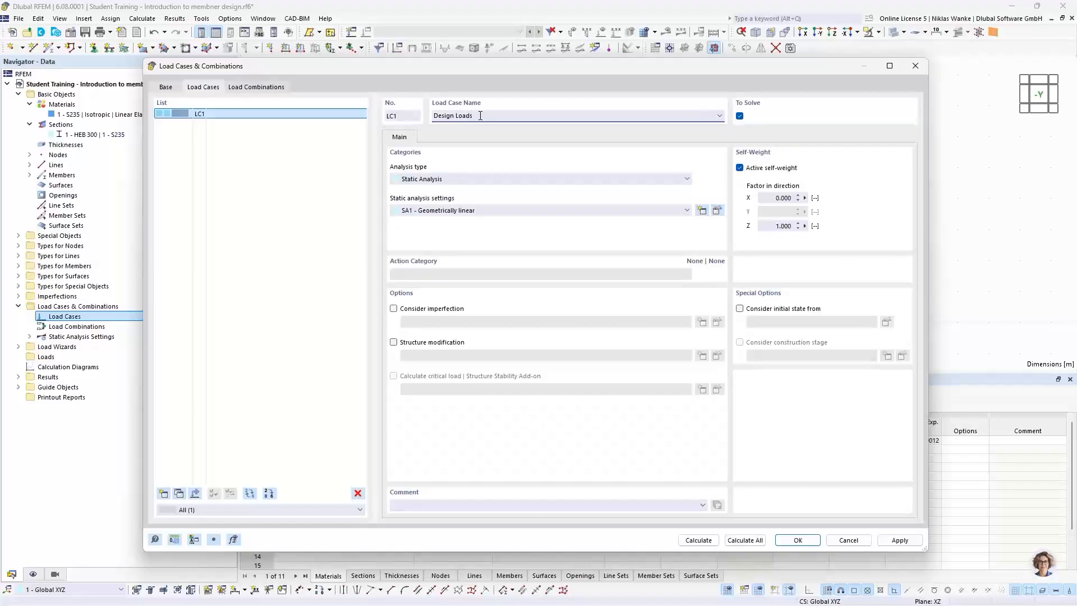
Step: Deactivate the self-weight in load case LC1 and accept the load case
drag(514, 72, 618, 75)
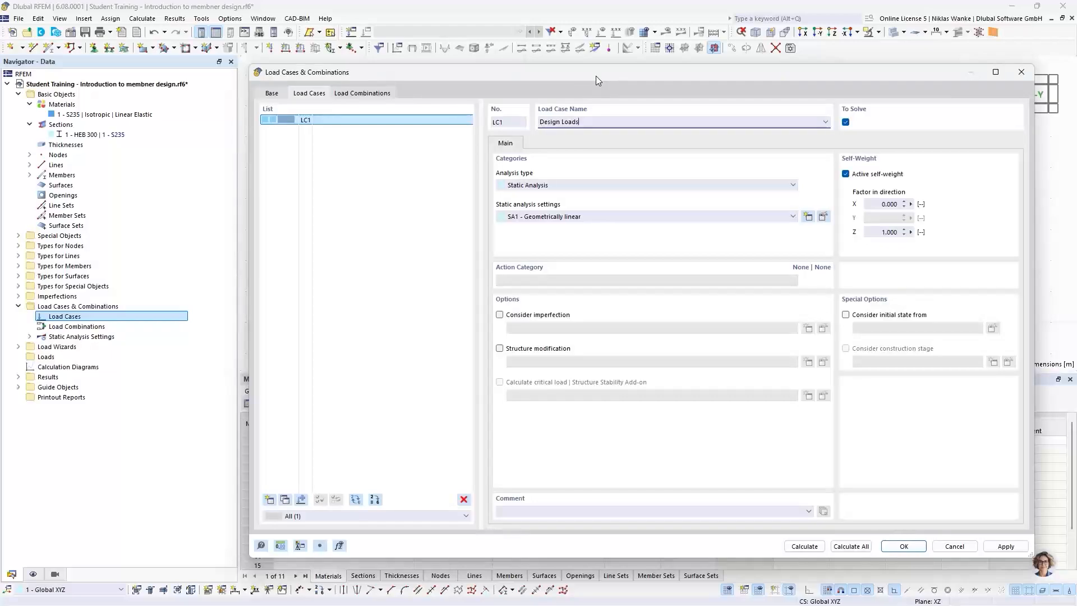
mouse_move(596, 76)
mouse_down()
mouse_move(594, 90)
mouse_move(594, 75)
mouse_up()
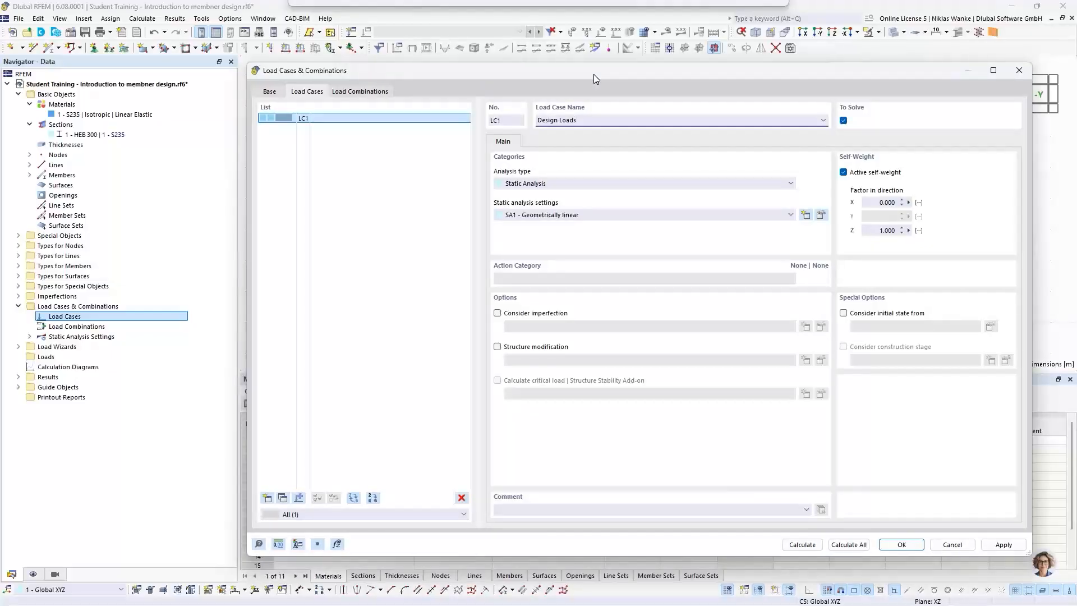
drag(593, 74, 595, 75)
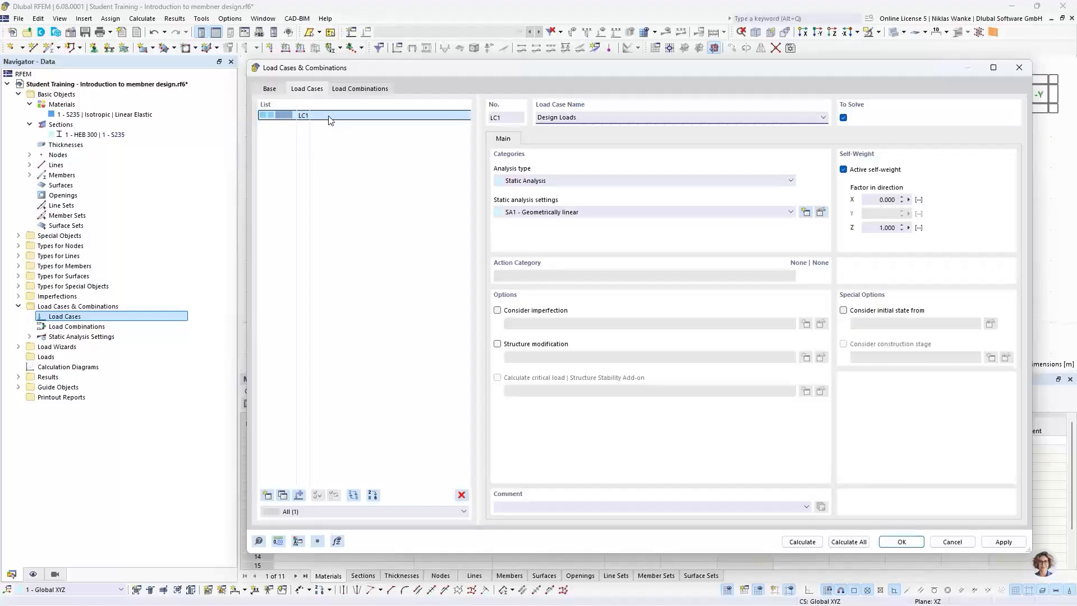
click(558, 117)
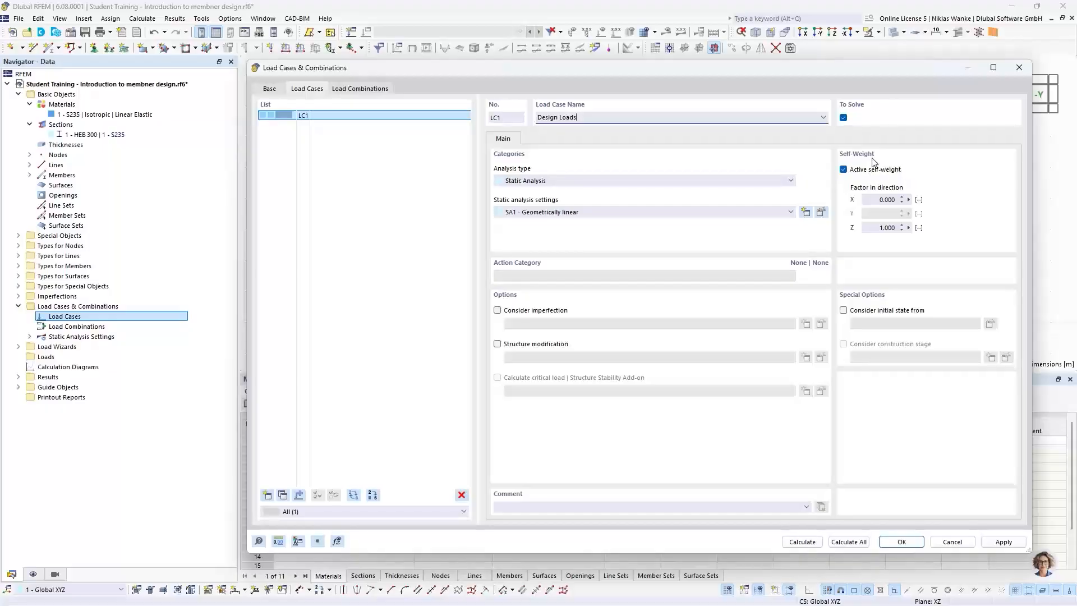
click(844, 170)
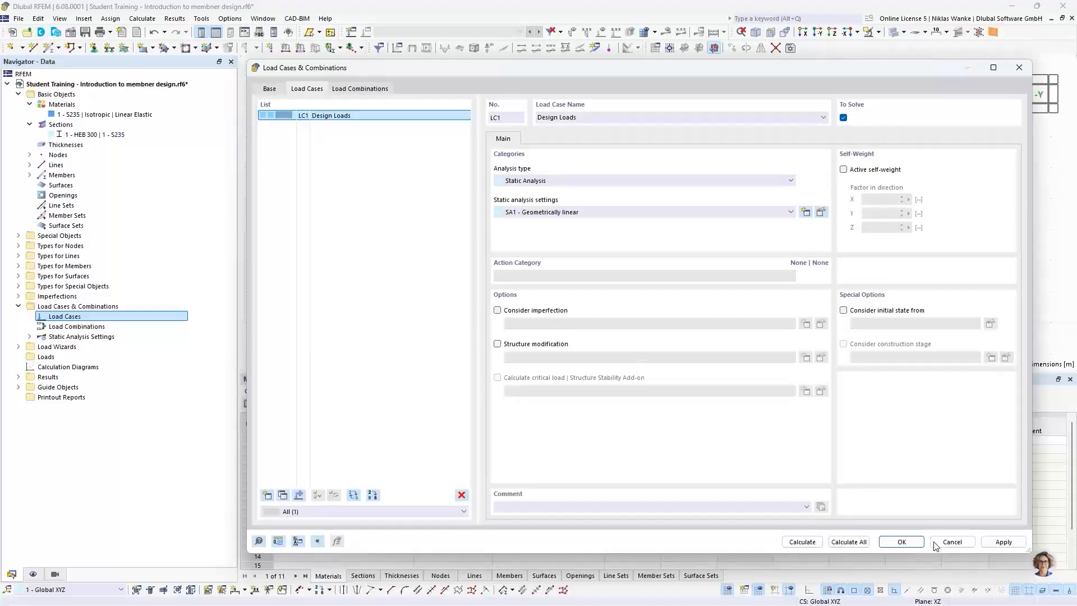
click(903, 542)
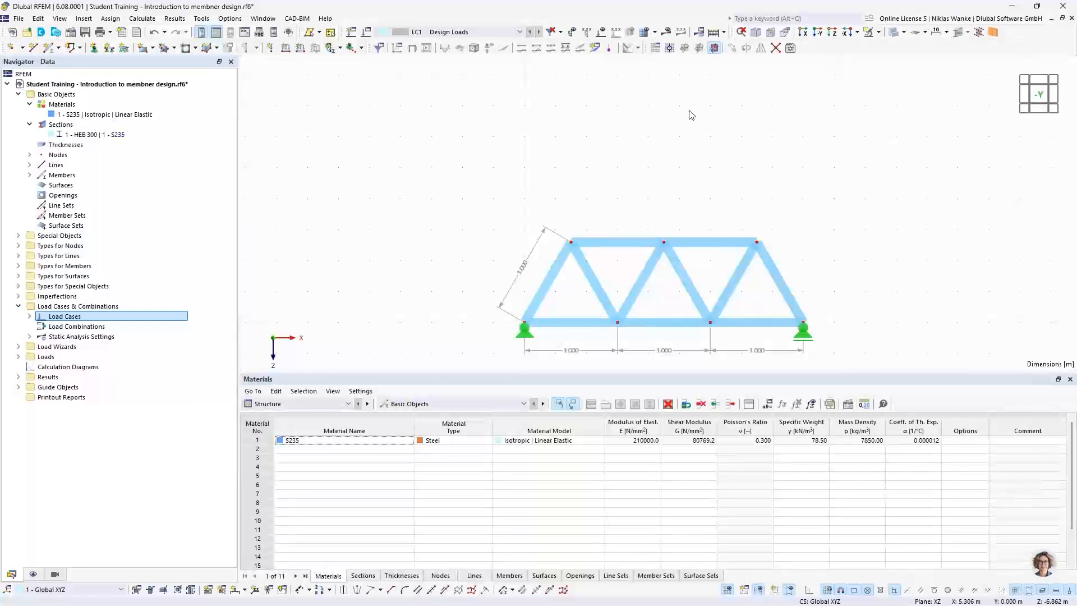
Step: Start a new nodal load in the Design Loads load case with a force Fz of 10 kN in global Z
middle_drag(690, 183, 654, 142)
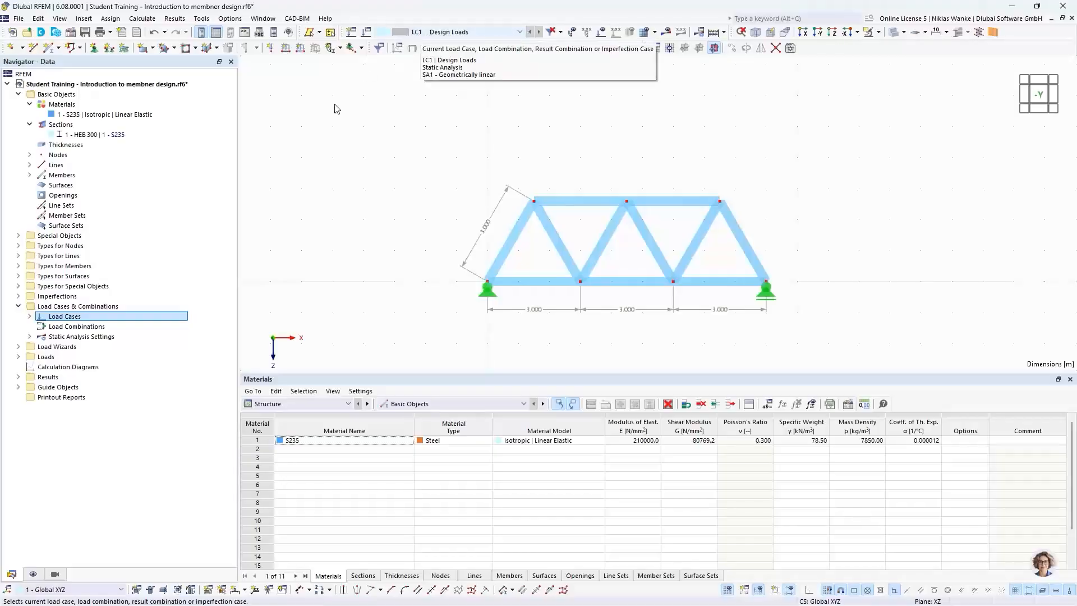
click(271, 51)
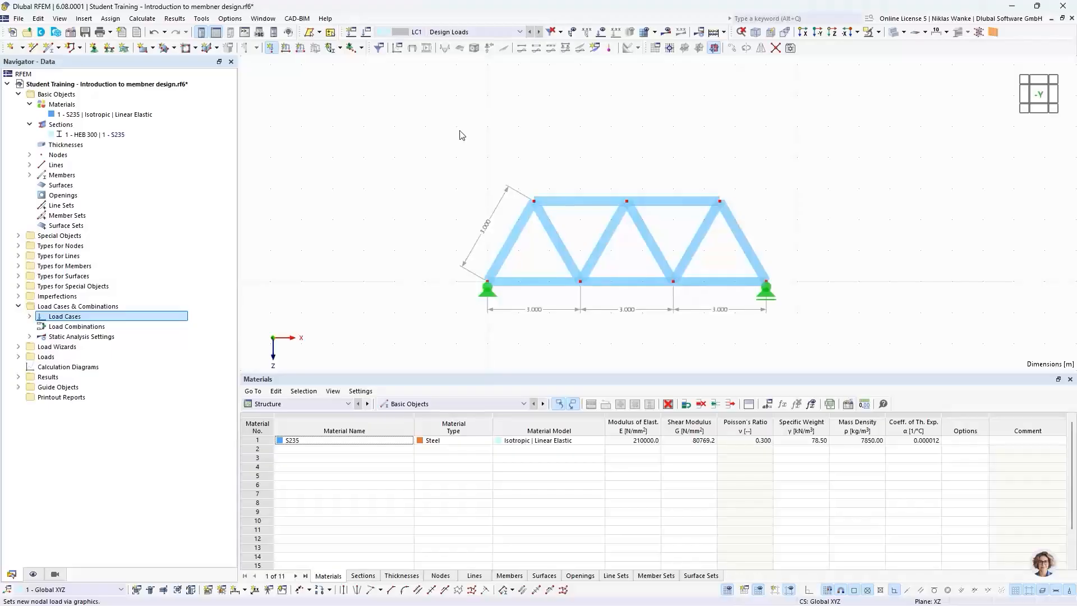
drag(464, 114, 470, 106)
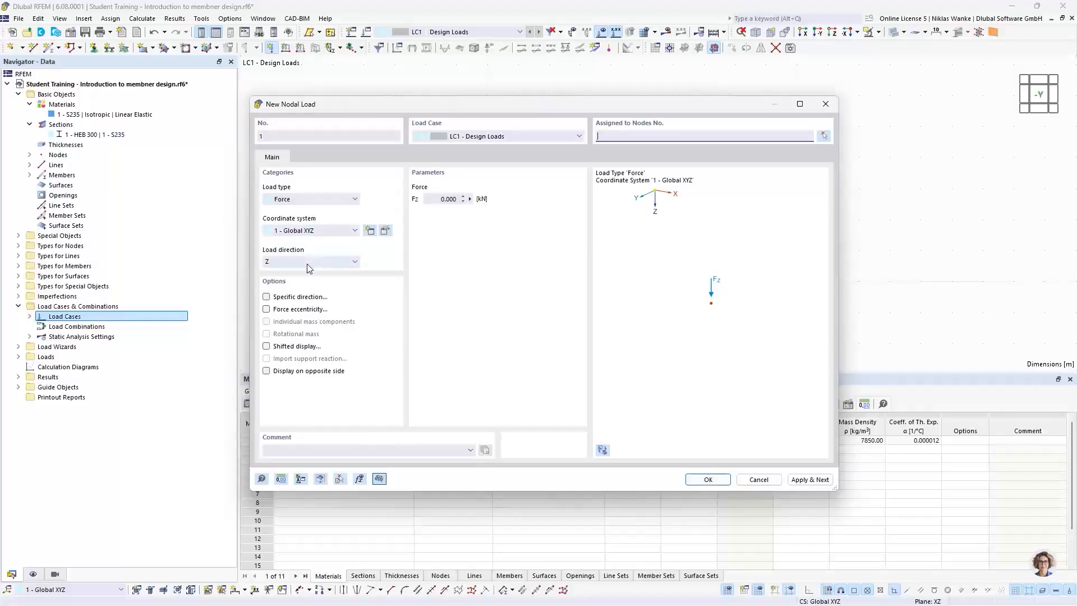
drag(449, 105, 541, 102)
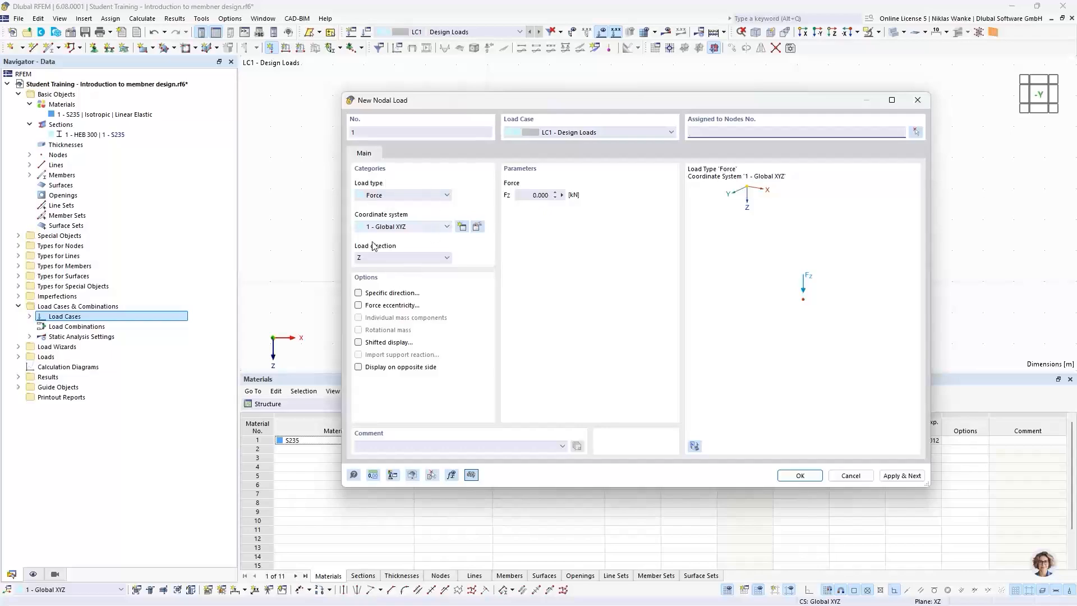
click(525, 195)
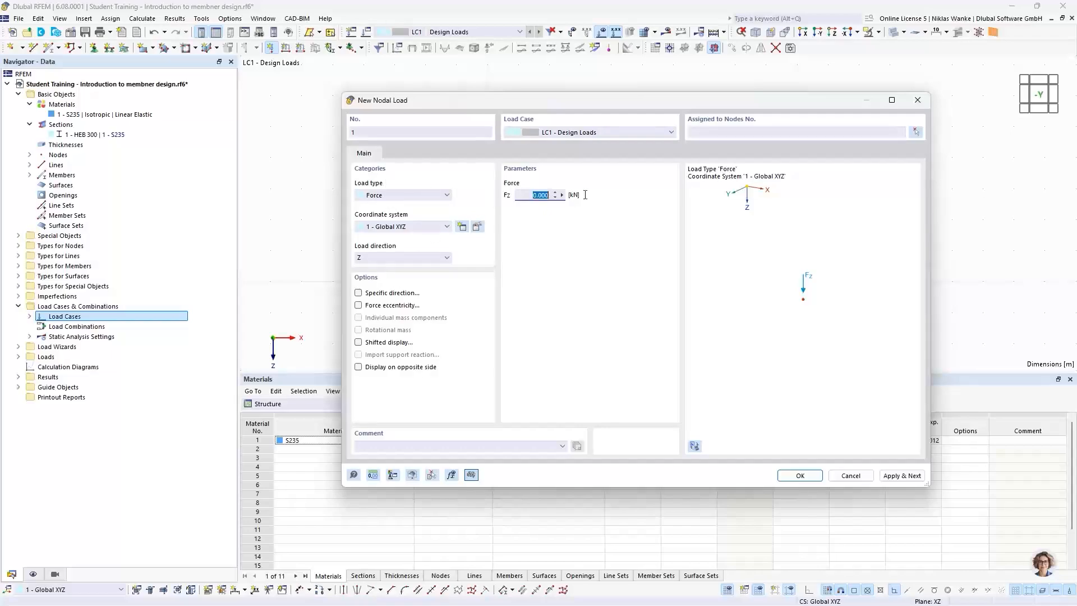
text(10)
drag(826, 112, 768, 115)
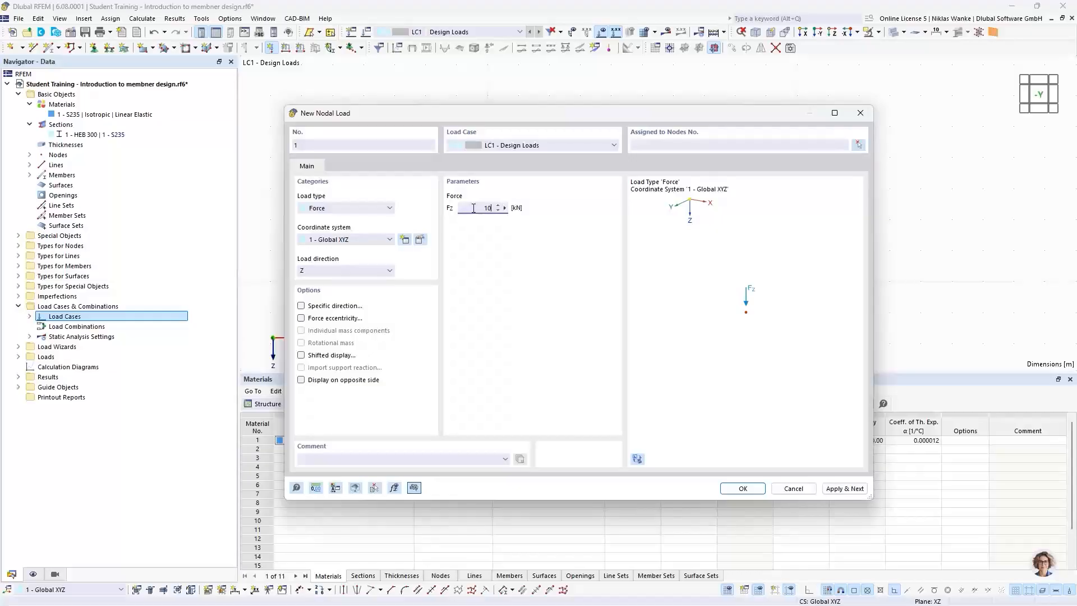
Step: Apply the 10 kN nodal load to the left and middle nodes of the top chord and continue with another nodal load
click(859, 146)
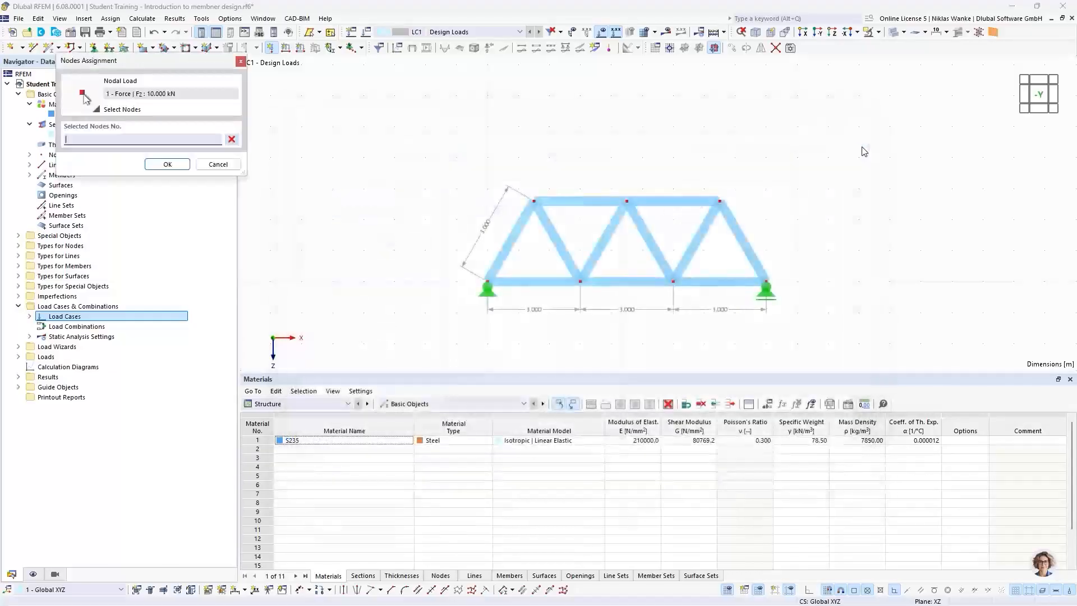
click(533, 200)
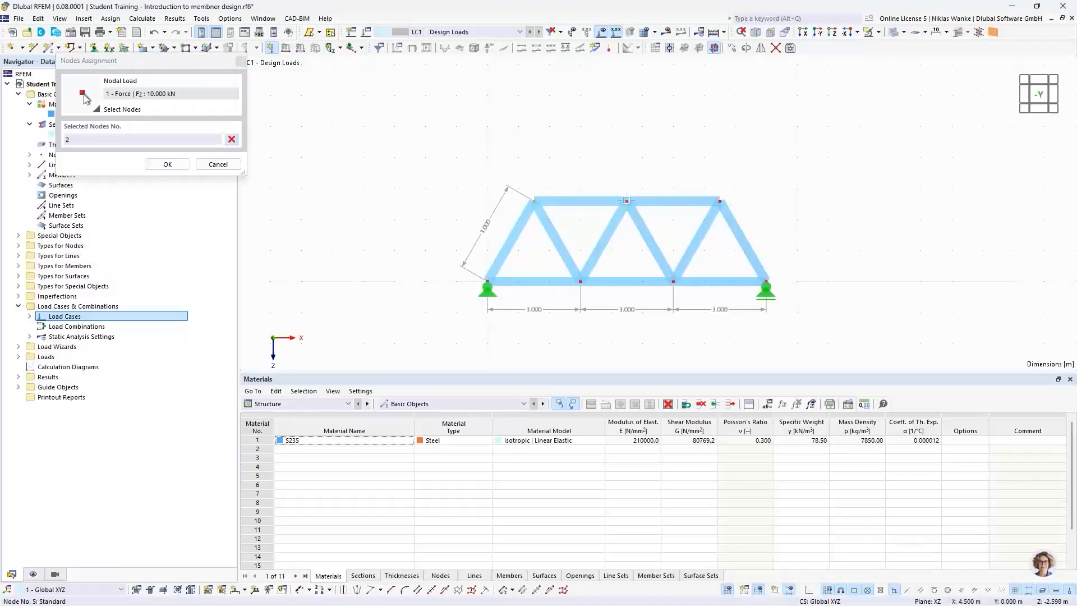
click(627, 200)
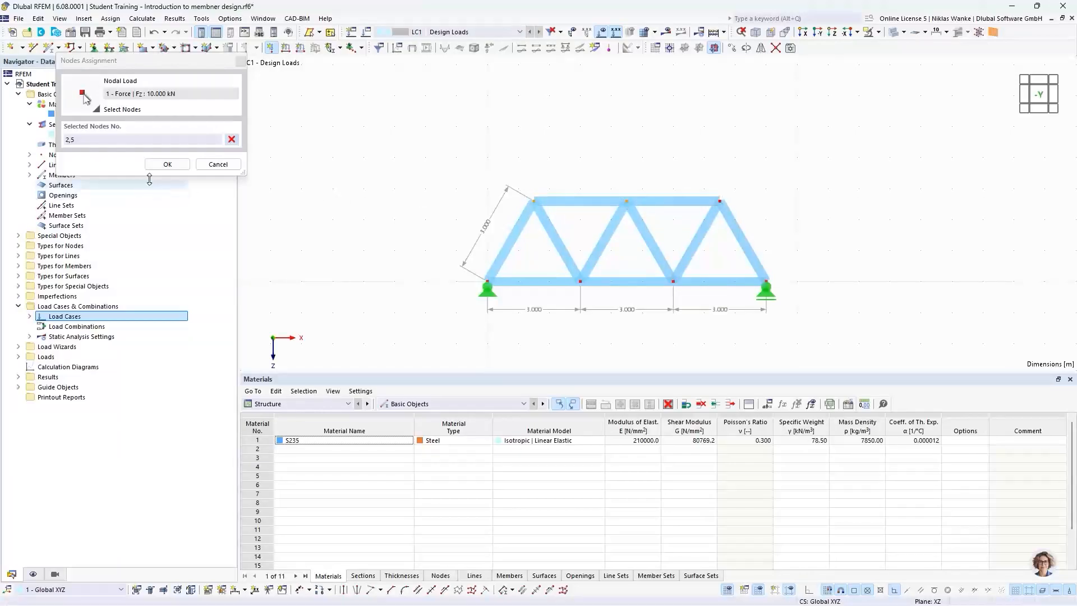
click(167, 164)
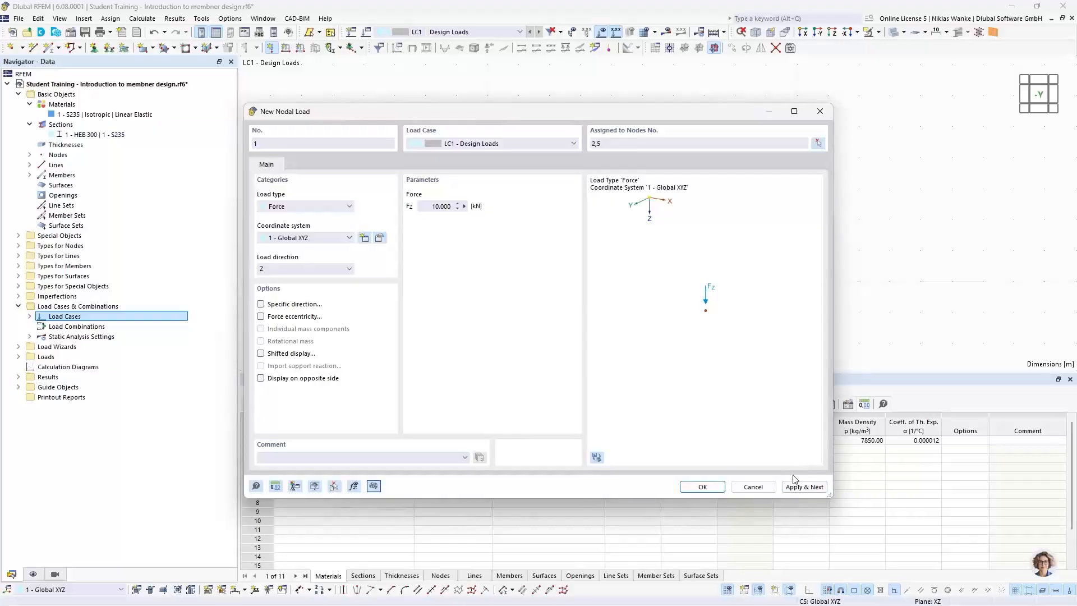
click(803, 486)
drag(614, 110, 682, 228)
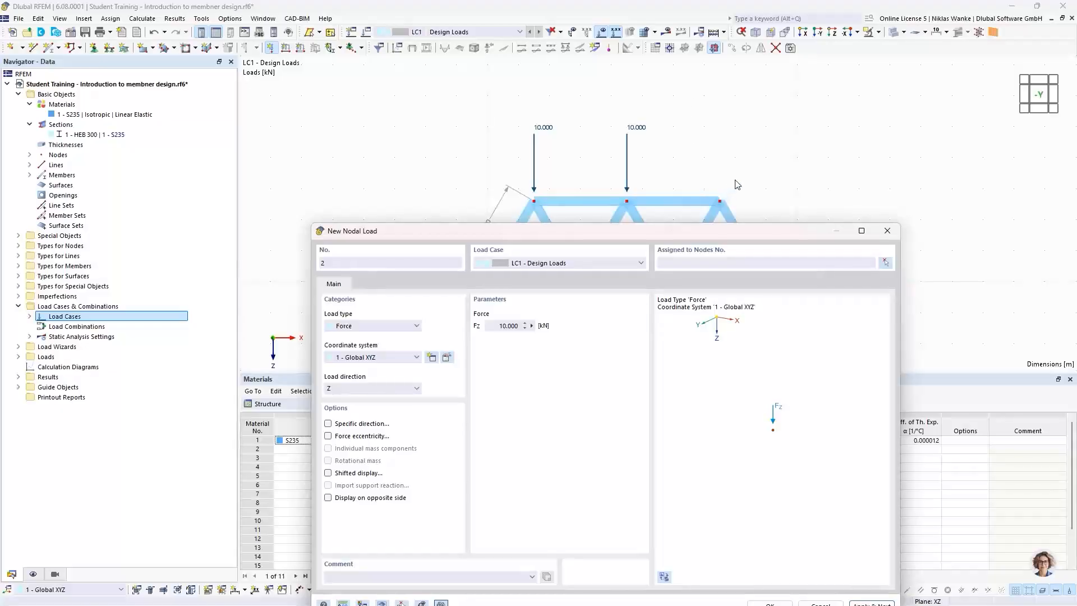
Step: Set the second nodal load to a force Fz of 20 kN and apply it to the right node of the top chord
drag(704, 236, 705, 249)
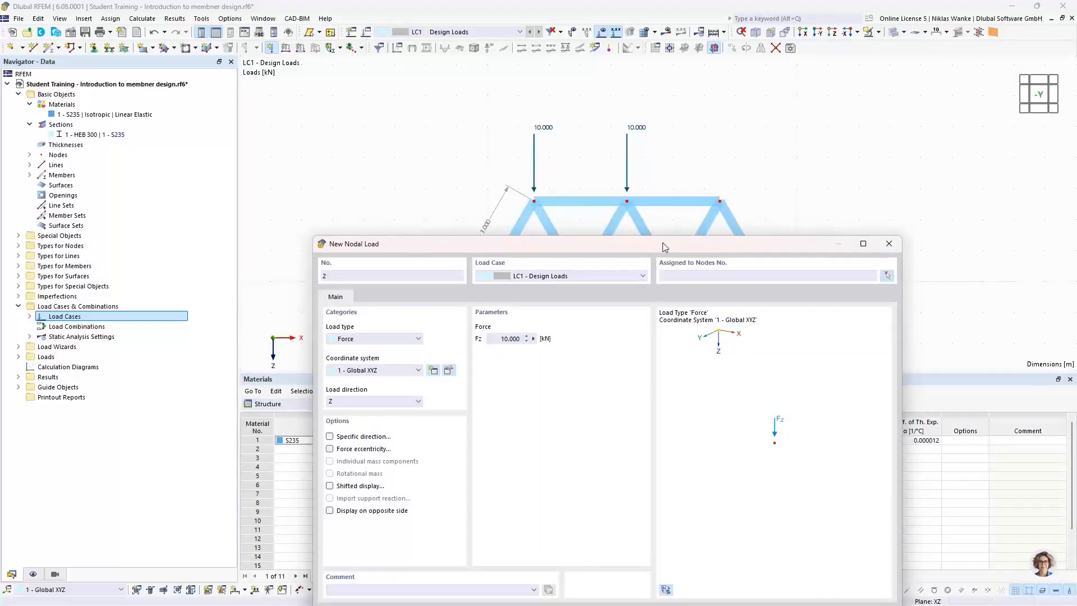
drag(662, 247, 664, 125)
click(499, 217)
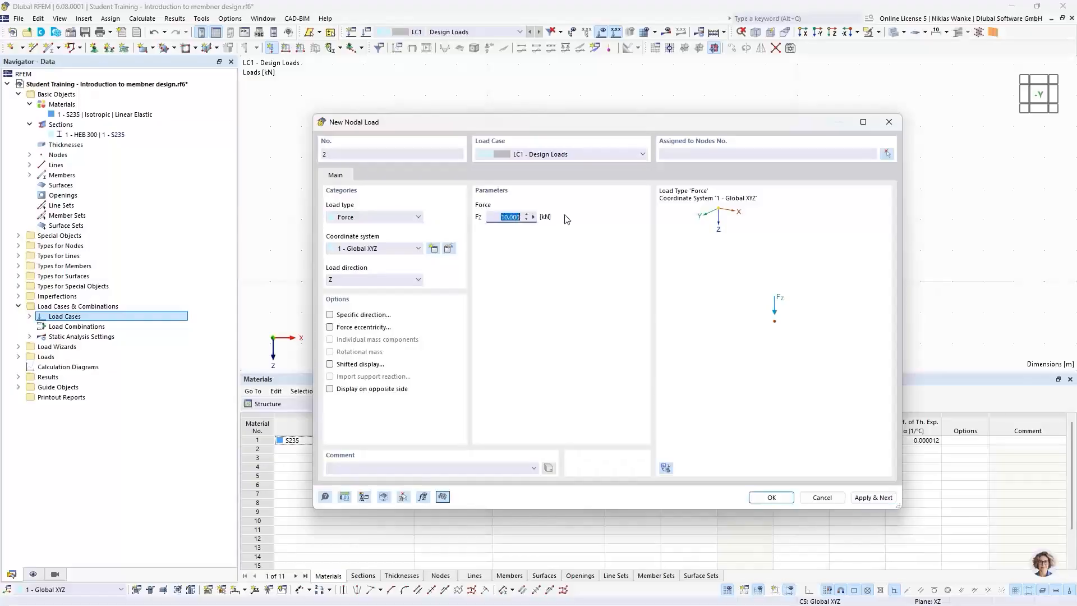
text(20)
drag(773, 120, 707, 118)
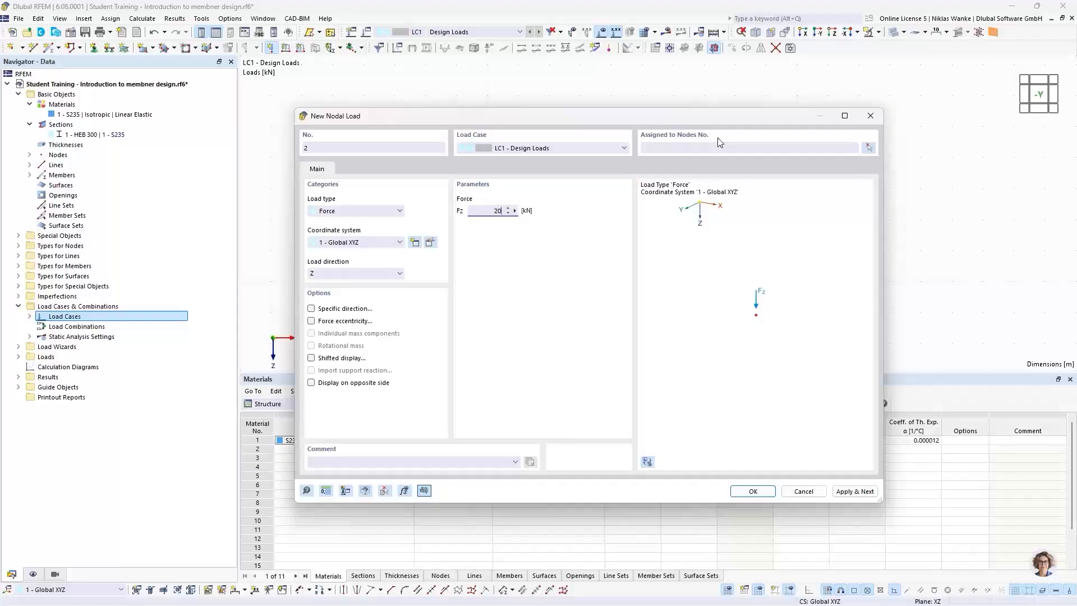
click(753, 491)
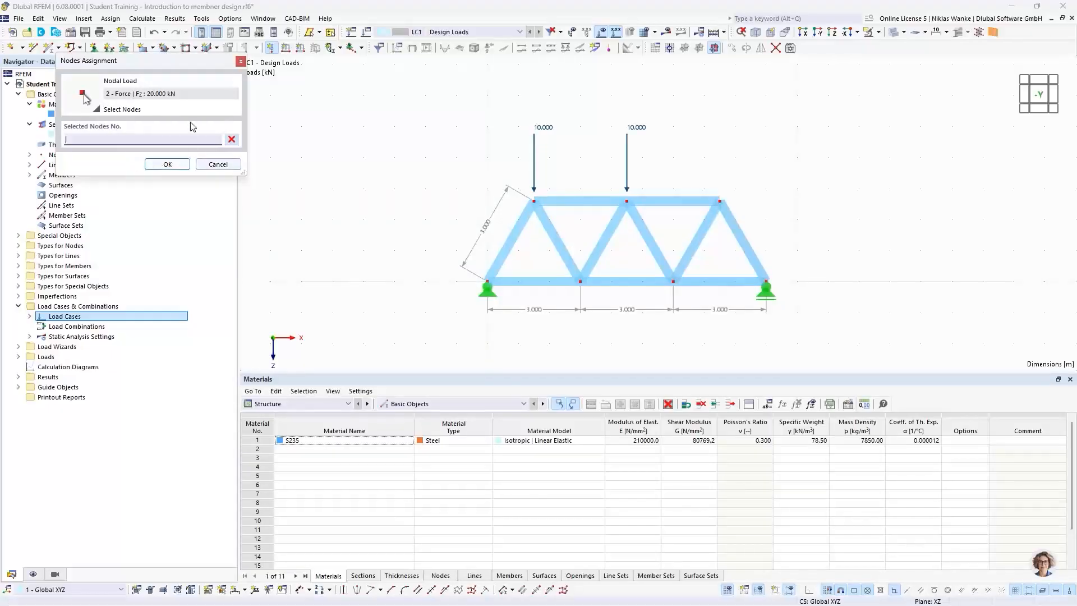
click(722, 202)
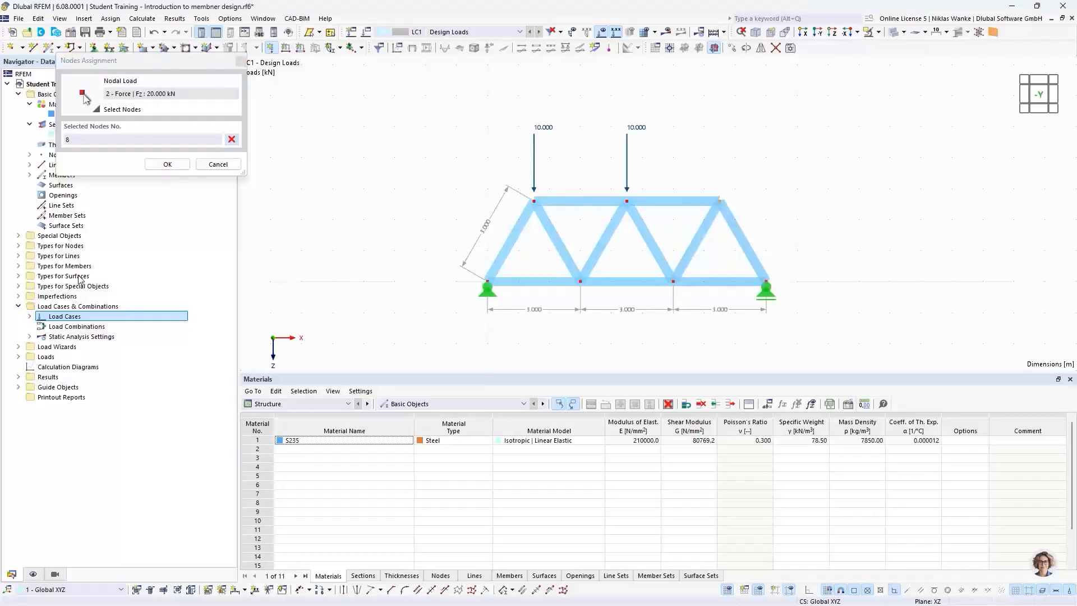
click(166, 165)
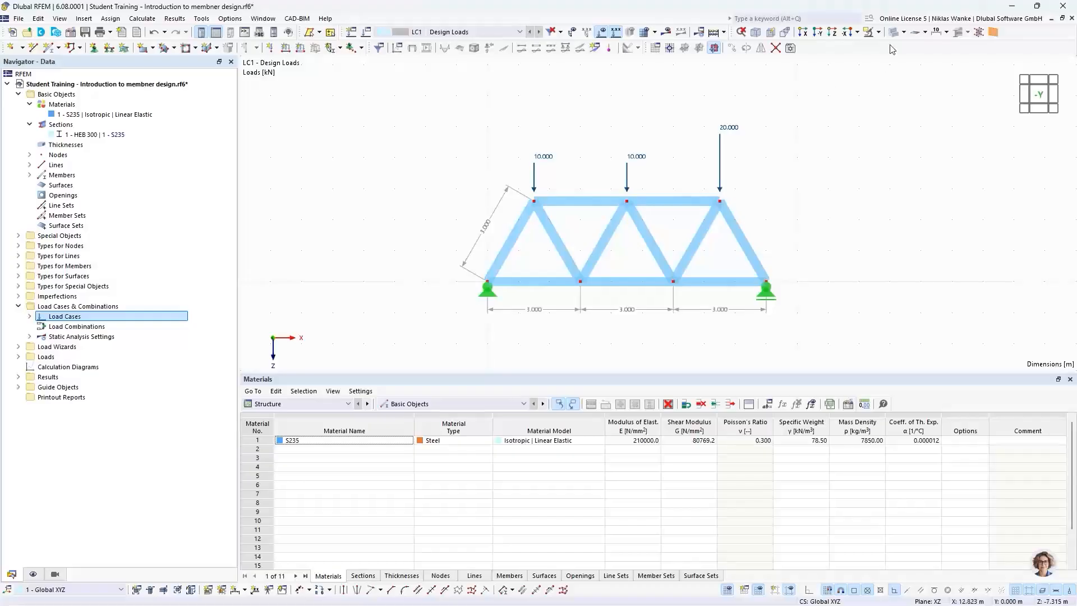
Step: Switch the truss display from the transparent model to the wireframe model
click(904, 32)
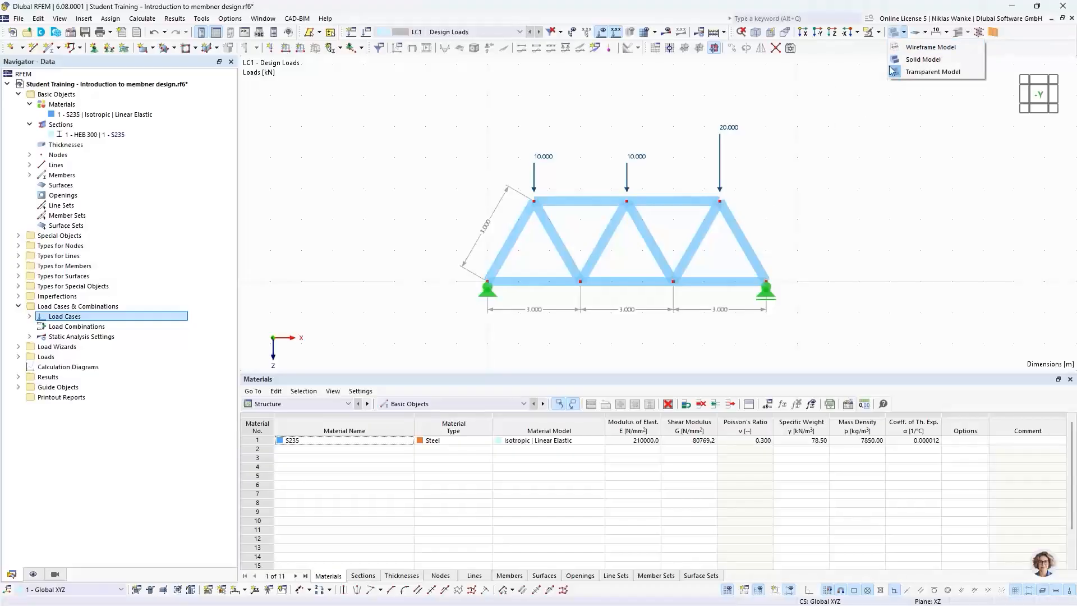
click(911, 47)
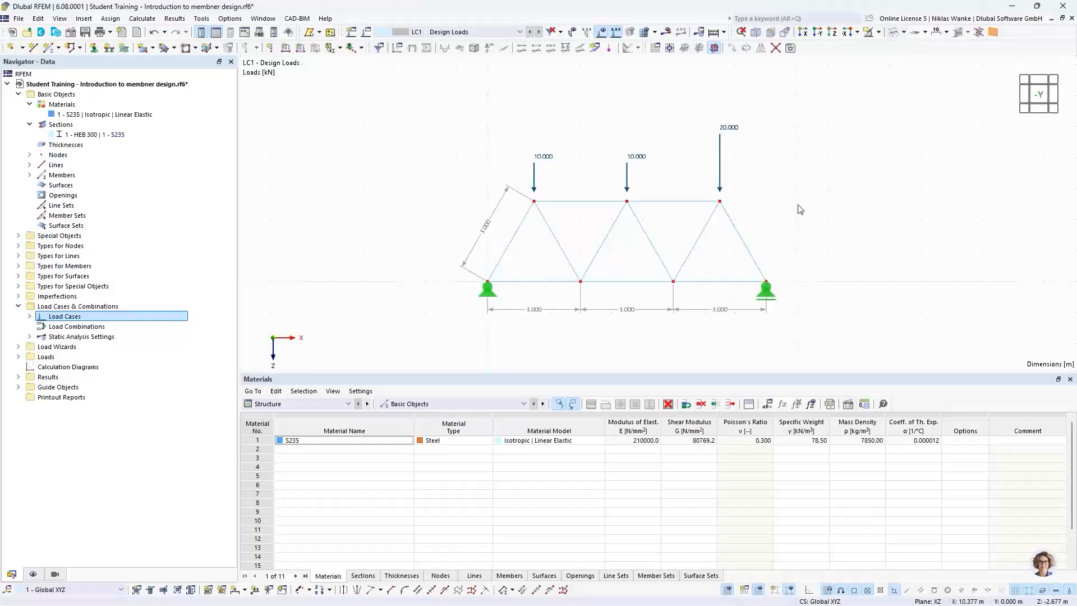
scroll(752, 261, up, 3)
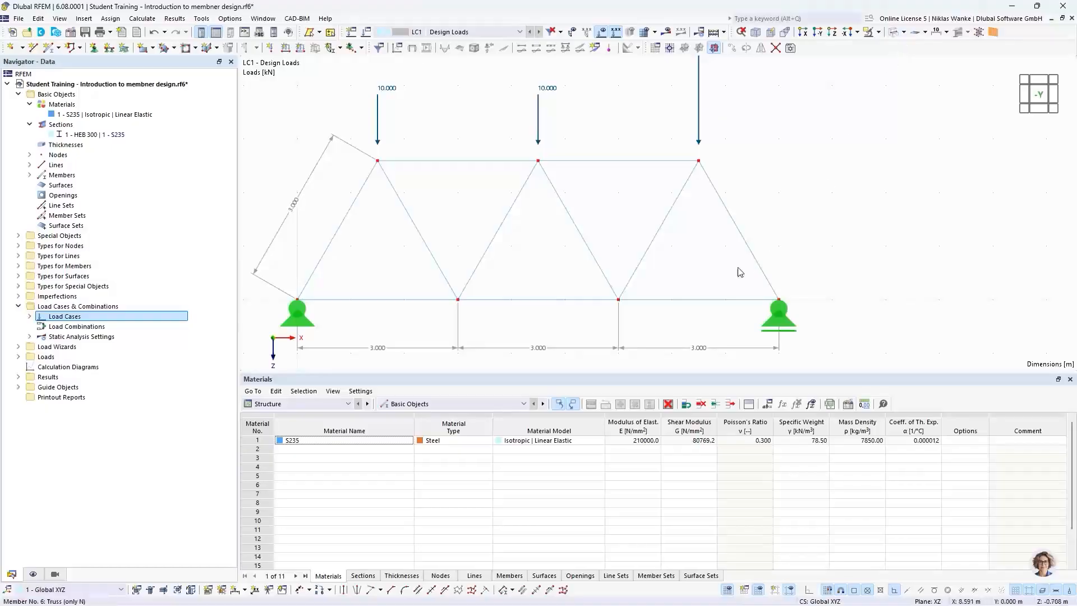
scroll(831, 207, down, 2)
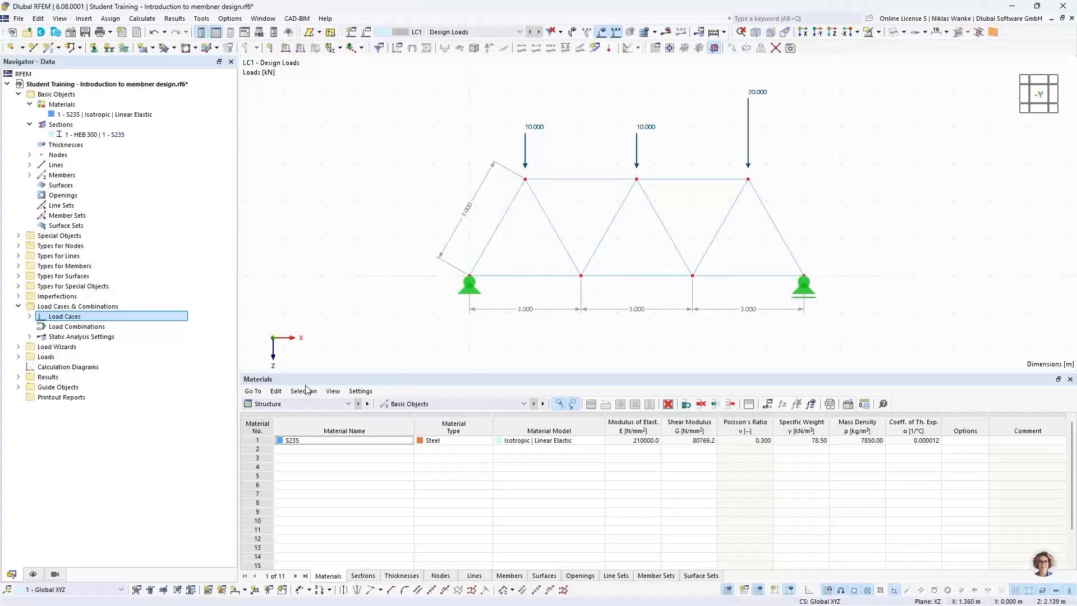
Step: Hide the dimensions among the guide objects shown with the truss
click(33, 574)
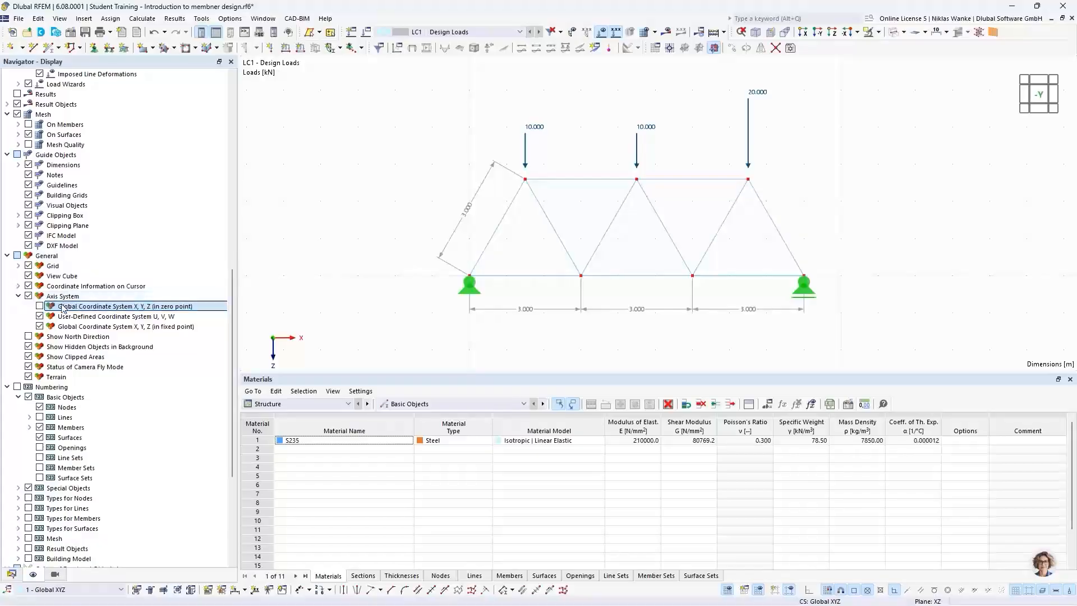
scroll(92, 356, down, 1)
scroll(91, 354, up, 2)
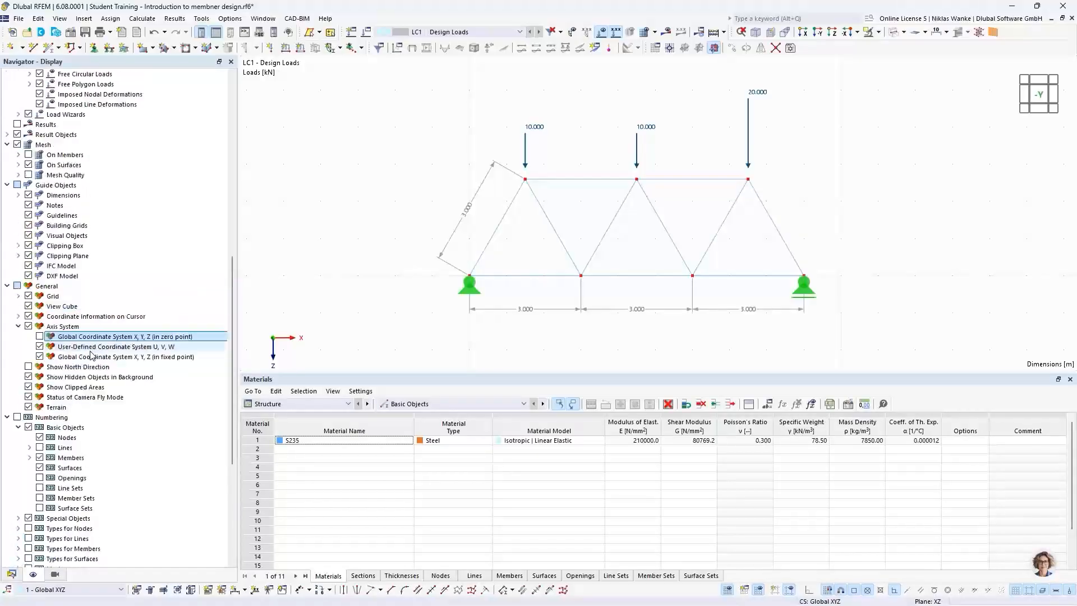
scroll(89, 353, up, 1)
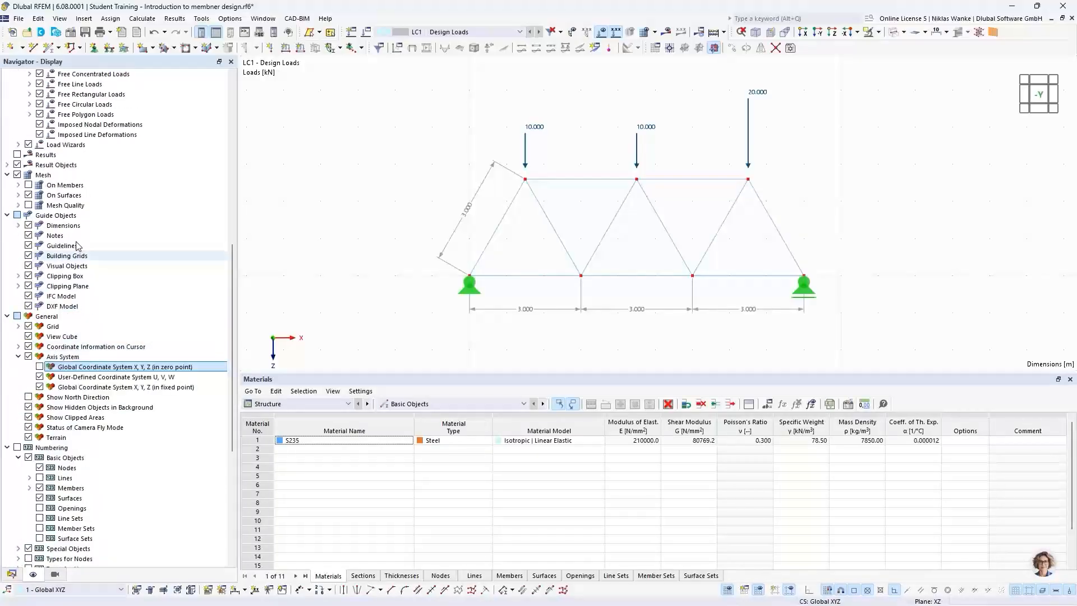
click(29, 225)
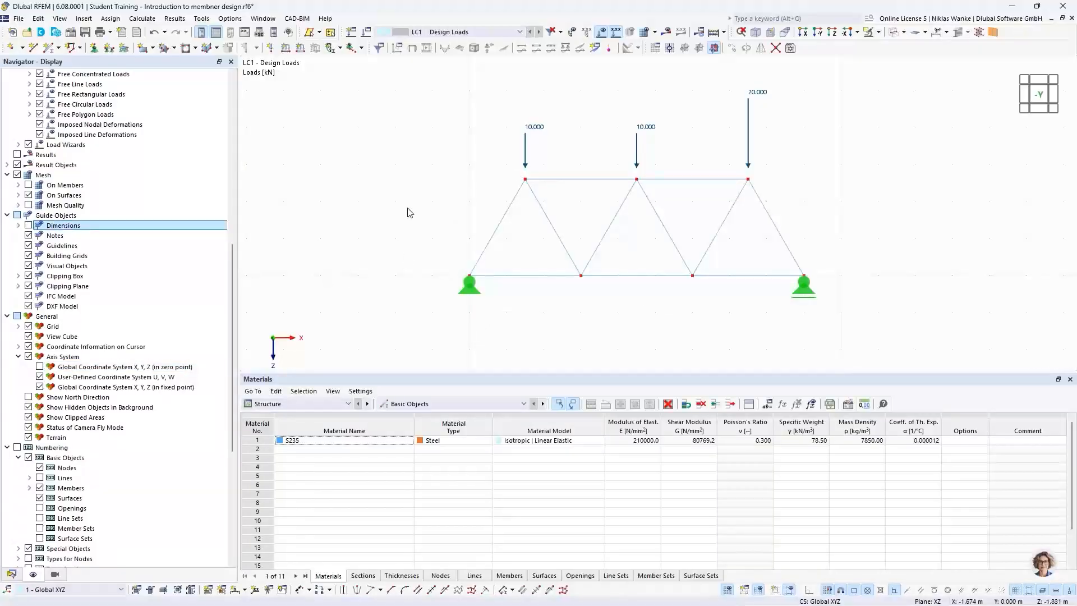
scroll(426, 228, down, 2)
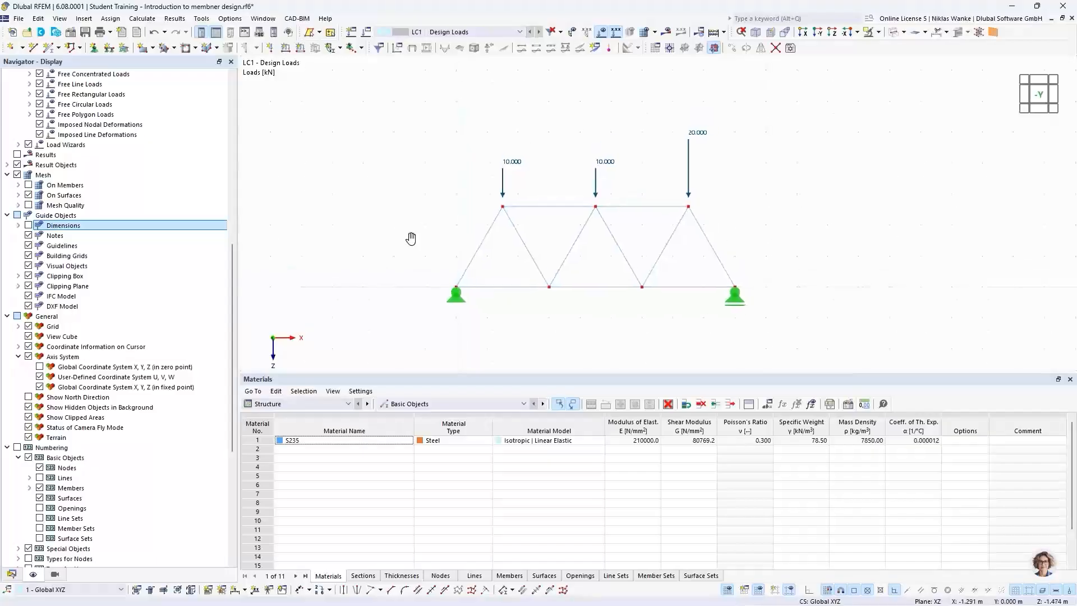
middle_drag(401, 250, 399, 257)
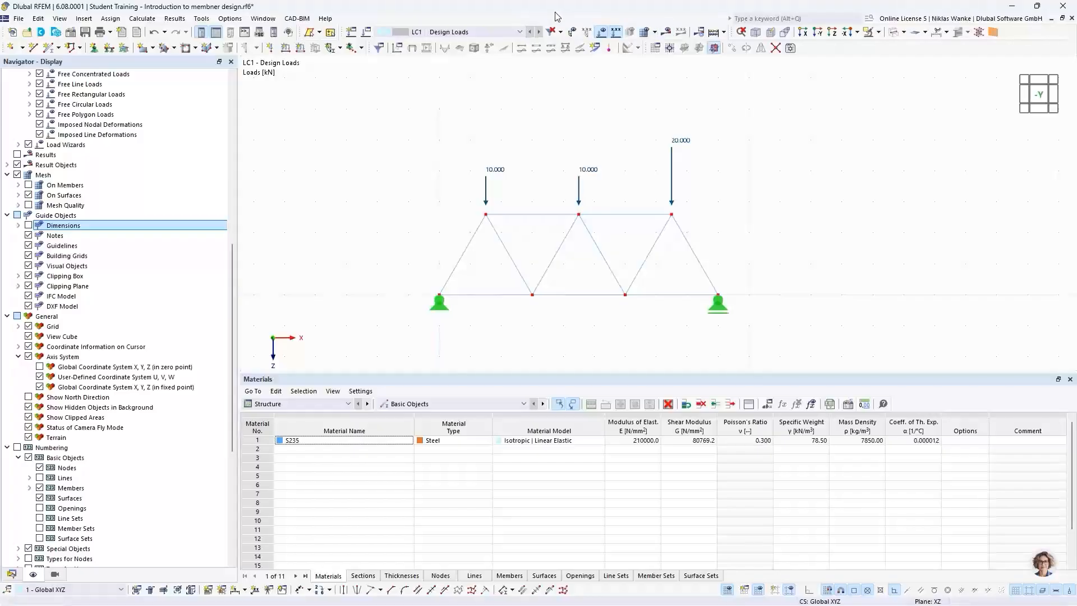
Step: Run the calculation for all loading and check the sums of loads and support forces in the static analysis overview
click(142, 18)
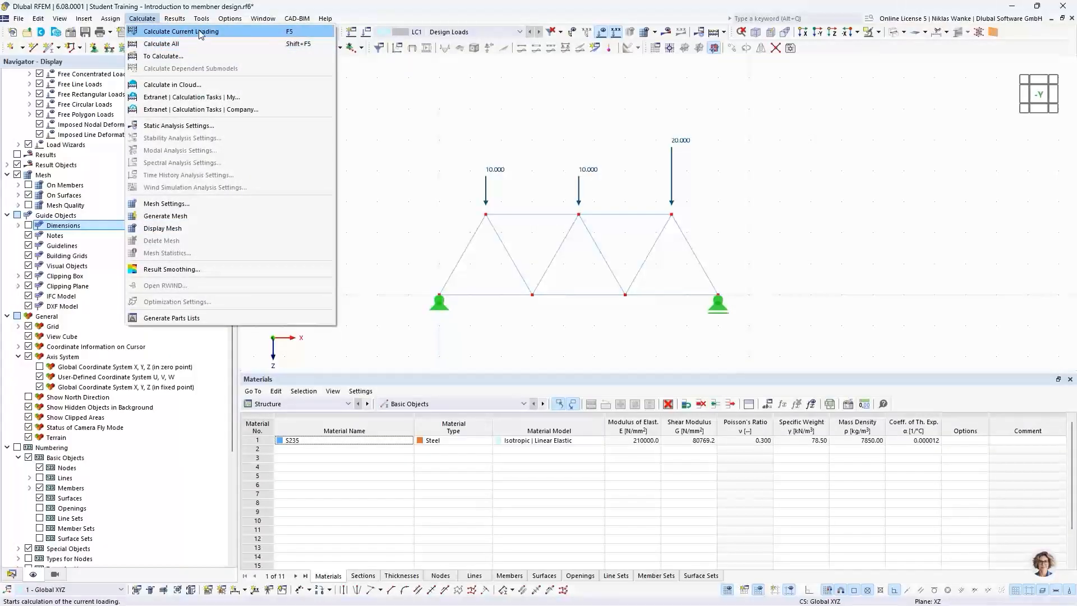
click(177, 43)
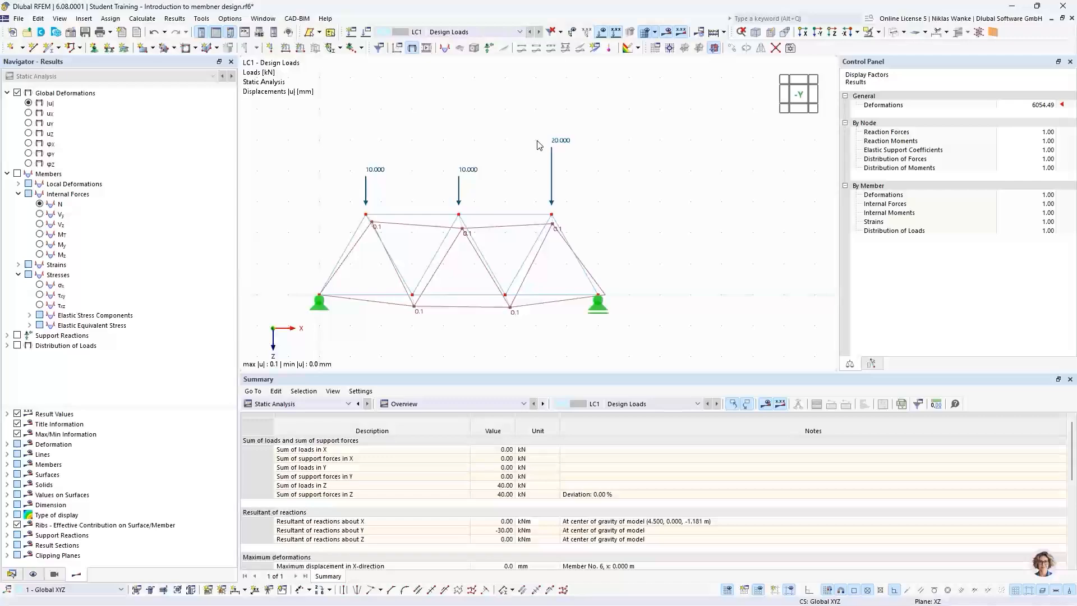
middle_drag(513, 157, 578, 131)
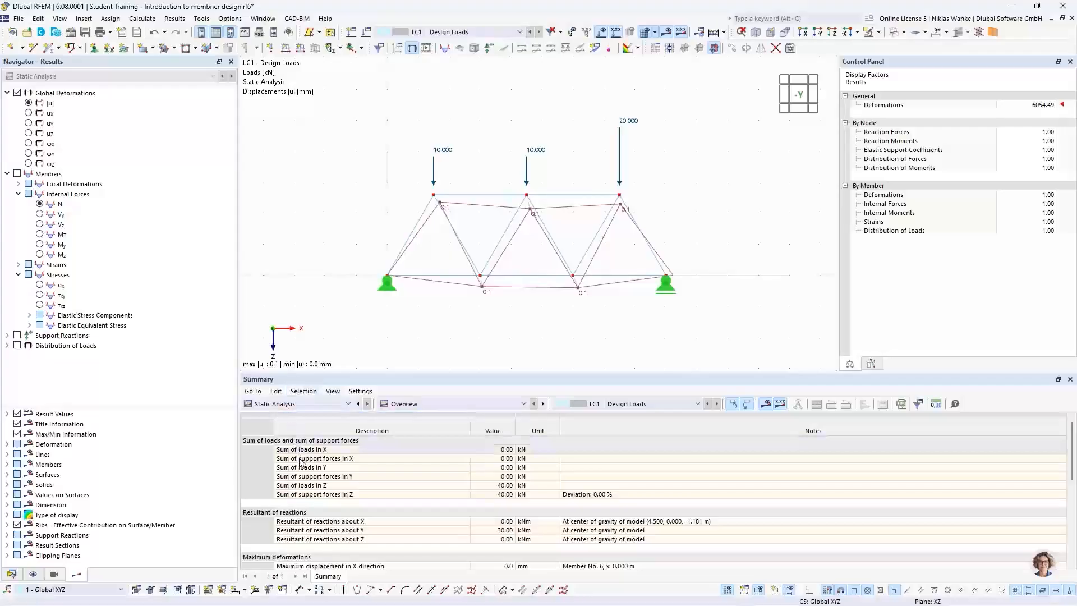
click(275, 408)
click(255, 409)
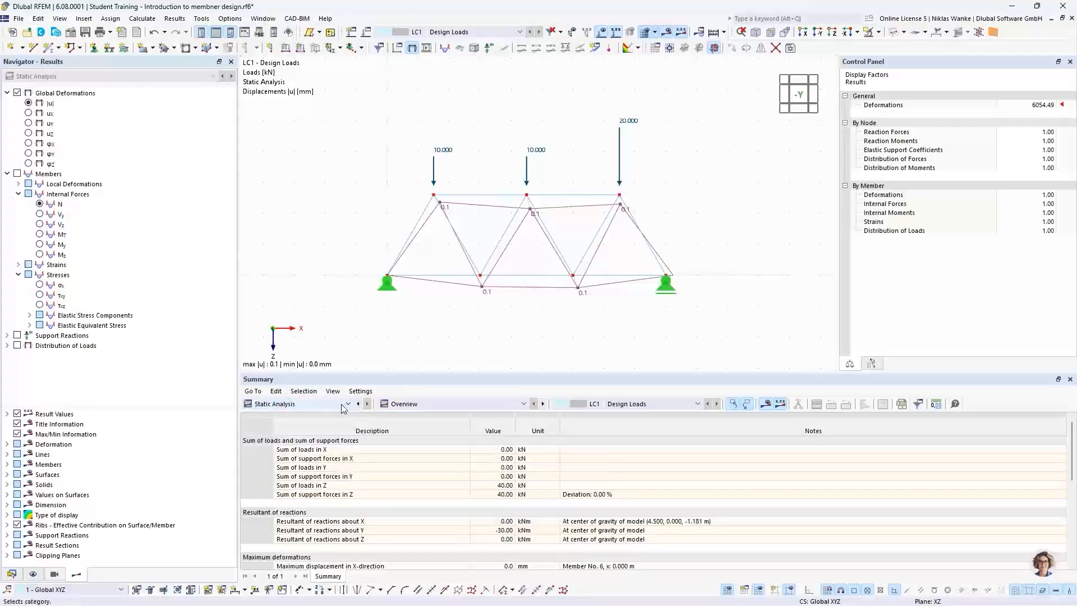
click(442, 404)
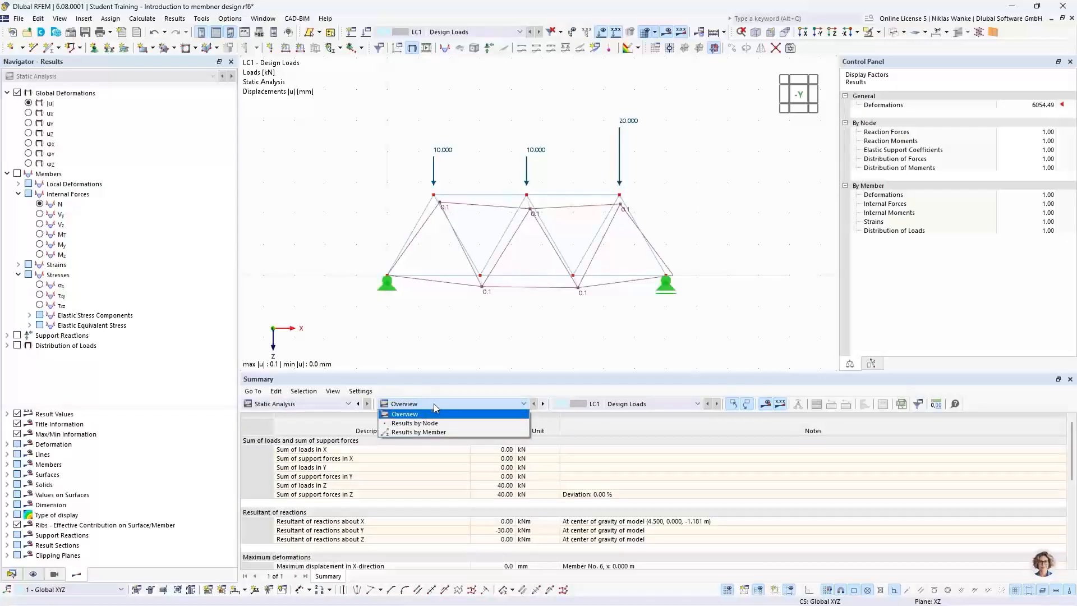
click(433, 402)
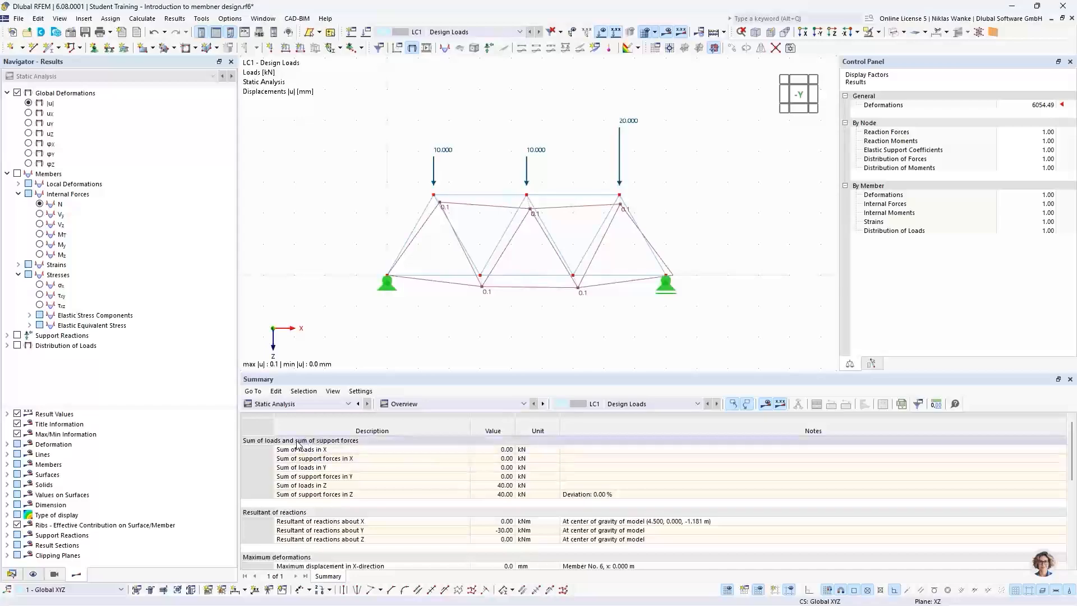
click(259, 443)
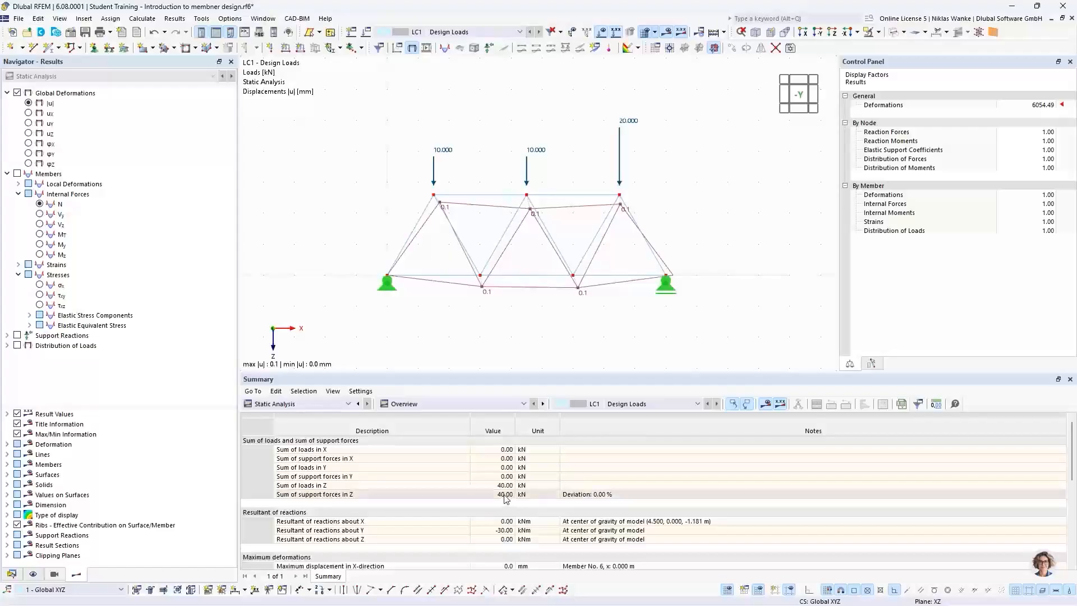
Step: Display the support reactions on the deformed truss along with the global deformations
middle_drag(578, 291, 567, 242)
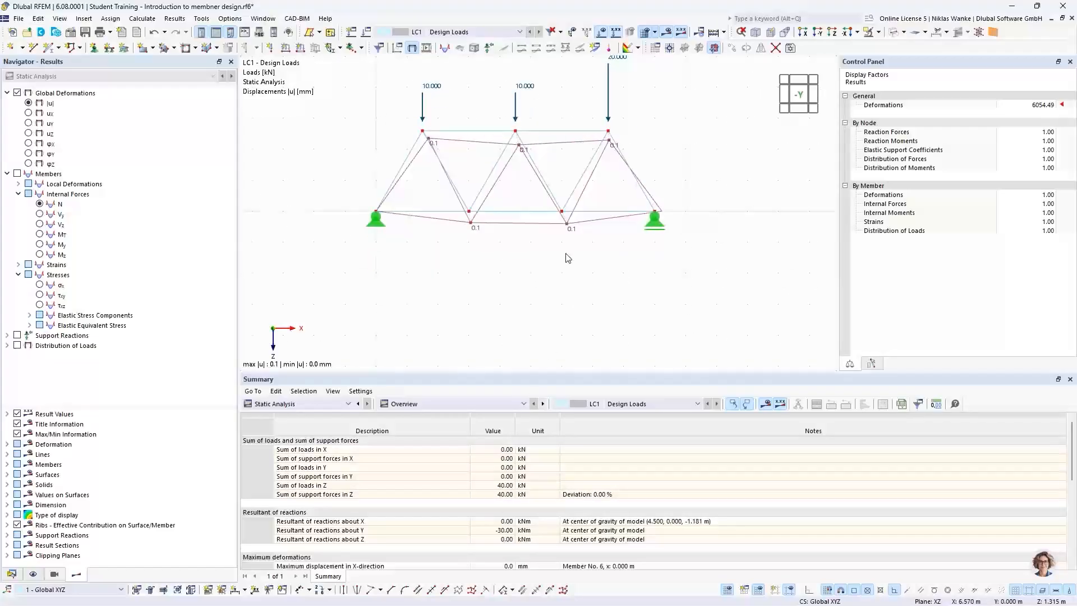
click(18, 336)
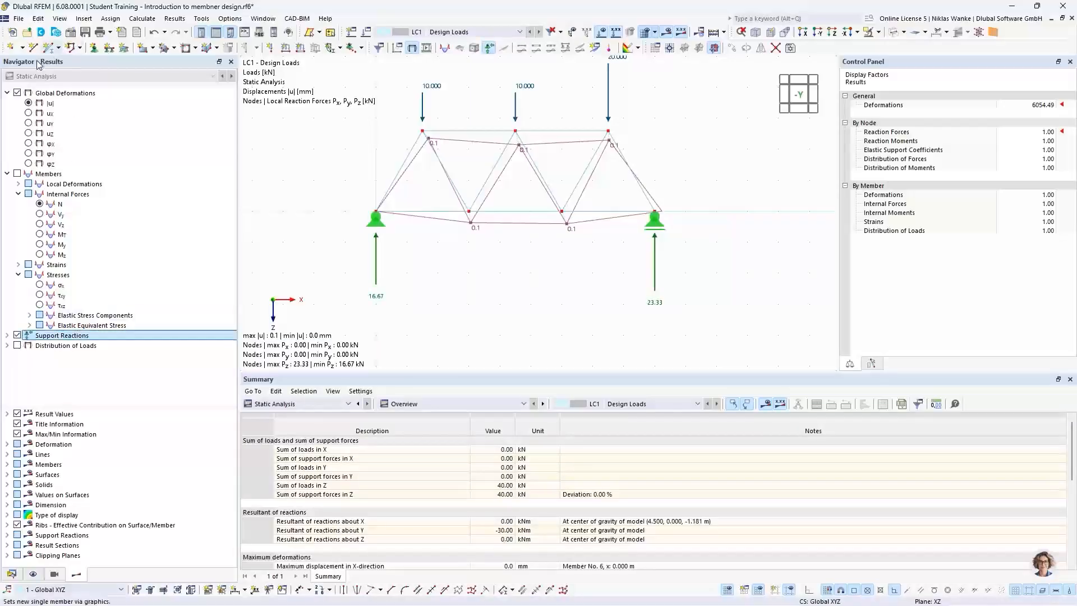
middle_drag(520, 285, 529, 290)
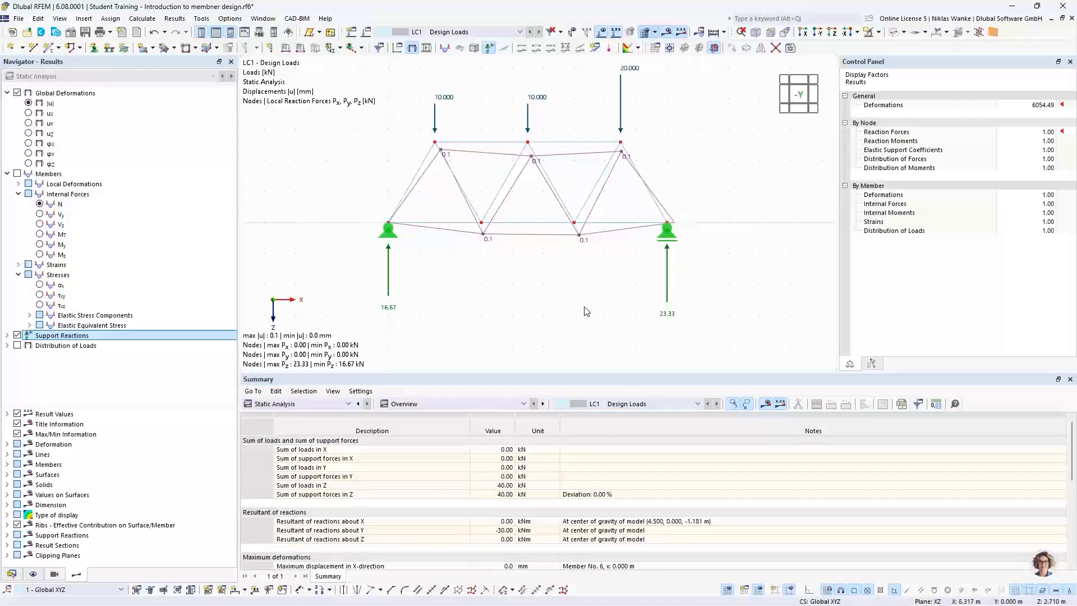
scroll(564, 304, down, 2)
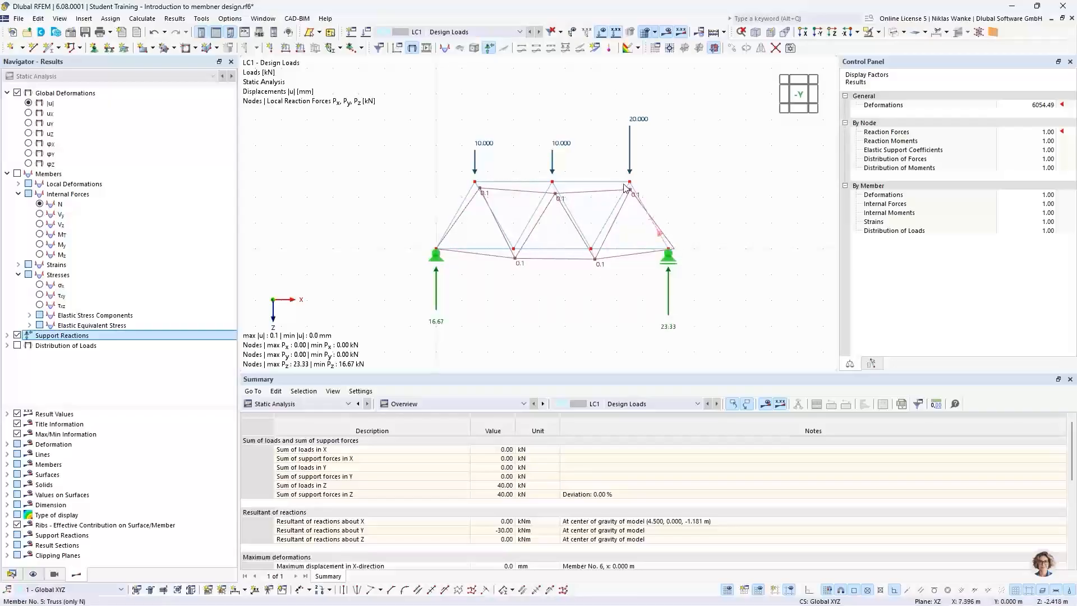
scroll(481, 196, up, 2)
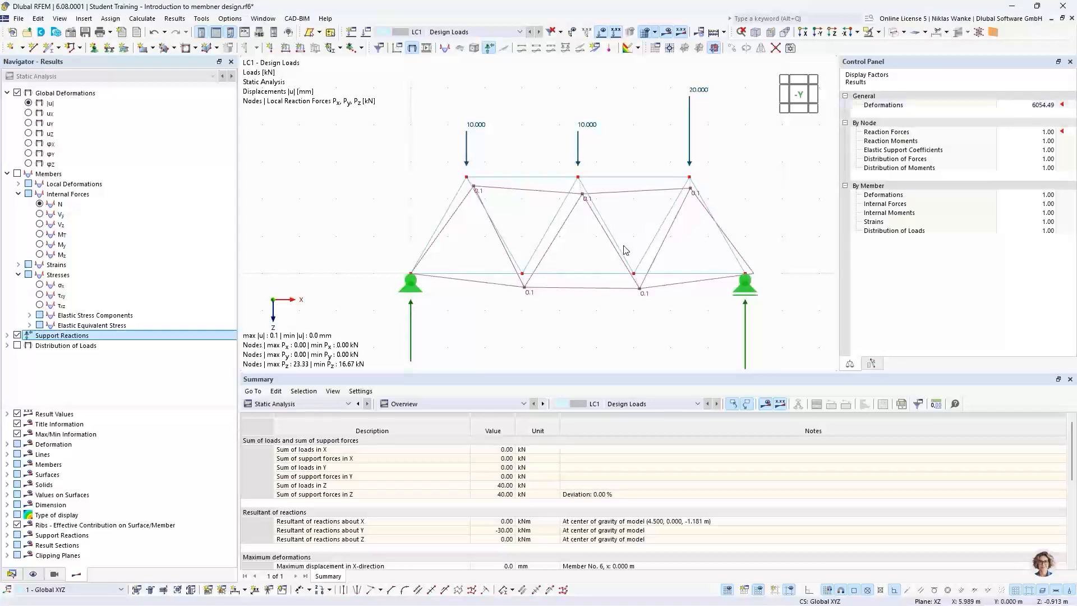
Step: Set the display factor for deformations to 1 and inspect the displacement at the left inner node of the bottom chord
click(1026, 106)
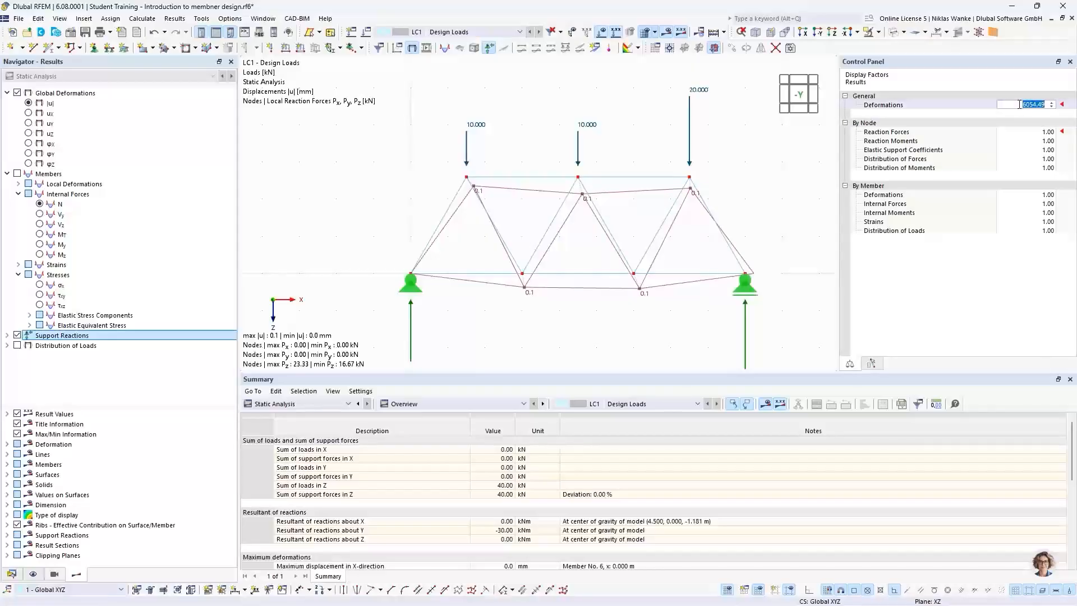
click(1019, 105)
text(1)
key(Return)
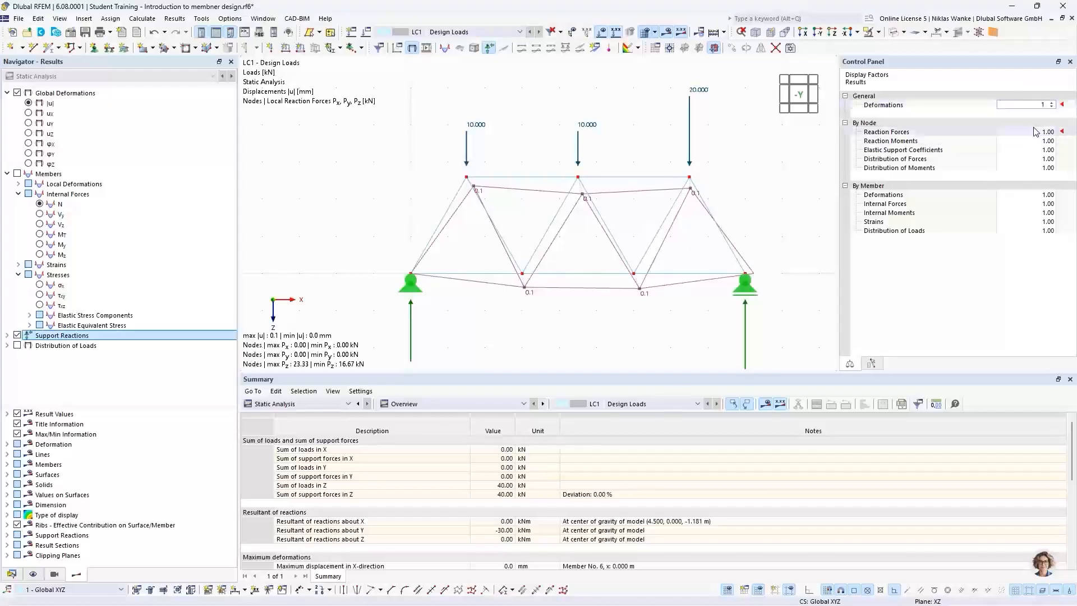
click(1036, 107)
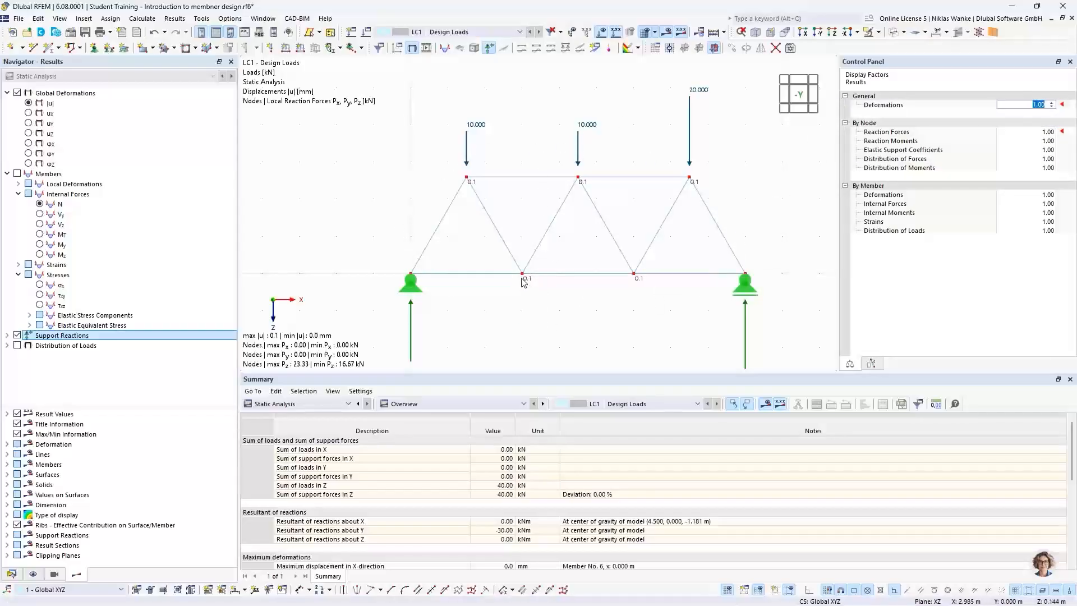
scroll(526, 278, up, 5)
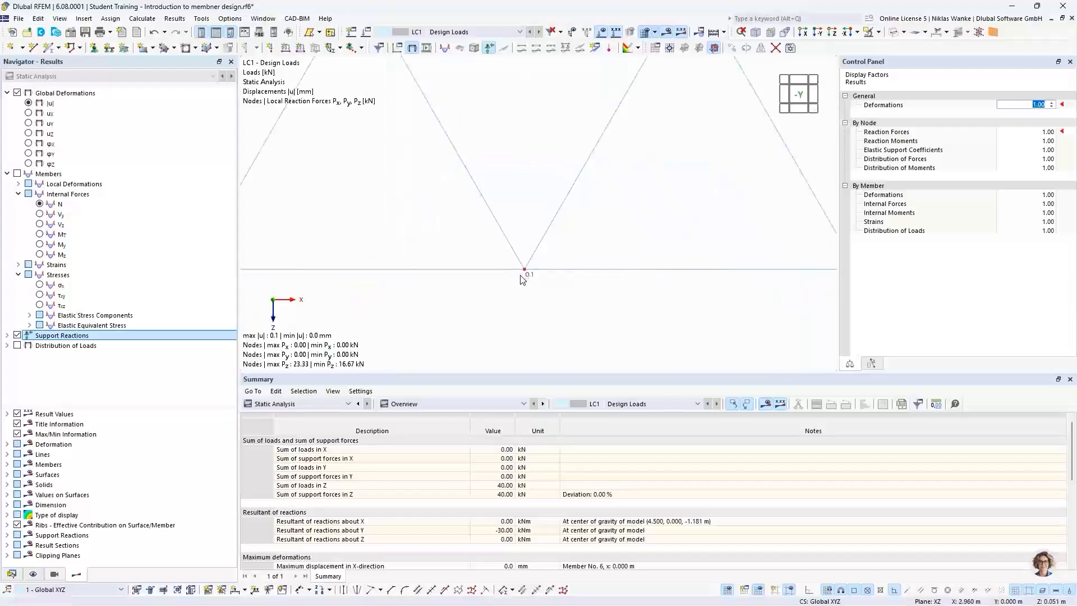
scroll(531, 268, up, 4)
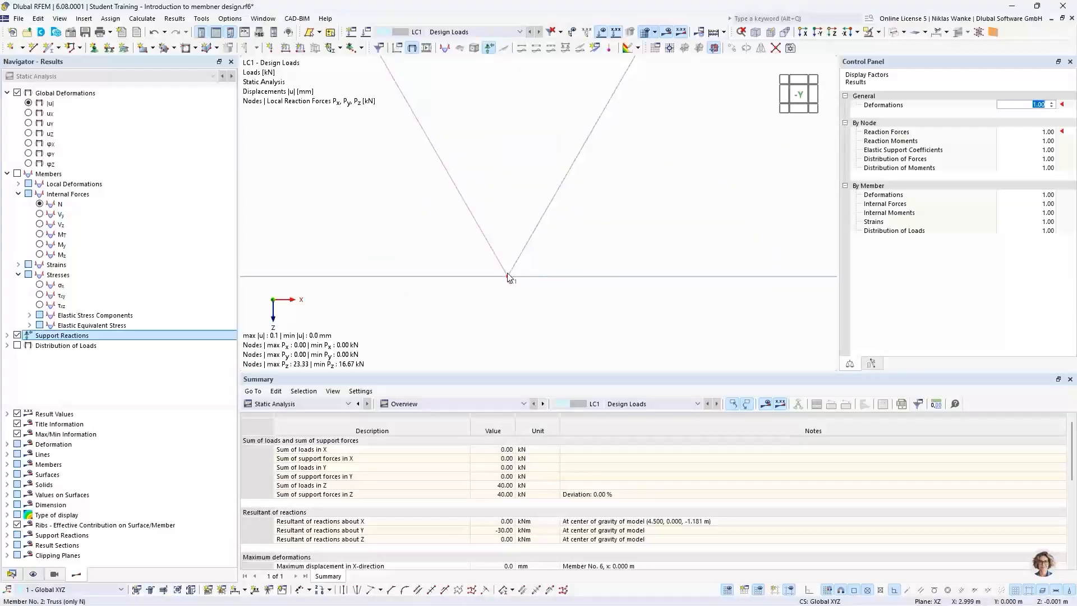
scroll(503, 284, up, 8)
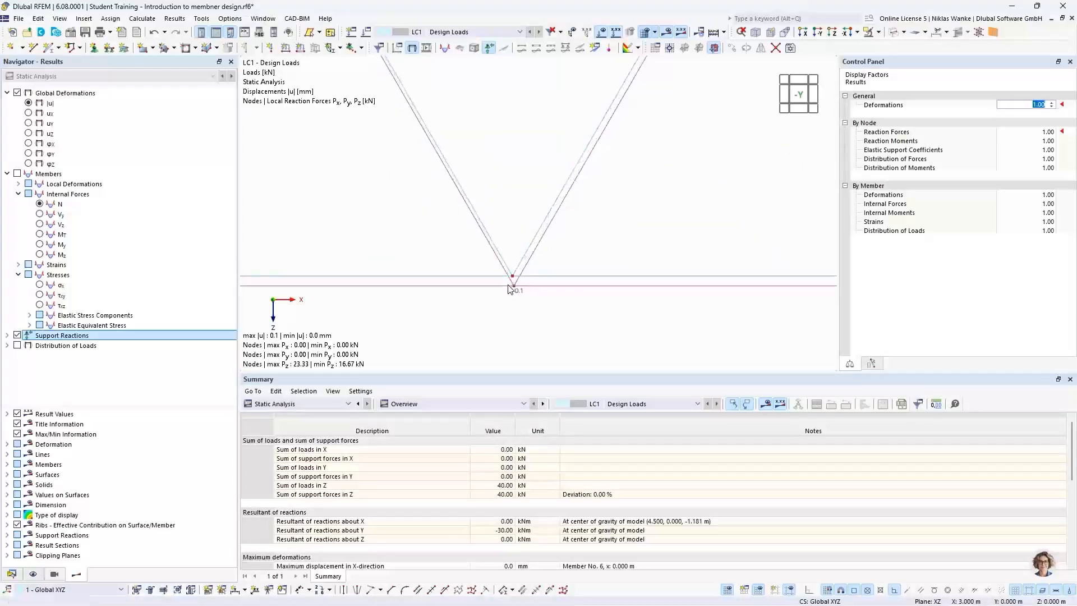
scroll(530, 269, up, 3)
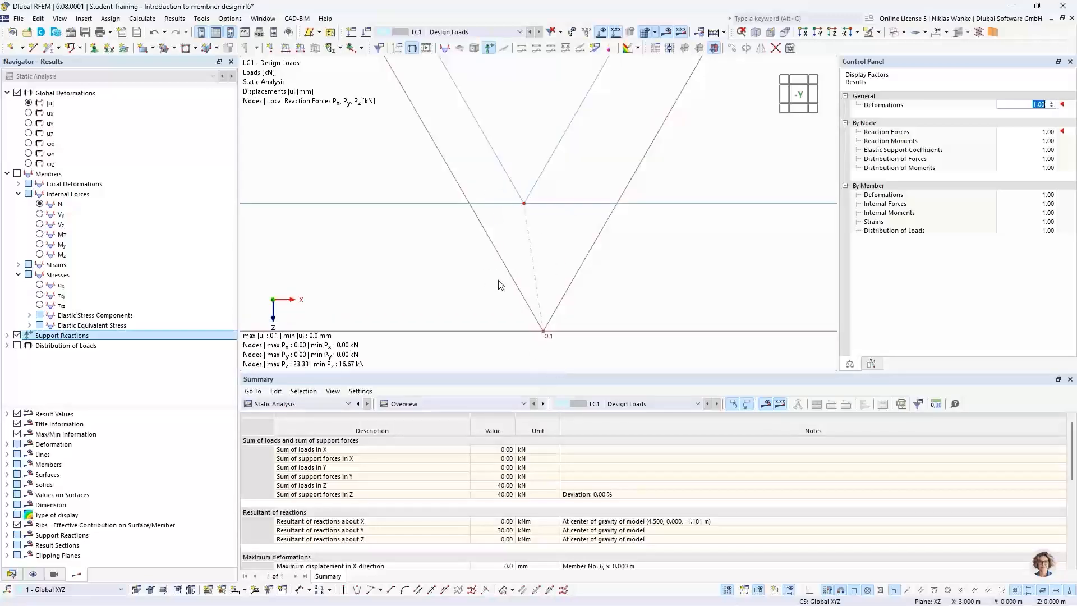
Step: Set the display factor for deformations to 6000 and bring the whole truss into view
scroll(517, 307, down, 5)
scroll(517, 307, down, 4)
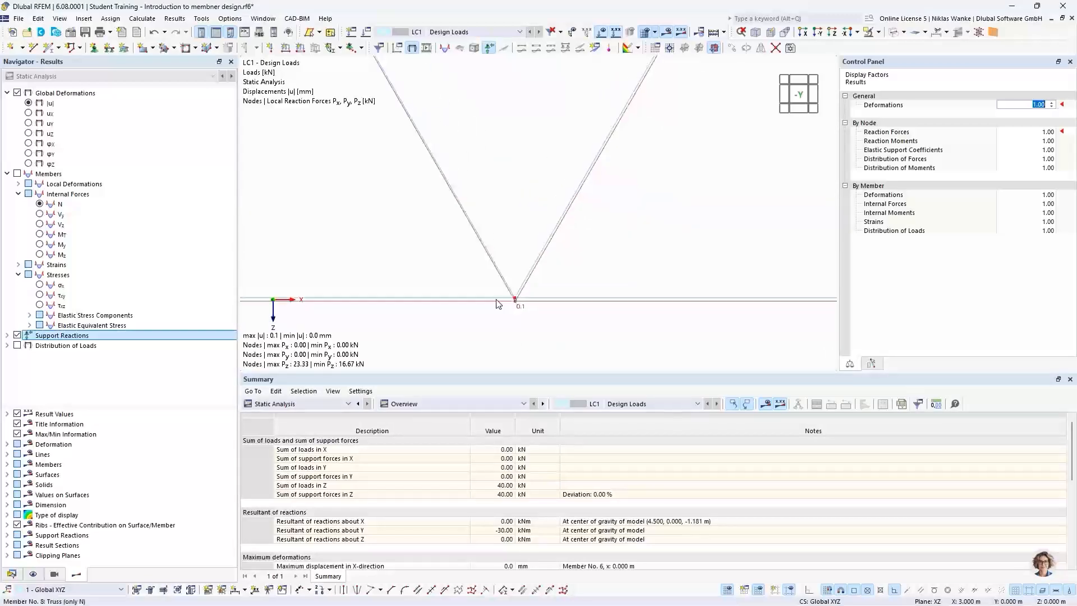
scroll(494, 302, down, 3)
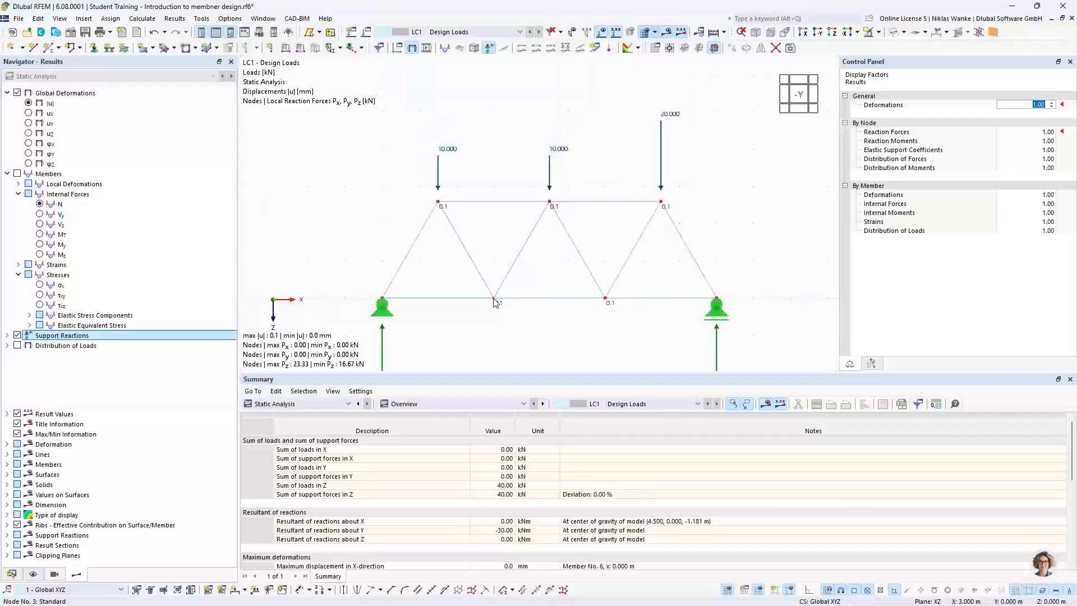
middle_drag(505, 305, 517, 288)
scroll(524, 298, down, 1)
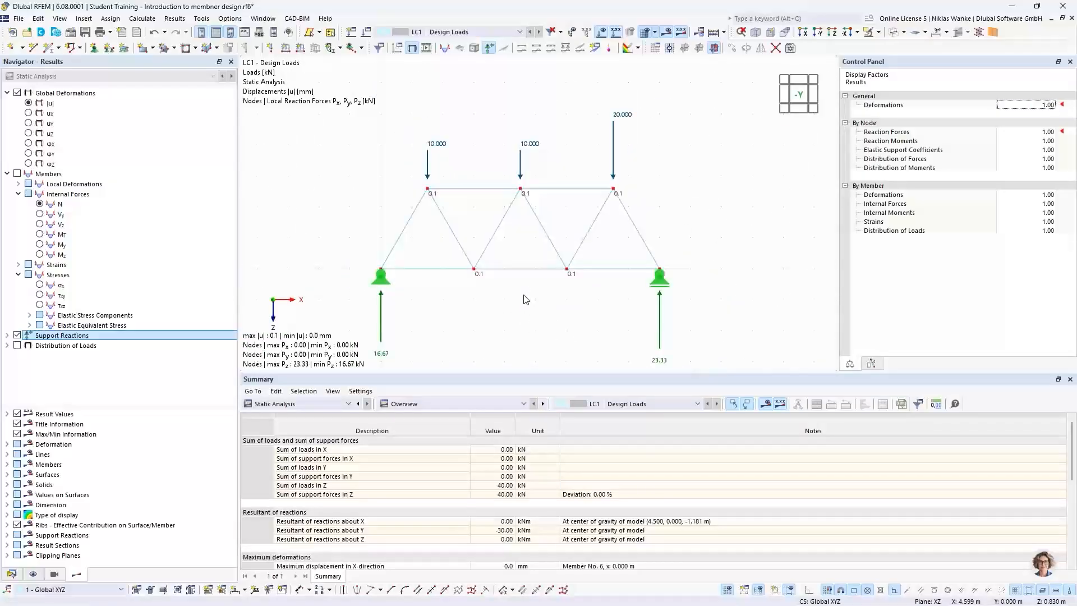
click(1037, 105)
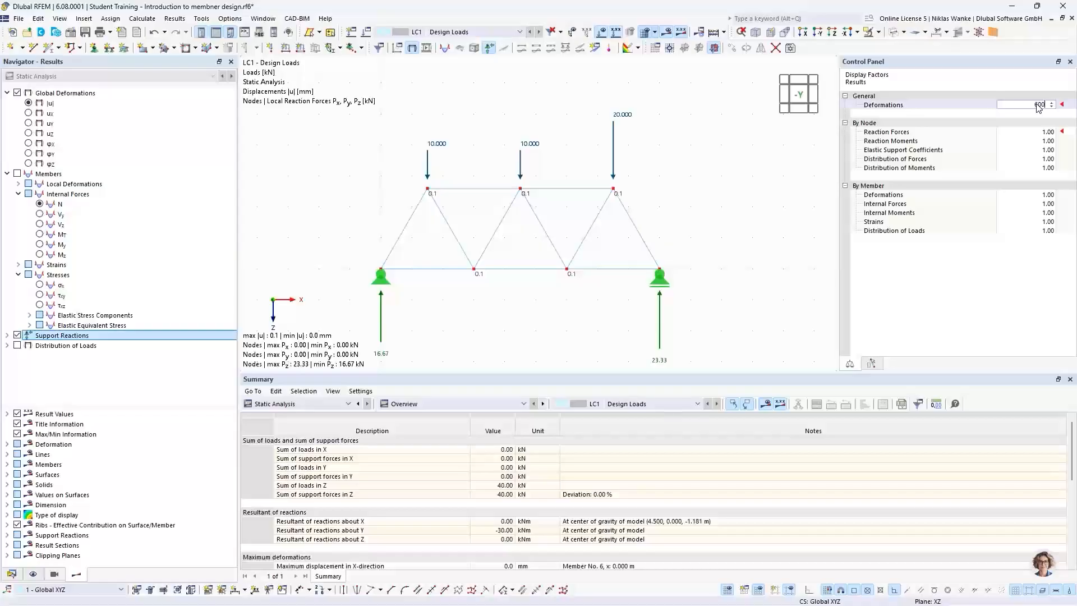
text(6000)
click(1038, 132)
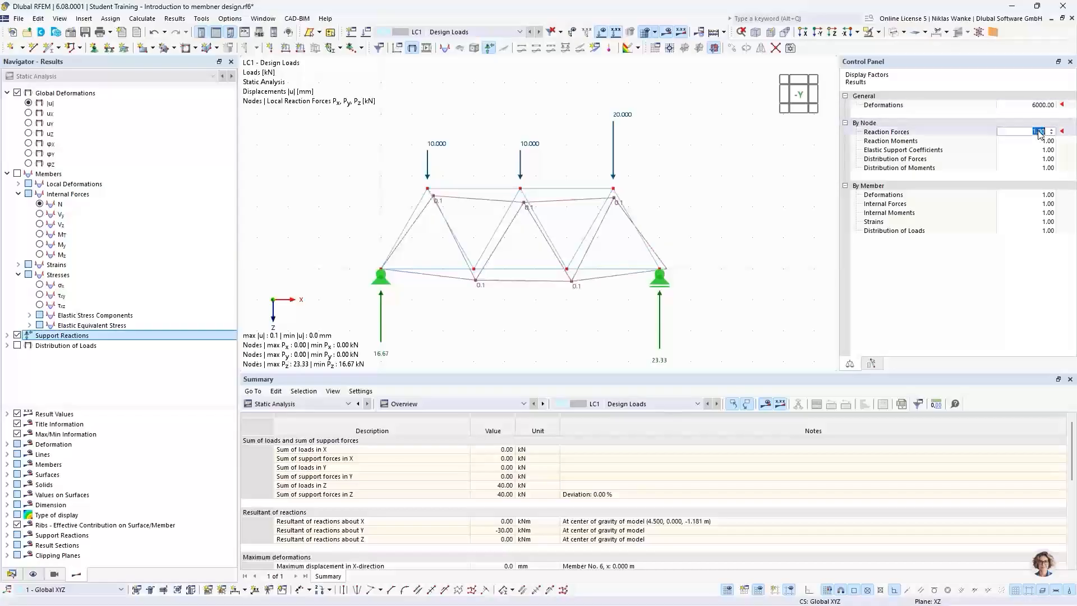
click(640, 211)
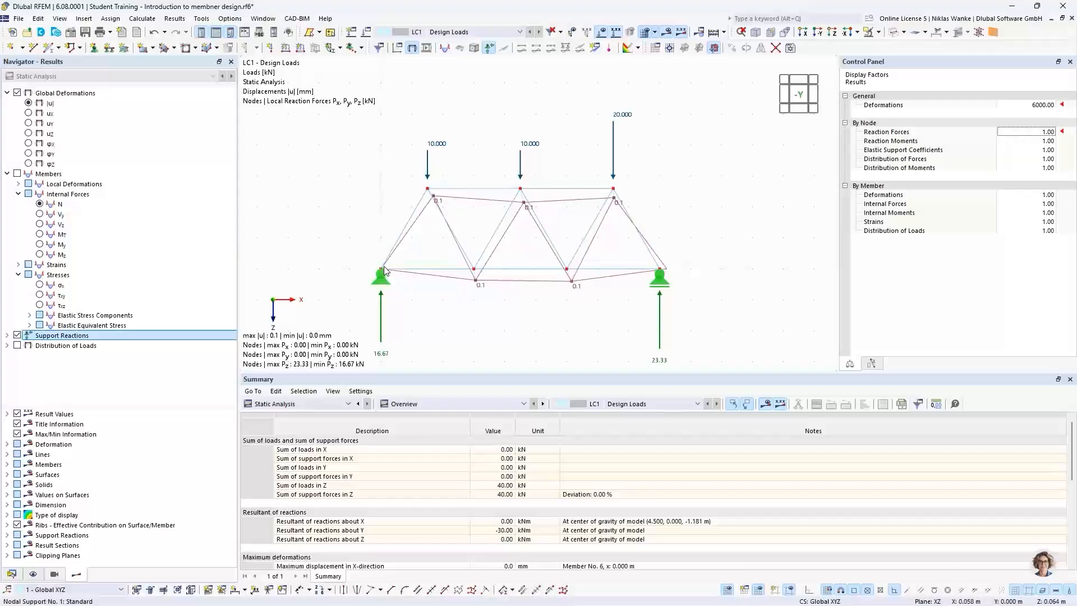
Step: Examine the deformed shape of the truss at the left support and at the right support
scroll(378, 268, up, 5)
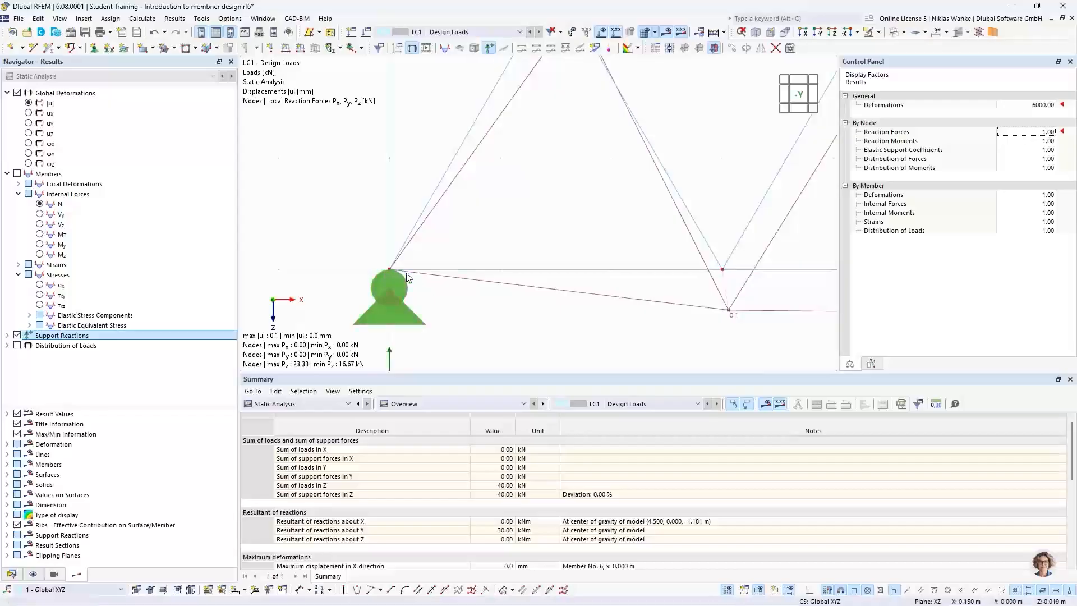
scroll(378, 268, up, 3)
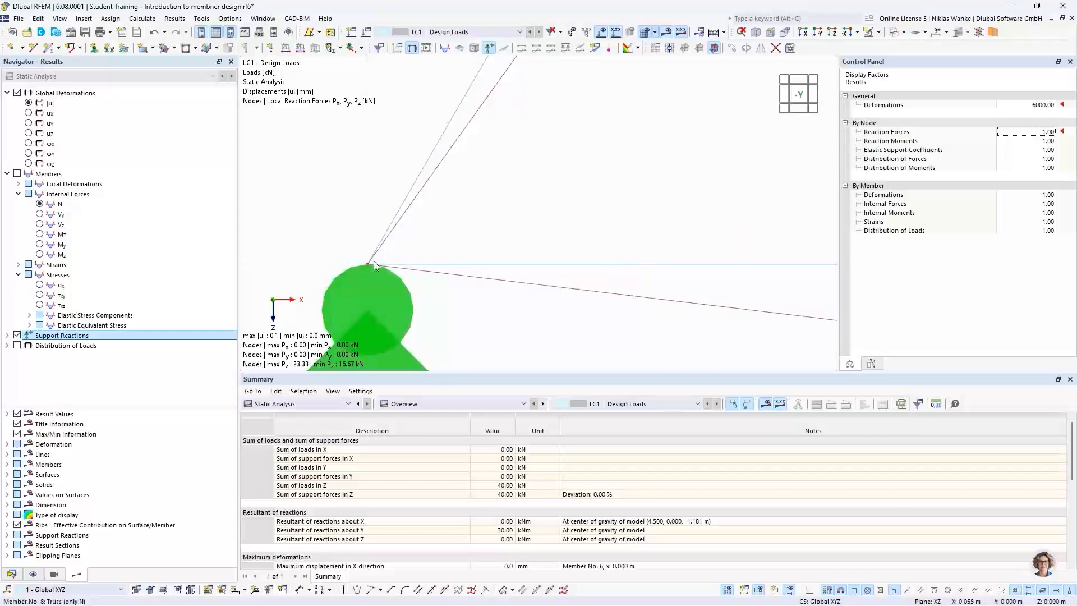
scroll(398, 246, down, 2)
scroll(399, 245, down, 3)
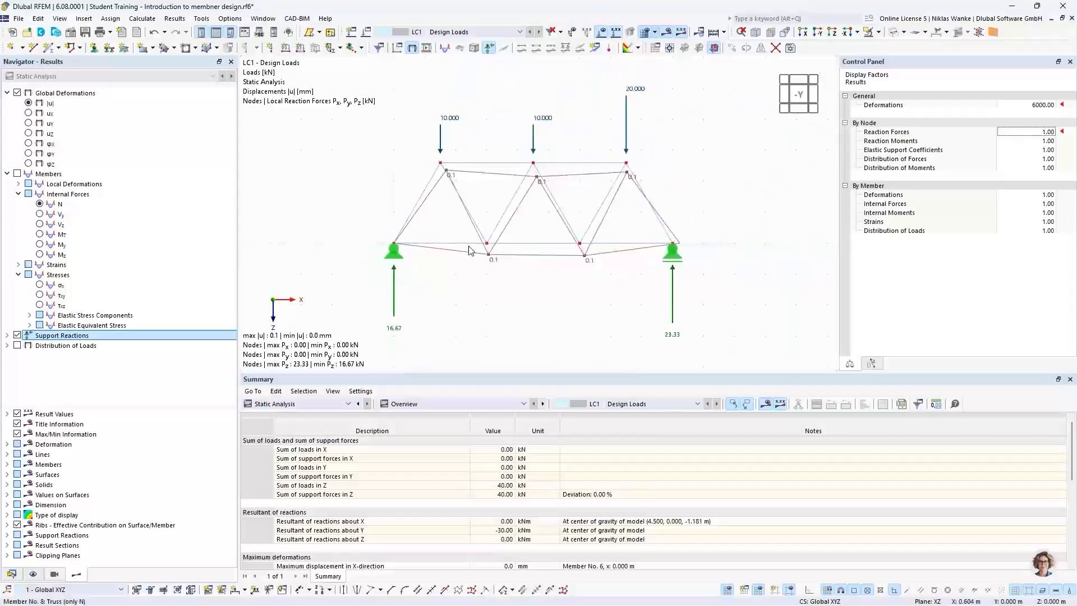
scroll(571, 251, up, 4)
scroll(572, 256, up, 2)
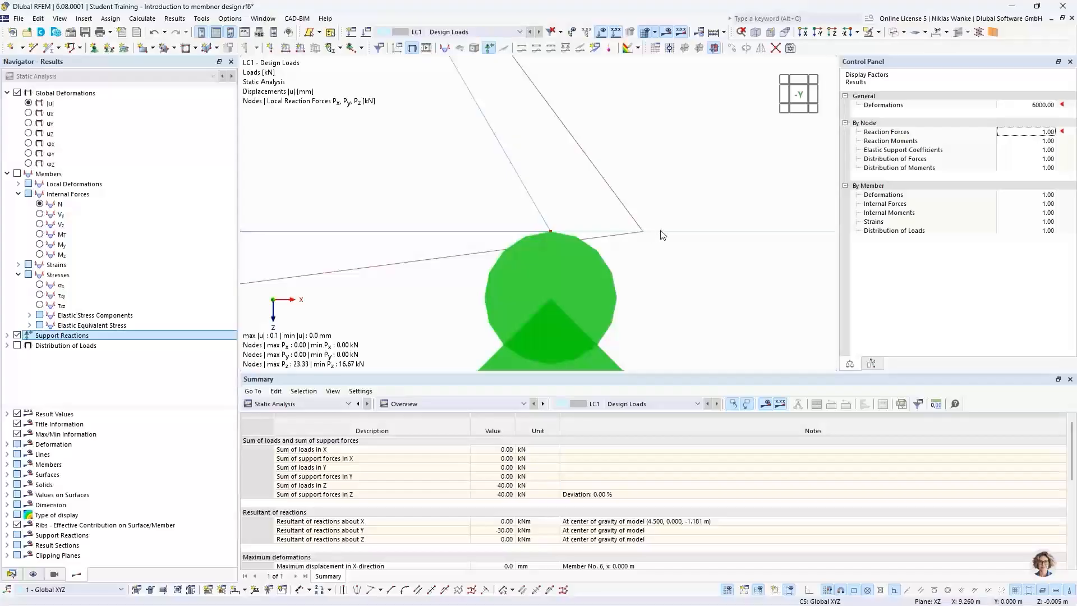
scroll(661, 234, down, 5)
middle_drag(698, 249, 739, 253)
scroll(739, 253, down, 2)
scroll(581, 270, down, 1)
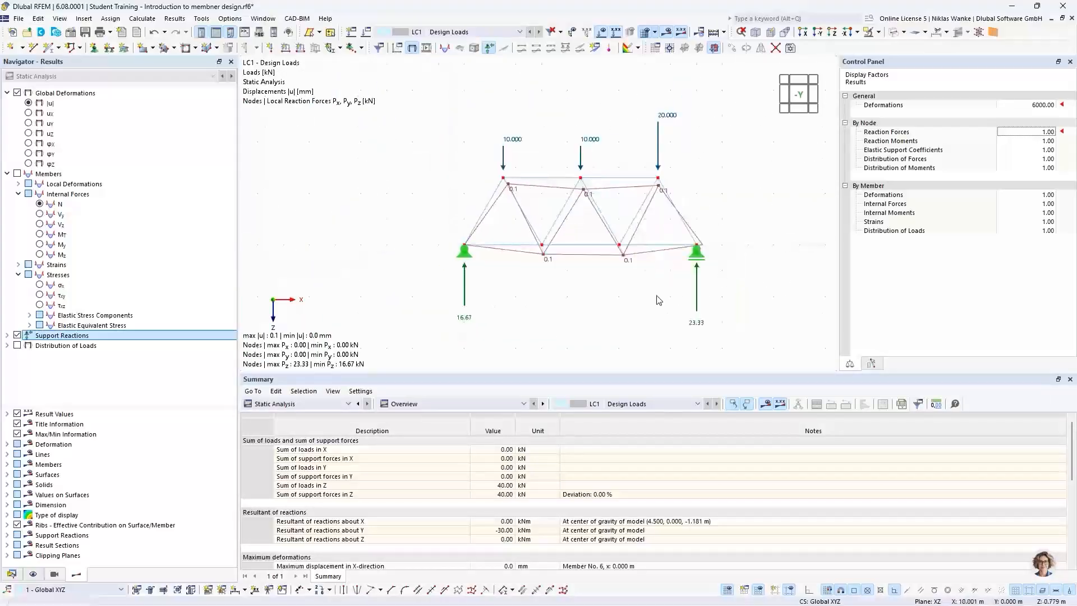
middle_drag(578, 275, 552, 264)
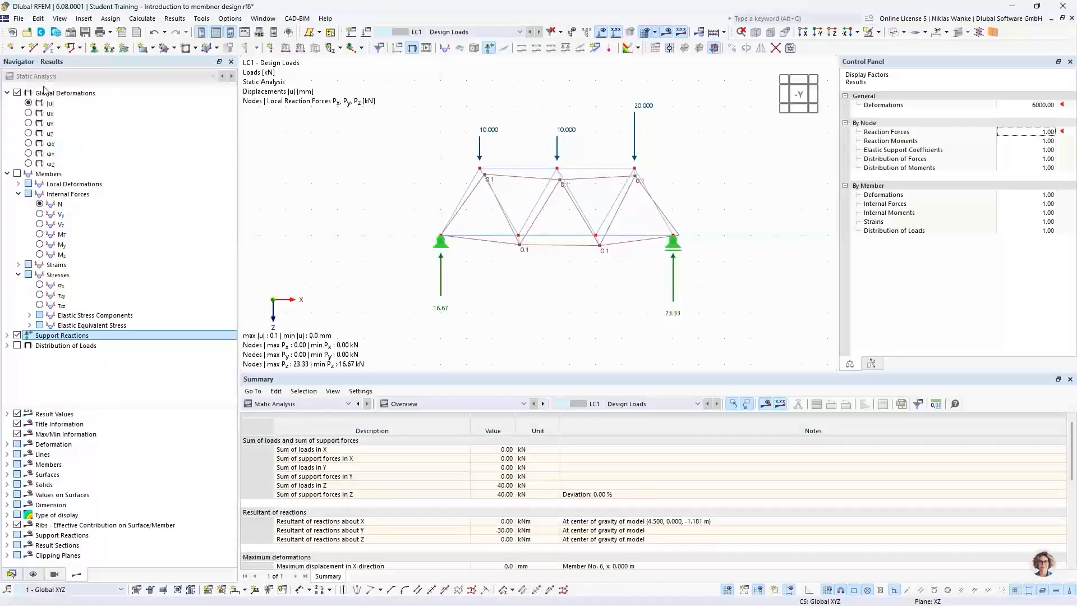
Step: Display the member deformations as colored sections and show the color scale of the global deformations
click(7, 444)
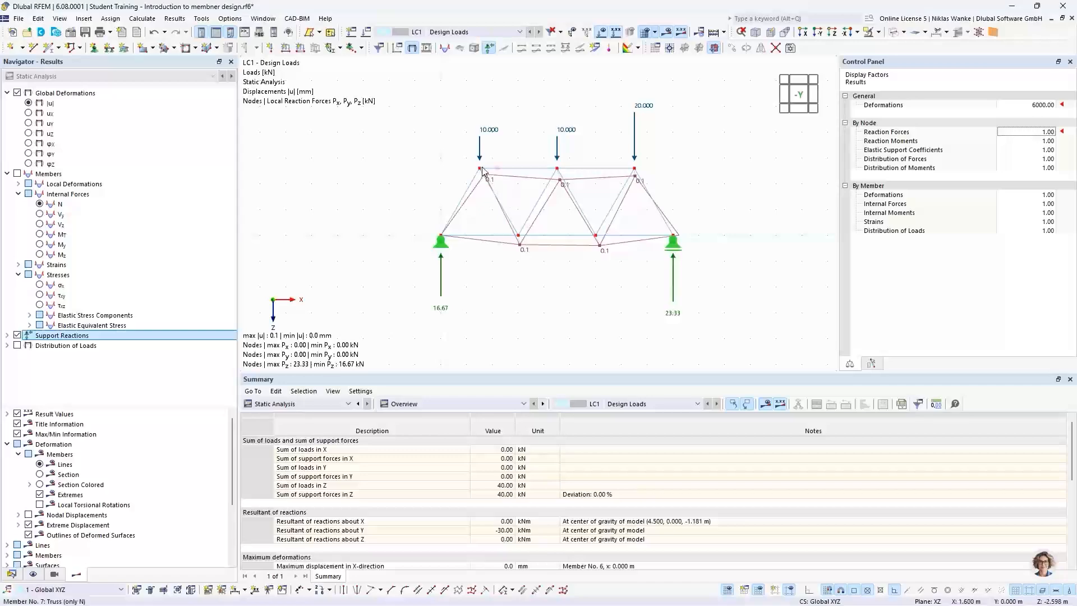
click(39, 485)
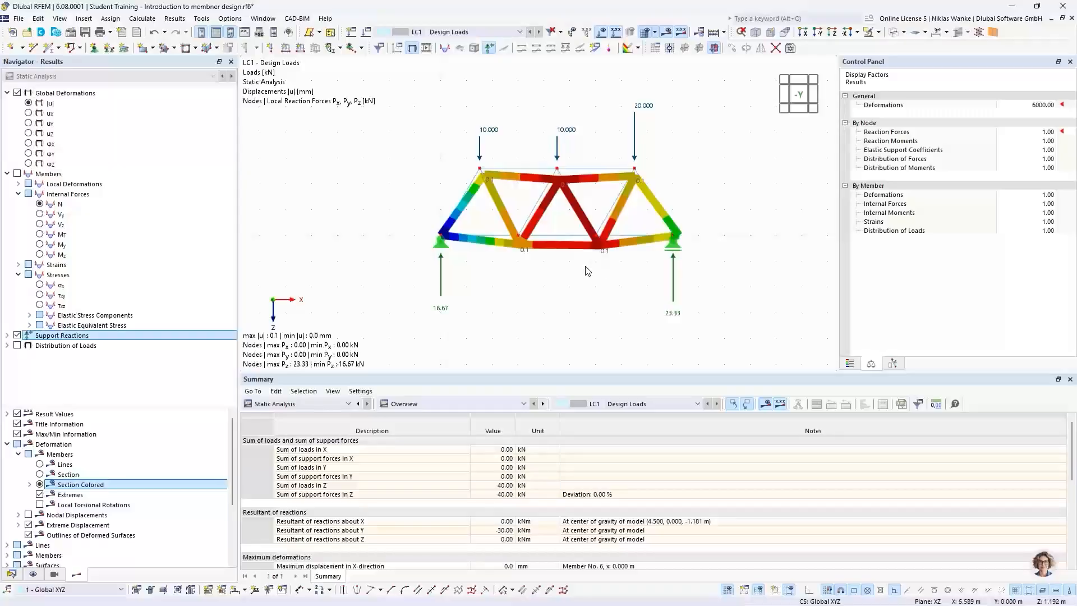
scroll(600, 264, up, 3)
mouse_move(561, 241)
ctrl+middle_down()
mouse_move(501, 243)
mouse_move(606, 240)
mouse_move(559, 242)
ctrl+middle_up()
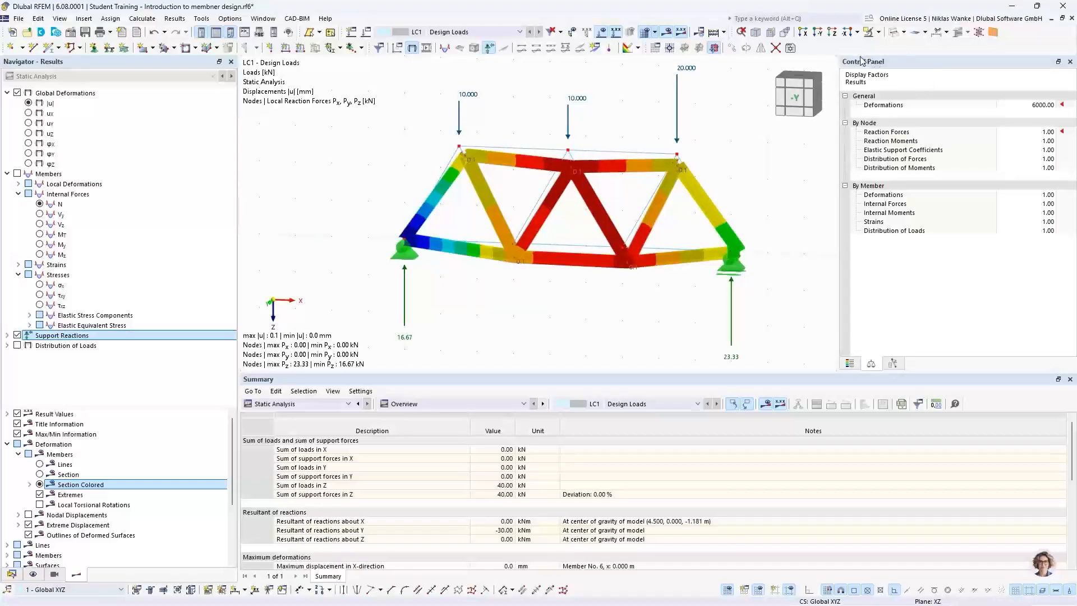
click(850, 364)
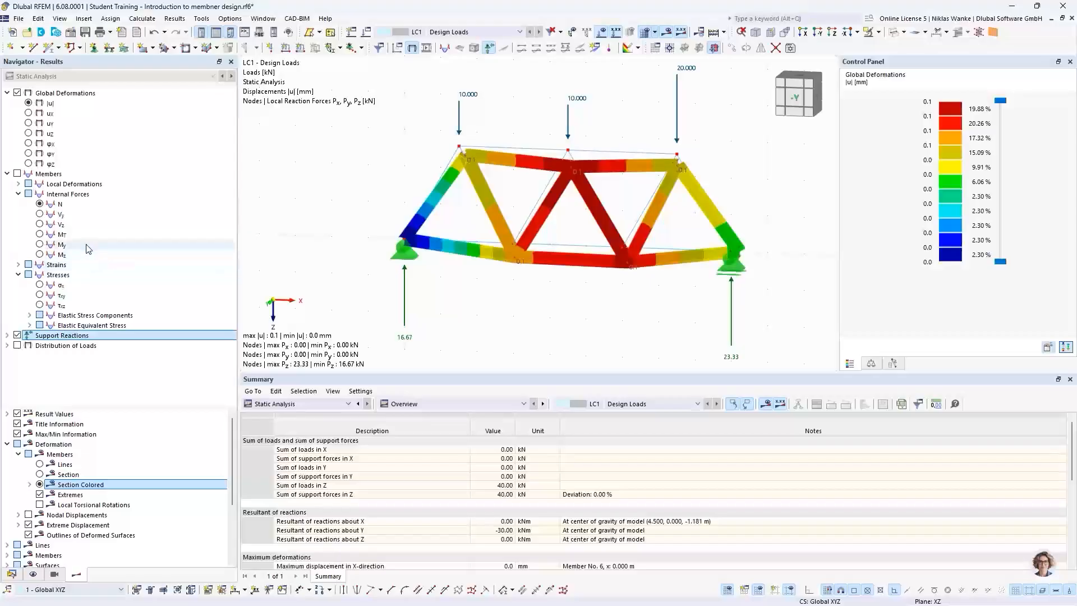
Step: Display the axial forces N of the members in the -Y view
click(40, 204)
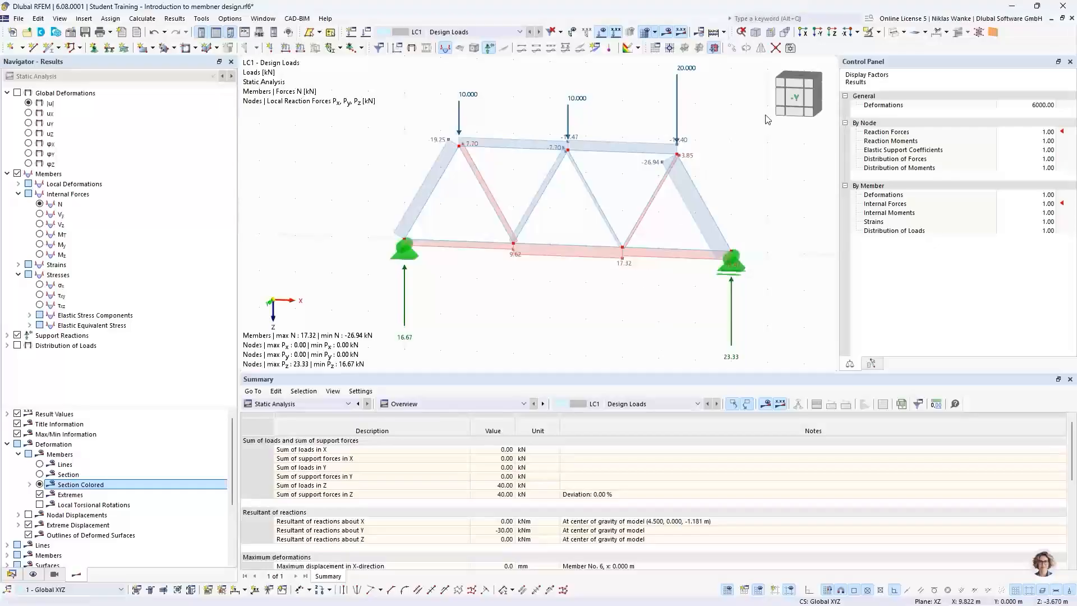
click(796, 99)
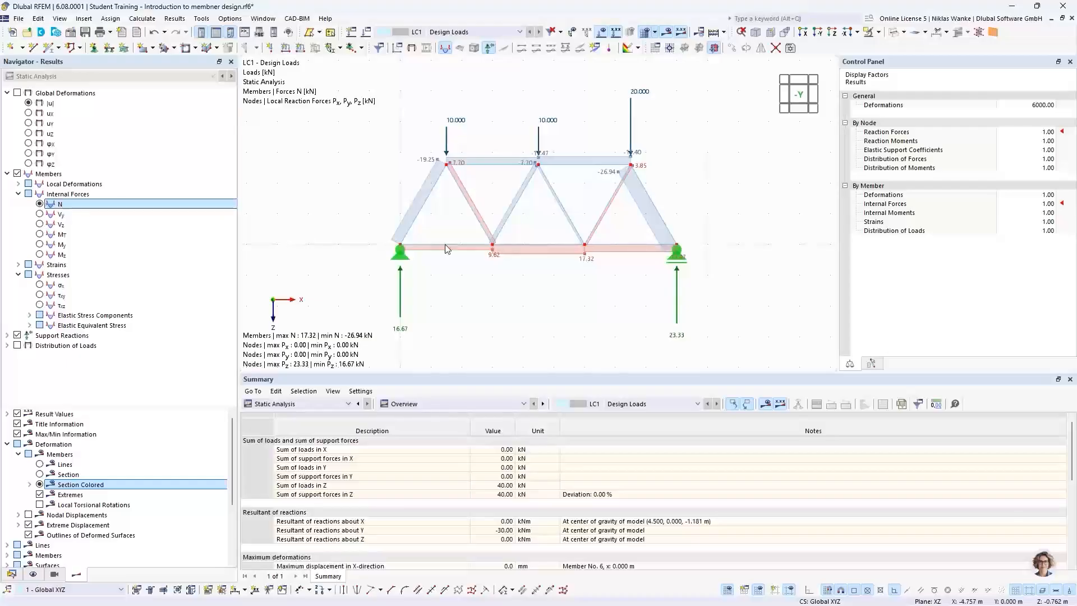
scroll(543, 219, up, 2)
middle_drag(544, 219, 556, 218)
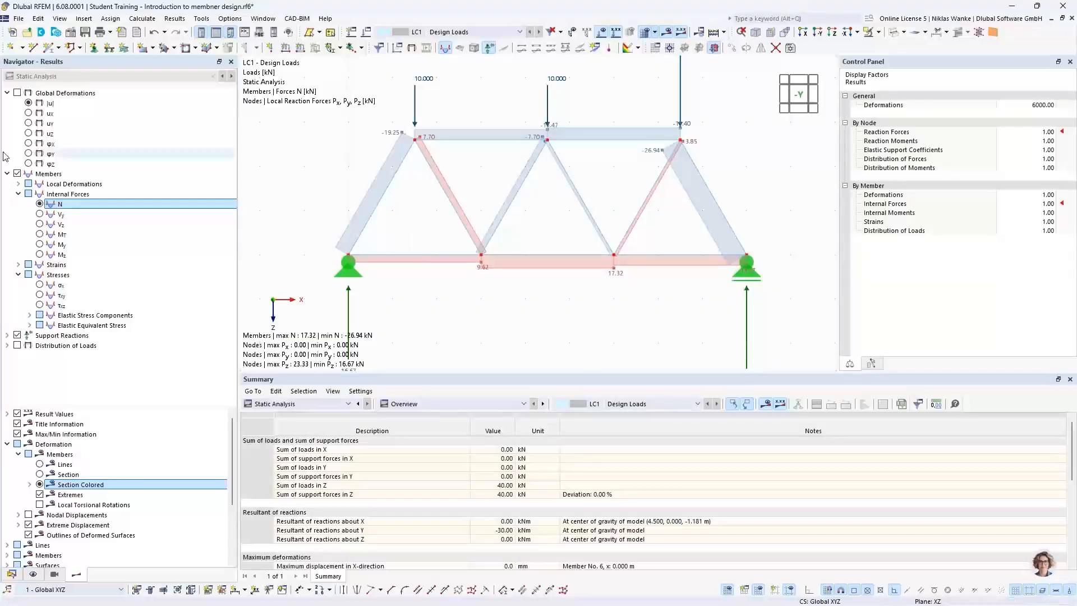
Step: Check the member shear forces Vy and Vz and the moments MT, My and Mz one after another
click(40, 215)
ctrl+middle_drag(380, 243, 415, 277)
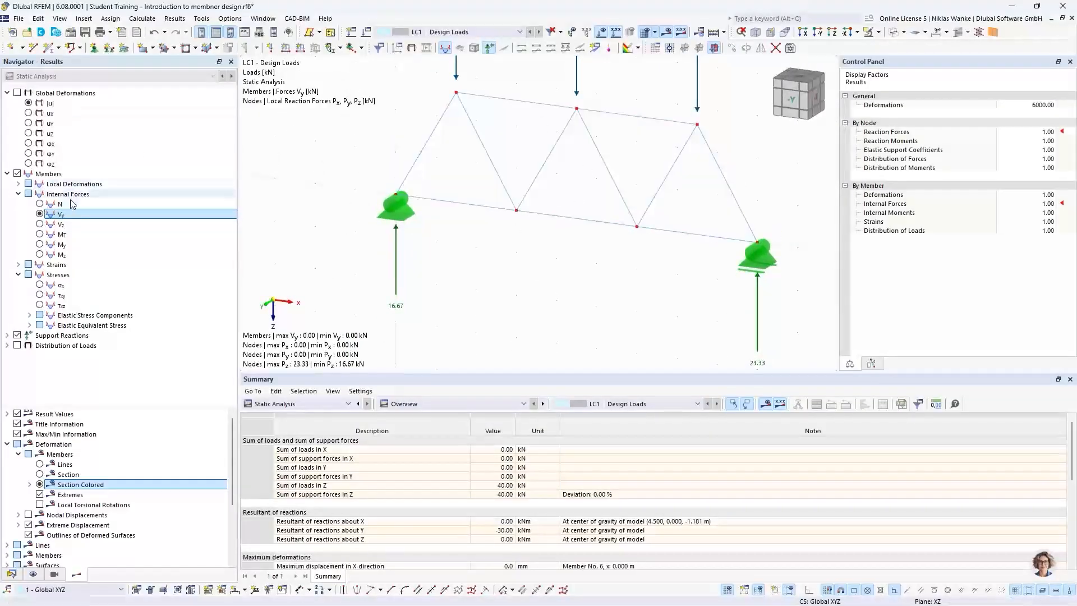
click(40, 225)
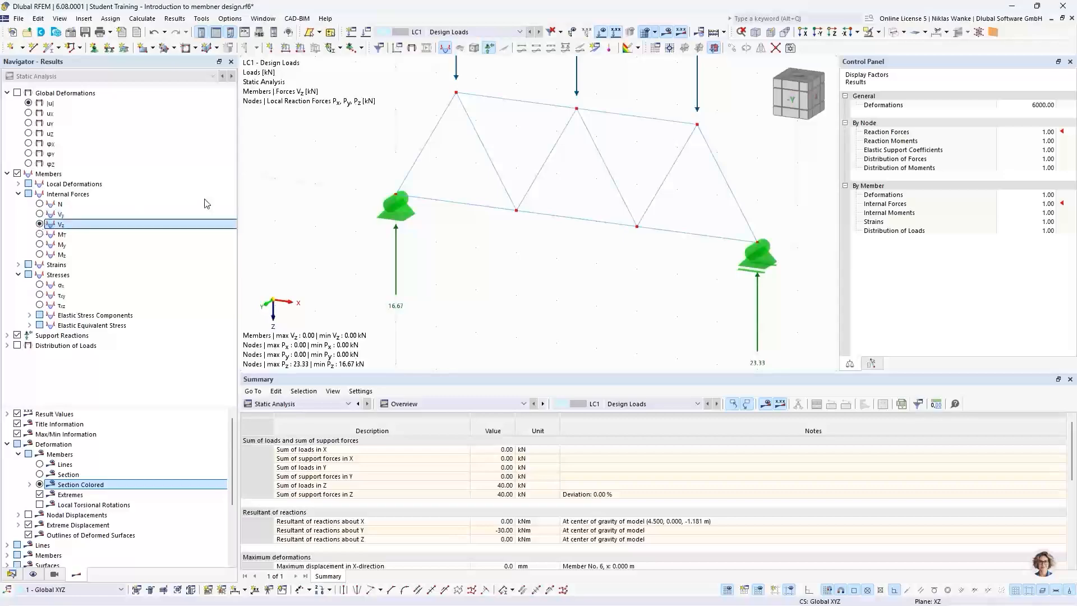
click(40, 234)
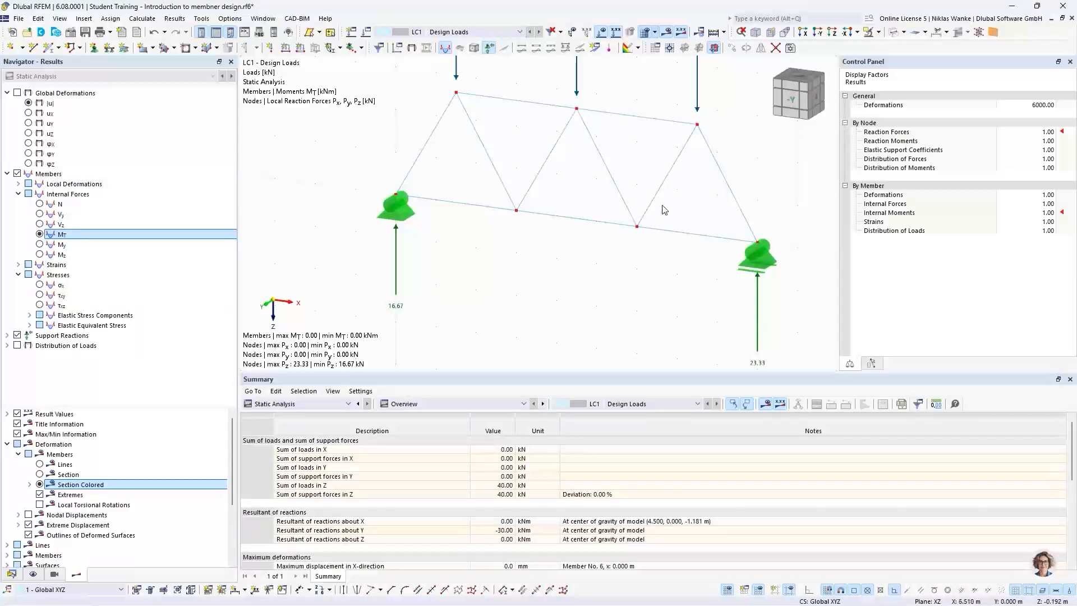
click(40, 244)
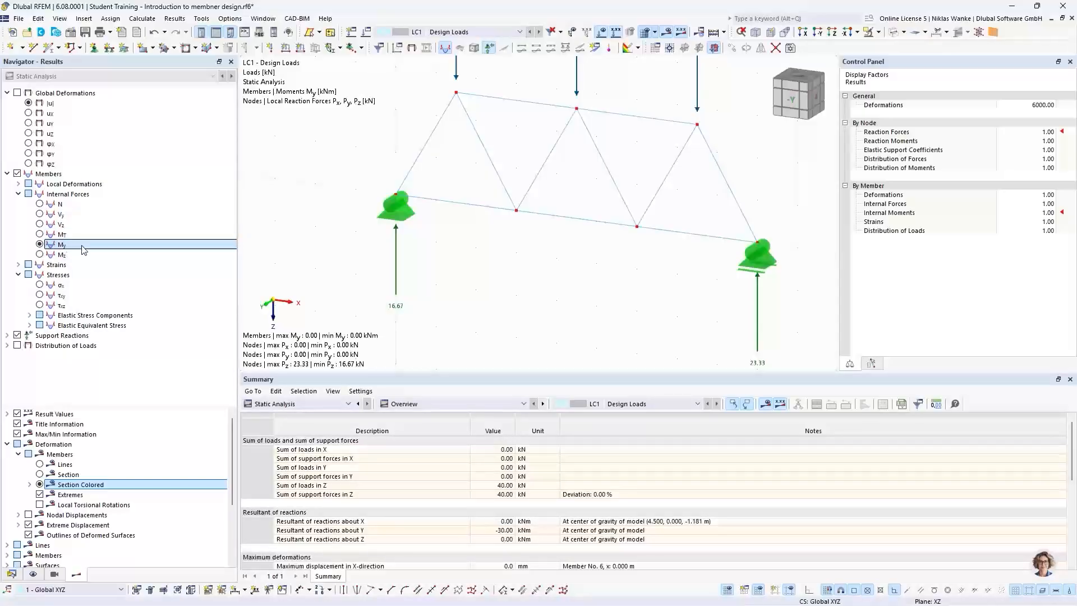
click(39, 255)
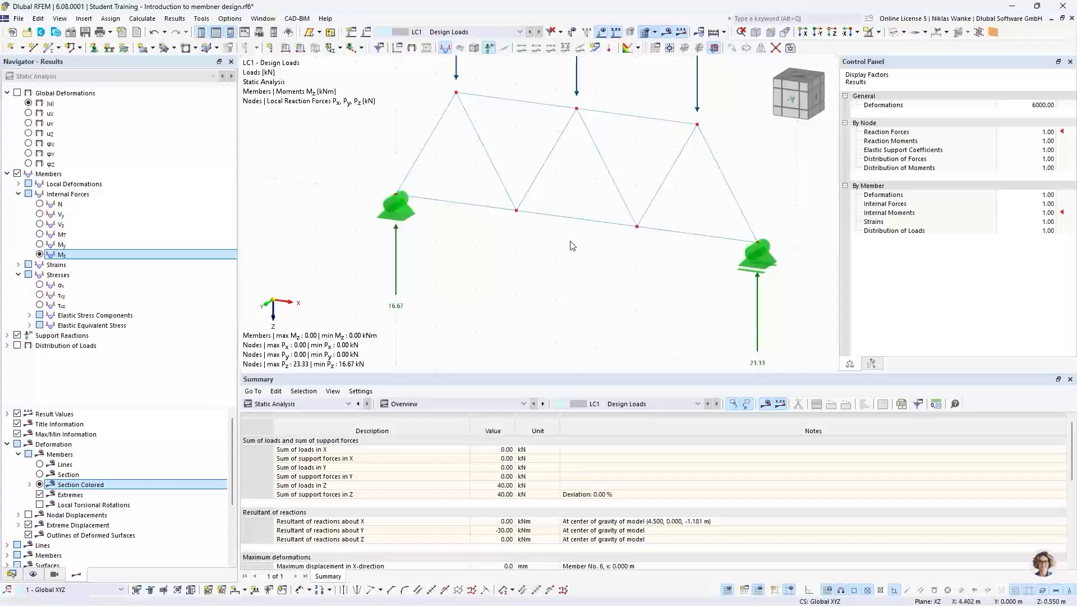
Step: Return to the axial forces N and restore the -Y view of the truss
click(39, 204)
middle_drag(667, 247, 648, 268)
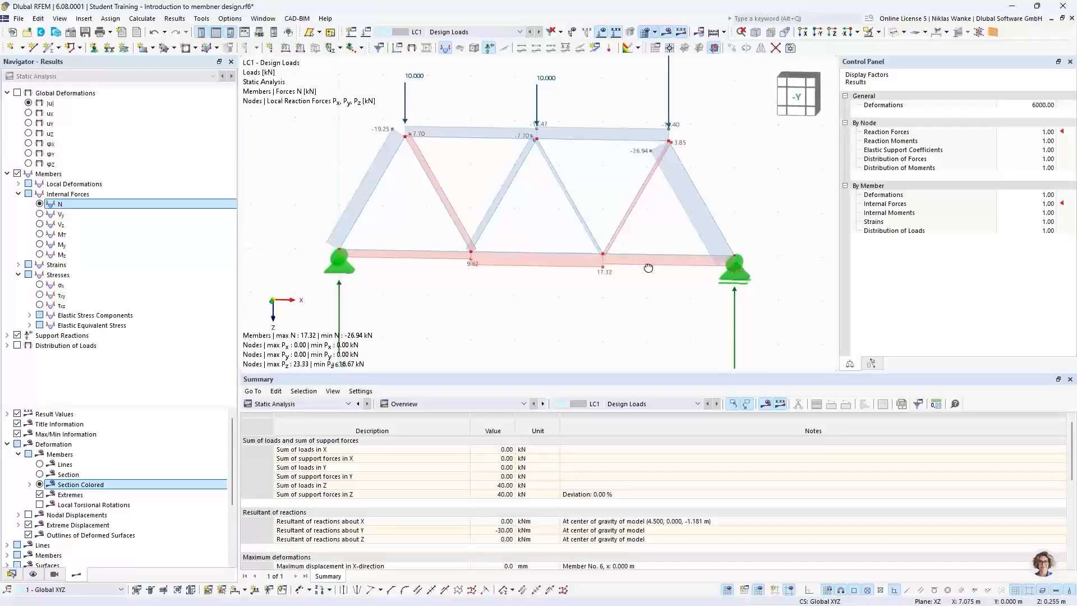
click(800, 111)
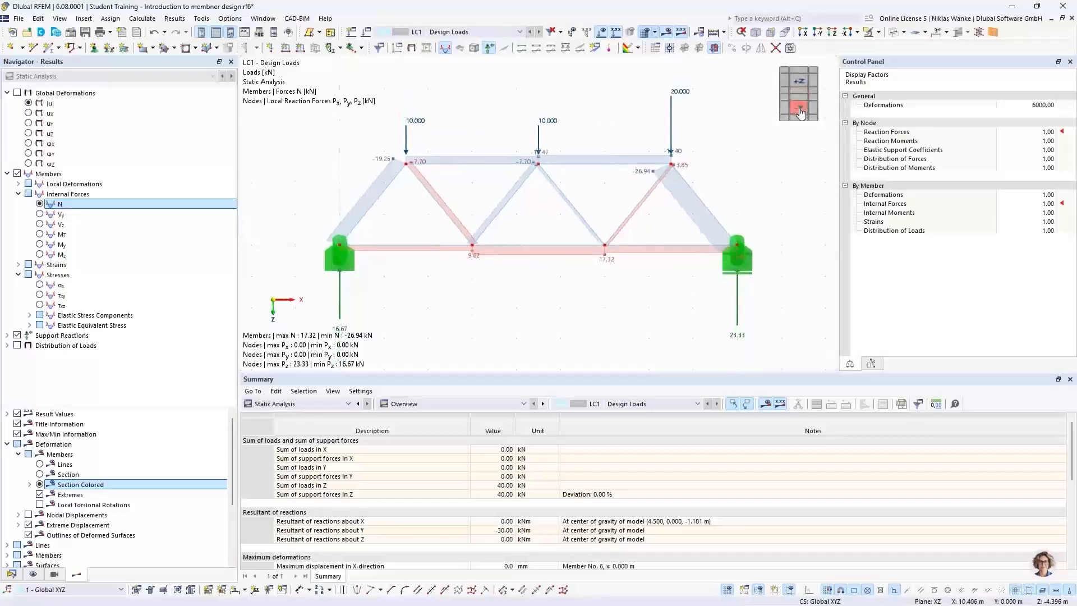
click(800, 111)
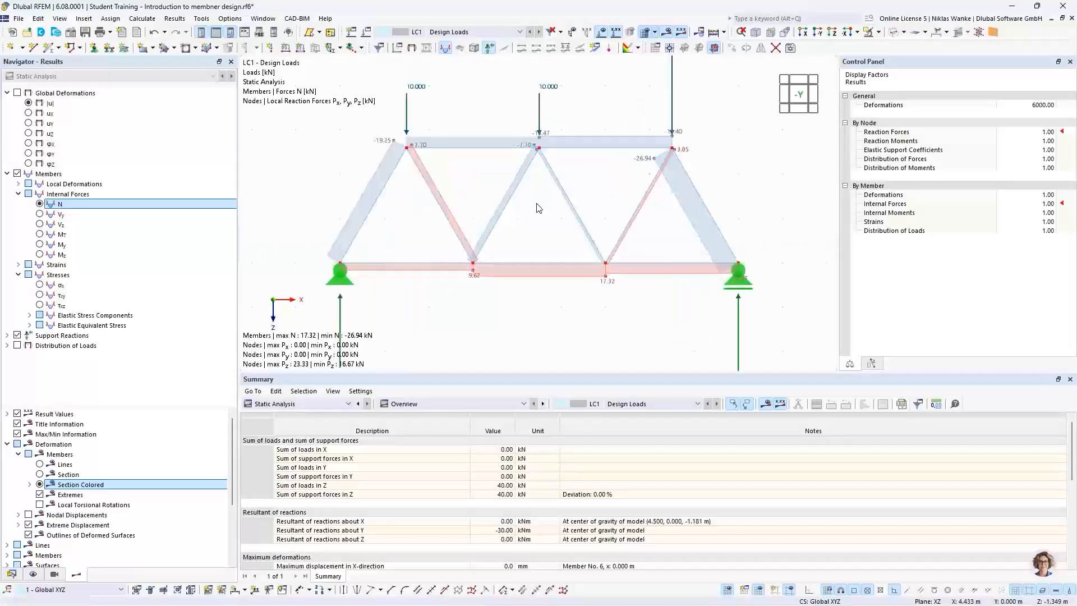
Step: Examine the axial forces at the middle node of the top chord and switch to the Ideal truss structure slide in PowerPoint
middle_drag(538, 209, 567, 214)
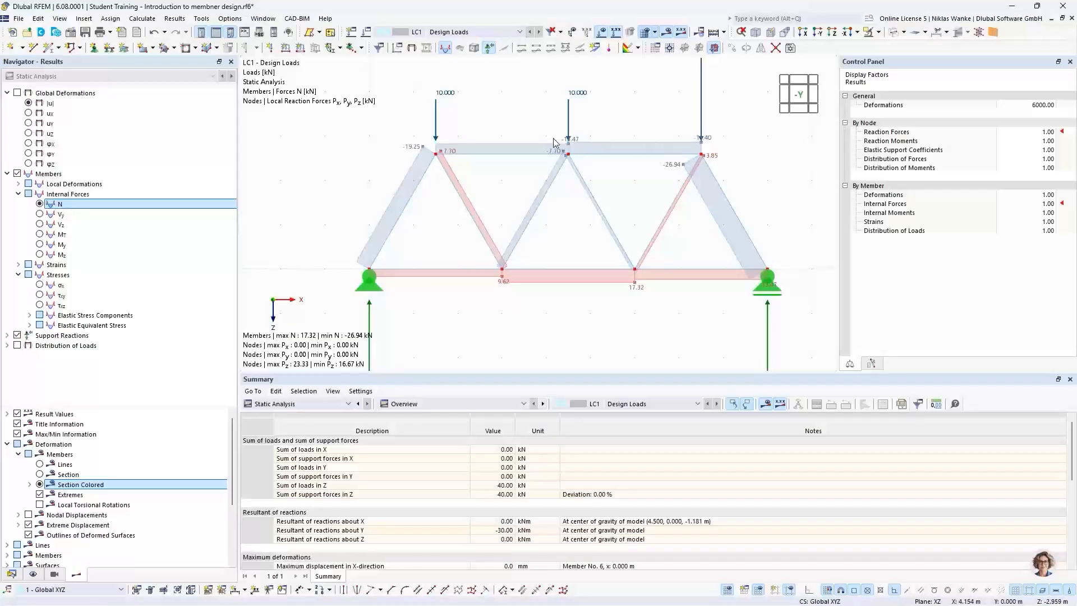
scroll(566, 141, up, 4)
scroll(551, 164, up, 1)
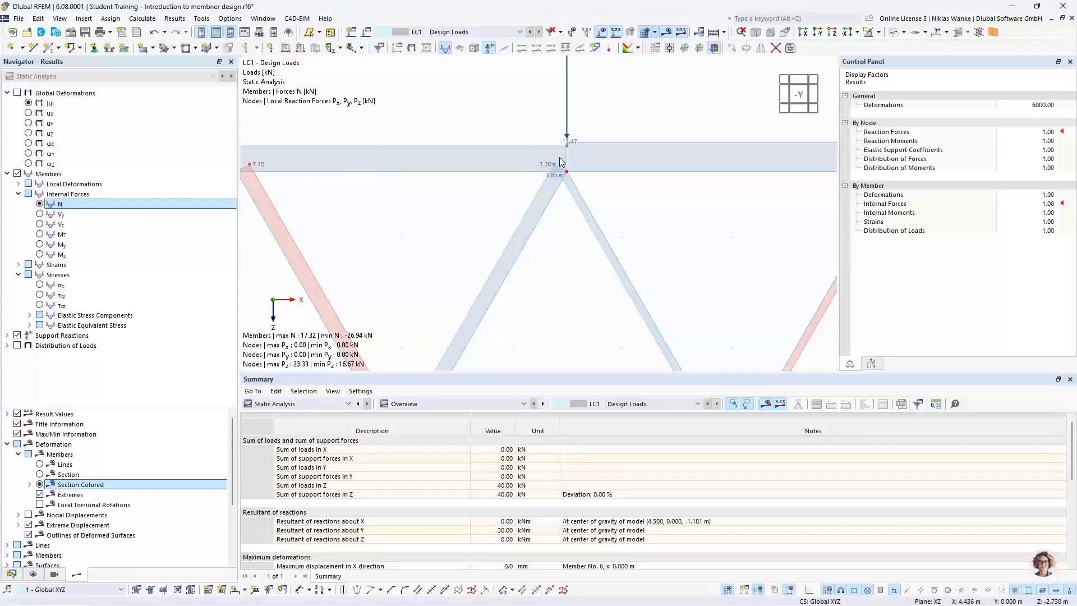
scroll(560, 162, down, 4)
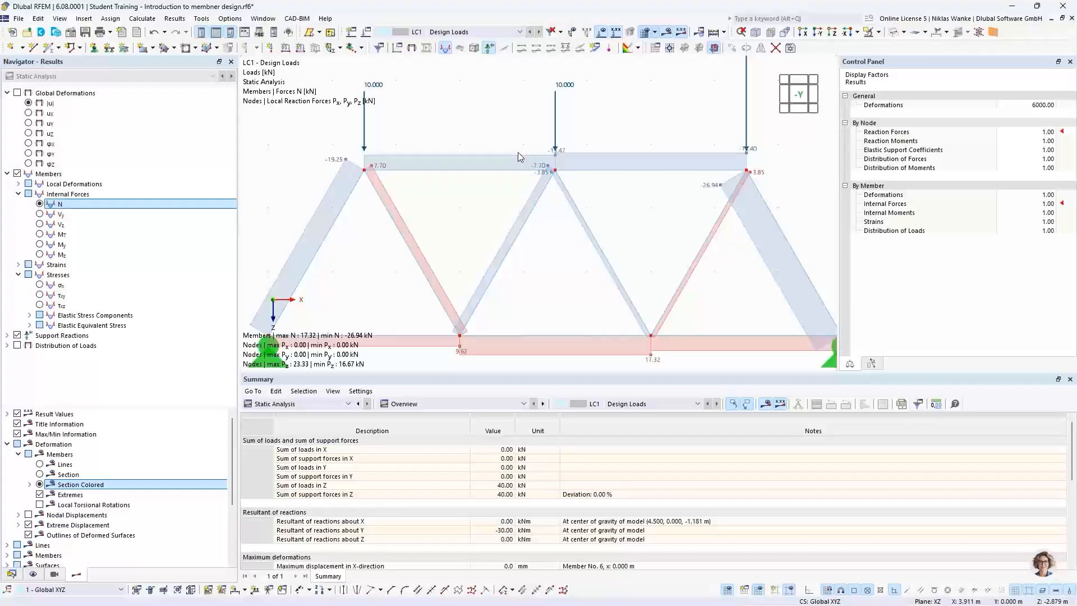
scroll(518, 153, down, 3)
mouse_move(518, 151)
middle_down()
mouse_move(531, 171)
mouse_move(533, 162)
middle_up()
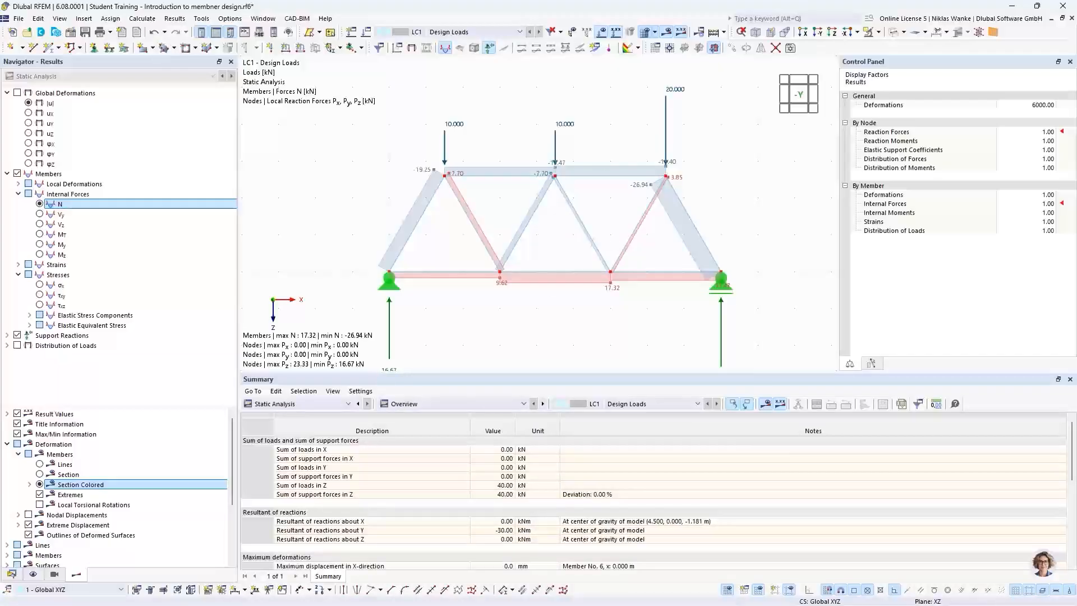
key(alt+Tab)
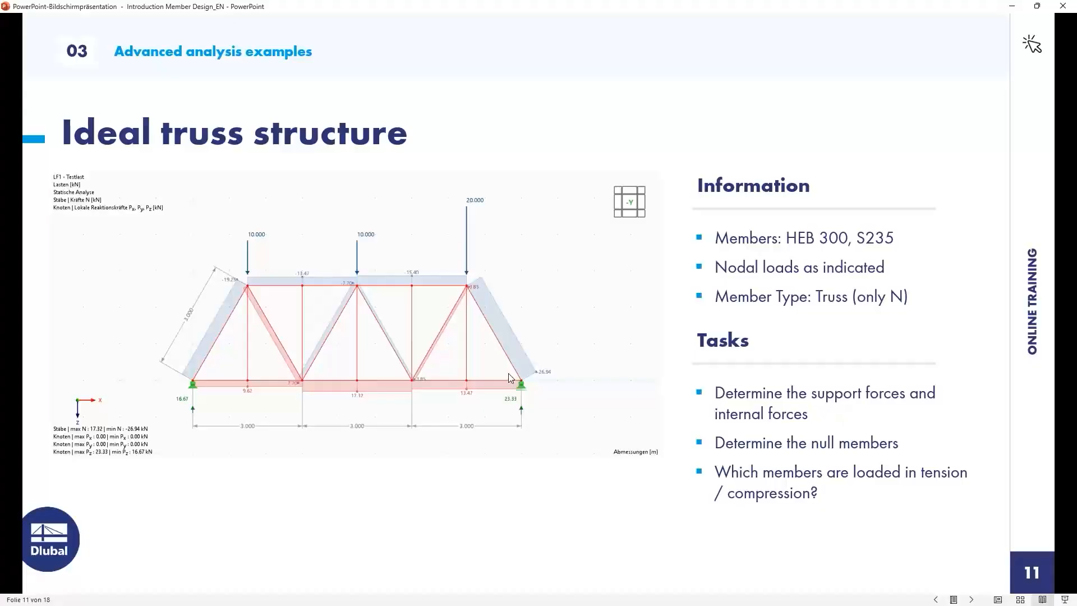
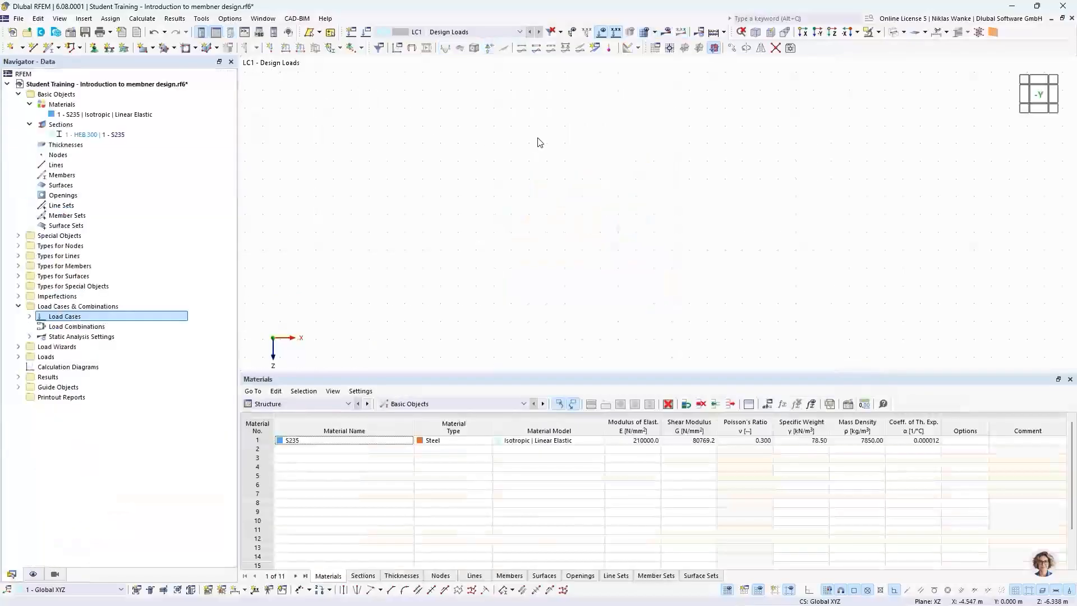
Step: Display the global coordinate system X, Y, Z in the zero point and turn on the dimensions in the model view
scroll(592, 232, down, 2)
middle_drag(607, 243, 611, 234)
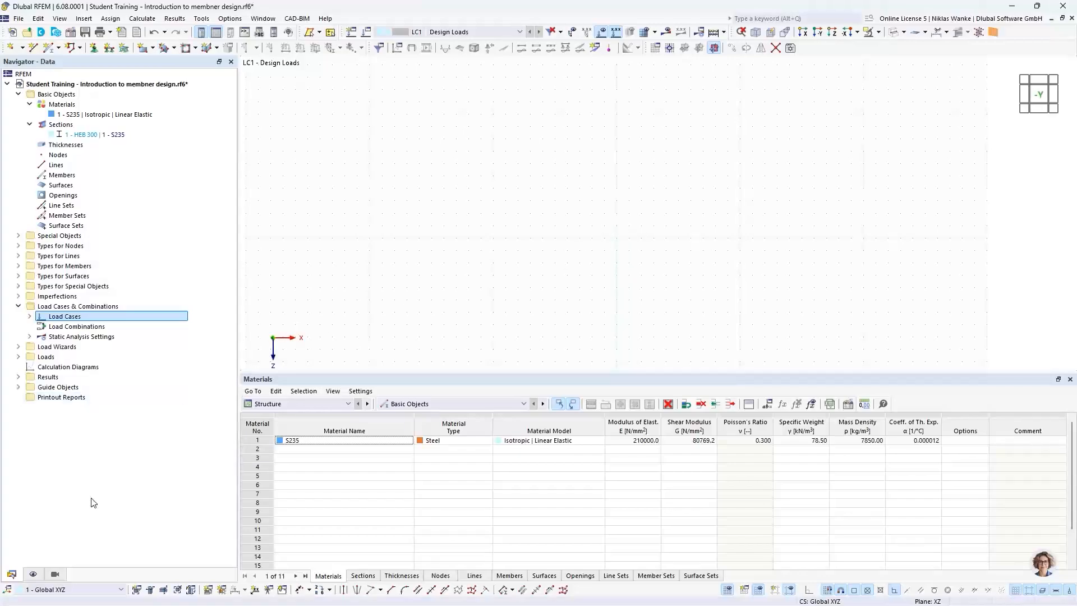
click(35, 574)
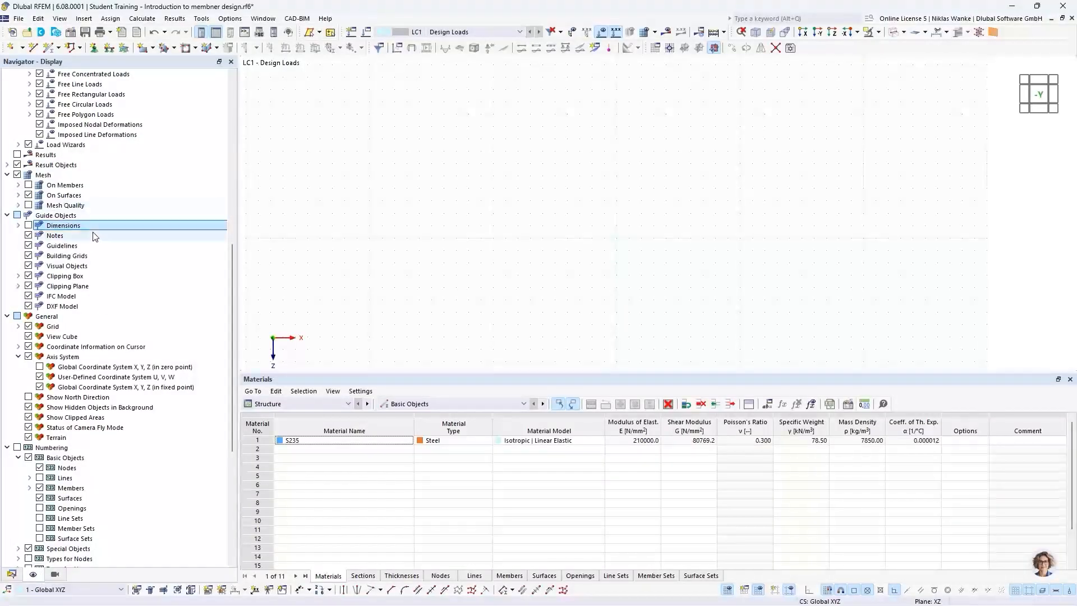
click(39, 367)
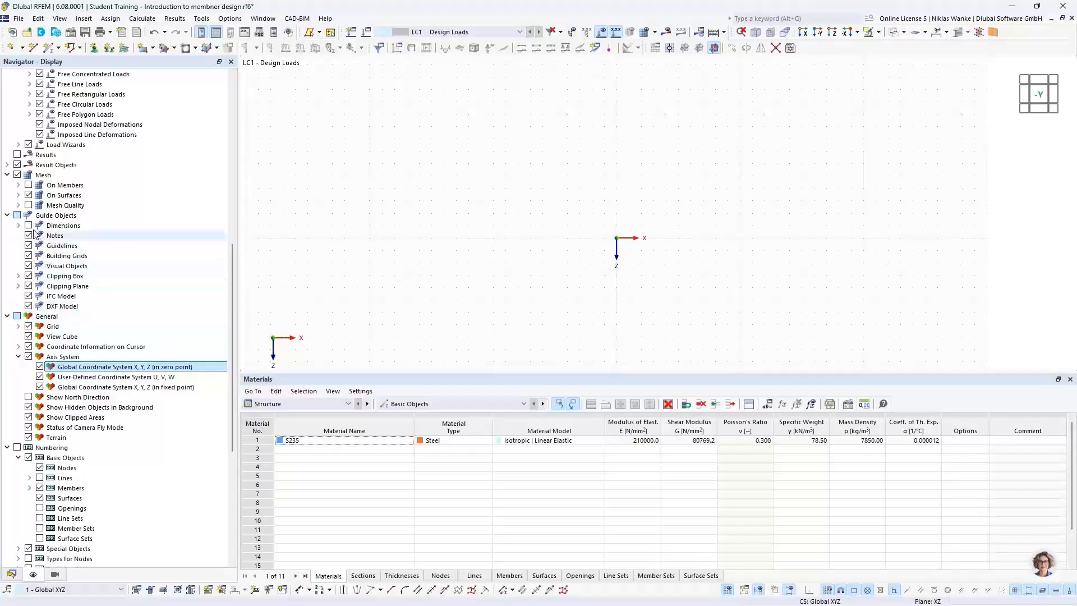
click(29, 226)
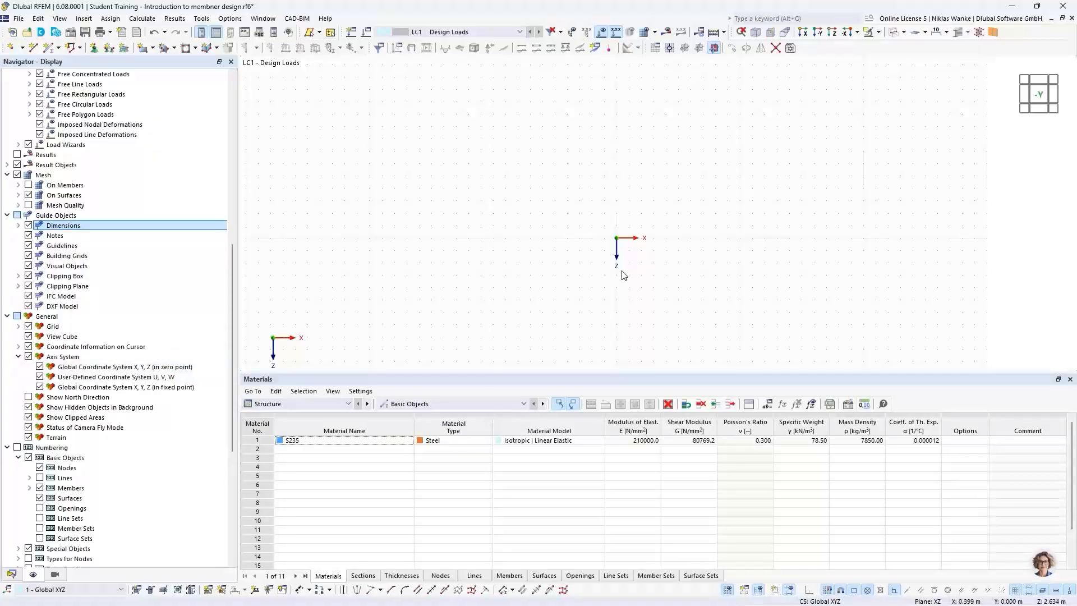
scroll(634, 262, up, 1)
middle_drag(642, 257, 423, 245)
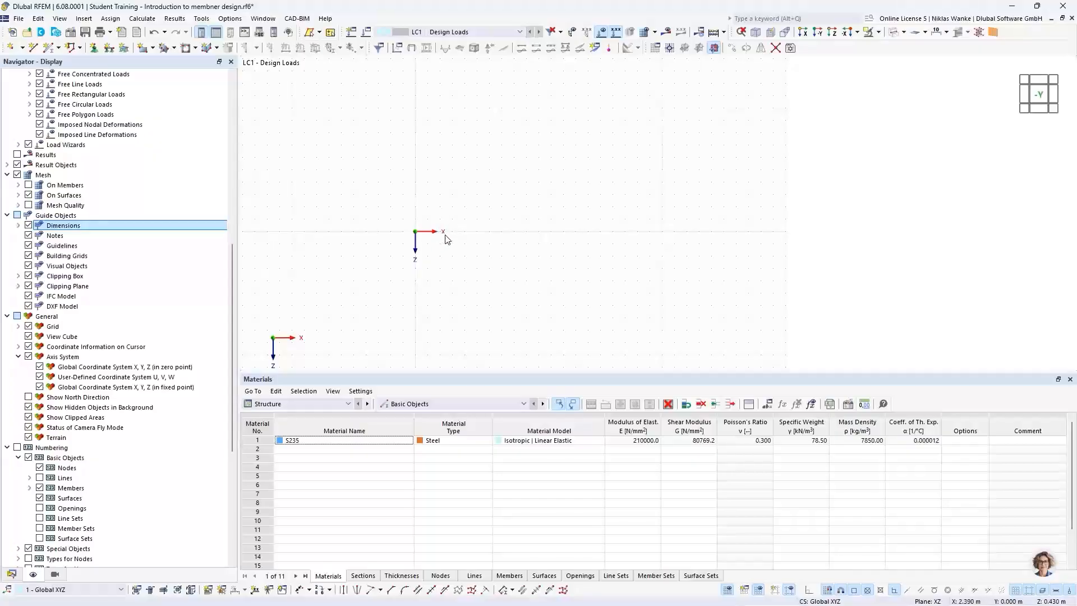
Step: Check the grid point spacing in the work plane and grid/snap settings
scroll(476, 237, up, 2)
click(656, 47)
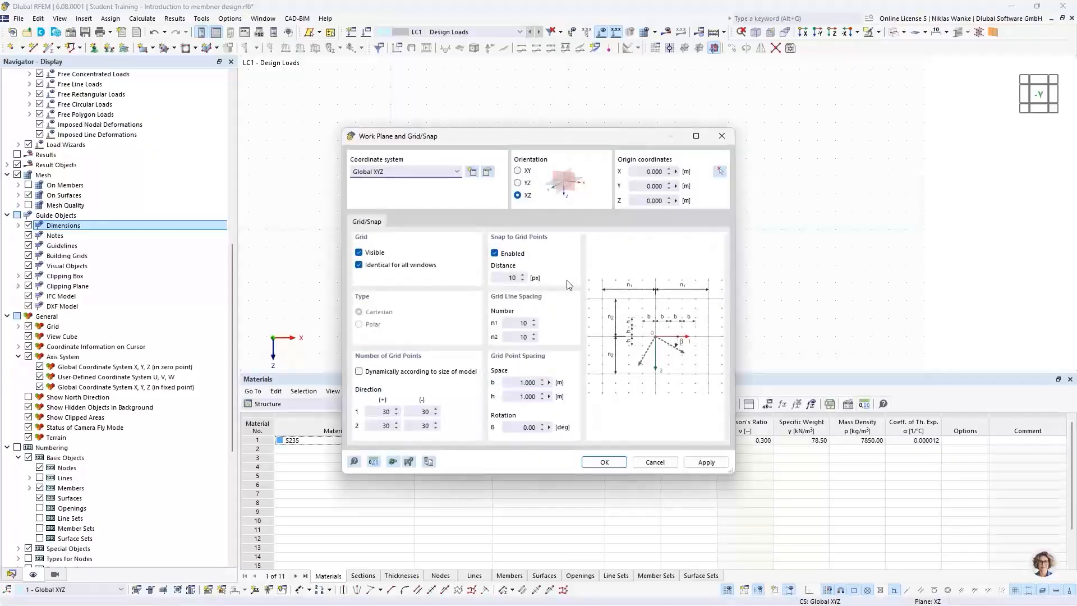
click(516, 383)
click(722, 135)
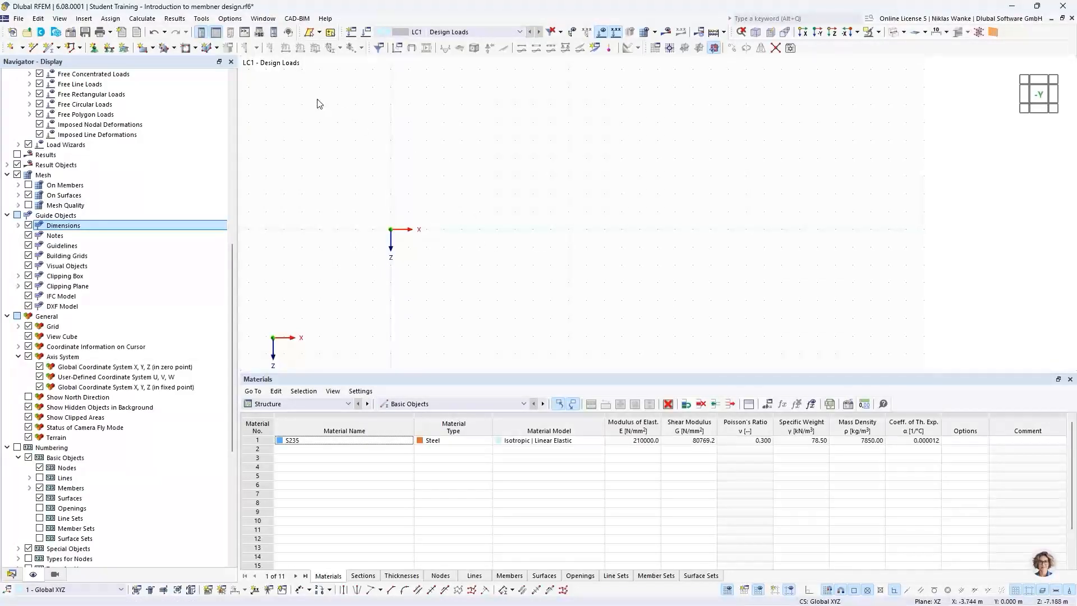
Step: Set up a new single member of type Beam with the HEB 300 section in S235
click(49, 48)
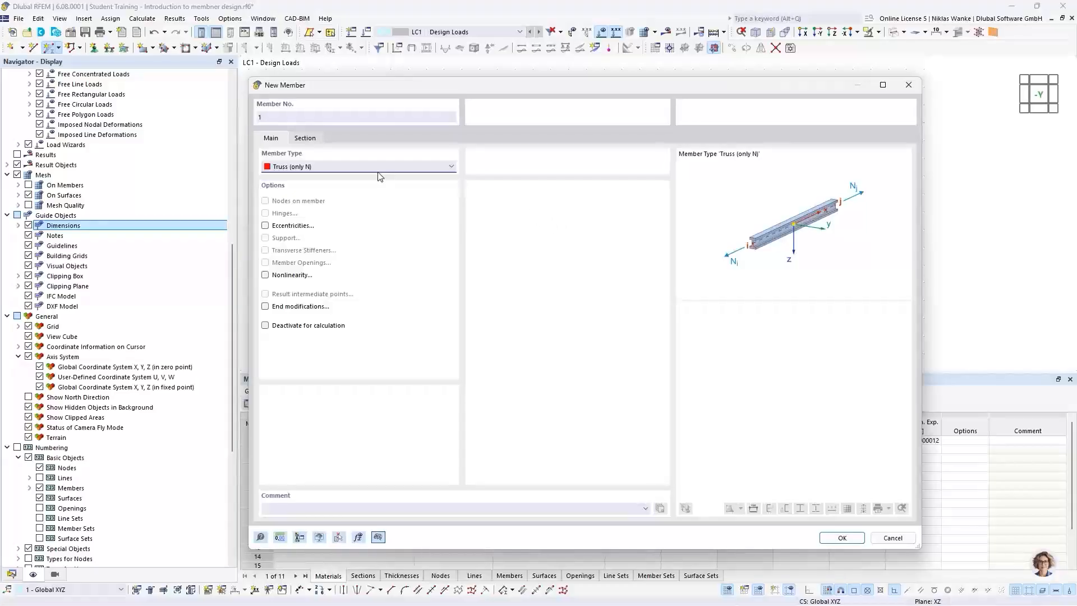
click(369, 167)
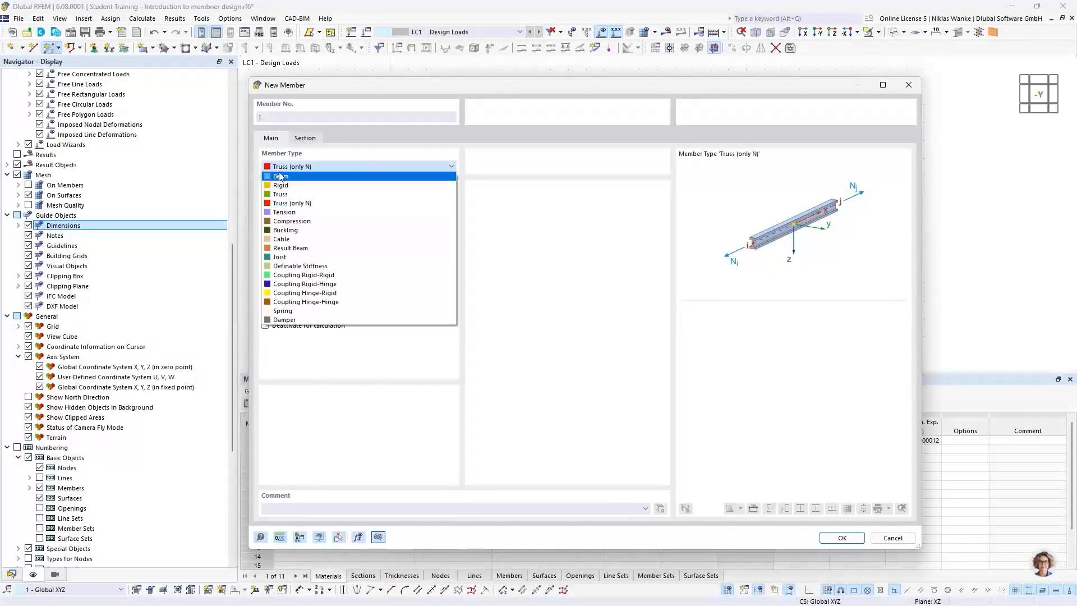
click(283, 177)
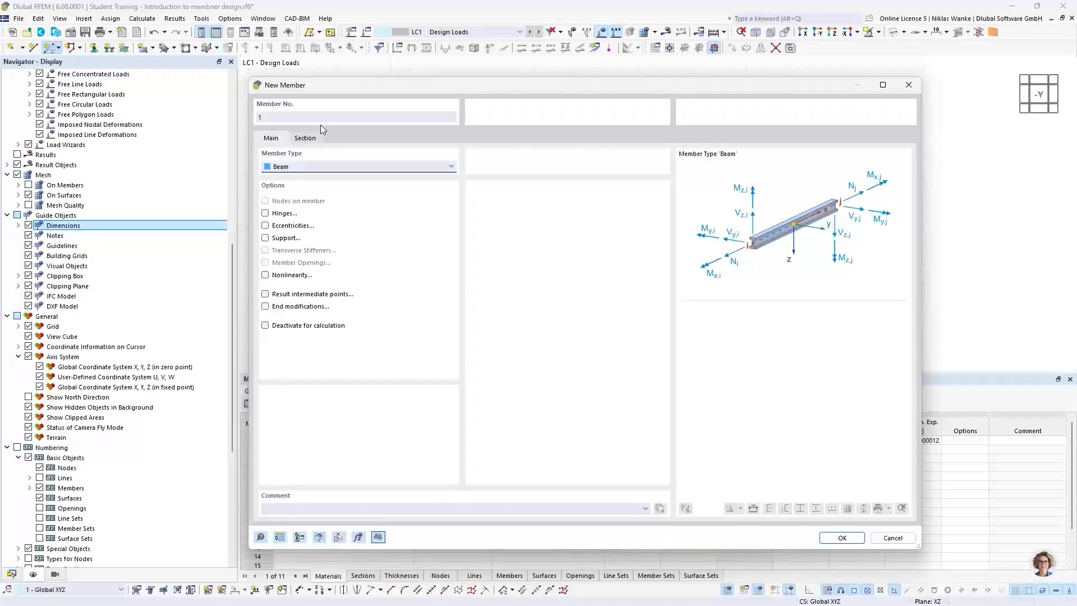
click(305, 138)
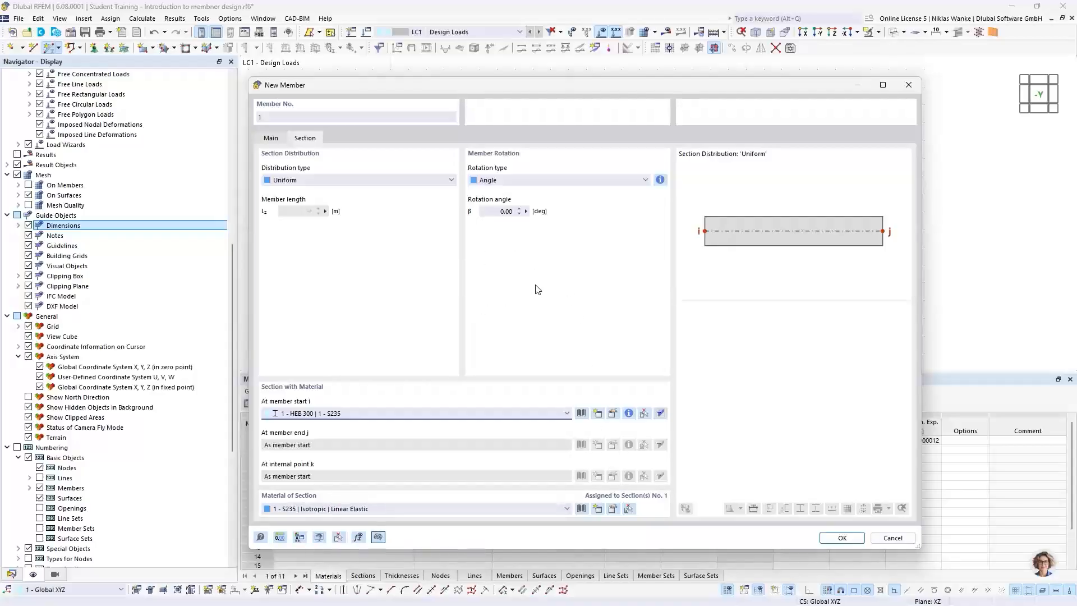
click(836, 538)
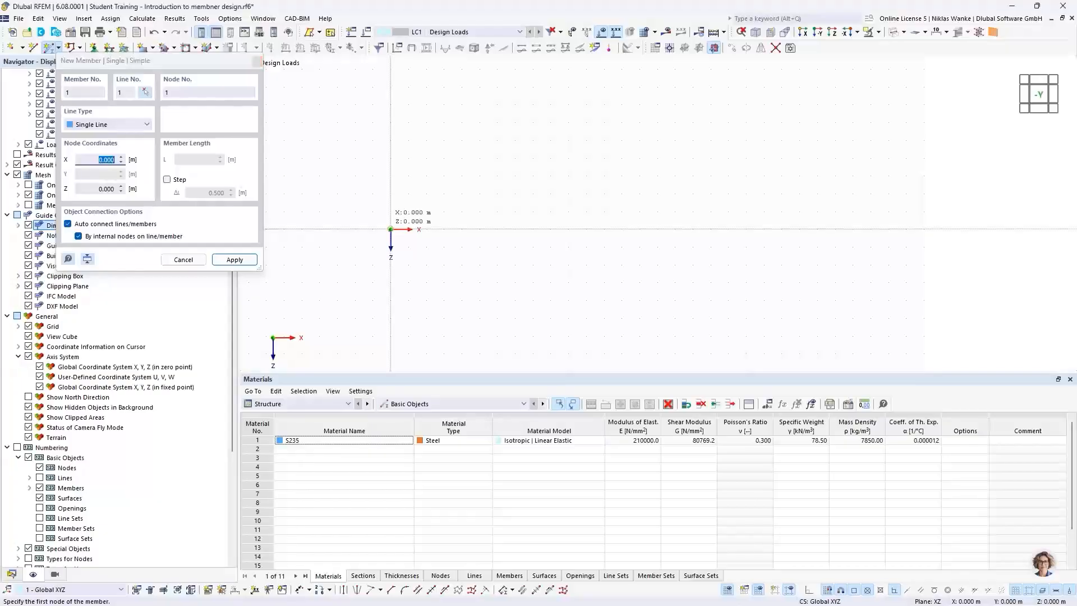
Step: Draw one beam about 2 m long from the origin along the X axis
click(391, 228)
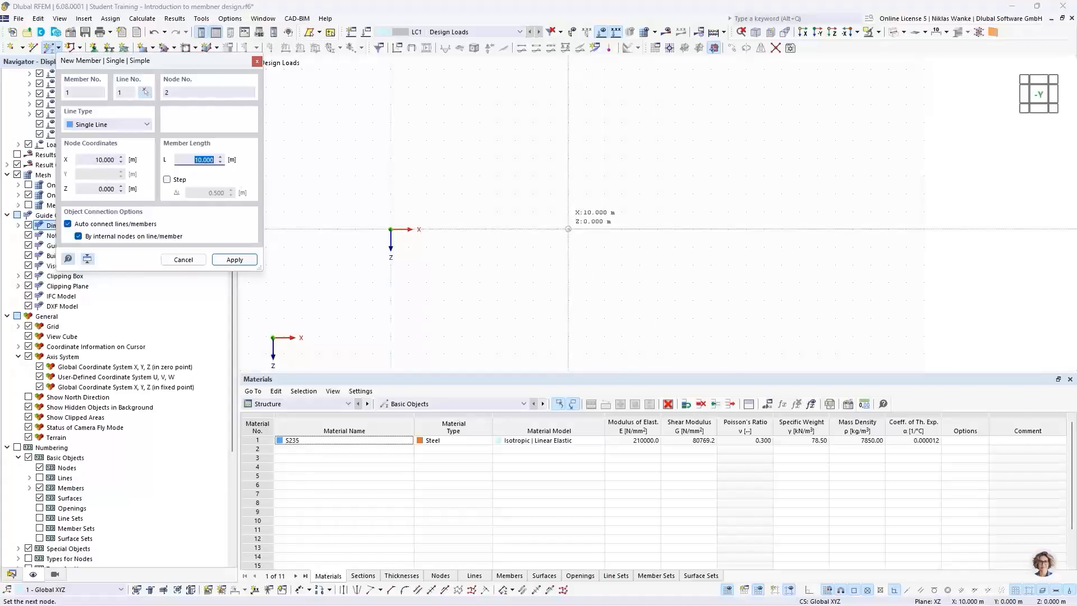
click(427, 238)
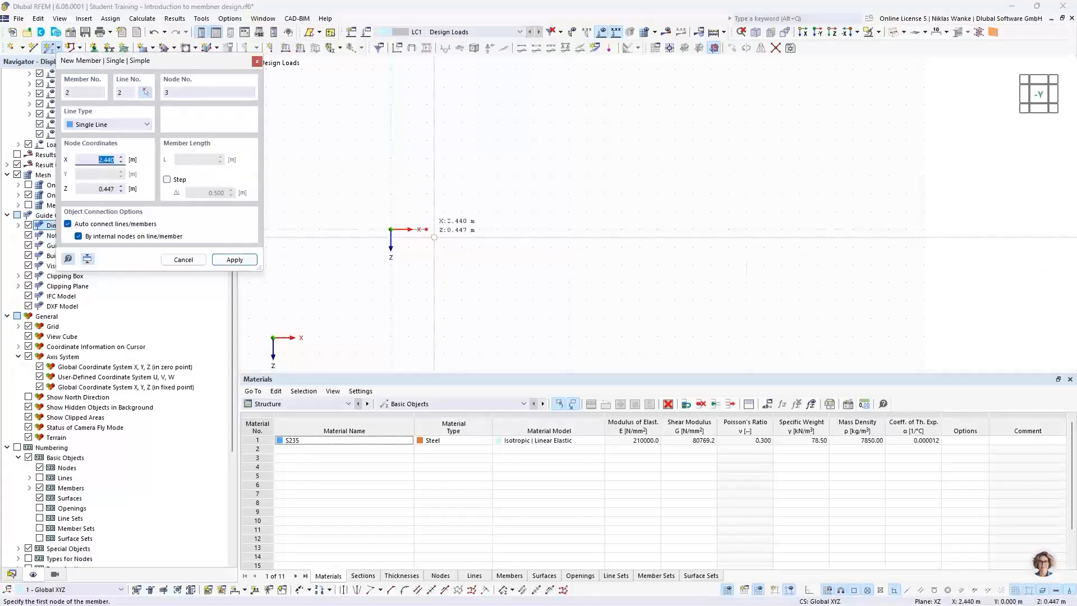
key(Escape)
Step: Set the X coordinate of the beam's end node to 16.5 m
scroll(411, 226, up, 5)
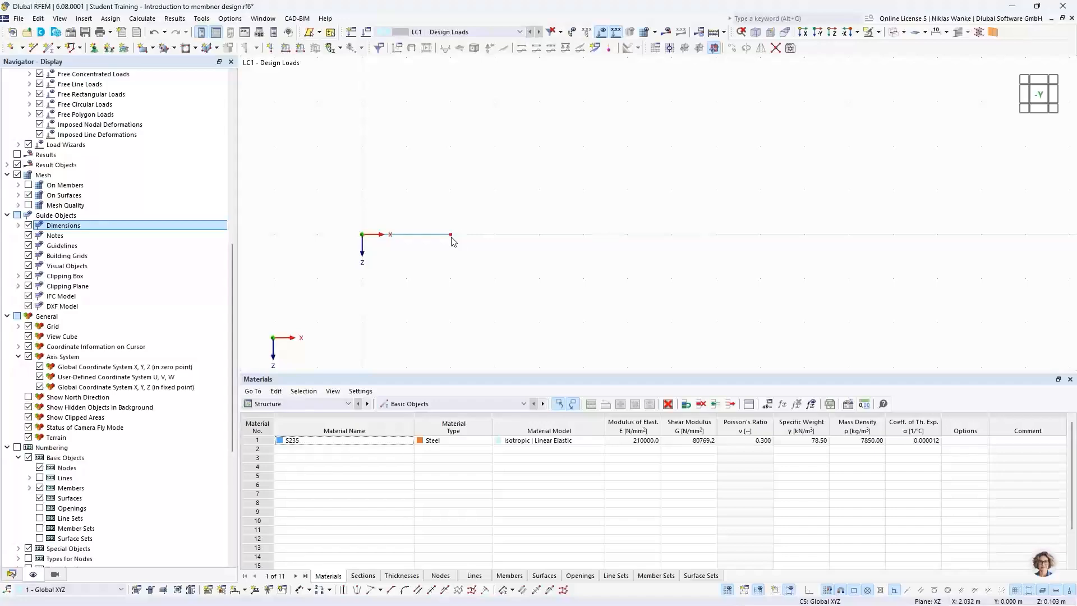
mouse_move(454, 239)
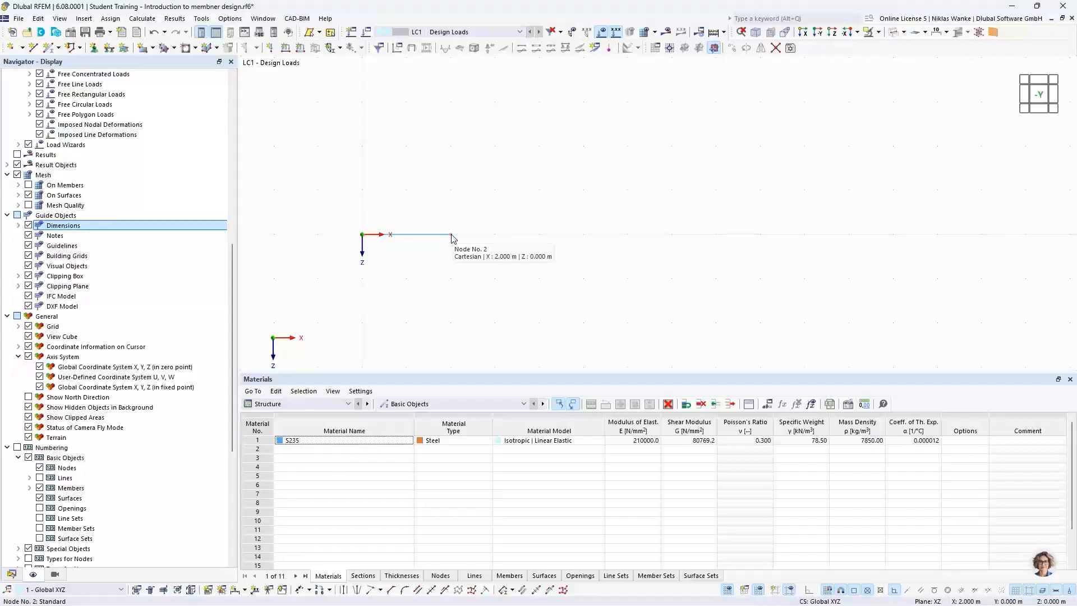
double_click(454, 238)
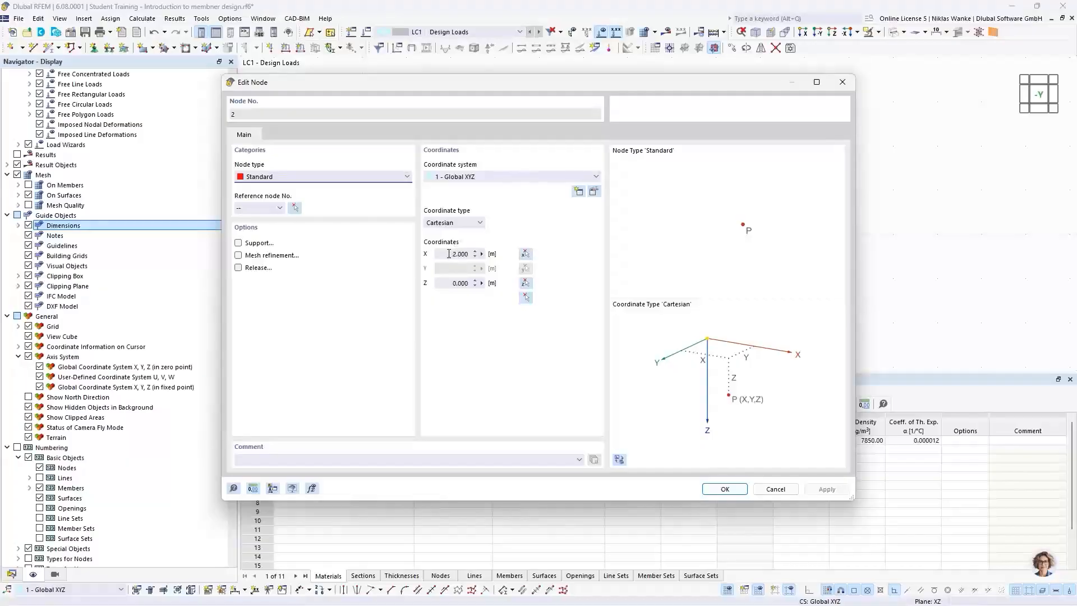
double_click(457, 254)
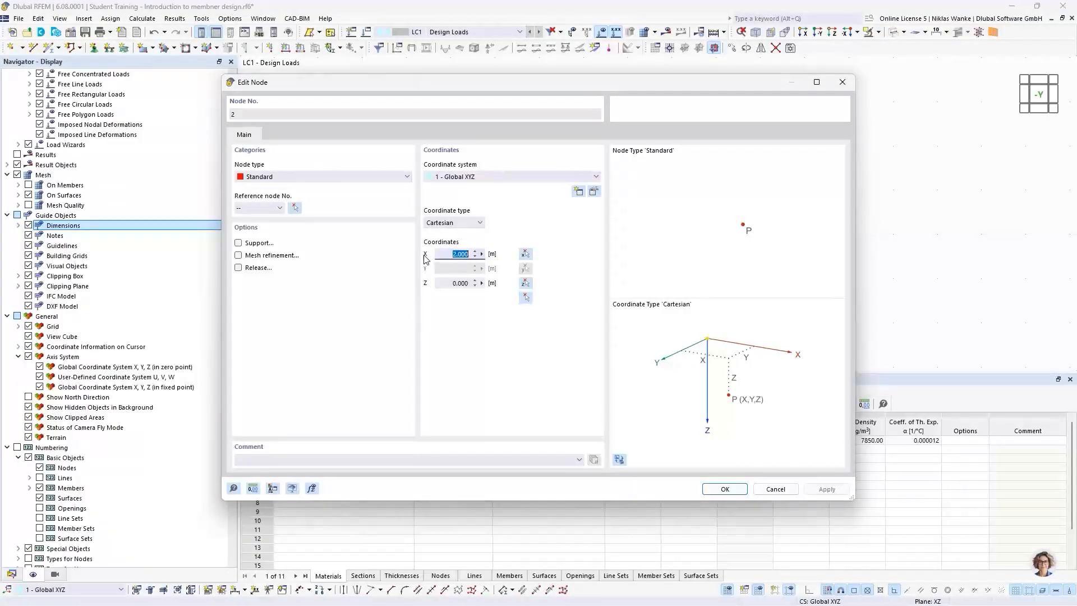
drag(443, 254, 468, 254)
click(721, 488)
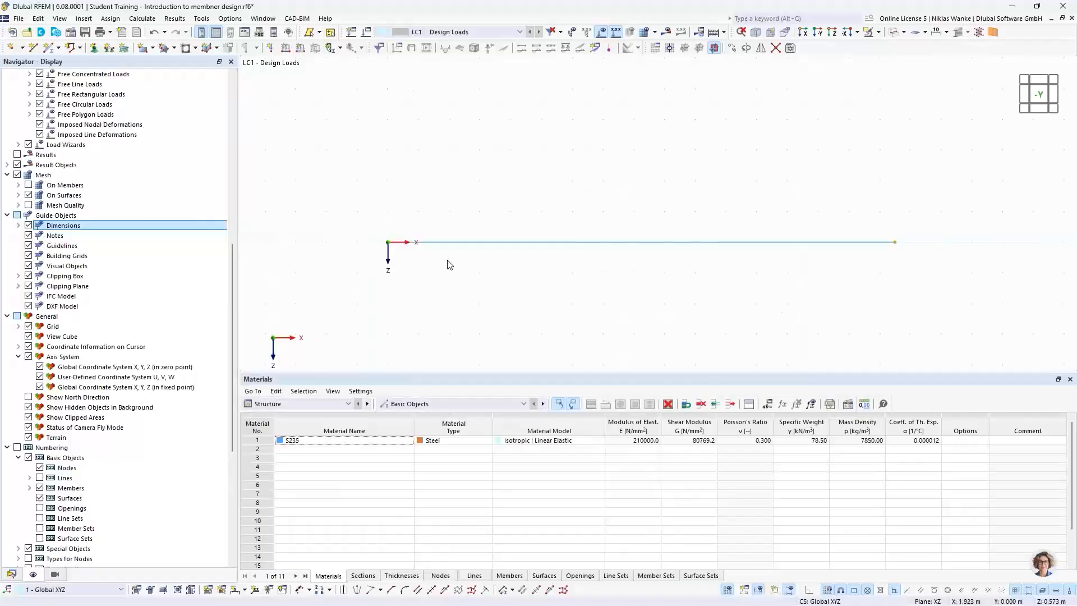
Step: Start dividing the beam using n intermediate nodes and set the number of intermediate nodes to 2
scroll(448, 261, down, 1)
middle_drag(447, 259, 424, 246)
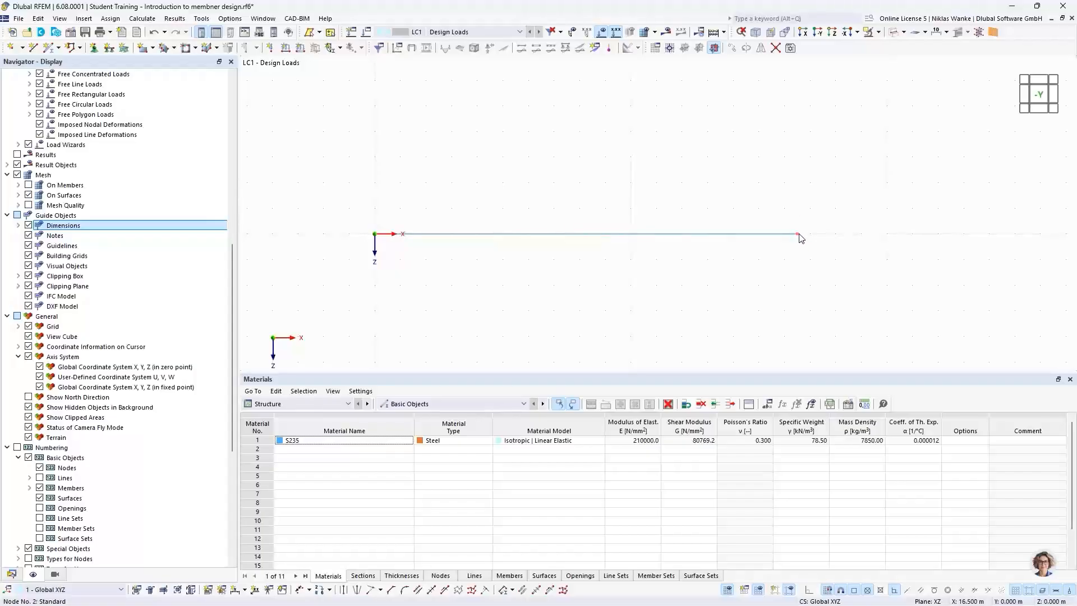
mouse_move(800, 238)
right_click(648, 234)
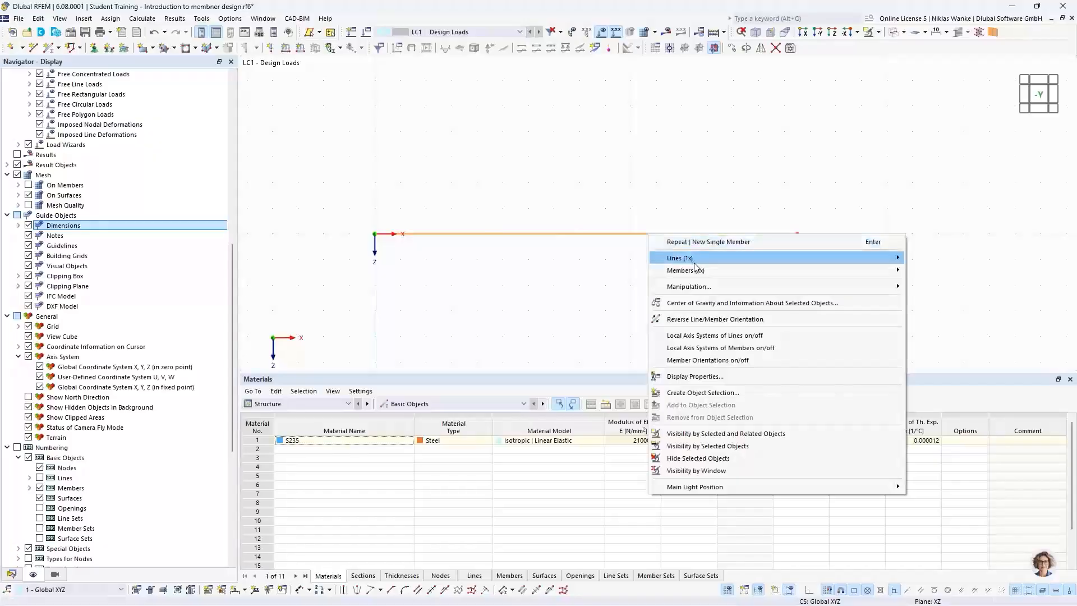
mouse_move(706, 271)
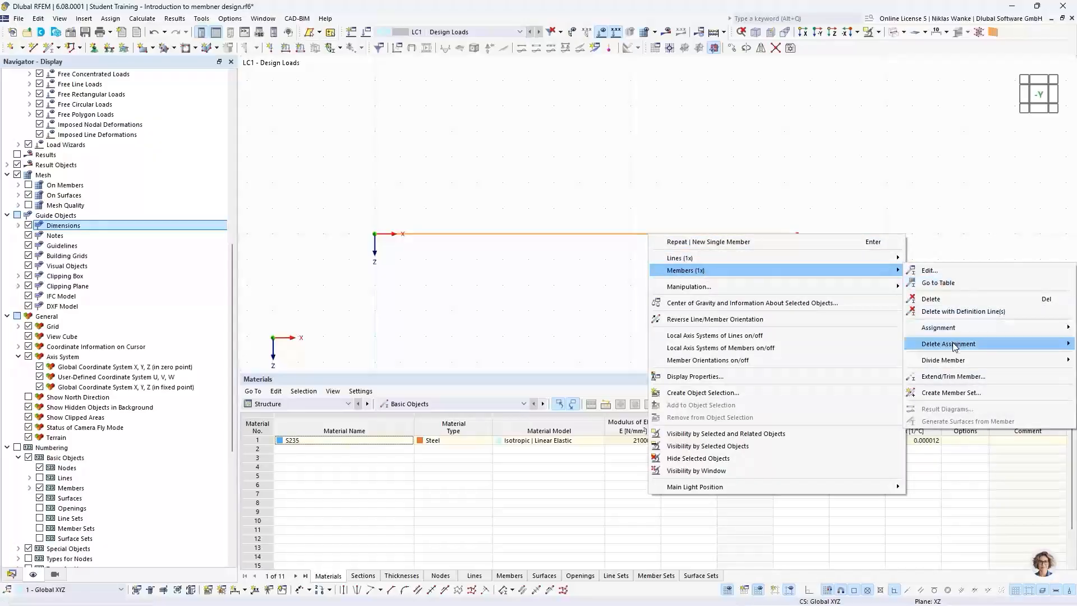
mouse_move(948, 360)
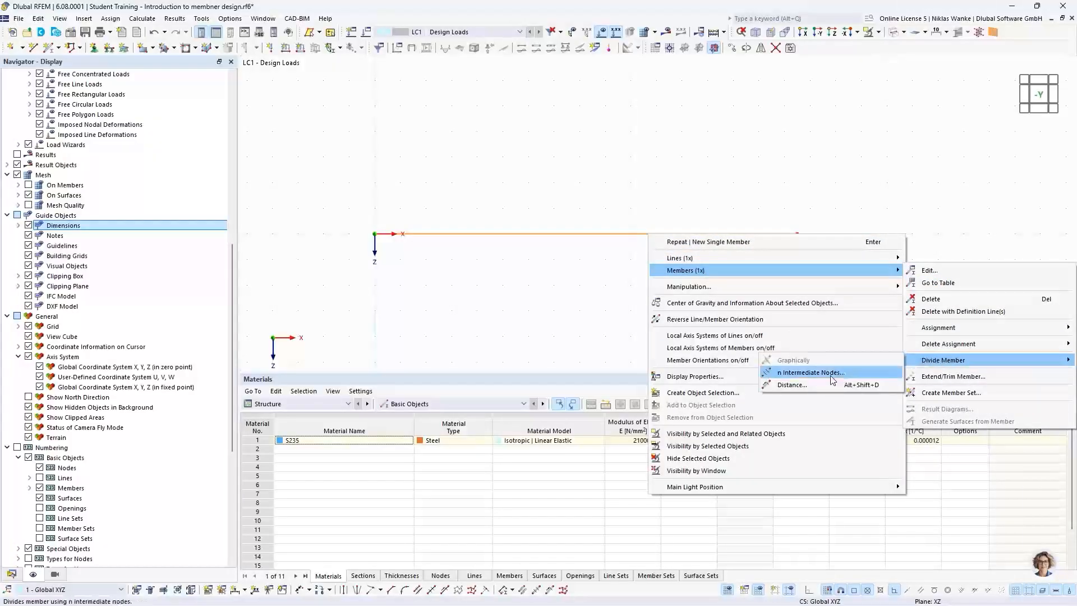
click(801, 373)
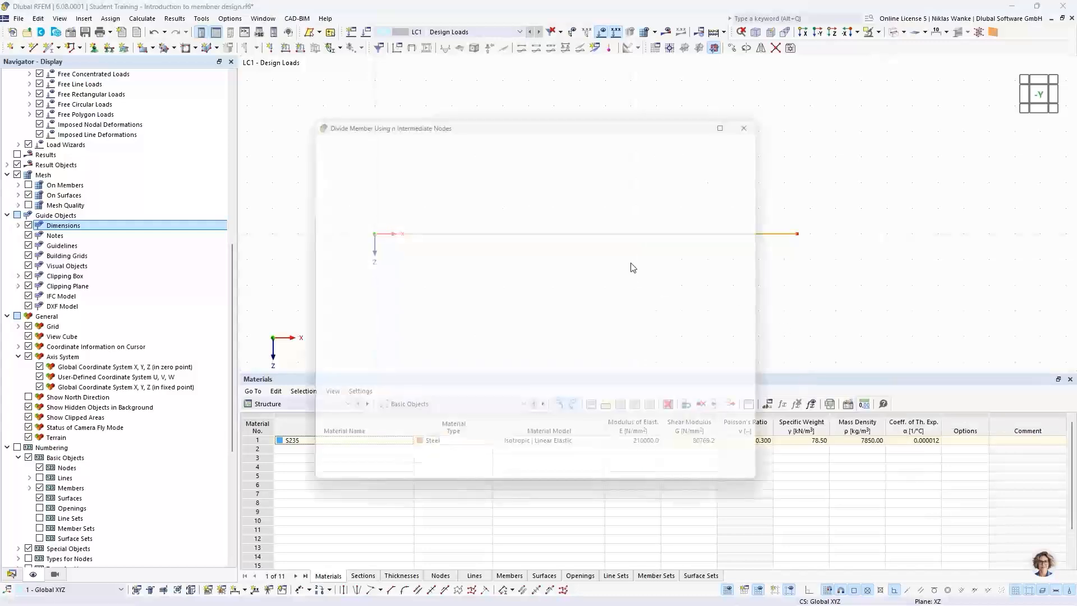
drag(635, 113, 696, 260)
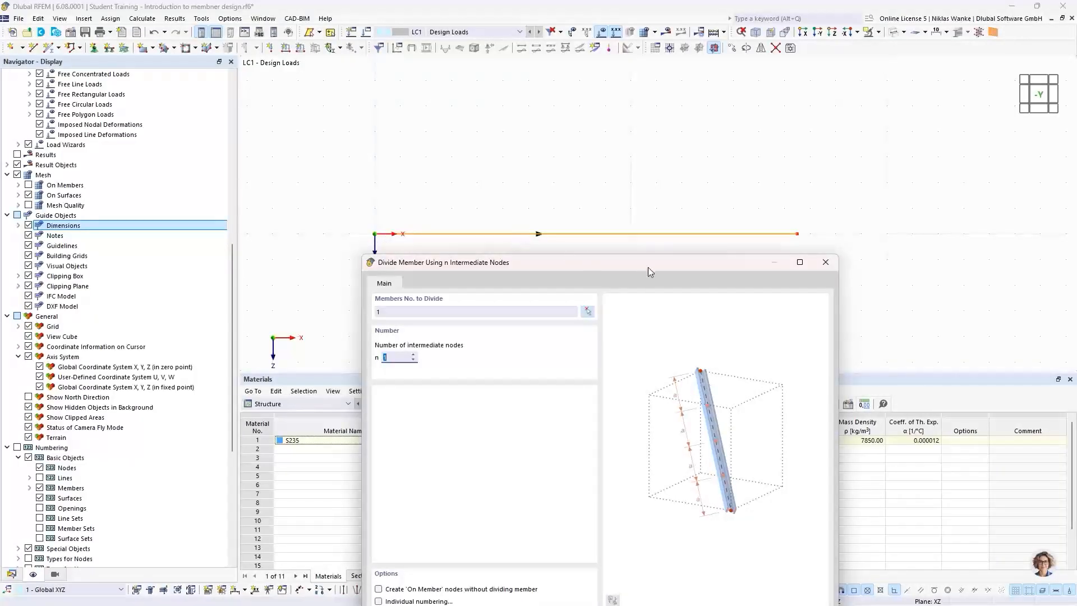
drag(675, 261, 692, 142)
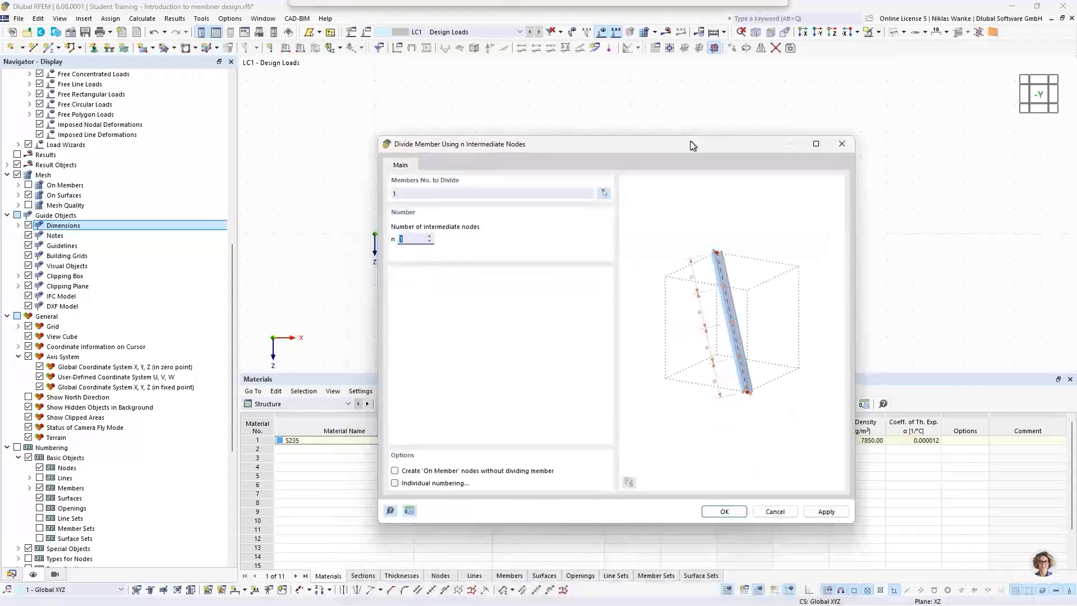
click(430, 236)
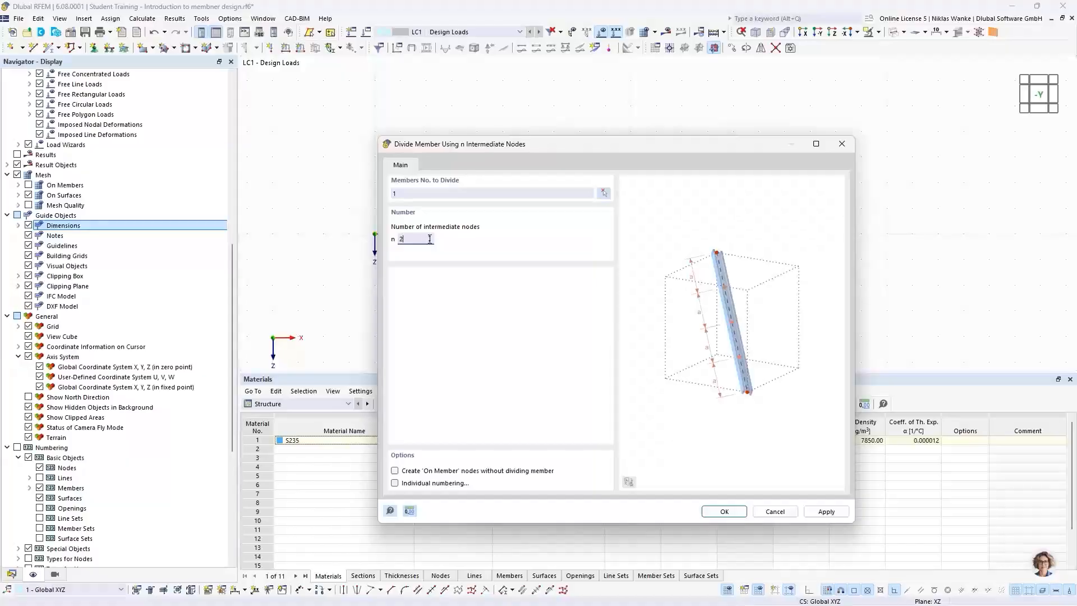
Step: Create the intermediate nodes as 'On Member' nodes without dividing the beam
drag(613, 147, 612, 110)
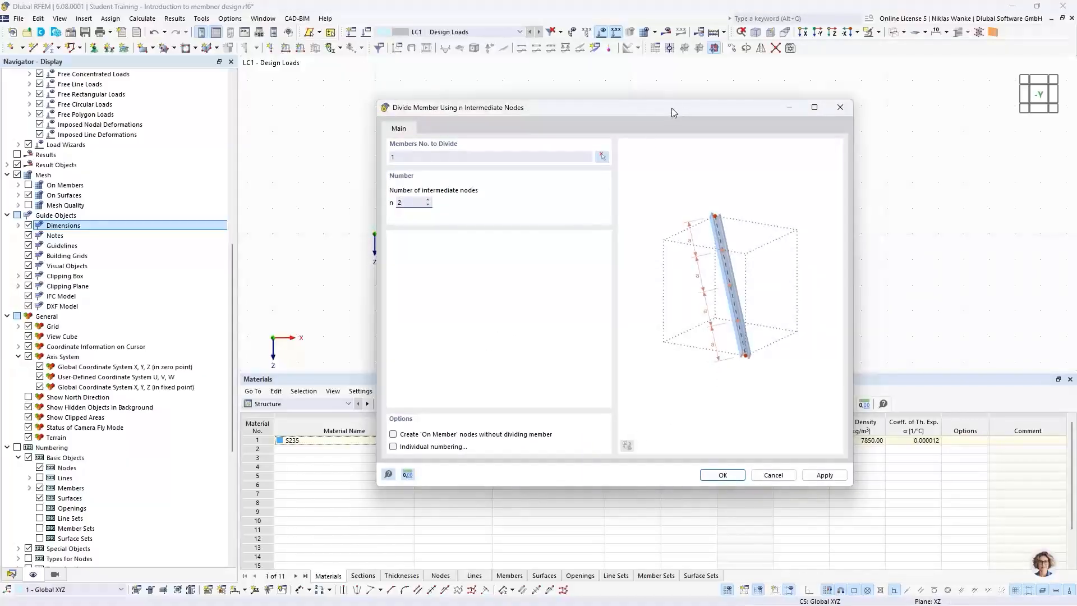
drag(672, 108, 655, 289)
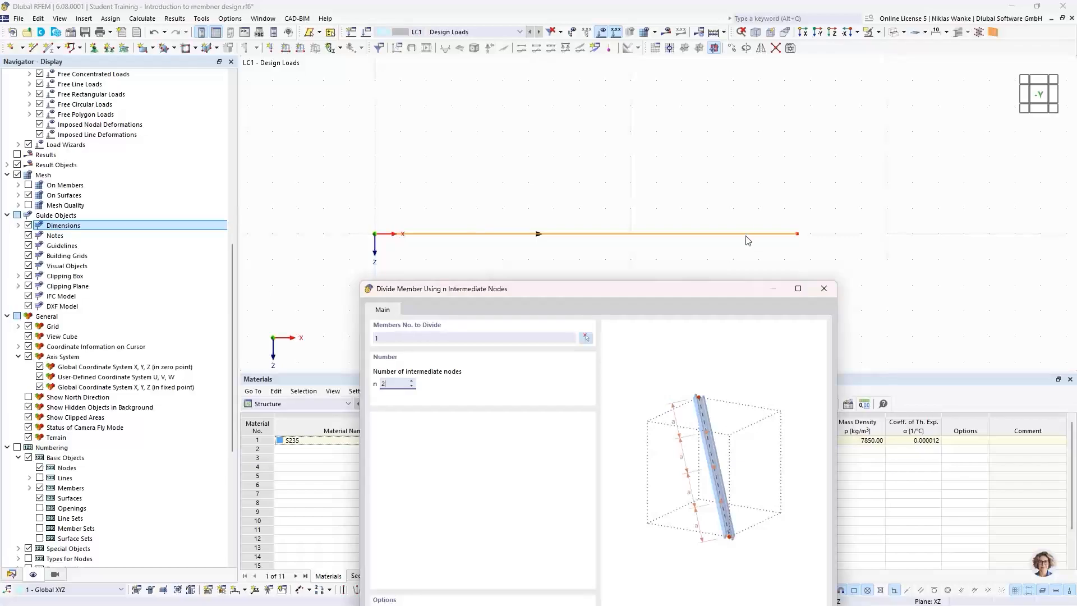
drag(620, 296, 614, 274)
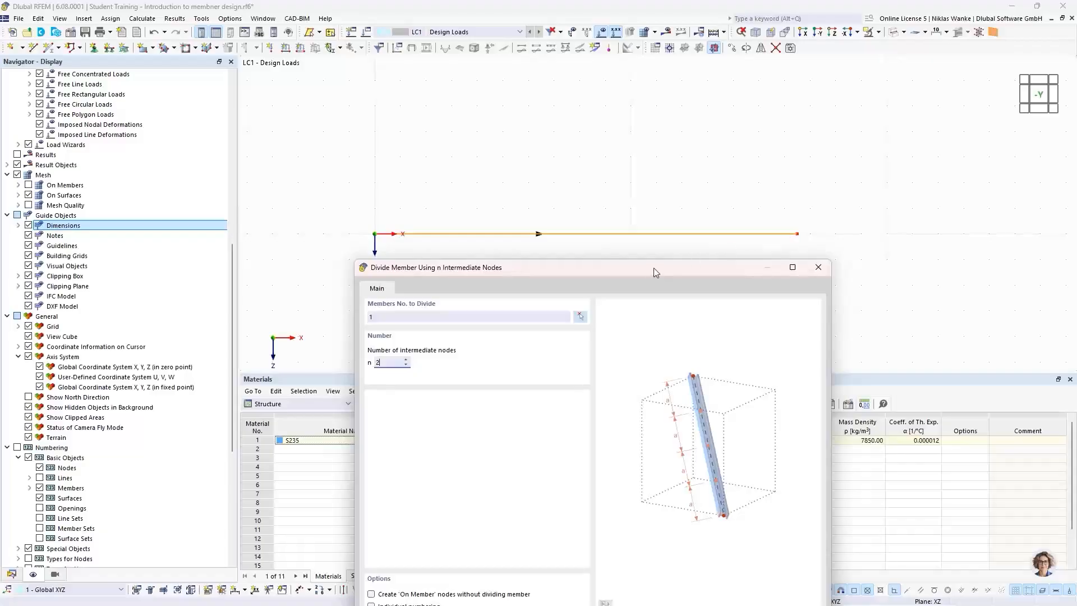
drag(654, 269, 678, 140)
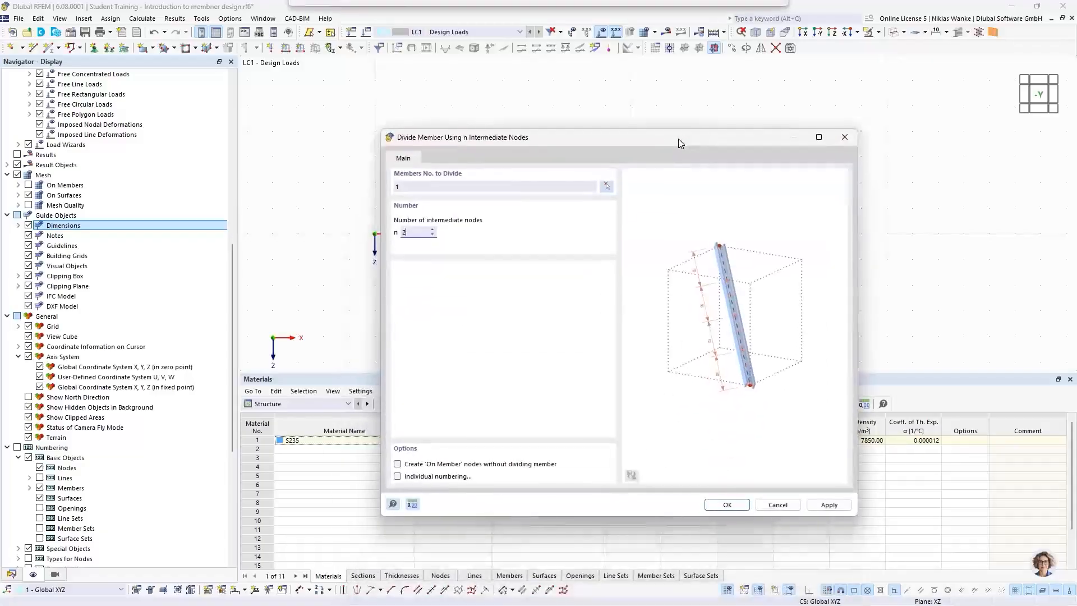
click(397, 465)
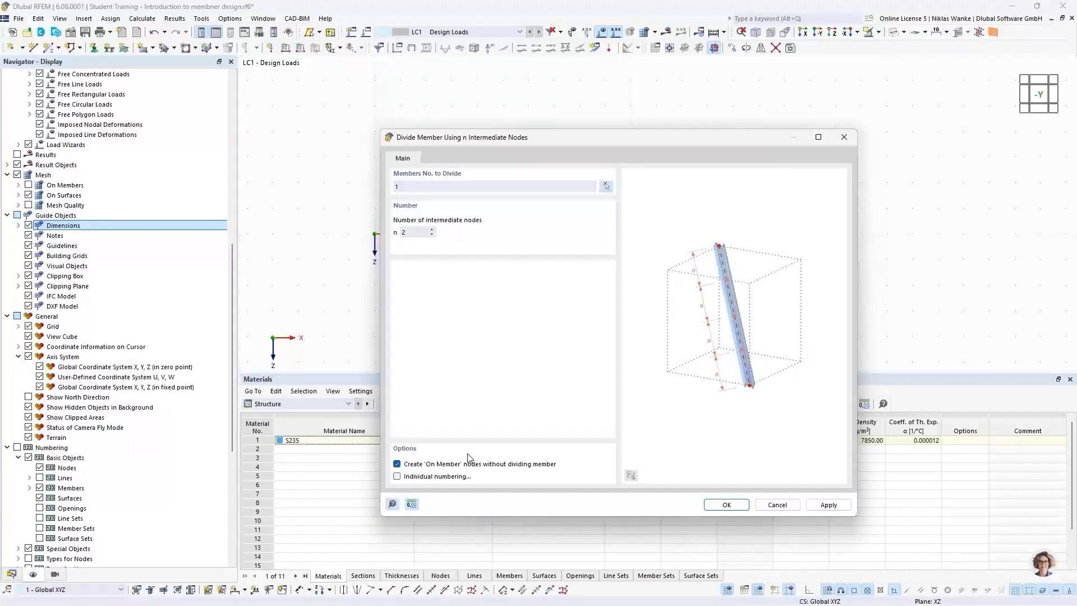
click(718, 506)
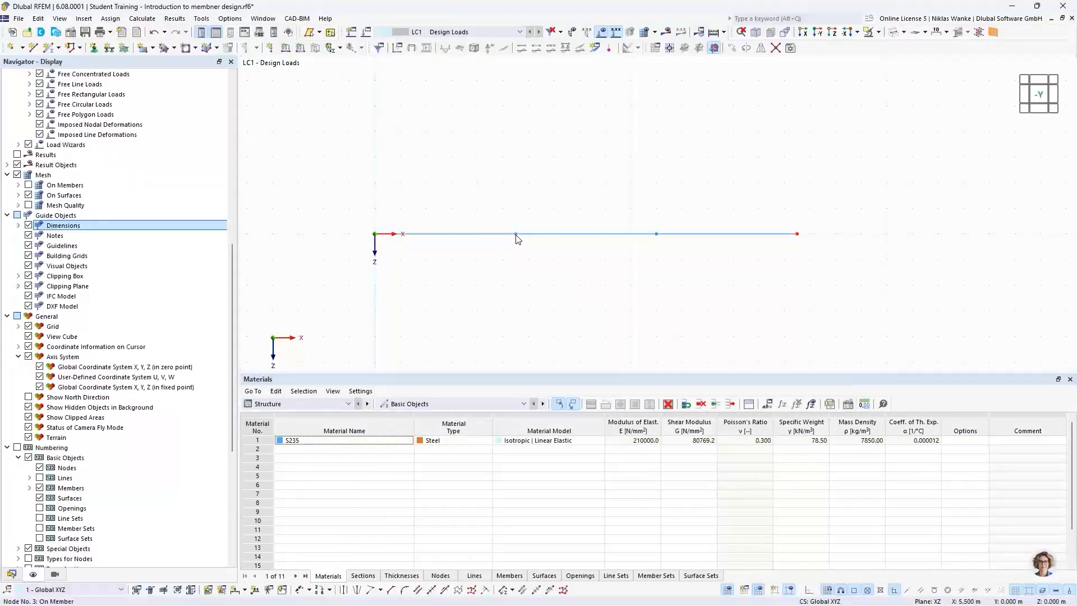
Step: Examine the first intermediate node's distances along the member and its available node types
mouse_move(518, 239)
double_click(516, 235)
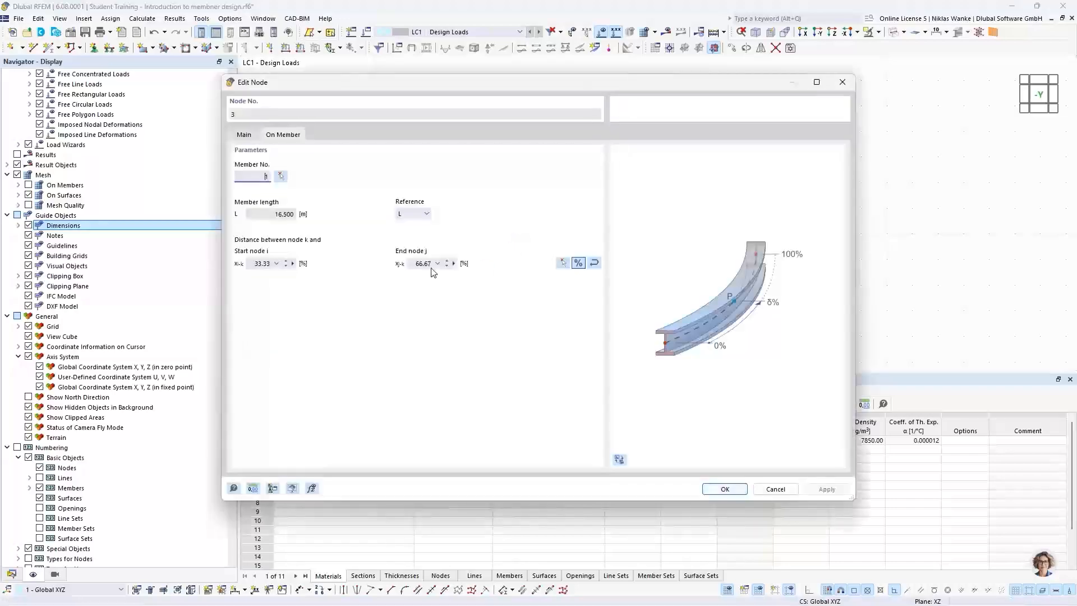
click(245, 136)
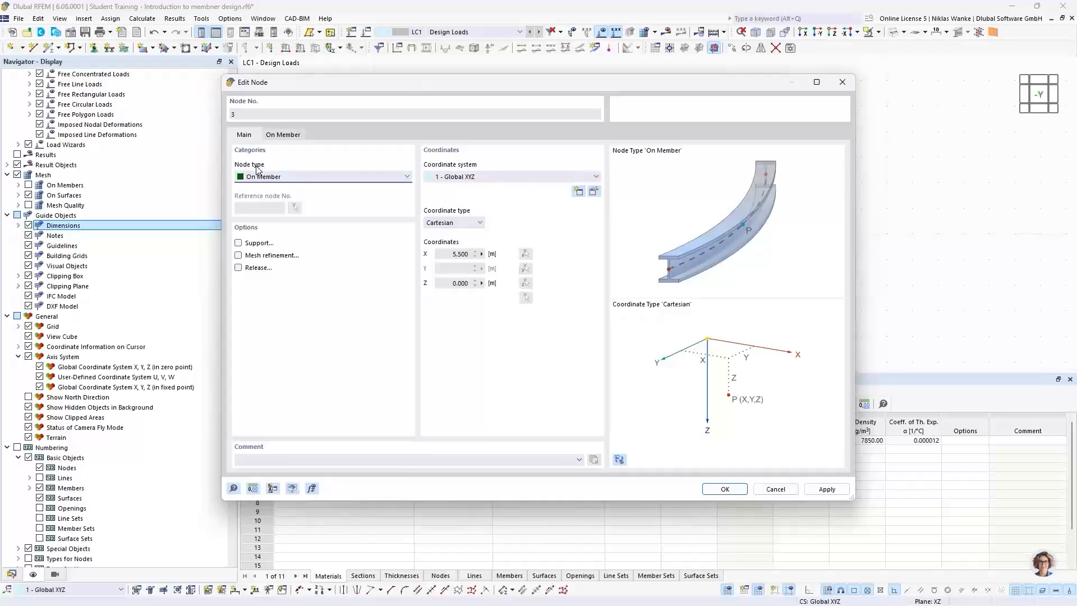
click(268, 177)
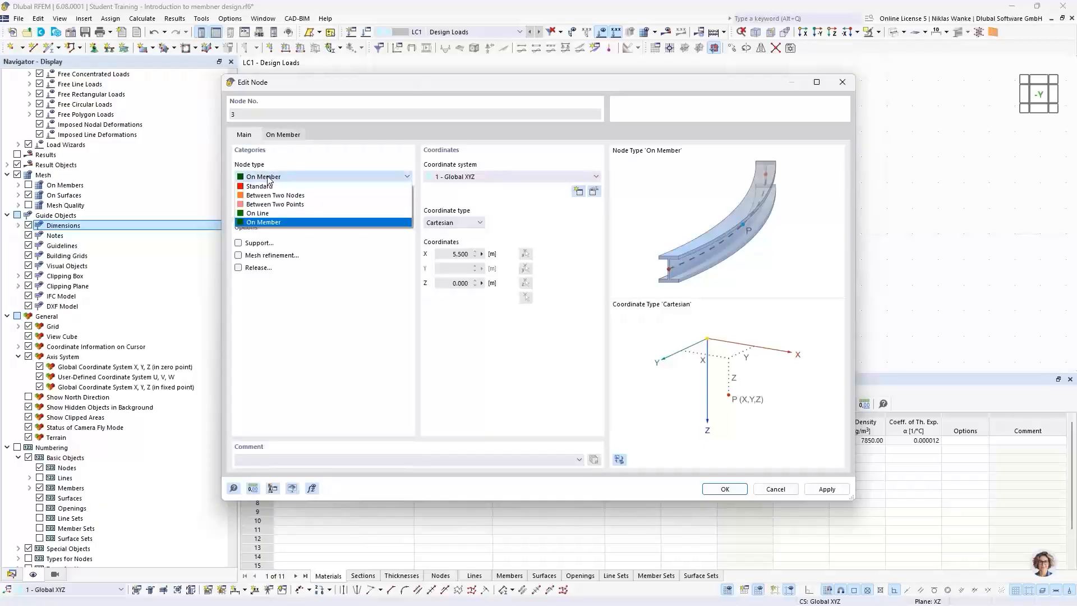
click(370, 162)
click(842, 82)
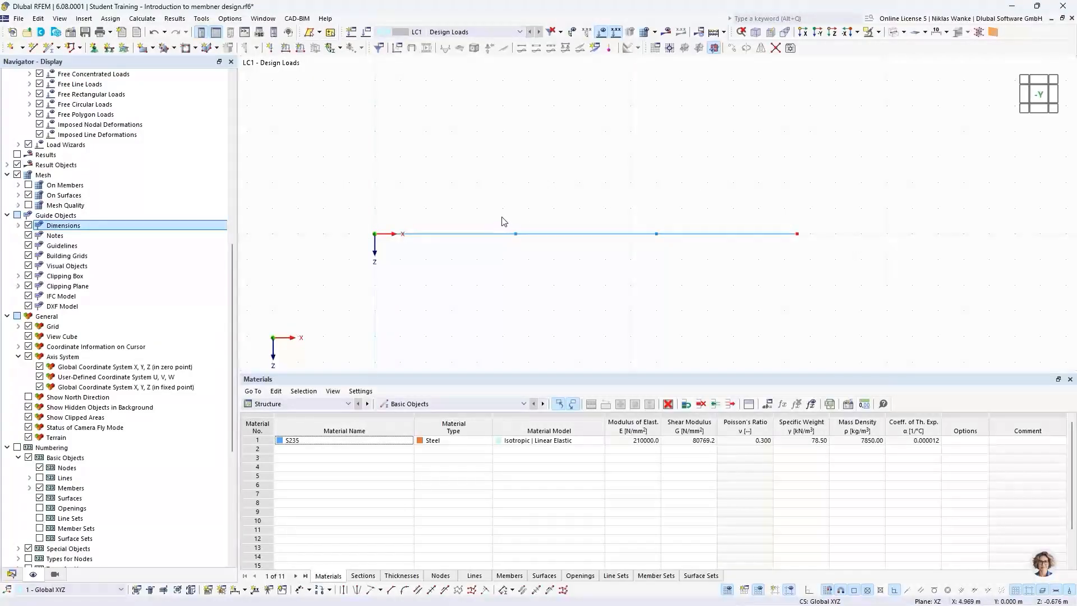
drag(507, 220, 528, 252)
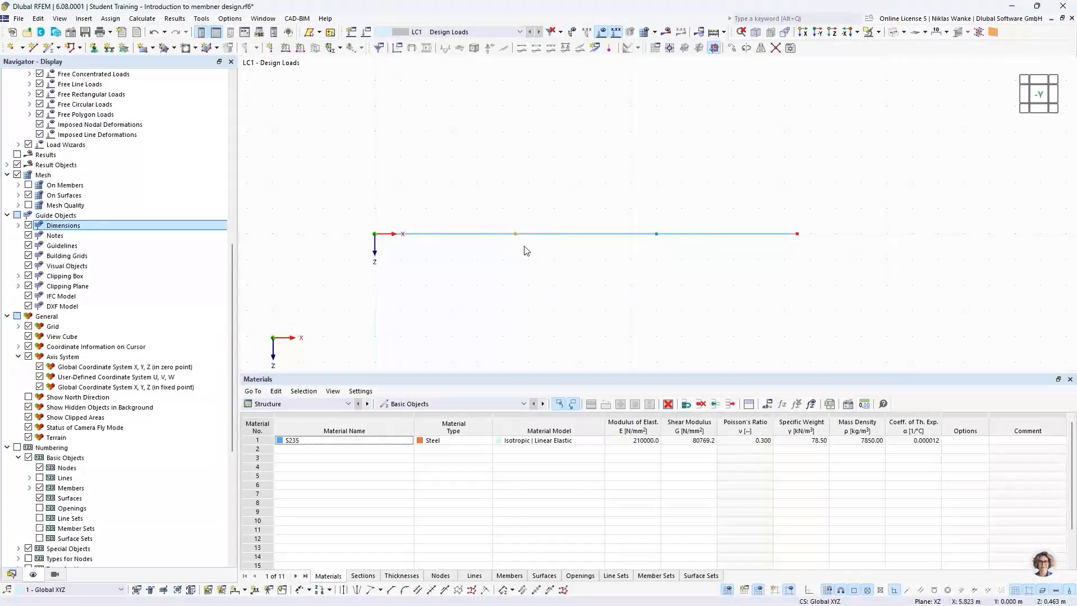
click(555, 233)
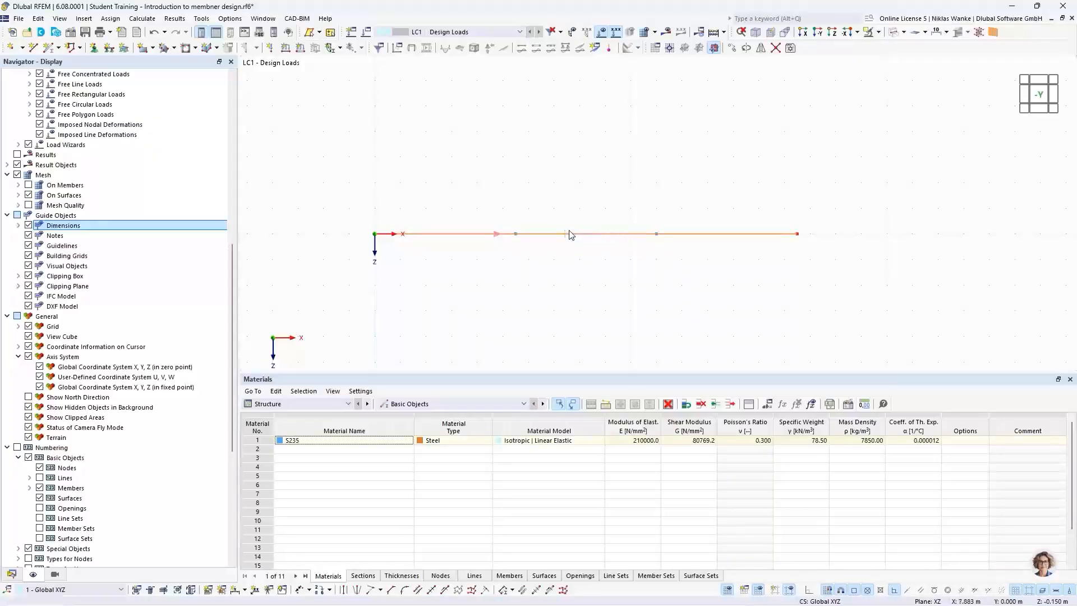
click(545, 256)
drag(610, 261, 580, 188)
click(590, 250)
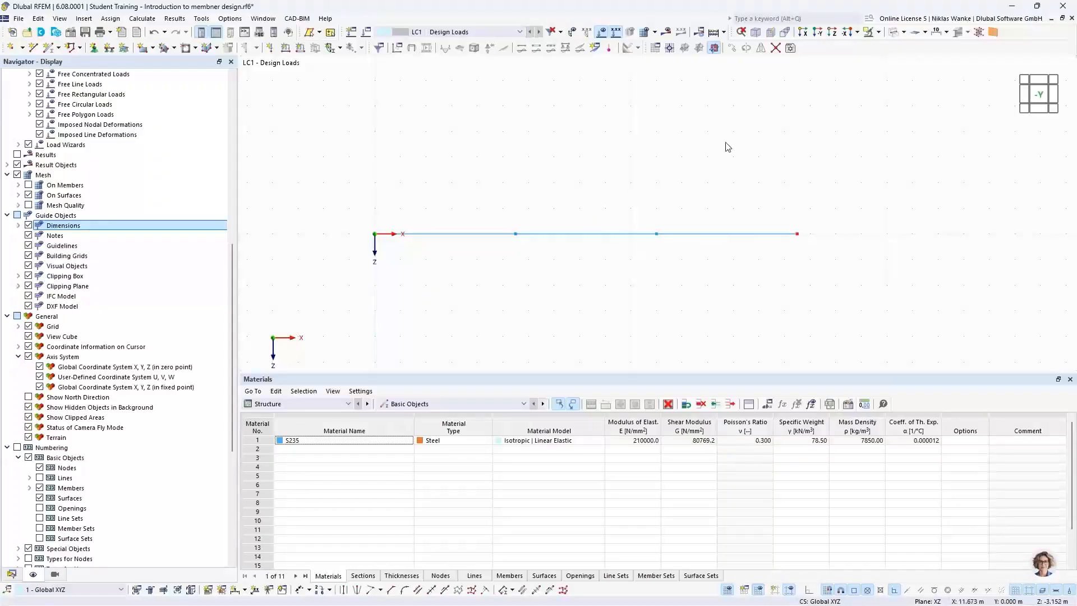
Step: Display the beam as a Solid Model and view it straight on from the -Y direction
click(903, 32)
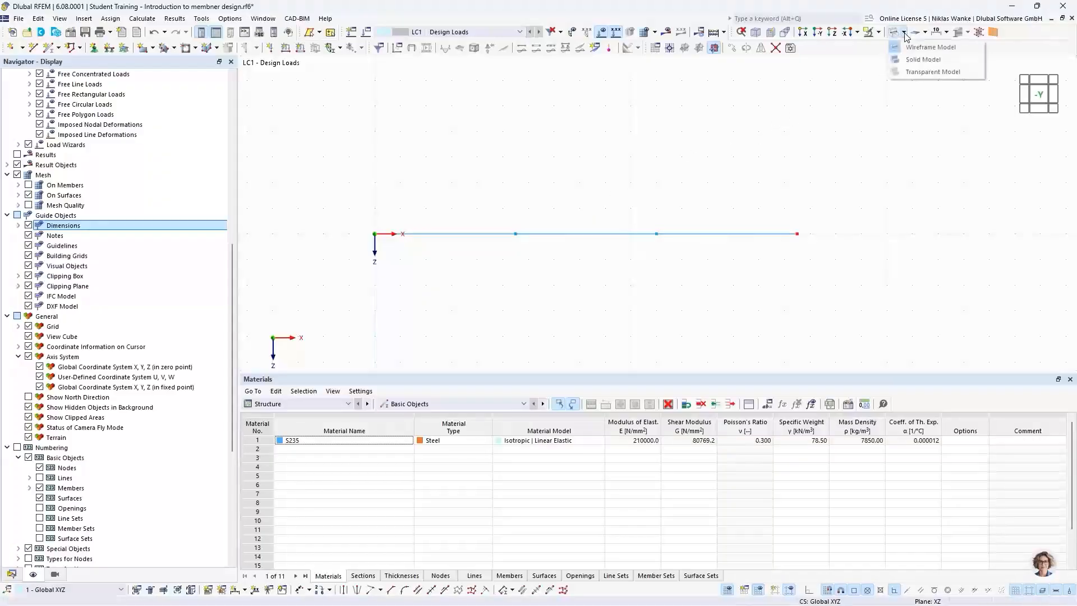
click(921, 59)
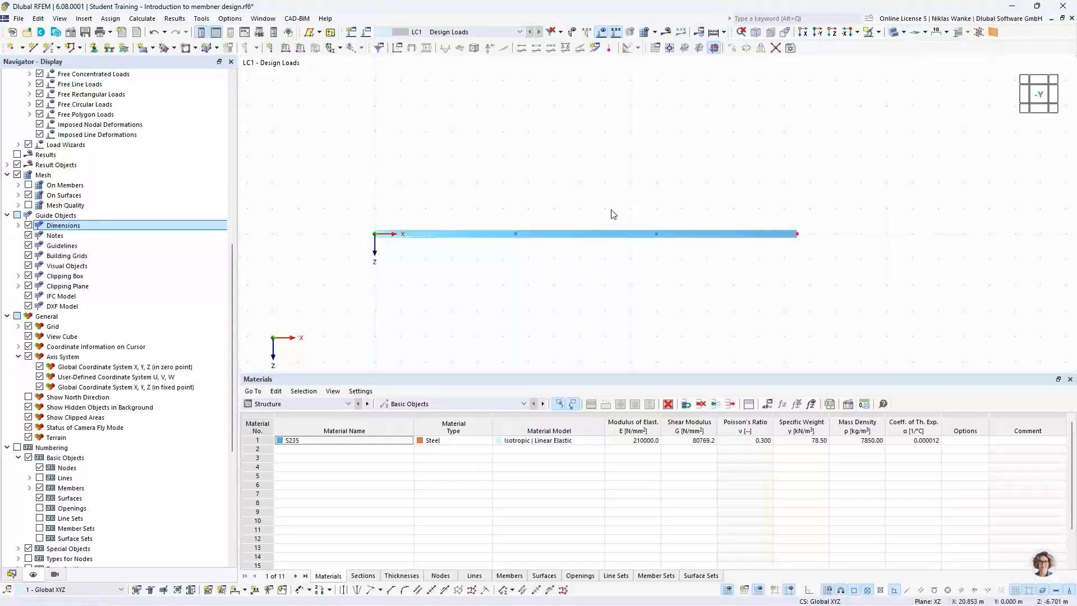
scroll(779, 247, up, 1)
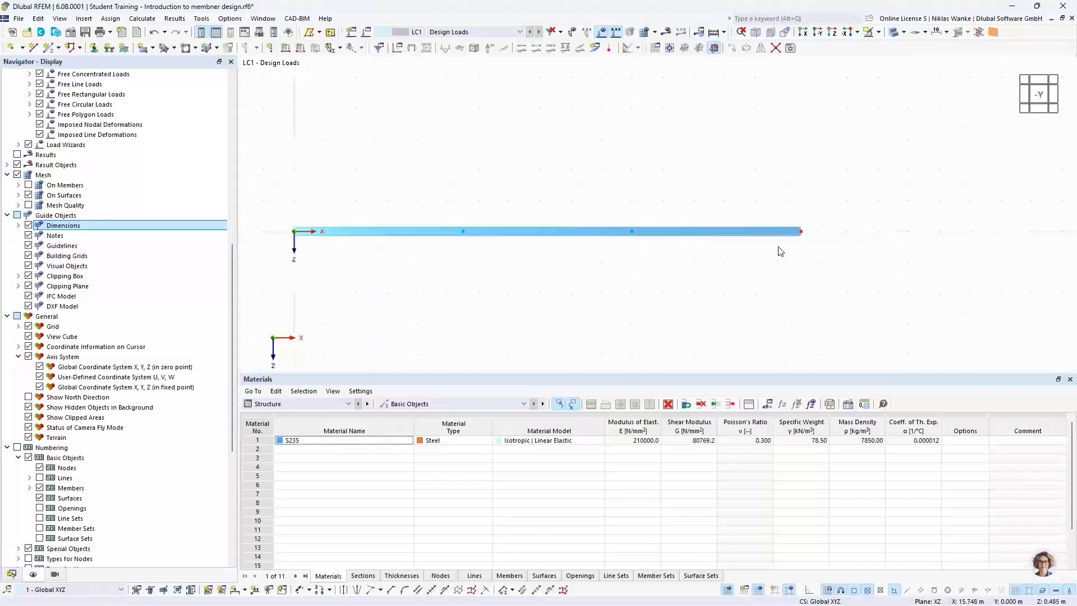
middle_drag(779, 248, 745, 245)
scroll(792, 227, up, 4)
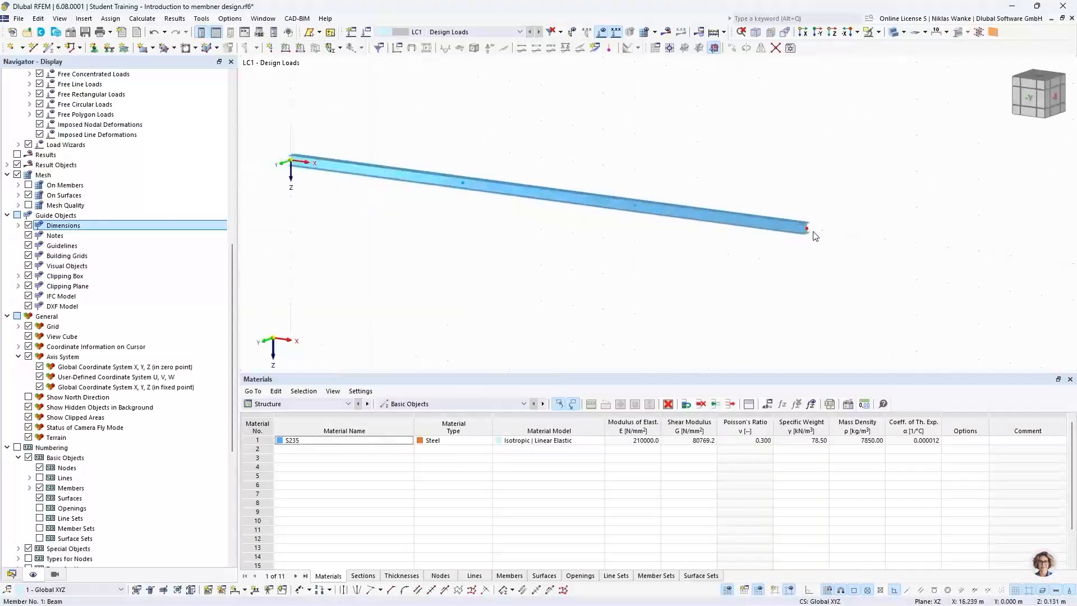
scroll(792, 228, down, 2)
scroll(792, 227, down, 4)
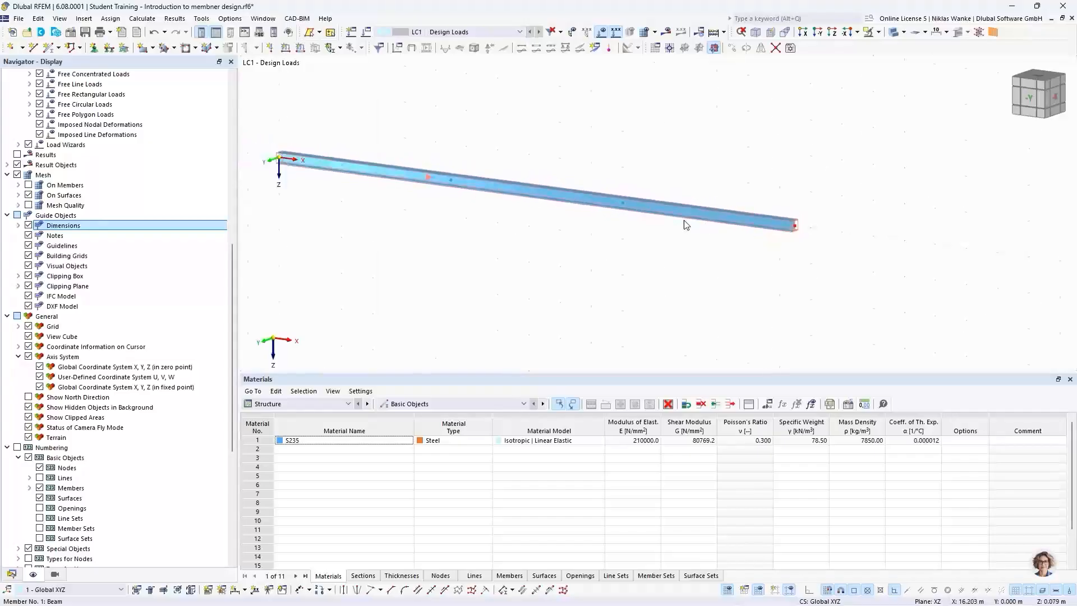
scroll(583, 234, down, 1)
middle_drag(583, 233, 610, 253)
click(1032, 99)
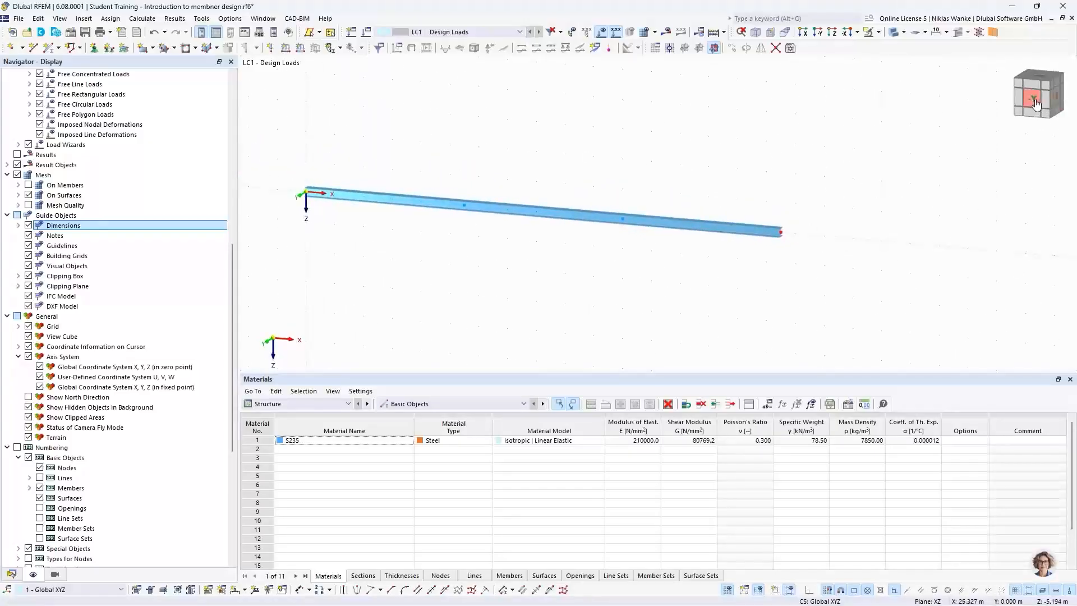
scroll(680, 276, down, 1)
middle_drag(680, 277, 642, 269)
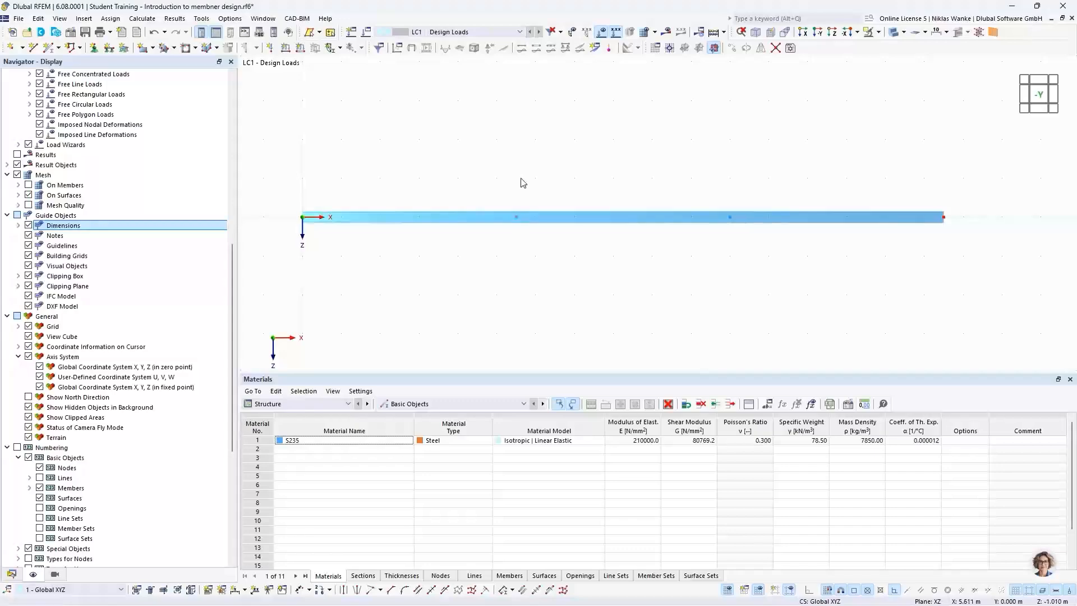
Step: Start a Move/Copy of the beam's two intermediate nodes and set the number of copy steps to 1
click(517, 217)
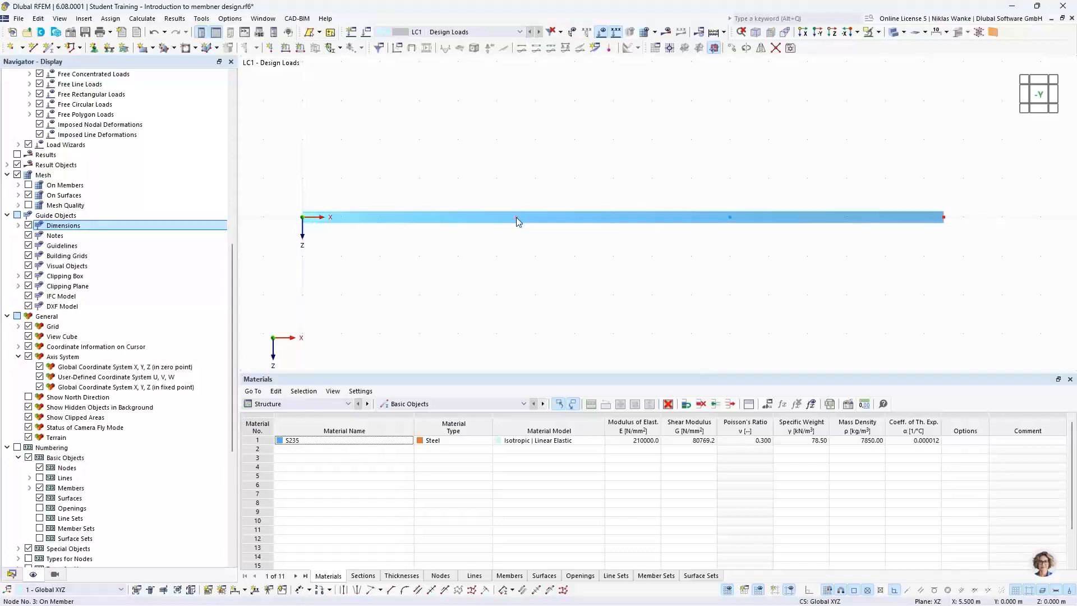
click(731, 218)
click(733, 49)
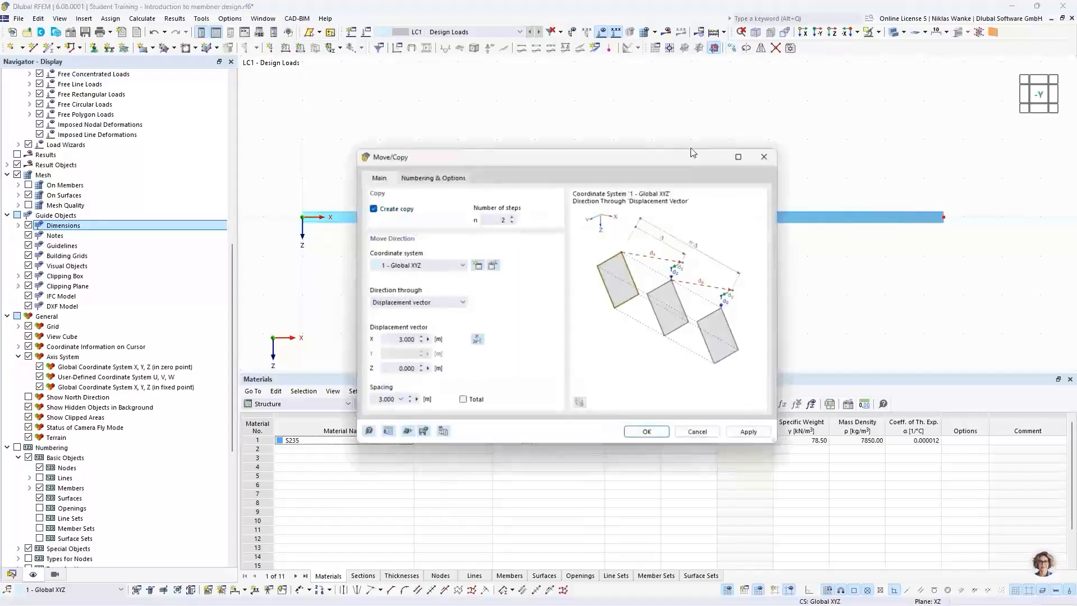
drag(624, 163, 704, 146)
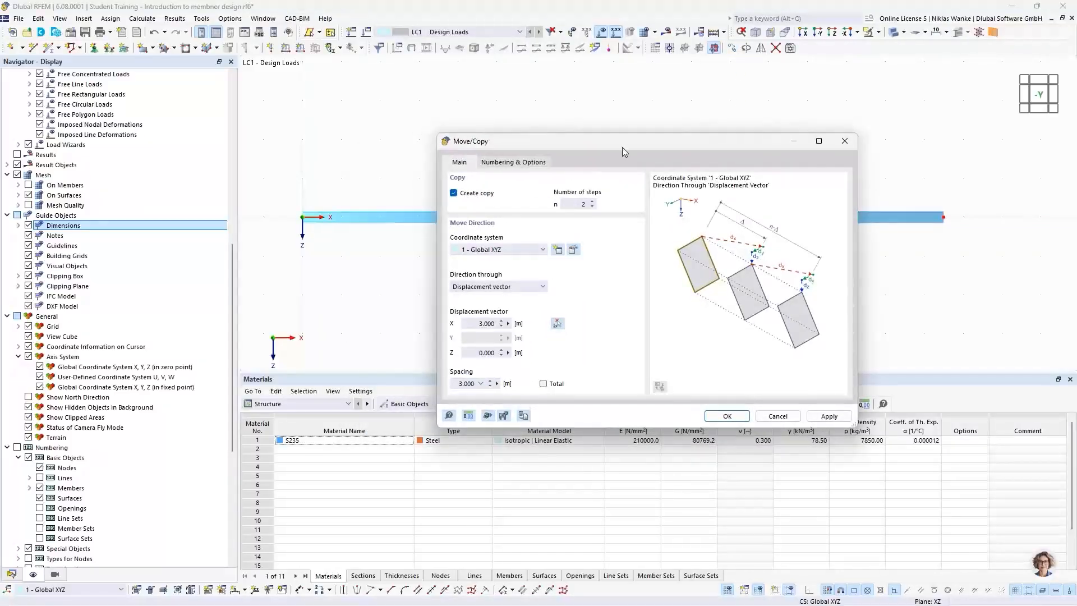
drag(622, 146, 721, 155)
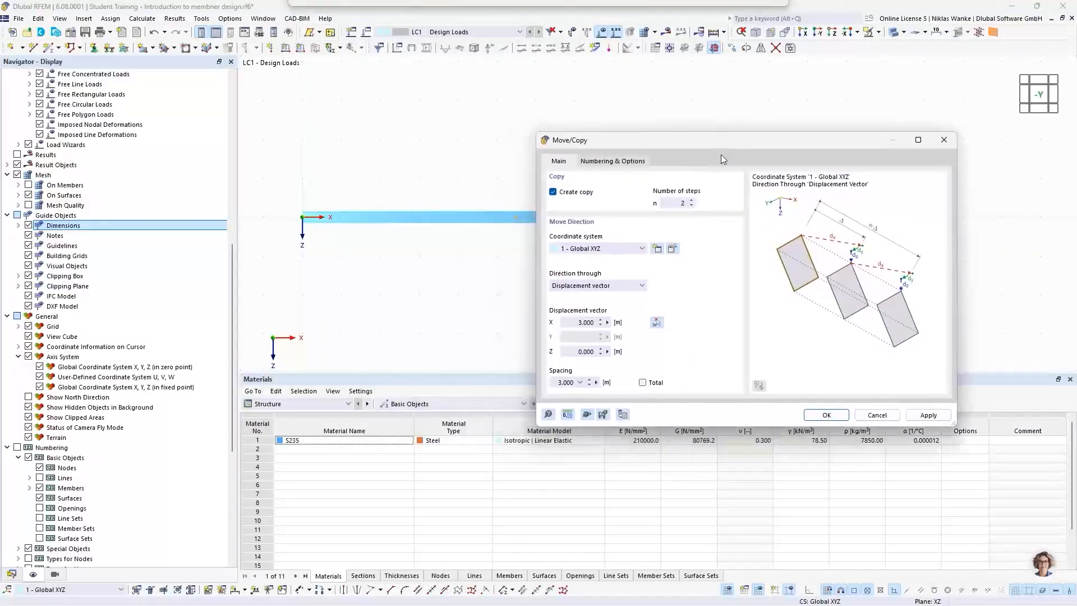
click(692, 206)
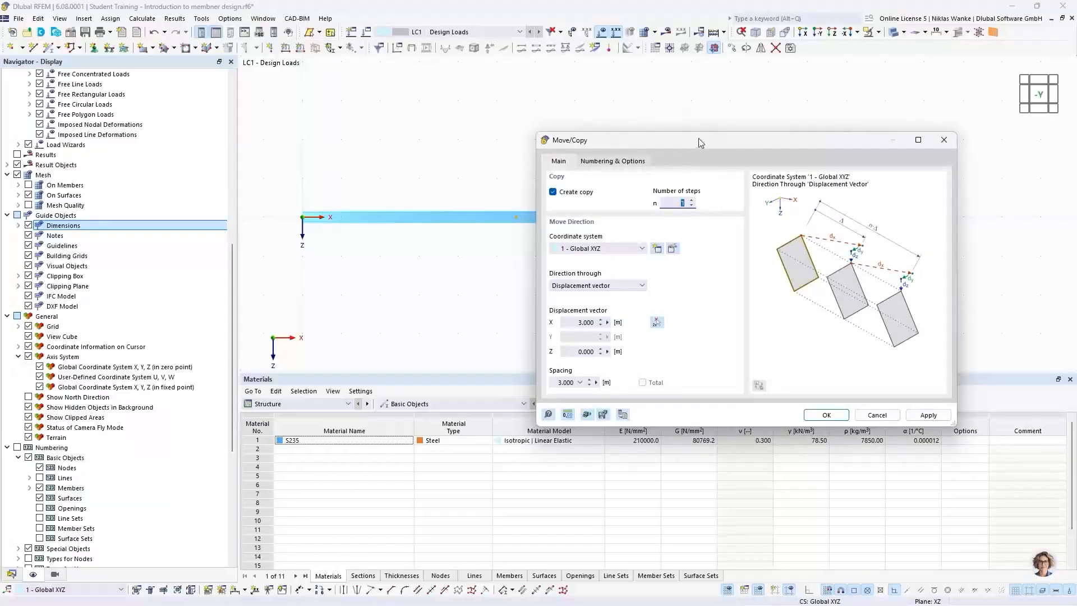
mouse_move(699, 138)
mouse_down()
mouse_move(694, 123)
mouse_move(700, 134)
mouse_up()
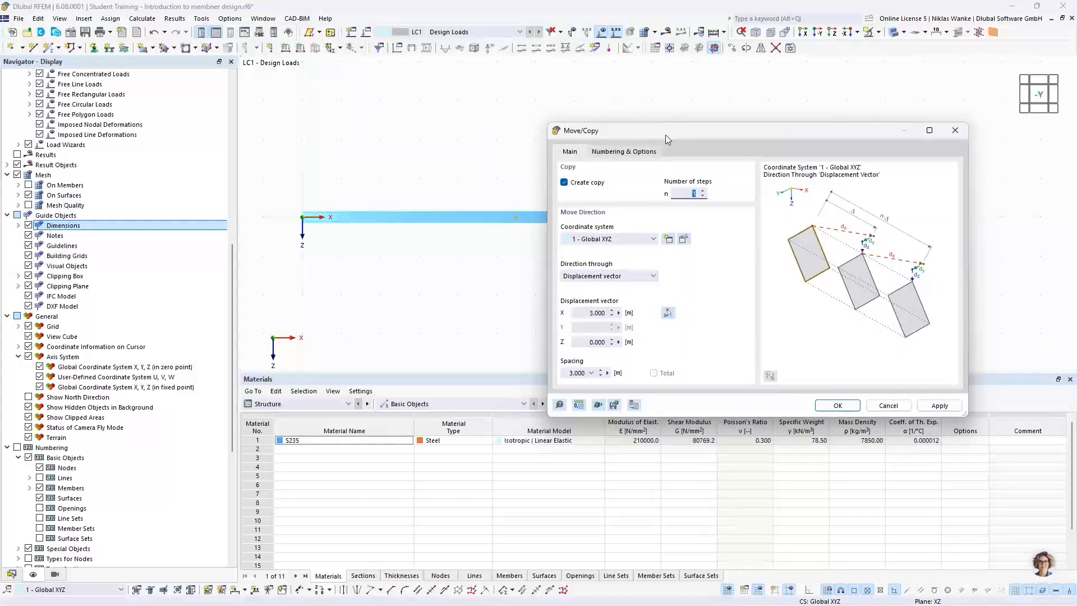
drag(678, 135, 533, 247)
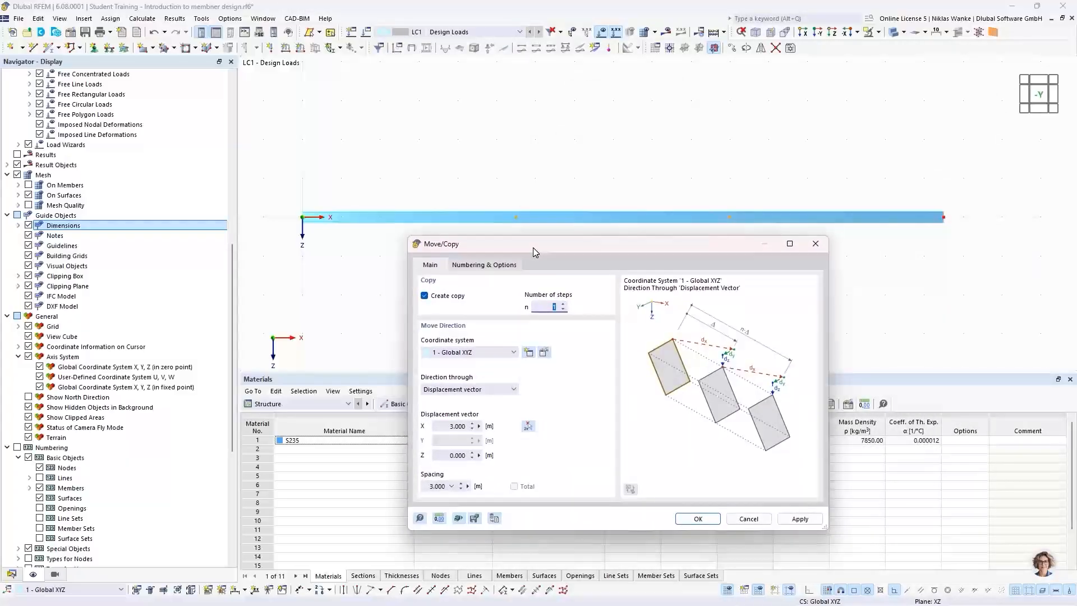
Step: Enable step links for the copy and choose to link the nodes with a member
click(495, 266)
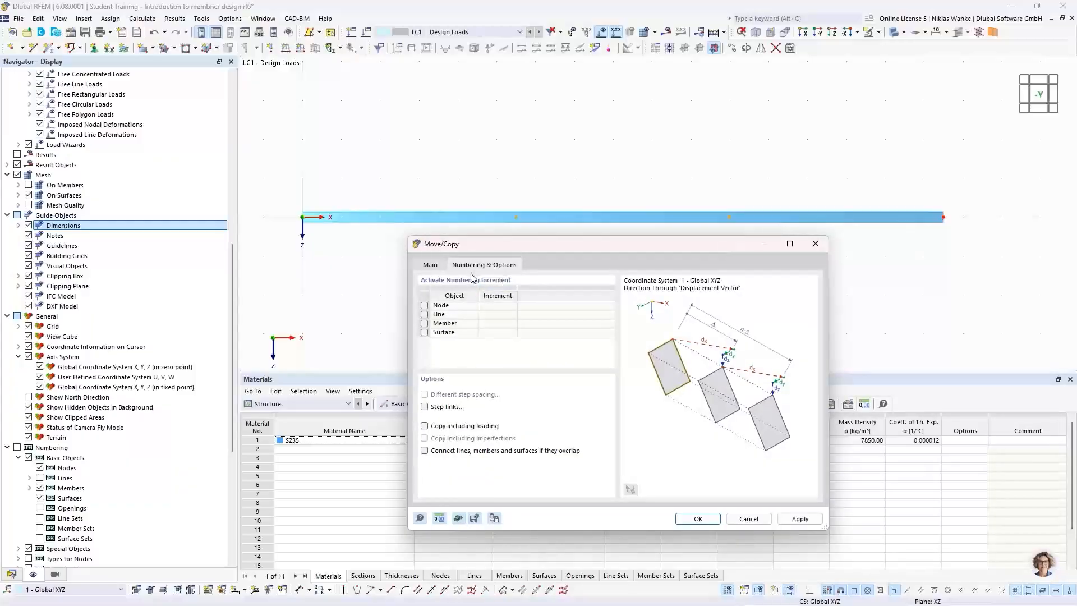
click(424, 407)
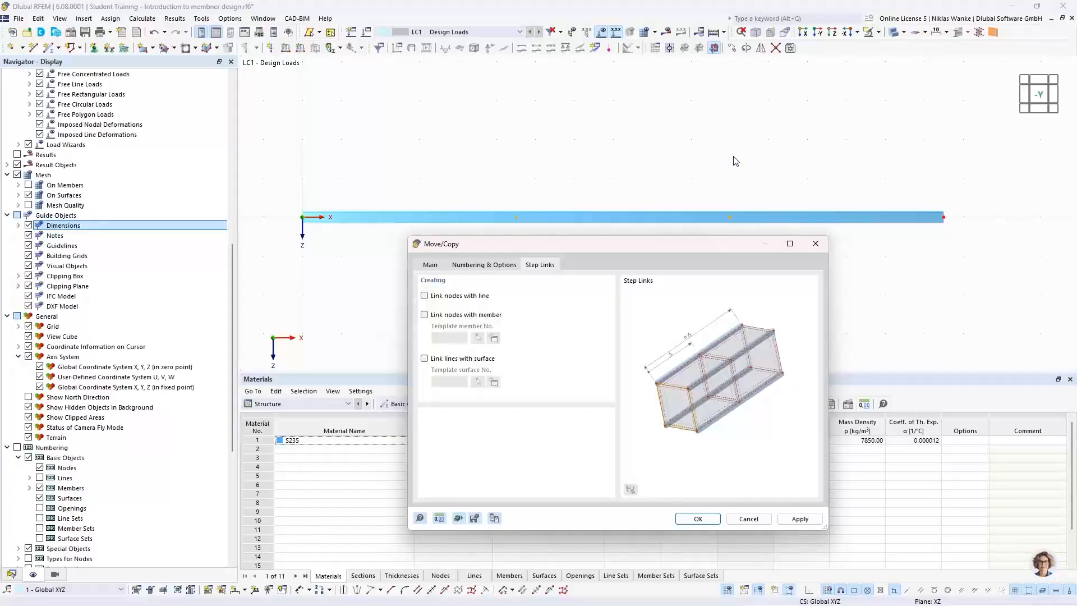
click(425, 317)
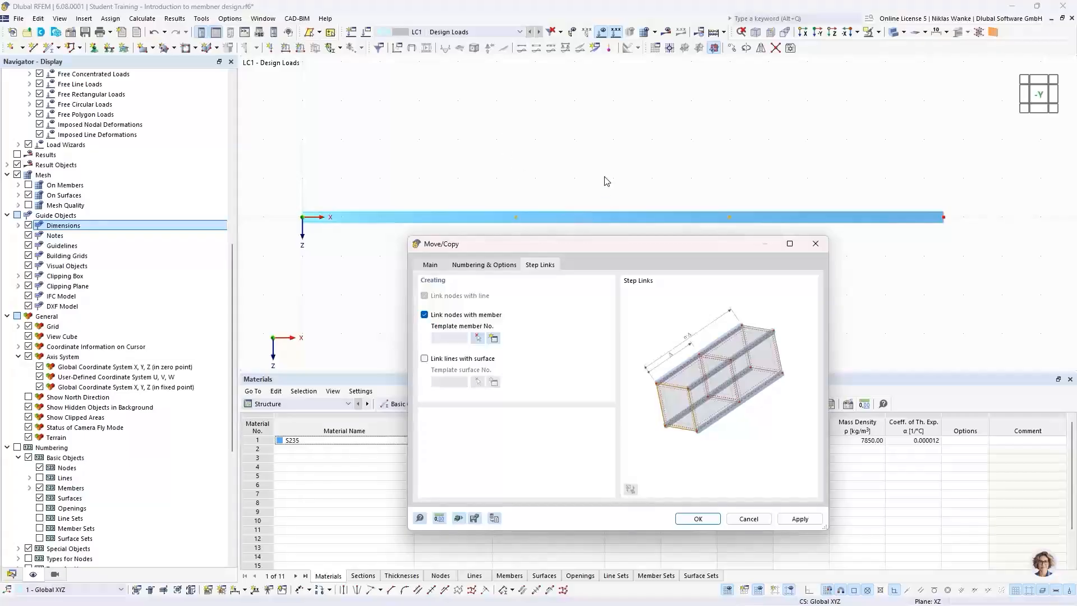
Step: Start a new template member for the step links and set its member type to Truss
click(494, 337)
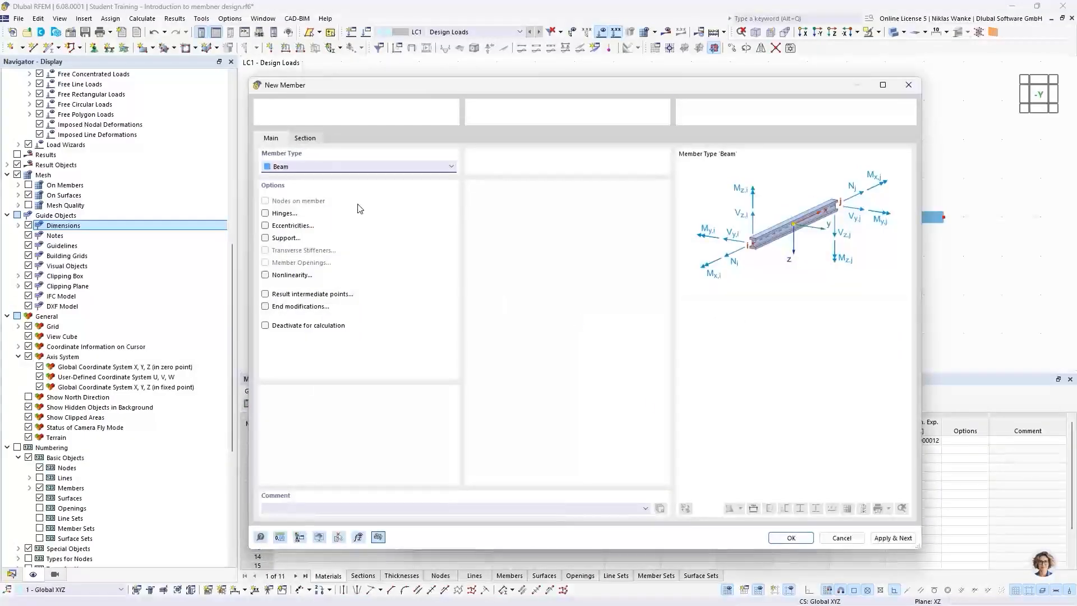
click(356, 167)
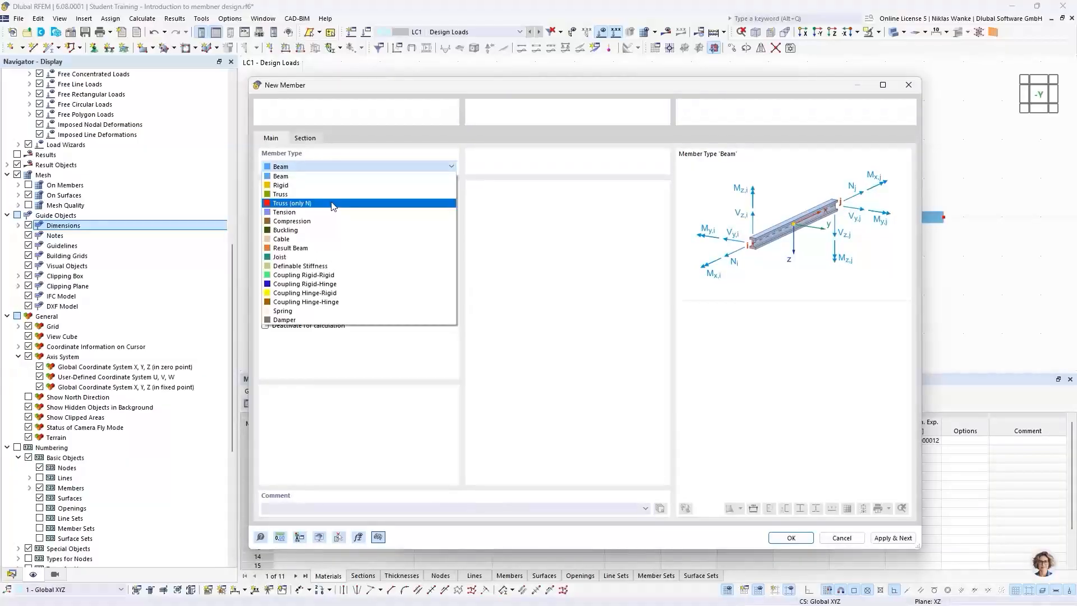
click(279, 195)
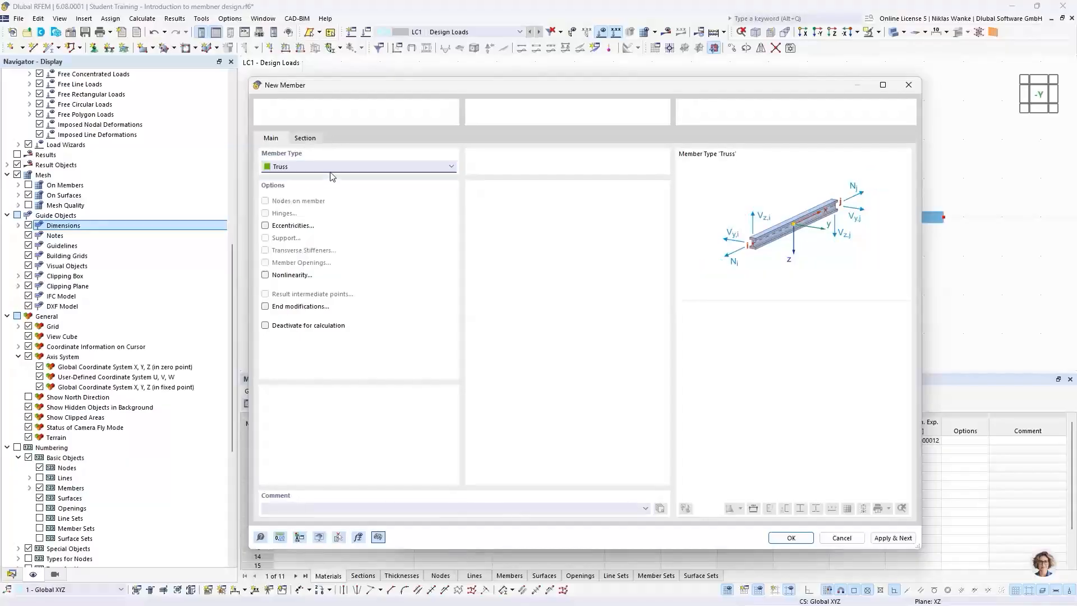
Step: Create a new IPE 200 British Steel section in S235 for the template truss member and accept the template
click(306, 138)
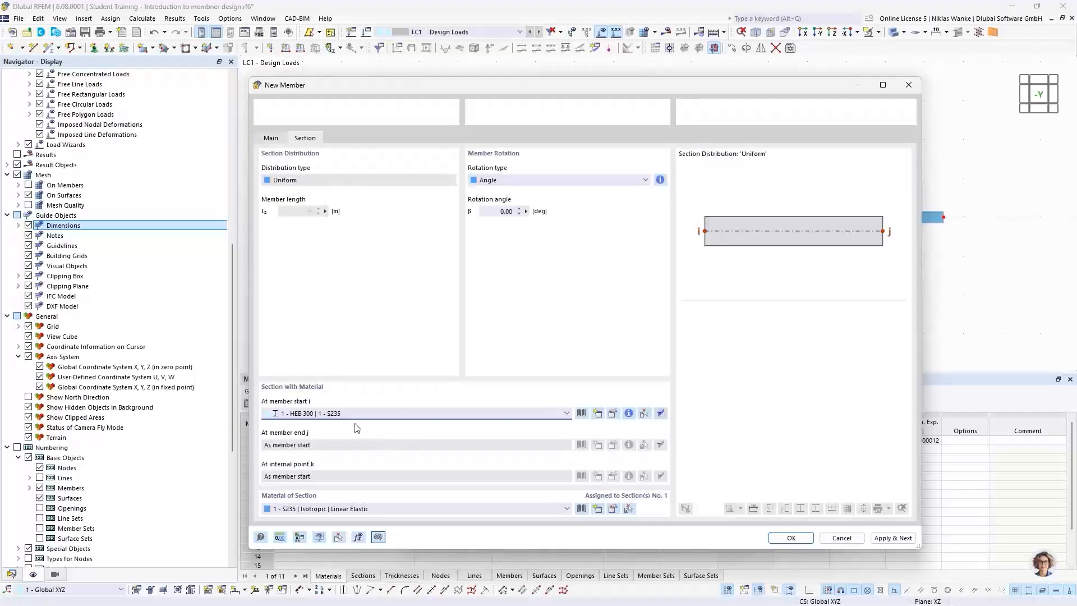
click(332, 411)
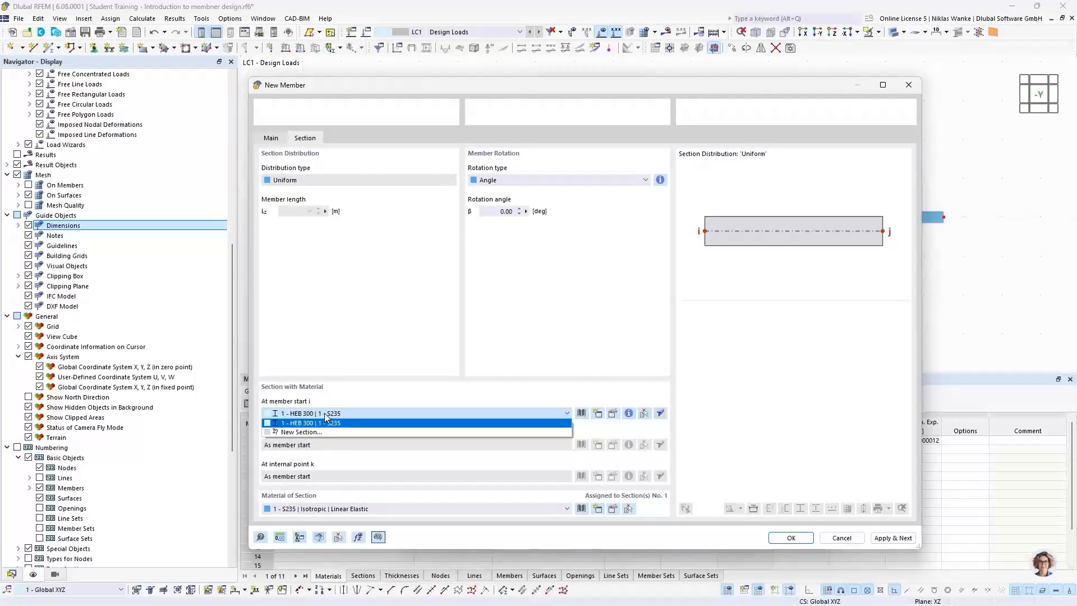
click(302, 432)
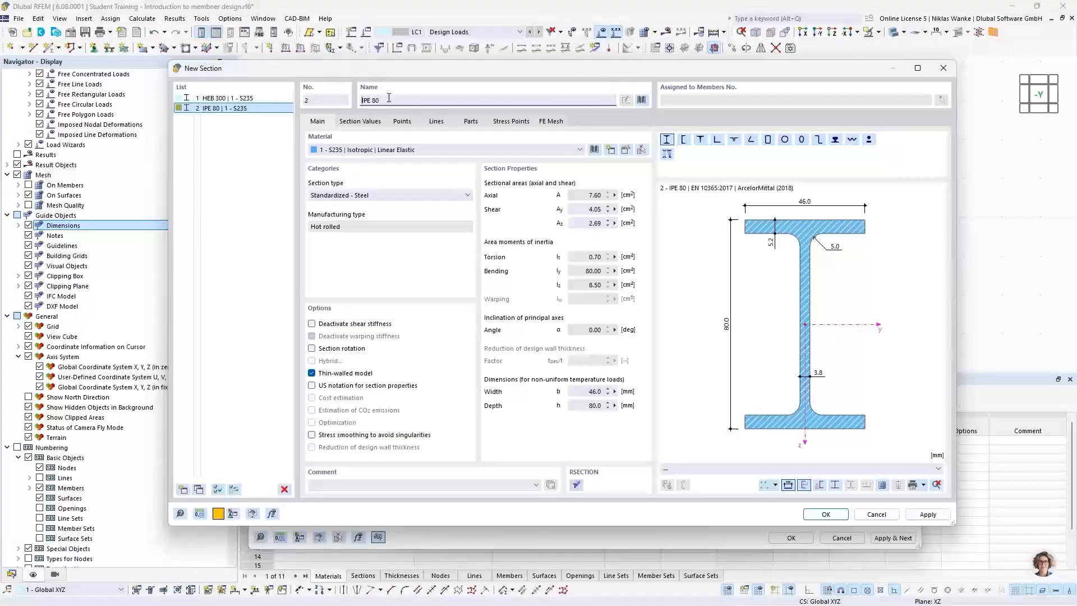
key(BackSpace)
key(BackSpace)
key(BackSpace)
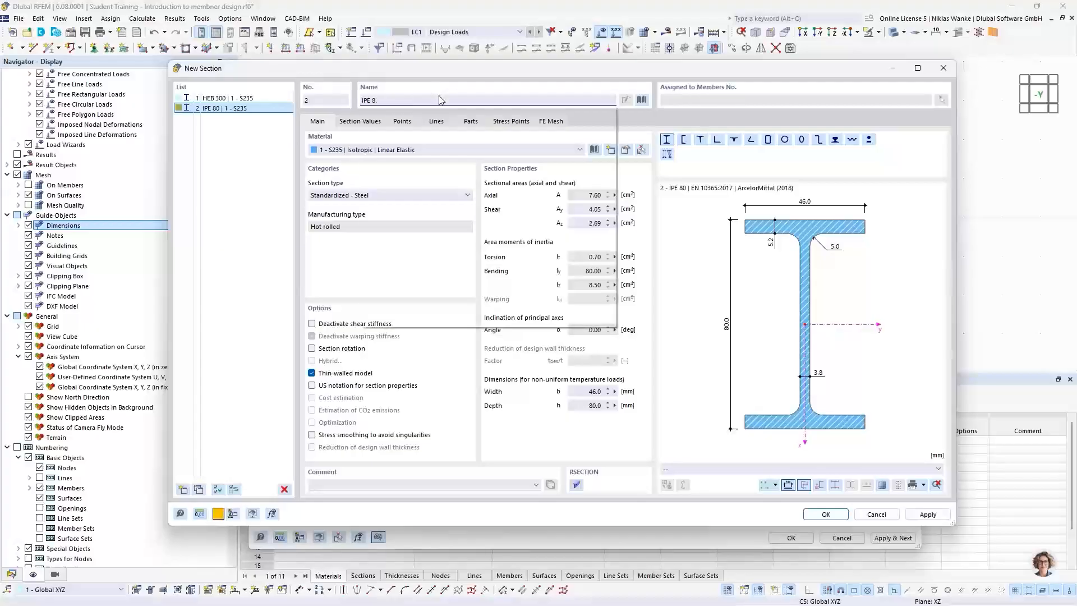
text(200)
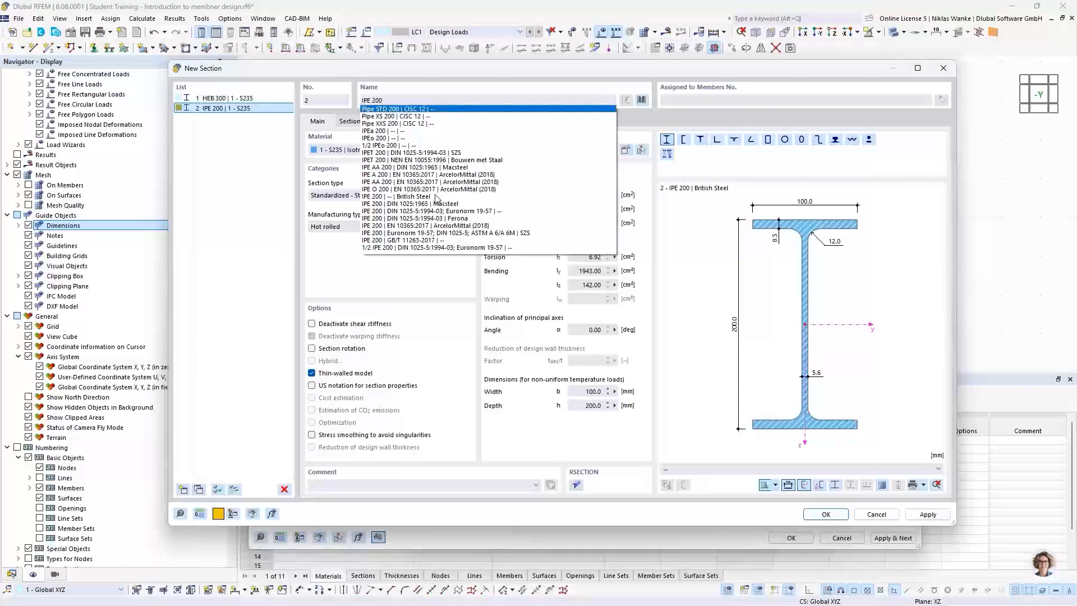
click(415, 197)
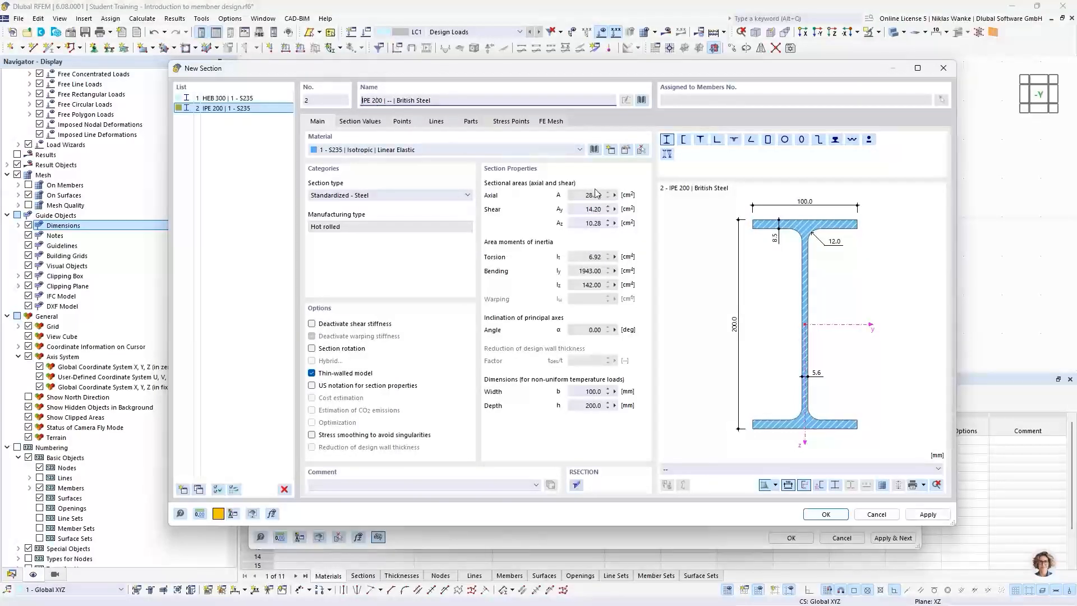
click(834, 511)
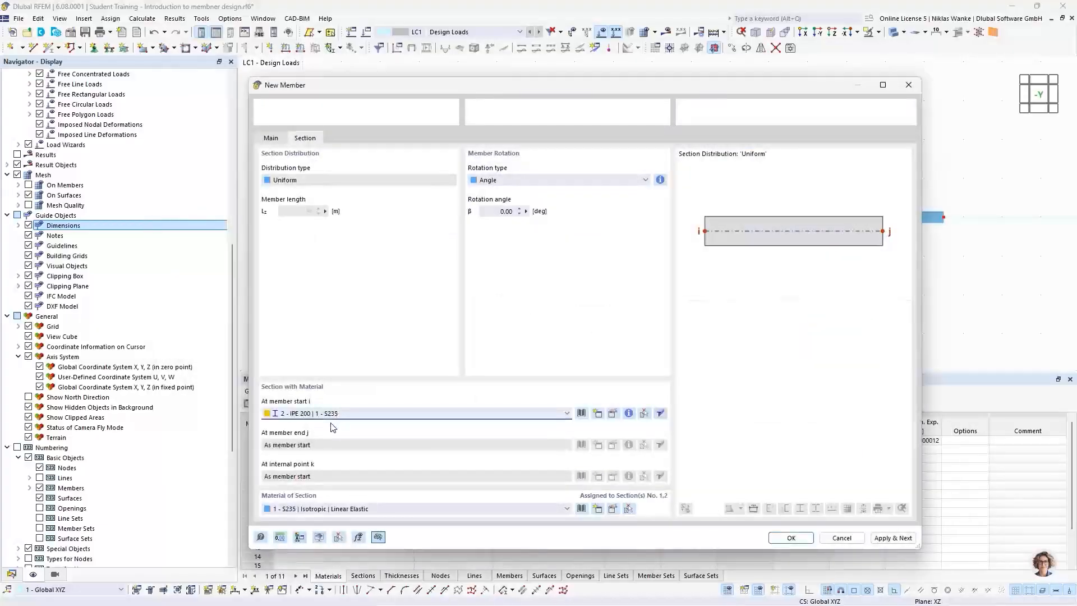
click(791, 538)
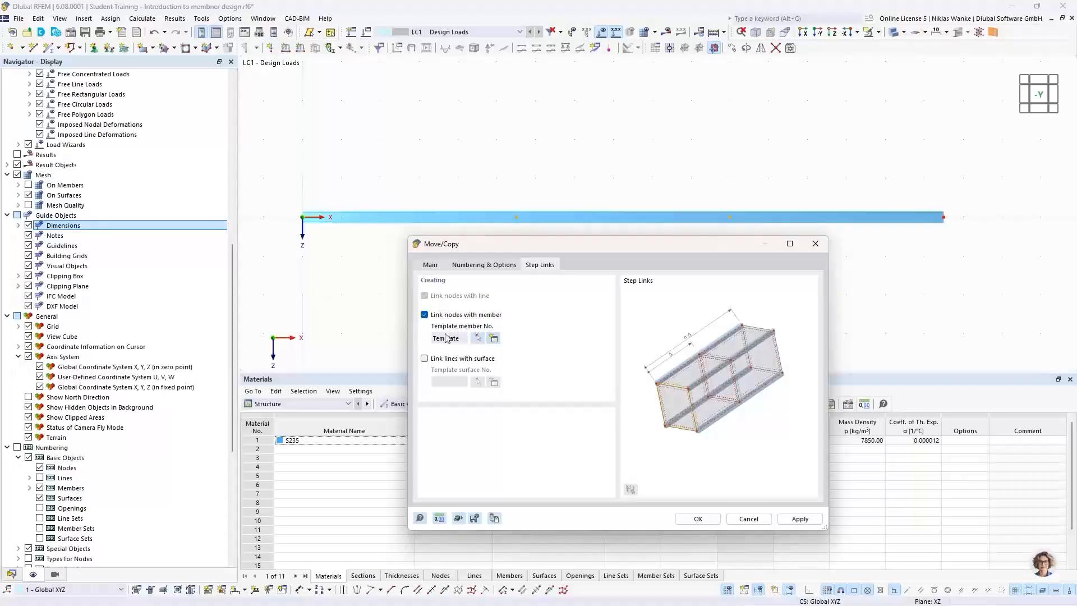
Step: Set the displacement vector to 0 m in X and -1.4 m in Z and carry out the linked node copy
click(485, 265)
click(430, 264)
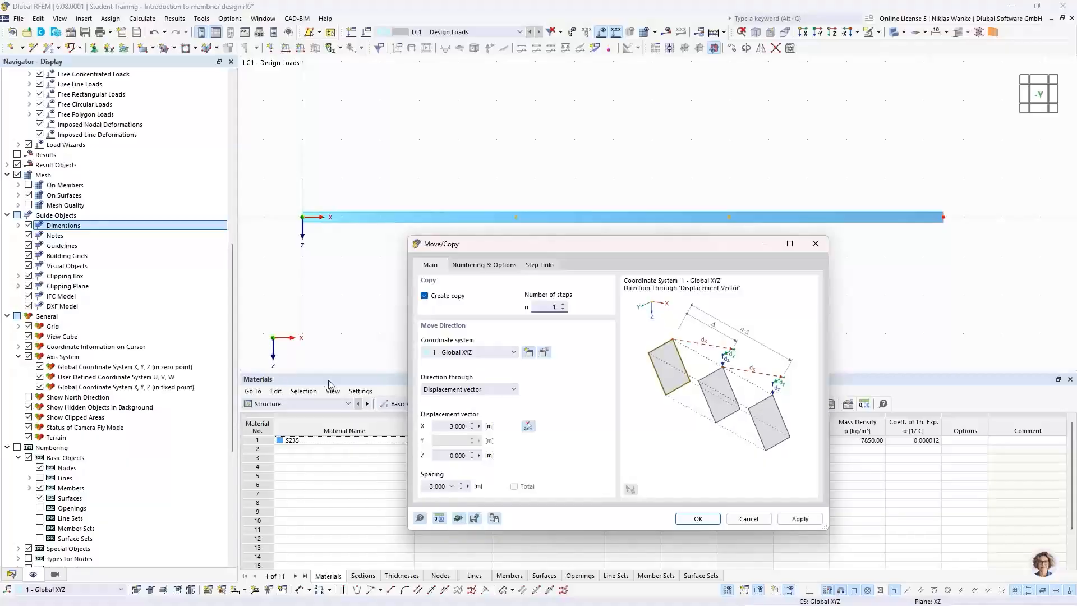
click(452, 426)
text(0)
key(Tab)
text(-)
click(700, 520)
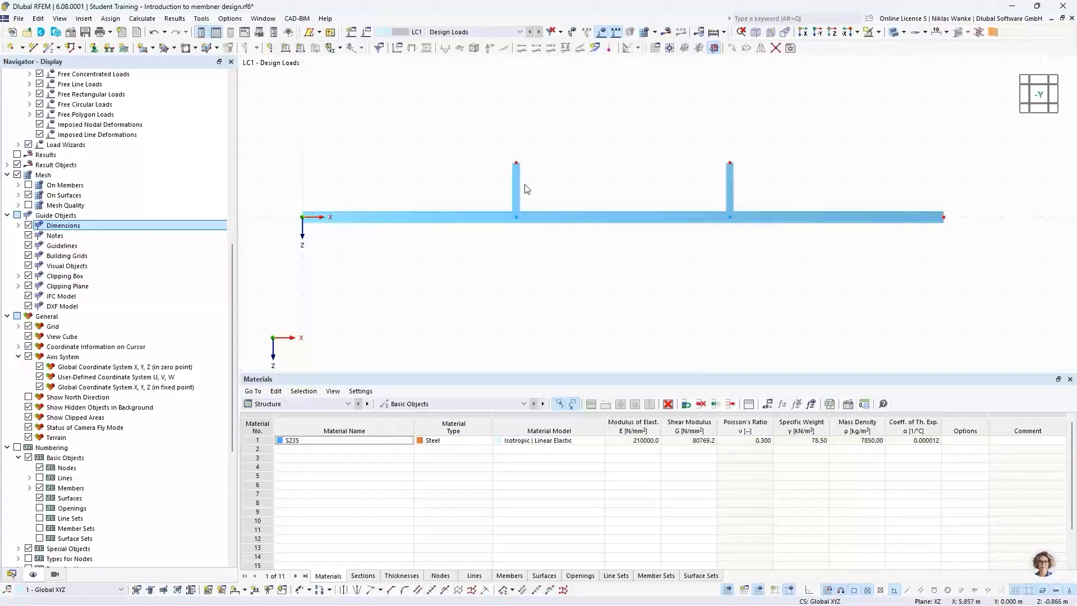
Step: Copy the beam's two end nodes 2.3 m upward in negative Z, with step links turned off
middle_drag(618, 190, 634, 250)
scroll(621, 245, down, 1)
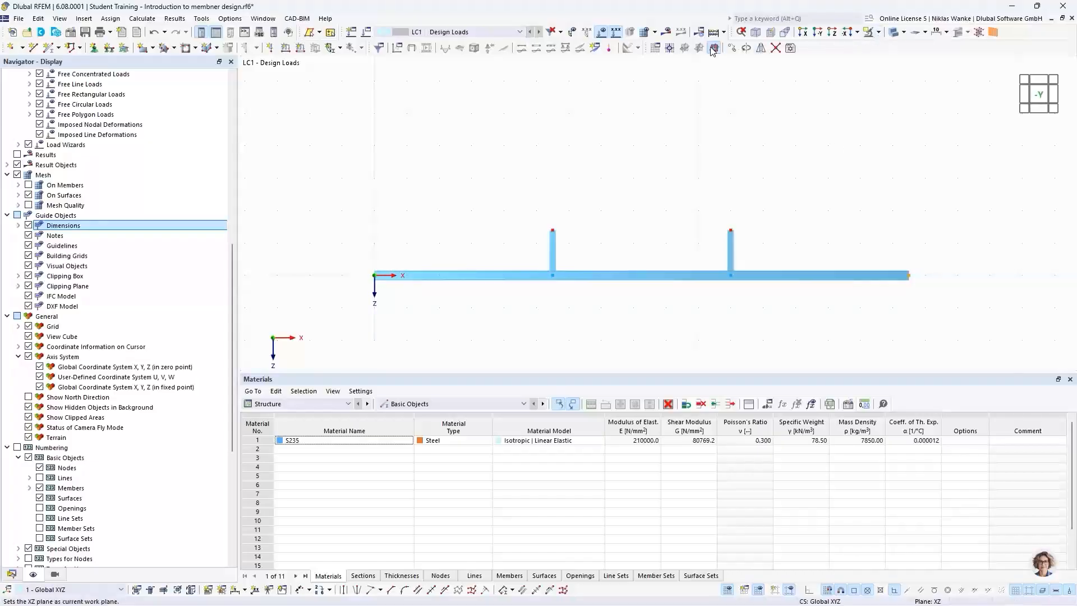
click(732, 48)
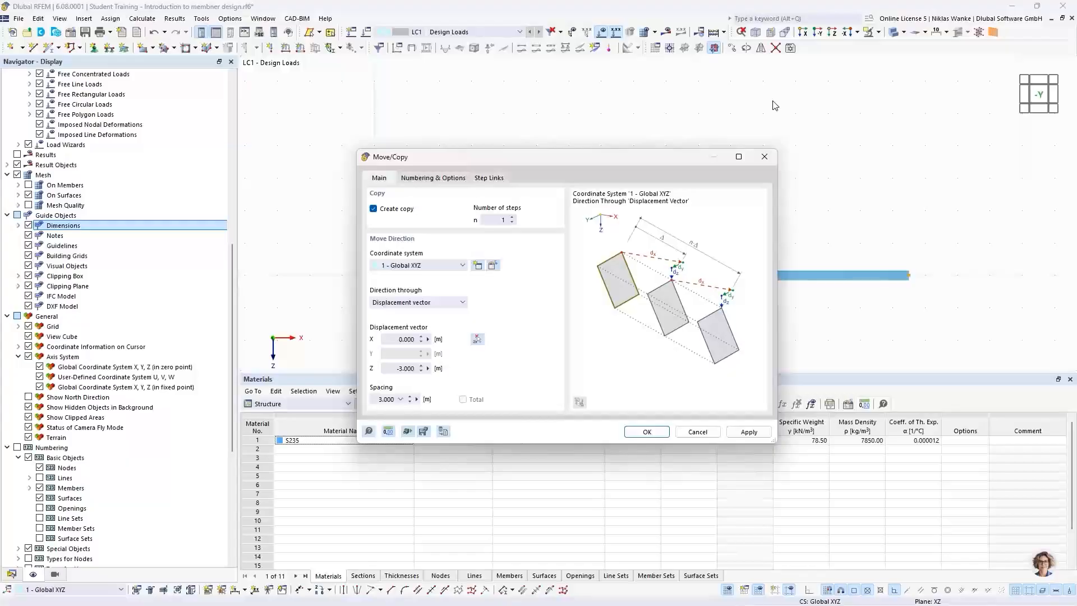
drag(588, 157, 613, 138)
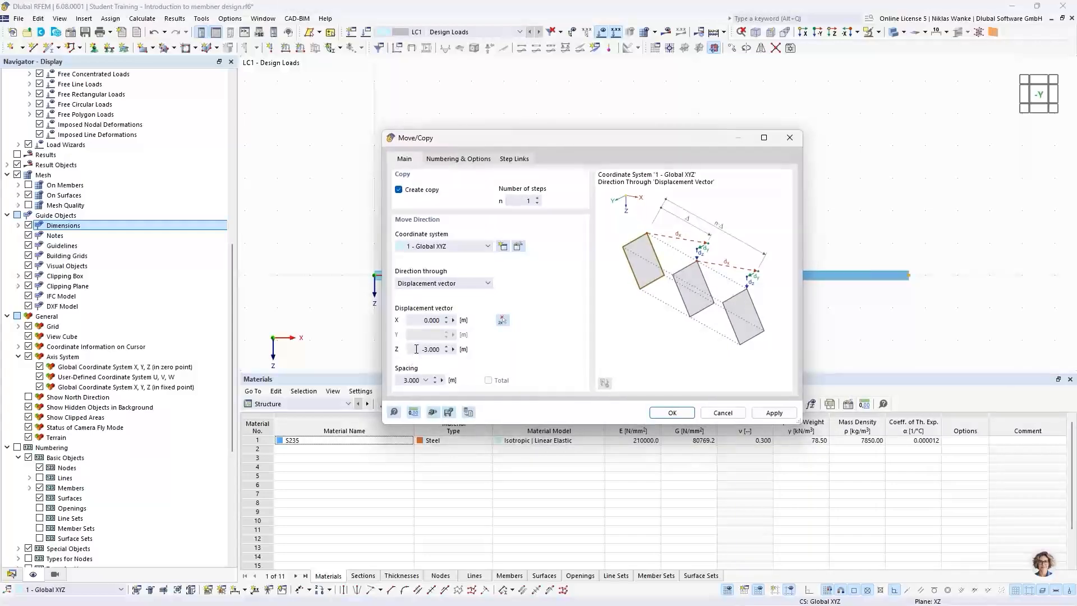
double_click(449, 349)
text(2,3)
click(470, 160)
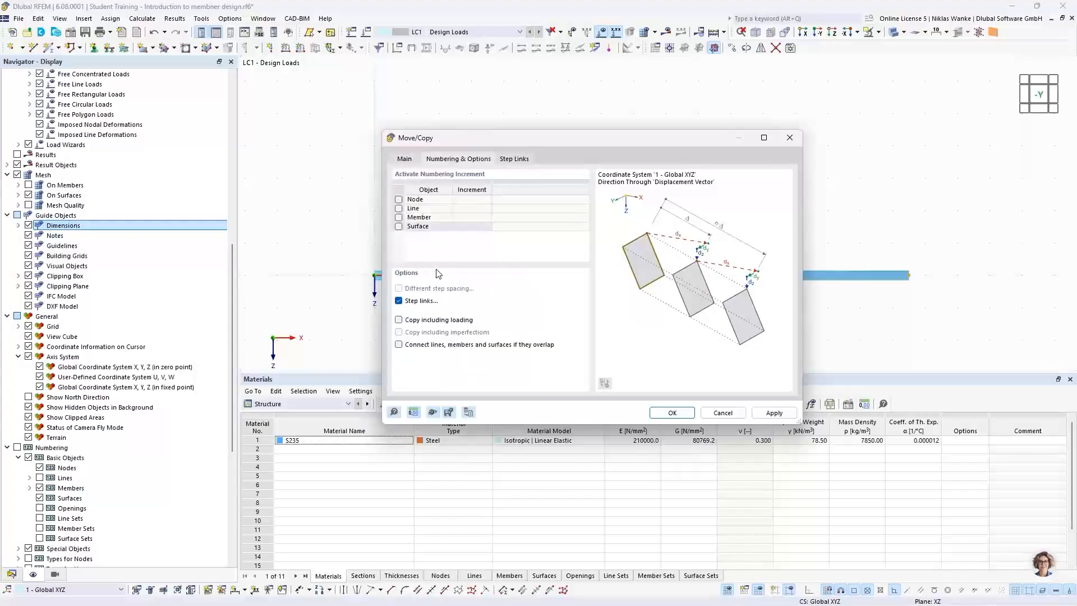
click(399, 302)
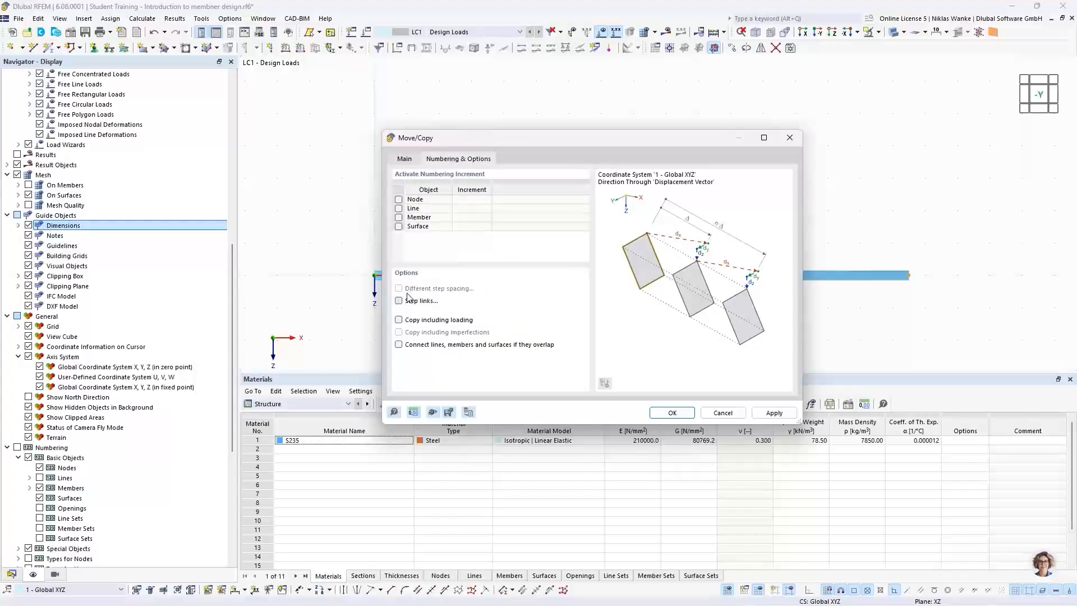
click(672, 413)
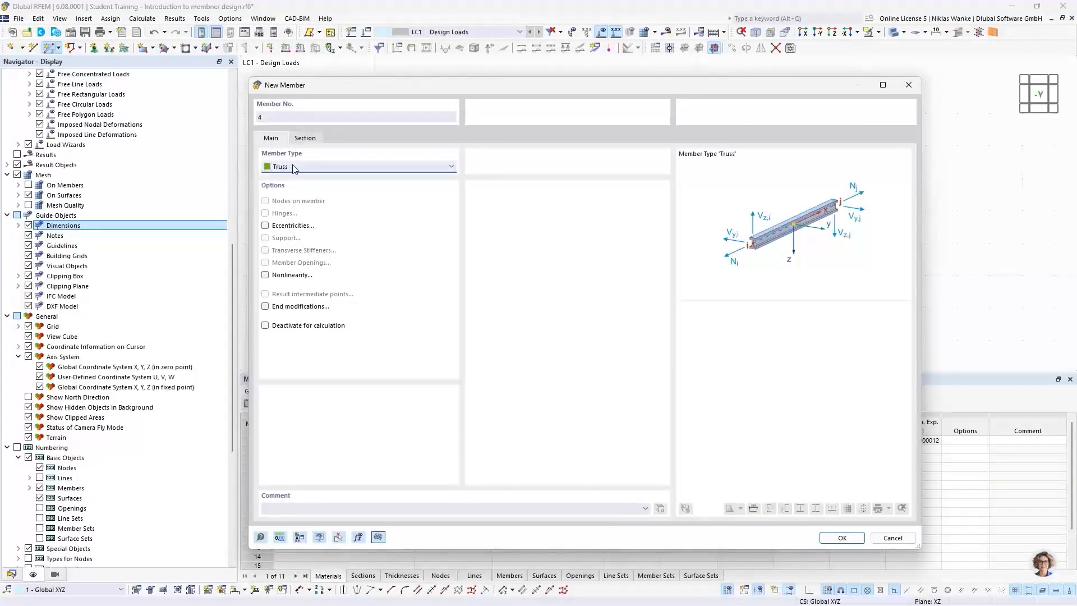
Step: Draw three IPE 200 truss members connecting the four upper nodes from one end to the other
click(306, 138)
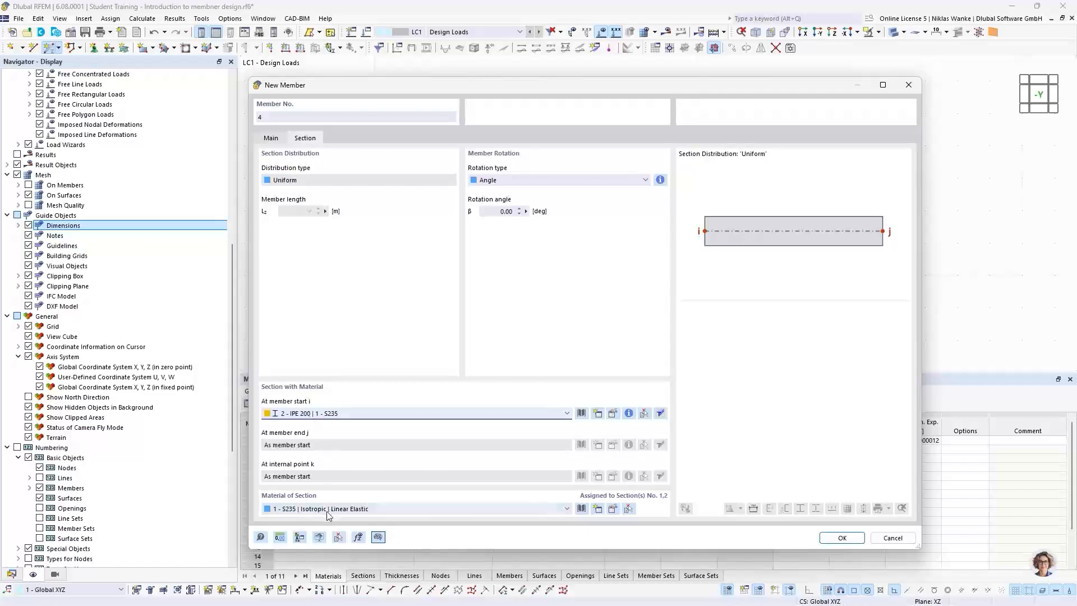
click(842, 538)
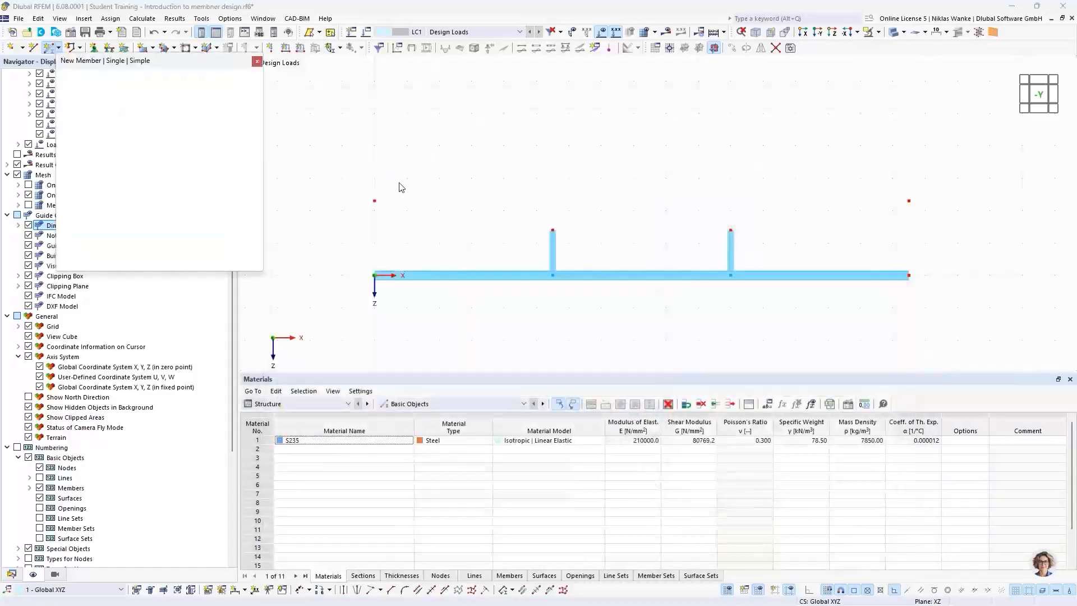
click(374, 201)
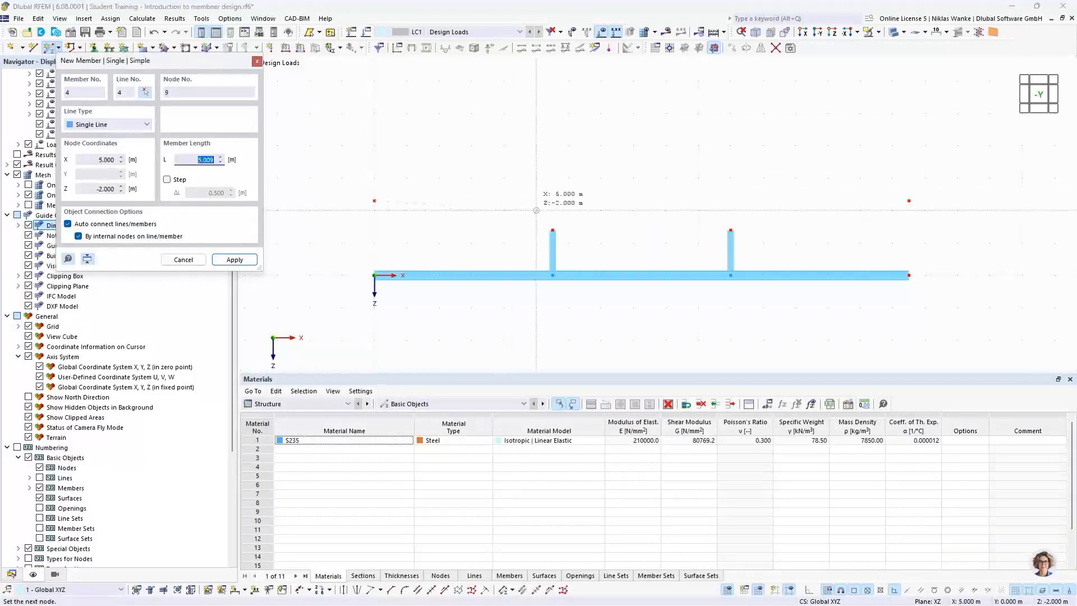
click(552, 230)
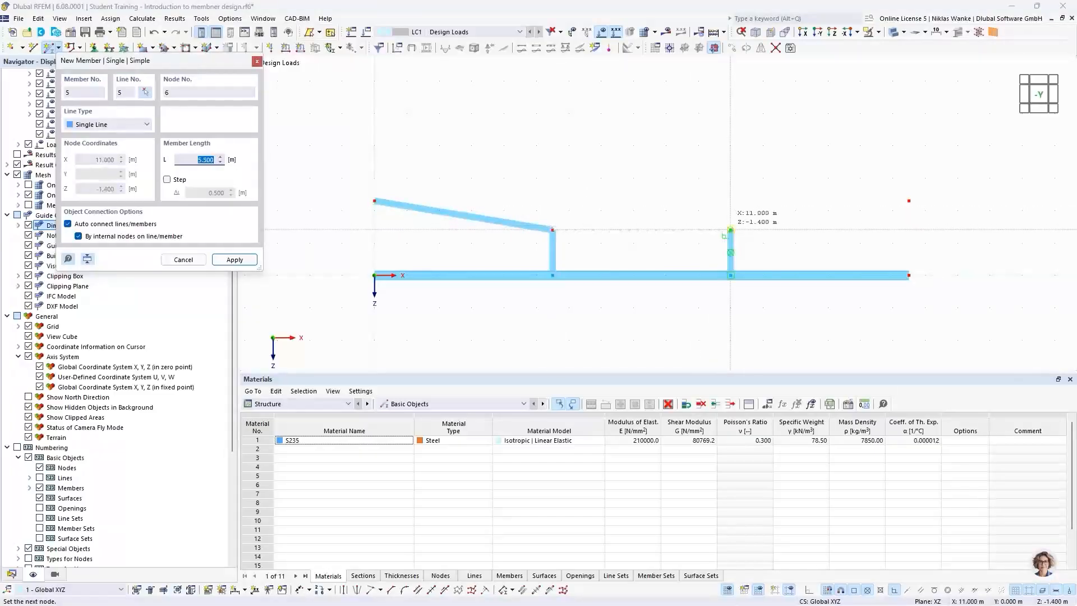
click(730, 230)
click(731, 230)
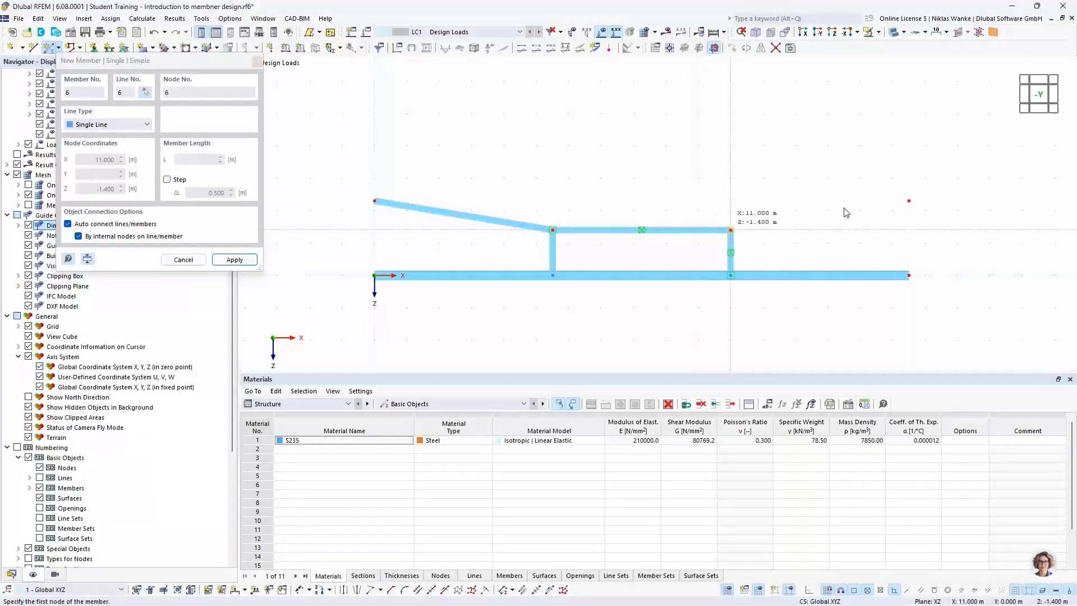
click(908, 200)
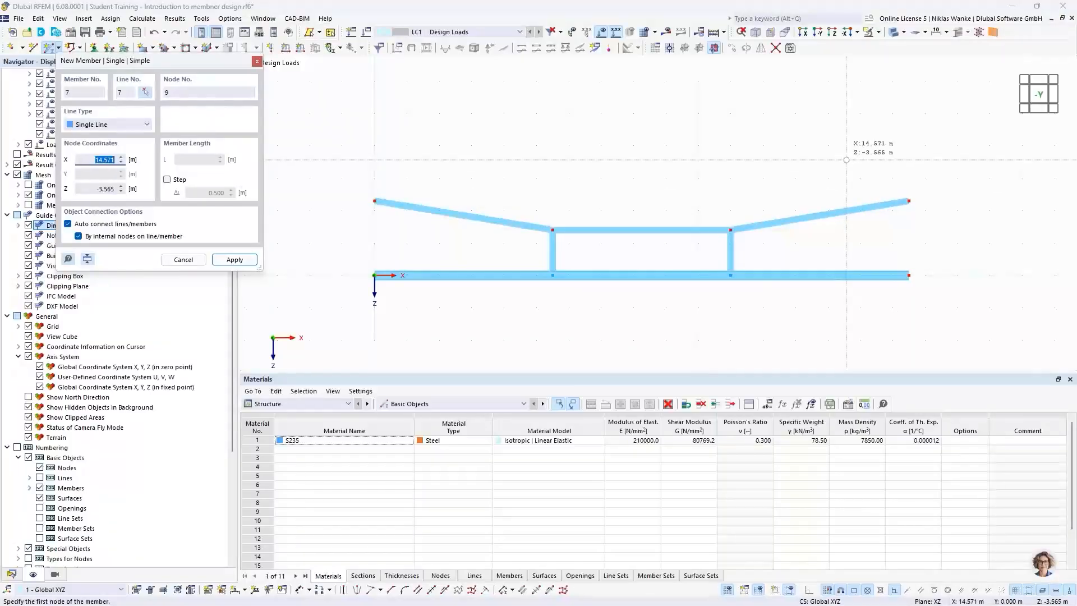
key(Escape)
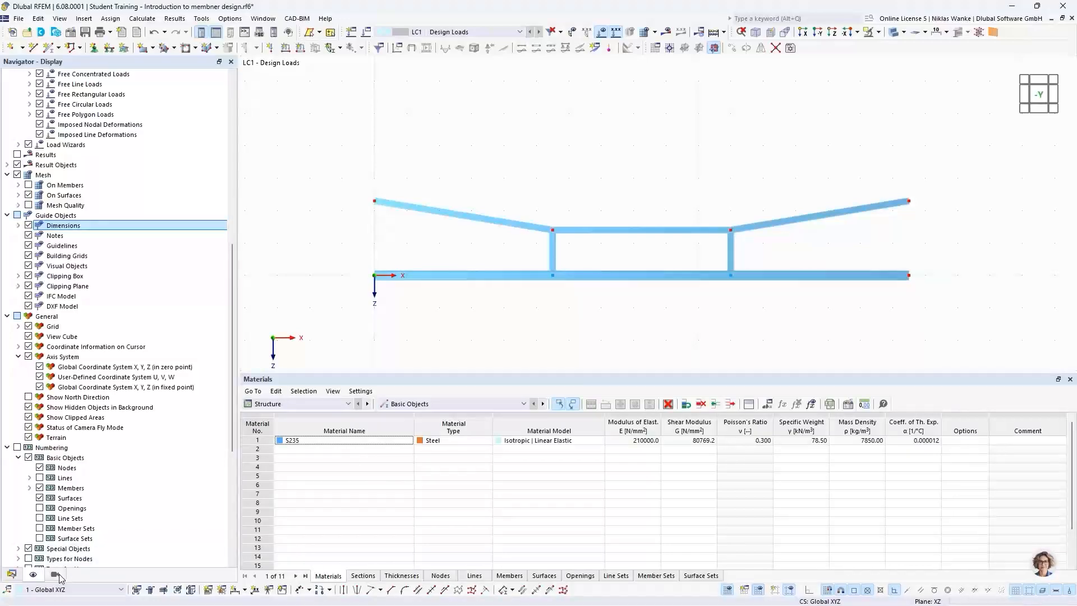
Step: Color the rendered members by section and highlight the HEB 300 and IPE 200 entries in the color legend
scroll(62, 536, down, 6)
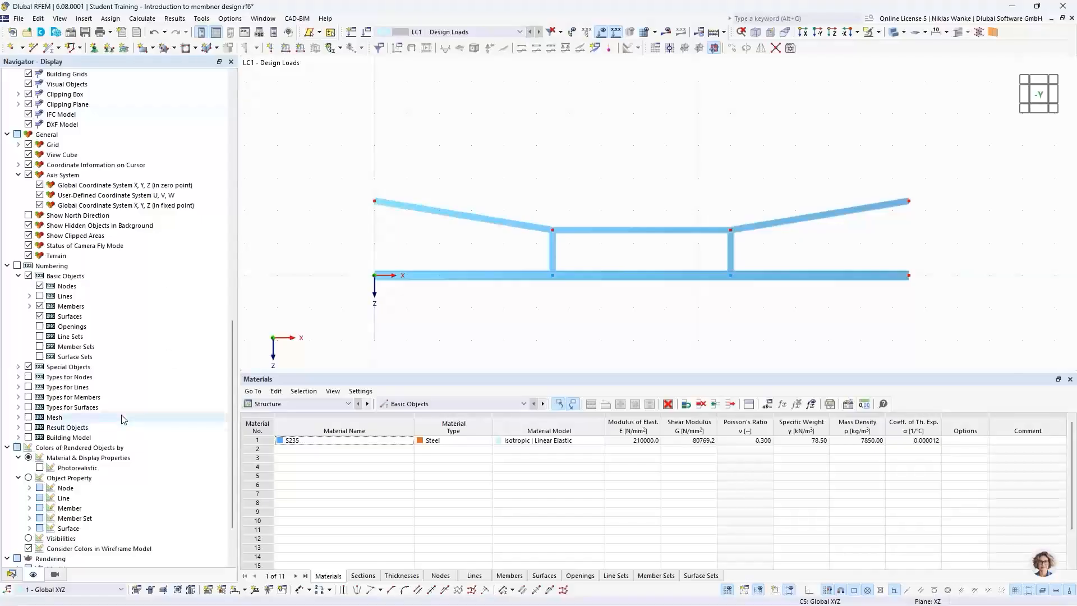
scroll(87, 443, down, 2)
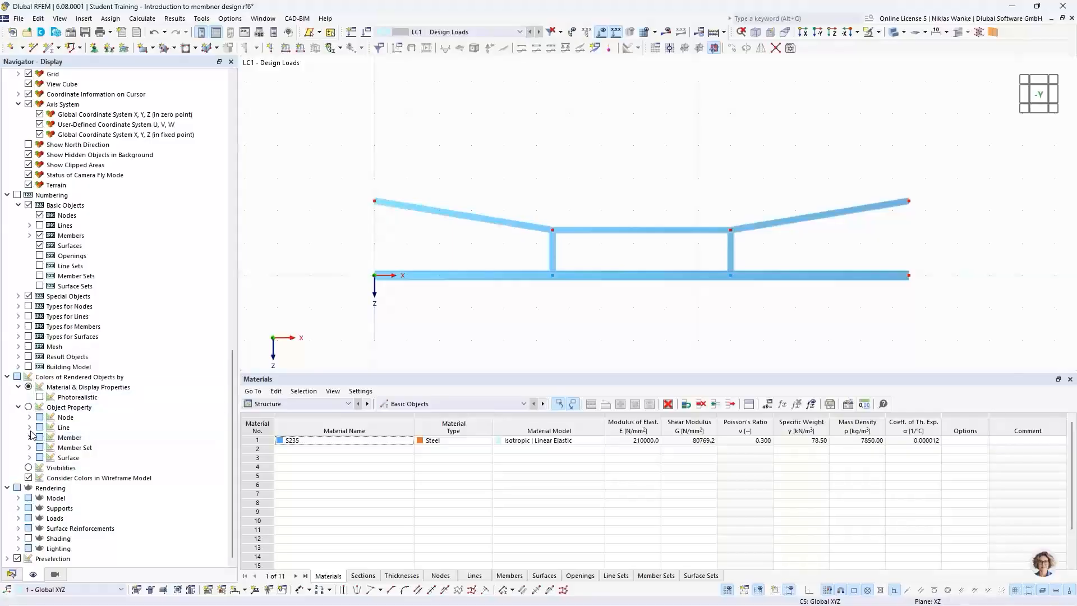
click(28, 407)
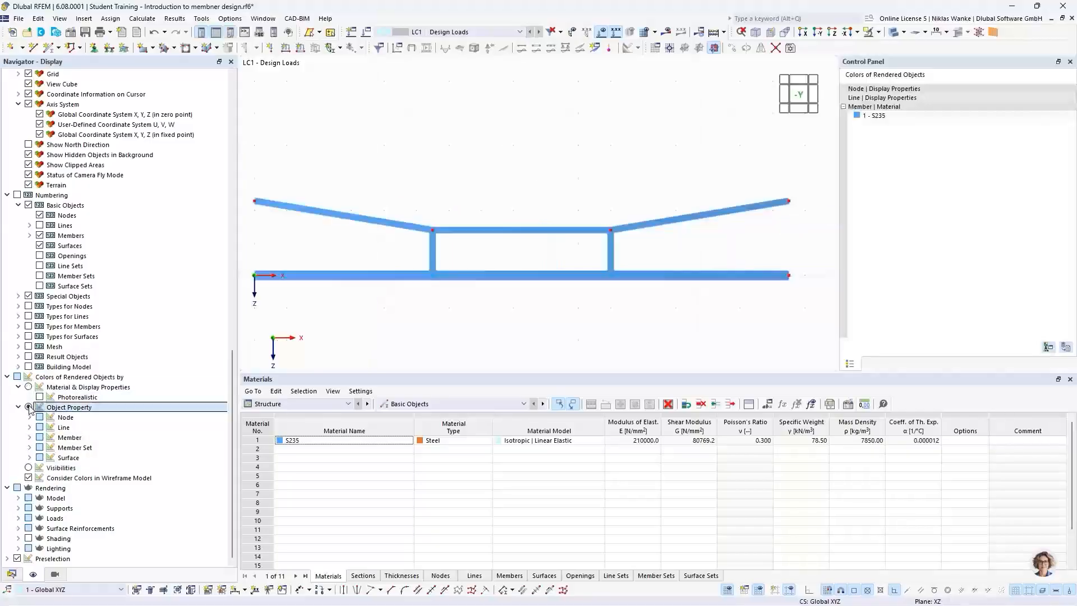
click(30, 438)
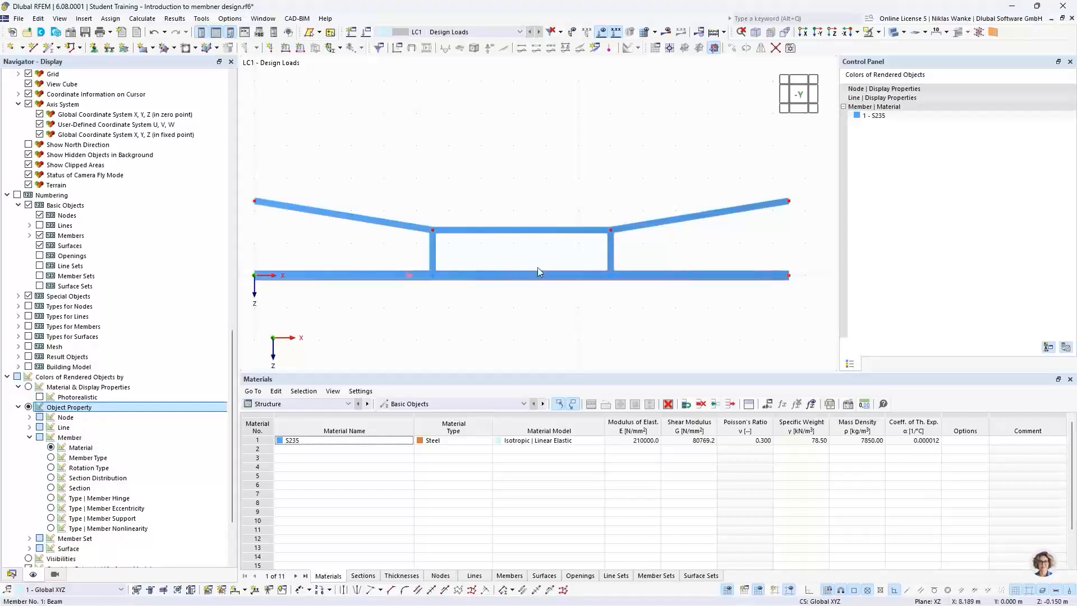
scroll(522, 220, down, 3)
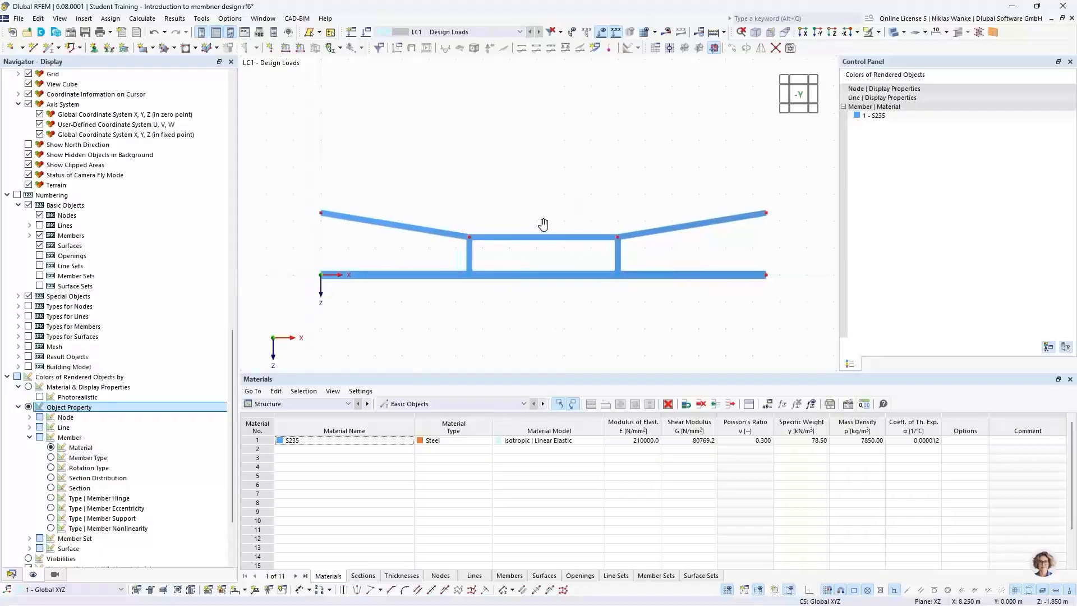
click(52, 488)
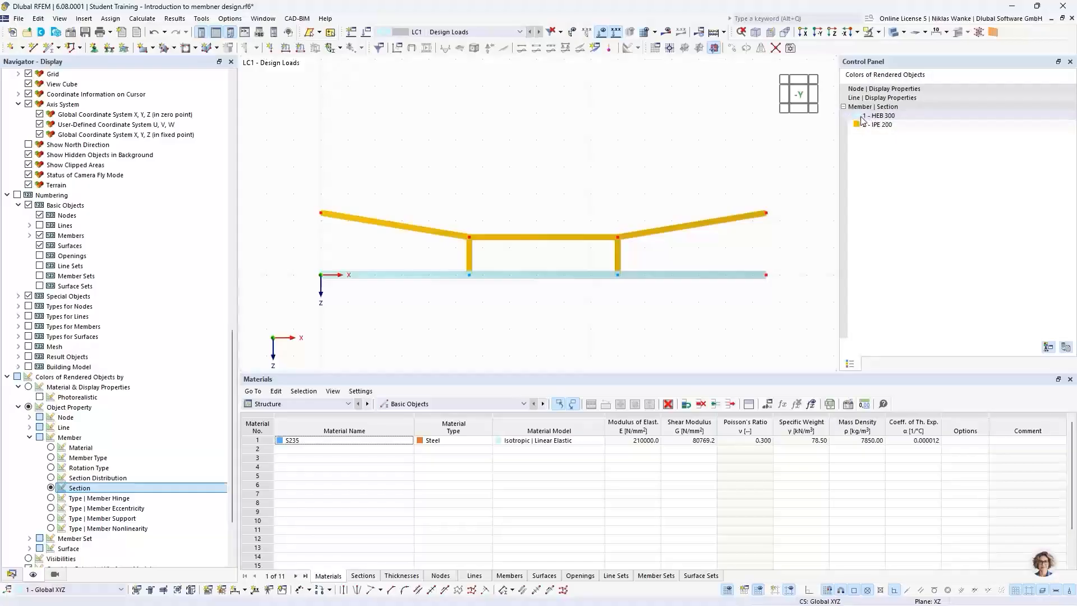
click(910, 119)
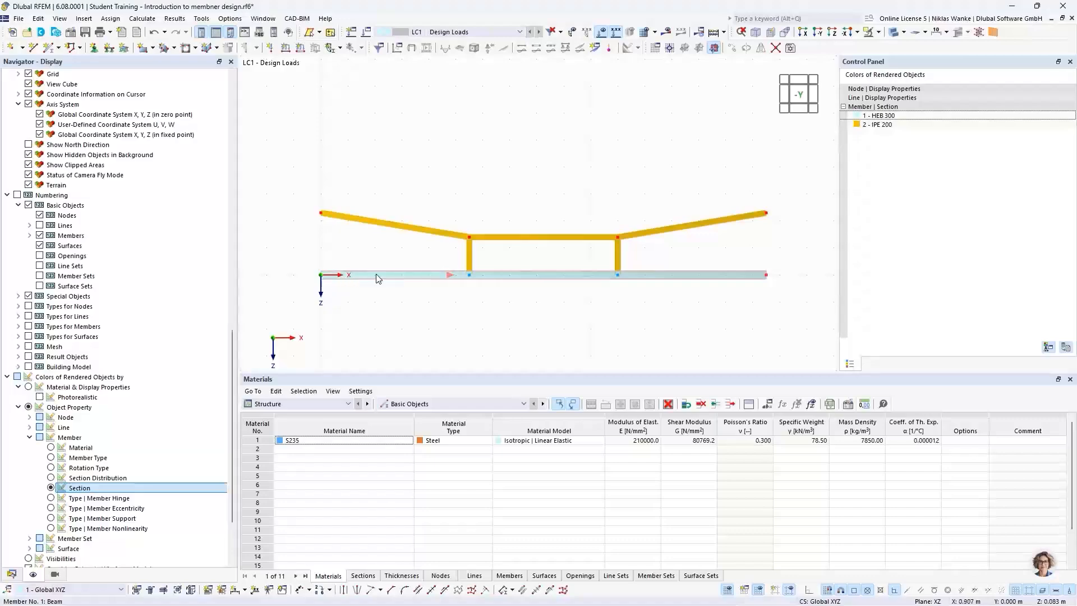
click(884, 126)
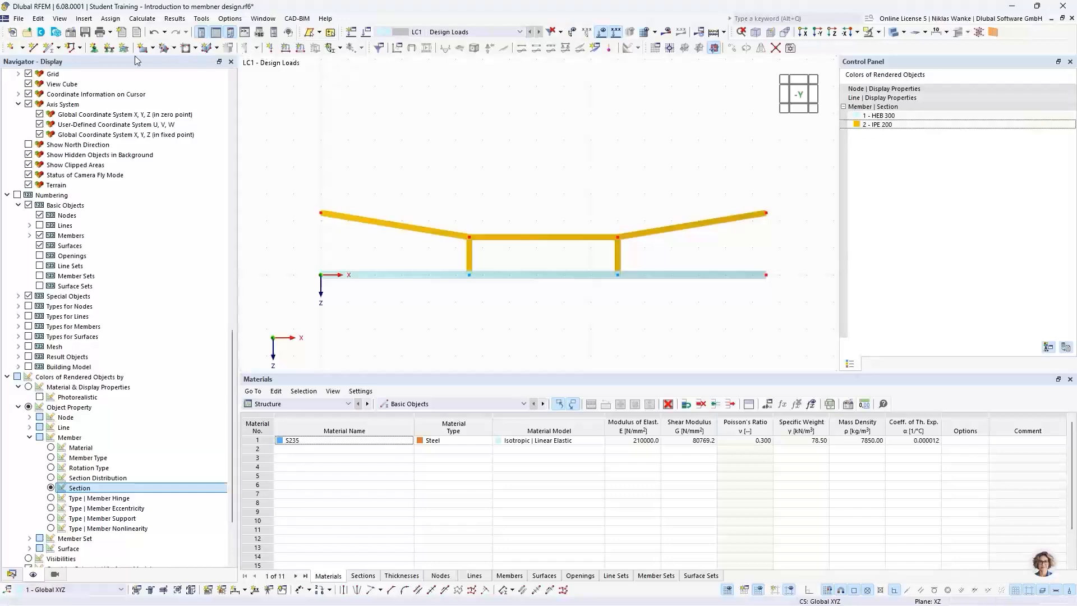
Step: Assign the hinged nodal support (Gelenkig) to the two upper end nodes of the truss
click(93, 47)
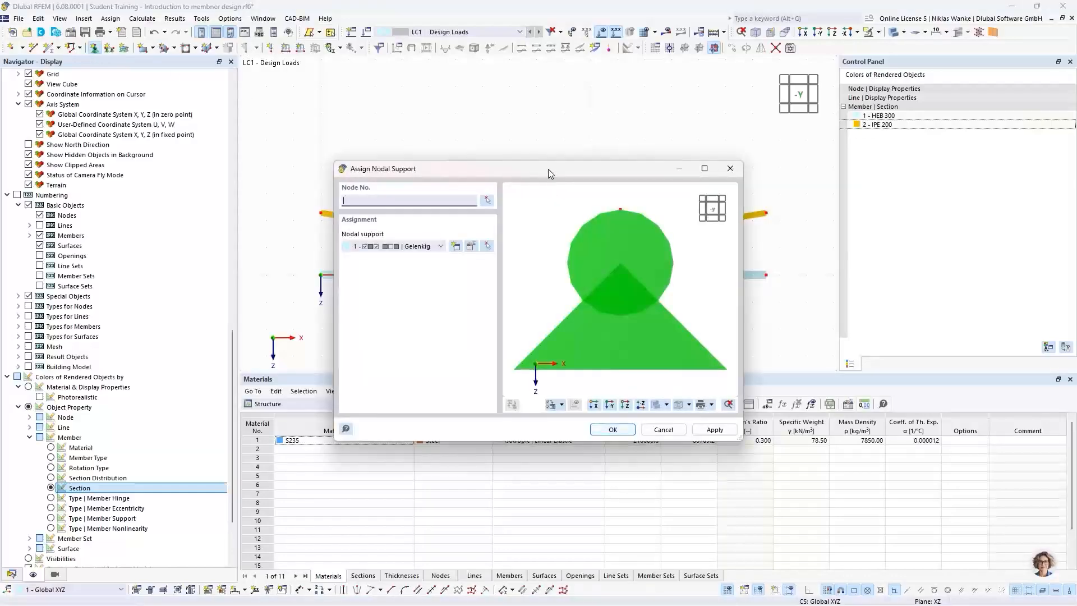
drag(547, 169, 567, 157)
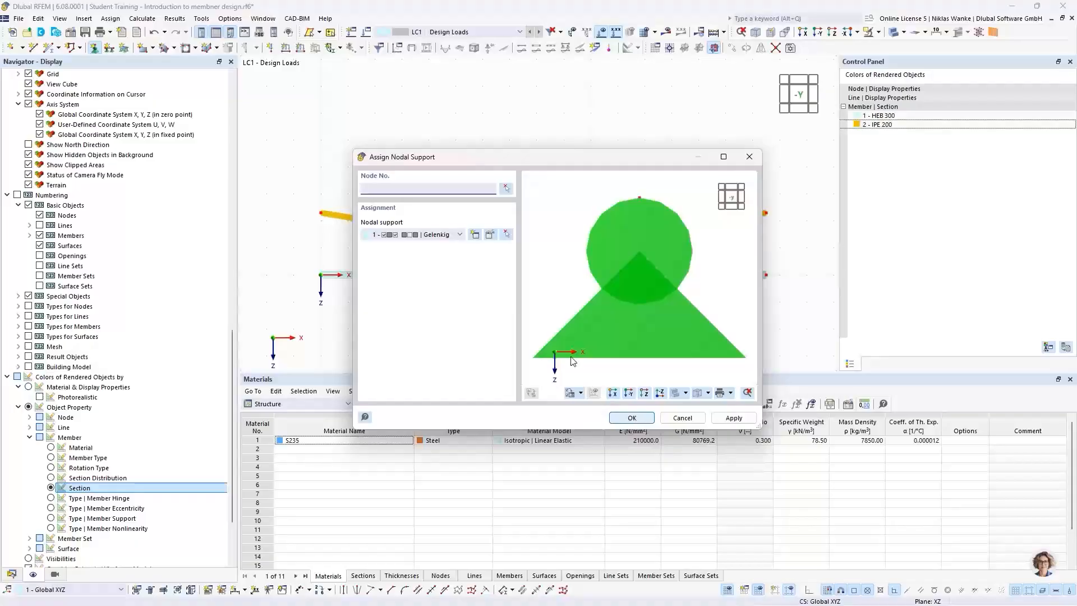
click(633, 418)
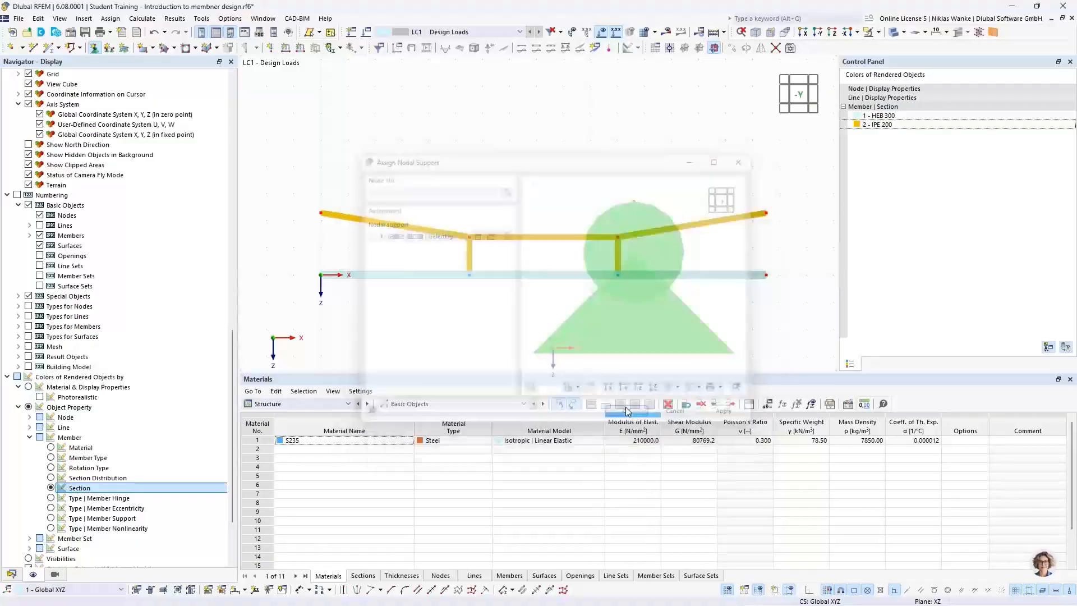
click(321, 213)
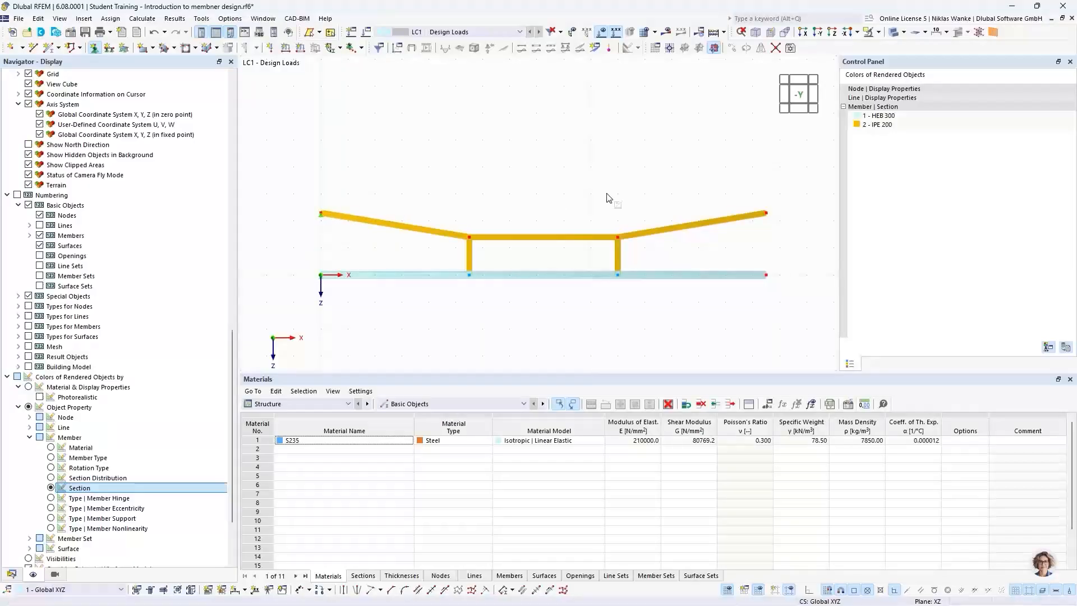
click(768, 213)
Step: Enlarge the display size of the nodal support symbols
right_click(766, 217)
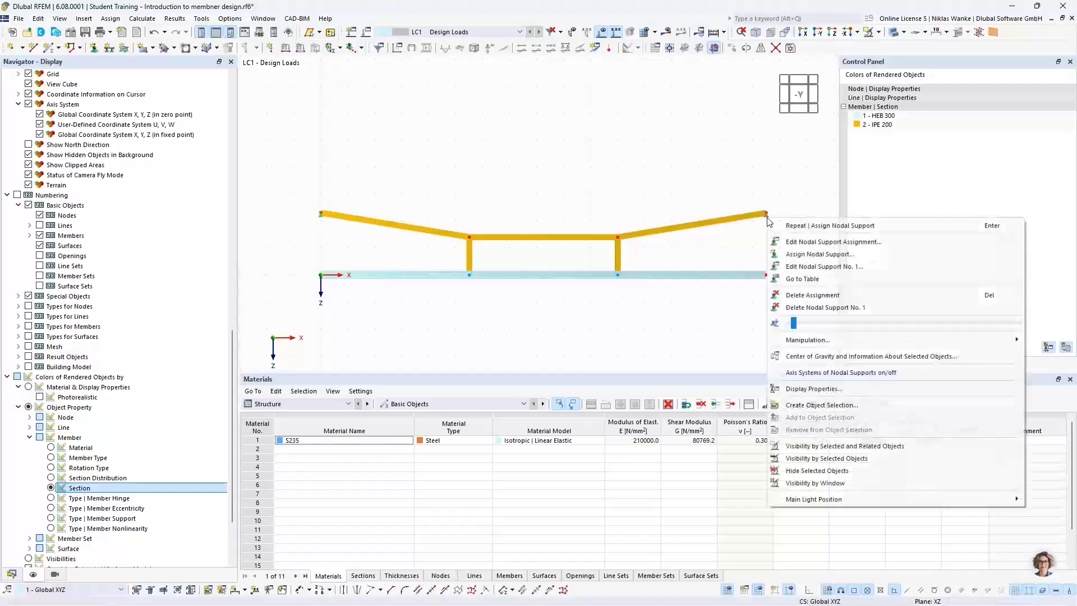
drag(795, 324, 882, 326)
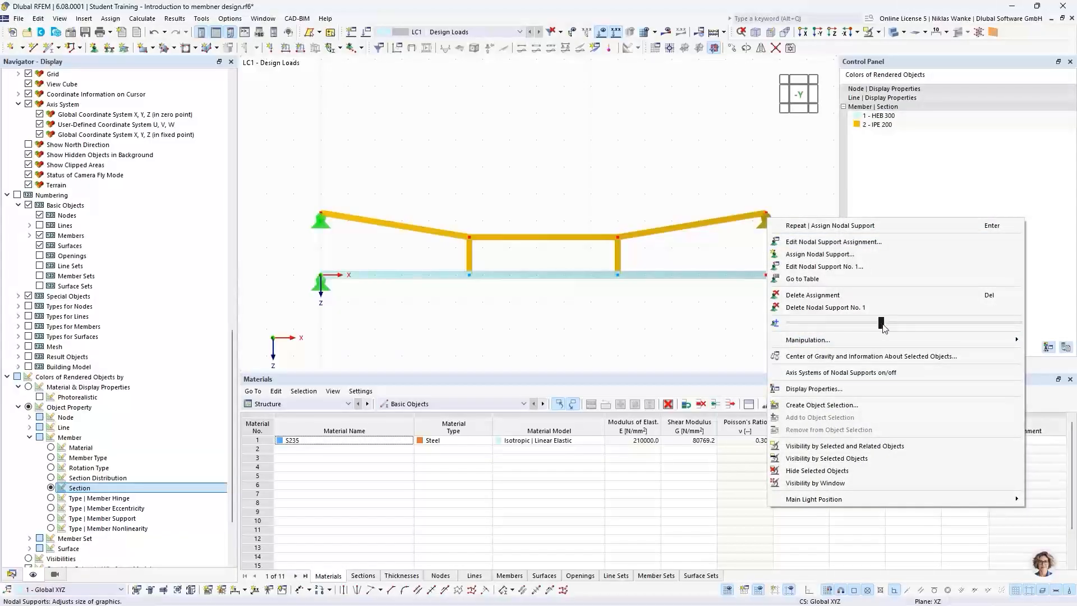
click(729, 145)
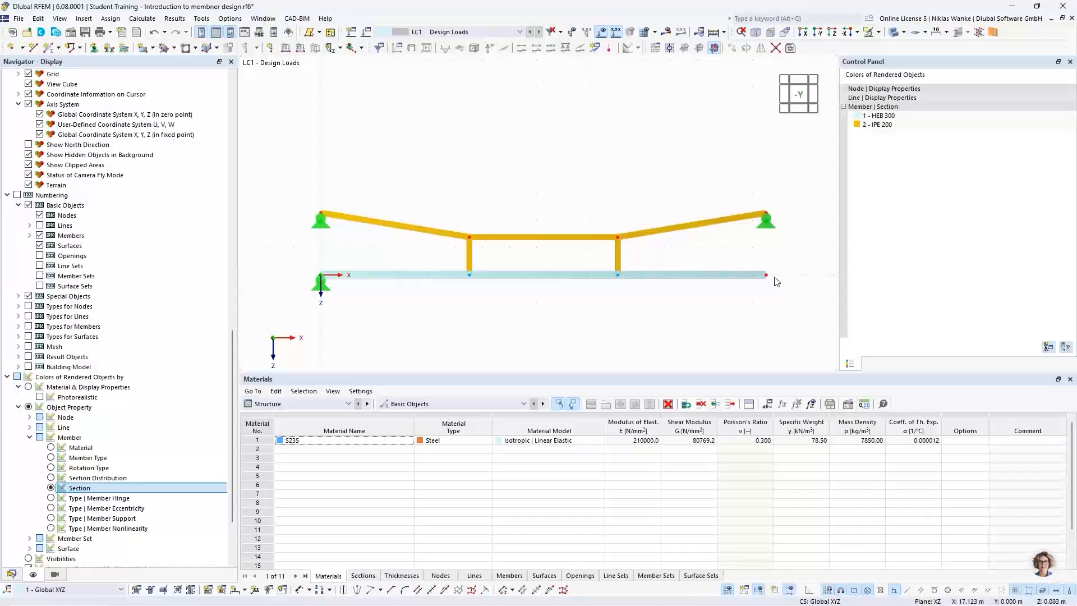
Step: Create a new nodal support type for assignment that restrains only the uZ translation, leaving uX and φY free
click(93, 47)
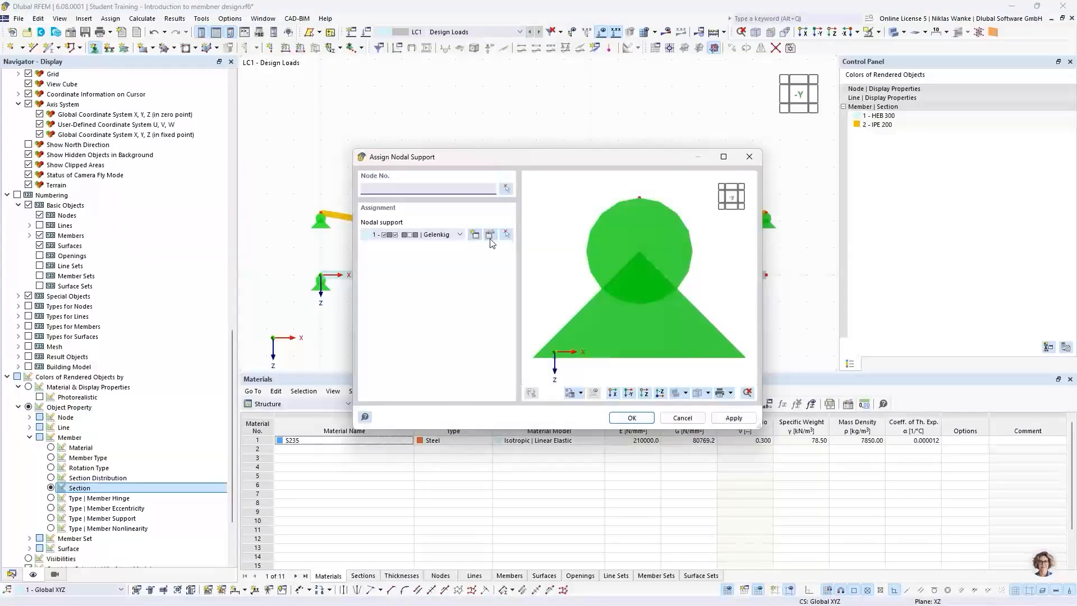
click(477, 235)
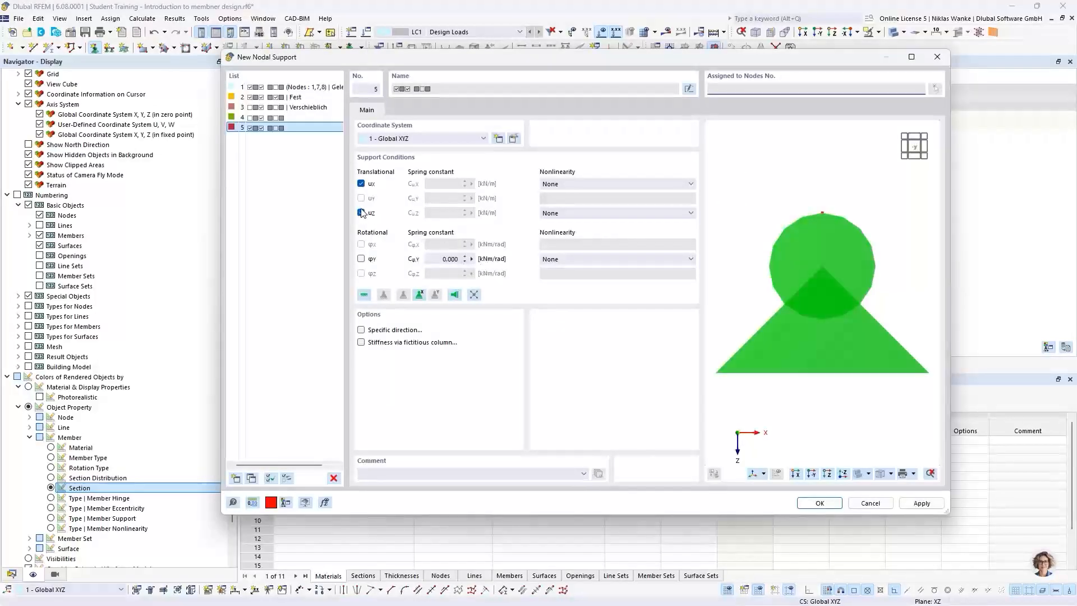
click(362, 213)
click(361, 184)
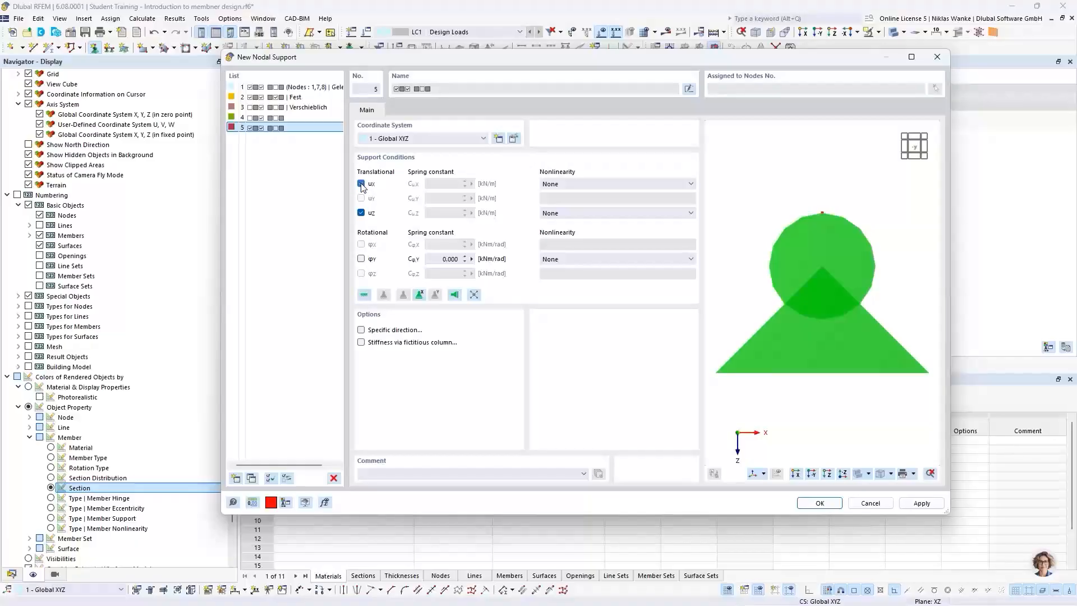
click(362, 185)
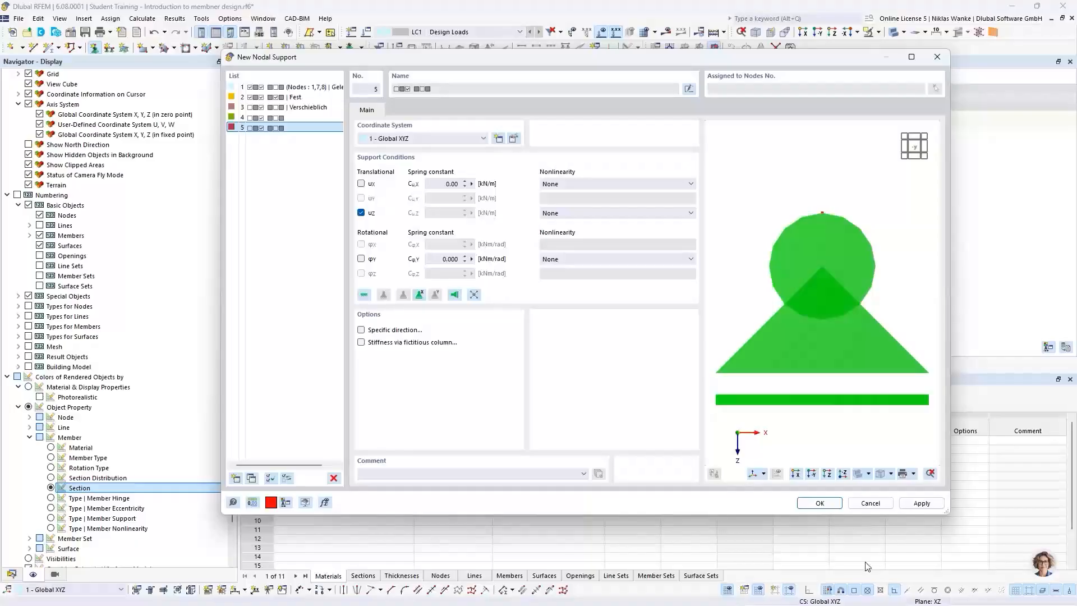
click(819, 502)
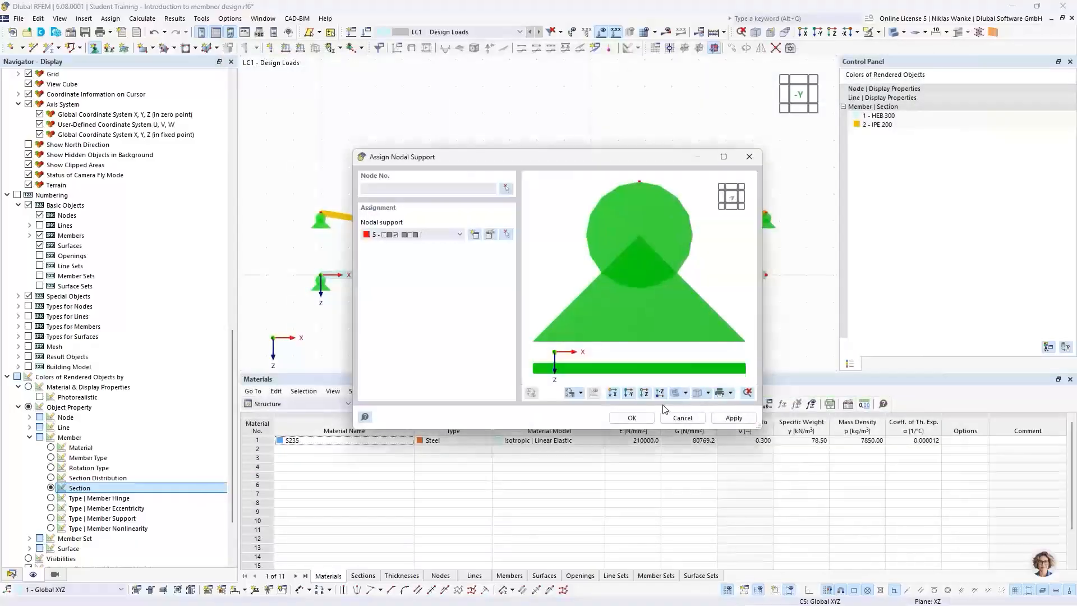
Step: Assign the new sliding nodal support to the unsupported end node of the HEB 300 beam
click(632, 419)
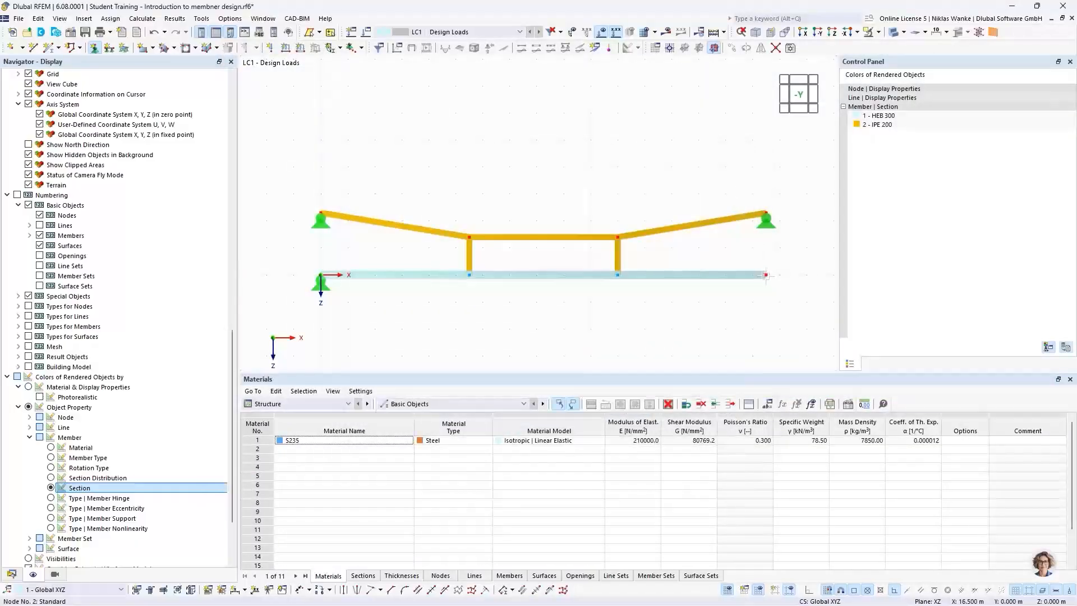
click(766, 275)
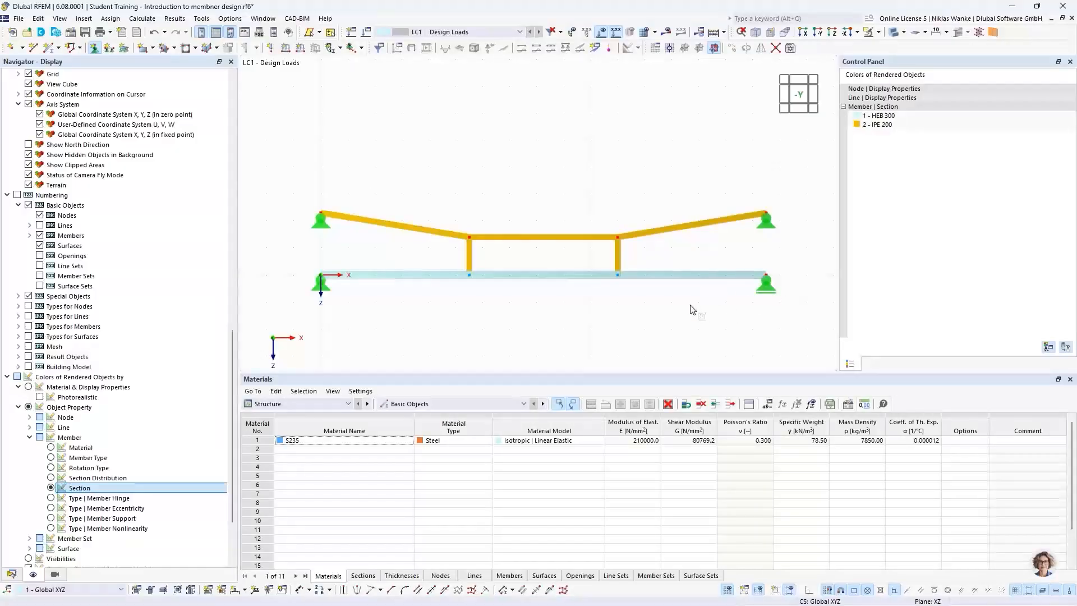
scroll(681, 299, down, 2)
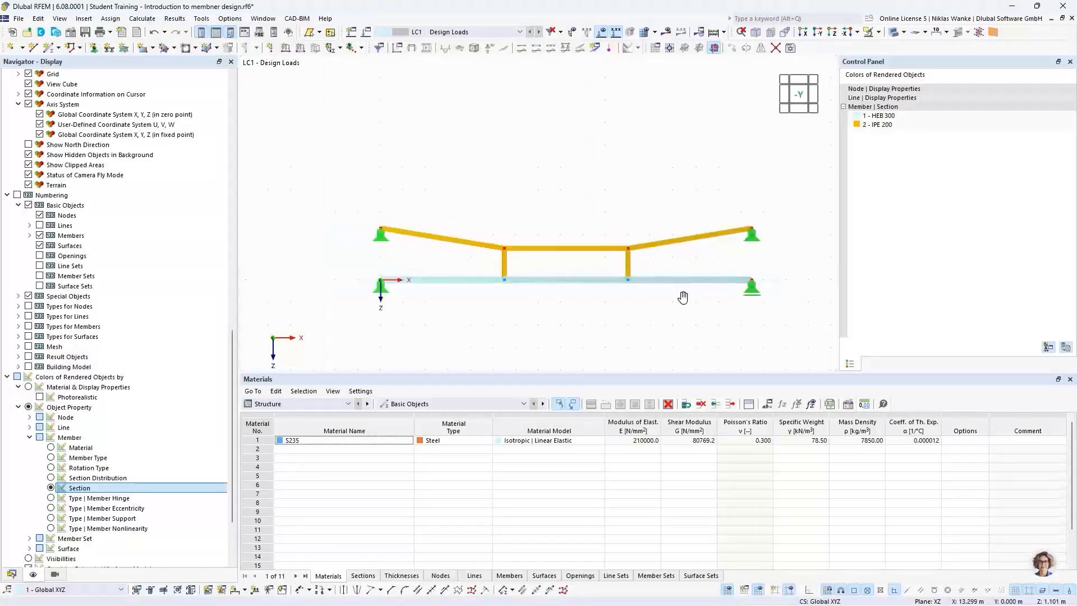
middle_drag(685, 298, 666, 277)
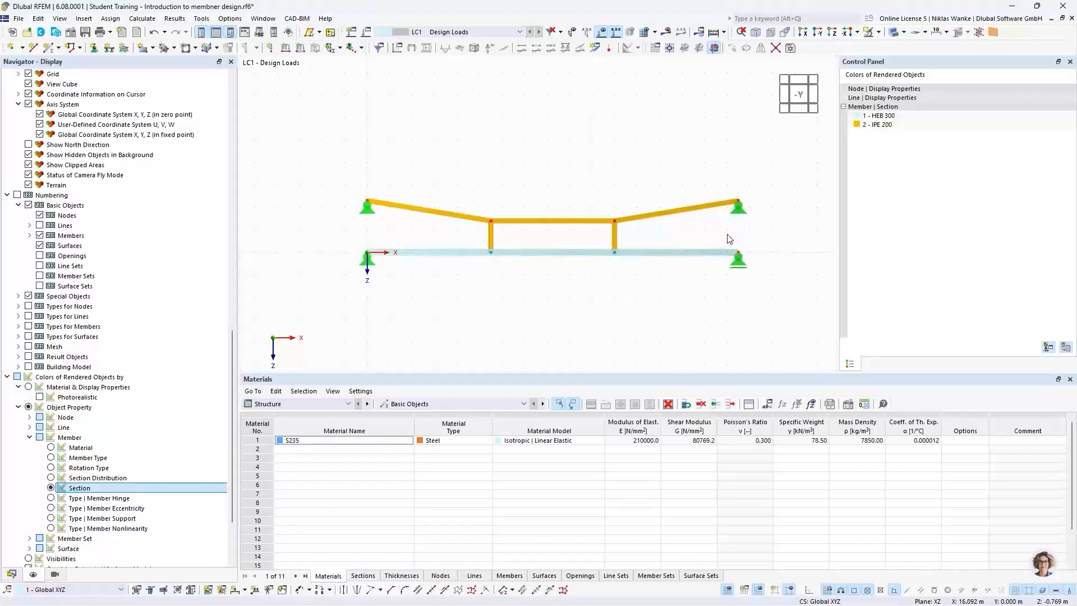
Step: Start a new member load in LC1 - Design Loads and review the available load types, keeping Force
click(301, 50)
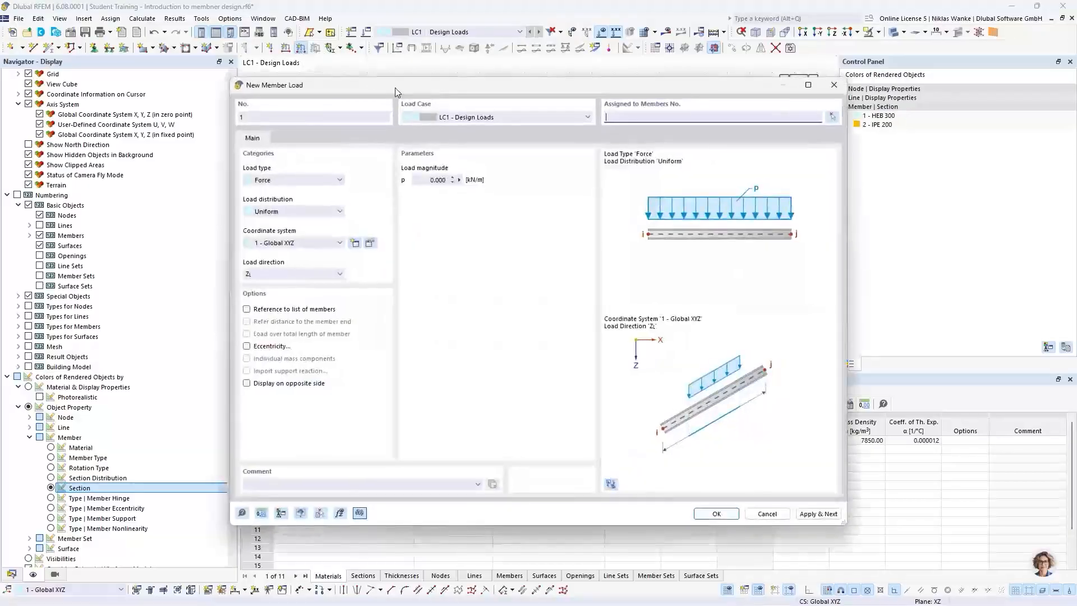
drag(449, 90, 489, 85)
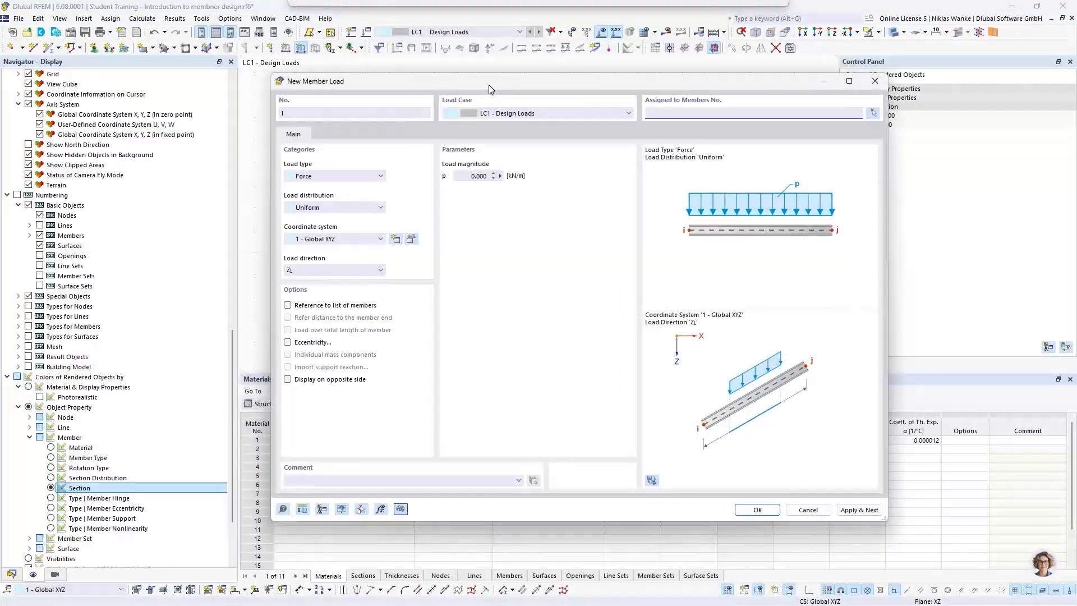
click(318, 177)
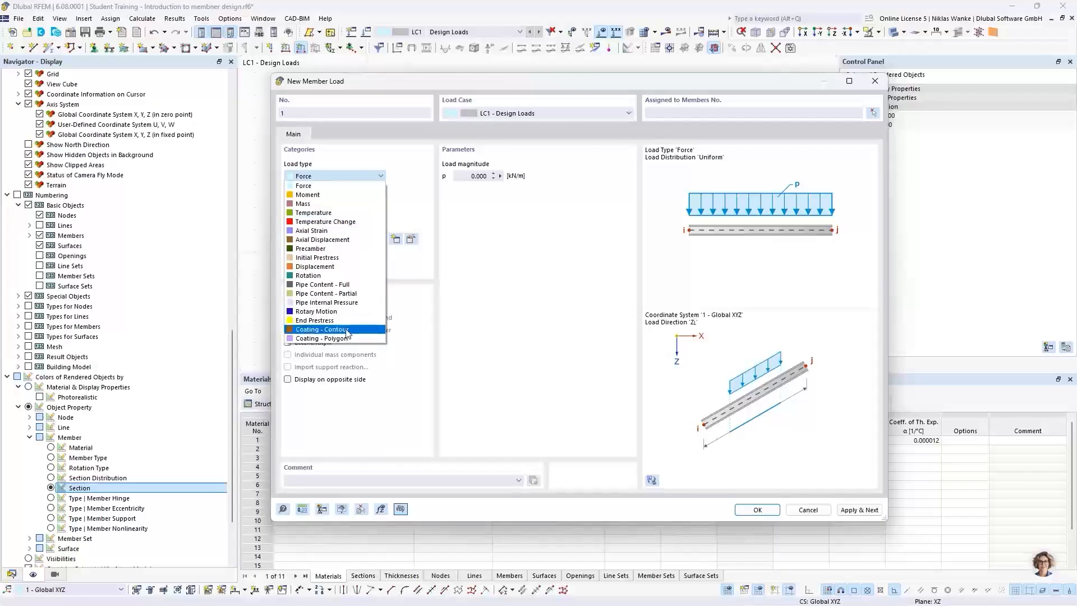
click(394, 164)
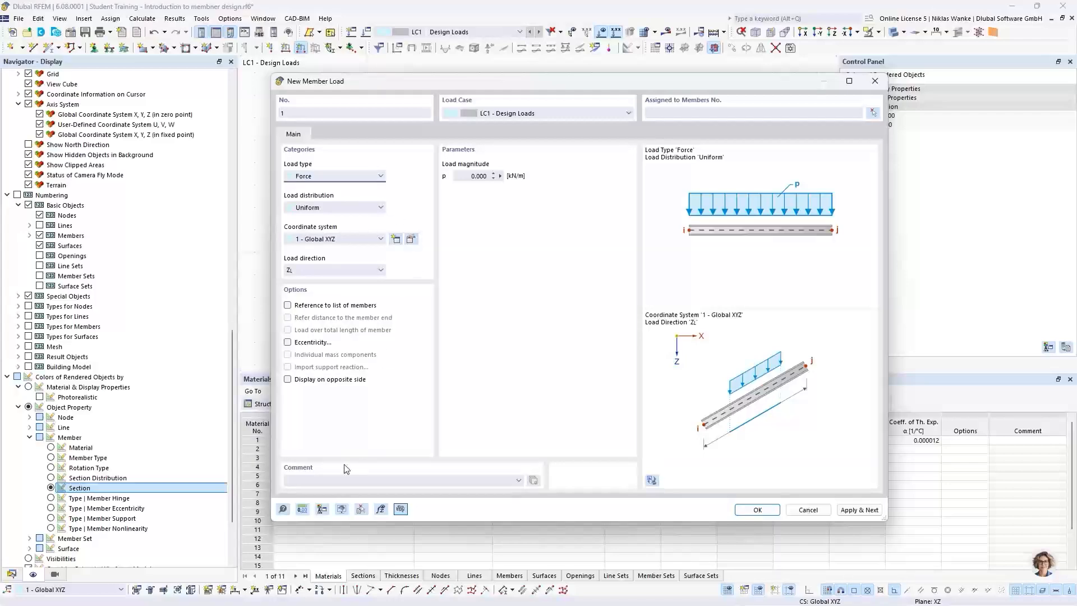
Step: Consult the online manual's Member Loads page for the descriptions of the load types, then return to the load definition
click(283, 510)
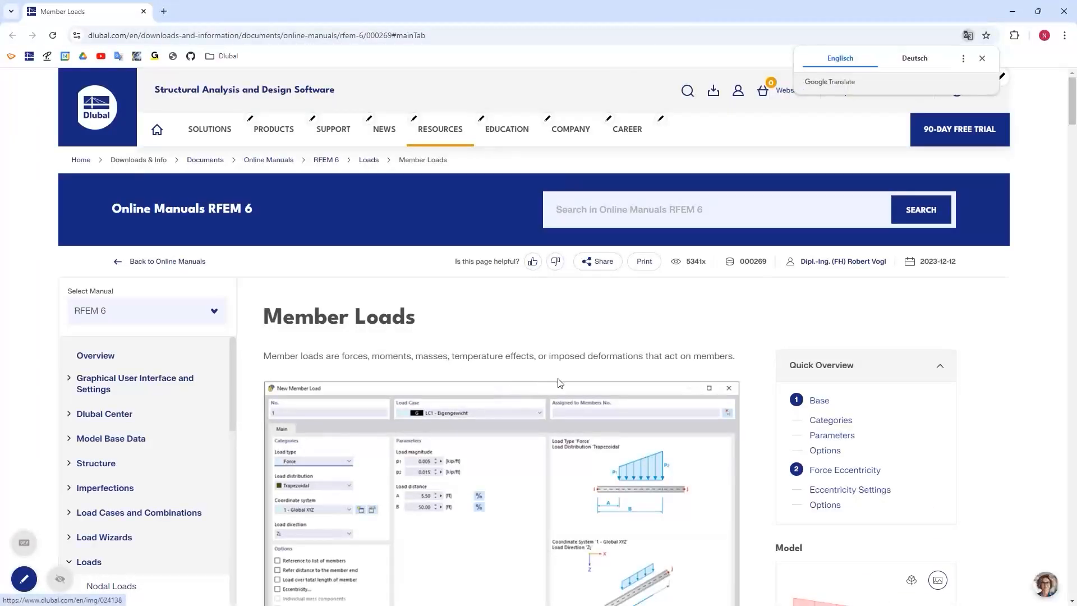
scroll(556, 381, down, 4)
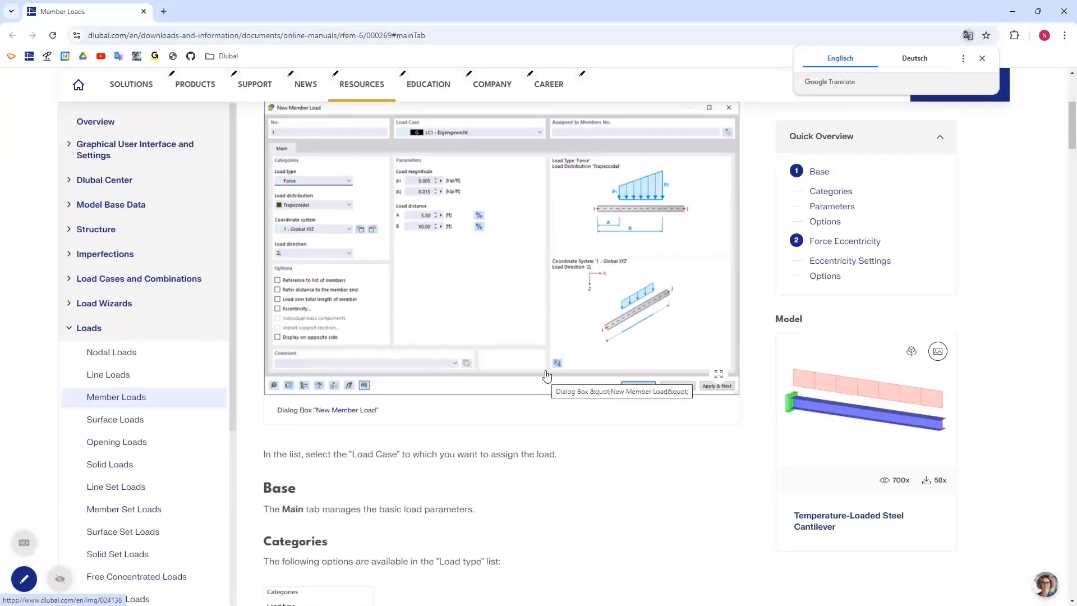
scroll(547, 376, down, 10)
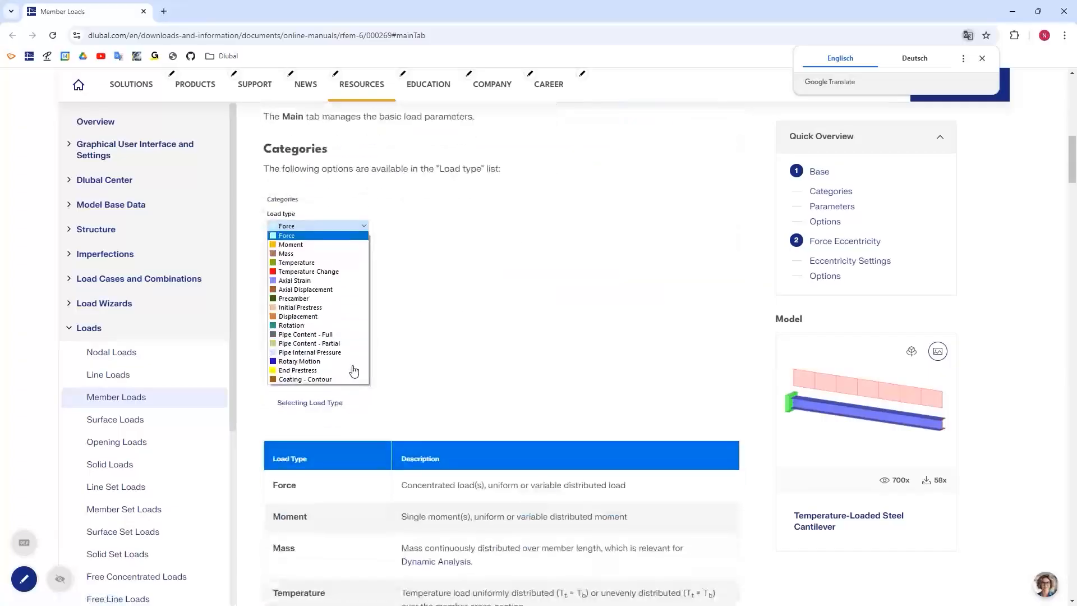
scroll(489, 346, down, 1)
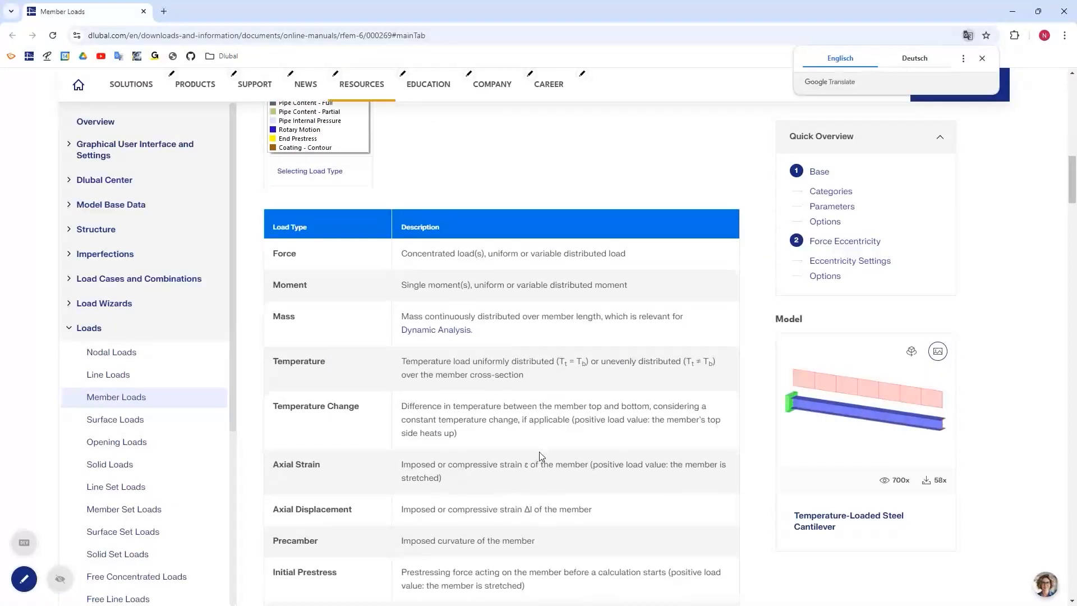
scroll(540, 453, down, 3)
scroll(540, 454, down, 2)
scroll(539, 441, down, 1)
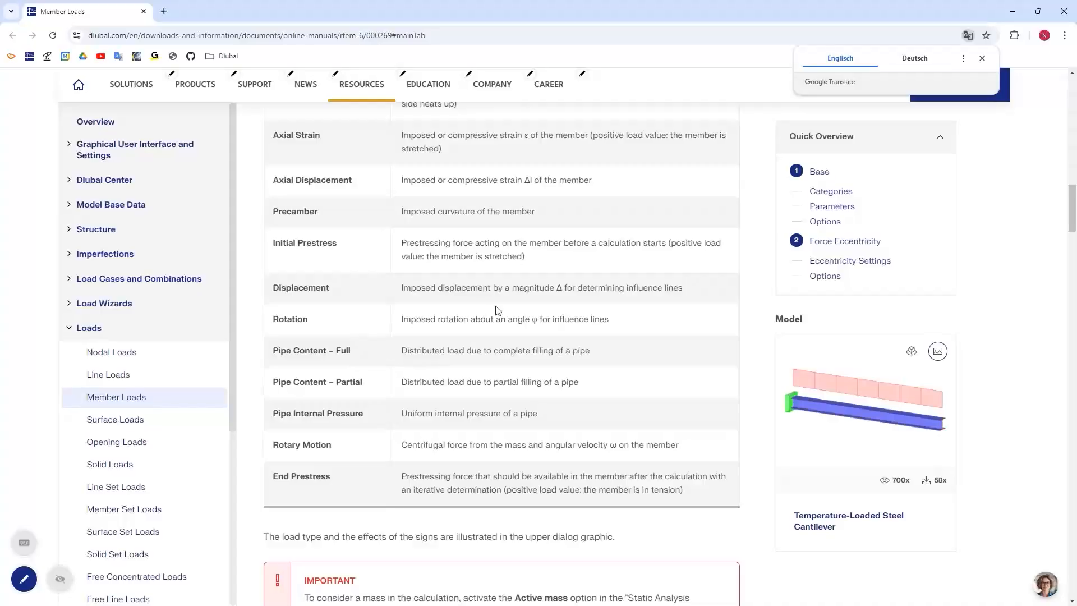
scroll(512, 308, up, 15)
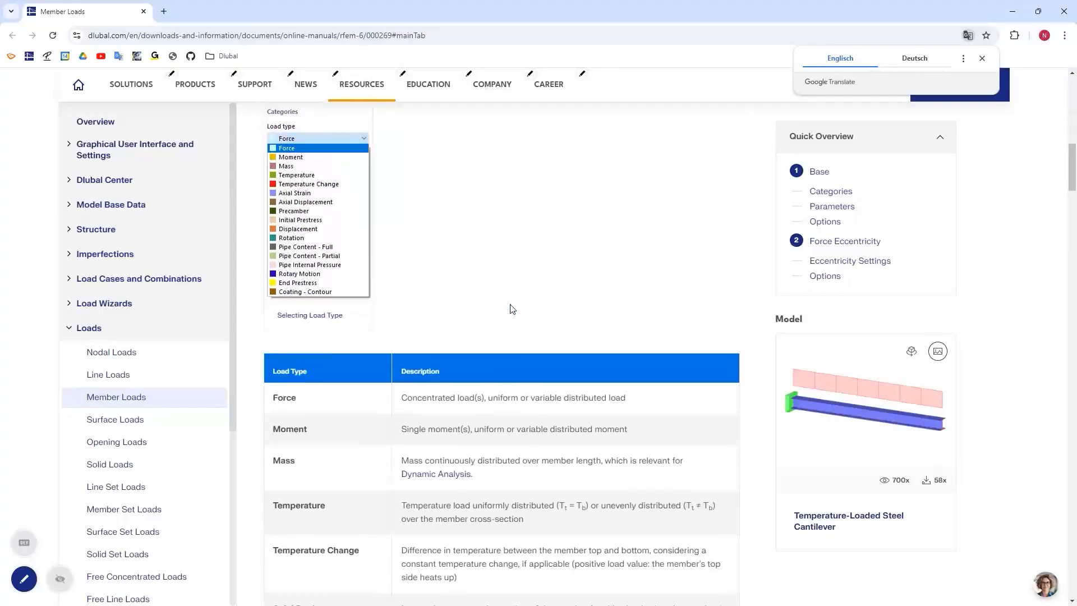
scroll(512, 309, up, 3)
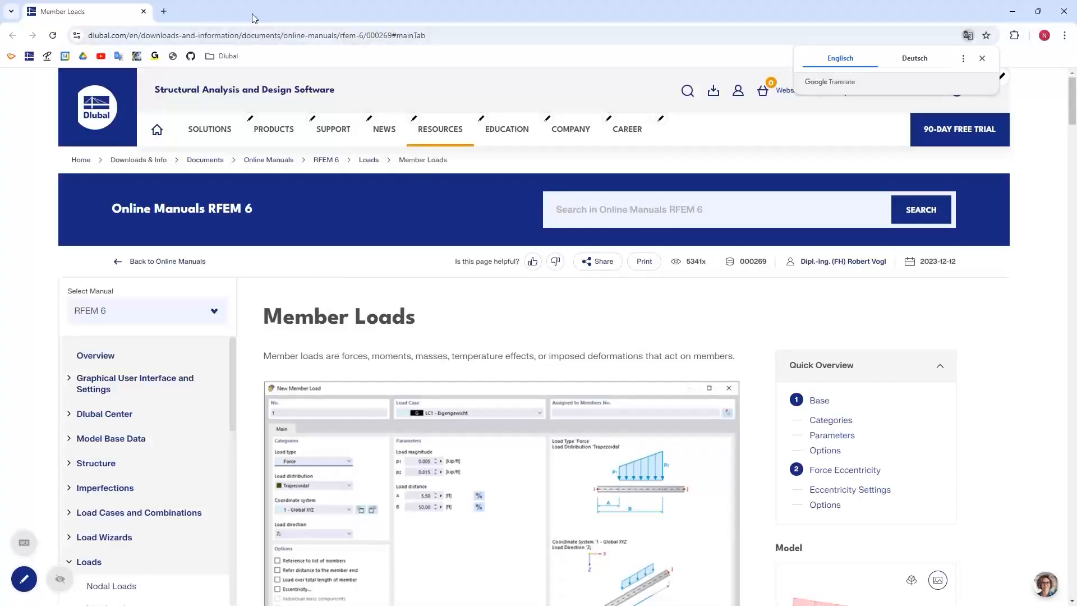
click(1065, 16)
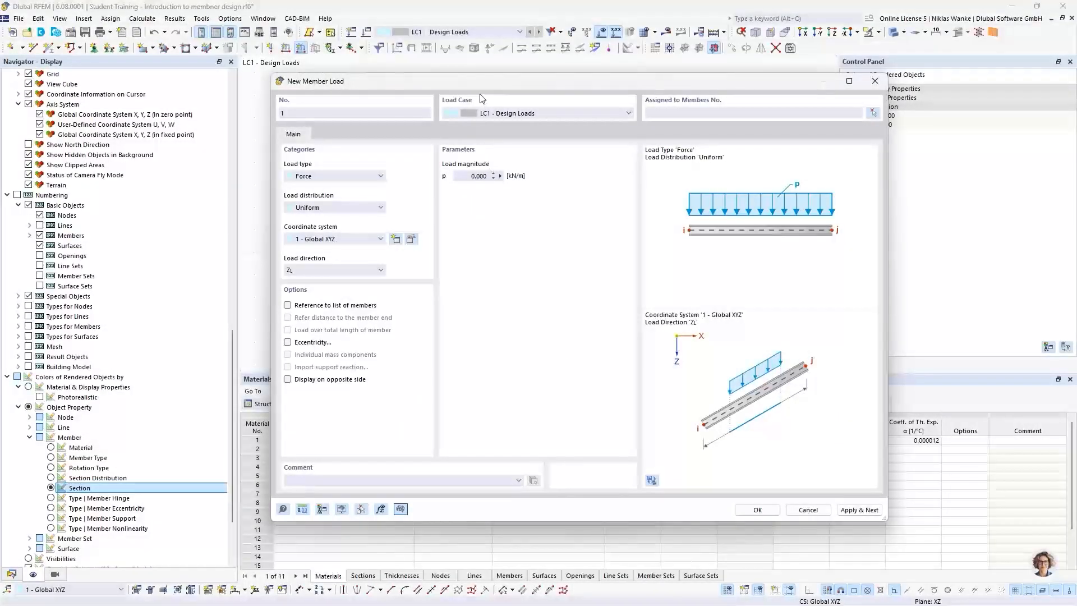
Step: Review the load direction options for the new member load against the model's global axes
drag(467, 82, 552, 82)
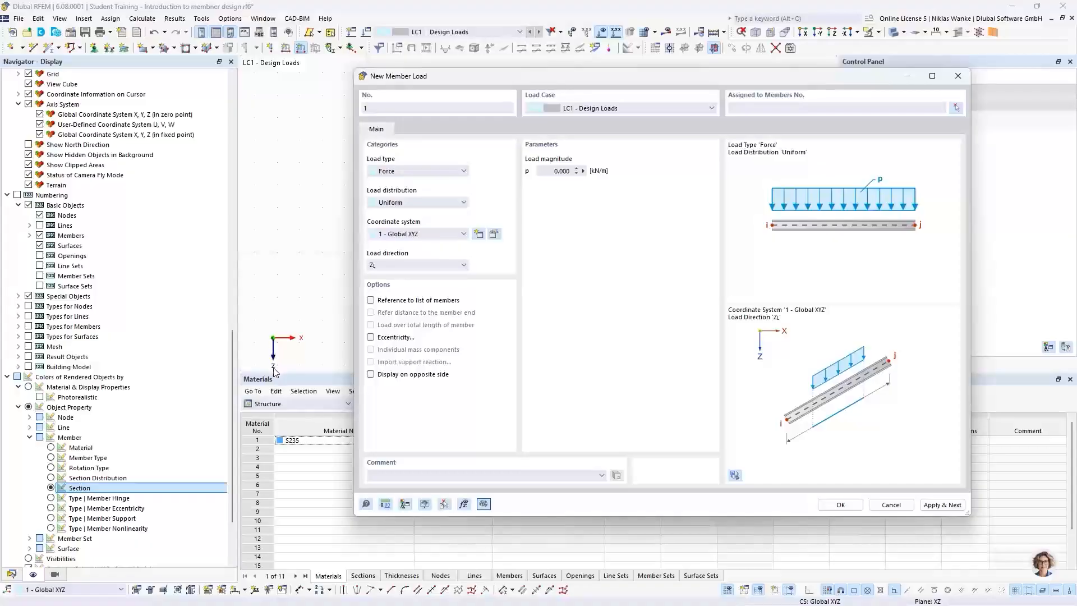
click(422, 265)
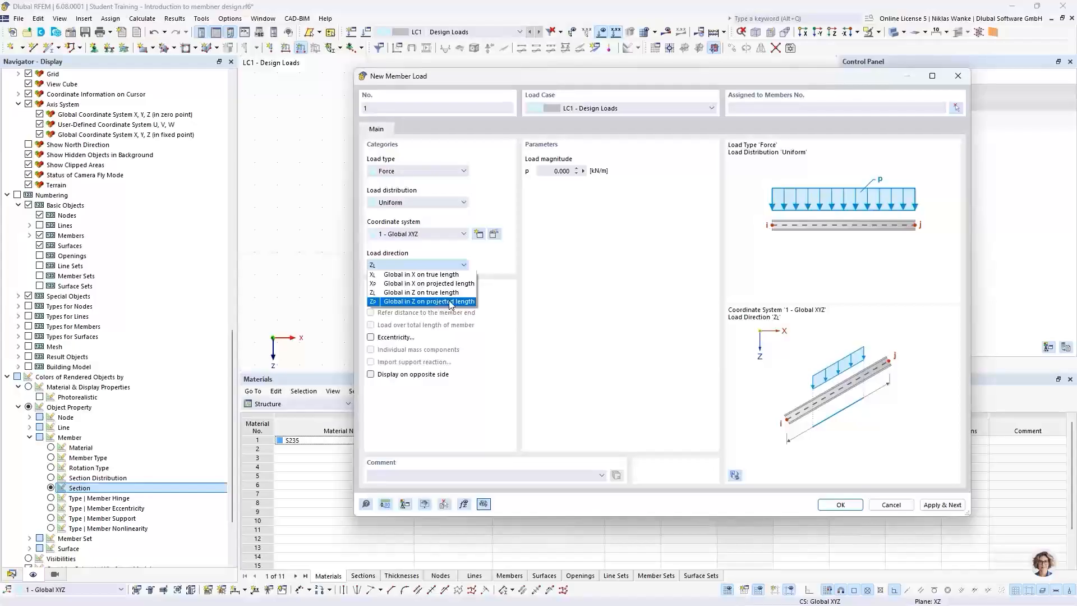
drag(654, 80, 541, 295)
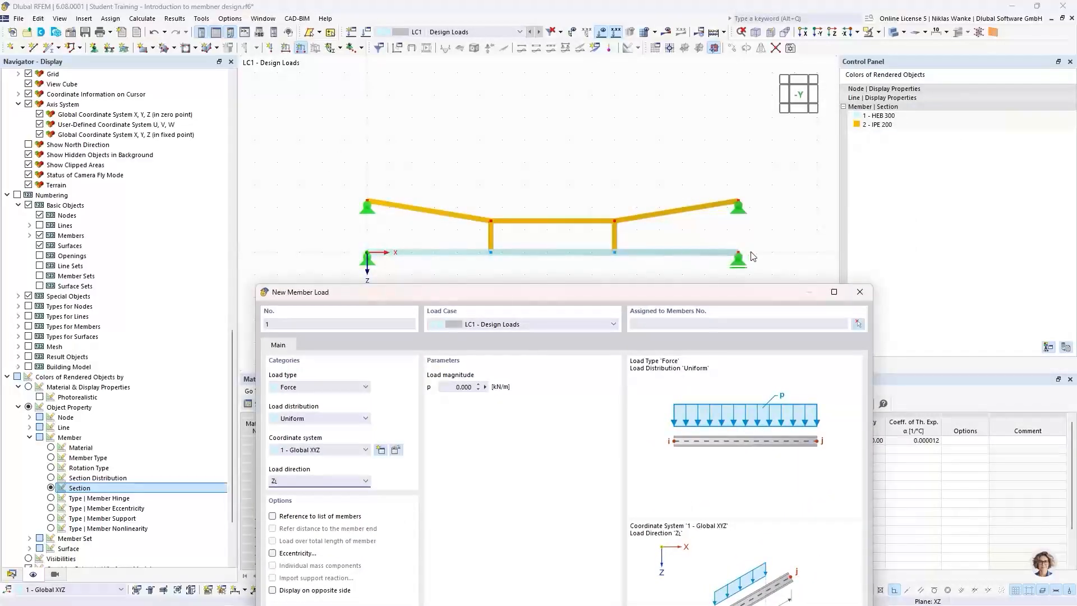
drag(456, 294, 456, 103)
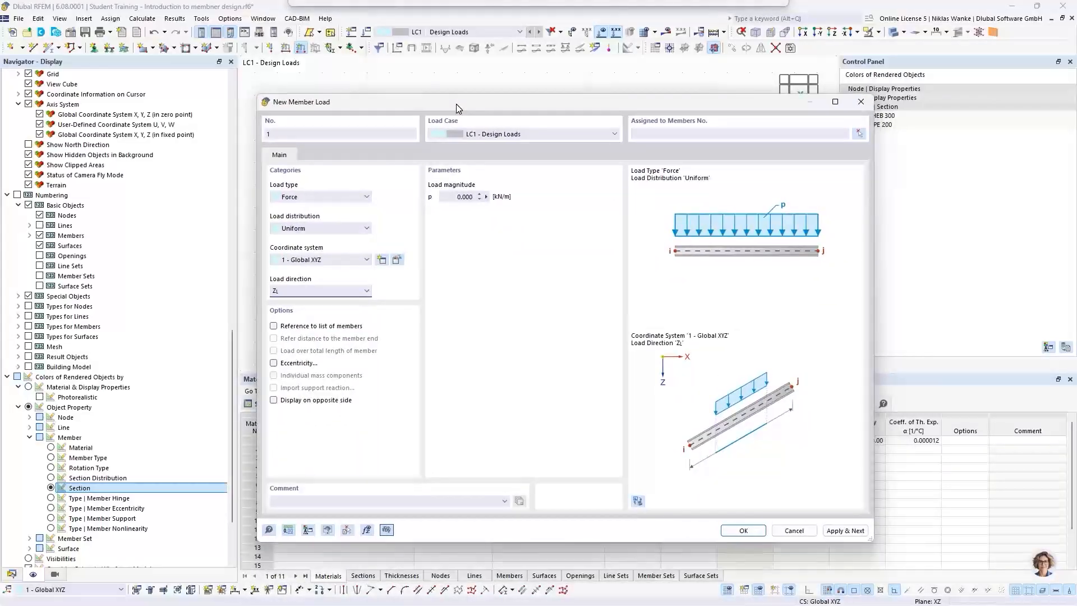
Step: Set the uniform member load to 15 kN/m and apply it to the horizontal HEB 300 beam
click(451, 196)
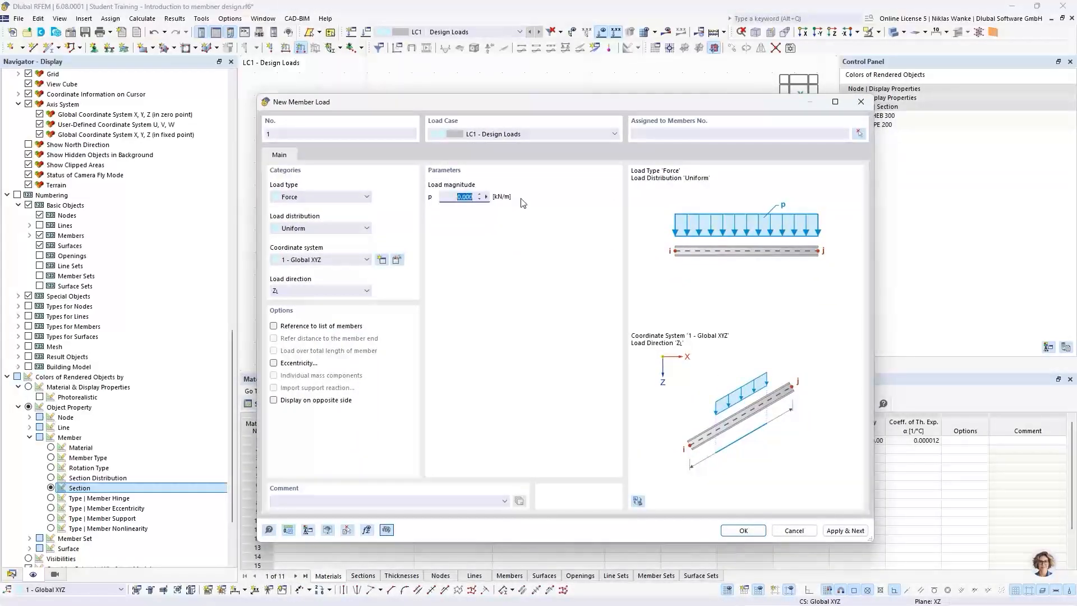
text(15)
click(859, 135)
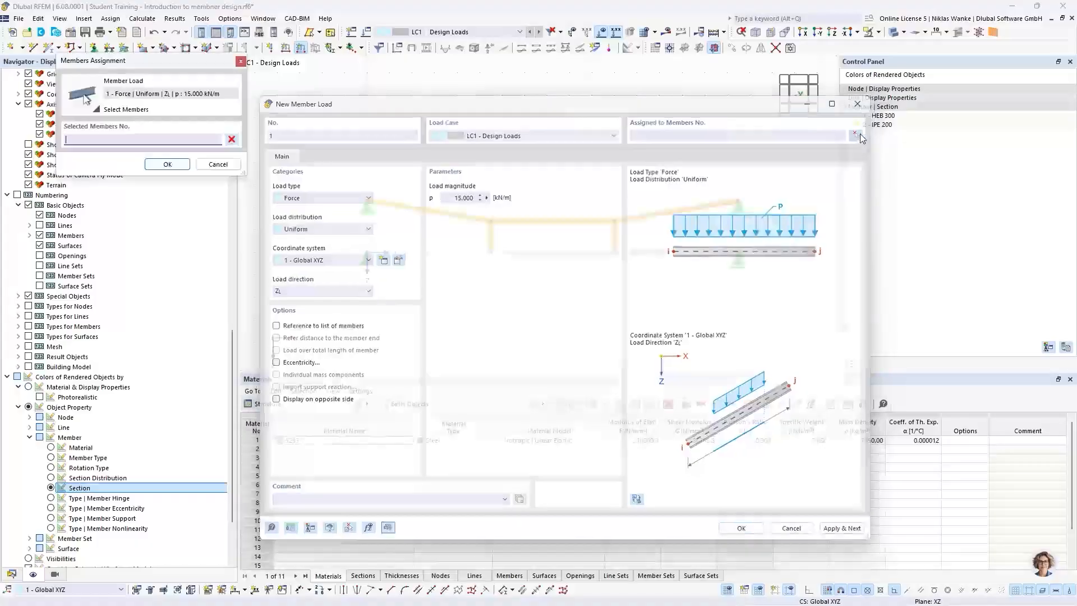
click(683, 253)
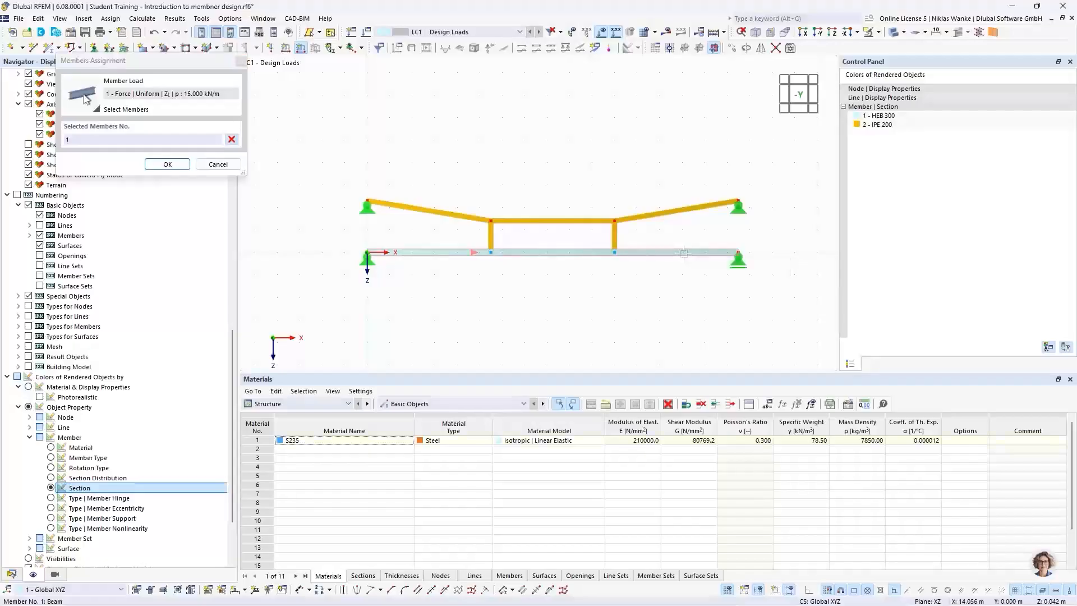
click(167, 164)
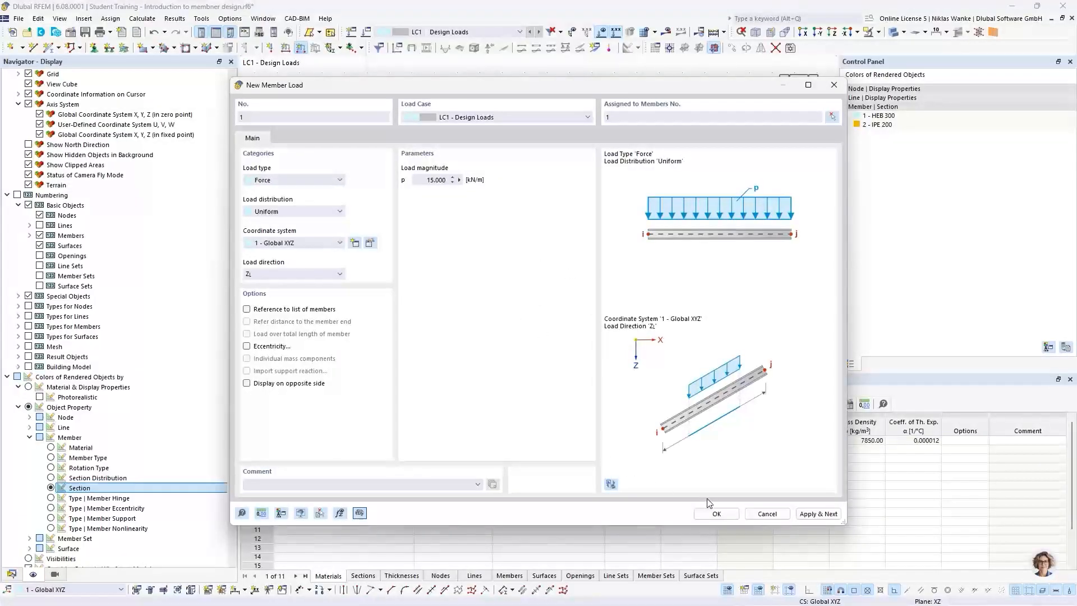
click(715, 513)
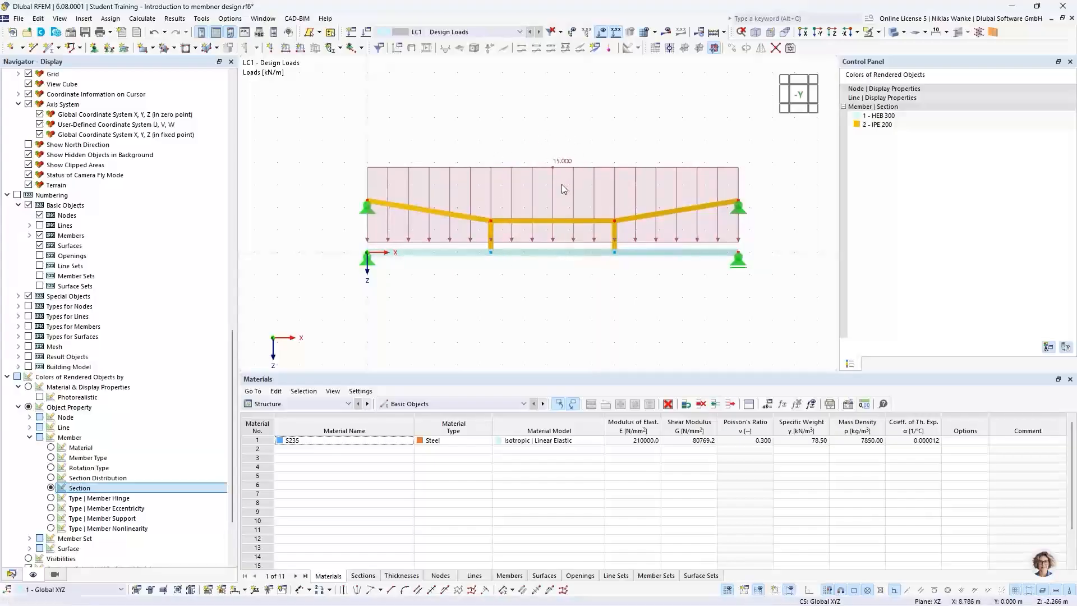
Step: Reduce the display size of the member load on the beam
right_click(560, 164)
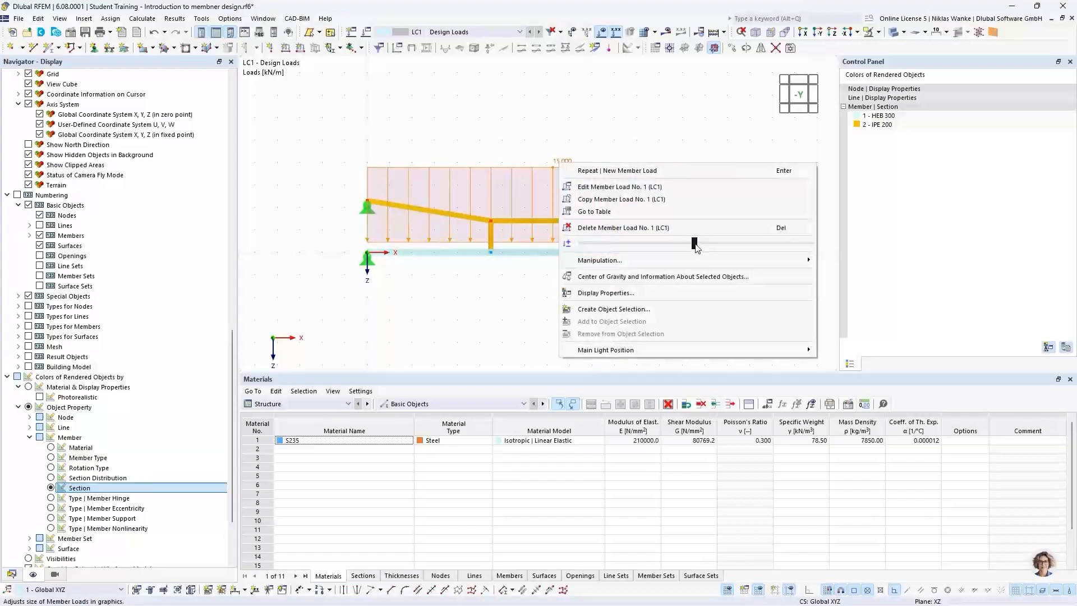
drag(696, 246, 588, 242)
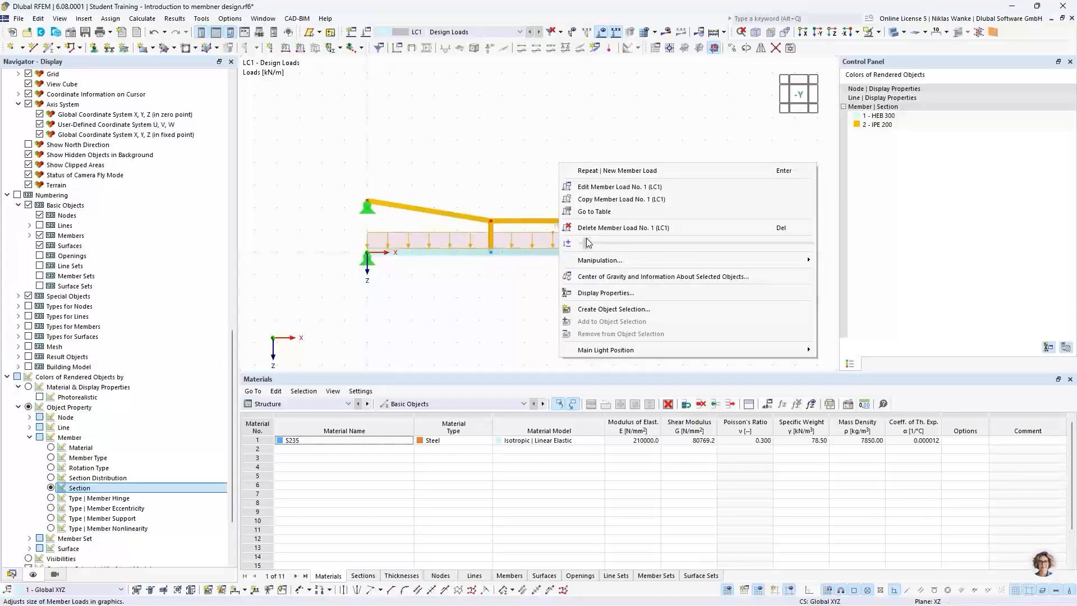
click(499, 299)
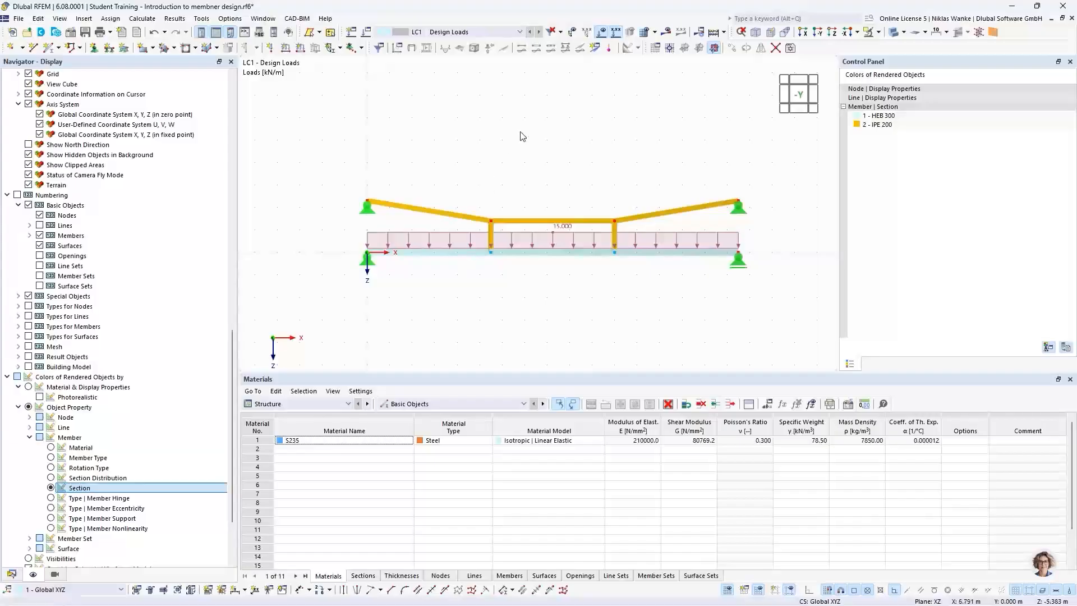
Step: Calculate load case LC1 and display its axial forces N and support reactions on the model
drag(330, 151, 765, 301)
click(667, 33)
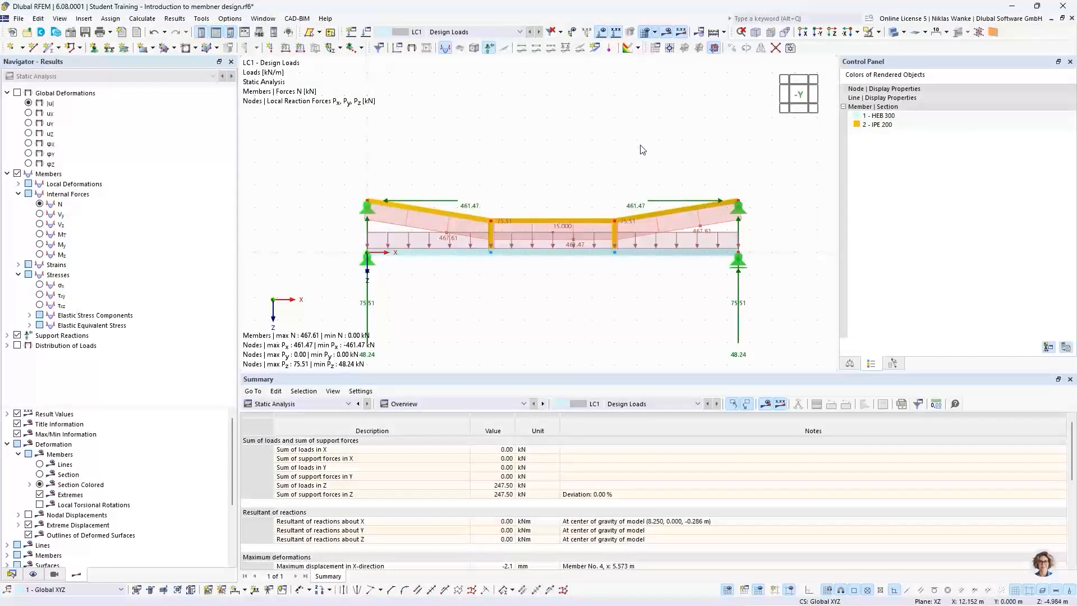
scroll(609, 194, down, 1)
middle_drag(608, 194, 617, 180)
scroll(588, 193, up, 2)
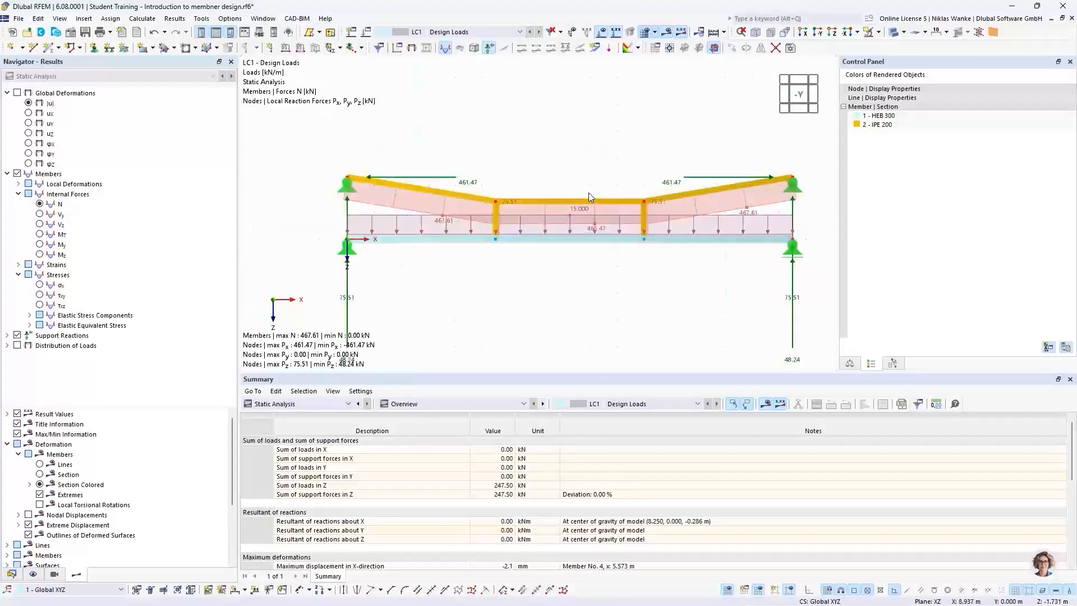
Step: Show the structure as a wireframe model and hide the loads in the results view
click(902, 33)
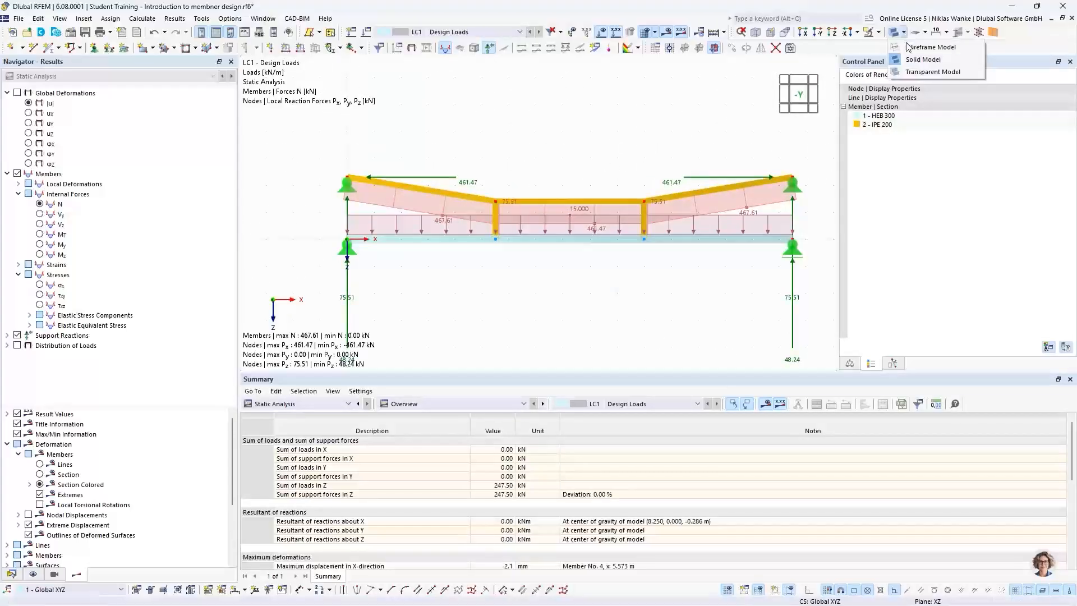
click(926, 44)
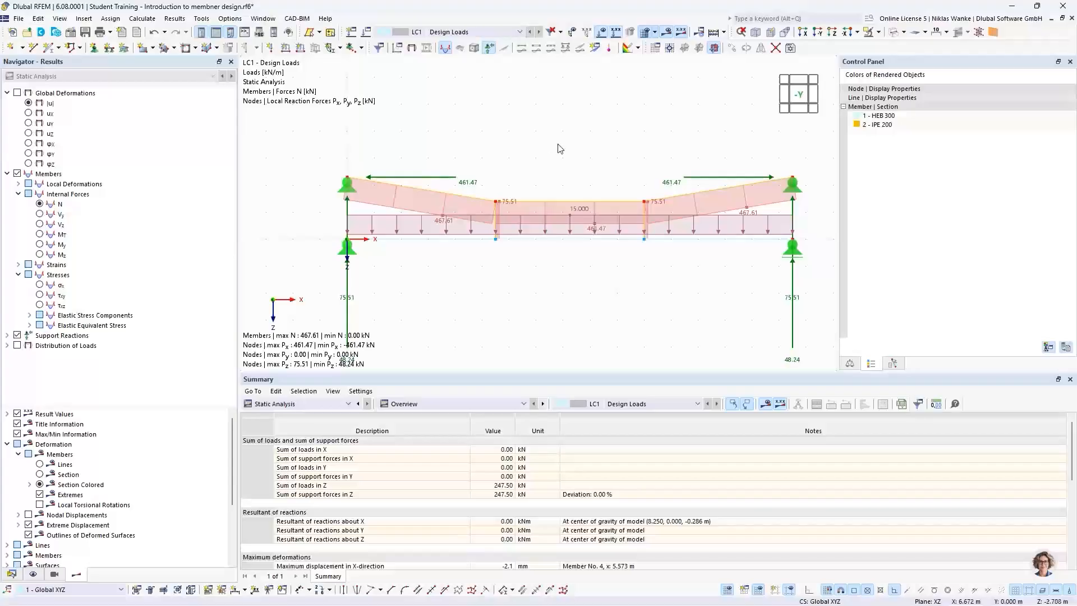
click(601, 35)
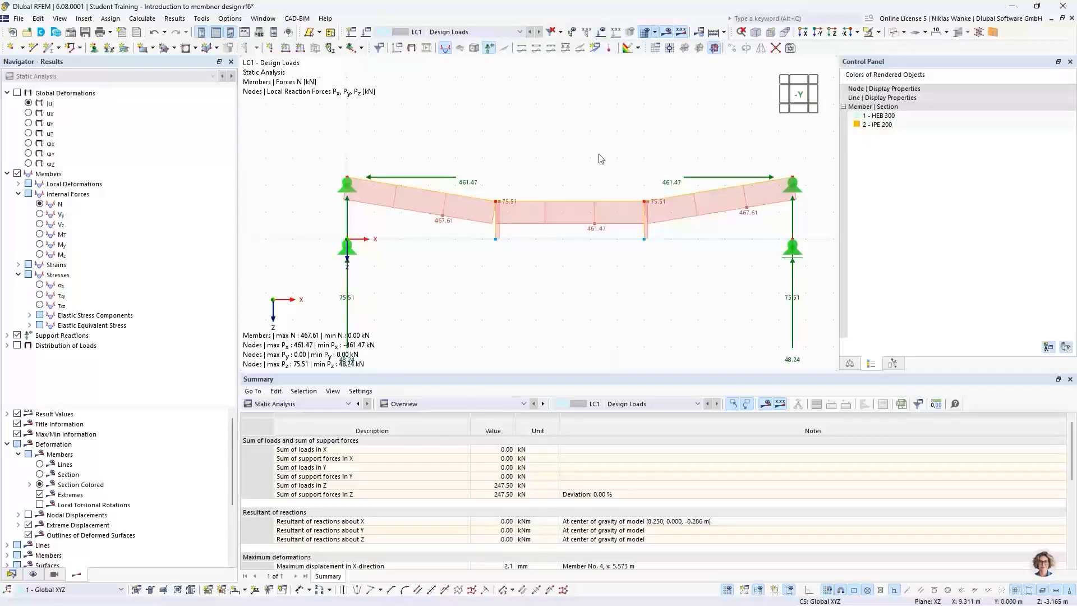
scroll(611, 180, down, 1)
middle_drag(611, 180, 614, 140)
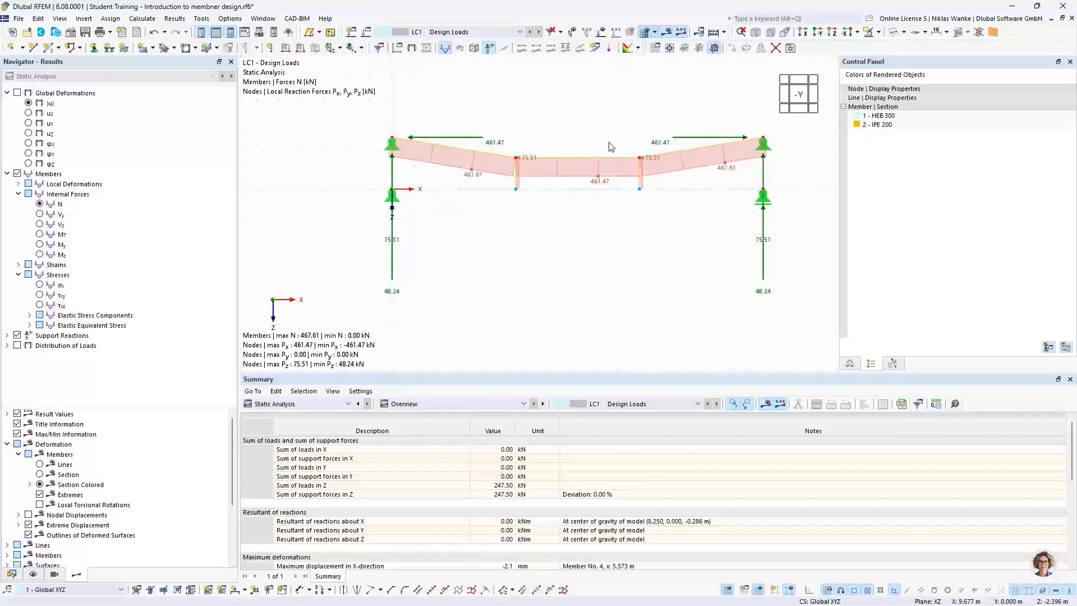
scroll(614, 149, up, 1)
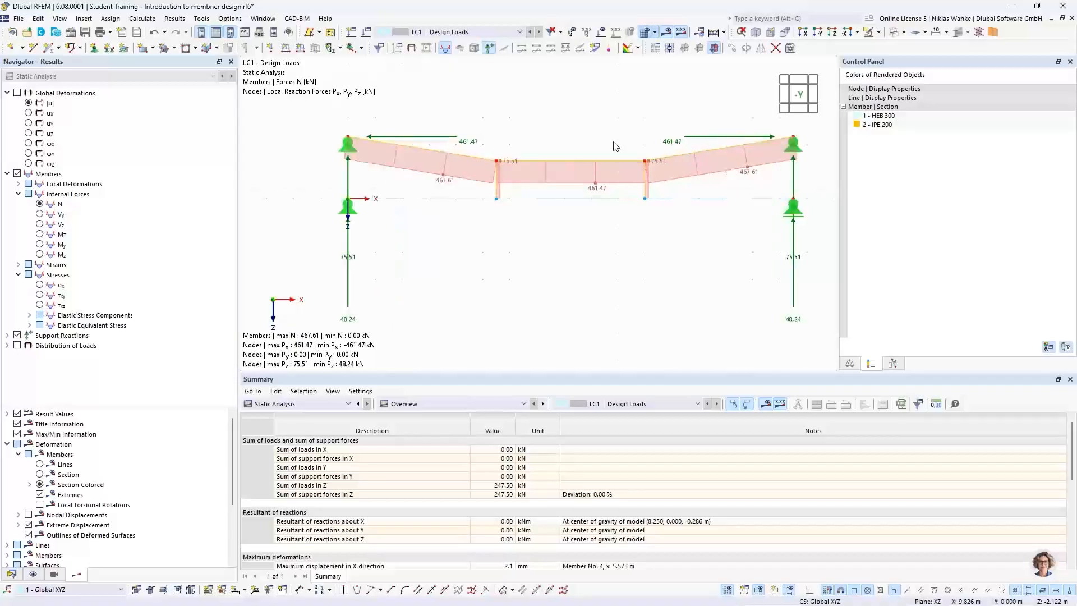
Step: Display the global deformations |u| of the structure and examine the deflected shape of the beam and its suspension members
click(28, 104)
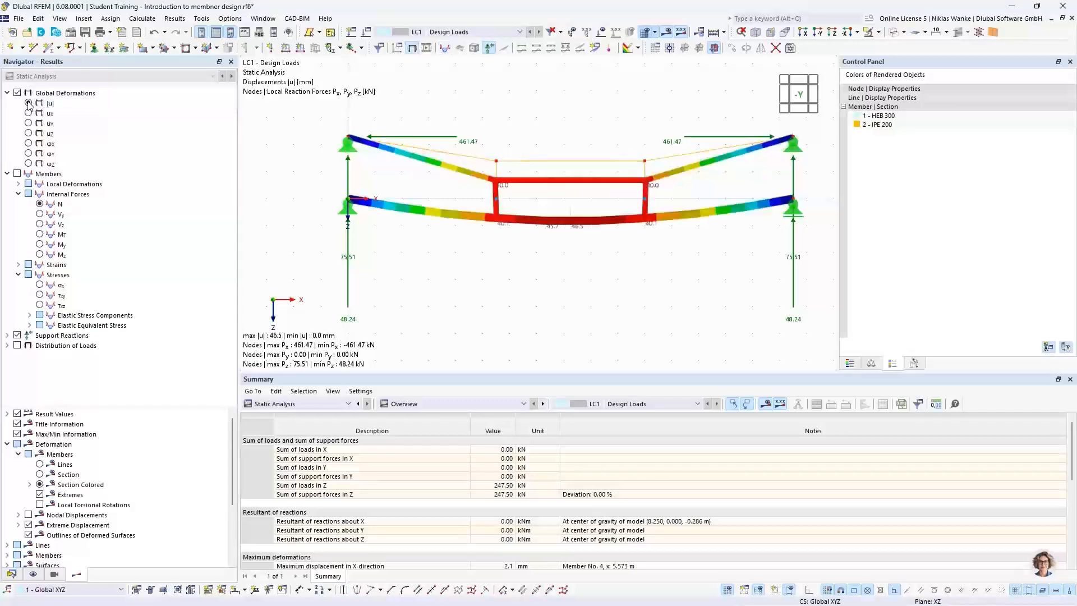
scroll(606, 257, up, 1)
scroll(610, 255, down, 1)
middle_drag(610, 254, 572, 259)
scroll(572, 258, down, 1)
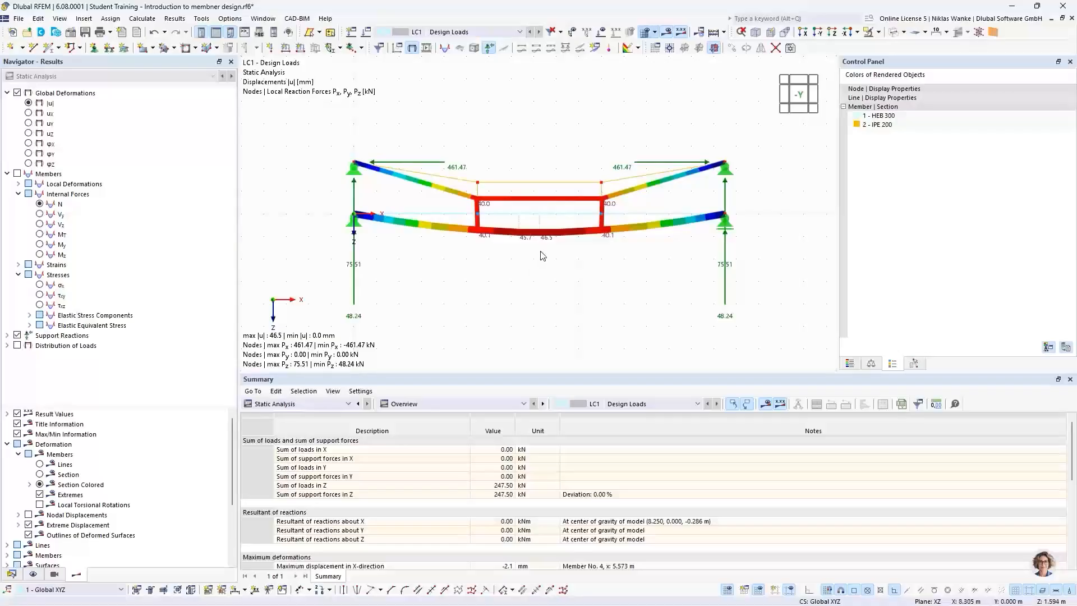
scroll(541, 210, up, 2)
scroll(540, 210, down, 1)
middle_drag(541, 210, 550, 229)
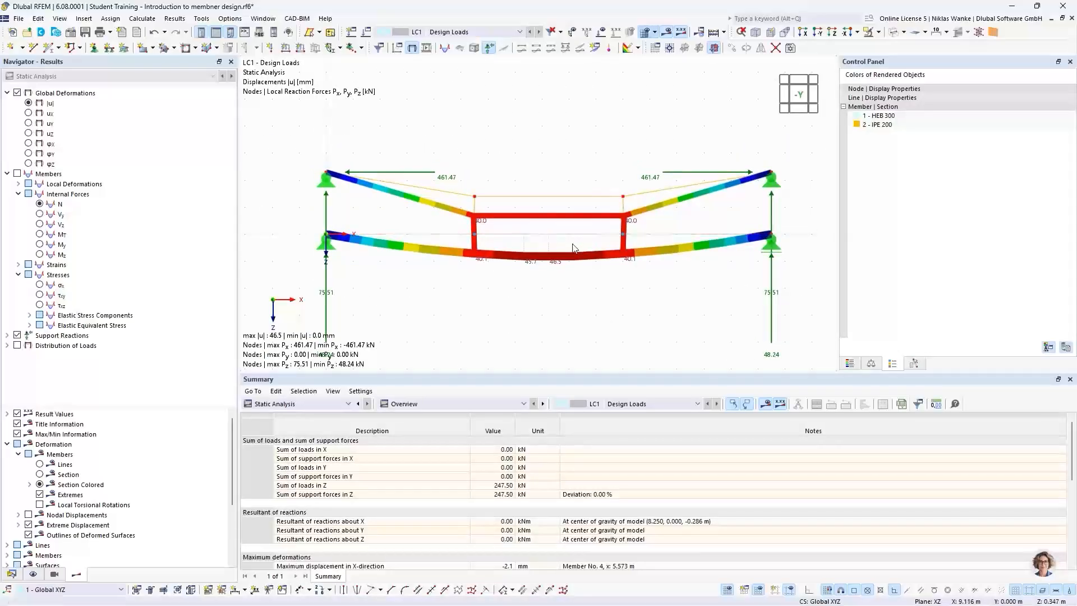
scroll(575, 247, up, 1)
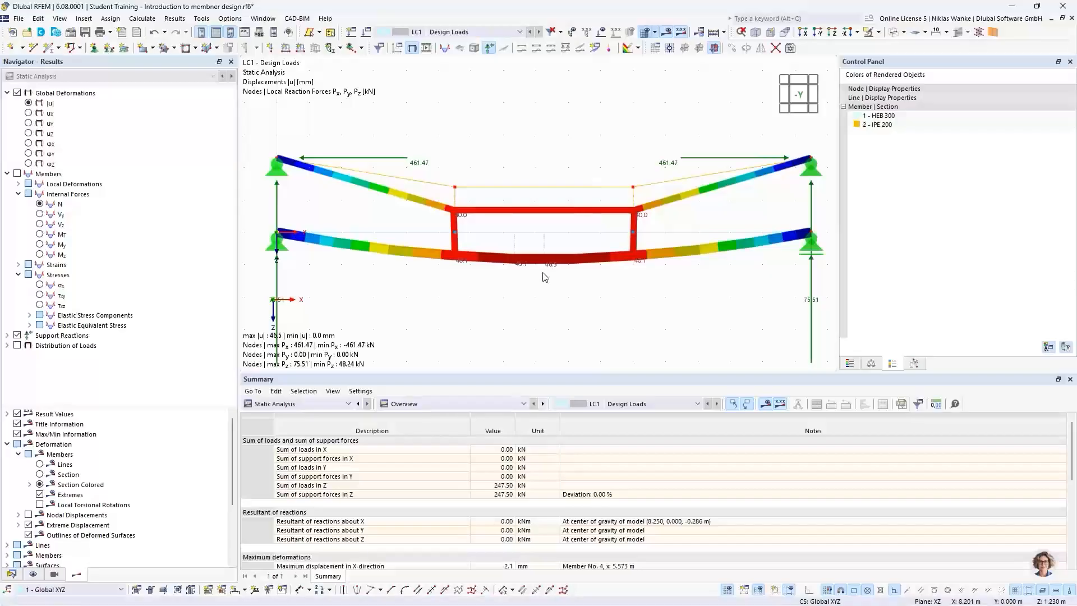
middle_drag(401, 337, 323, 333)
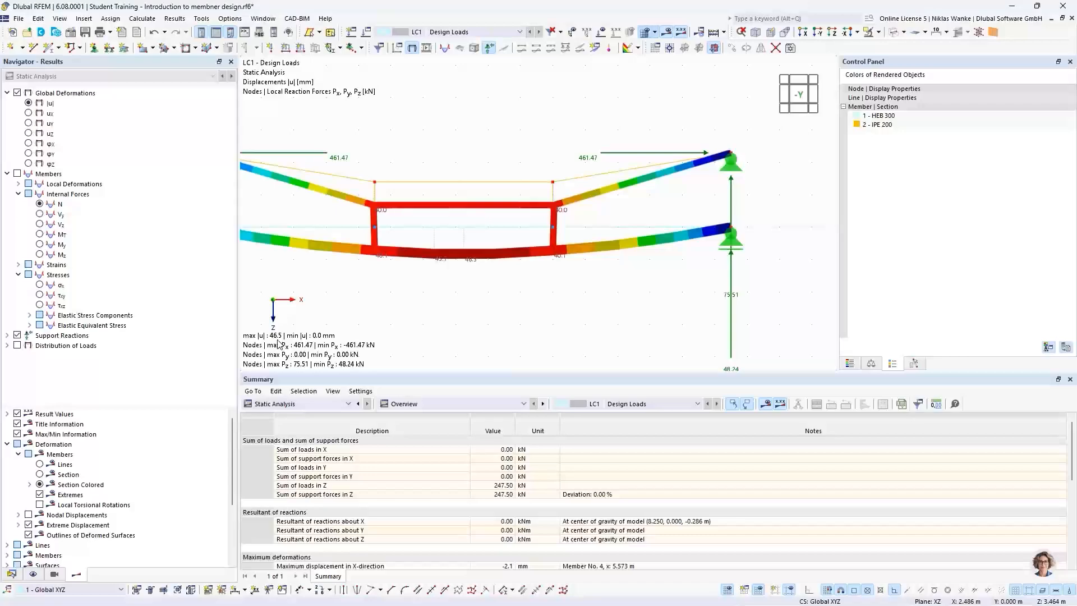
scroll(489, 288, down, 1)
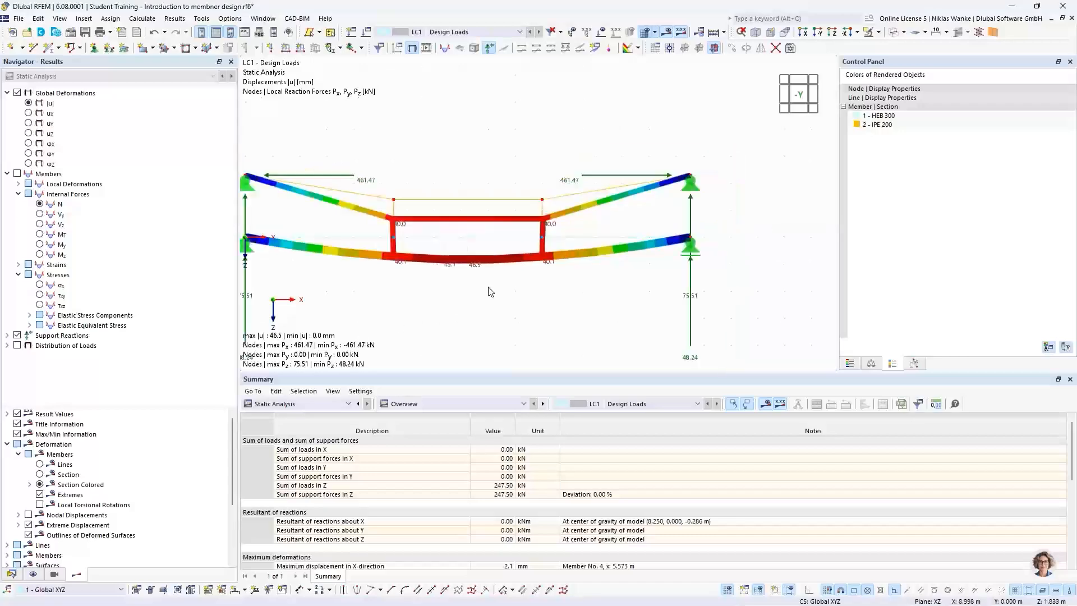
middle_drag(489, 289, 548, 251)
scroll(587, 269, down, 1)
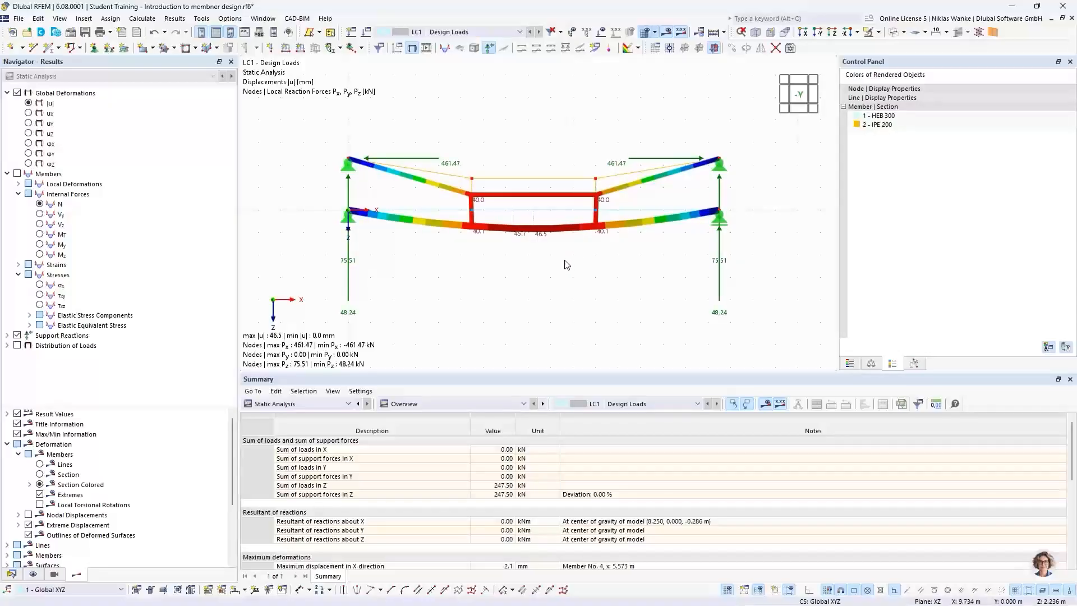
Step: Switch the results back to the member axial forces N and examine them together with the horizontal support reactions
click(40, 204)
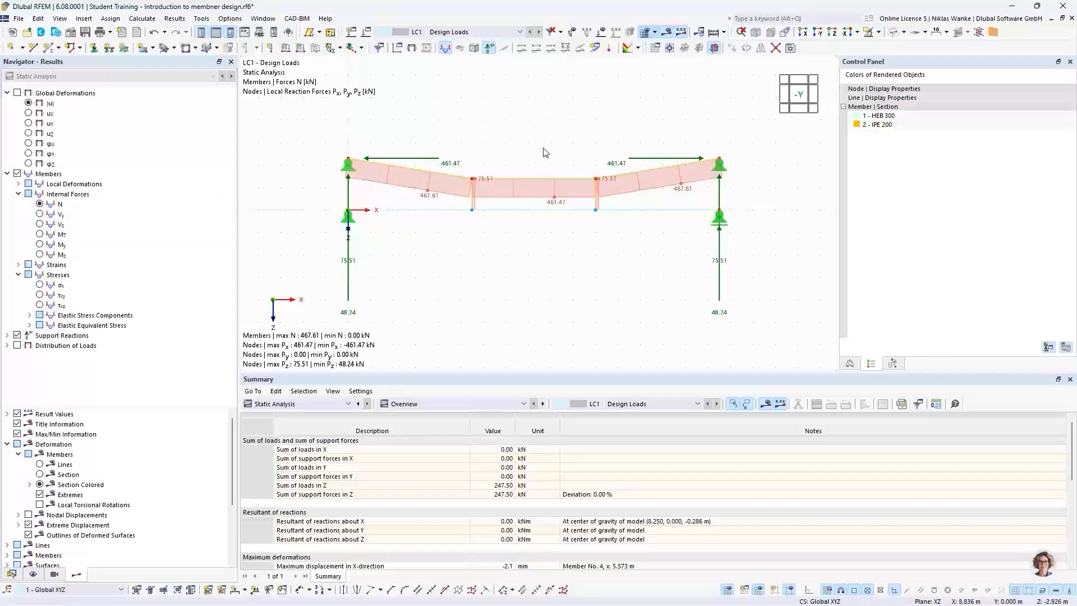
scroll(543, 152, up, 3)
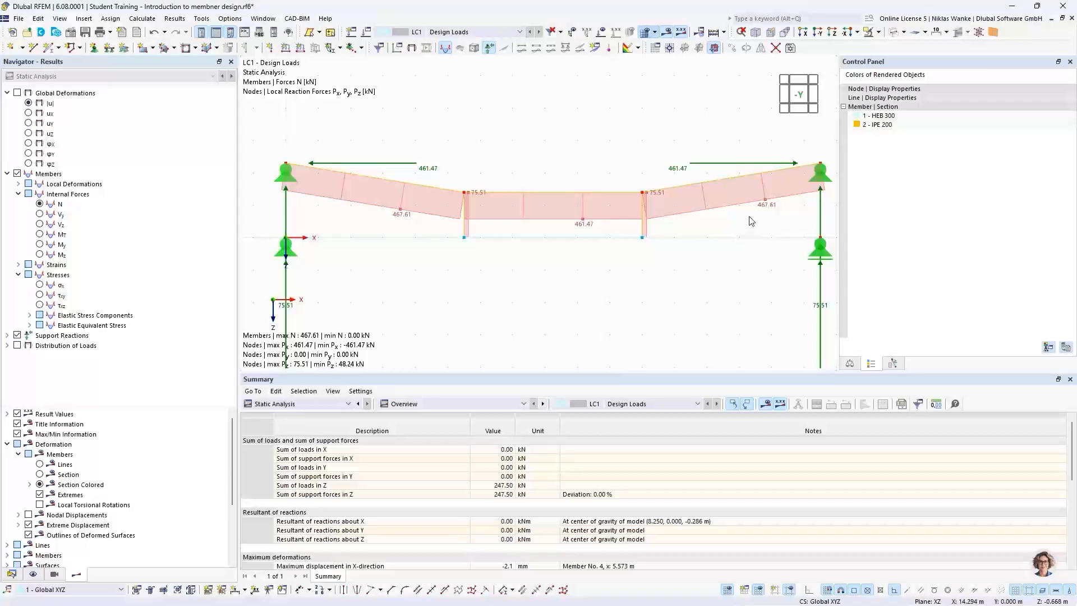
middle_drag(752, 221, 740, 227)
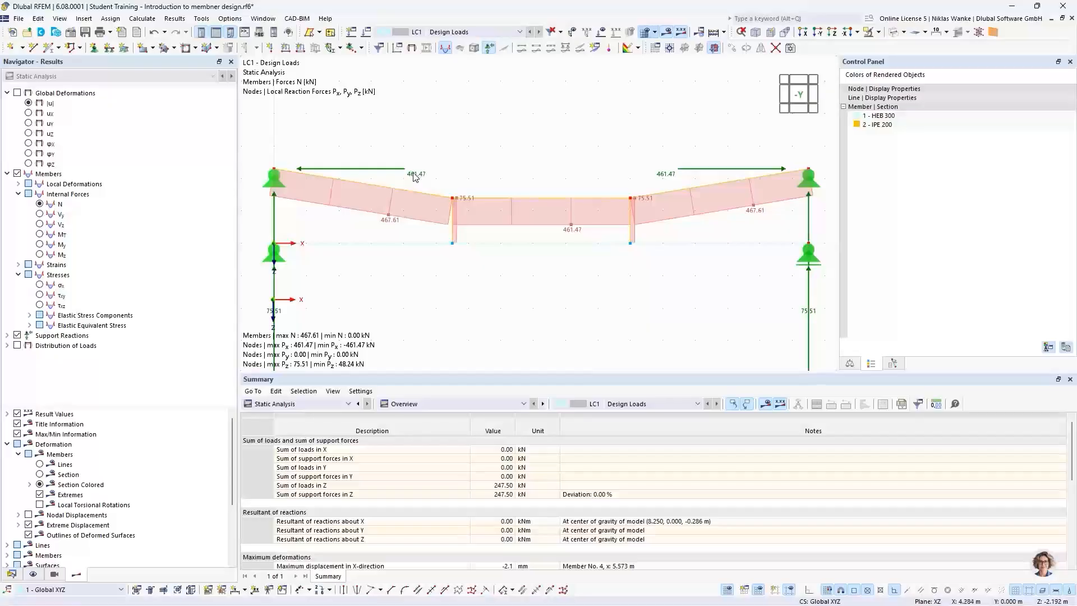
scroll(635, 160, down, 2)
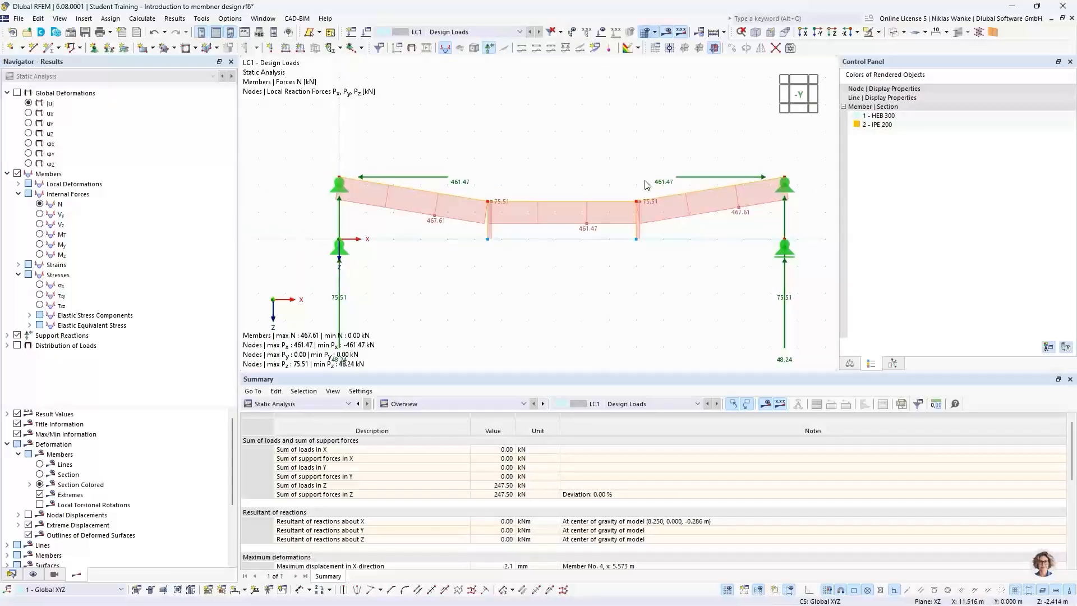
scroll(646, 180, down, 1)
middle_drag(643, 176, 609, 160)
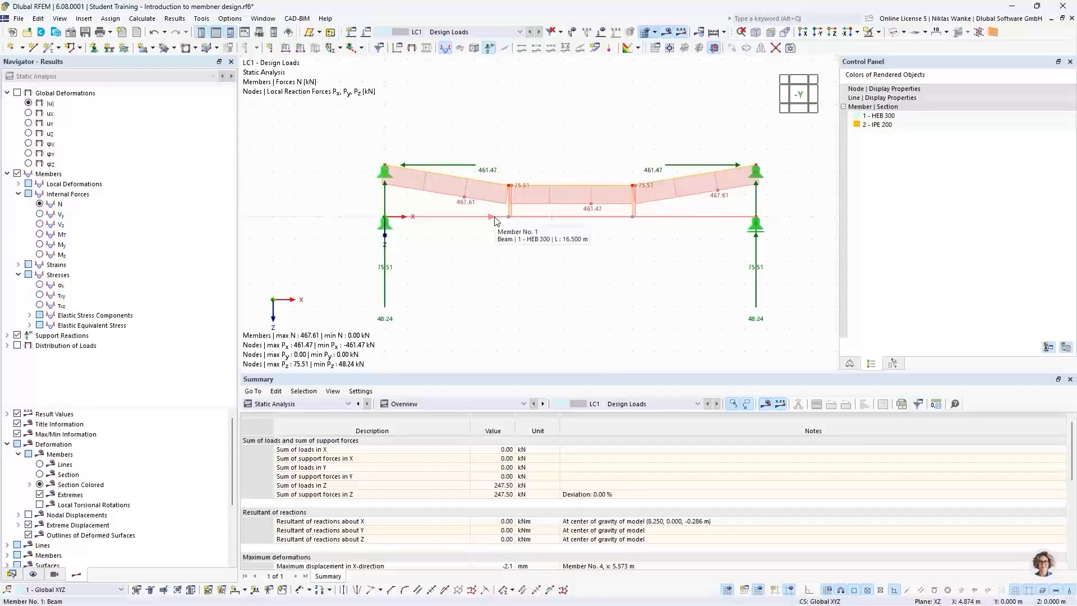
Step: Display the member shear forces Vz and examine the diagram along the HEB 300 beam, especially where the vertical hangers connect
click(40, 225)
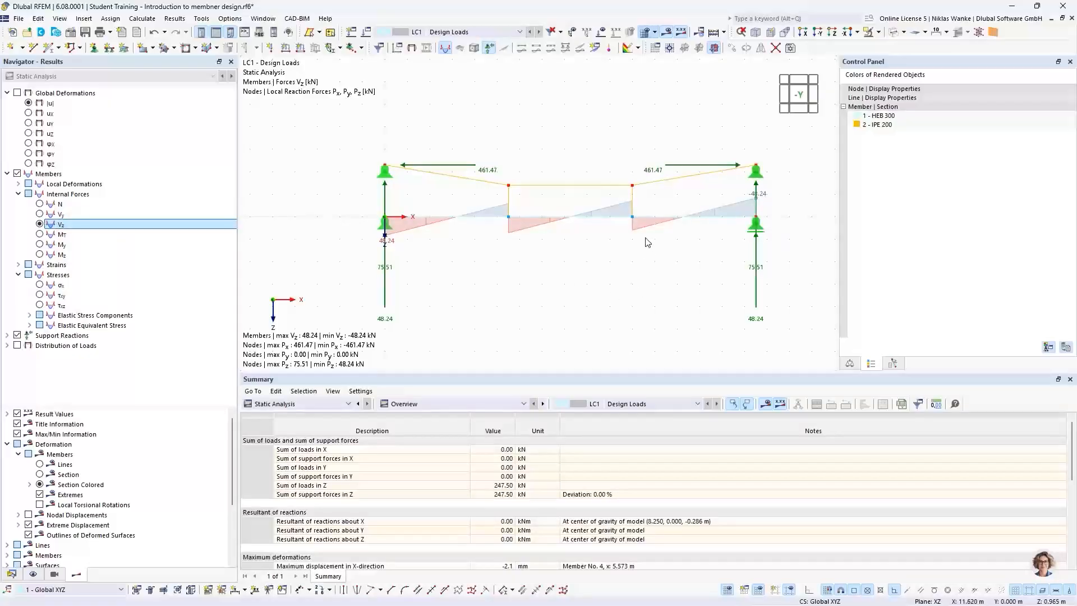
scroll(527, 235, up, 2)
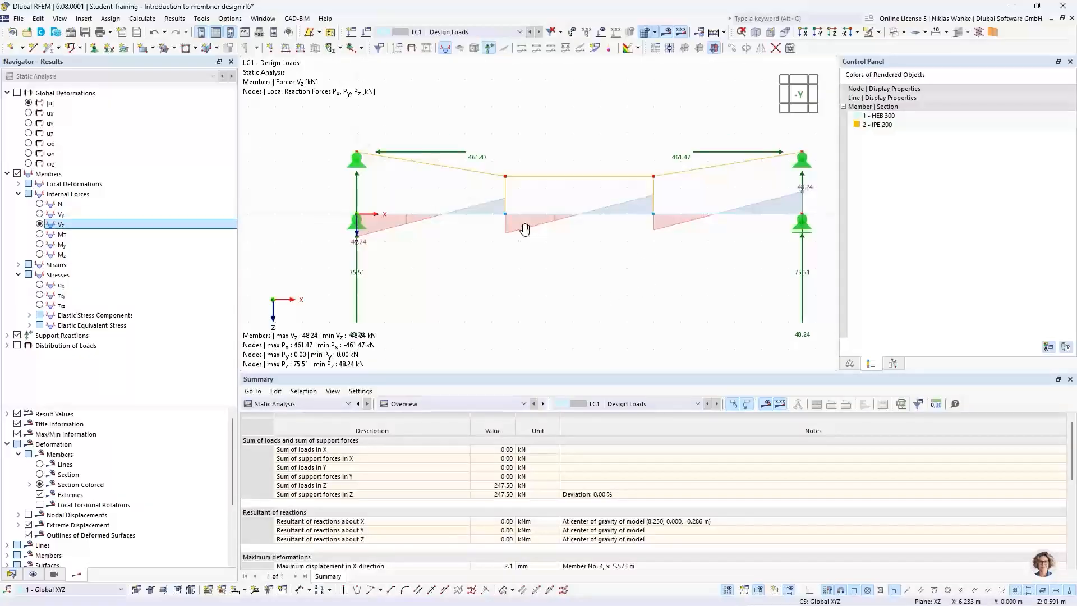
middle_drag(522, 234, 484, 237)
scroll(484, 236, down, 1)
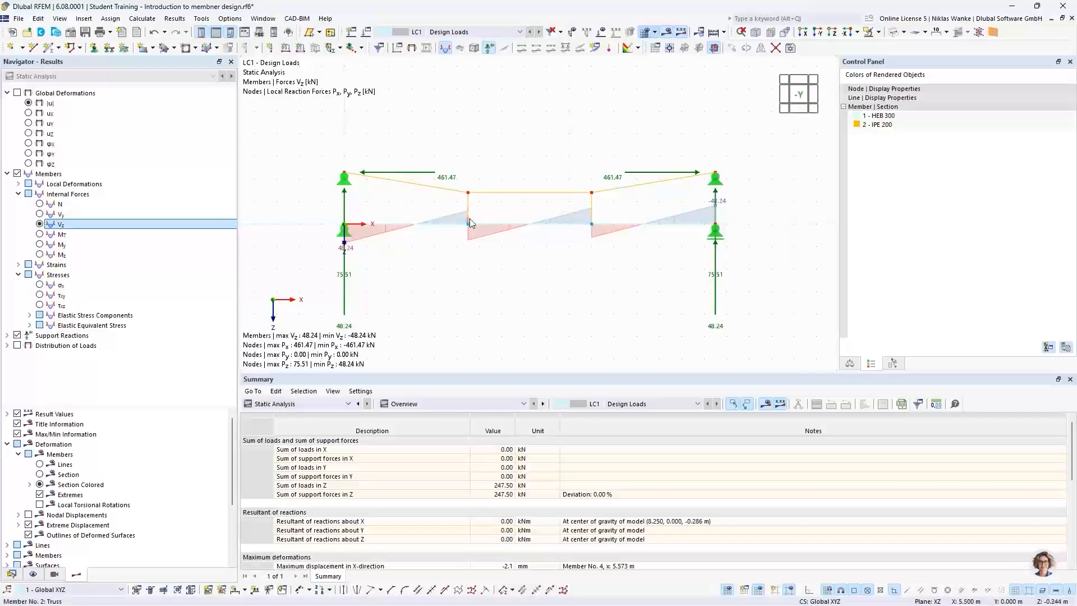
scroll(468, 218, up, 5)
middle_drag(485, 282, 644, 264)
scroll(631, 267, down, 1)
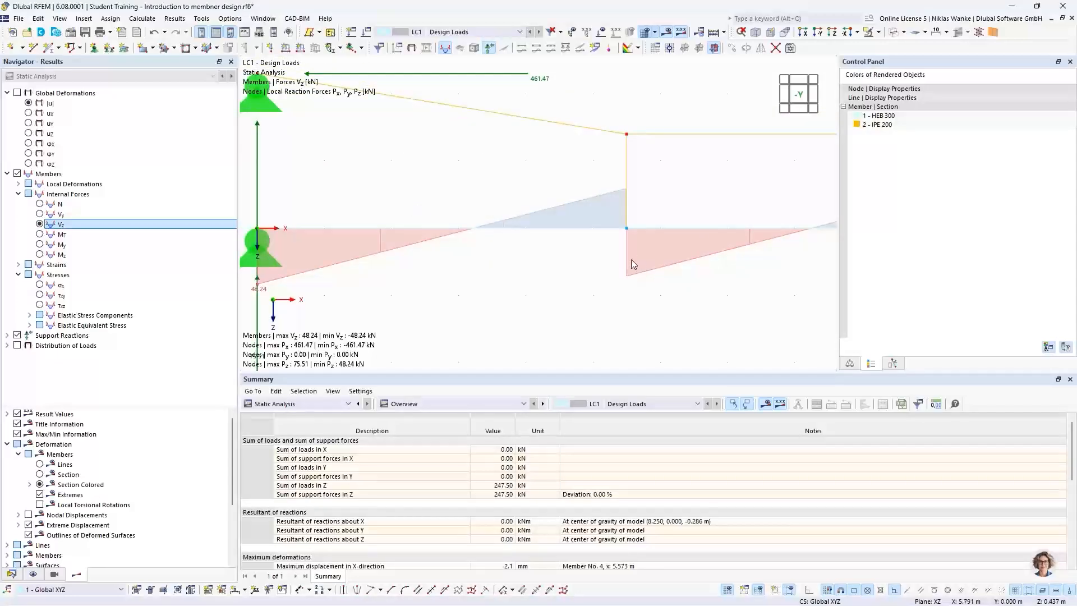
scroll(566, 278, down, 4)
middle_drag(564, 275, 435, 266)
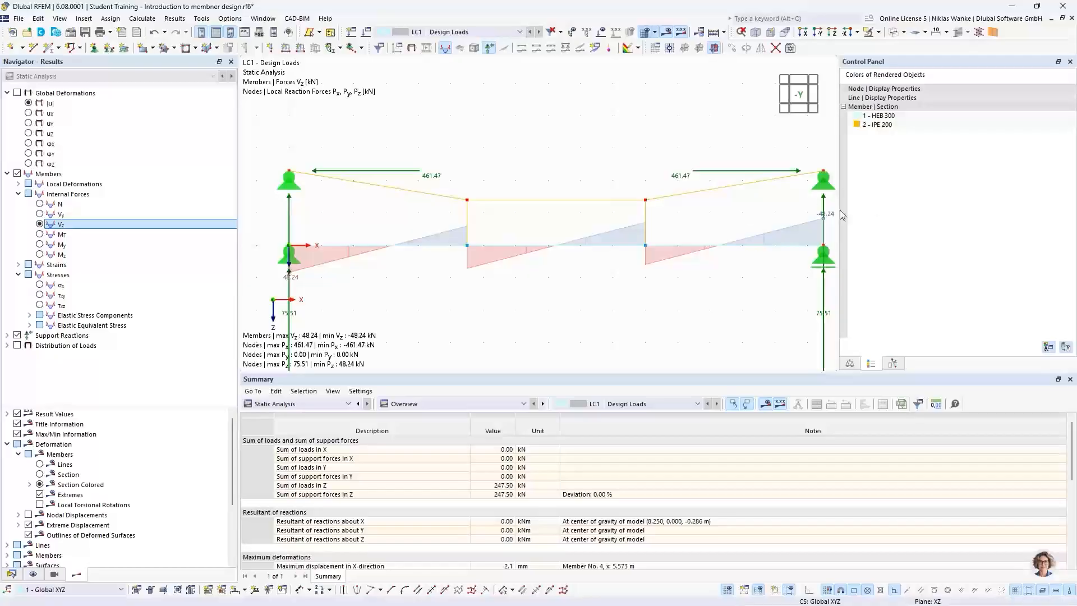
scroll(631, 264, down, 2)
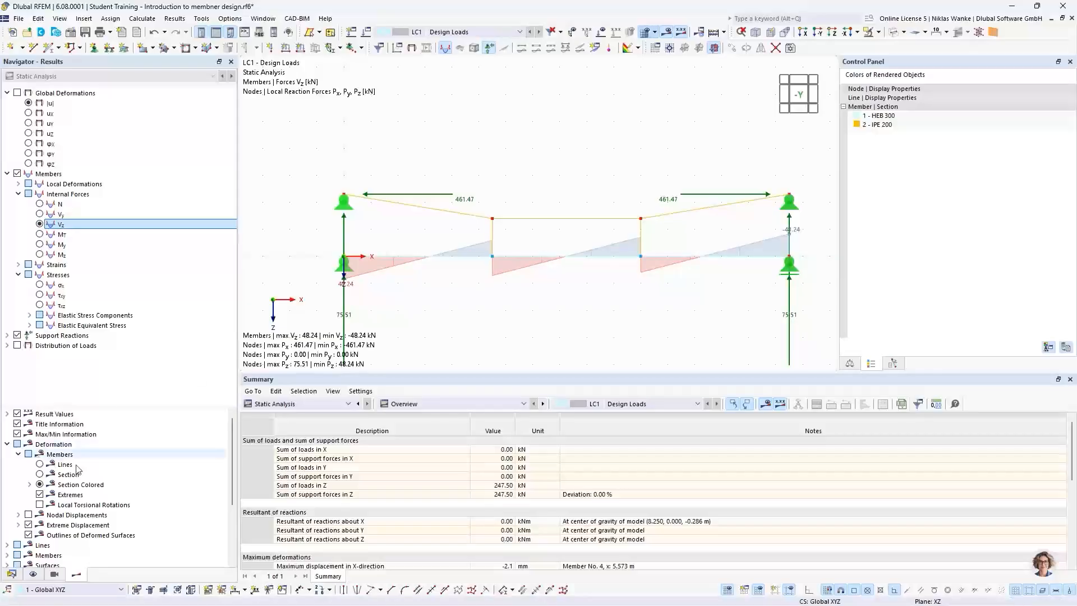
Step: Enable the display of all values on the member result diagrams and inspect the shear force Vz on both sides of the first hanger
scroll(87, 474, down, 2)
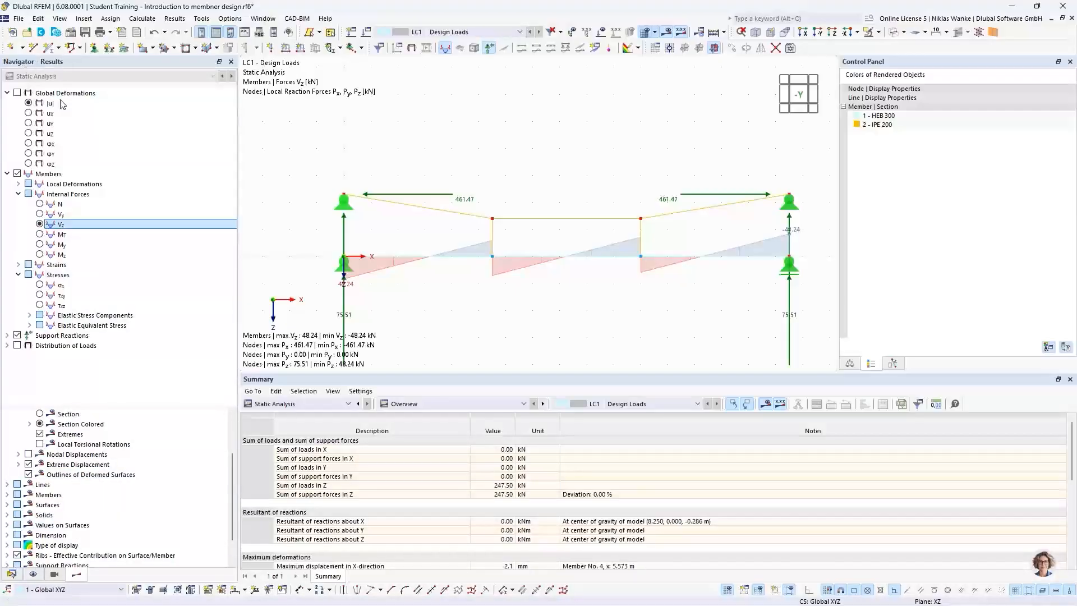
click(8, 495)
scroll(98, 513, down, 5)
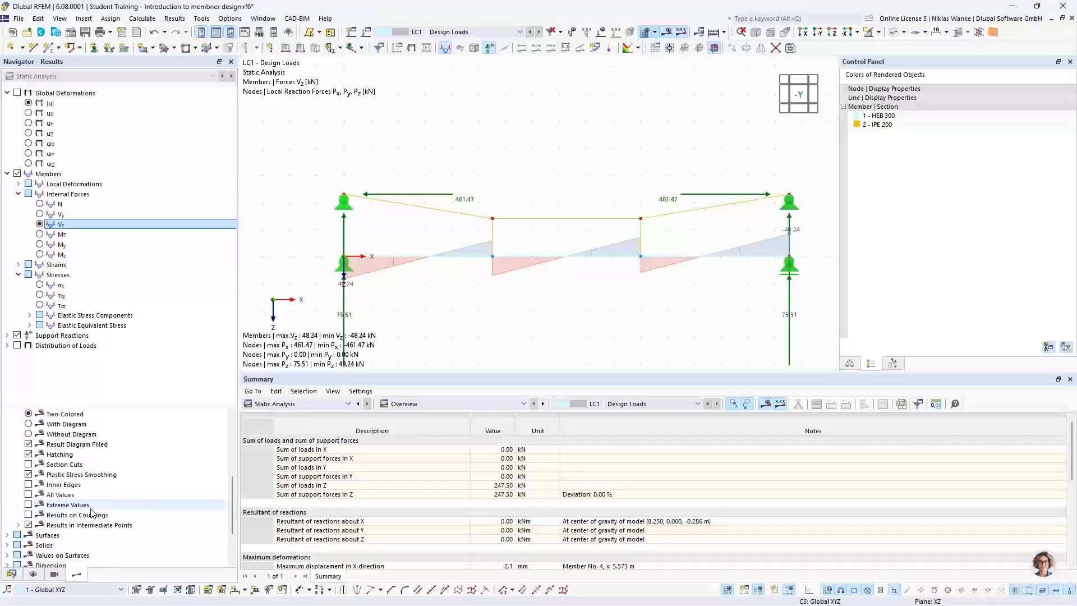
click(28, 495)
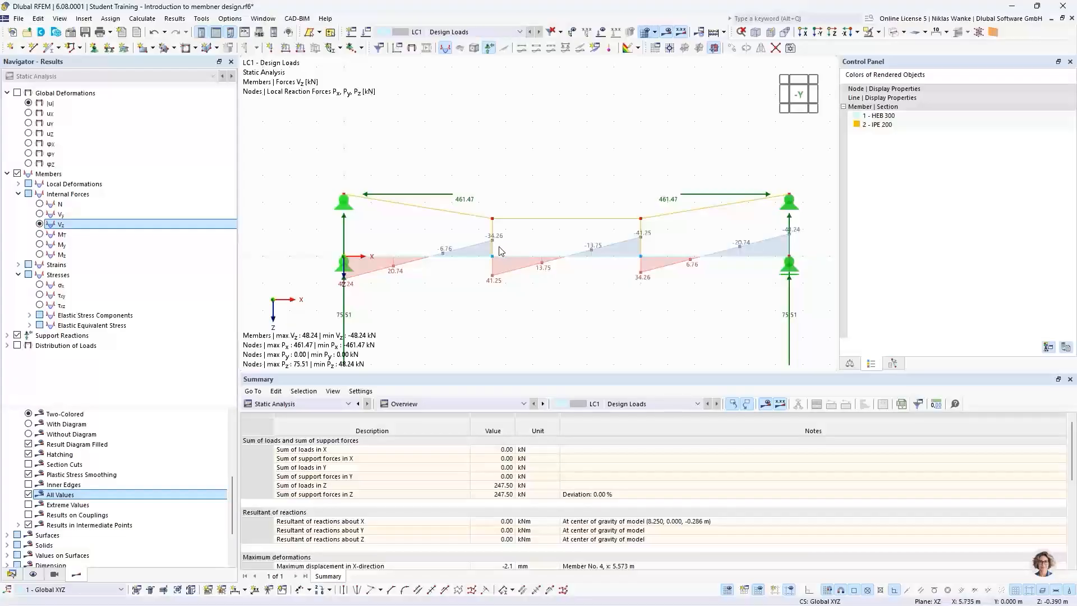
scroll(501, 253, up, 3)
scroll(501, 254, up, 2)
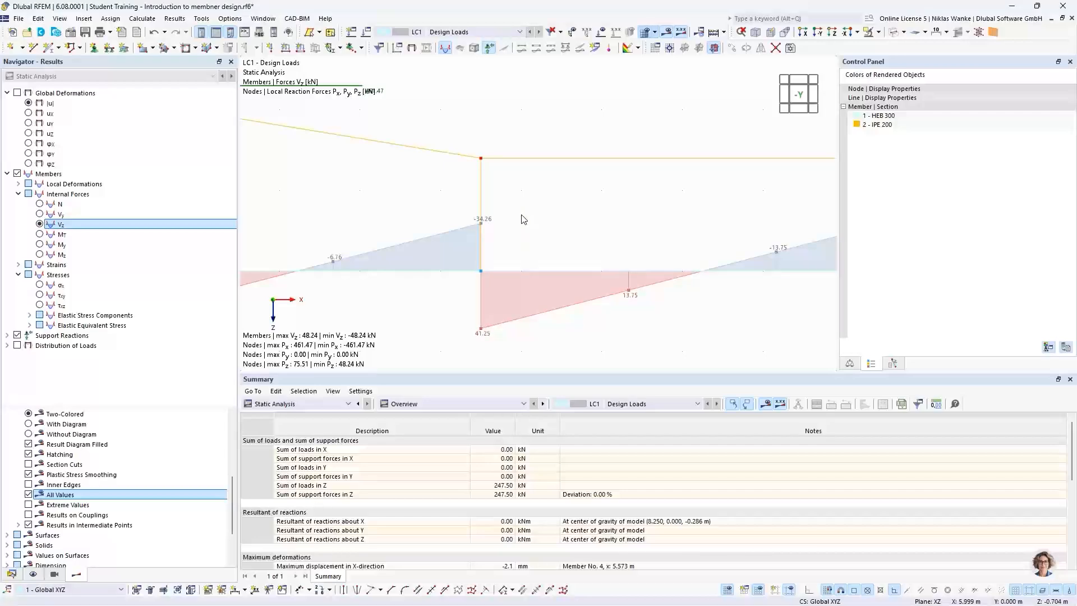
scroll(517, 217, down, 2)
middle_drag(513, 221, 462, 239)
scroll(517, 248, down, 1)
scroll(495, 241, down, 2)
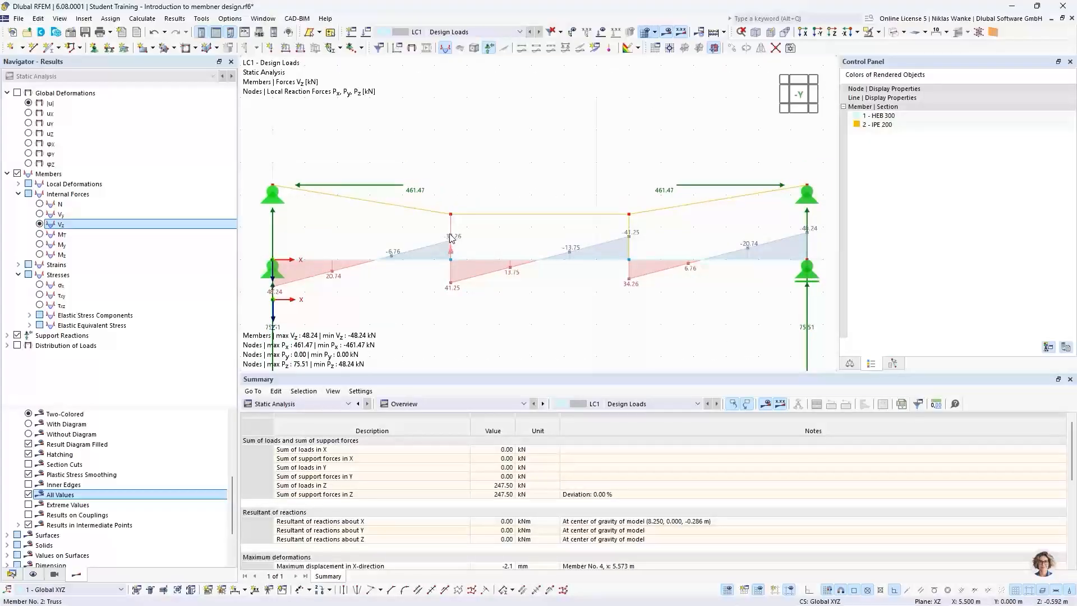
Step: Display the axial forces N again and inspect the force in the first vertical hanger to compare it with the shear jump
click(39, 204)
scroll(449, 248, up, 5)
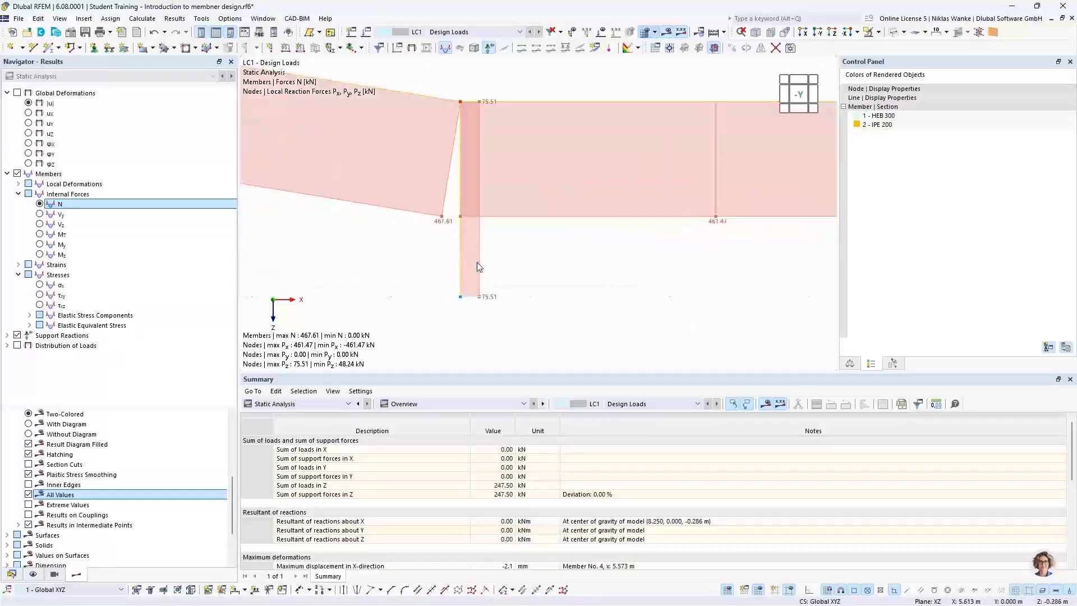
scroll(487, 308, up, 2)
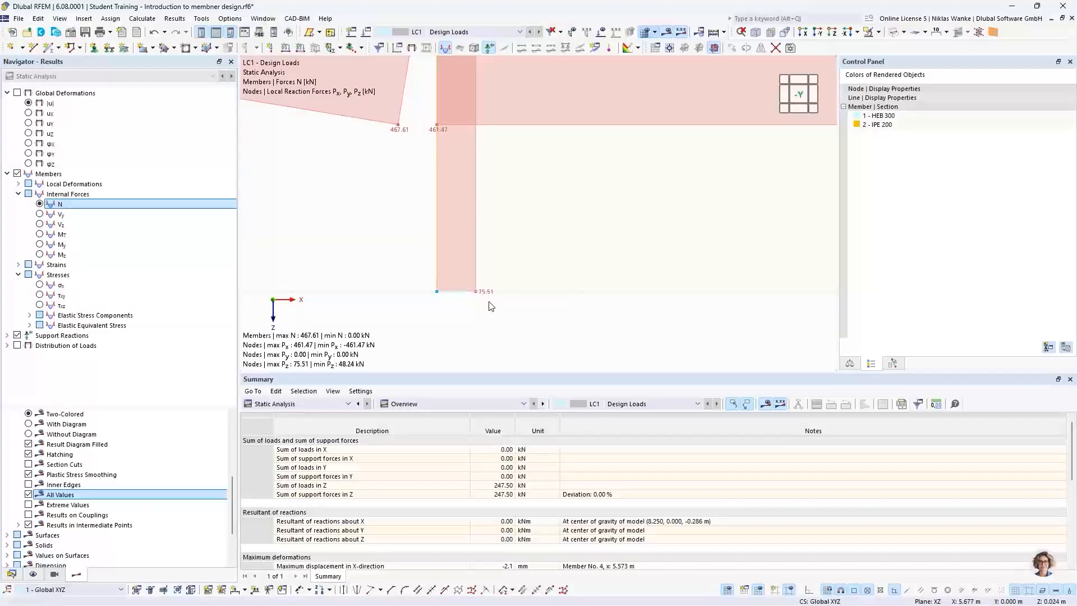
scroll(495, 231, down, 5)
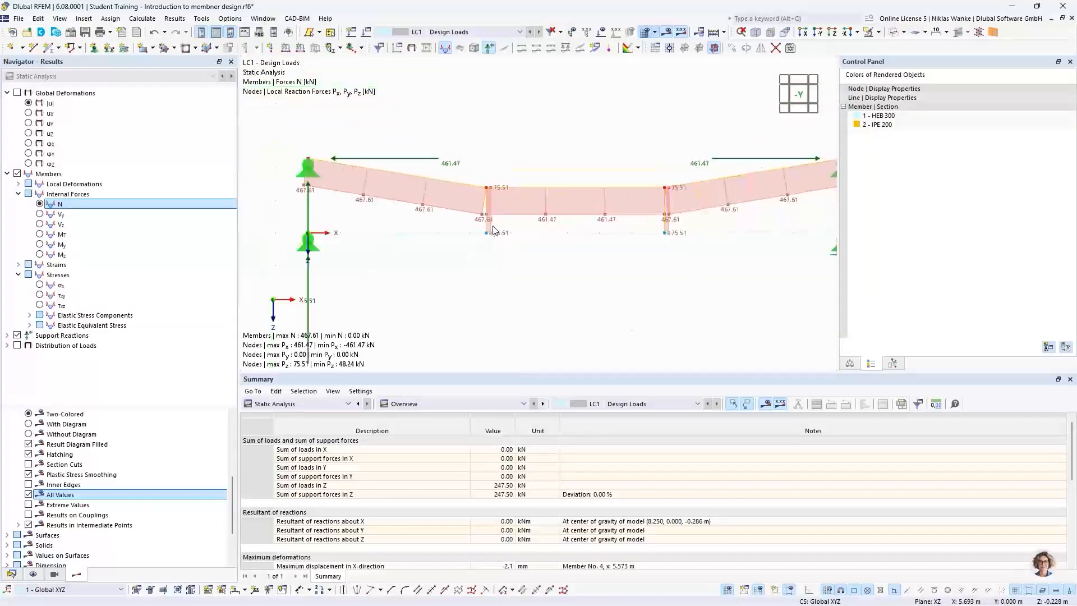
middle_drag(448, 252, 460, 231)
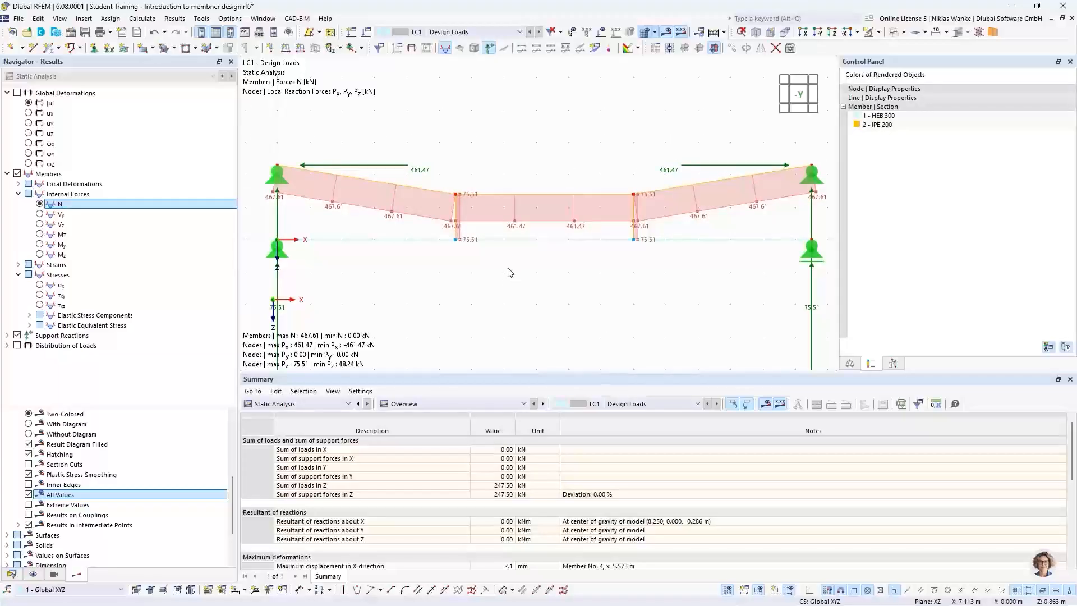
scroll(510, 273, down, 2)
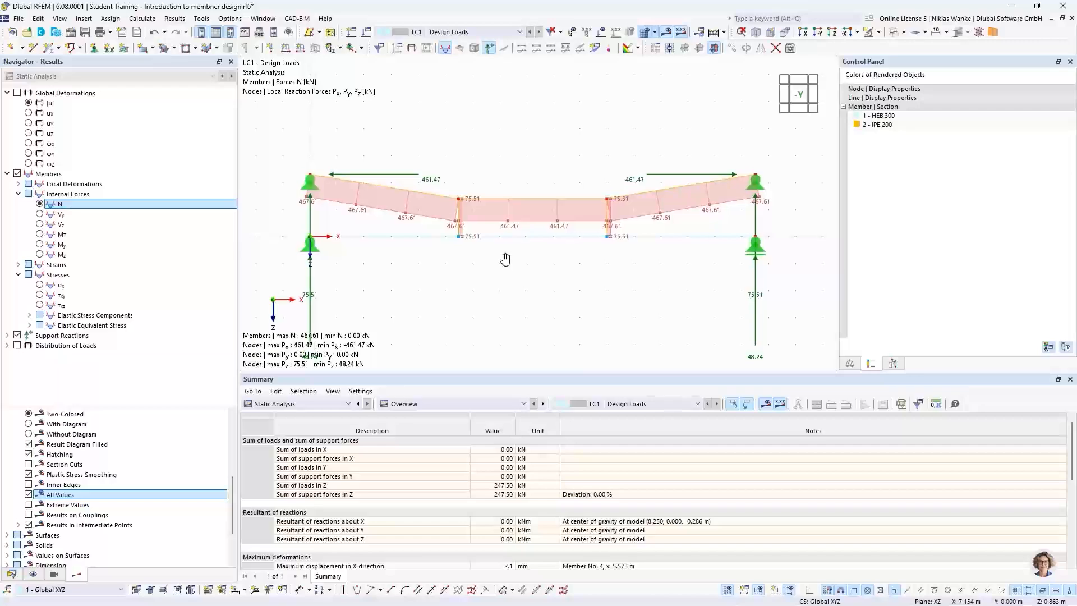
middle_drag(506, 259, 513, 258)
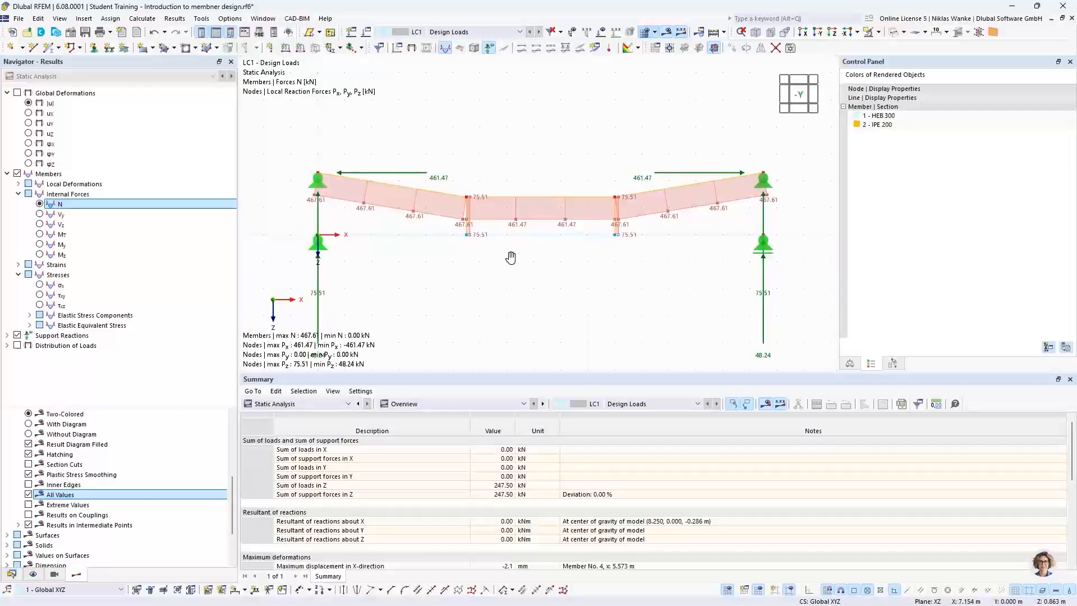
Step: Open the result diagrams for the horizontal HEB 300 beam and compare their start and end with the beam in the model
right_click(542, 238)
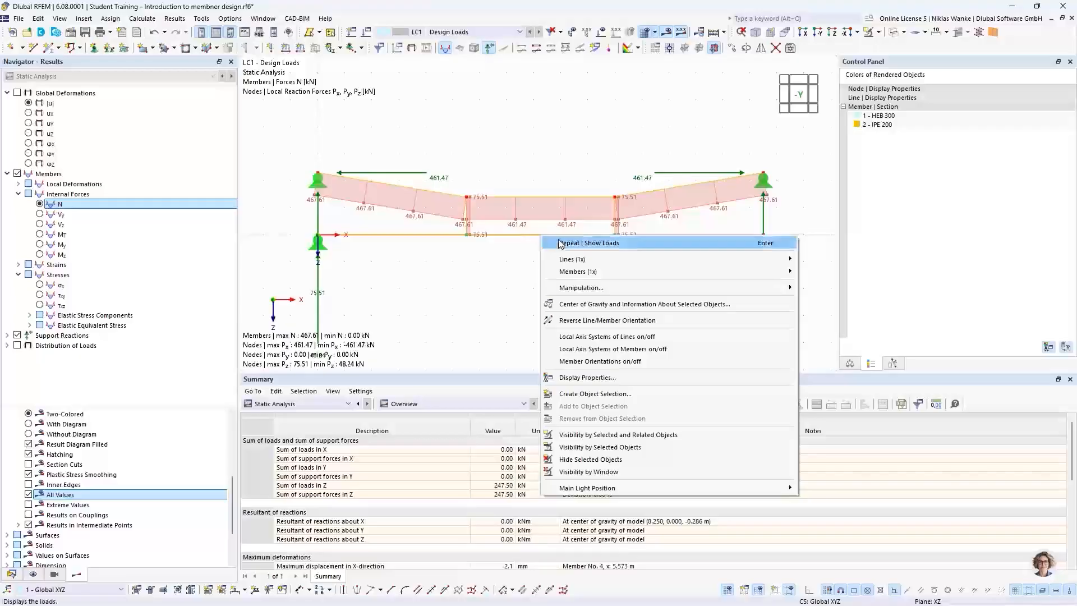
mouse_move(575, 274)
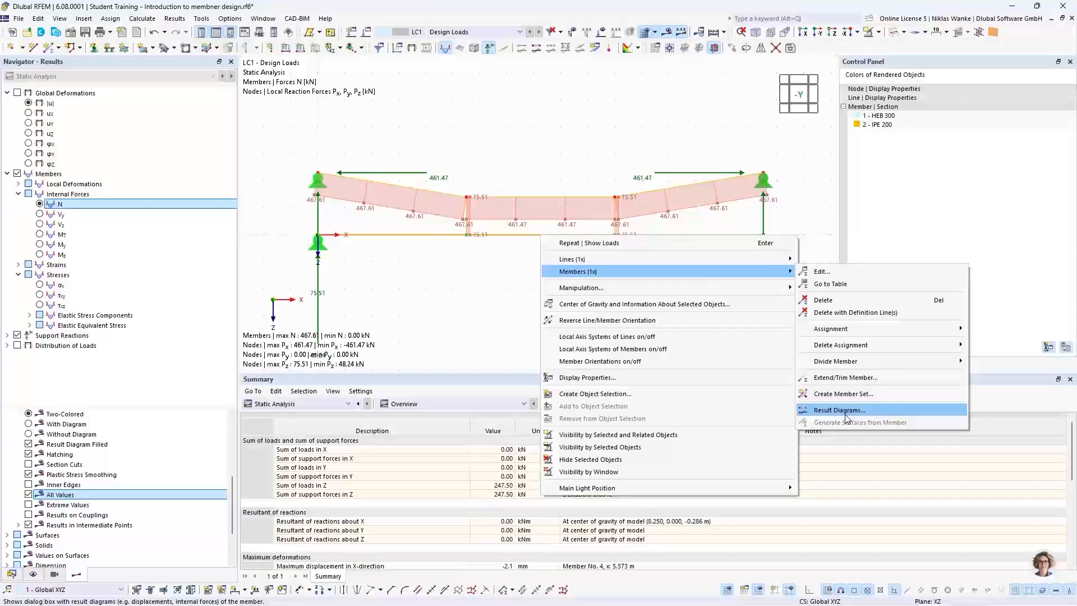
click(894, 409)
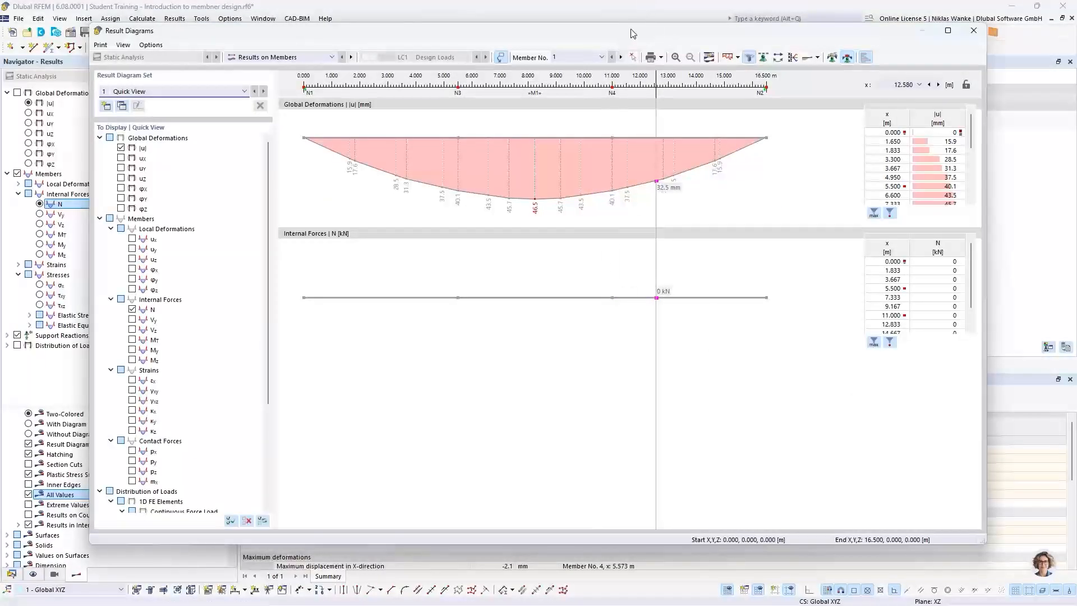
drag(628, 34, 668, 50)
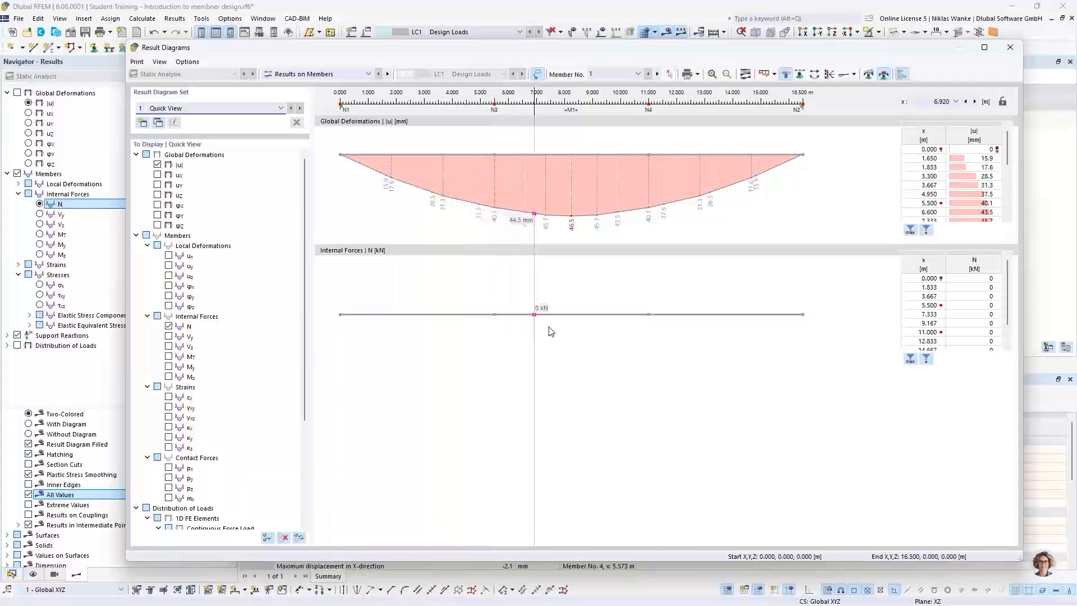
drag(752, 49, 724, 354)
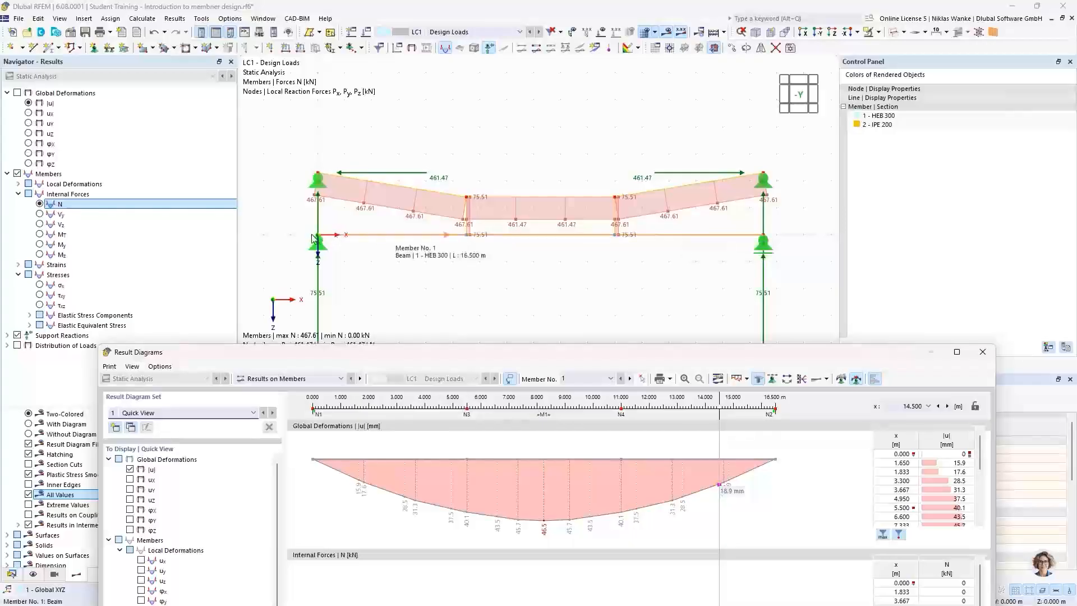
drag(654, 355, 668, 50)
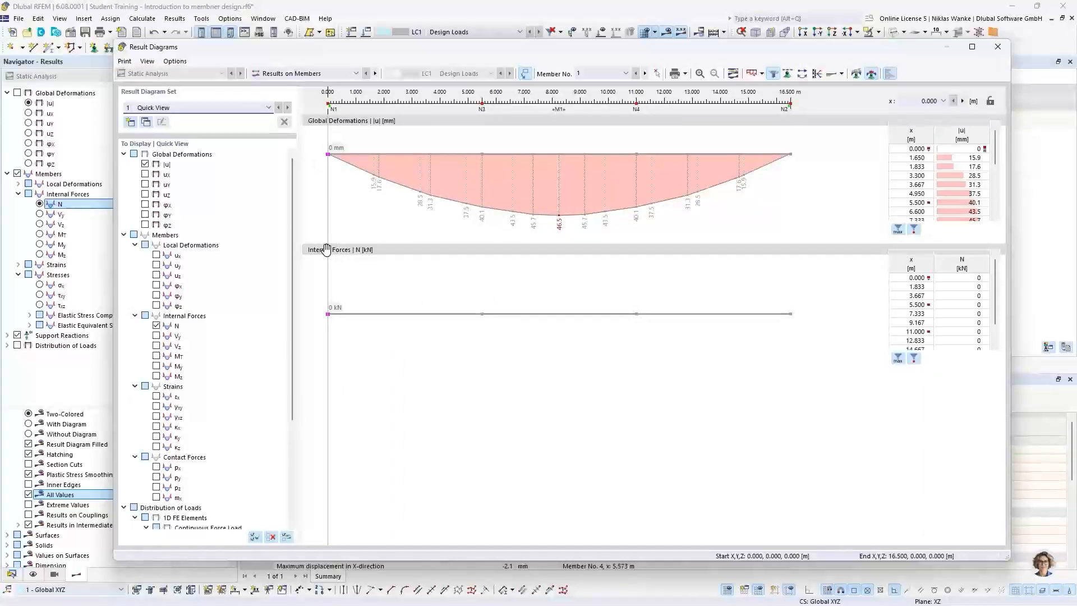
Step: Replace the axial force N with the shear force Vz and moment My in the beam's result diagrams, and compare them with the model
click(156, 326)
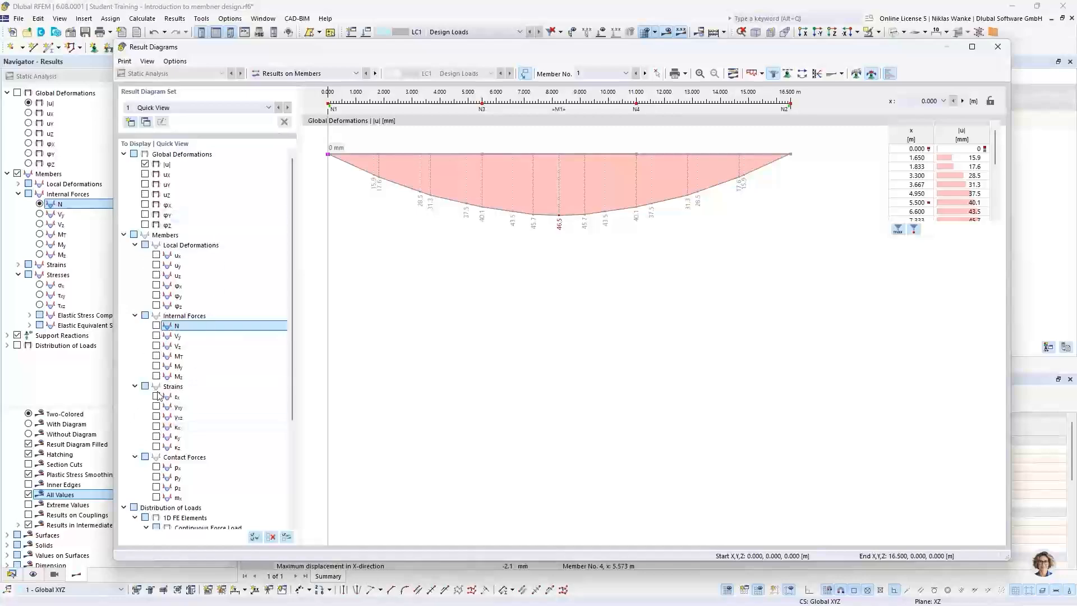
click(156, 347)
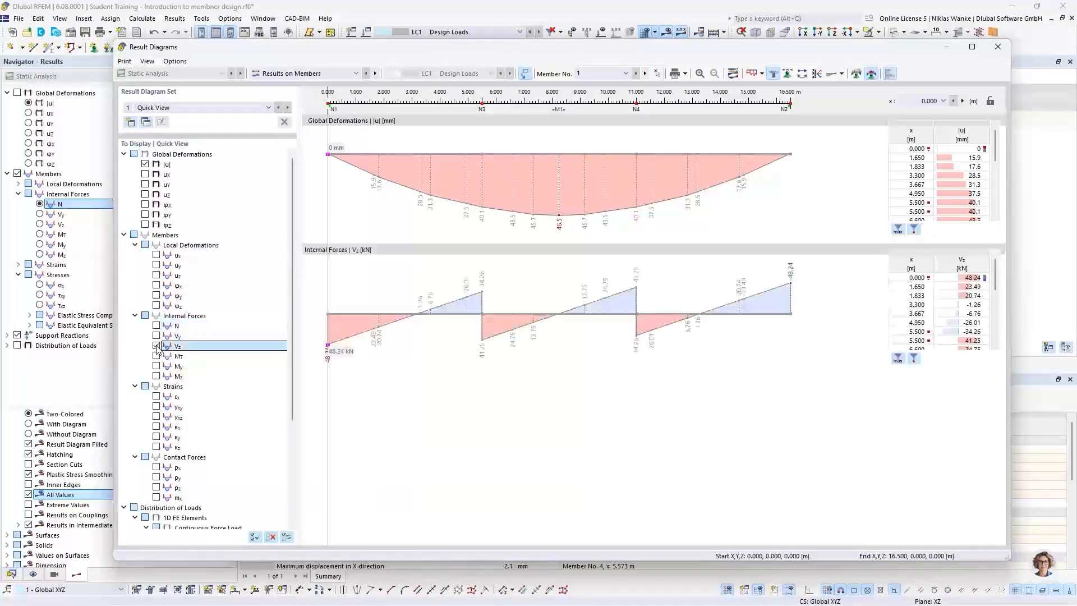
click(157, 367)
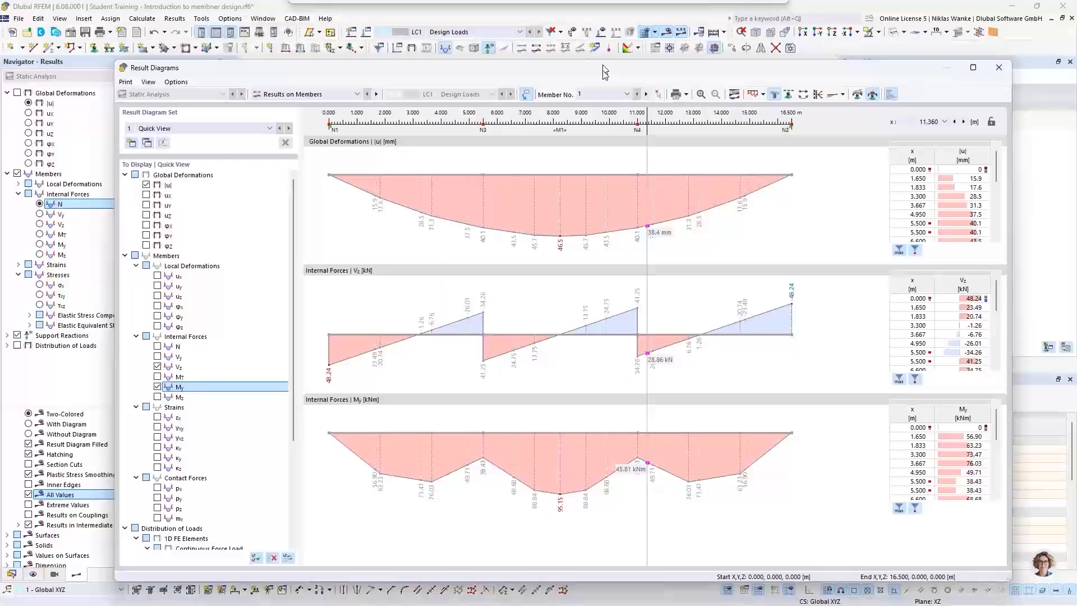
drag(604, 50, 559, 470)
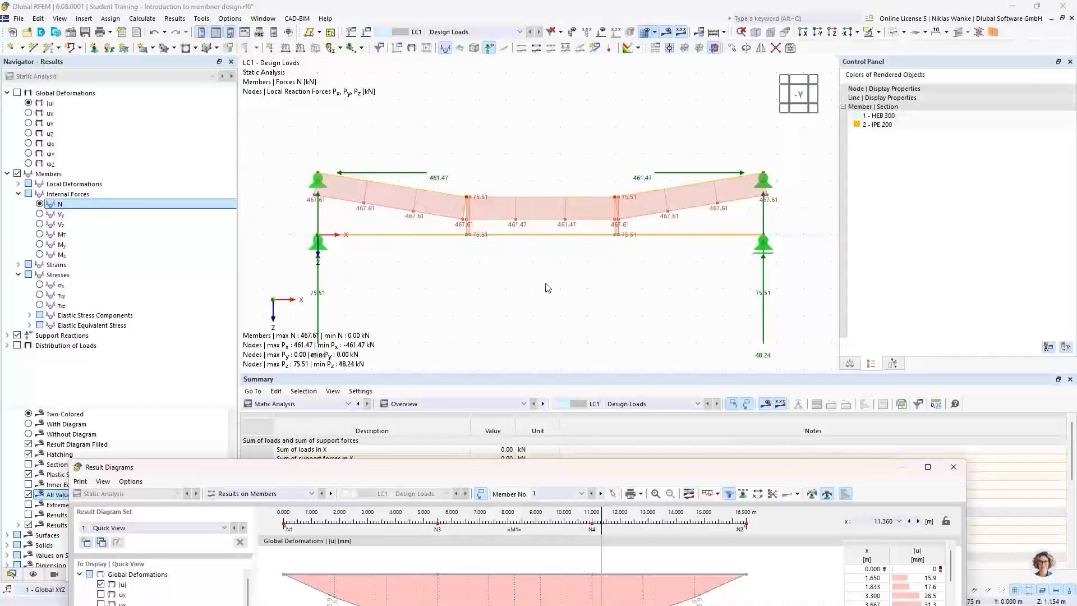
drag(572, 468, 602, 45)
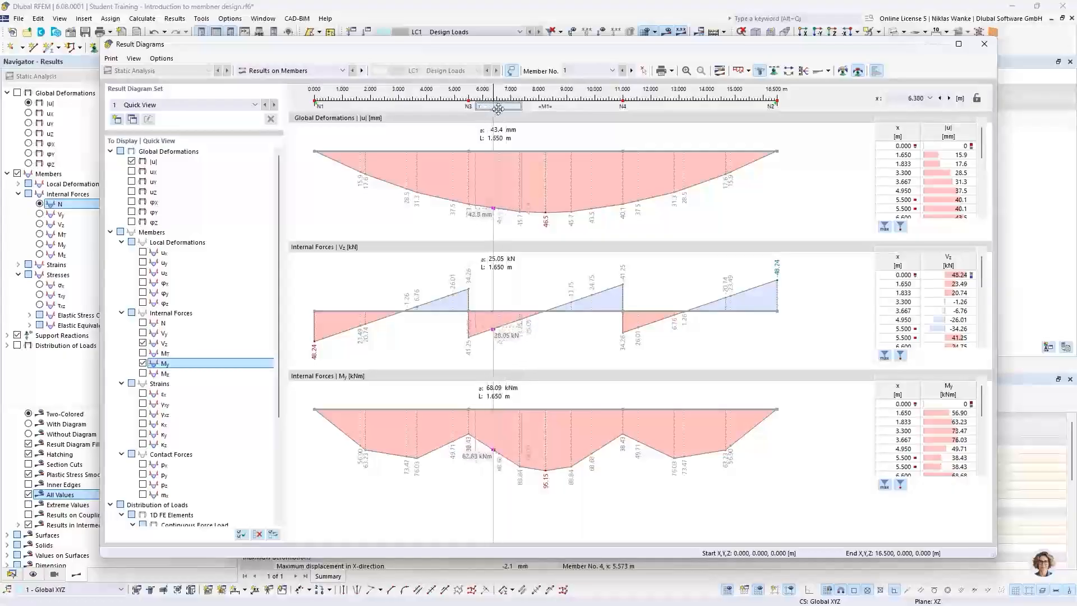
Step: Stretch and relocate the smooth range along the beam to compare the averaged results, and delete the range
right_click(501, 107)
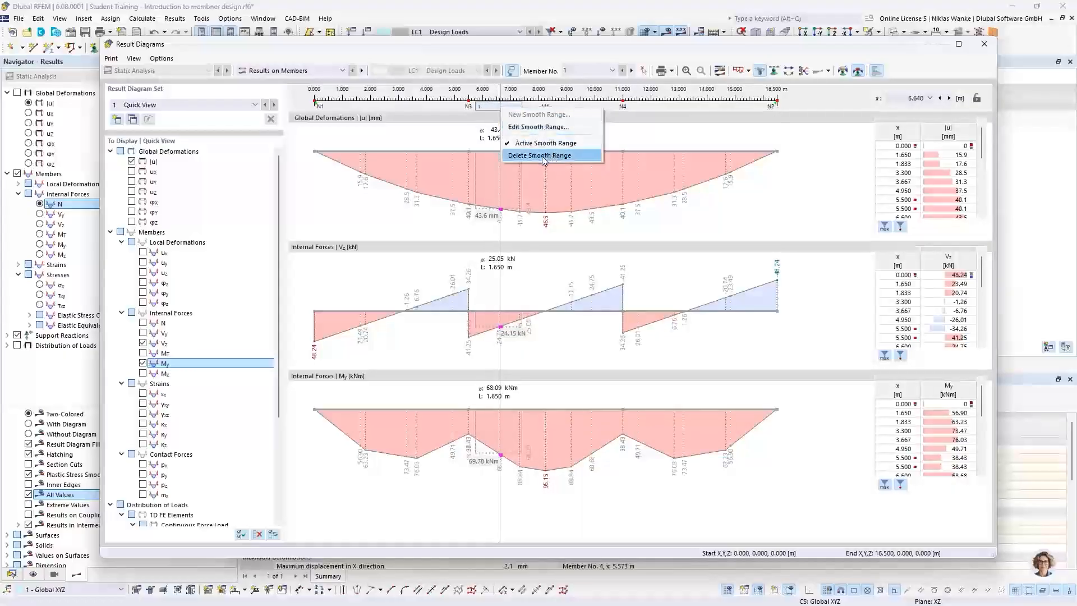
click(615, 115)
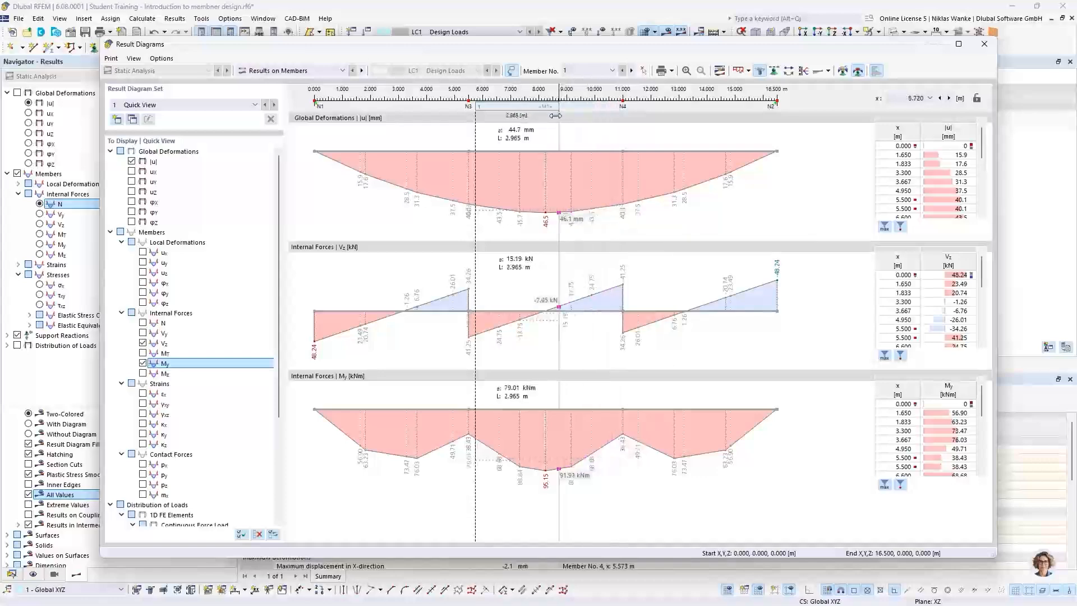
drag(565, 113, 426, 108)
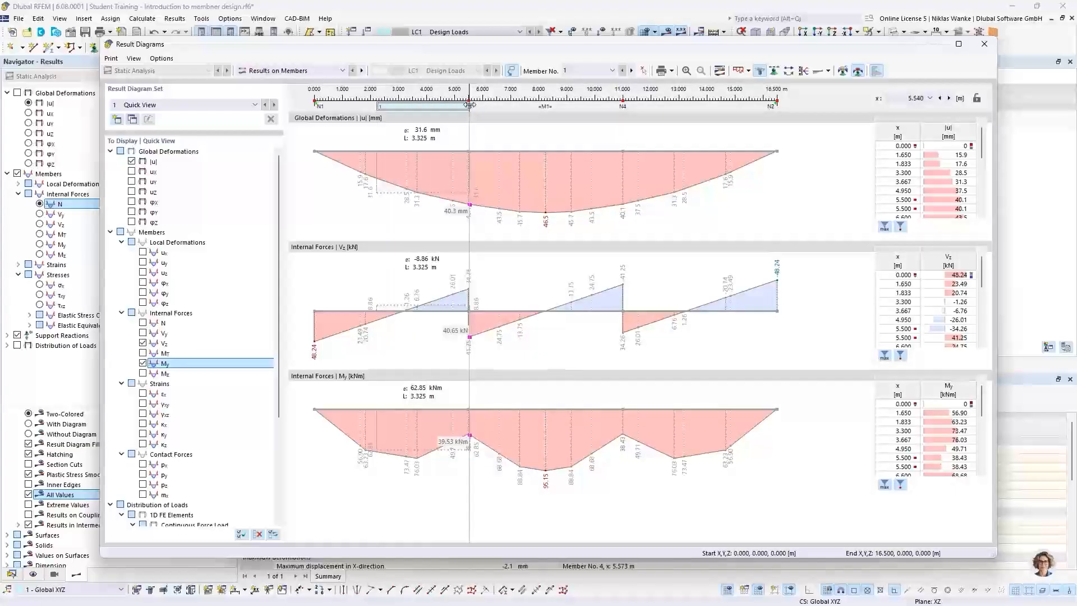
right_click(400, 106)
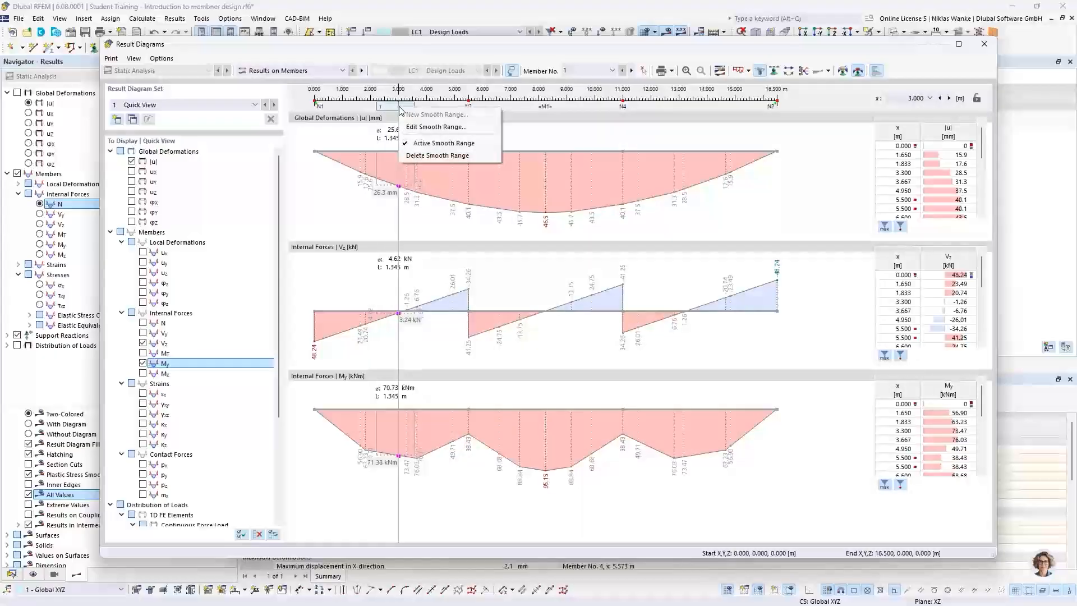
click(424, 155)
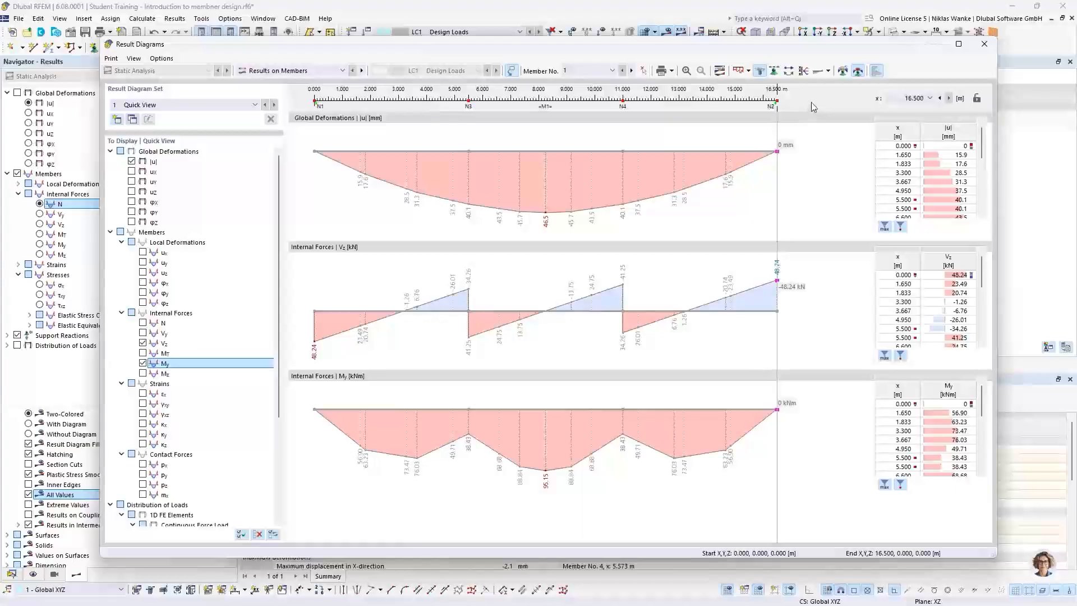
Step: Check the print options for the result diagrams, close the diagrams and review the axial forces on the whole model
click(673, 71)
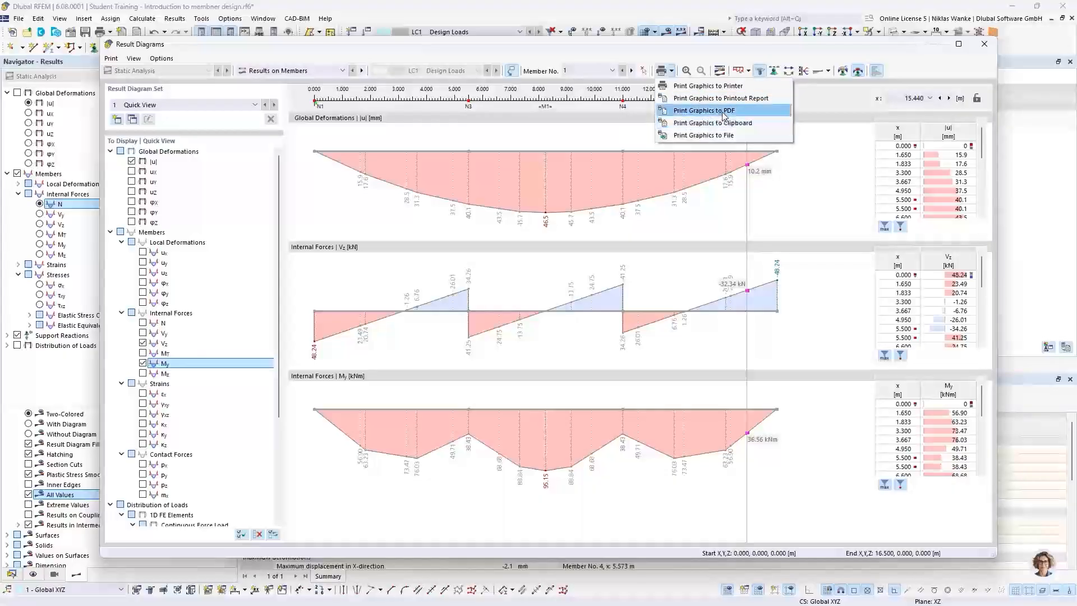
click(802, 44)
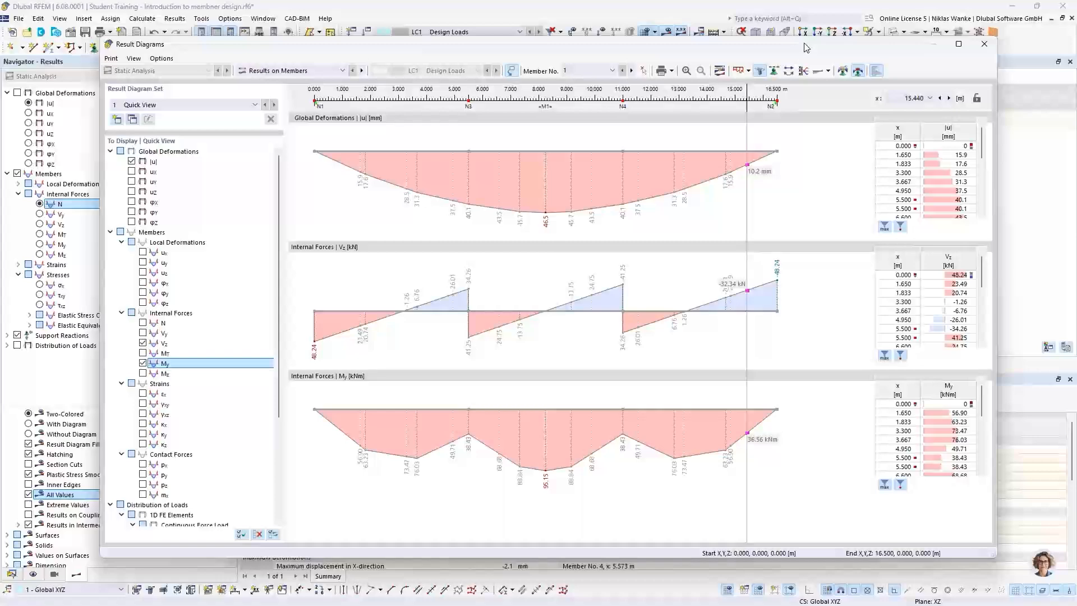
drag(805, 43, 815, 47)
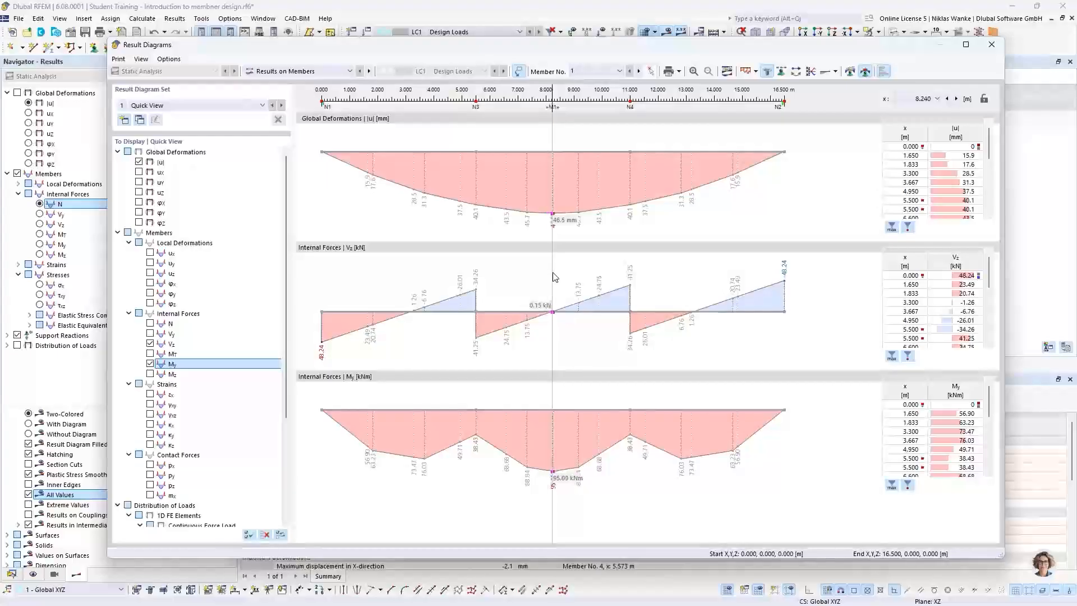
click(992, 45)
scroll(583, 289, down, 1)
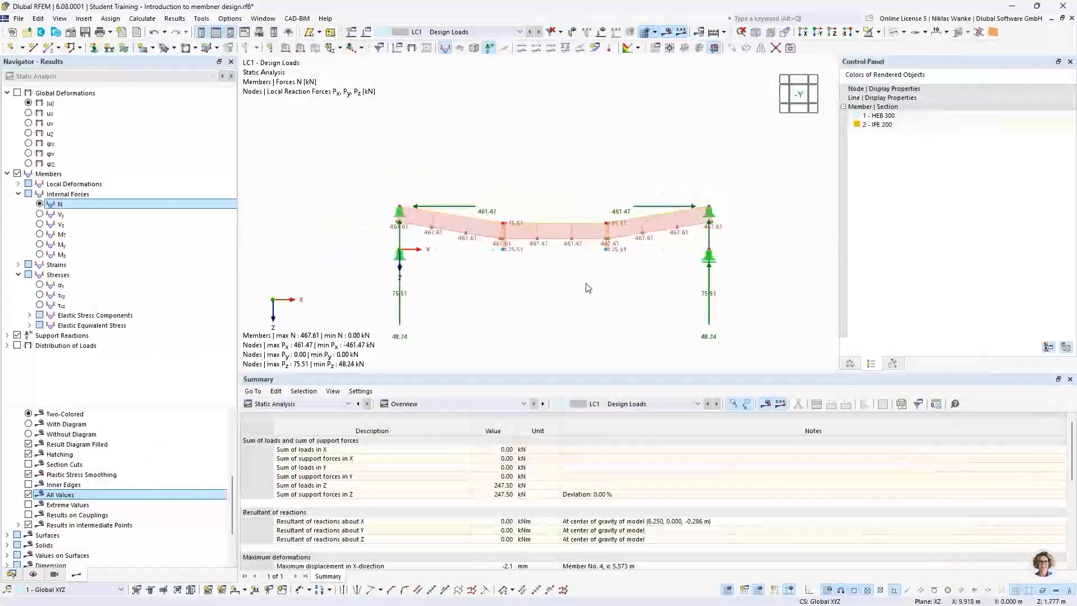
middle_drag(584, 286, 584, 274)
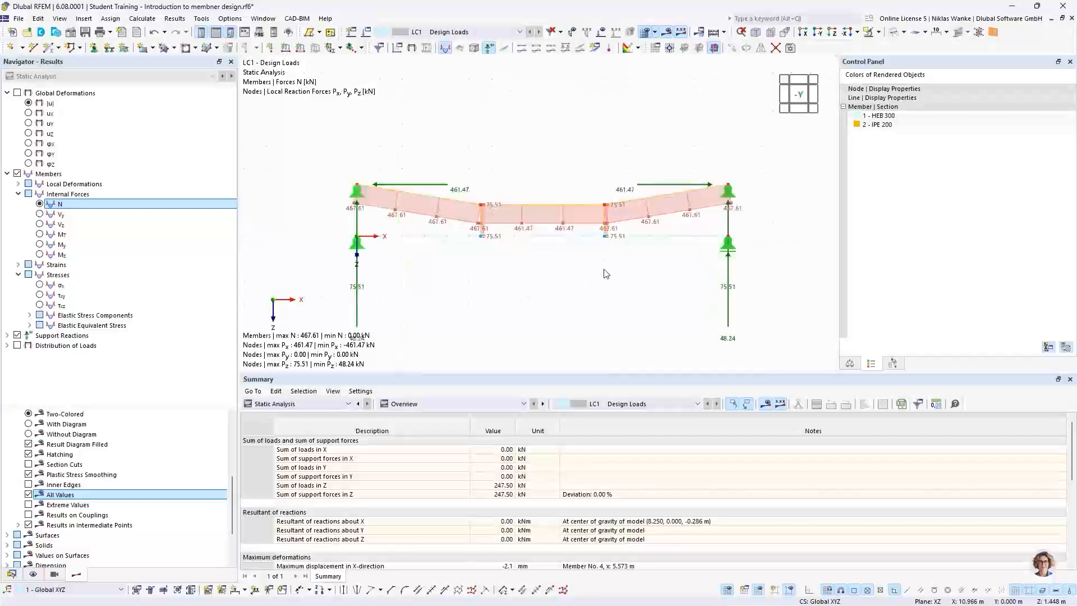
middle_drag(614, 267, 623, 267)
middle_drag(617, 256, 618, 279)
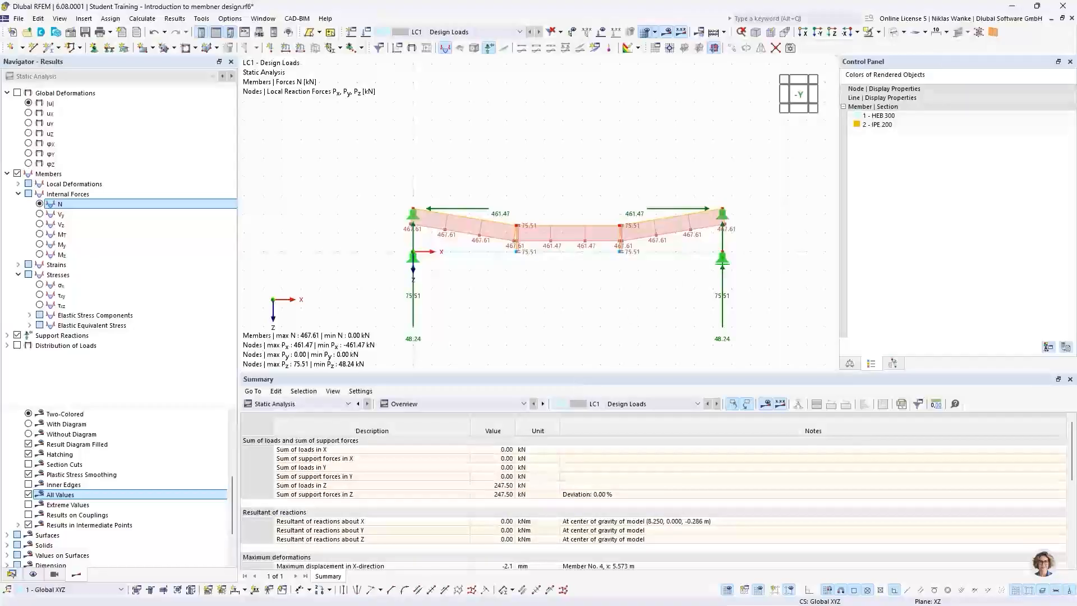
Step: Switch to the PowerPoint presentation and read the task on the Generated truss structure slide
key(alt+Tab)
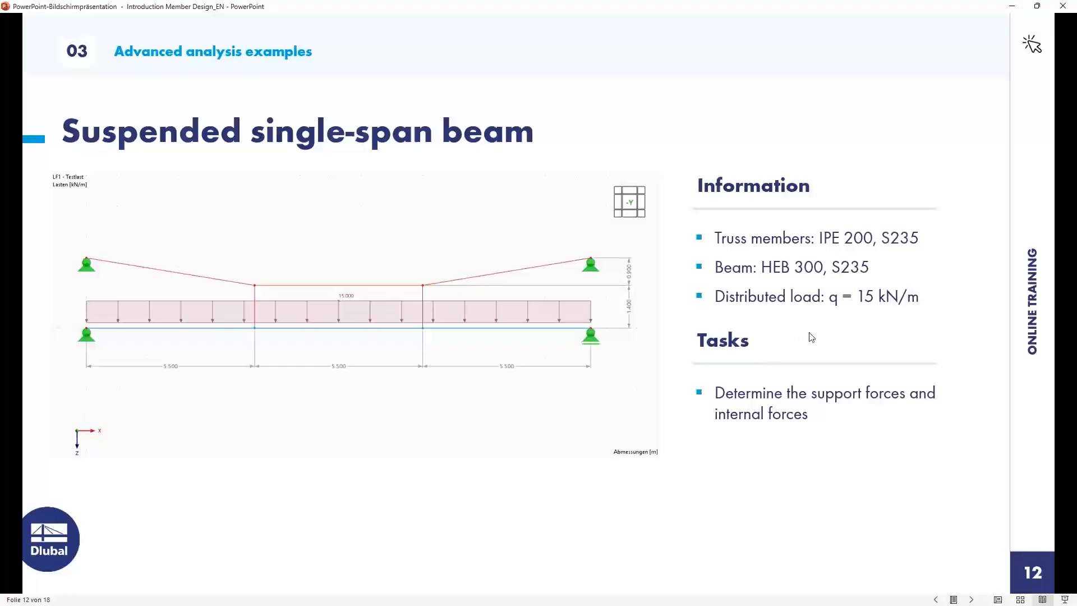
click(864, 335)
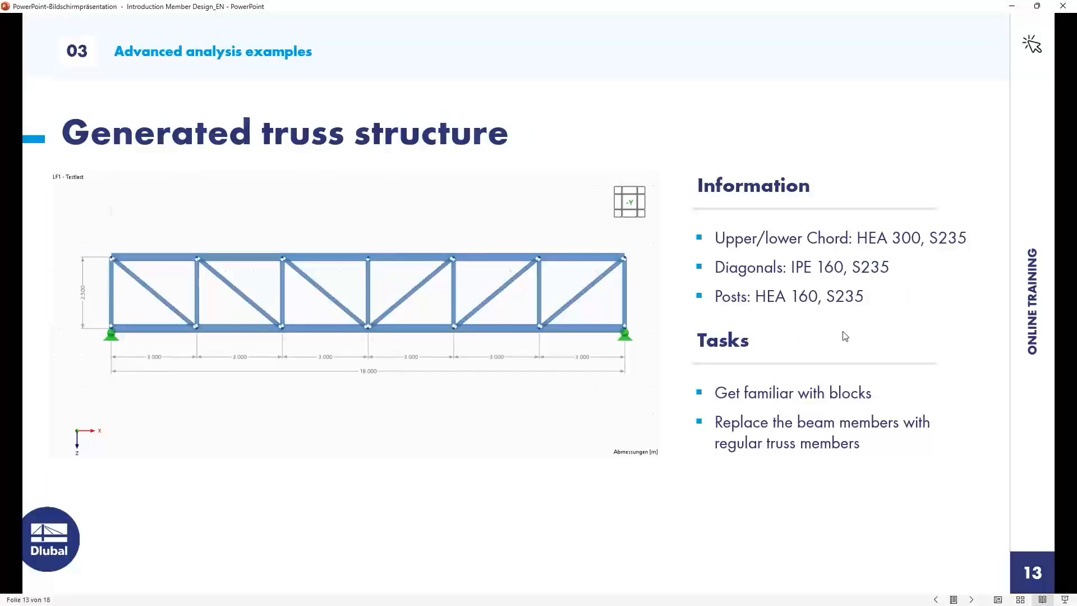
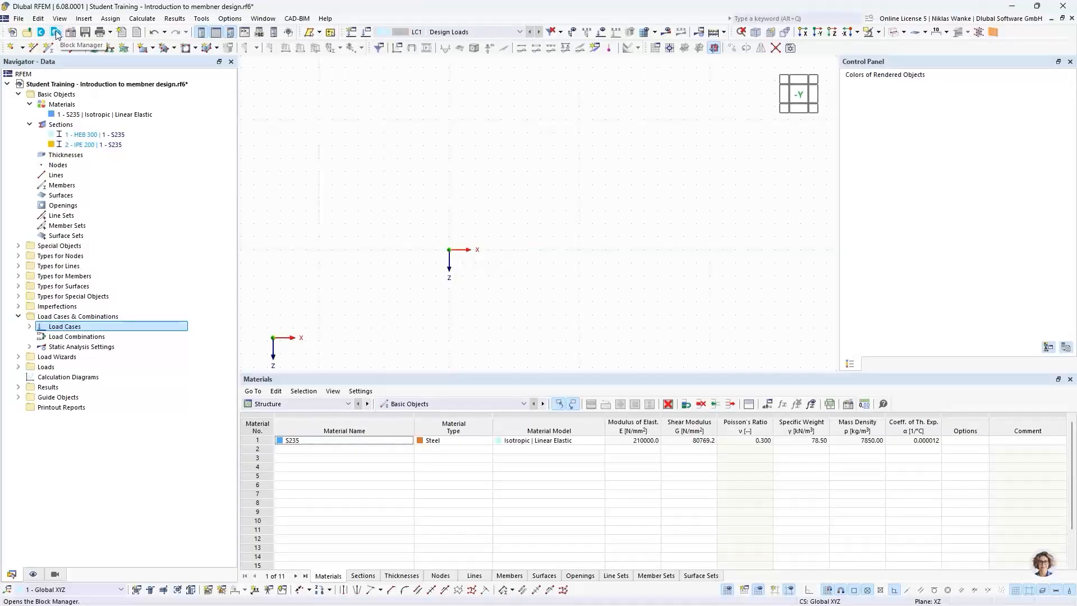
Step: Switch to RFEM, open the Block Manager and browse the Steel / Aluminum bridge blocks, previewing the arch bridge BRG001-a
click(56, 35)
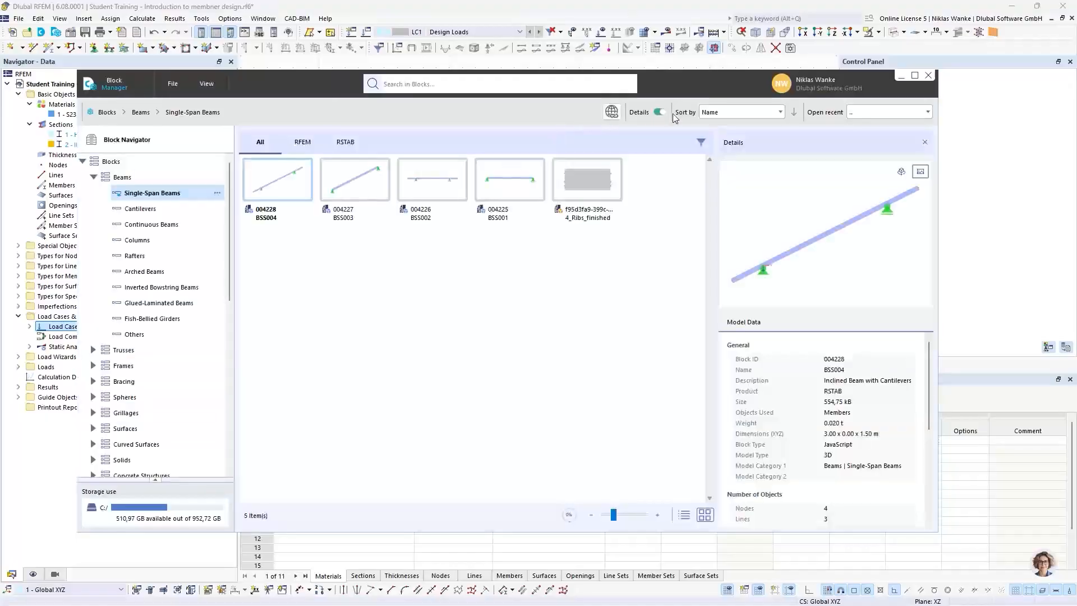
drag(676, 83, 735, 68)
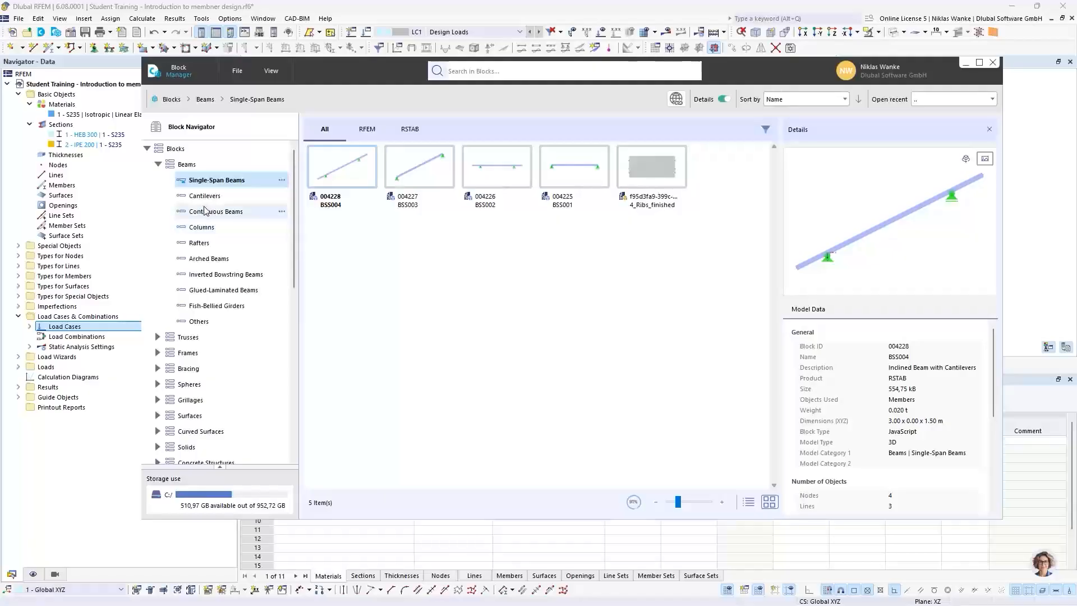
click(159, 165)
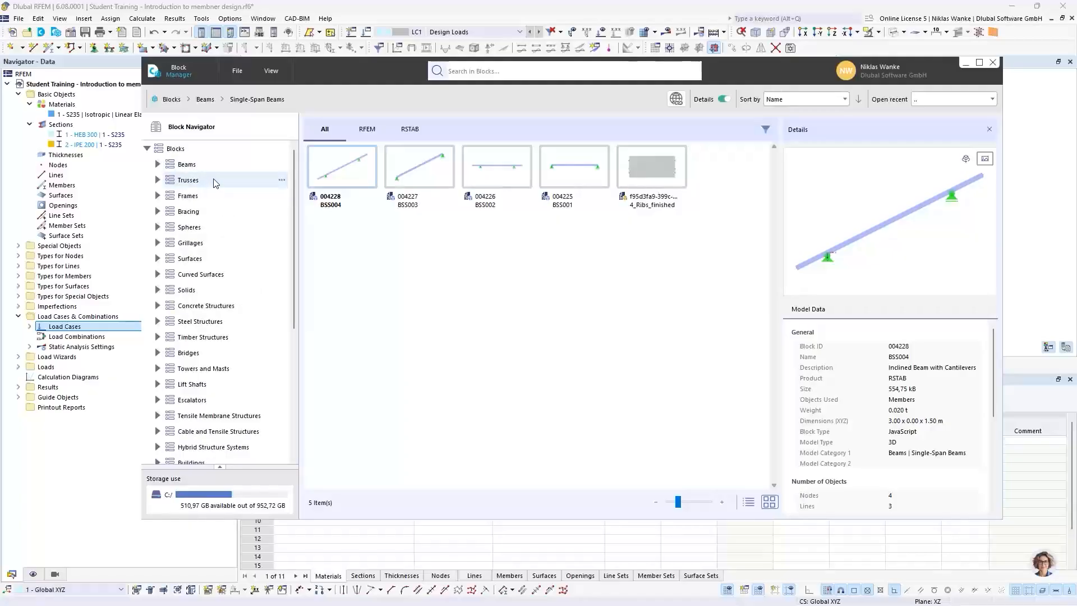
click(158, 353)
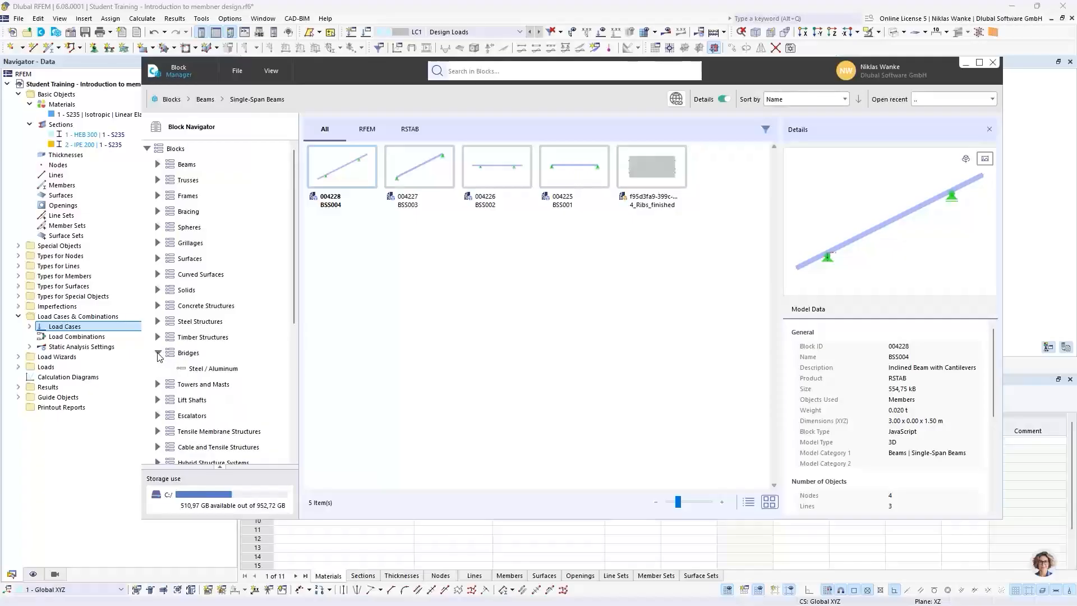
click(216, 369)
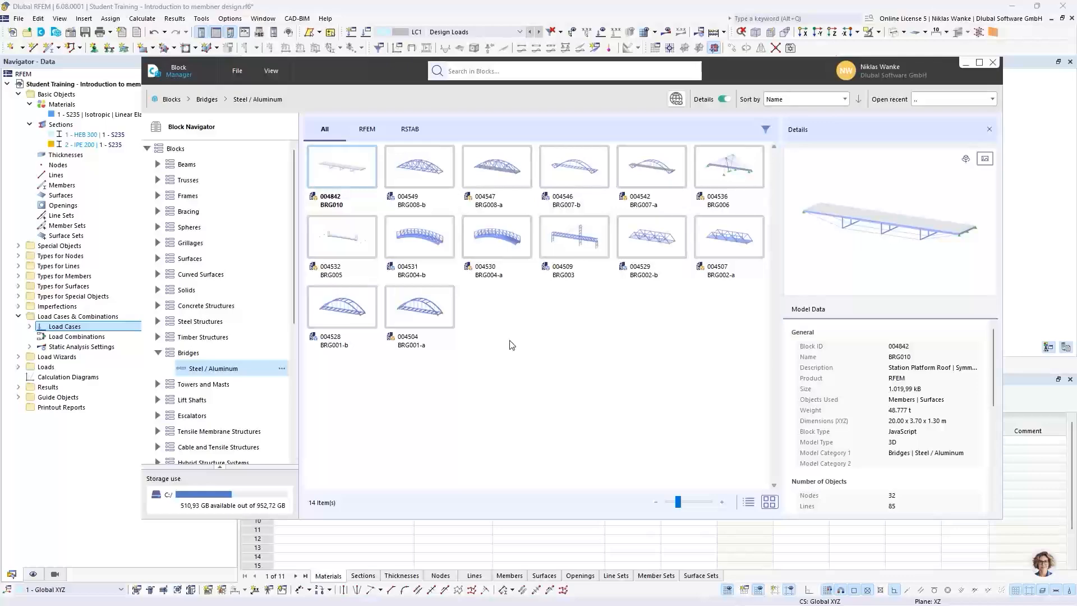
click(427, 315)
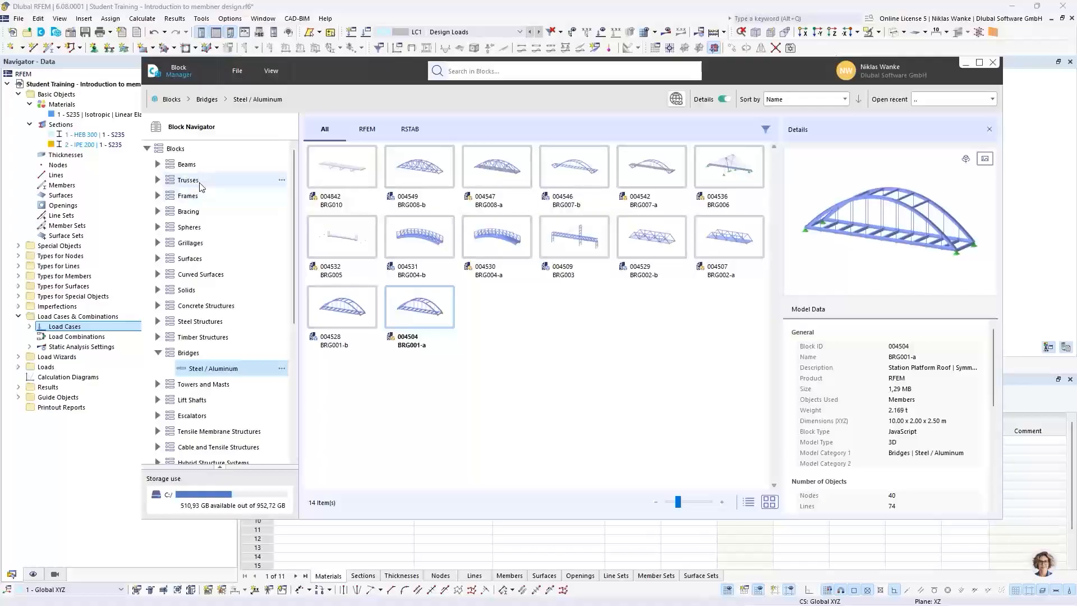
Step: Find the parallel-chord truss block FT001-a among the 2D trusses and select it
click(157, 180)
click(220, 186)
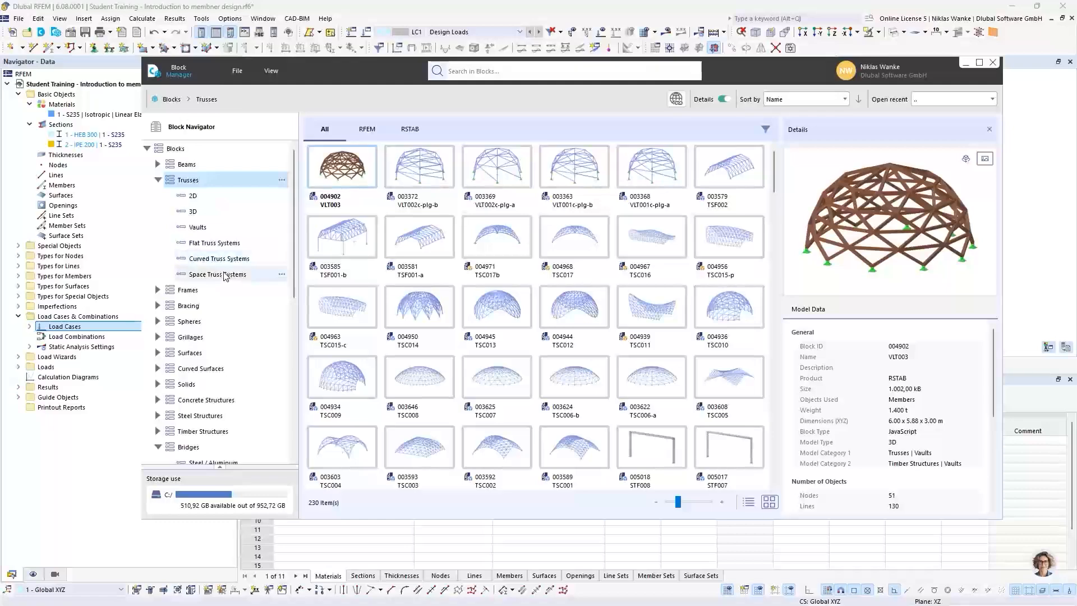
click(222, 199)
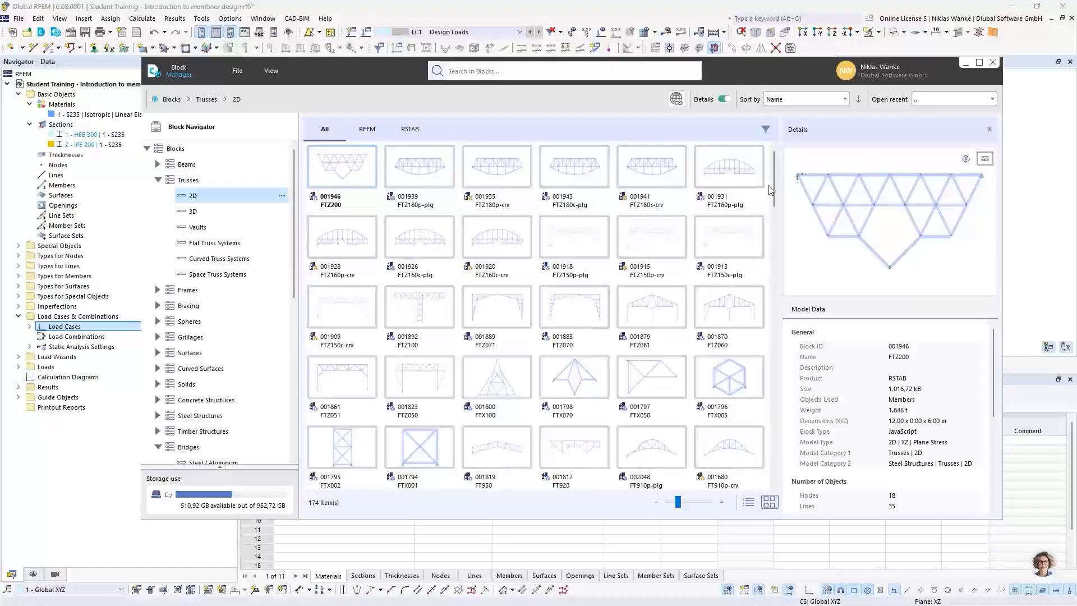
drag(772, 174, 772, 457)
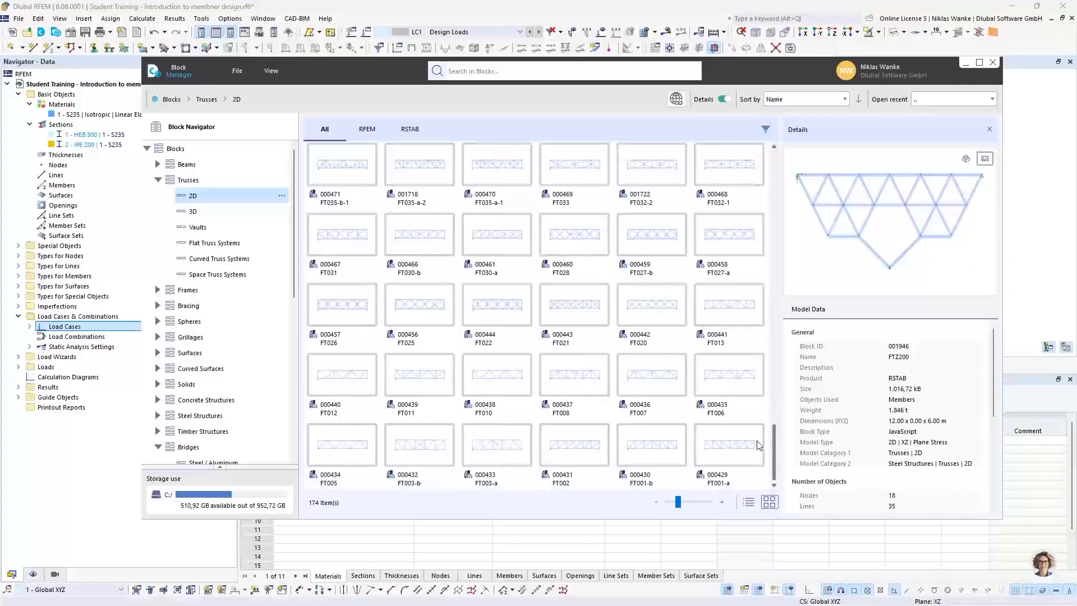
click(730, 453)
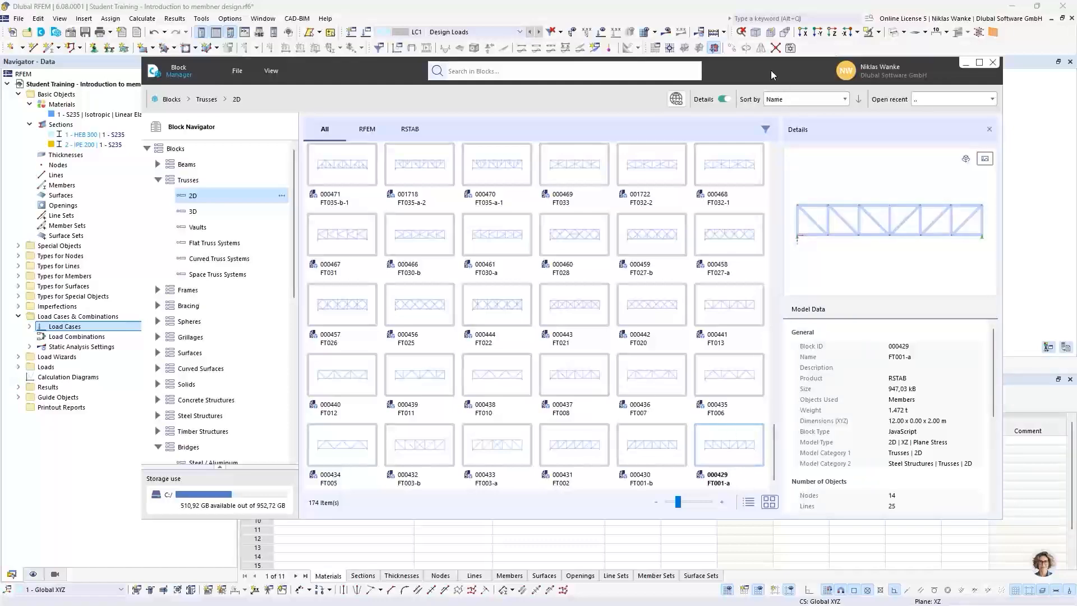
drag(771, 70, 805, 54)
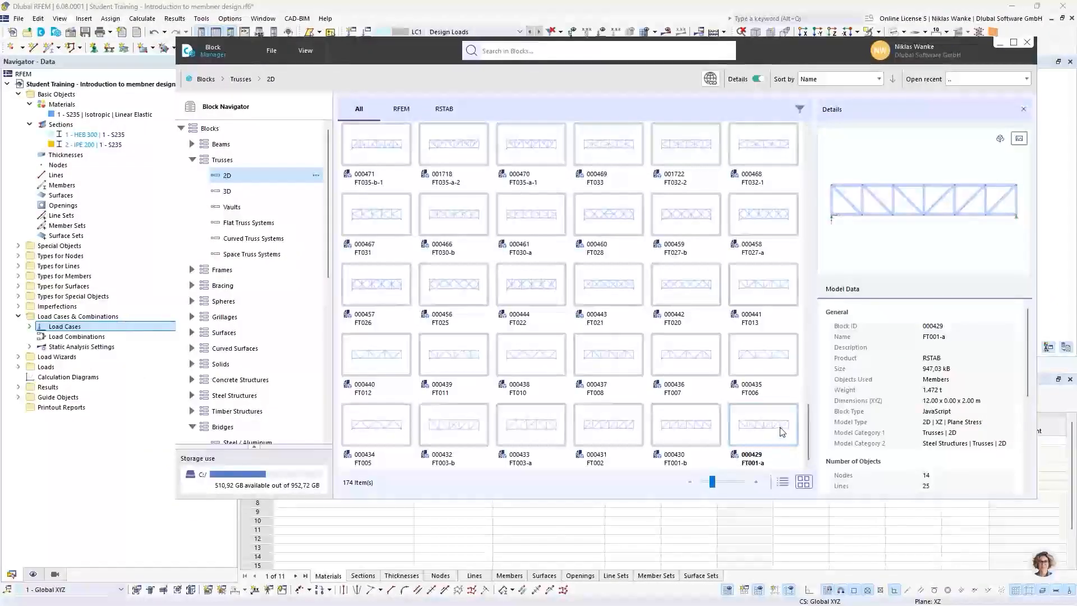
Step: Load the FT001-a block for insertion, accept the change to model type 3D, and check the model's origin behind the block settings
double_click(782, 432)
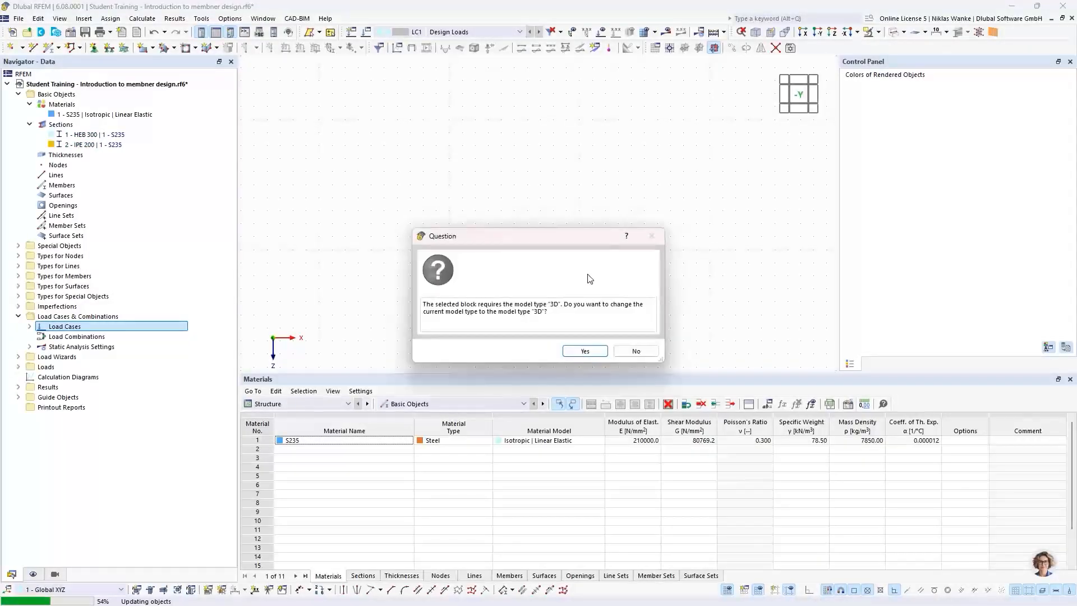
mouse_move(504, 235)
mouse_down()
mouse_move(515, 225)
mouse_move(517, 245)
mouse_up()
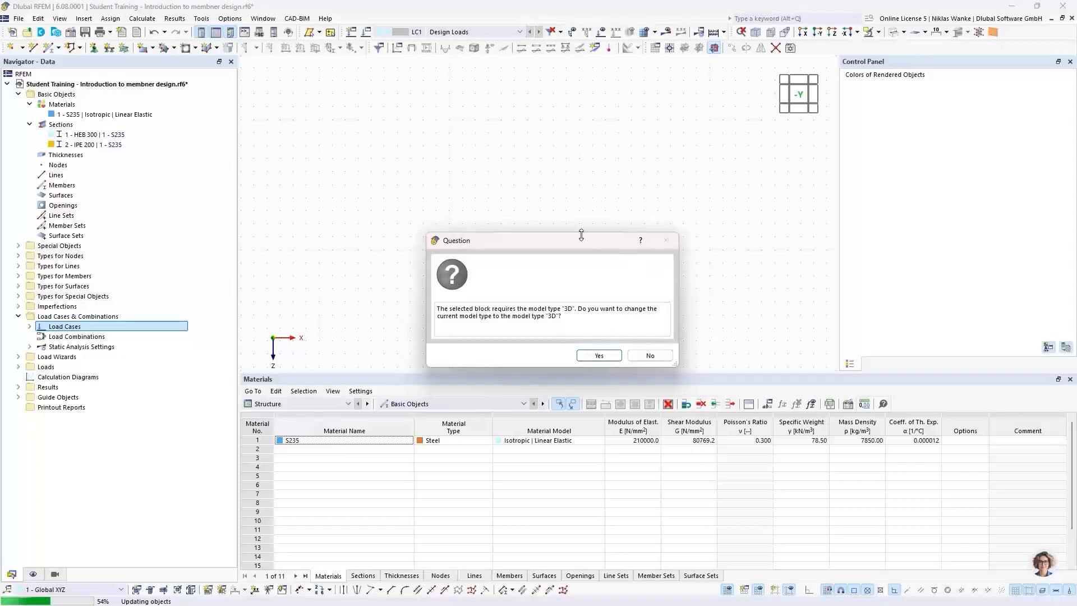
drag(562, 242, 571, 237)
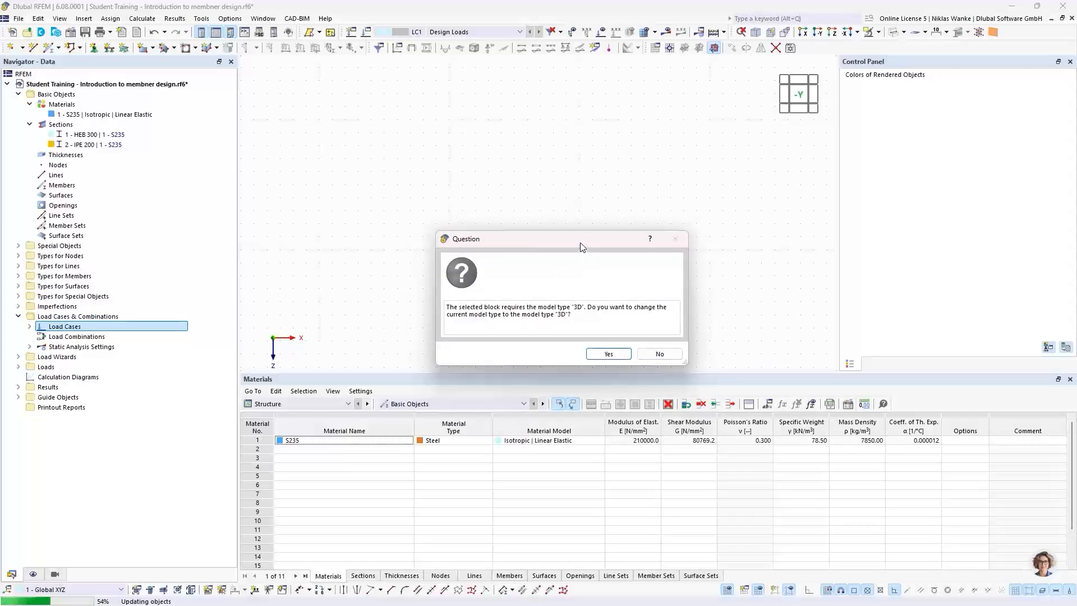
mouse_move(582, 242)
mouse_down()
mouse_move(580, 254)
mouse_move(578, 234)
mouse_move(580, 247)
mouse_move(564, 241)
mouse_up()
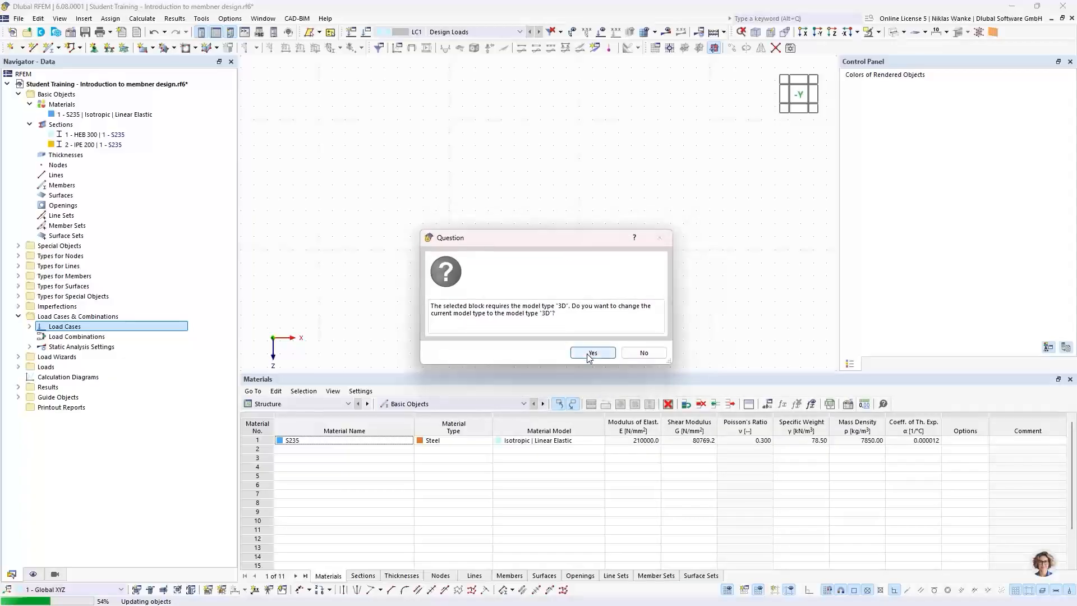
click(587, 353)
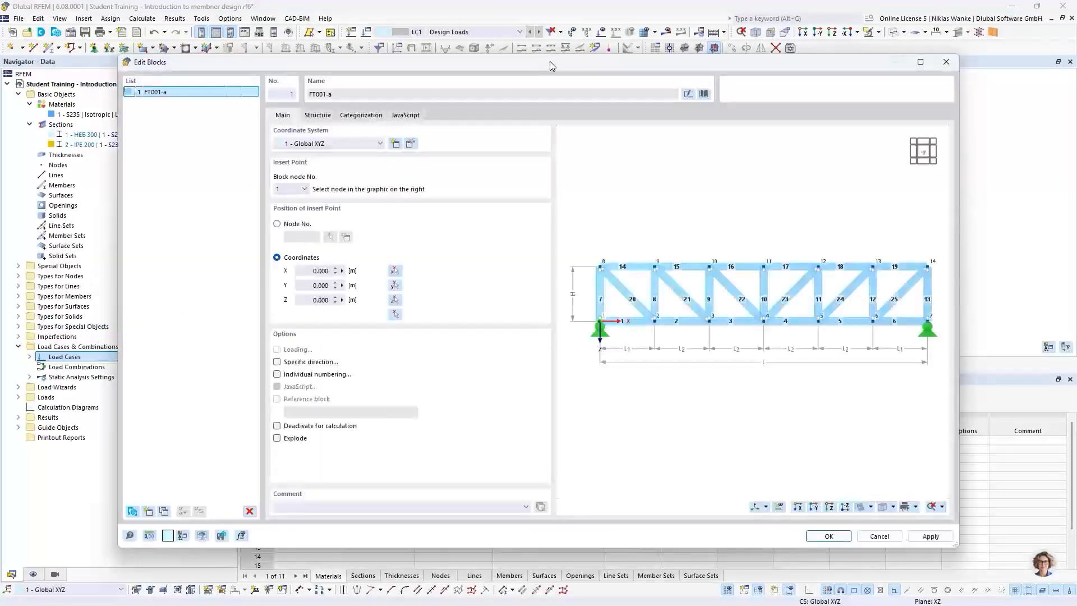
mouse_move(550, 62)
mouse_down()
mouse_move(612, 49)
mouse_move(548, 72)
mouse_move(612, 56)
mouse_move(582, 79)
mouse_move(543, 91)
mouse_move(547, 80)
mouse_up()
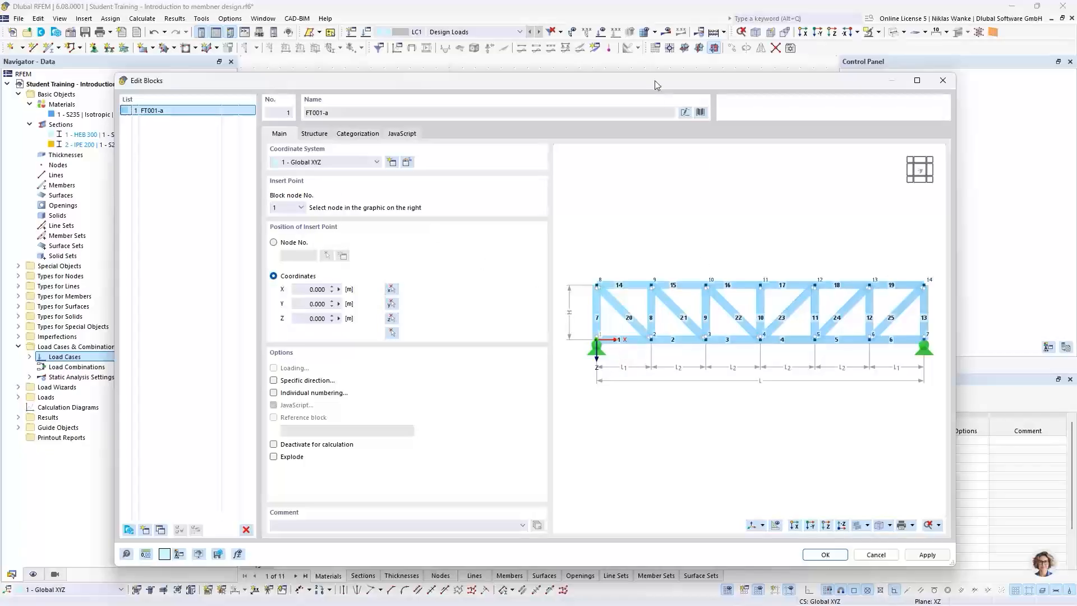
drag(636, 84, 644, 333)
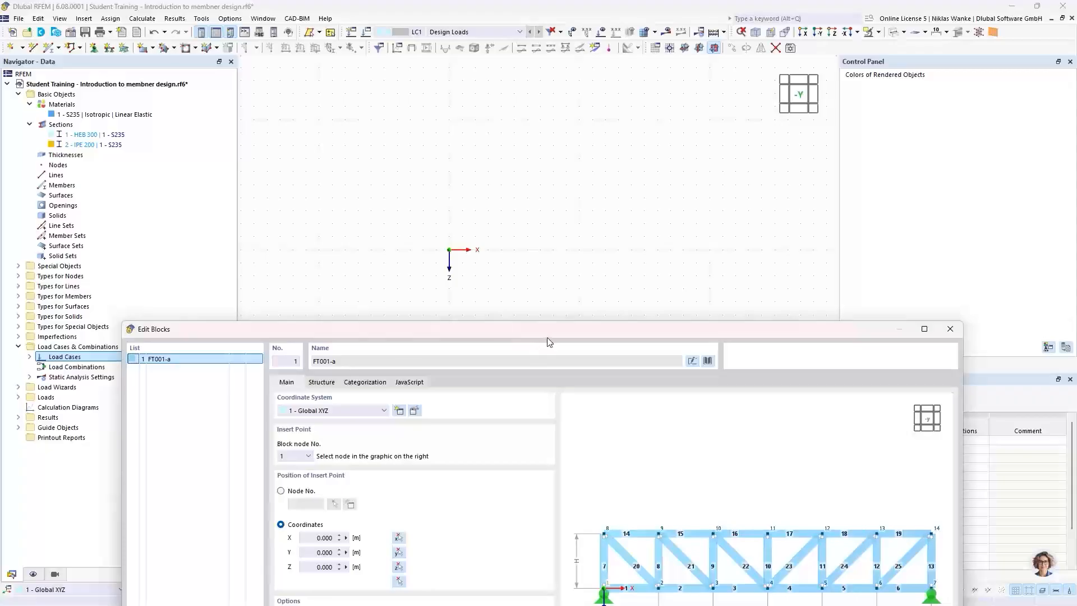
Step: Set the lengths of both the outer bays and the inner bays of truss block FT001-a to 3 m
drag(549, 342, 561, 88)
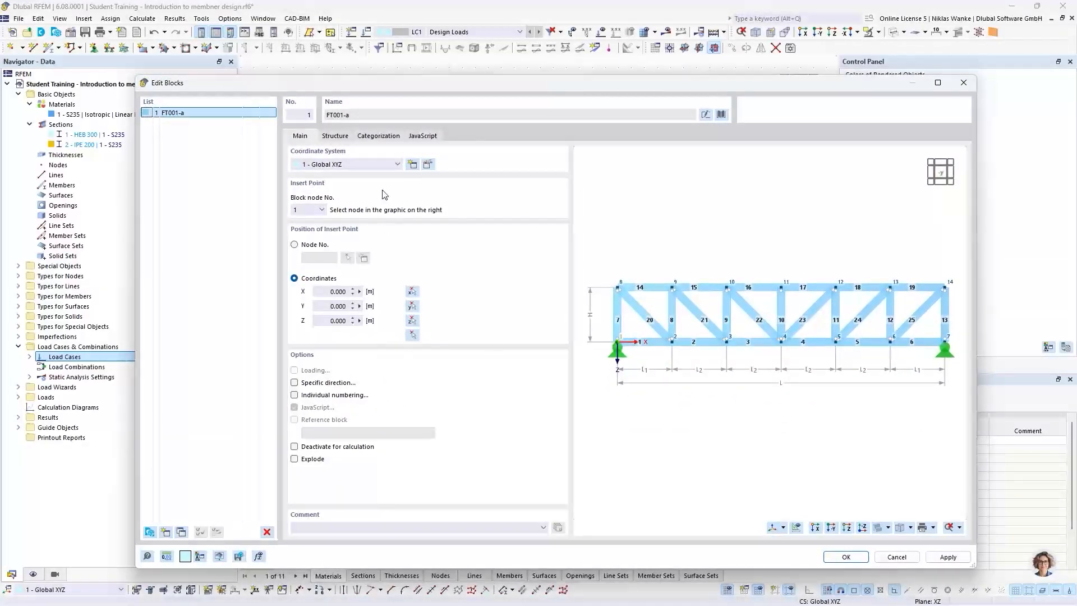
click(336, 137)
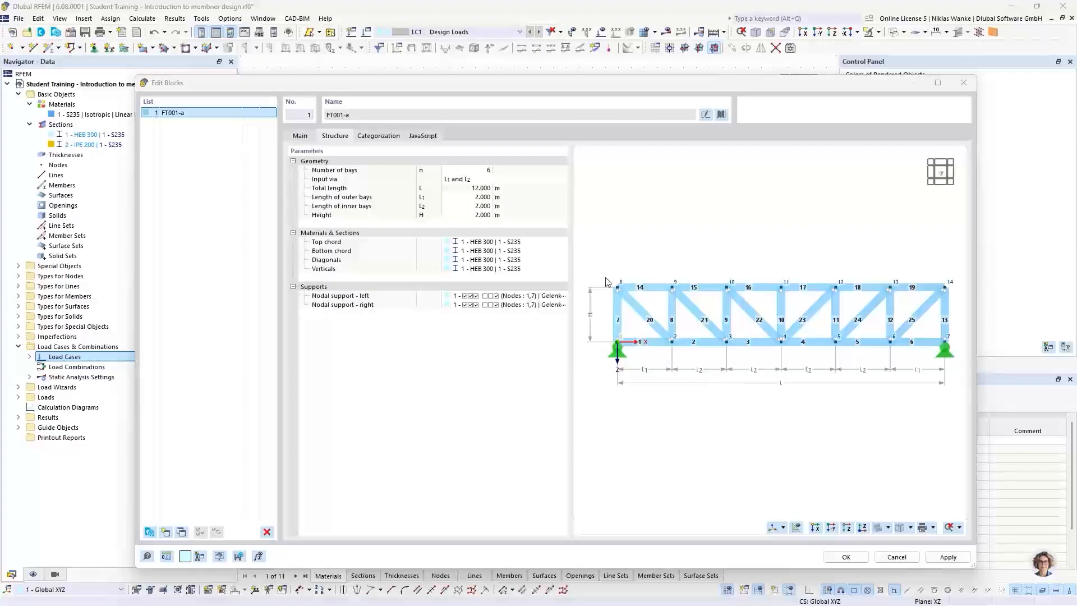
click(463, 199)
text(3)
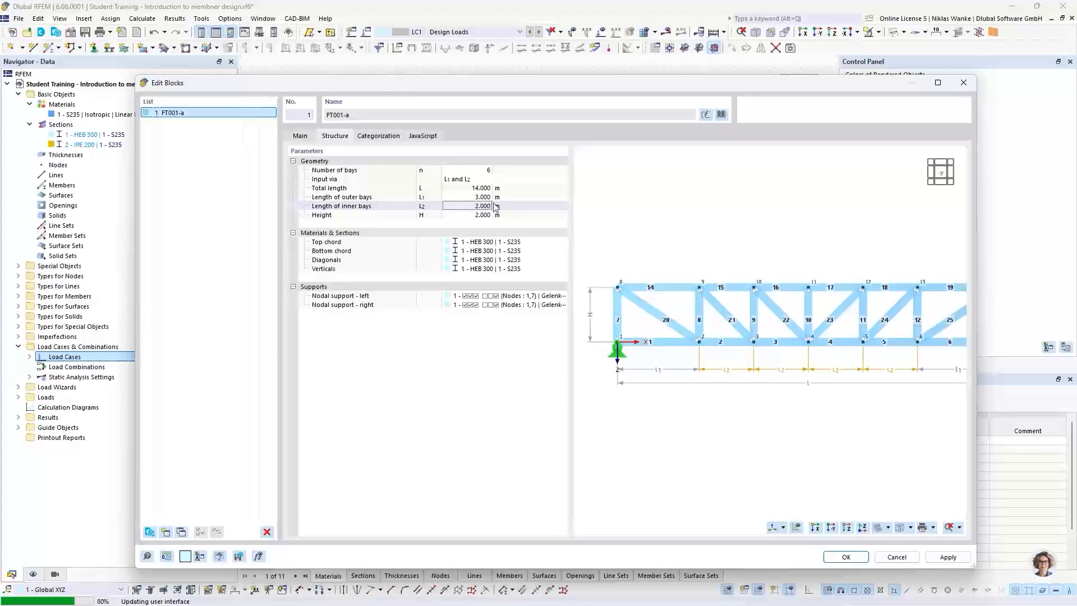
click(463, 196)
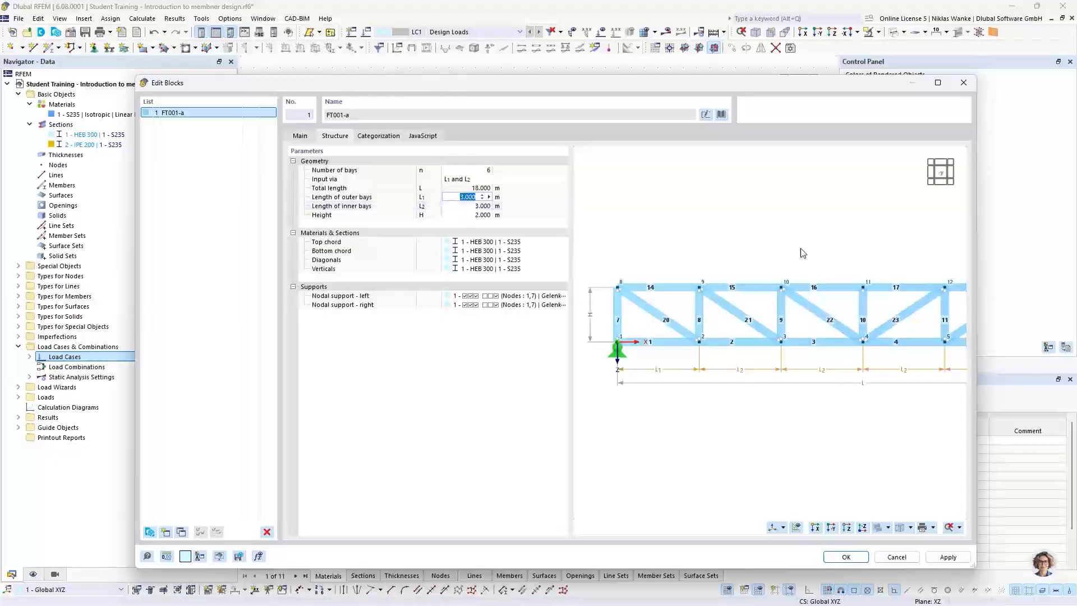
scroll(627, 329, down, 3)
middle_drag(662, 328, 665, 329)
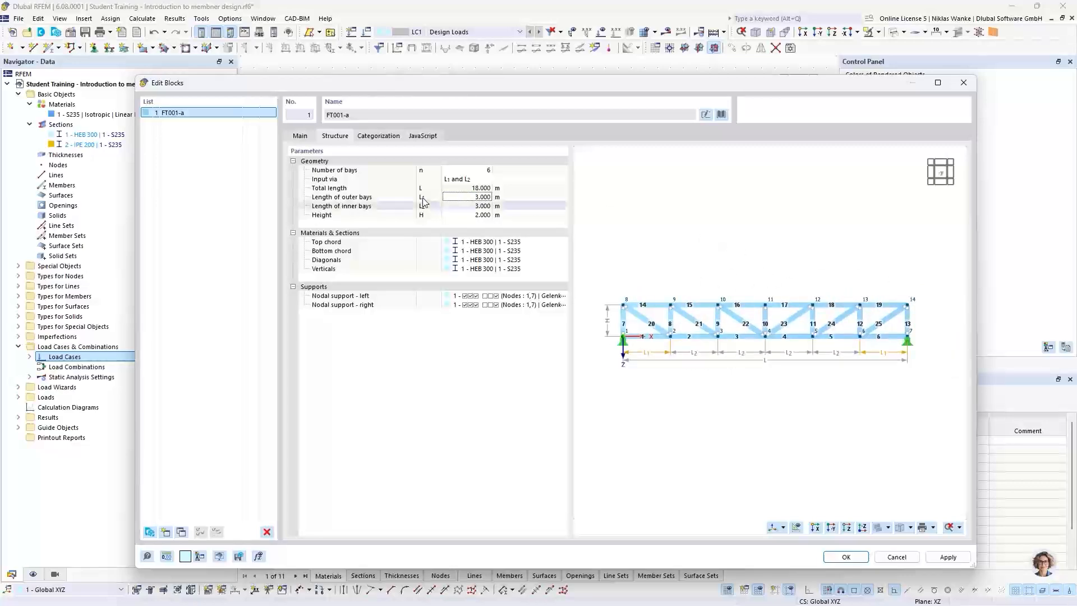
Step: Set the height of the truss block to 2.5 m
click(463, 214)
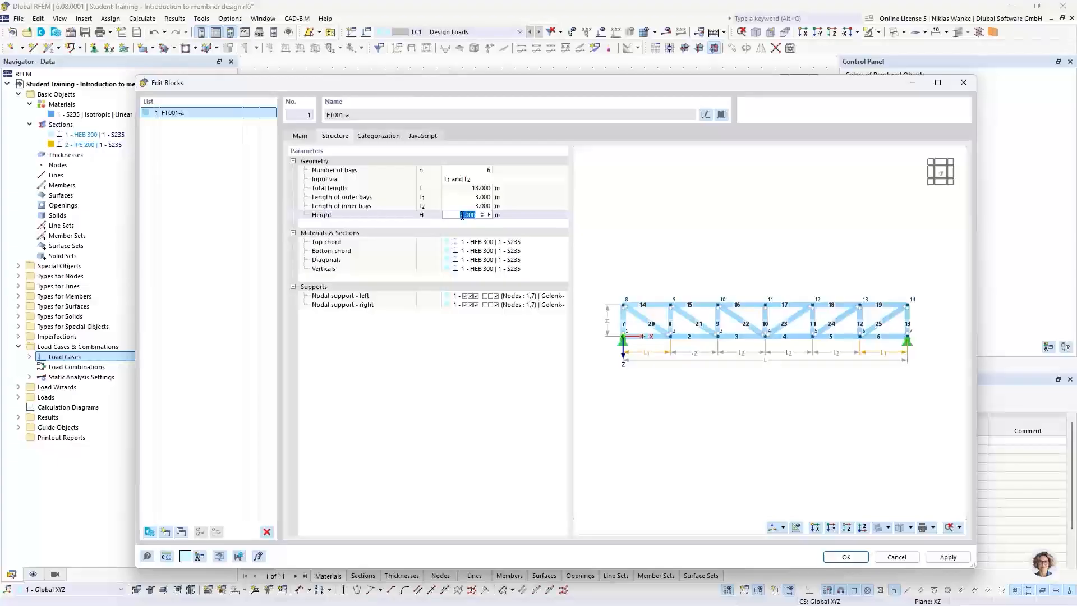
text(2,5)
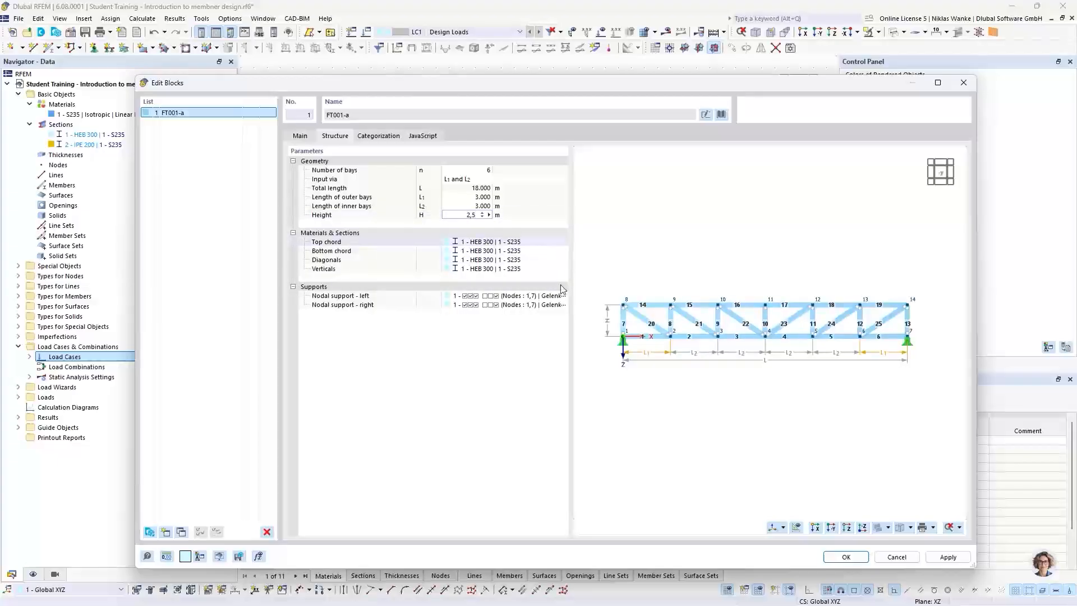
key(Return)
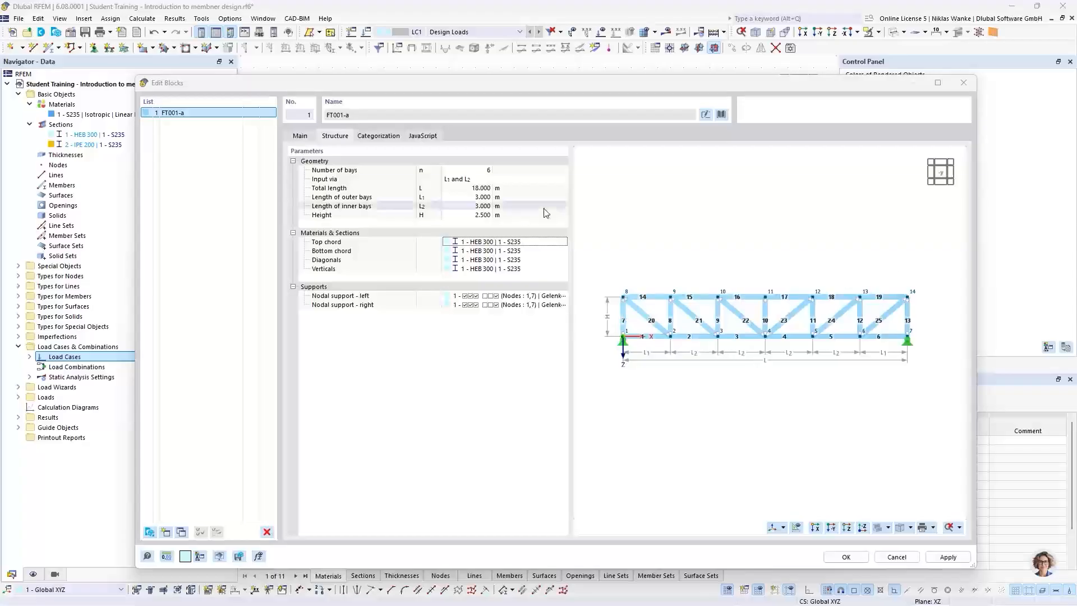
Step: Create a new HEA 300 section (DIN 1025-3:1994-03, Ferona) in S235 for the truss's top chord
click(519, 242)
click(545, 242)
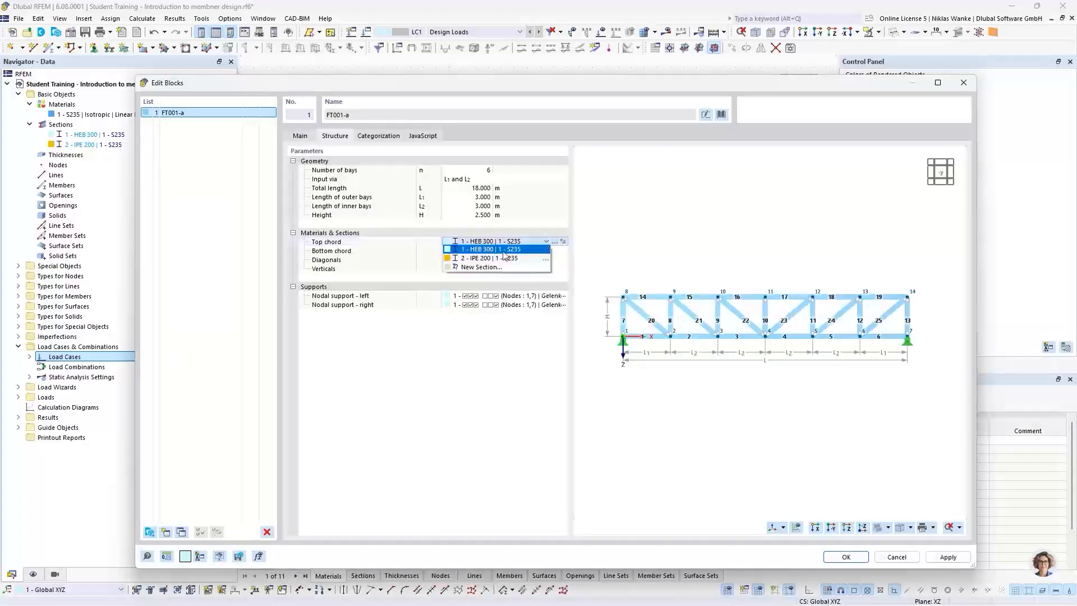
click(486, 268)
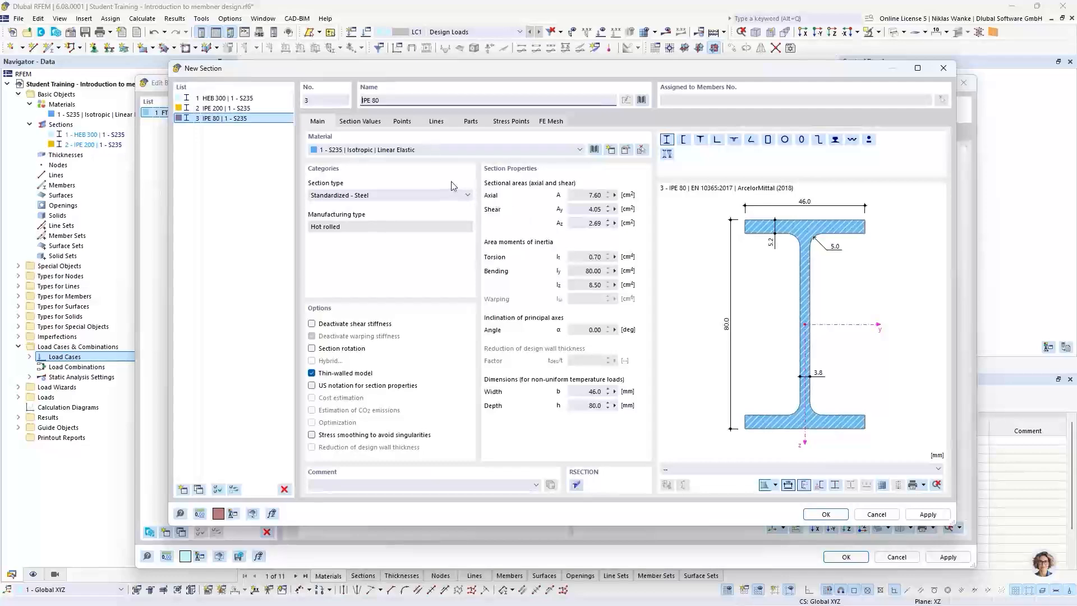
click(393, 100)
key(BackSpace)
key(BackSpace)
key(BackSpace)
key(BackSpace)
key(BackSpace)
key(BackSpace)
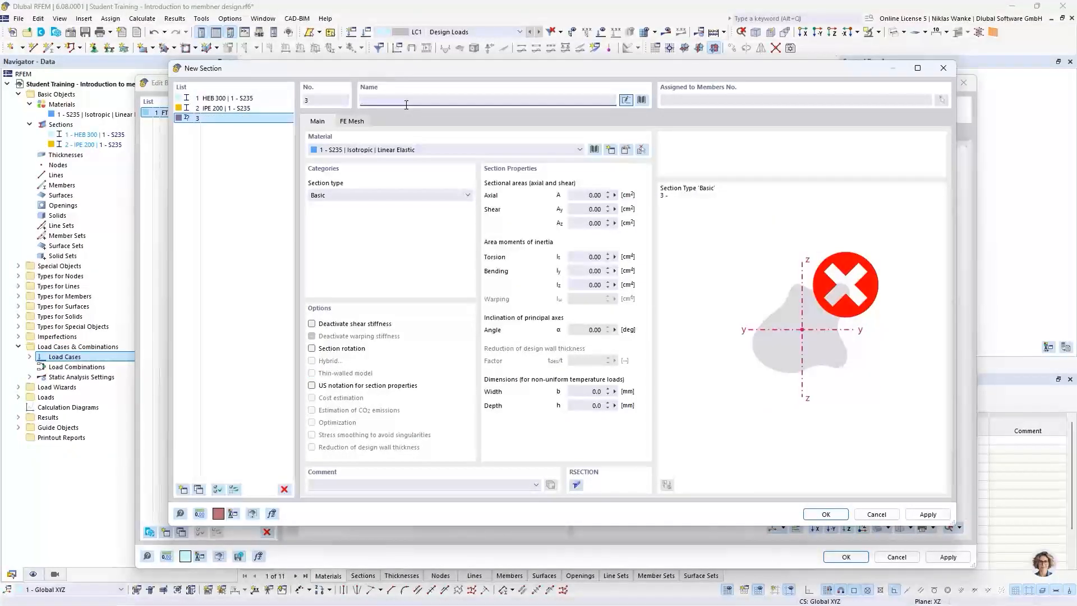
text(HEA)
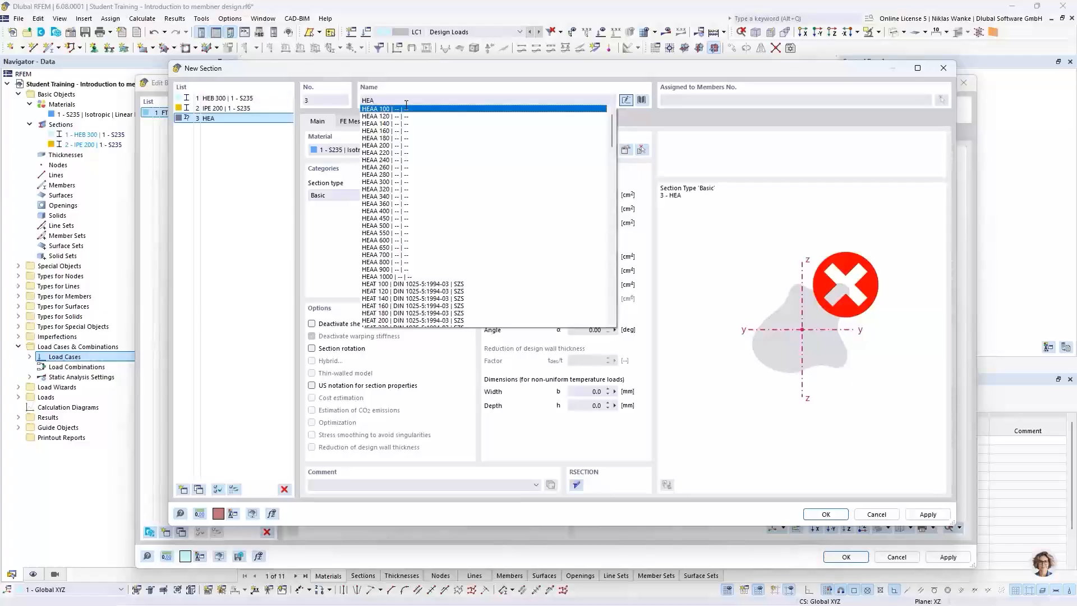
text( 300)
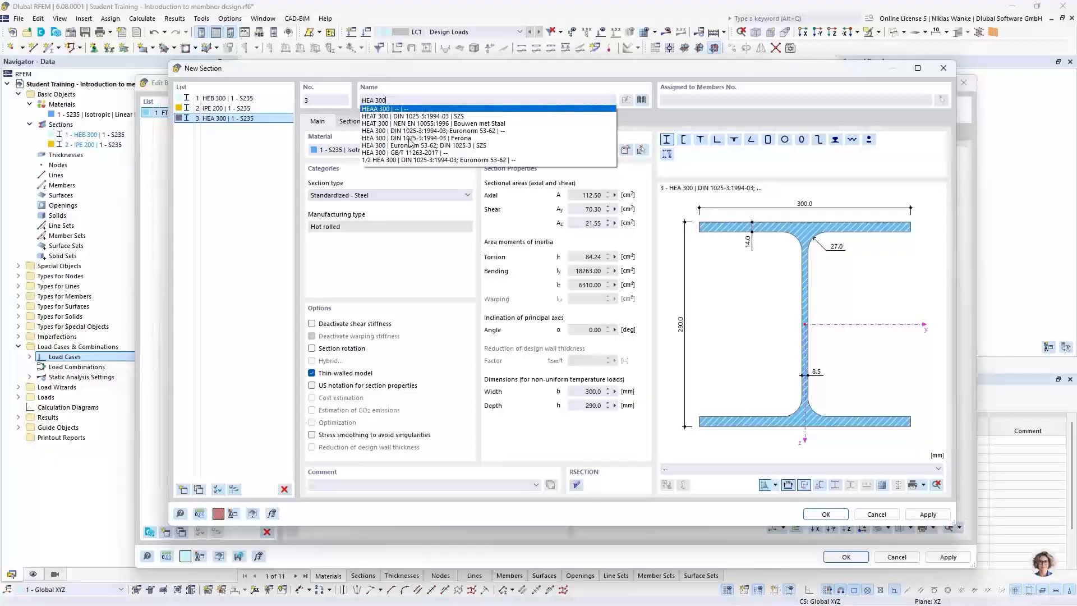
click(414, 139)
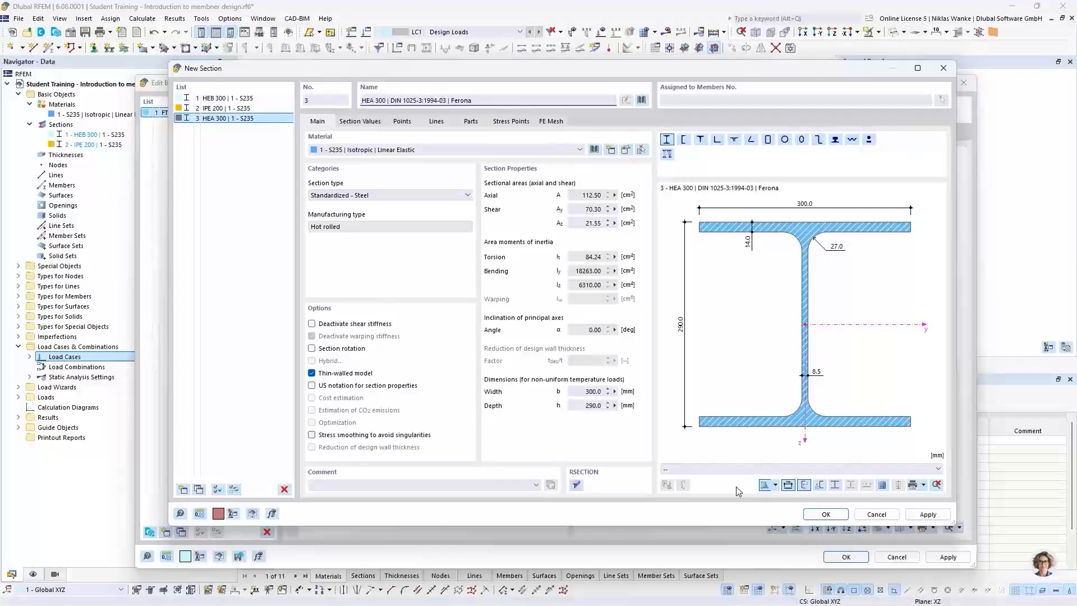
click(823, 515)
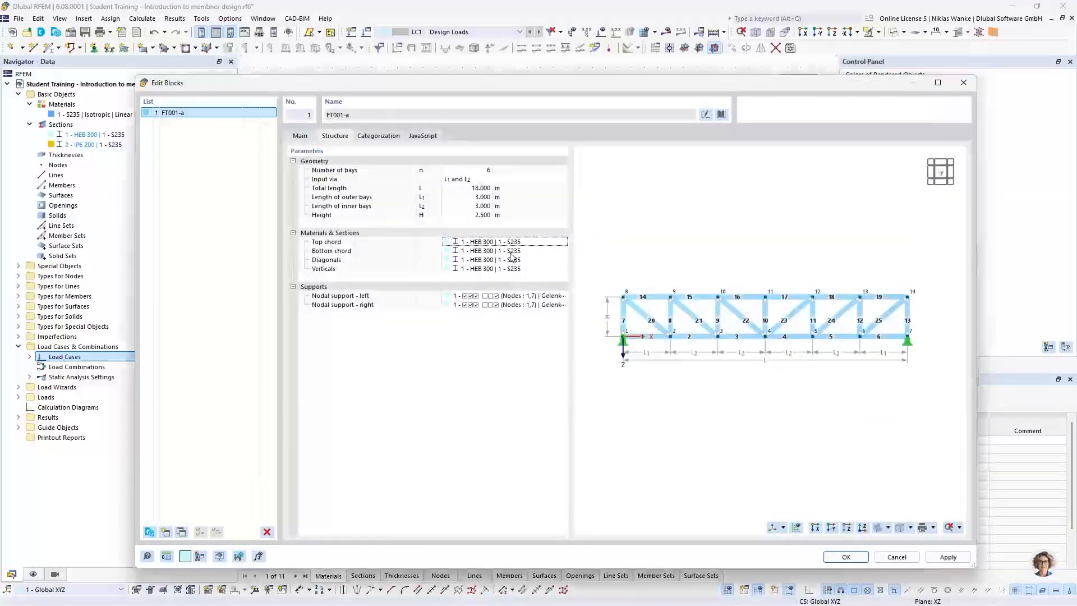
Step: Assign the existing HEA 300 section in S235 to the truss's bottom chord
click(477, 252)
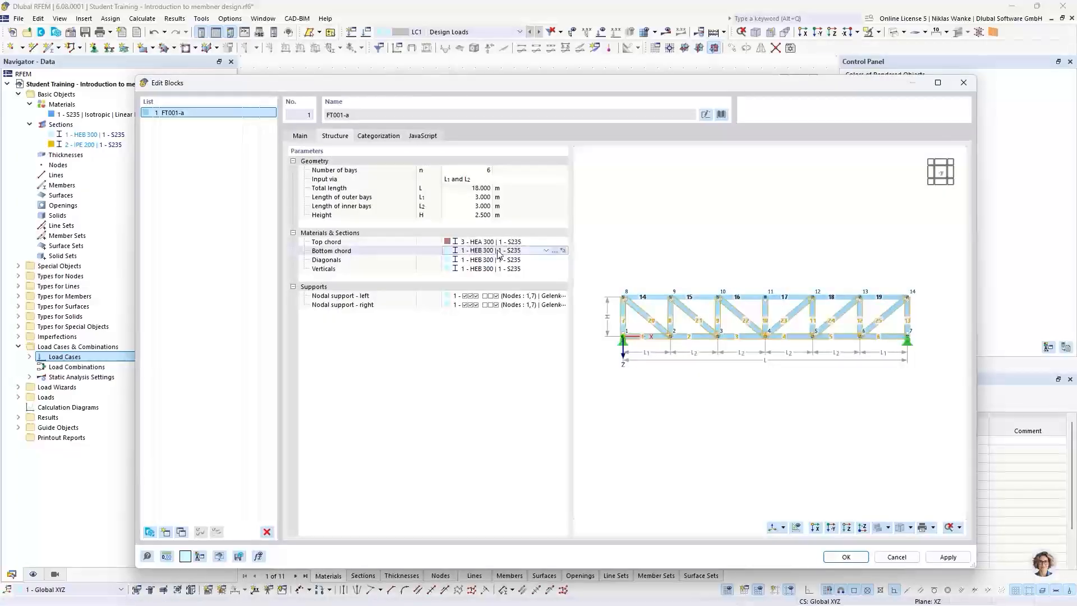
click(498, 253)
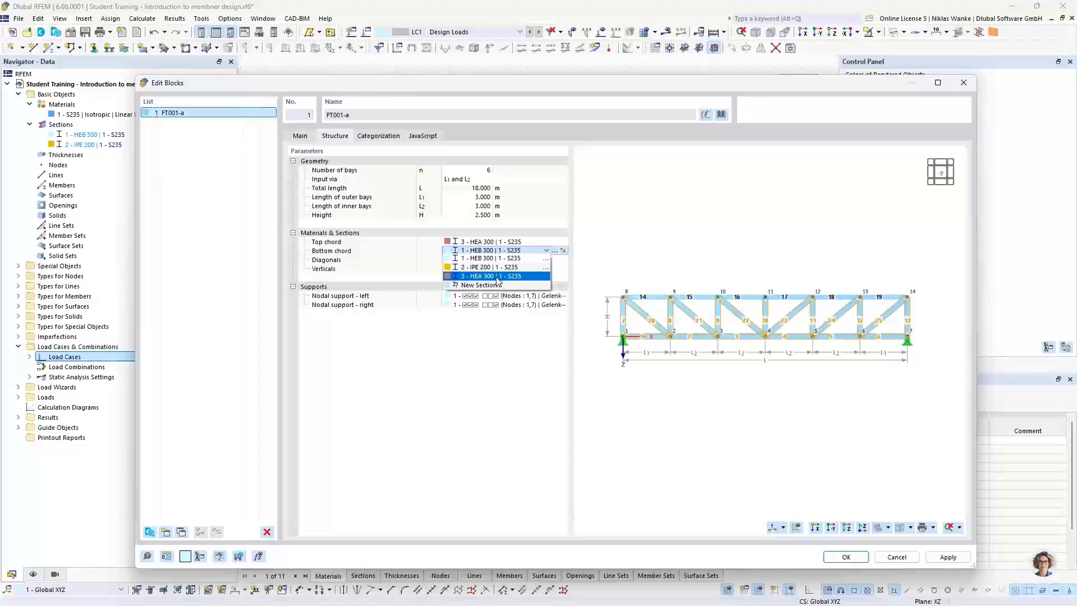
click(496, 275)
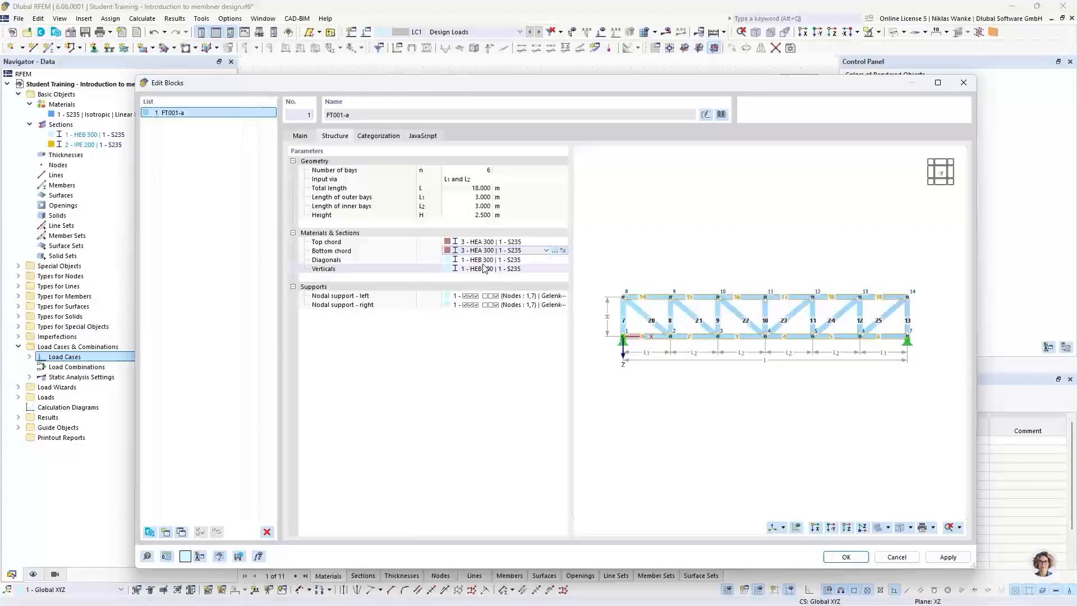
Step: Create a new IPE 160 section (British Steel) in S235 for the truss's diagonals
click(515, 261)
click(546, 260)
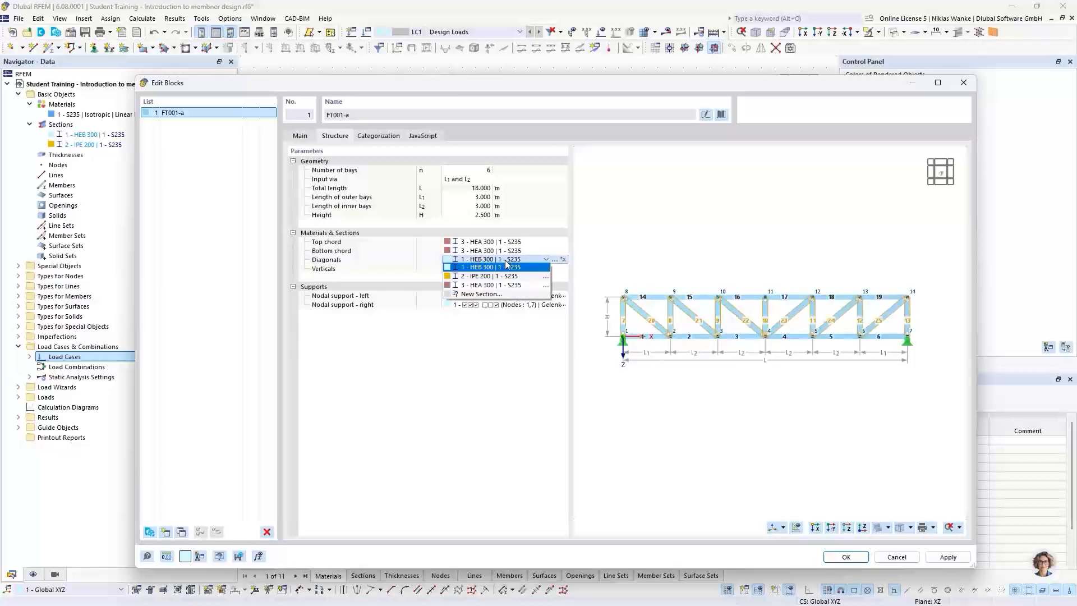
click(479, 295)
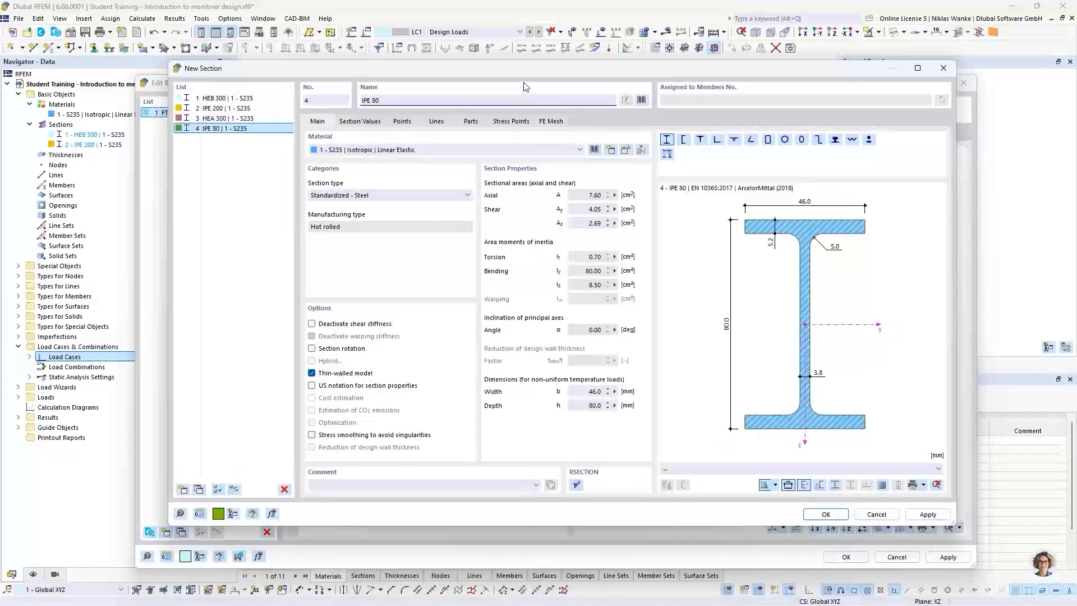
click(396, 99)
key(BackSpace)
key(BackSpace)
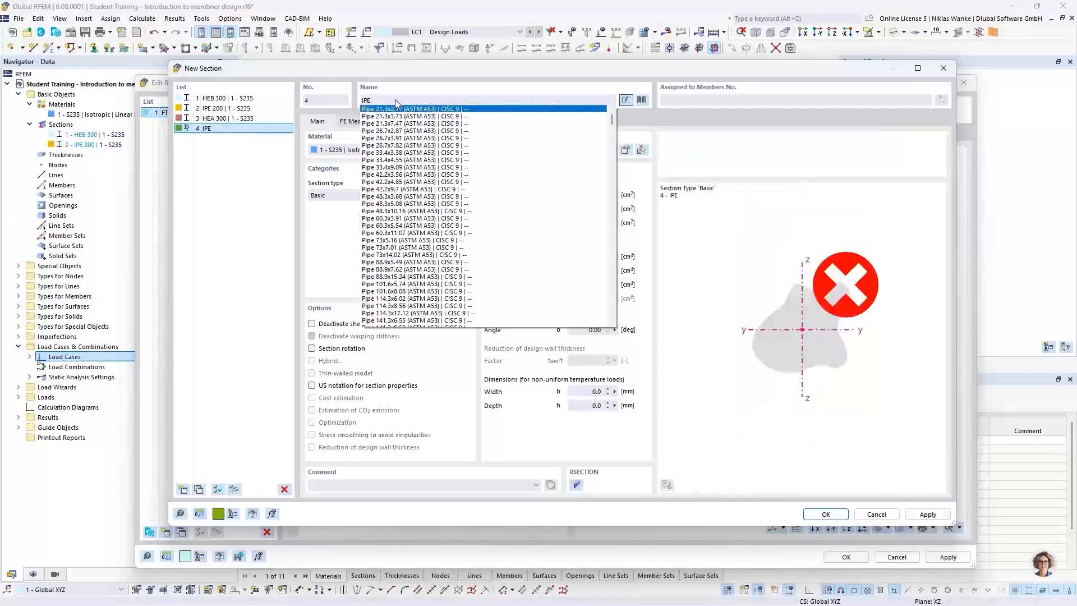
text(160)
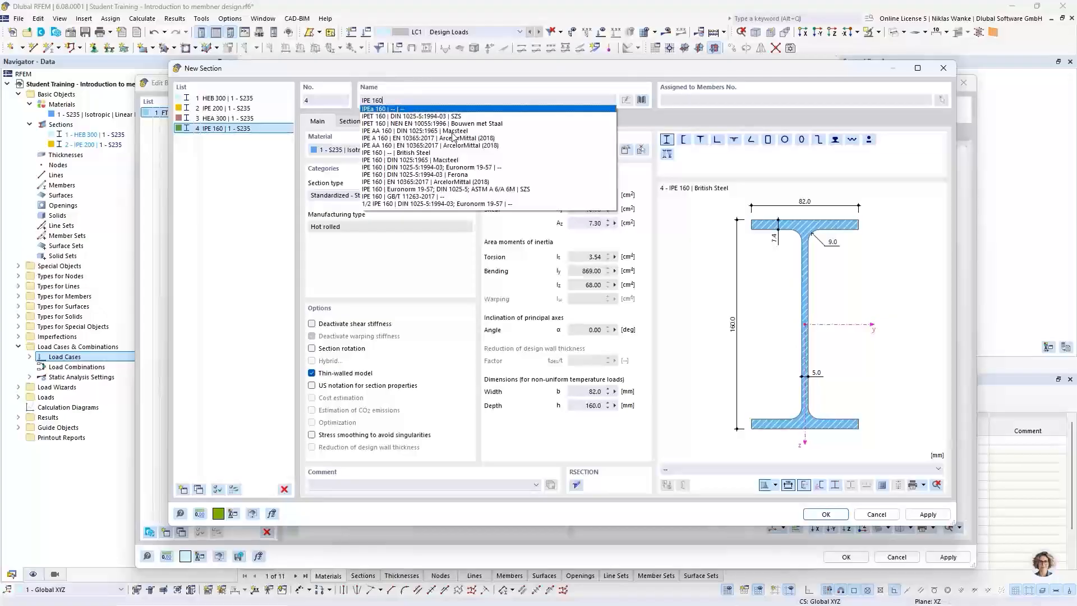
click(451, 167)
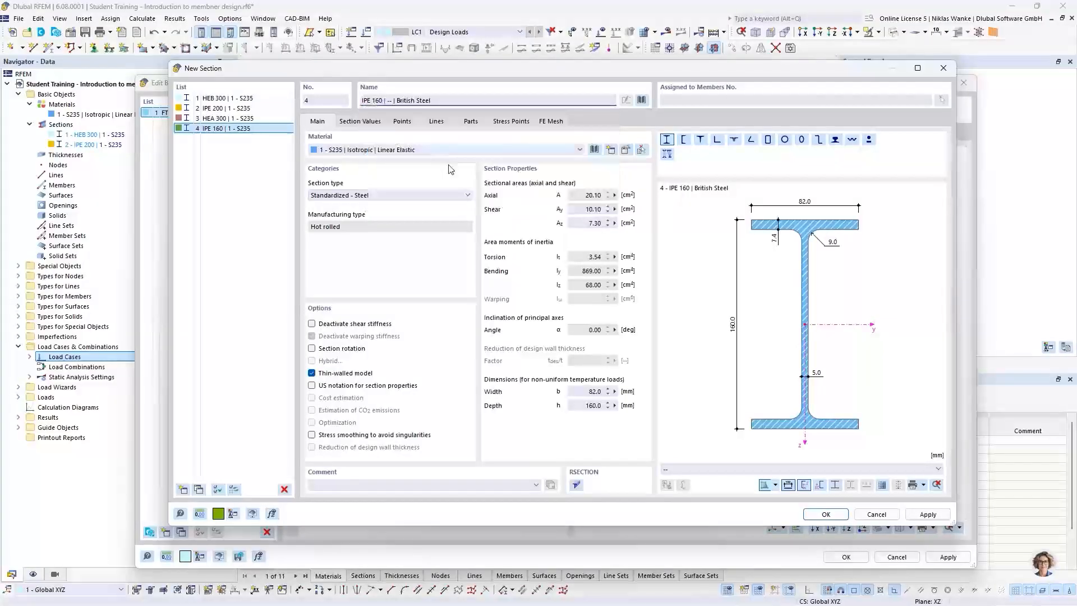
click(825, 514)
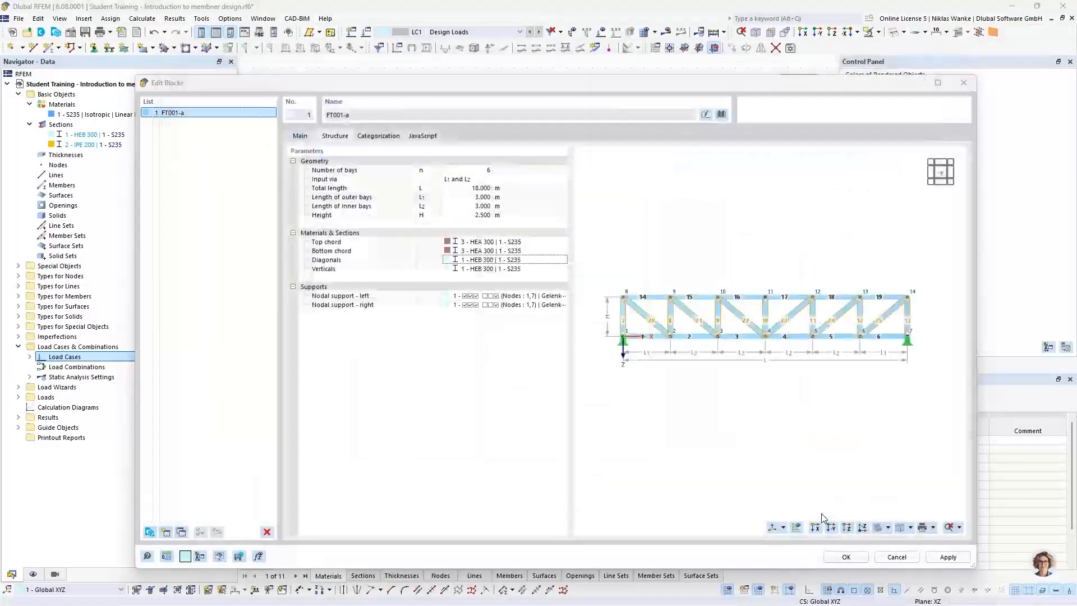
Step: Create a new HEA 160 section (DIN 1025-3:1994-03, Ferona) in S235 for the truss's verticals
click(500, 269)
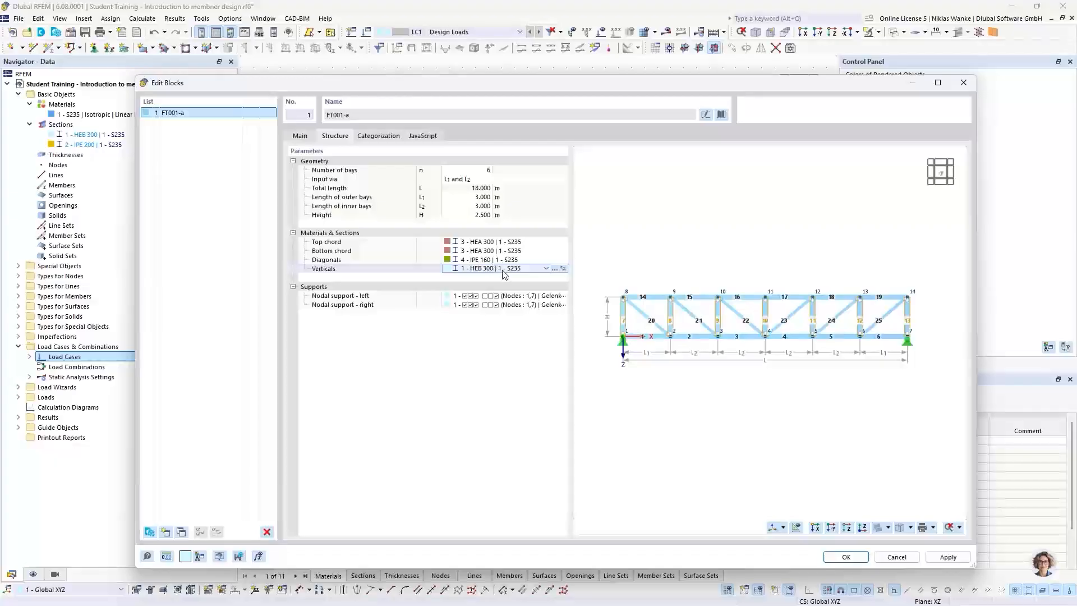
click(546, 268)
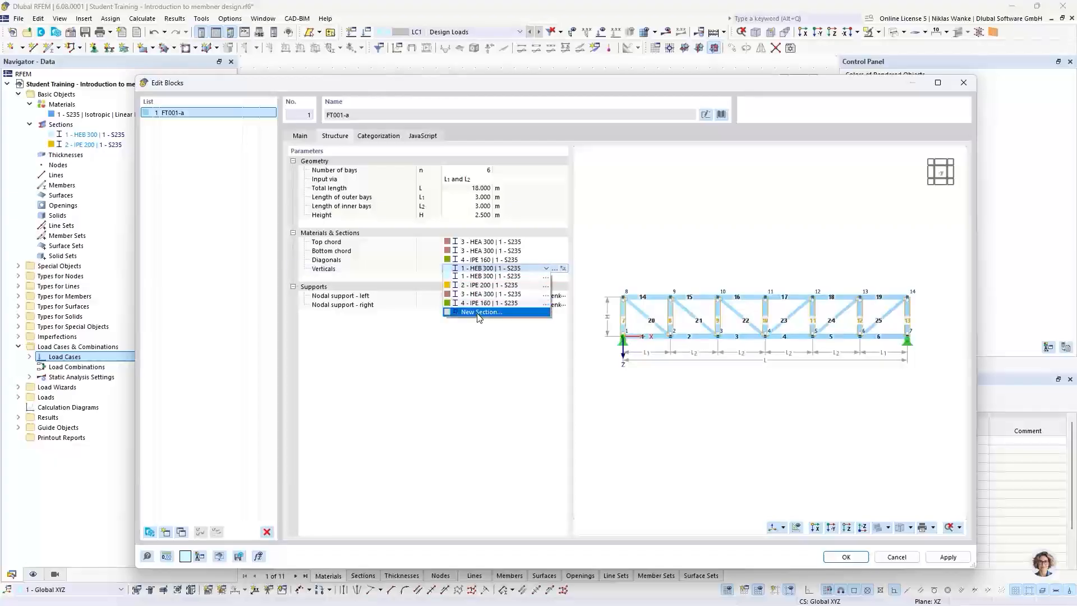
click(480, 312)
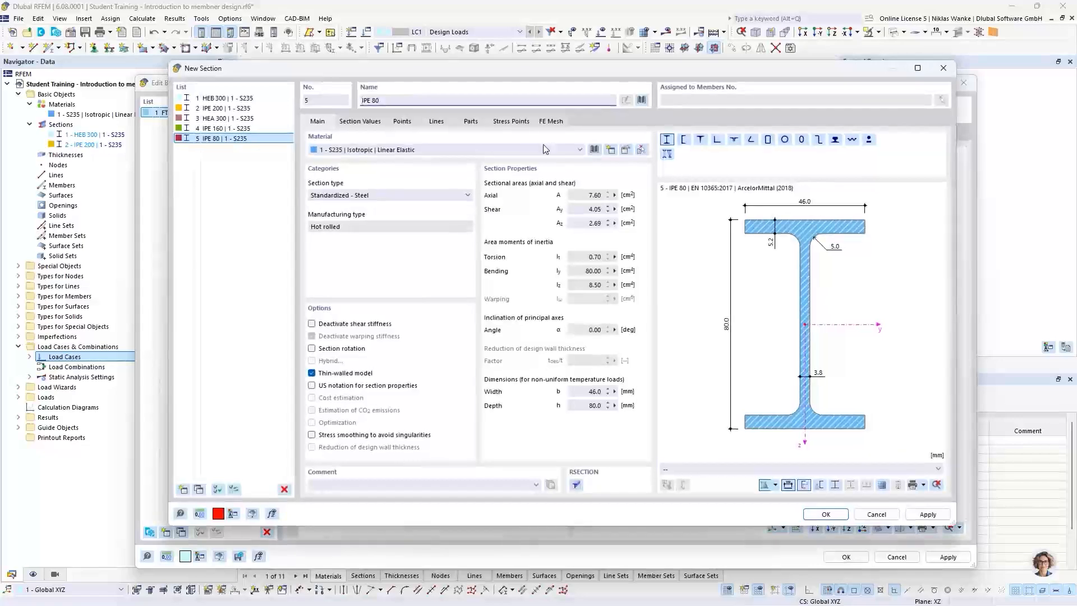
click(393, 101)
key(BackSpace)
key(BackSpace)
key(BackSpace)
key(BackSpace)
key(BackSpace)
key(BackSpace)
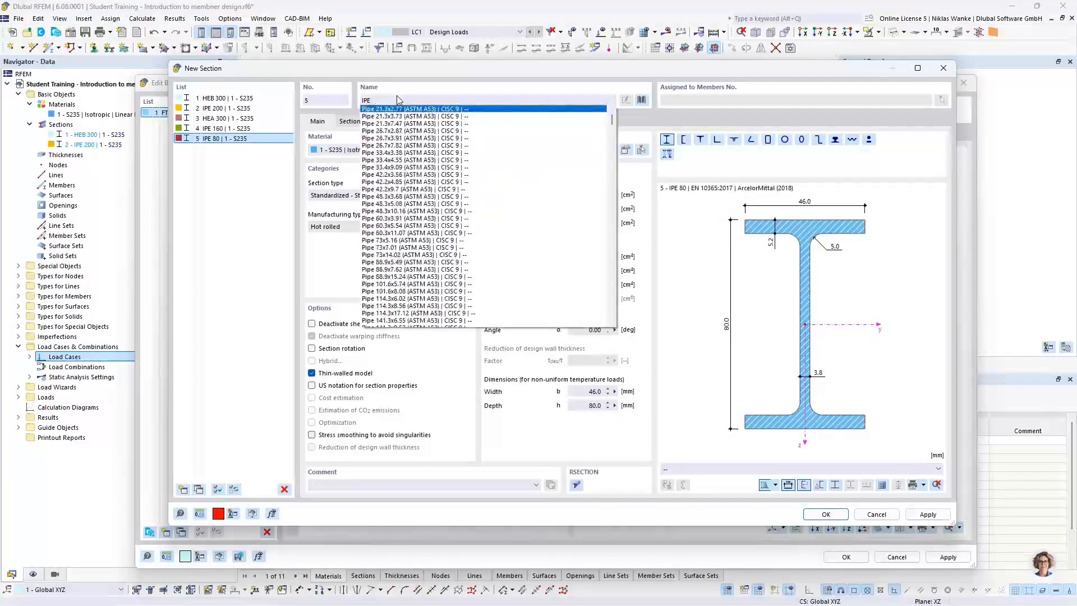
text(H)
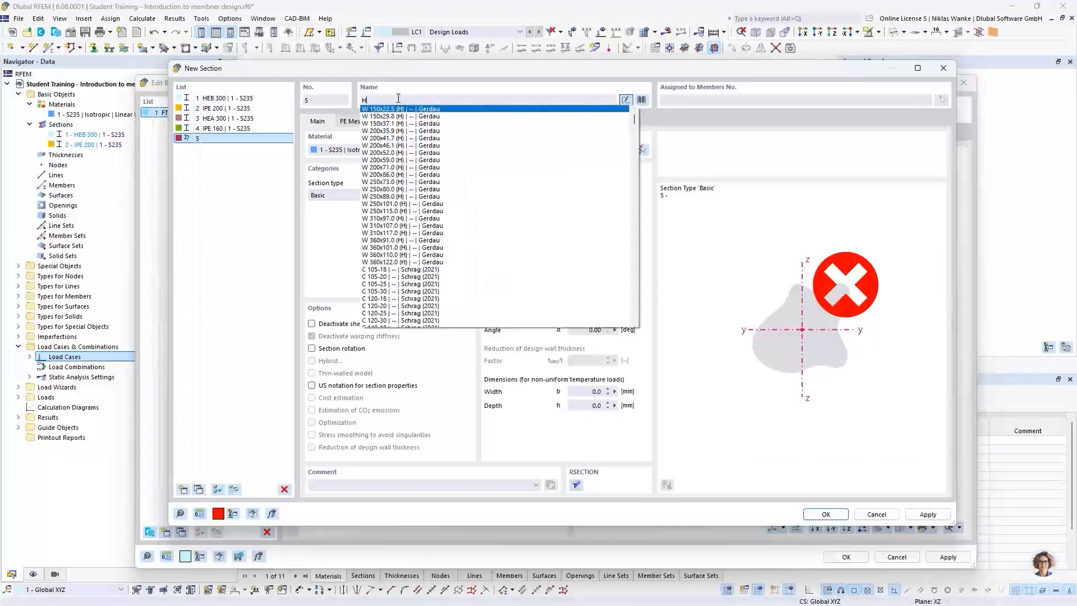
text(EA 1)
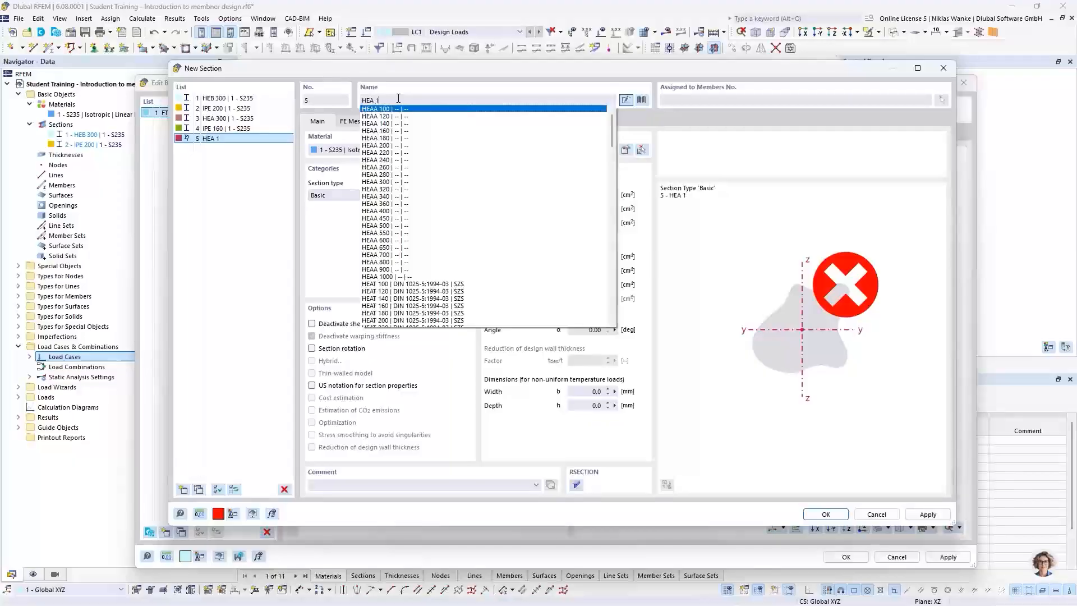
text(60)
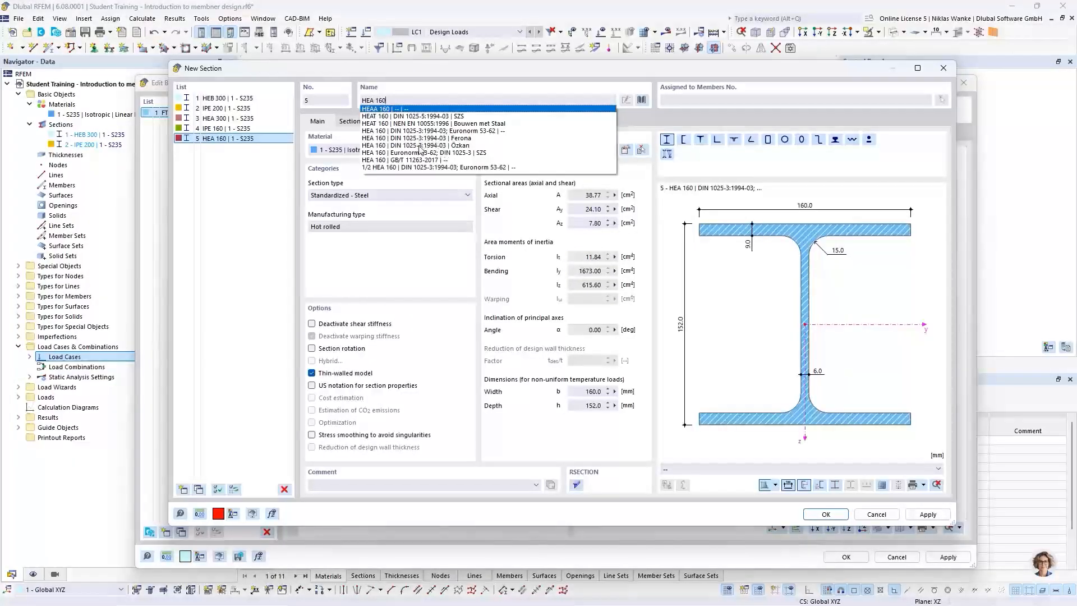
click(426, 138)
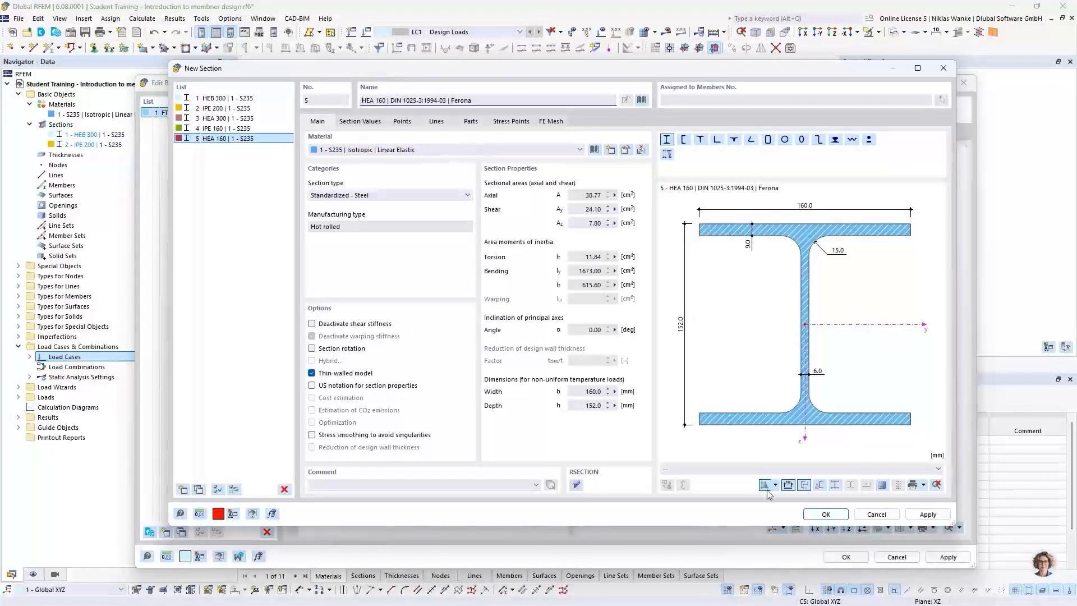
click(826, 515)
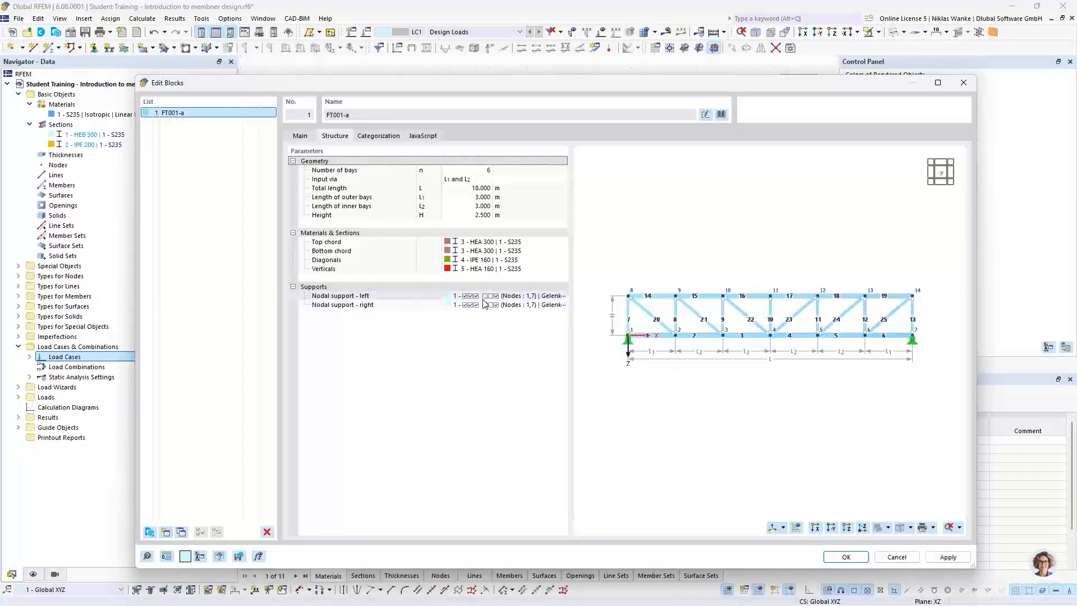
Step: Review the support types available for the truss's left nodal support
click(510, 296)
click(547, 297)
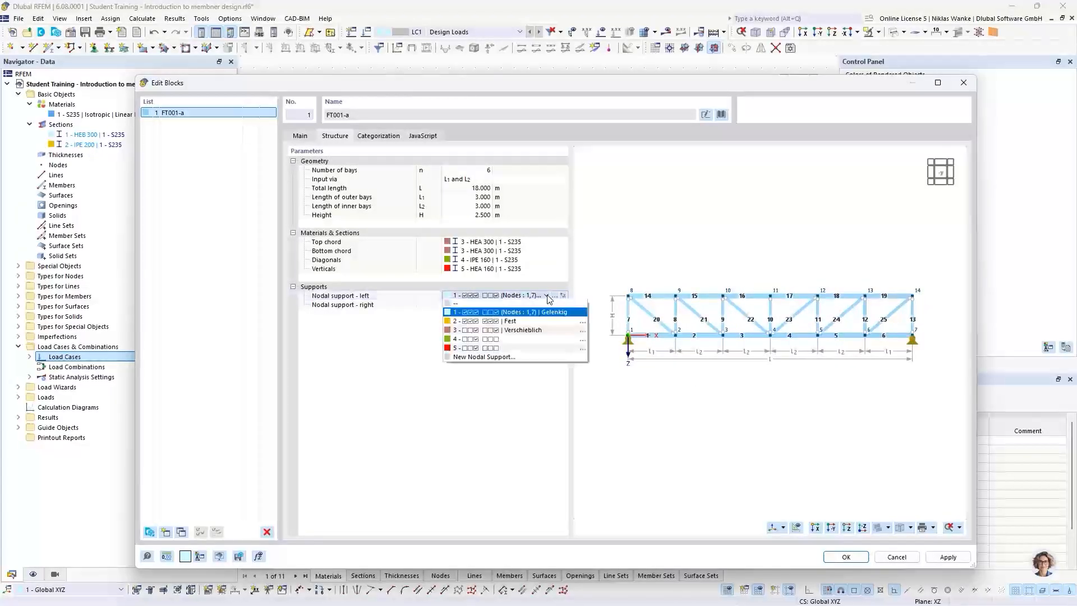
click(548, 297)
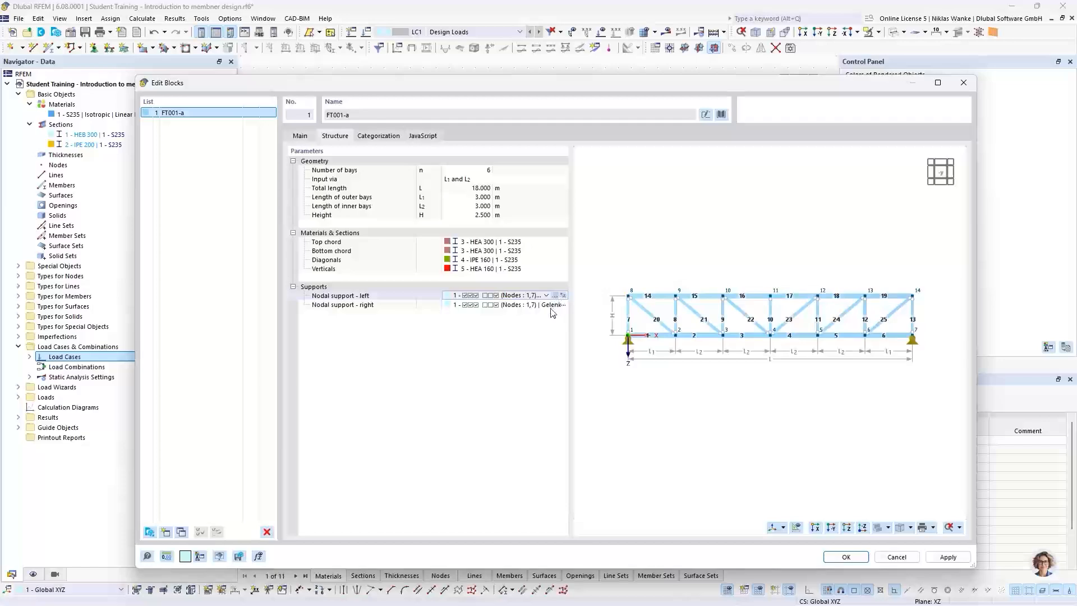
Step: Additionally restrain the rotation about X (φX) in the Gelenkig nodal support used for both truss ends
click(554, 296)
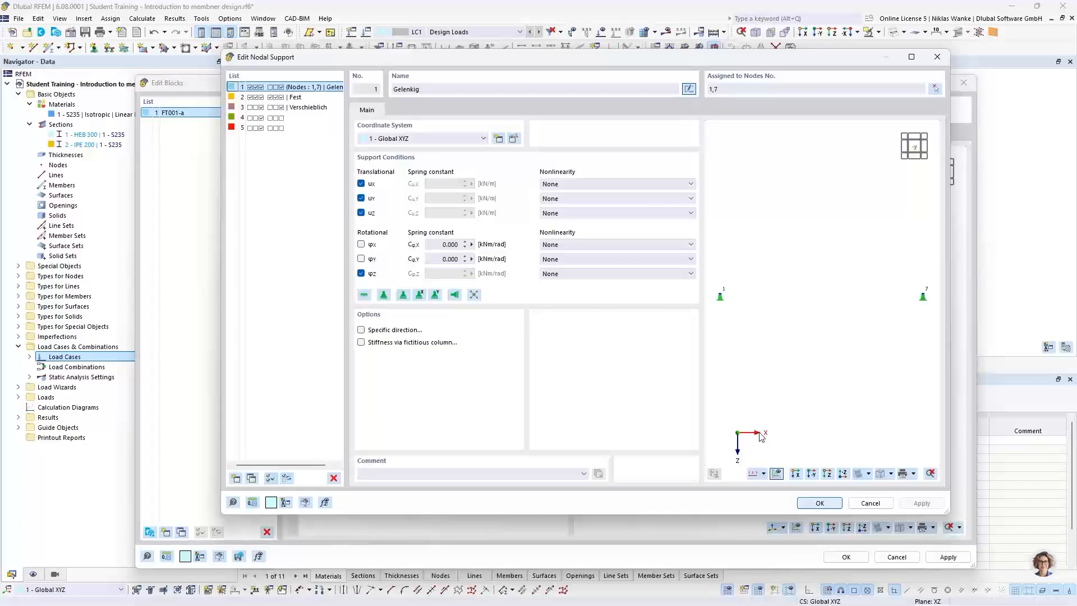
click(361, 244)
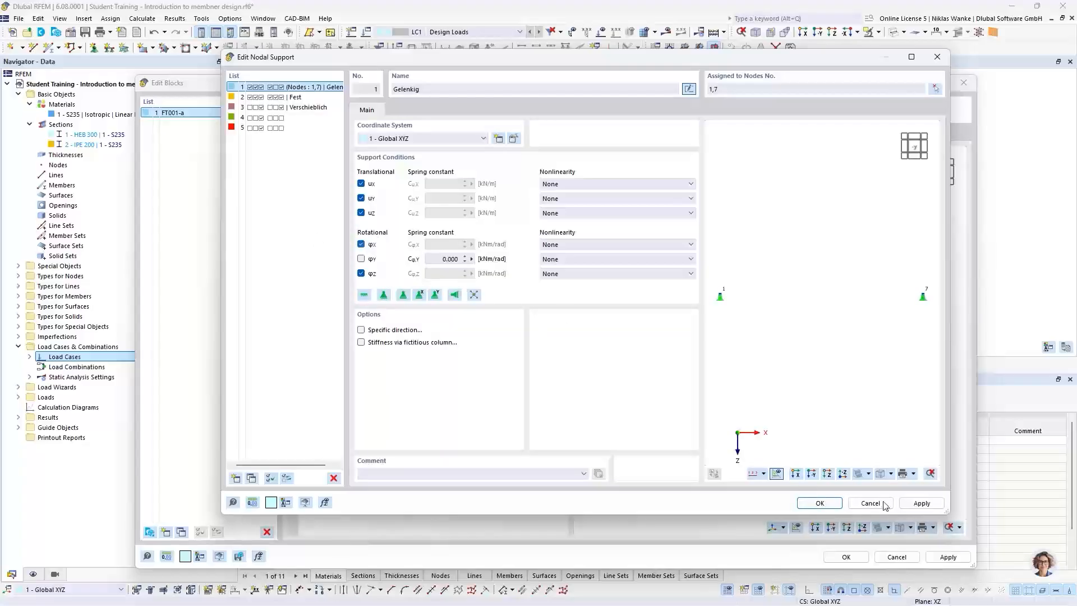
click(820, 502)
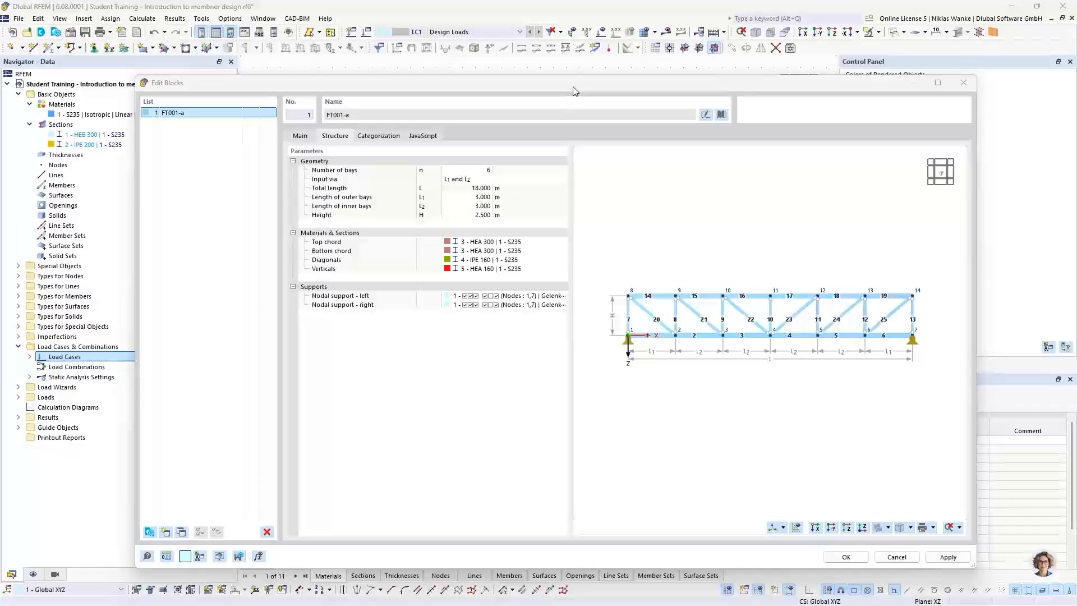
Step: Unlock the block's JavaScript and examine how it defines the geometry, section and support parameters compared with the block's structure settings
drag(572, 84, 534, 76)
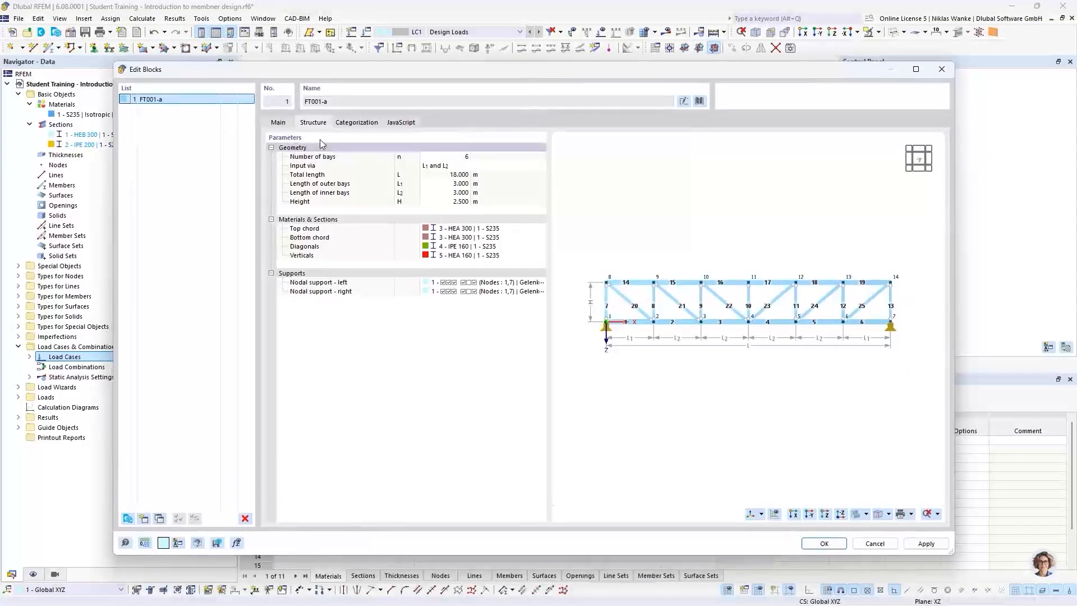
drag(399, 78, 416, 79)
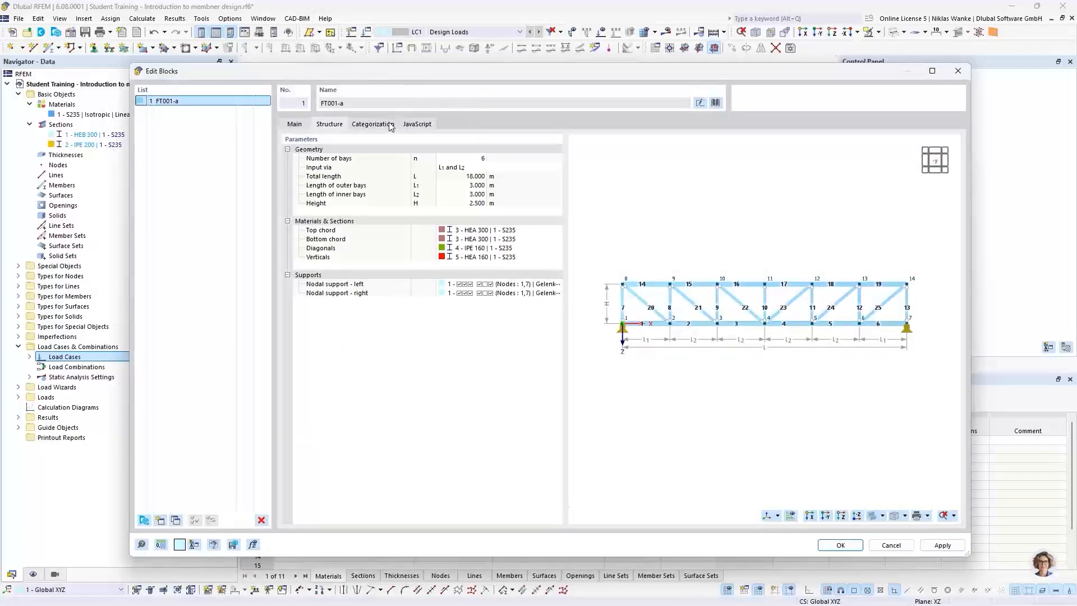
click(417, 124)
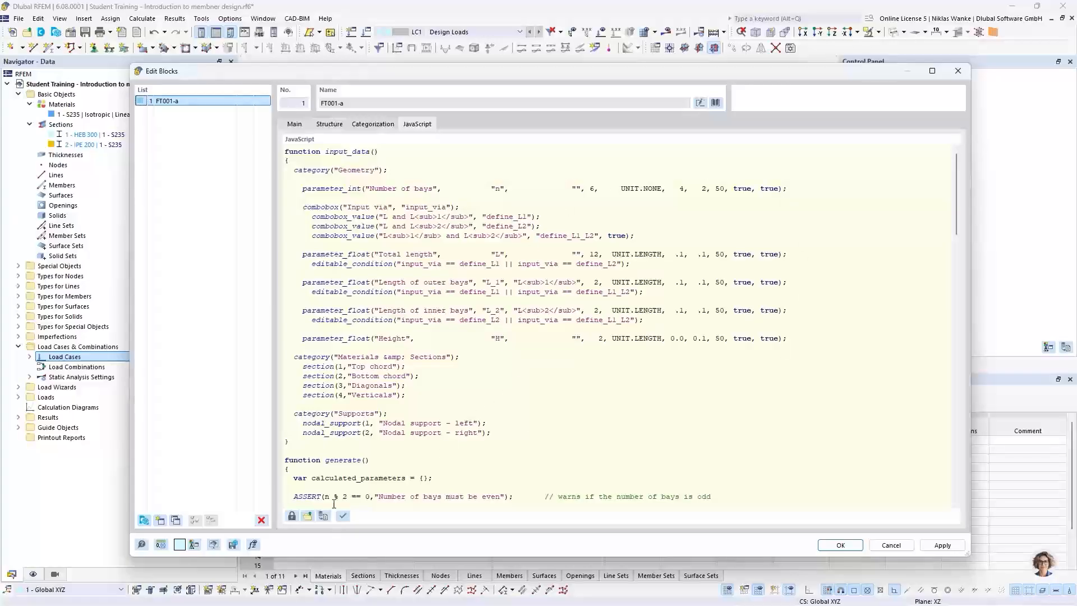
click(292, 524)
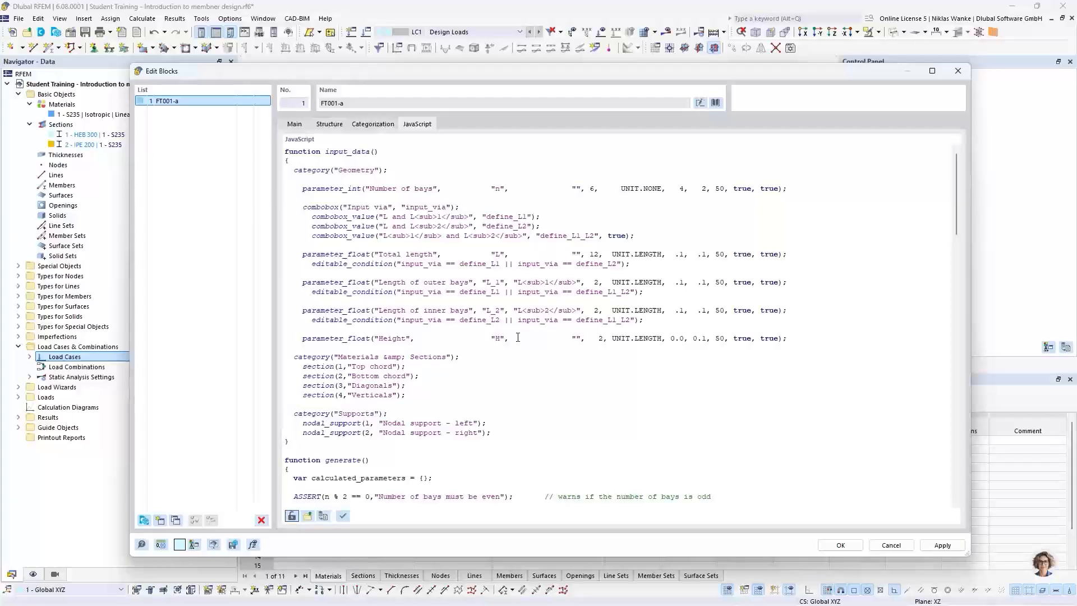
scroll(772, 372, down, 9)
scroll(771, 373, up, 9)
click(329, 124)
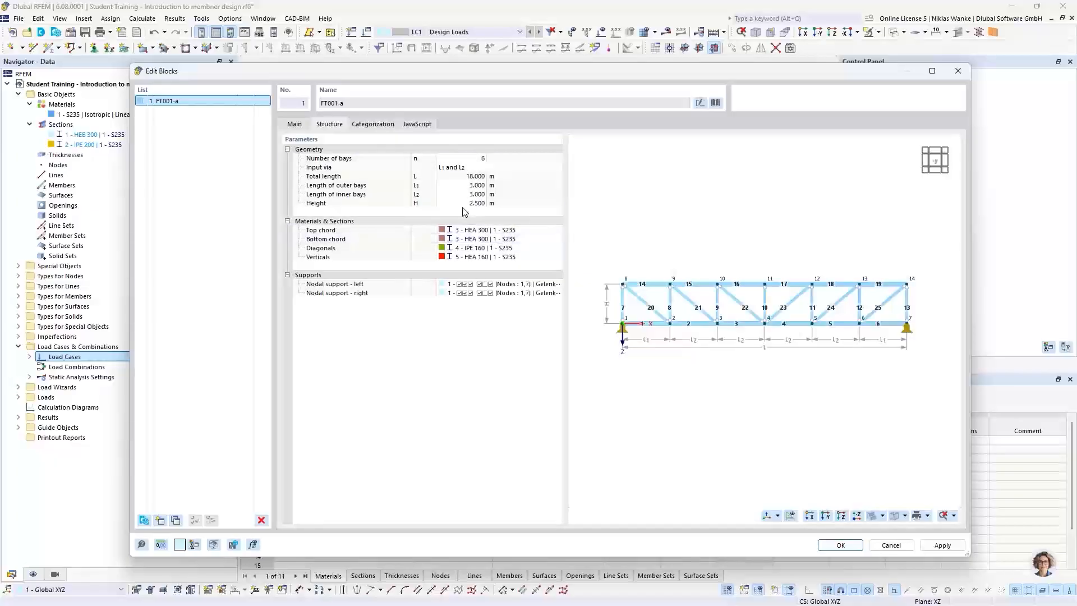
click(419, 124)
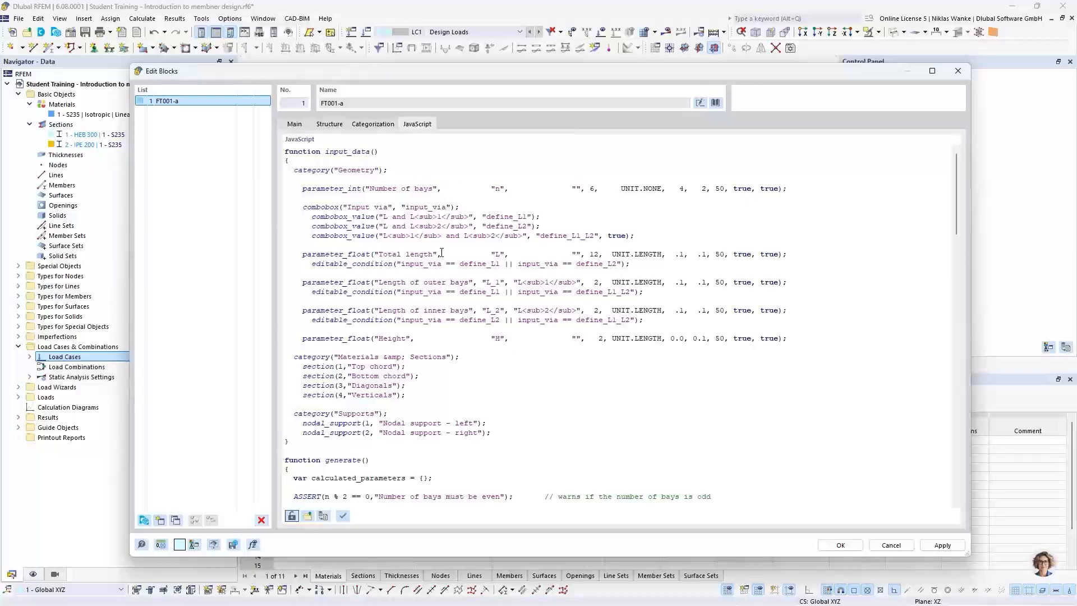
Step: Generate the truss from the block and display the model in solid mode
click(331, 124)
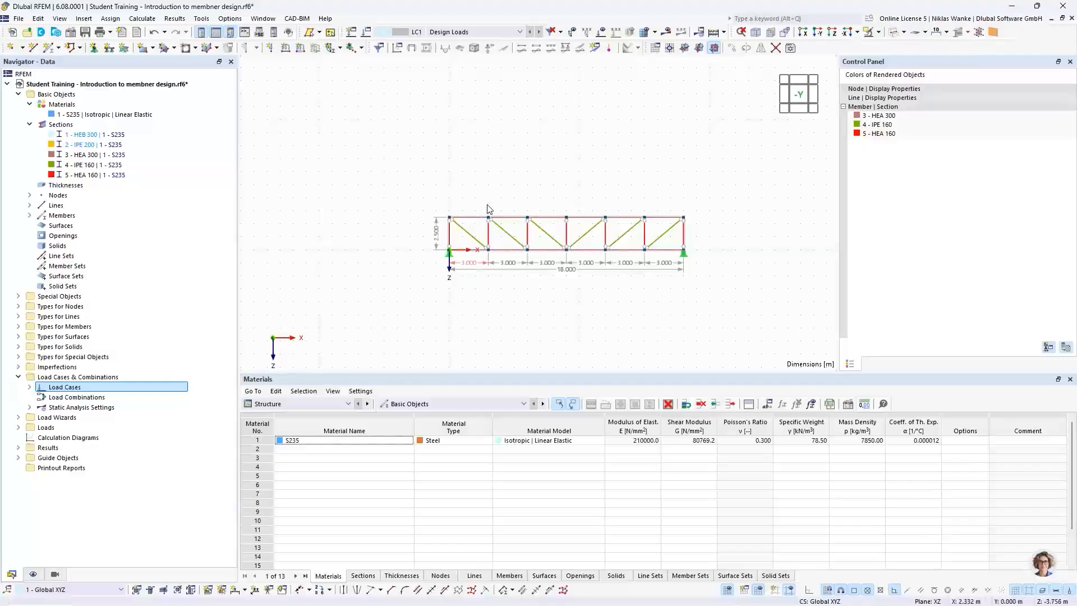
scroll(558, 240, up, 3)
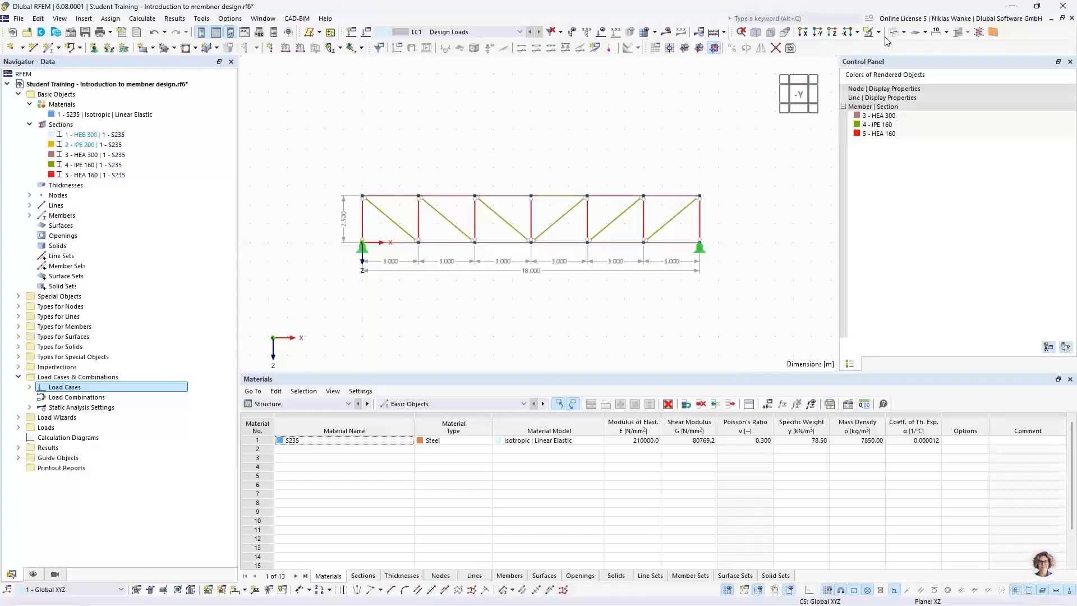
click(905, 33)
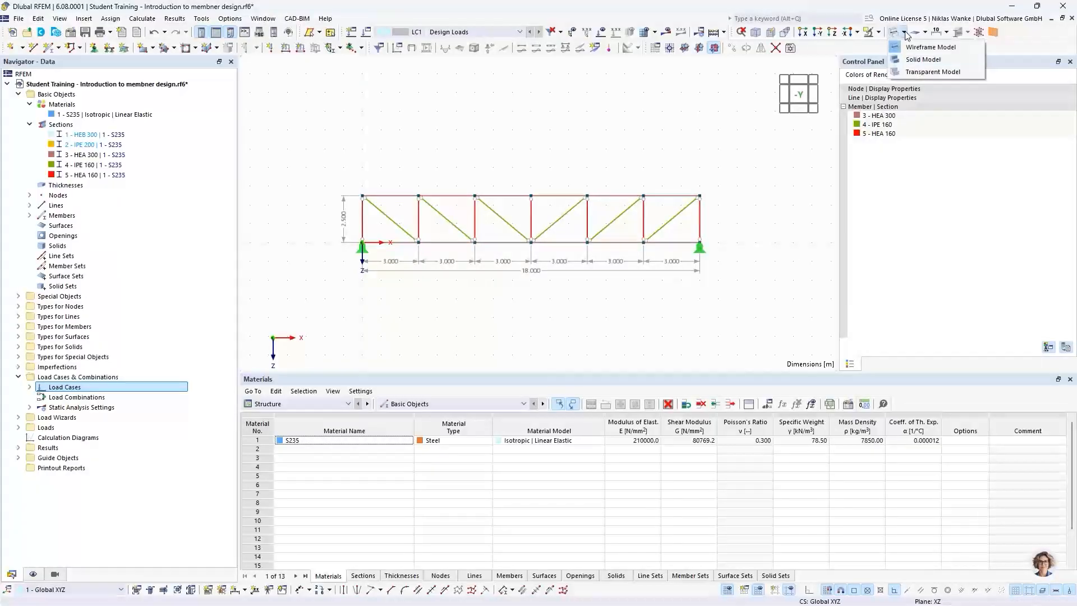
click(915, 59)
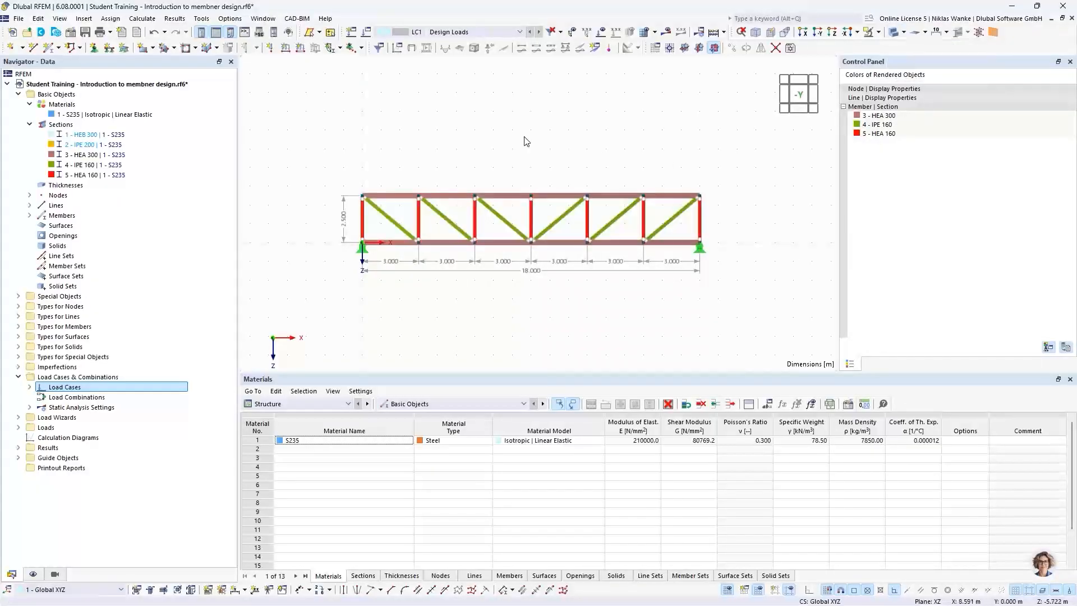
scroll(486, 245, up, 1)
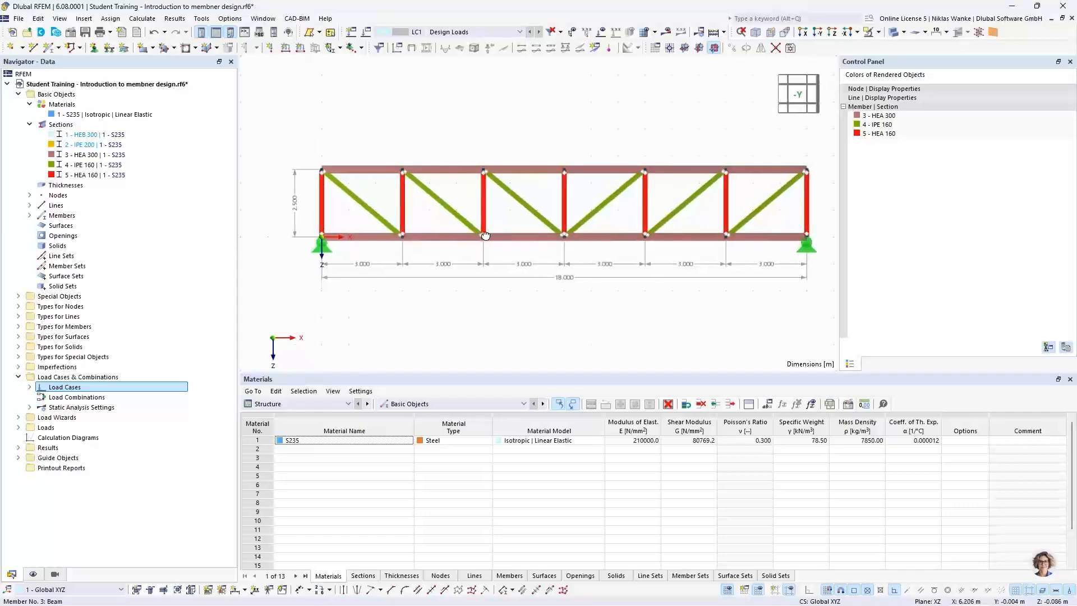
Step: Inspect the member type and hinge settings of the IPE 160 diagonal just before the truss's middle vertical
ctrl+middle_drag(488, 241, 437, 238)
scroll(504, 196, up, 3)
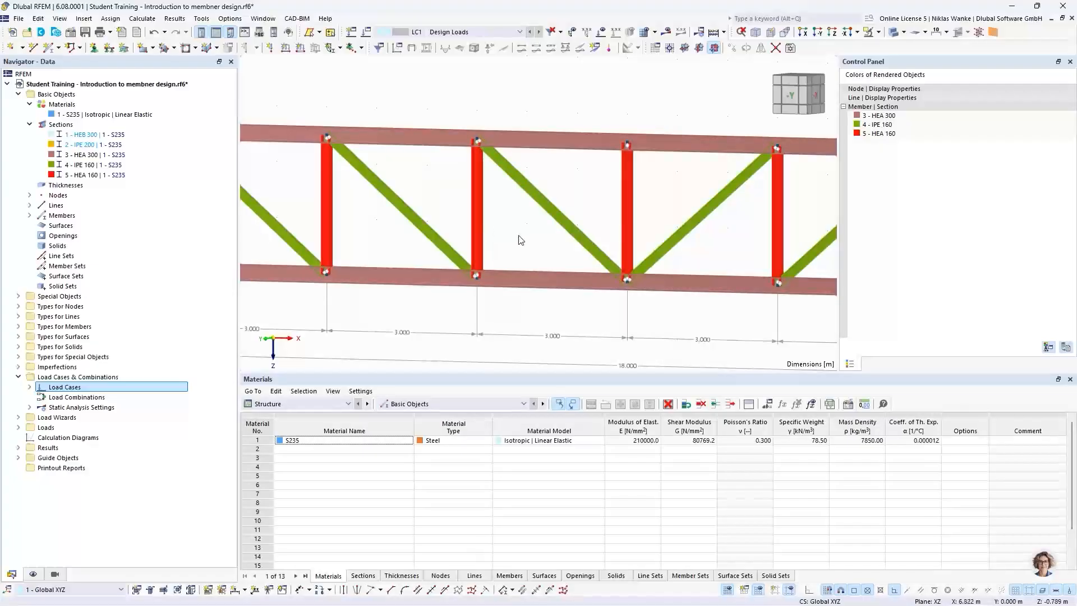
double_click(530, 187)
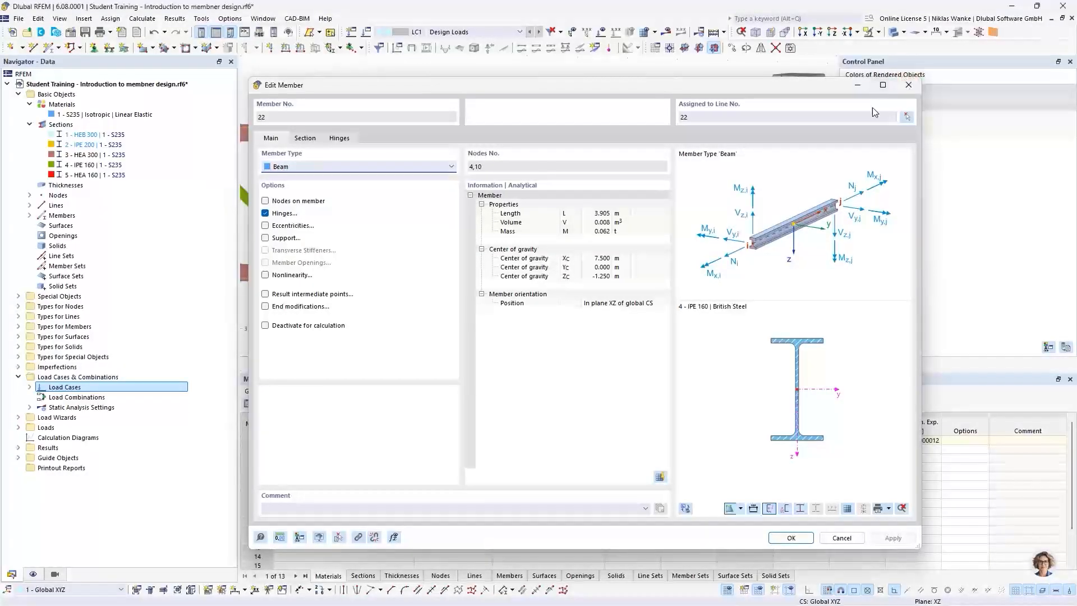
click(909, 85)
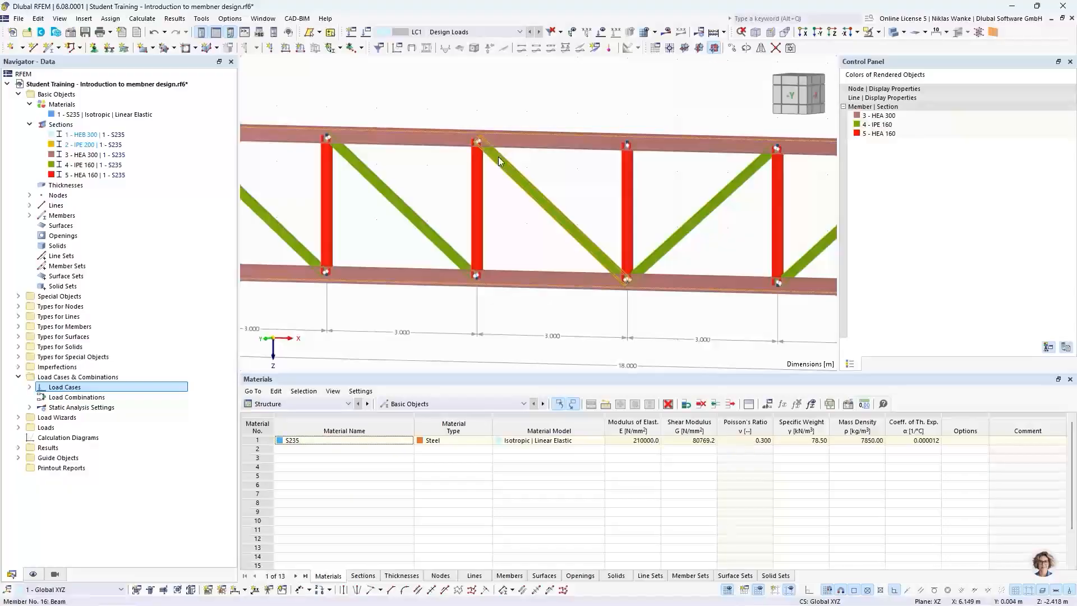
double_click(522, 180)
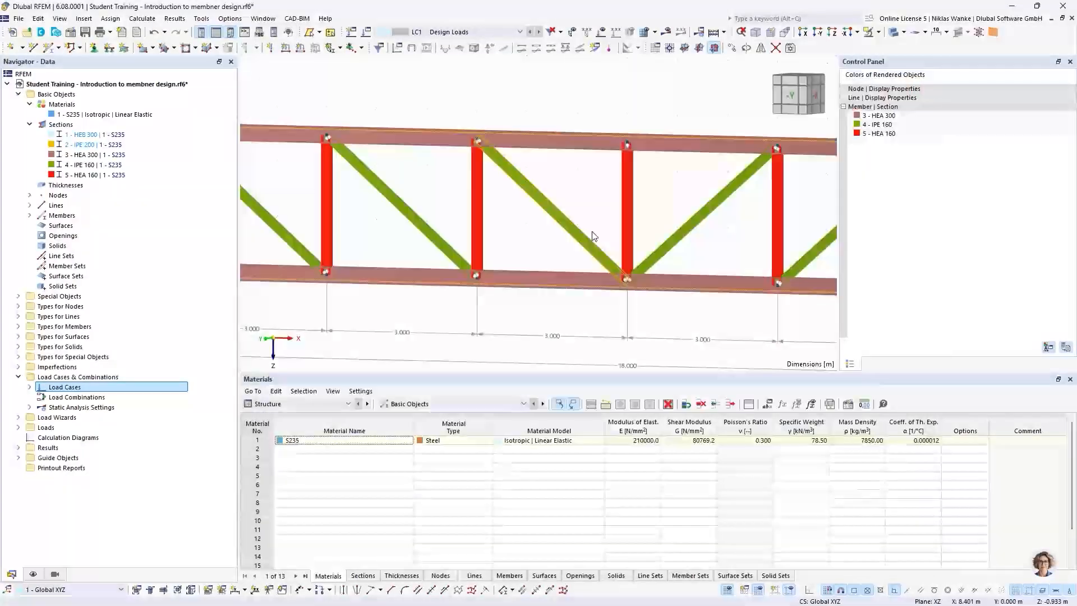
click(909, 85)
Step: Activate visibilities by section so that only the IPE 160 diagonals and HEA 160 verticals are shown
scroll(505, 213, down, 5)
middle_drag(493, 220, 500, 197)
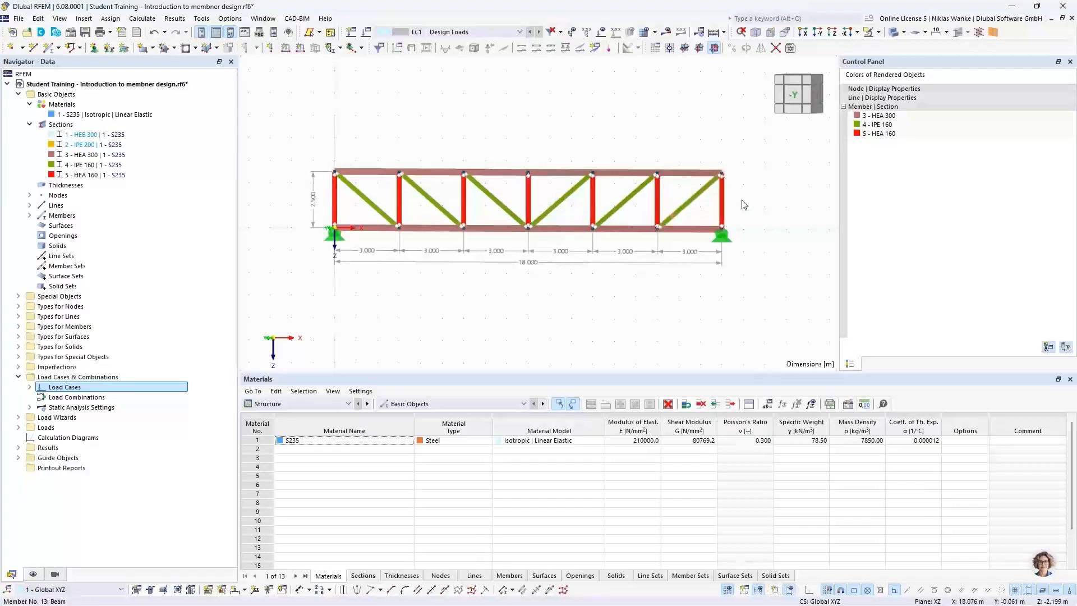
scroll(749, 206, down, 1)
mouse_move(752, 204)
middle_down()
mouse_move(774, 213)
mouse_move(760, 212)
mouse_move(759, 224)
middle_up()
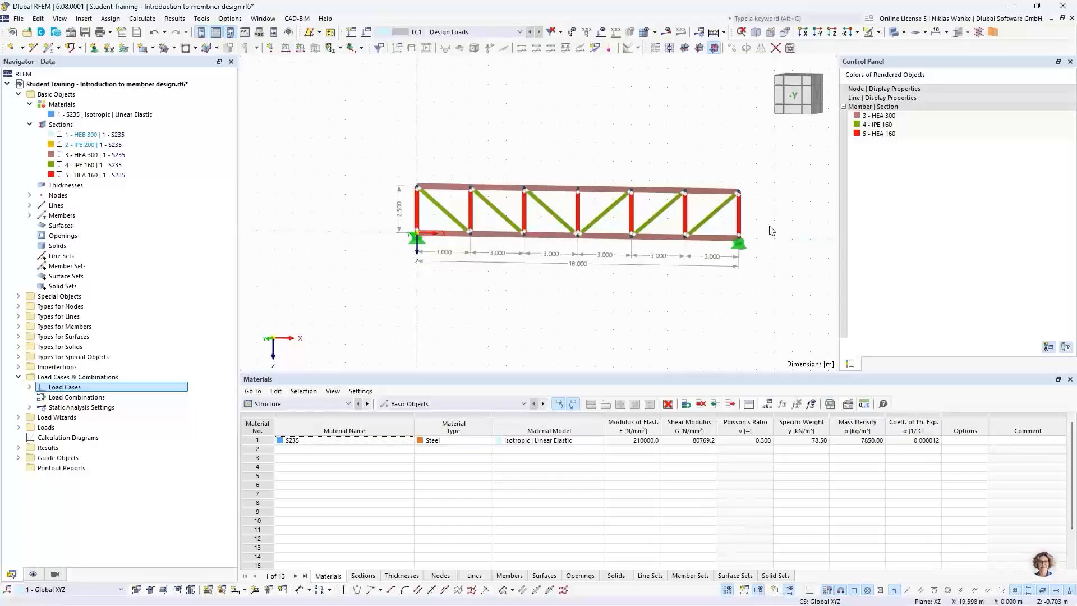
mouse_move(774, 224)
middle_down()
mouse_move(733, 219)
mouse_move(772, 228)
middle_up()
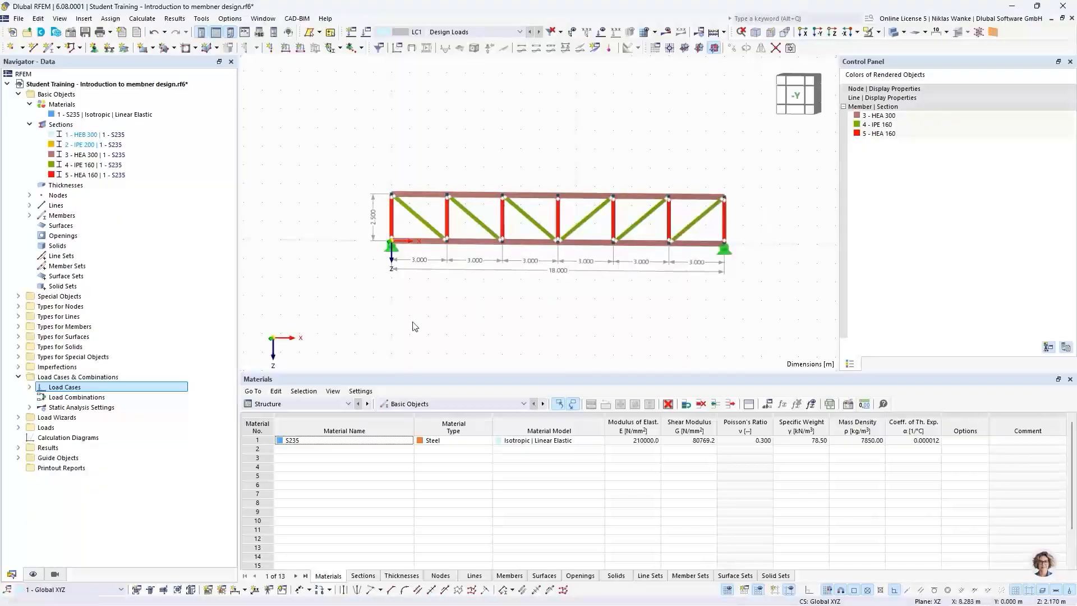
click(55, 574)
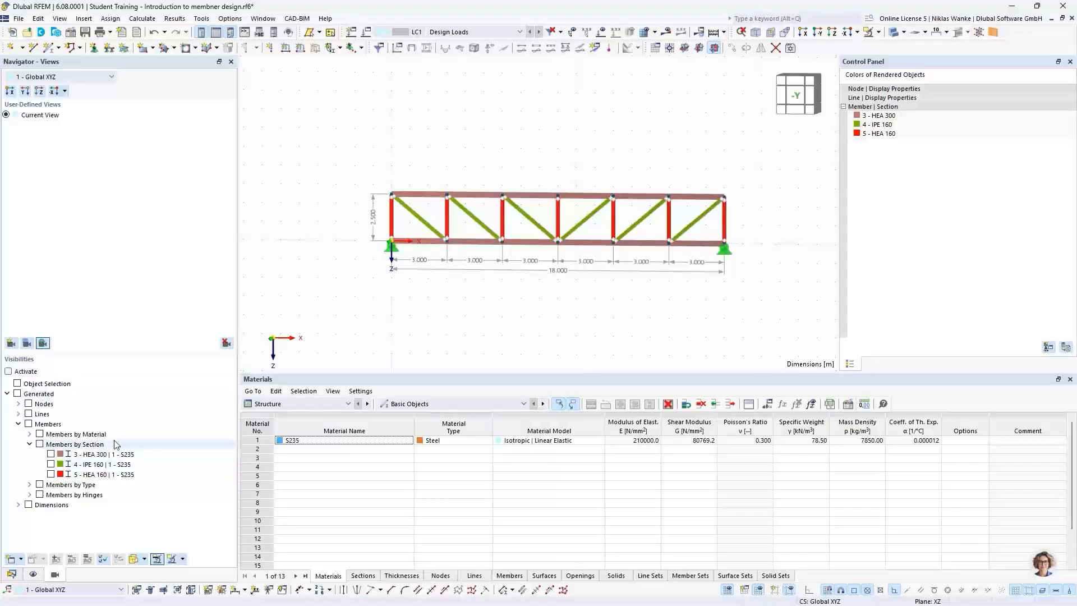
click(8, 371)
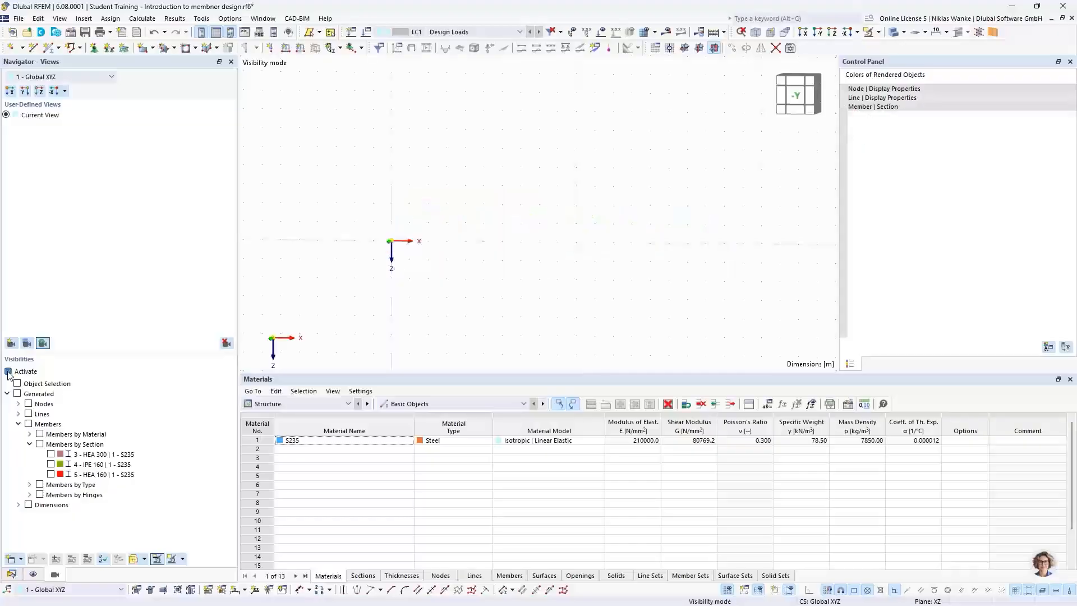
click(51, 464)
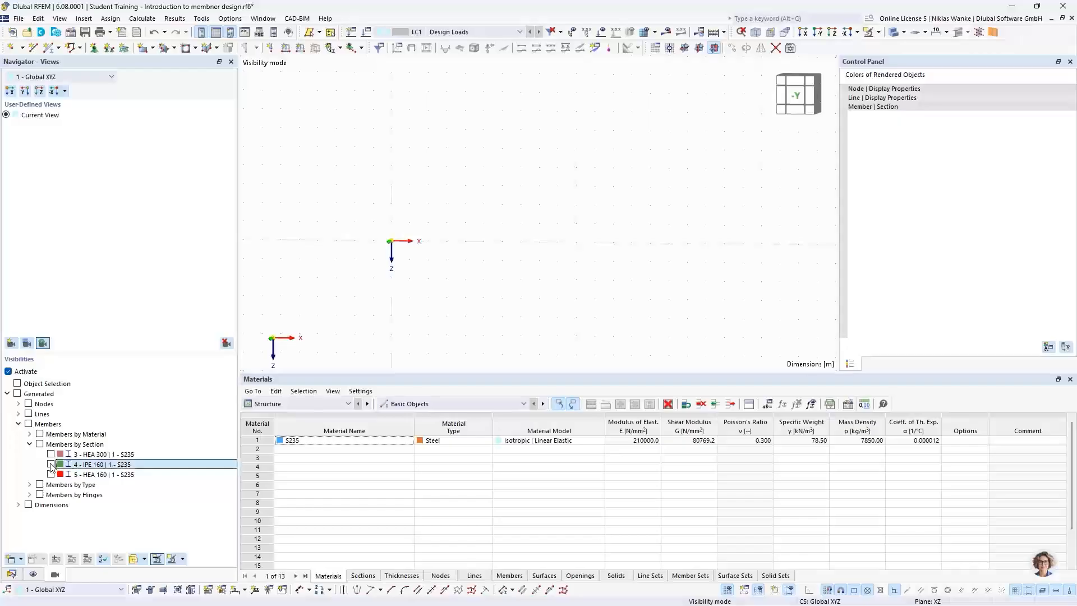
click(50, 475)
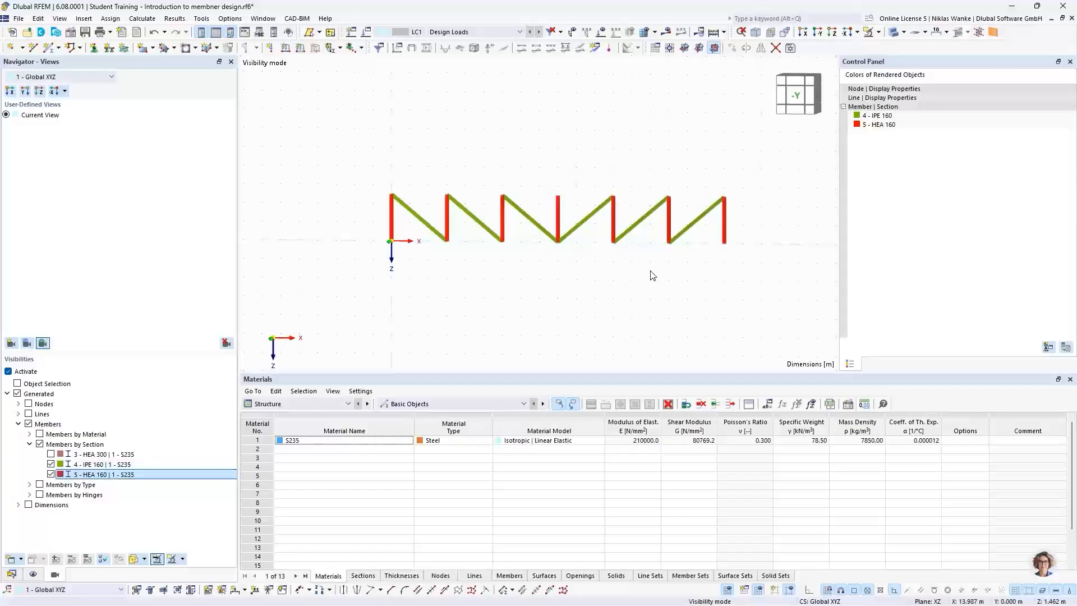
Step: Change the member type of all visible diagonals and verticals to Truss
drag(314, 131, 789, 320)
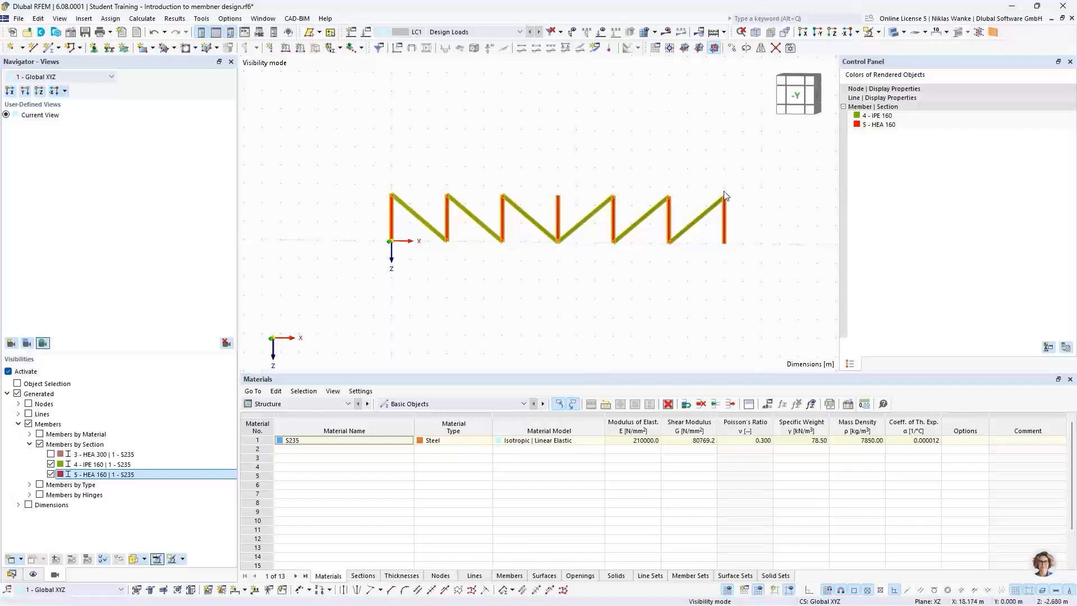
right_click(725, 222)
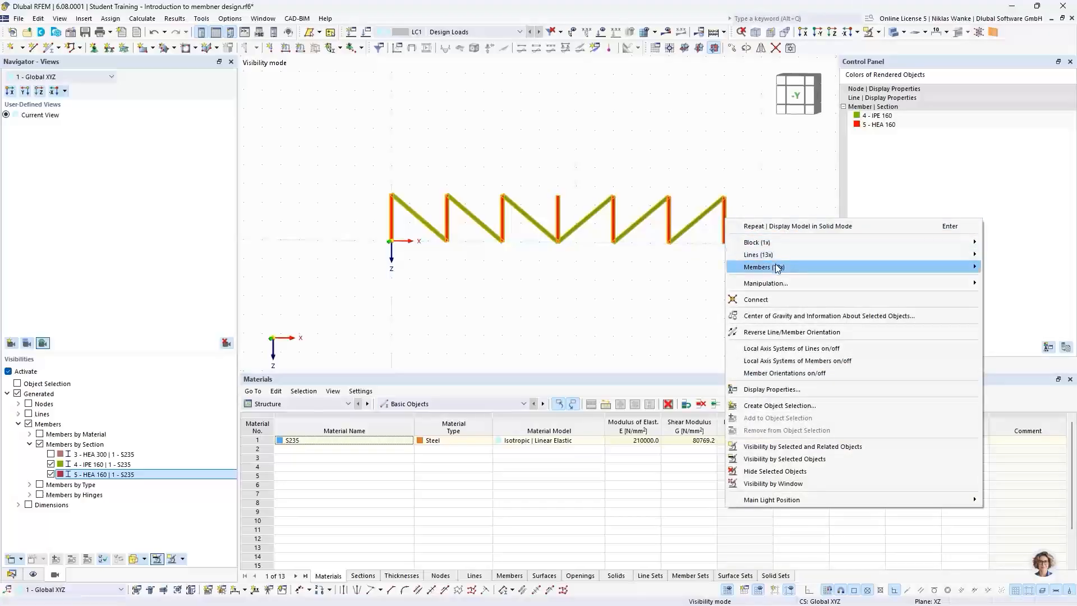
mouse_move(777, 268)
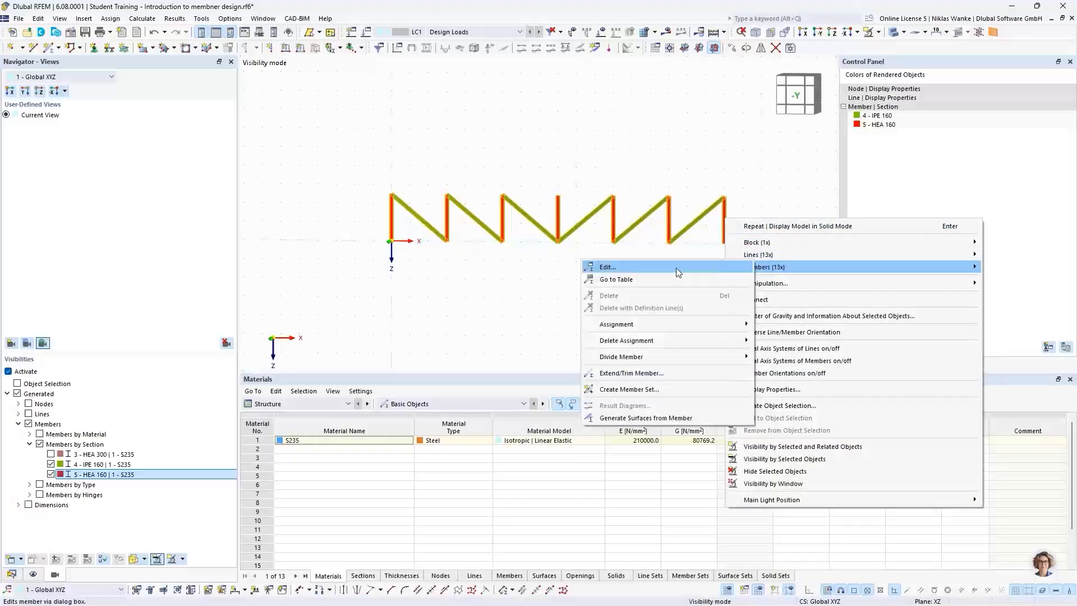
click(631, 267)
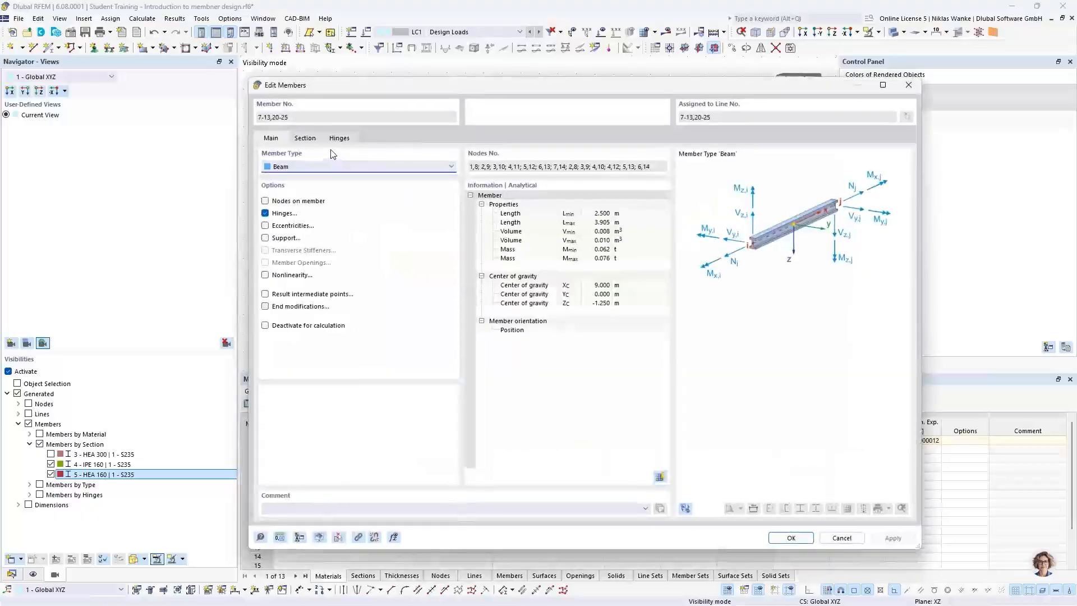
click(279, 167)
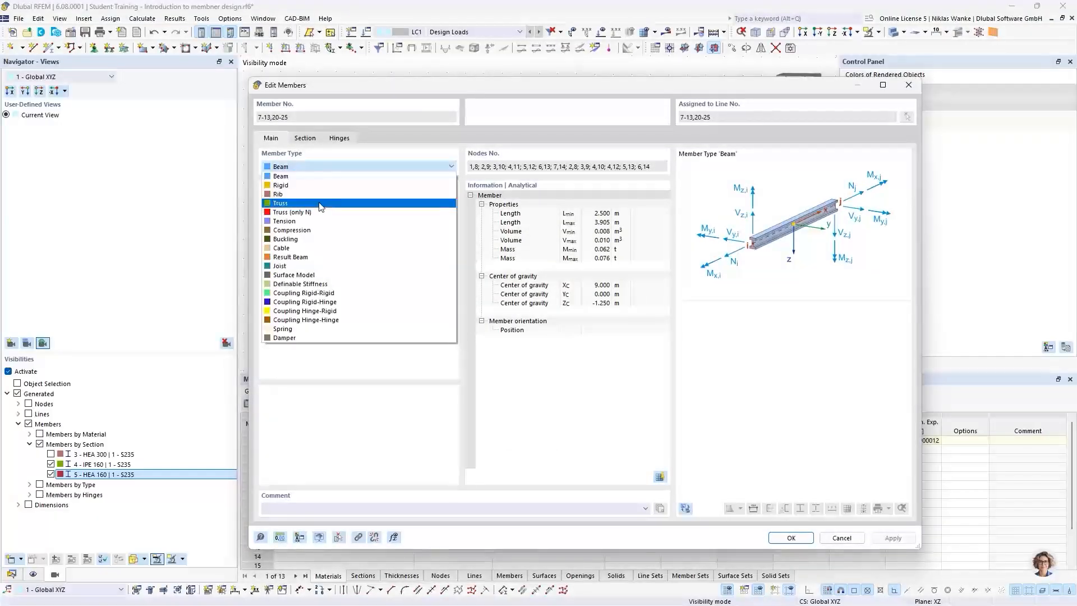
click(319, 204)
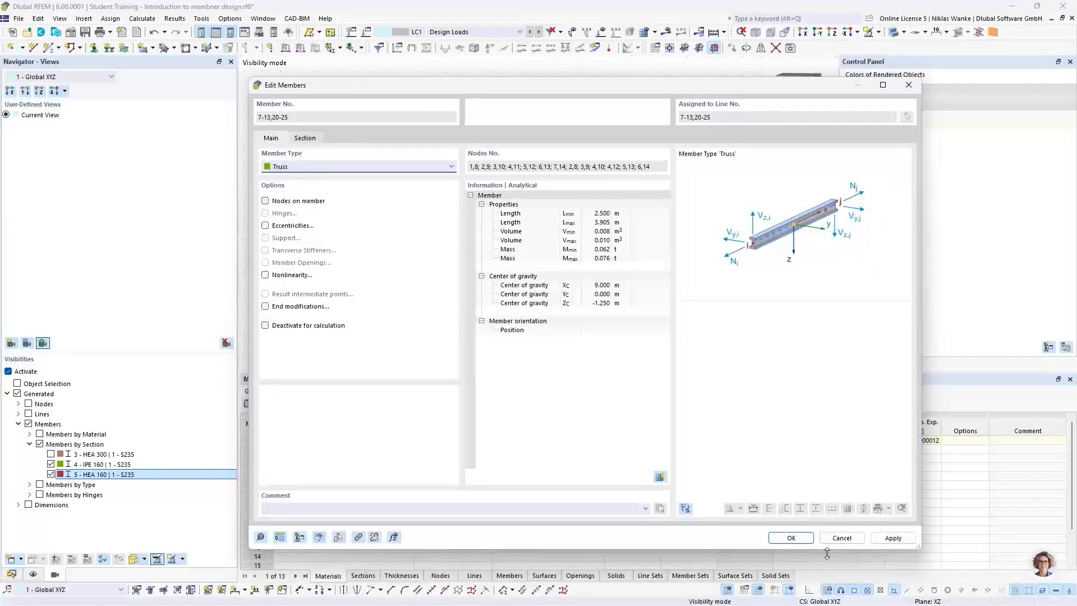
click(789, 538)
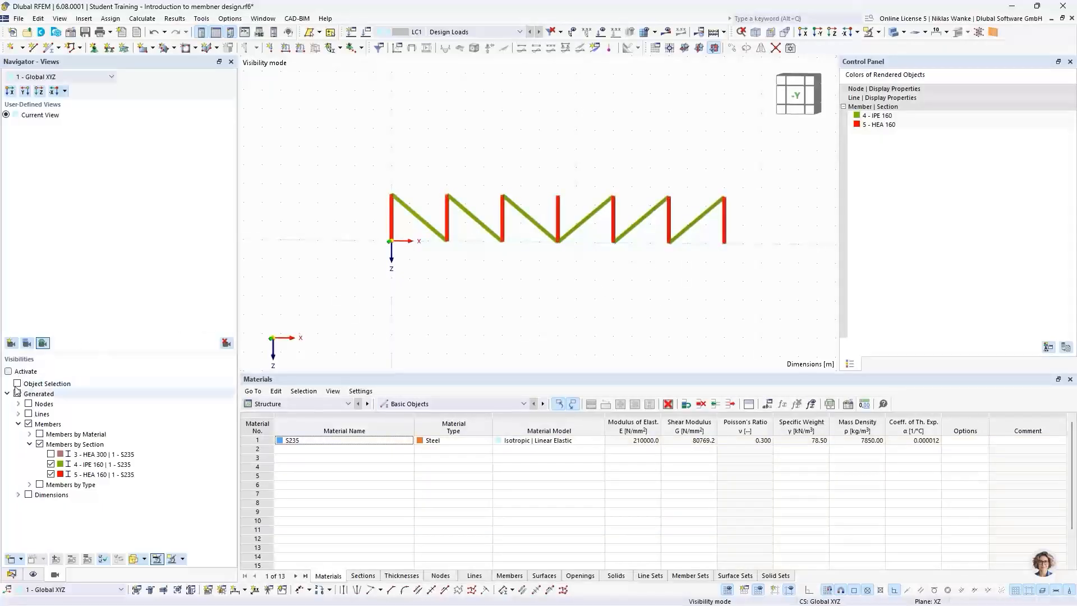
Step: Include the HEA 300 chords in the visible members again and switch to the PowerPoint slide on the generated truss structure
click(50, 454)
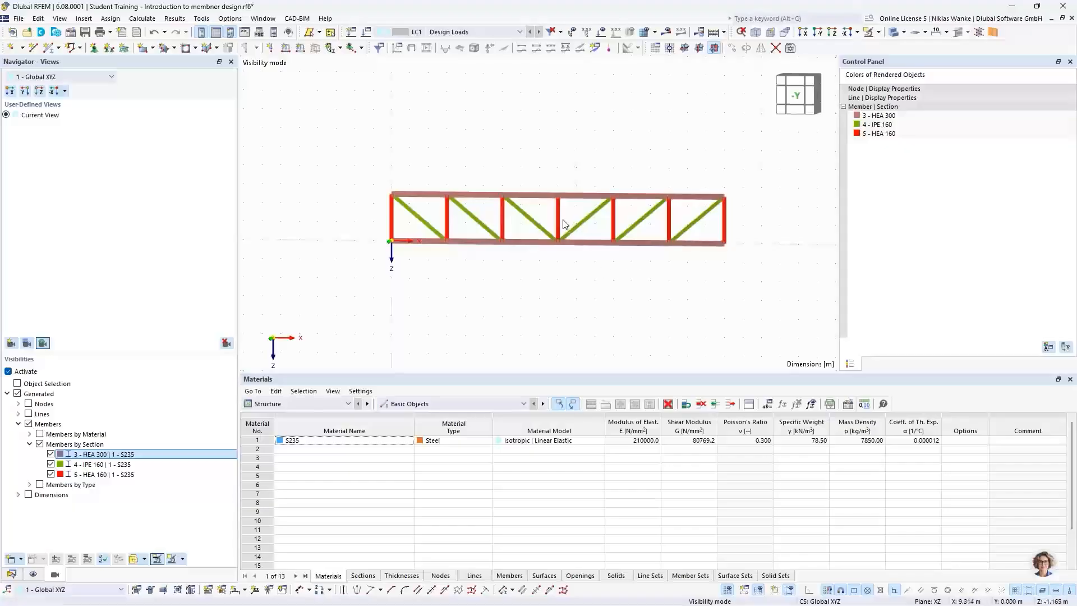
scroll(563, 220, up, 1)
scroll(596, 277, up, 1)
middle_drag(584, 271, 584, 282)
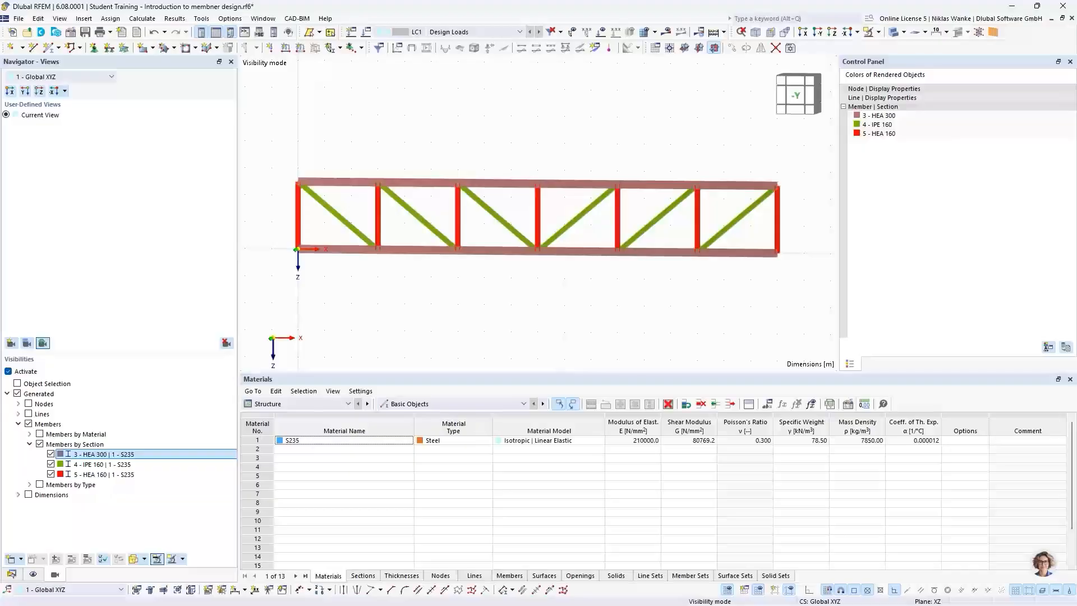
key(alt+Tab)
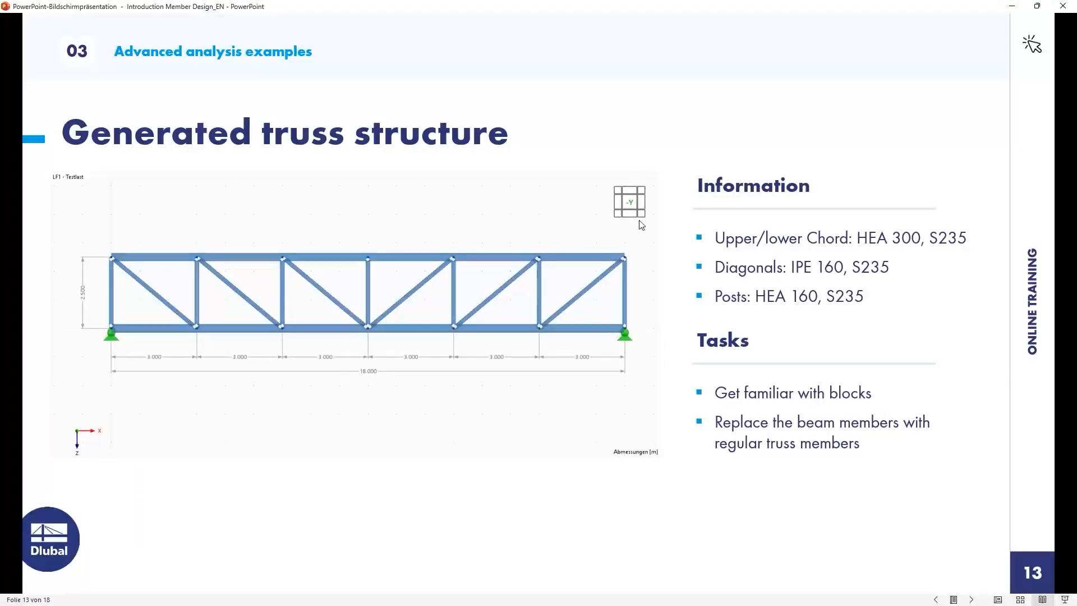
Step: Advance to the fixed column slide on 1st and 2nd order theory, switch back to RFEM and close the Control Panel
key(Right)
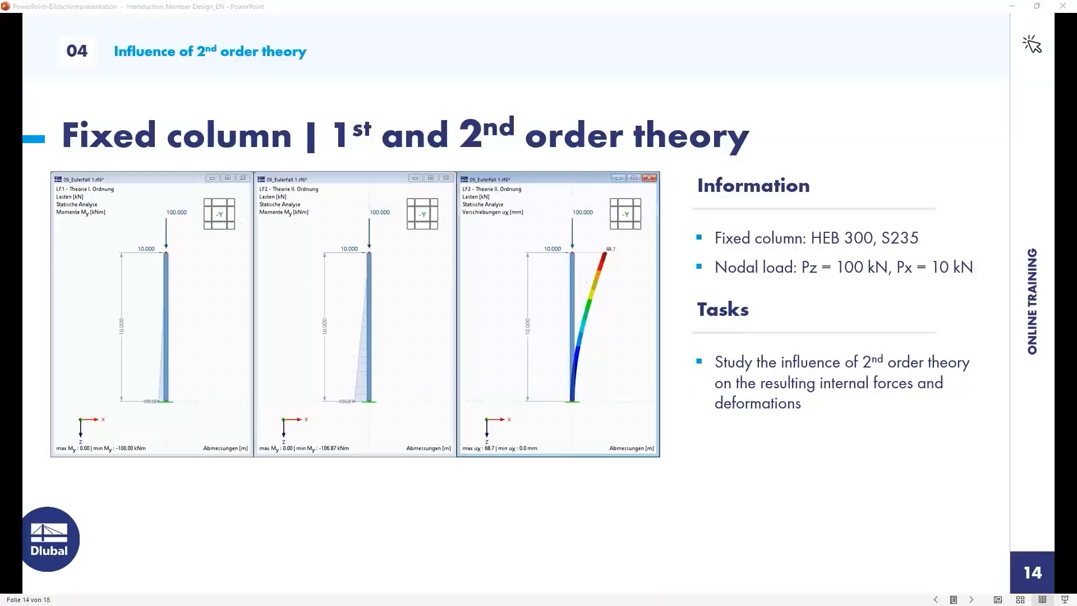
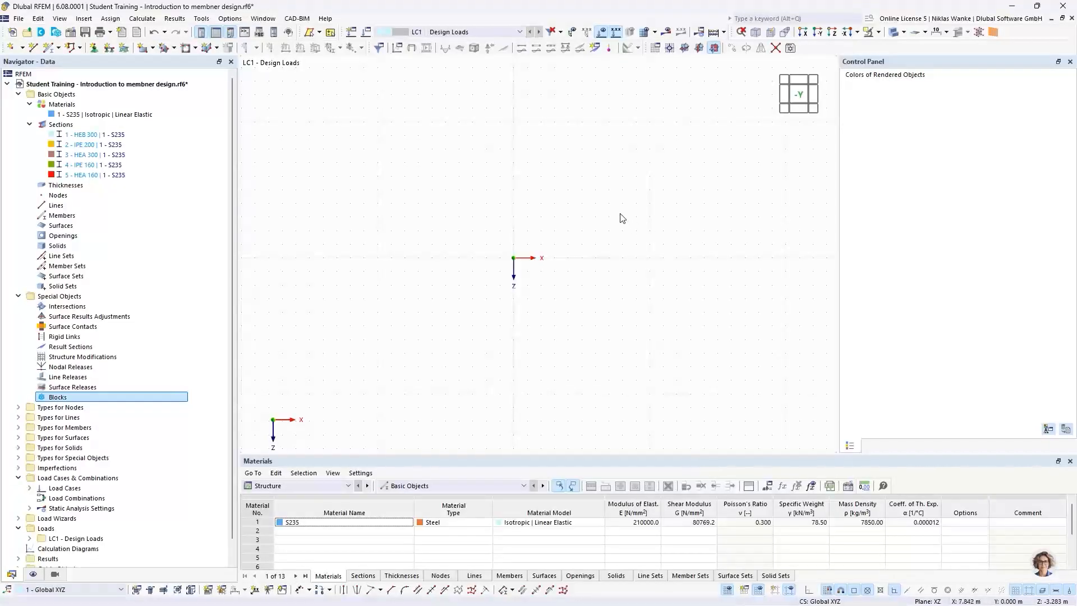
click(1071, 62)
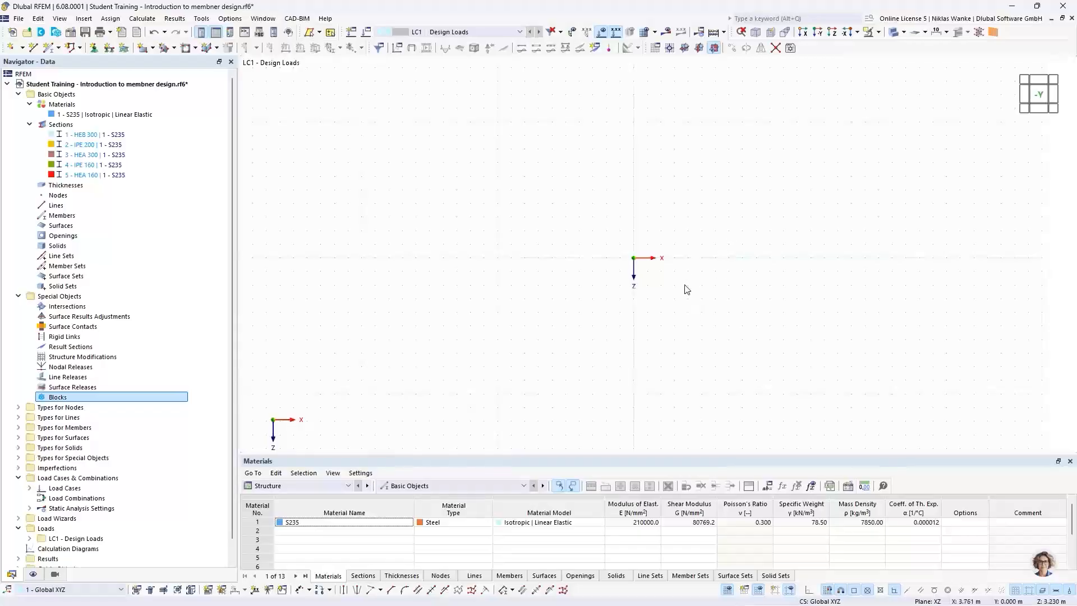
middle_drag(658, 276, 546, 300)
middle_drag(472, 329, 533, 321)
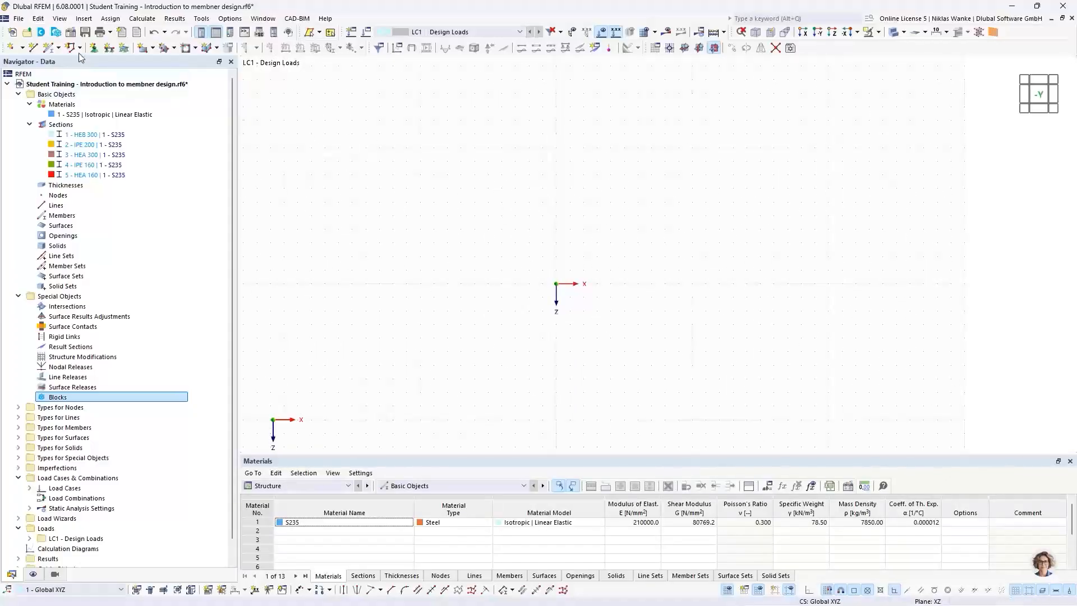
Step: Model the column as a vertical HEB 300 beam member, 10 m long, from the origin up to Z = -10 m
click(49, 47)
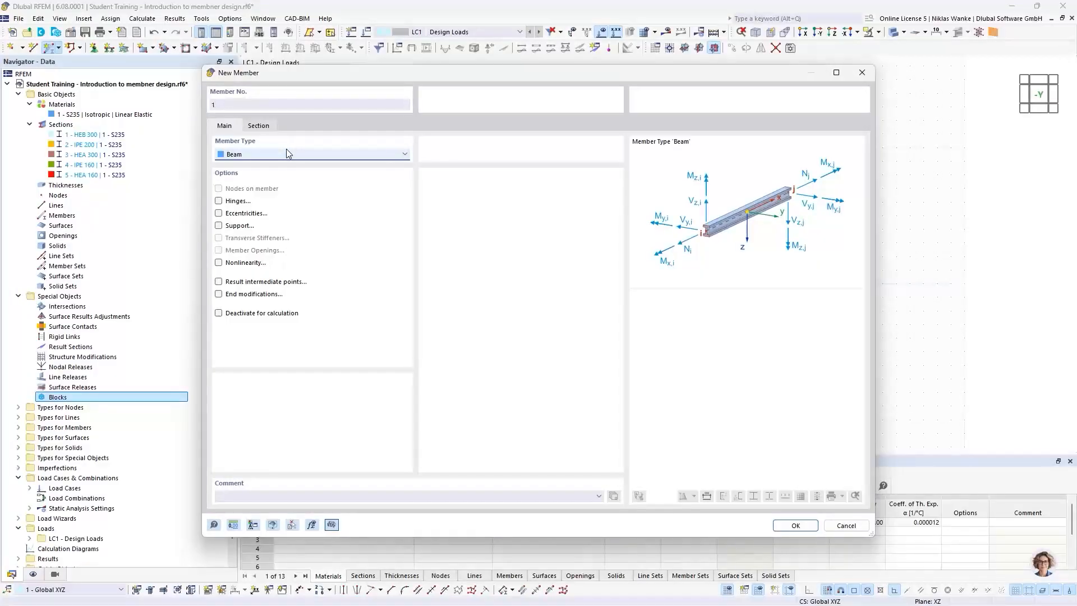
click(258, 127)
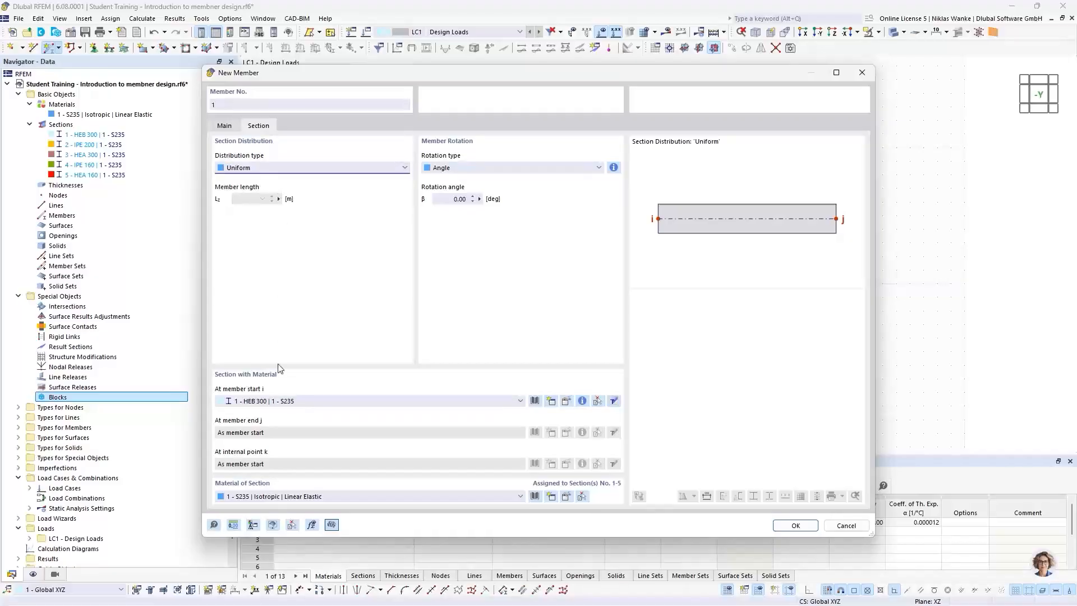
click(792, 527)
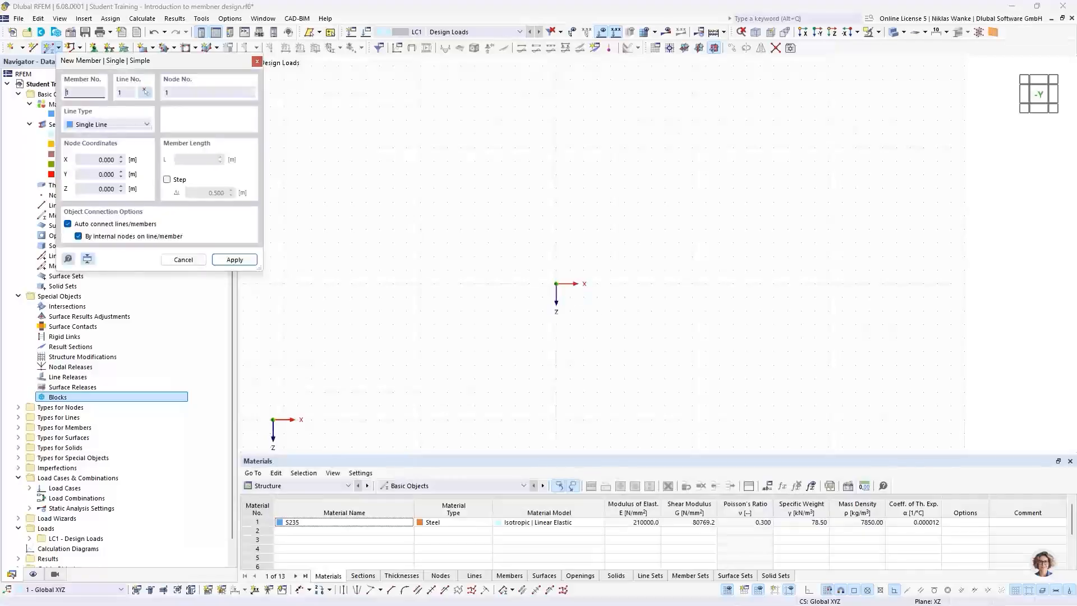
click(556, 283)
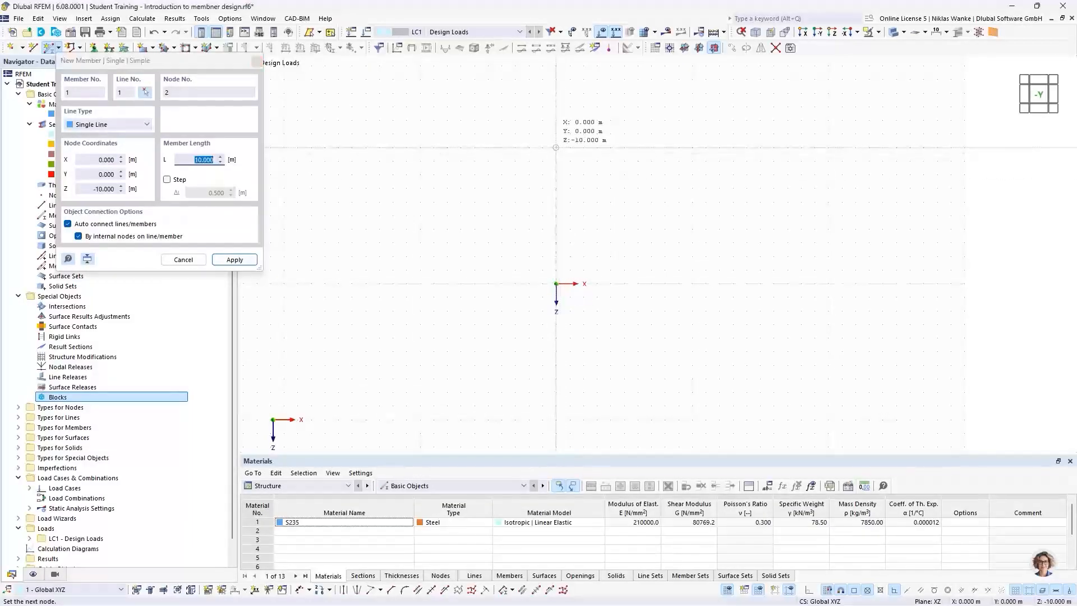
click(560, 156)
key(Escape)
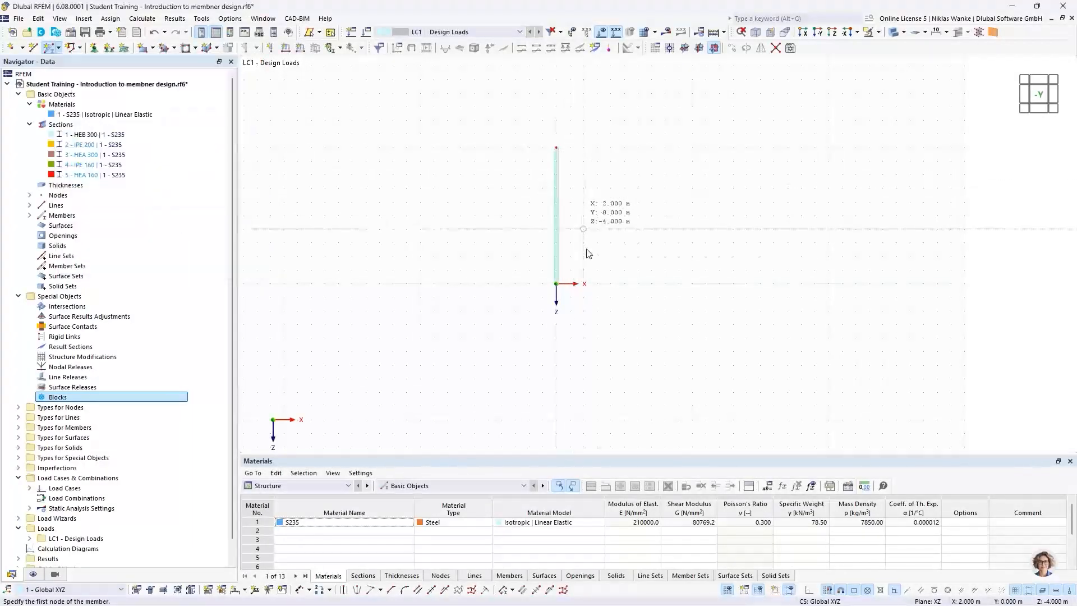
Step: Add a linear length dimension to the column in the second plane, with the dimension line offset about 2.3 m
click(245, 589)
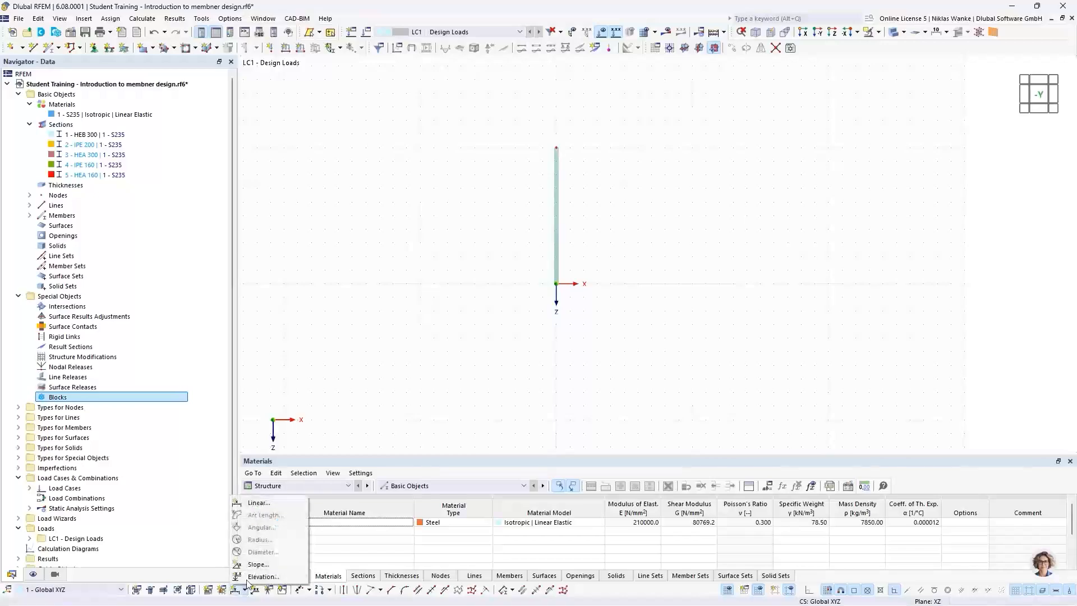
click(253, 503)
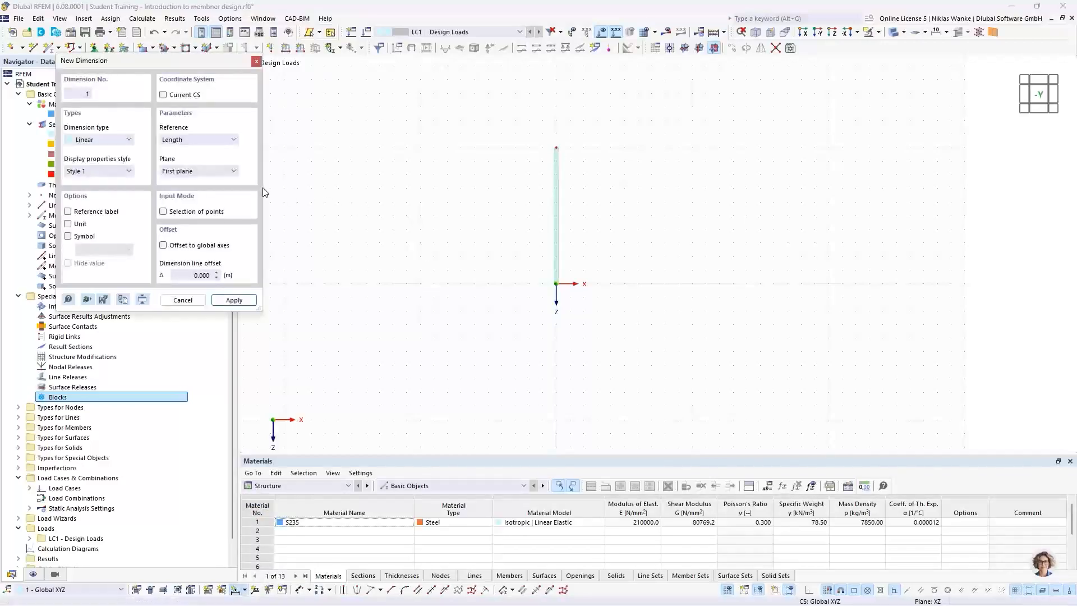
click(222, 171)
click(216, 183)
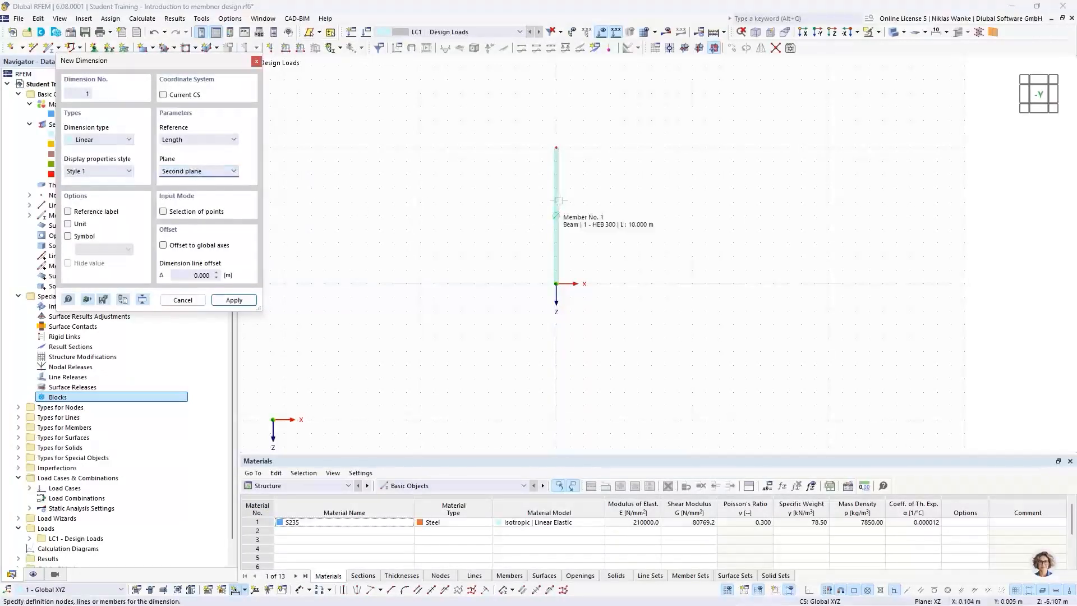
click(558, 201)
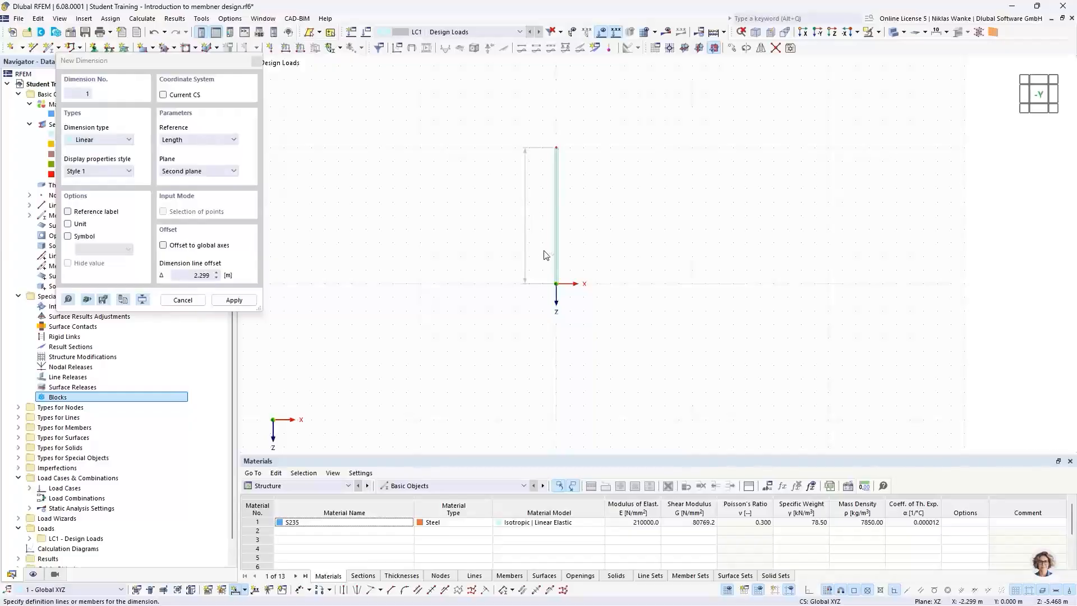
click(525, 214)
key(Escape)
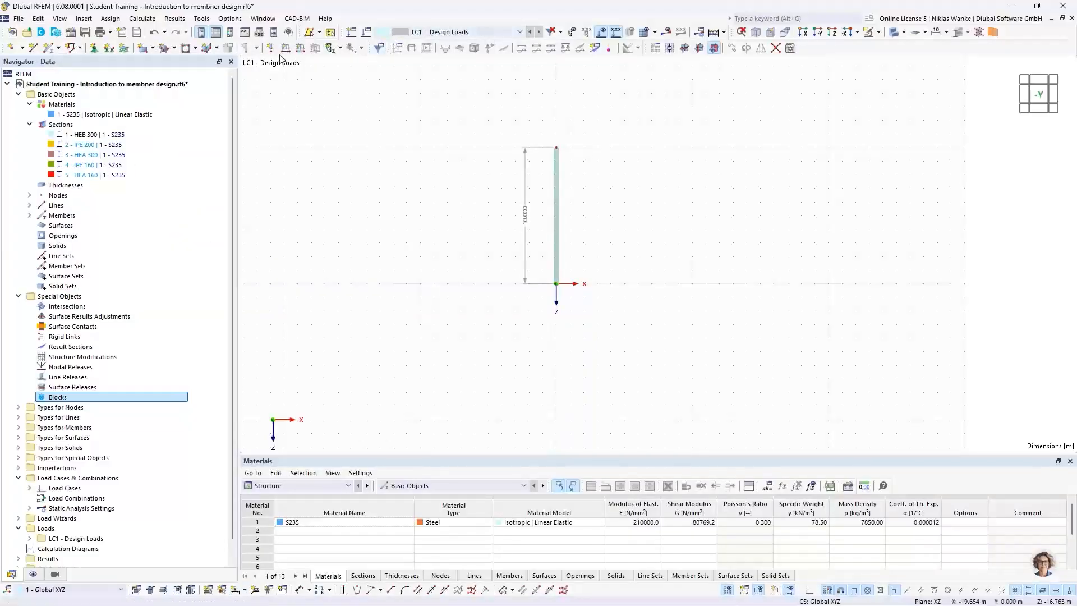
Step: Assign the fixed nodal support "Fest" to the column's base node
click(93, 47)
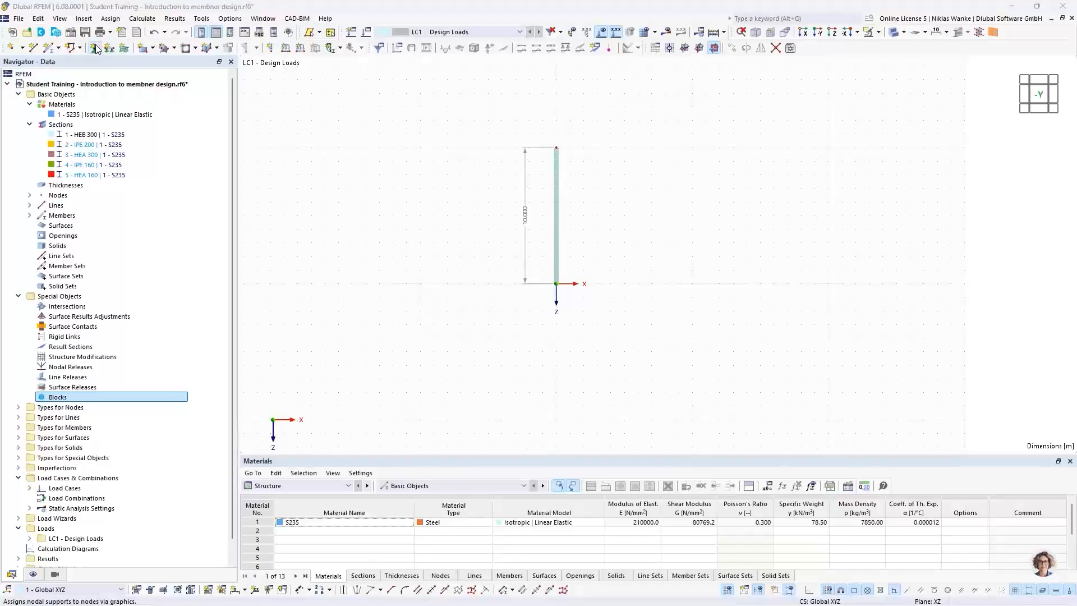
click(440, 246)
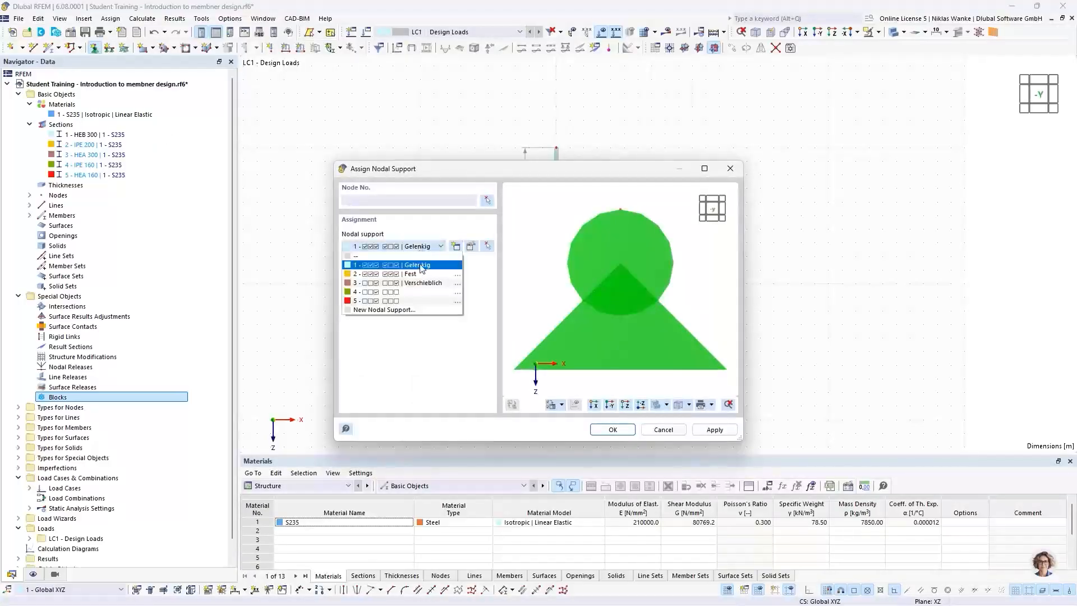
click(402, 268)
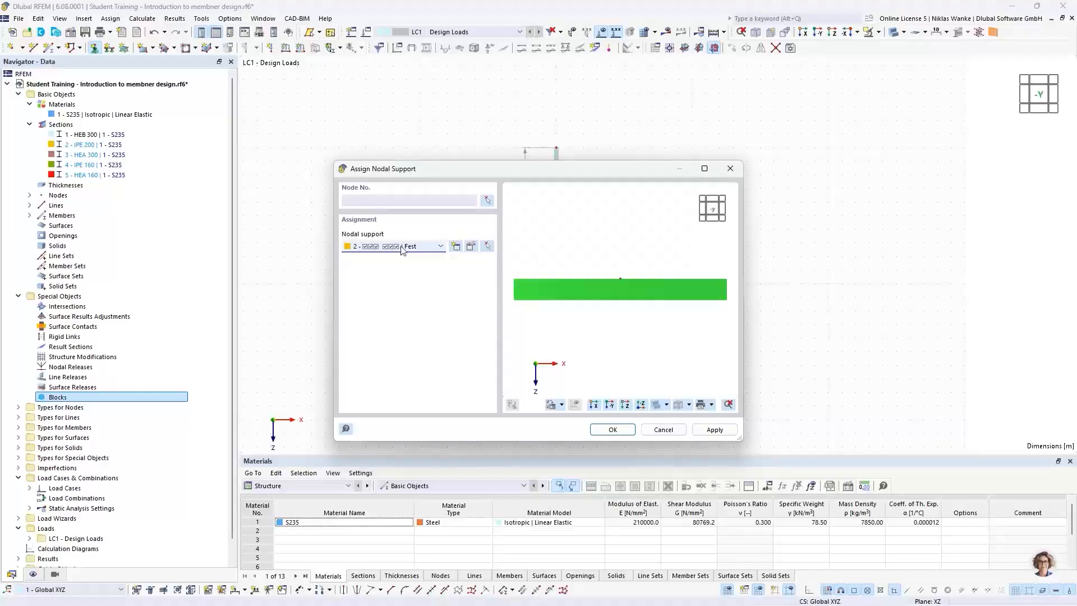
click(613, 430)
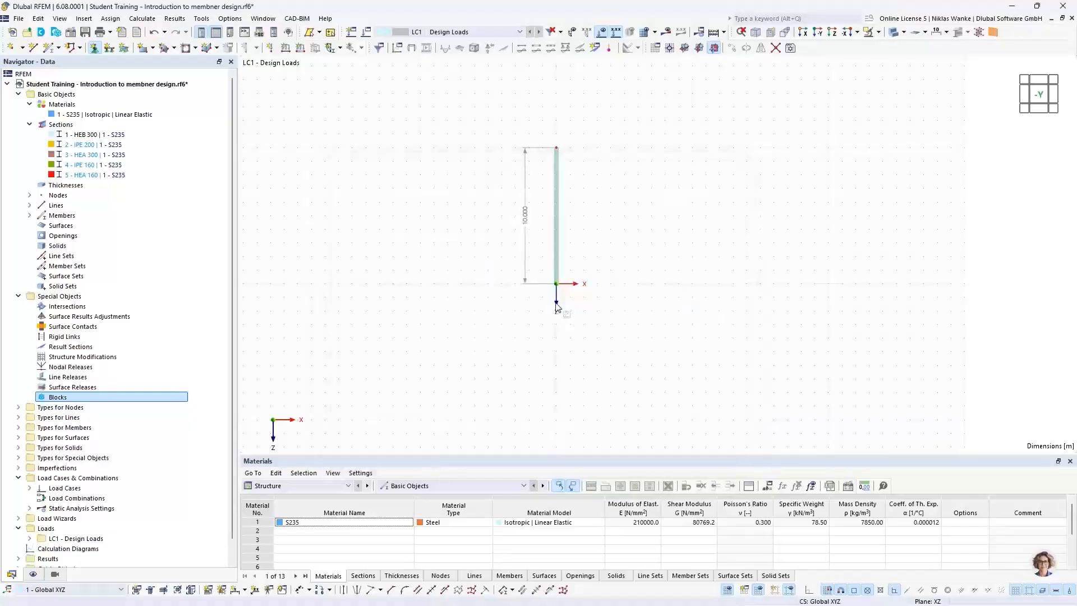
scroll(559, 309, up, 3)
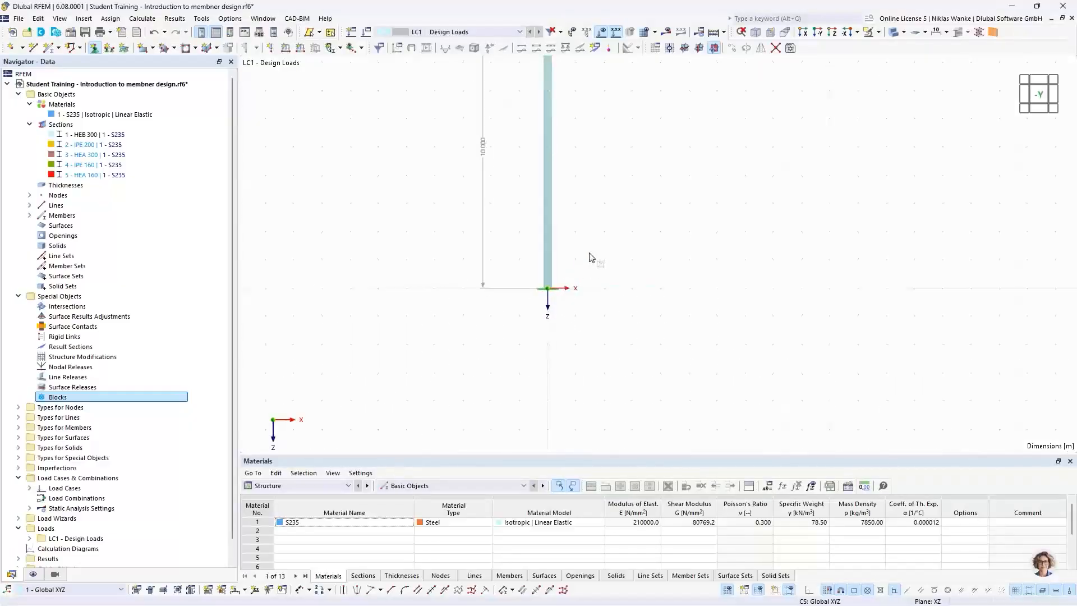
middle_drag(592, 243, 567, 367)
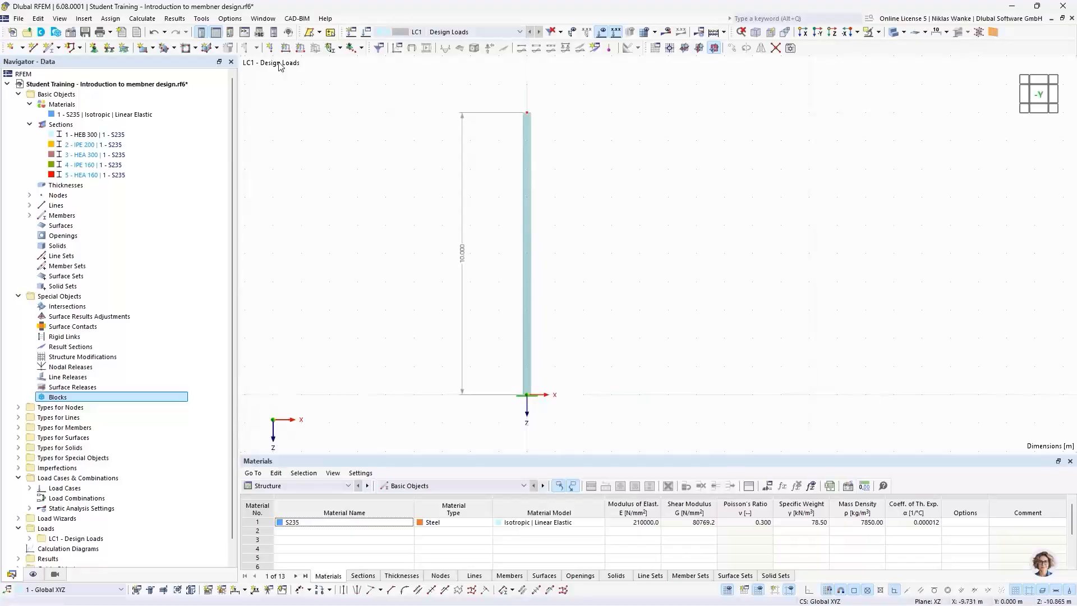
Step: Define a new nodal load in LC1 with load type Components, Fx = 10 kN and Fz = 100 kN
click(269, 47)
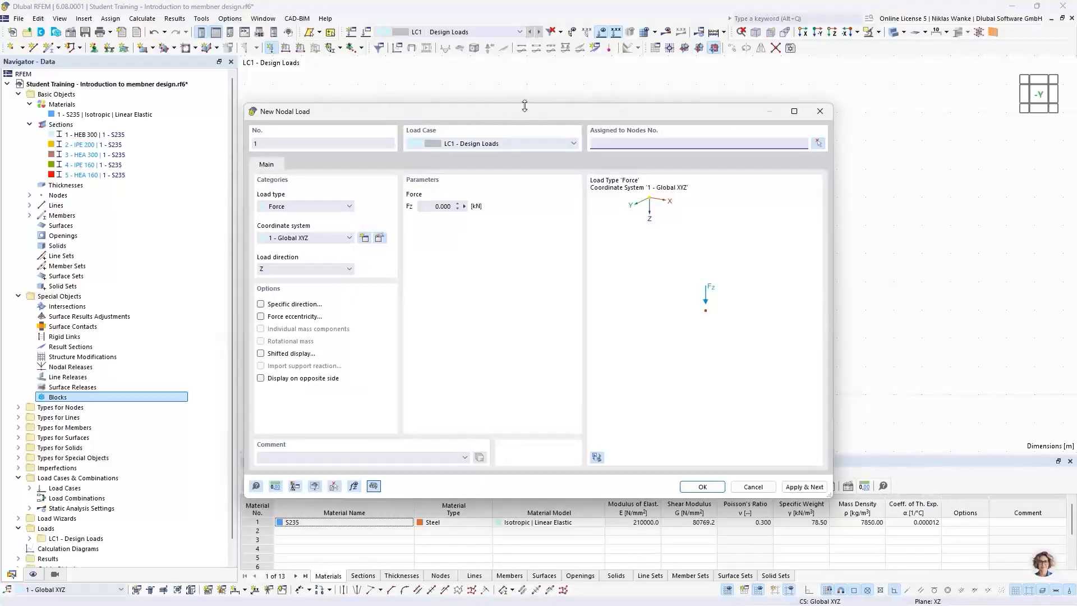
click(278, 209)
click(285, 233)
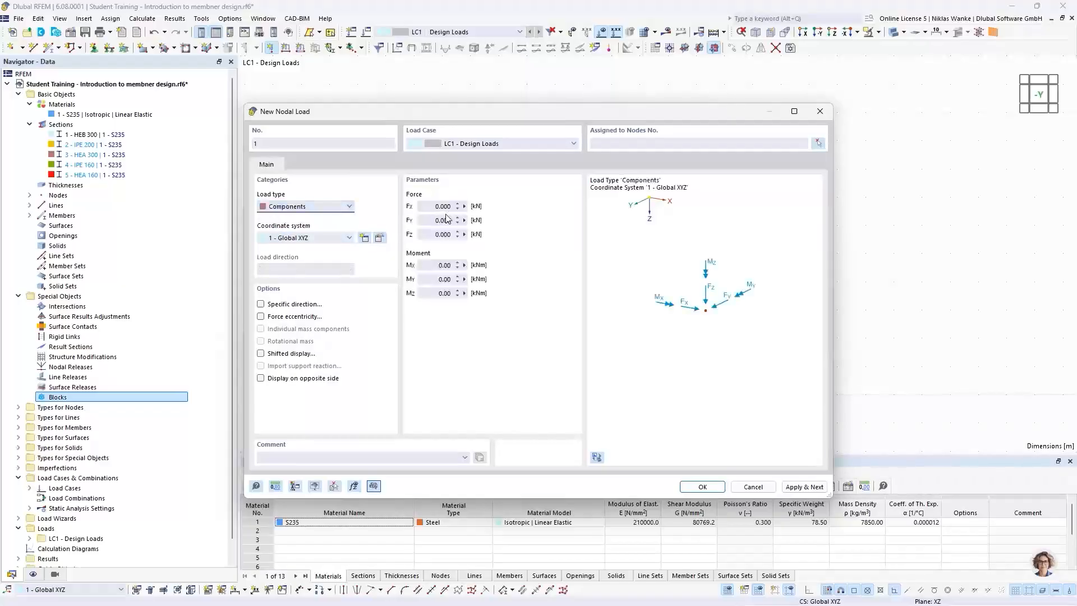
drag(432, 206, 460, 204)
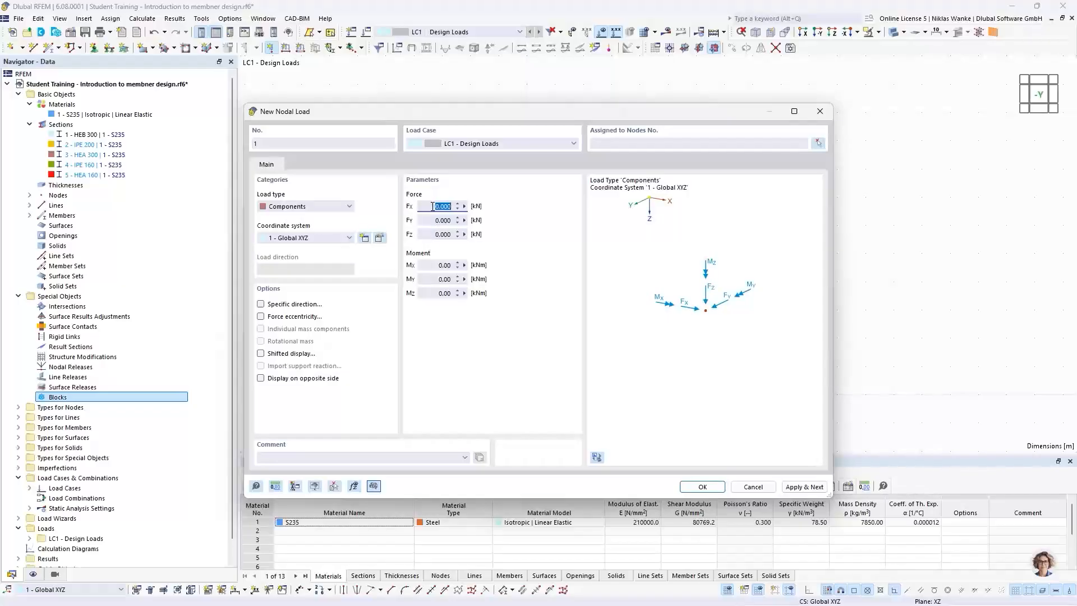
drag(432, 206, 459, 209)
text(10)
drag(429, 234, 462, 234)
text(100)
Step: Assign the nodal load to the column's top node and place the load on the model
click(816, 144)
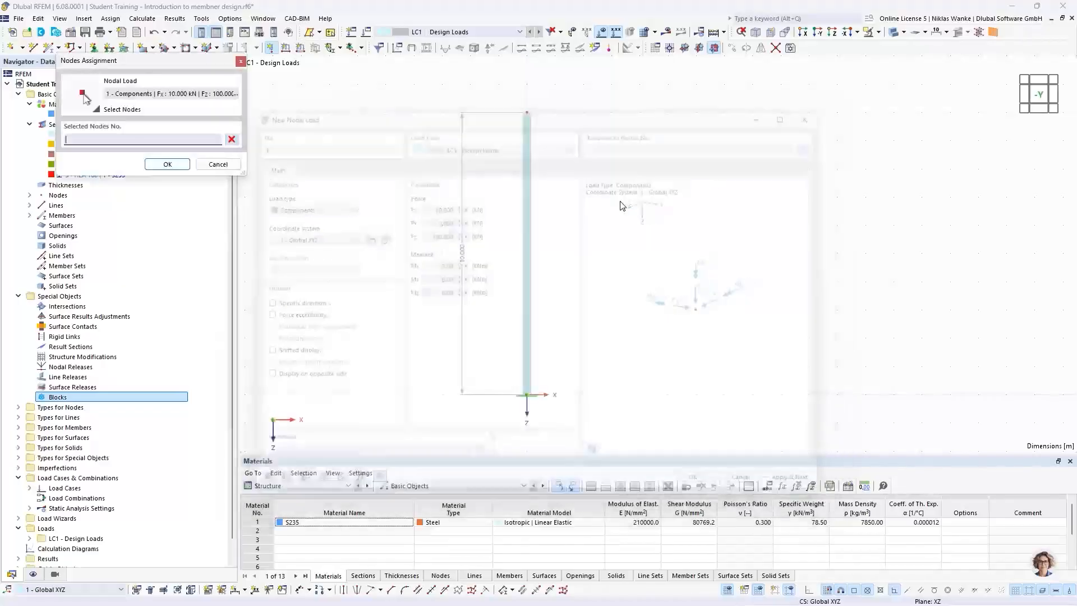
click(529, 114)
click(166, 164)
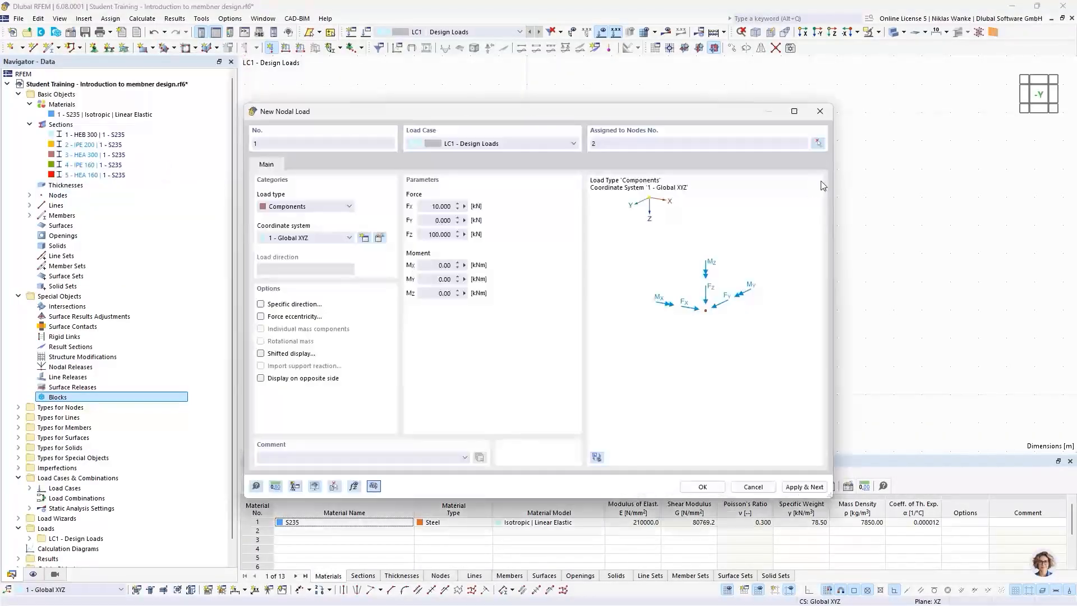
click(702, 486)
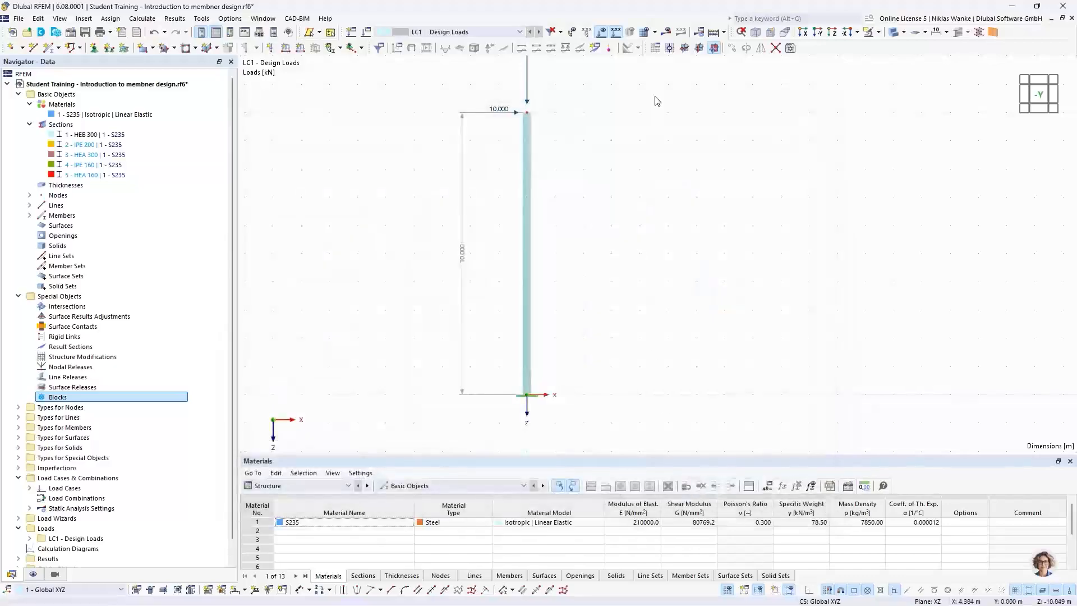
scroll(580, 281, down, 2)
middle_drag(548, 315, 550, 304)
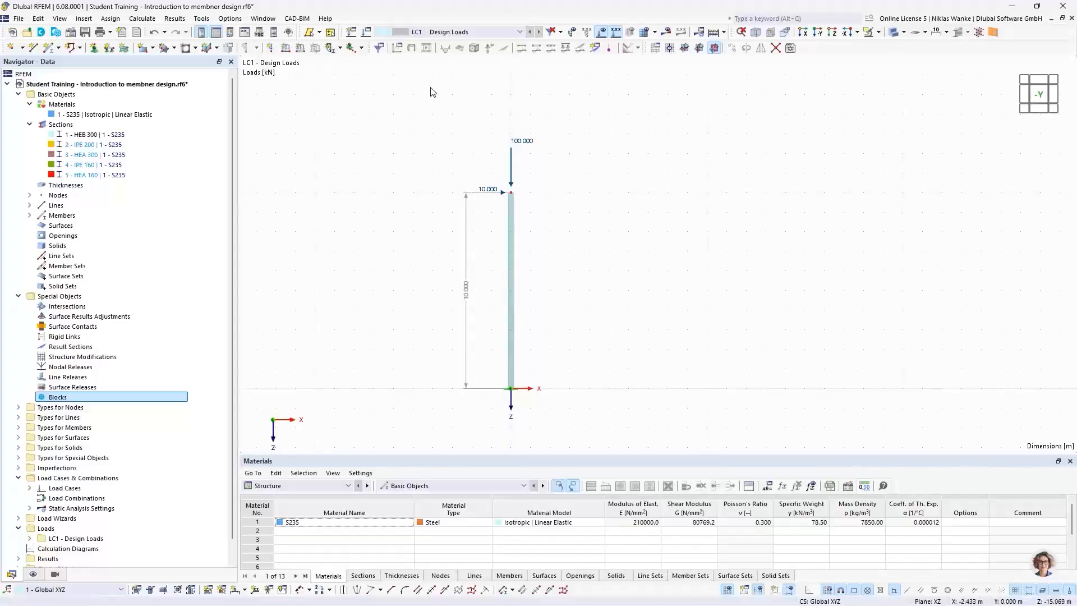
Step: Copy load case LC1 as LC2 and name it "Design Loads (2nd order theory)"
click(366, 33)
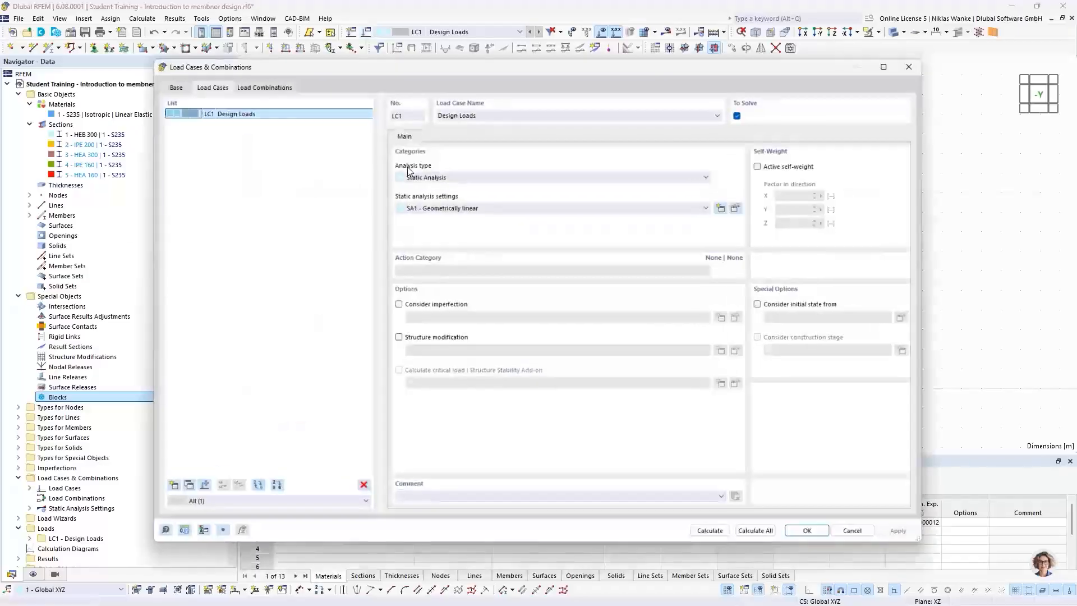
drag(496, 67, 529, 59)
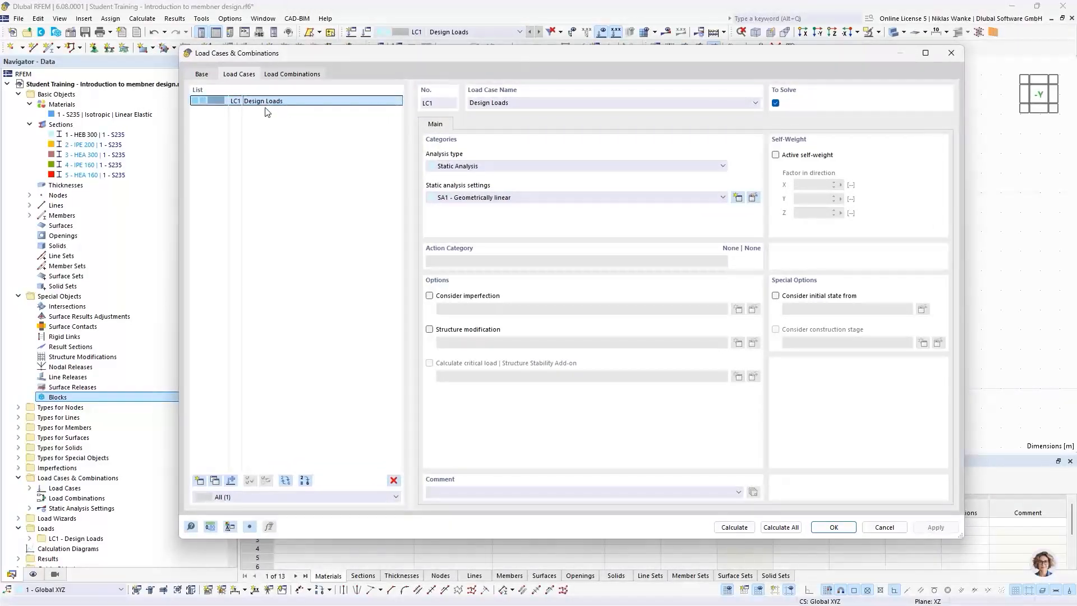
click(216, 481)
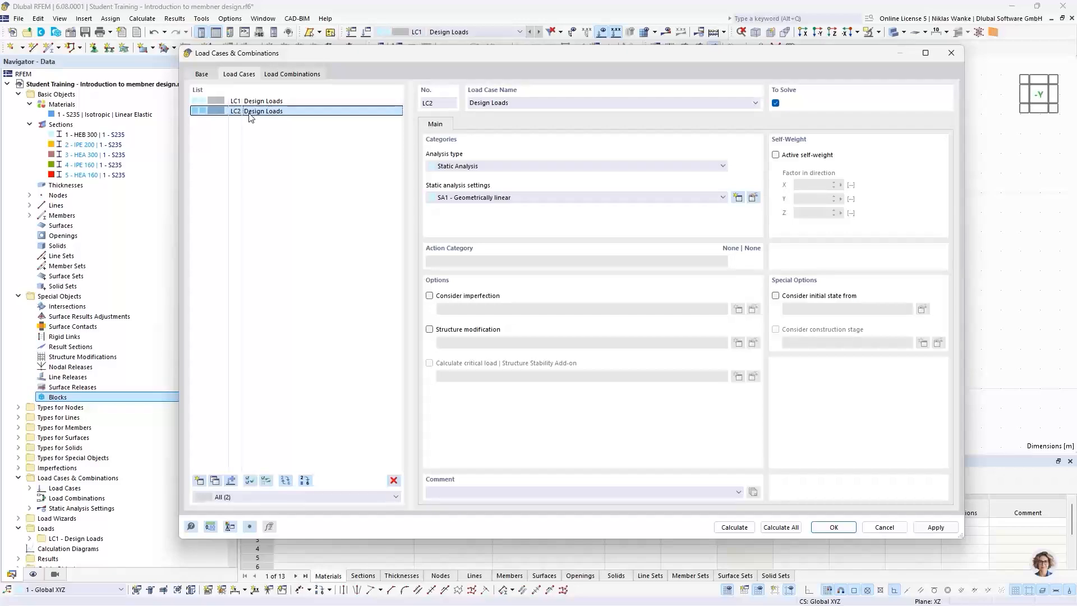
click(514, 103)
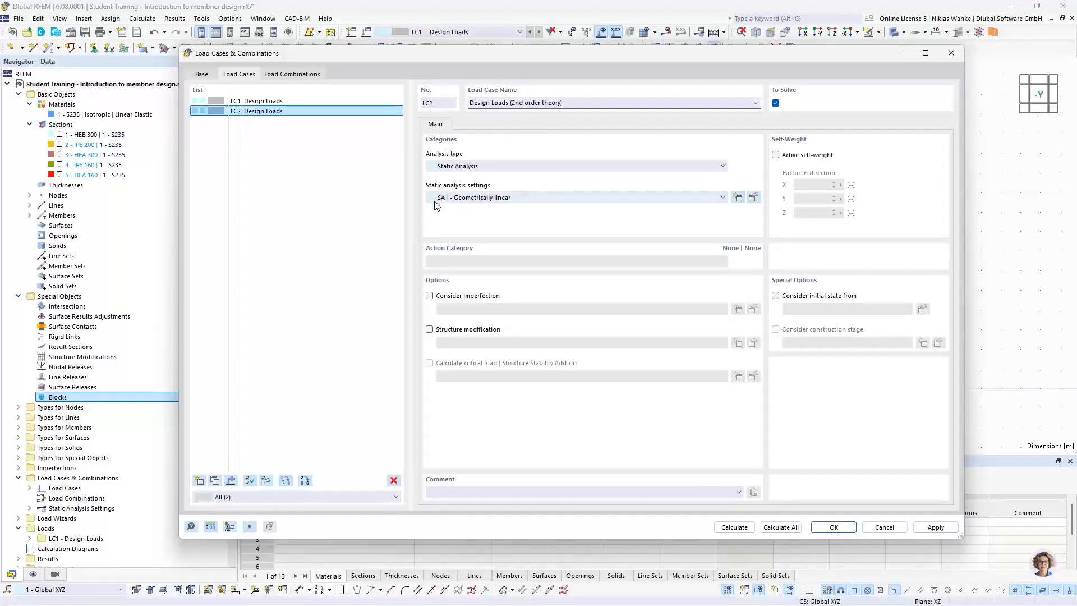
Step: Assign the static analysis settings SA2 - Second-order (P-Δ) | Newton-Raphson | 100 | 1 to load case LC2
click(483, 198)
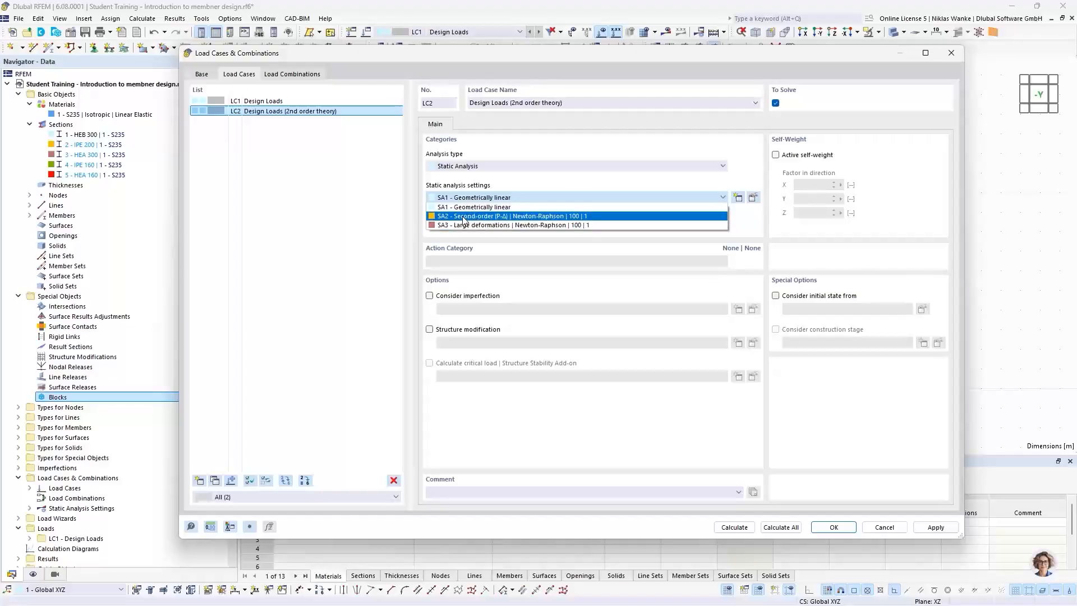
click(464, 220)
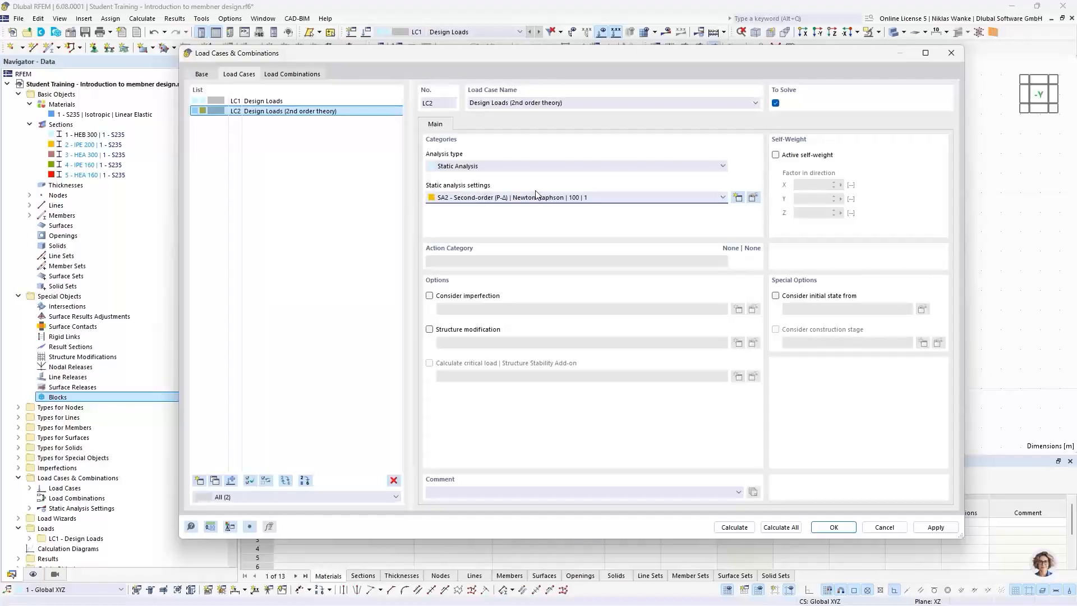
Step: Examine the SA2 settings for analysis type, iterative method, maximum number of iterations and number of load increments
click(752, 199)
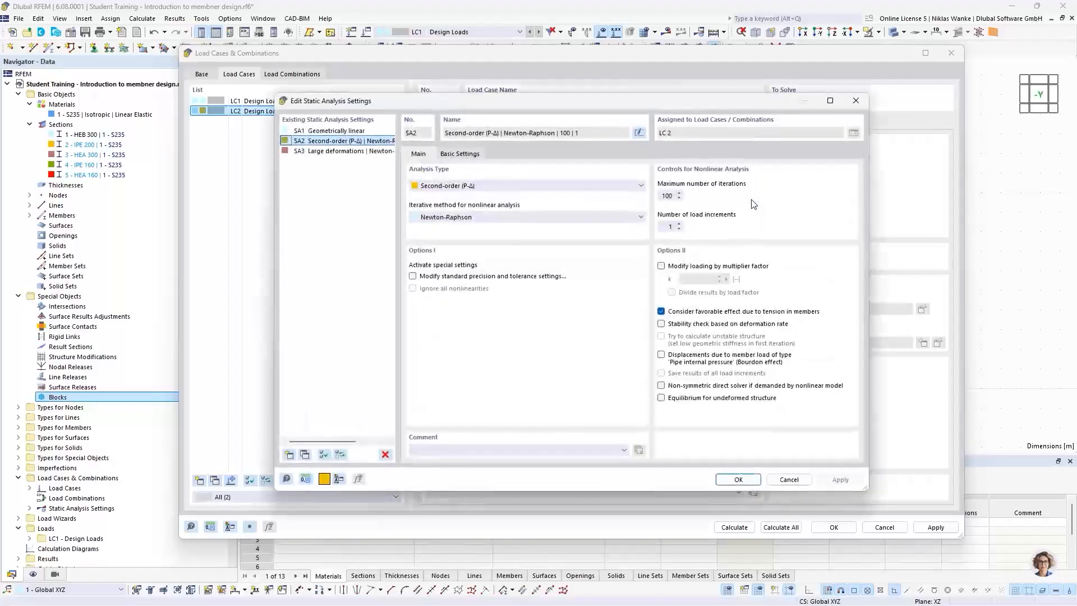
drag(618, 100, 629, 95)
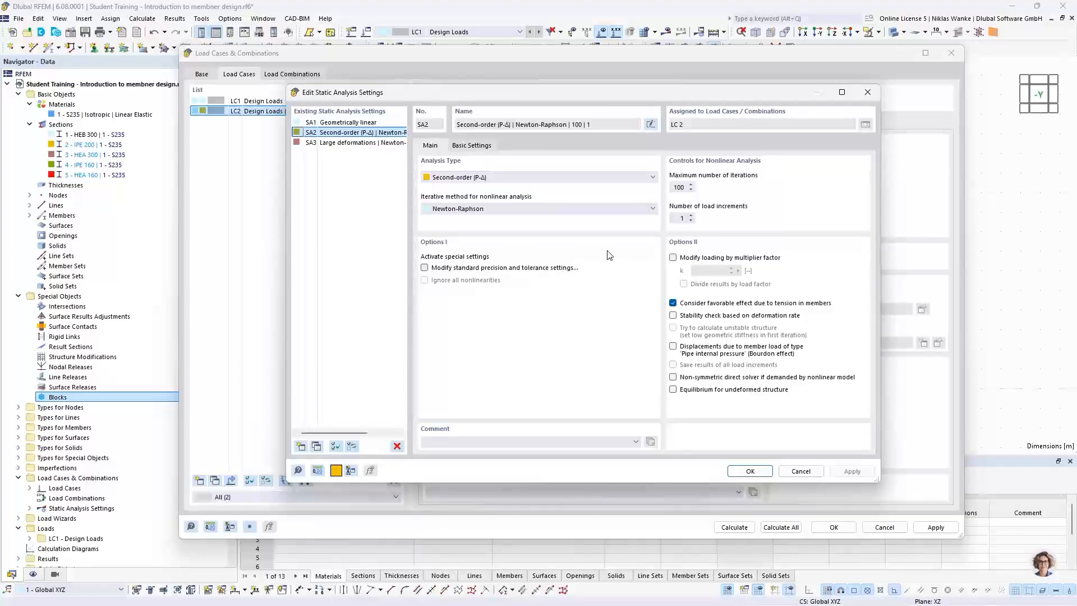
click(554, 178)
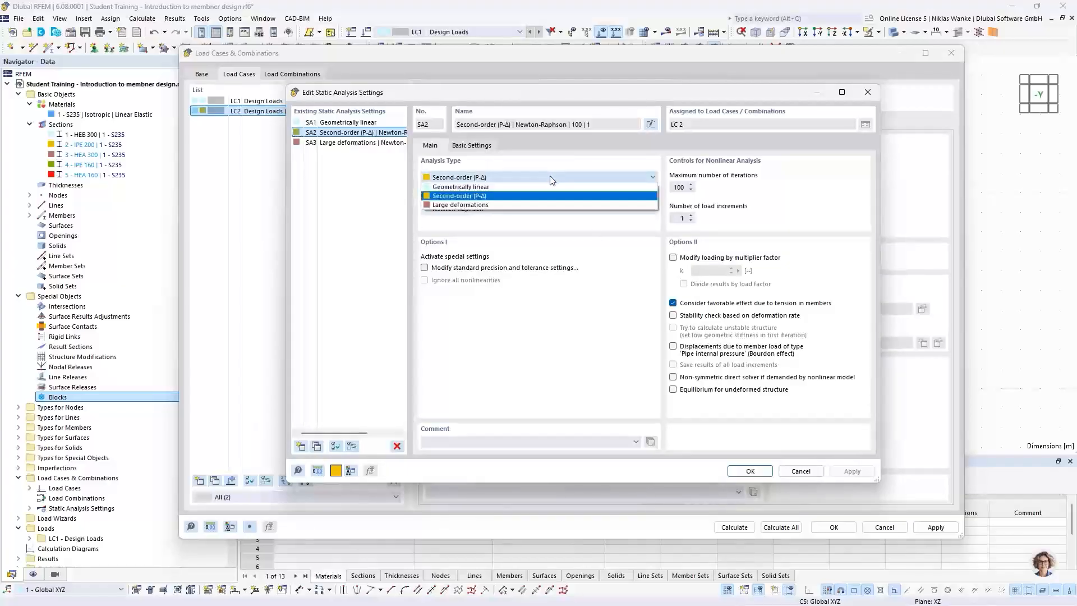
click(471, 179)
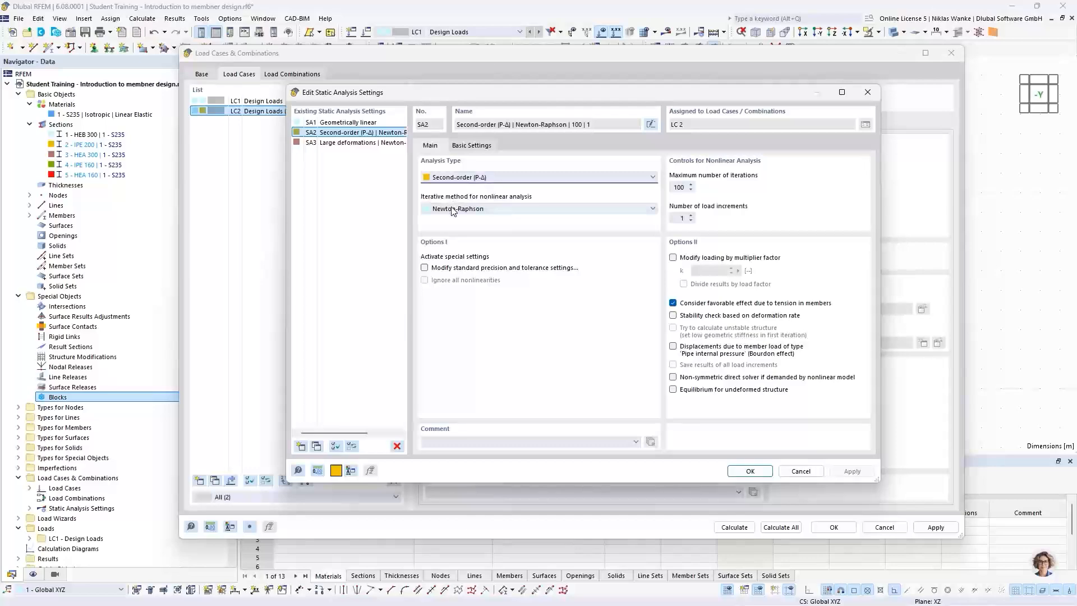
click(451, 210)
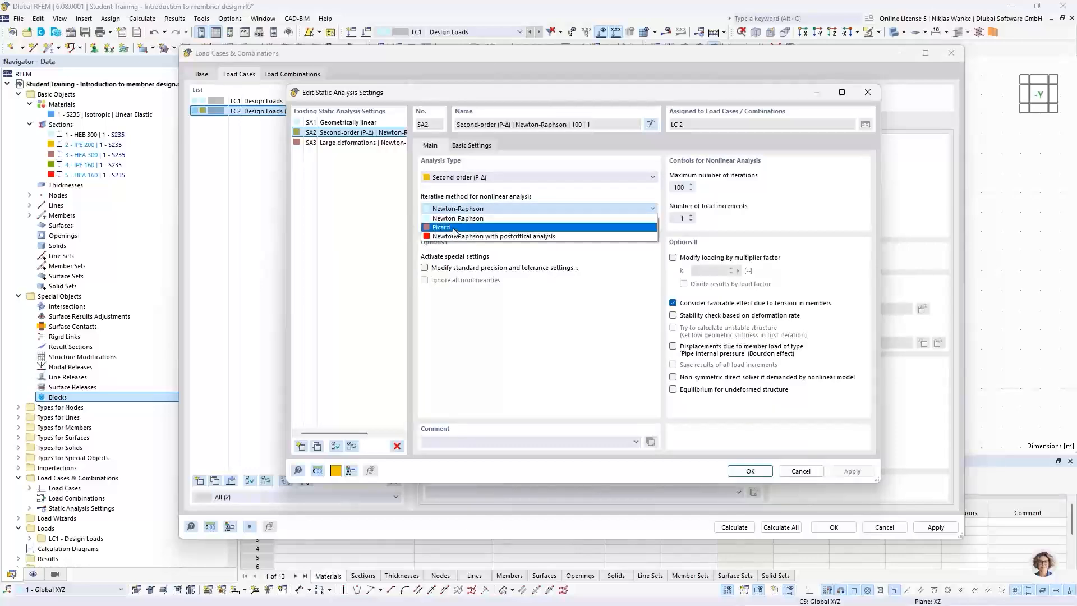
click(486, 210)
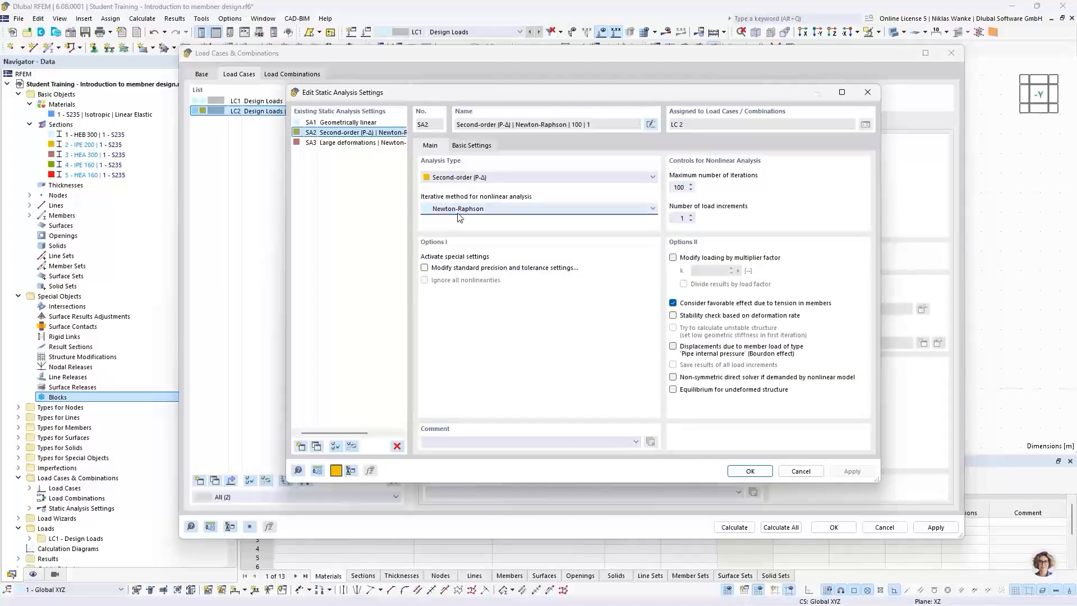
drag(674, 187, 688, 186)
click(681, 218)
click(459, 178)
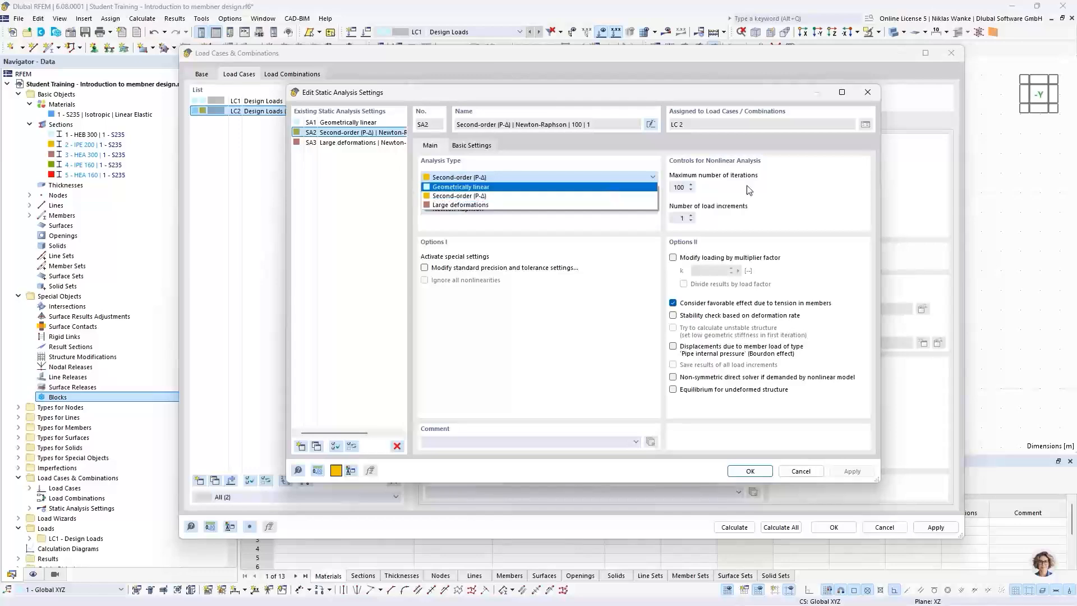
click(843, 186)
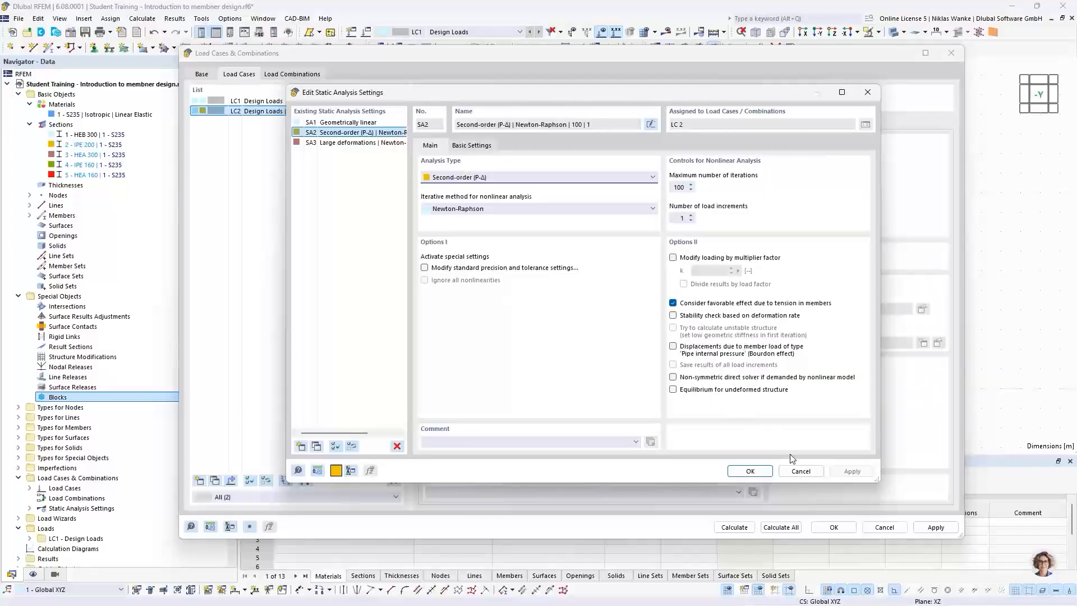
click(749, 472)
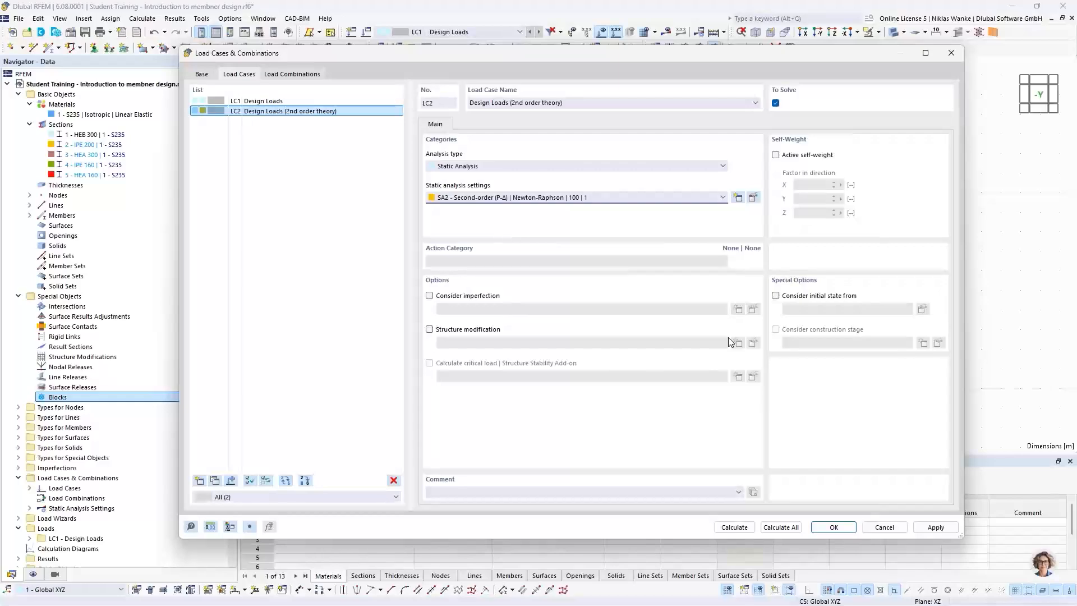
Step: Confirm the load case definitions, show LC1 on the model, and switch the display back to LC2
click(833, 526)
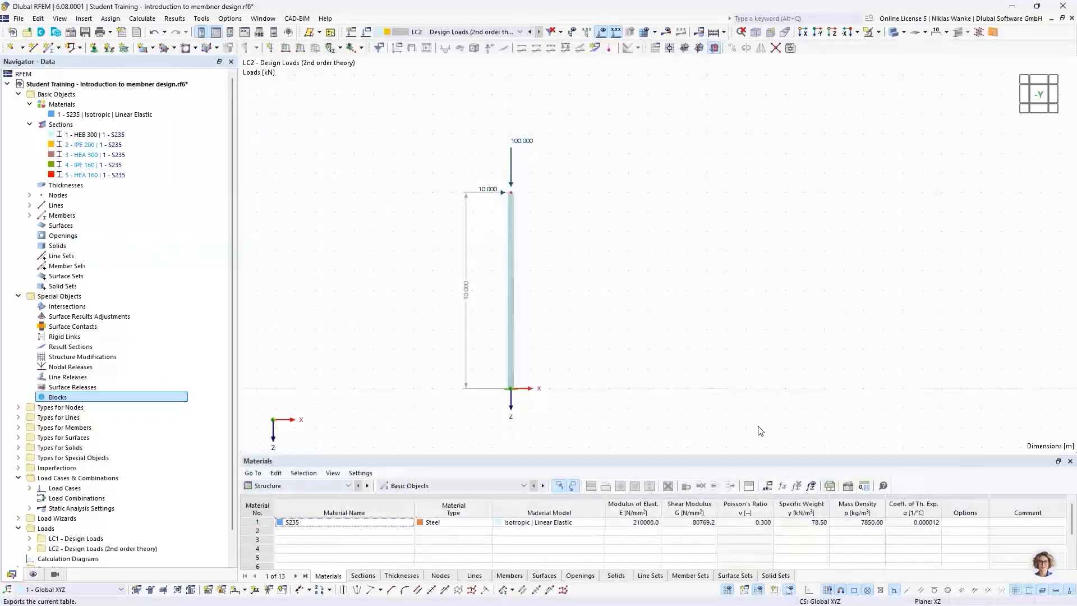
click(486, 32)
click(483, 42)
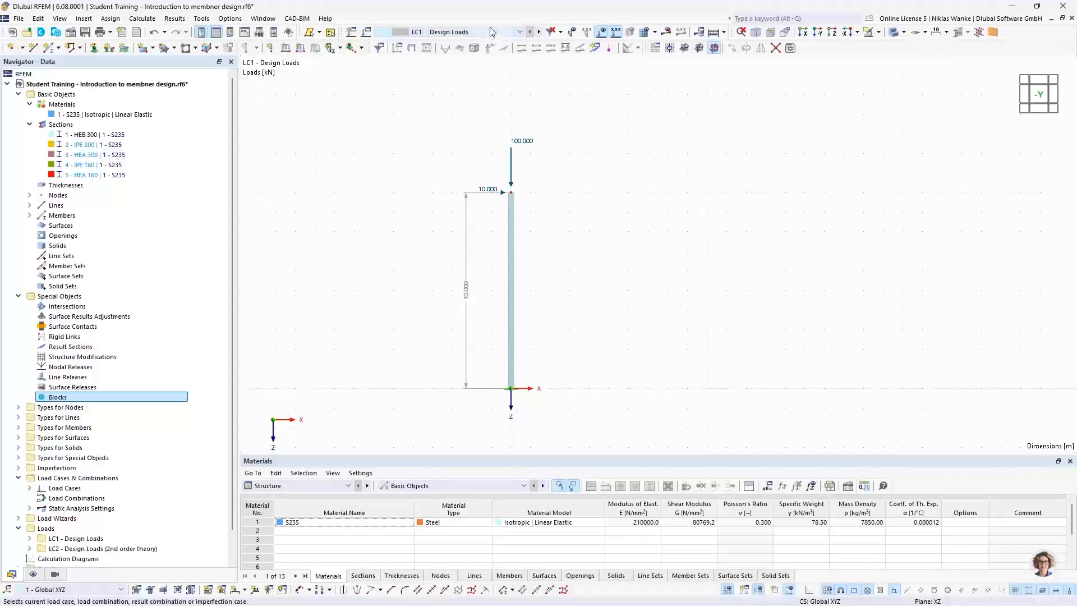
click(488, 32)
click(486, 52)
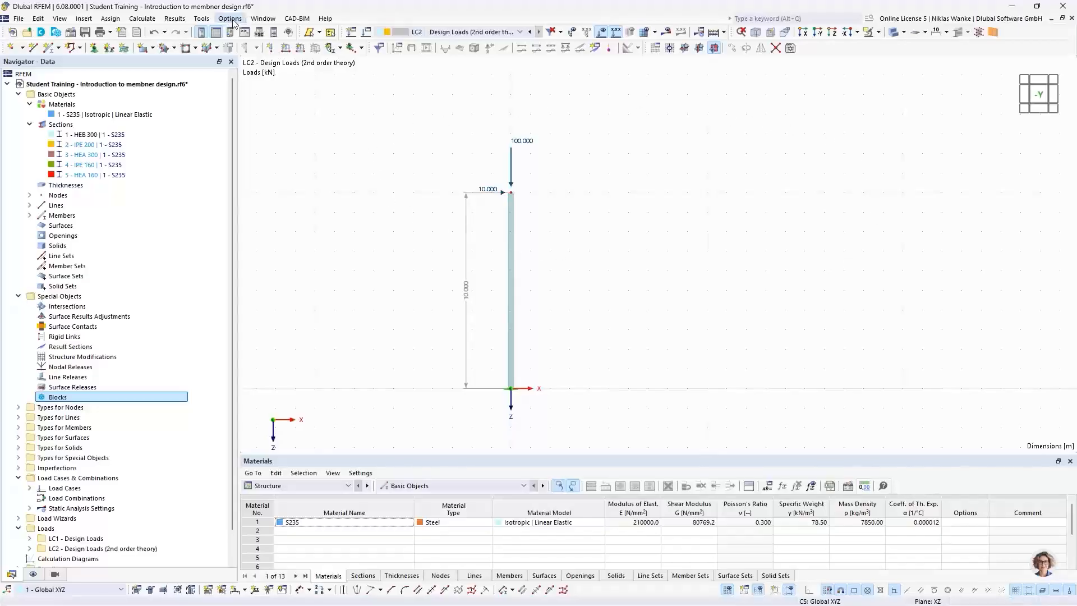
Step: Open a second window of the model, tile both windows vertically, and center the column in each
click(263, 20)
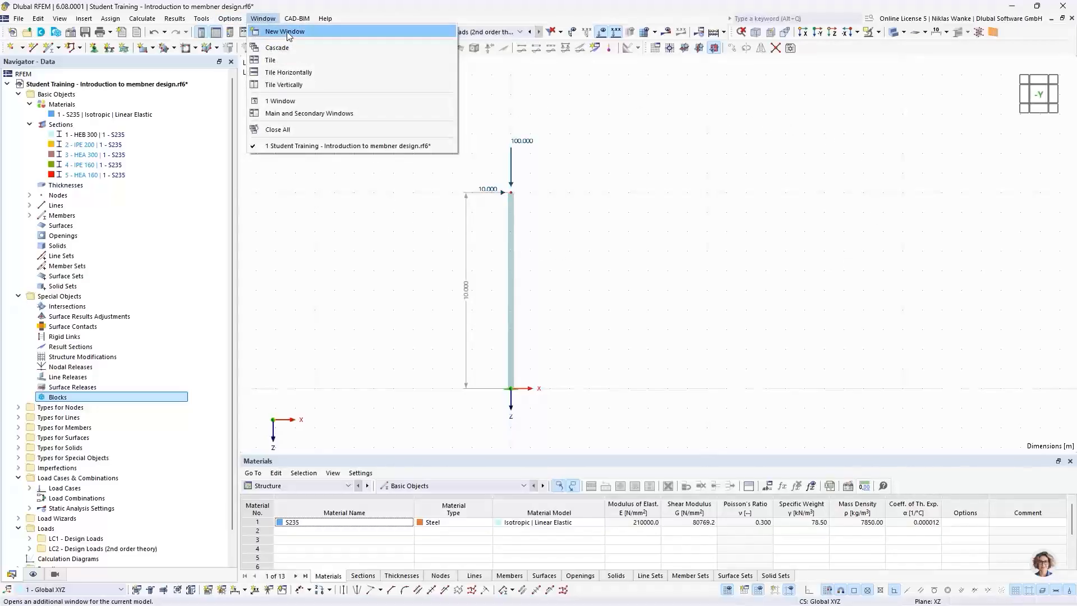
click(287, 31)
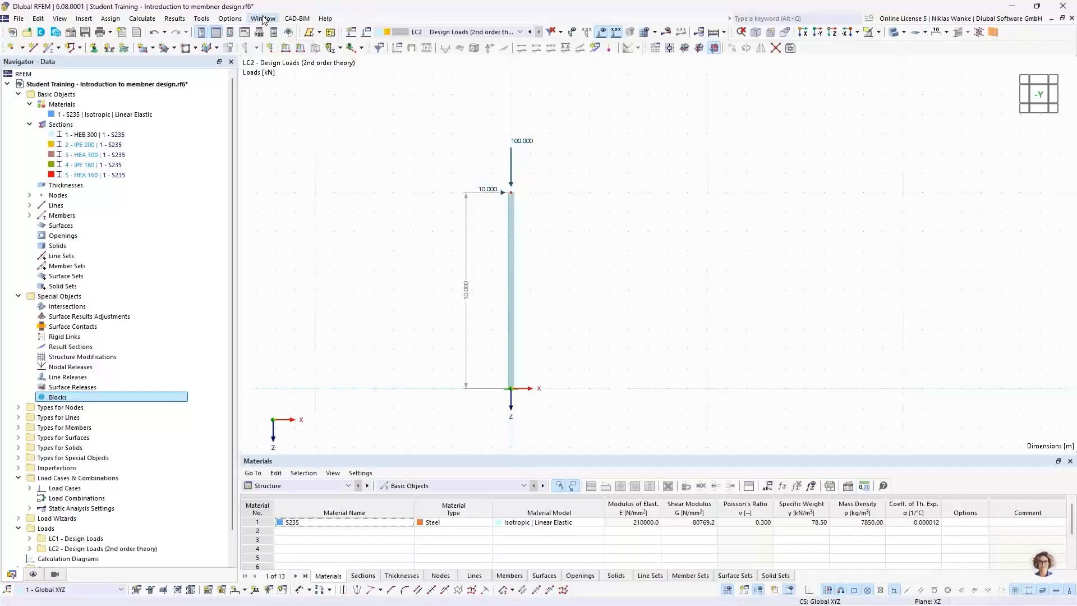
click(261, 19)
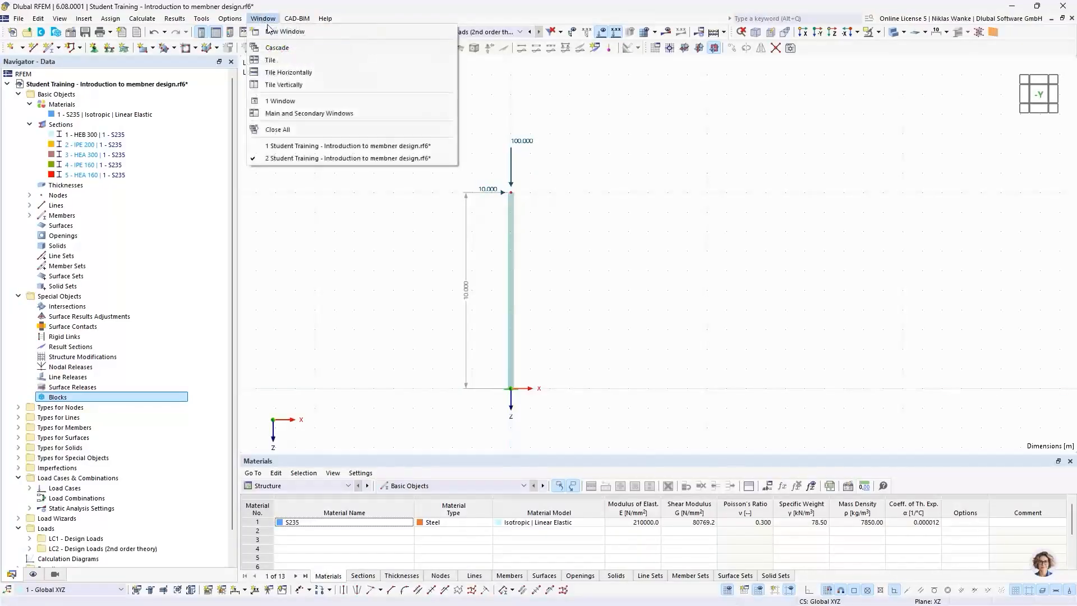
click(283, 85)
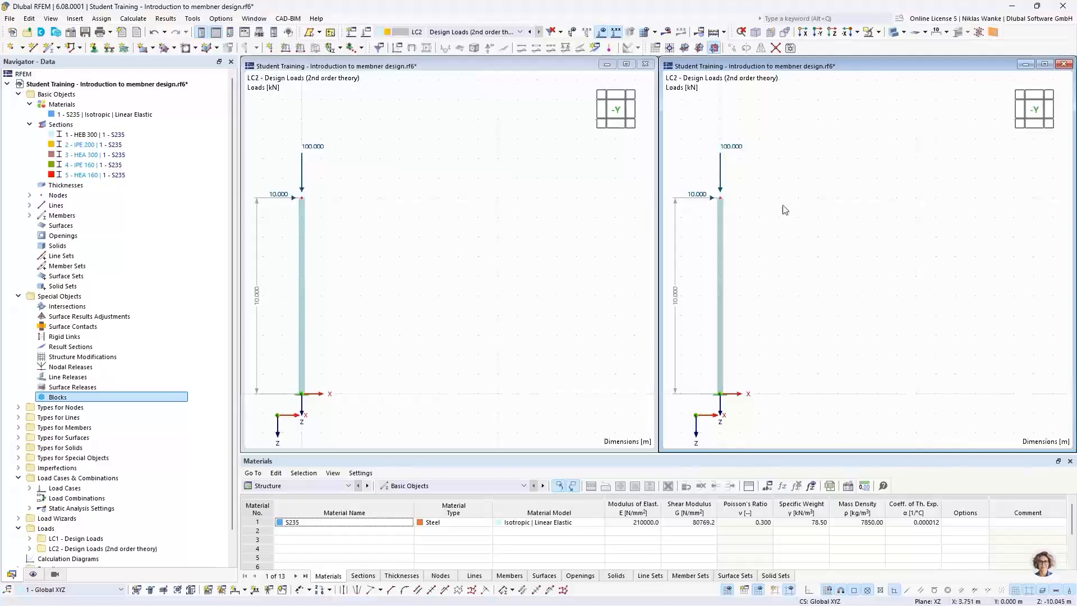
middle_drag(419, 231, 526, 217)
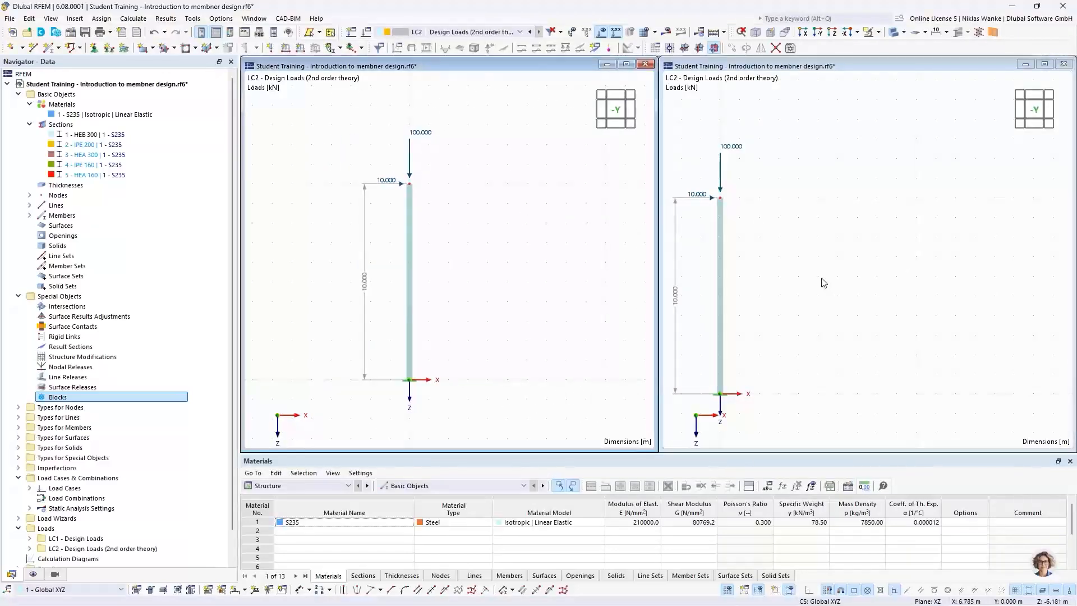
middle_drag(825, 278, 944, 234)
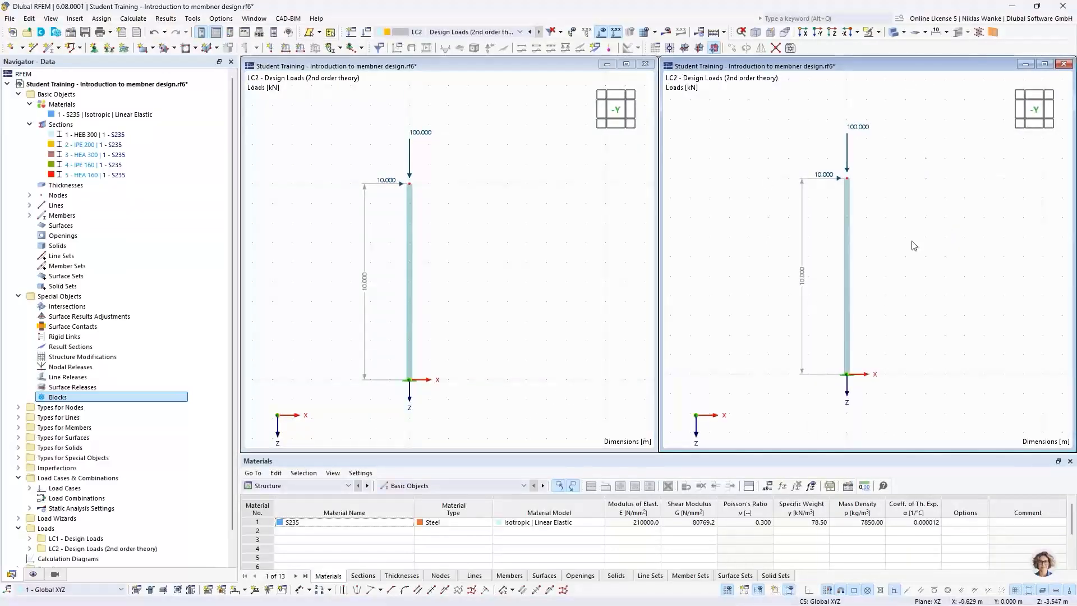
Step: Show load case LC1 in one model window and keep LC2 in the other
click(485, 207)
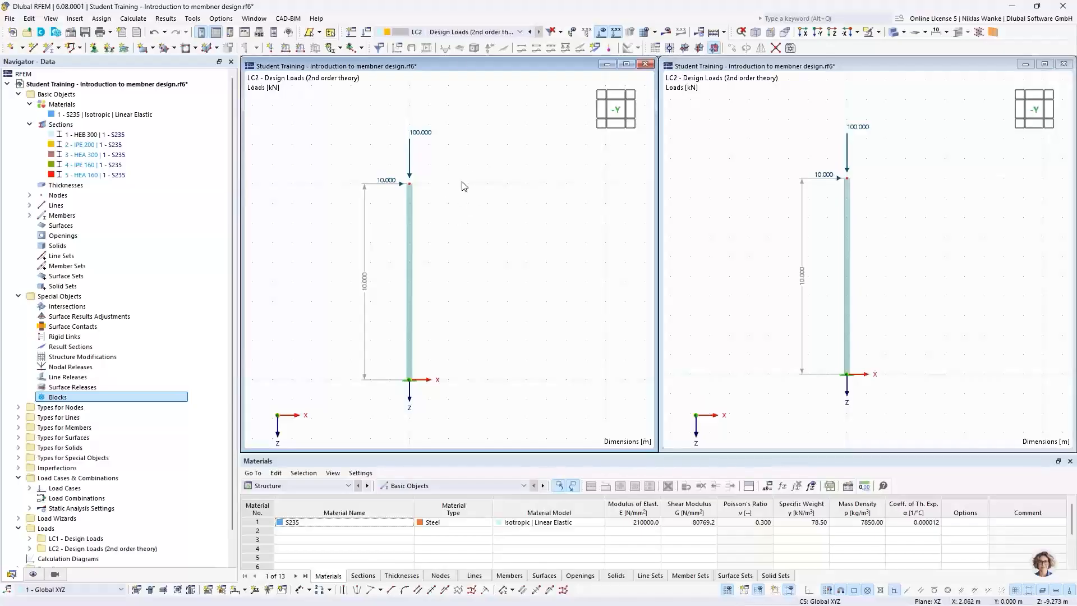
click(454, 33)
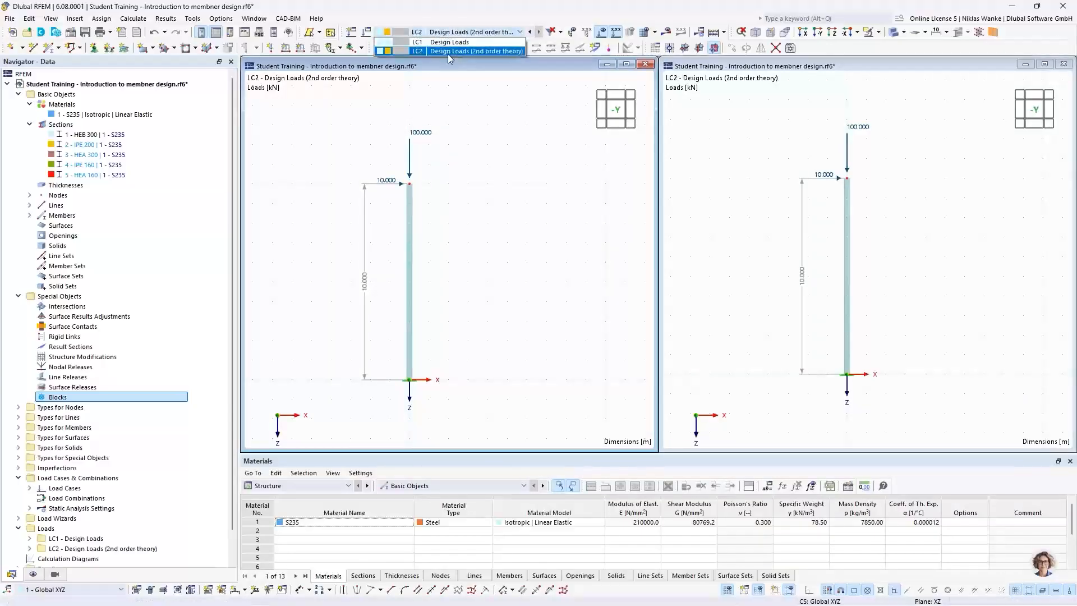
click(427, 45)
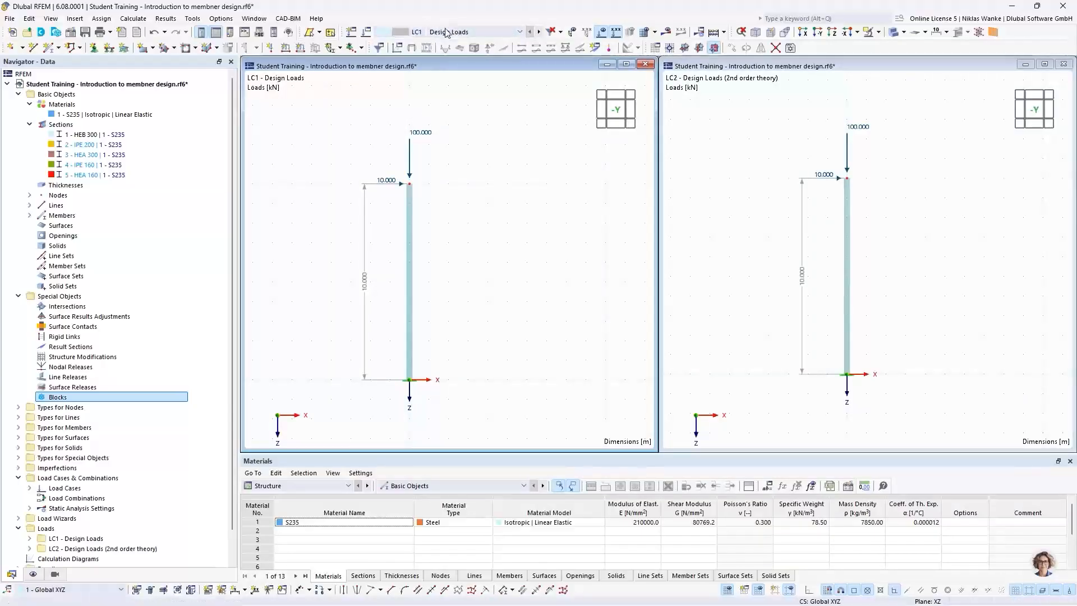
click(907, 176)
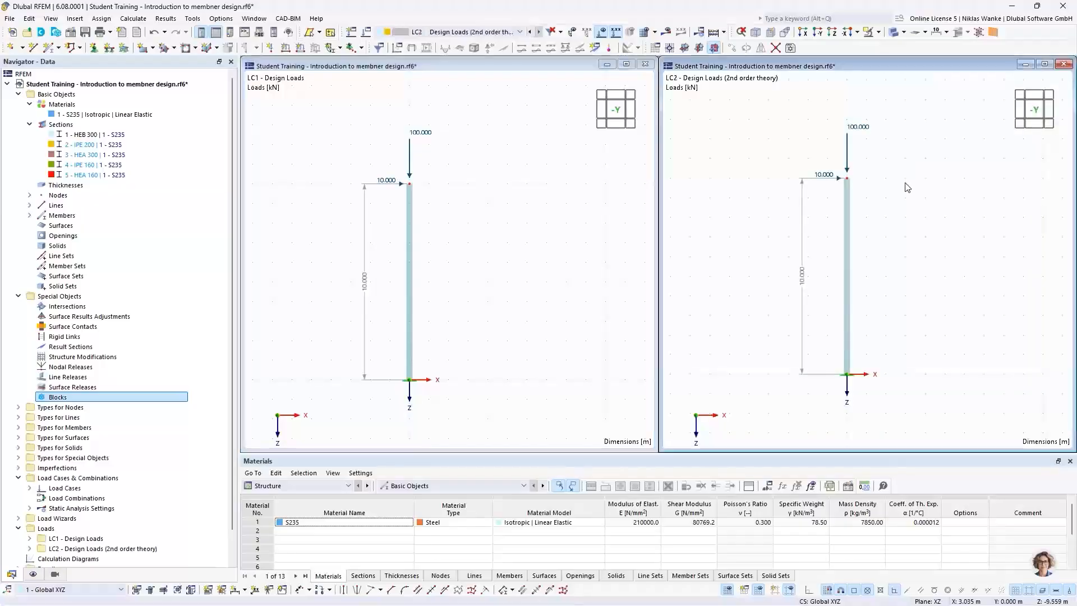
click(466, 32)
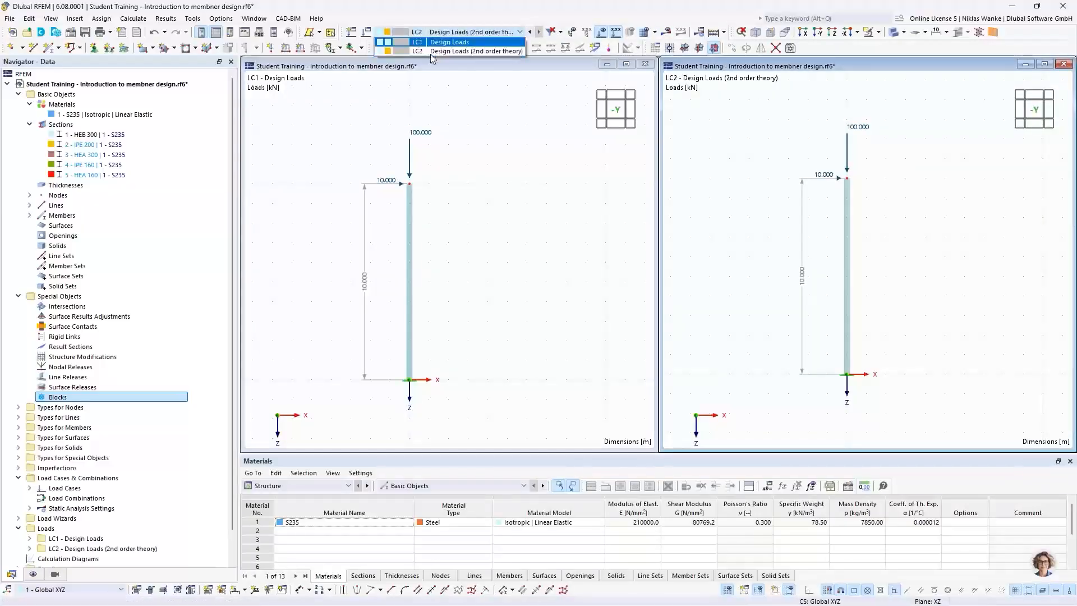
click(541, 156)
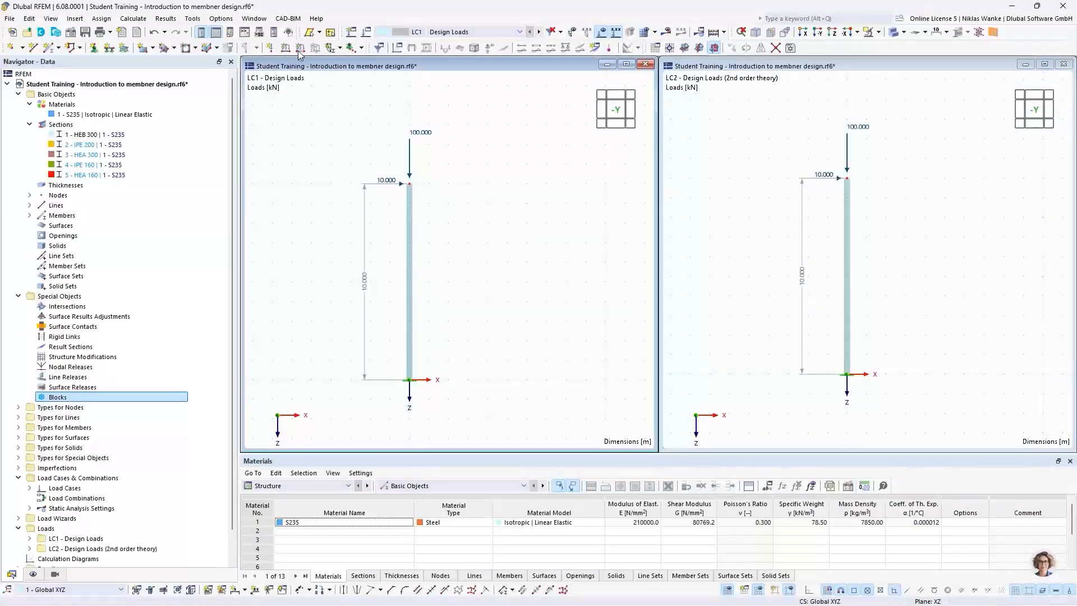
Step: Calculate all load cases and display the global deformation |u| in both the LC1 and LC2 windows
click(133, 19)
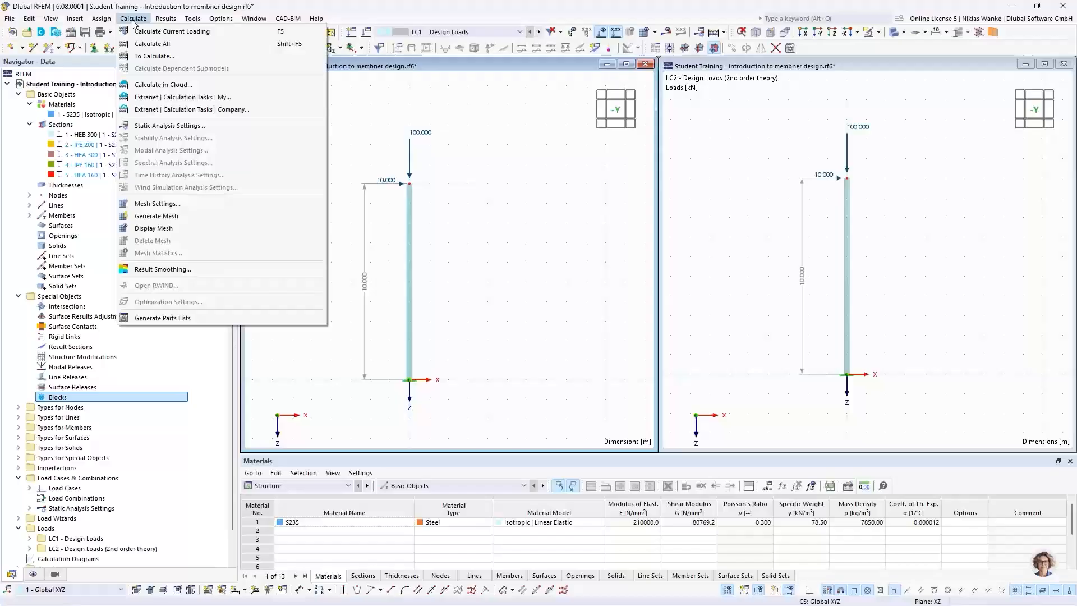
click(150, 43)
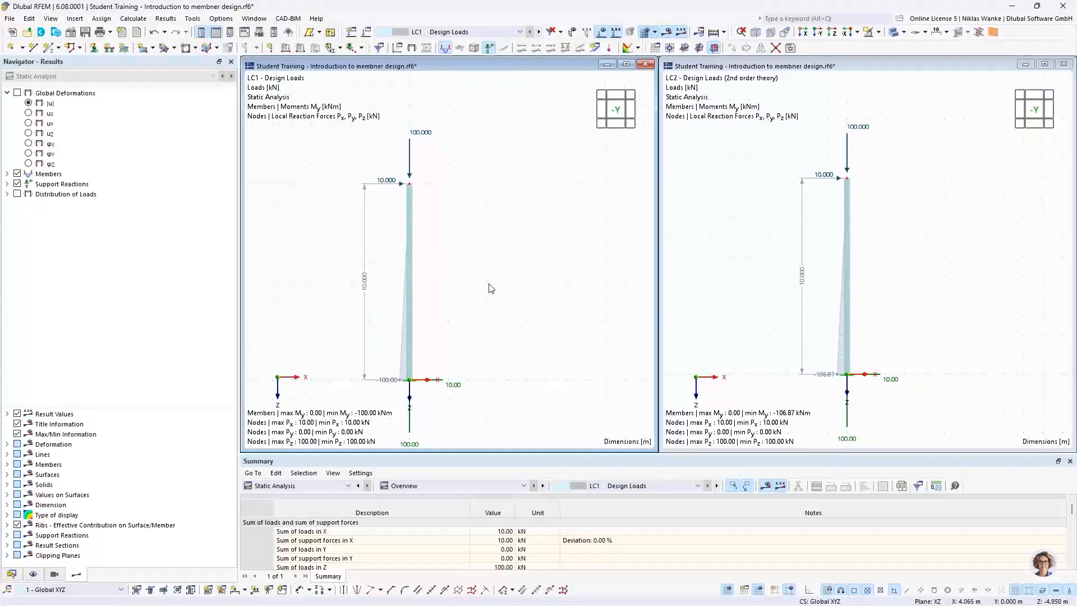
click(29, 104)
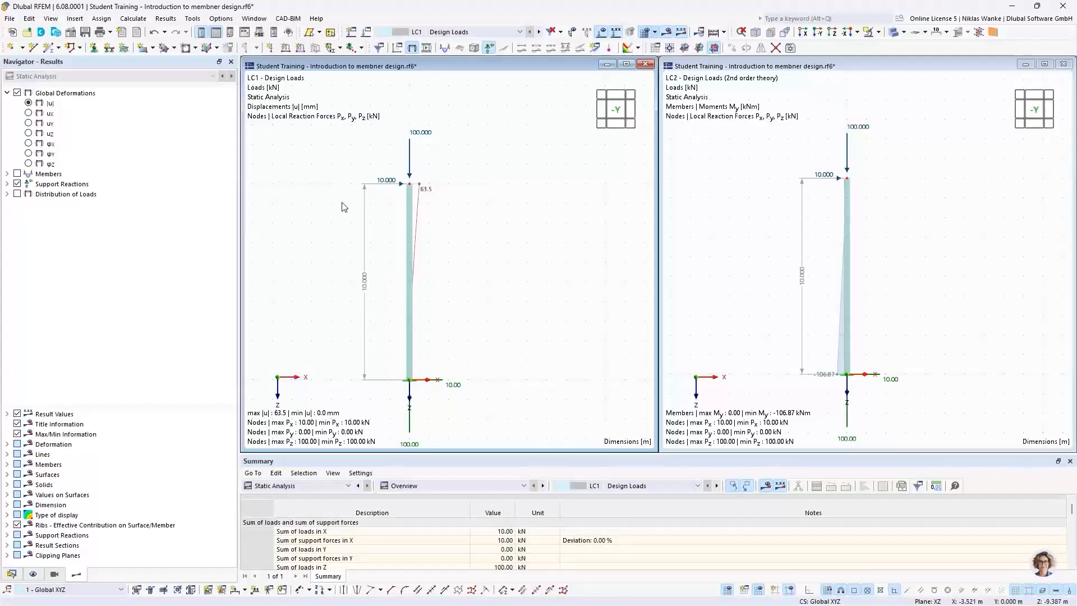
click(896, 184)
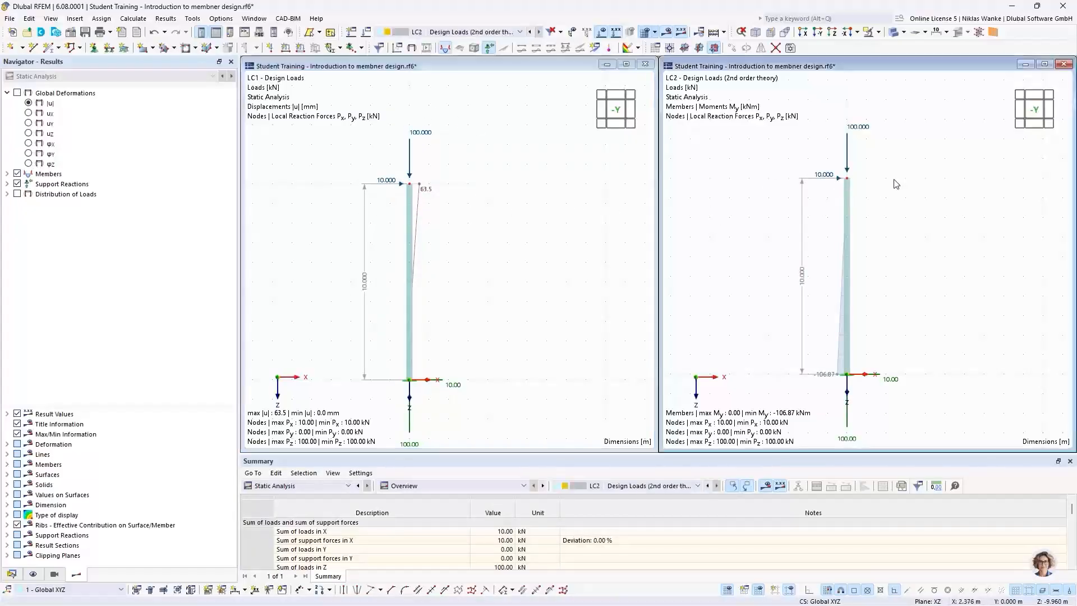
click(28, 103)
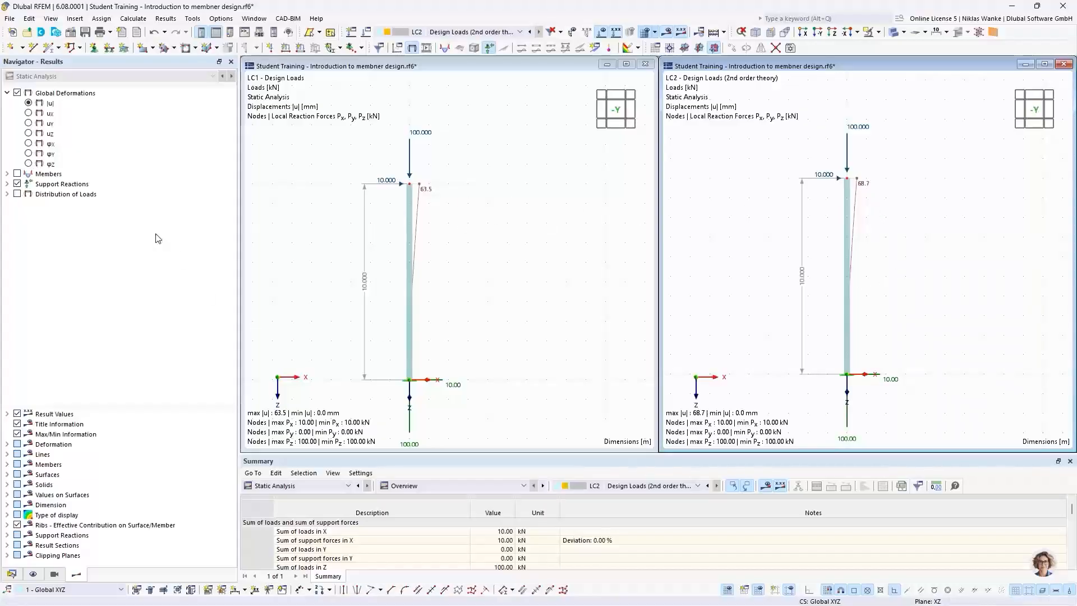
Step: Expand the member internal forces results and examine the support reactions at the column base in both windows
click(8, 174)
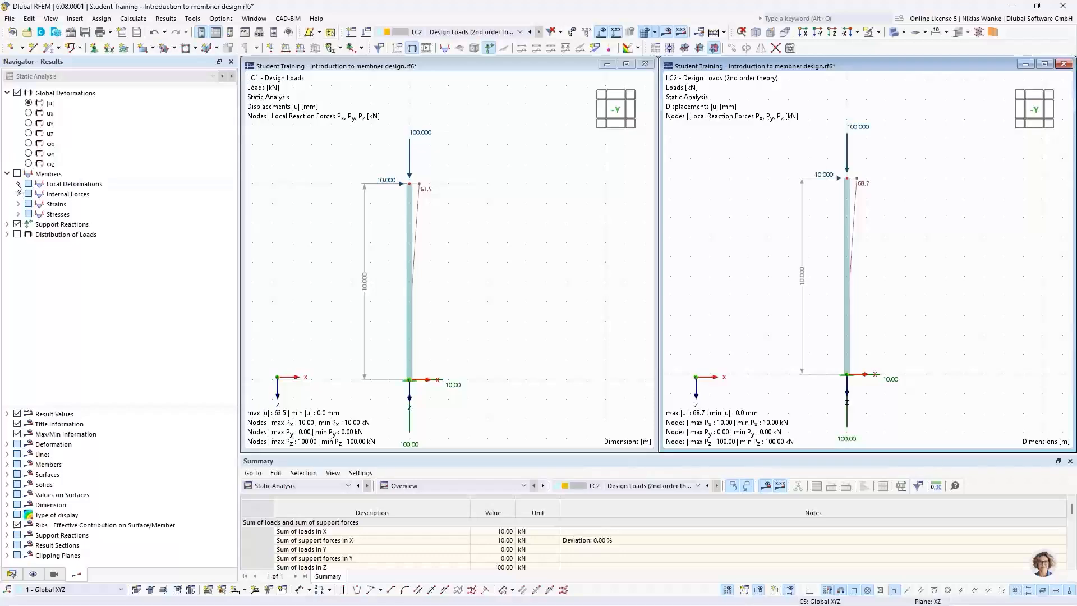
click(18, 195)
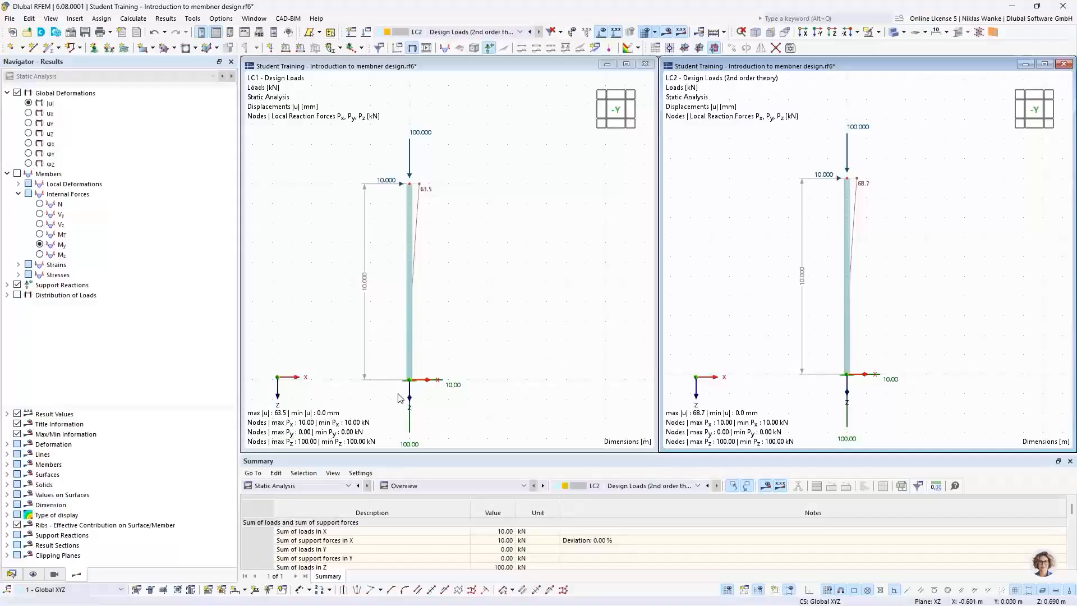
scroll(399, 398, up, 1)
middle_drag(399, 398, 459, 360)
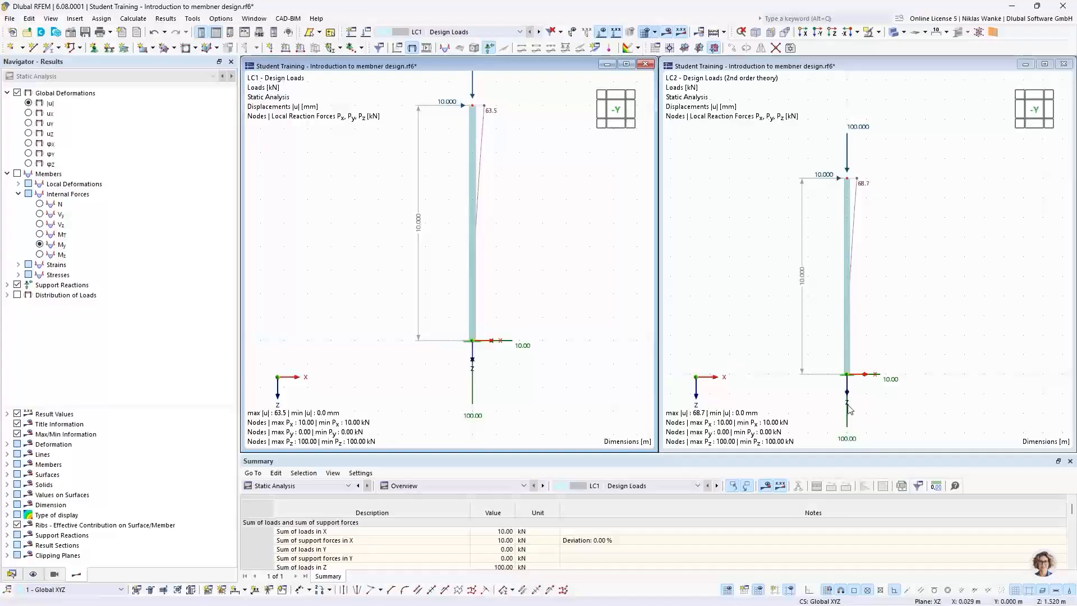
scroll(847, 405, up, 3)
middle_drag(847, 403, 867, 366)
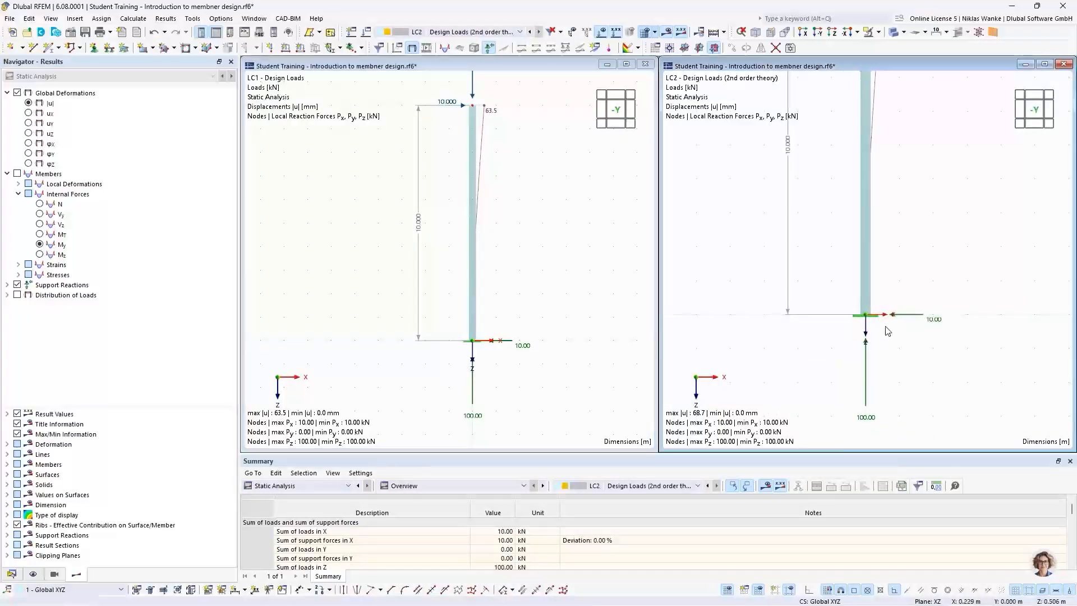
Step: Display the member bending moment My in both the LC1 and LC2 windows
click(398, 264)
click(39, 244)
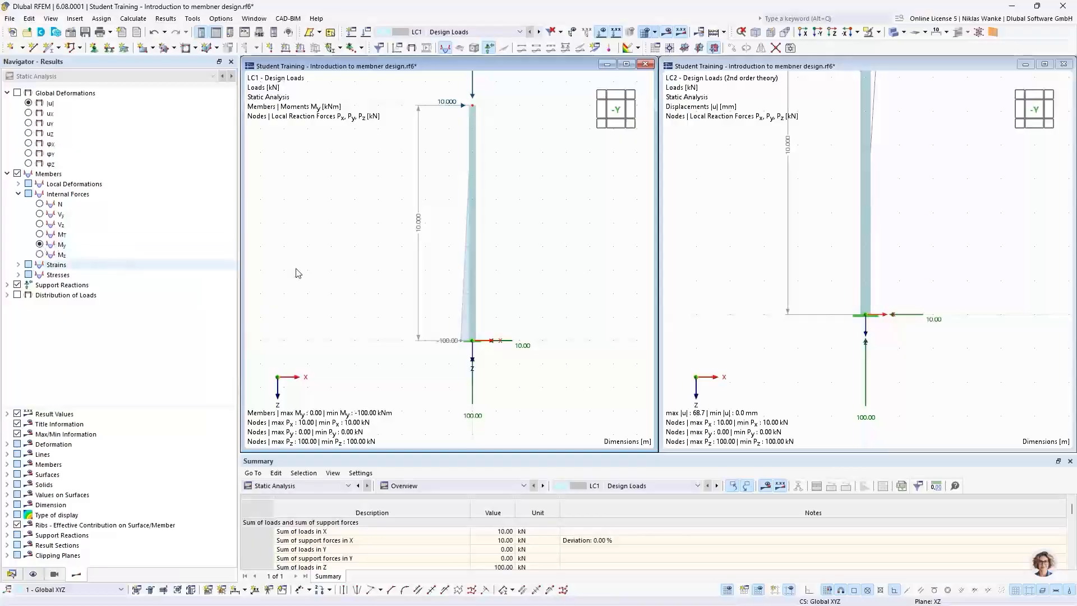
click(748, 297)
click(40, 245)
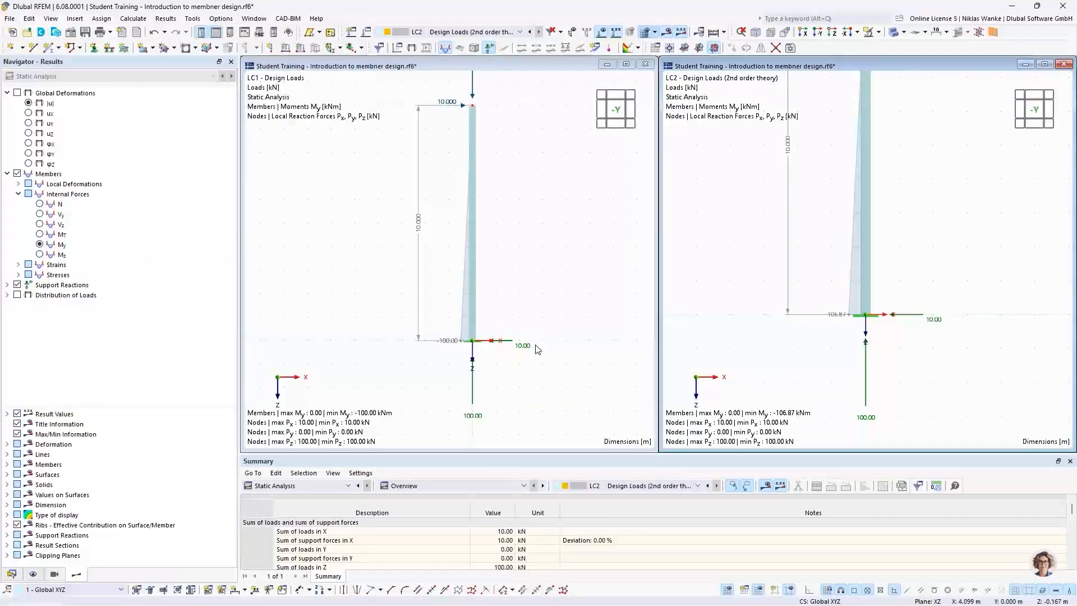
Step: Examine the column's My diagram, nodal loads and base reactions, comparing the base moments of LC1 and LC2
scroll(473, 341, up, 2)
scroll(487, 356, down, 1)
middle_drag(497, 360, 456, 360)
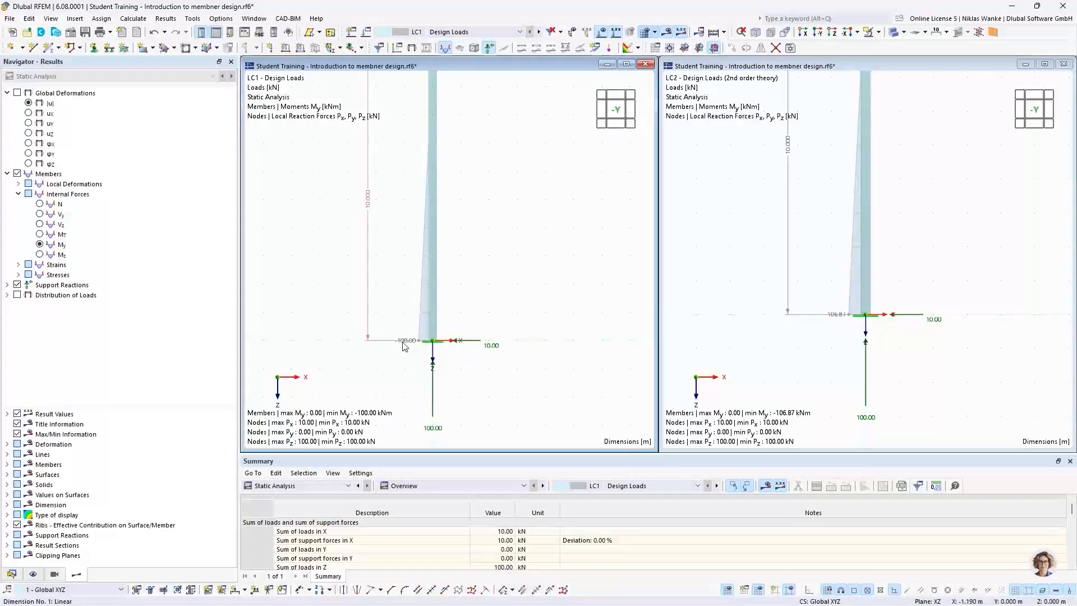
scroll(418, 353, down, 3)
middle_drag(437, 303, 444, 320)
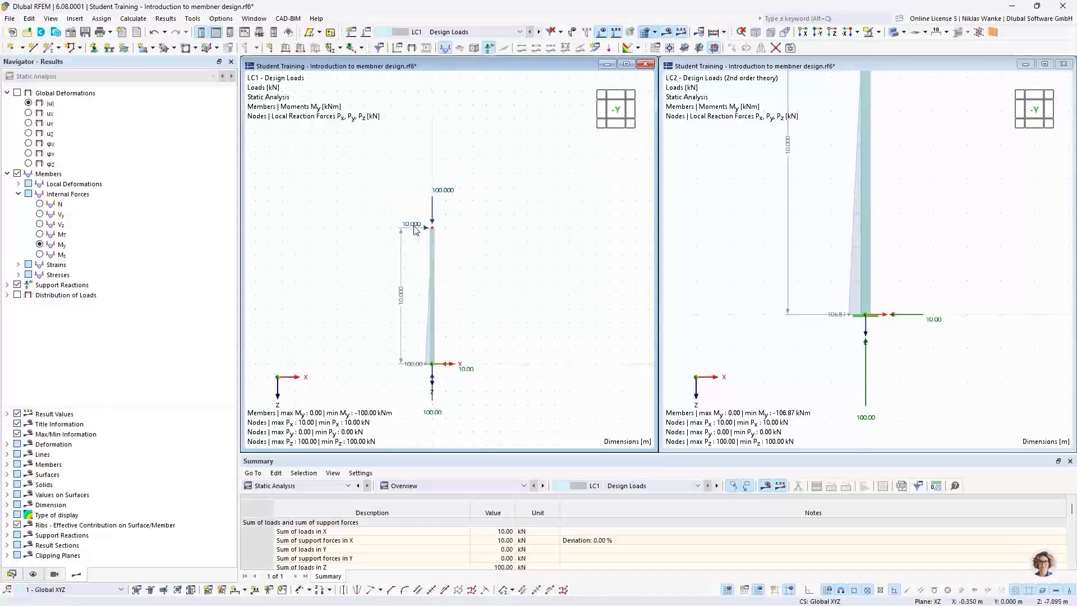
click(413, 227)
scroll(442, 387, up, 2)
scroll(442, 386, down, 1)
middle_drag(441, 382, 462, 363)
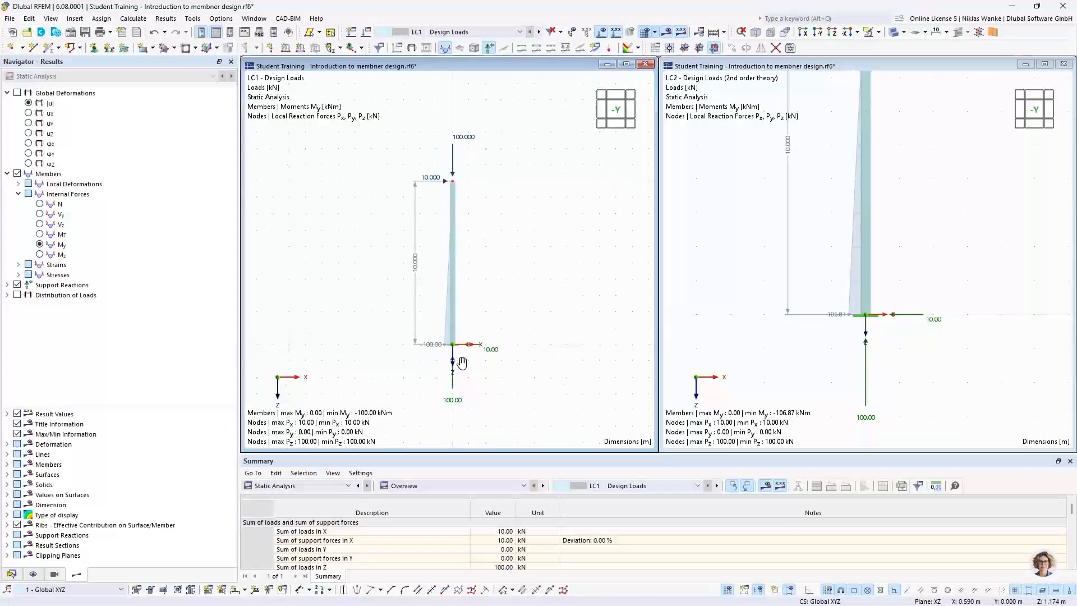
scroll(460, 357, up, 2)
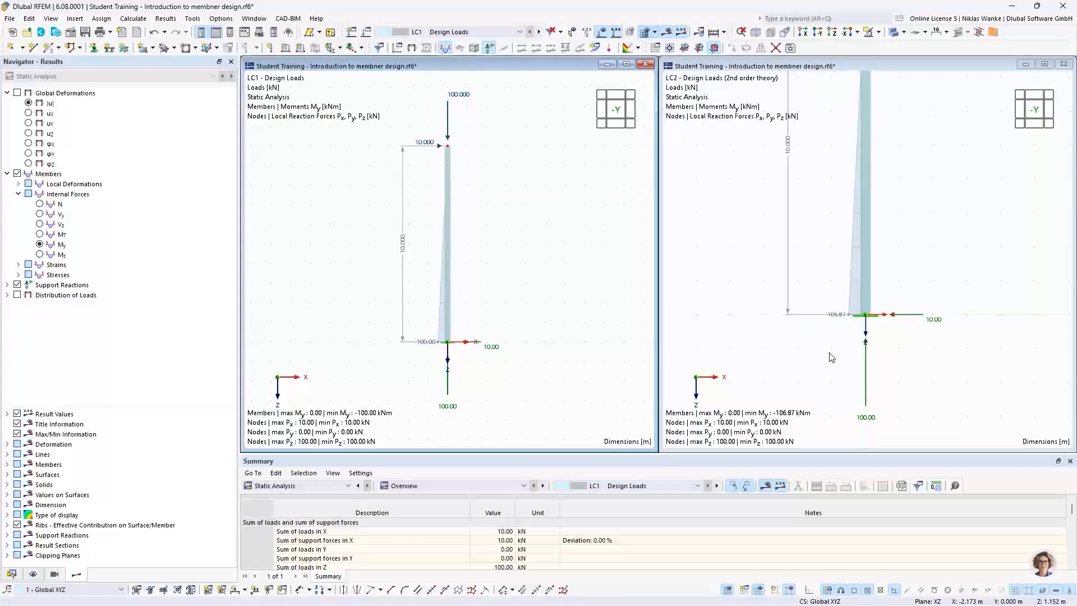
middle_drag(834, 351, 837, 379)
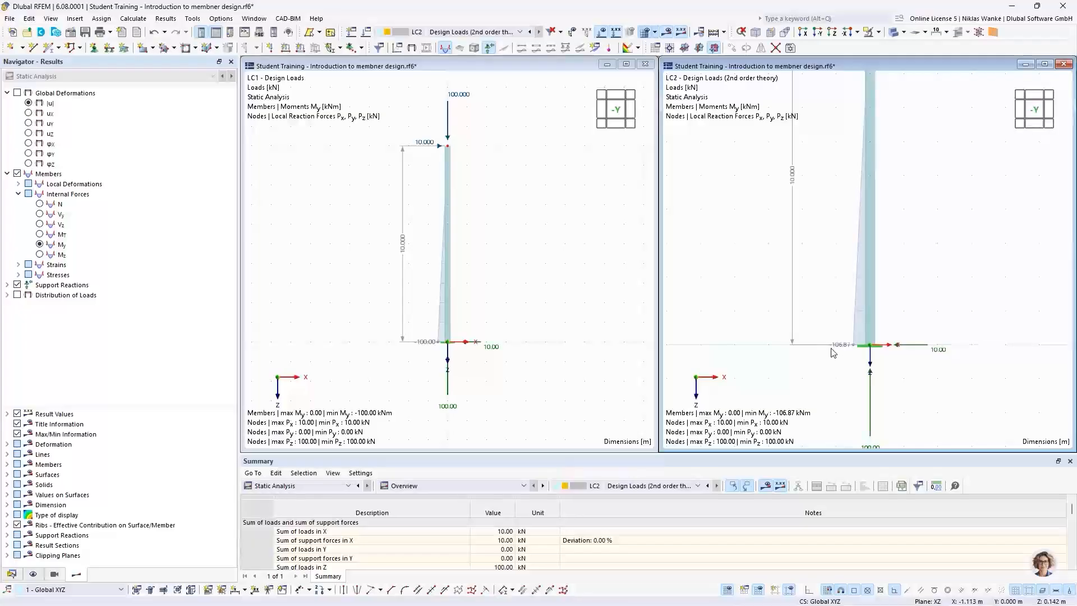
scroll(845, 379, down, 1)
middle_drag(838, 360, 844, 365)
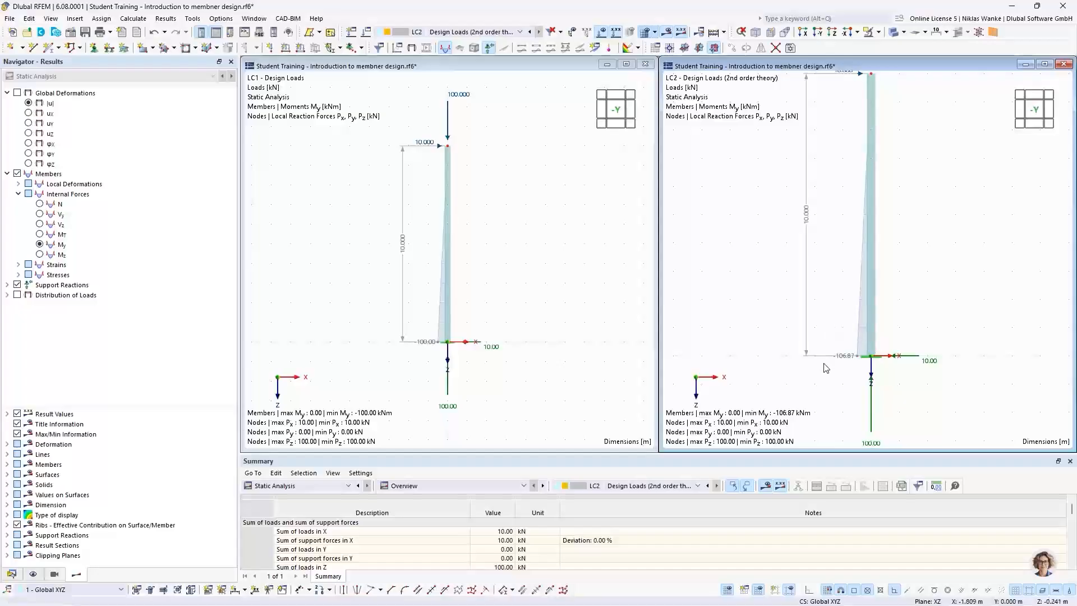
scroll(885, 366, down, 3)
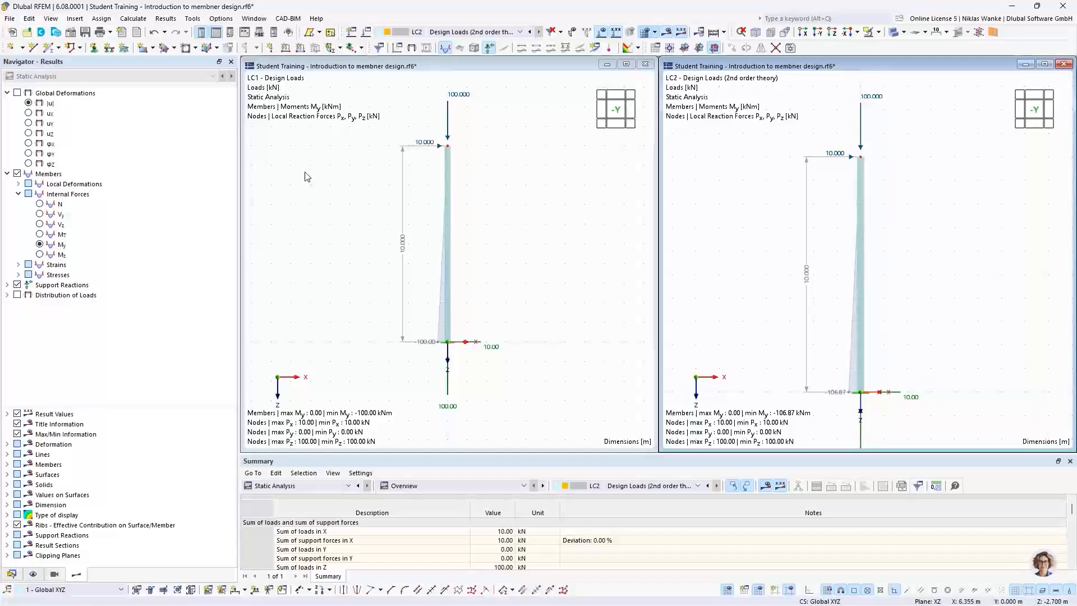
Step: Review the LC2 global deformation |u|, return to the My diagram and compare the column moments in both windows
click(27, 104)
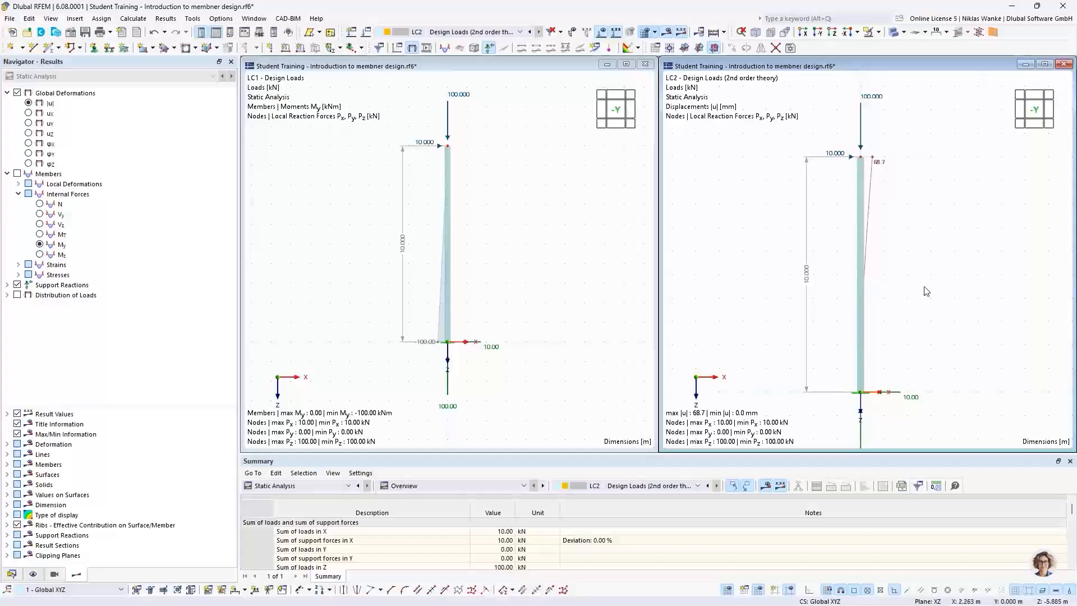
click(40, 244)
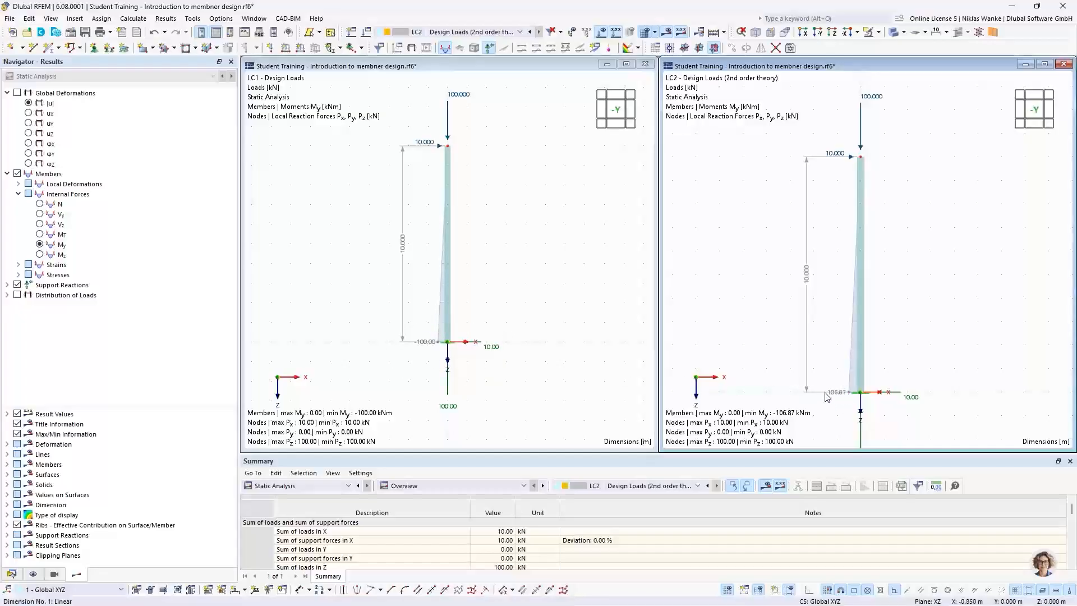
click(416, 366)
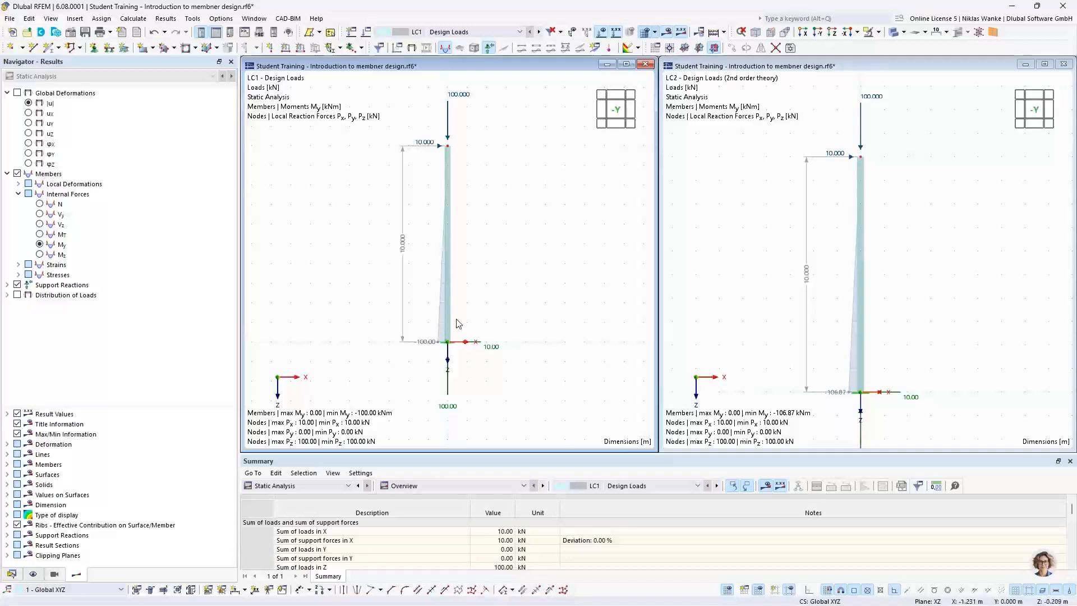
click(774, 261)
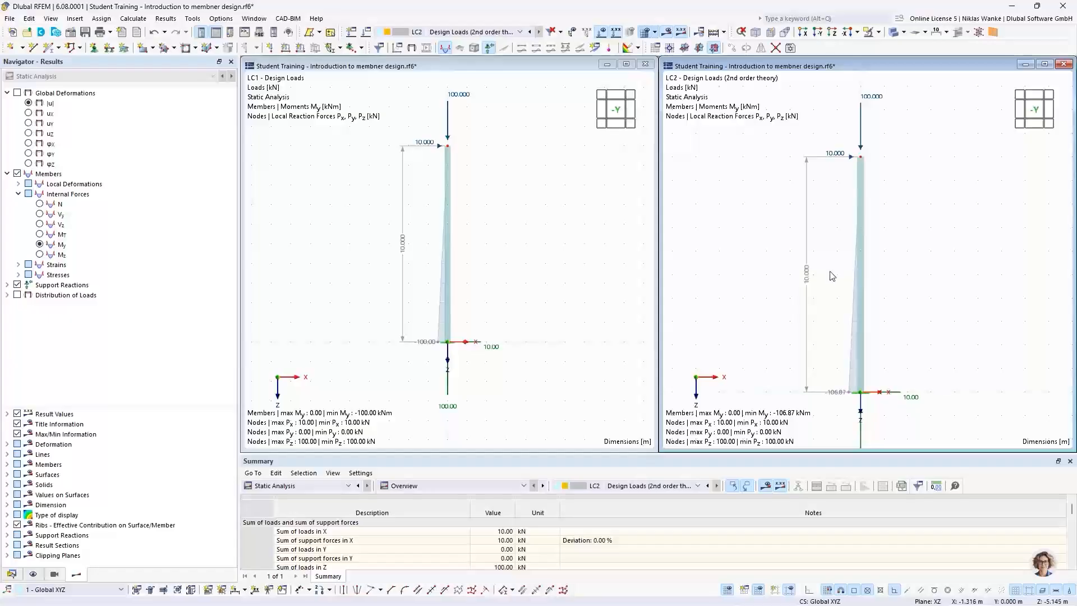
scroll(832, 276, down, 1)
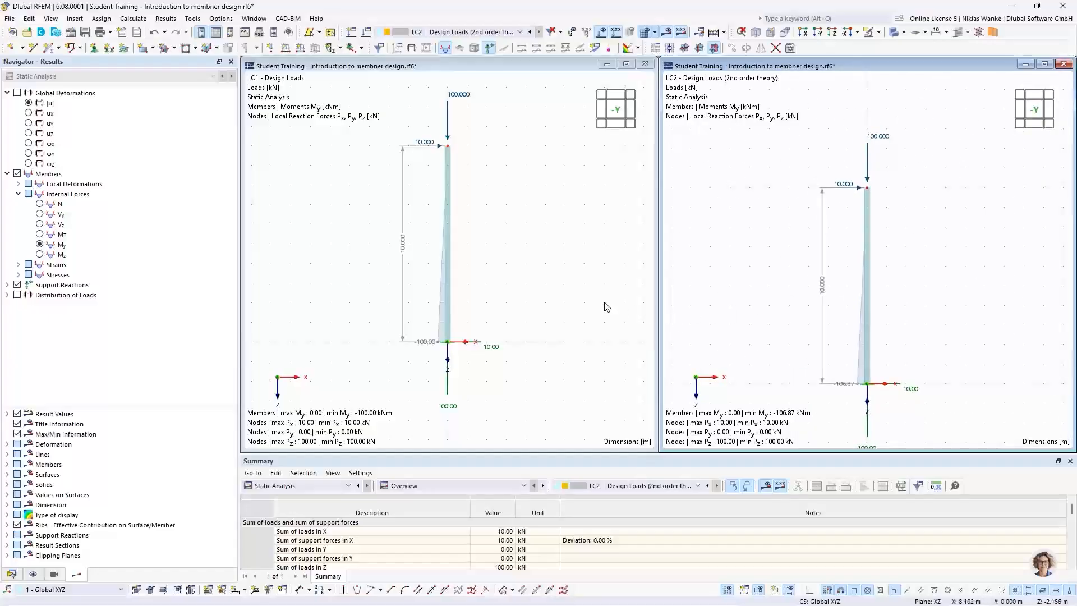
middle_drag(564, 222, 559, 249)
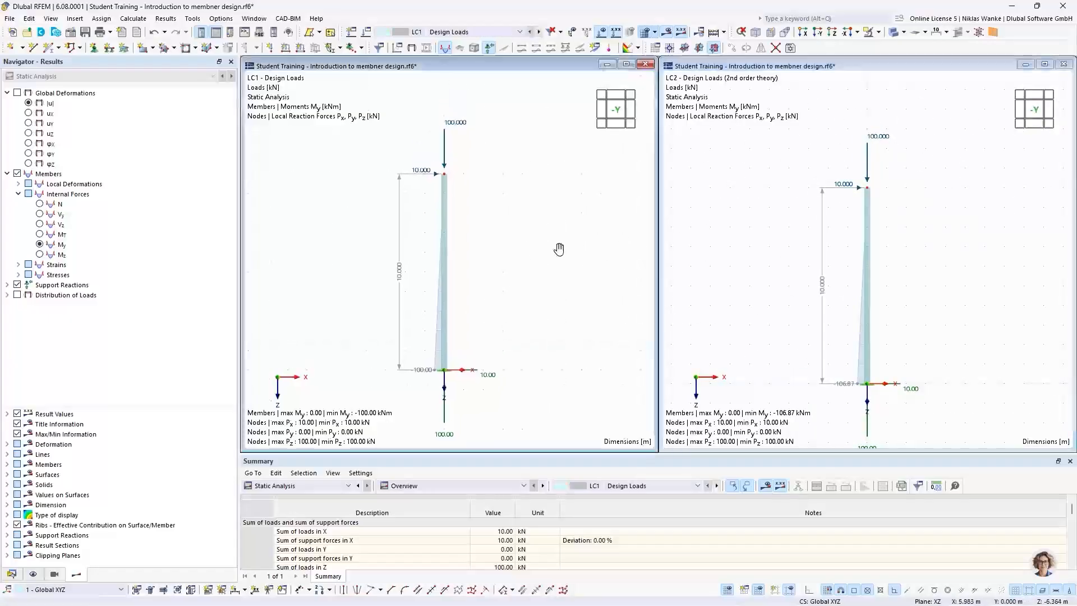
Step: Set the nodal load at the column top in LC2 to FX 20 kN and FZ 200 kN
click(876, 143)
double_click(879, 140)
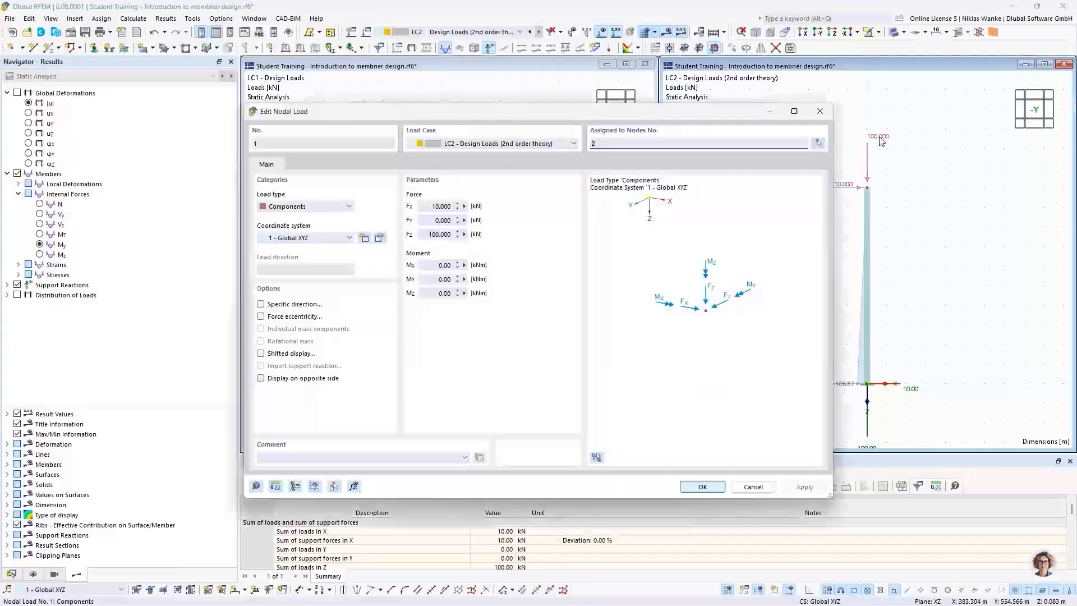
double_click(442, 207)
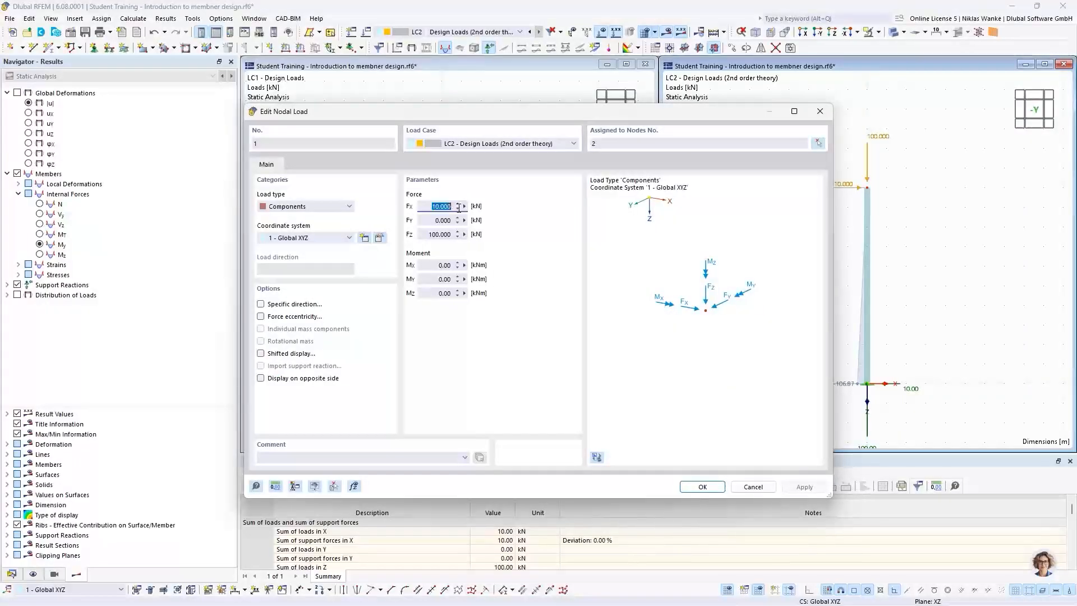
text(20)
double_click(425, 233)
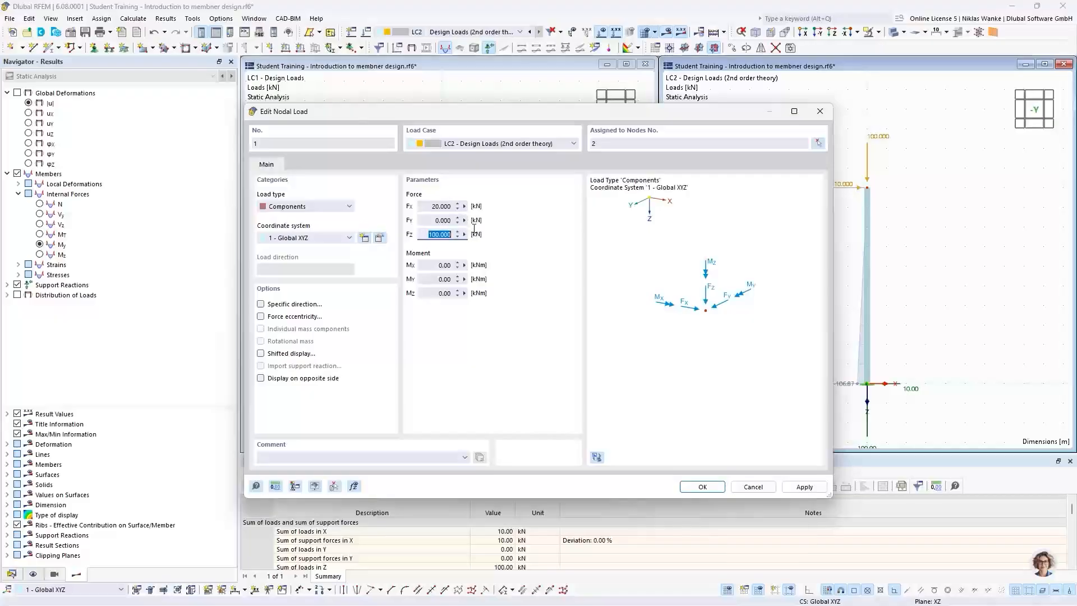
text(200)
click(702, 486)
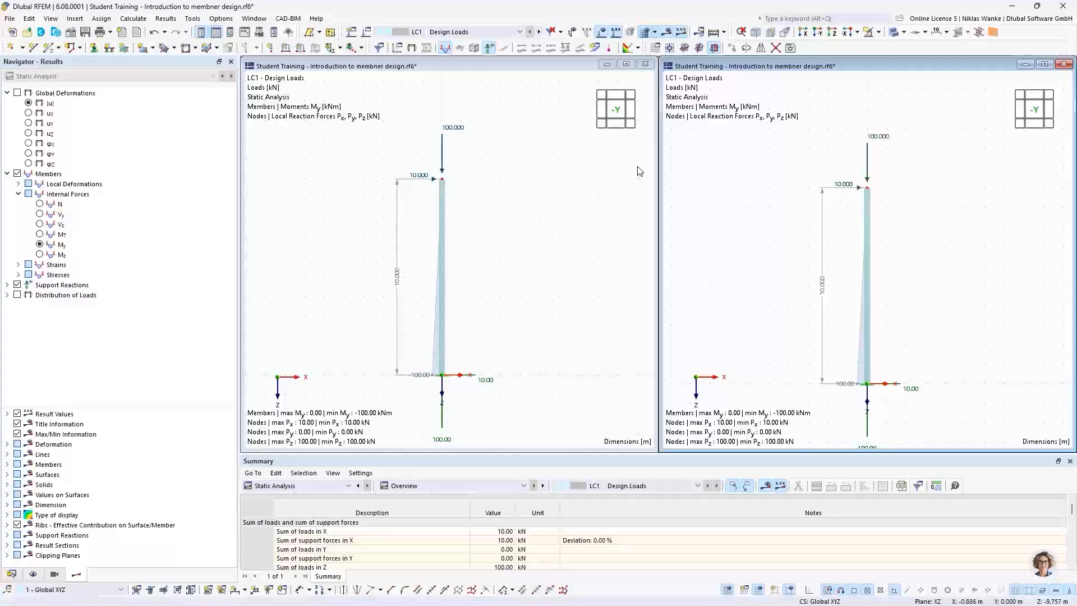
Step: Set the nodal load at the column top in LC1 to FX 20 kN and FZ 200 kN
double_click(879, 139)
drag(432, 207, 472, 212)
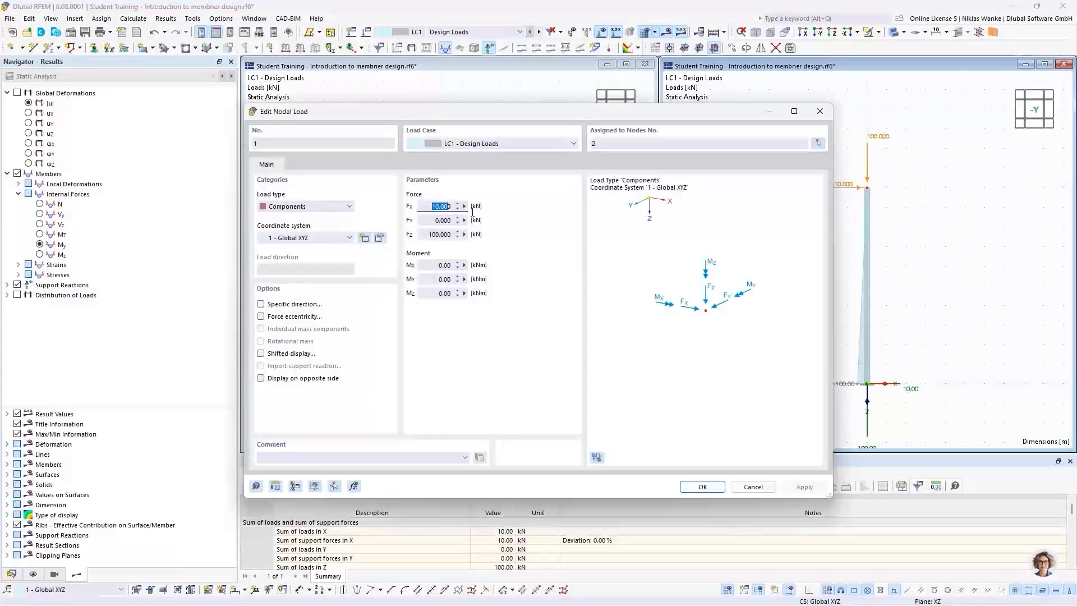
text(20)
drag(433, 234, 465, 236)
text(200)
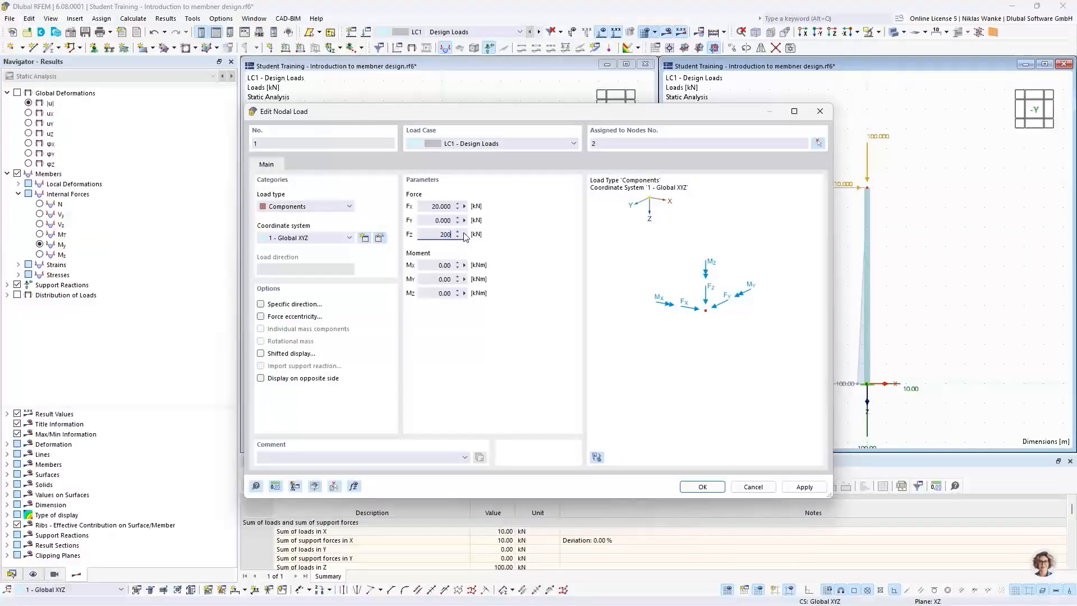
click(441, 225)
click(701, 487)
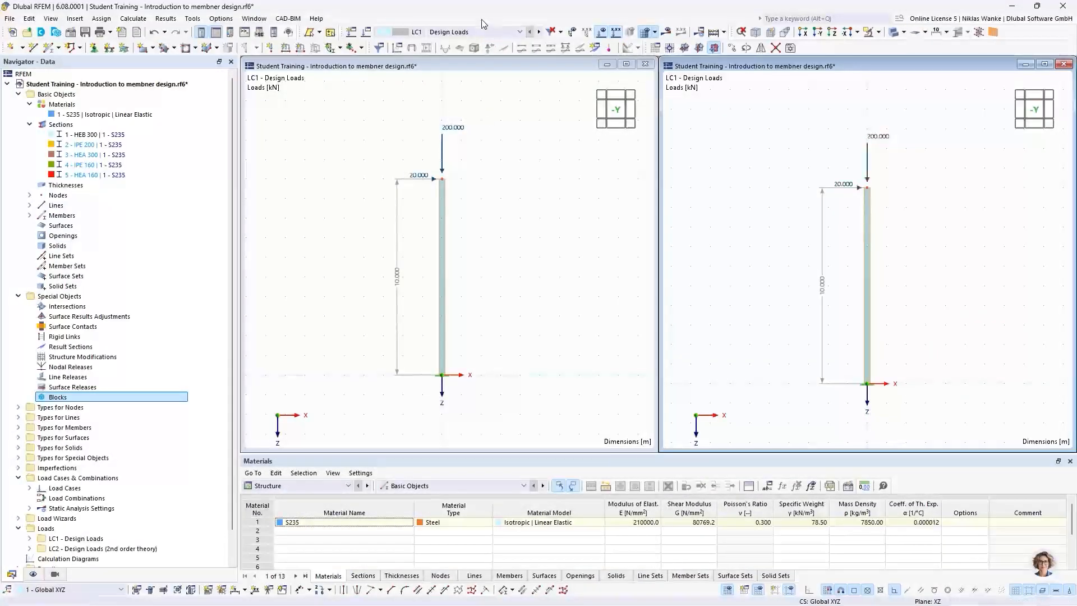
Step: Switch the second model window back to load case LC2 - Design Loads (2nd order theory)
click(468, 33)
click(464, 33)
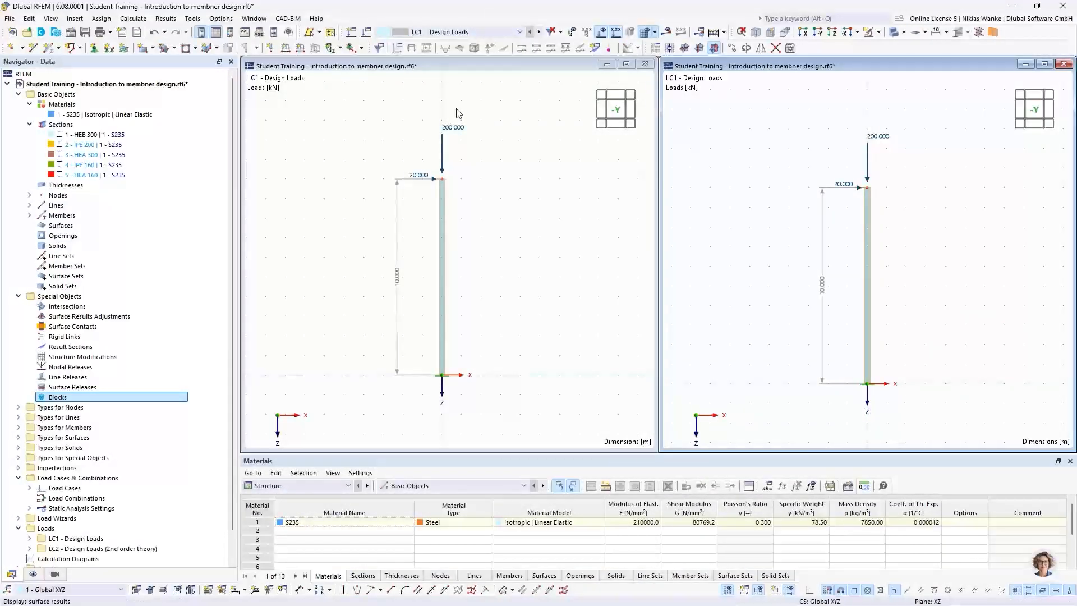
click(473, 32)
click(474, 50)
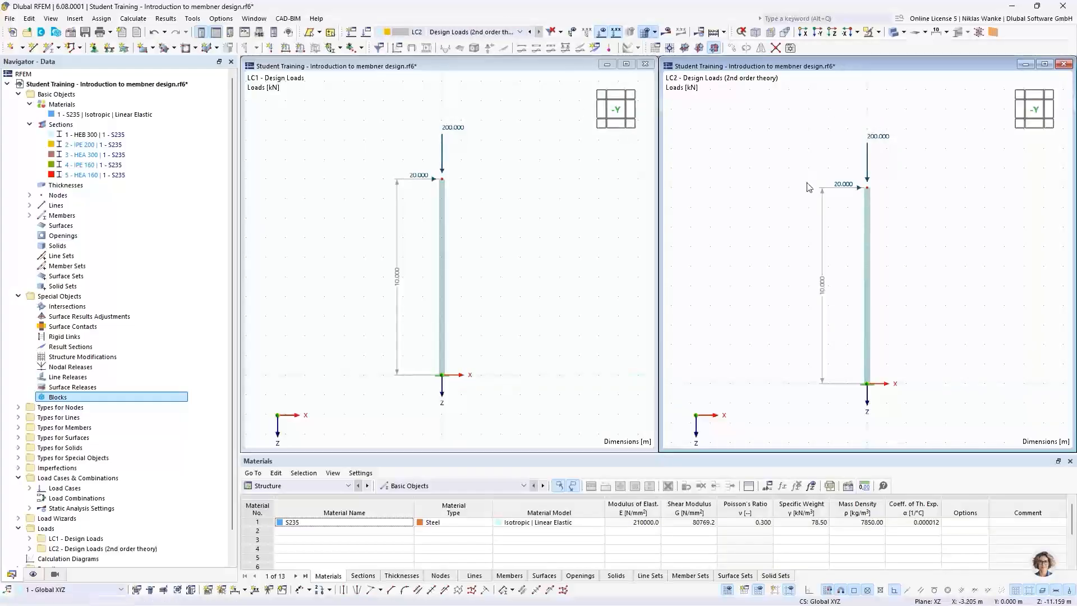
Step: Calculate all load cases with the 20 kN horizontal and 200 kN vertical column loads
click(512, 173)
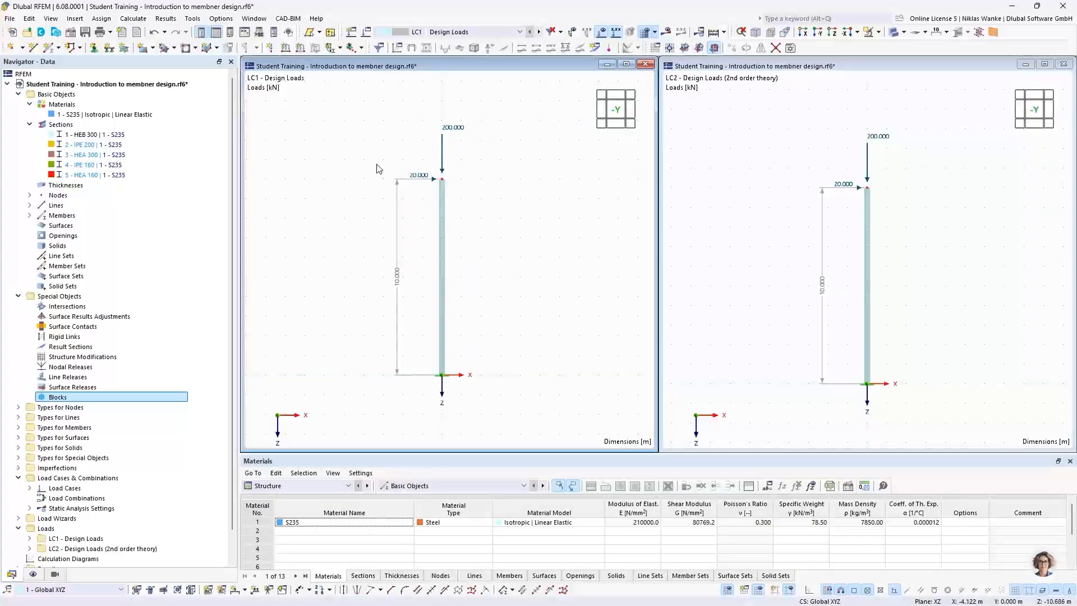
click(165, 18)
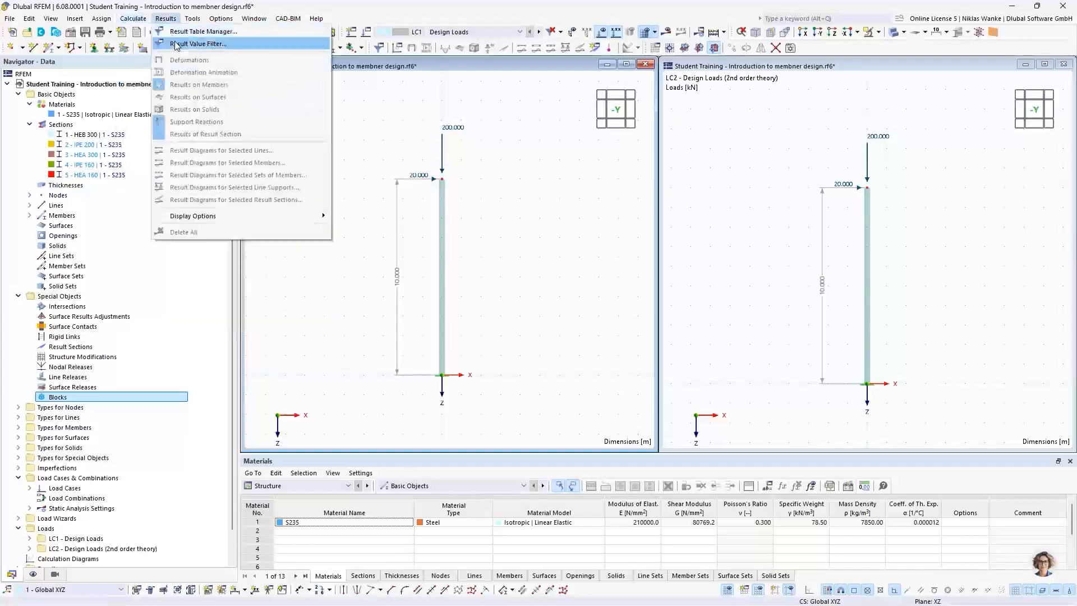
click(168, 41)
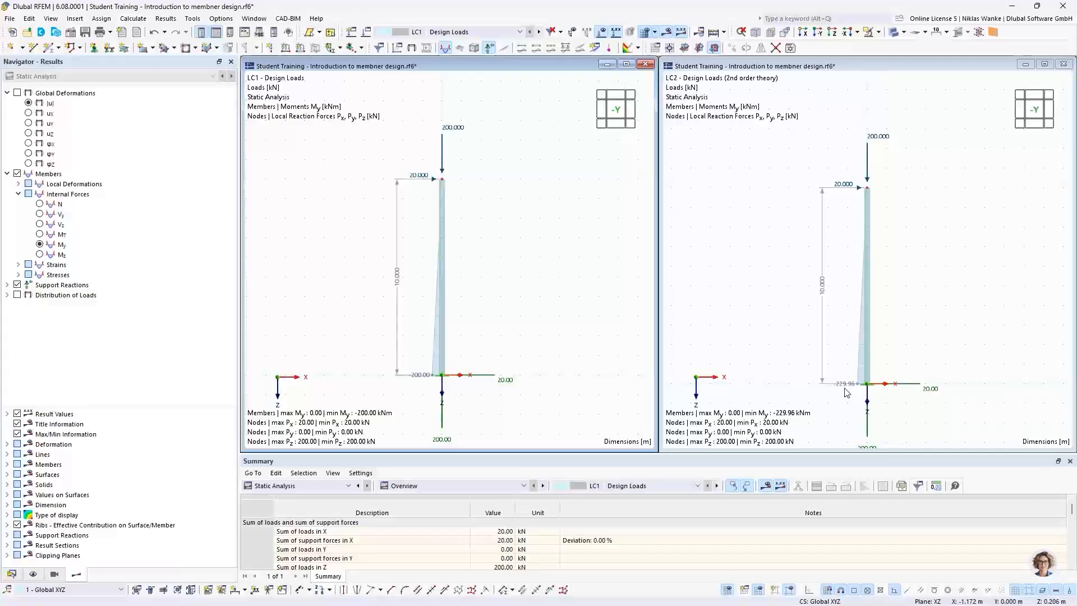
Step: Set the LC2 nodal load at the column top to FX 50 kN and FZ 500 kN, and show LC2 again in its window
click(910, 124)
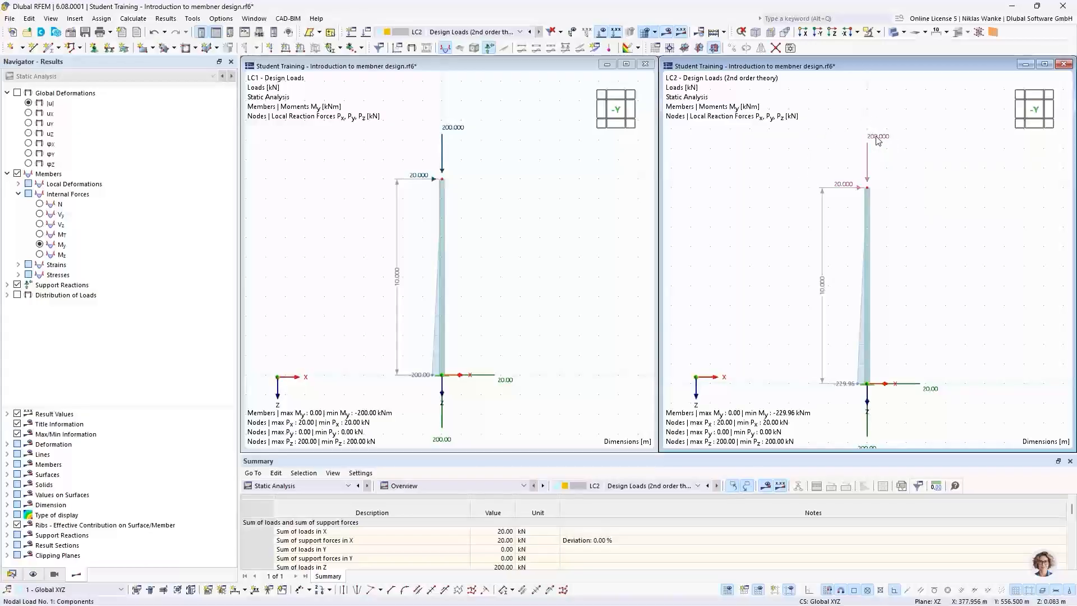
mouse_move(878, 140)
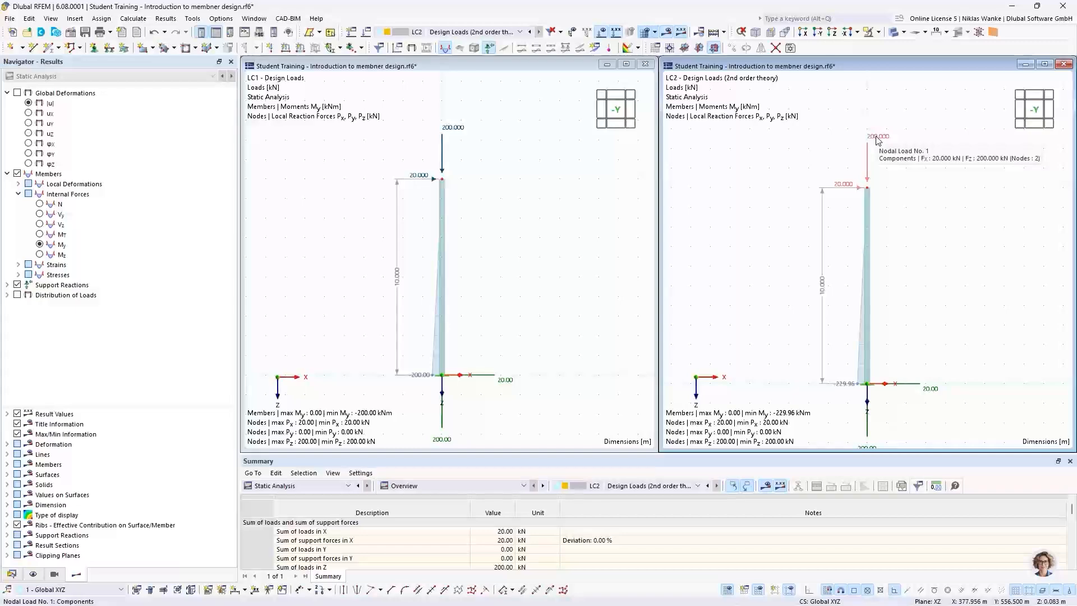
double_click(879, 141)
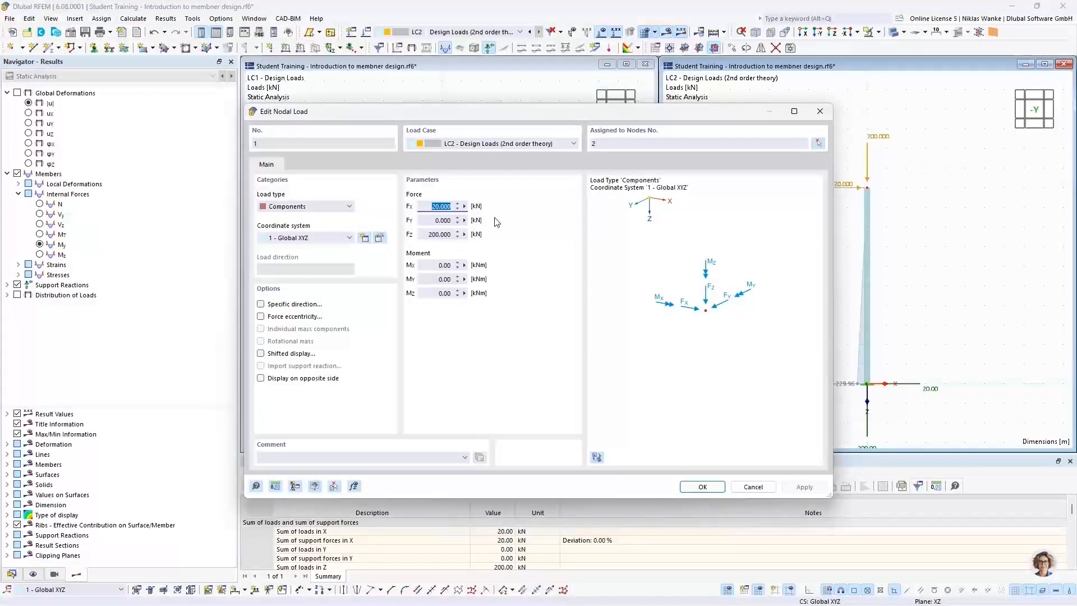
text(50)
click(423, 231)
text(50)
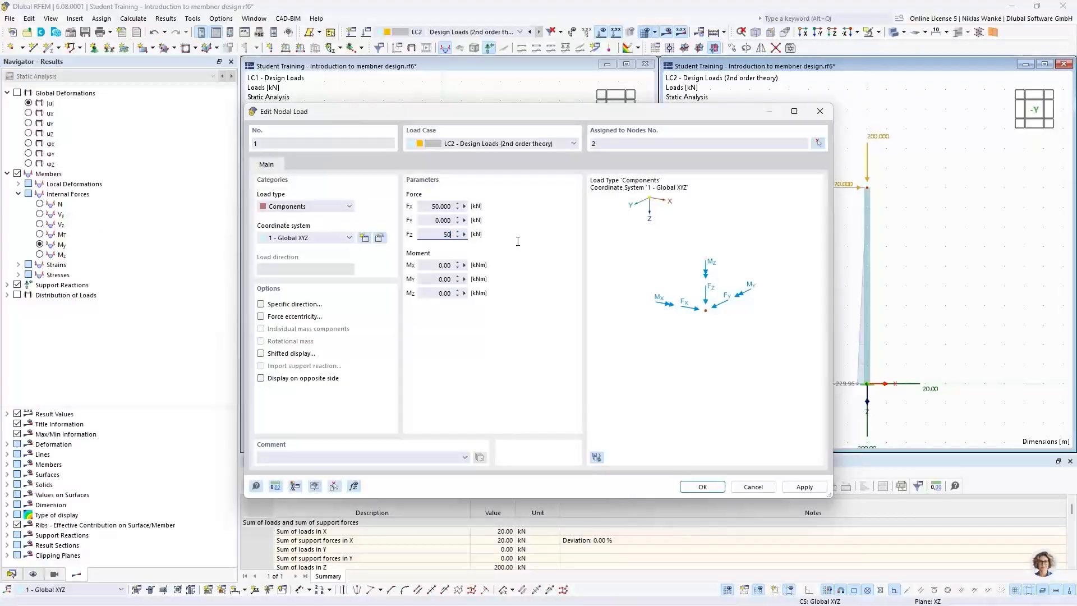
click(703, 487)
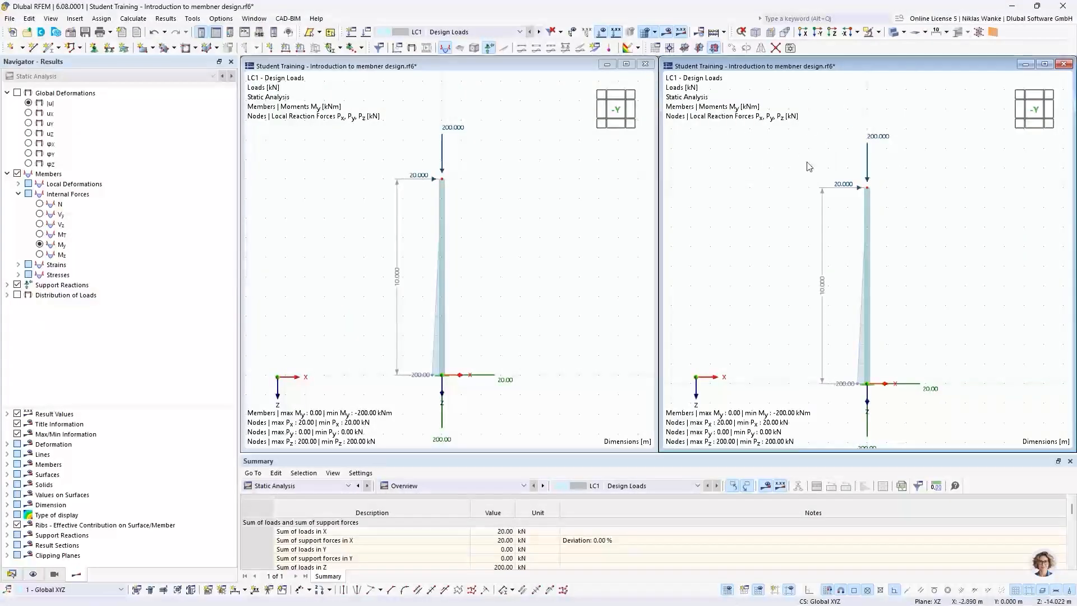
click(468, 32)
click(467, 51)
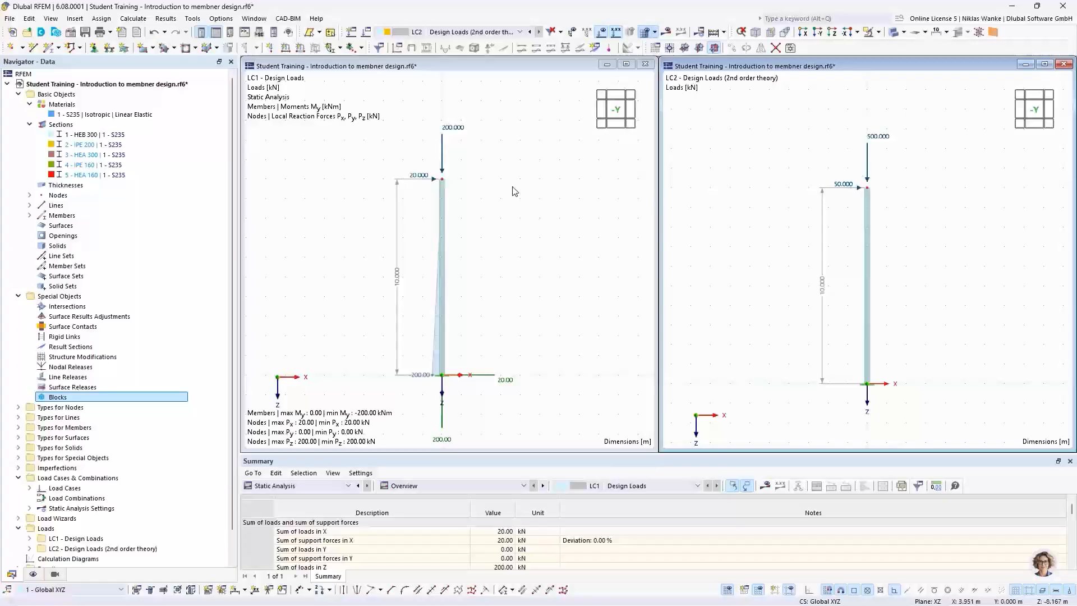
Step: Set the LC1 nodal load at the column top to FX 50 kN and FZ 500 kN
double_click(449, 147)
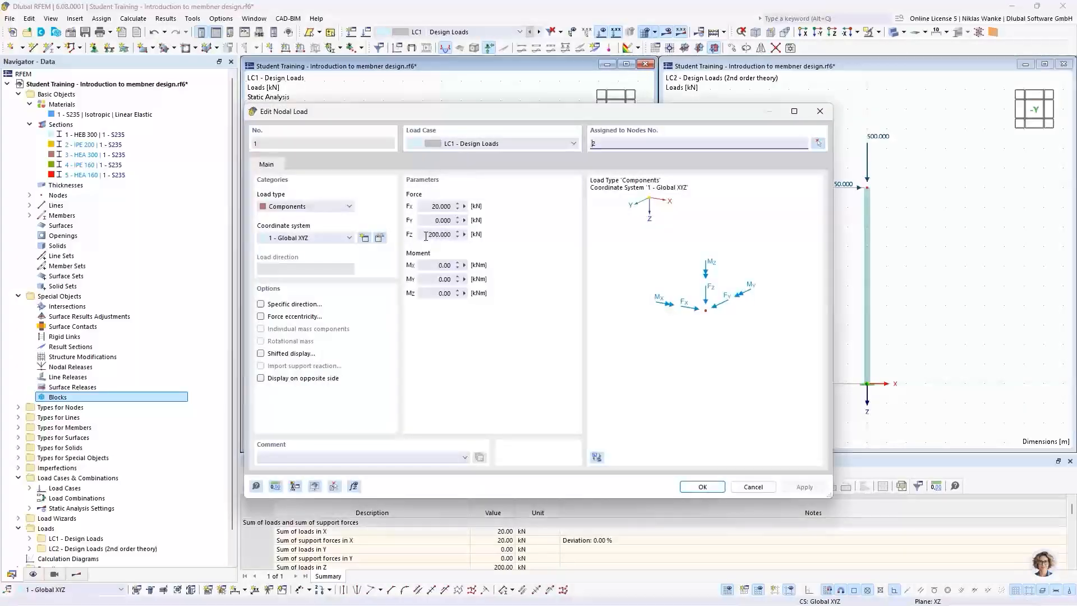
double_click(441, 206)
text(50)
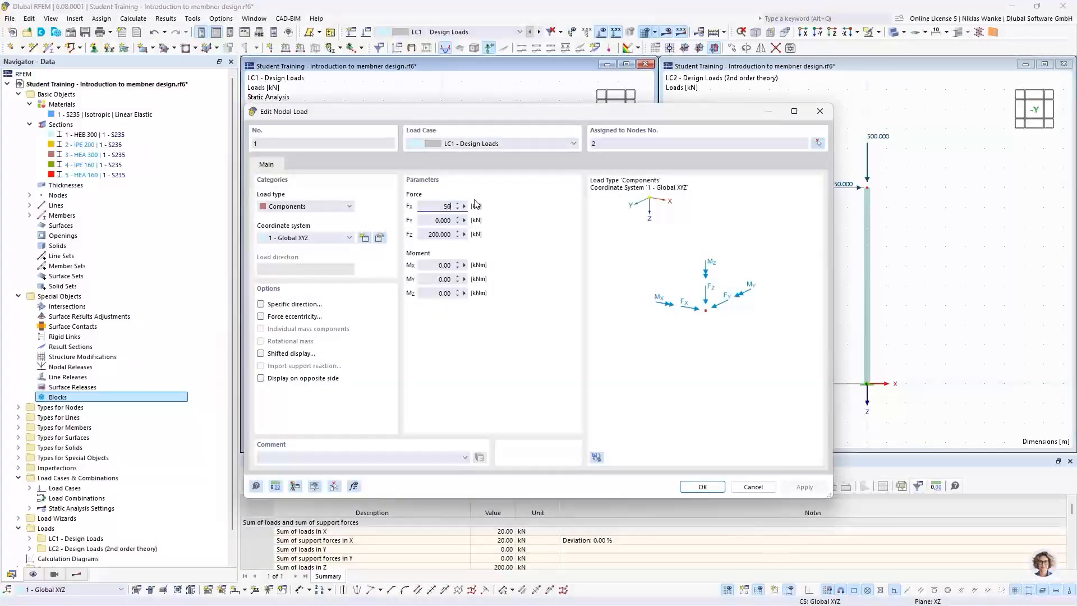
double_click(454, 234)
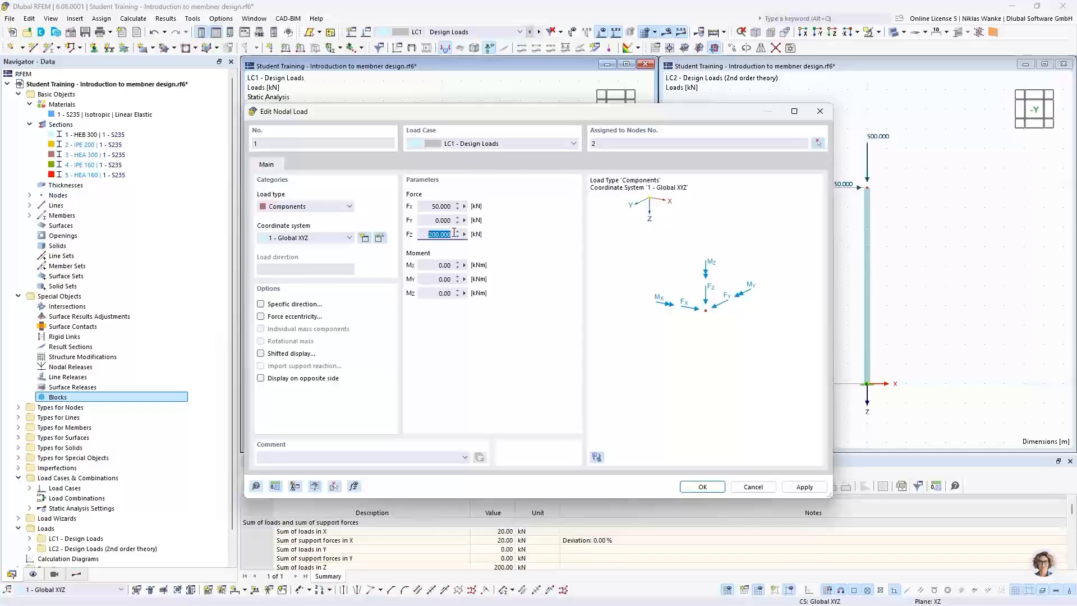
text(500)
click(699, 487)
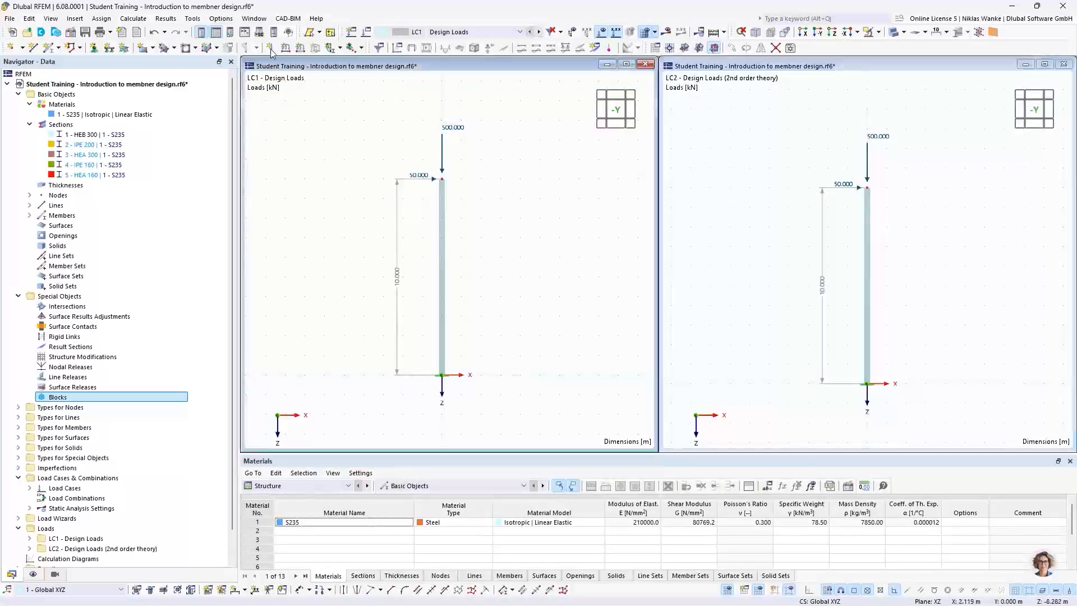
Step: Calculate all load cases with the 50 kN horizontal and 500 kN vertical loads and inspect the reported calculation error for load case 2
click(133, 19)
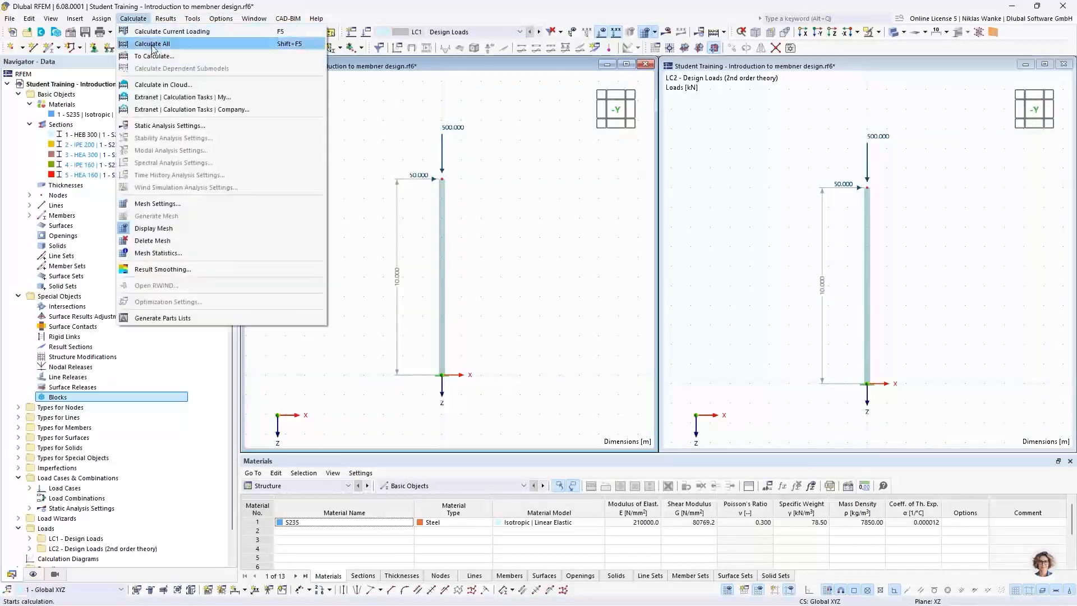
click(150, 43)
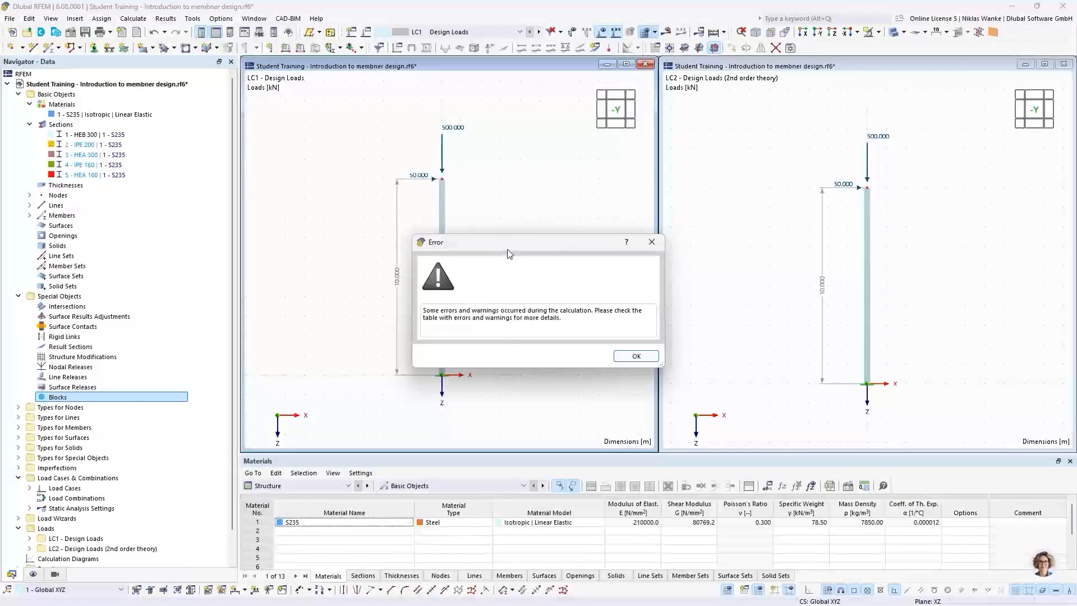
drag(535, 244, 602, 233)
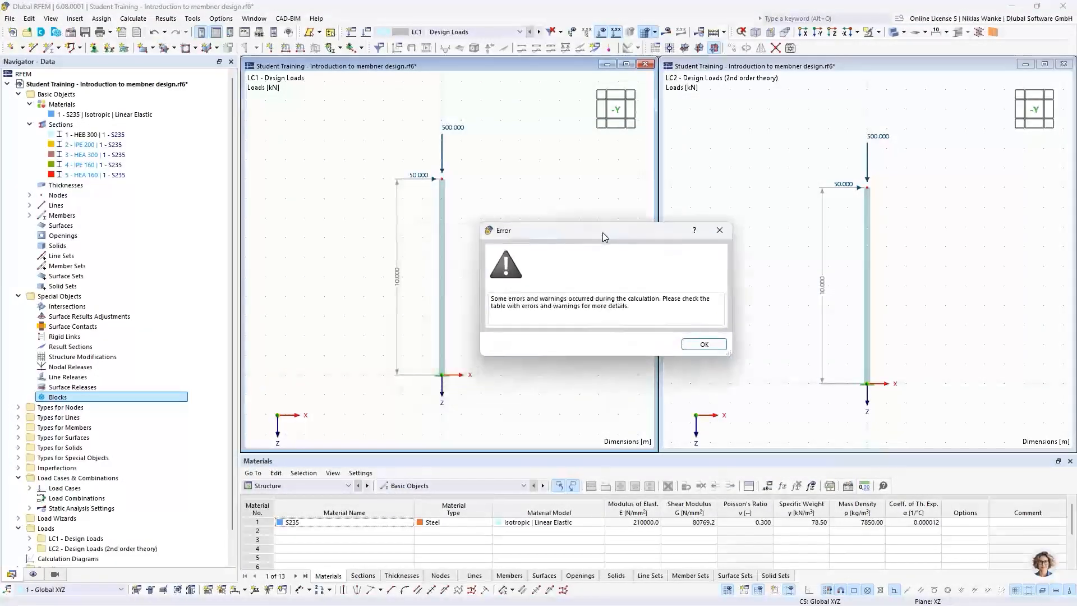
click(705, 344)
click(559, 523)
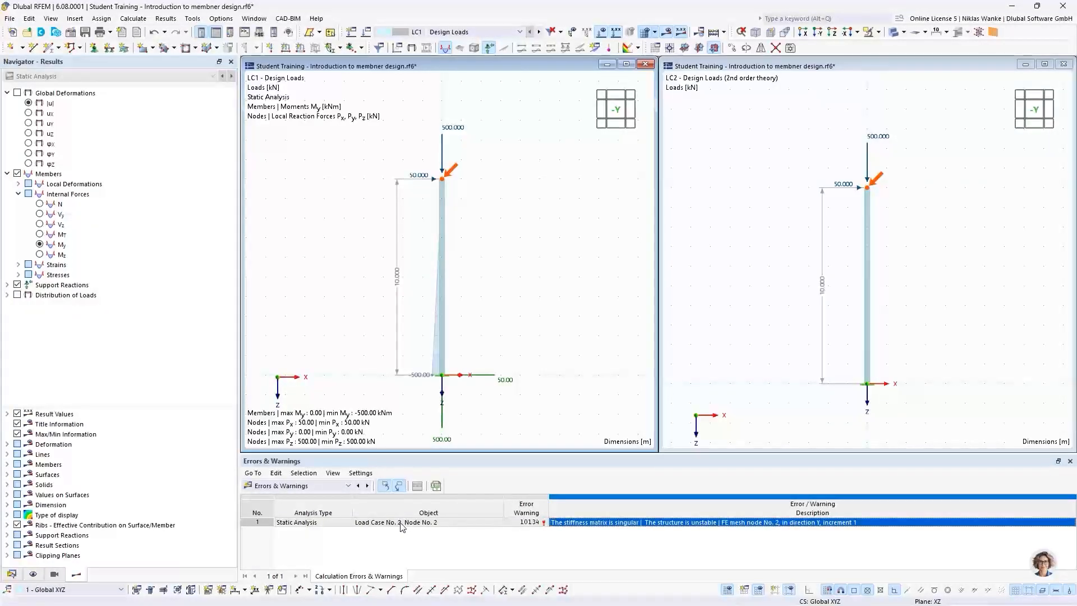
click(762, 210)
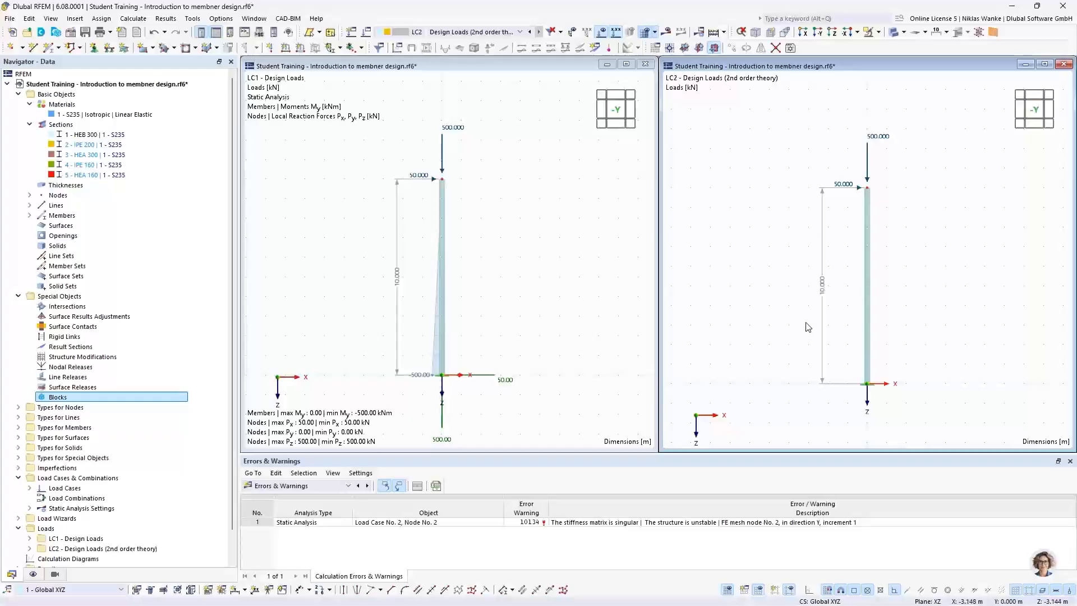
Step: Display the global deformations |u| of LC1 in place of the member moments My
click(525, 159)
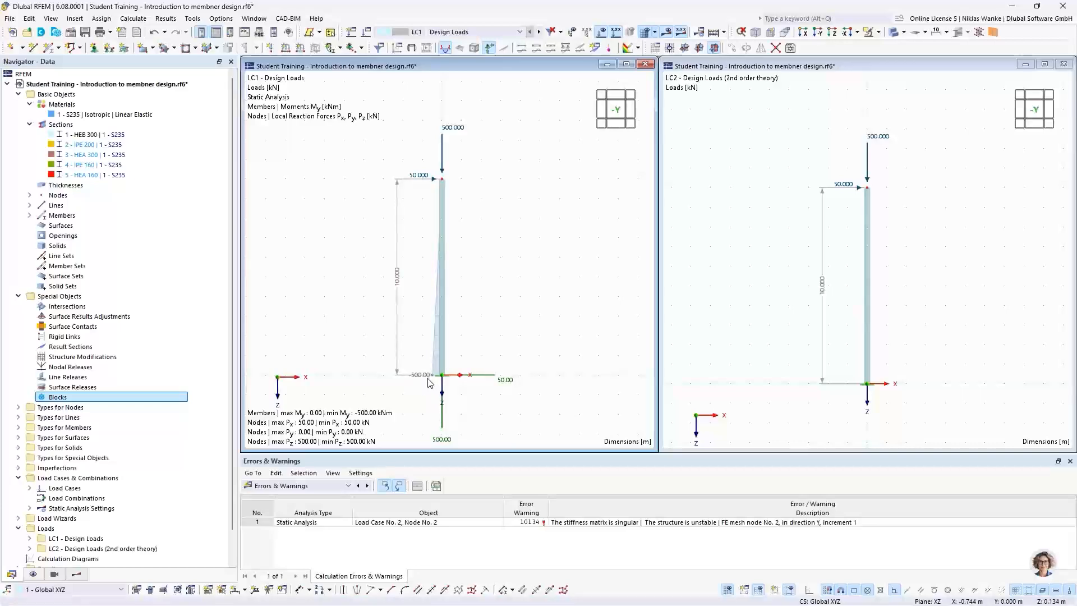
click(77, 574)
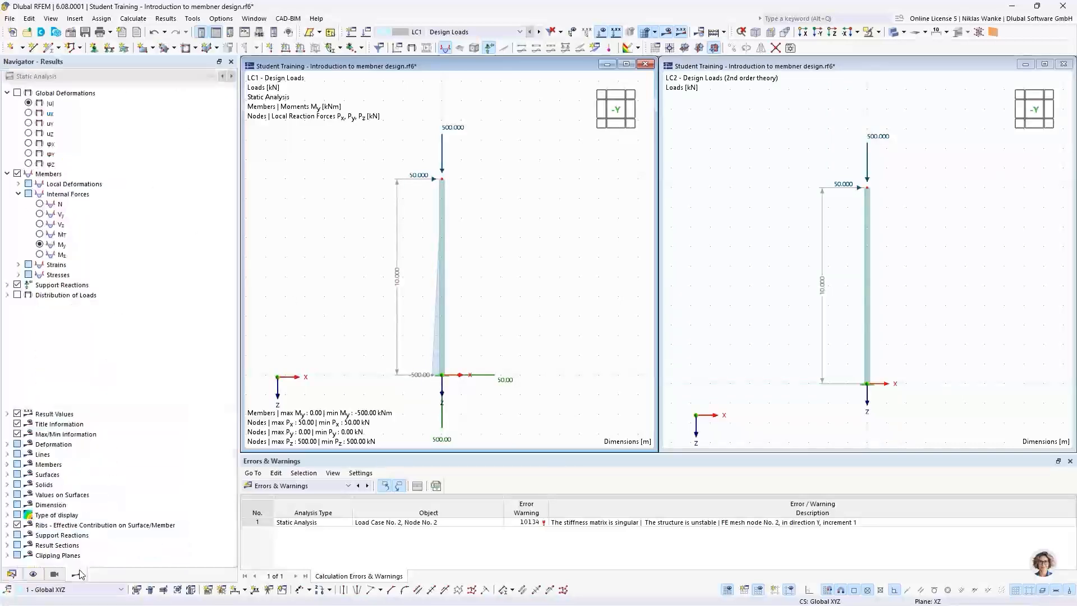
click(29, 103)
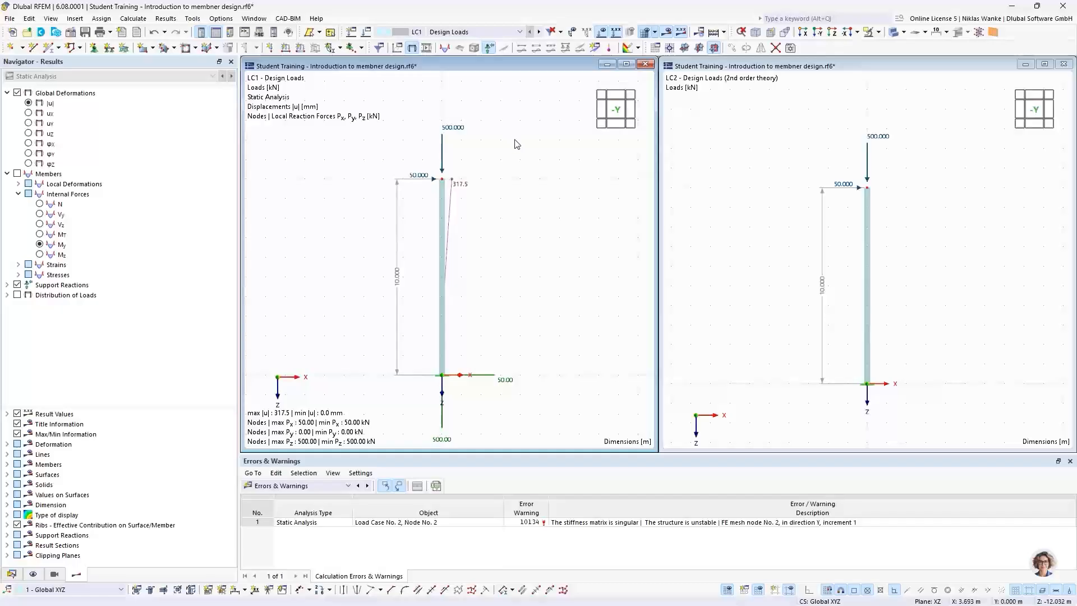
Step: Review the available analysis and design add-ons in the model's base data and close it without changes
click(71, 34)
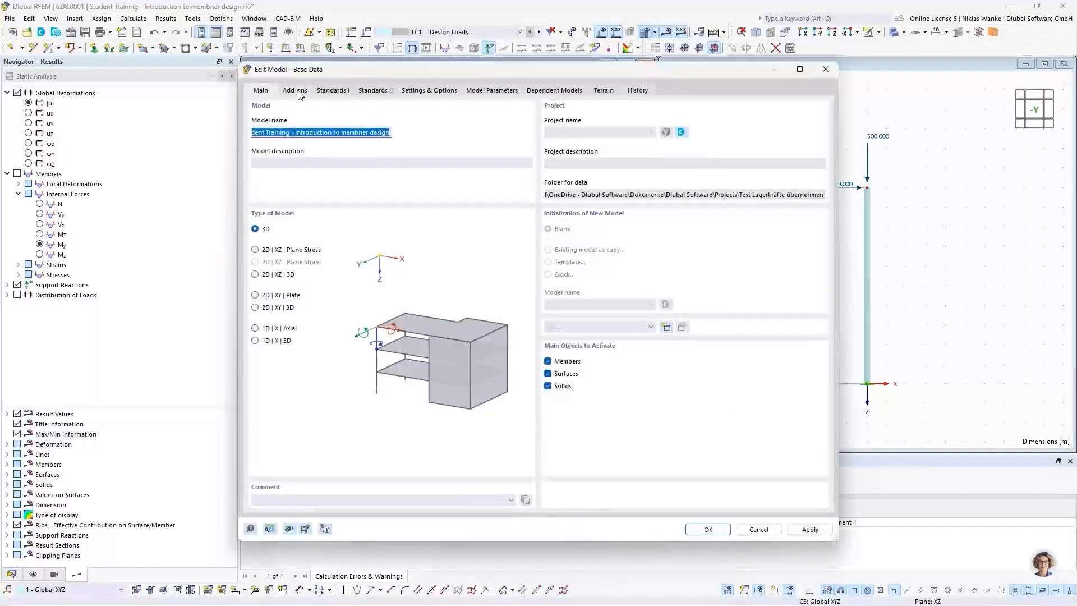
click(296, 92)
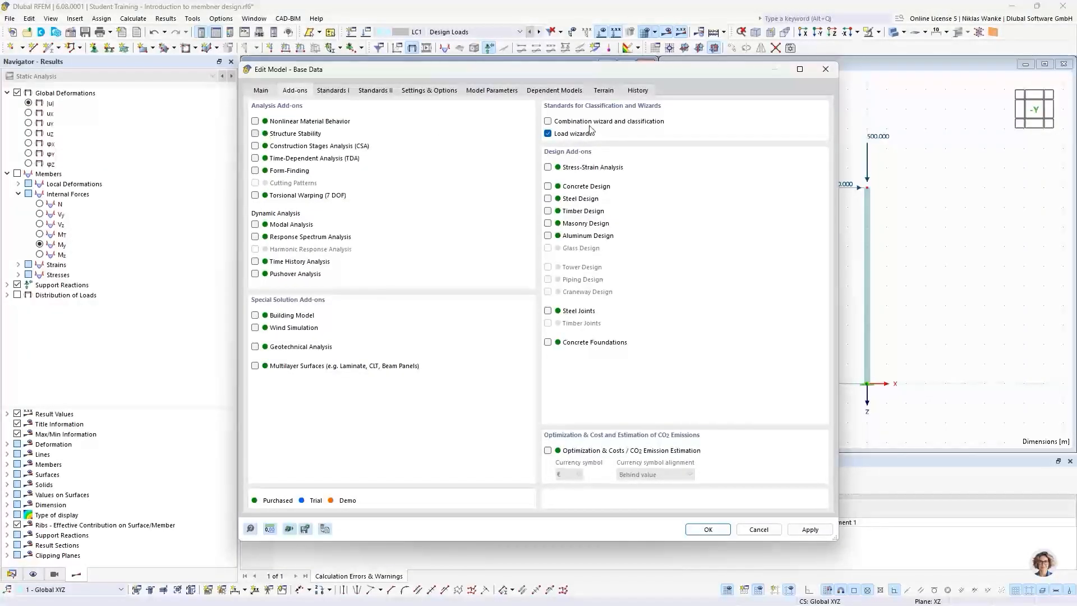
click(826, 69)
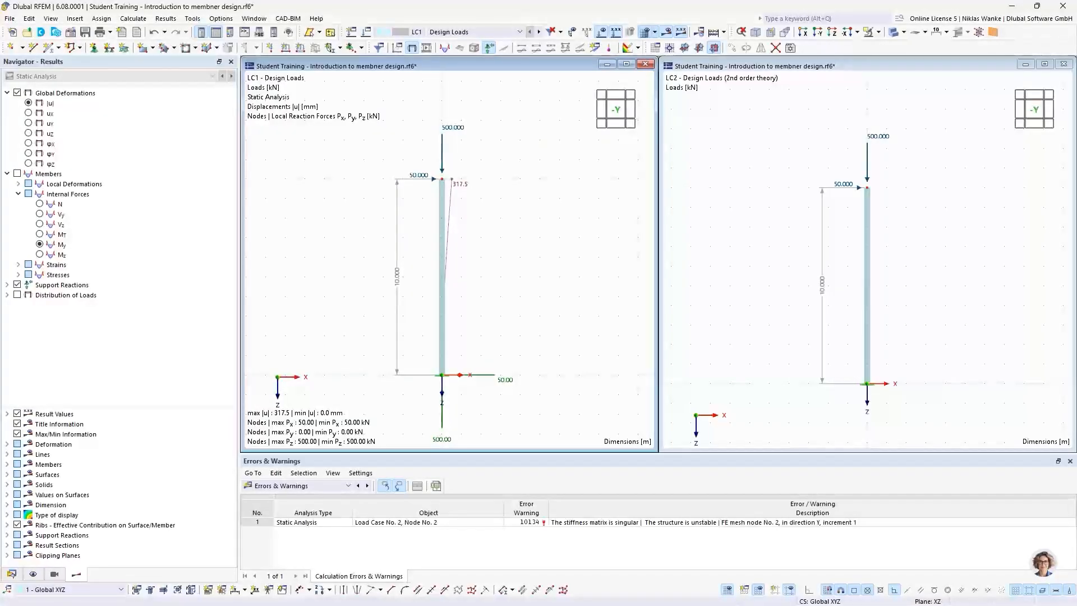
Step: Switch to the PowerPoint presentation and advance to the slide on Euler-Case 1 mode shapes
key(alt+Tab)
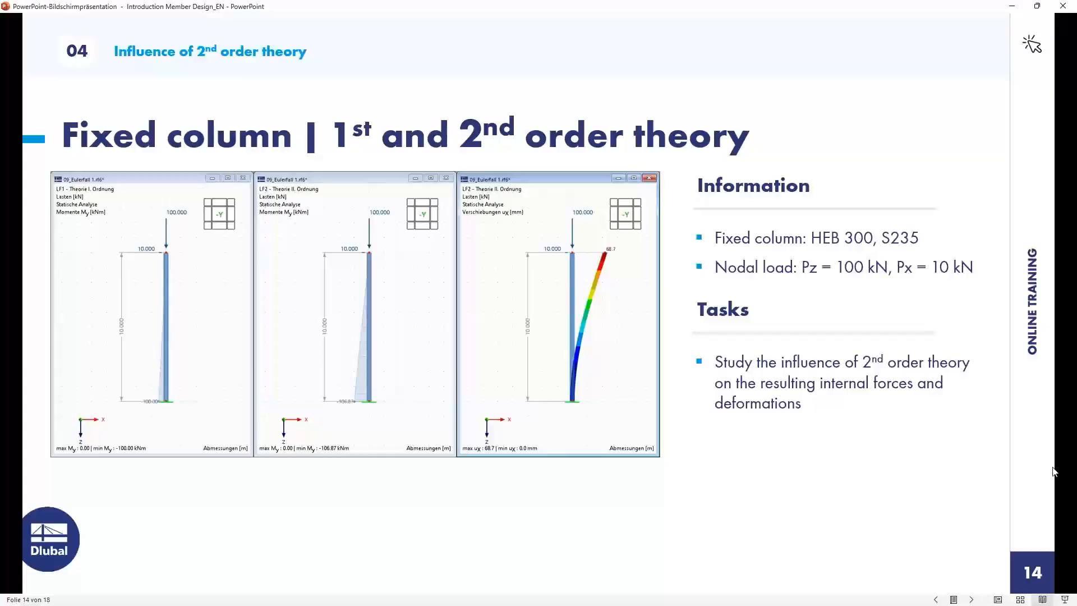
click(857, 465)
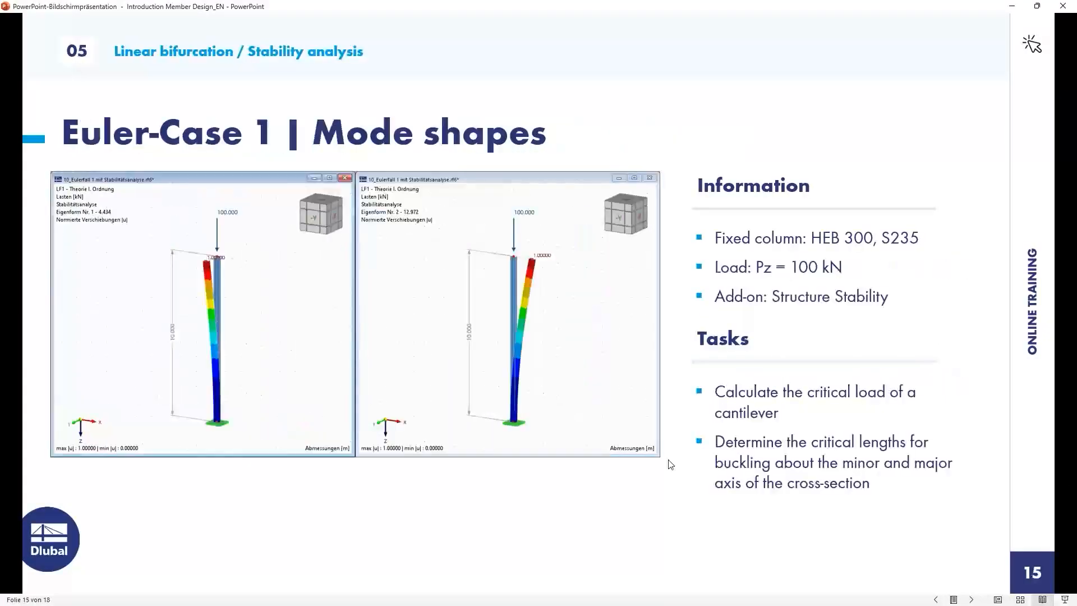
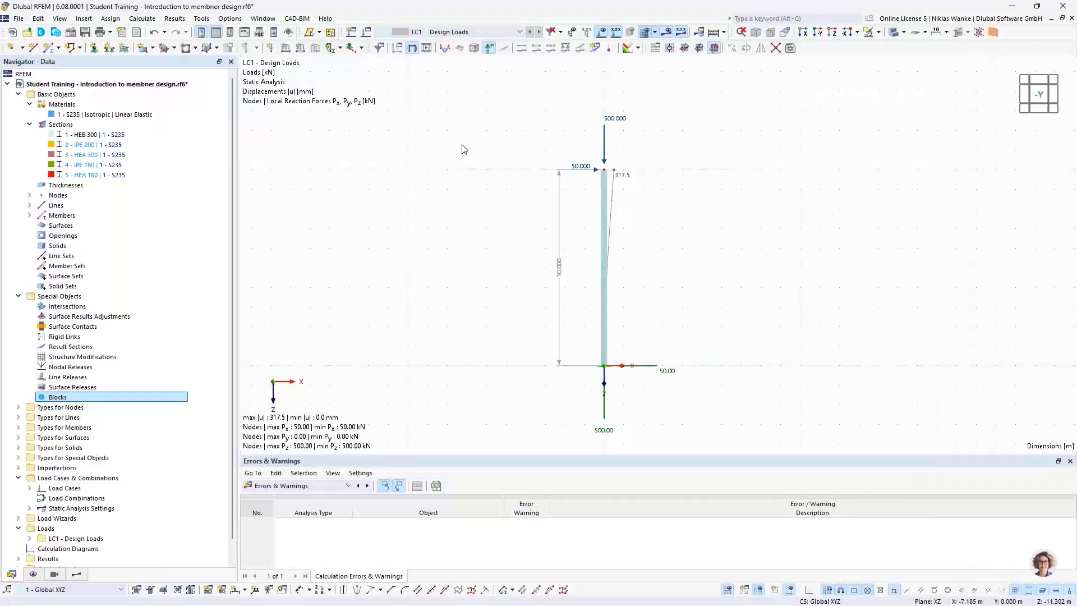
Step: Set the LC1 nodal load at the column top to FX 0 kN and FZ 100 kN
double_click(613, 122)
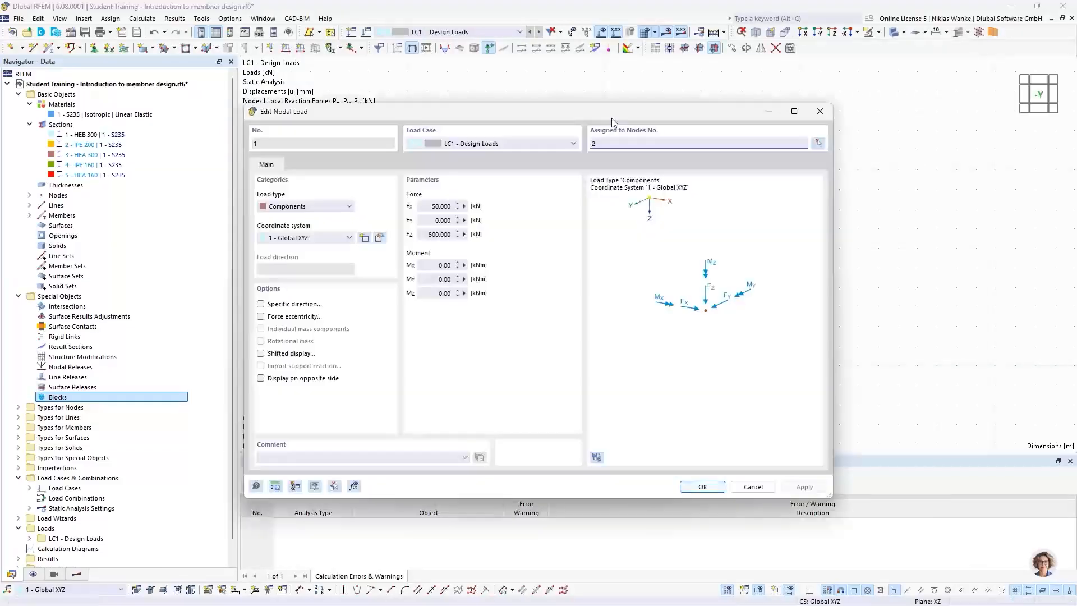
drag(427, 205, 476, 238)
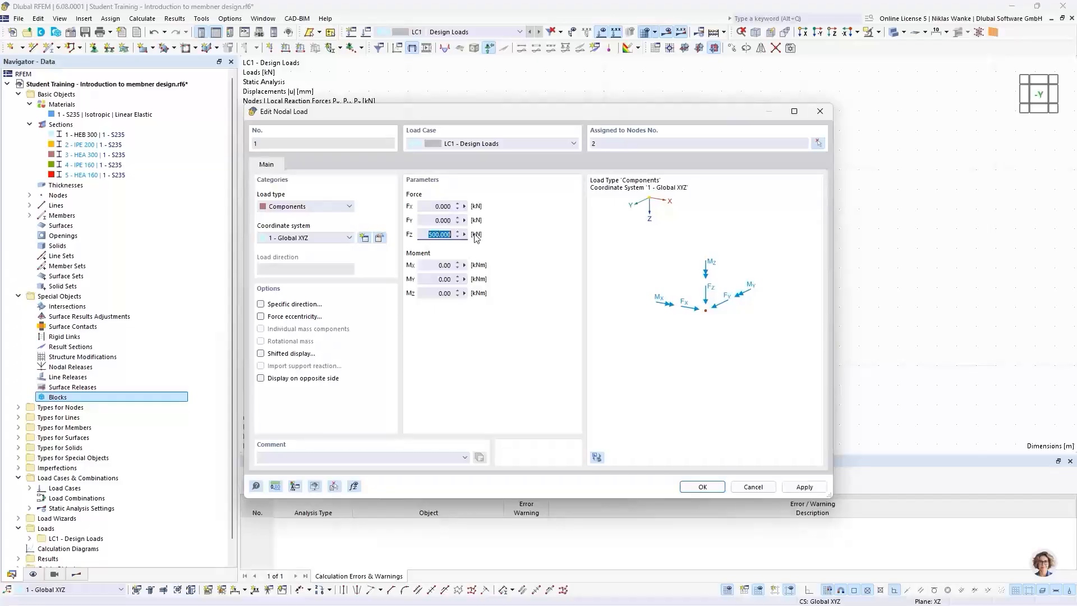
text(100)
click(713, 490)
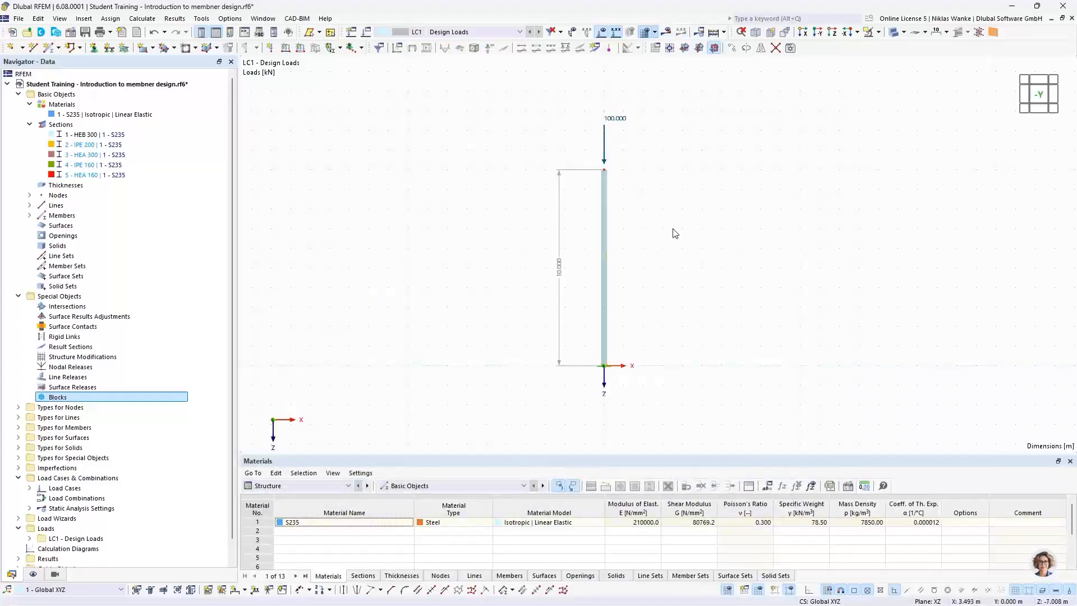
middle_drag(664, 265, 677, 266)
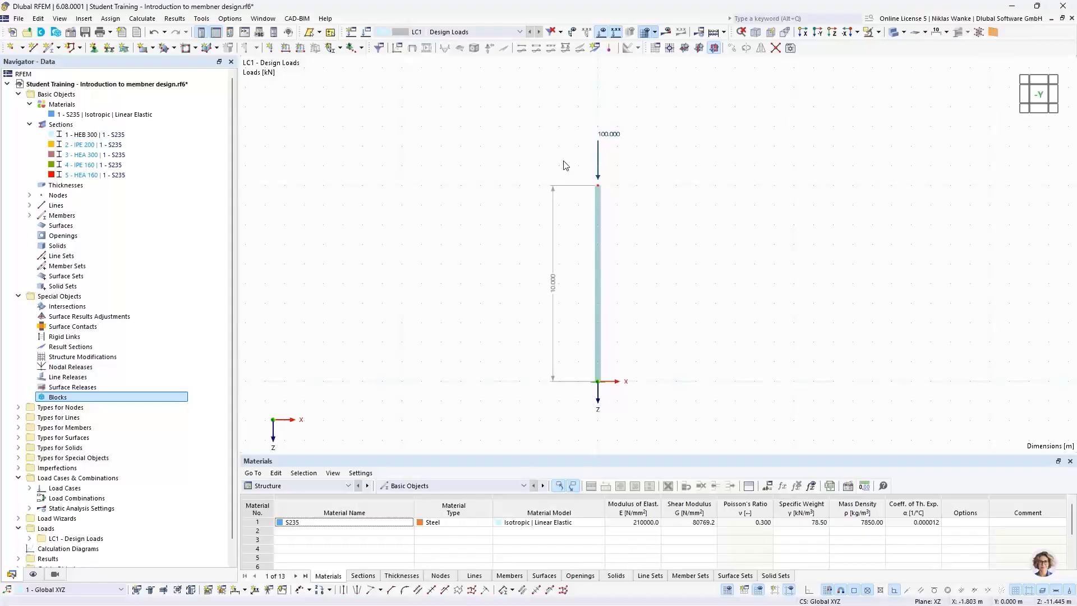
Step: Activate the Structure Stability add-on in the model's base data
click(71, 35)
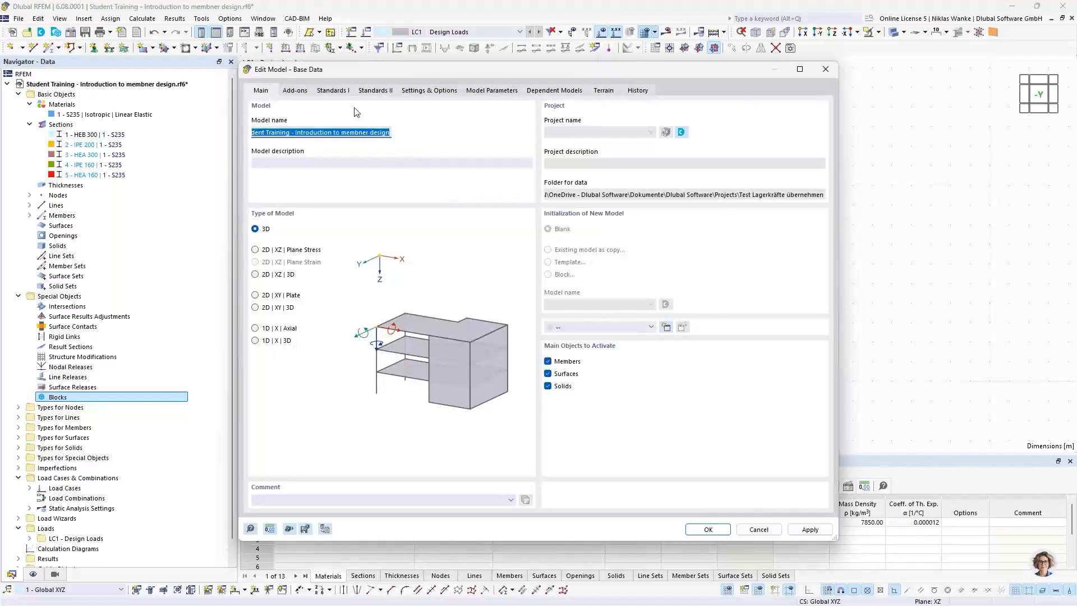
click(302, 91)
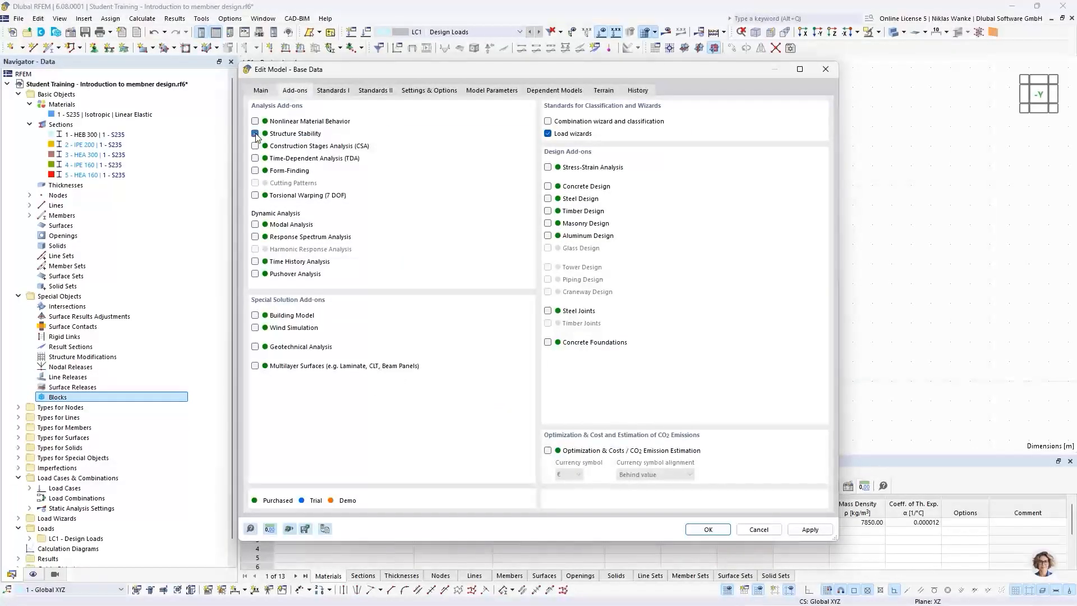
click(255, 134)
click(707, 530)
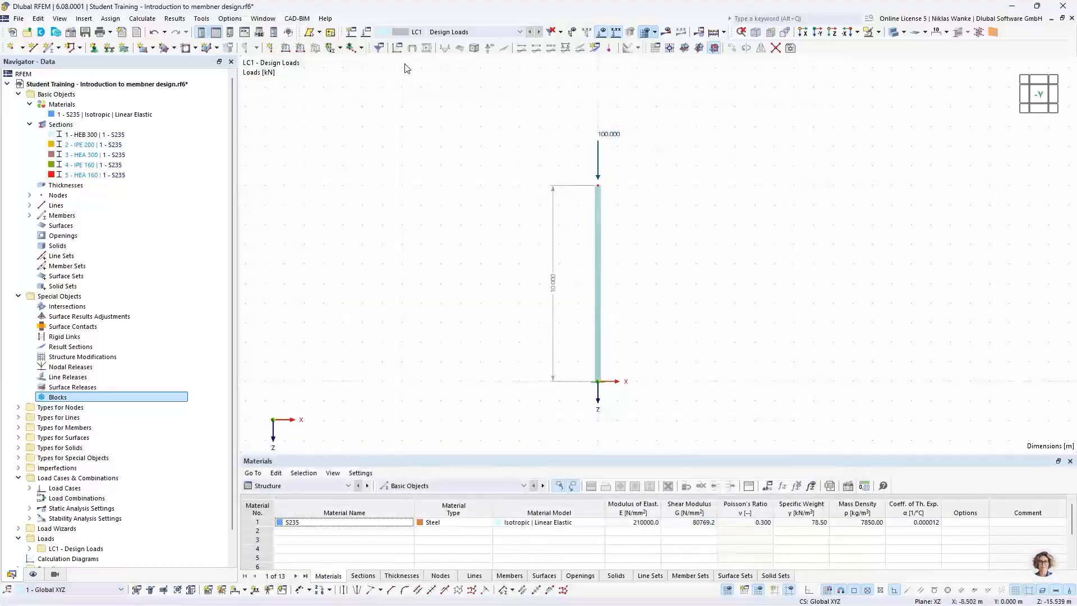
Step: Enable the critical load calculation for LC1 with stability settings ST1, linear eigenvalue method by Lanczos
click(366, 33)
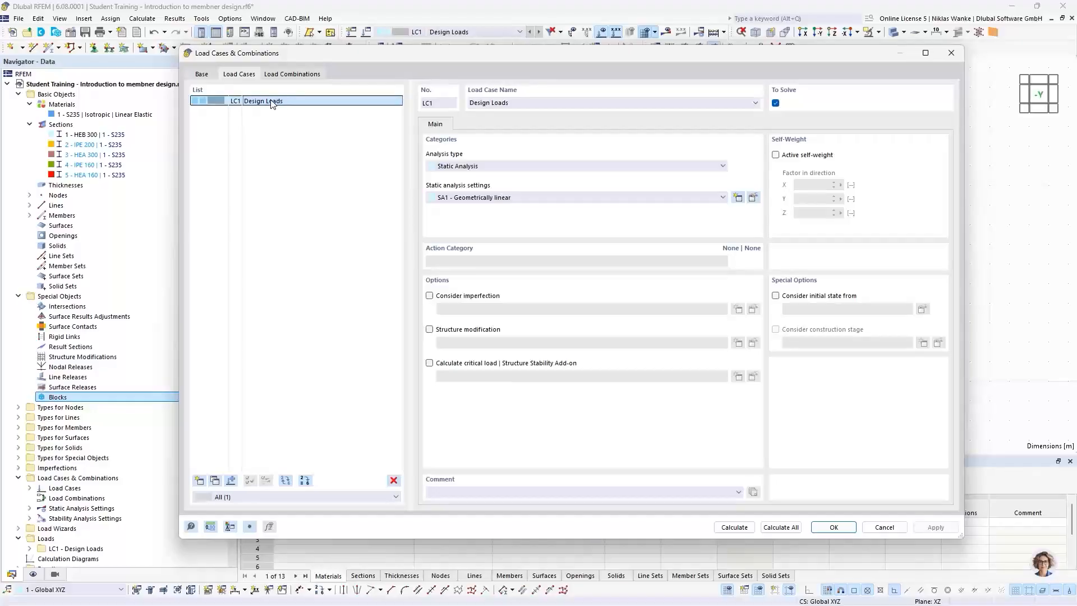
click(429, 363)
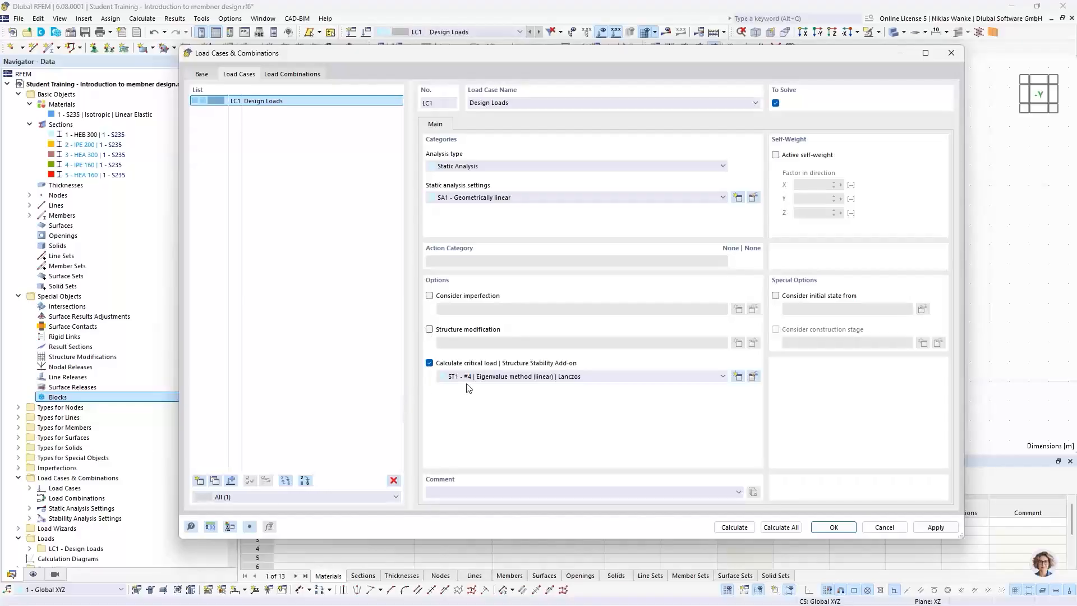
click(518, 377)
click(519, 378)
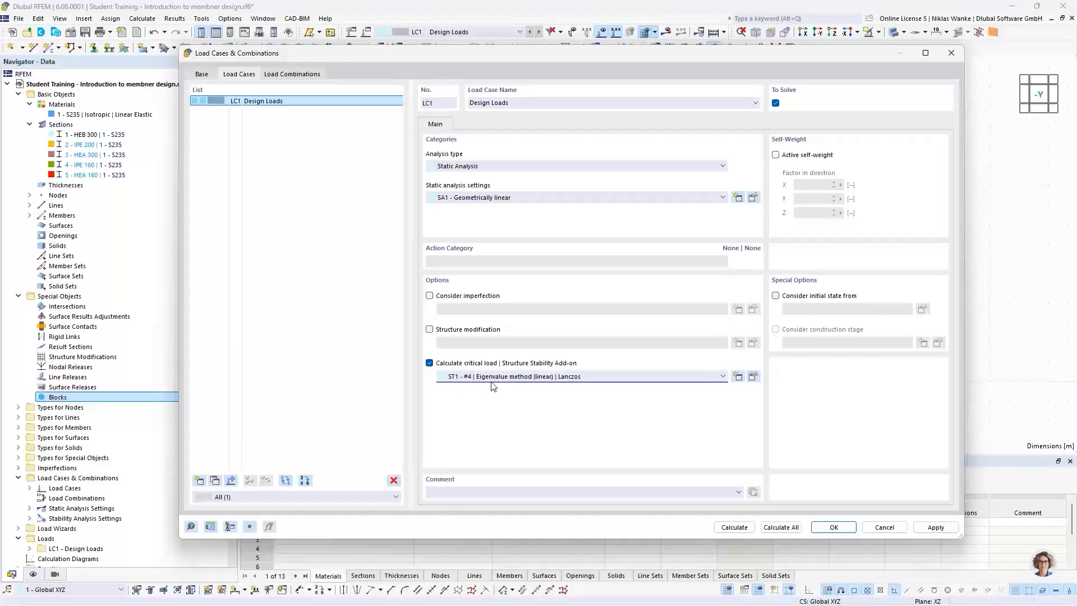
Step: Open the ST1 stability analysis settings and check the available stability analysis types and the number of lowest eigenvalues
click(753, 378)
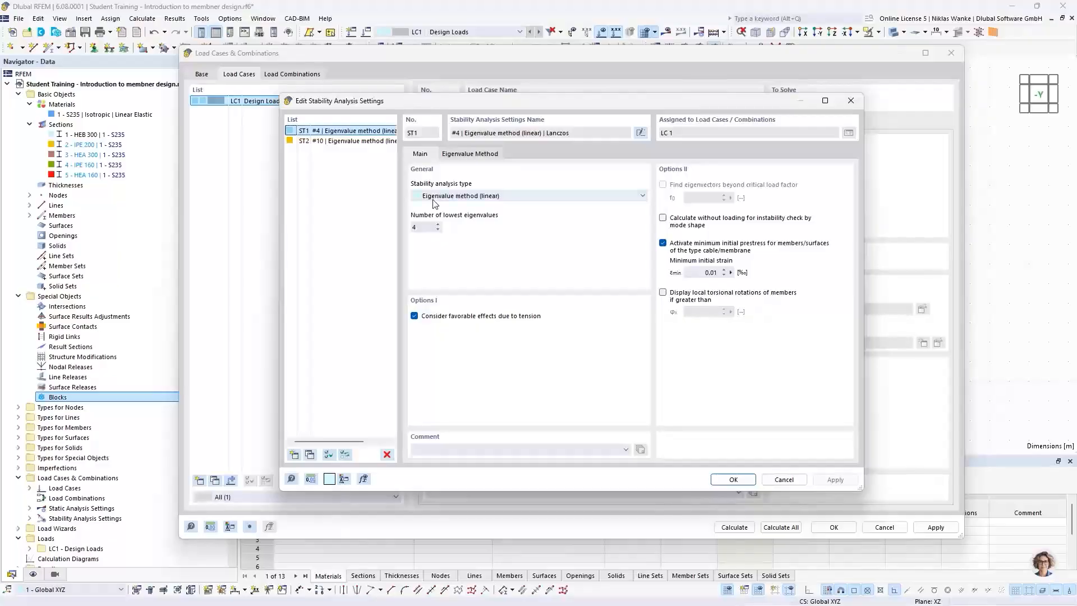
click(548, 198)
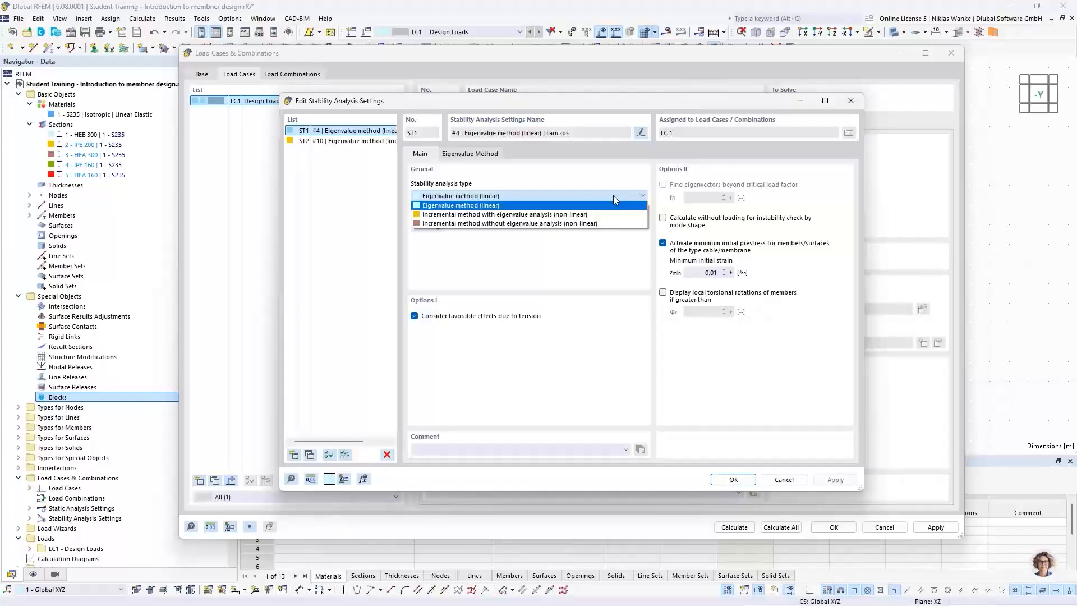
click(514, 196)
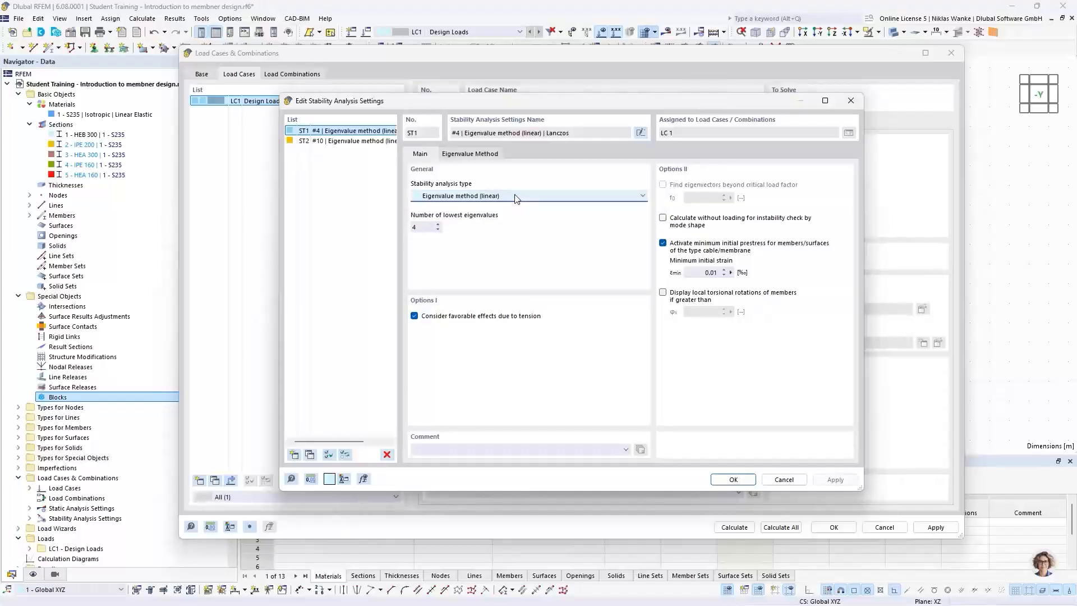
click(427, 227)
click(439, 225)
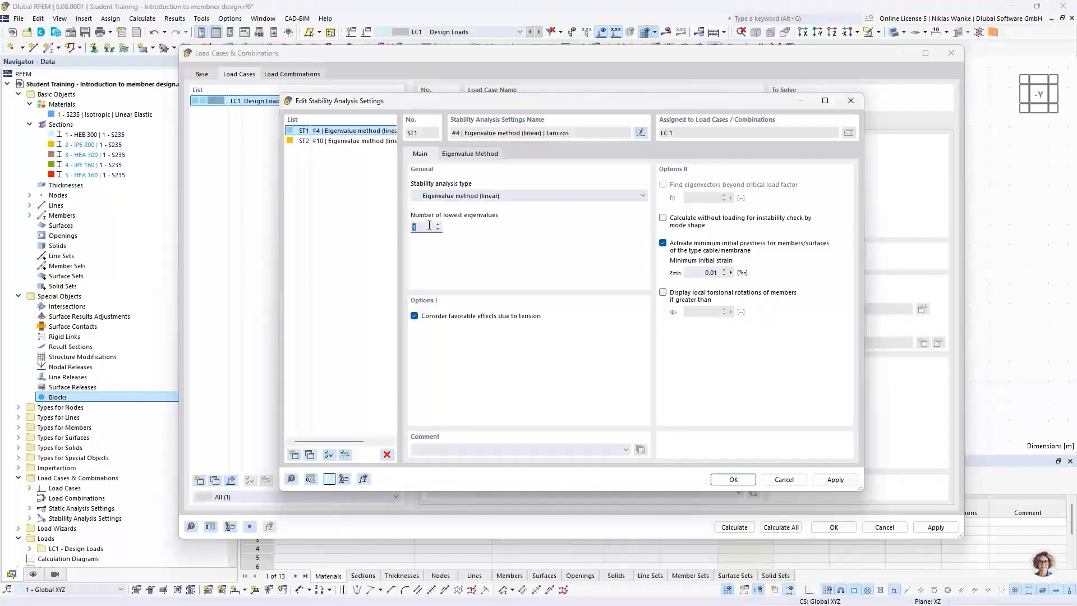
Step: Check the eigenvalue method options for ST1, keep Lanczos, and accept the stability and load case settings
click(480, 155)
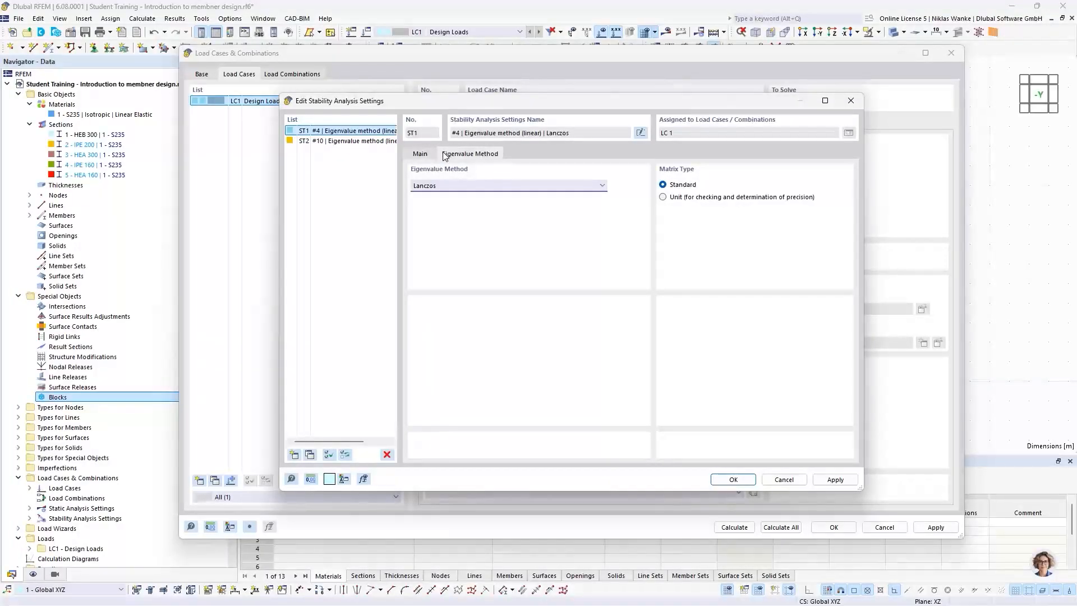
click(461, 187)
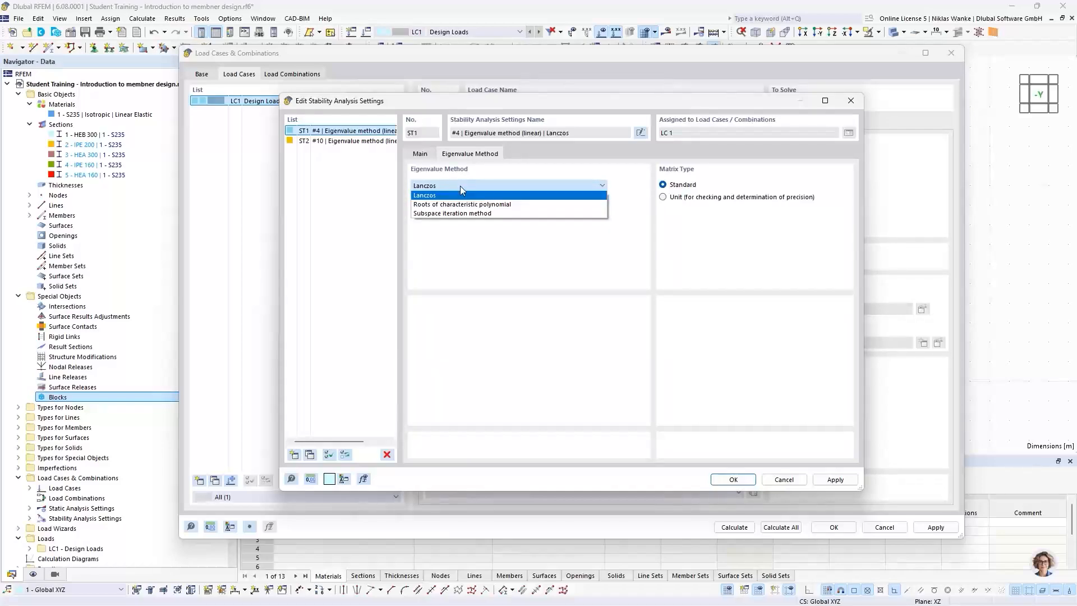
click(460, 186)
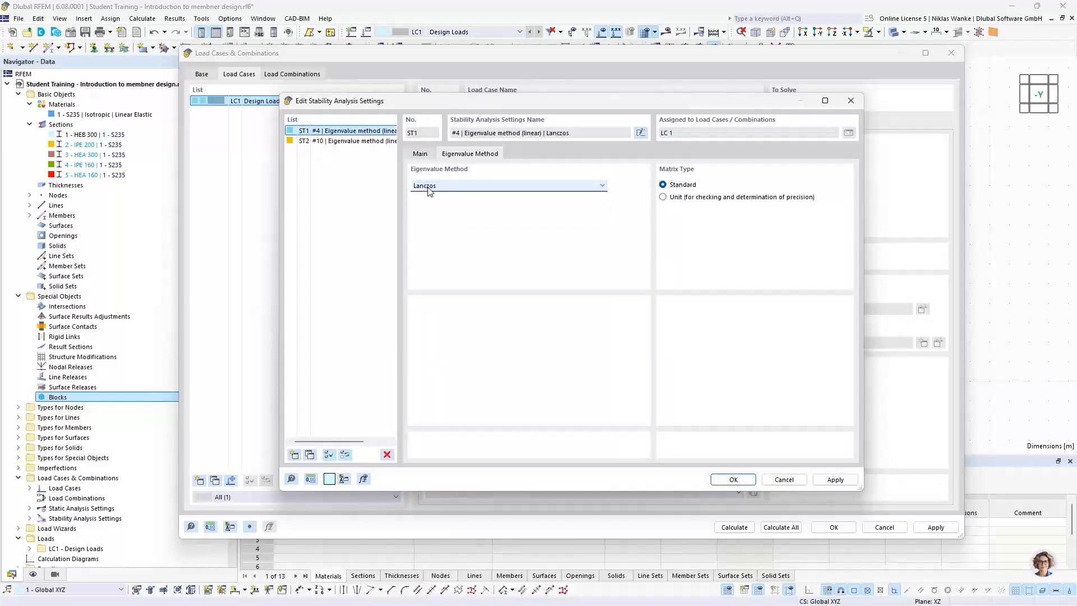
click(420, 154)
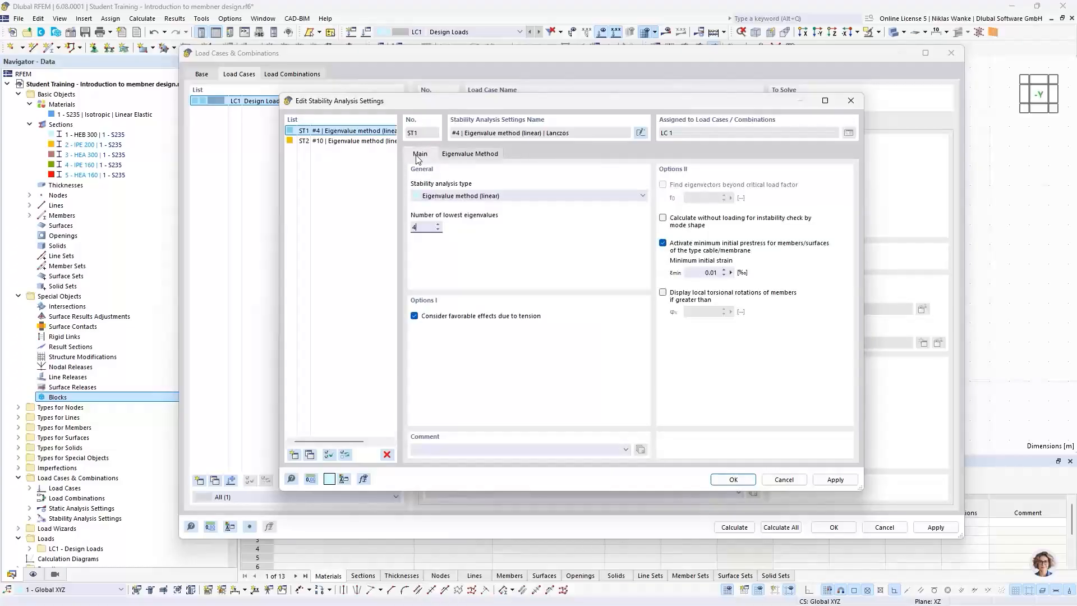
click(733, 479)
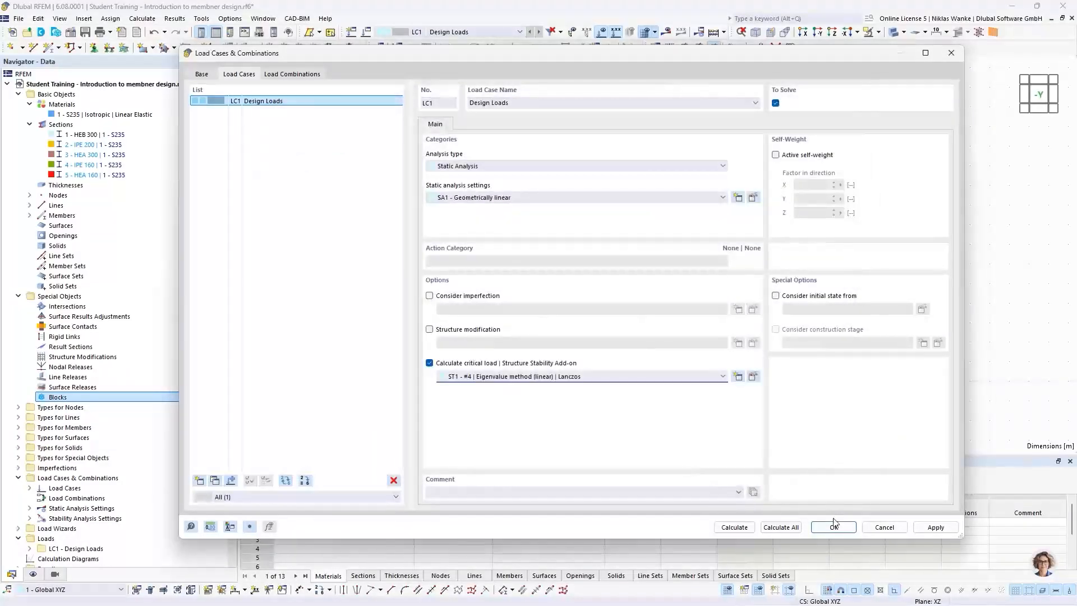
click(835, 527)
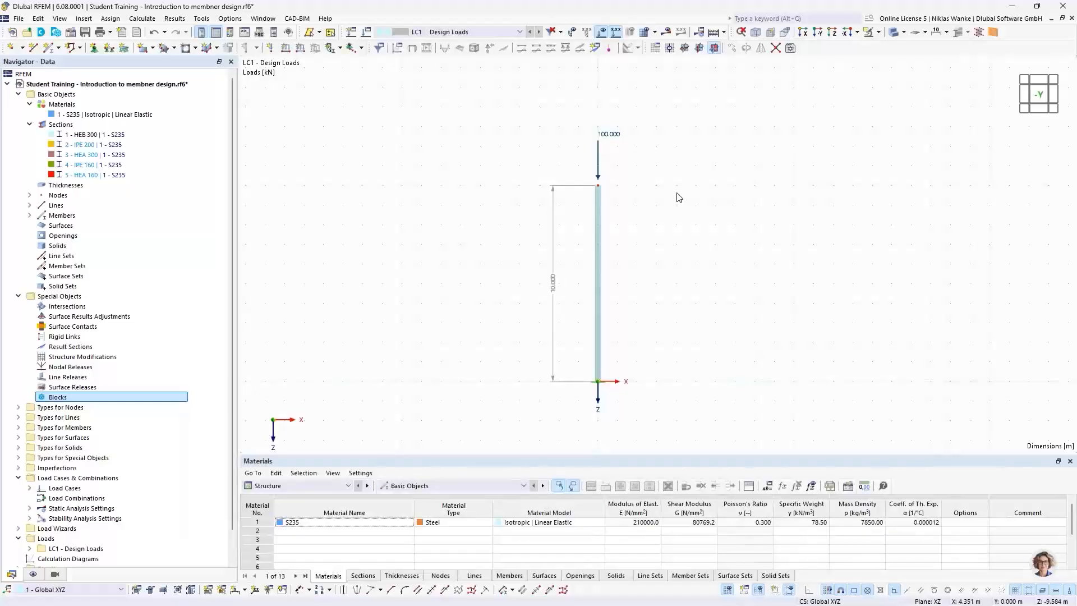
Step: Calculate LC1 and switch the displayed results from Static Analysis to Stability Analysis
click(667, 33)
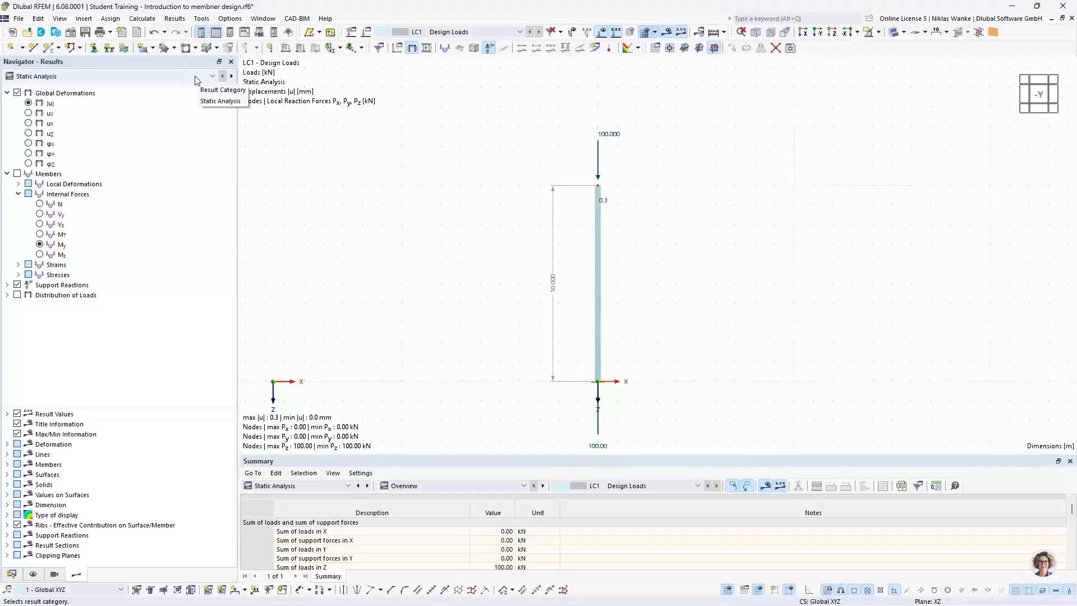
click(156, 78)
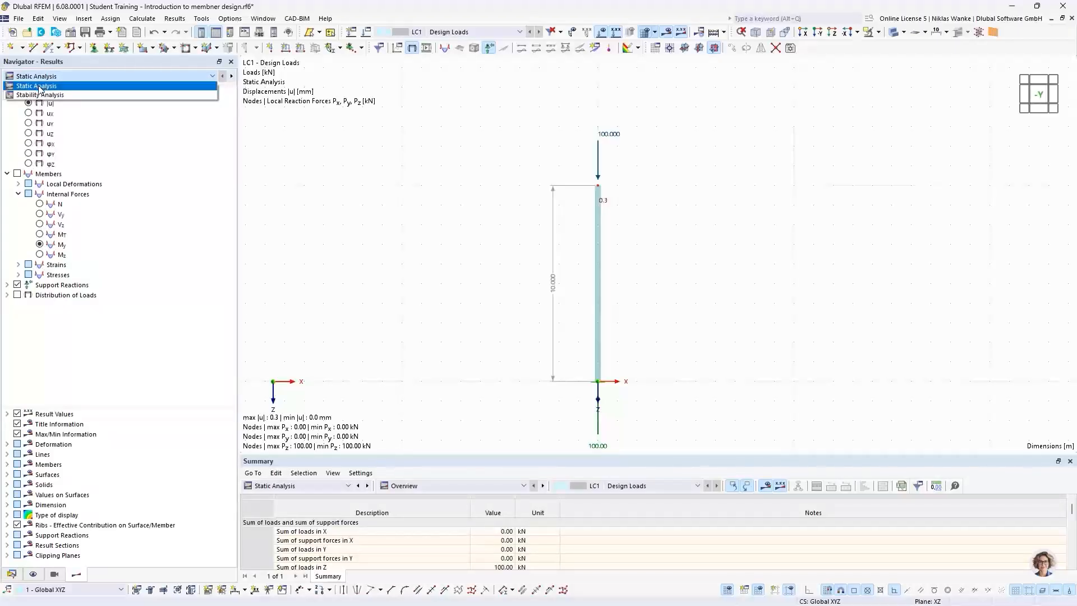
click(162, 79)
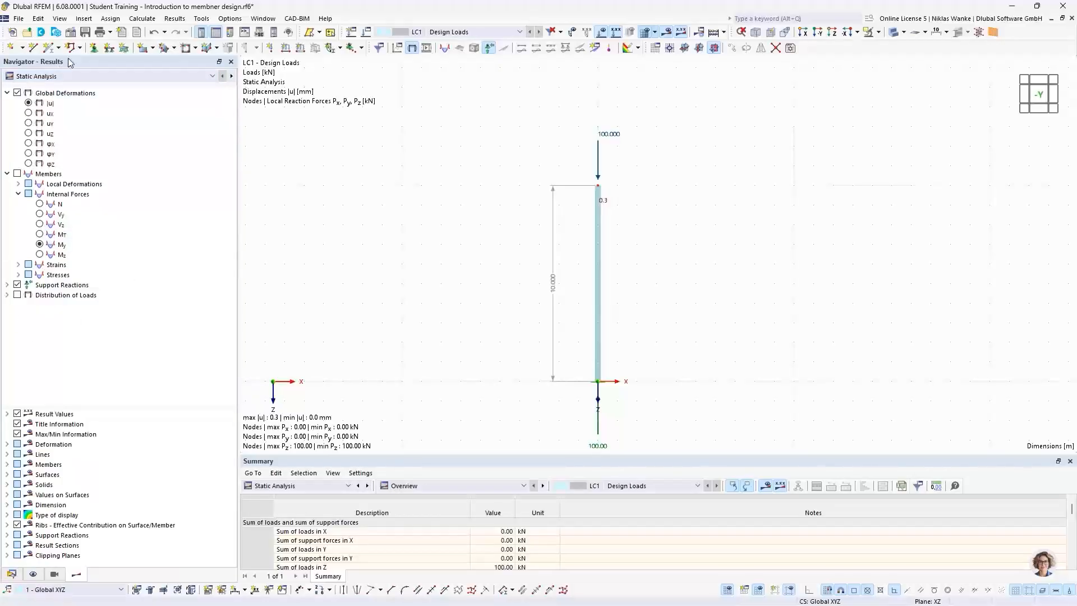
click(29, 103)
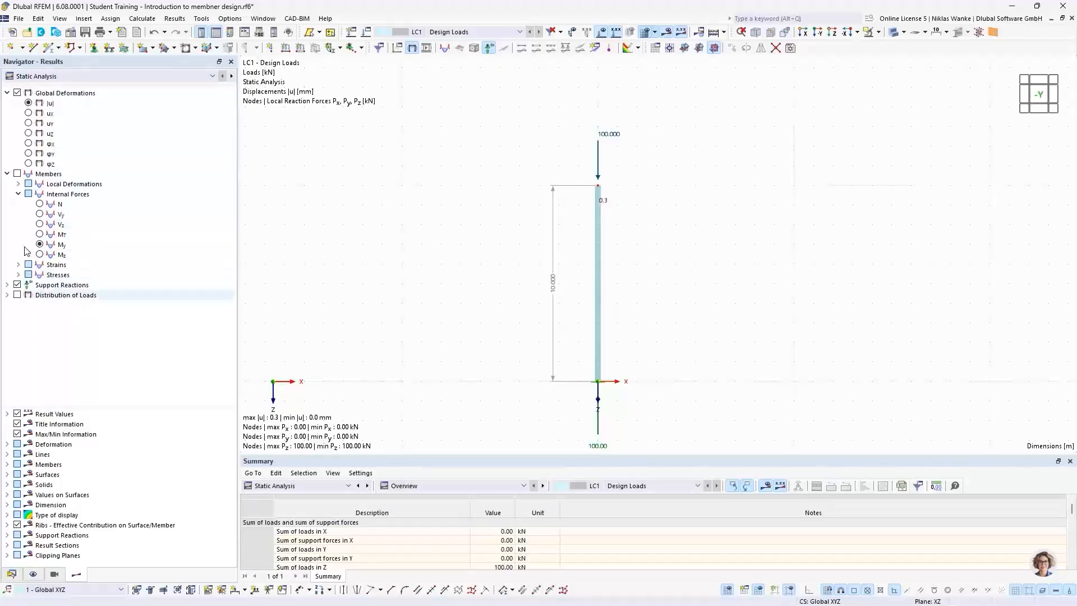
click(84, 76)
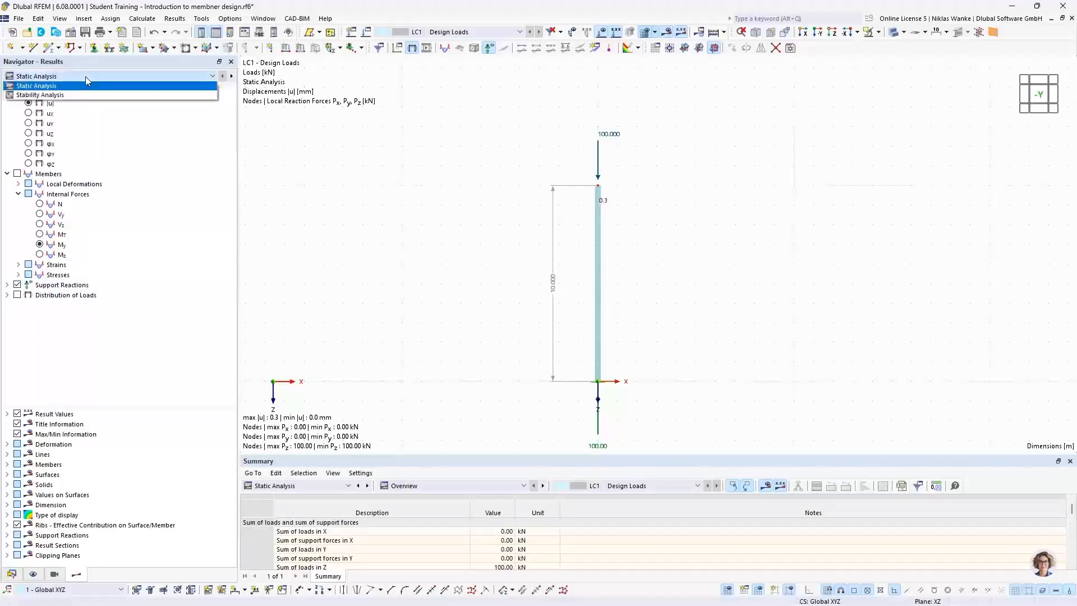
click(54, 96)
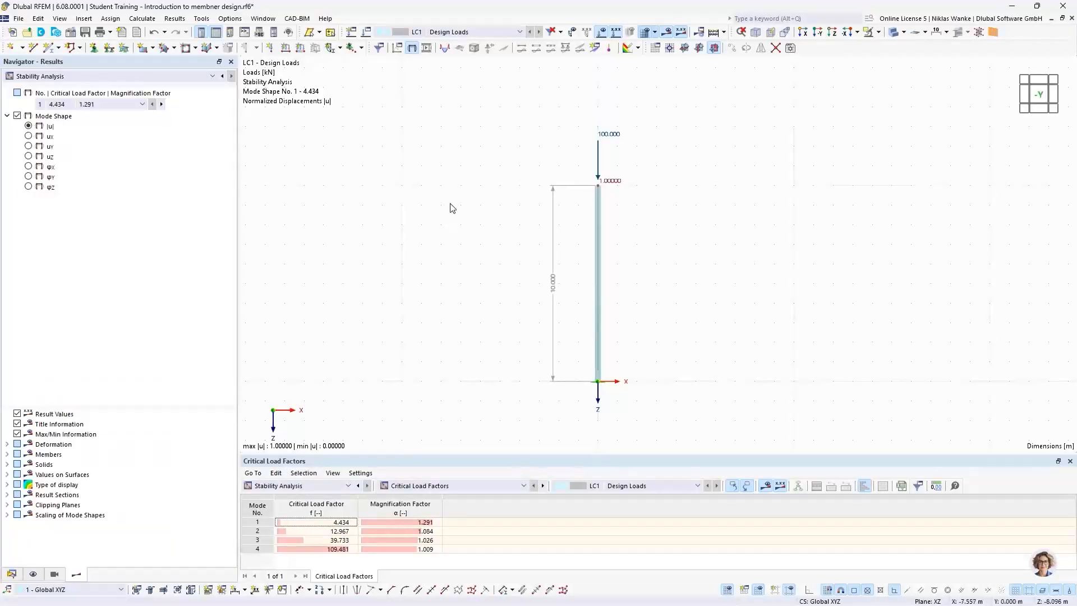
Step: Keep mode shape 1 selected and set the member deformation display to Section Colored
click(104, 105)
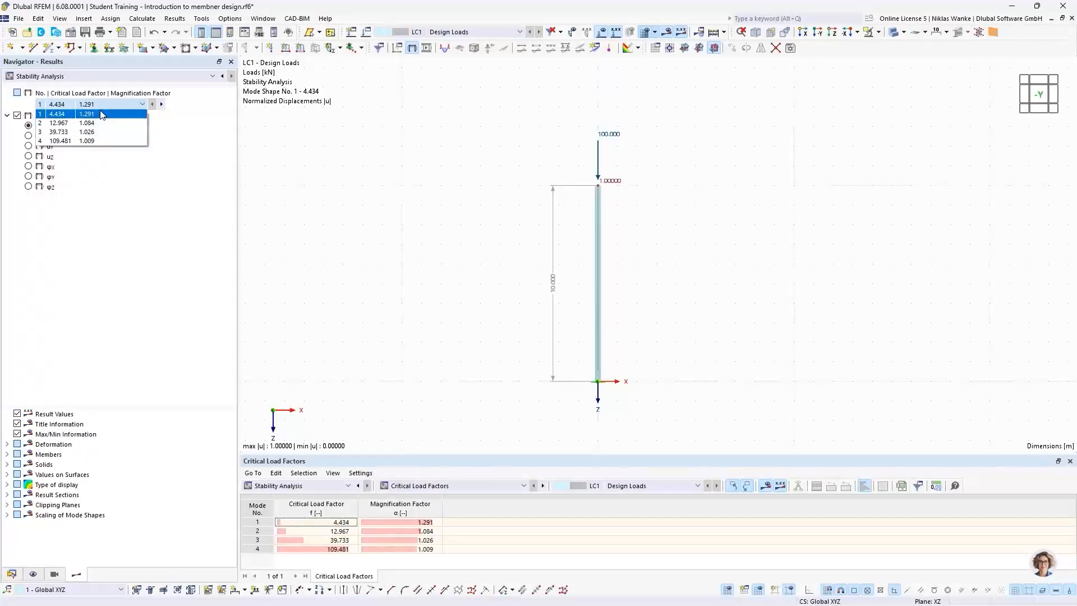
click(107, 112)
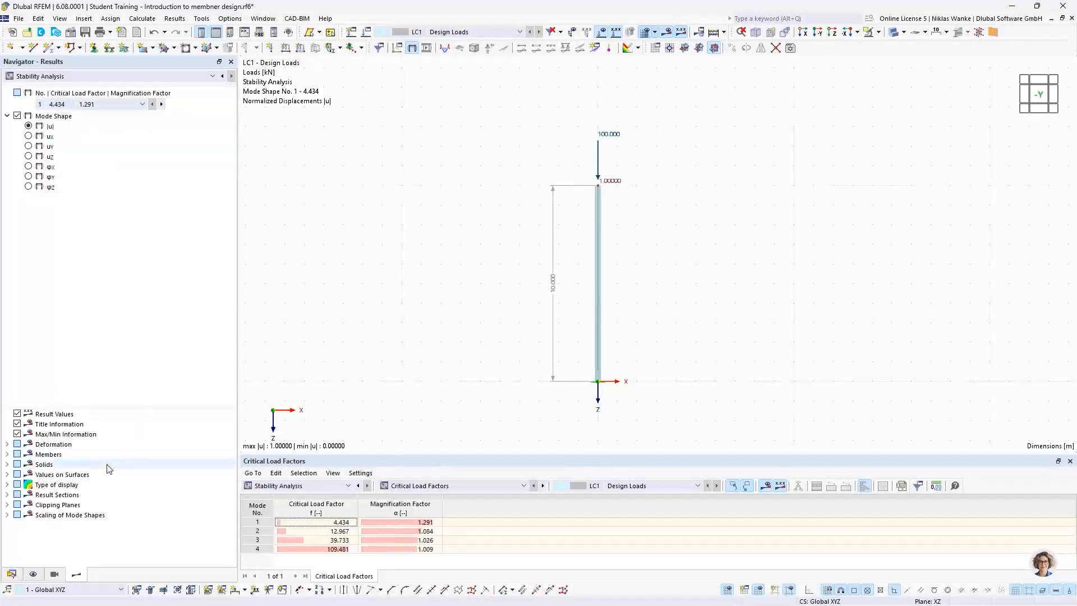
click(7, 445)
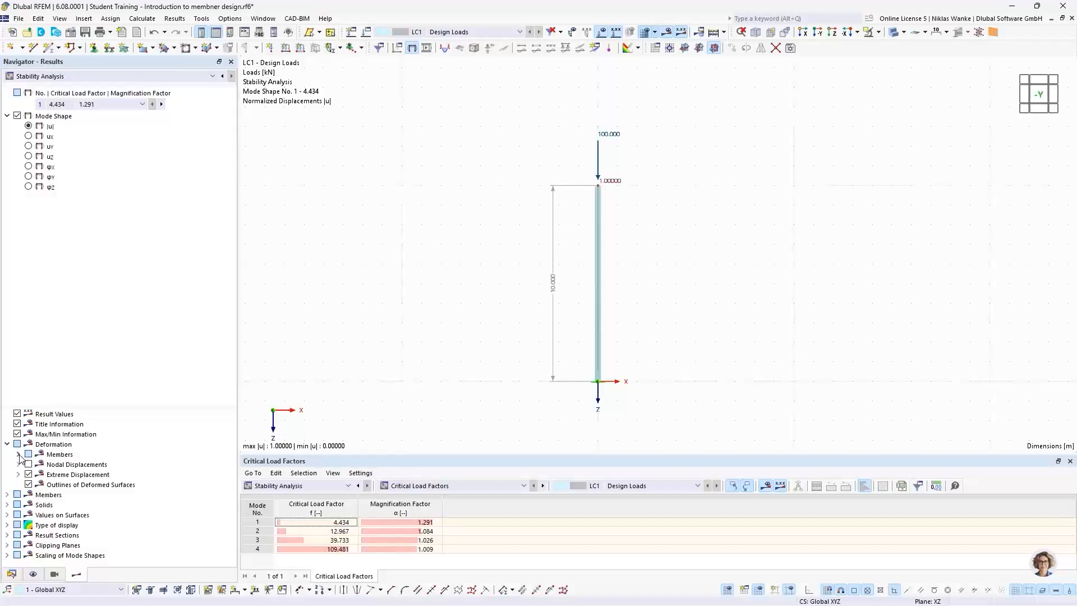
click(18, 454)
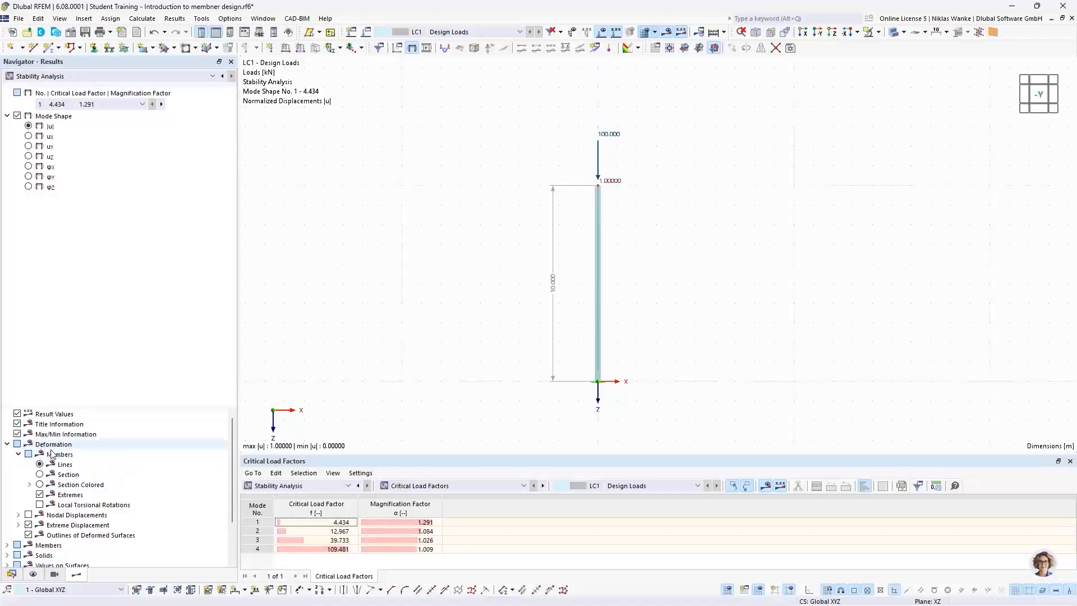
click(40, 485)
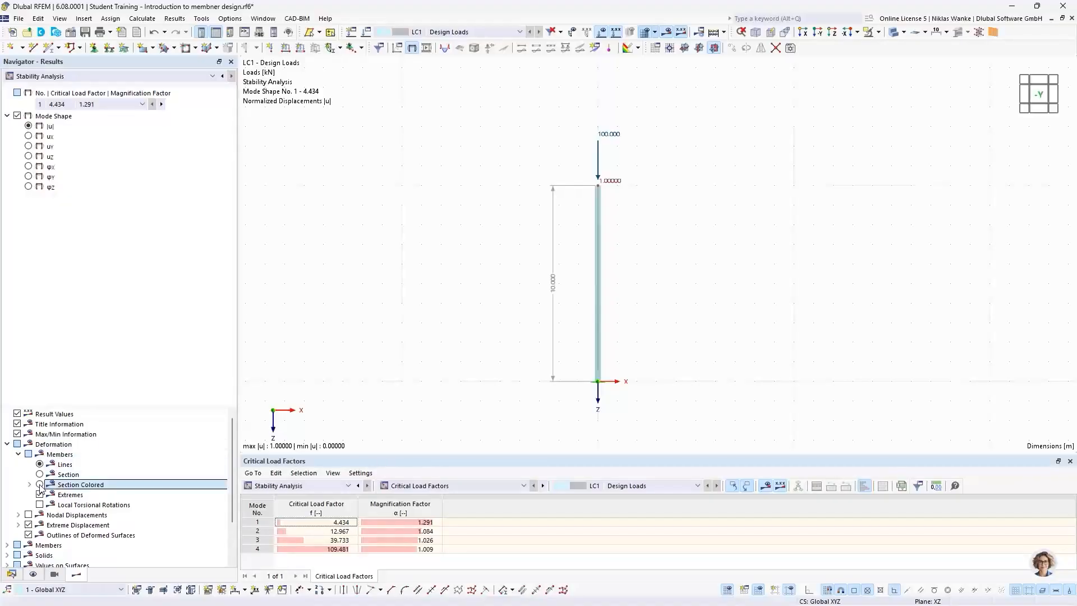
Step: Examine the buckling direction of mode shape 1 at the column top relative to the axes of the I-section
scroll(644, 337, up, 1)
scroll(644, 338, up, 1)
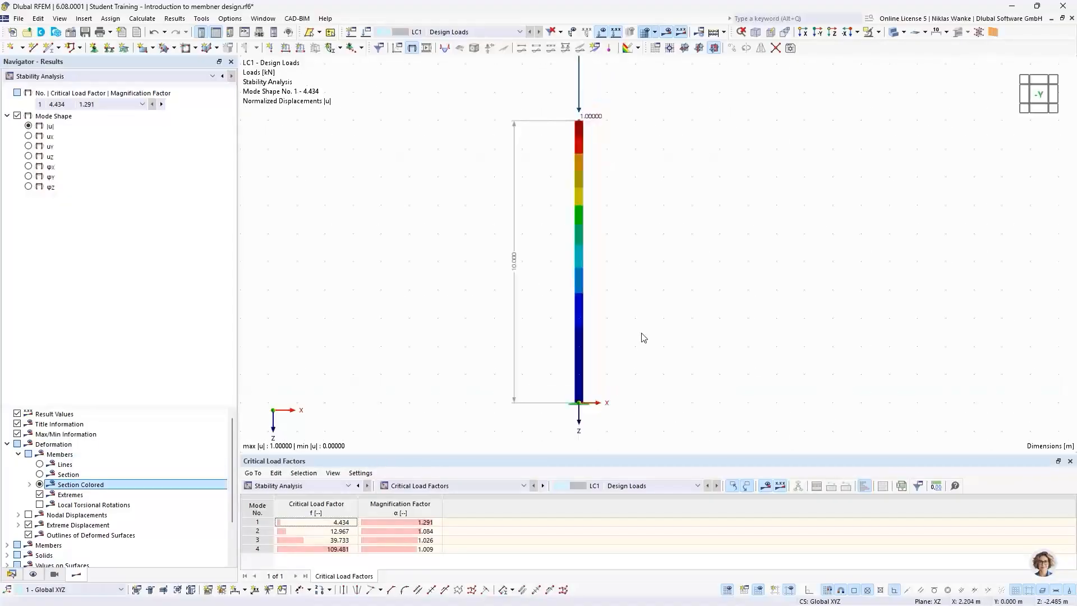
middle_drag(642, 324, 599, 332)
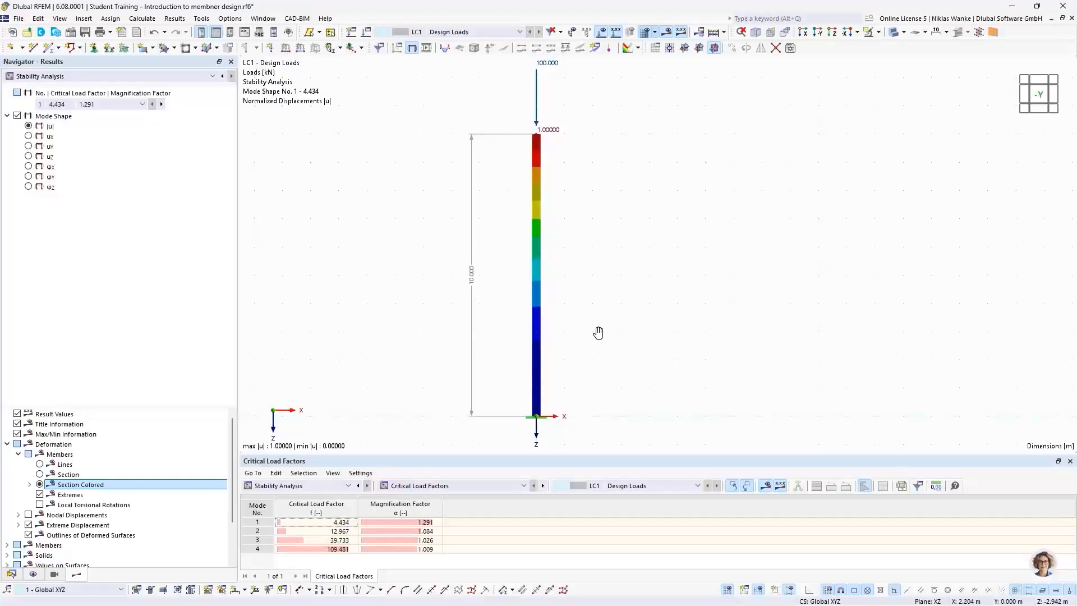
click(87, 105)
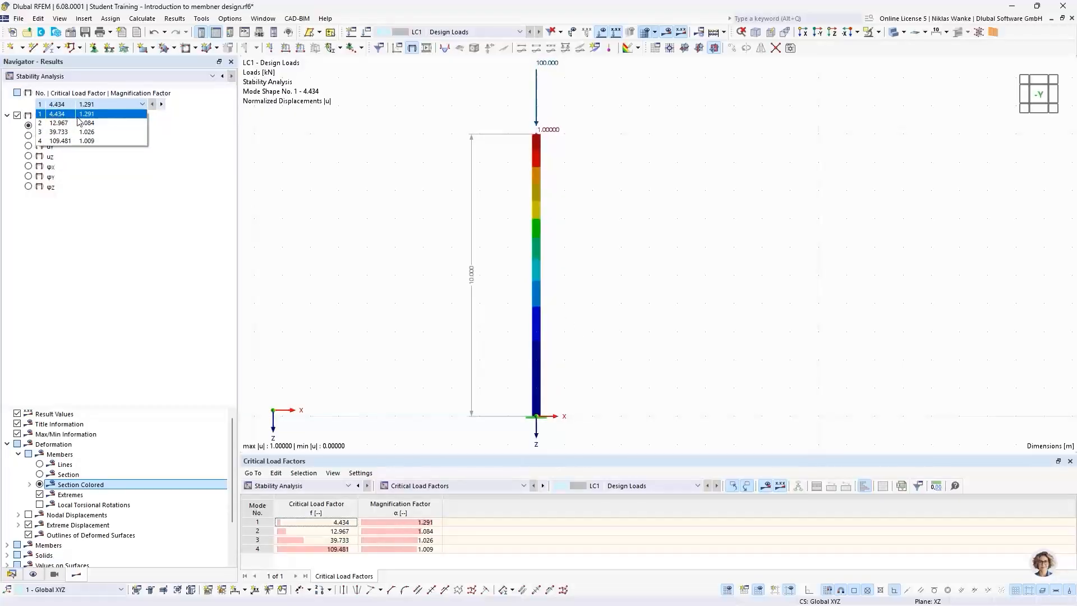
click(79, 116)
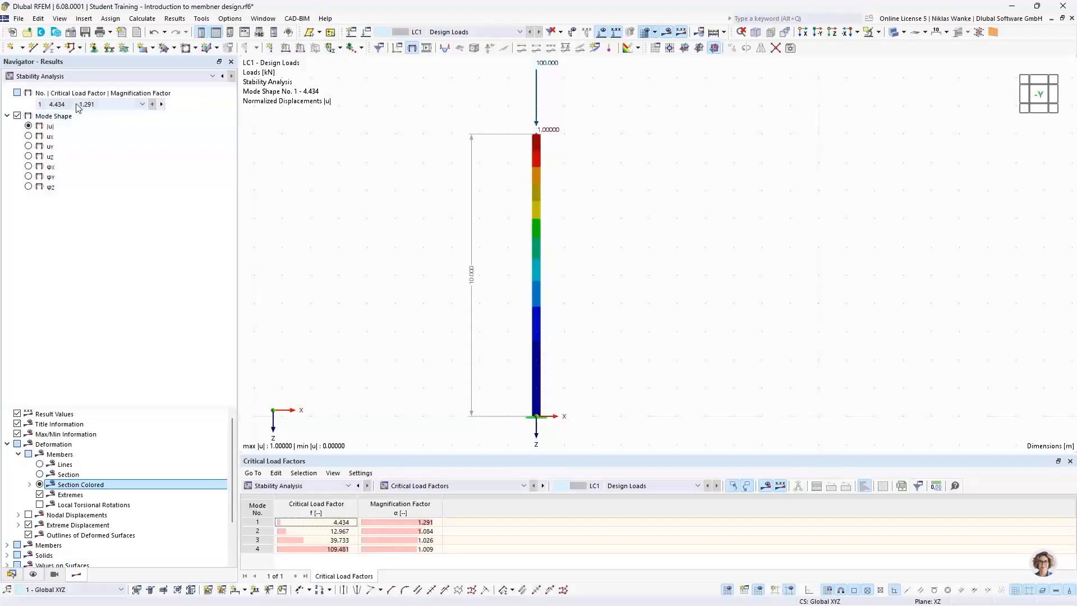
ctrl+middle_drag(443, 269, 623, 266)
scroll(506, 156, up, 5)
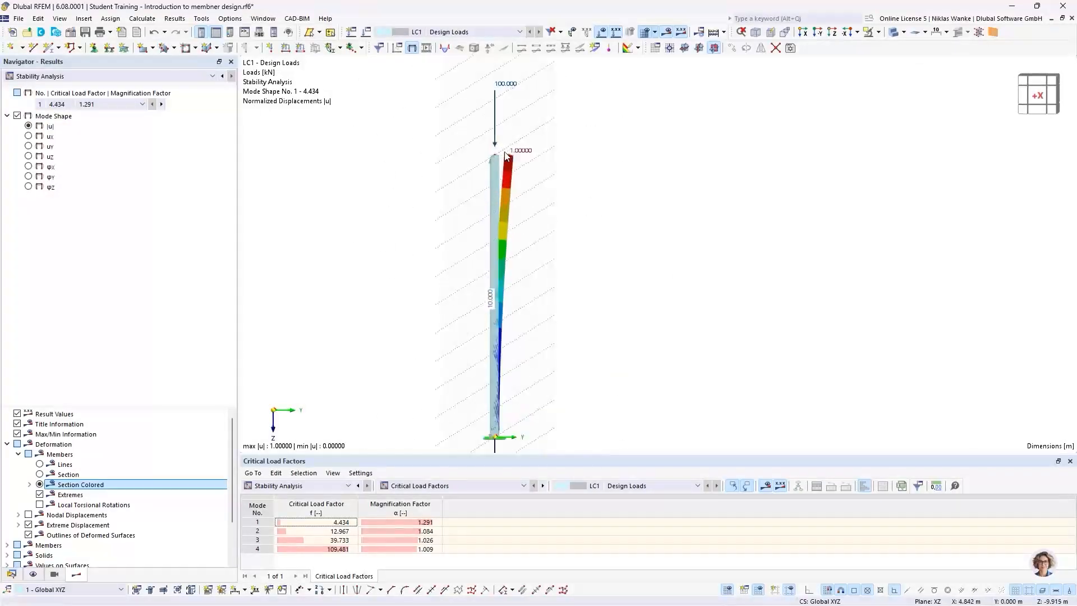
ctrl+middle_drag(514, 176, 547, 280)
scroll(538, 202, up, 5)
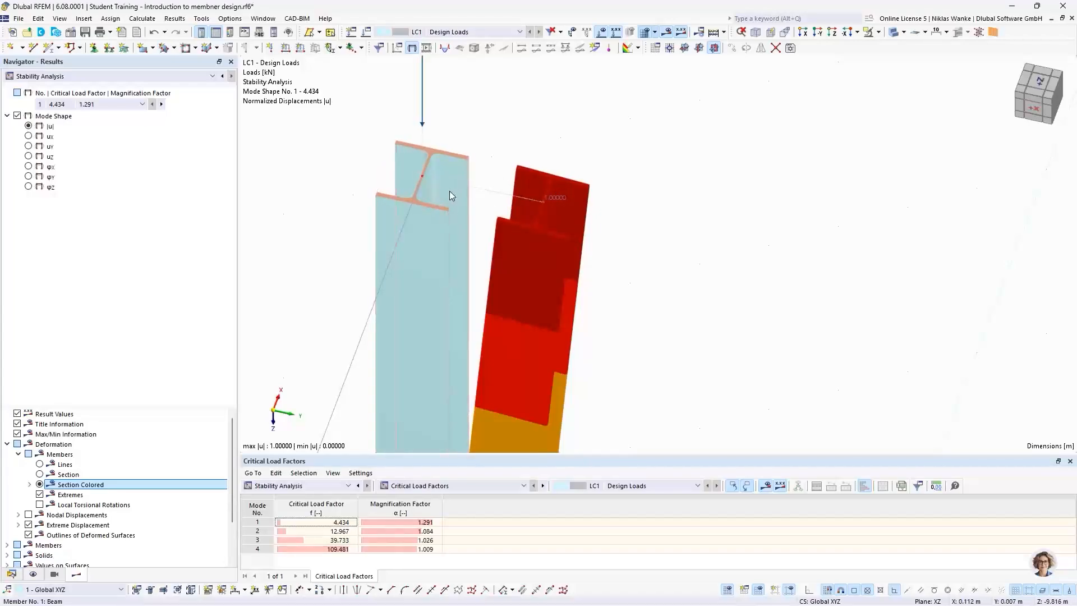
scroll(461, 247, down, 2)
middle_drag(465, 222, 479, 154)
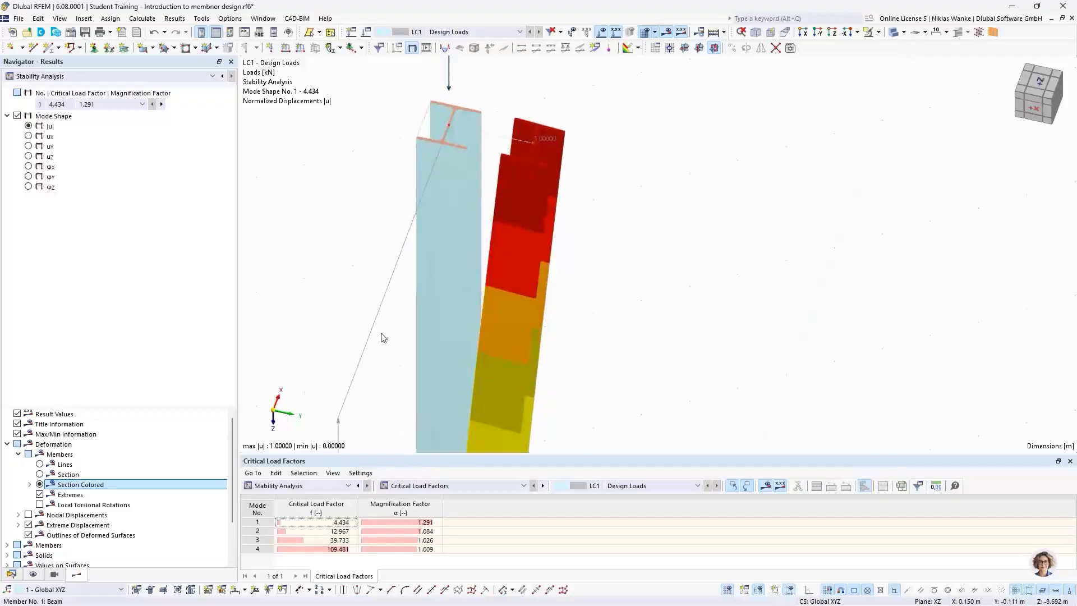
scroll(441, 179, down, 2)
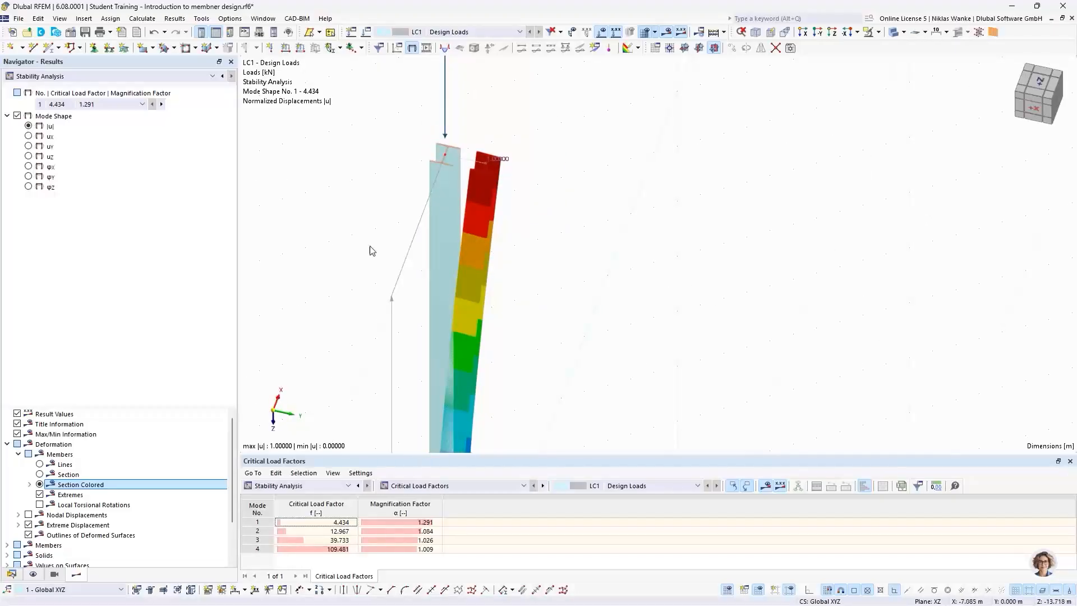
scroll(460, 158, up, 3)
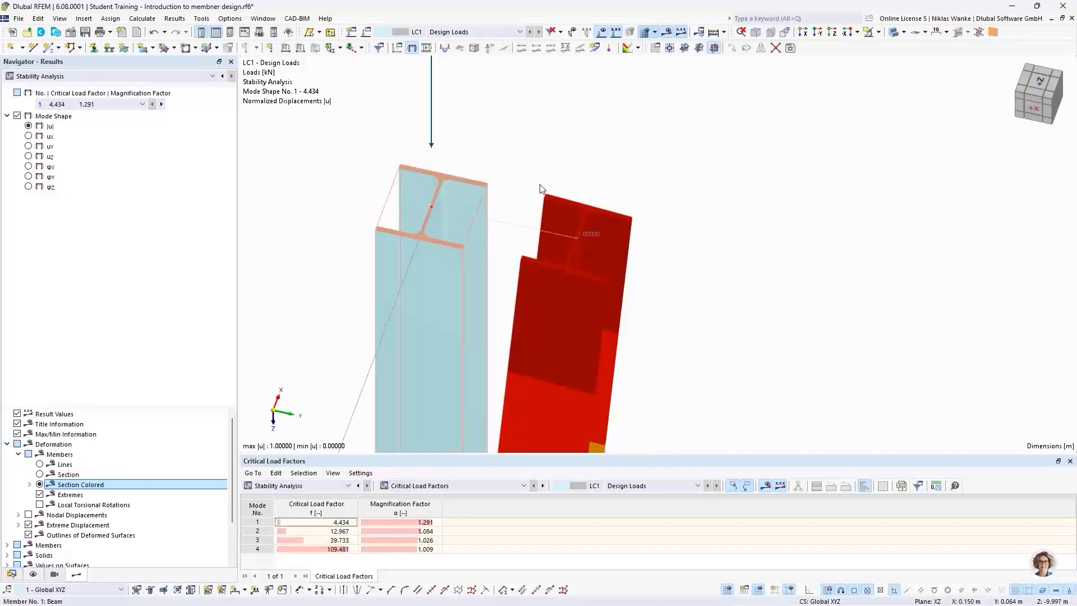
scroll(547, 184, down, 3)
scroll(548, 184, down, 5)
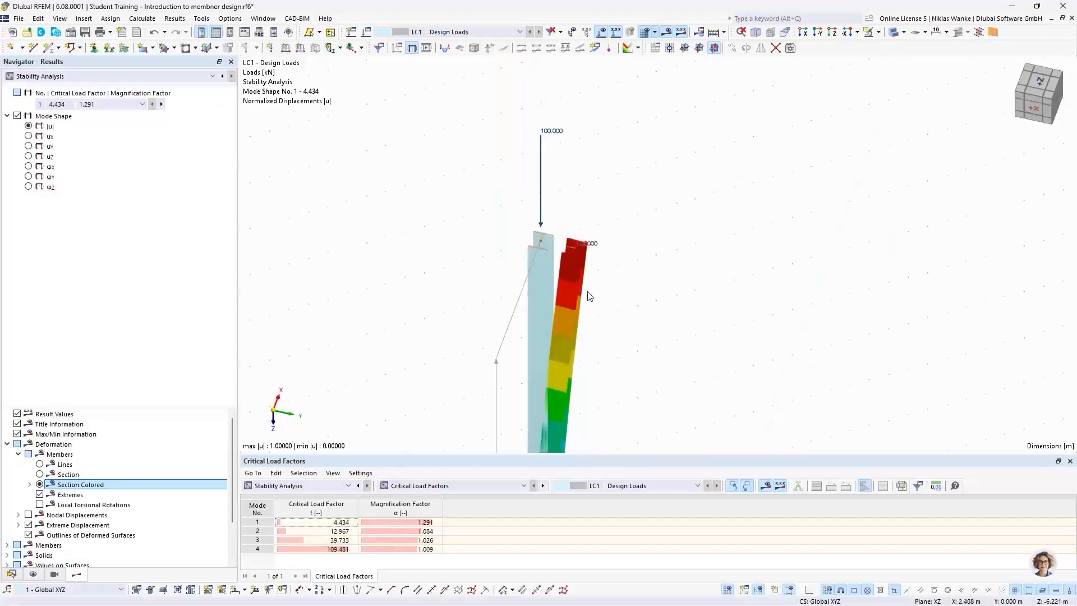
scroll(547, 192, down, 3)
ctrl+middle_drag(553, 307, 563, 238)
Step: Display mode shape 2 and examine its buckling direction at the column top
click(161, 104)
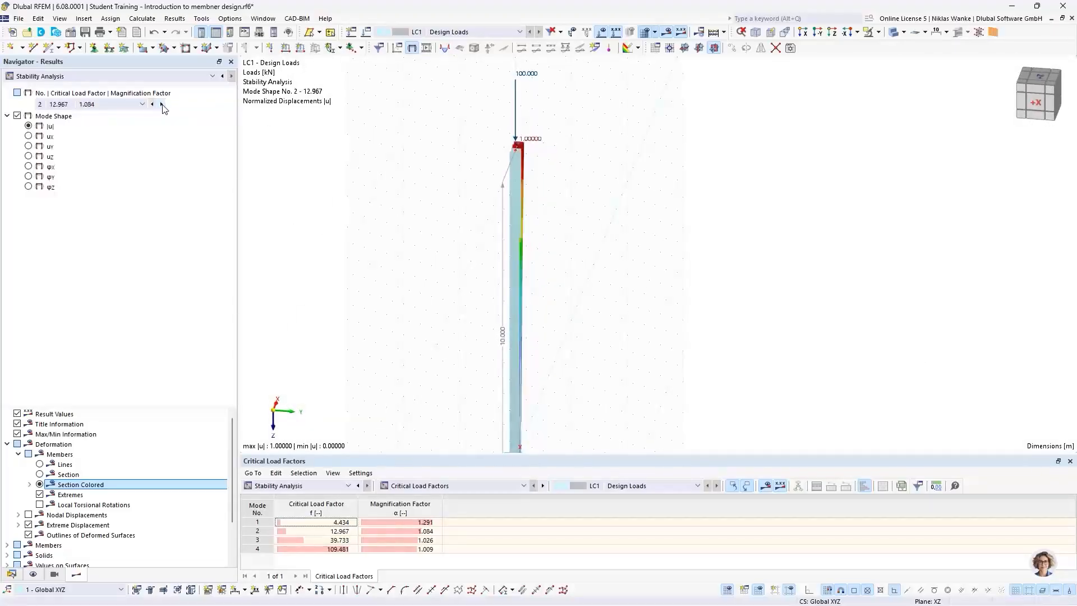
middle_drag(631, 211, 437, 223)
scroll(548, 153, up, 5)
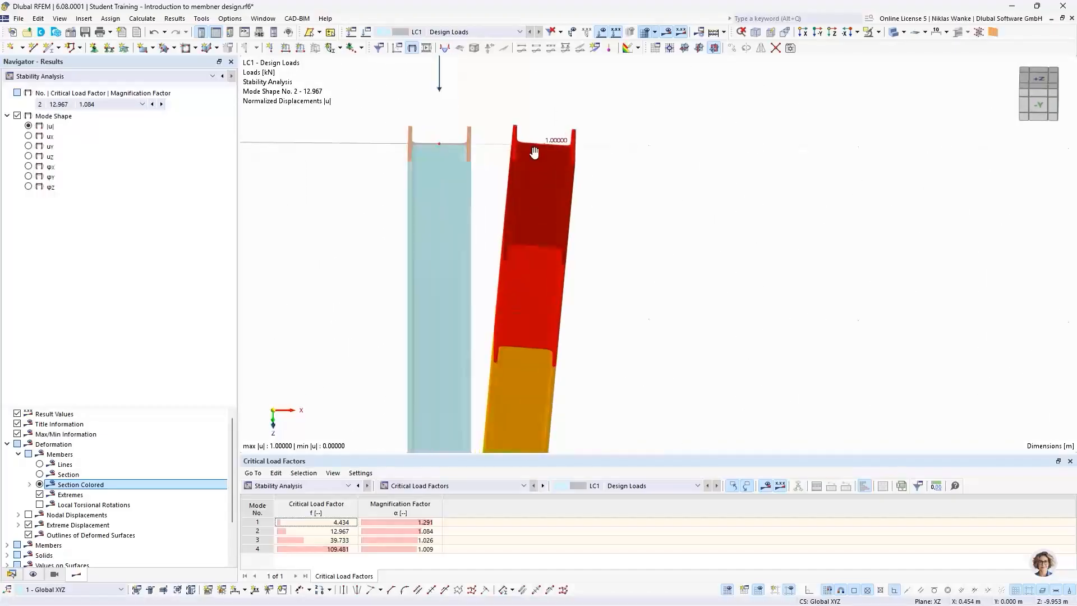
middle_drag(534, 152, 512, 318)
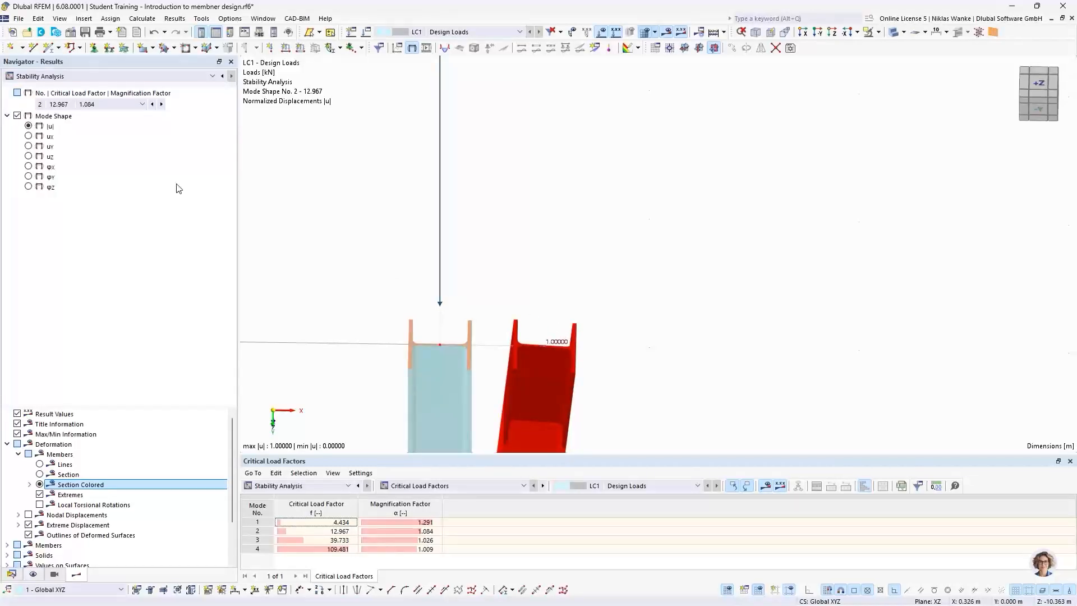
Step: Display mode shape 3 and examine its buckled form over the full height of the column
click(162, 104)
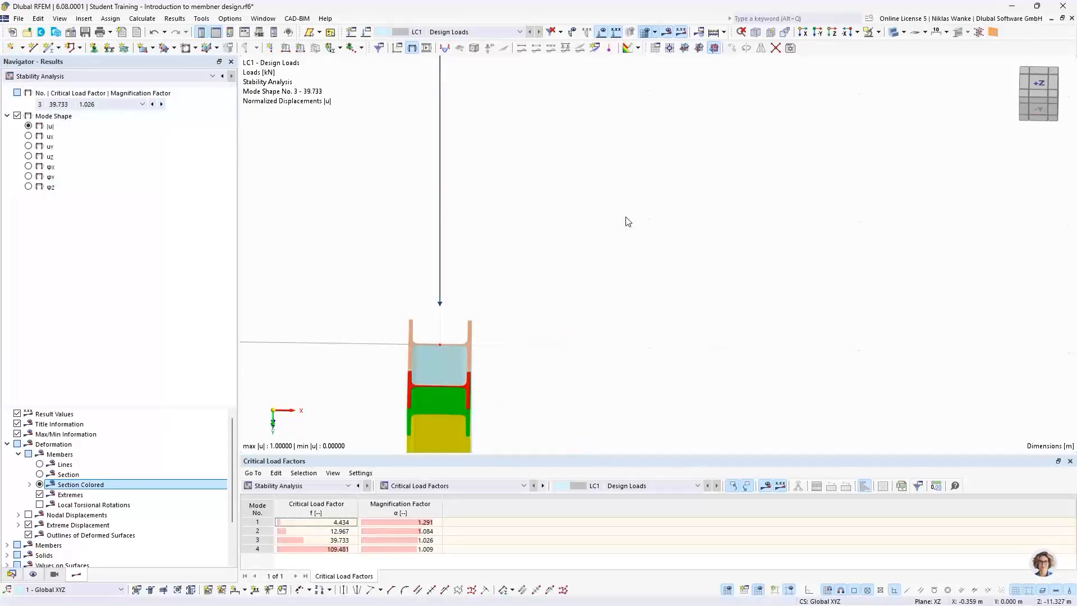
scroll(717, 281, down, 5)
middle_drag(717, 281, 514, 379)
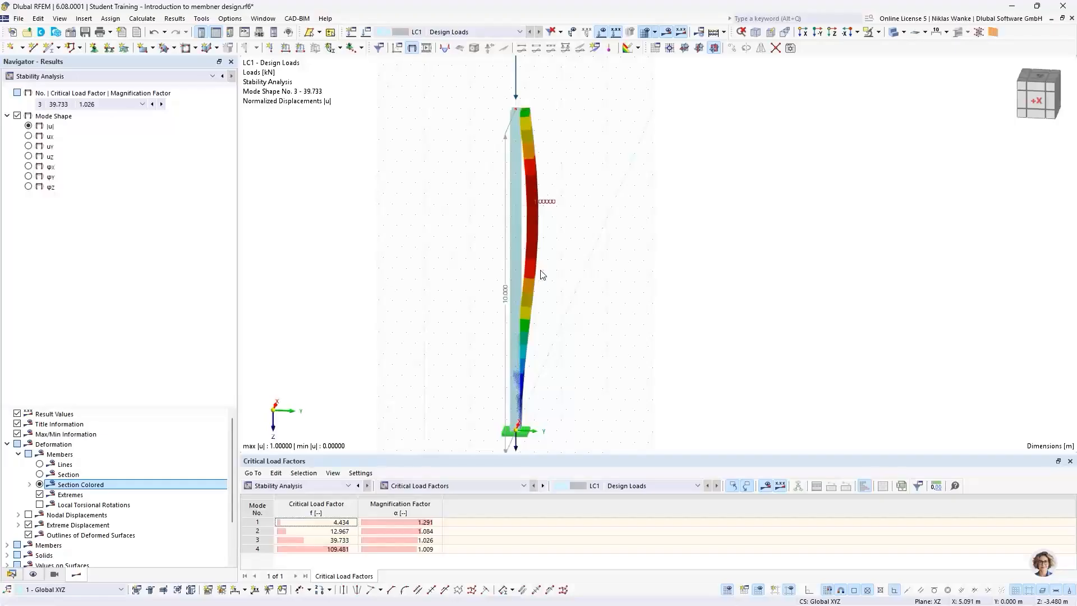
ctrl+middle_drag(548, 287, 522, 284)
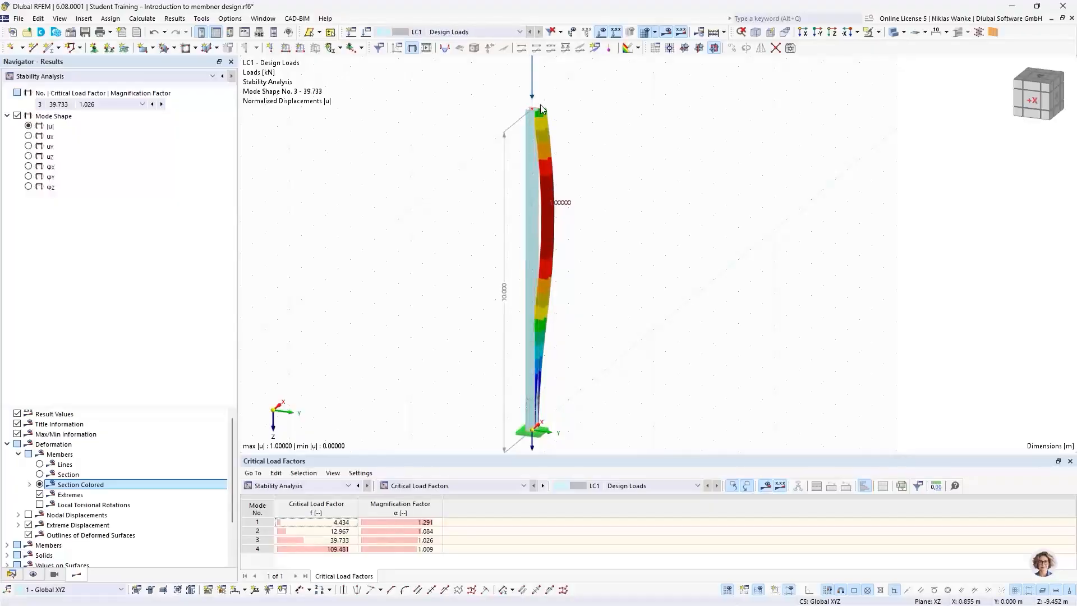
Step: Display mode shape 1 again and enlarge the Critical Load Factors table, keeping the whole column in view
click(80, 105)
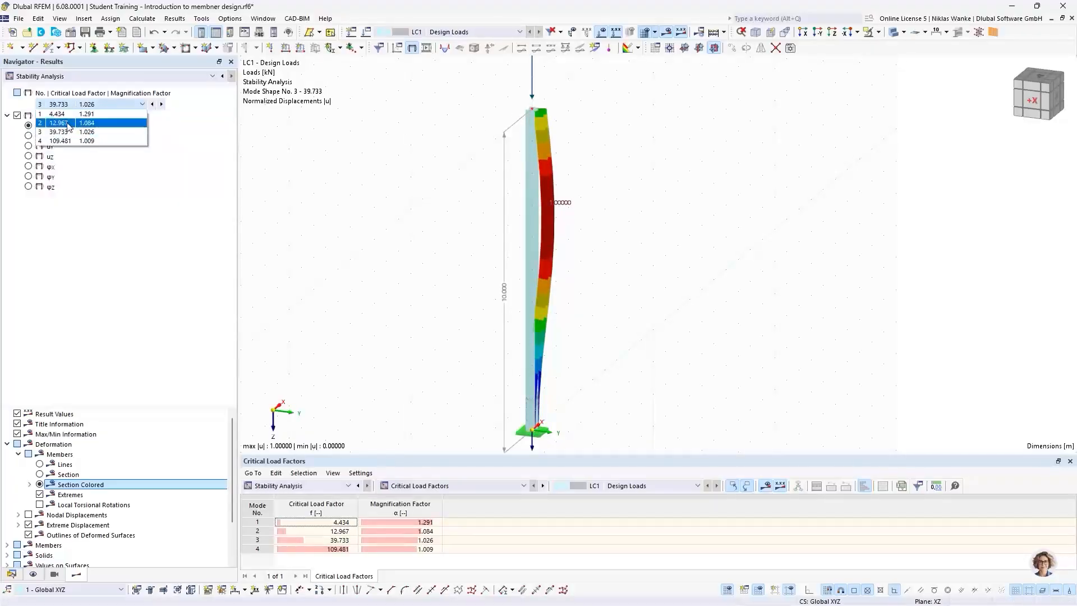
click(71, 117)
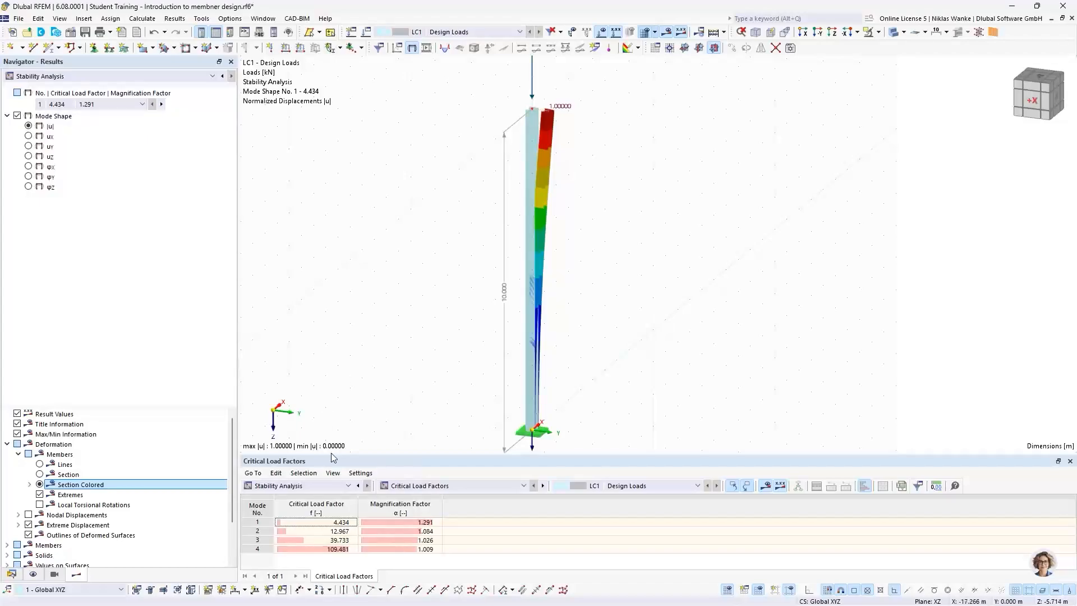
drag(387, 453, 387, 424)
middle_drag(420, 379, 426, 356)
scroll(426, 353, down, 1)
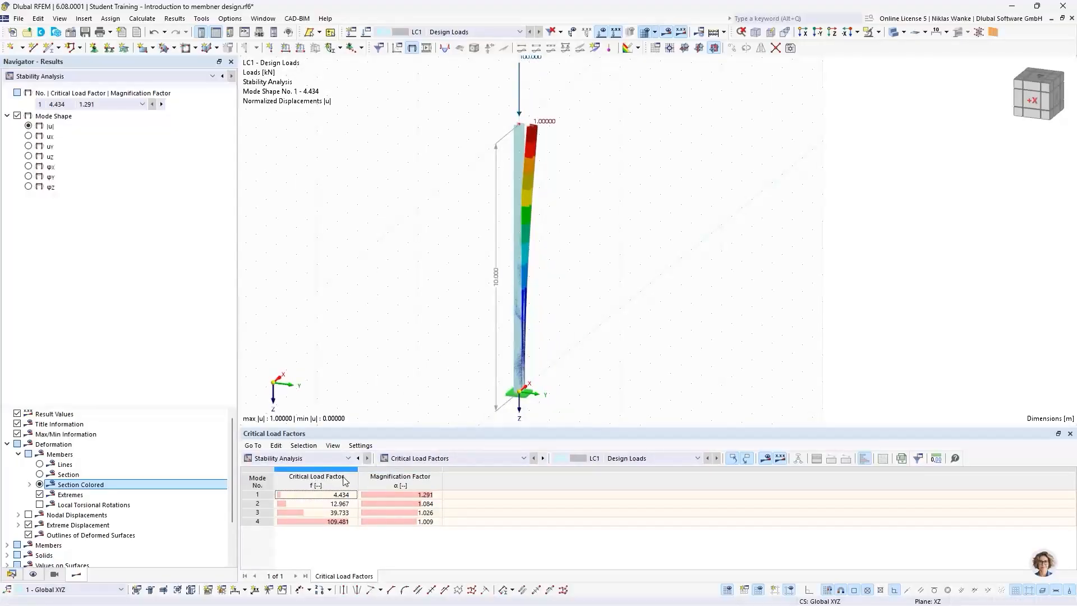
Step: Step through mode shapes 2, 3 and 4 from the Critical Load Factors table and return to mode shape 1
click(263, 505)
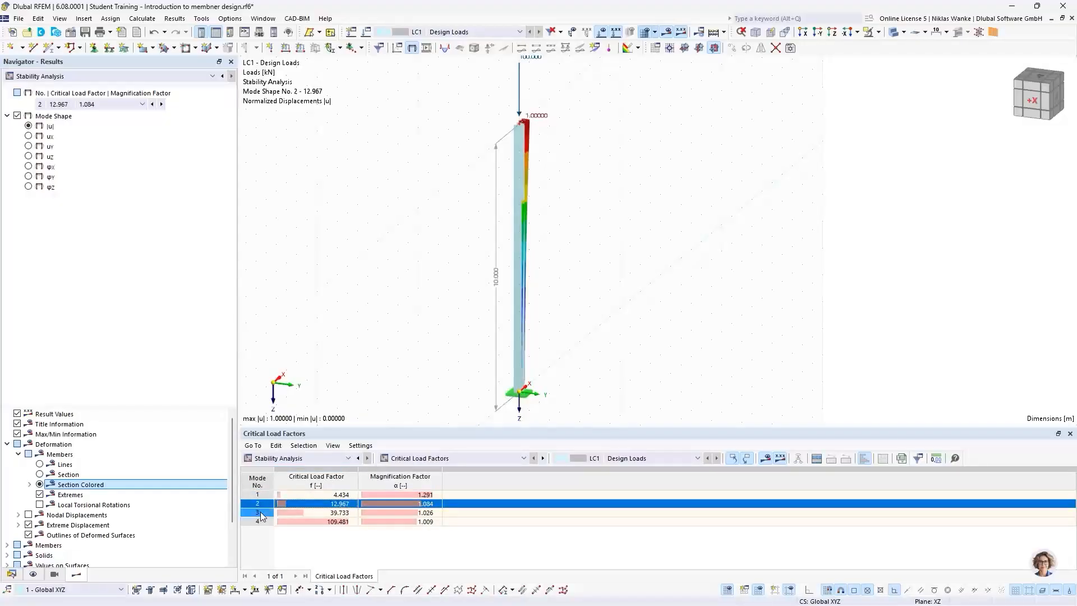
click(262, 512)
click(262, 521)
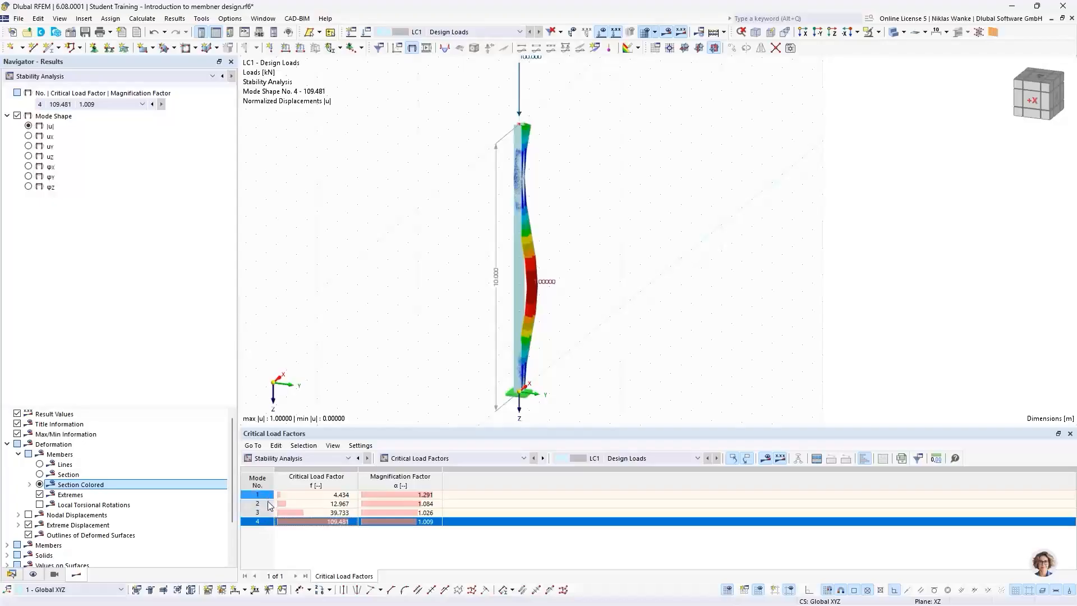
click(263, 496)
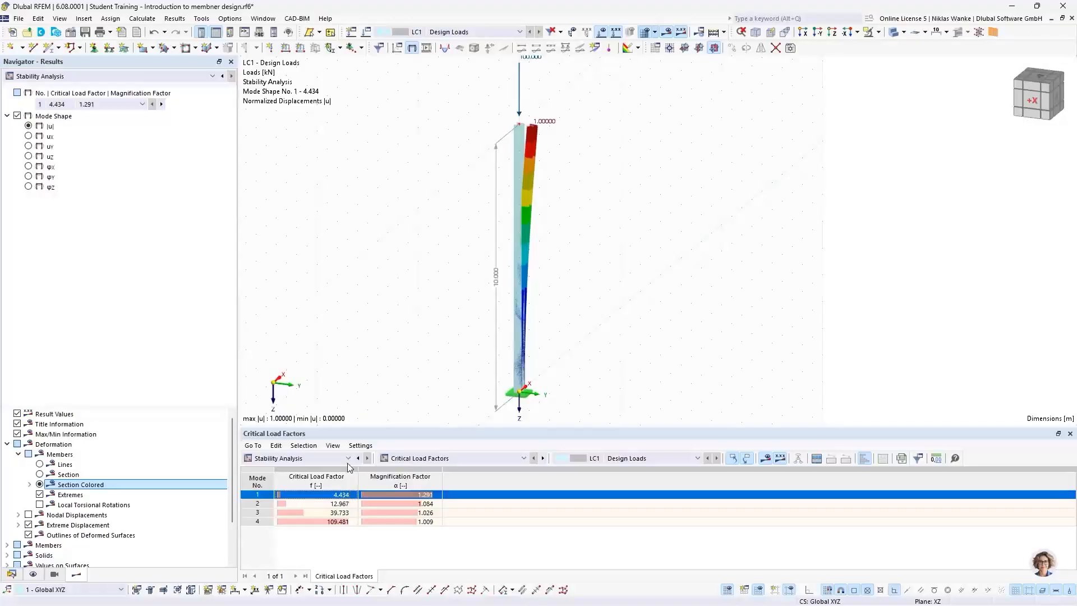
Step: Examine the mode 1 critical load factor in relation to the axial load and the deflected column
scroll(432, 249, down, 1)
middle_drag(433, 249, 433, 260)
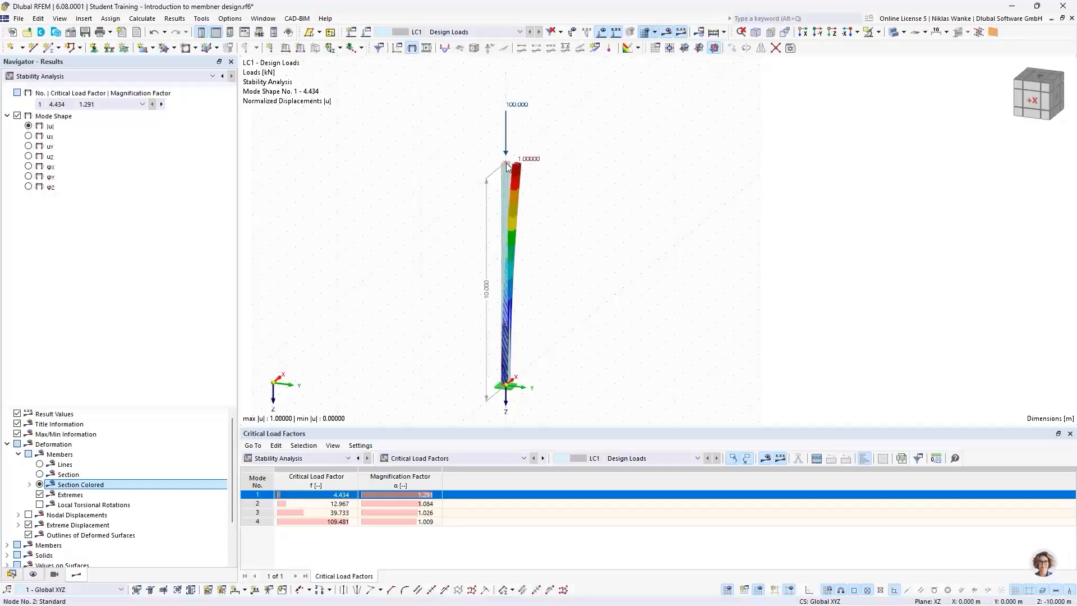
mouse_move(506, 195)
click(330, 496)
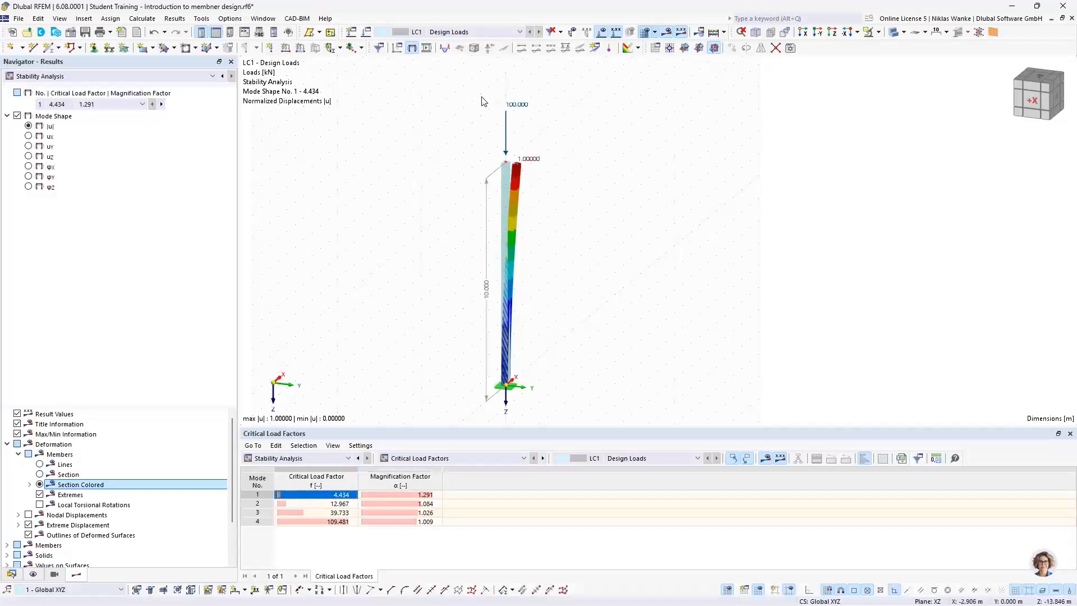
scroll(512, 140, up, 3)
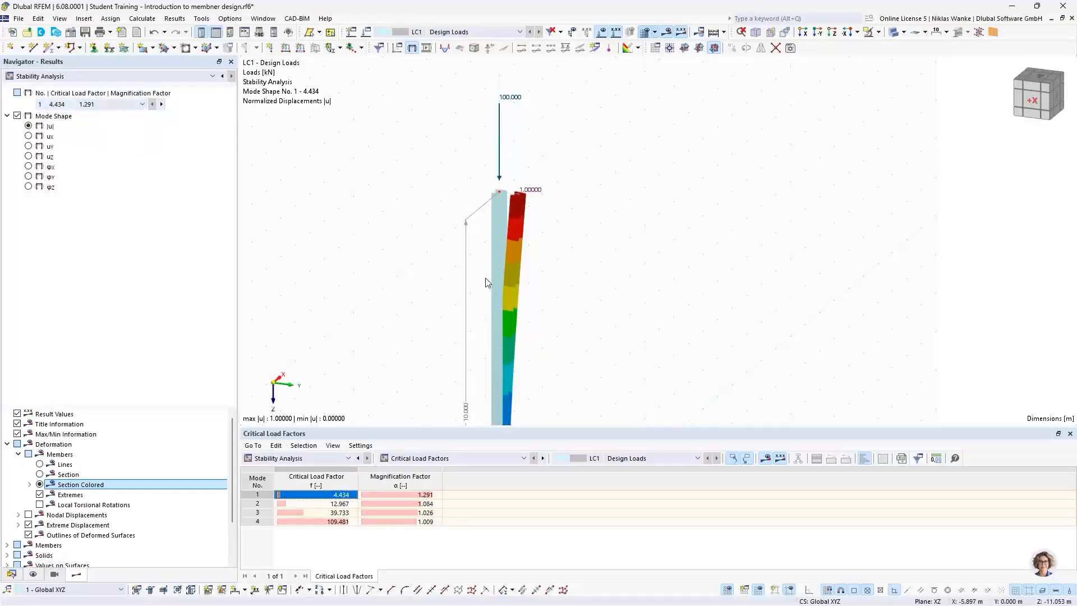
scroll(482, 347, down, 2)
middle_drag(482, 347, 472, 277)
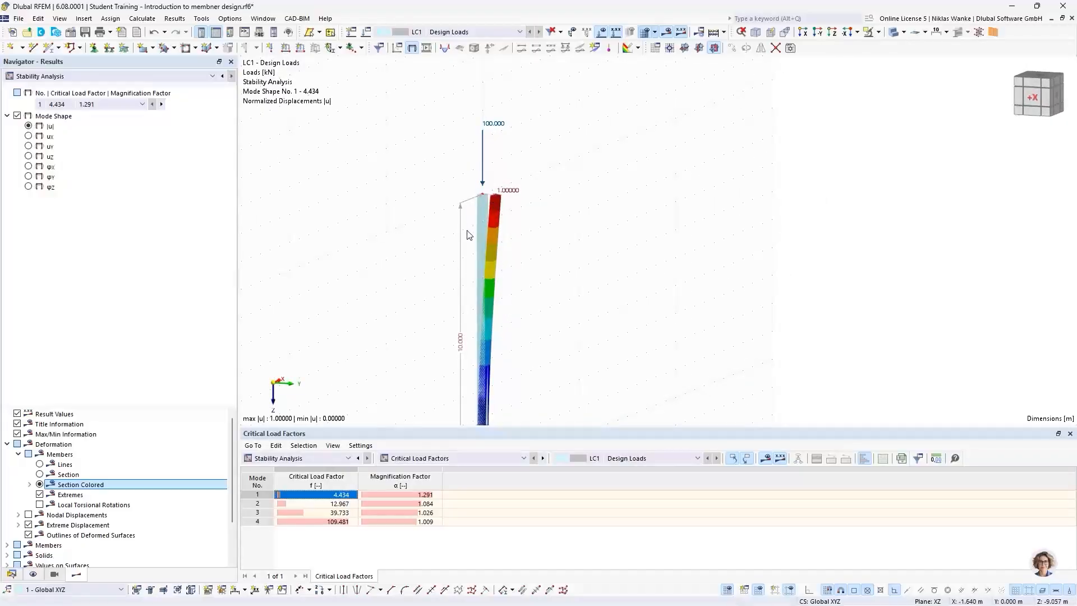
scroll(472, 297, down, 3)
middle_drag(472, 298, 466, 269)
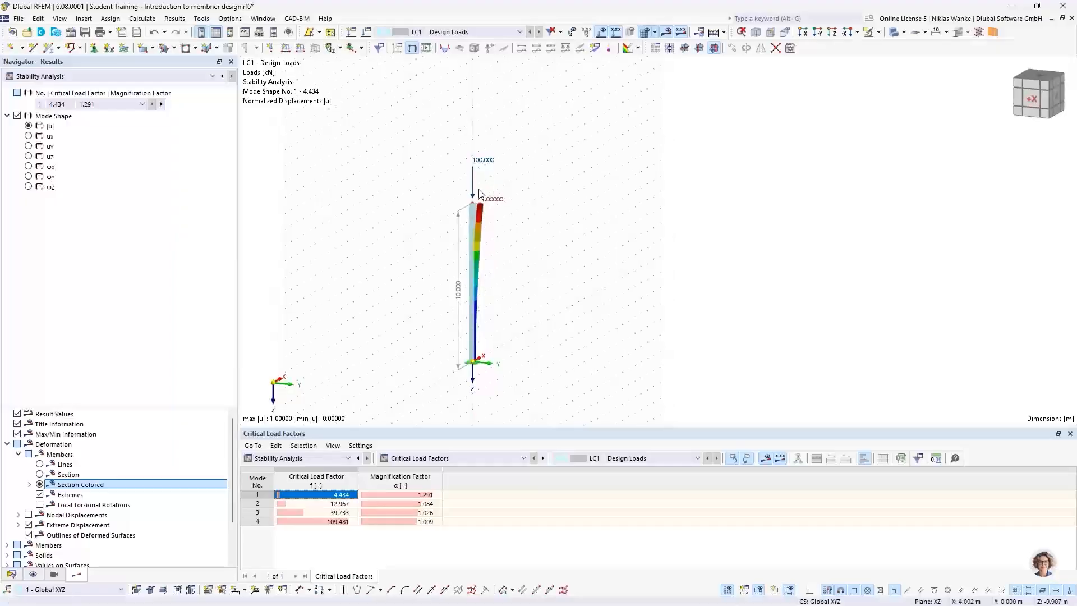
scroll(482, 208, up, 3)
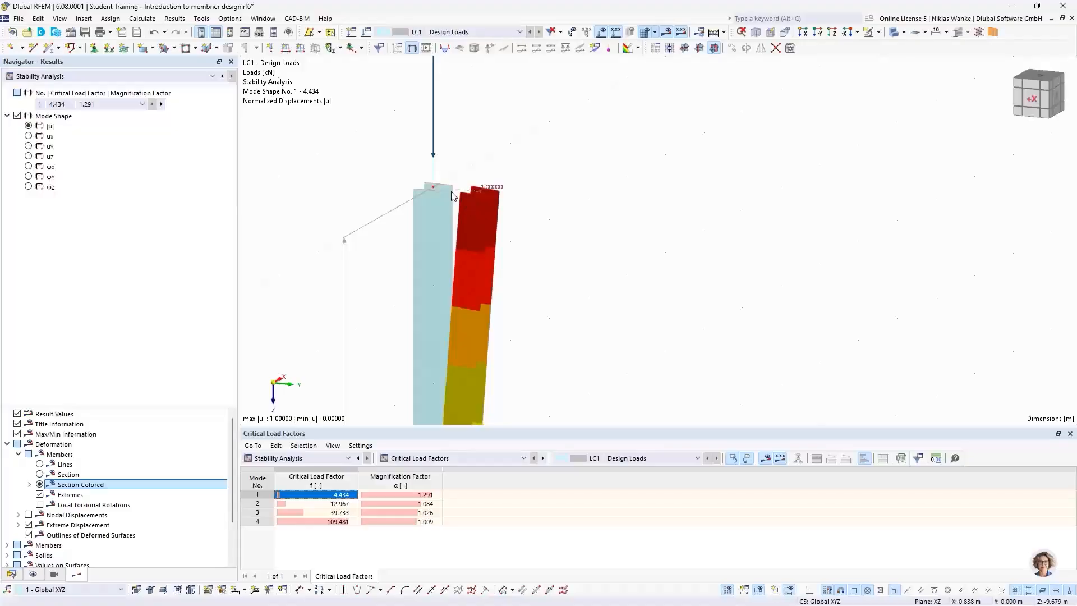
Step: Examine the magnification factors, particularly the one for mode 1, alongside the buckled column
click(399, 483)
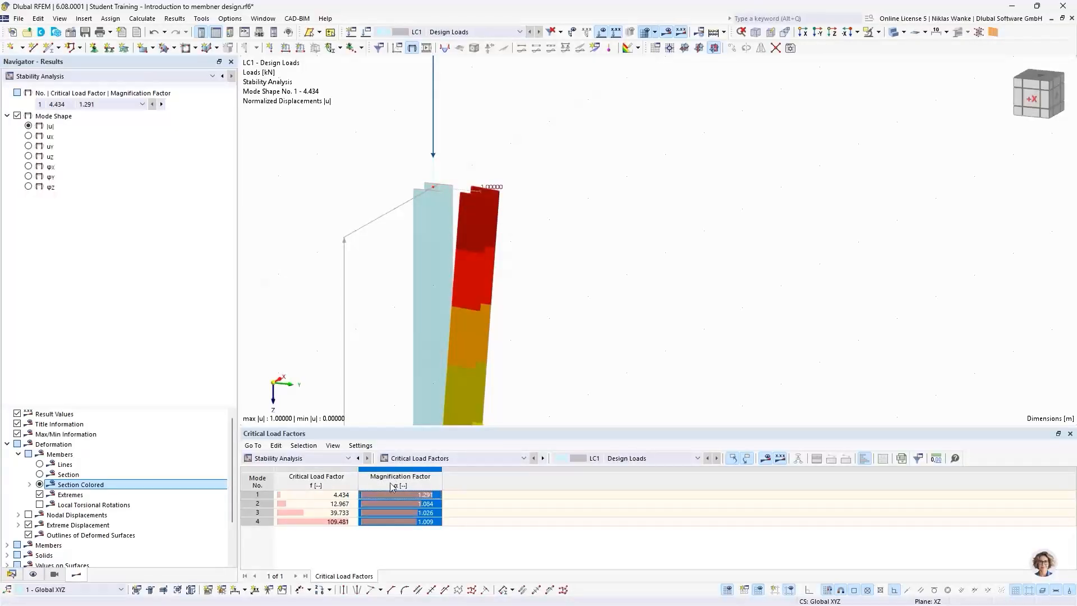
click(434, 497)
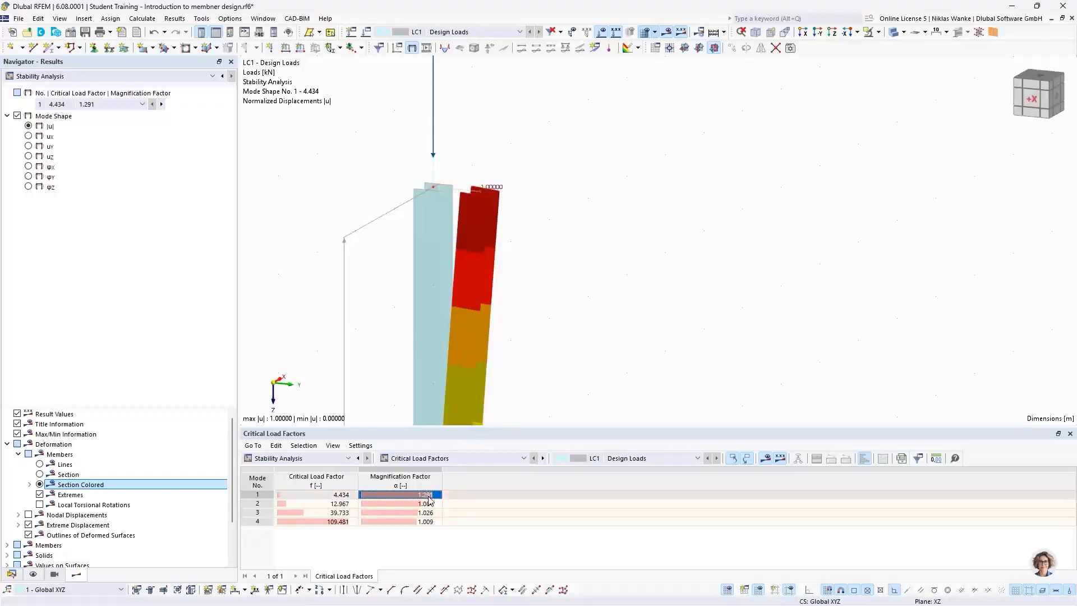
scroll(537, 291, down, 5)
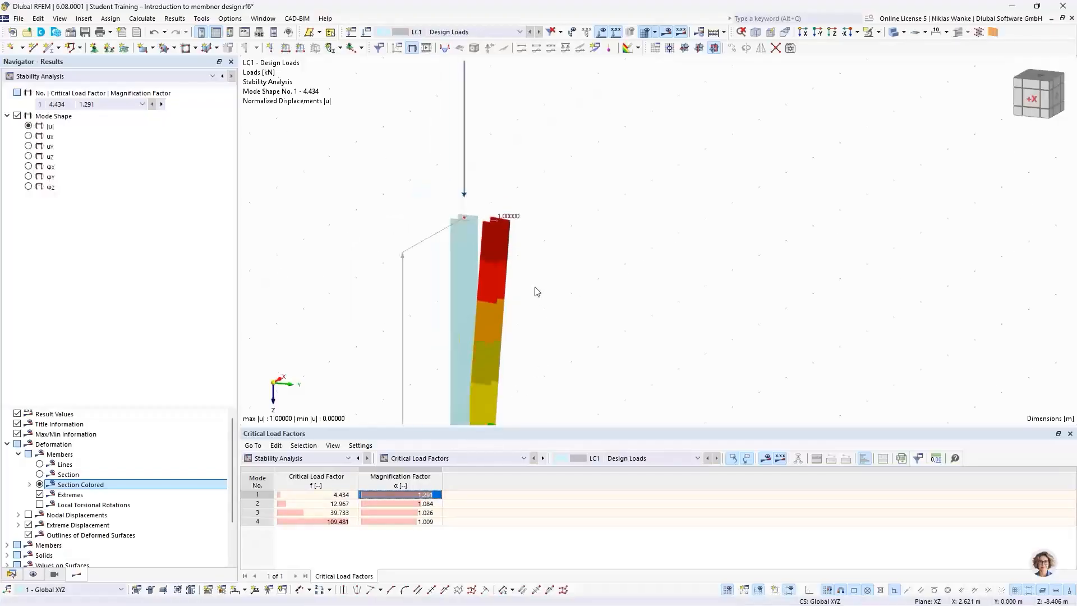
middle_drag(535, 287, 512, 140)
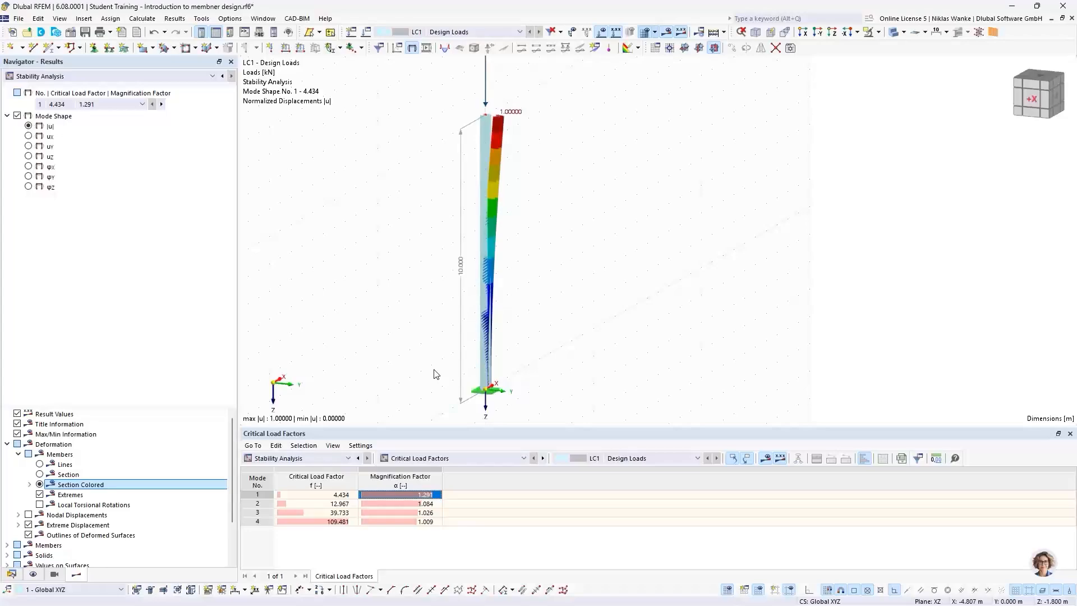
Step: Show the stability results by member as Effective Lengths and Critical Loads by Member
click(442, 459)
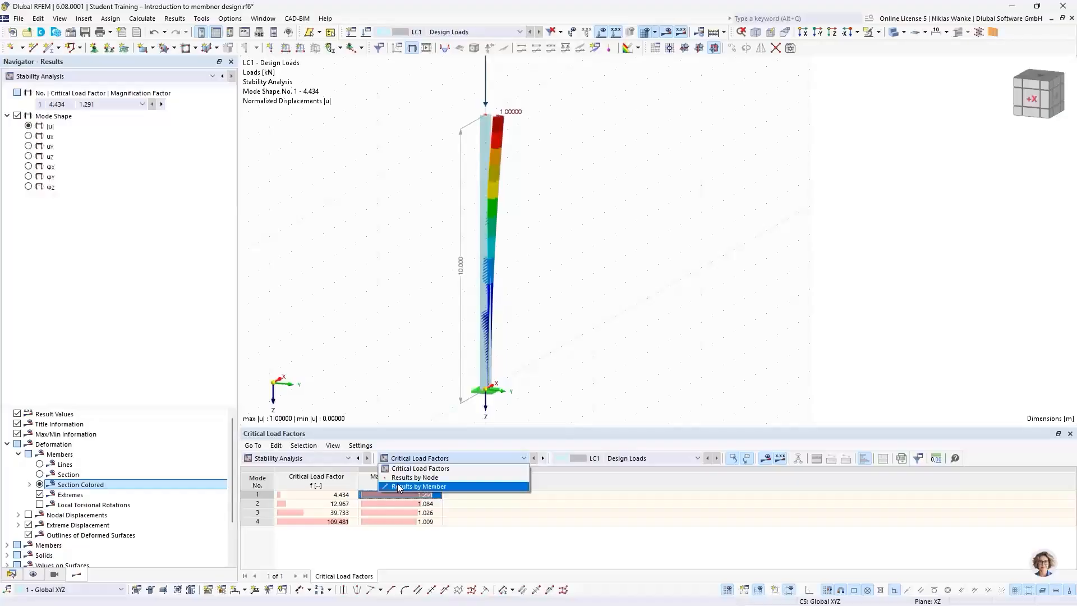
click(411, 487)
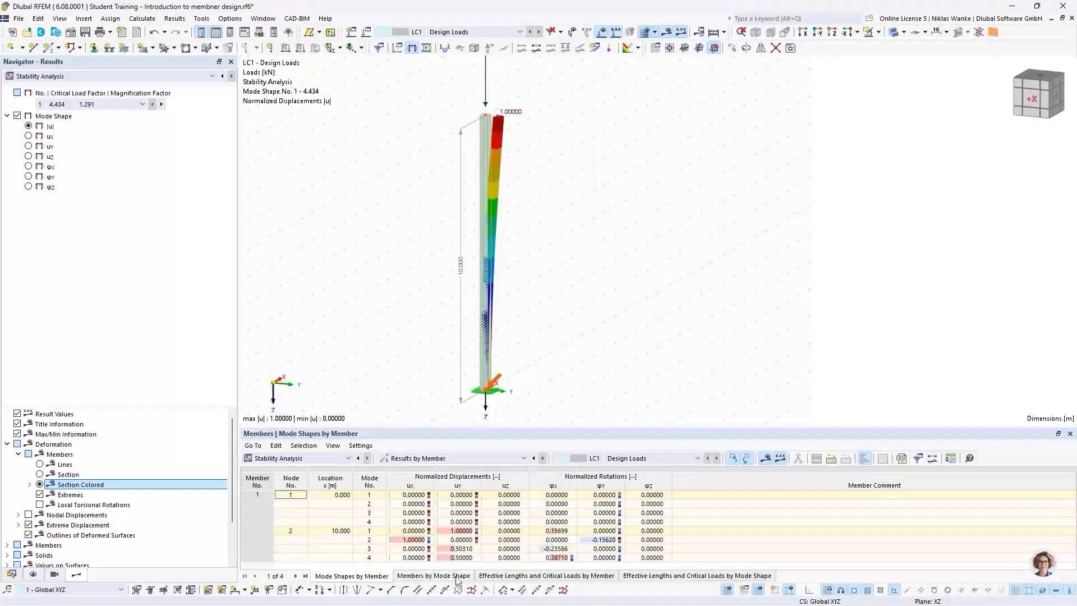
click(516, 576)
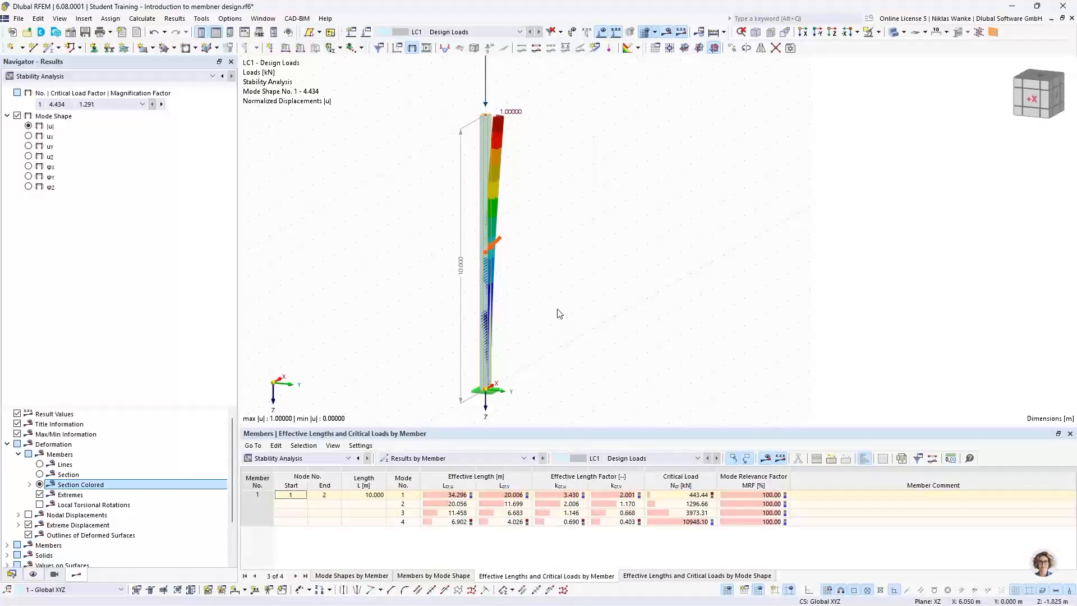
Step: Go through modes 1 to 4 in the effective lengths table and compare each buckled shape with its values
click(395, 497)
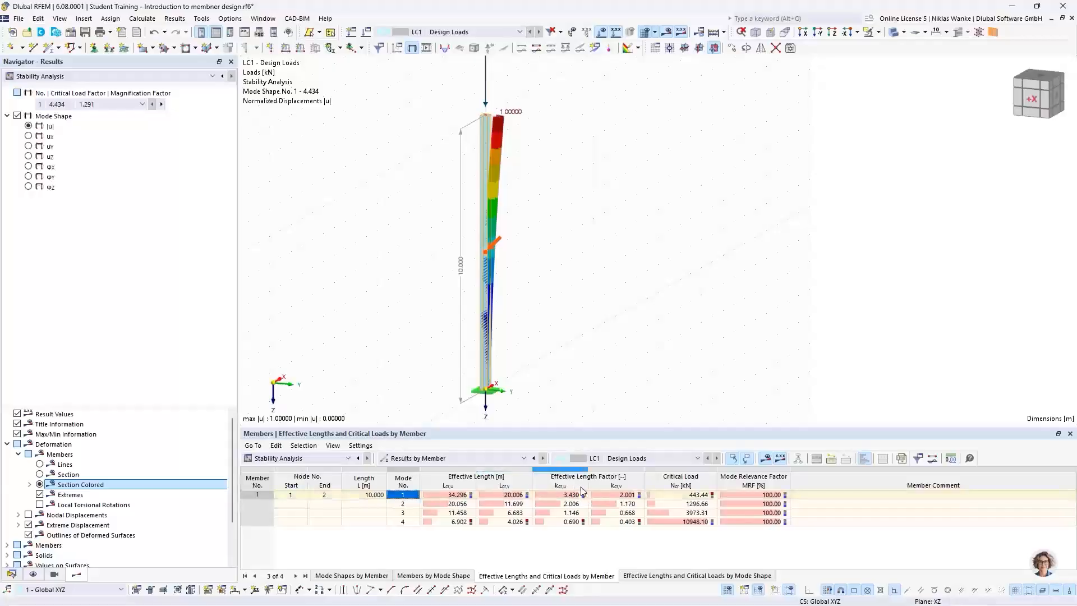
click(407, 504)
click(406, 513)
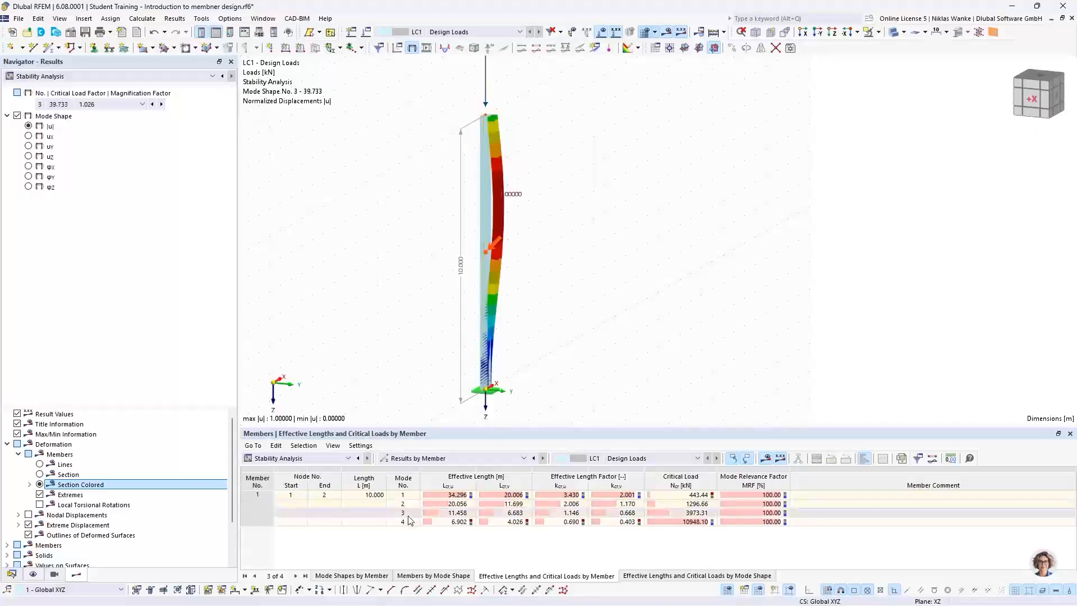
click(409, 522)
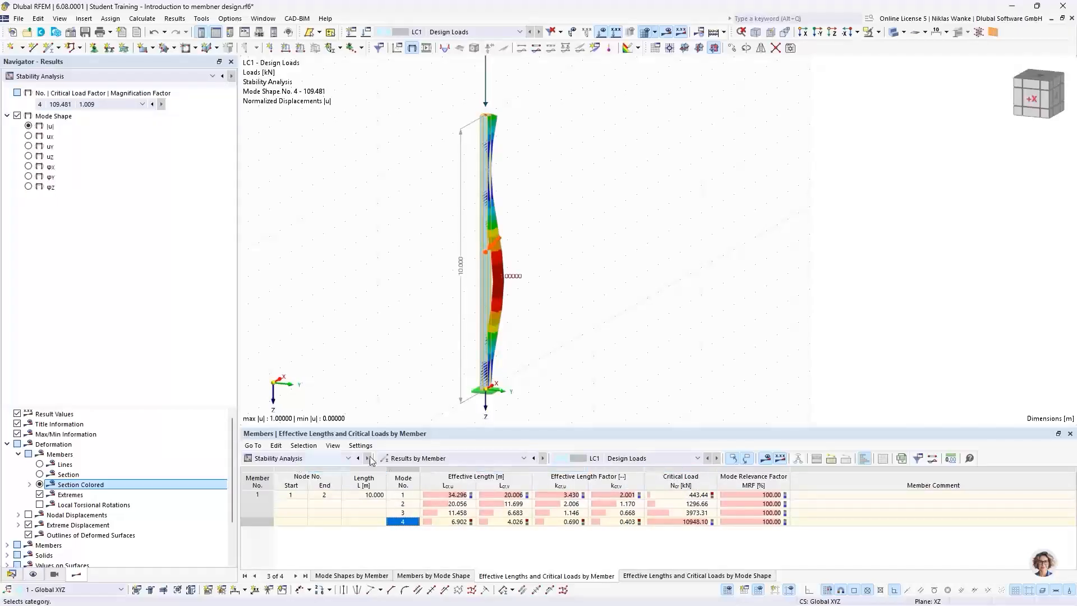
Step: Check the Critical Load Factors table once more and return to the member effective lengths and critical loads
middle_drag(499, 129, 493, 205)
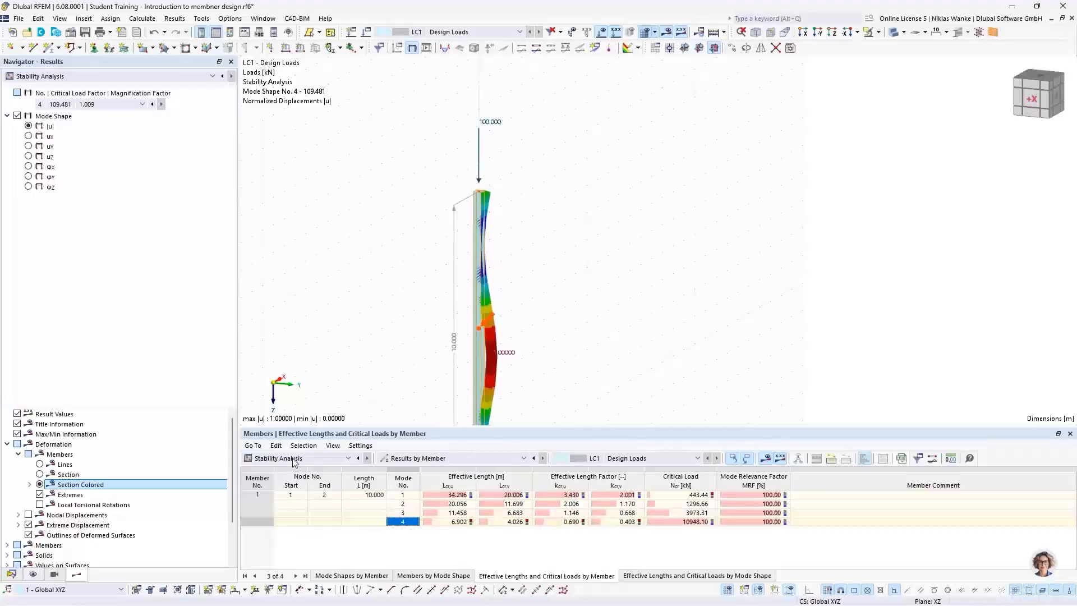
click(404, 458)
click(409, 473)
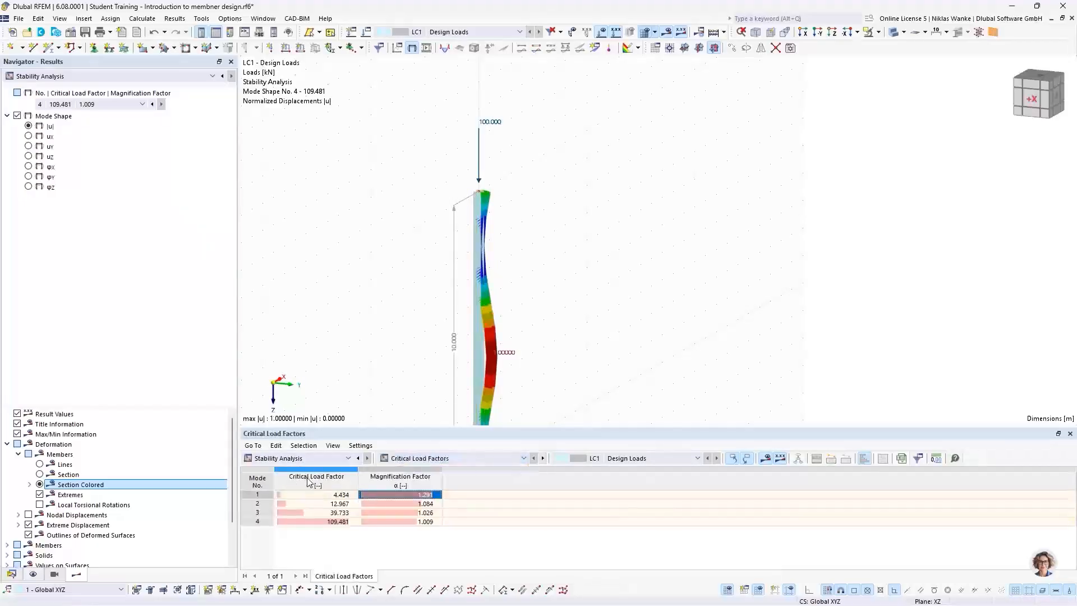
click(443, 459)
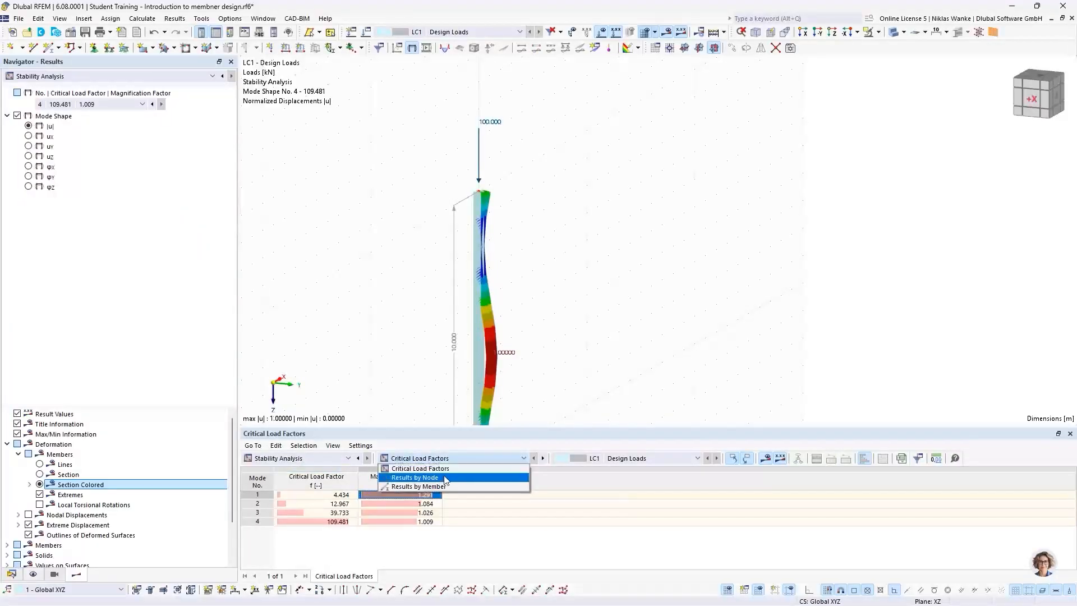
click(442, 486)
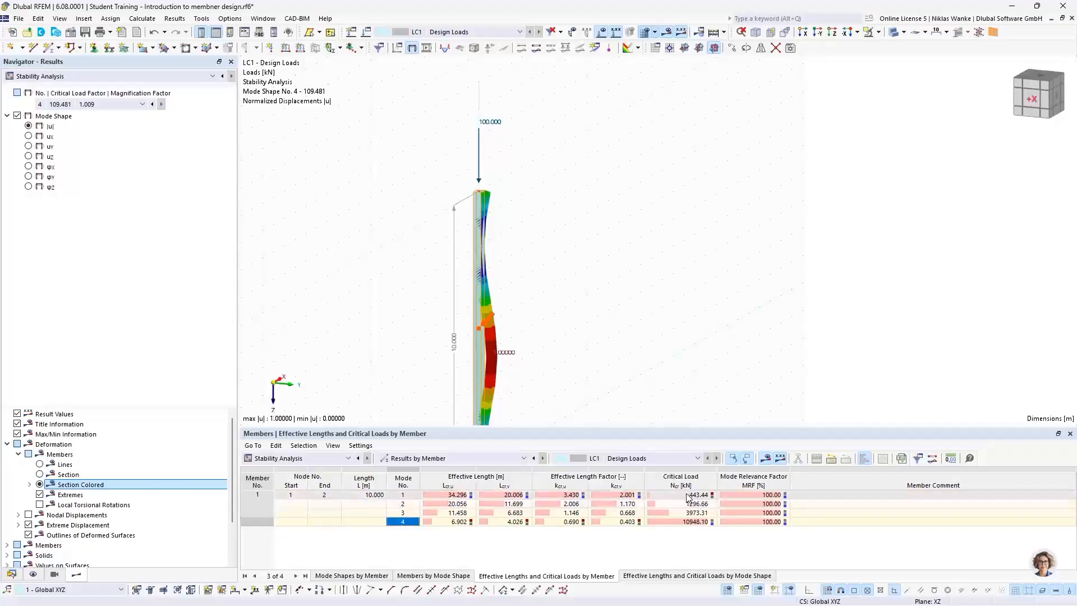
Step: Display mode shape 1 from the effective lengths table and examine the whole column with its base support
click(412, 496)
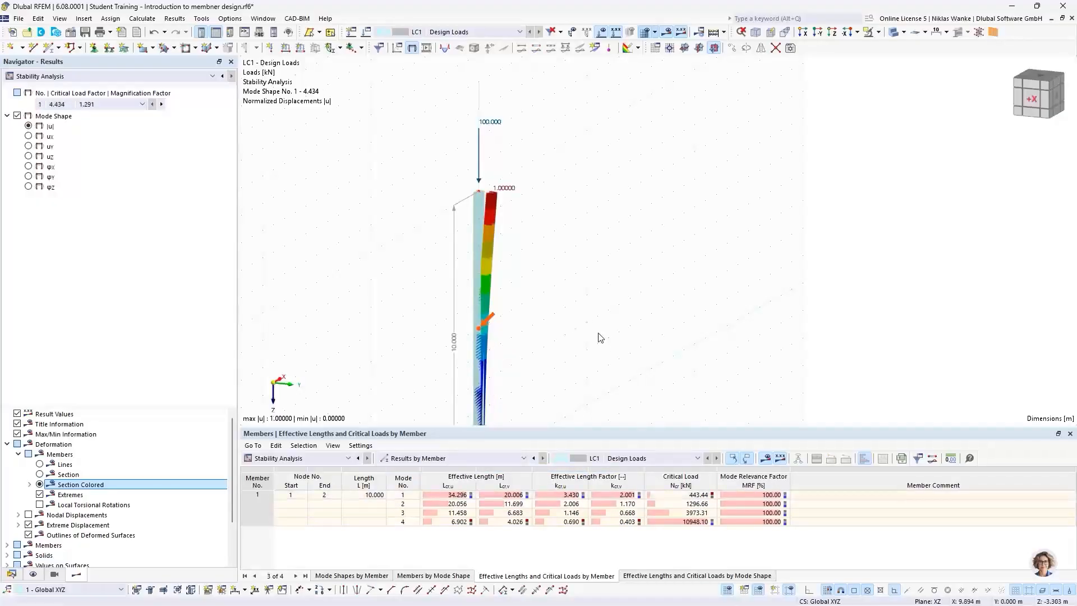
scroll(602, 338, down, 1)
middle_drag(604, 337, 606, 283)
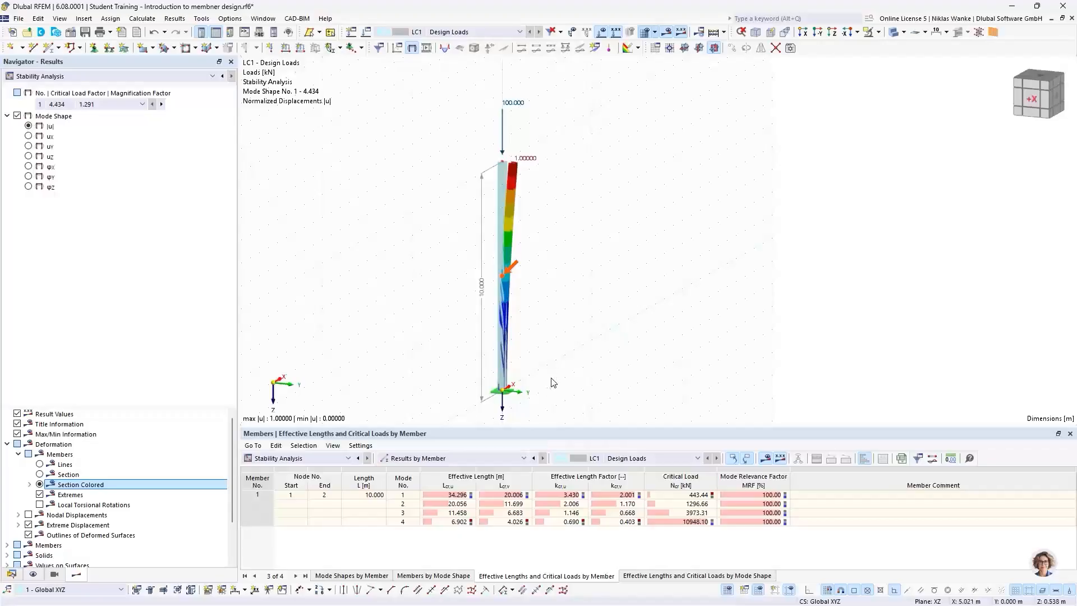
mouse_move(550, 392)
middle_down()
mouse_move(566, 382)
mouse_move(552, 379)
middle_up()
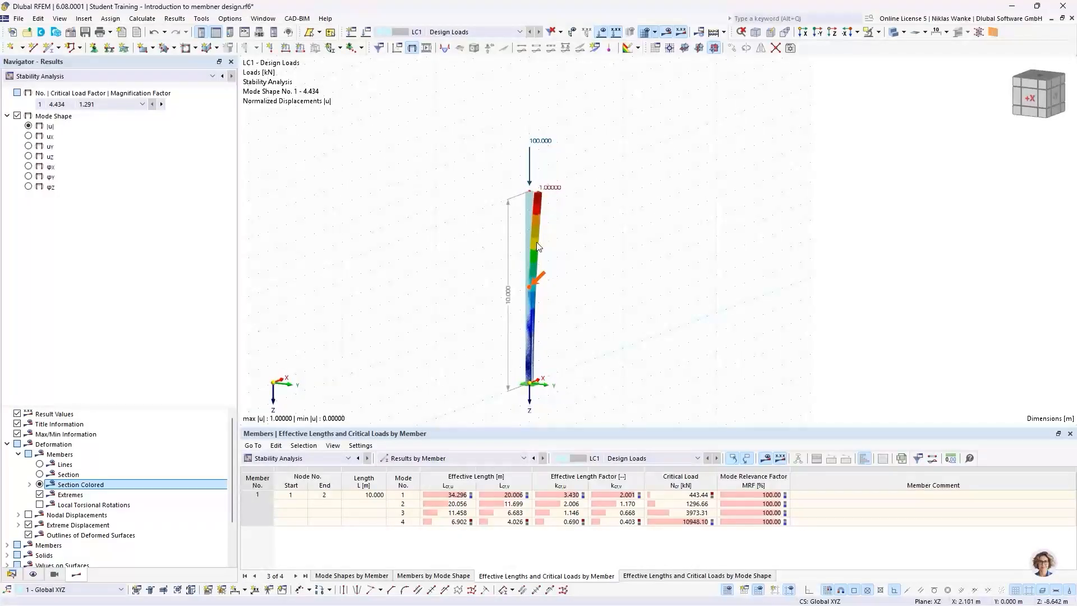
Step: Examine the mode 1 effective length factor kcr,v against the buckling direction of the I-section at the column top
scroll(527, 193, up, 5)
mouse_move(526, 192)
ctrl+middle_down()
mouse_move(543, 238)
mouse_move(521, 238)
mouse_move(513, 201)
ctrl+middle_up()
scroll(513, 201, up, 2)
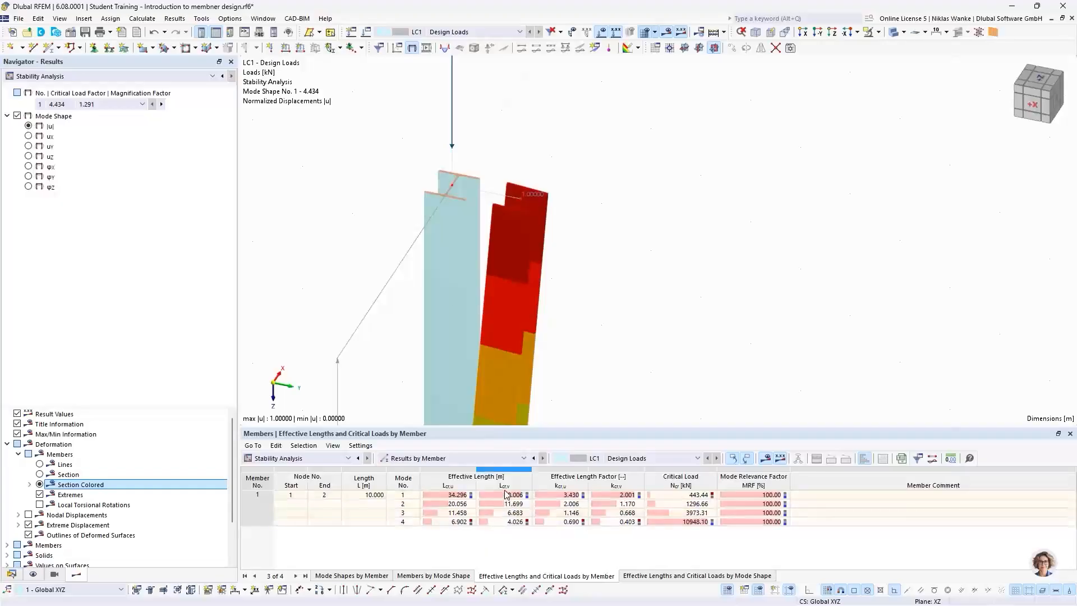
click(614, 495)
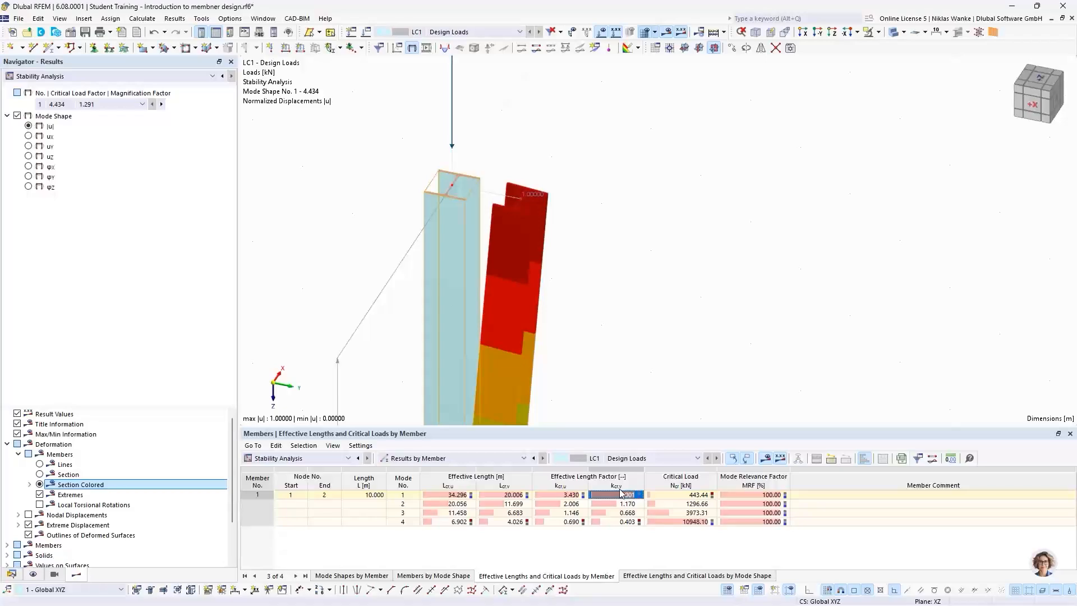
scroll(604, 292, down, 5)
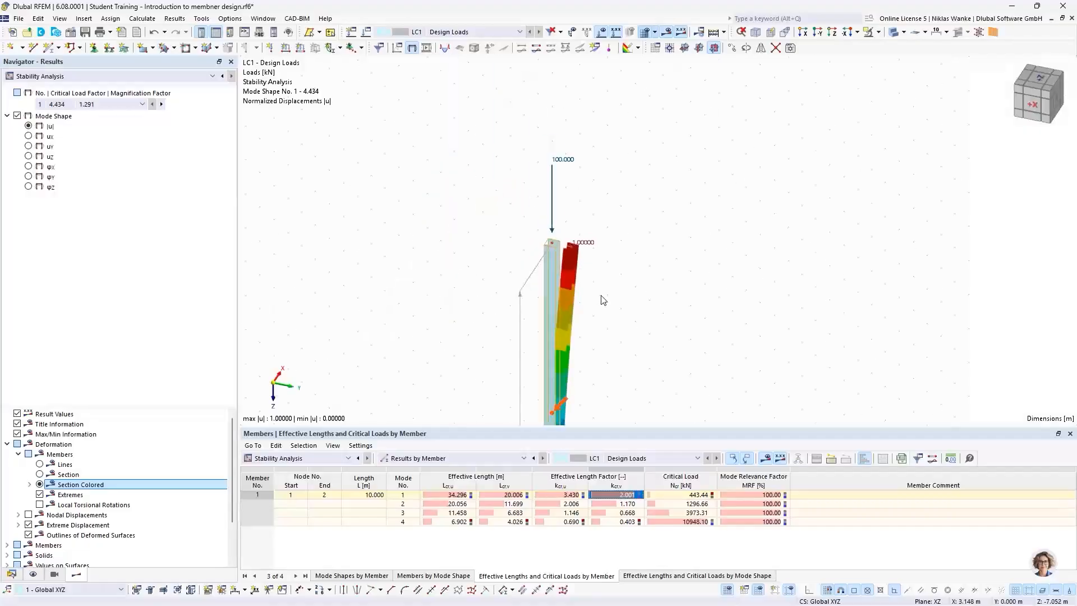
Step: Display mode shape 2 of the column and examine its buckled shape in the XZ plane, from the base support to the top
middle_drag(598, 275, 581, 187)
scroll(561, 363, down, 3)
middle_drag(561, 363, 550, 266)
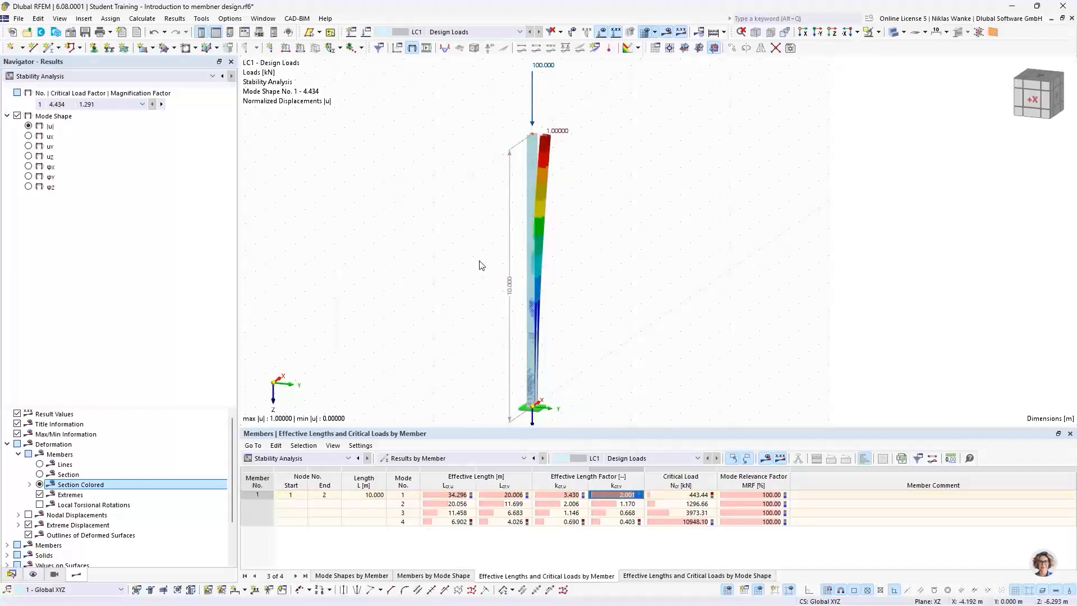
click(162, 105)
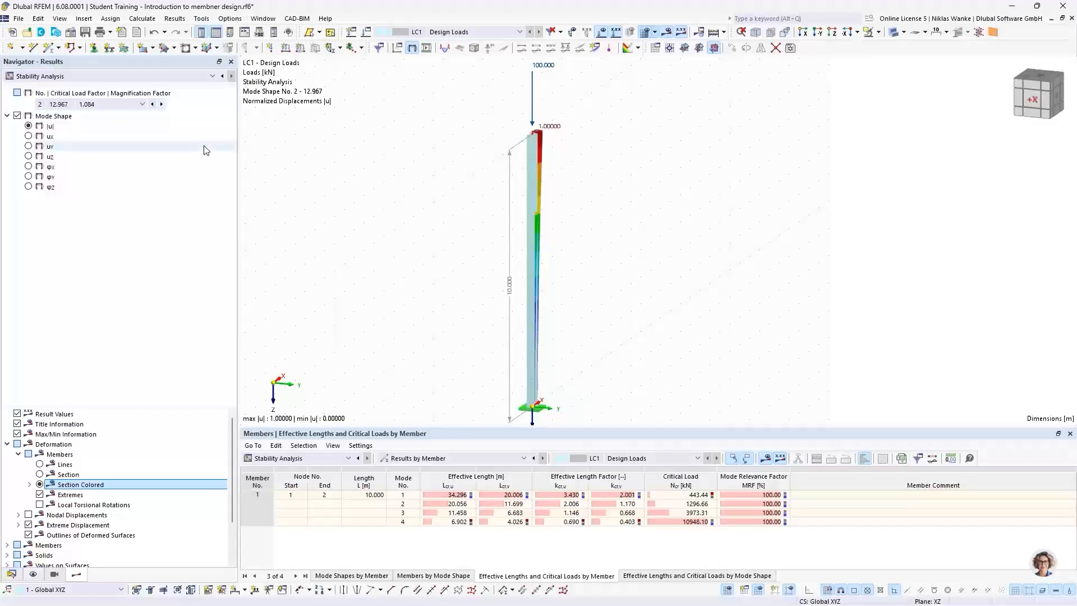
scroll(489, 283, down, 1)
ctrl+middle_drag(487, 284, 311, 273)
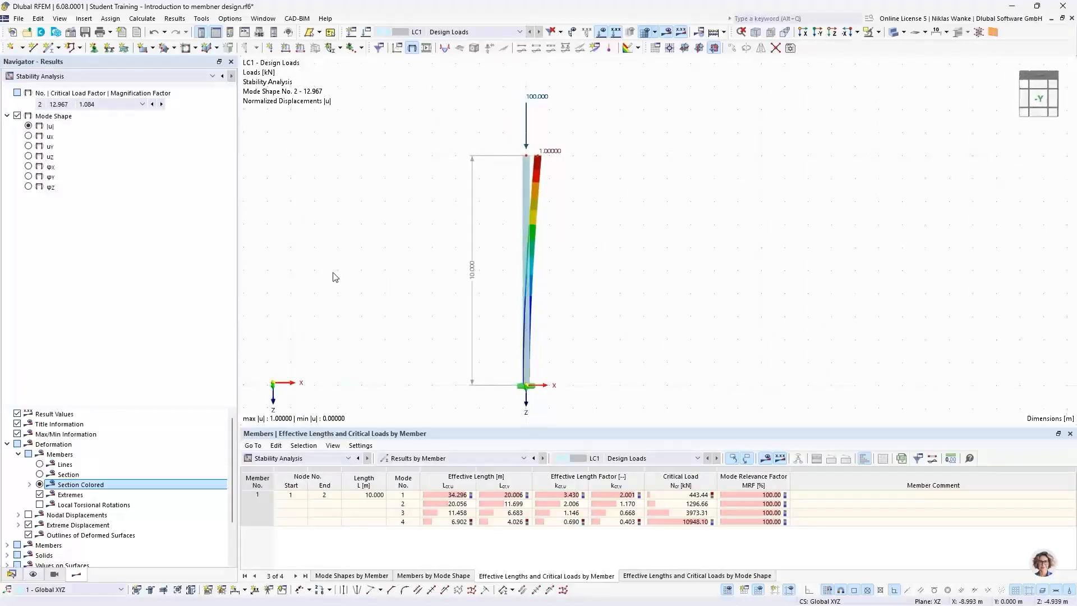
scroll(473, 261, up, 1)
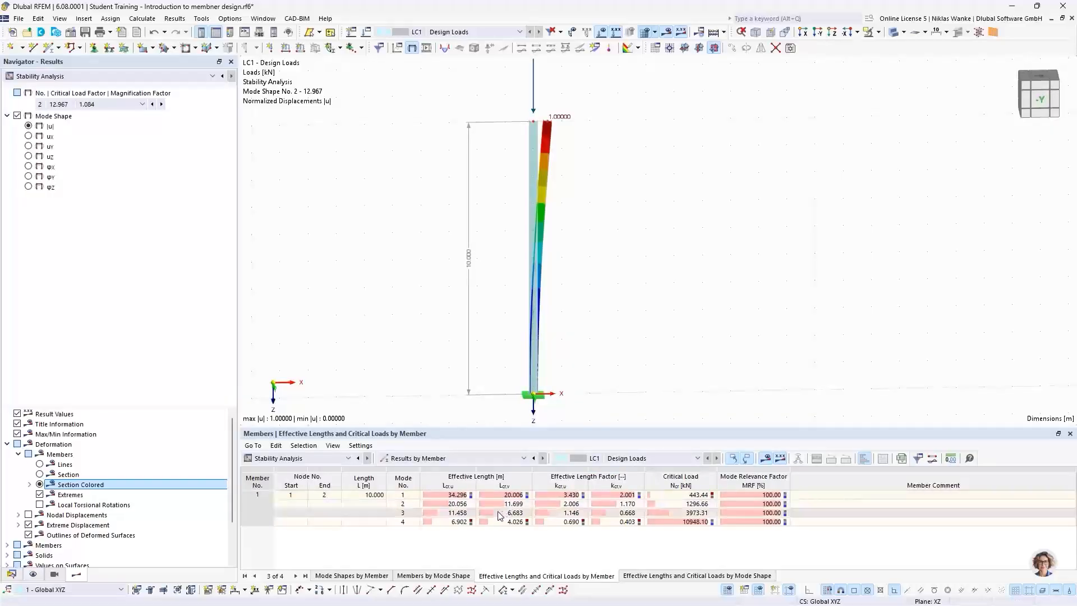
Step: Examine the mode 2 effective length factor kcr,u against the buckling direction of the I-section at the column top
click(568, 505)
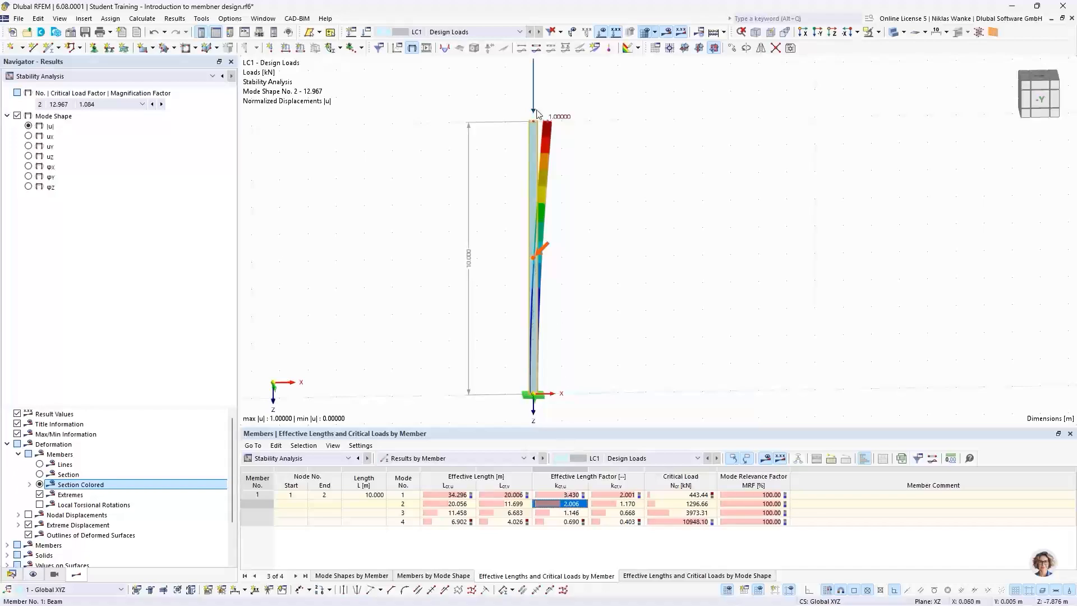
scroll(545, 156, up, 5)
ctrl+middle_drag(544, 156, 544, 192)
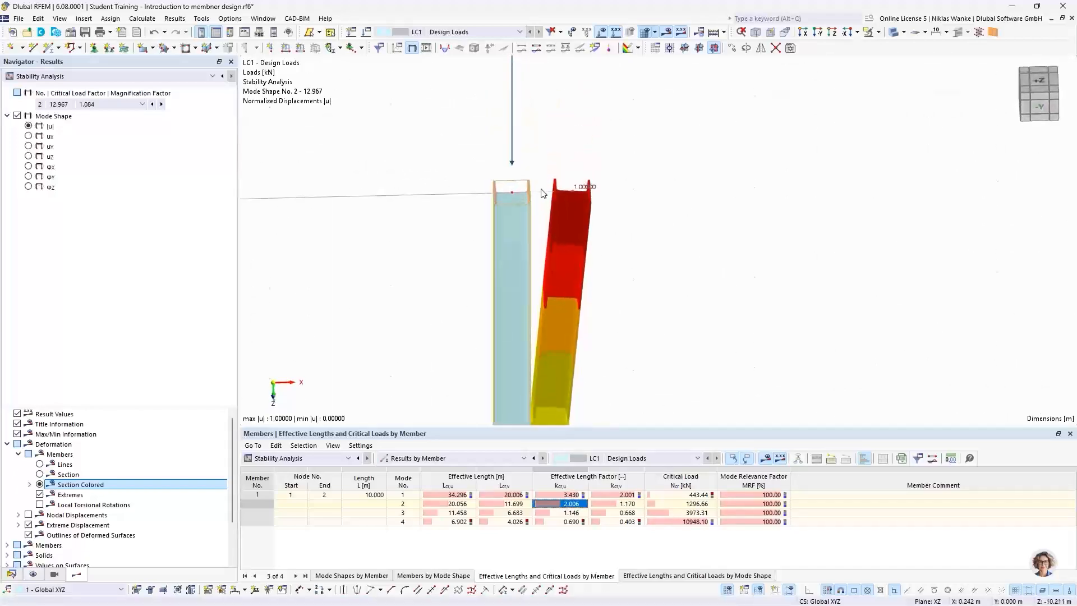
scroll(543, 193, up, 3)
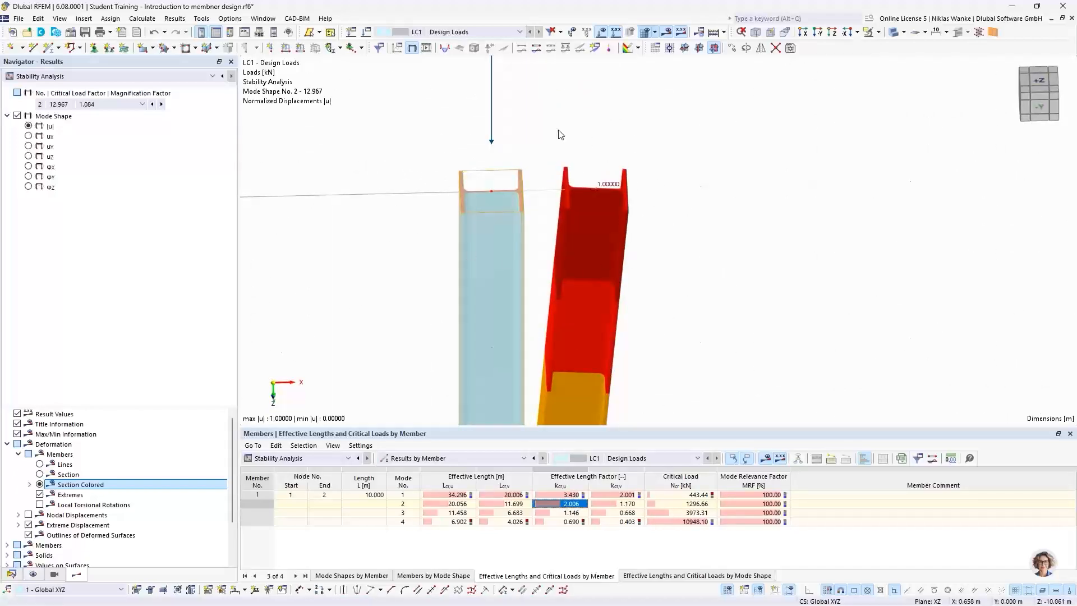
scroll(489, 246, down, 3)
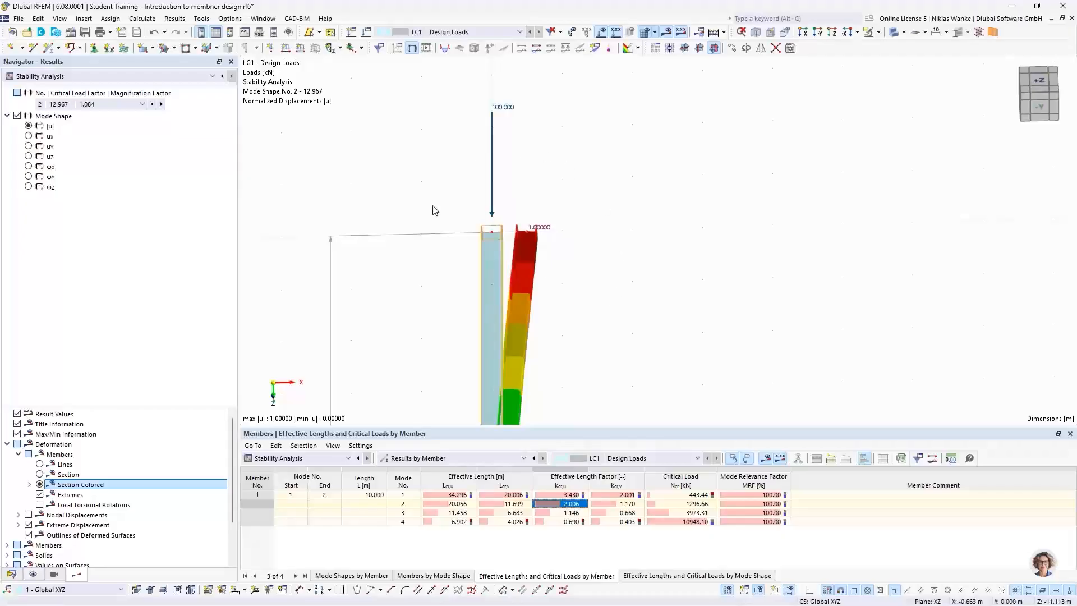
scroll(511, 241, up, 5)
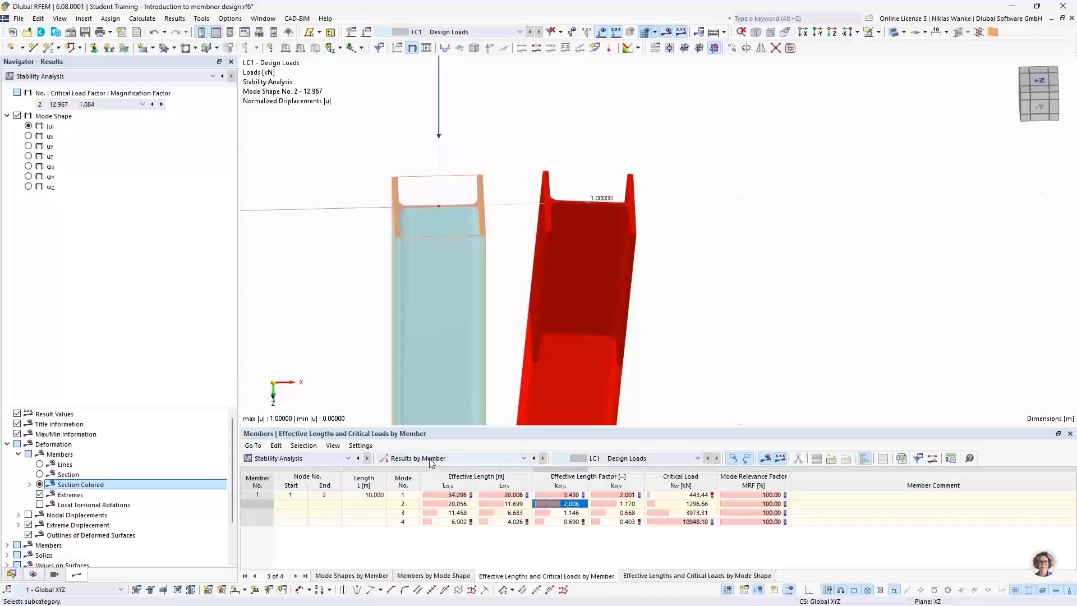
scroll(498, 221, down, 5)
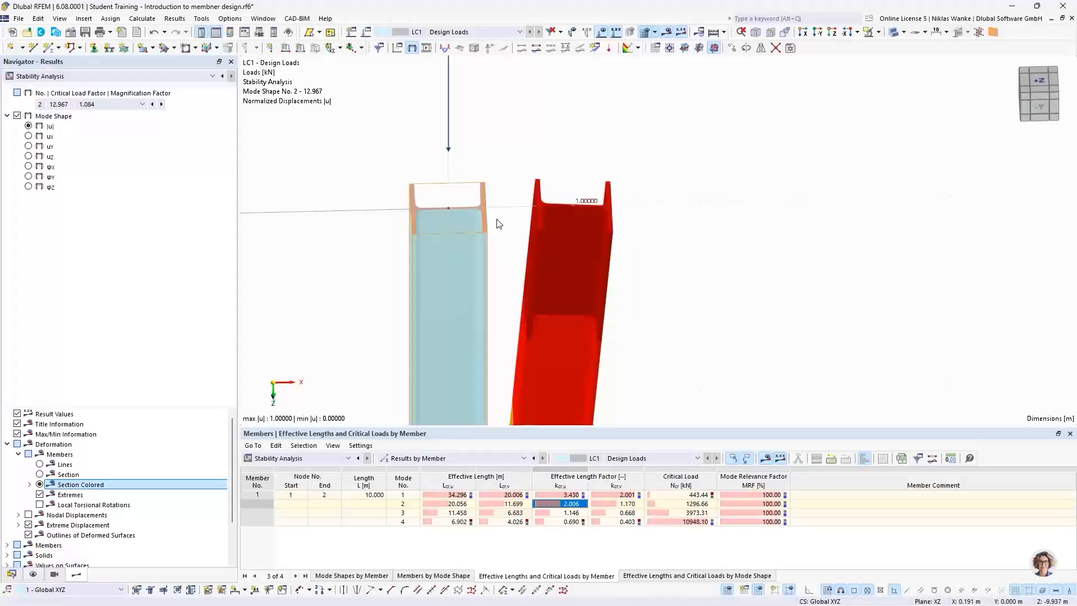
Step: Check the mode 2 entry in the Critical Load Factors table against the nodal load and the buckled shape of the whole column
click(432, 459)
click(432, 469)
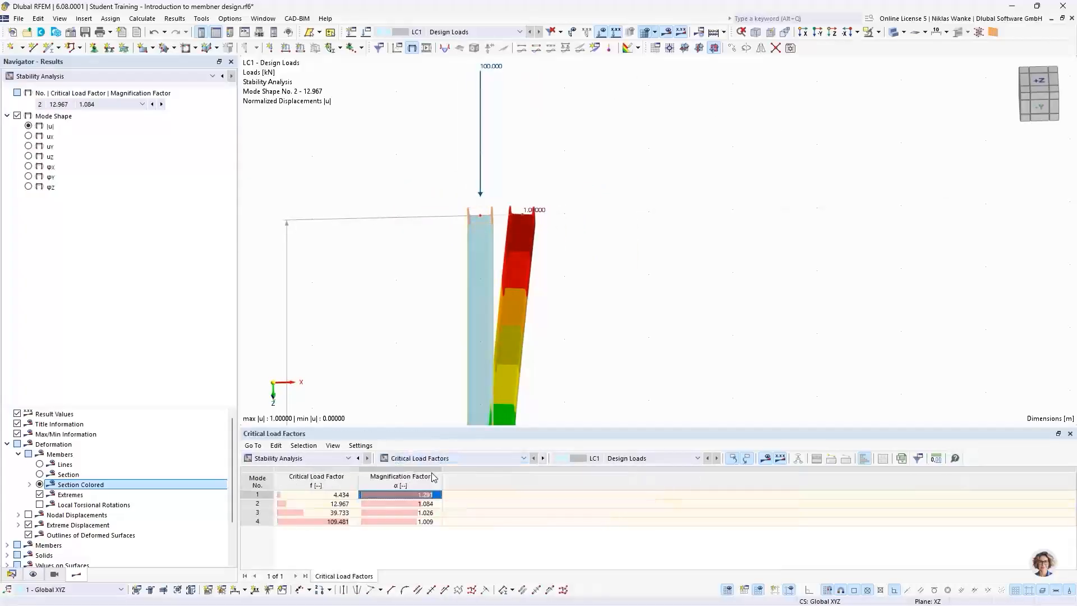
click(324, 504)
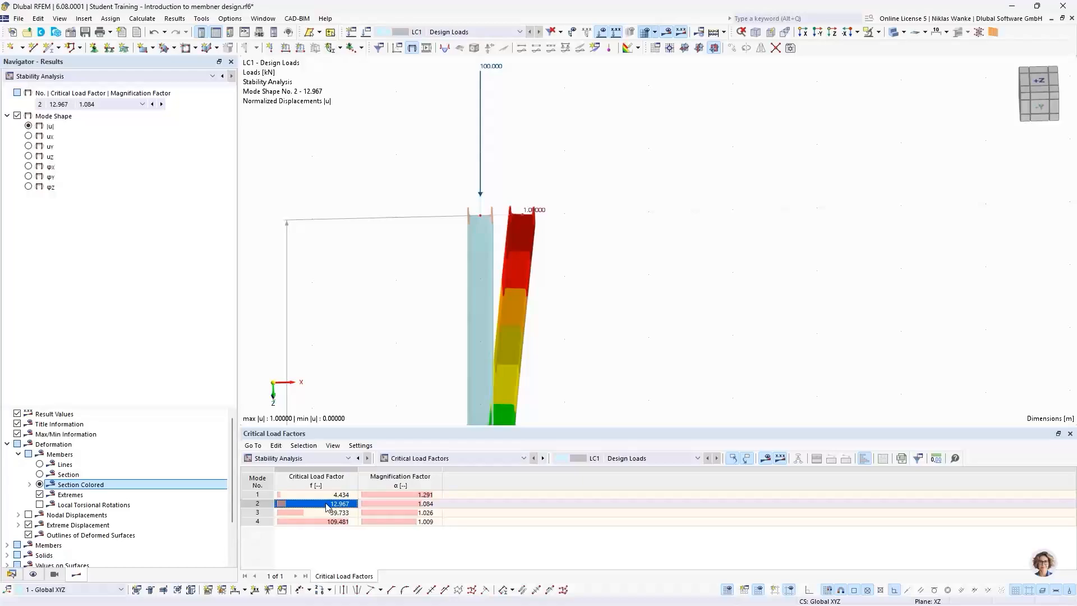
scroll(440, 224, down, 3)
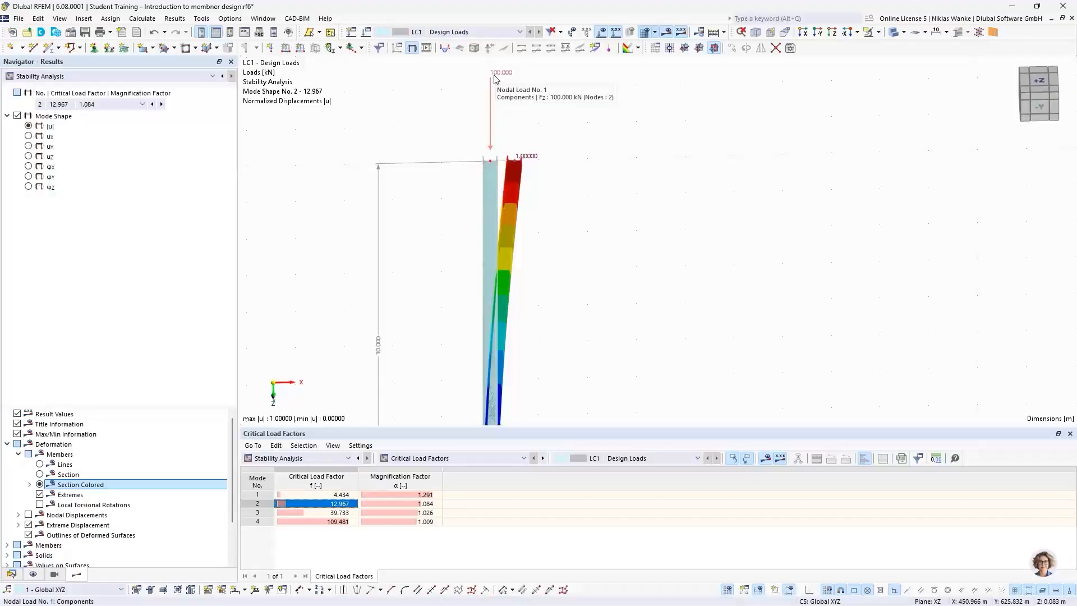
scroll(567, 150, down, 3)
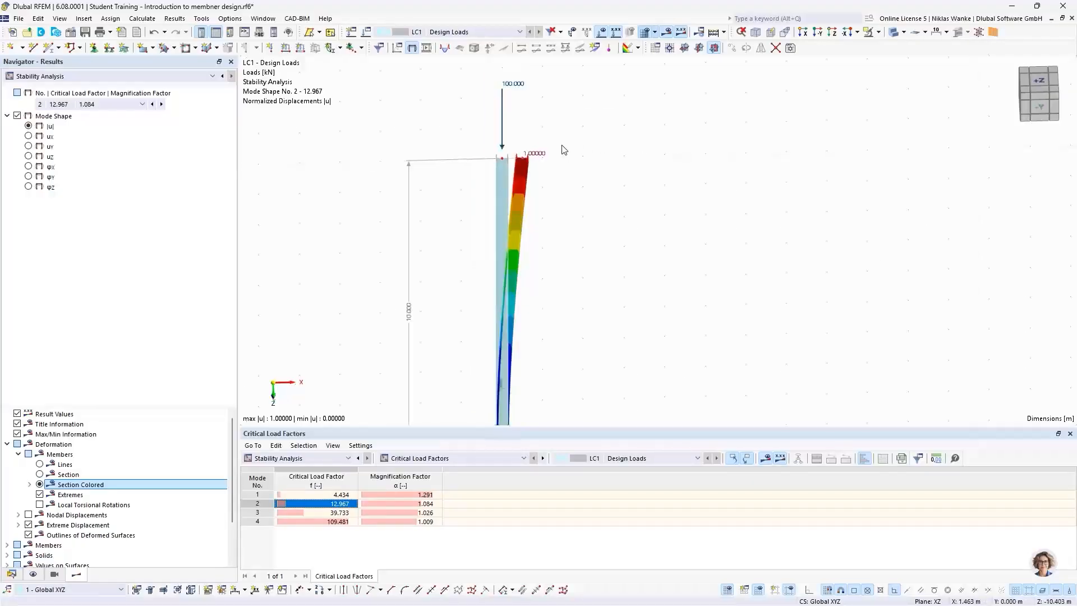
middle_drag(603, 246, 597, 203)
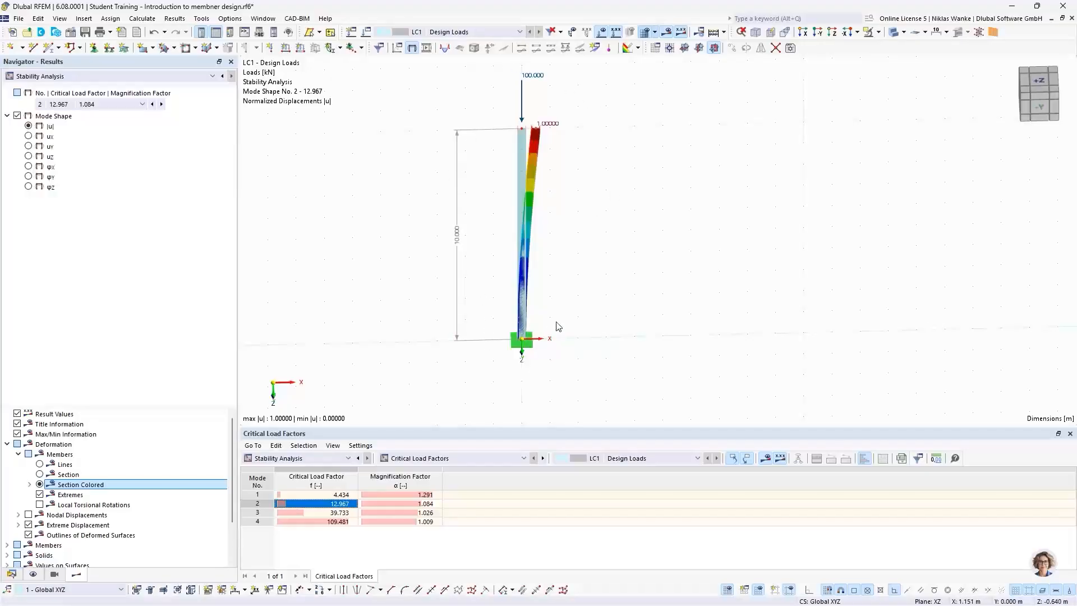
ctrl+middle_drag(556, 324, 567, 298)
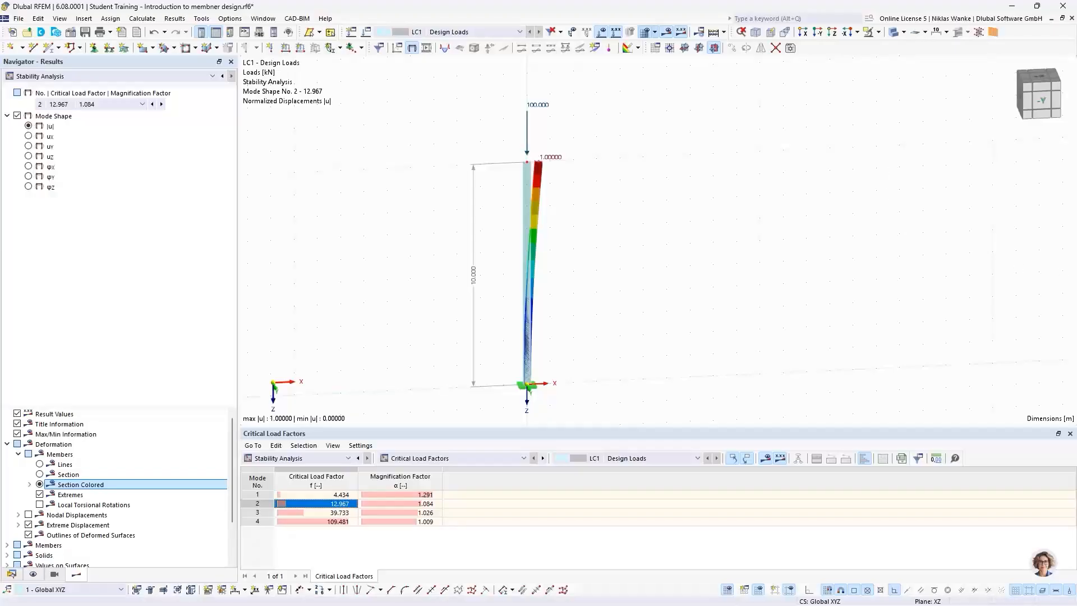
Step: Switch to the PowerPoint slideshow and advance to the slide on the fixed frame's mode shapes
key(alt+Tab)
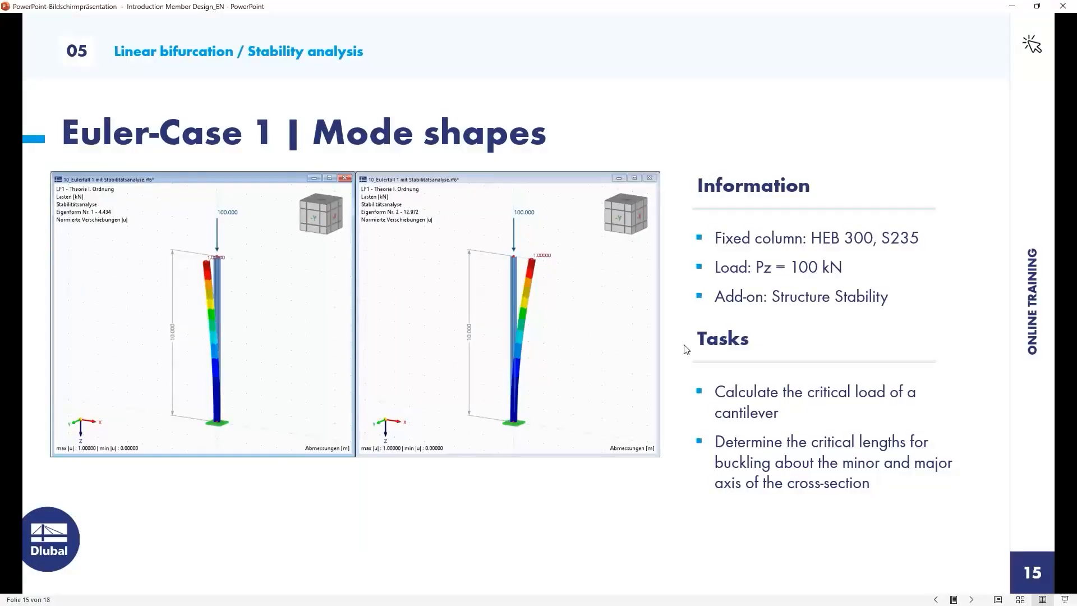
key(Right)
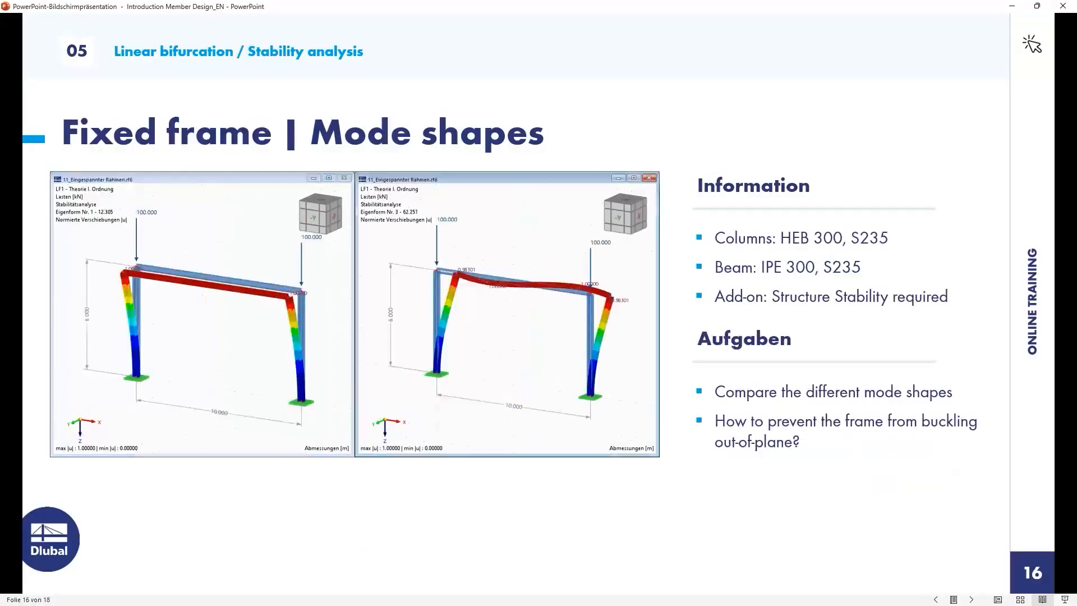
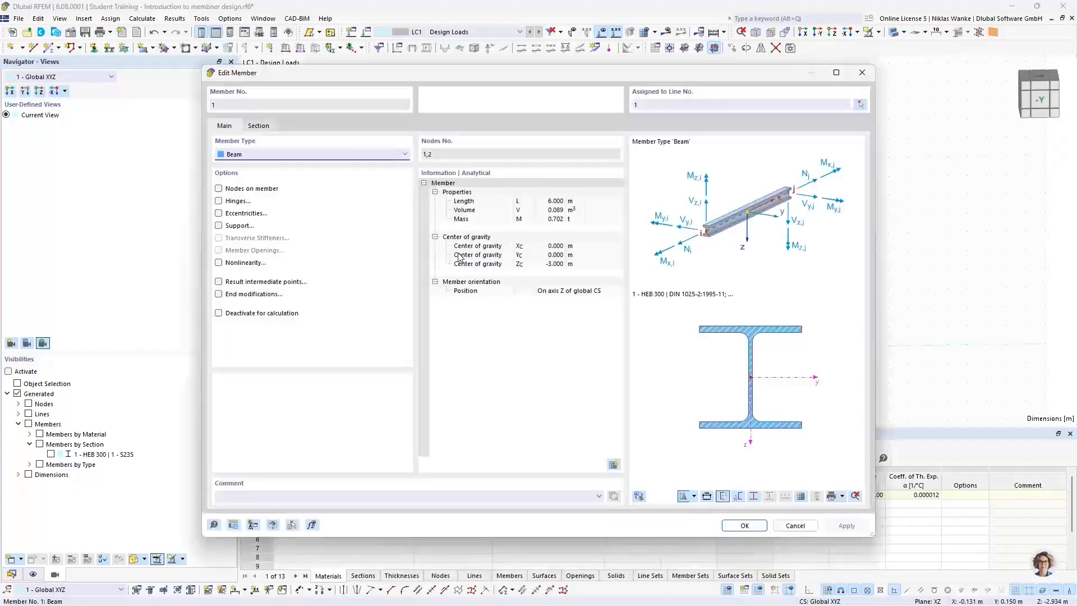
Step: Check the section and material assigned to the 6 m column, and close its properties without changes
click(259, 126)
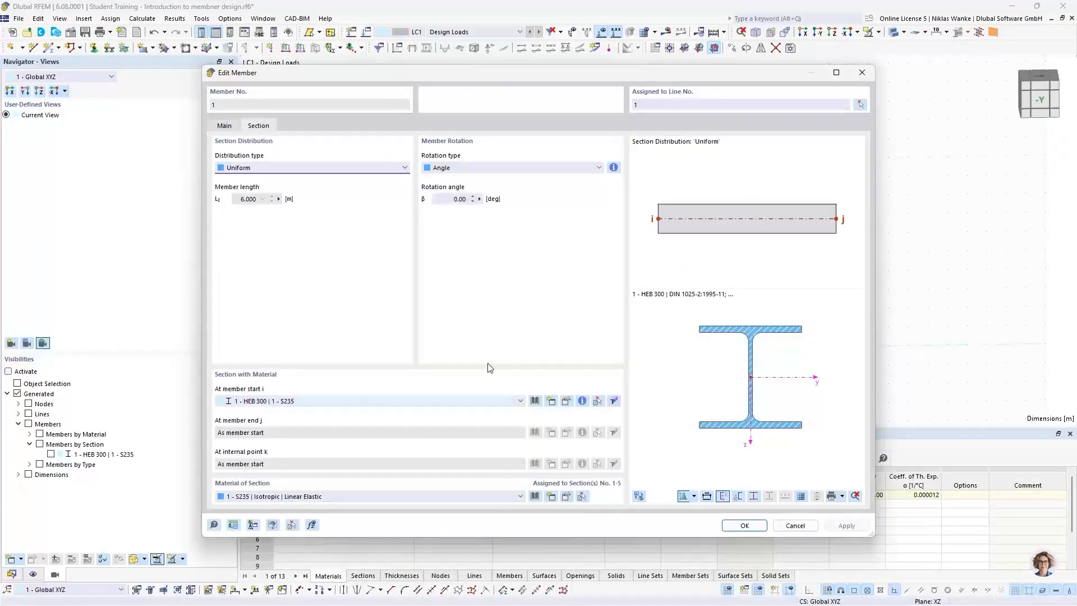
click(863, 73)
click(682, 266)
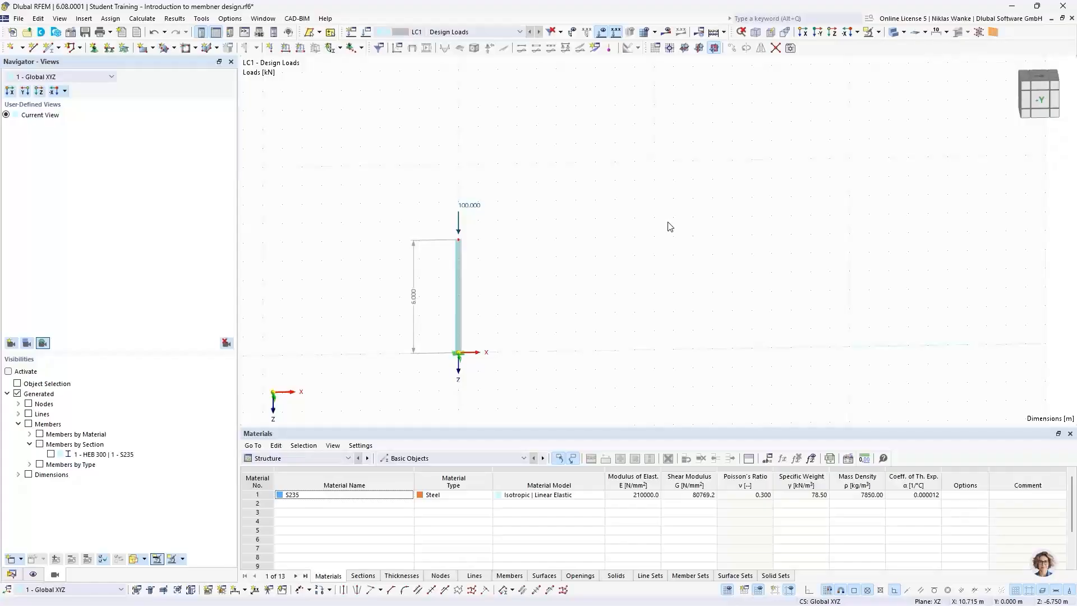
Step: Start a new beam member and create an IPE 300 British Steel section in S235 for it
click(11, 574)
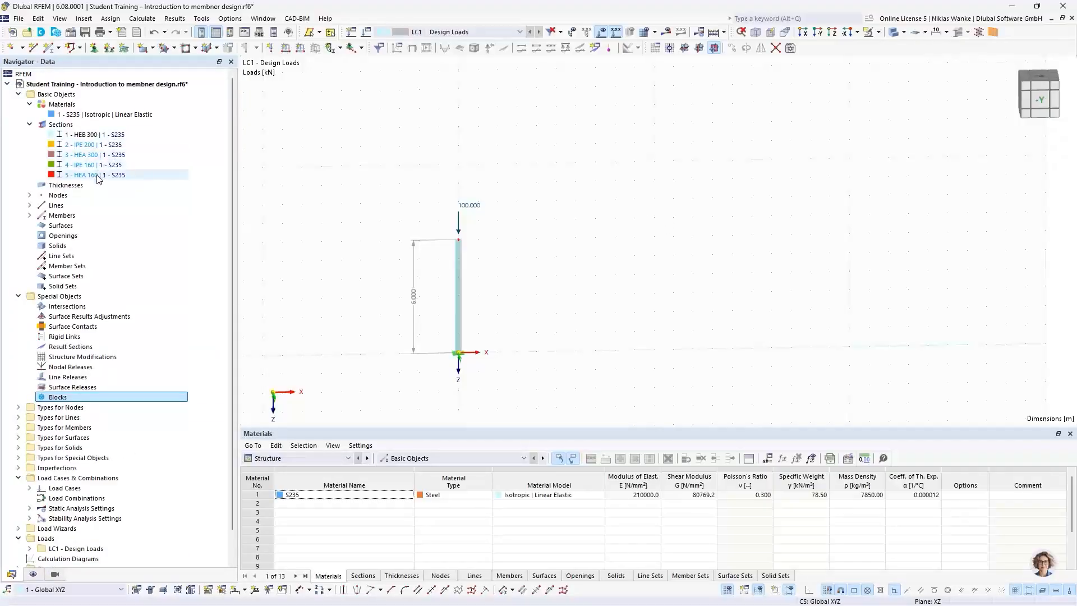
click(50, 49)
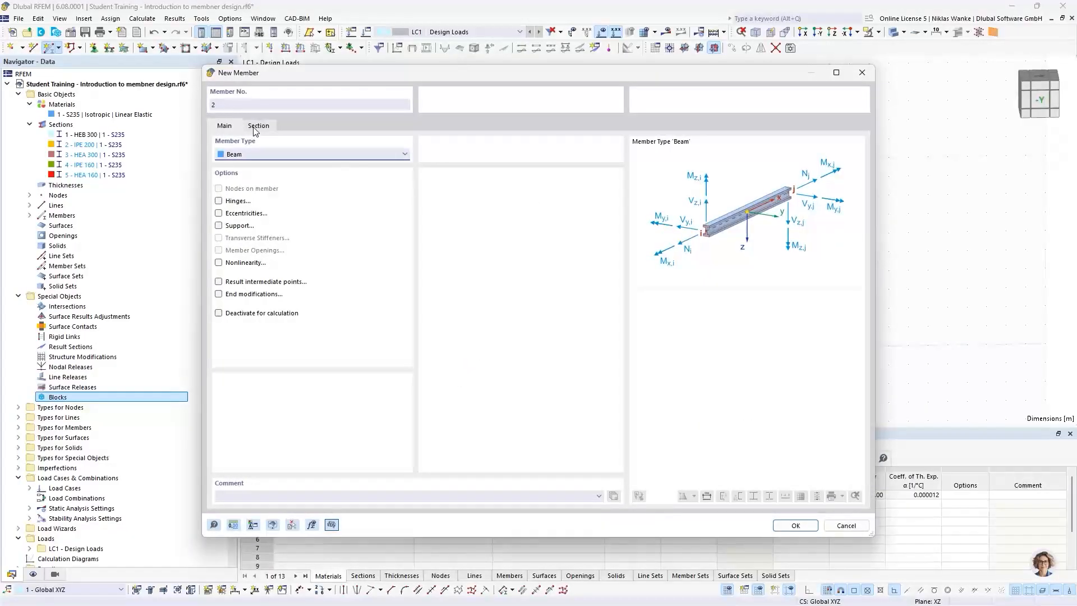
click(257, 126)
click(226, 126)
click(258, 126)
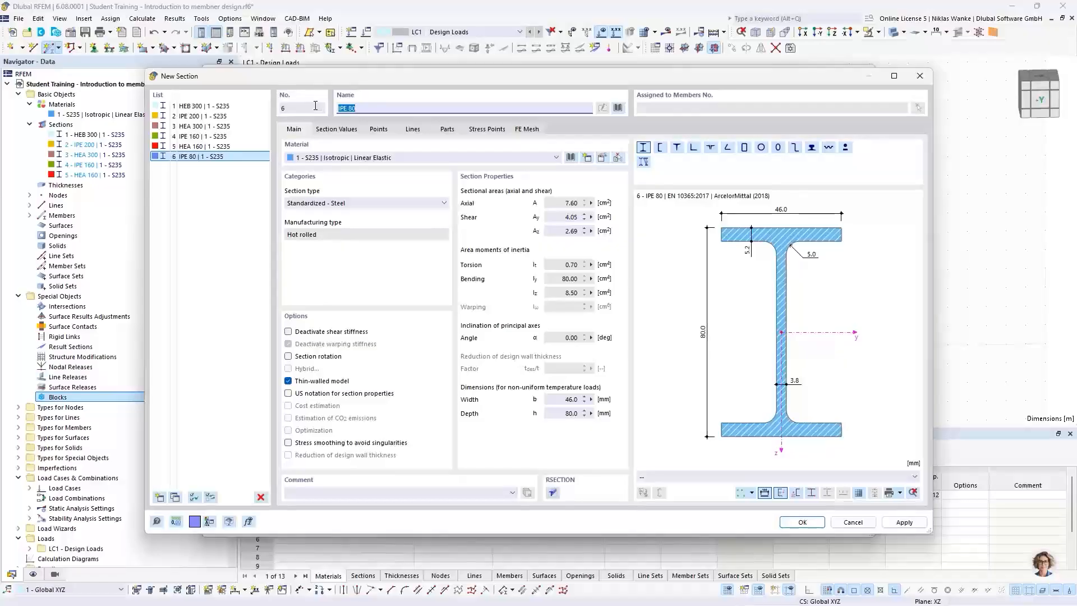
key(BackSpace)
key(BackSpace)
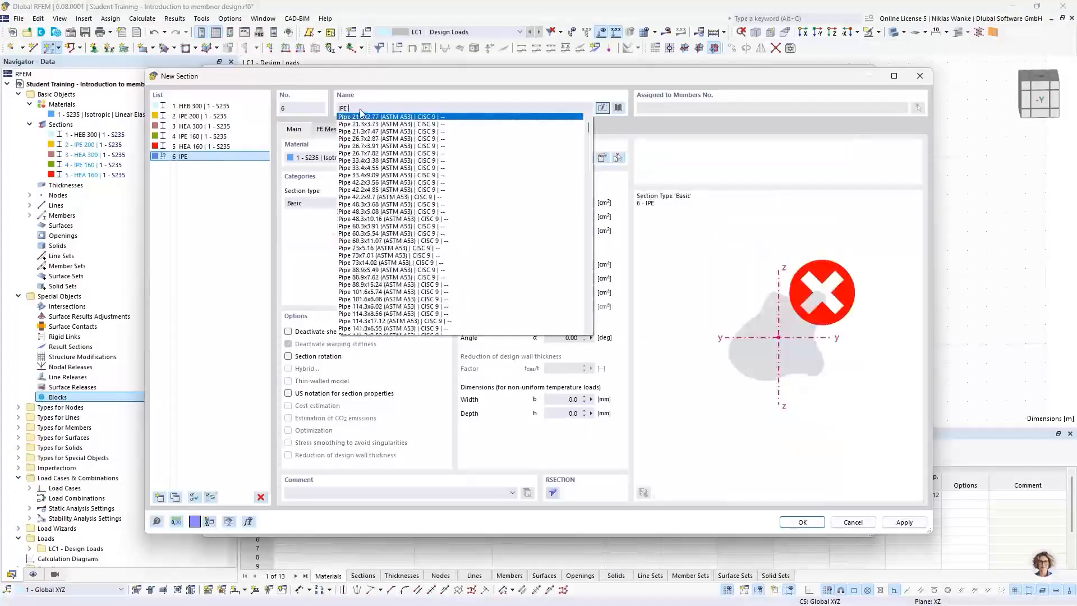
text(300)
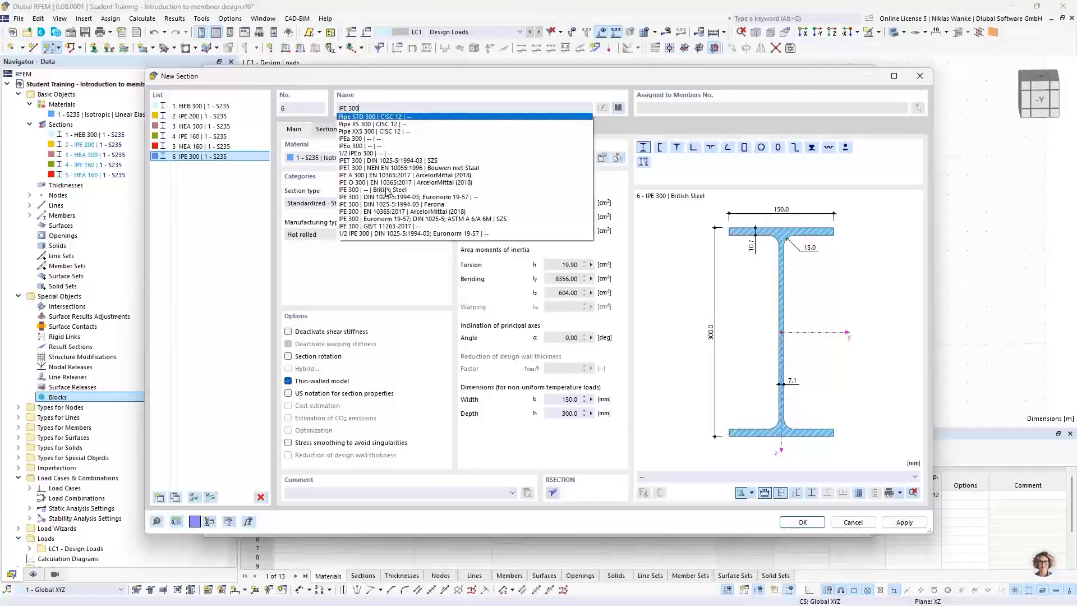
click(387, 190)
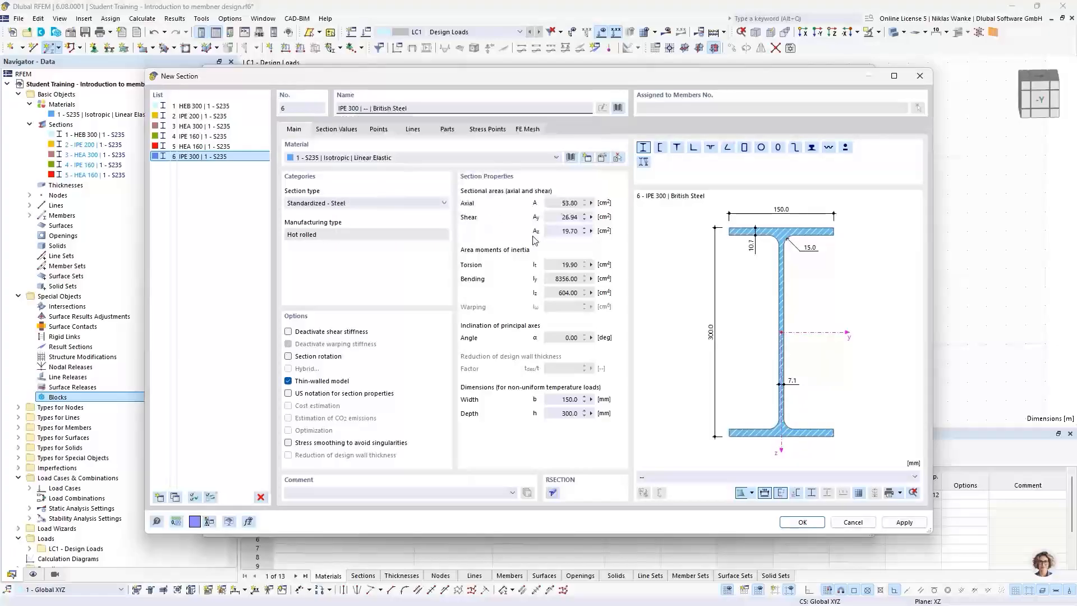
click(803, 522)
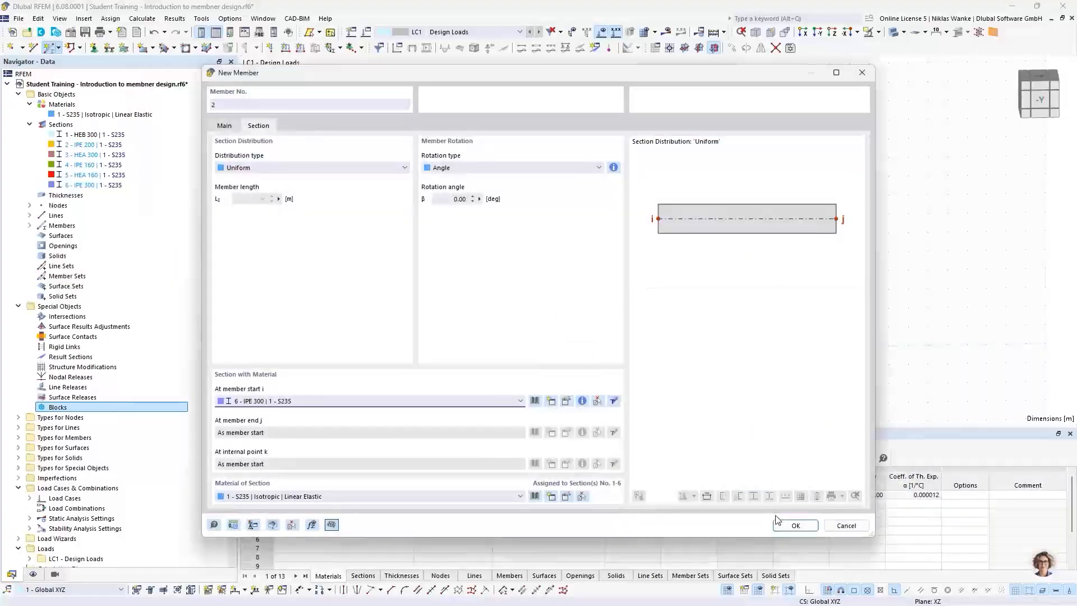
Step: Place the IPE 300 beam horizontally from the column top, 10 m long in the X direction
click(796, 526)
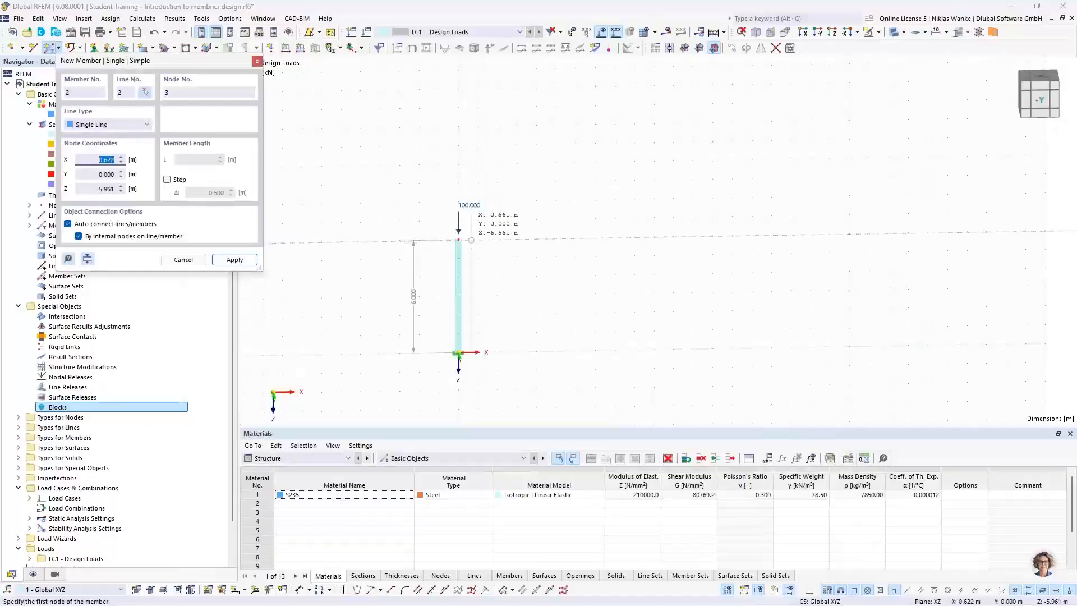
click(458, 239)
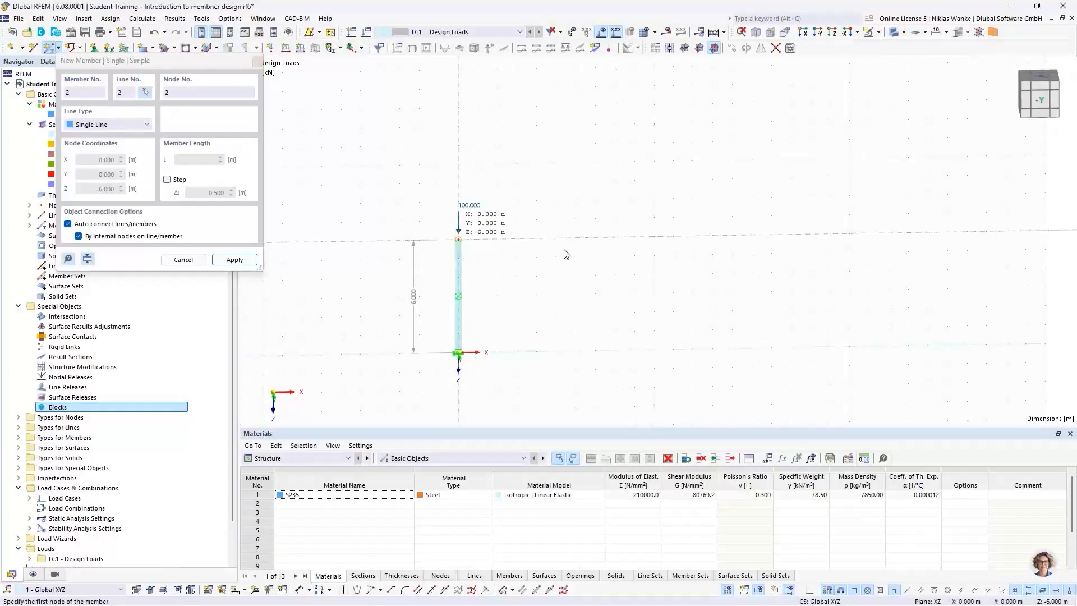
click(653, 237)
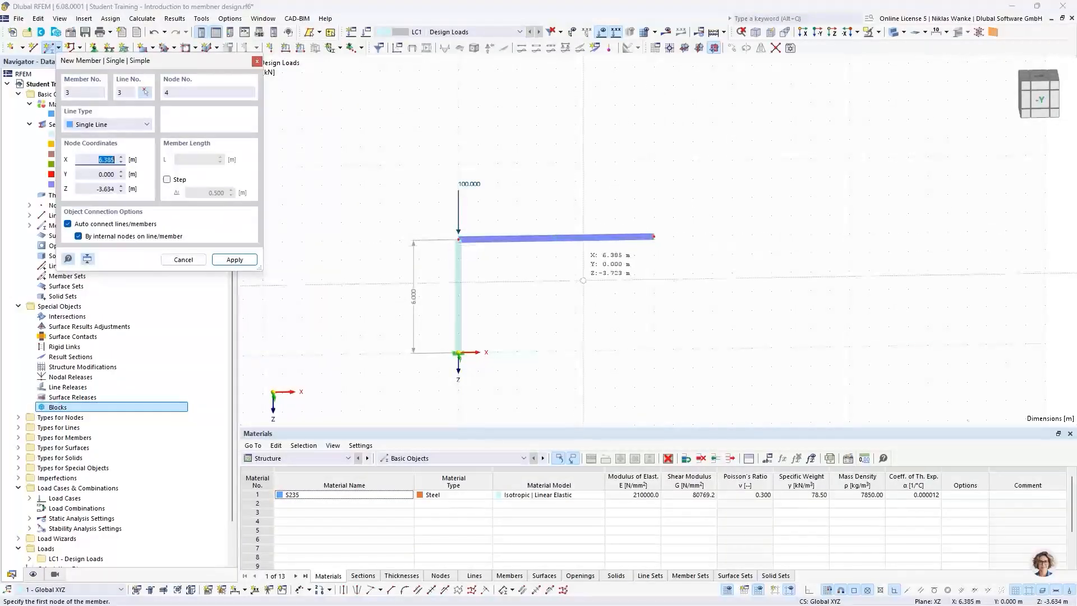
key(Escape)
Step: Copy the column with its base support and nodal load 10 m in X to the free end of the beam
ctrl+middle_drag(503, 353, 500, 346)
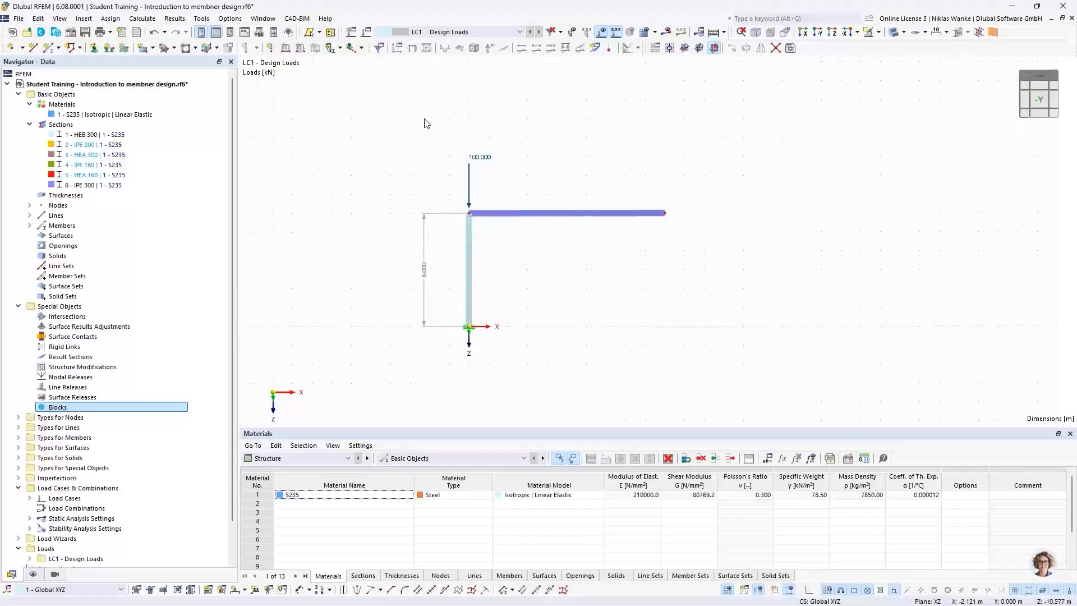
drag(441, 109, 501, 351)
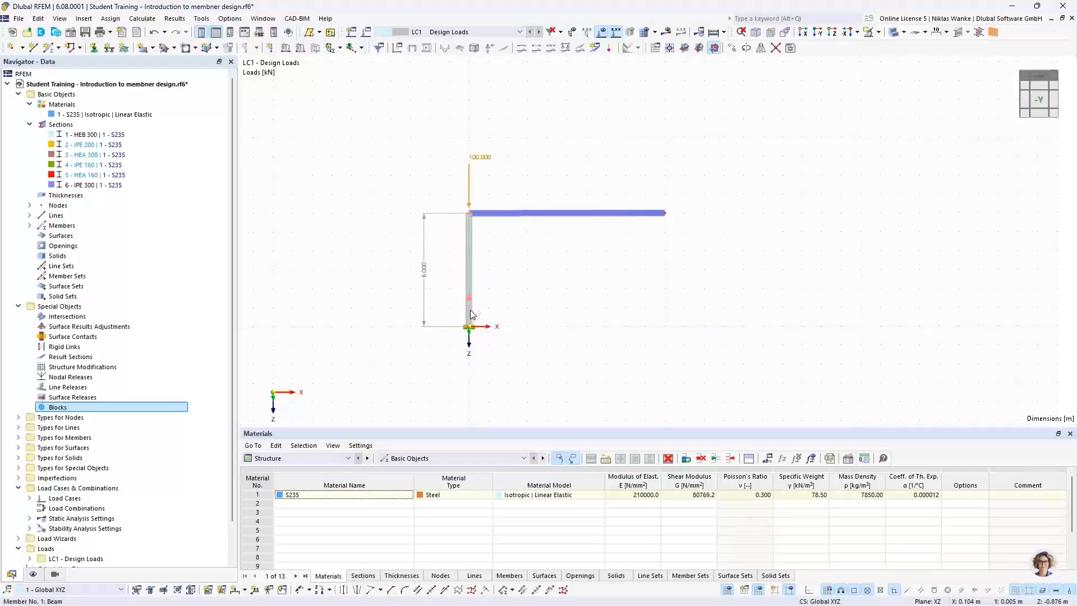
drag(470, 317, 665, 330)
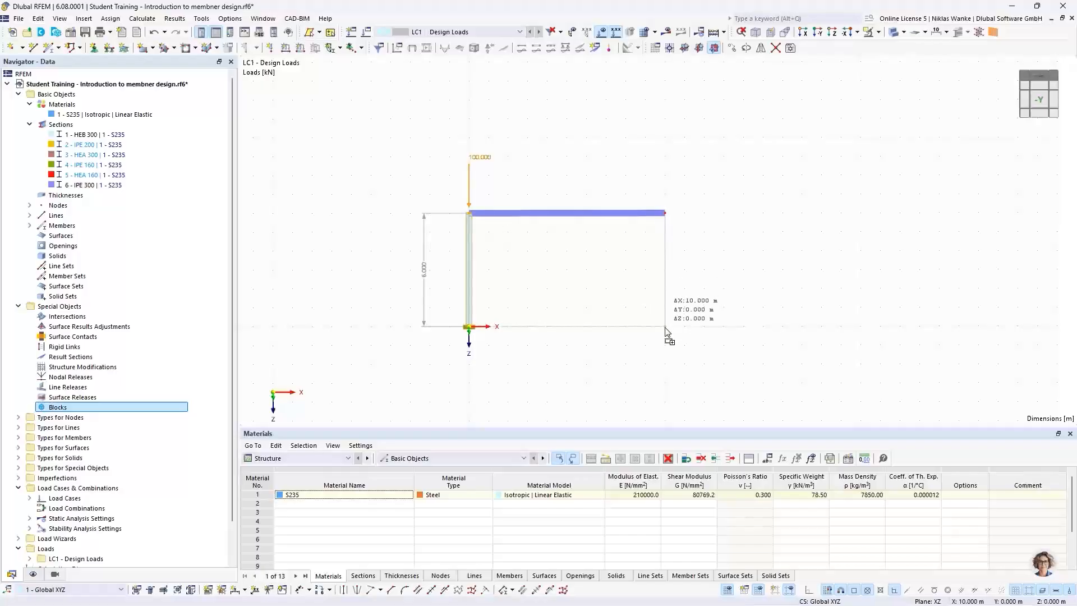
drag(666, 329, 665, 330)
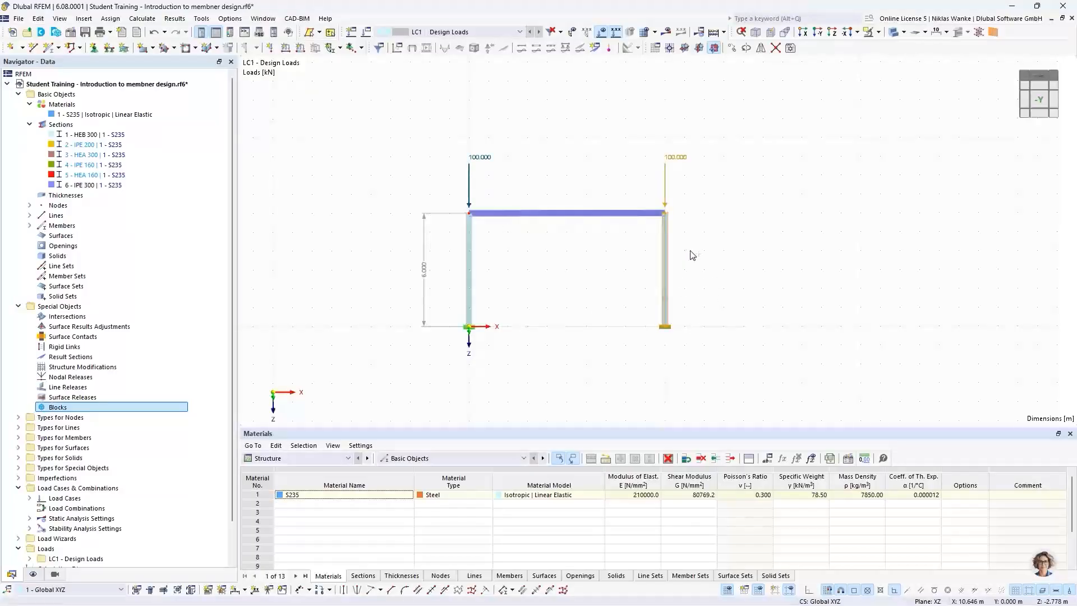
Step: Add a linear length dimension between the two column bases, placed below the frame
click(754, 182)
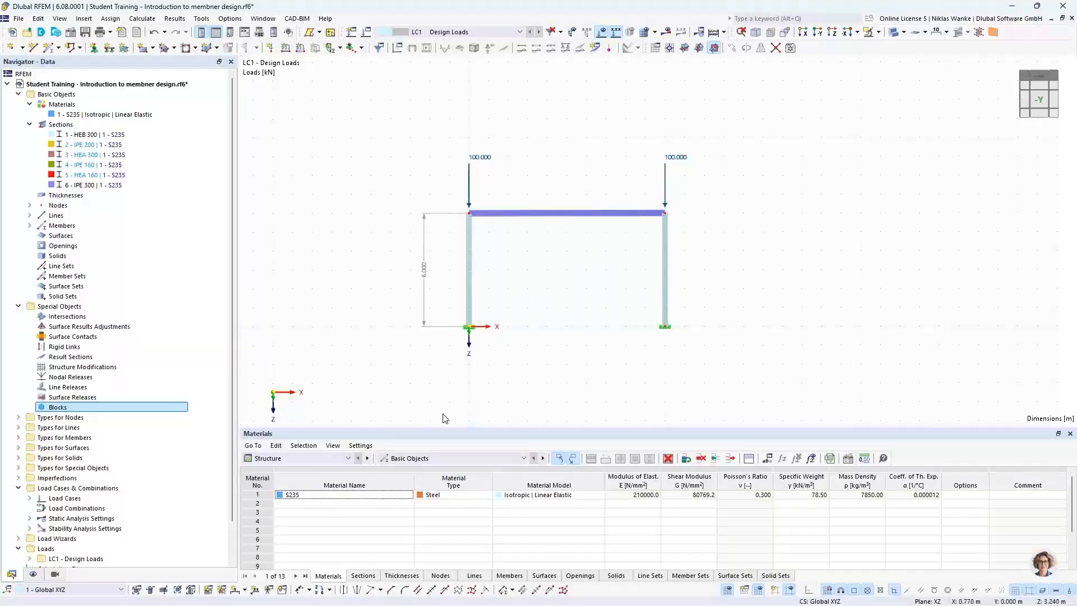
click(245, 591)
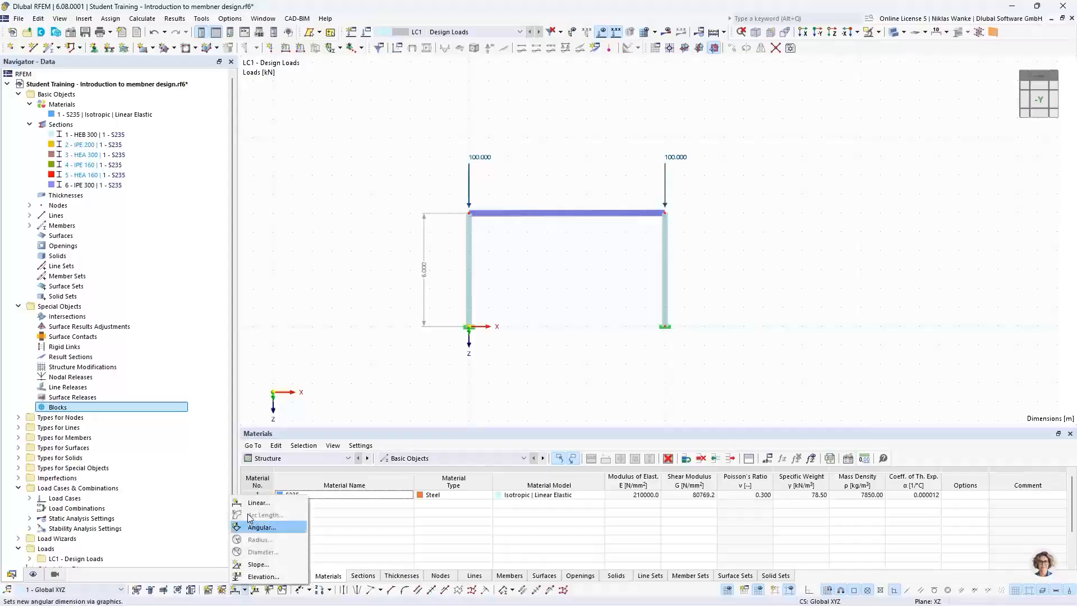
click(255, 505)
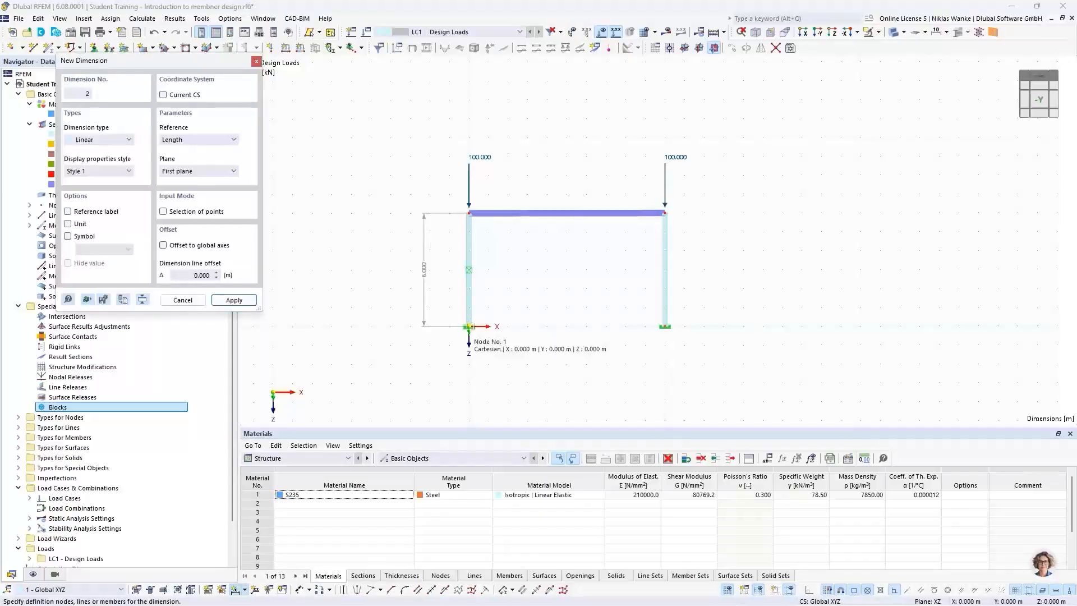
click(665, 327)
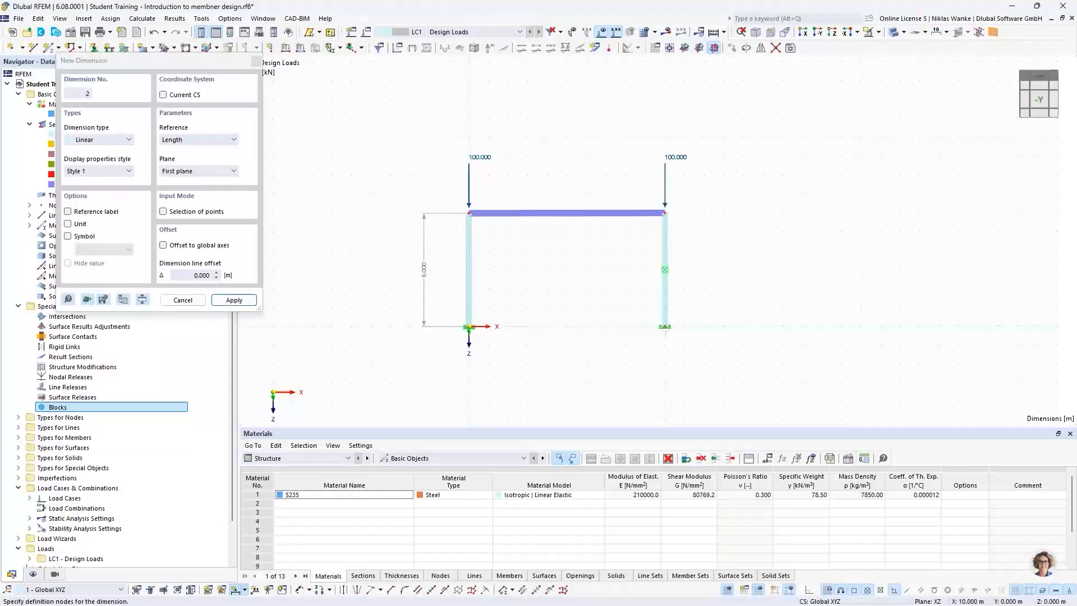
click(587, 355)
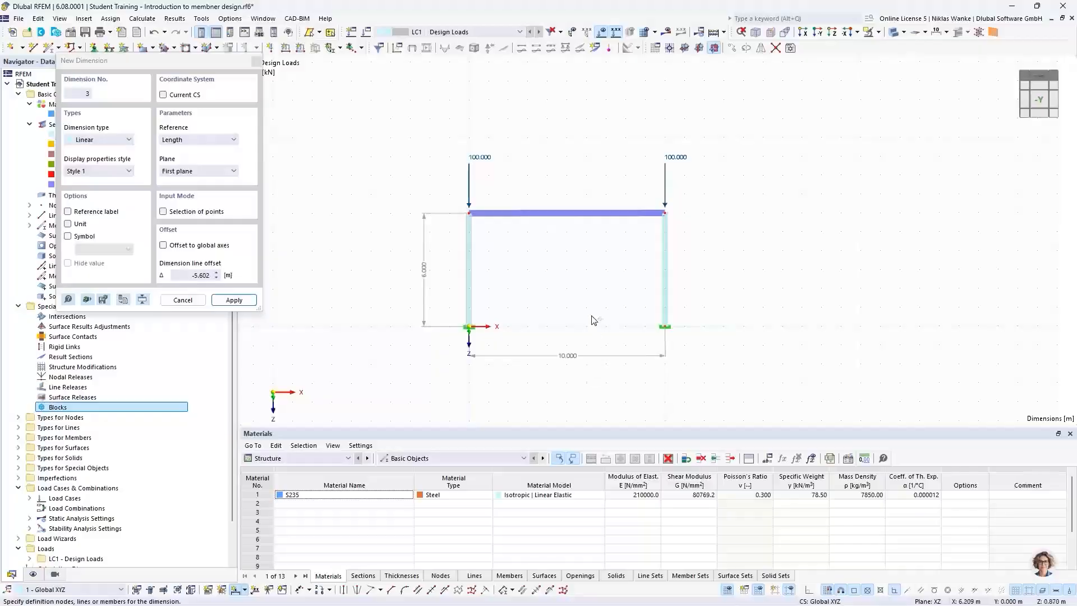
key(Escape)
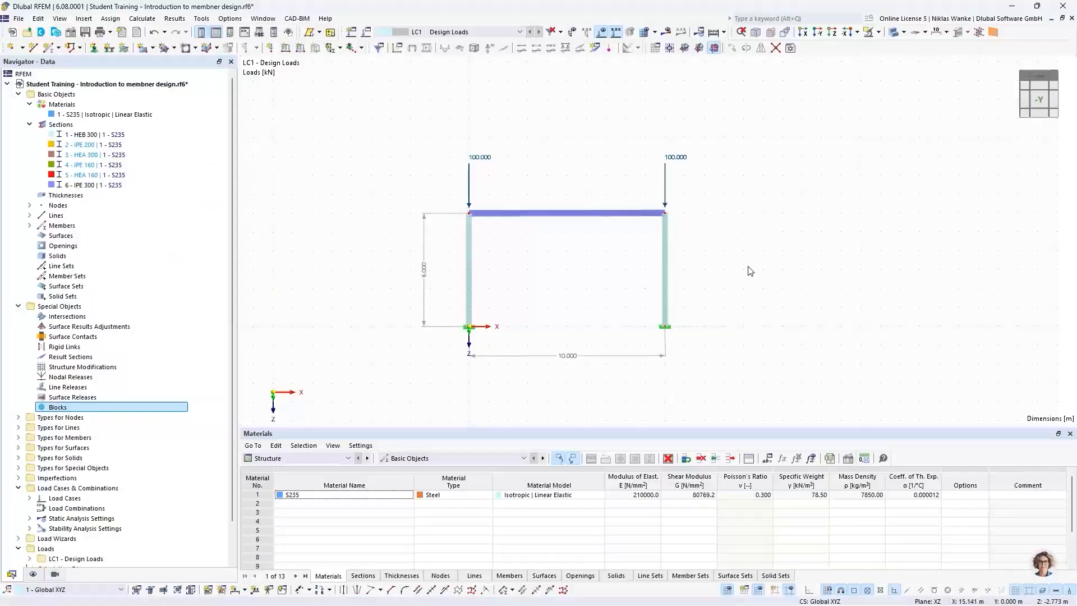
Step: Calculate and display the LC1 Design Loads results for the frame, and switch them to Stability Analysis
middle_drag(558, 279, 577, 280)
ctrl+middle_drag(577, 279, 560, 282)
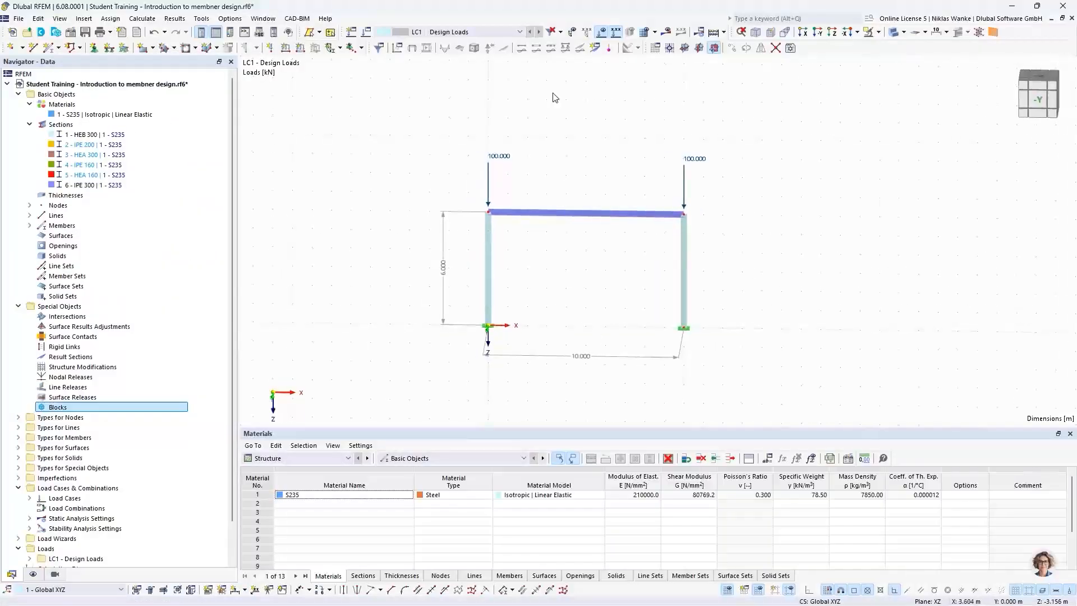
click(669, 32)
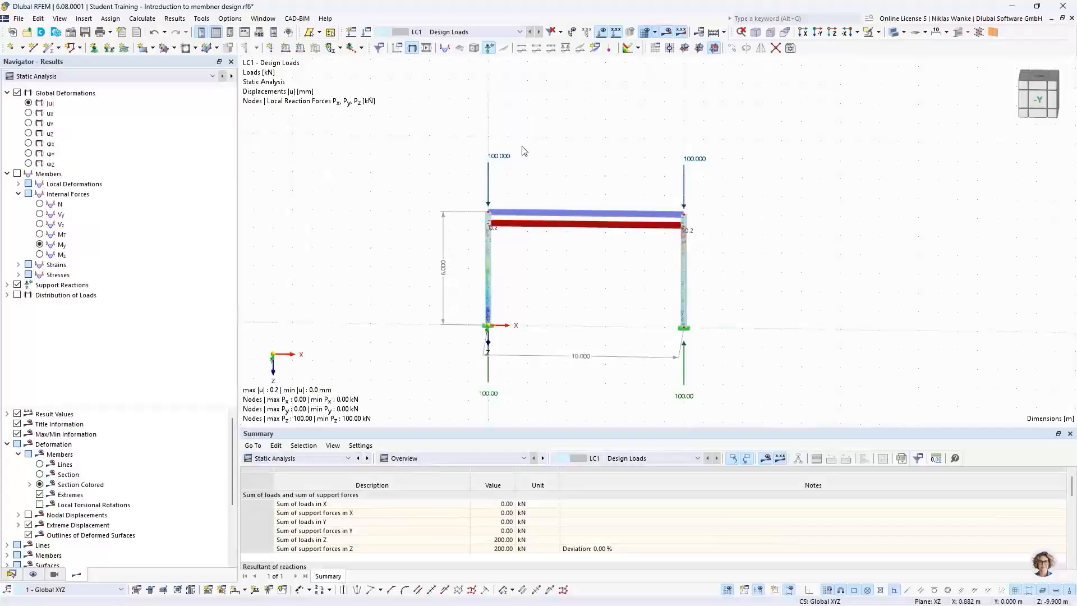
ctrl+middle_drag(589, 320, 521, 275)
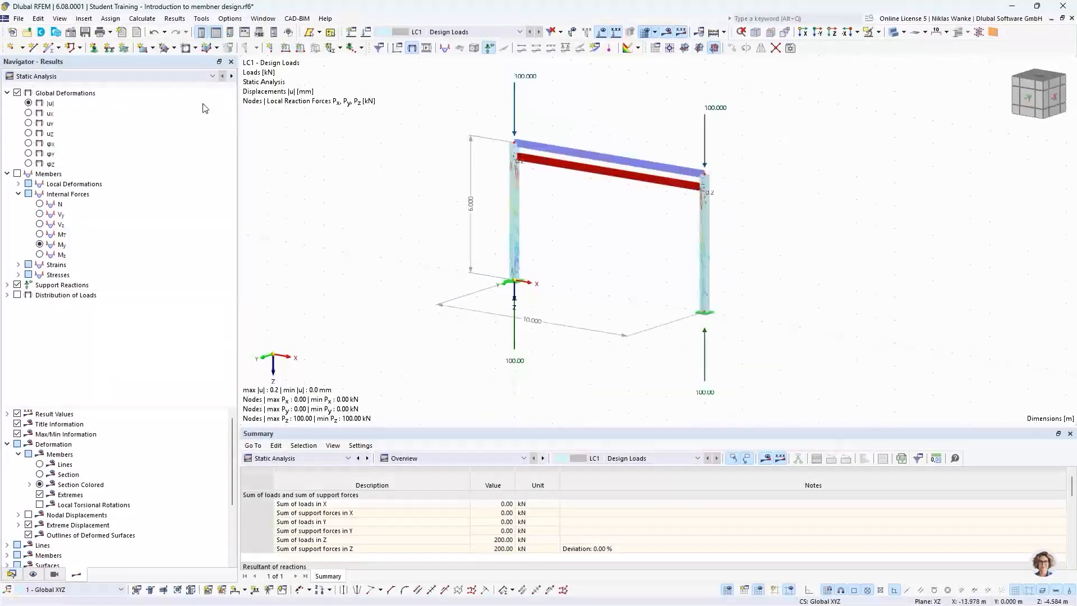
click(163, 76)
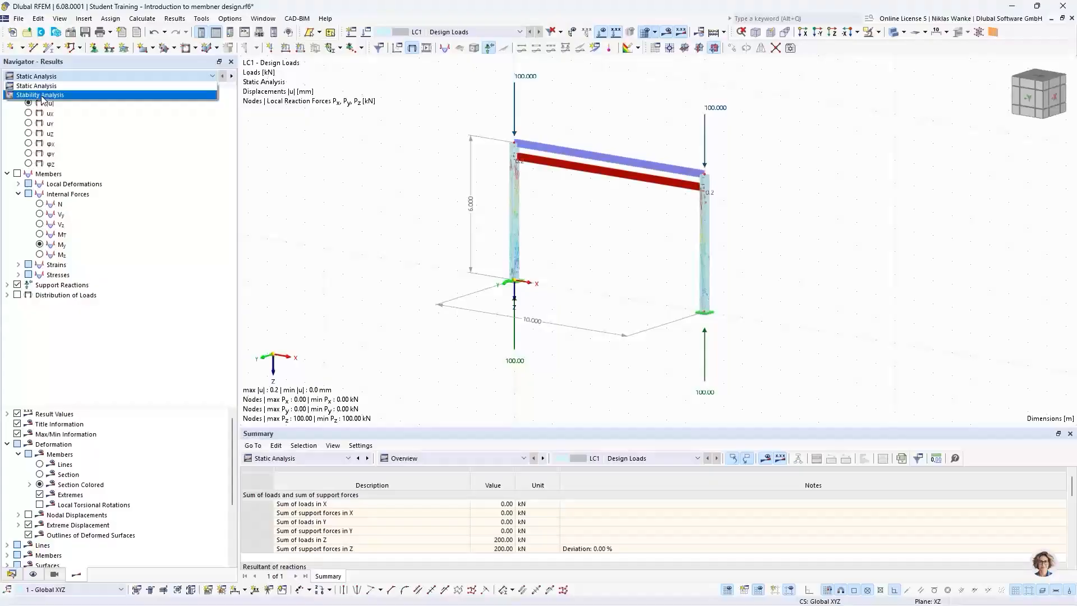
click(42, 95)
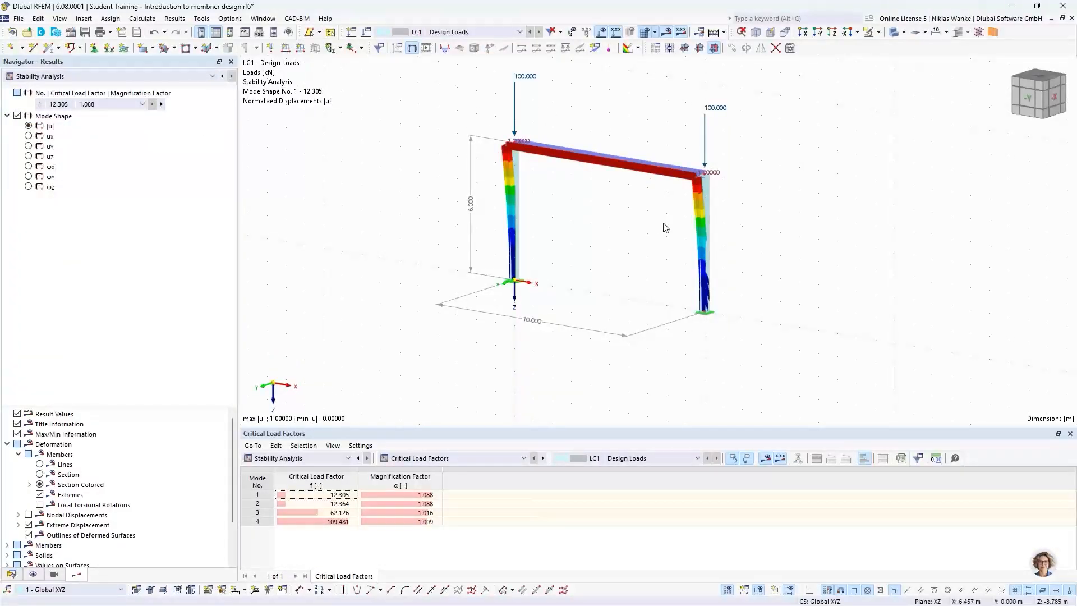
Step: Examine mode shape 1 of the frame in 3D, including the deformed beam-to-column corner
scroll(656, 229, up, 1)
middle_drag(660, 228, 685, 258)
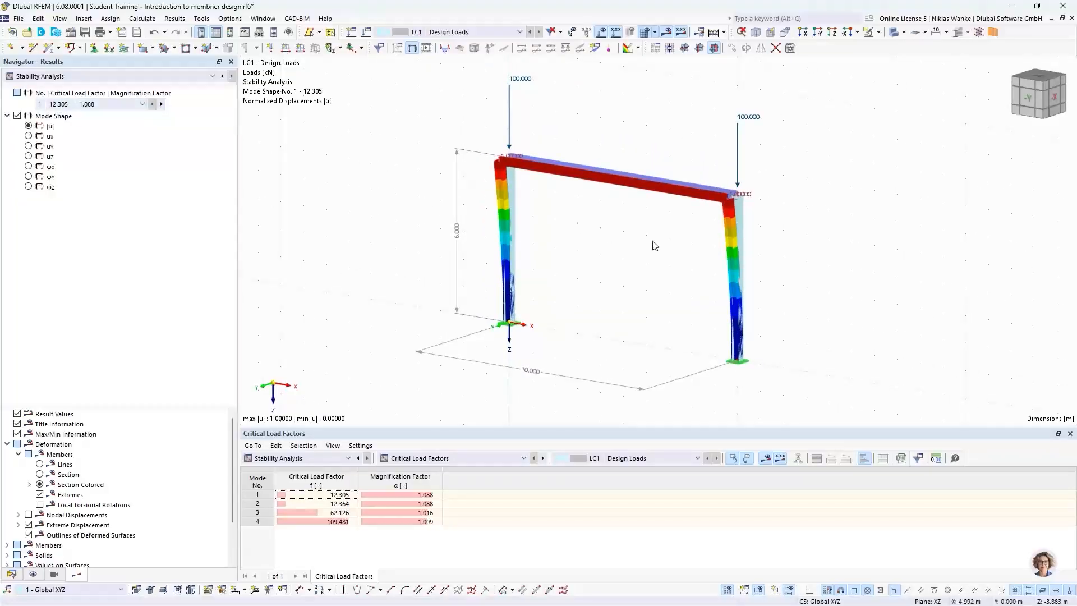
scroll(676, 221, up, 1)
middle_drag(676, 221, 662, 281)
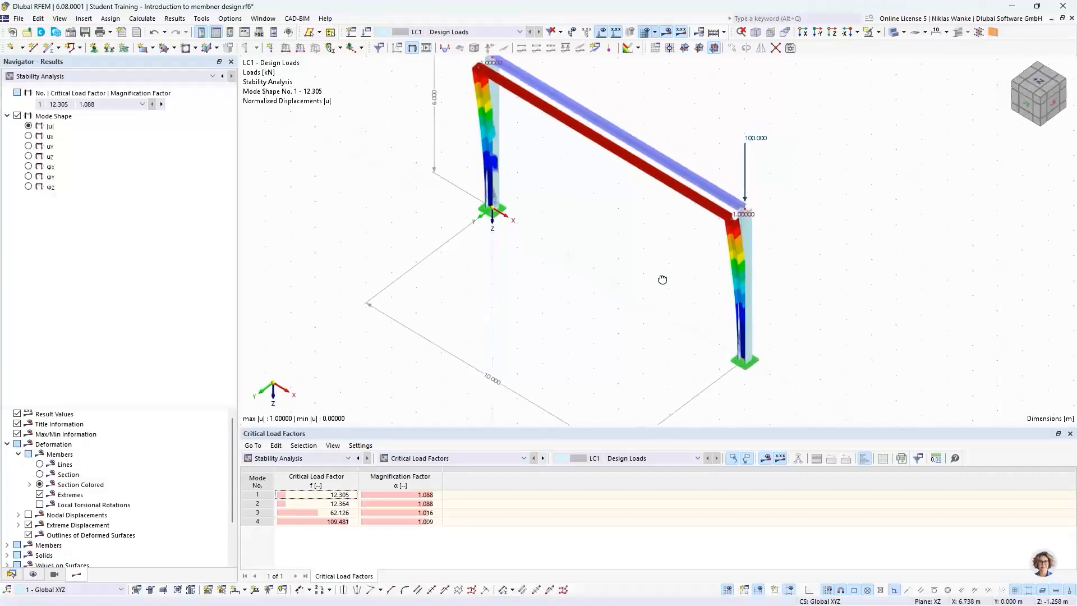
scroll(732, 216, up, 6)
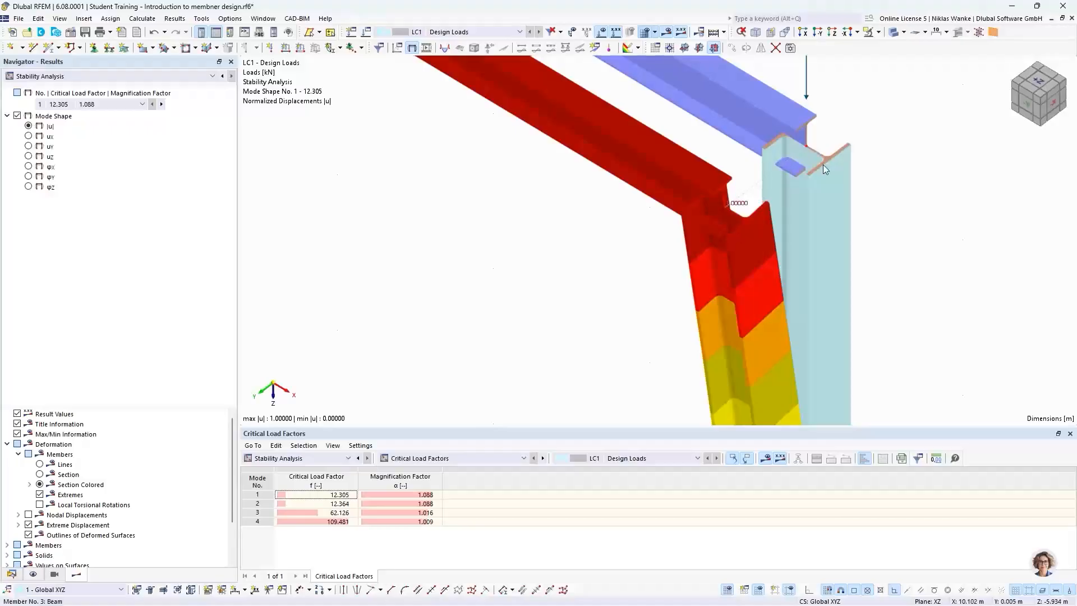
scroll(698, 212, down, 5)
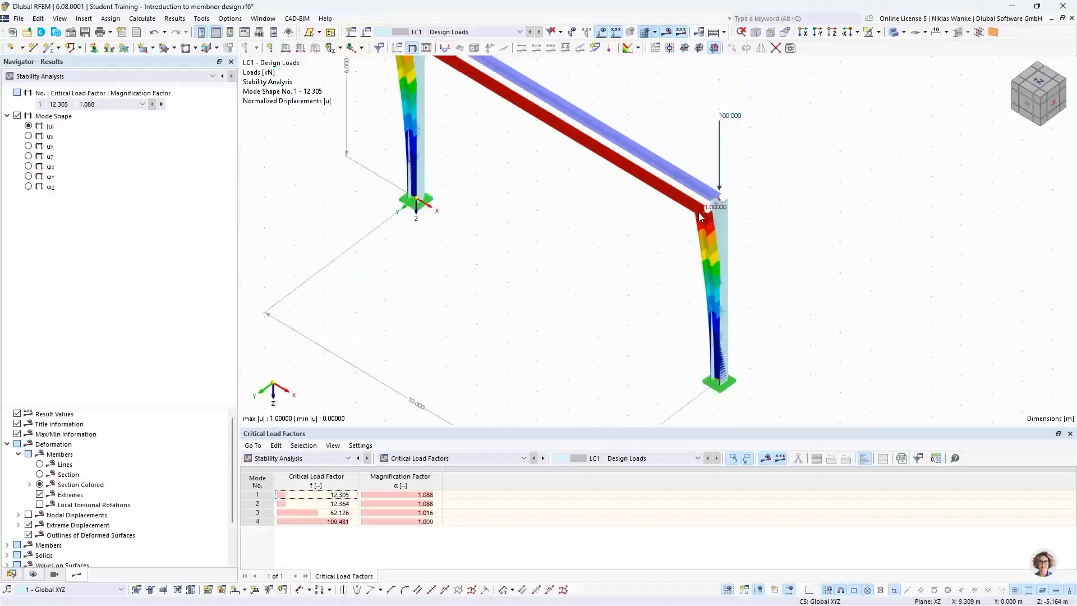
scroll(639, 261, down, 1)
middle_drag(643, 266, 663, 243)
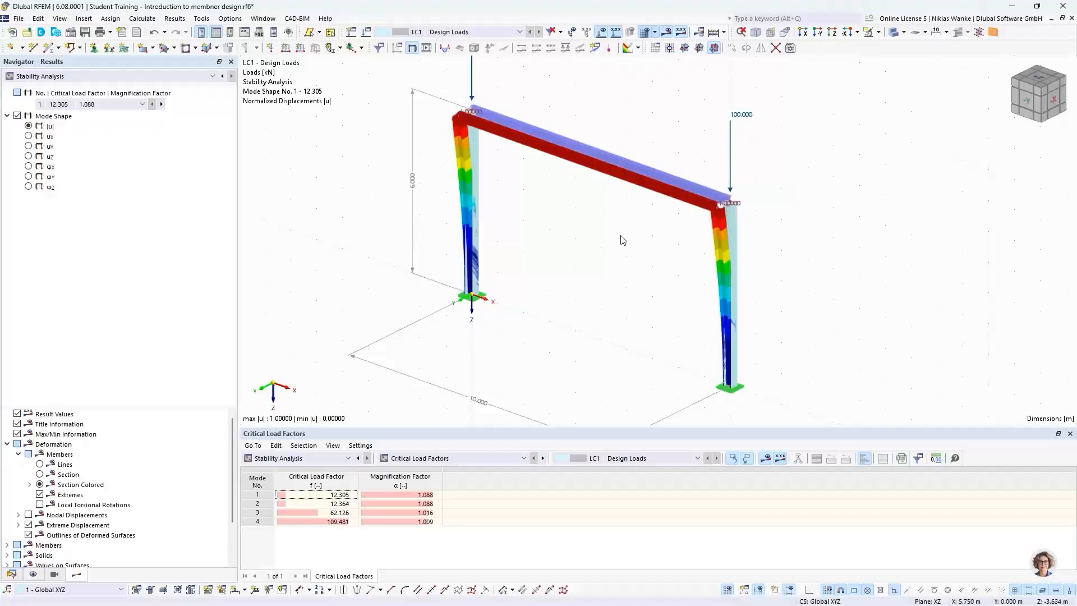
ctrl+middle_drag(622, 239, 620, 290)
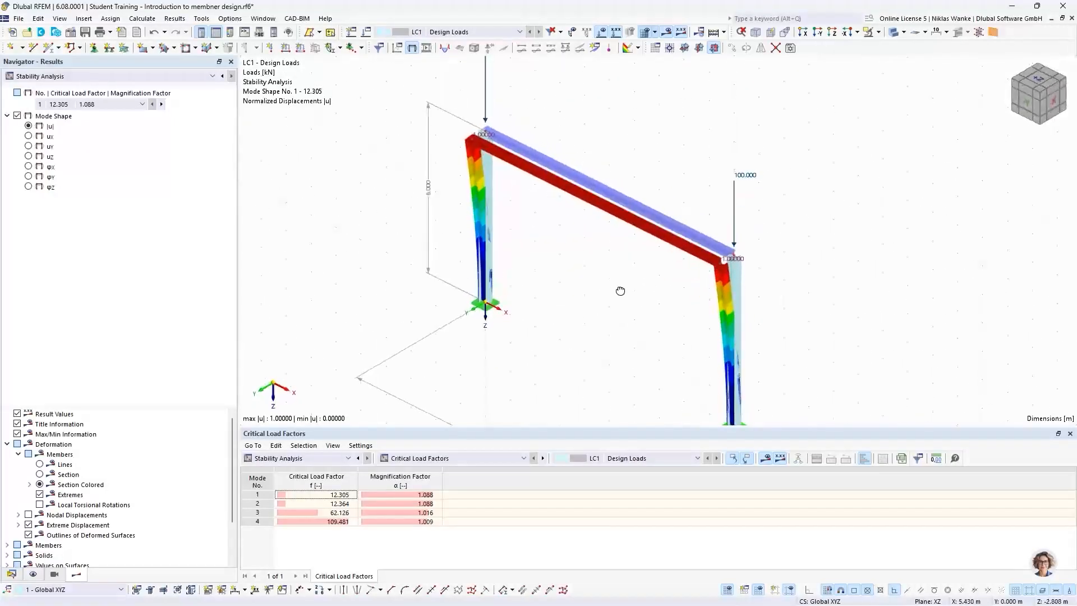
Step: List the stability results by member and check the first column's effective length factor kcr,v for mode 1
click(446, 459)
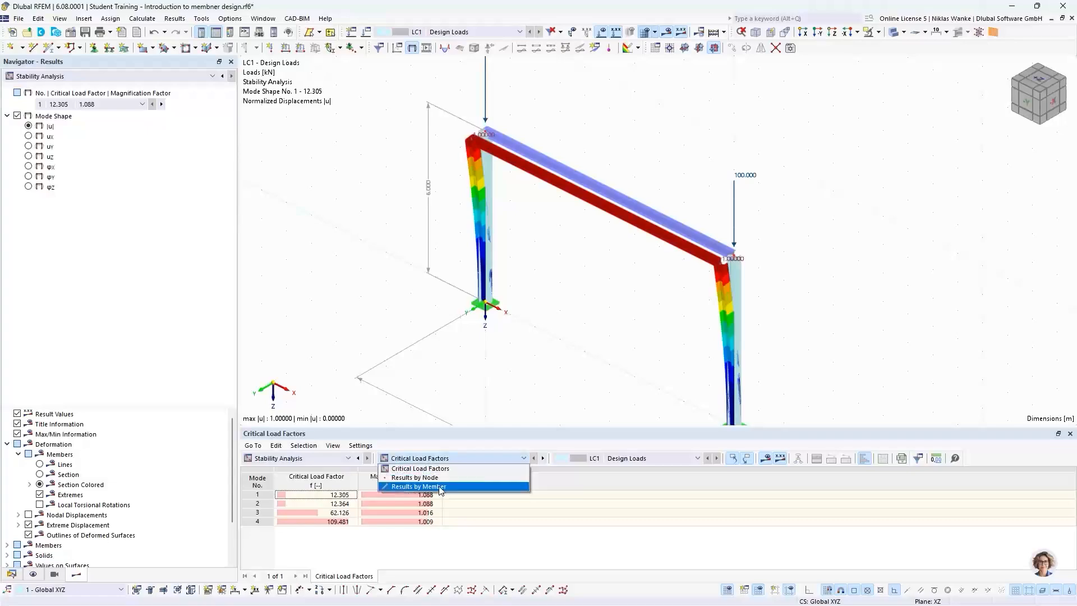
click(445, 486)
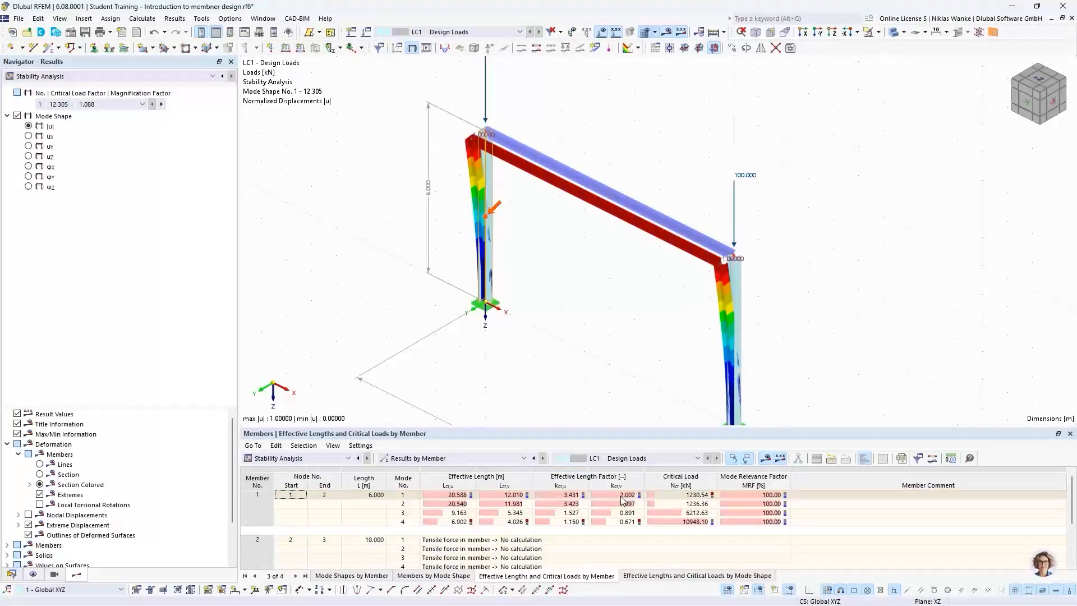
click(403, 496)
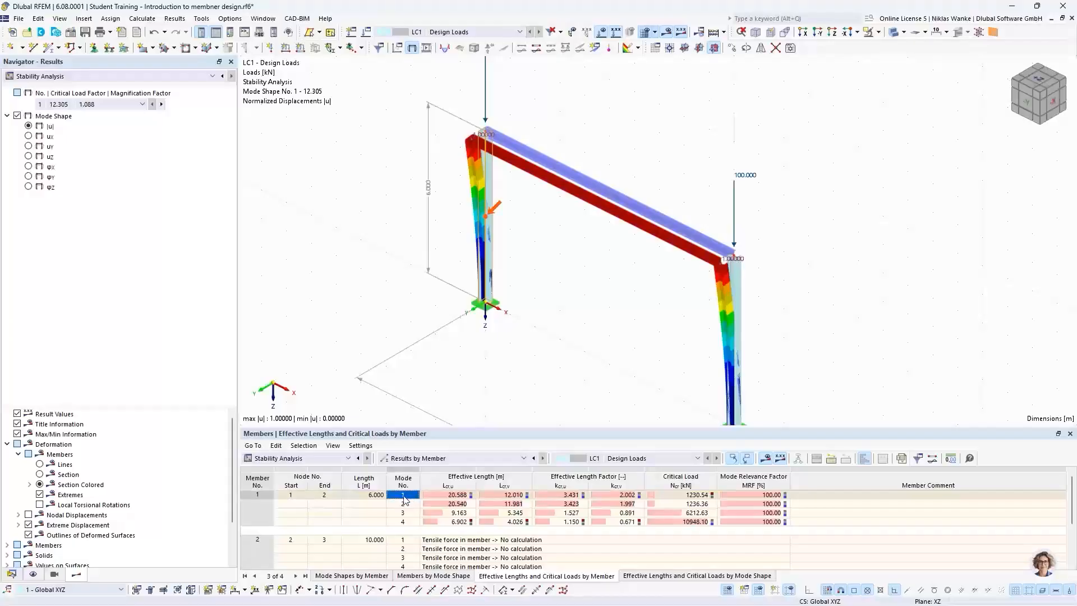
click(628, 496)
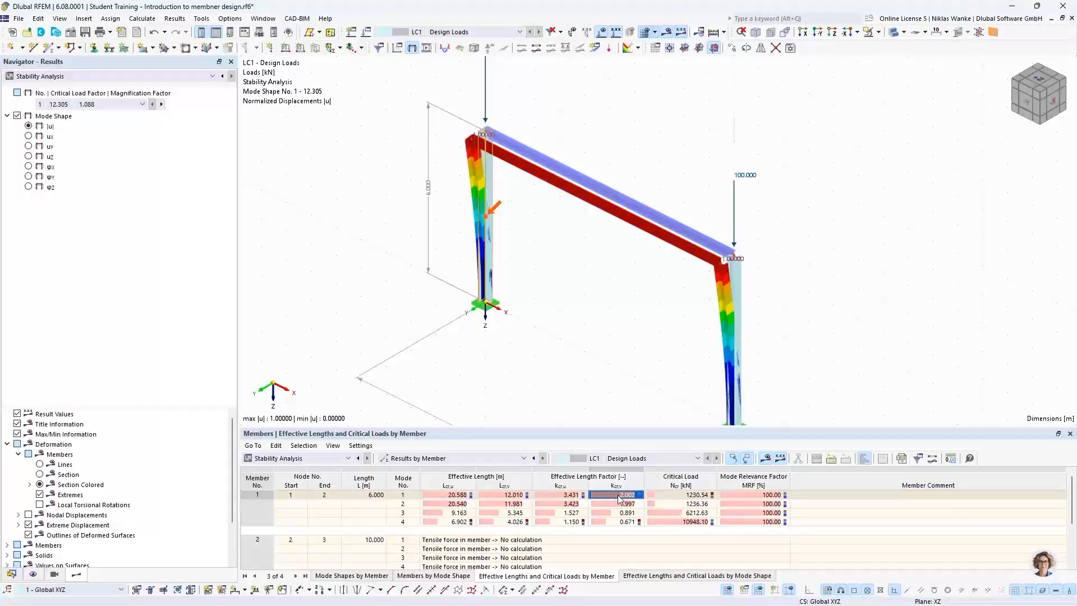
Step: Compare the mode 1 effective length factor kcr,v of member 3, the second column, with that of member 1
scroll(658, 516, down, 1)
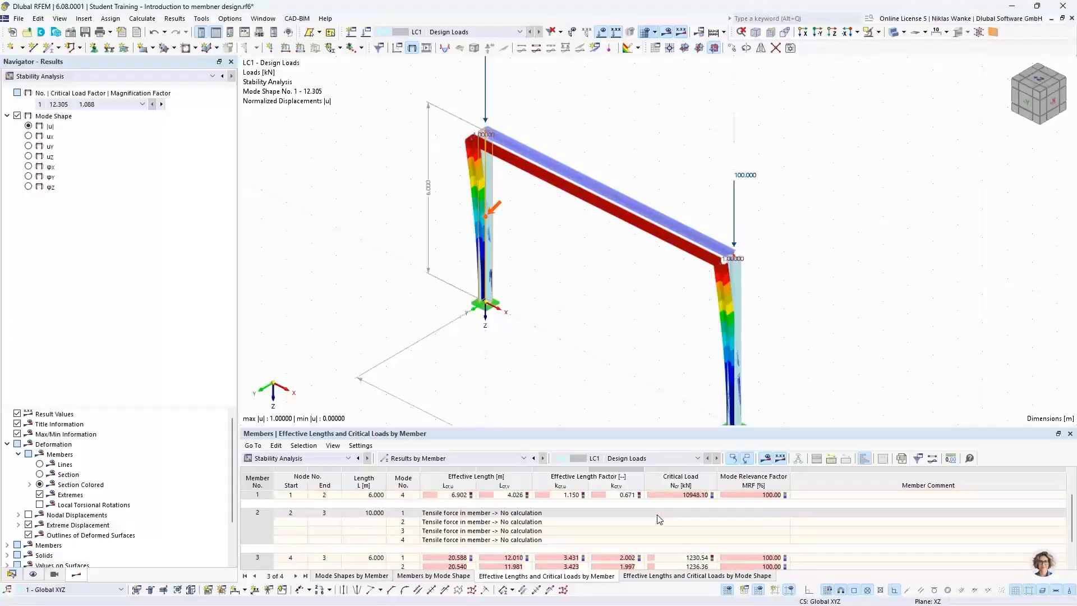
scroll(656, 516, up, 1)
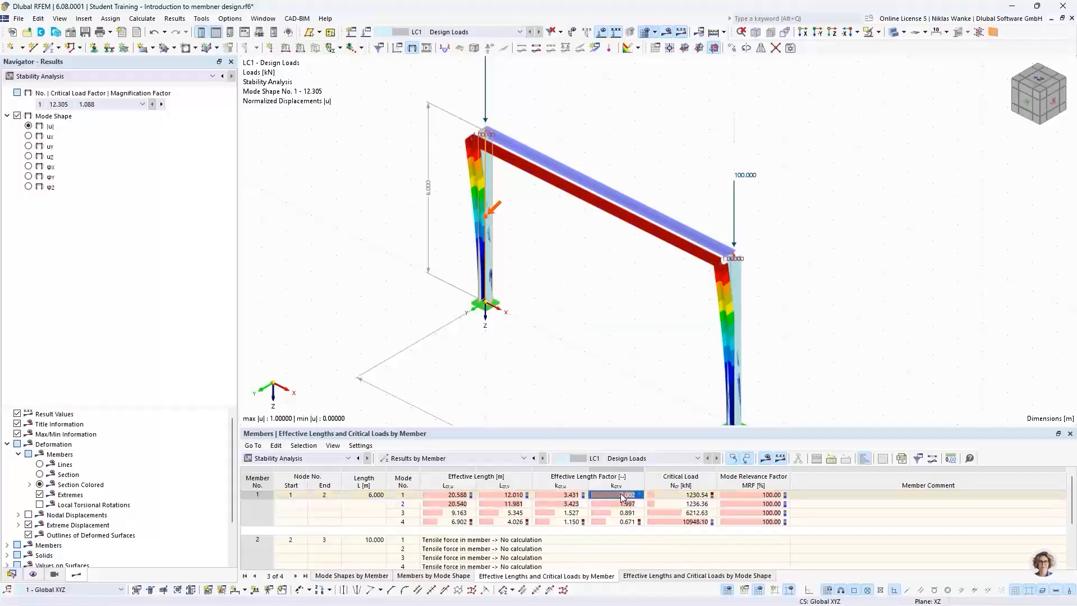
scroll(617, 498, down, 2)
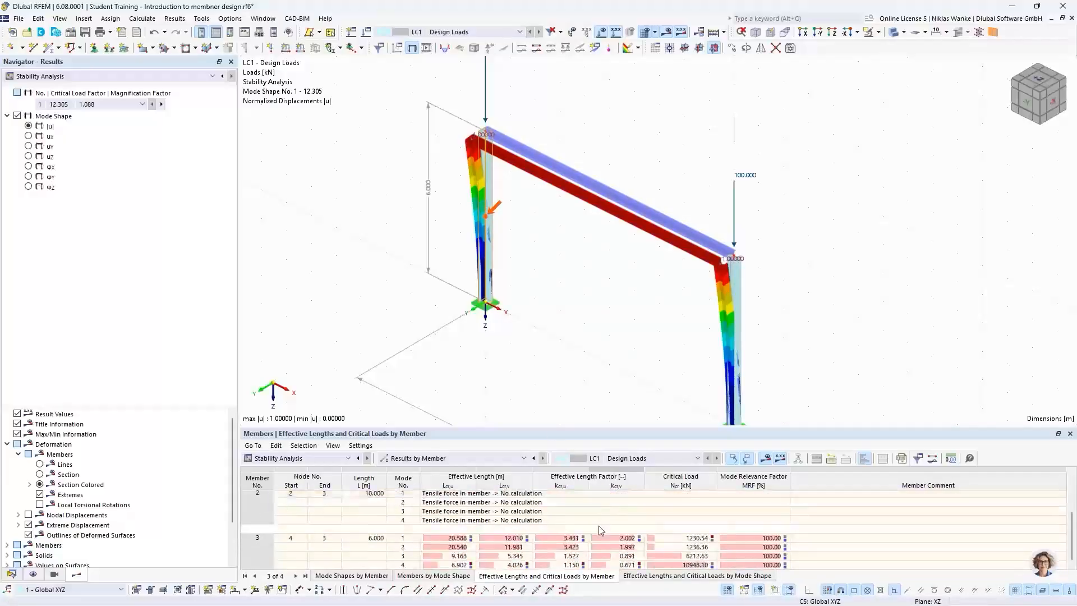
click(611, 539)
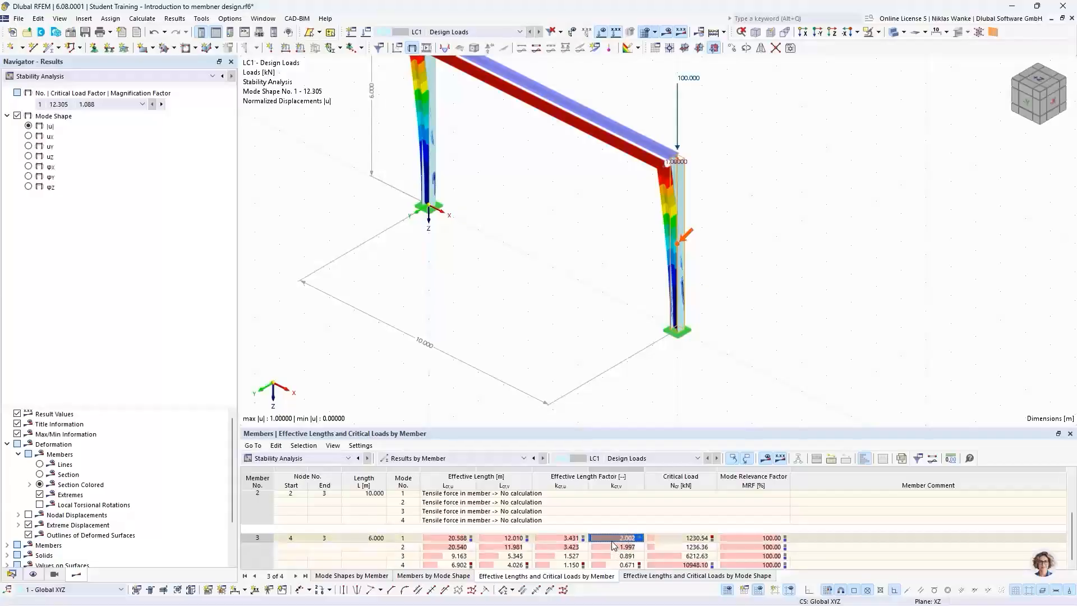
scroll(615, 530, up, 1)
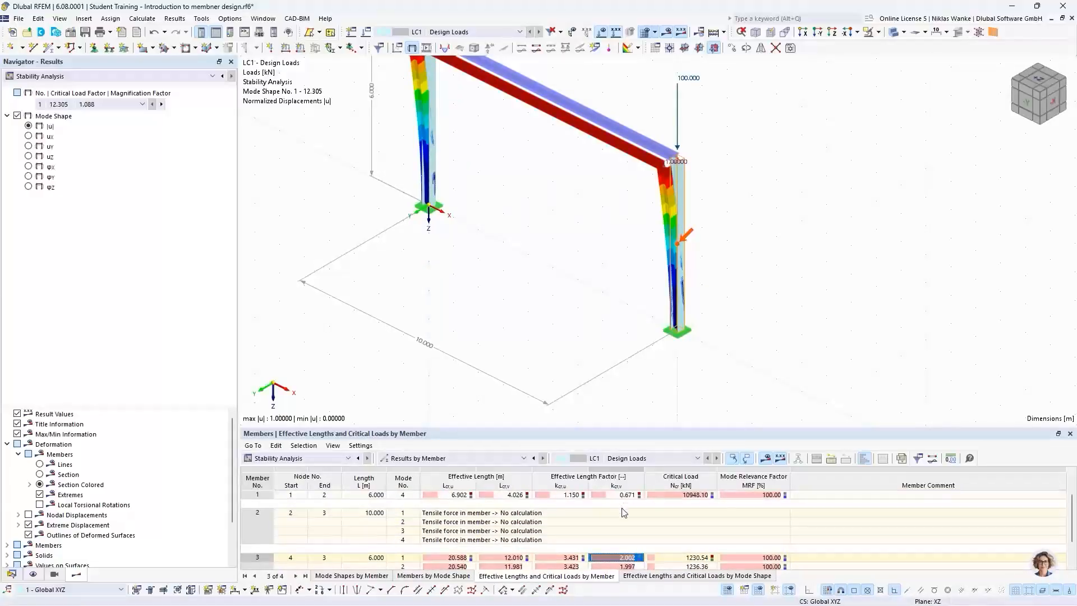
scroll(624, 508, up, 1)
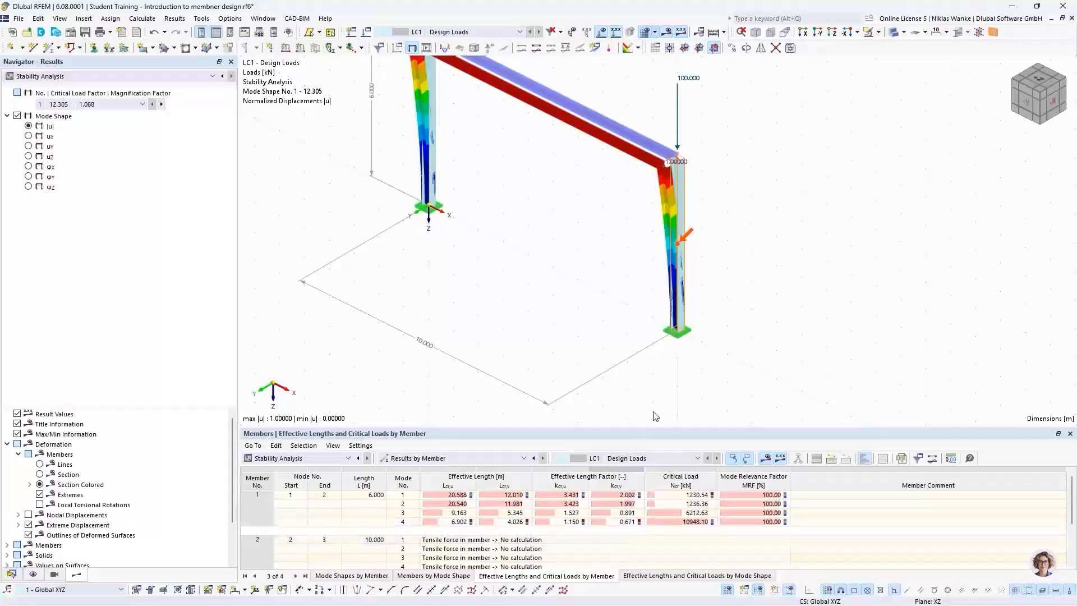
Step: Return the stability results table to the critical load factors
ctrl+middle_drag(548, 228, 537, 281)
click(317, 459)
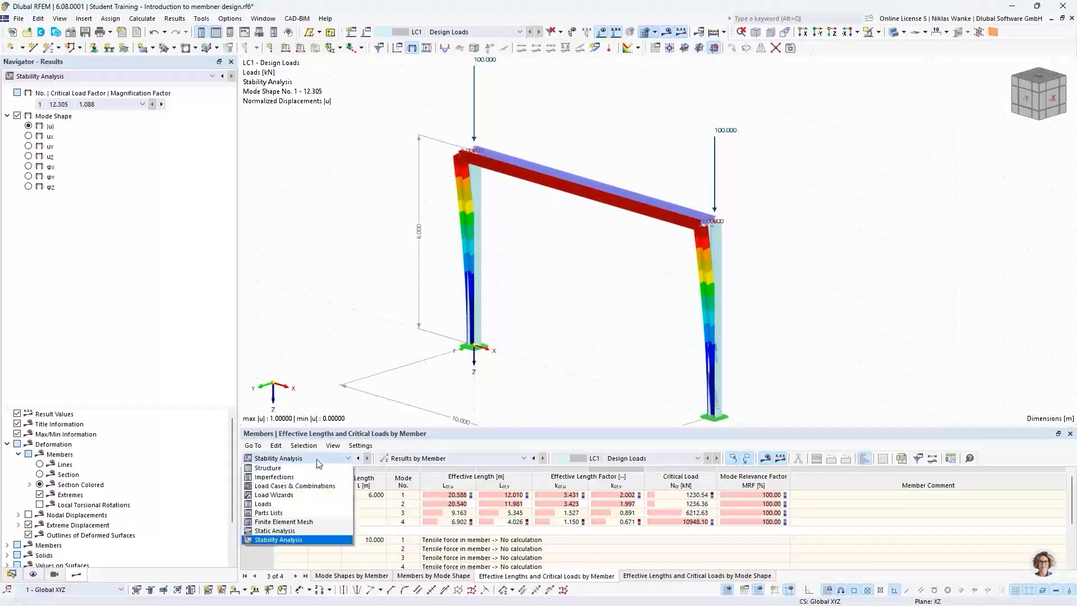
click(318, 459)
click(412, 459)
click(418, 468)
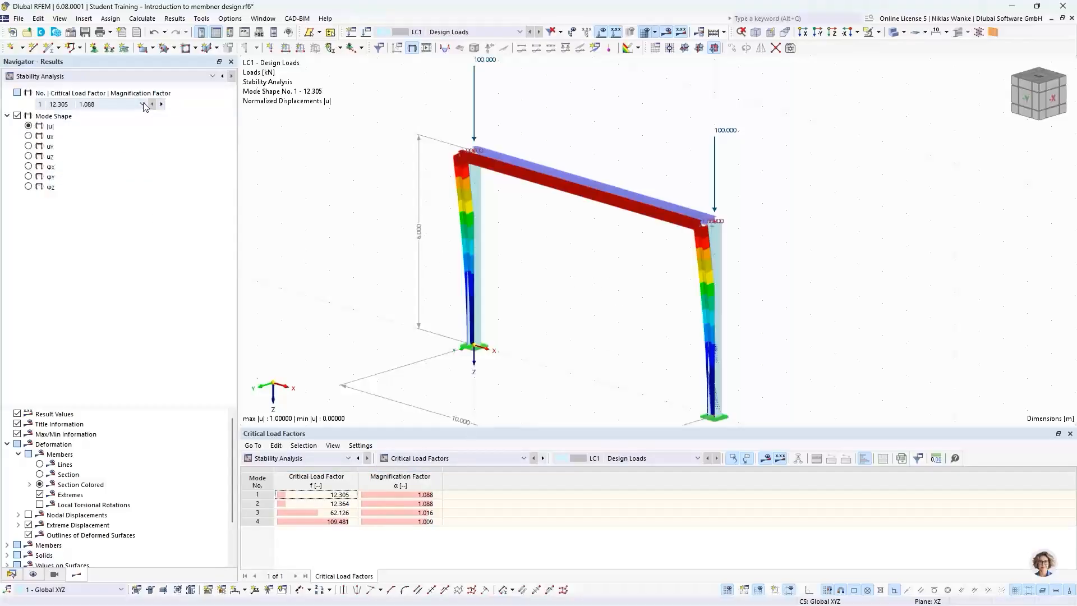
Step: Display mode shape 2 and examine the opposite out-of-plane sway of the columns and the frame corner
click(161, 104)
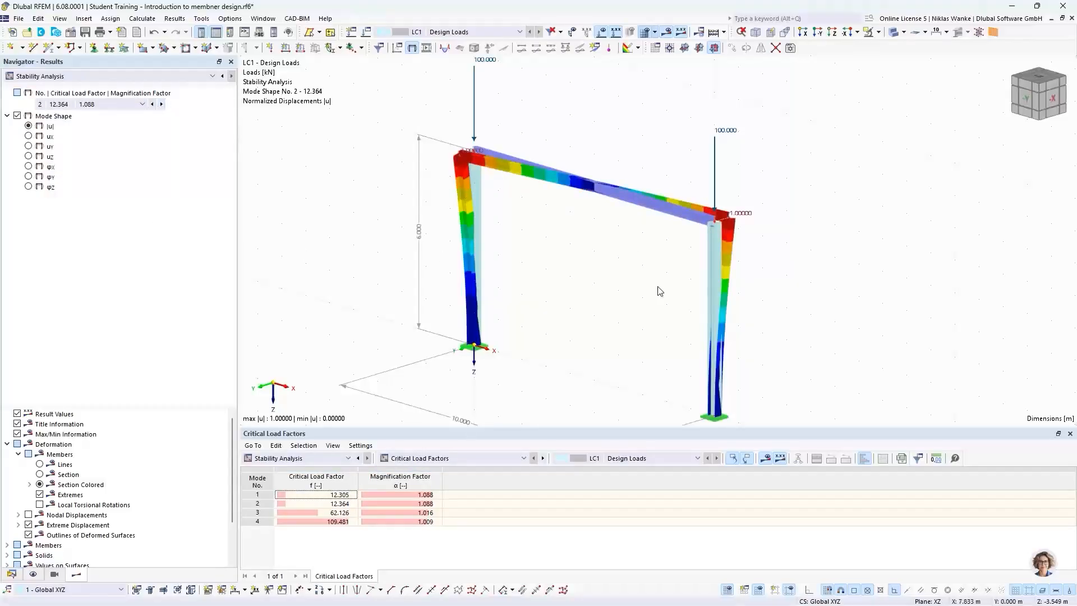
ctrl+middle_drag(645, 292, 627, 334)
scroll(723, 261, up, 5)
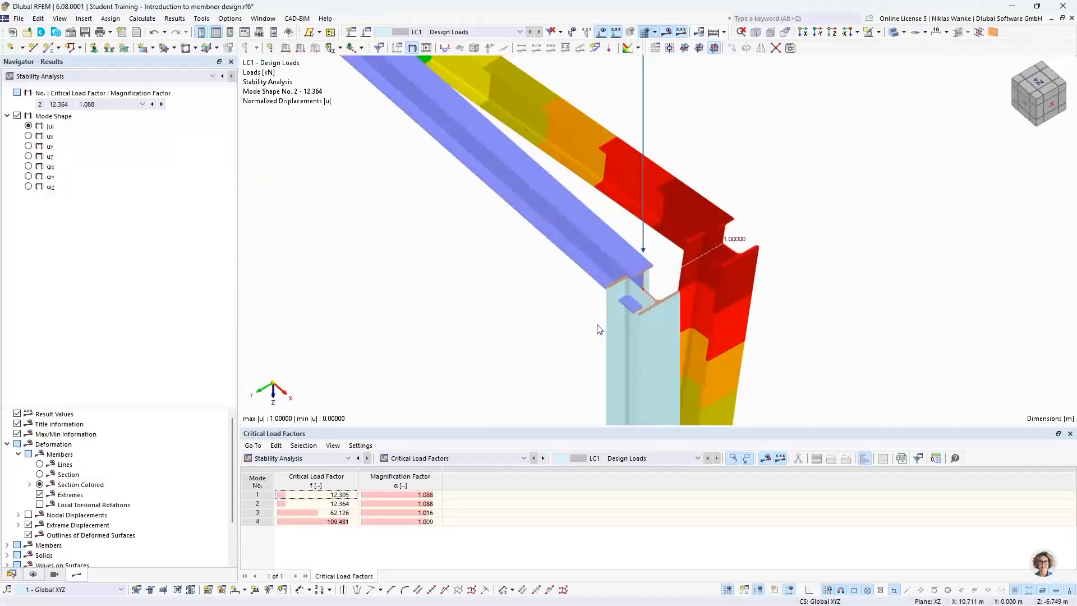
scroll(685, 288, down, 6)
middle_drag(587, 270, 651, 319)
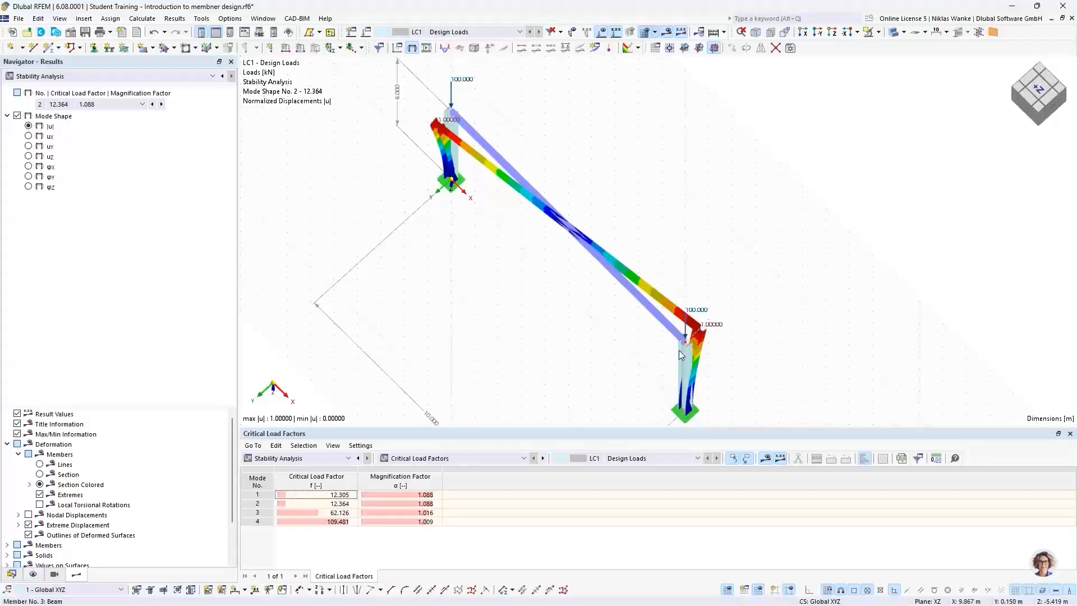
ctrl+middle_drag(661, 364, 666, 345)
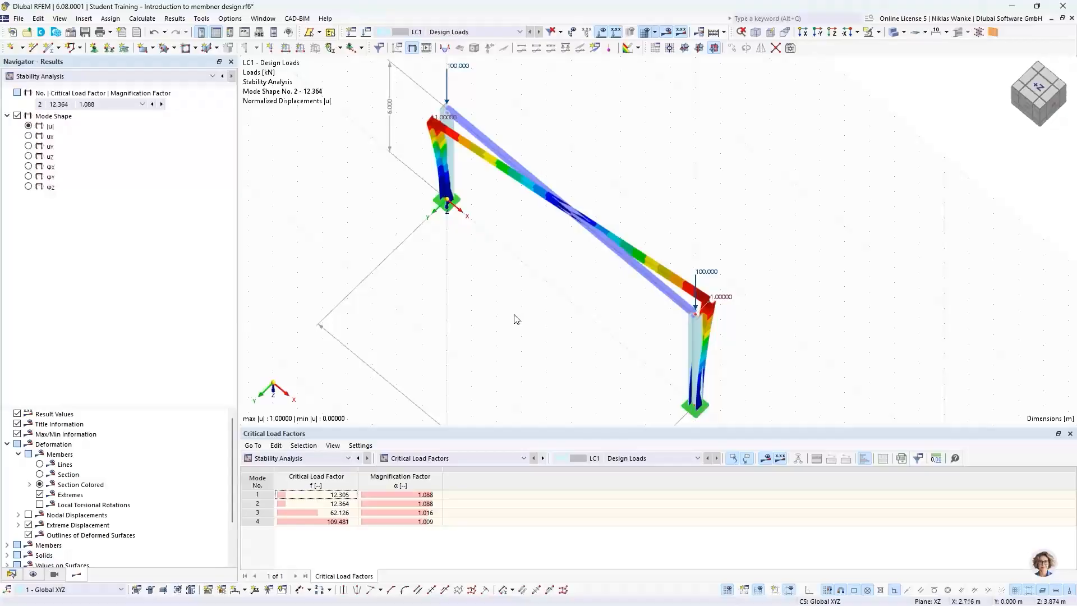
Step: Display mode shape 3 and inspect the frame's in-plane deformation from the front
click(161, 104)
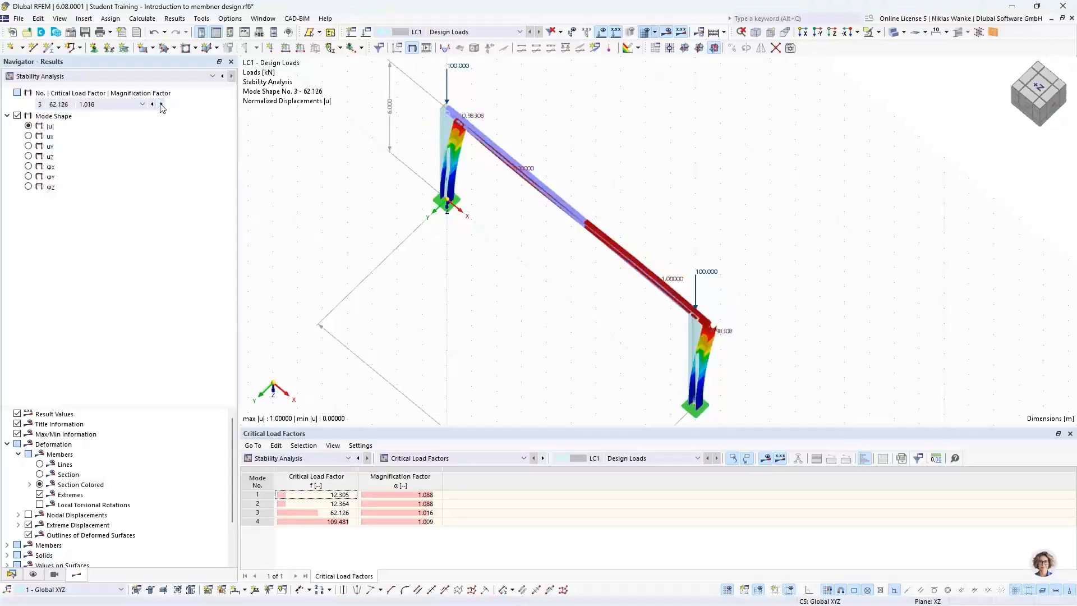
ctrl+middle_drag(546, 344, 634, 236)
middle_drag(562, 287, 607, 257)
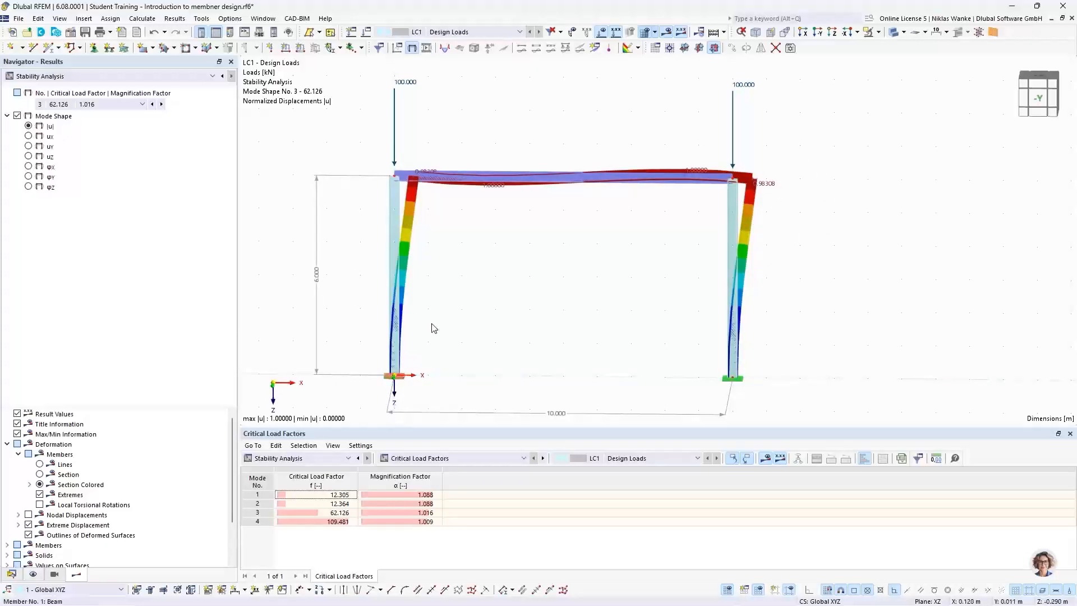
Step: Examine the column-beam corner and in-plane sway of mode shape 3 together with the mode 3 critical load factor
scroll(421, 189, up, 5)
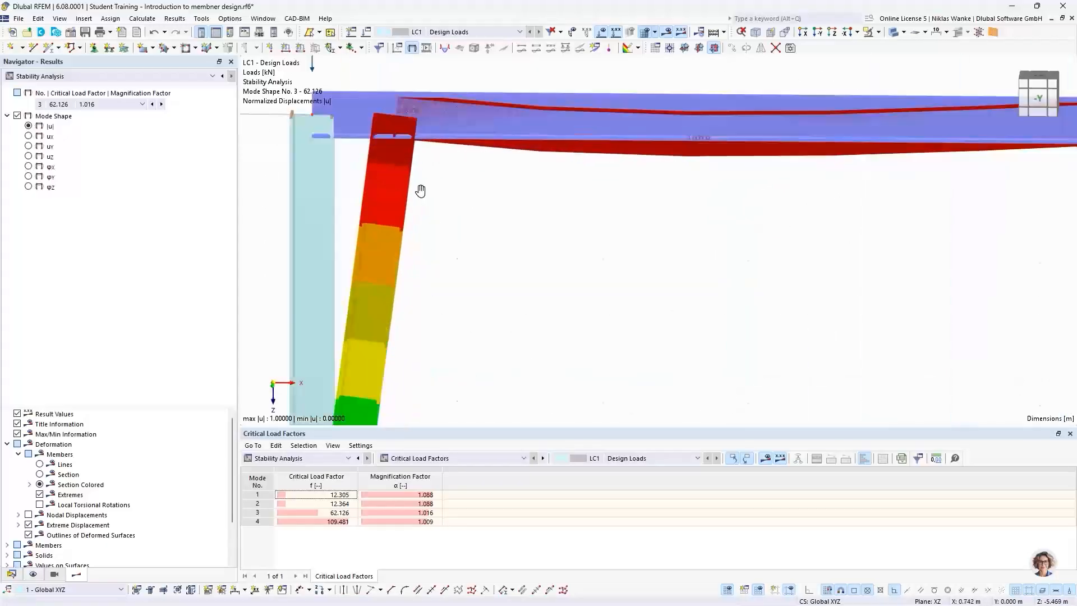
ctrl+middle_drag(420, 190, 439, 336)
scroll(455, 176, down, 1)
middle_drag(454, 176, 461, 307)
scroll(420, 245, up, 4)
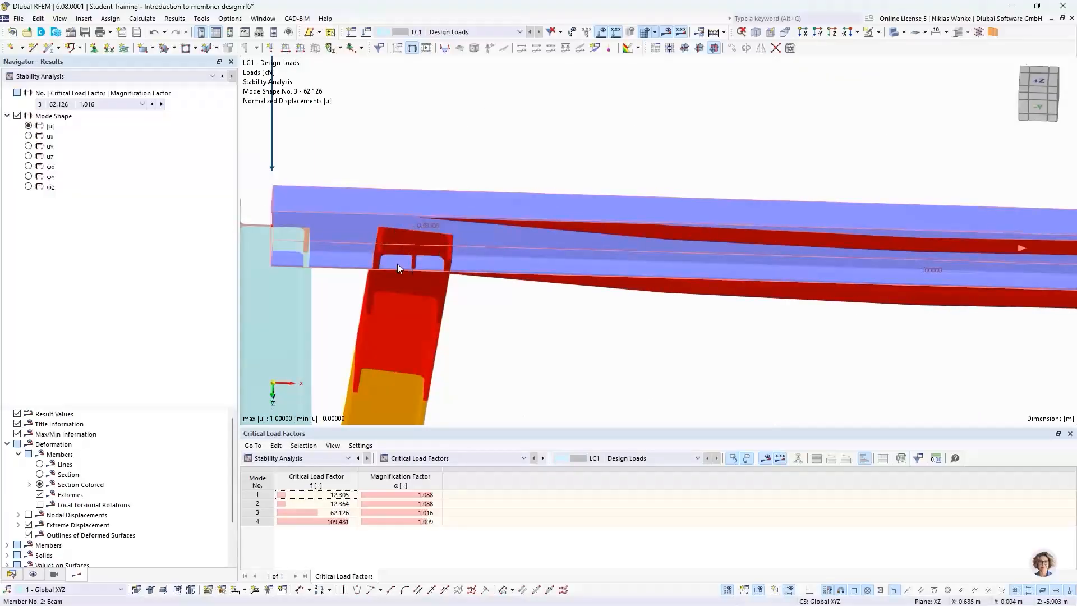
scroll(404, 249, down, 5)
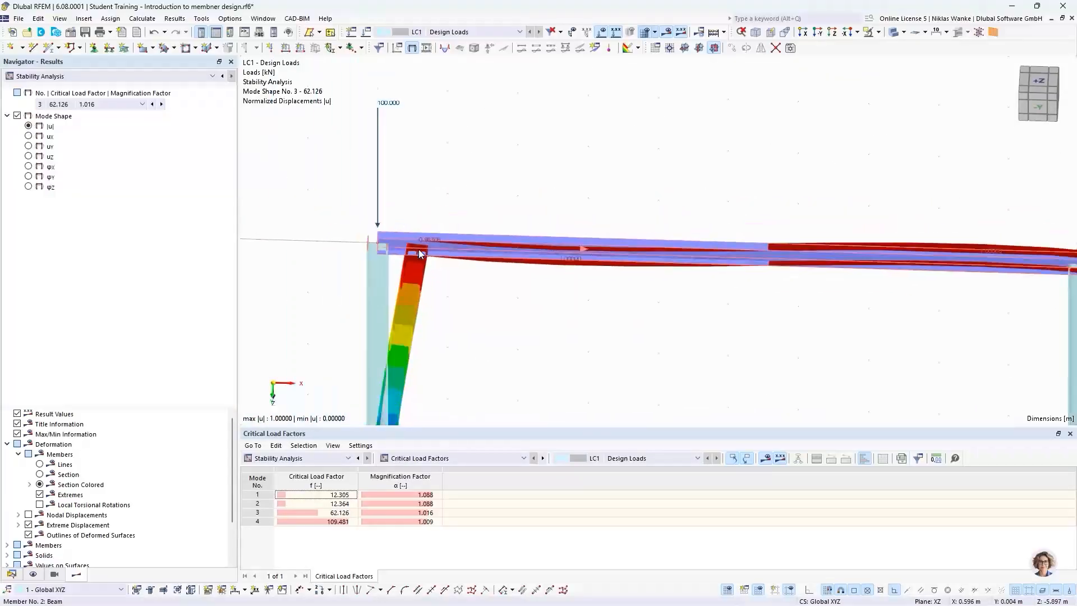
middle_drag(415, 245, 407, 229)
ctrl+middle_drag(407, 229, 415, 193)
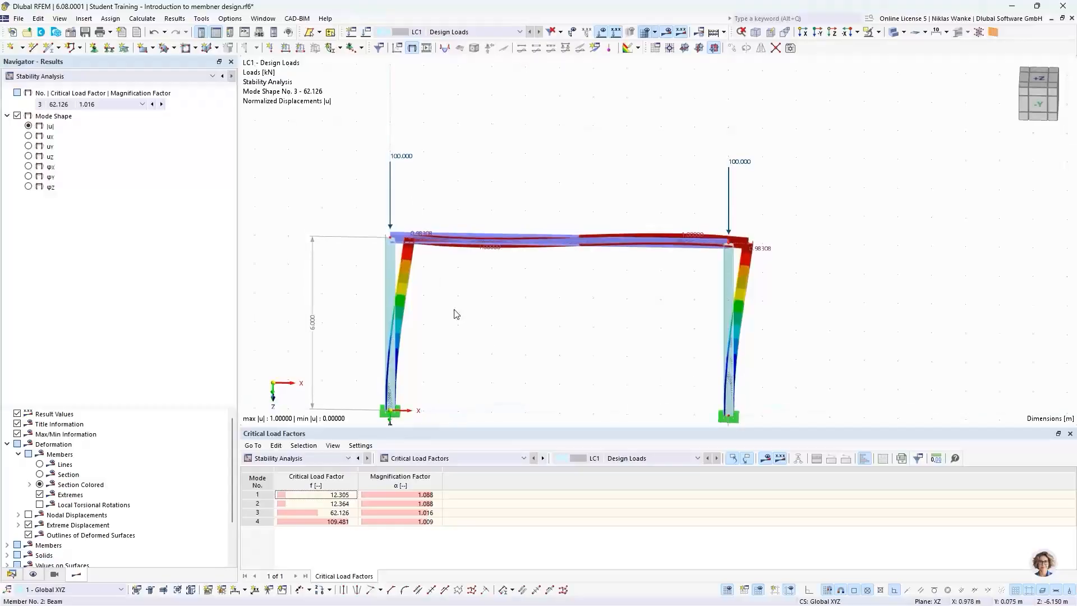
middle_drag(459, 322, 464, 168)
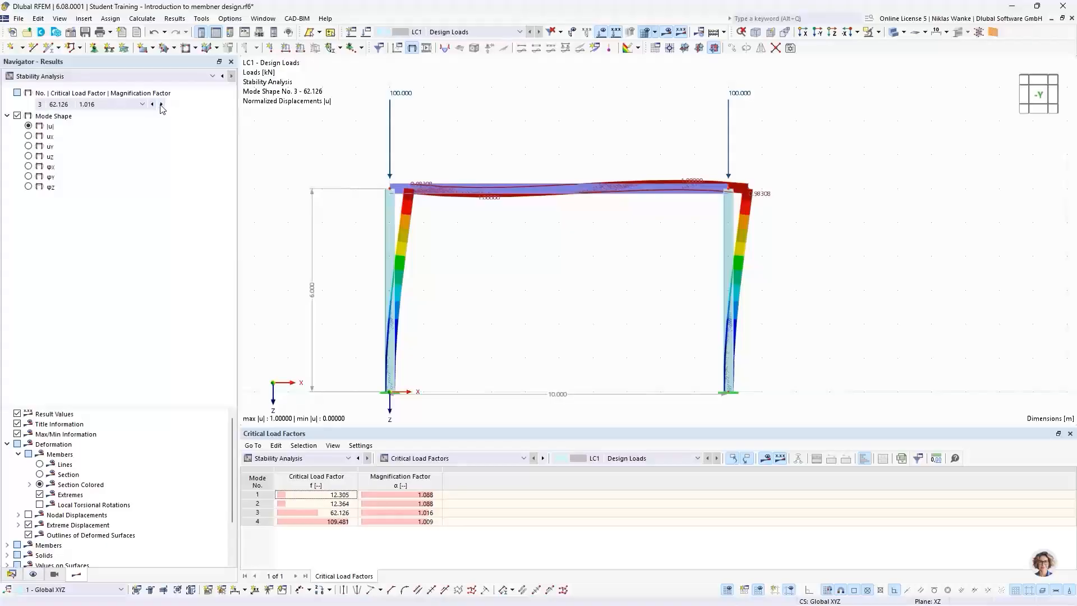
click(331, 513)
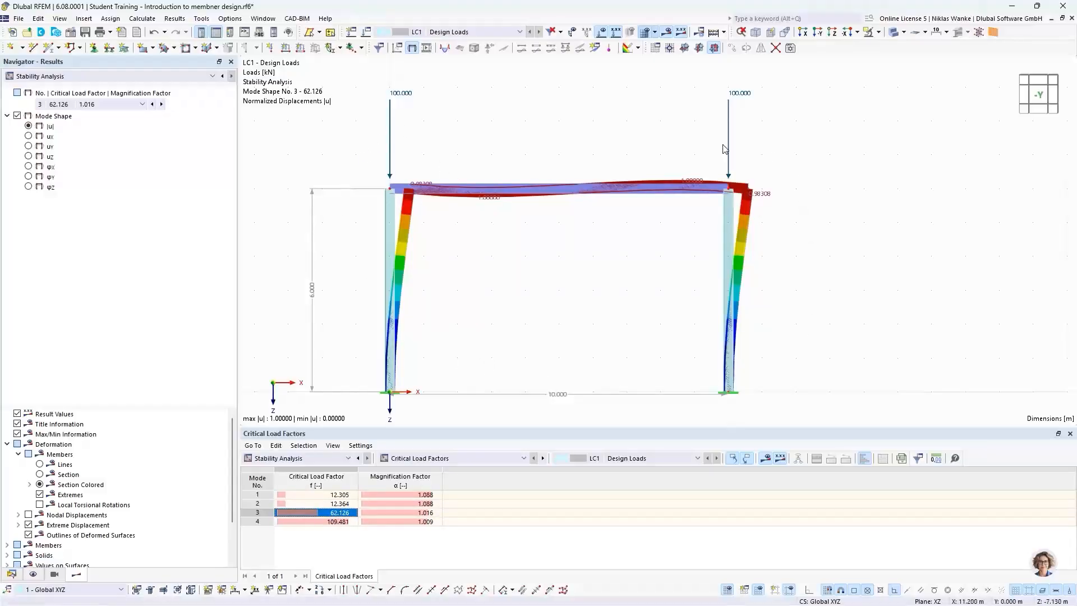
ctrl+middle_drag(353, 299, 477, 322)
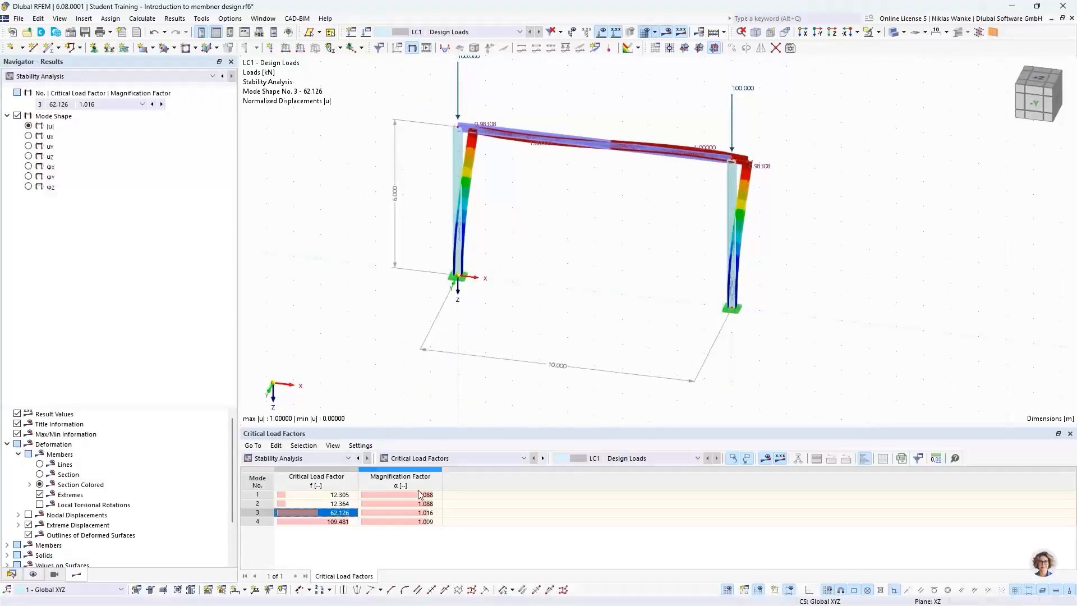
Step: Switch the stability results table to Results by Member and display mode shape 3 of the frame
click(437, 458)
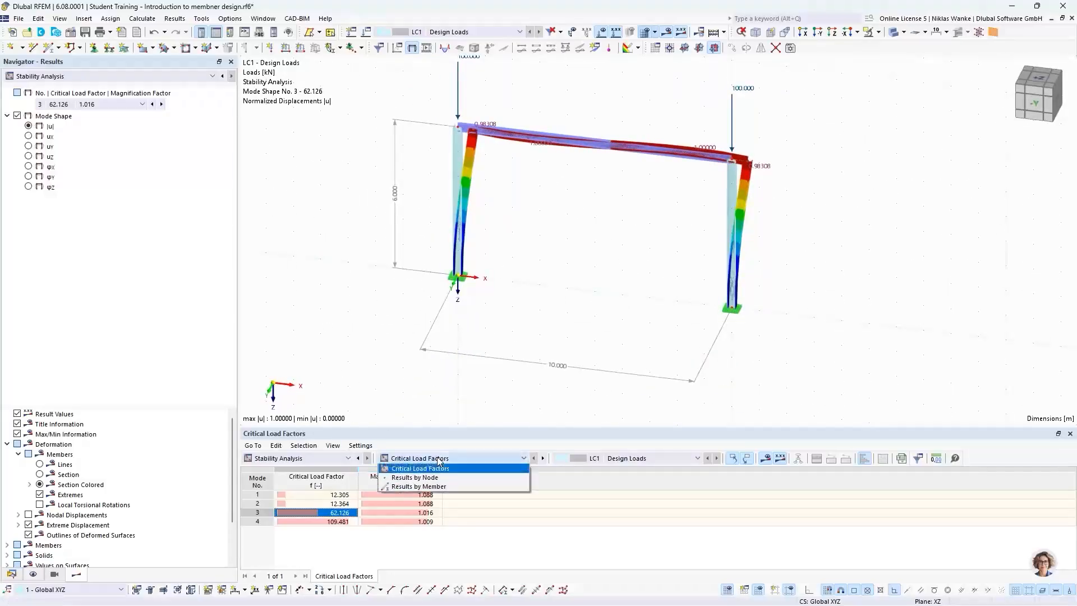
click(436, 487)
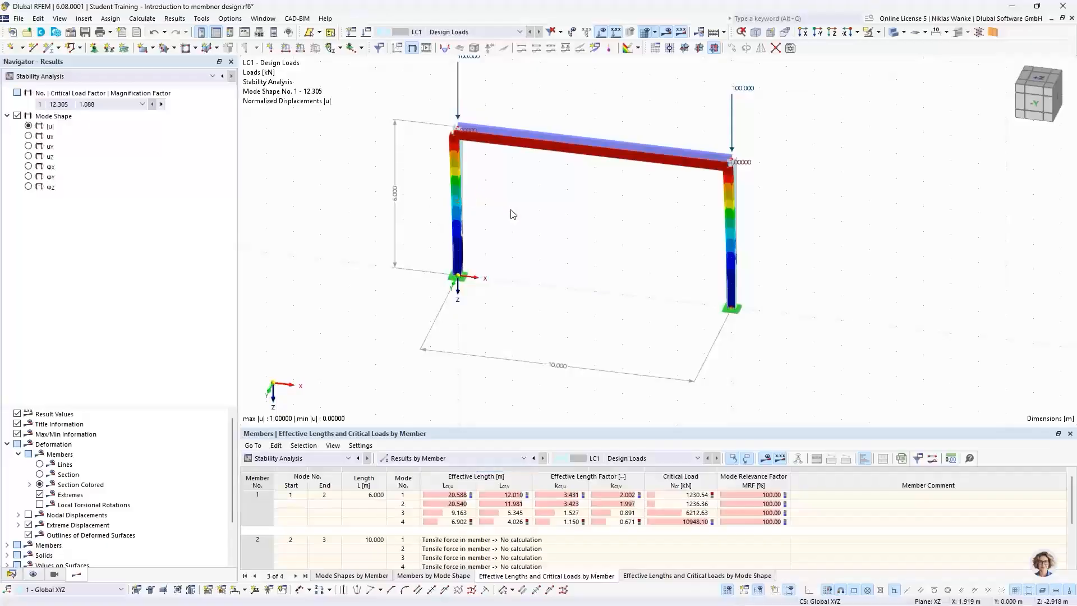
scroll(496, 195, up, 3)
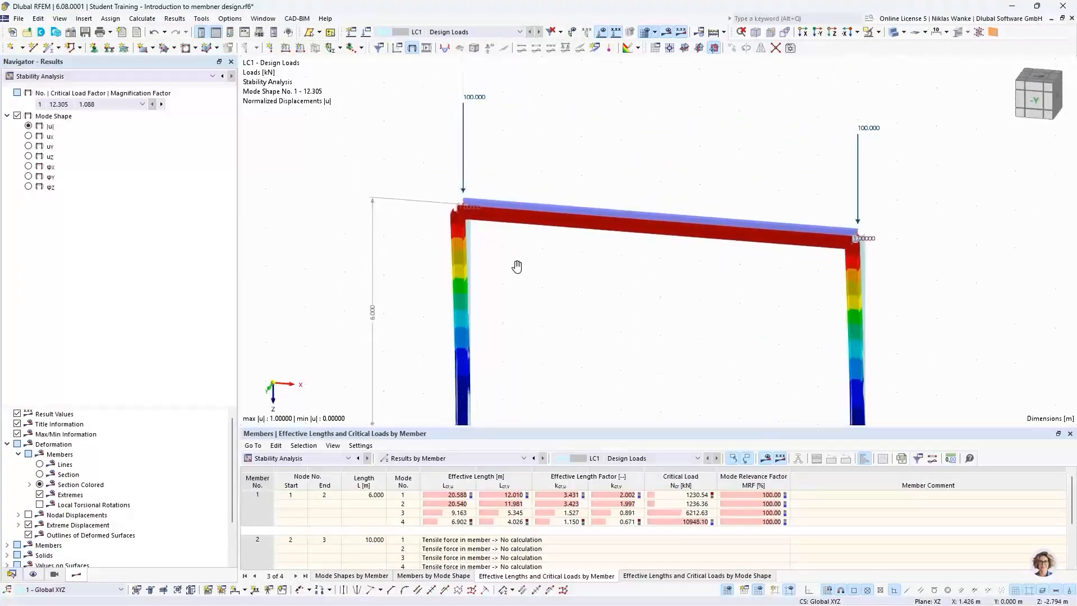
scroll(495, 260, down, 3)
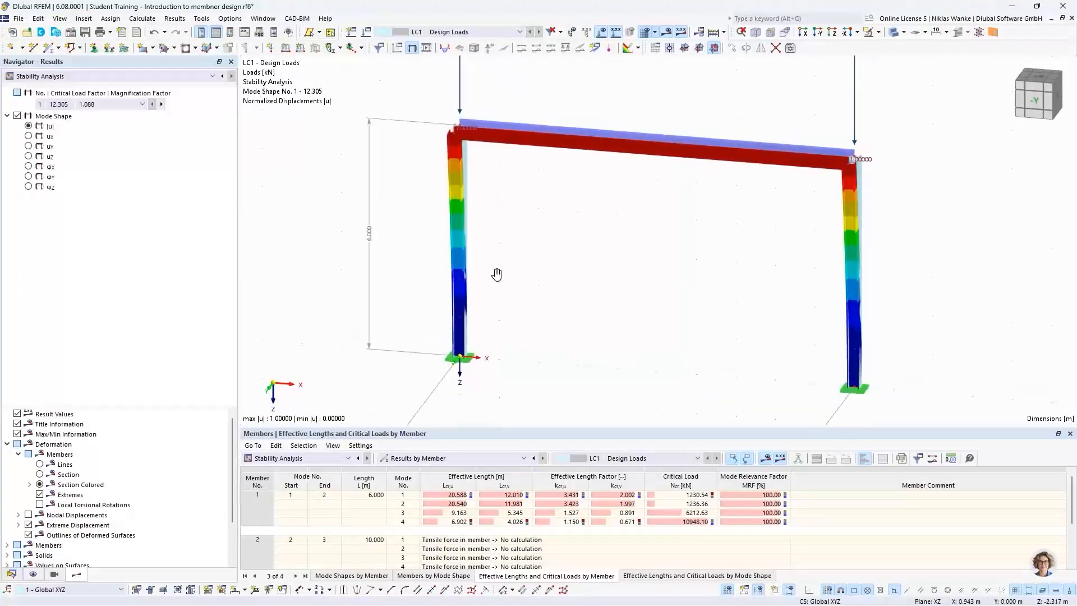
click(162, 104)
click(162, 104)
scroll(511, 276, up, 2)
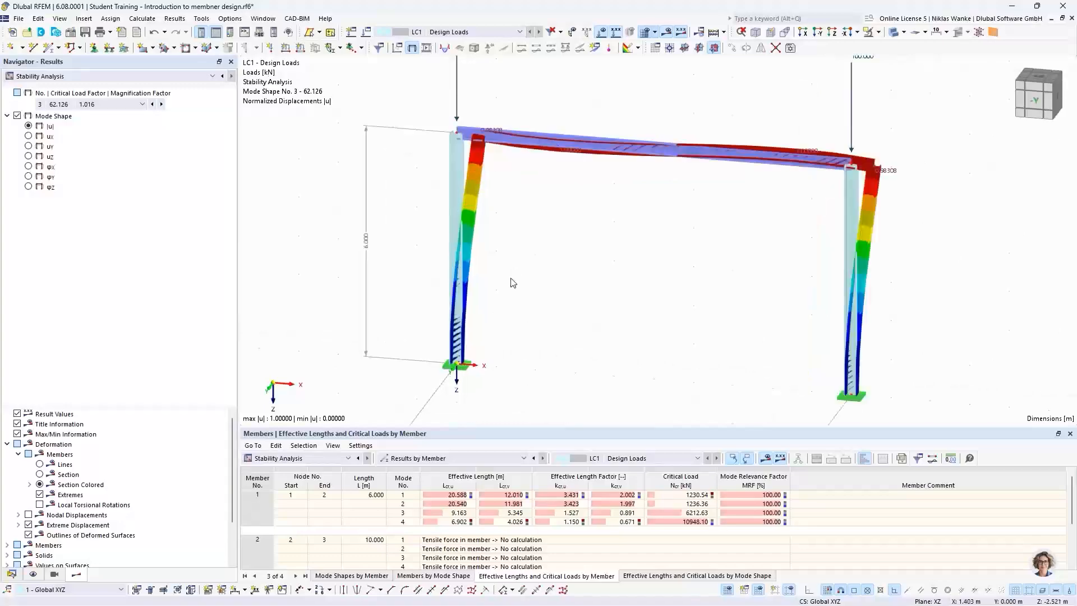
middle_drag(511, 276, 507, 282)
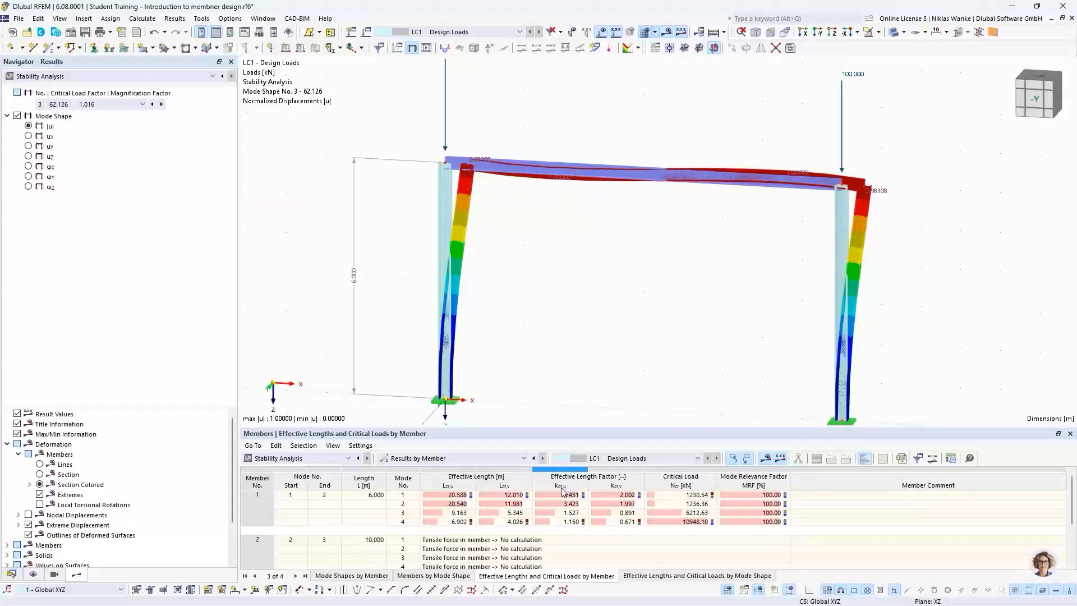
Step: Examine member 1's mode 3 effective length factor kcr,u against the in-plane deformation of the frame
click(401, 512)
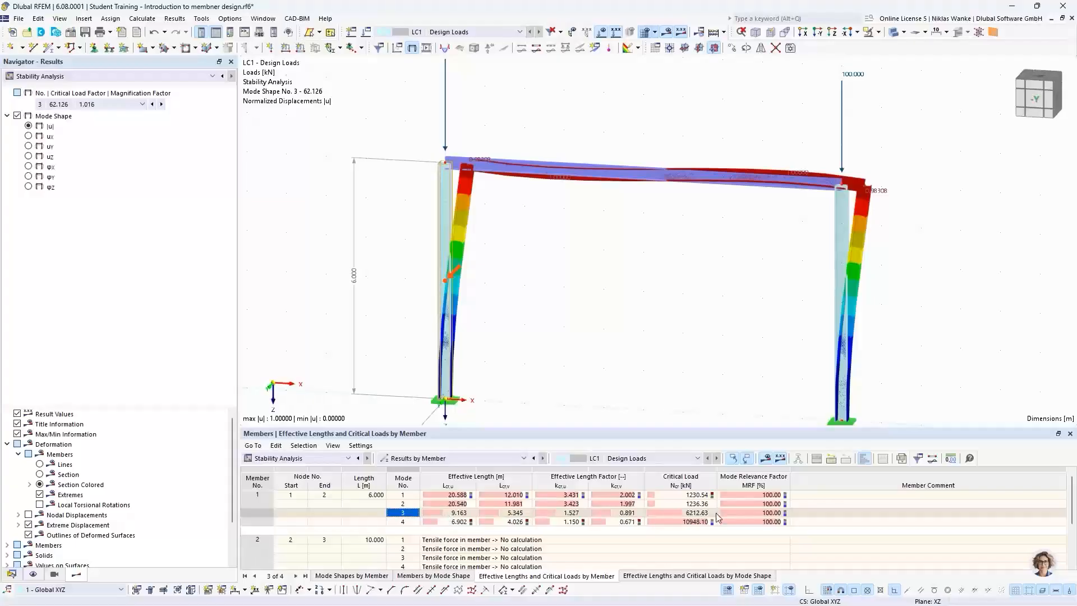
click(564, 514)
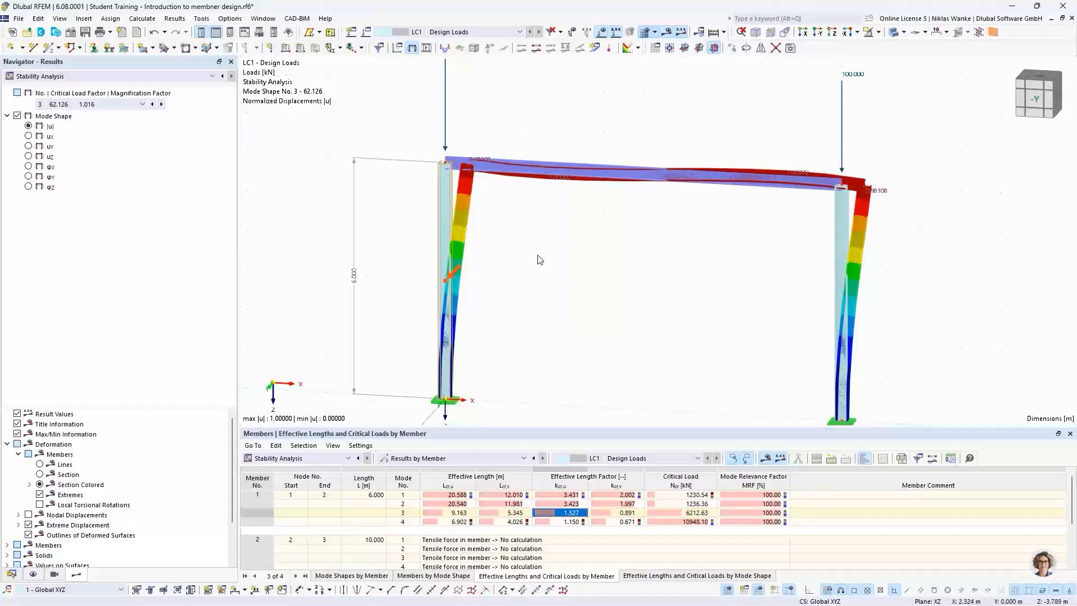
middle_drag(529, 280, 529, 252)
mouse_move(528, 252)
ctrl+middle_down()
mouse_move(557, 263)
mouse_move(550, 250)
mouse_move(540, 281)
mouse_move(527, 286)
mouse_move(524, 257)
mouse_move(524, 281)
mouse_move(534, 260)
ctrl+middle_up()
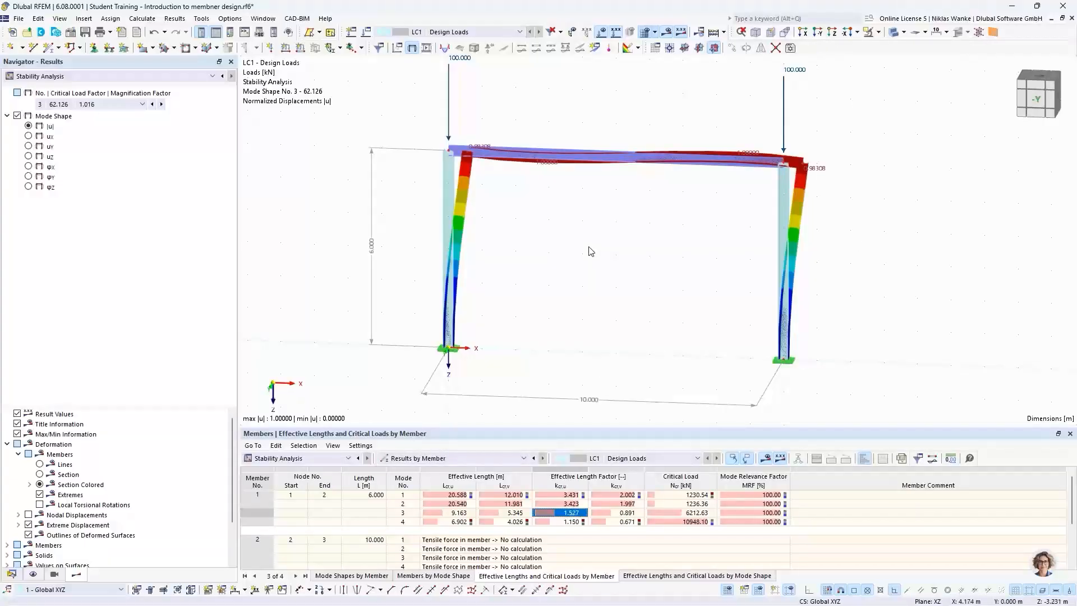
ctrl+middle_drag(592, 252, 597, 329)
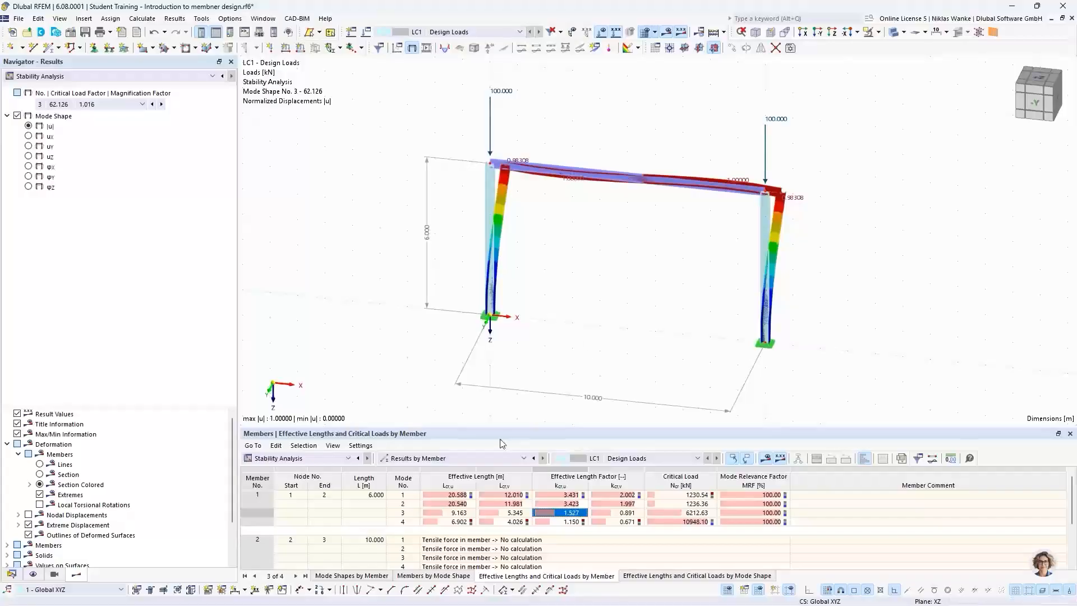
Step: Return the results table to Critical Load Factors and examine the out-of-plane sway of mode shape 1
click(425, 459)
click(426, 473)
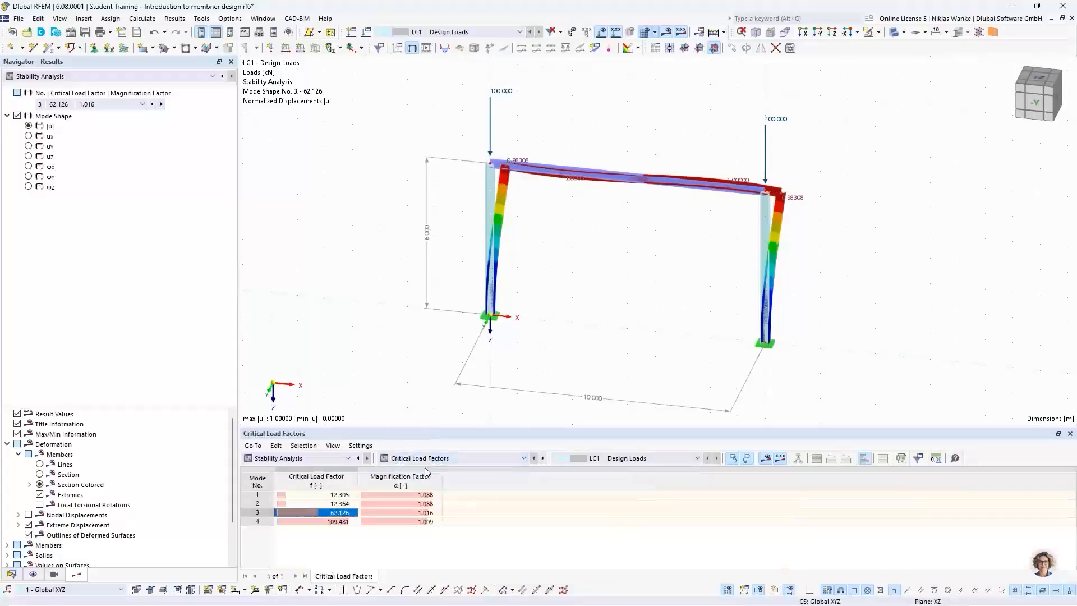
click(328, 495)
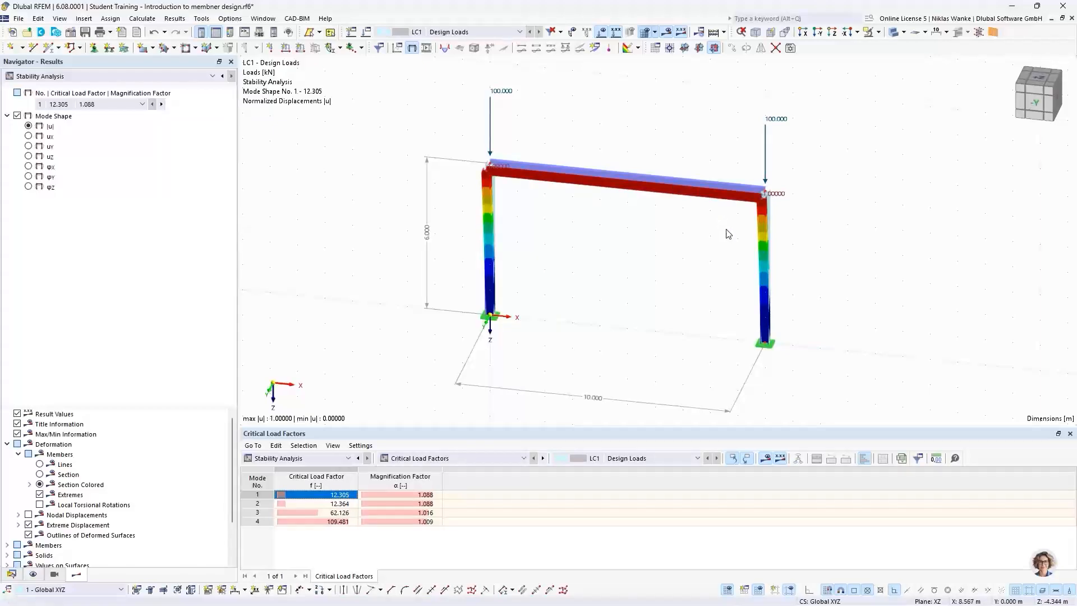
scroll(728, 233, up, 2)
ctrl+middle_drag(729, 233, 599, 213)
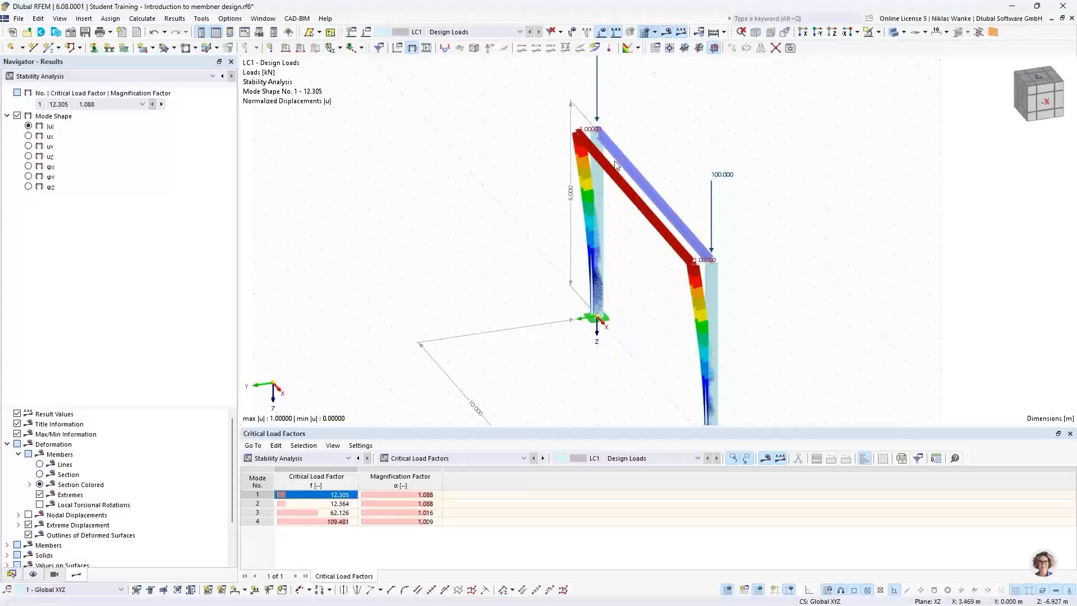
ctrl+middle_drag(631, 287, 662, 268)
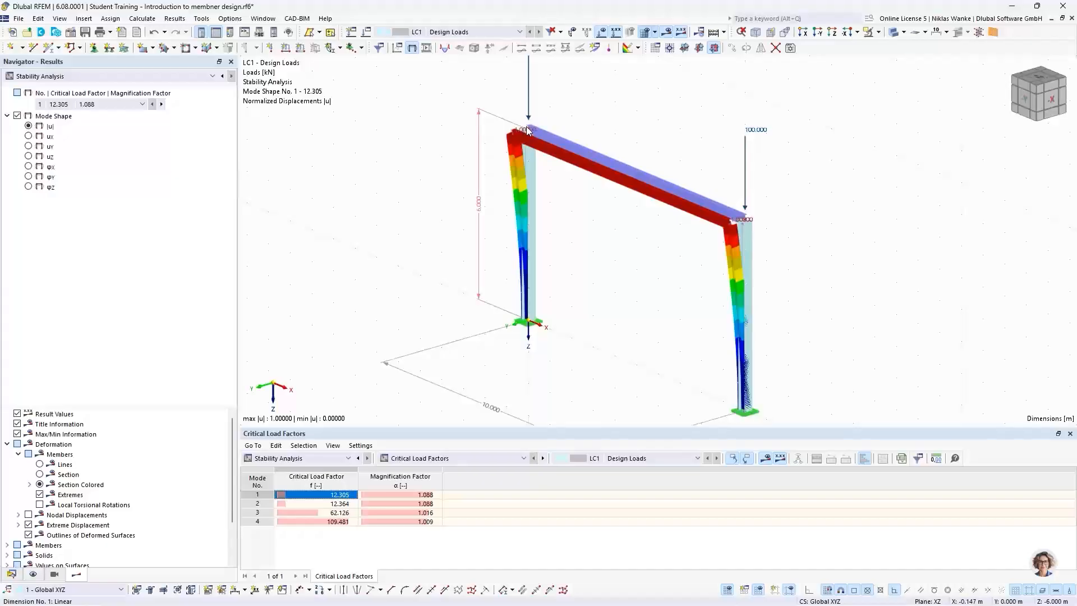
Step: Create a new nodal support that restrains only uY, leaving uX, uZ and all rotations free
click(94, 49)
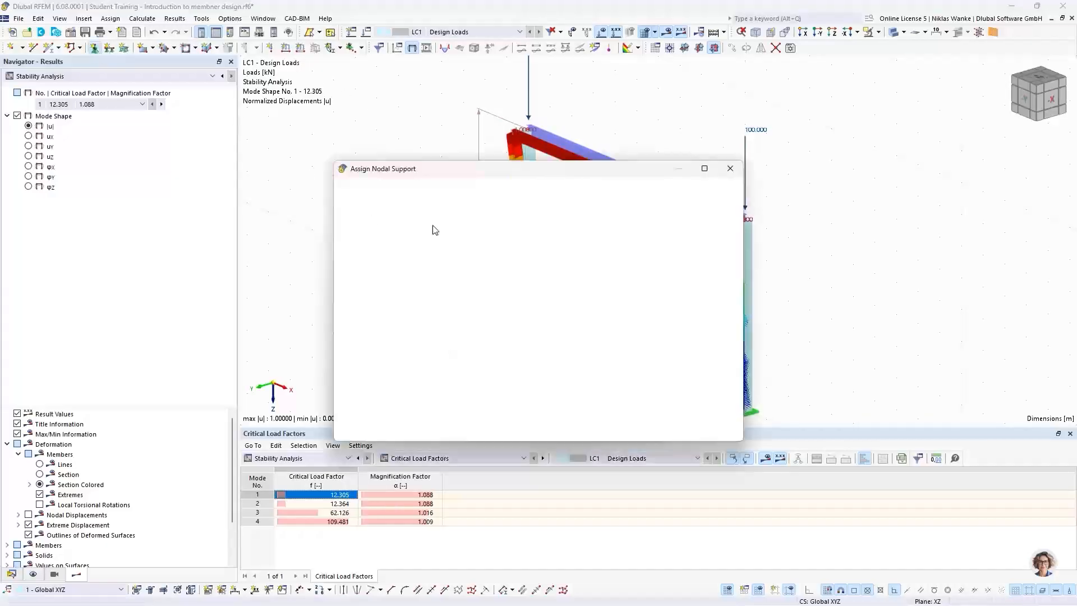
click(456, 247)
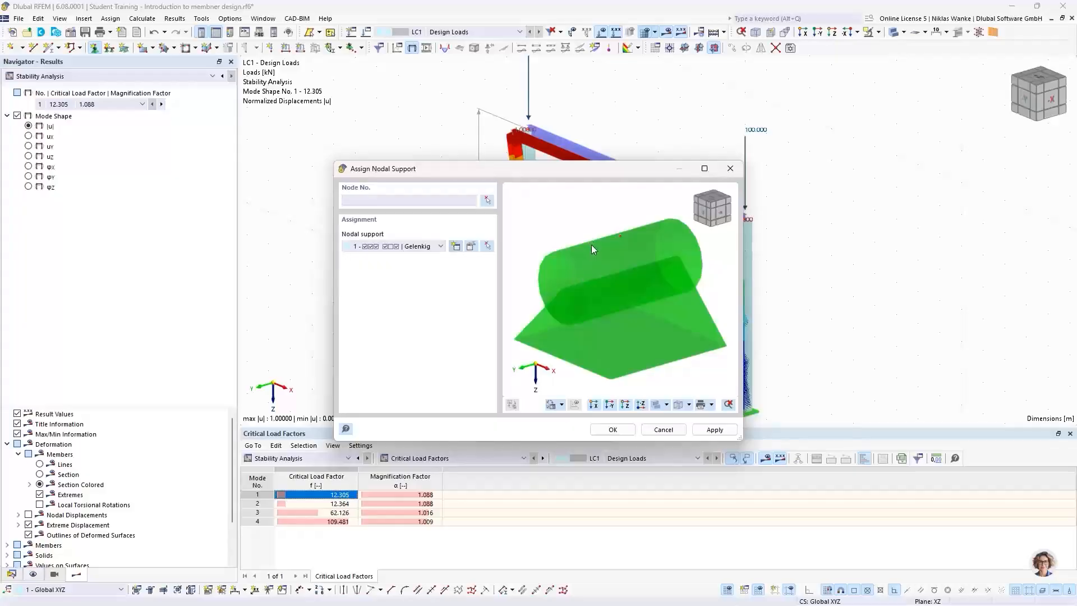
click(456, 247)
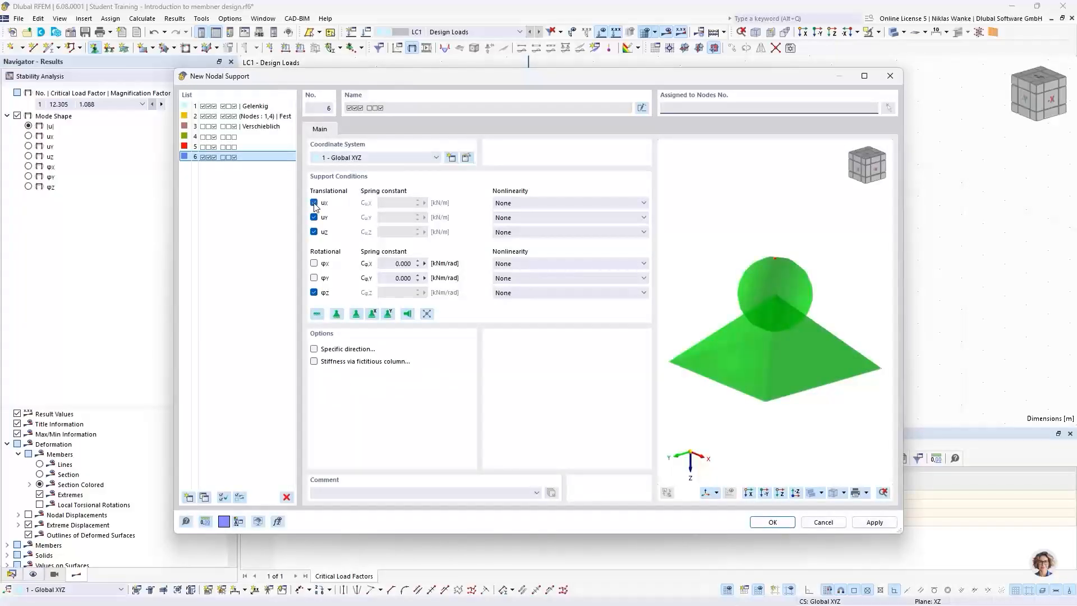
click(314, 203)
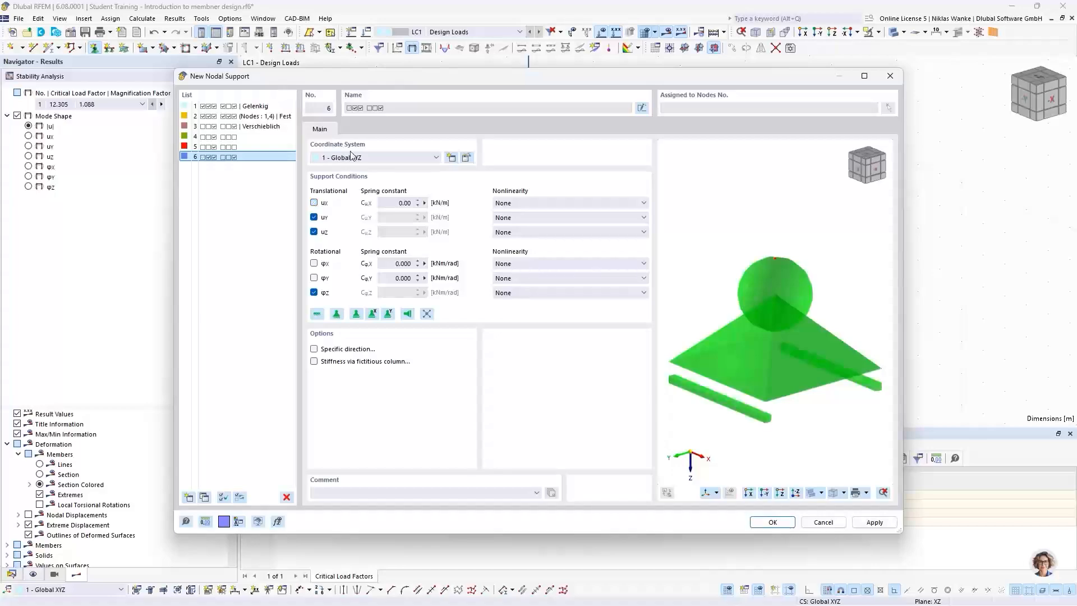
click(315, 232)
click(314, 294)
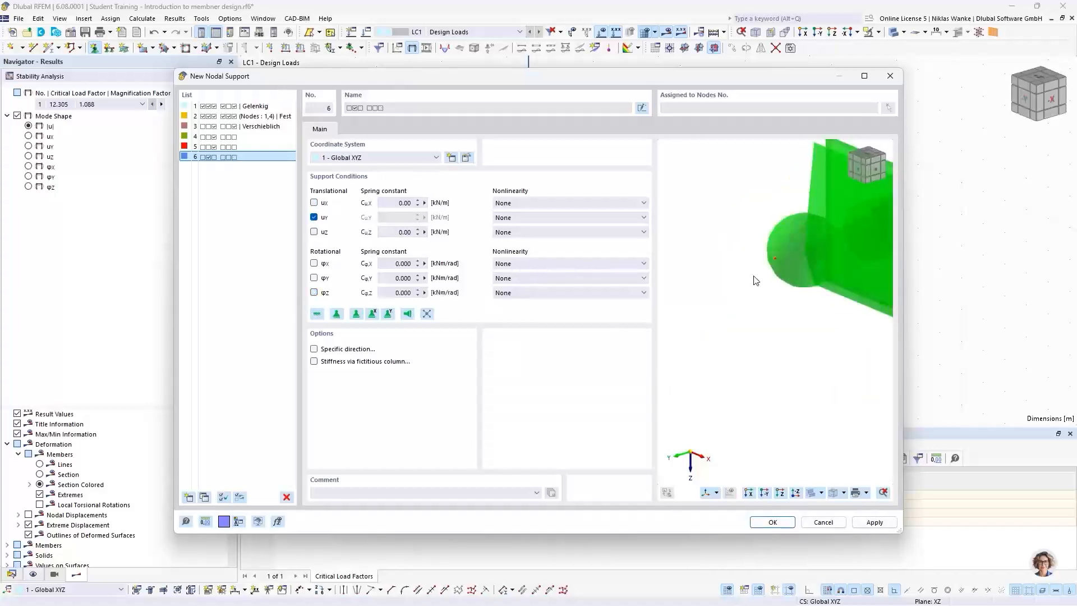
middle_drag(817, 260, 739, 281)
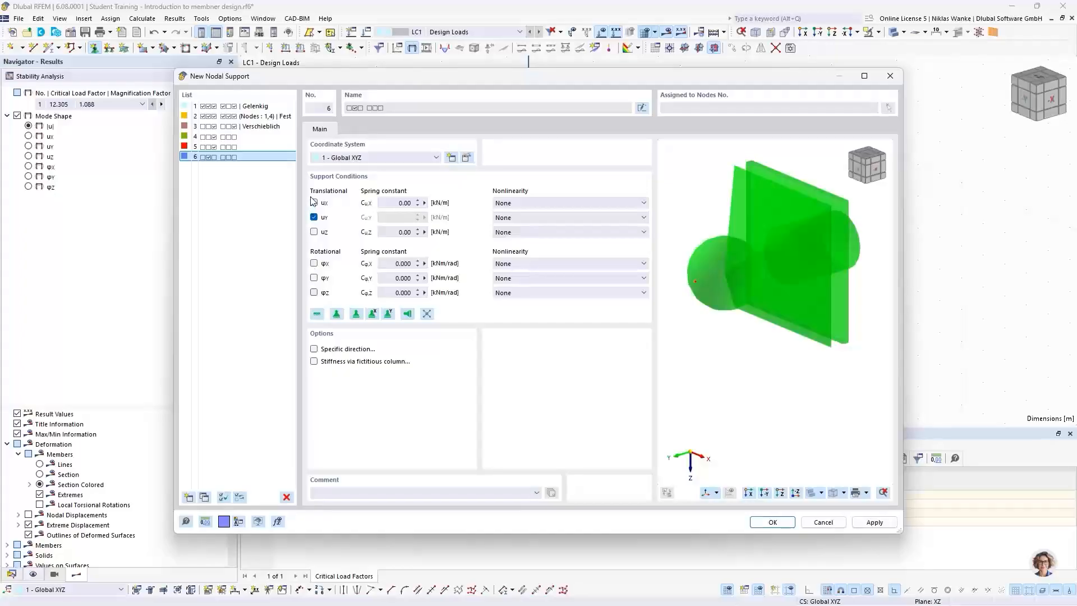
click(773, 522)
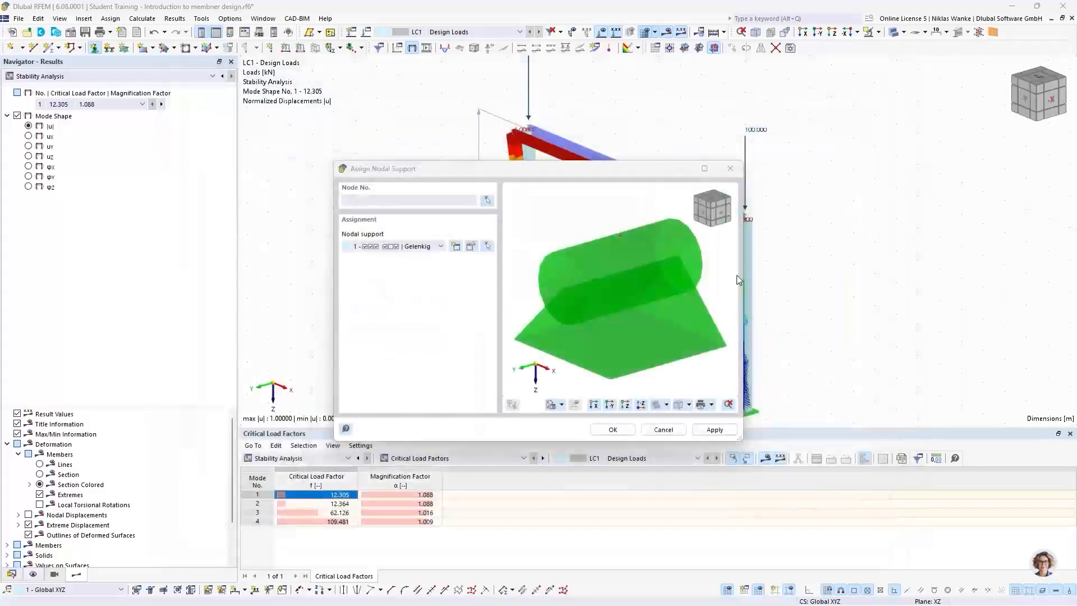
Step: Assign the uY-only nodal support to the upper nodes of both columns and save the model
click(613, 433)
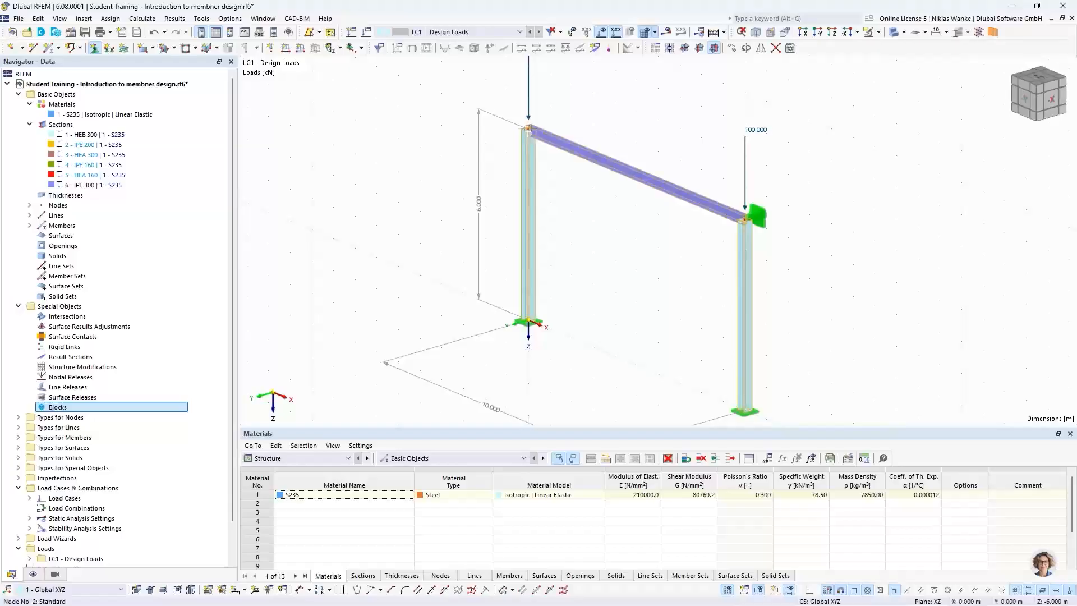
click(529, 129)
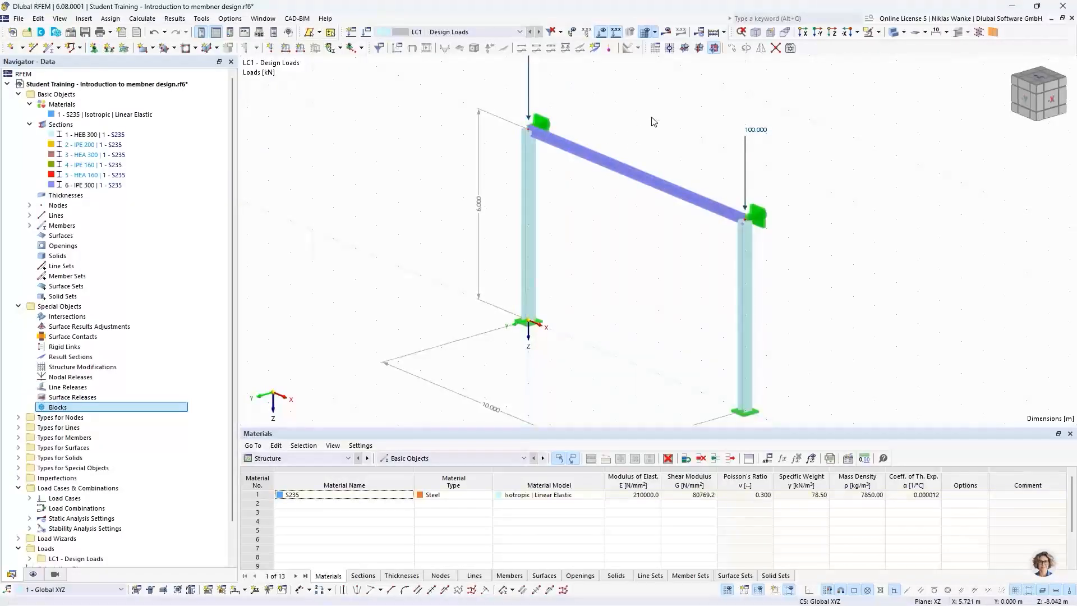
scroll(651, 125, down, 1)
middle_drag(653, 128, 659, 178)
key(ctrl+s)
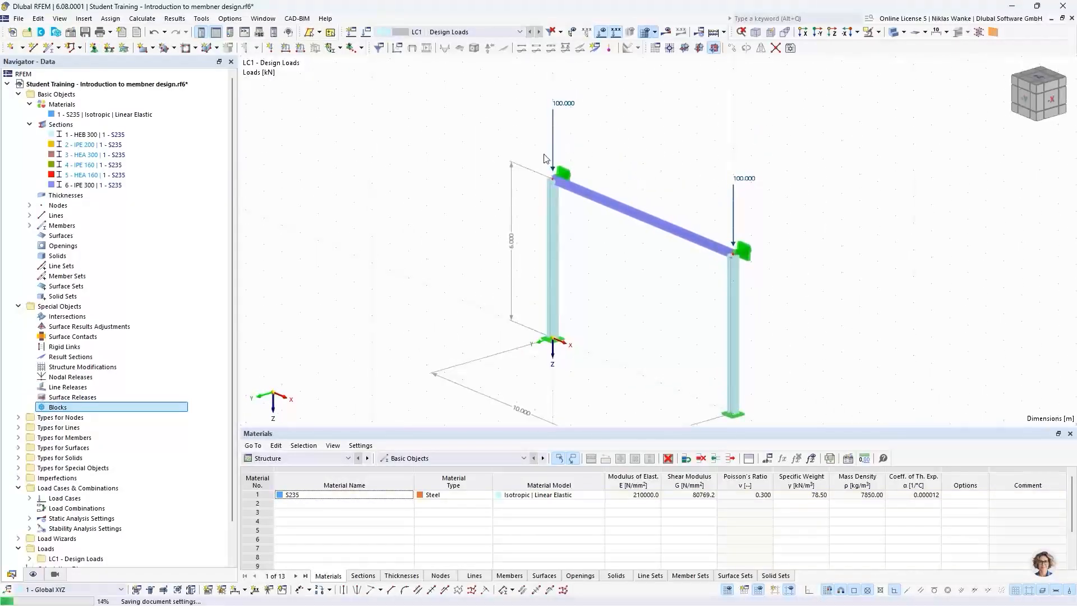
Step: Check the lateral supports at the frame corners and calculate the results for LC1 Design Loads
scroll(662, 180, down, 1)
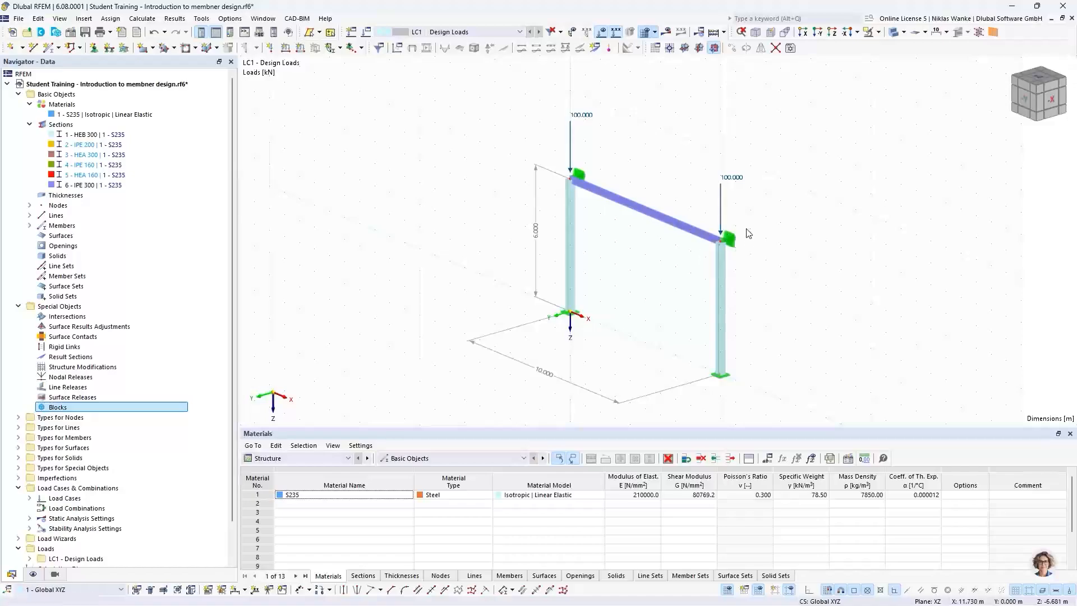
middle_drag(753, 266, 662, 274)
scroll(706, 269, down, 1)
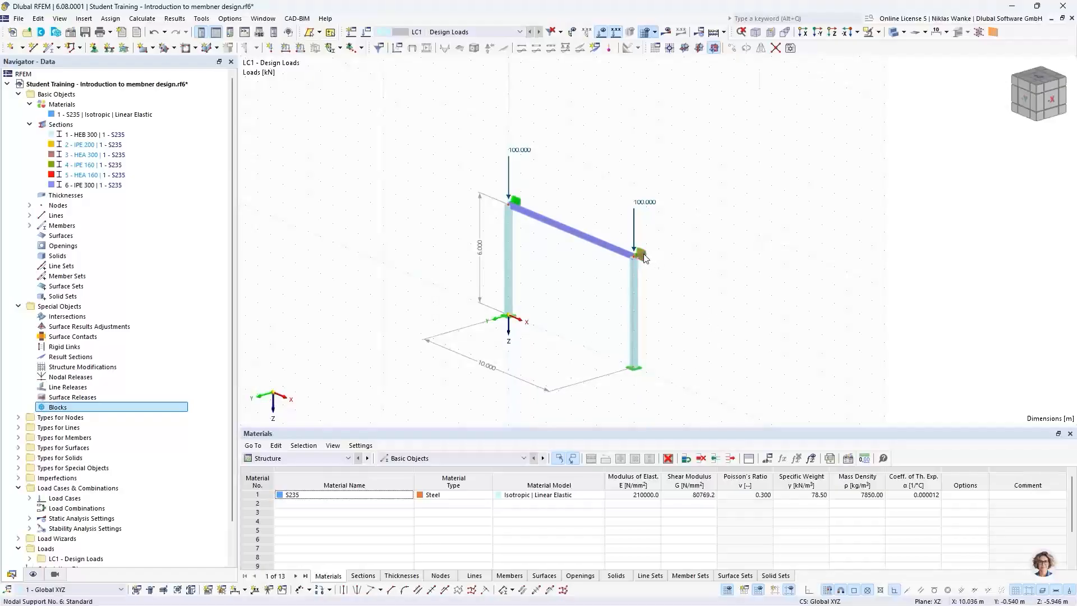
scroll(640, 256, up, 5)
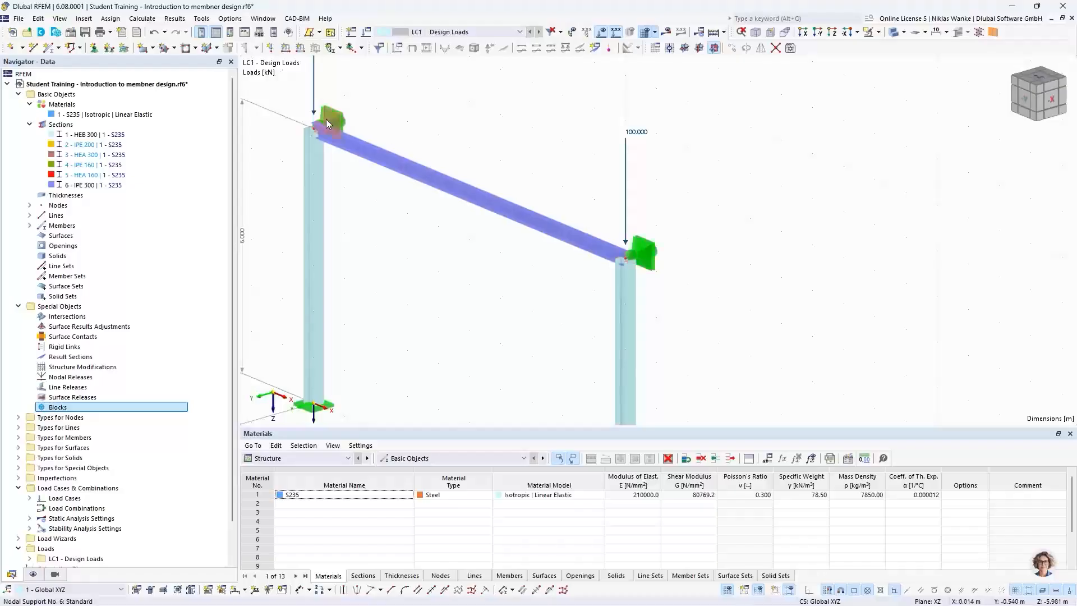
click(665, 34)
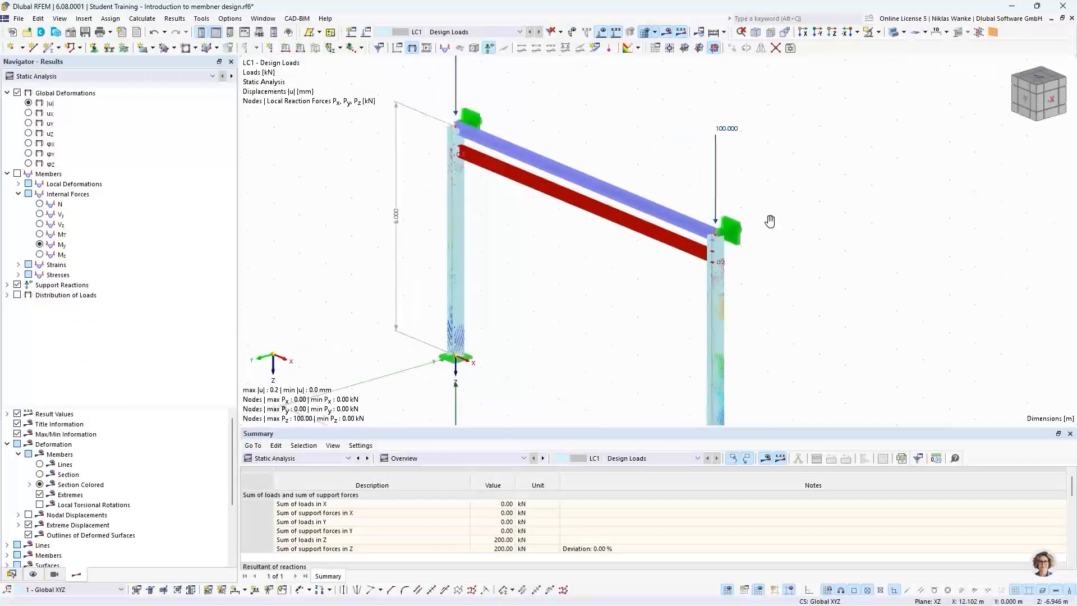
Step: Switch the results to Stability Analysis and examine mode shape 1 with its critical load factor in the frame's plane
click(90, 77)
click(73, 91)
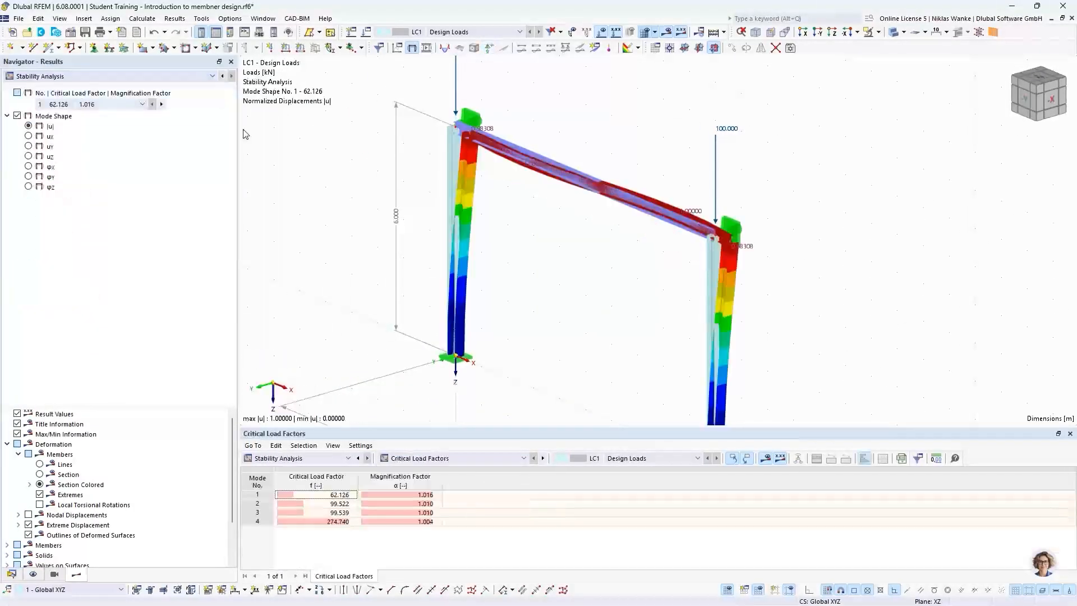
ctrl+middle_drag(586, 262, 706, 234)
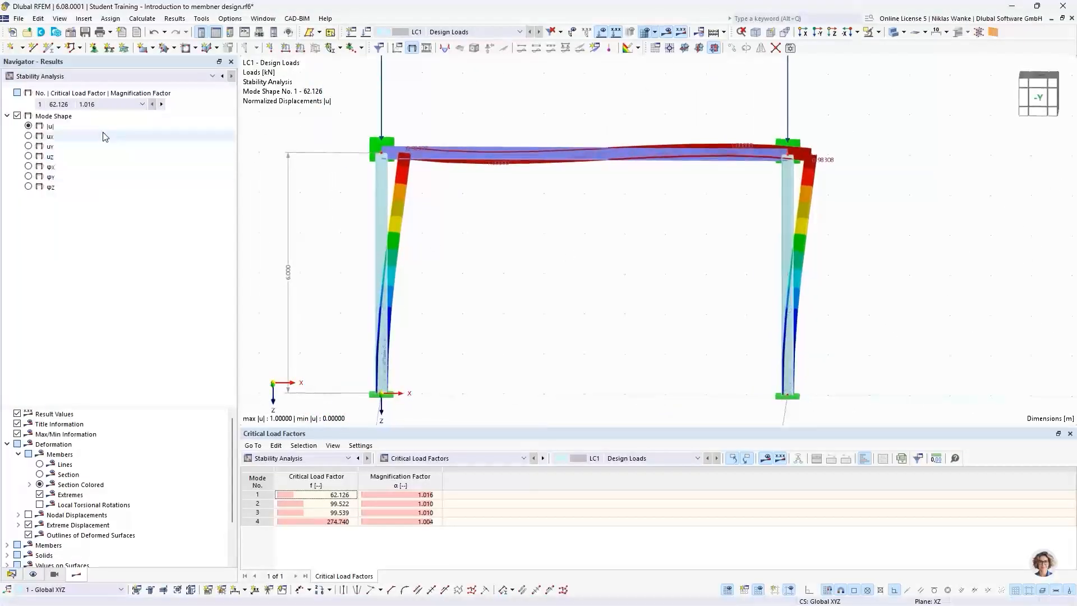
click(54, 104)
click(54, 104)
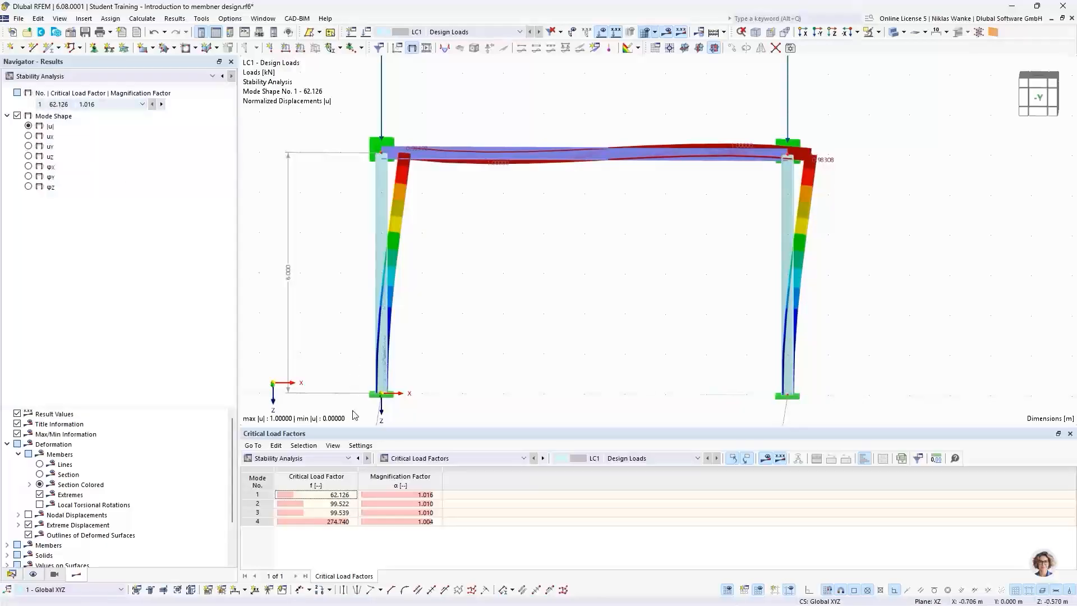
click(308, 496)
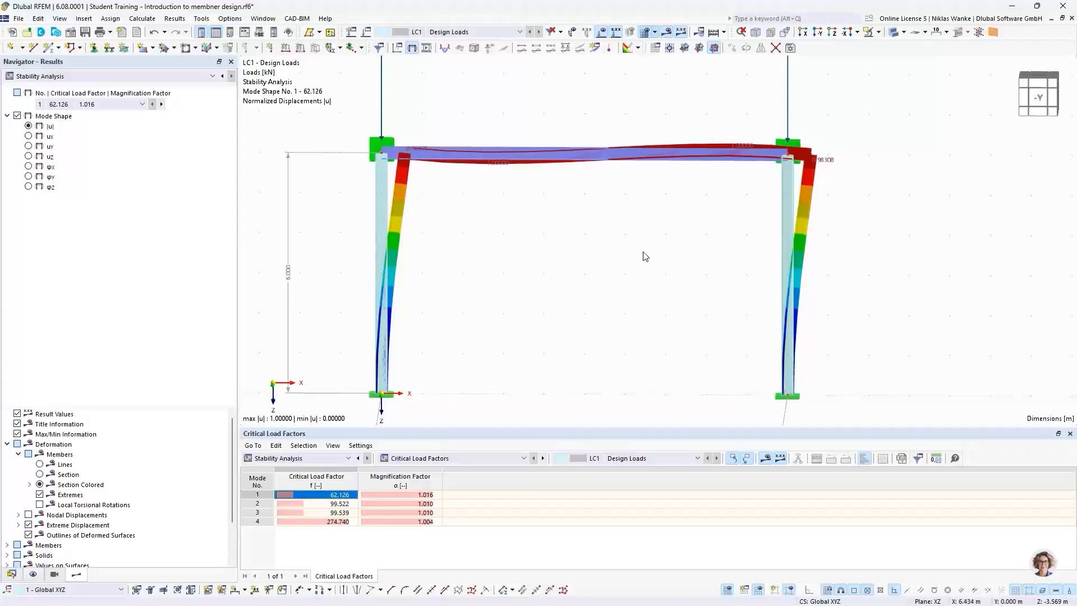
middle_drag(645, 252, 670, 267)
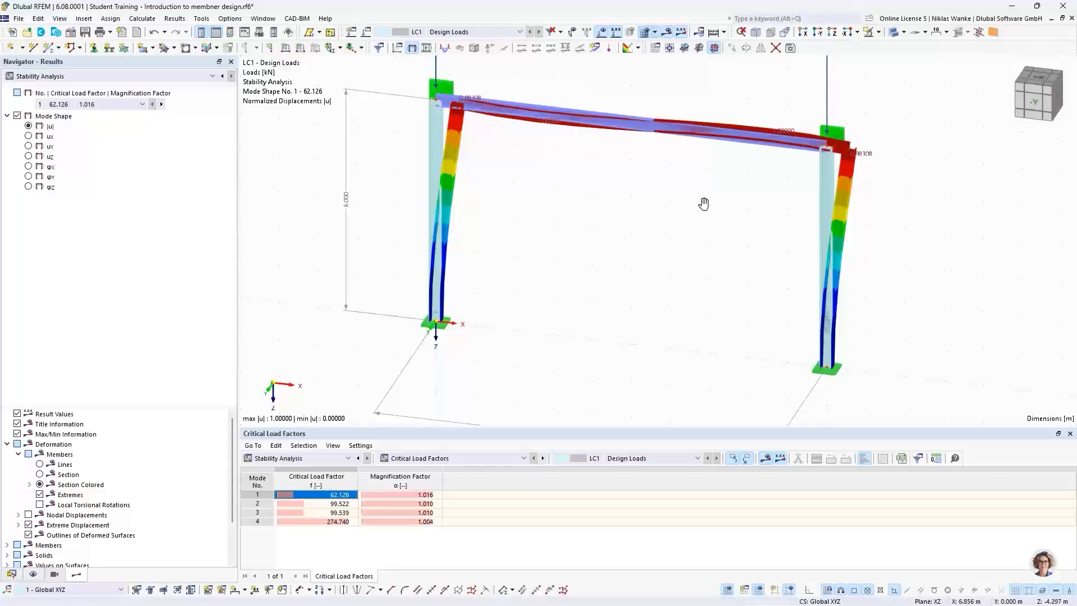
middle_drag(704, 202, 728, 214)
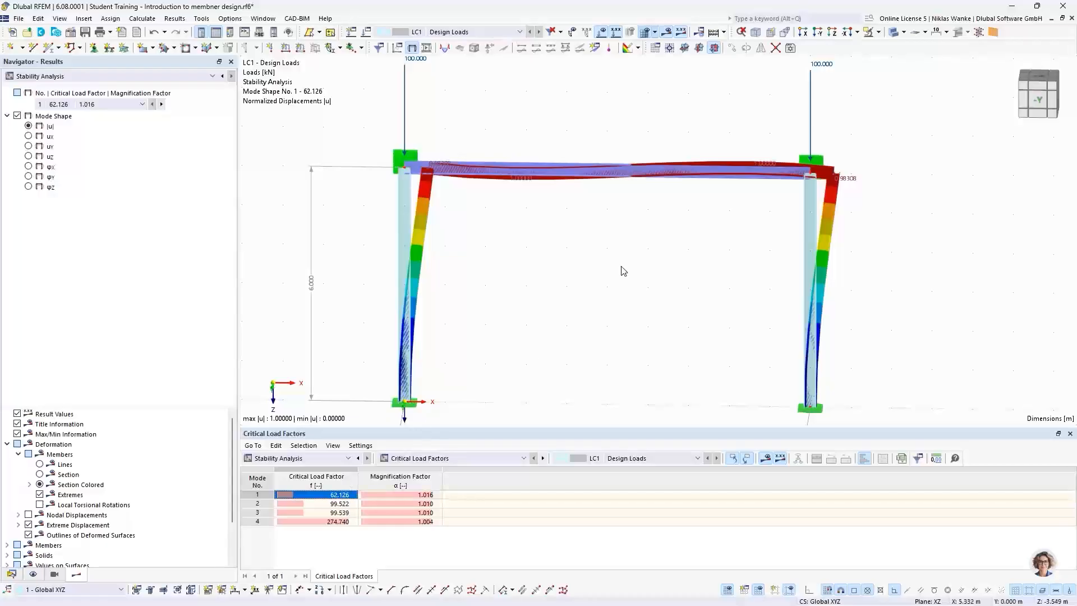
scroll(606, 278, down, 1)
middle_drag(606, 278, 607, 295)
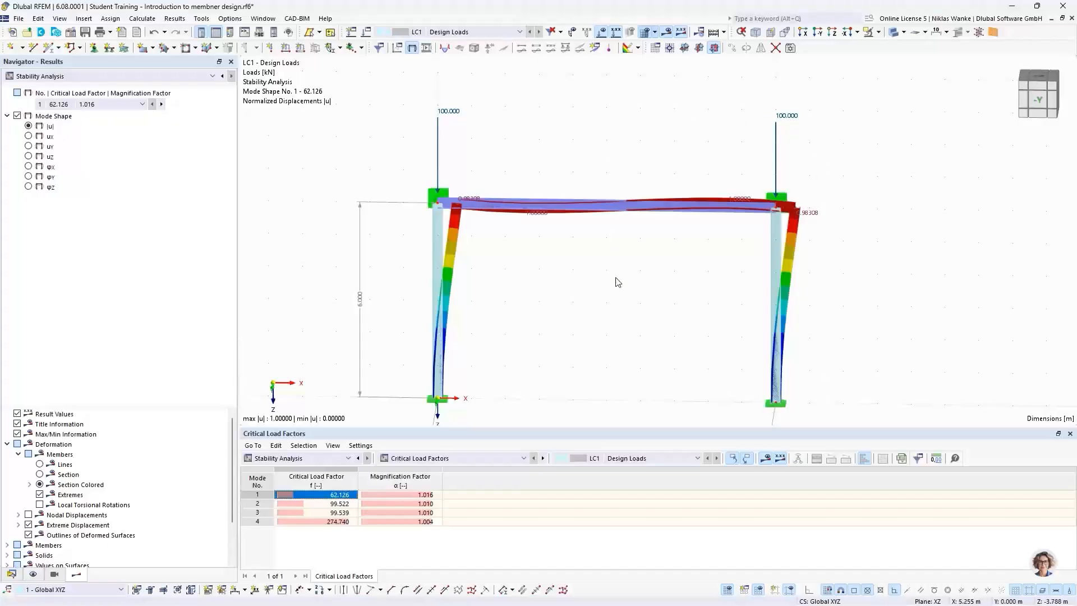
middle_drag(601, 284, 615, 272)
scroll(614, 277, down, 1)
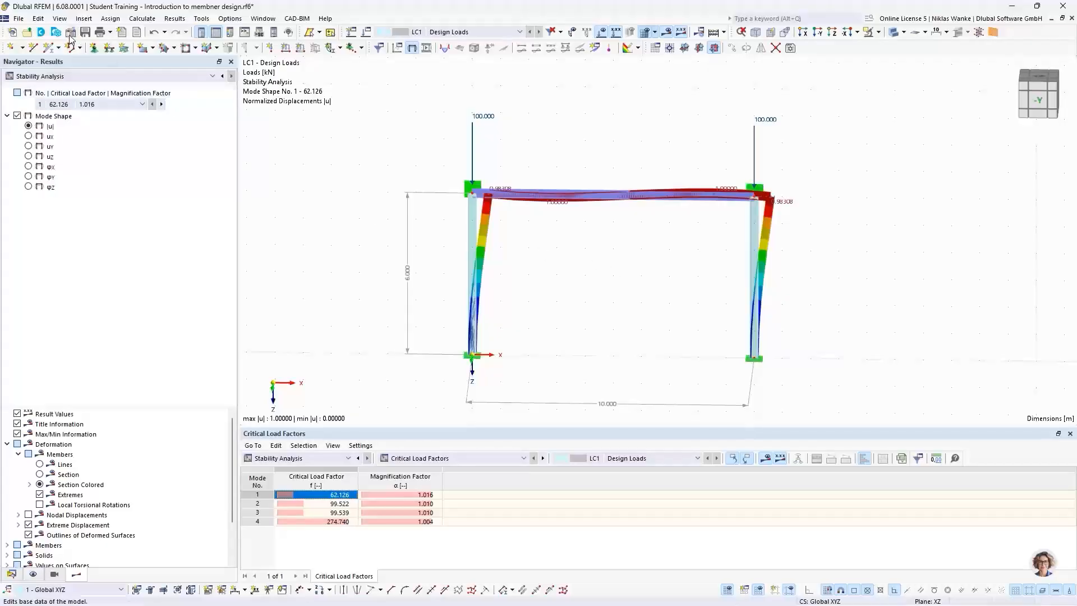
Step: Open the add-ons in the model's base data and activate Torsional Warping (7 DOF)
double_click(353, 145)
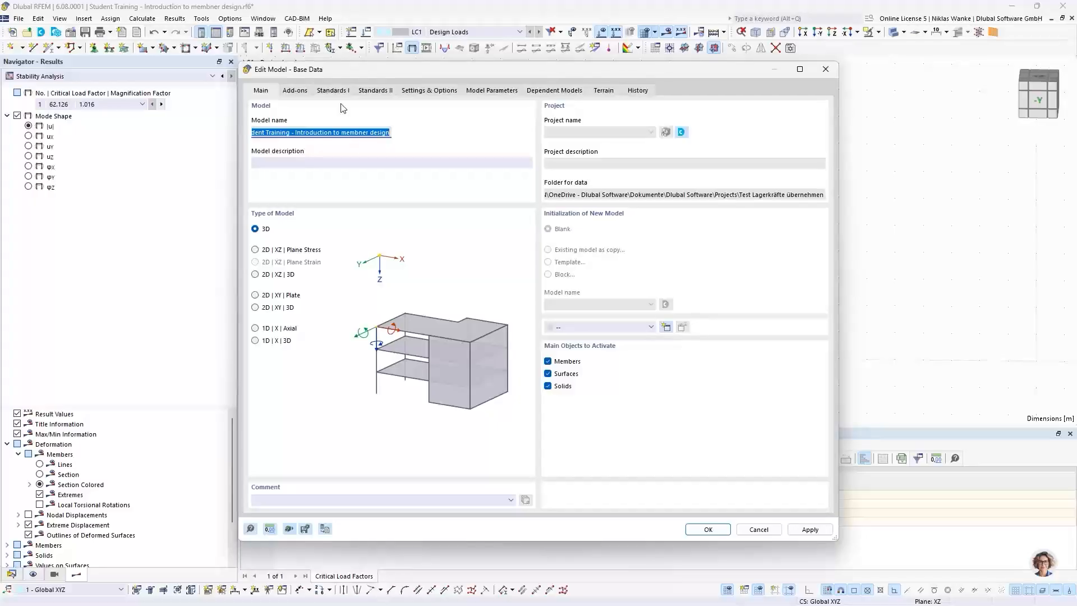
click(297, 90)
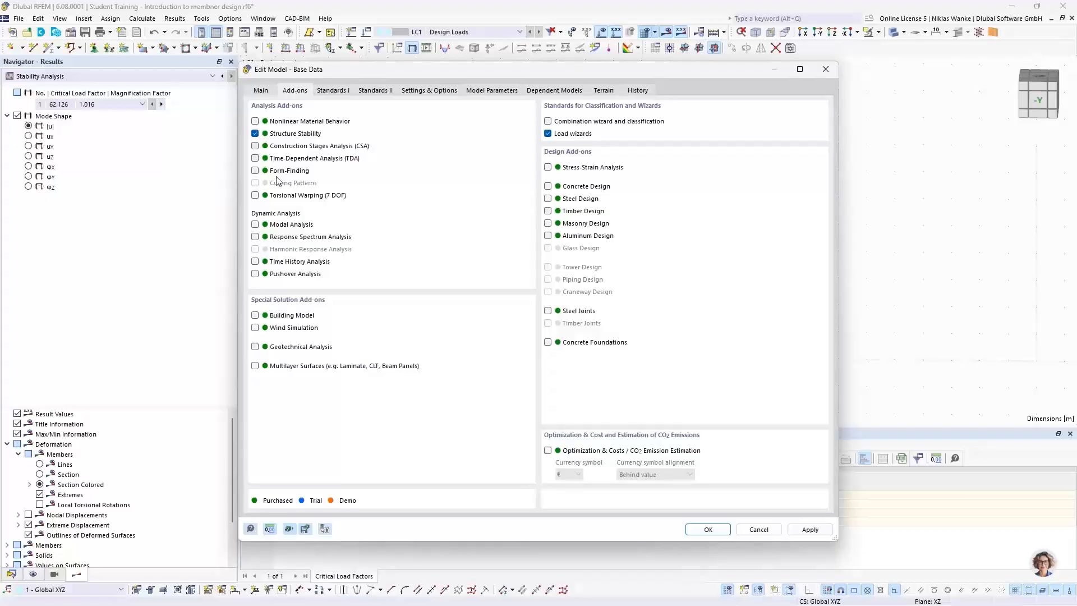
click(255, 195)
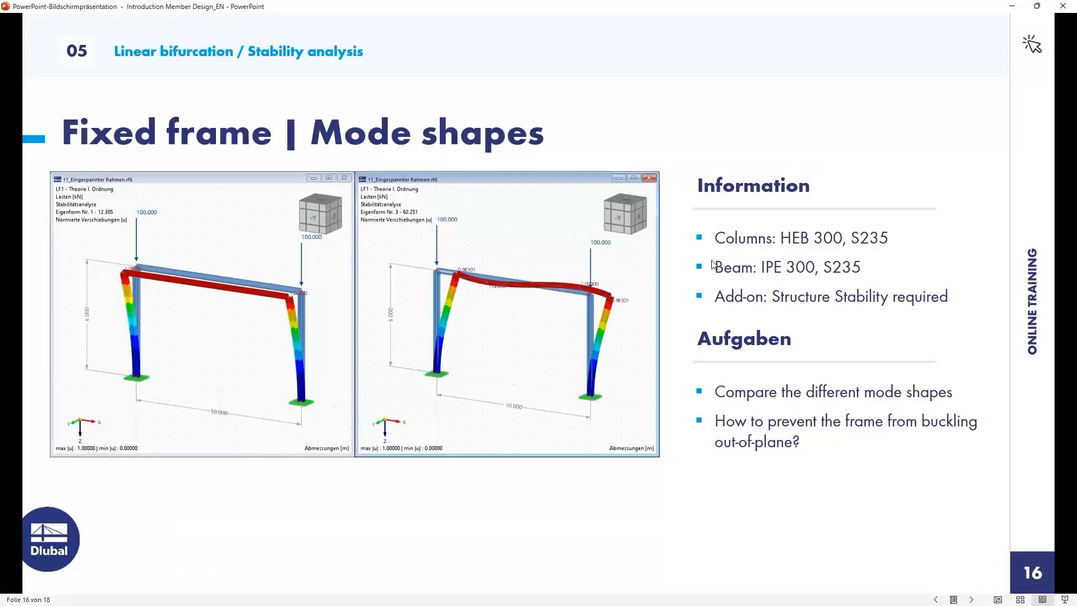
click(766, 283)
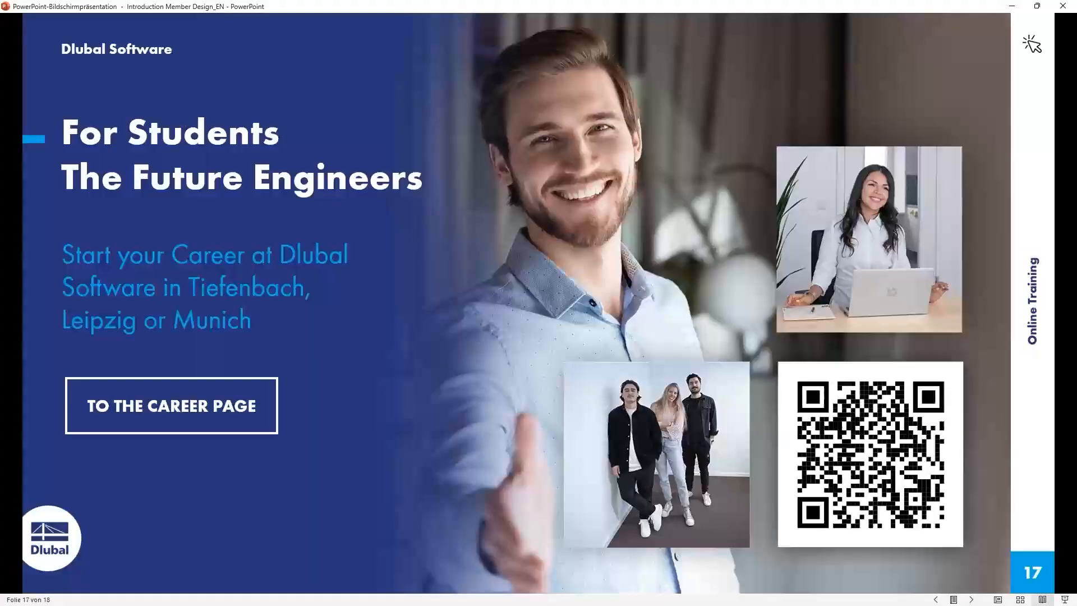